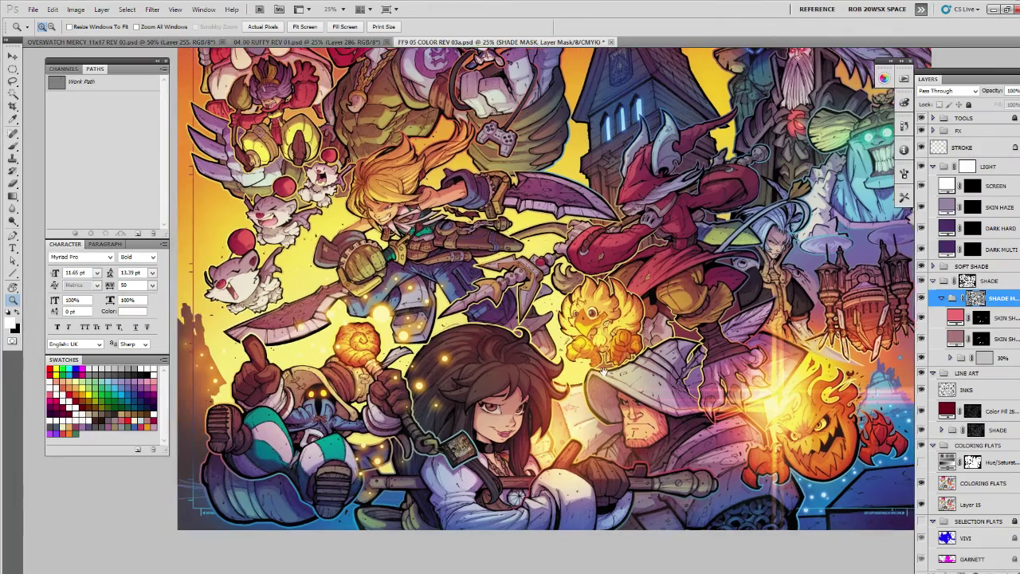
Fill a shadow patch on the shade mask over the purple-haired girl's face, just beneath her fringe.
left_click_drag(568, 390, 656, 374)
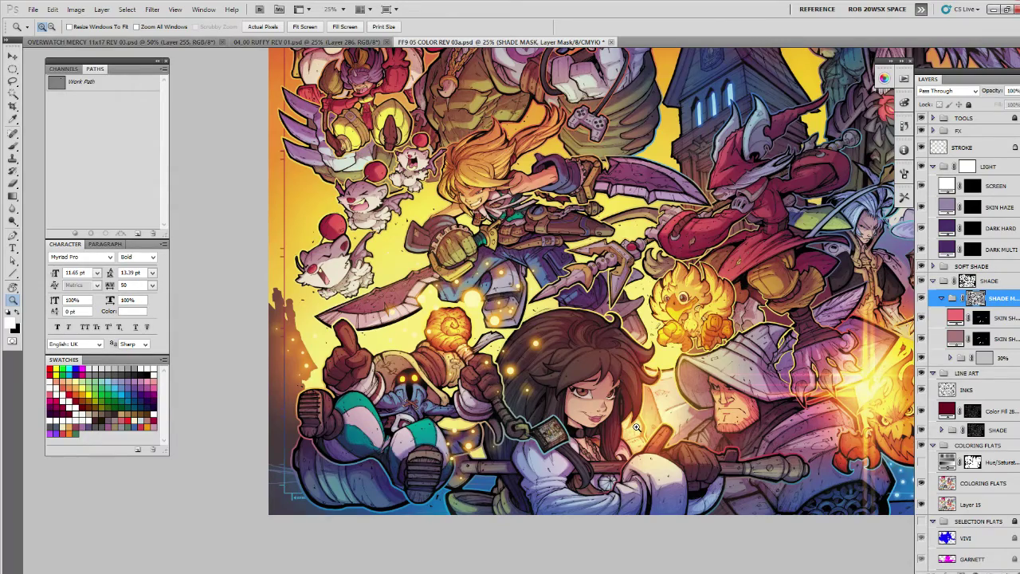
left_click(605, 396)
left_click_drag(606, 397, 632, 430)
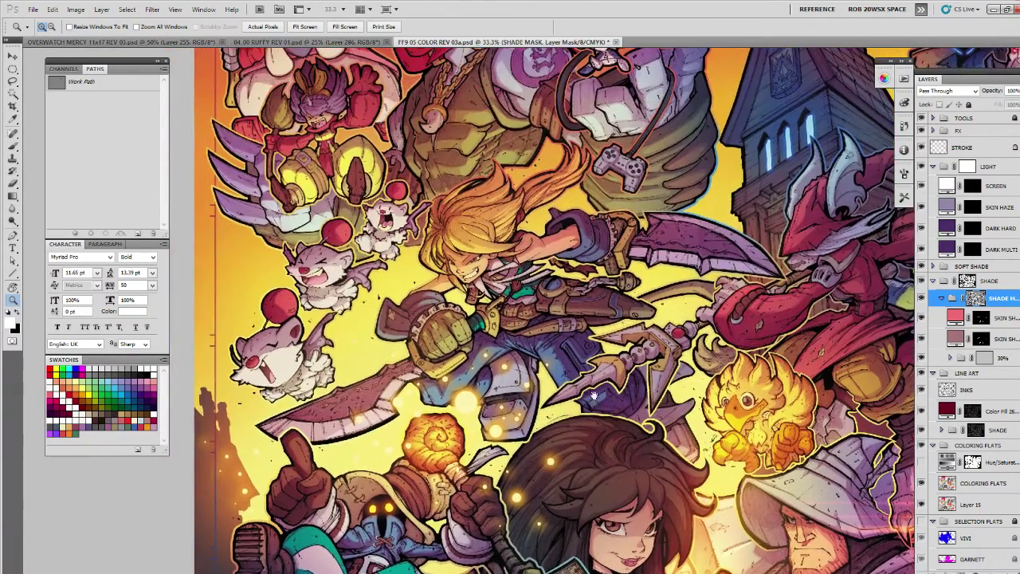
left_click_drag(594, 395, 604, 467)
left_click_drag(596, 413, 598, 471)
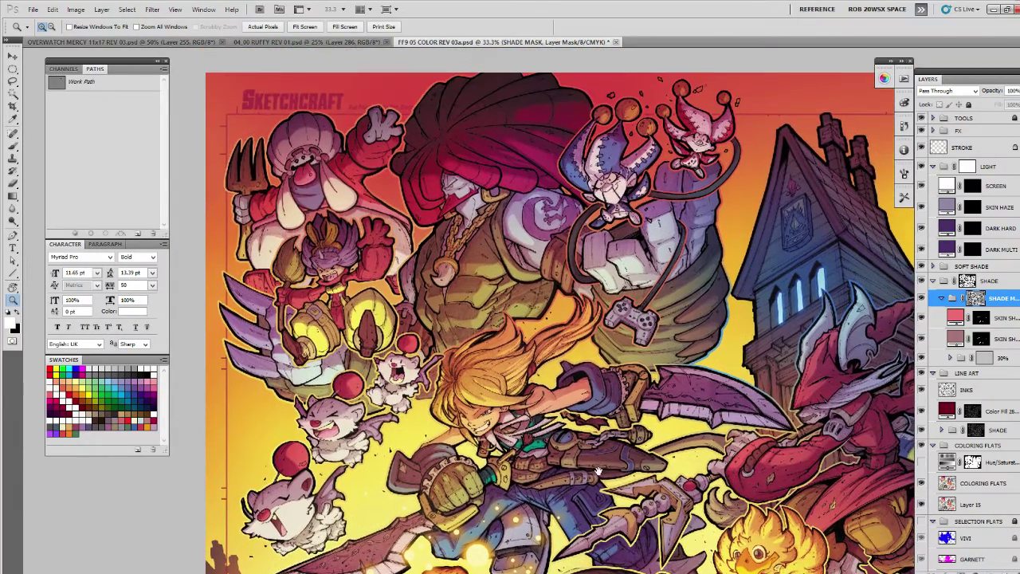
left_click(357, 274)
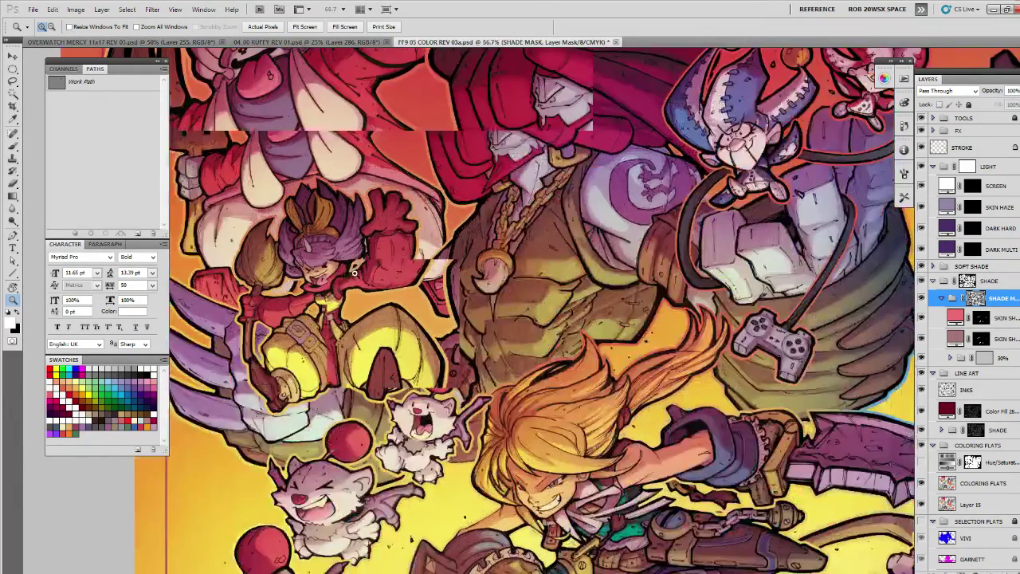
left_click(357, 274)
left_click(356, 274)
left_click_drag(362, 260, 495, 320)
key("l")
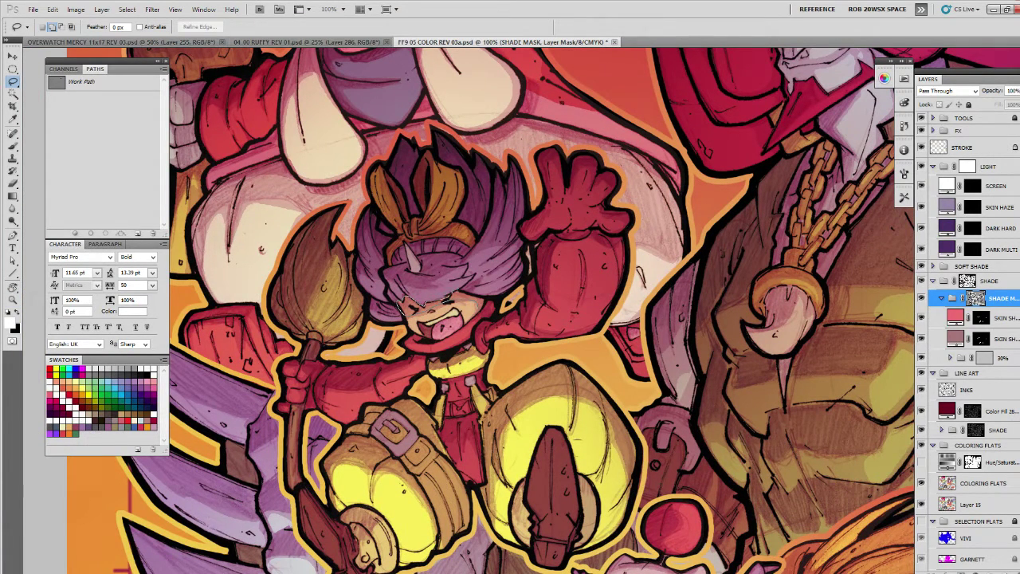
mouse_move(469, 289)
left_mouse_down()
mouse_move(488, 295)
mouse_move(405, 308)
left_mouse_up()
key("alt+Delete")
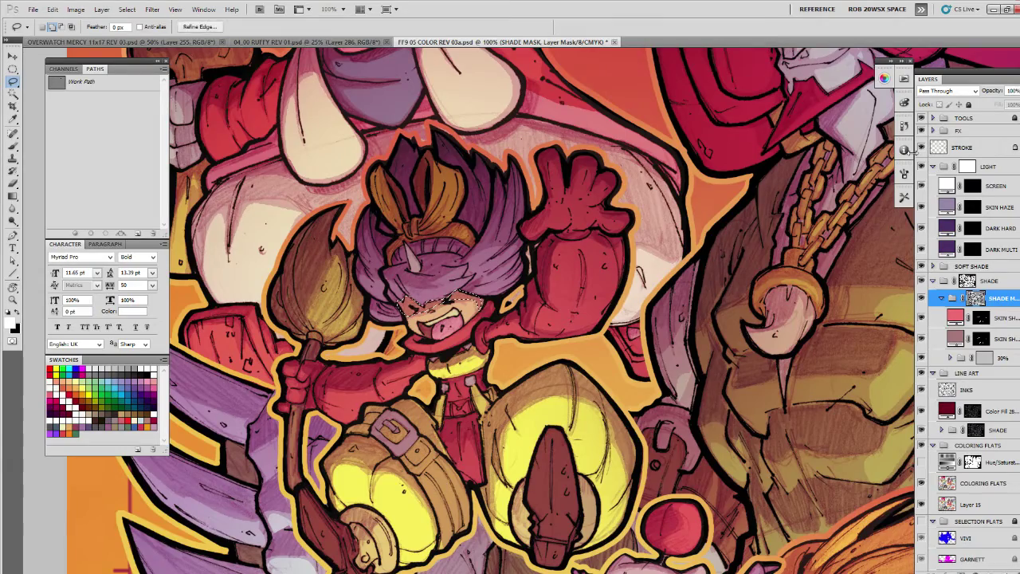
key("ctrl+d")
Add lasso-shaped shadow patches on the shade mask for the red-haired giant's pale face, beneath the hair.
left_click_drag(813, 377, 441, 474)
left_click_drag(785, 299, 681, 377)
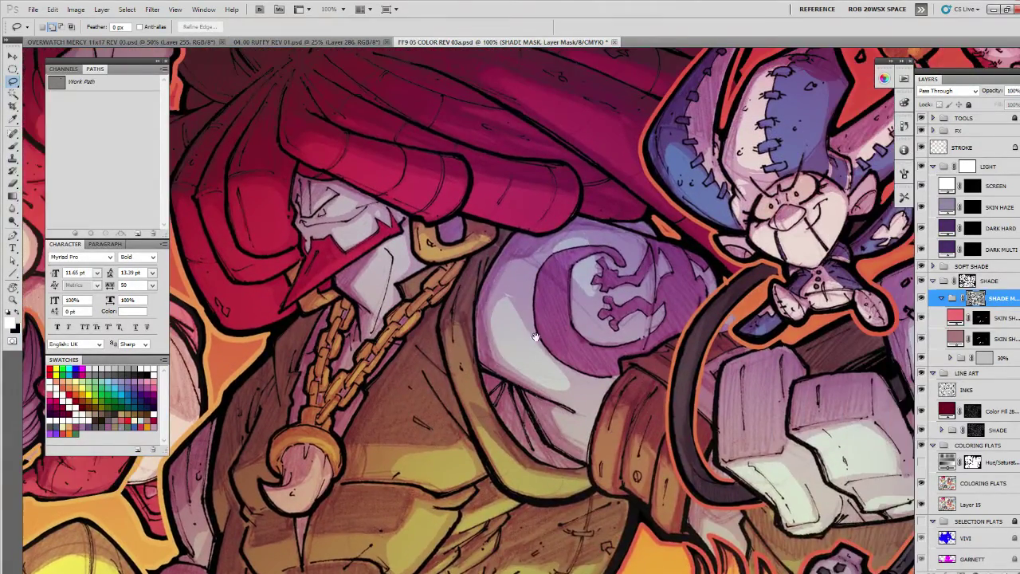
left_click_drag(388, 246, 460, 323)
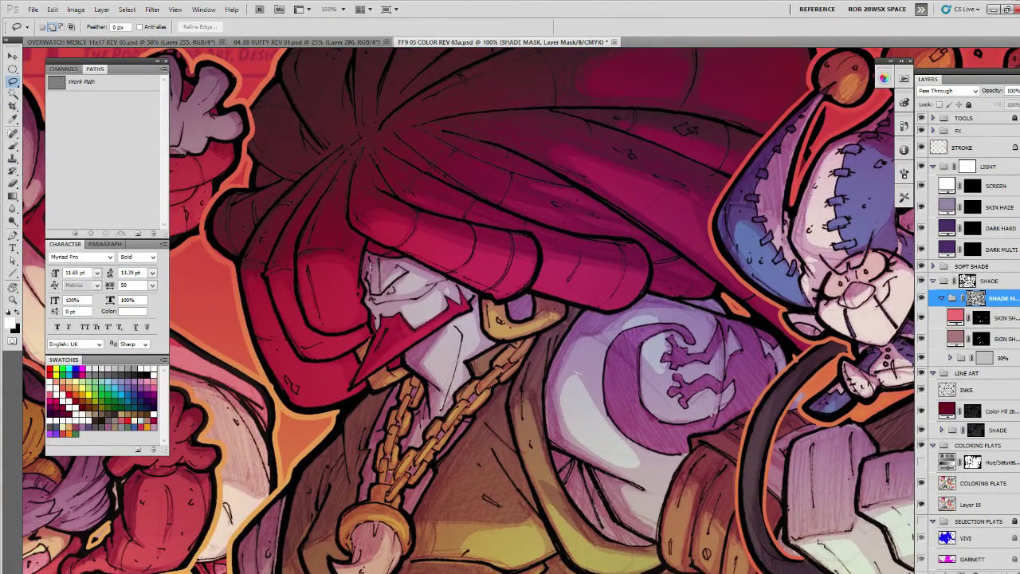
left_click_drag(378, 255, 378, 282)
key("ctrl+d")
mouse_move(391, 283)
left_mouse_down()
mouse_move(419, 269)
mouse_move(391, 288)
left_mouse_up()
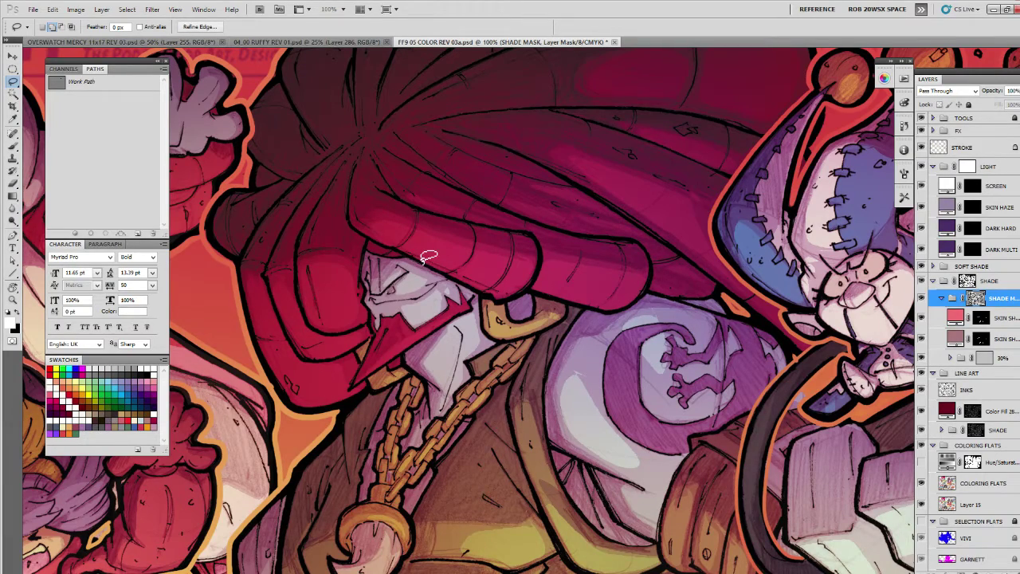
key("ctrl+d")
mouse_move(779, 400)
left_mouse_down()
mouse_move(464, 453)
mouse_move(668, 432)
mouse_move(671, 439)
left_mouse_up()
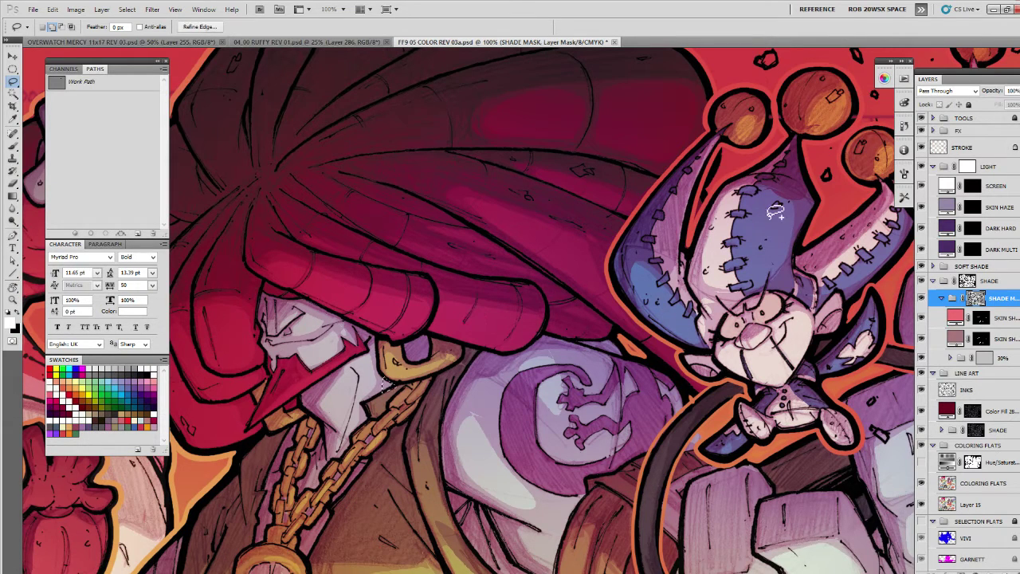
key("ctrl+z")
key("ctrl+d")
Fill shadow patches on the shade mask along the blue jester's forehead under the hat and beside its ear.
left_click_drag(635, 438, 662, 368)
left_click_drag(775, 435, 677, 432)
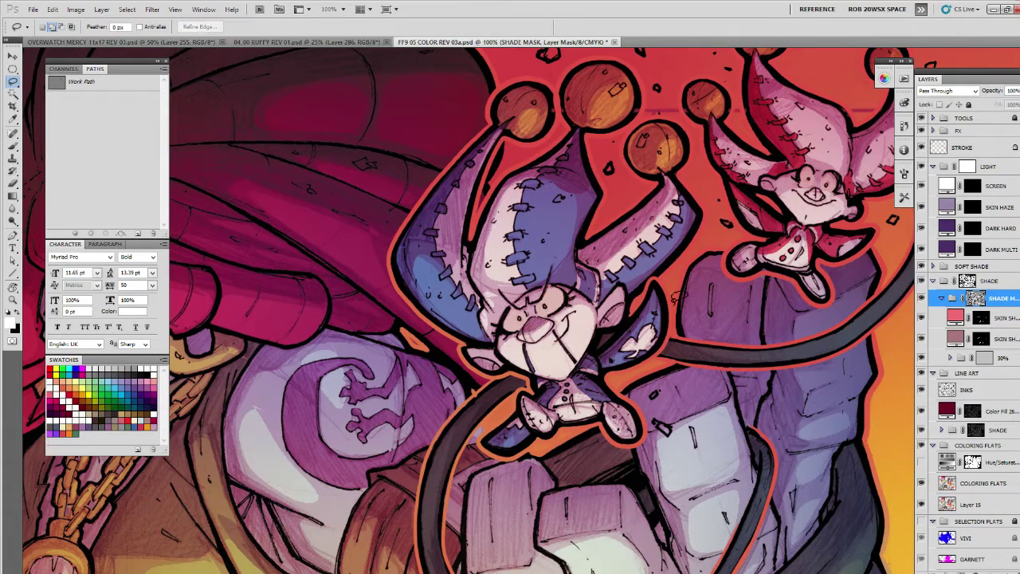
left_click_drag(655, 320, 640, 341)
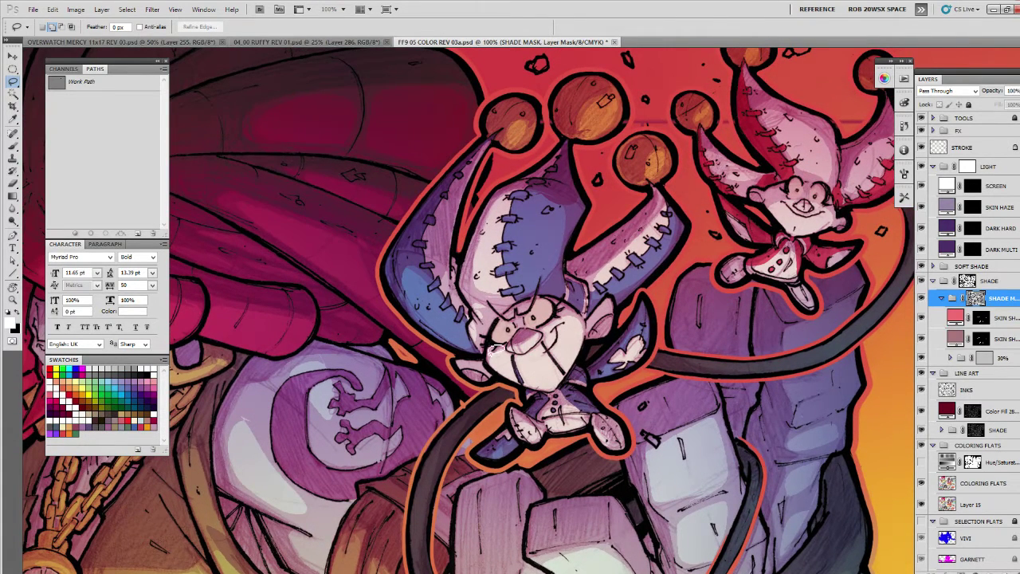
left_click_drag(511, 319, 515, 311)
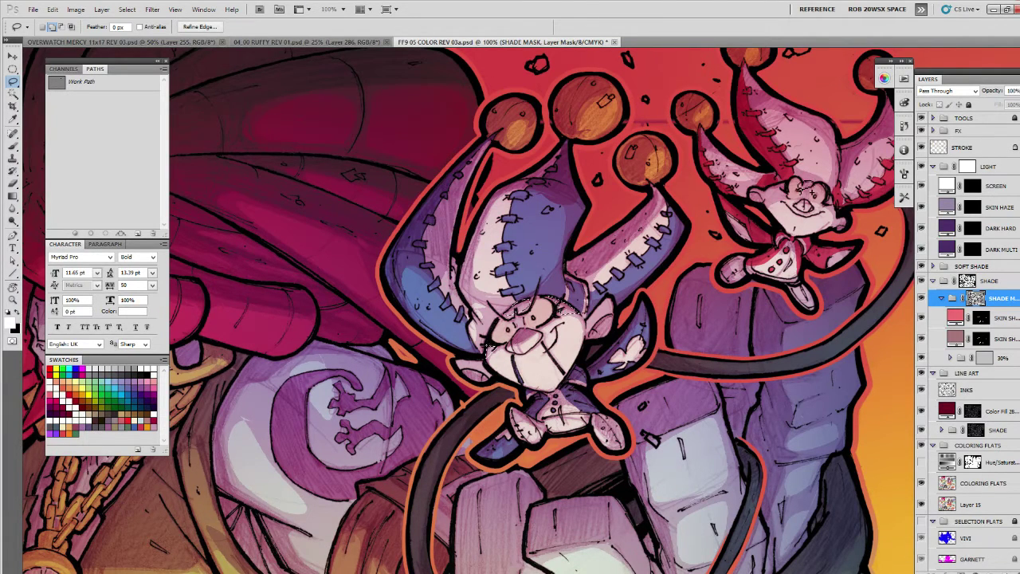
key("alt+BackSpace")
key("ctrl+d")
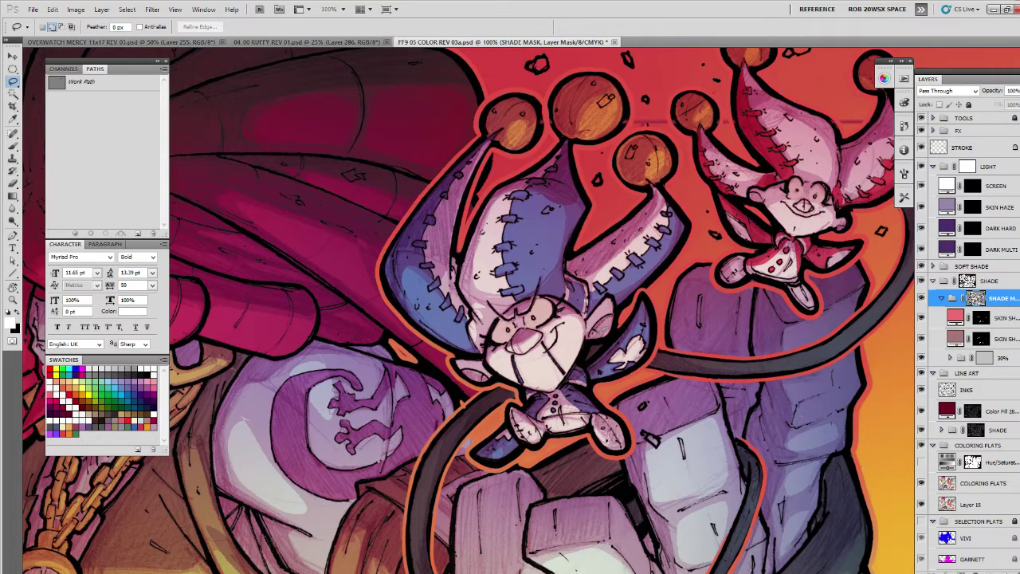
left_click_drag(591, 333, 594, 334)
key("ctrl+d")
Fill a shadow patch on the shade mask across the red jester's face beneath its hat.
left_click_drag(746, 427, 660, 406)
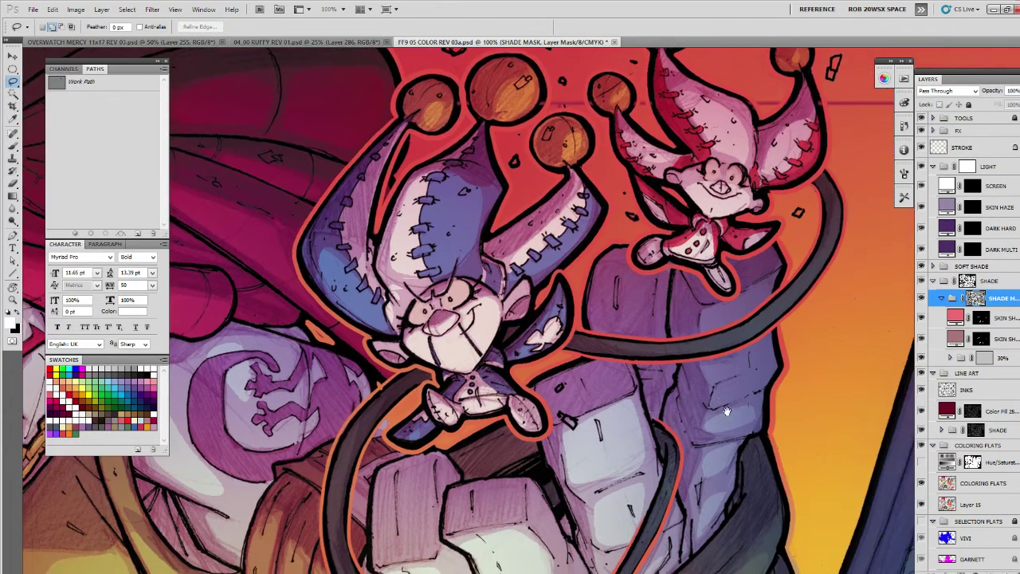
left_click_drag(781, 437, 656, 558)
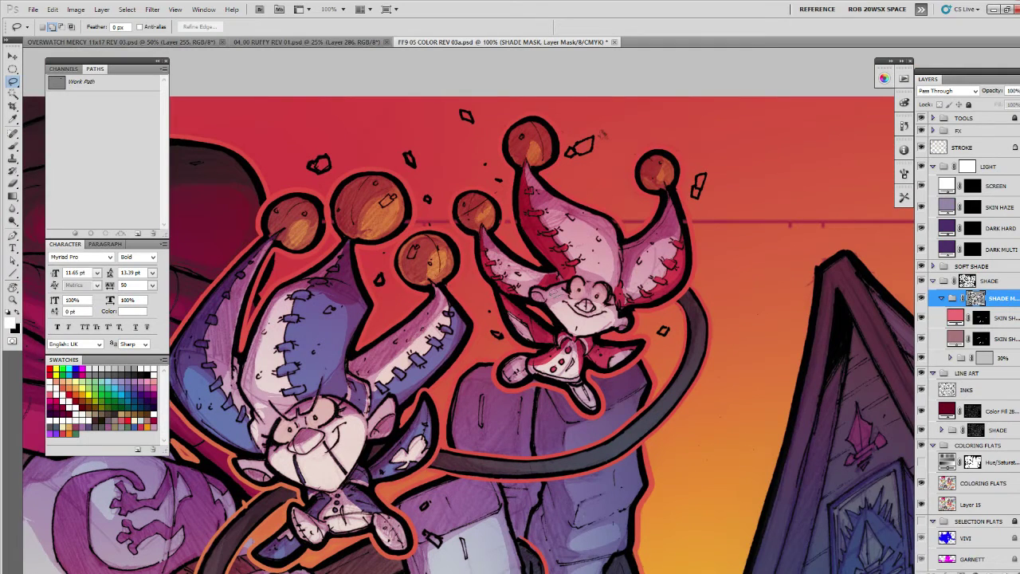
mouse_move(568, 291)
left_mouse_down()
mouse_move(550, 297)
mouse_move(586, 313)
mouse_move(613, 300)
mouse_move(619, 315)
left_mouse_up()
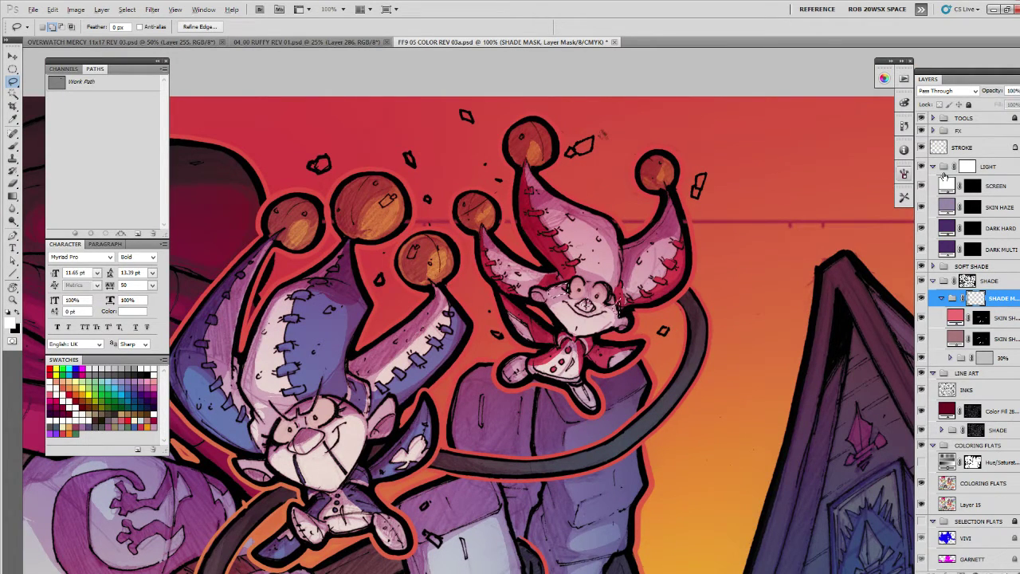
key("alt+BackSpace")
key("ctrl+d")
Add a shadow patch on the shade mask over the red-hatted warrior's face, directly under the hat brim.
left_click_drag(773, 459, 699, 445)
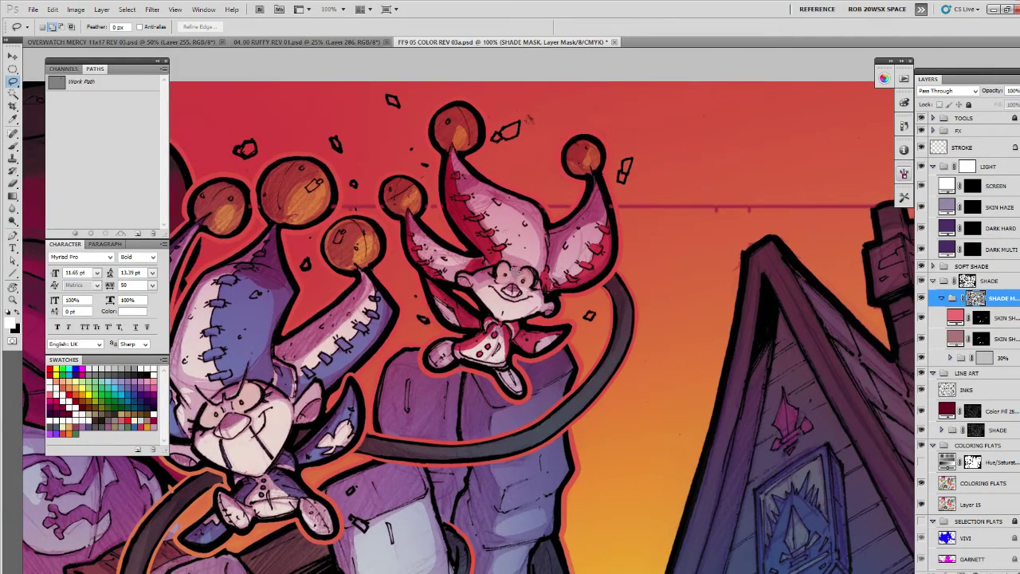
left_click_drag(810, 482, 516, 336)
key("z")
left_click(725, 431, "alt")
left_click(725, 470)
left_click_drag(726, 499, 736, 278)
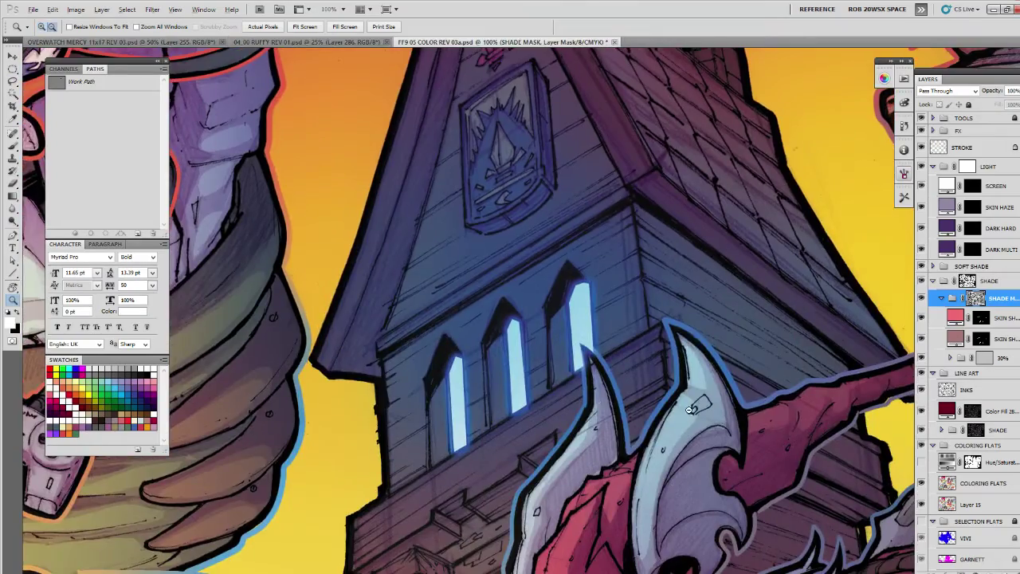
left_click(690, 410, "alt")
left_click(690, 409, "alt")
left_click_drag(697, 502, 678, 341)
left_click(677, 343)
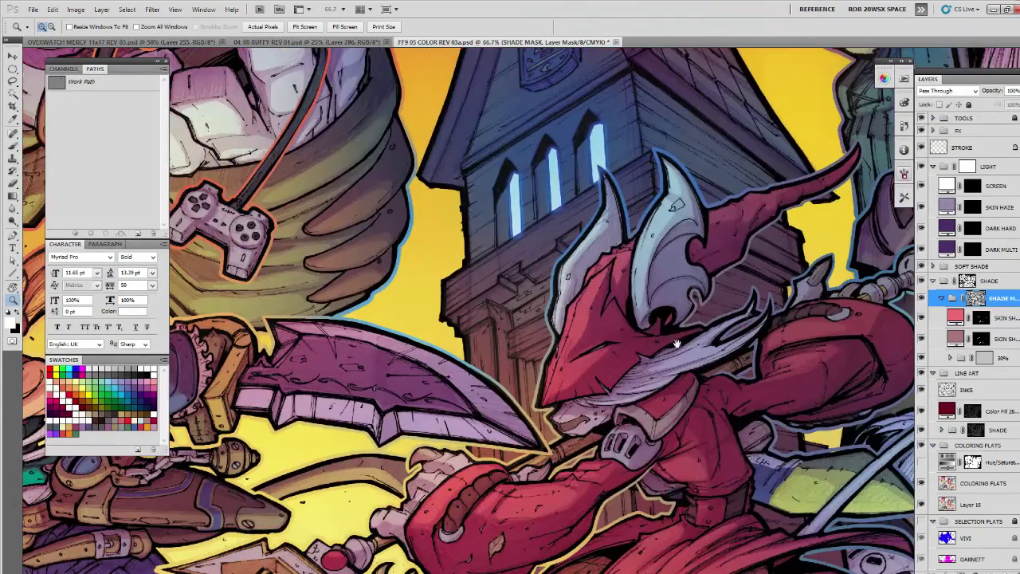
left_click(657, 393)
key("l")
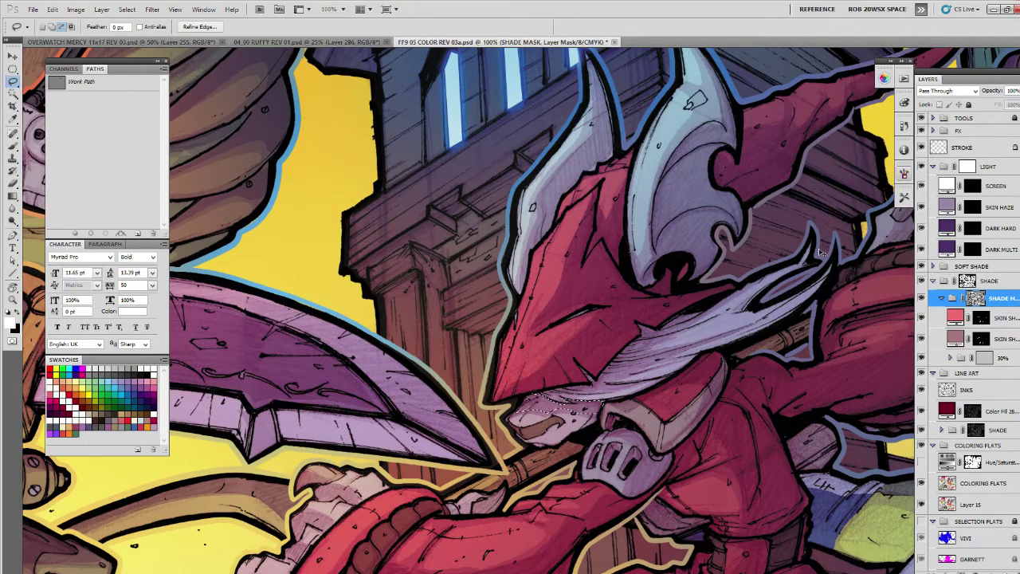
left_click_drag(589, 525, 747, 474)
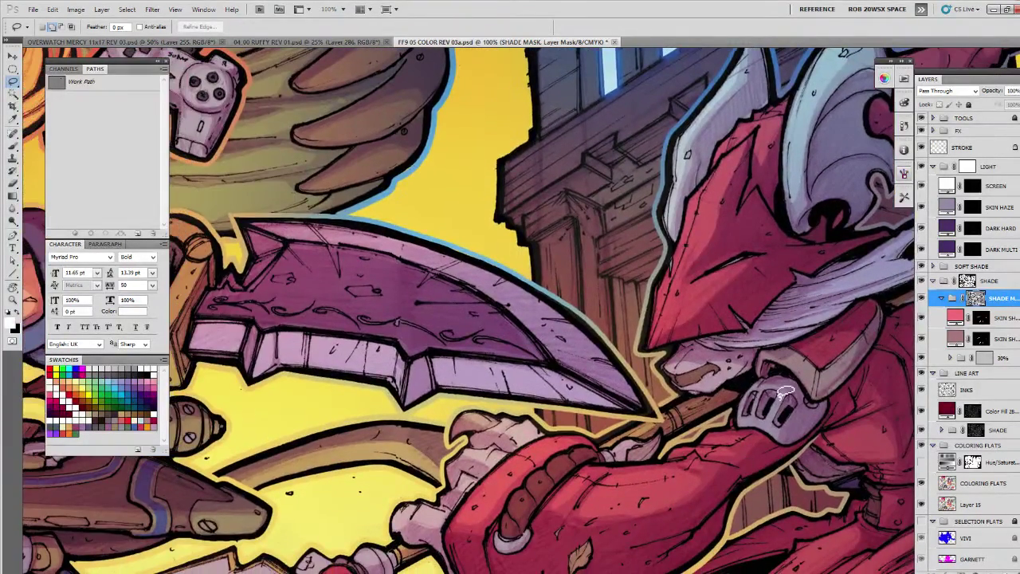
left_click_drag(764, 413, 798, 397)
key("ctrl+d")
Fill shade mask patches on the blond hero's outstretched forearm inside the cuff and along the cuff's inner edge.
left_click_drag(434, 411, 662, 429)
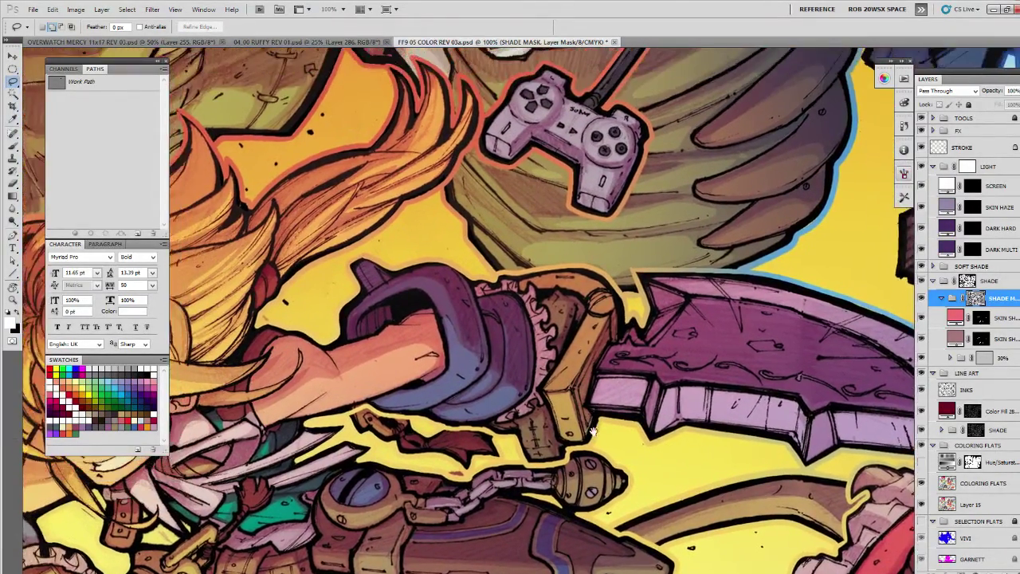
mouse_move(396, 282)
left_mouse_down()
mouse_move(538, 304)
mouse_move(606, 327)
left_mouse_up()
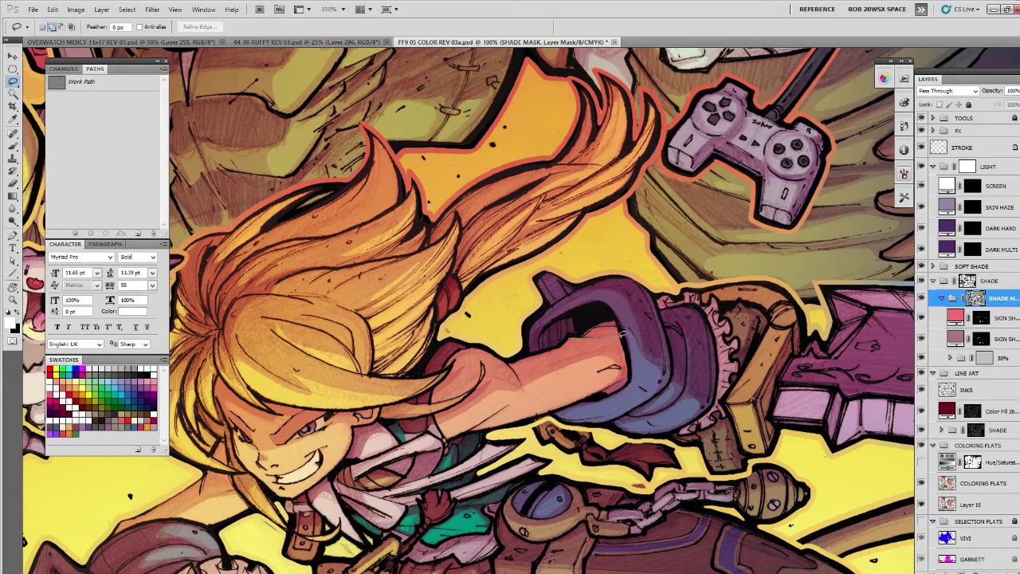
left_click_drag(586, 327, 586, 329)
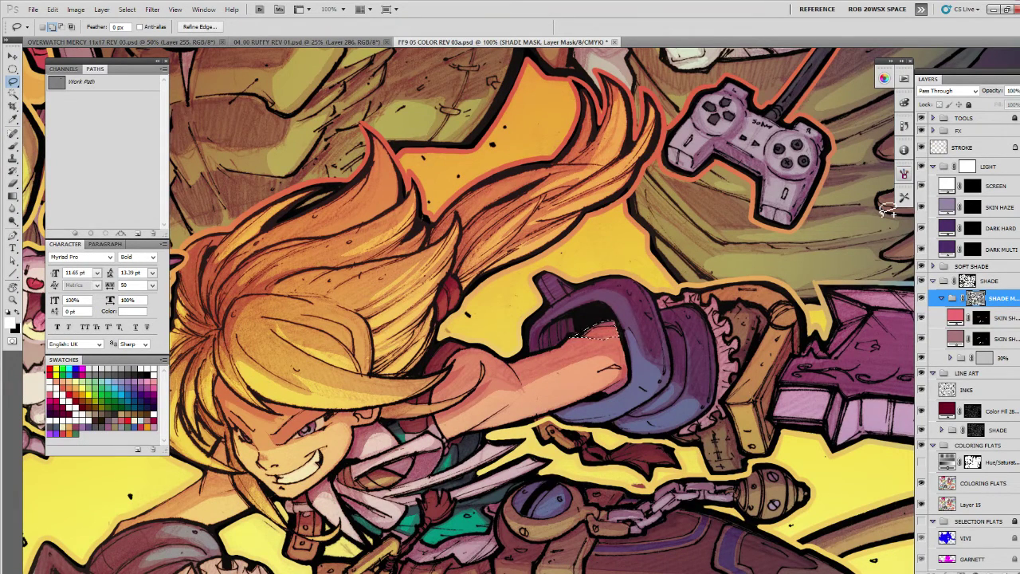
key("alt+BackSpace")
key("ctrl+d")
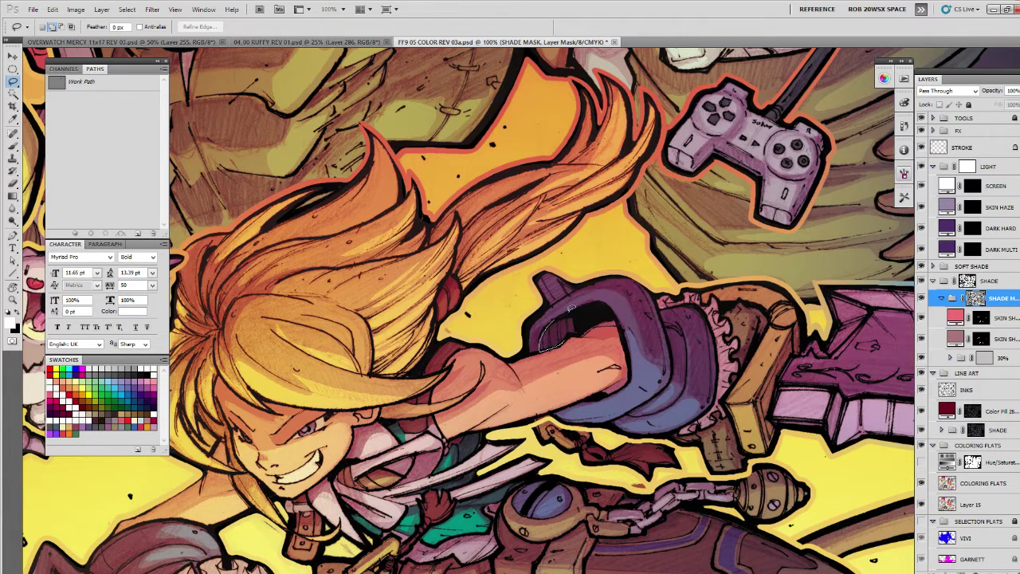
left_click_drag(571, 308, 577, 334)
key("Delete")
key("ctrl+d")
Fill shadow patches on the shade mask for the blond hero's shoulder and the arm beneath the long hair lock.
left_click_drag(446, 366, 479, 350)
key("alt+BackSpace")
key("ctrl+d")
mouse_move(434, 401)
left_mouse_down()
mouse_move(453, 415)
mouse_move(437, 399)
left_mouse_up()
key("alt+BackSpace")
key("ctrl+d")
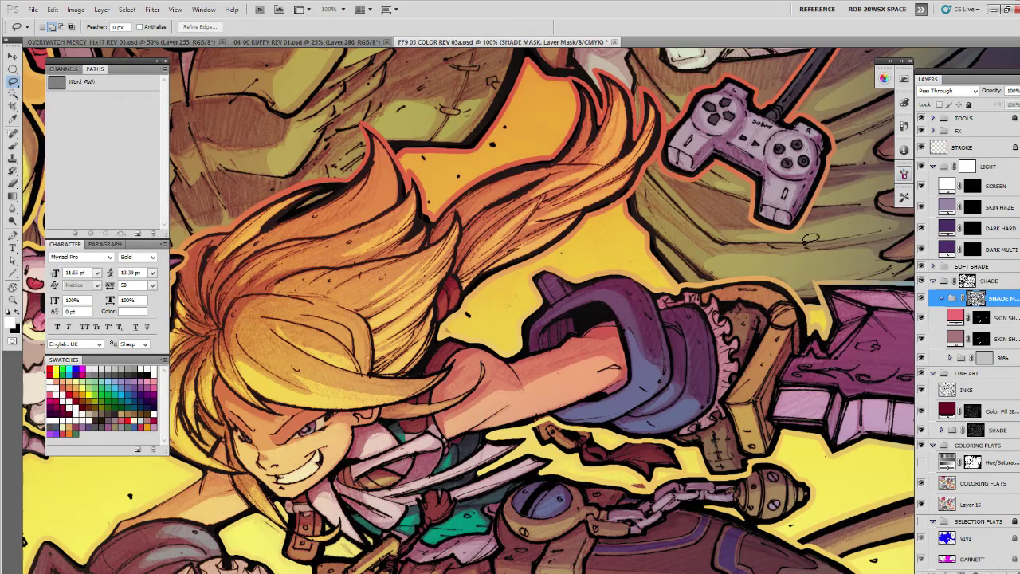
Add a shadow patch on the shade mask between the hair locks beside the blond hero's face.
left_click_drag(529, 454, 711, 434)
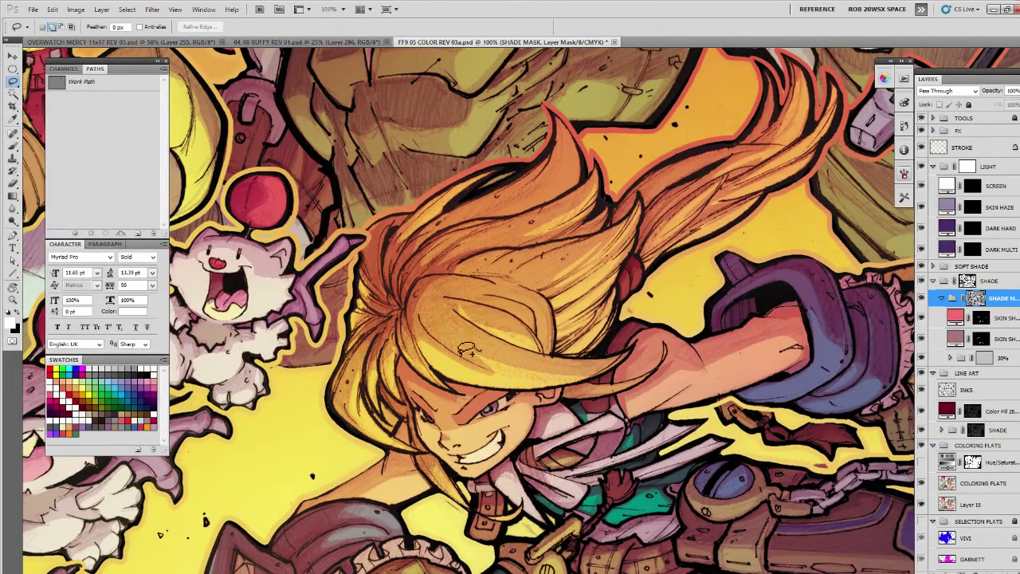
left_click_drag(562, 430, 610, 343)
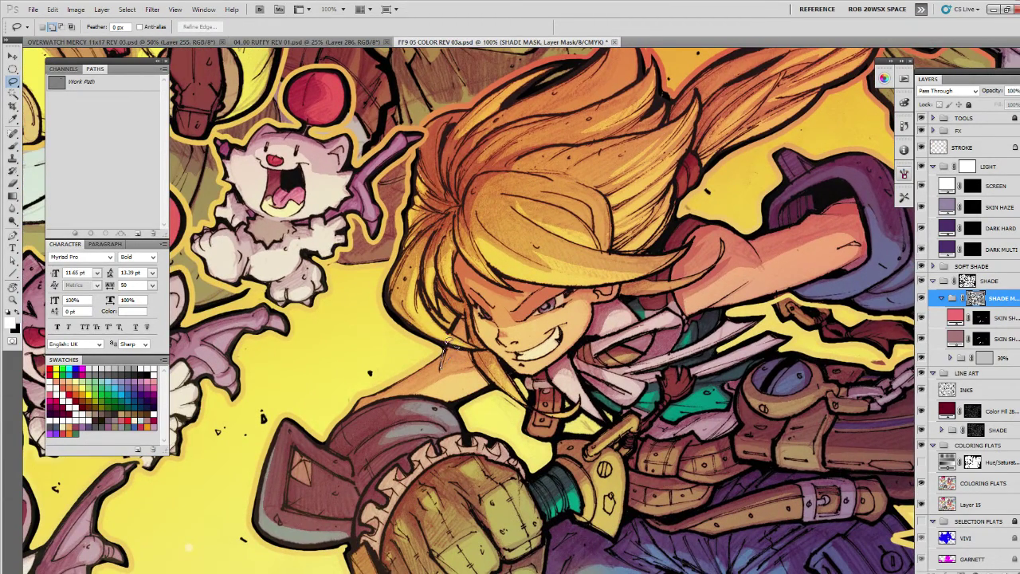
left_click_drag(445, 348, 460, 343)
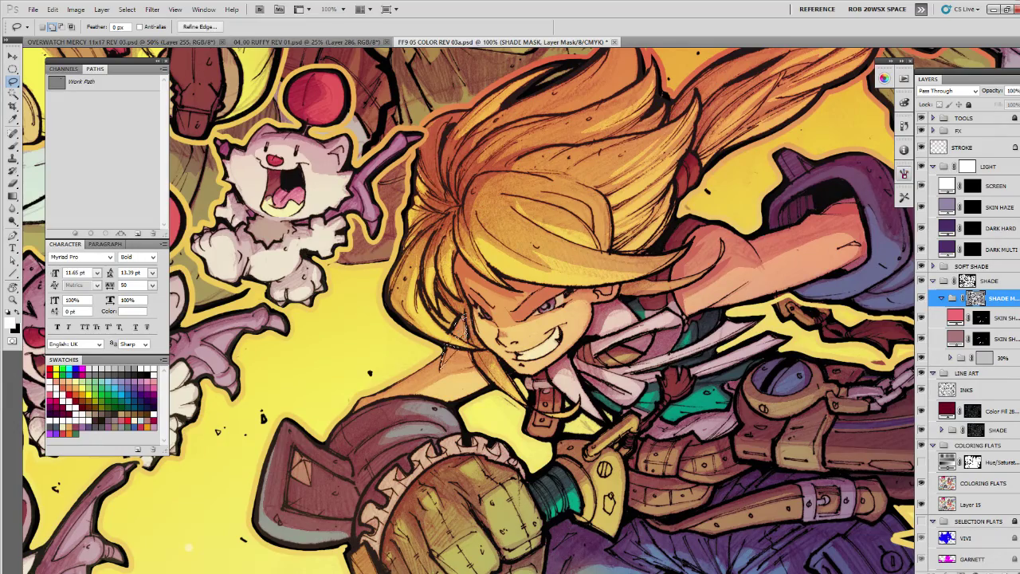
key("ctrl+d")
Examine the shading on the blond hero's gear, the red-hatted warrior and the silver-haired figure behind him.
left_click_drag(690, 467, 676, 325)
left_click_drag(763, 400, 391, 529)
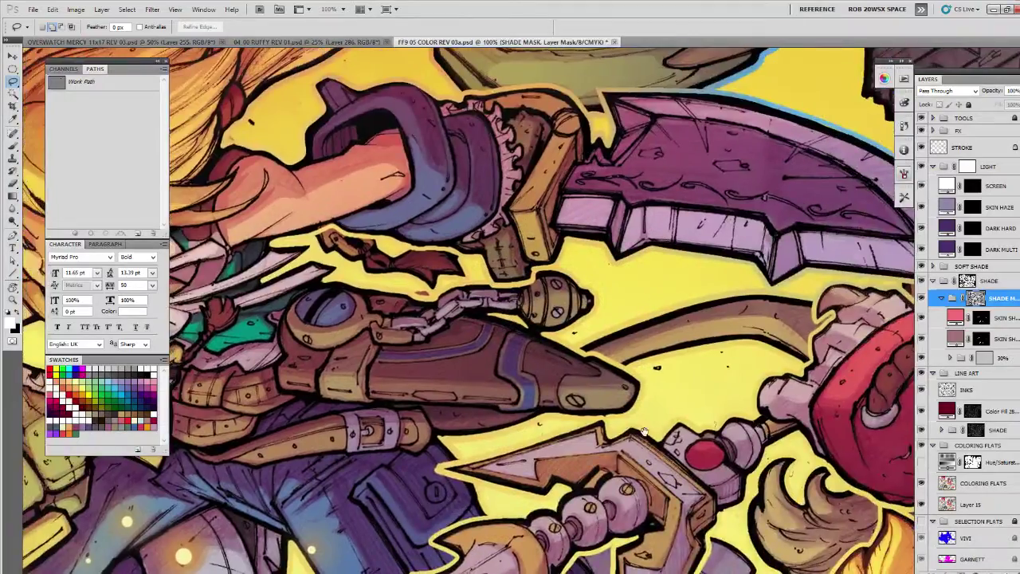
left_click_drag(772, 433, 447, 509)
left_click_drag(811, 438, 569, 450)
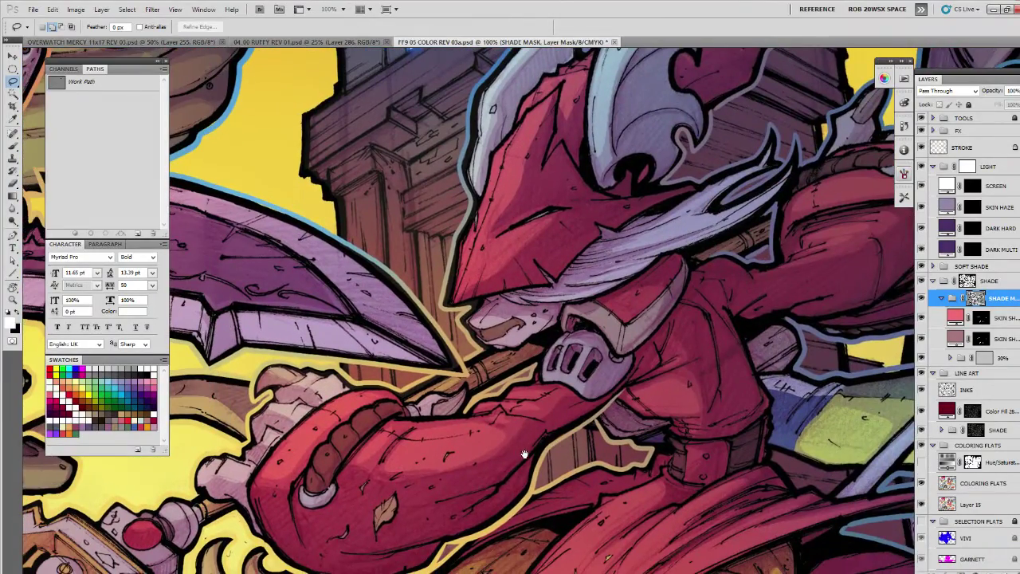
left_click_drag(499, 445, 521, 426)
left_click_drag(803, 418, 602, 478)
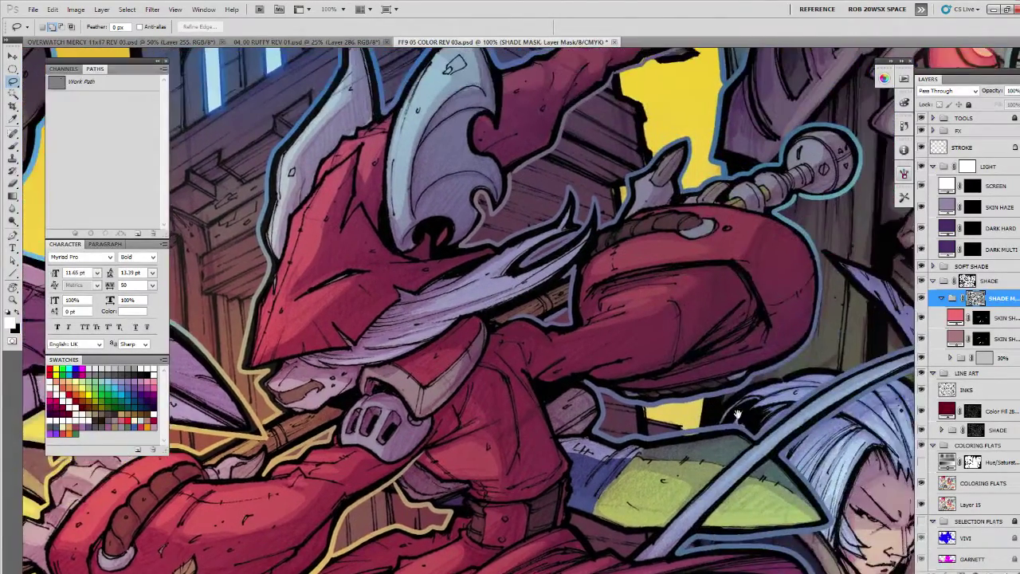
left_click_drag(739, 415, 660, 355)
key("z")
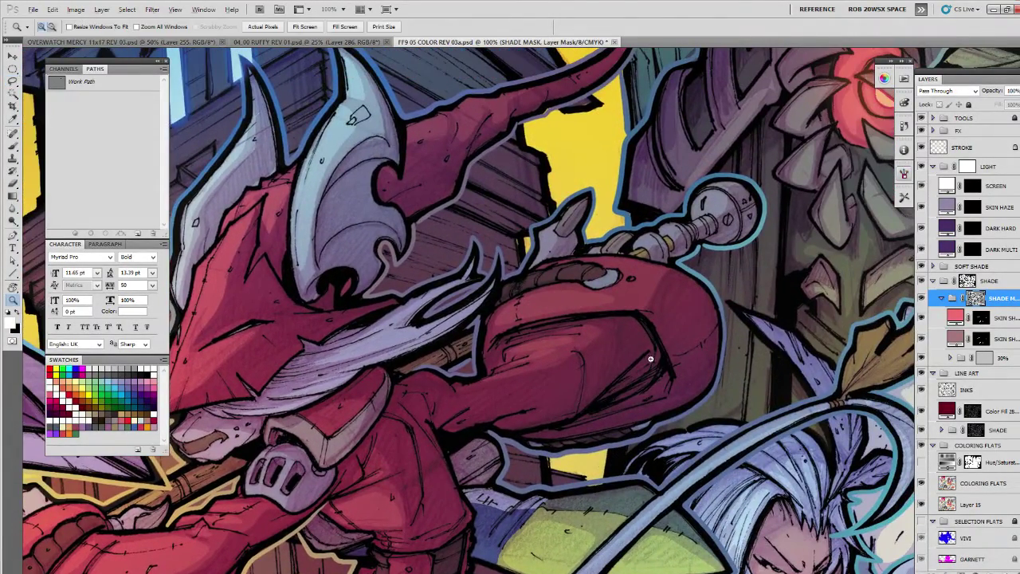
left_click(650, 358, "alt")
left_click(650, 358, "alt")
left_click_drag(811, 456, 706, 379)
left_click_drag(691, 429, 666, 379)
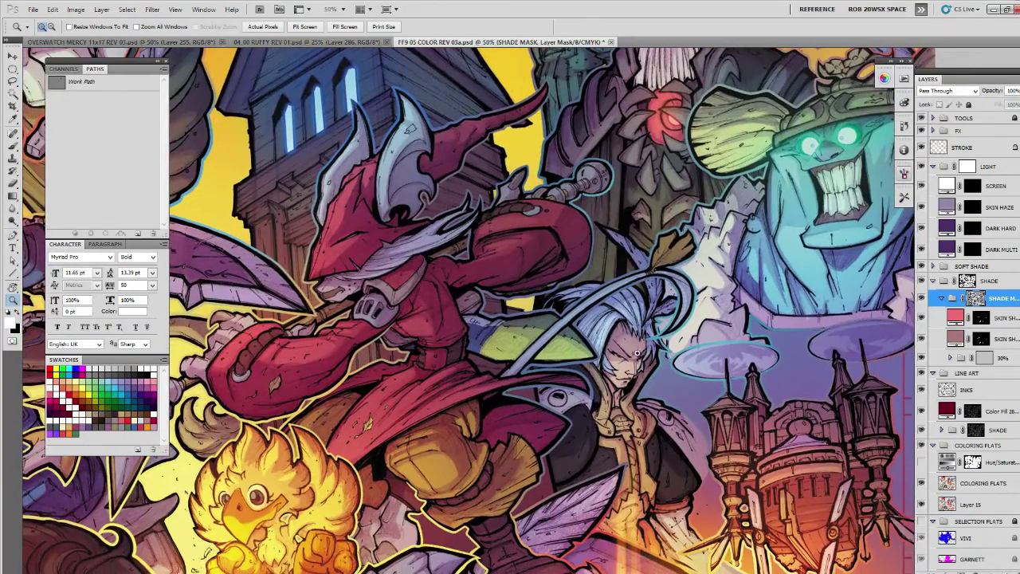
Fill a lassoed shadow area on the shade mask across the silver-haired figure's face.
left_click(636, 354)
key("l")
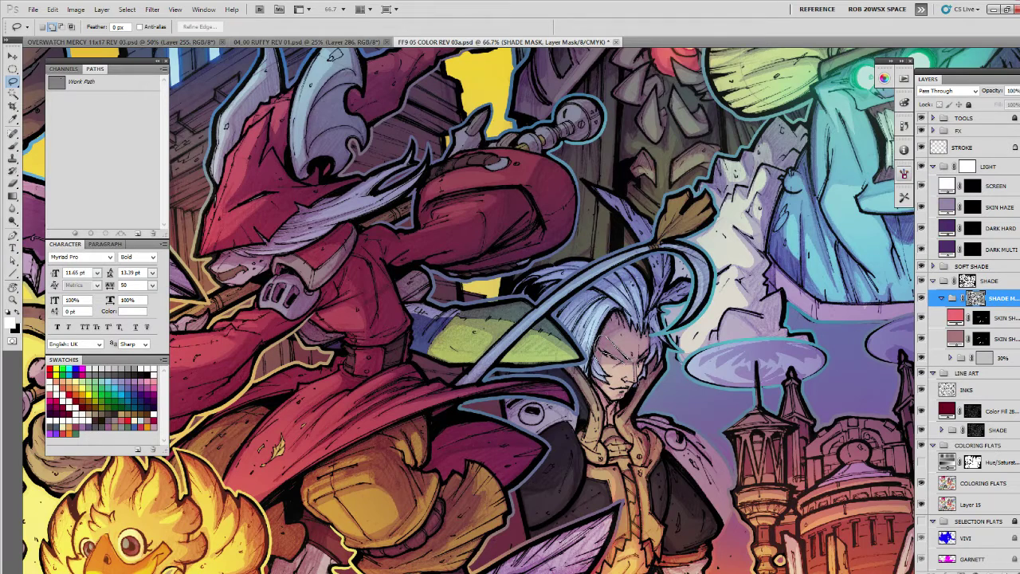
left_click_drag(641, 359, 638, 362)
key("alt+BackSpace")
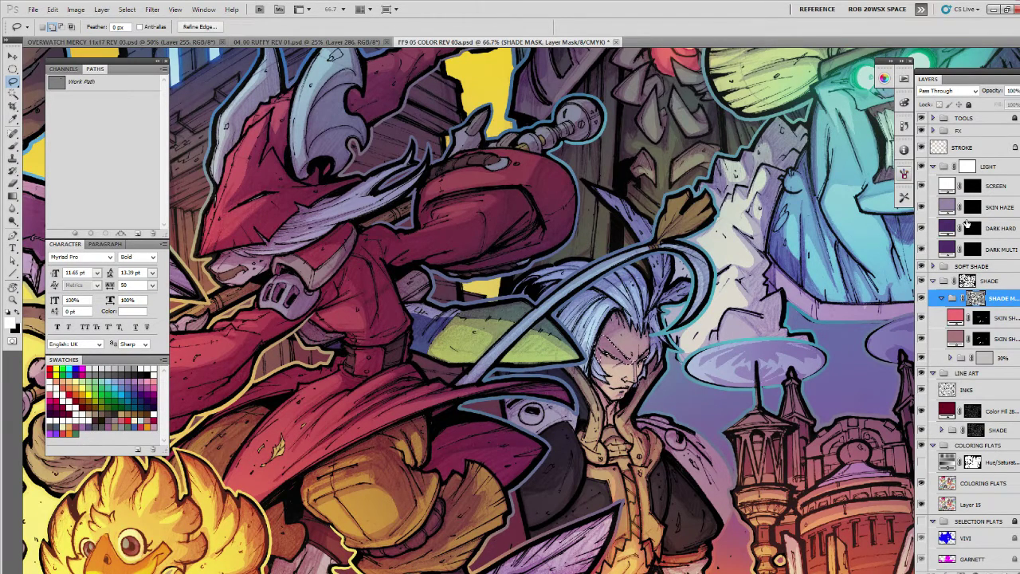
key("ctrl+d")
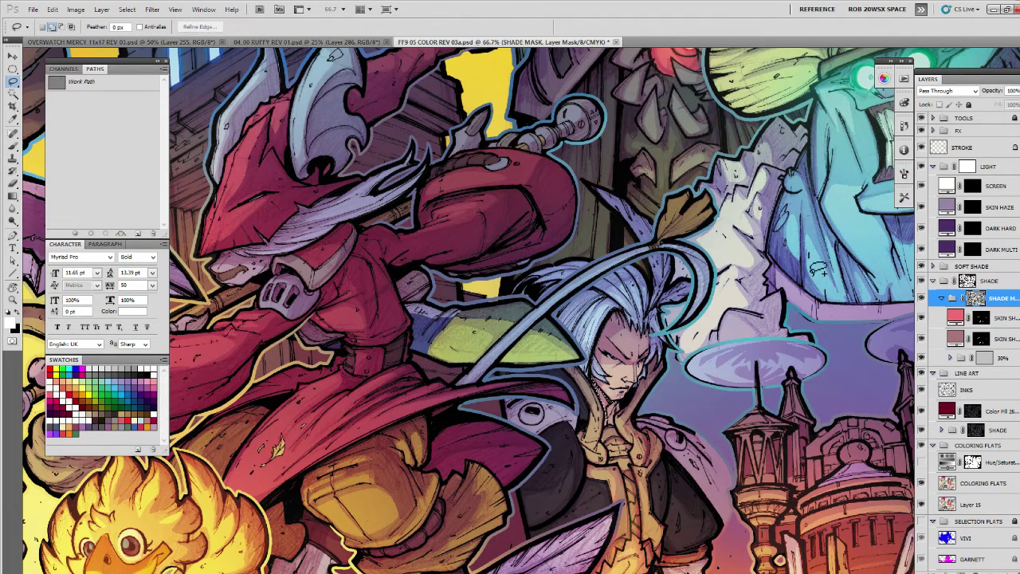
Fill small shadow patches on the shade mask beside the dark-haired girl's nose and below her lips.
left_click_drag(737, 465, 716, 373)
left_click_drag(707, 461, 696, 369)
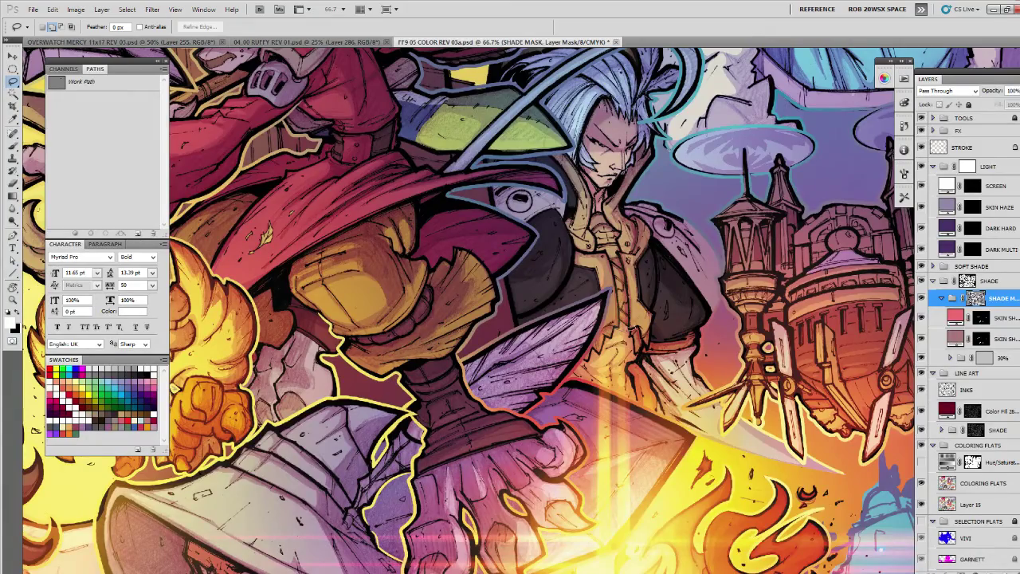
left_click(961, 171, "ctrl")
key("ctrl+d")
left_click_drag(718, 362, 718, 379)
left_click_drag(505, 415, 648, 317)
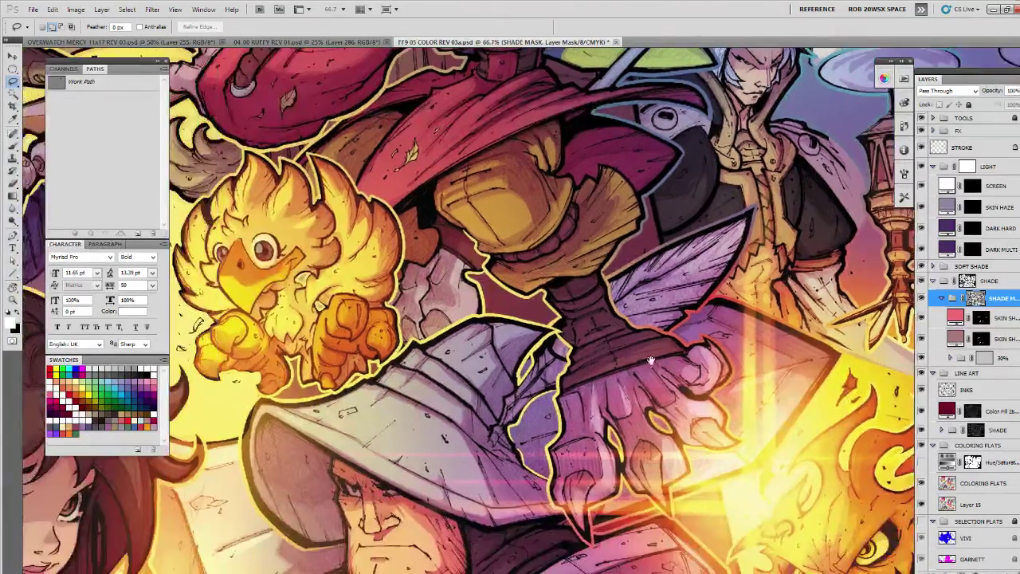
left_click_drag(590, 391, 649, 341)
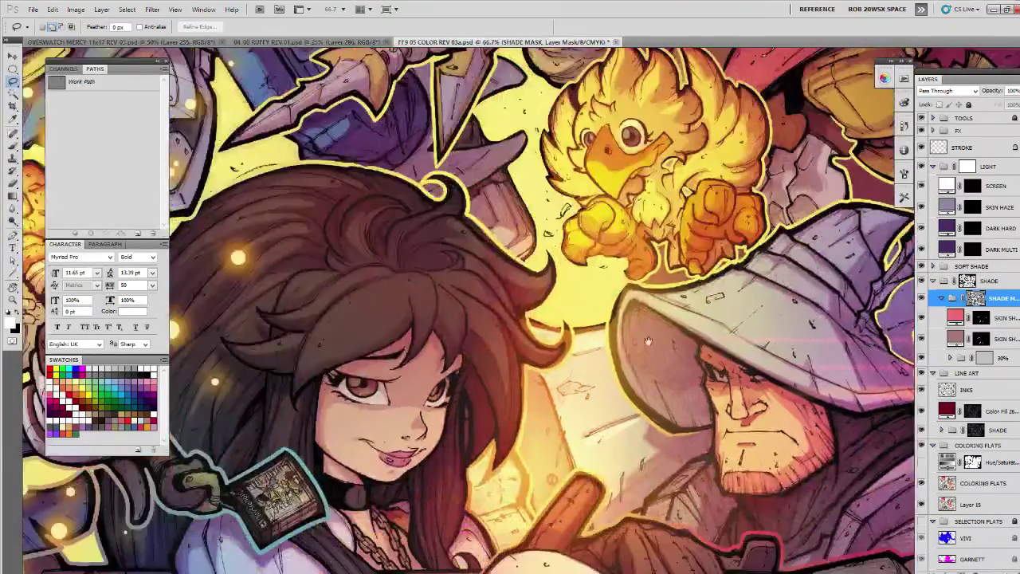
scroll(394, 421, "down", 2)
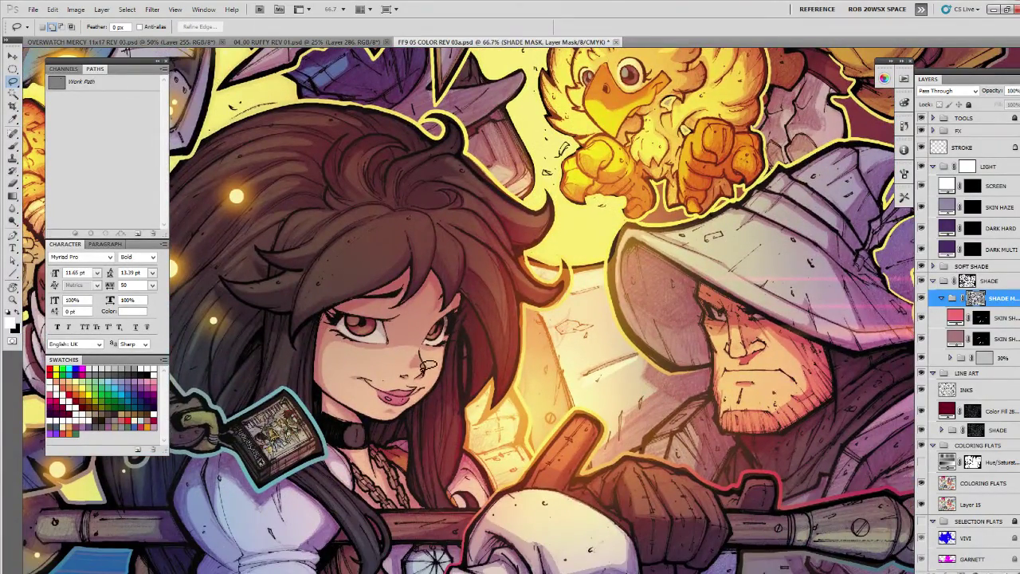
left_click_drag(423, 355, 418, 364)
key("ctrl+d")
left_click_drag(536, 406, 575, 436)
left_click_drag(448, 441, 446, 439)
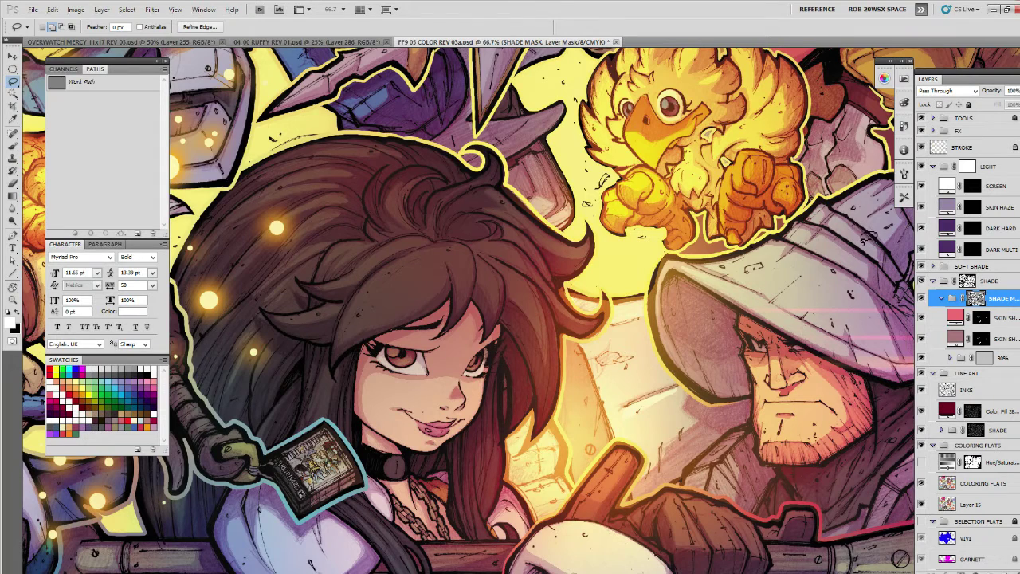
key("ctrl+d")
Brush white over the whites of the dark-haired girl's eyes on the COLORING FLATS layer.
left_click(963, 483)
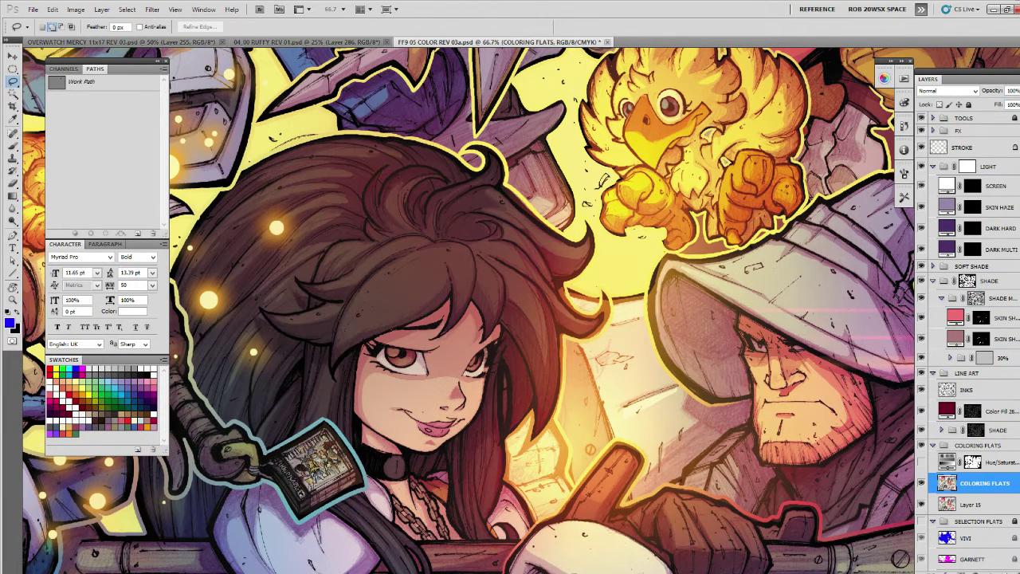
key("d")
key("x")
key("b")
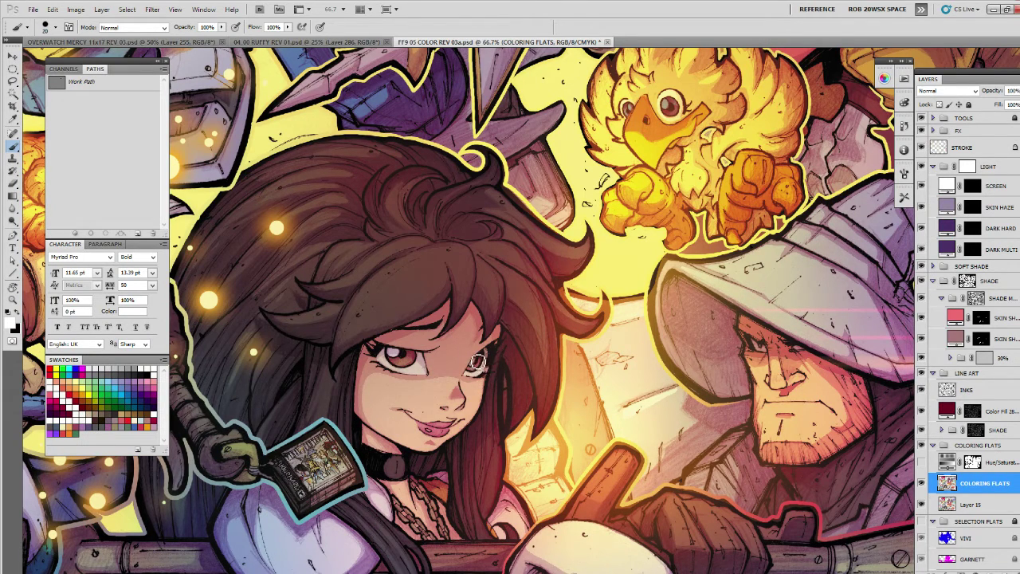
Examine the eyes of the flaming chocobo and the blond hero up close for missing white.
left_click_drag(818, 491, 570, 498)
mouse_move(733, 331)
left_mouse_down()
mouse_move(711, 418)
mouse_move(725, 456)
left_mouse_up()
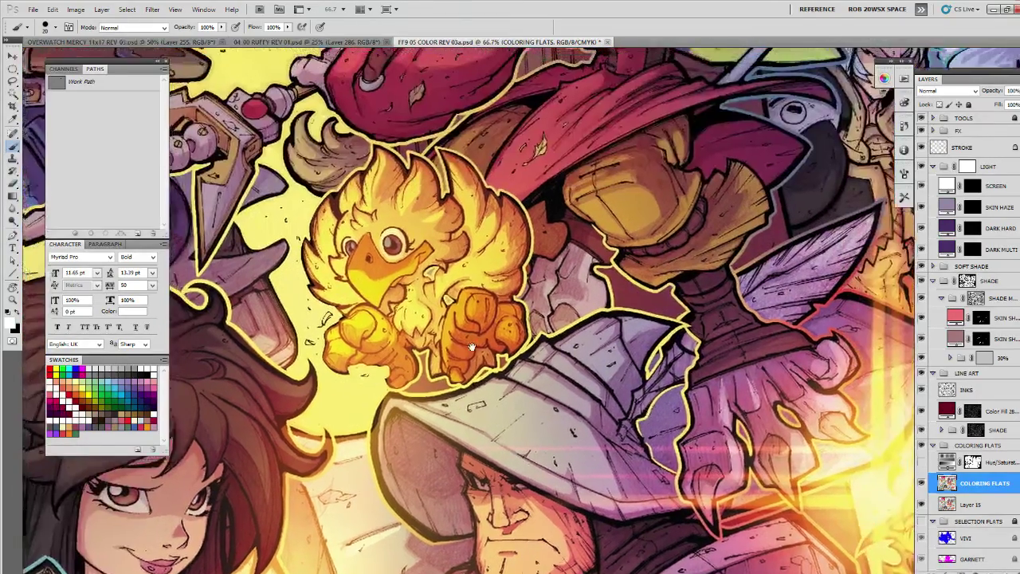
left_click_drag(472, 346, 687, 464)
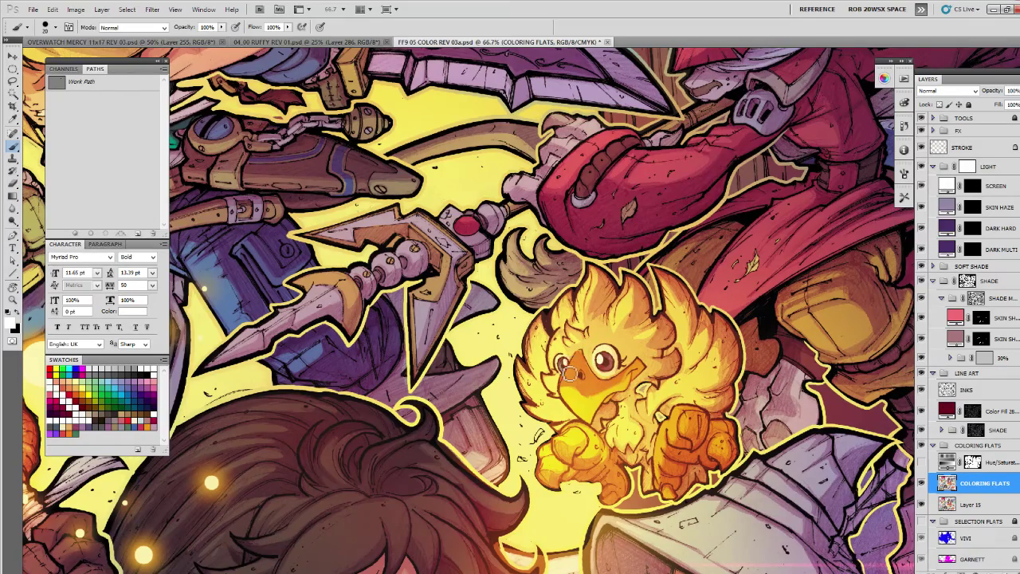
key("z")
left_click(529, 449, "alt")
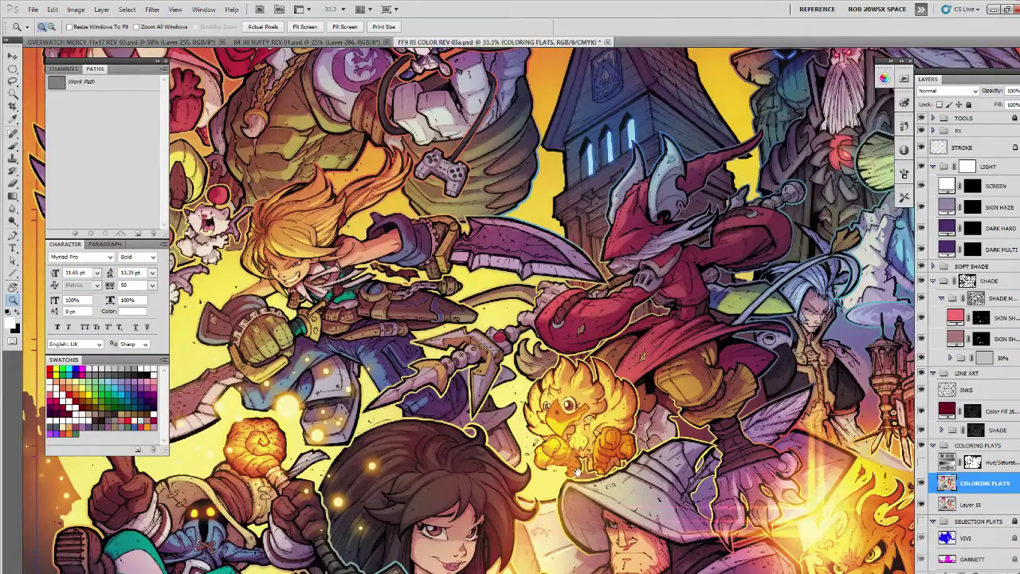
left_click_drag(579, 472, 630, 528)
left_click(411, 327)
left_click(411, 327)
left_click(387, 309)
mouse_move(381, 303)
left_mouse_down()
mouse_move(428, 345)
mouse_move(474, 349)
left_mouse_up()
key("b")
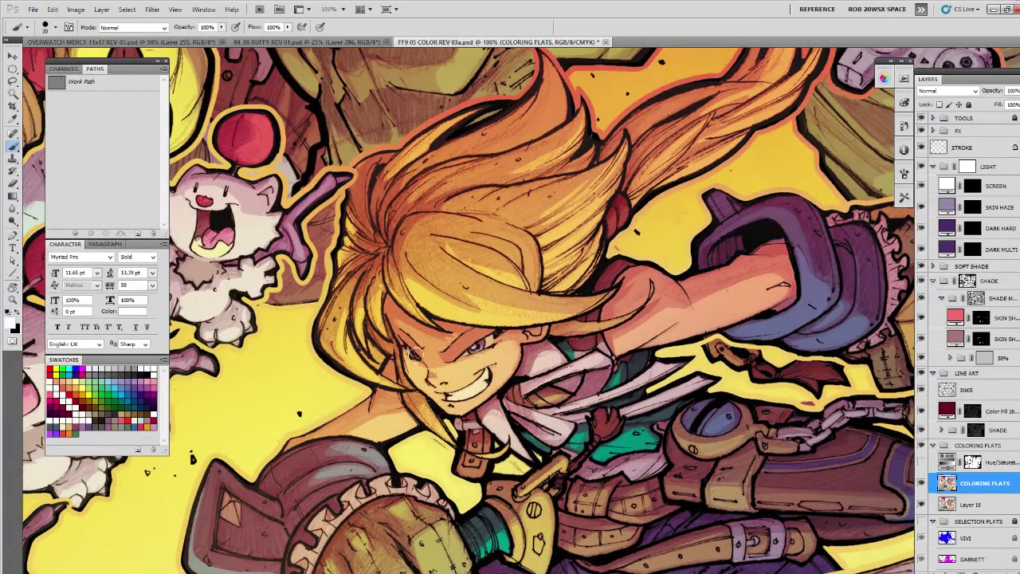
Check the moogles beside the blond hero, and review the surrounding characters across the illustration.
left_click_drag(325, 360, 611, 395)
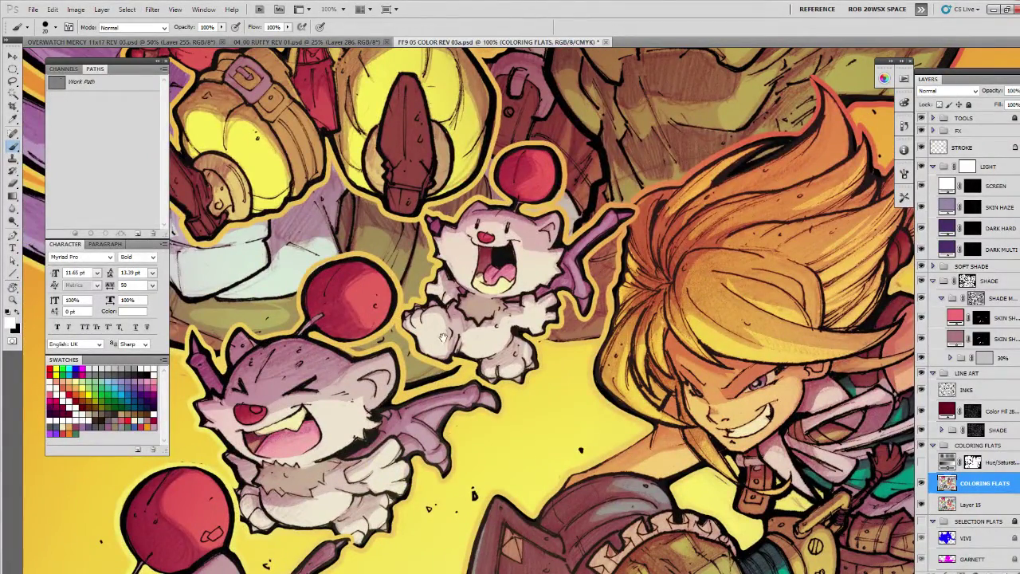
left_click_drag(443, 337, 562, 89)
key("z")
left_click(475, 389, "alt")
left_click(482, 394, "alt")
left_click(493, 402, "alt")
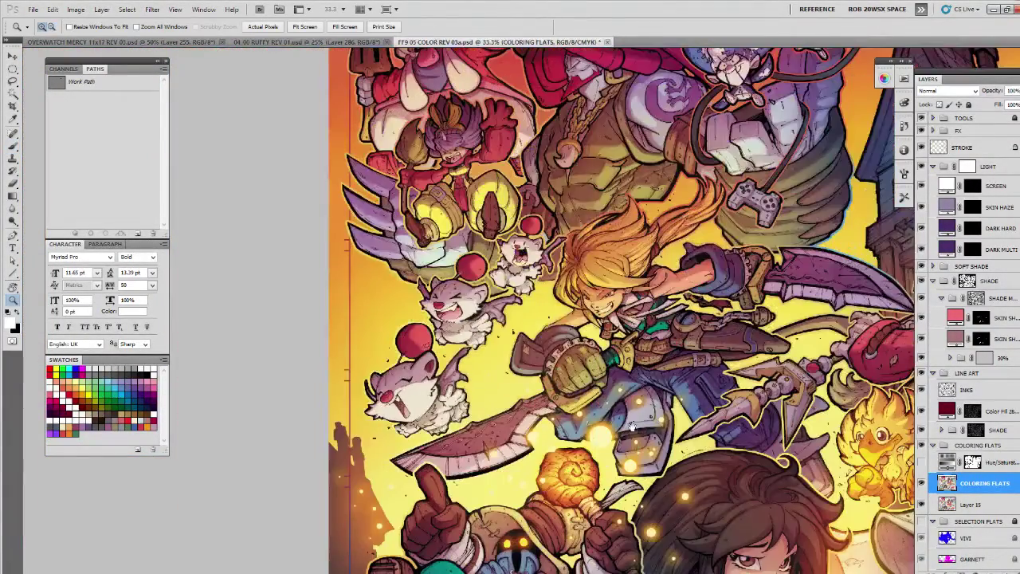
left_click_drag(763, 420, 576, 259)
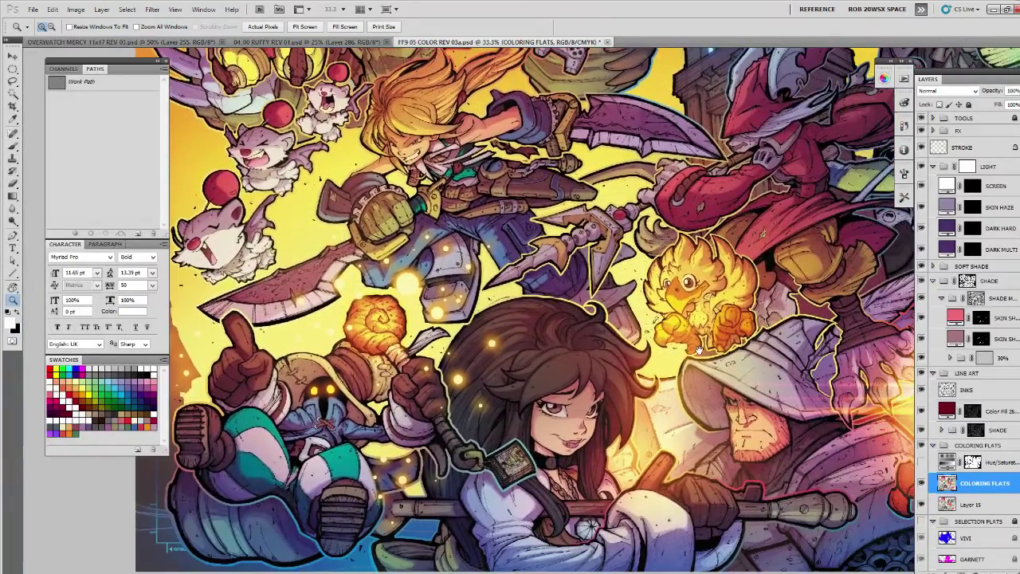
left_click_drag(698, 349, 431, 358)
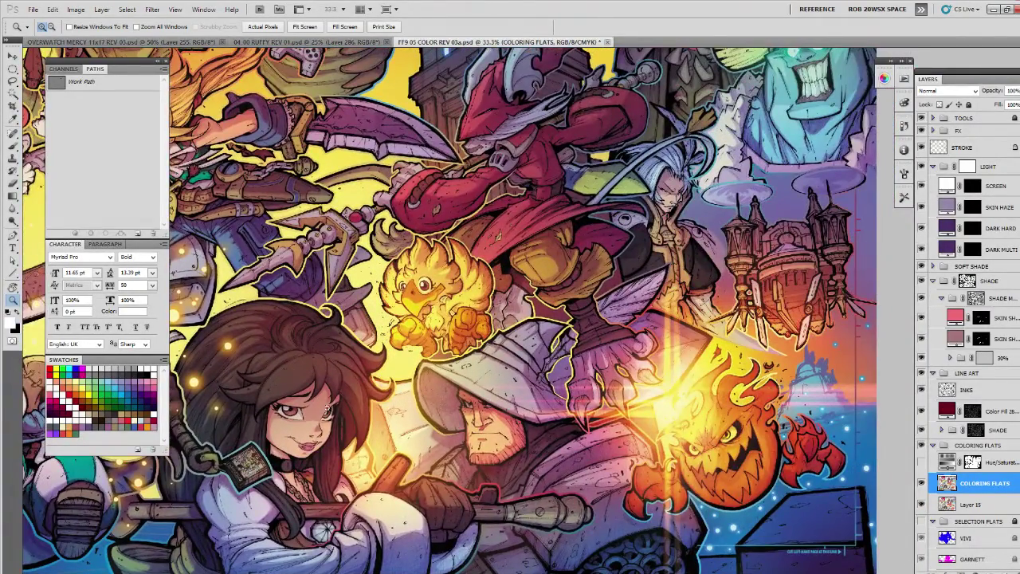
Fill lassoed shadow patches on the shade mask over the dark-haired girl's forehead beneath her bangs and beside her eye.
left_click(327, 408)
left_click_drag(361, 420, 609, 391)
key("l")
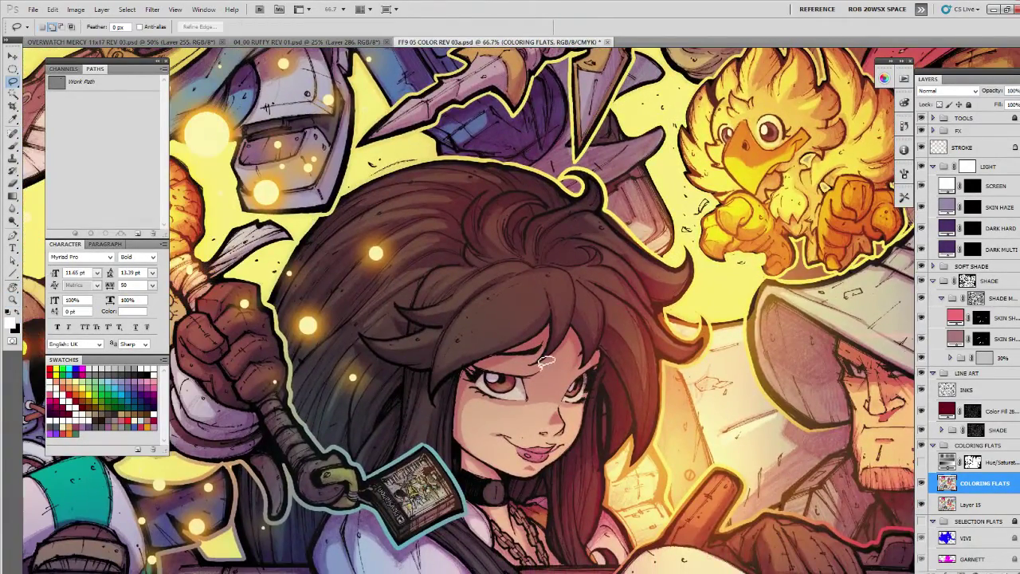
left_click_drag(567, 332, 533, 371)
left_click(978, 298)
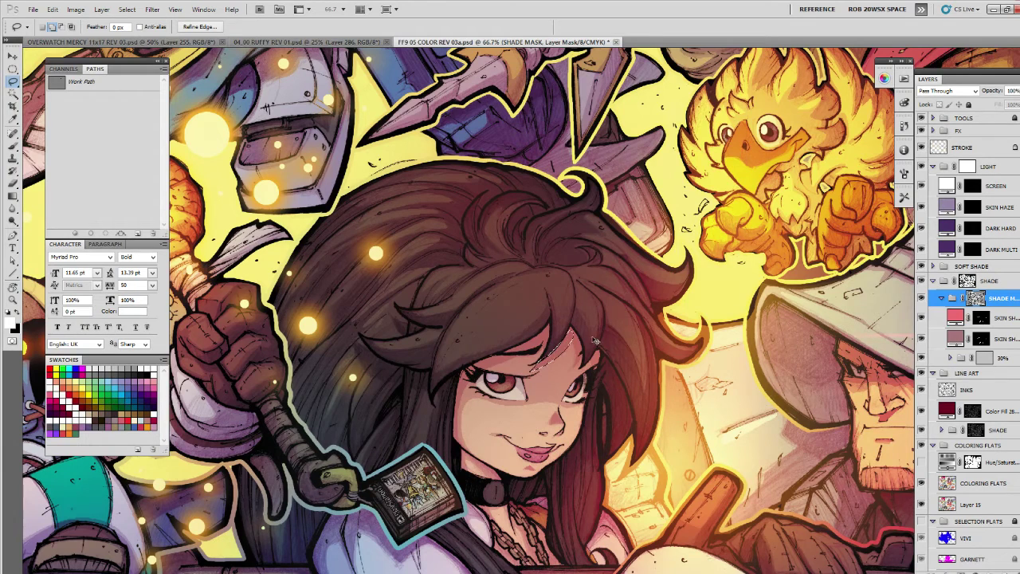
key("ctrl+d")
mouse_move(588, 368)
left_mouse_down()
mouse_move(598, 342)
mouse_move(588, 369)
left_mouse_up()
key("Delete")
key("ctrl+d")
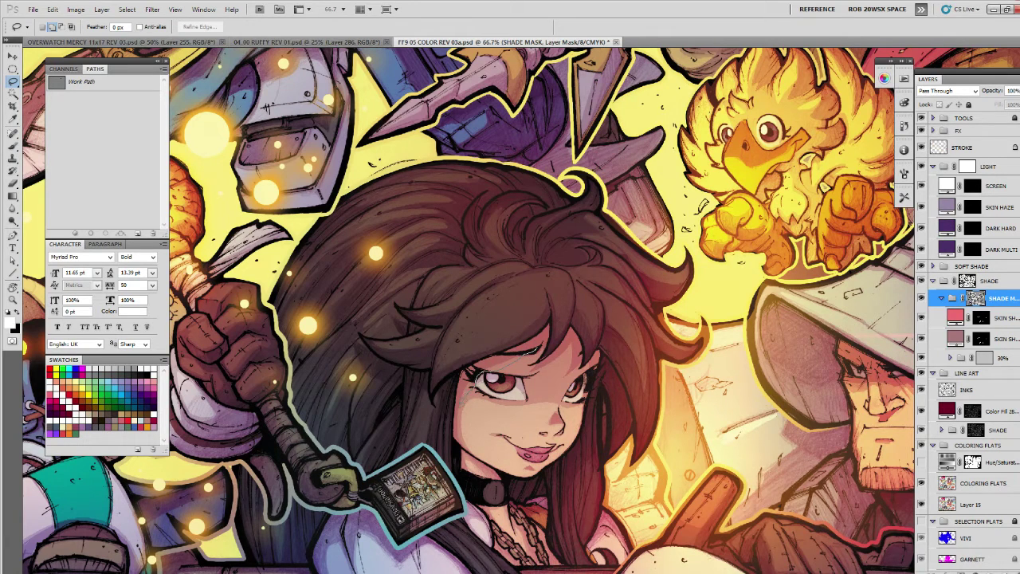
Fill shadow patches on the shade mask along the hair-side edge of the dark-haired girl's face and under her jaw.
mouse_move(454, 421)
left_mouse_down()
mouse_move(495, 351)
mouse_move(548, 325)
left_mouse_up()
key("Delete")
key("ctrl+d")
left_click_drag(674, 452, 670, 368)
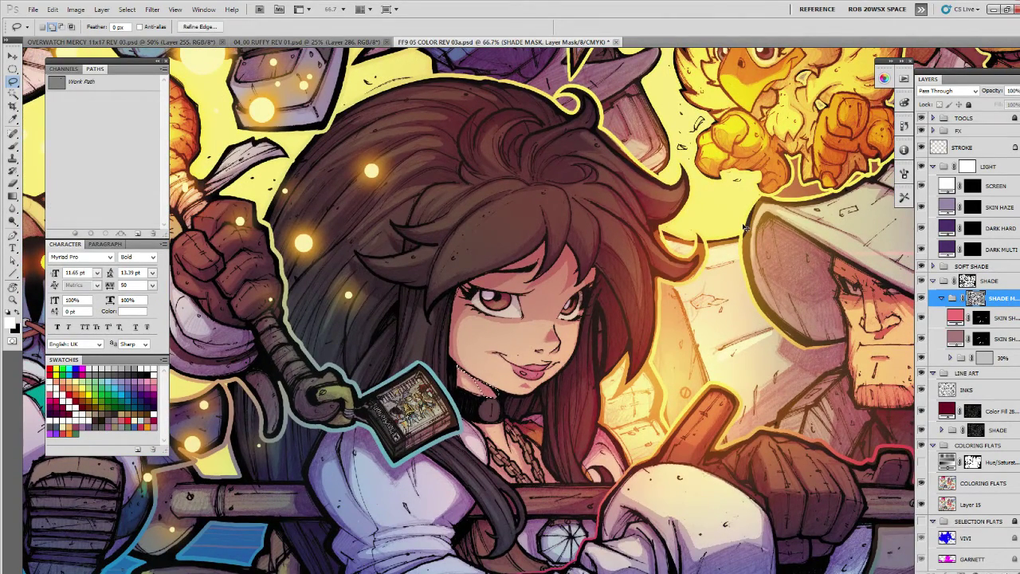
Review the shading of the whole illustration at 25% zoom, from the top characters down to the lower edge.
left_click_drag(755, 497, 674, 410)
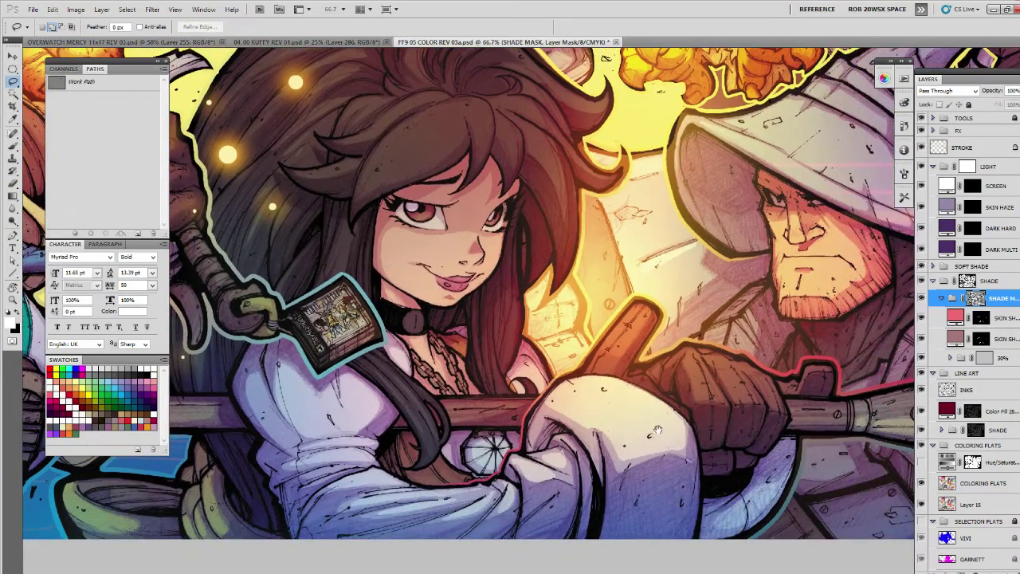
key("z")
left_click(476, 413, "alt")
left_click(476, 413, "alt")
left_click(476, 413, "alt")
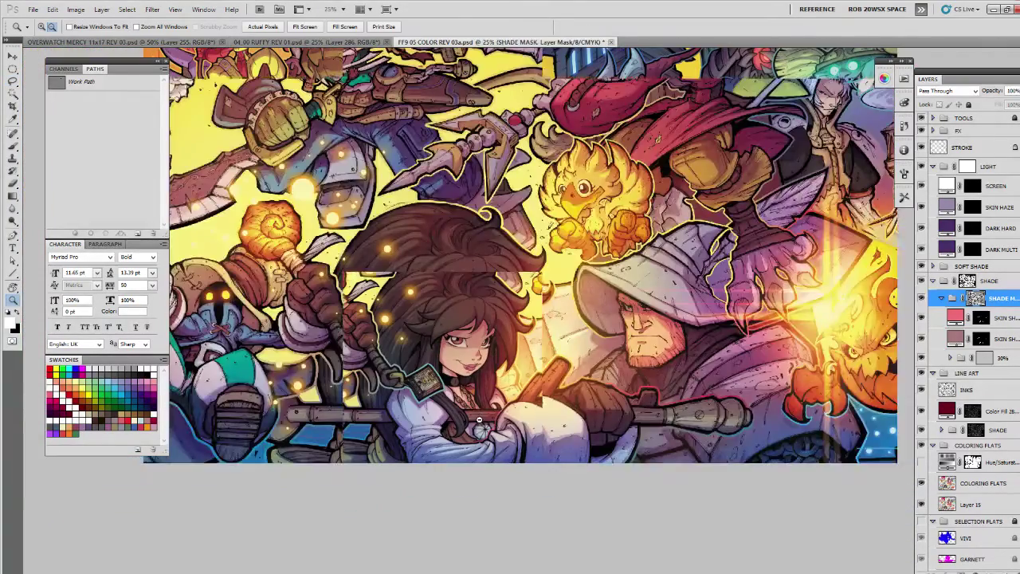
left_click_drag(649, 336, 606, 516)
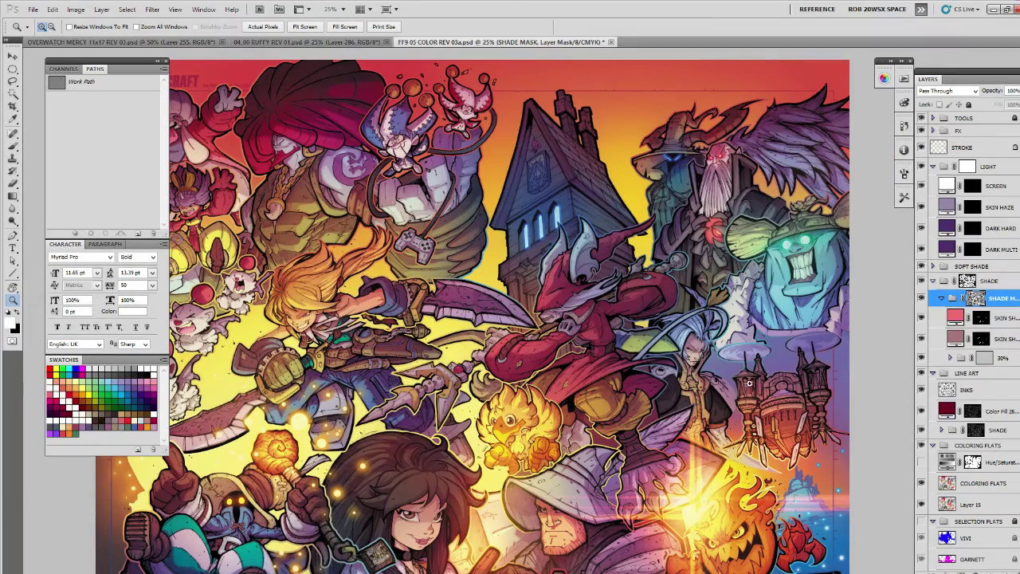
left_click_drag(749, 384, 727, 340)
left_click_drag(615, 351, 739, 336)
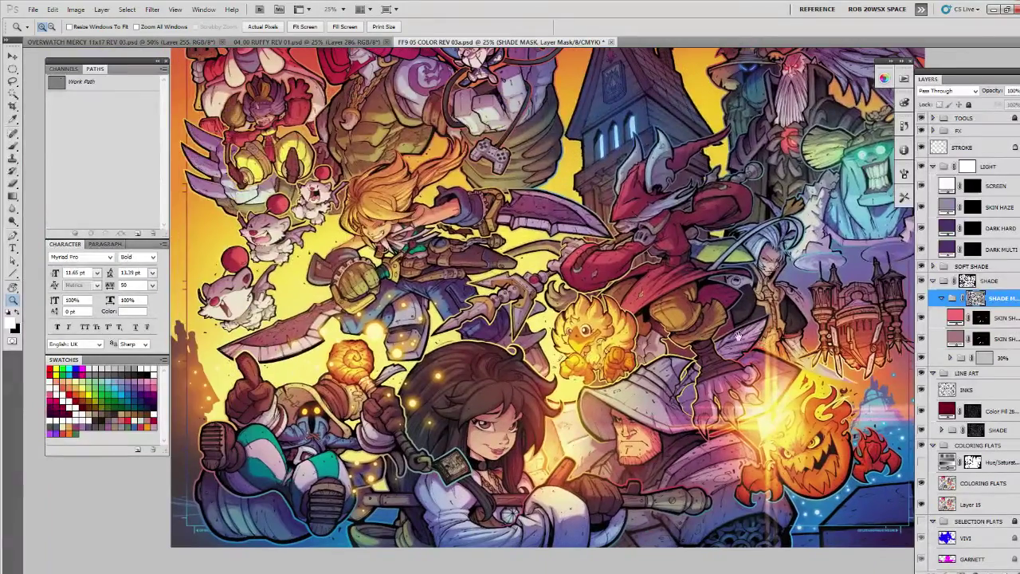
left_click_drag(670, 350, 677, 357)
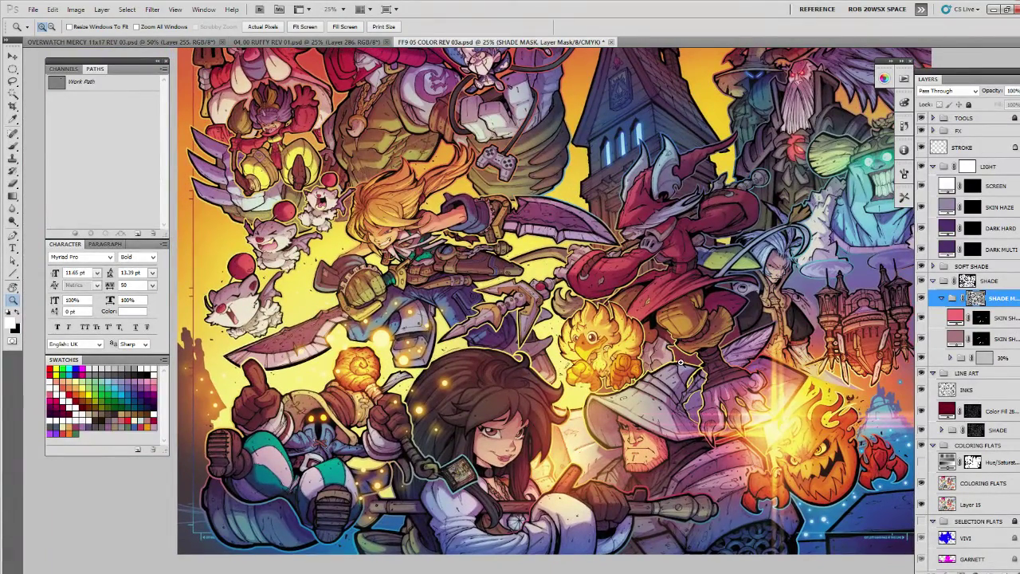
left_click(973, 208)
left_click(500, 430)
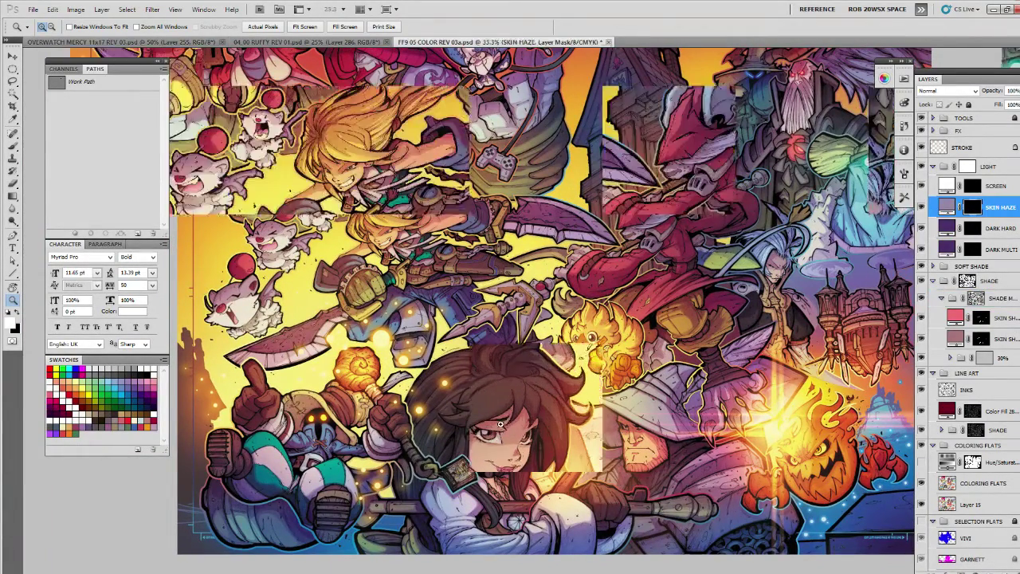
left_click(500, 433)
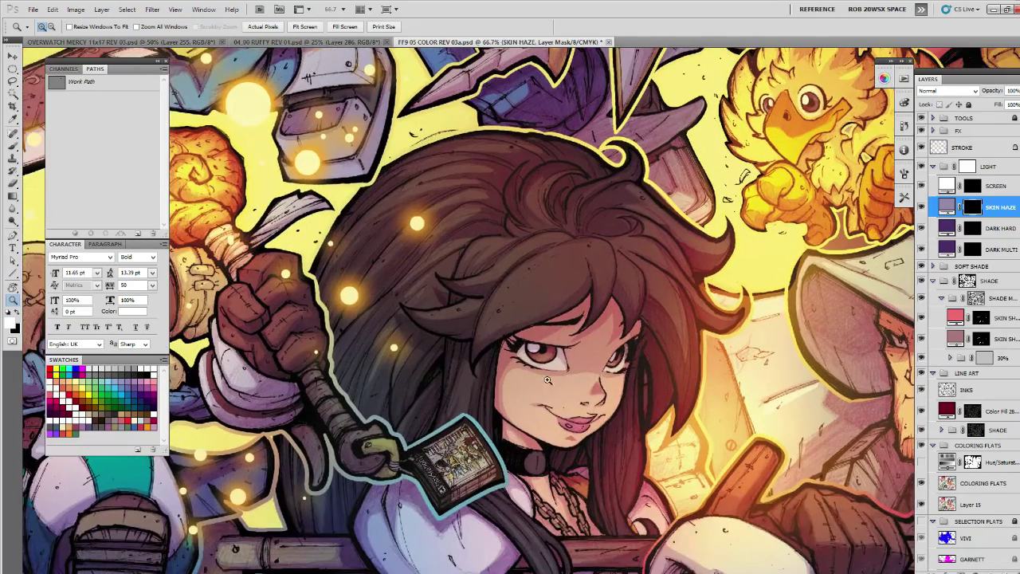
key("l")
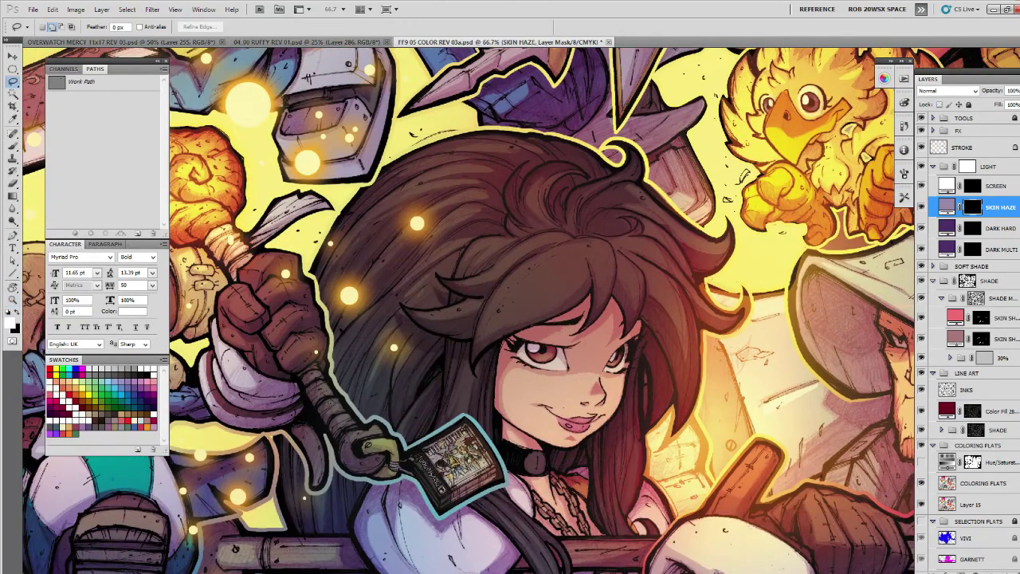
left_click_drag(558, 331, 477, 386)
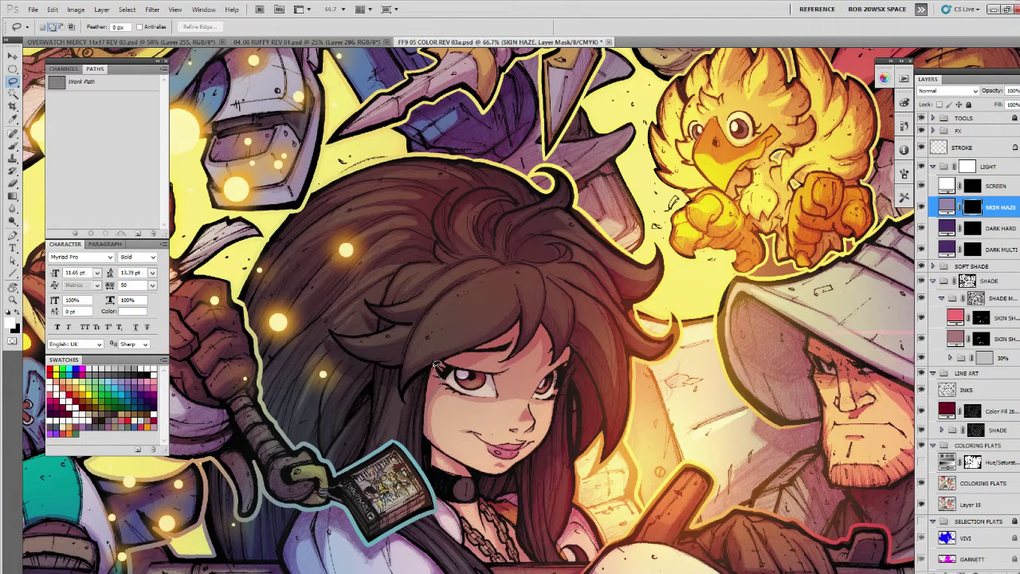
left_click_drag(425, 437, 437, 431)
Load the INKS layer as a selection, fill it with black on the LIGHT group's mask, and activate the SKIN HAZE mask.
left_click(949, 389, "ctrl")
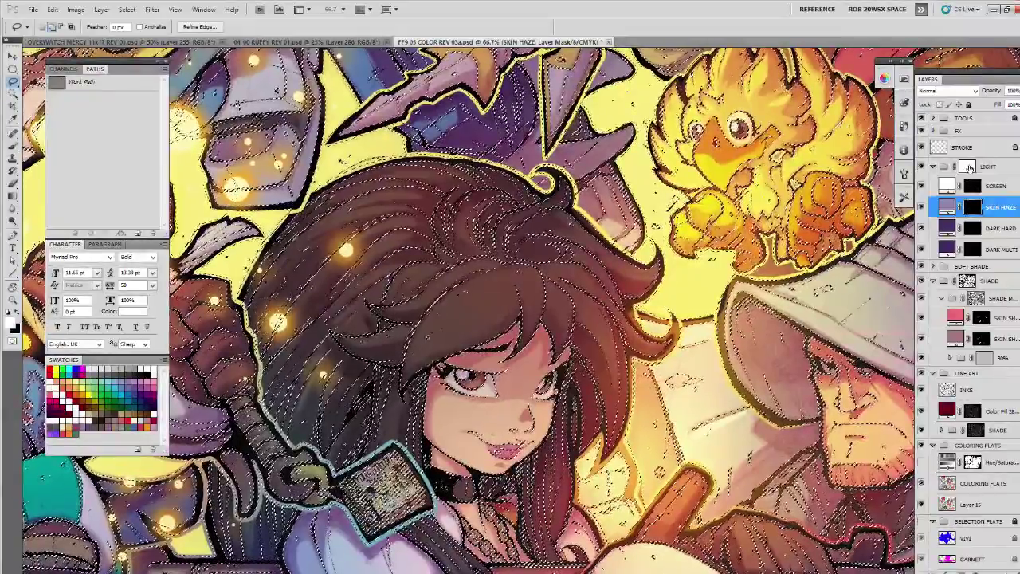
left_click(988, 166)
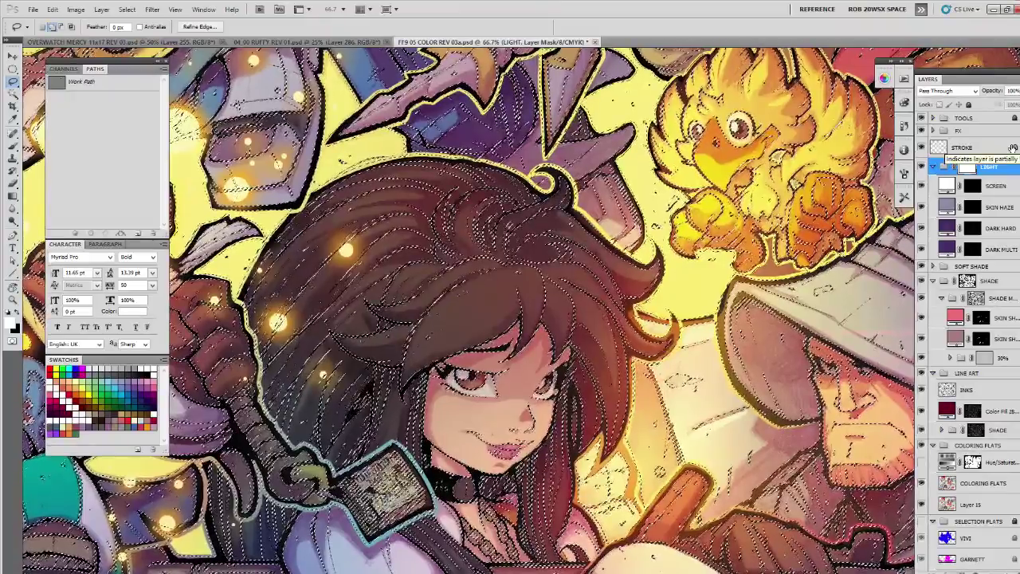
key("ctrl+BackSpace")
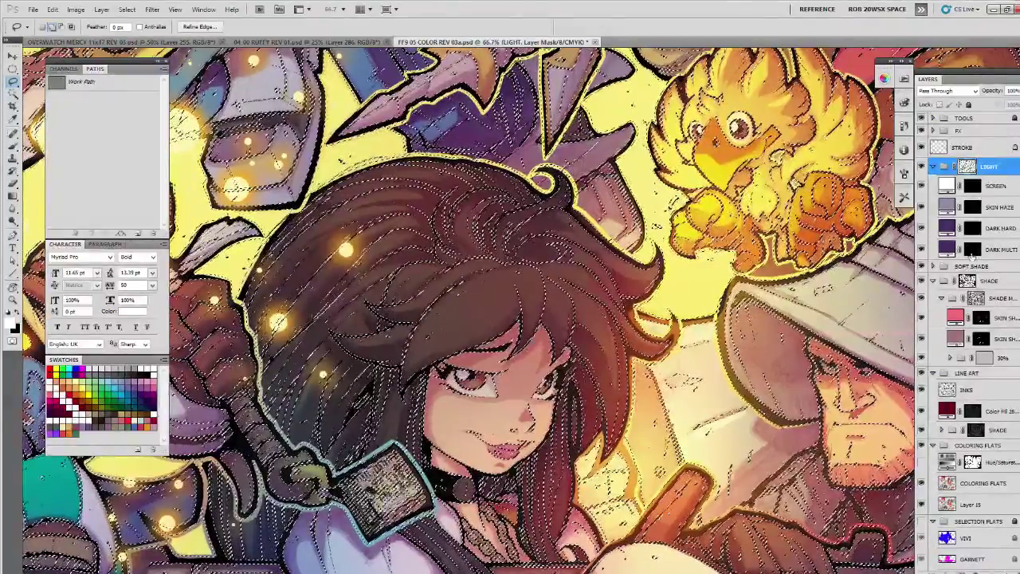
left_click(973, 209)
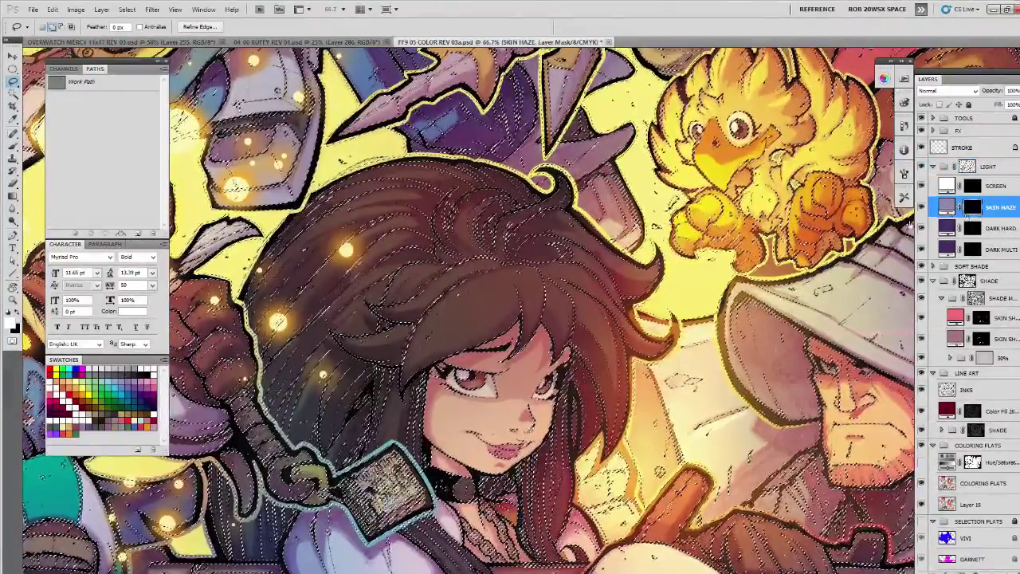
Clear the line-art selection and lasso the dark-haired girl's forehead beneath the bangs and the hair-side edges of her face.
key("ctrl+d")
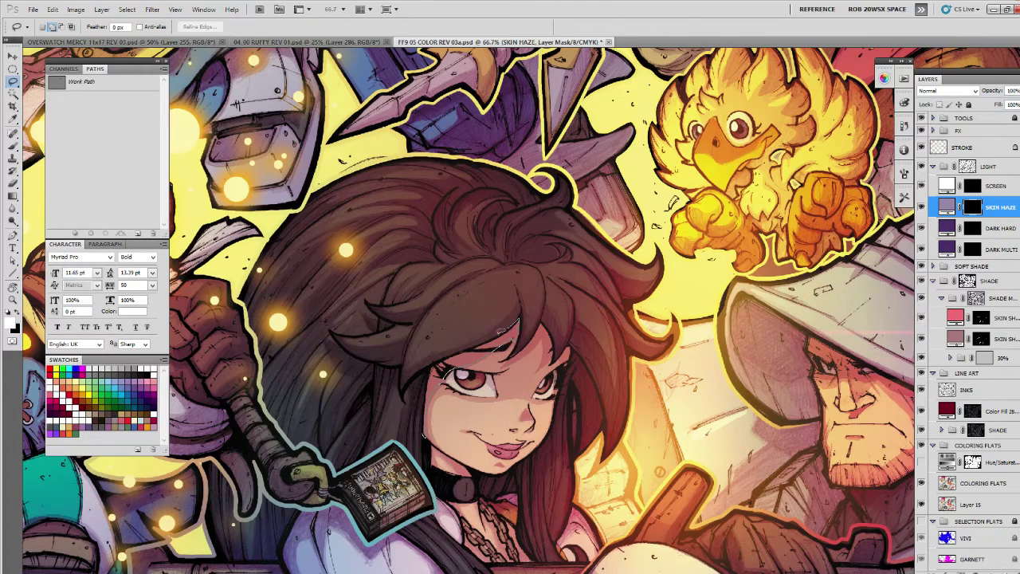
left_click_drag(425, 437, 510, 361)
mouse_move(556, 346)
left_mouse_down()
mouse_move(539, 319)
mouse_move(561, 358)
mouse_move(569, 333)
left_mouse_up()
left_click_drag(461, 463, 460, 457)
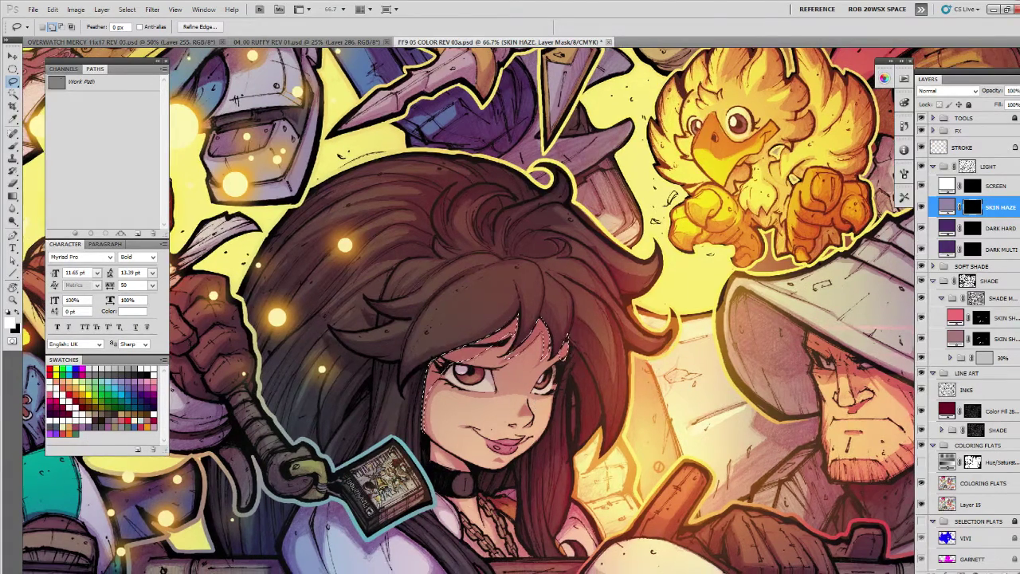
Choose the PAINTING - AirSoft brush and paint soft haze inside the lassoed forehead and face edges on the SKIN HAZE mask.
key("b")
right_click(467, 402)
left_click(483, 437)
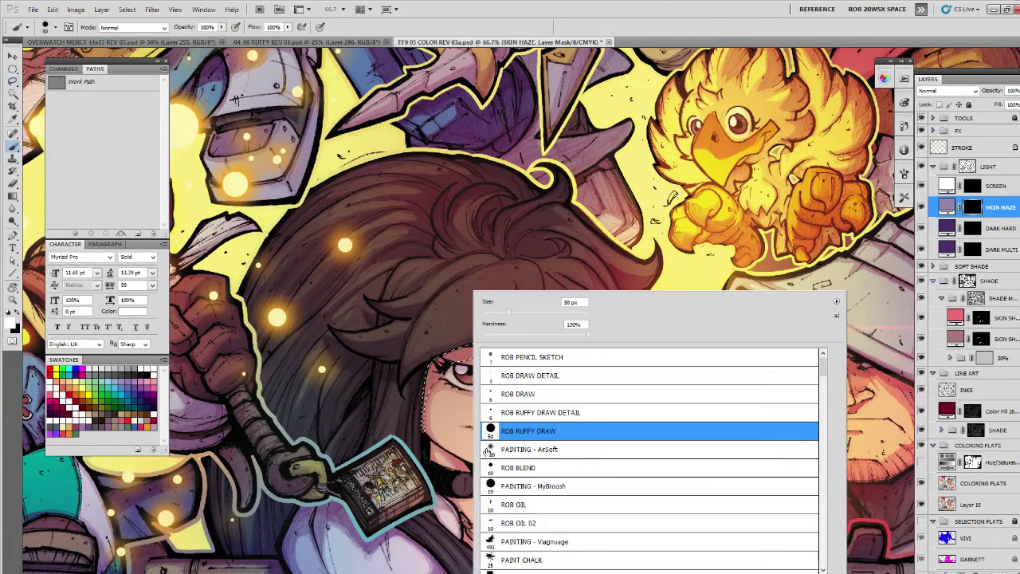
double_click(483, 446)
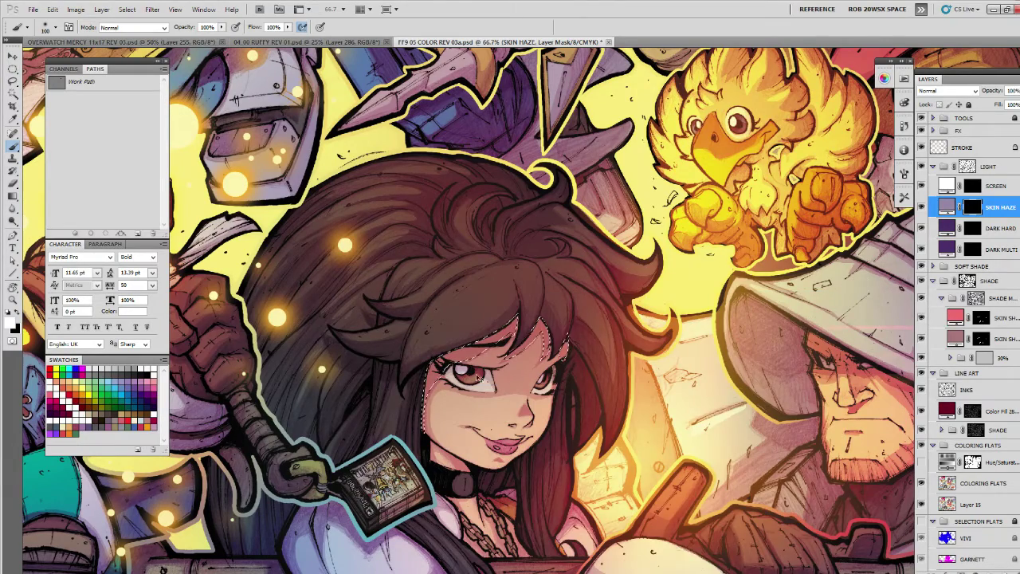
key("ctrl+h")
left_click_drag(549, 319, 540, 323)
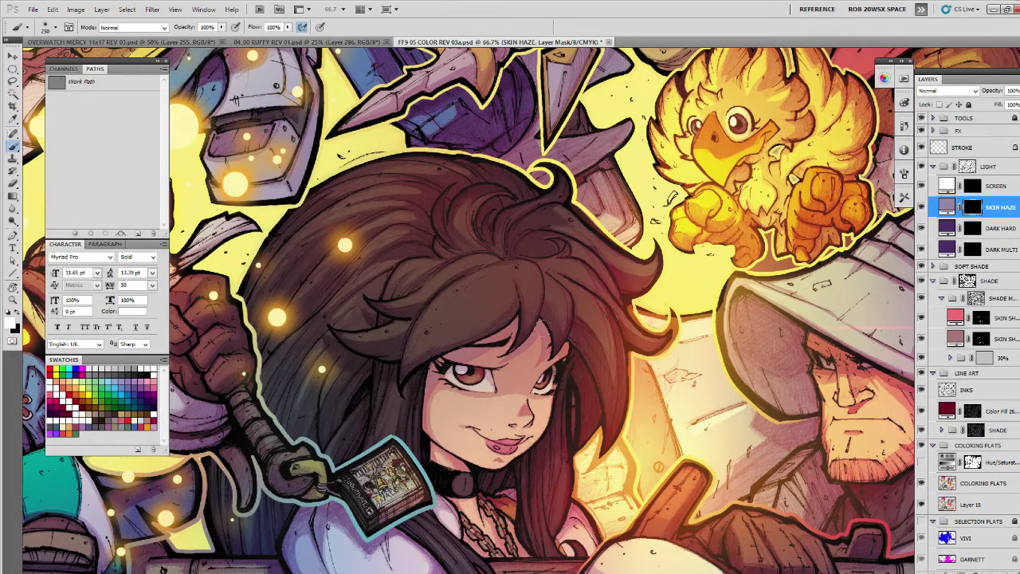
Deselect the forehead area, then lasso the shadow beside the dark-haired girl's nose and brush soft haze into it.
left_click_drag(589, 443, 597, 397)
key("l")
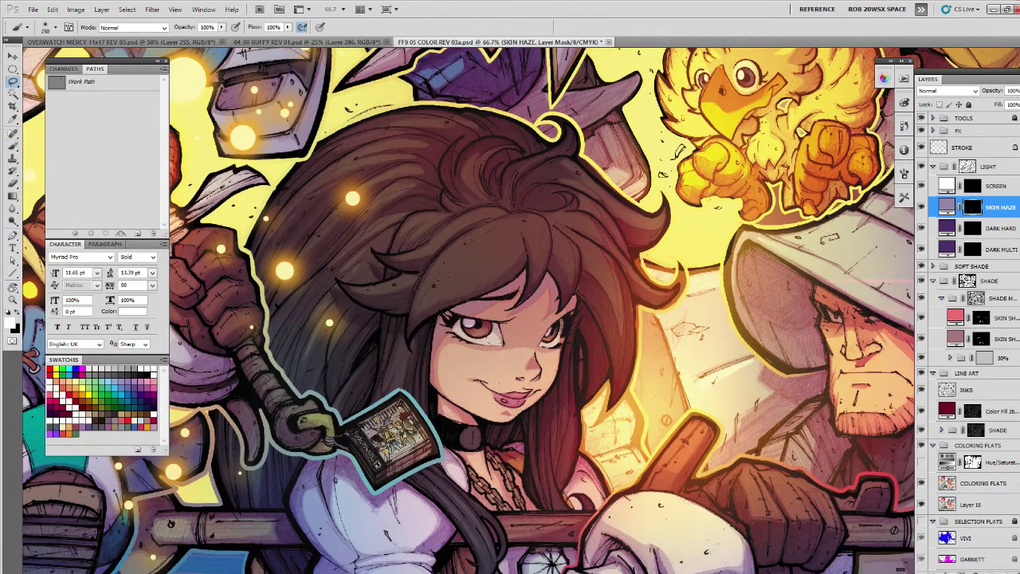
key("ctrl+d")
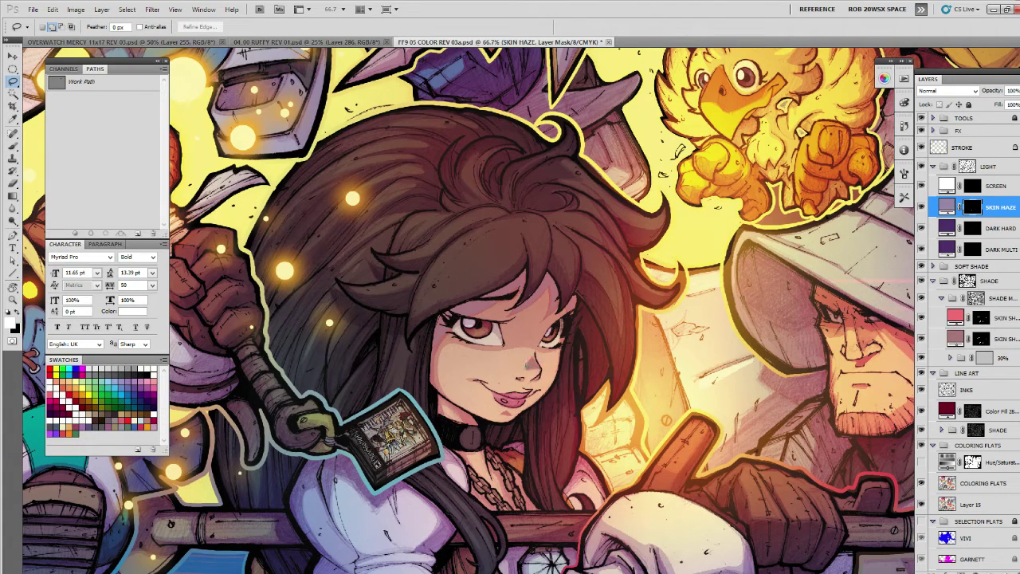
key("b")
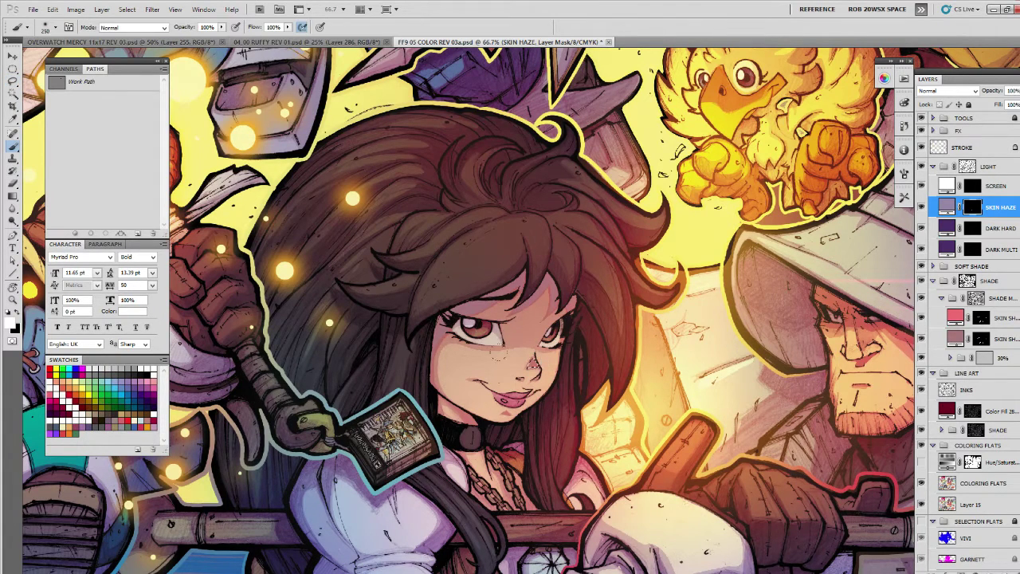
key("ctrl+h")
Lasso the edge of the dark-haired girl's jaw above the choker and brush soft haze along it.
left_click_drag(652, 494, 610, 449)
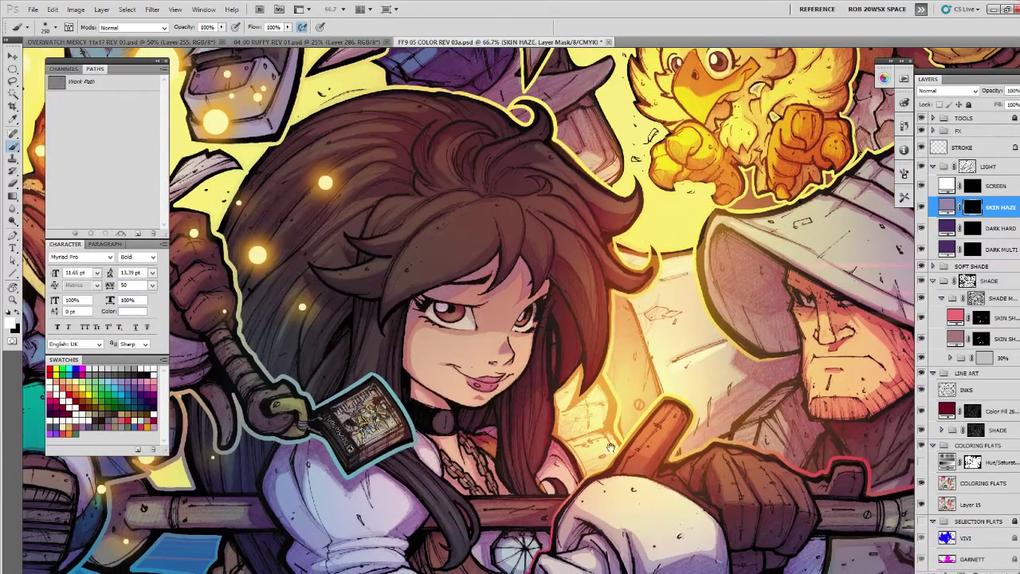
left_click_drag(581, 406, 576, 374)
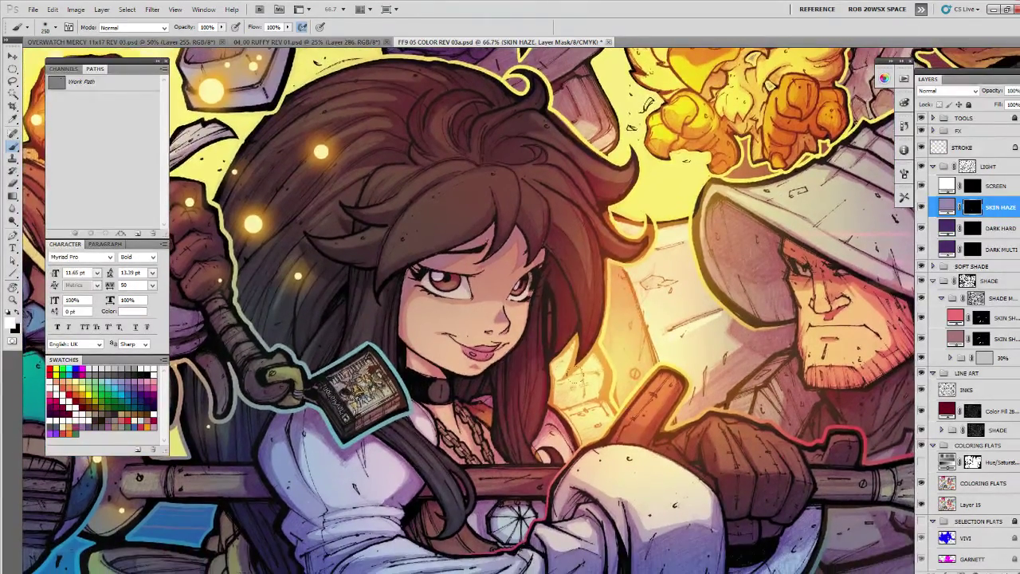
key("l")
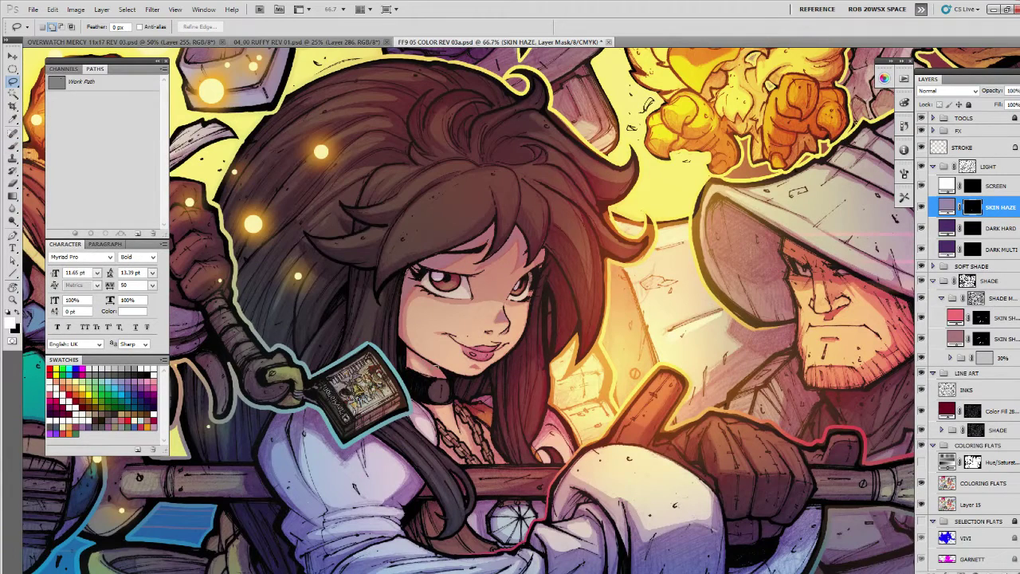
key("b")
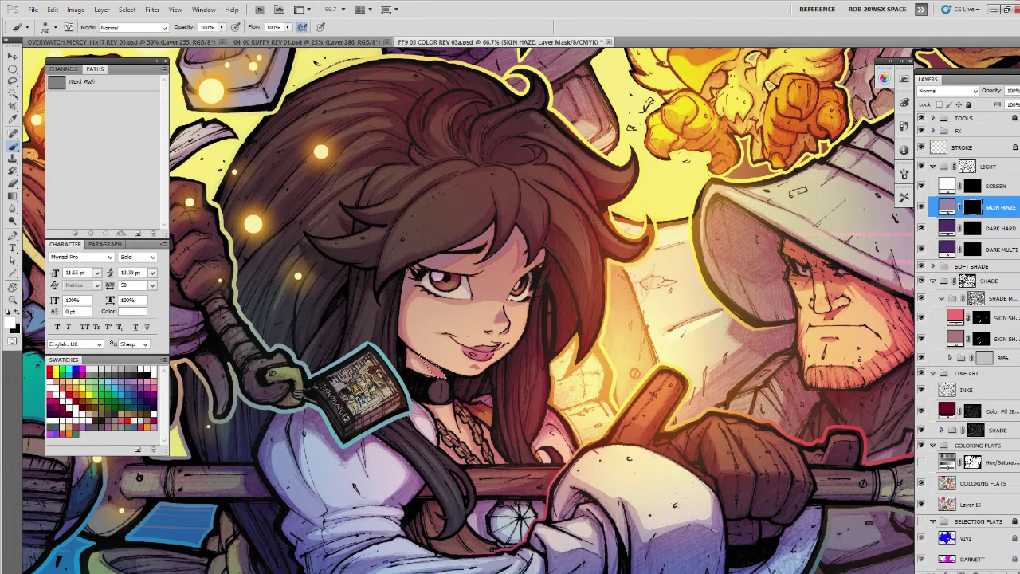
left_click_drag(424, 343, 439, 373)
Lasso the dark-haired girl's chest around the chain necklace and brush soft haze into the exposed skin.
left_click_drag(743, 466, 619, 410)
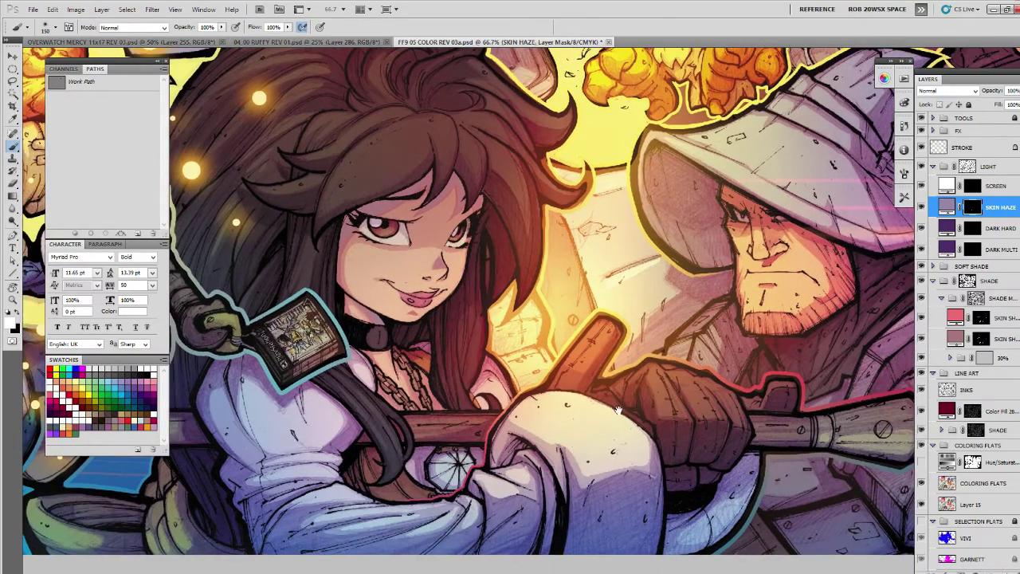
key("l")
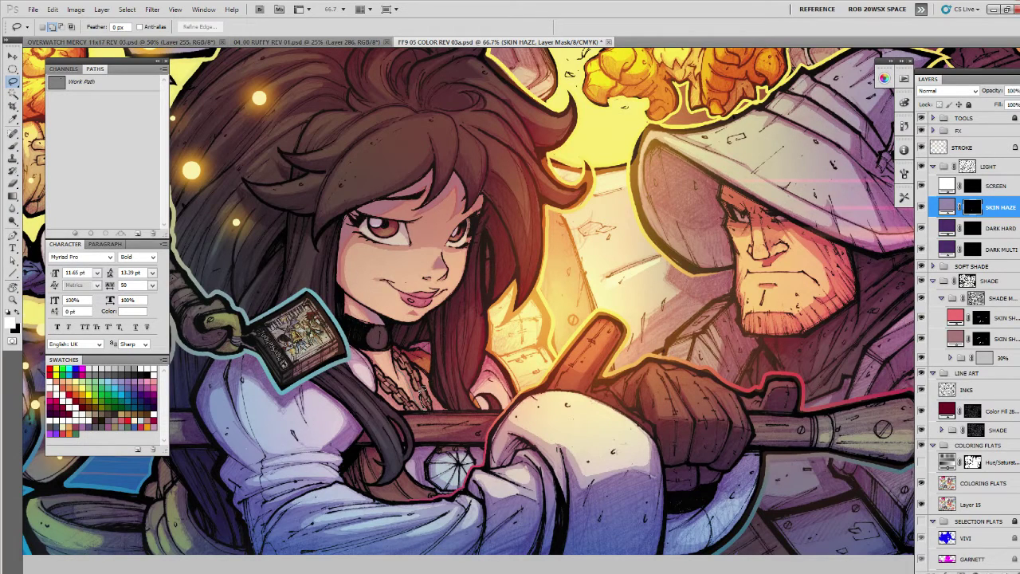
left_click_drag(397, 355, 421, 373)
mouse_move(450, 407)
left_mouse_down()
mouse_move(413, 354)
mouse_move(387, 386)
mouse_move(379, 379)
mouse_move(392, 403)
left_mouse_up()
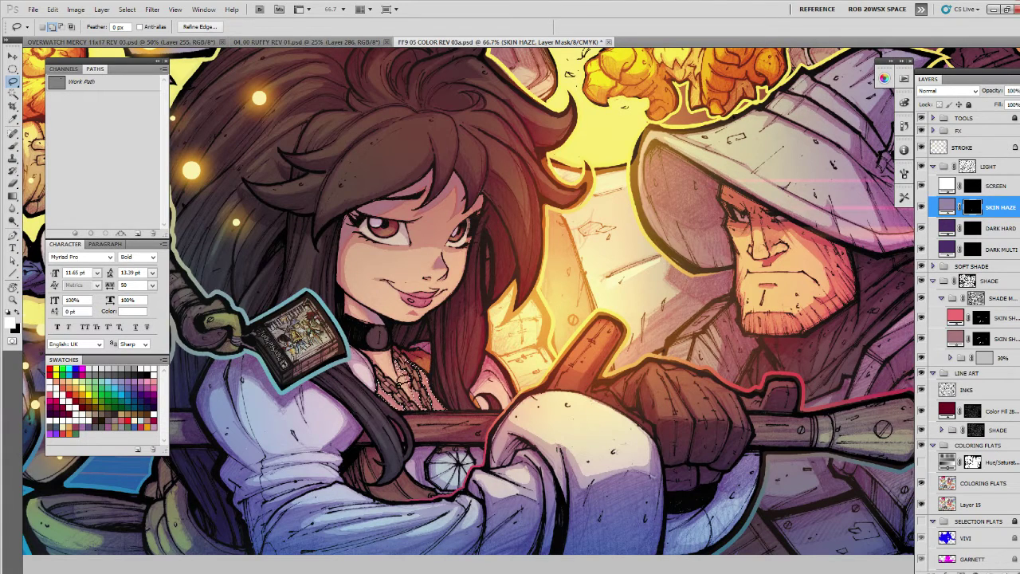
key("b")
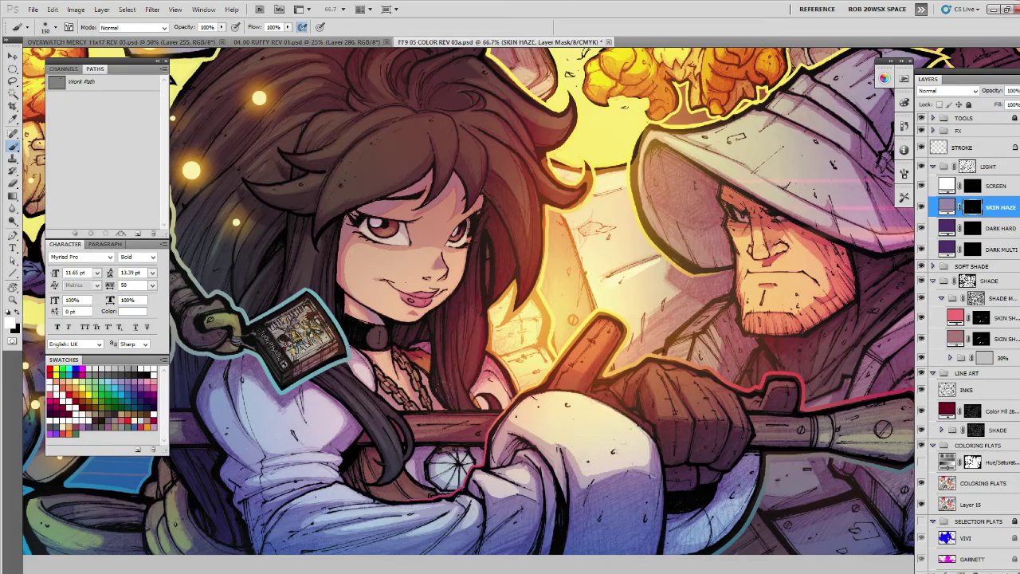
Lasso the hatted man's upper face beneath the brim and brush soft haze over his forehead and eyes.
left_click_drag(695, 419, 468, 464)
left_click_drag(612, 367, 554, 396)
key("l")
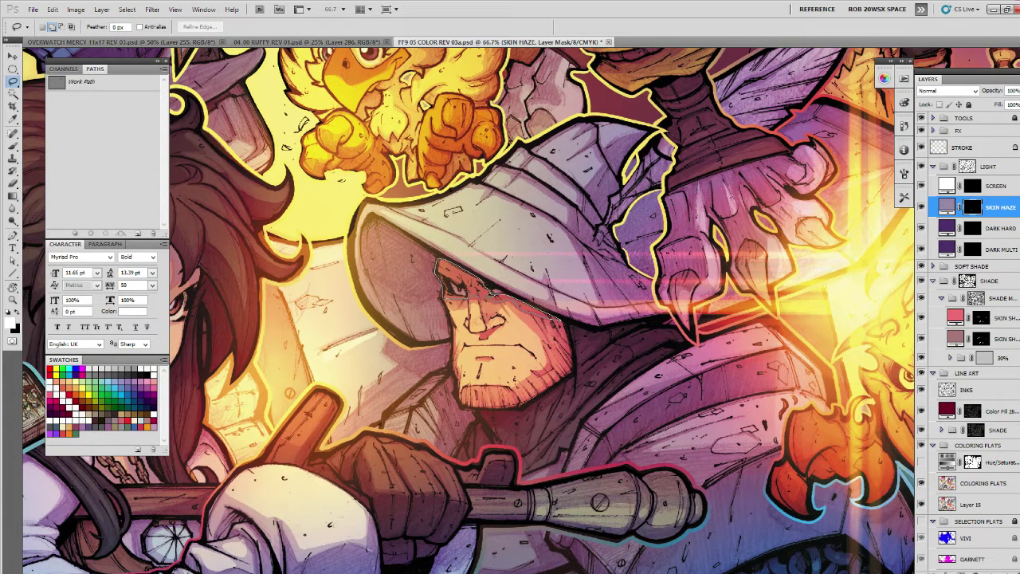
left_click_drag(498, 293, 464, 288)
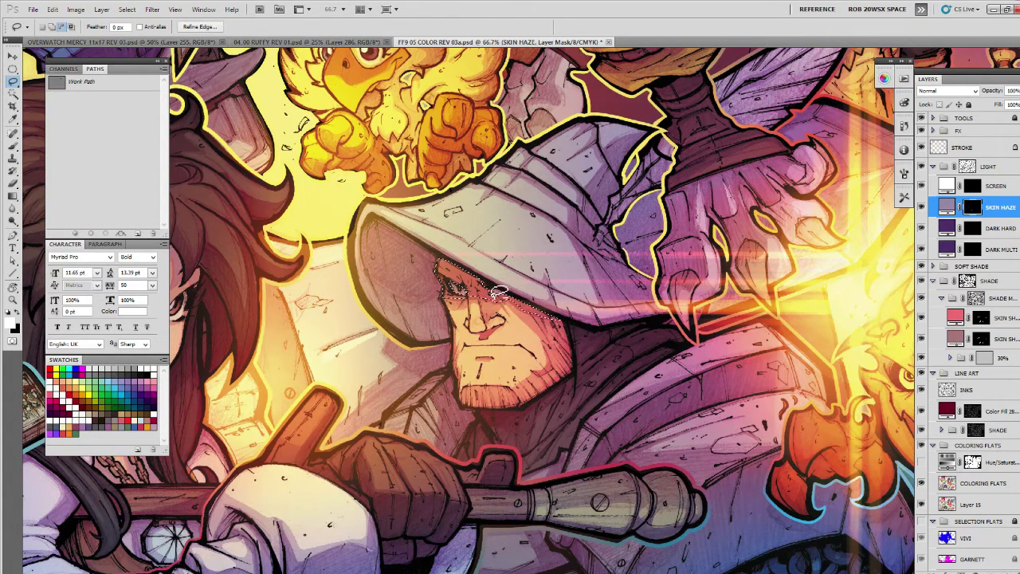
key("b")
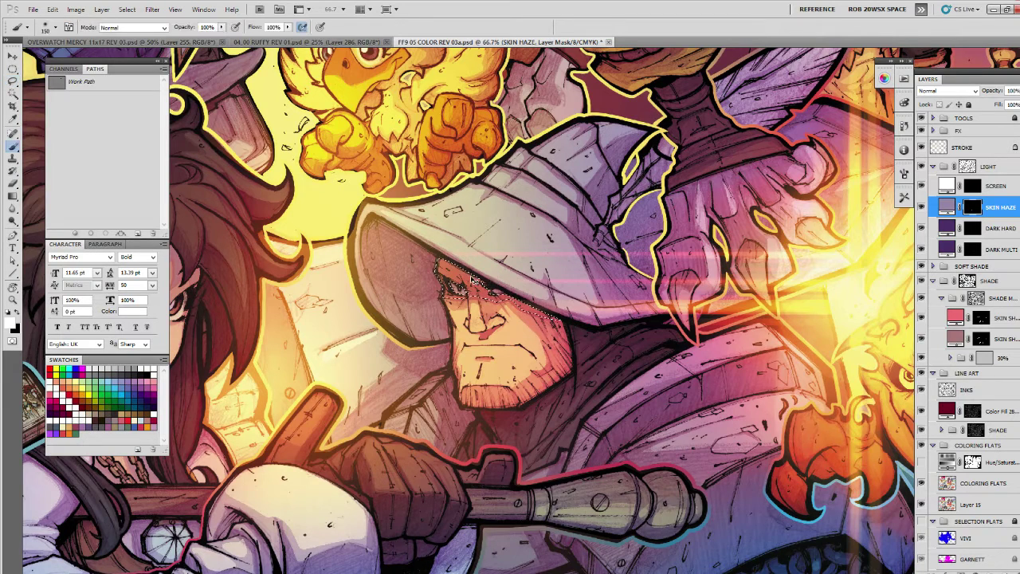
key("ctrl+h")
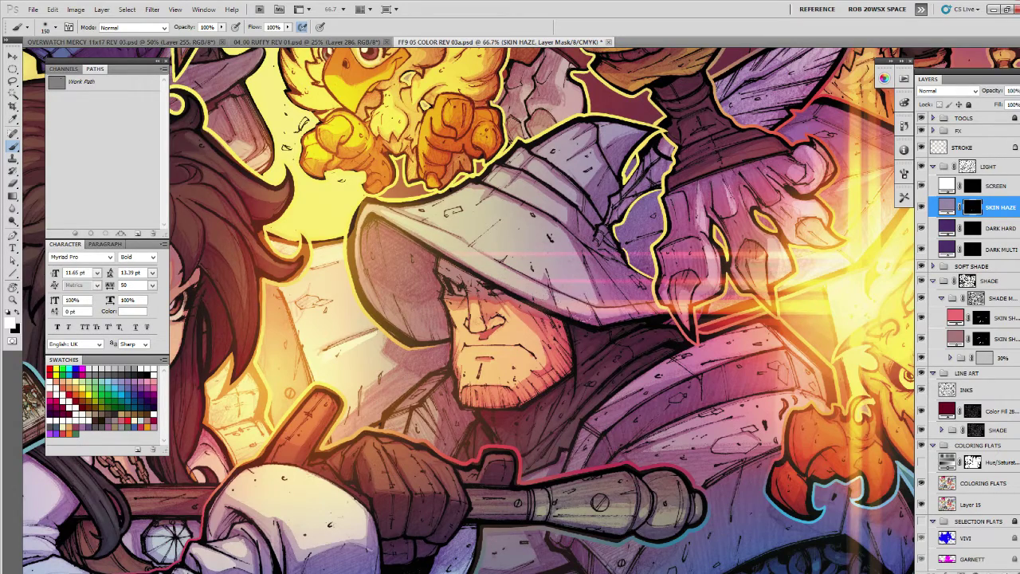
Lasso the shadow under the hatted man's nose and the hood-side edge of his cheek and jaw, and brush haze into them.
left_click_drag(585, 365, 583, 348)
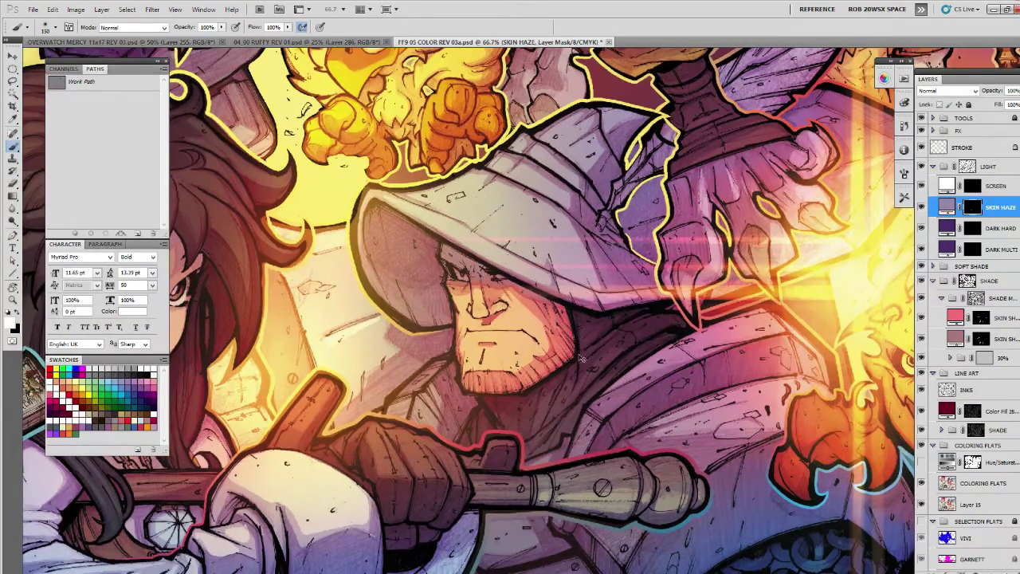
key("l")
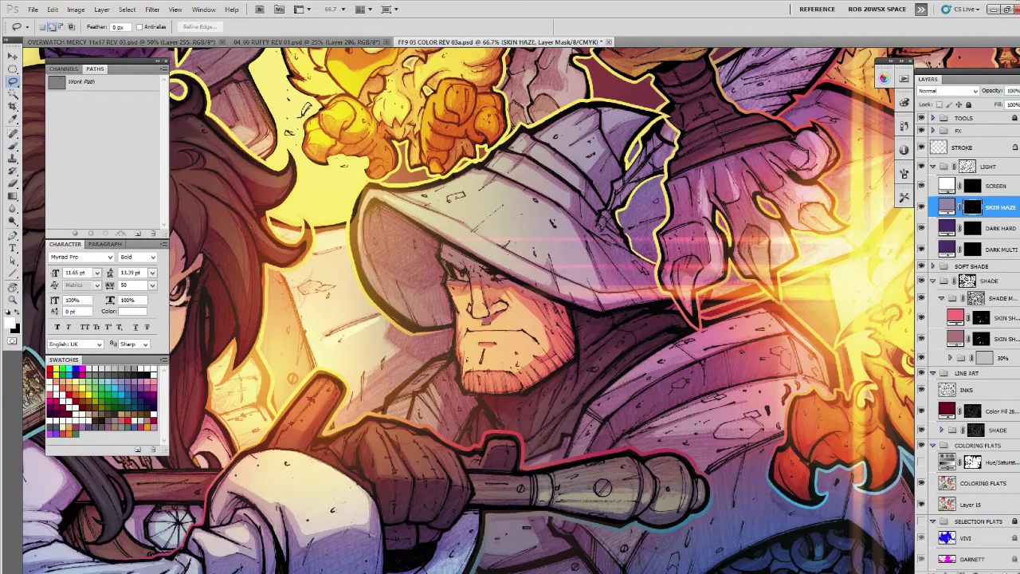
mouse_move(496, 312)
left_mouse_down()
mouse_move(485, 318)
mouse_move(498, 313)
left_mouse_up()
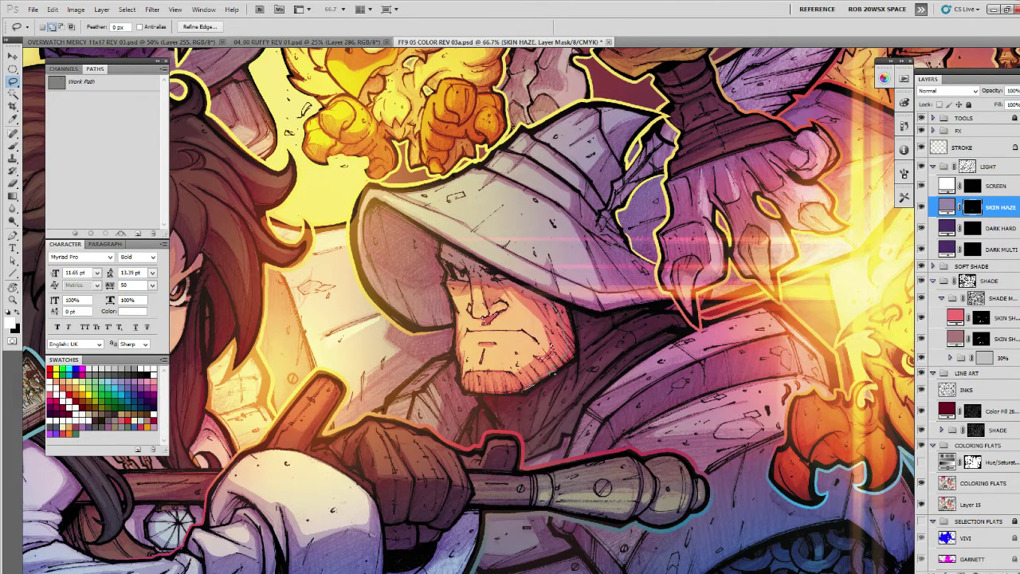
mouse_move(550, 375)
left_mouse_down()
mouse_move(575, 346)
mouse_move(569, 303)
mouse_move(552, 296)
left_mouse_up()
key("b")
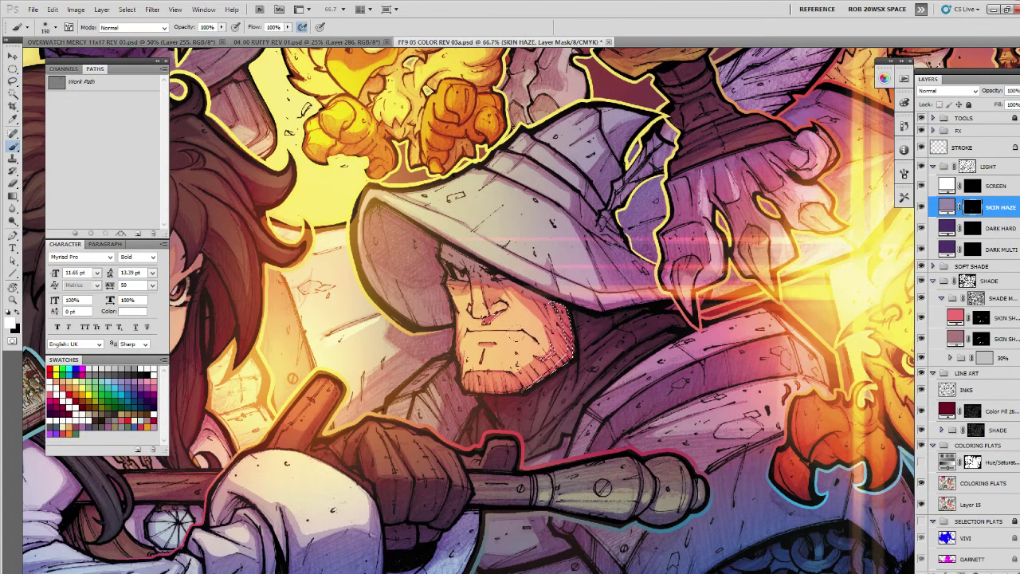
key("ctrl+h")
Lasso the blond fighter's forehead and brow beneath his hair and brush soft haze into it on the SKIN HAZE mask.
key("z")
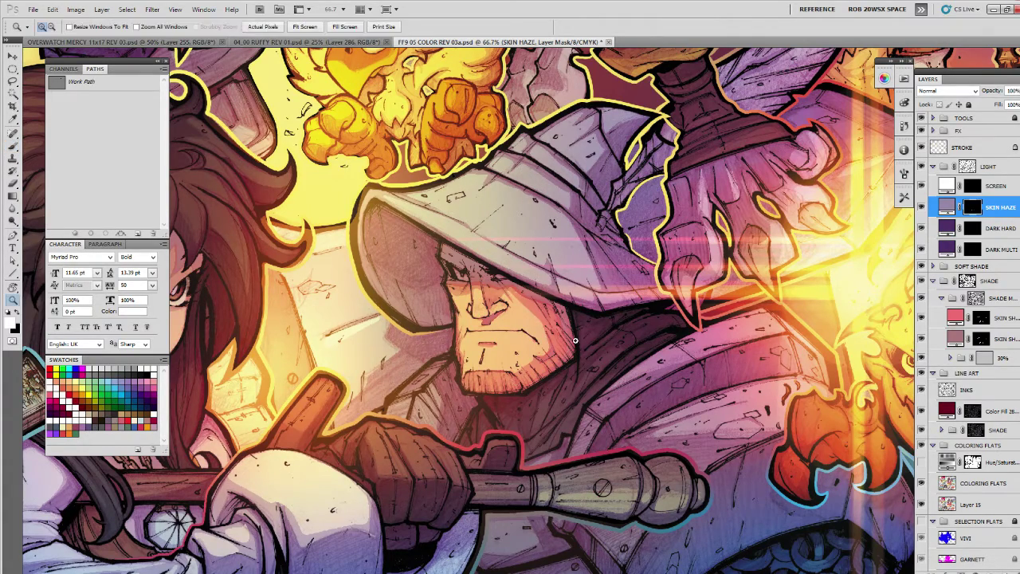
left_click(580, 333, "alt")
left_click(581, 333, "alt")
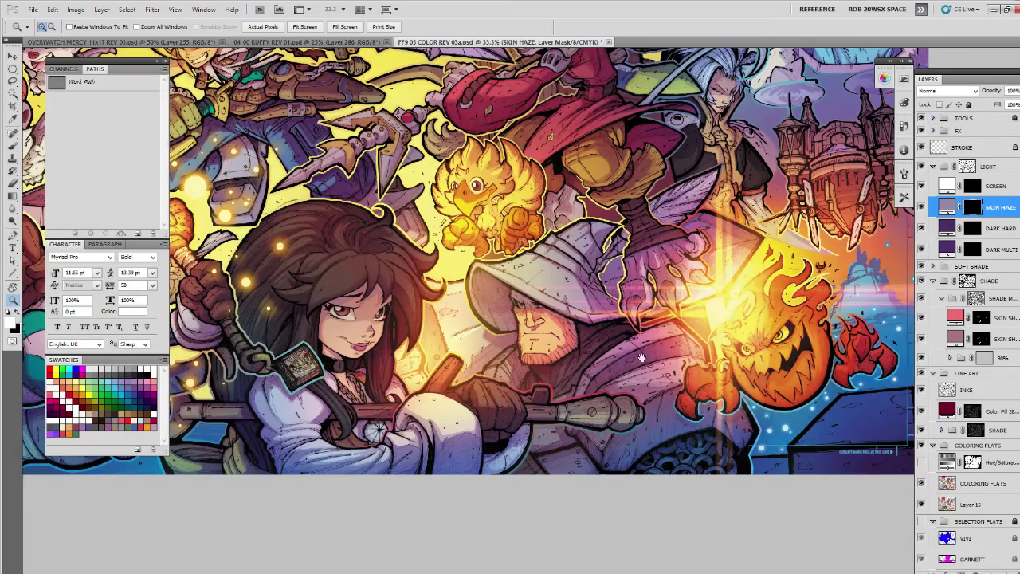
left_click_drag(526, 277, 592, 389)
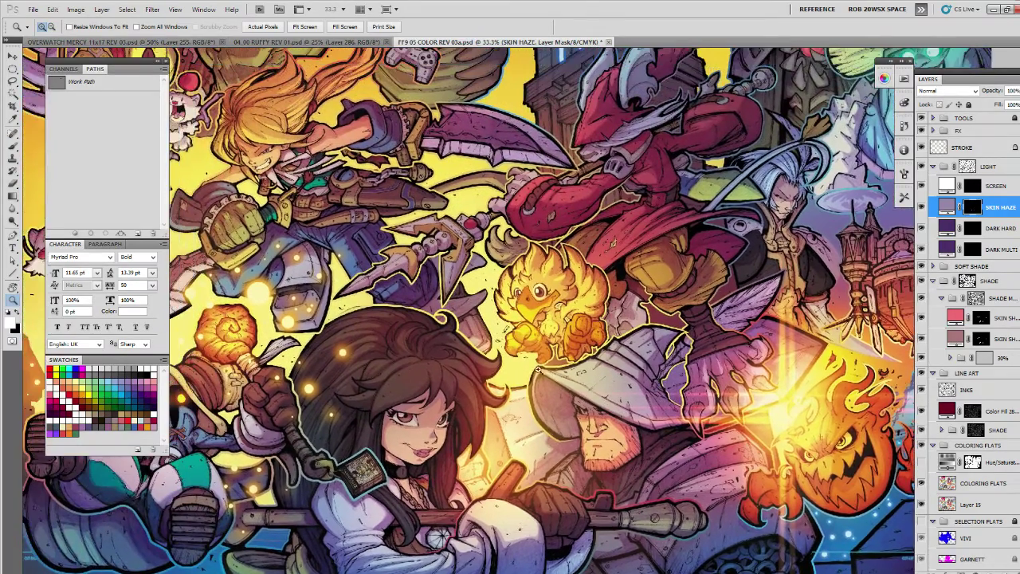
left_click_drag(497, 386, 658, 362)
left_click(459, 221)
left_click_drag(511, 227, 540, 453)
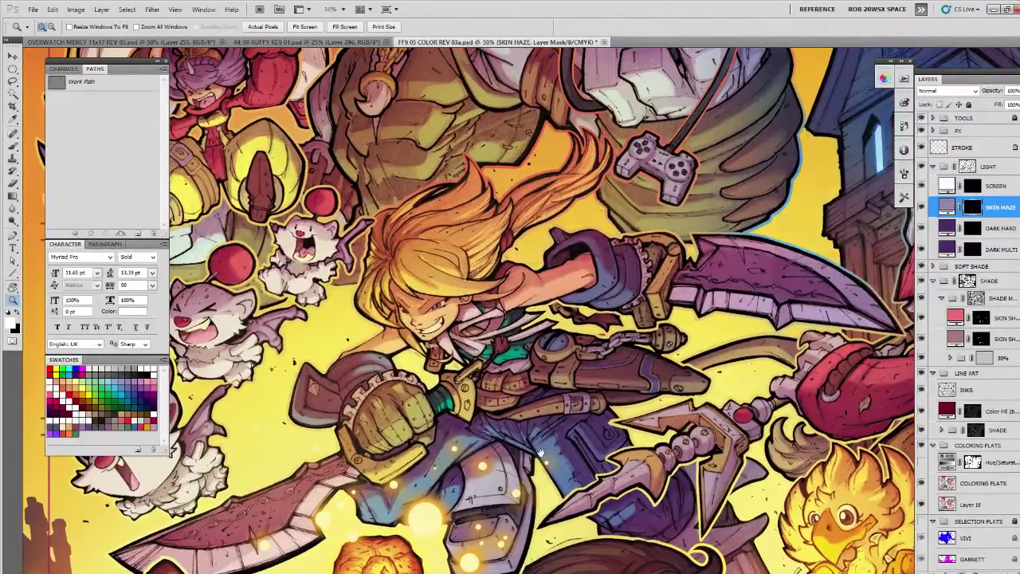
left_click(487, 352)
left_click(465, 320)
left_click_drag(464, 319, 513, 348)
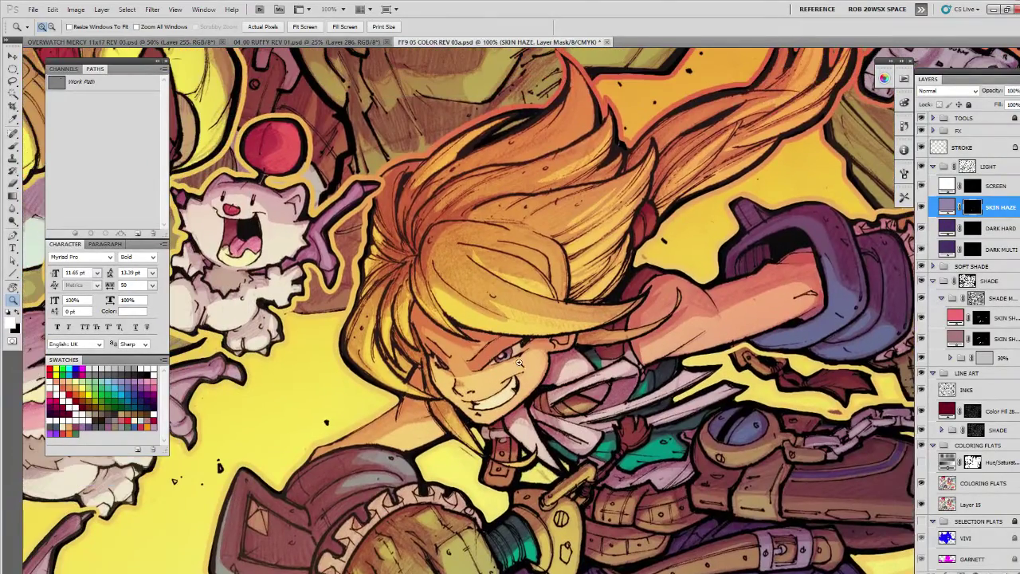
key("l")
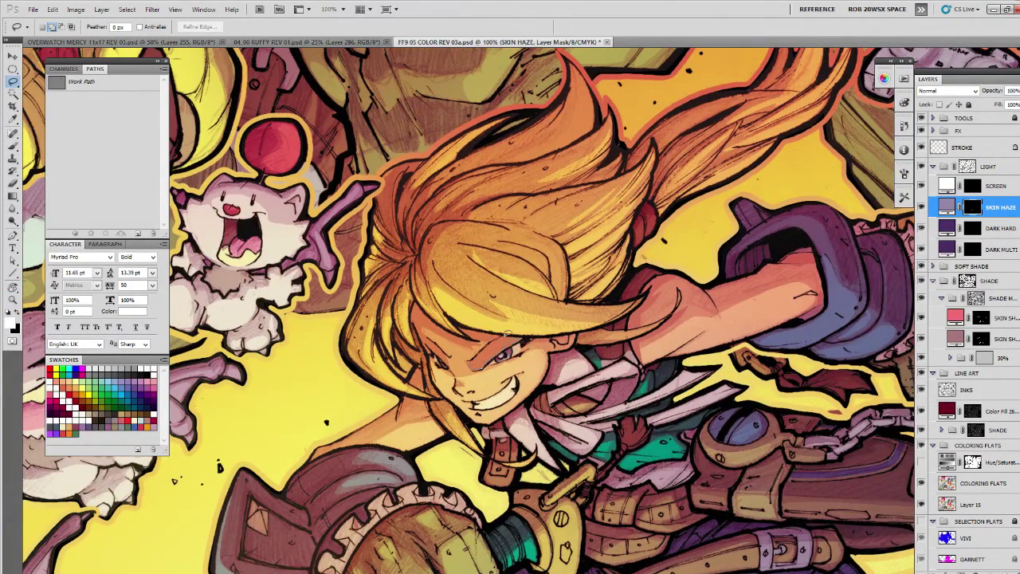
mouse_move(470, 360)
left_mouse_down()
mouse_move(499, 351)
mouse_move(469, 393)
mouse_move(478, 378)
left_mouse_up()
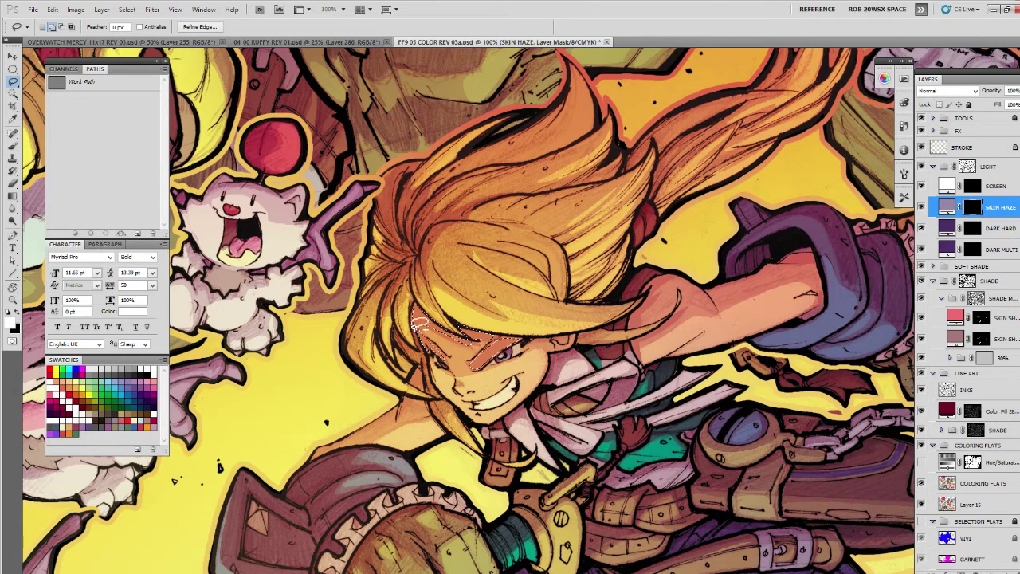
key("b")
key("ctrl+h")
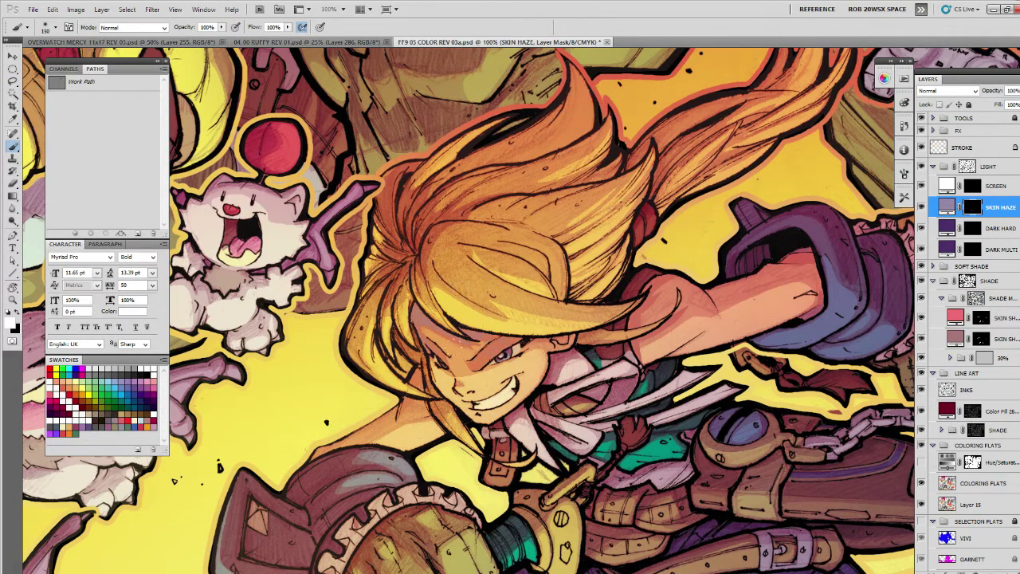
Touch up the haze around the blond fighter's brow and eye with a smaller brush, using a sampled grey.
key("l")
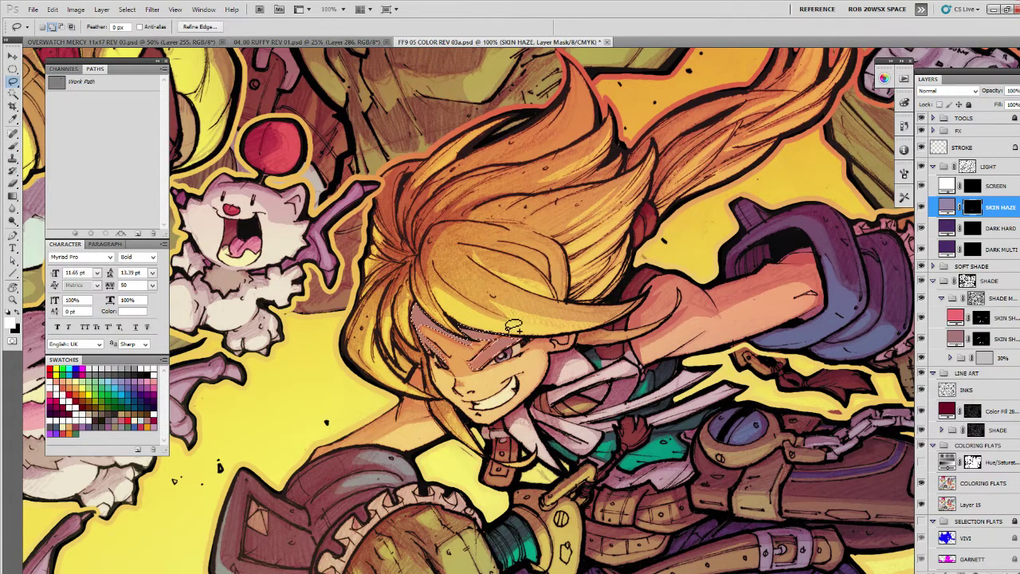
key("b")
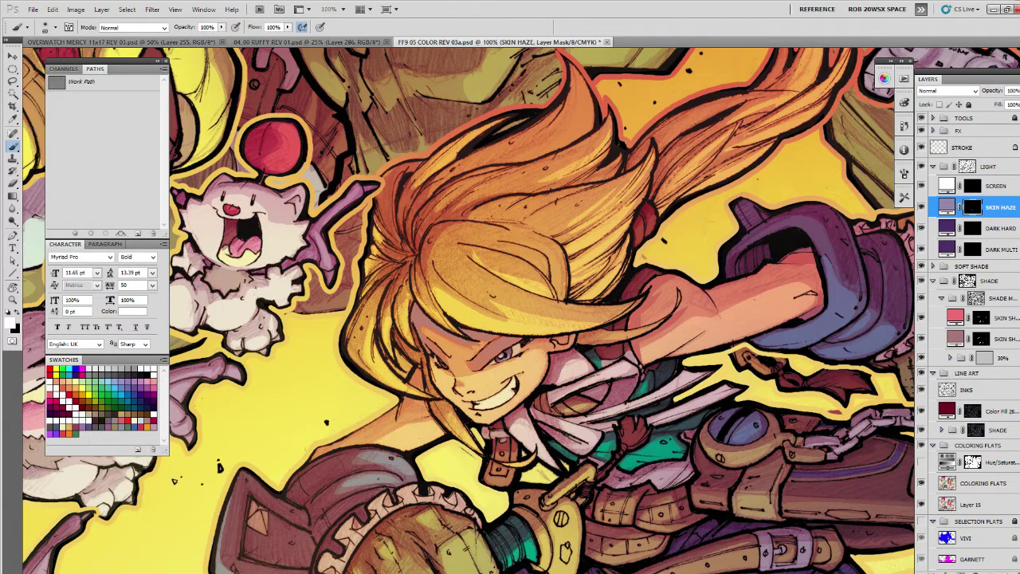
left_click(552, 335)
key("x")
left_click(503, 345, "alt")
left_click_drag(491, 339, 507, 337)
left_click_drag(585, 356, 519, 319)
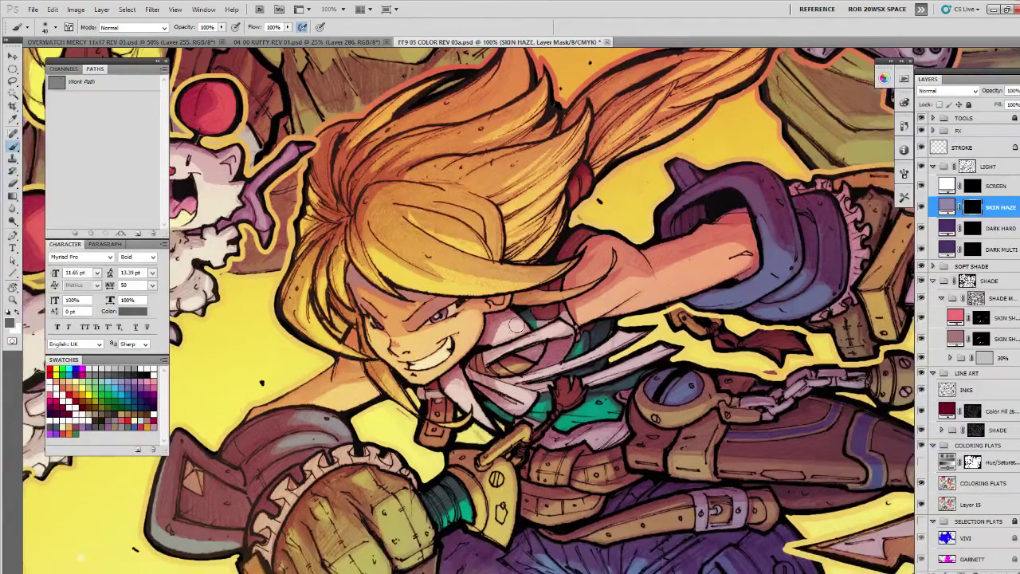
Reset the painting colours to default, lasso the shadows on the blond fighter's ear and both arms, and brush soft haze into them.
key("l")
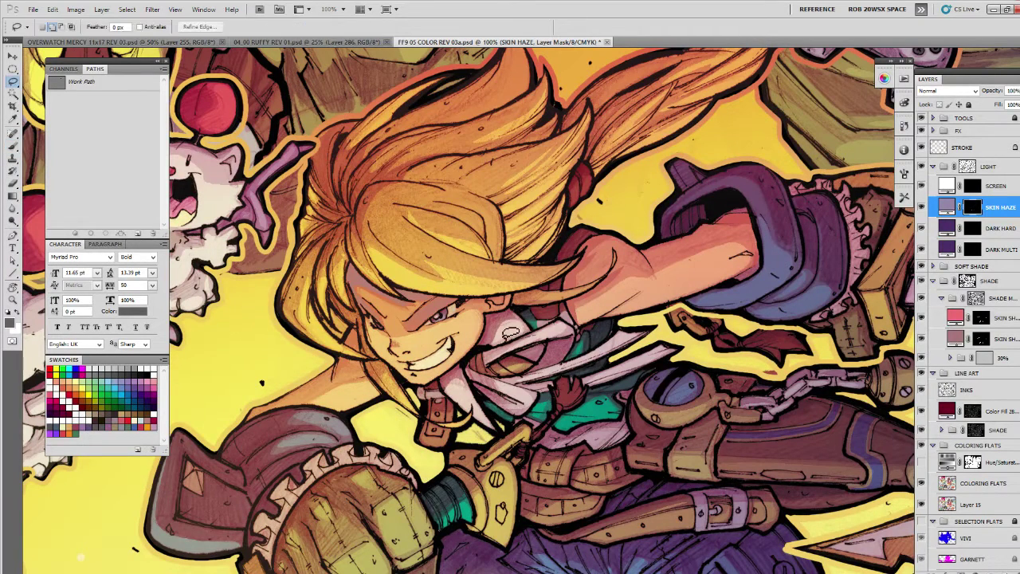
key("d")
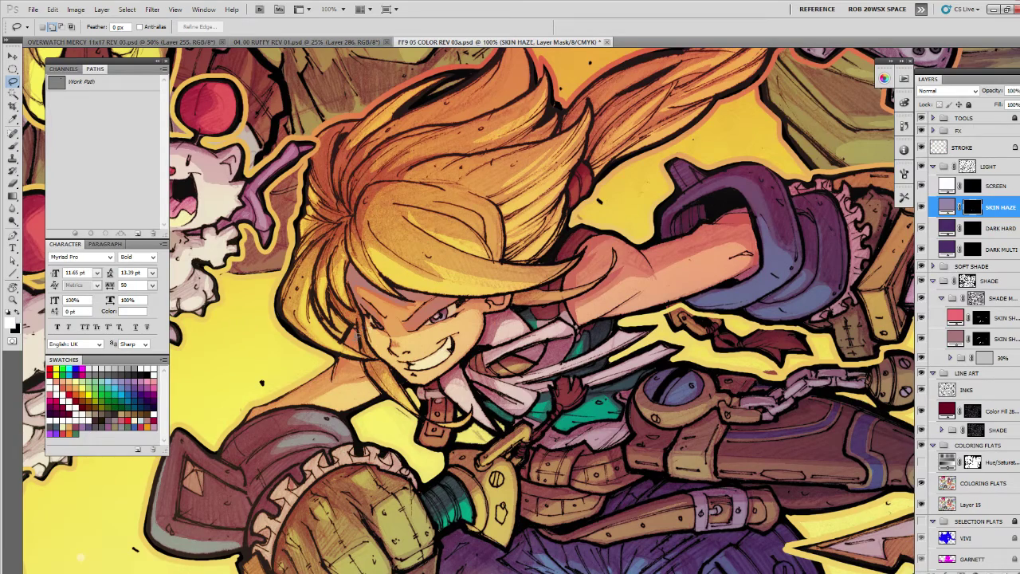
mouse_move(351, 327)
left_mouse_down()
mouse_move(336, 374)
mouse_move(345, 350)
left_mouse_up()
left_click_drag(558, 365, 507, 388)
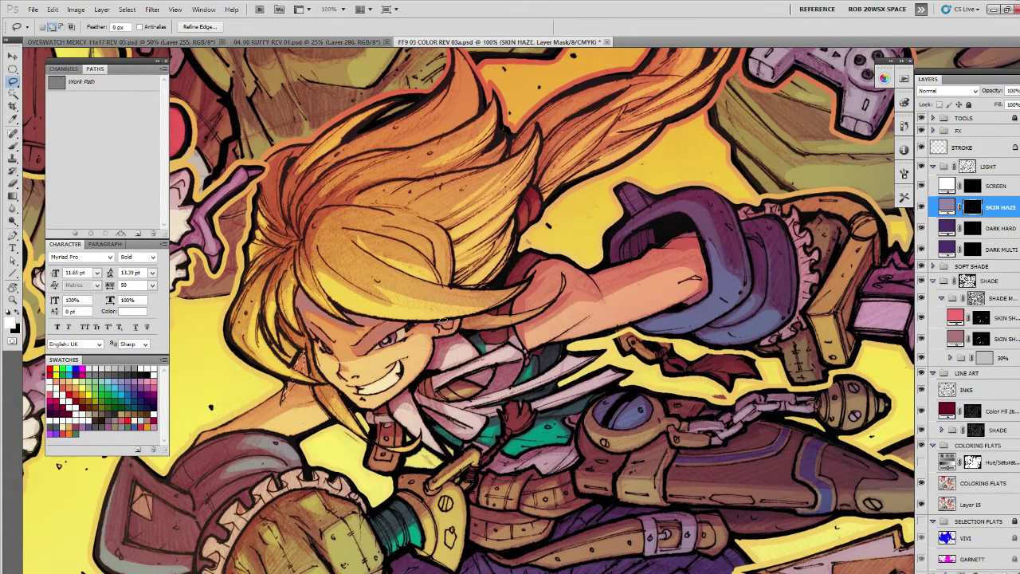
left_click_drag(551, 361, 519, 361)
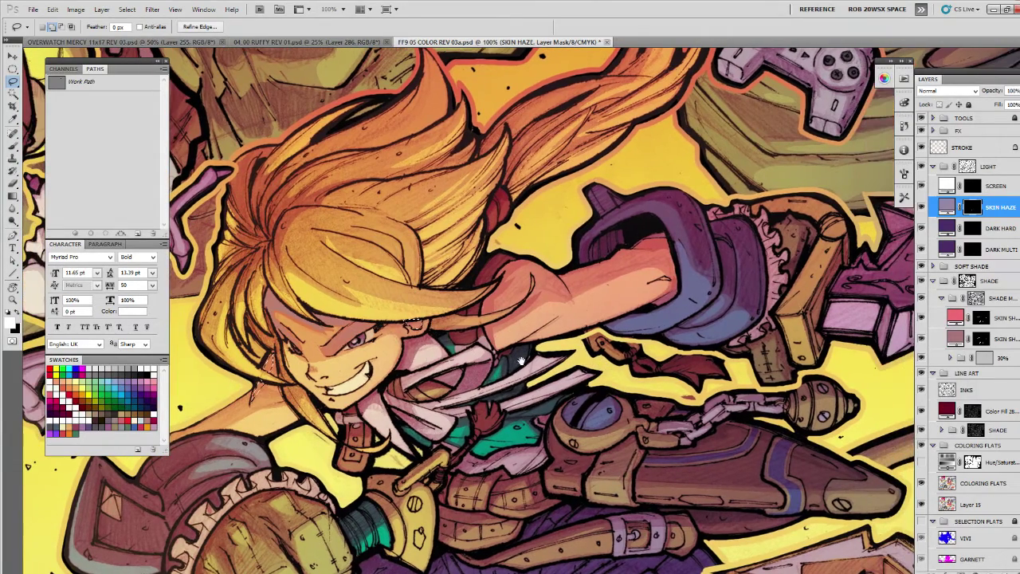
left_click_drag(405, 327, 385, 323)
left_click_drag(513, 313, 492, 326)
left_click_drag(650, 245, 600, 279)
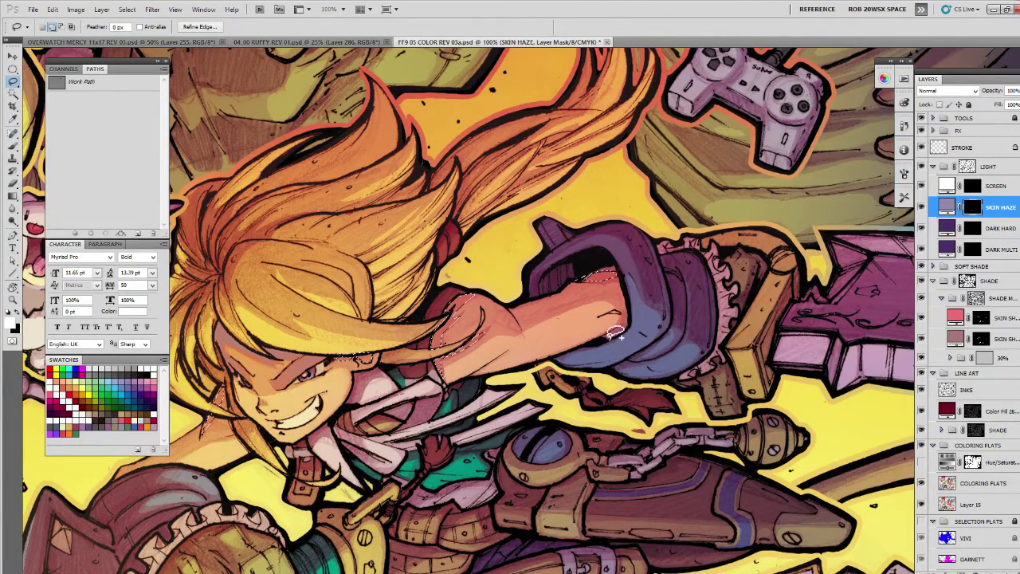
key("b")
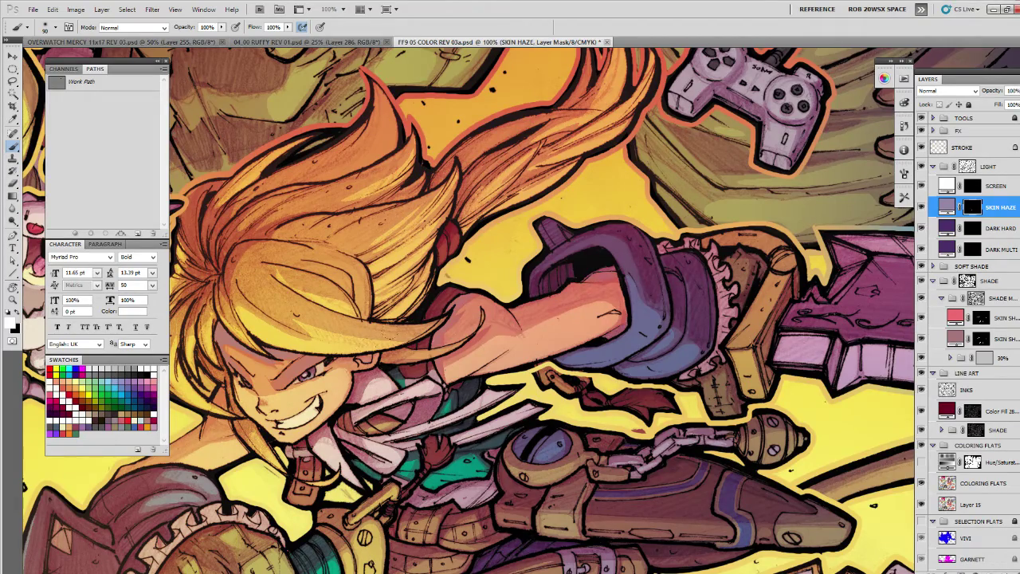
Lasso the laughing purple-haired child's face beneath the fringe and brush soft haze into it on the SKIN HAZE mask.
left_click_drag(490, 212, 531, 189)
key("z")
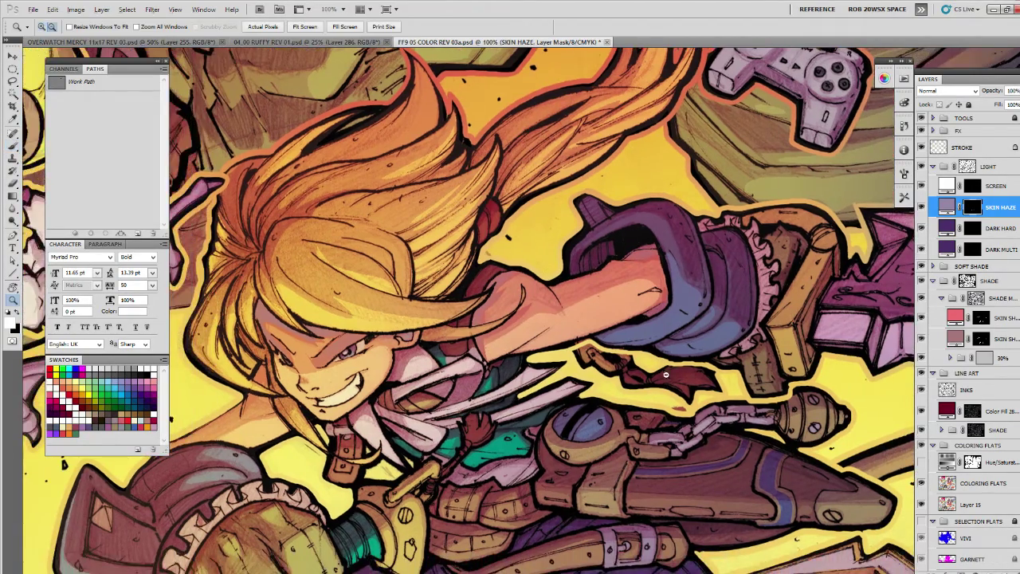
left_click(667, 379, "alt")
left_click(667, 396, "alt")
left_click_drag(682, 461, 638, 284)
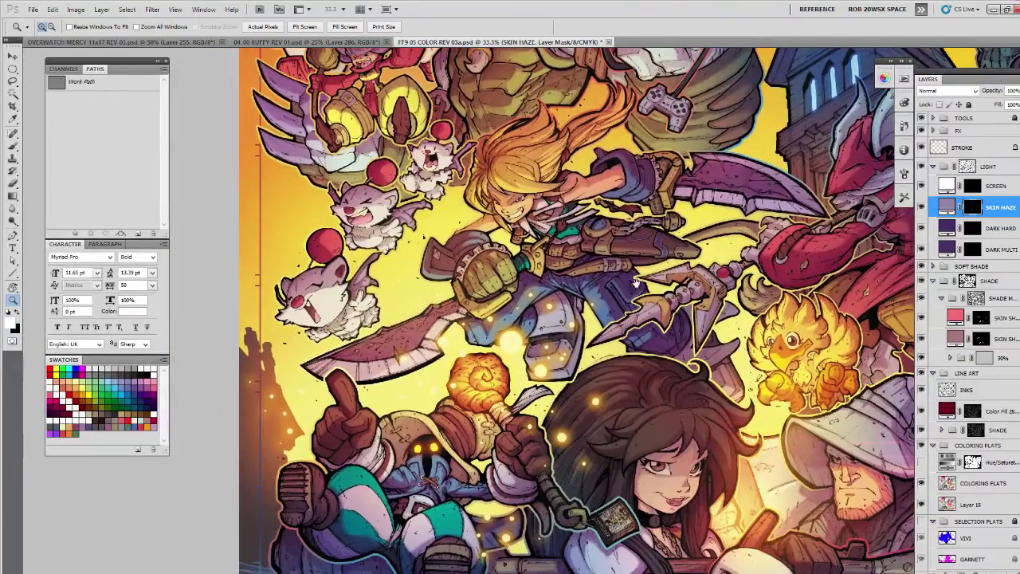
left_click_drag(709, 371, 599, 523)
left_click_drag(432, 338, 566, 469)
left_click(389, 332)
left_click(388, 332)
left_click(414, 344)
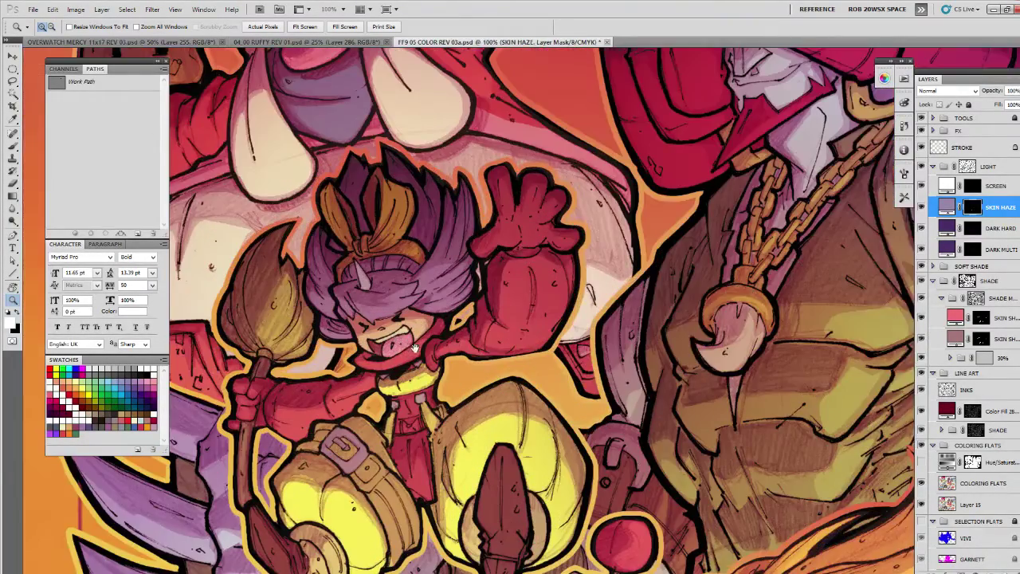
left_click_drag(428, 349, 484, 366)
key("l")
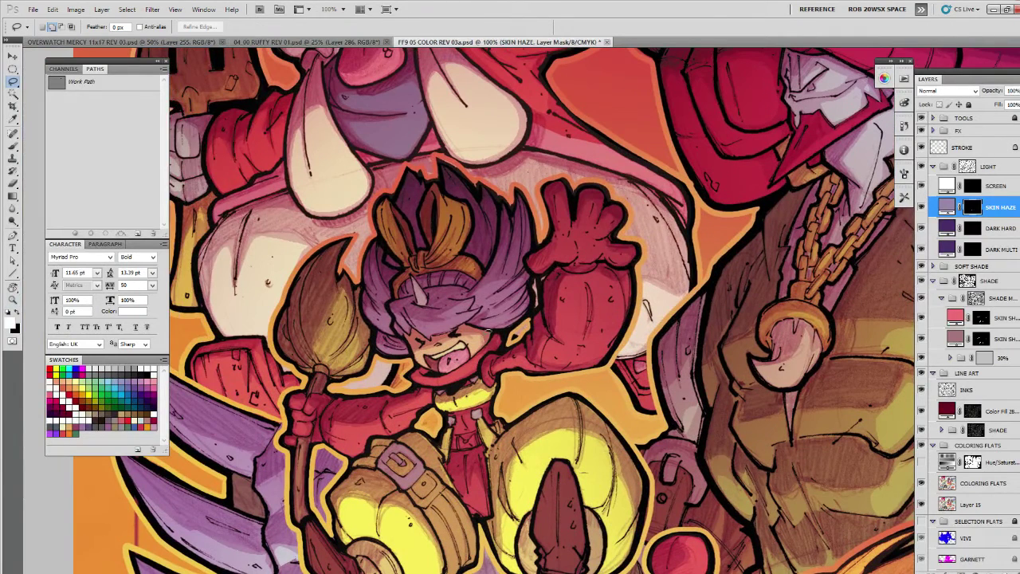
left_click_drag(493, 331, 448, 333)
key("b")
key("ctrl+h")
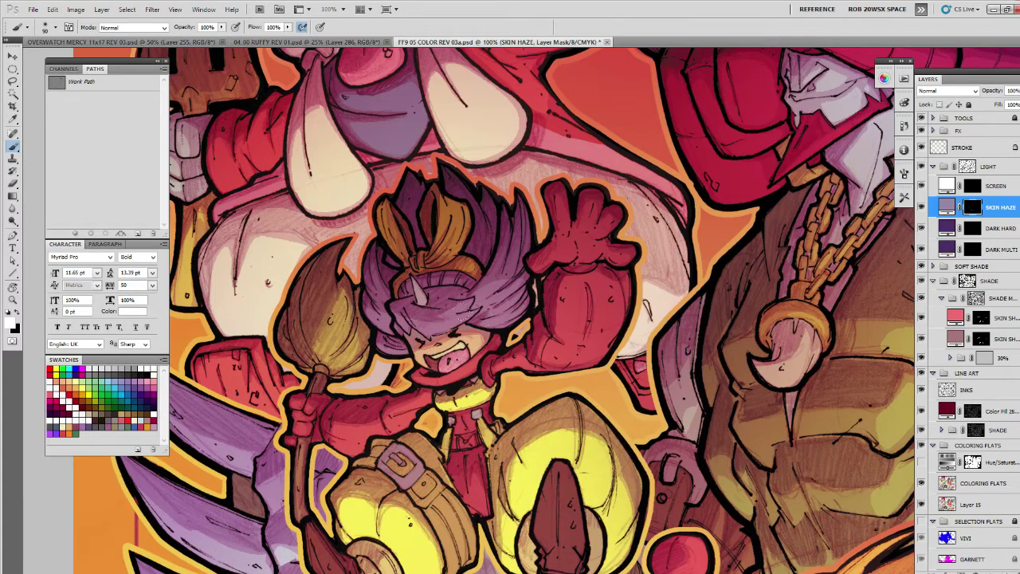
Lasso a small remaining area of the purple-haired child's cheek and brush haze into it.
key("l")
mouse_move(469, 323)
left_mouse_down()
mouse_move(423, 342)
mouse_move(472, 322)
left_mouse_up()
key("b")
Lasso the silver-haired man's forehead and the side of his cheek and neck, and brush haze into them with a larger brush.
key("z")
left_click(479, 365, "alt")
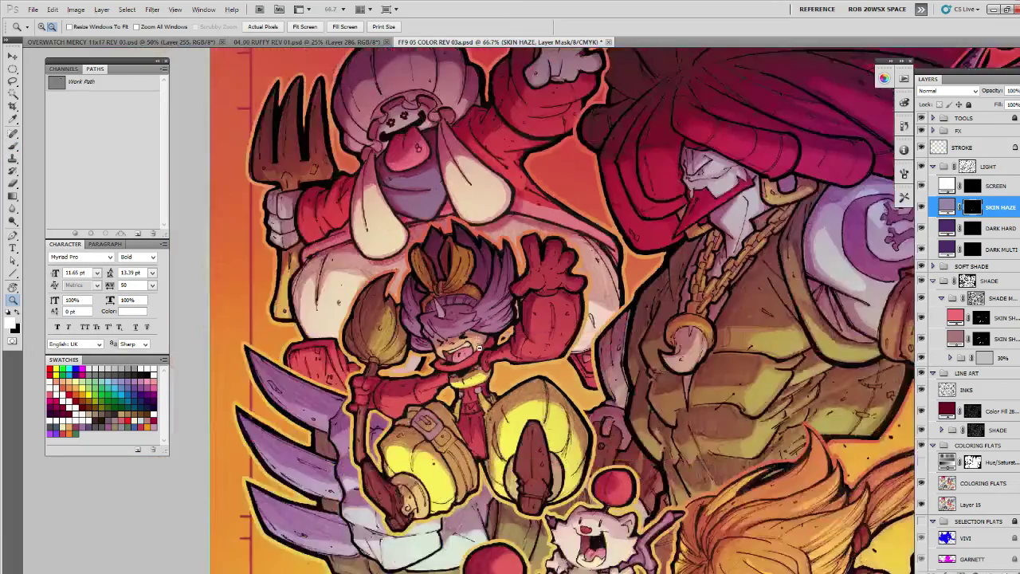
left_click(482, 365, "alt")
left_click_drag(749, 470, 448, 287)
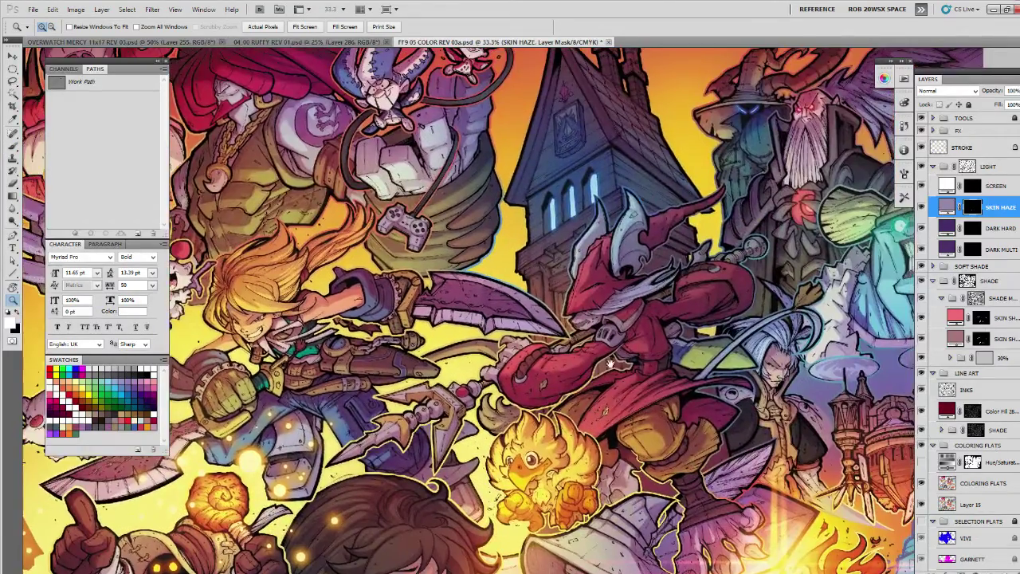
left_click_drag(869, 470, 769, 377)
left_click_drag(834, 464, 657, 542)
left_click(572, 318)
left_click(569, 323)
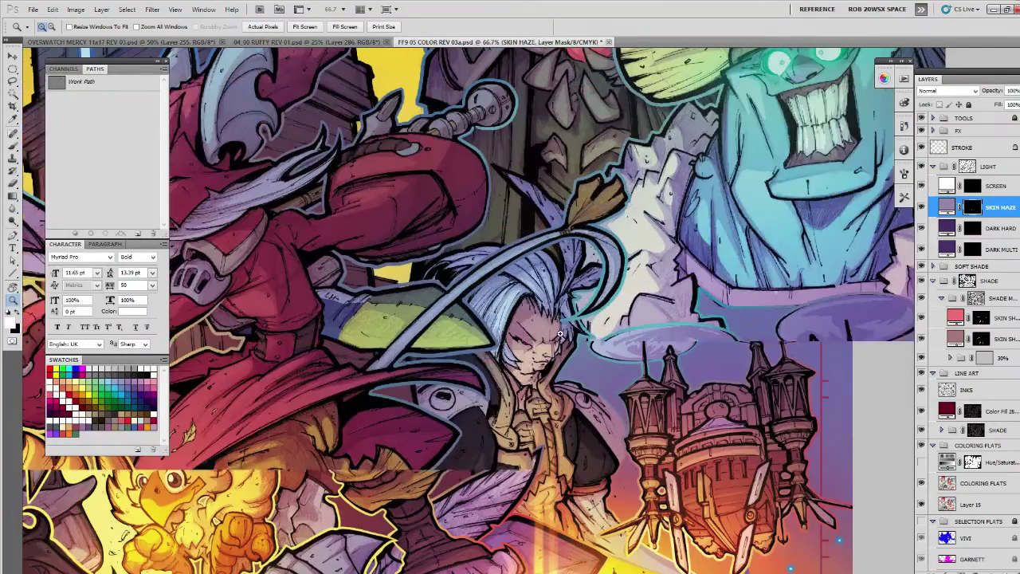
left_click(565, 330)
key("l")
left_click(540, 343)
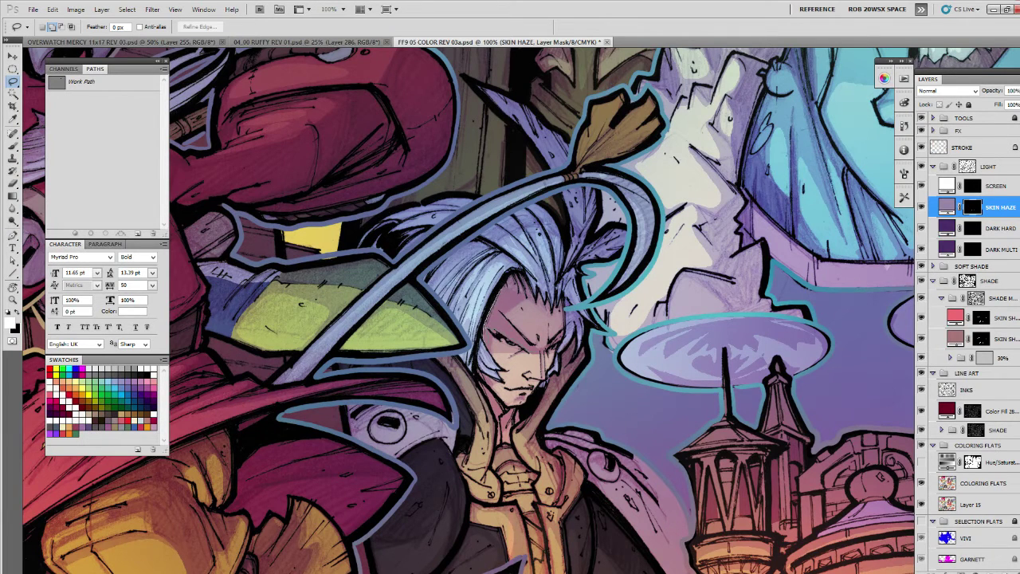
left_click_drag(541, 345, 554, 346)
left_click_drag(491, 392, 478, 373)
key("b")
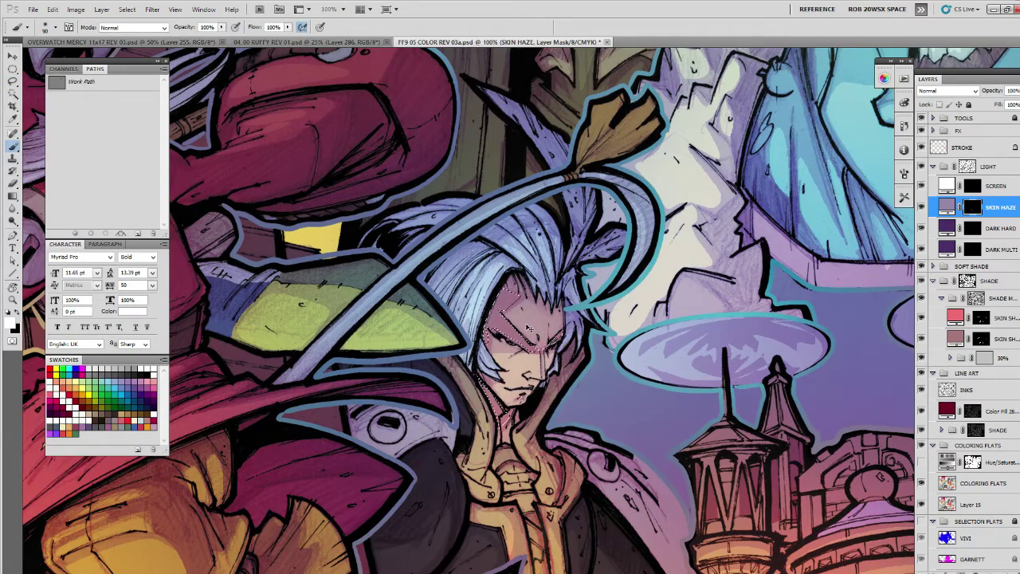
key("ctrl+h")
key("backslash")
key("backslash")
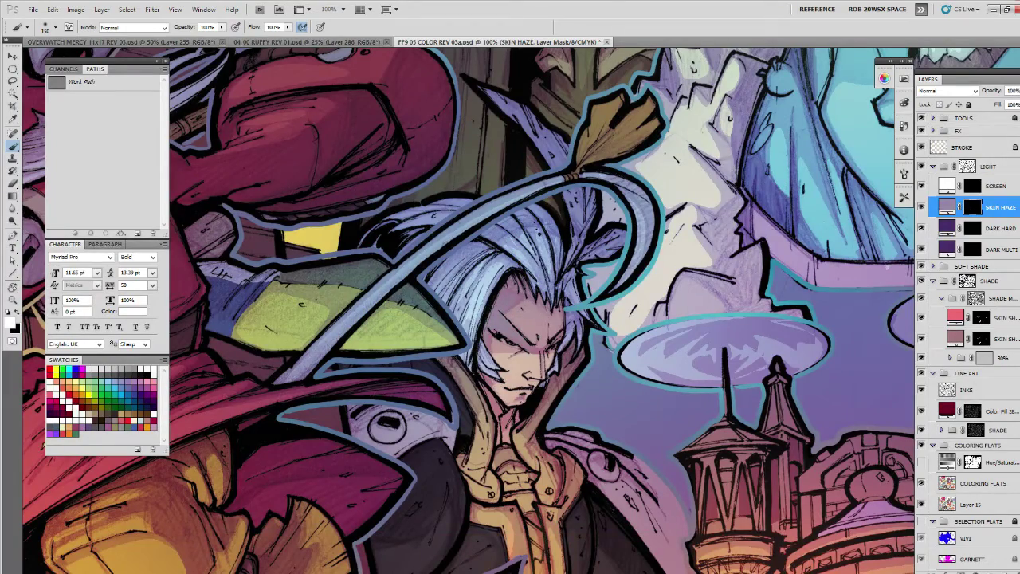
Lasso the bearded old man's forehead and eye area and brush soft haze across it on the SKIN HAZE mask.
key("z")
left_click(556, 329, "alt")
left_click(558, 332, "alt")
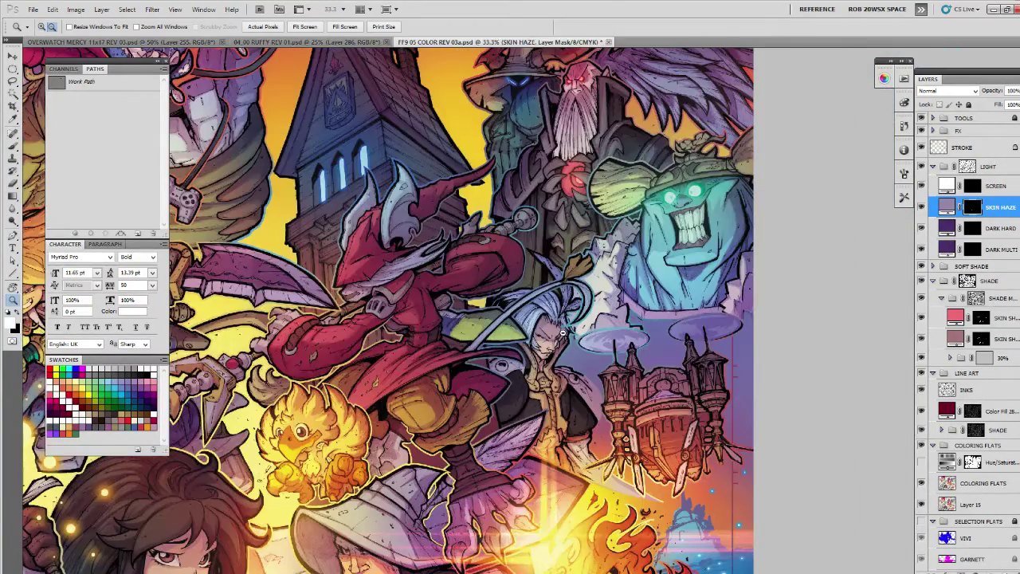
left_click(560, 335, "alt")
left_click(584, 138)
left_click(585, 138)
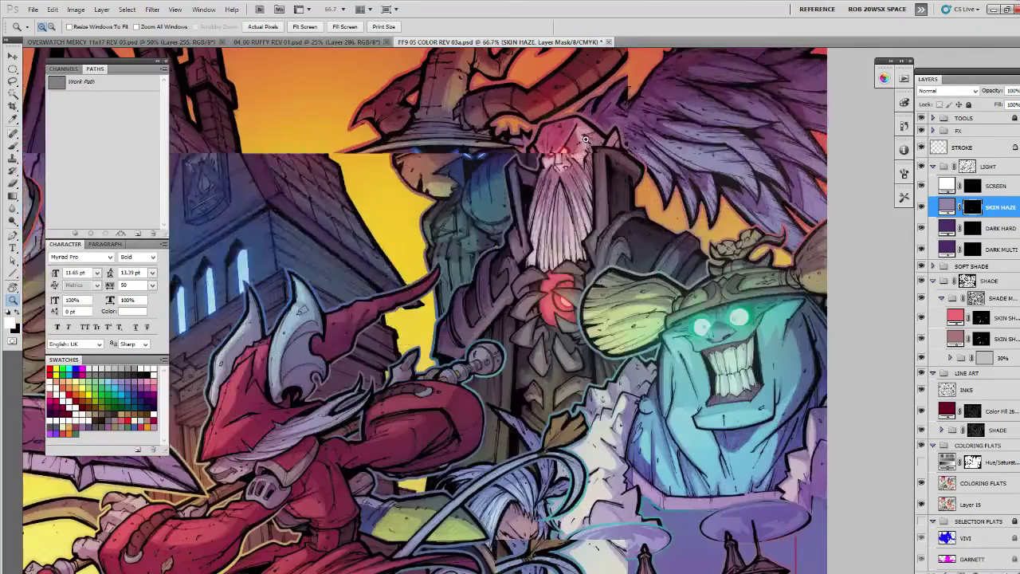
left_click(584, 138)
left_click_drag(588, 163, 578, 225)
left_click(578, 226)
key("l")
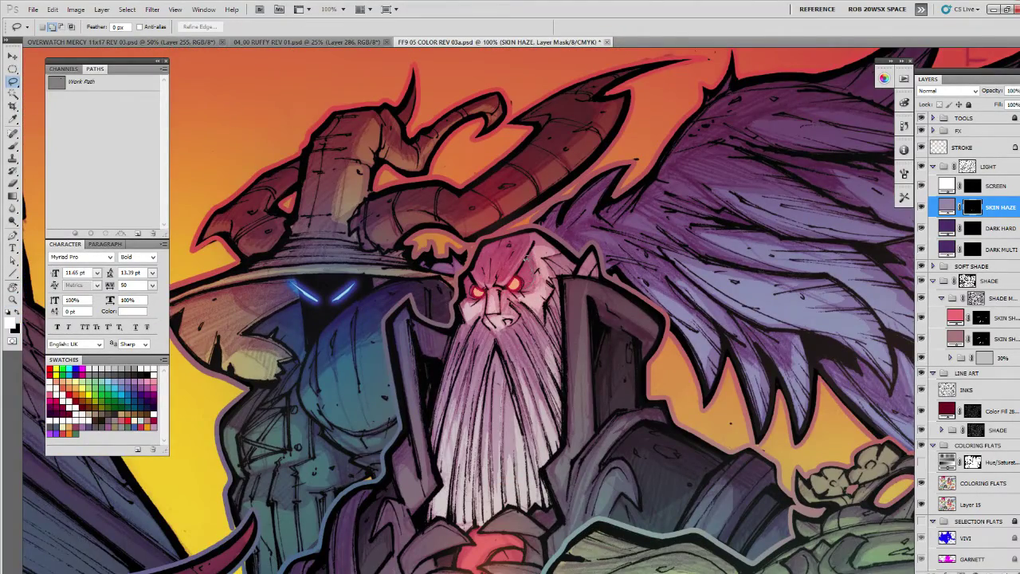
left_click_drag(522, 285, 527, 262)
mouse_move(501, 267)
left_mouse_down()
mouse_move(499, 284)
mouse_move(489, 268)
mouse_move(470, 284)
left_mouse_up()
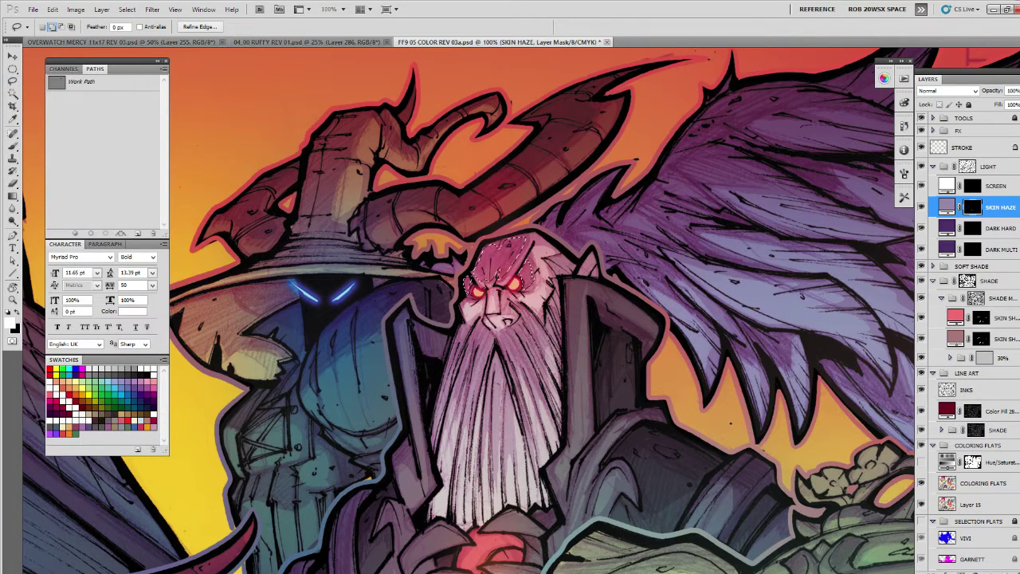
key("b")
key("ctrl+d")
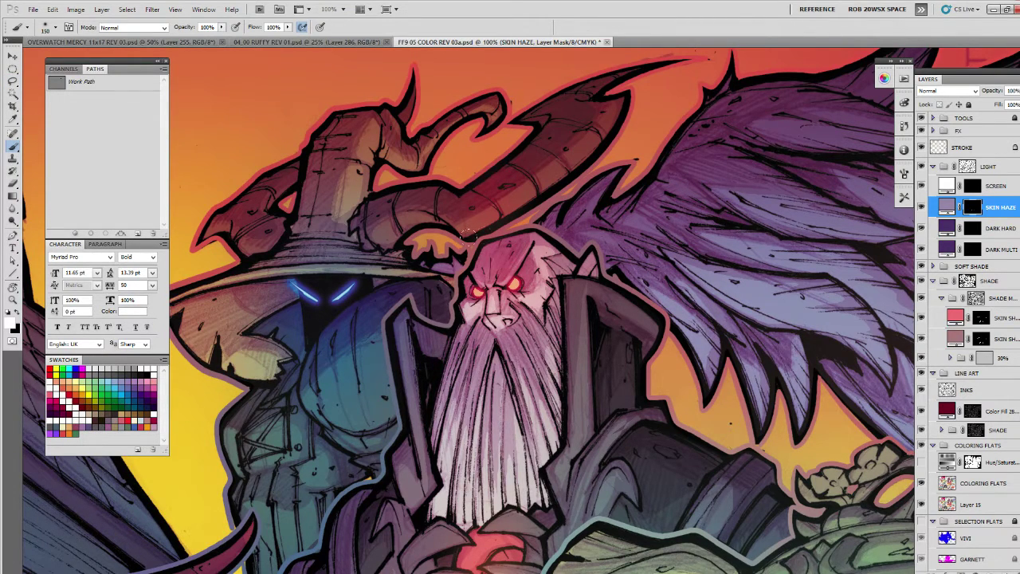
left_click_drag(488, 247, 526, 279)
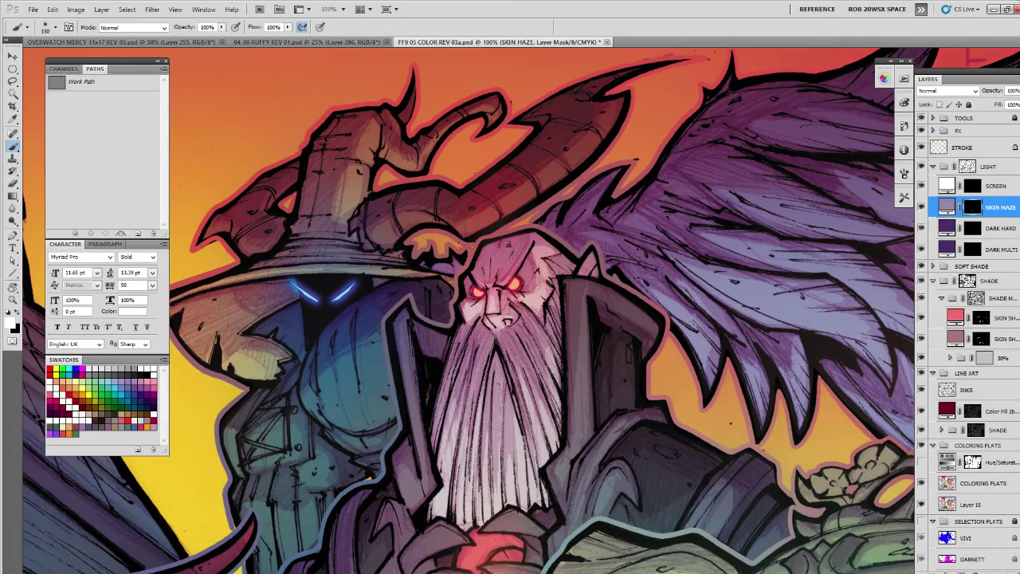
On the DARK MULTI layer's mask, lasso the lower edge of the red-haired giant's tattooed upper arm and brush in dark shading.
key("z")
left_click(536, 277, "alt")
left_click(537, 277, "alt")
left_click(537, 278, "alt")
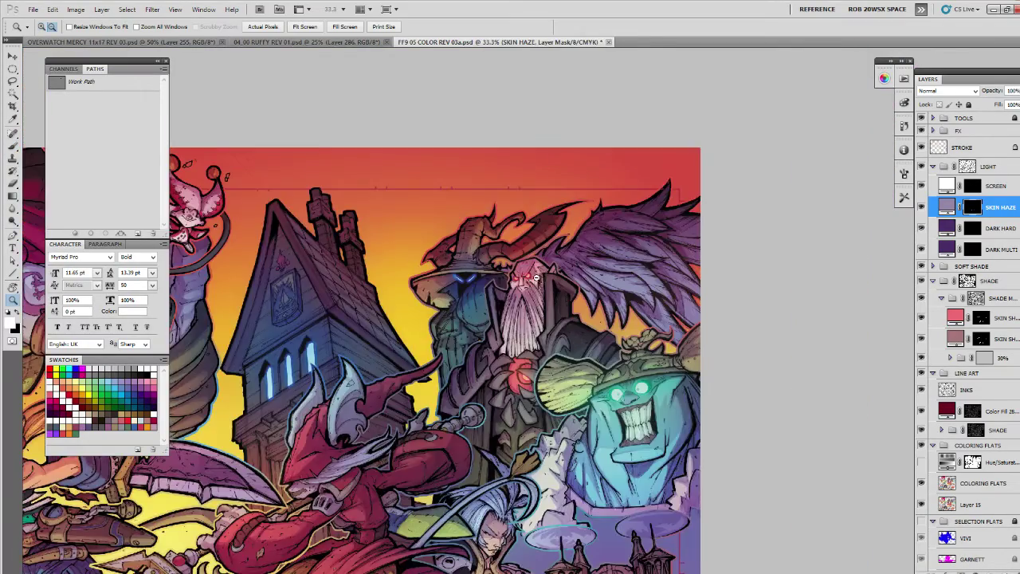
left_click(537, 278, "alt")
left_click_drag(511, 348, 560, 274)
left_click_drag(369, 506, 589, 317)
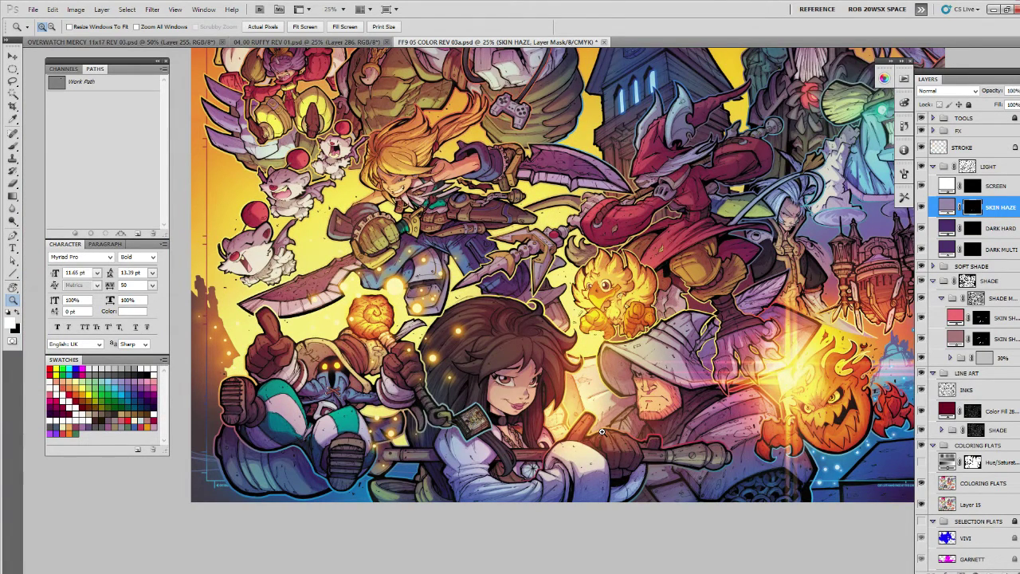
left_click(967, 250)
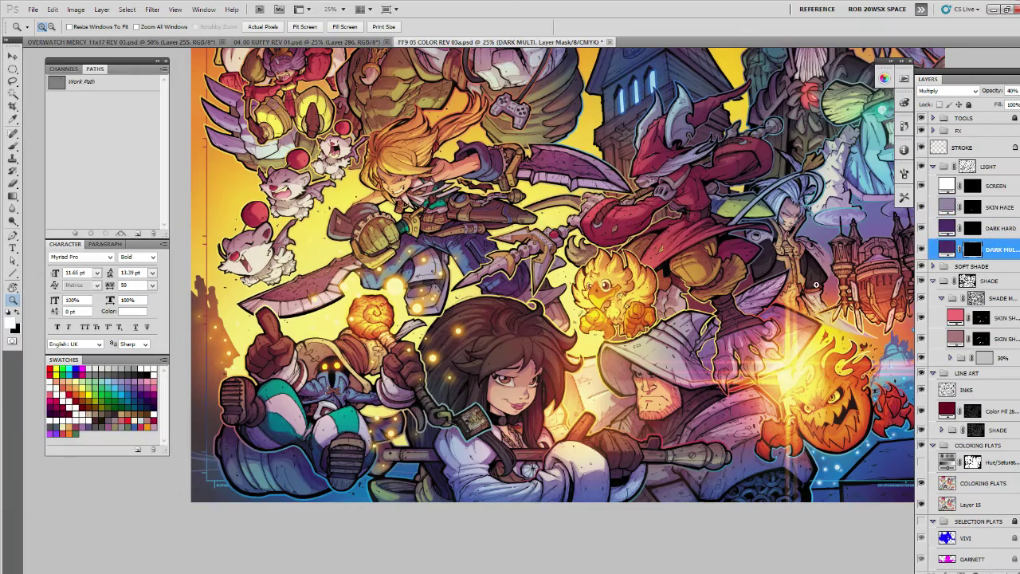
left_click_drag(615, 353, 594, 483)
left_click_drag(576, 439, 591, 471)
left_click(432, 242)
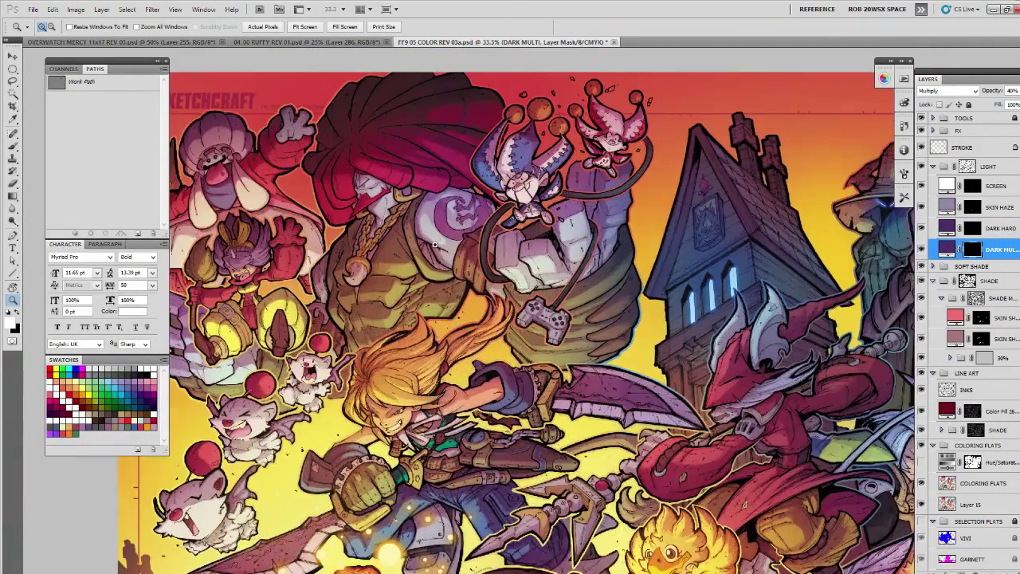
left_click(431, 241)
key("l")
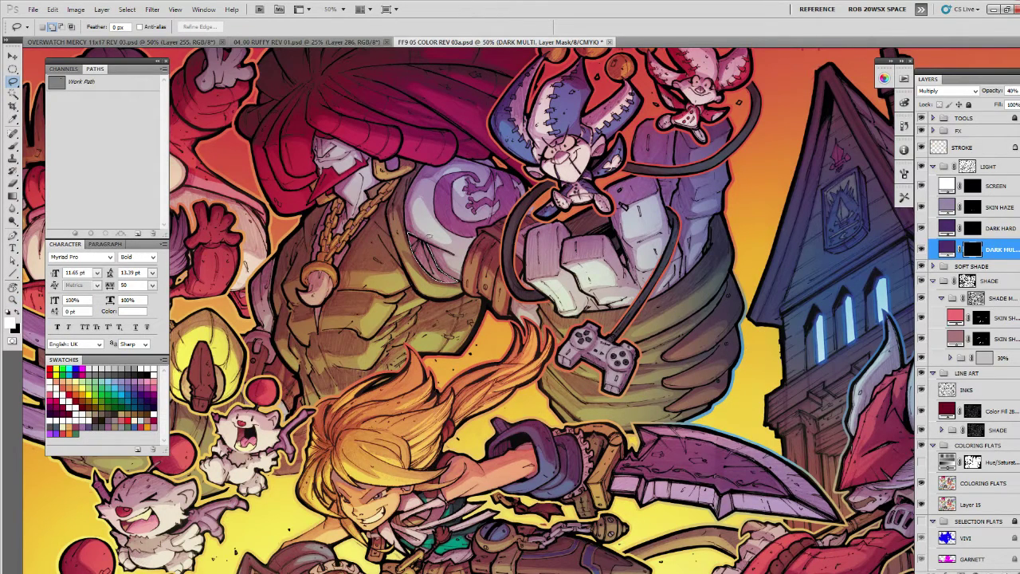
key("b")
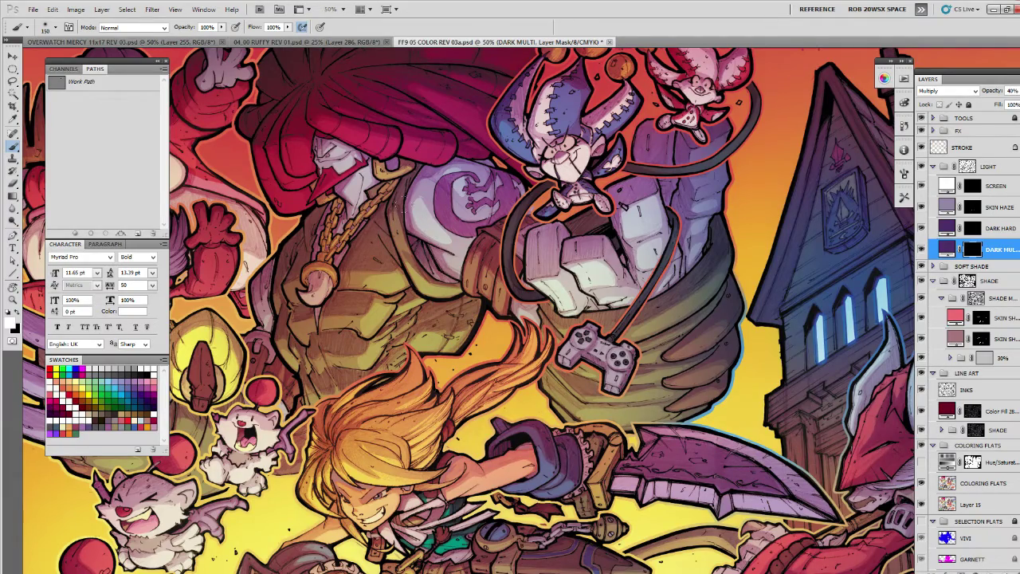
left_click_drag(452, 233, 536, 298)
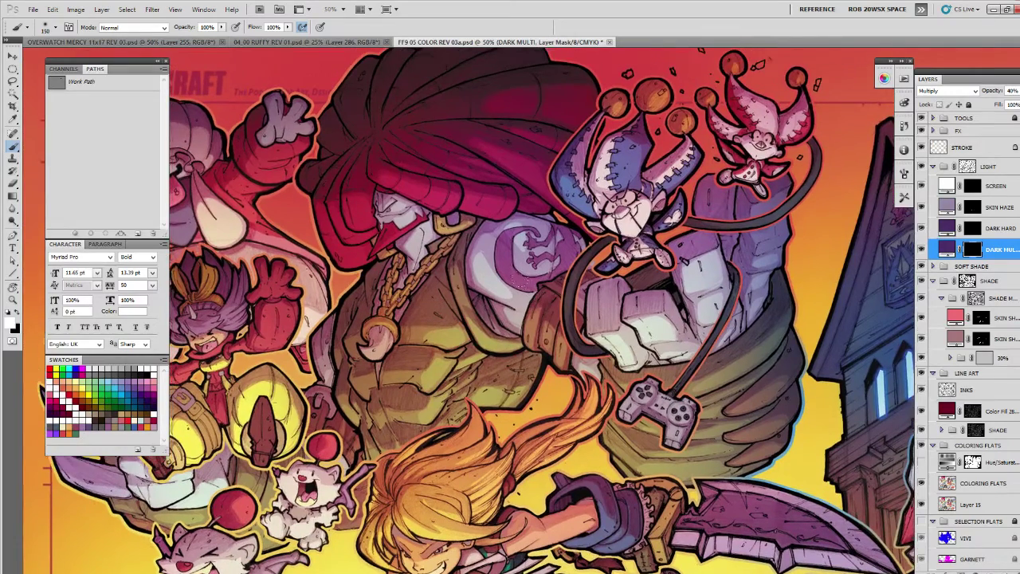
Hide the DARK MULTI layer and brush shading under the giant's tattooed arm on the DARK HARD mask instead.
key("l")
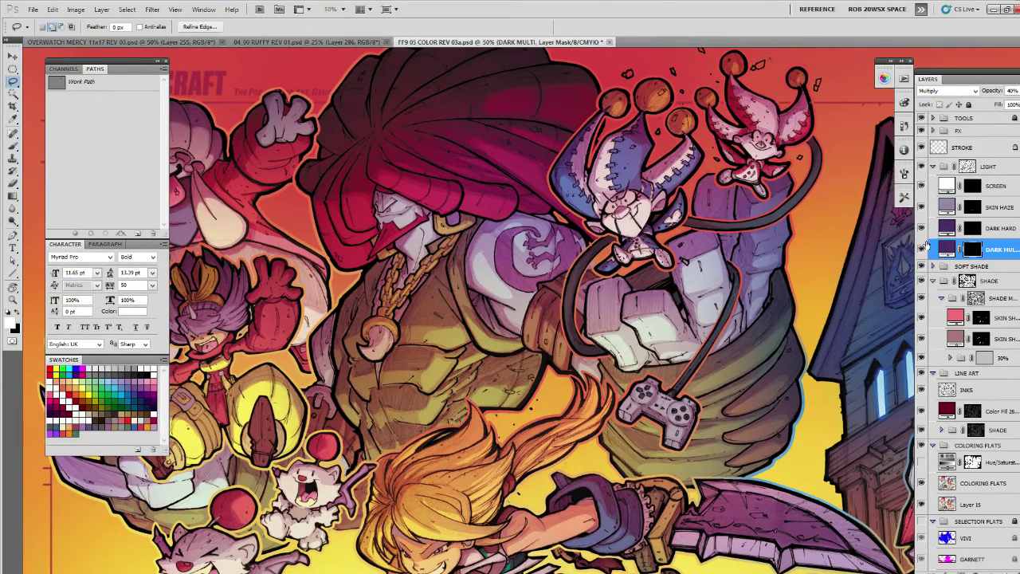
left_click(922, 248)
left_click(974, 229)
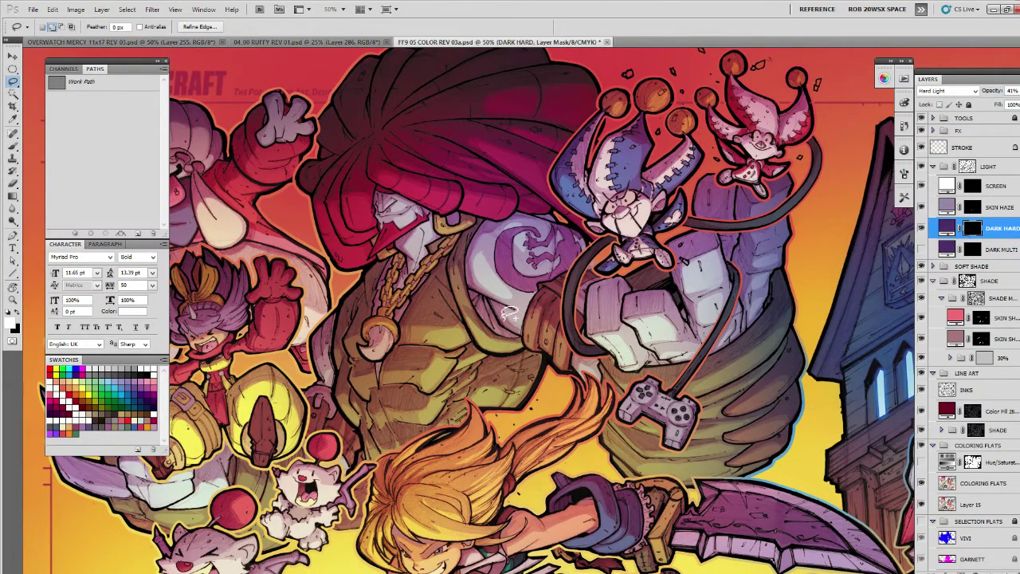
key("b")
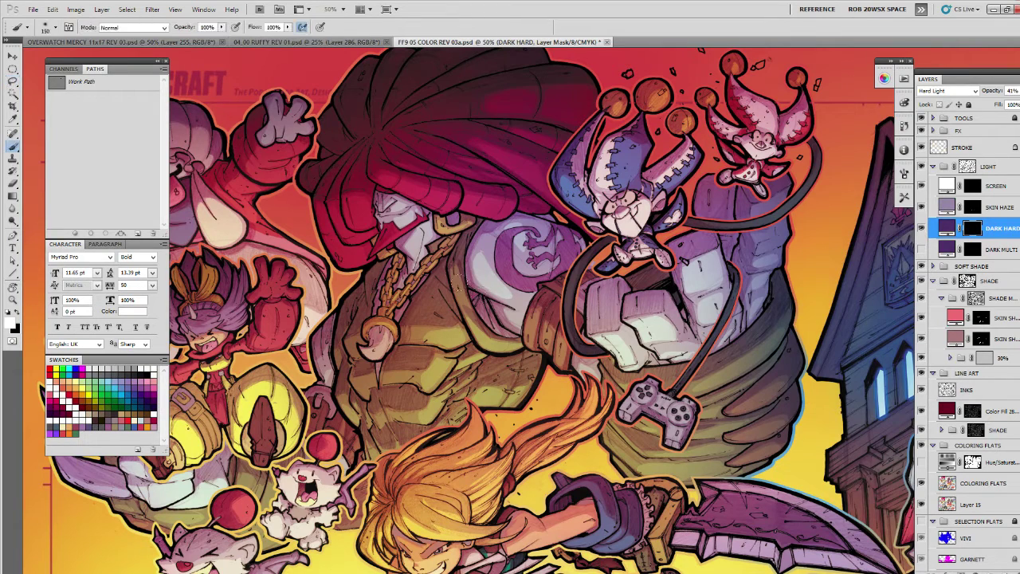
left_click_drag(480, 314, 496, 312)
Hide the DARK HARD layer, show DARK MULTI again with its mask active, and set that layer's opacity to 60%.
left_click(922, 228)
left_click(922, 249)
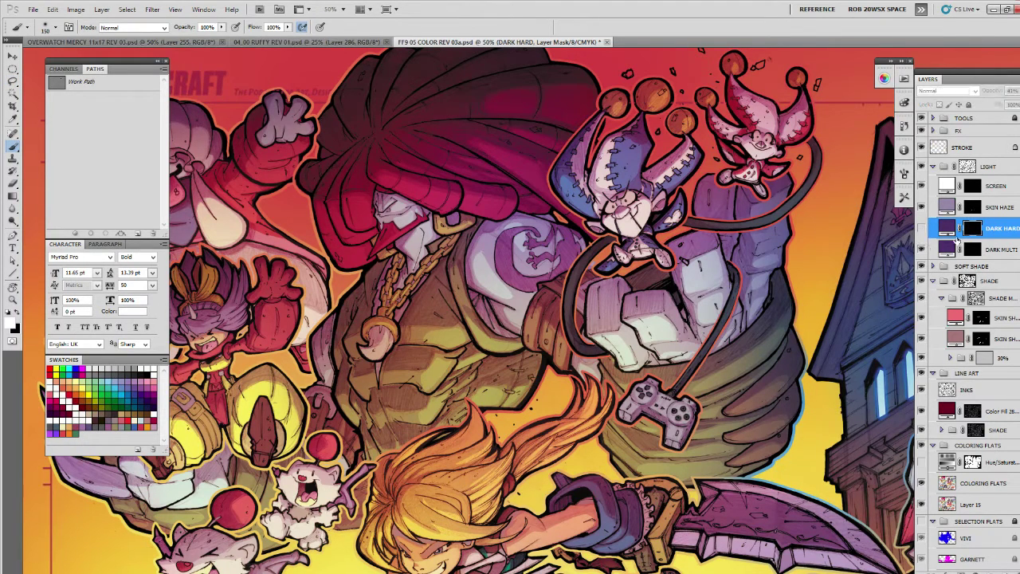
left_click(971, 249)
left_click(1018, 90)
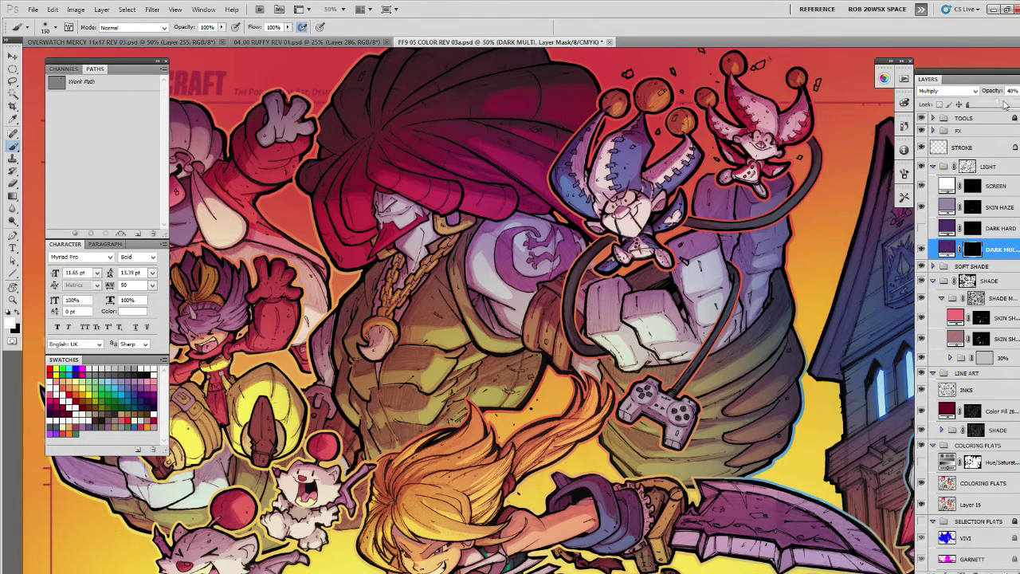
left_click_drag(1005, 104, 1010, 105)
Lasso the radiating folds of the giant's red hair and brush dark shading into them with the brush enlarged to 400.
left_click_drag(586, 308, 610, 390)
key("l")
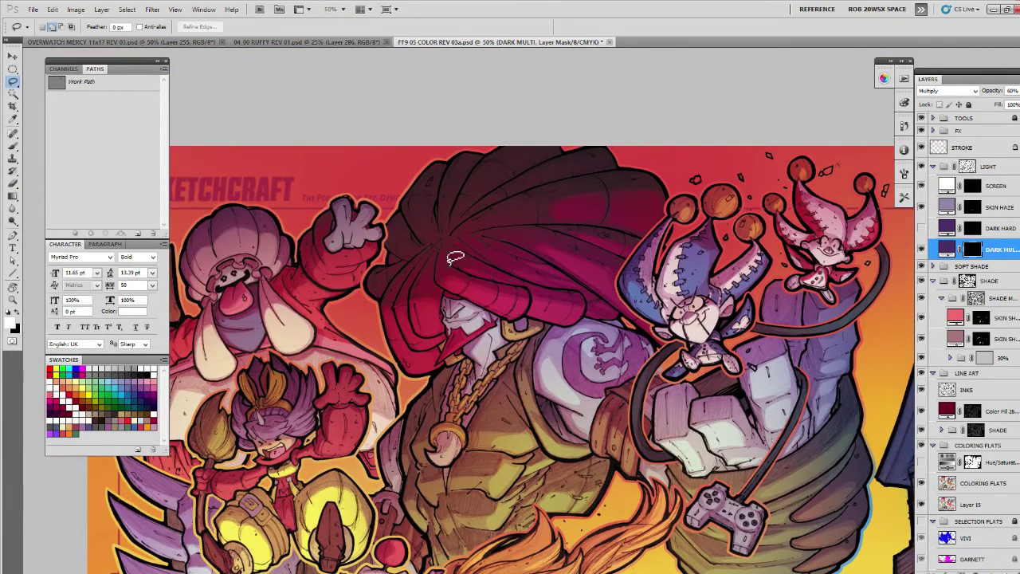
mouse_move(429, 247)
left_mouse_down()
mouse_move(383, 293)
mouse_move(433, 245)
mouse_move(404, 283)
mouse_move(434, 245)
mouse_move(426, 288)
left_mouse_up()
mouse_move(443, 241)
left_mouse_down()
mouse_move(471, 254)
mouse_move(461, 232)
mouse_move(485, 244)
mouse_move(474, 233)
mouse_move(550, 231)
mouse_move(485, 229)
mouse_move(613, 170)
mouse_move(534, 188)
mouse_move(457, 226)
mouse_move(474, 201)
mouse_move(541, 176)
mouse_move(577, 147)
mouse_move(461, 211)
mouse_move(500, 161)
mouse_move(471, 170)
mouse_move(450, 225)
mouse_move(461, 169)
mouse_move(439, 191)
mouse_move(438, 227)
mouse_move(419, 189)
mouse_move(402, 206)
mouse_move(421, 238)
mouse_move(401, 214)
mouse_move(382, 295)
left_mouse_up()
key("b")
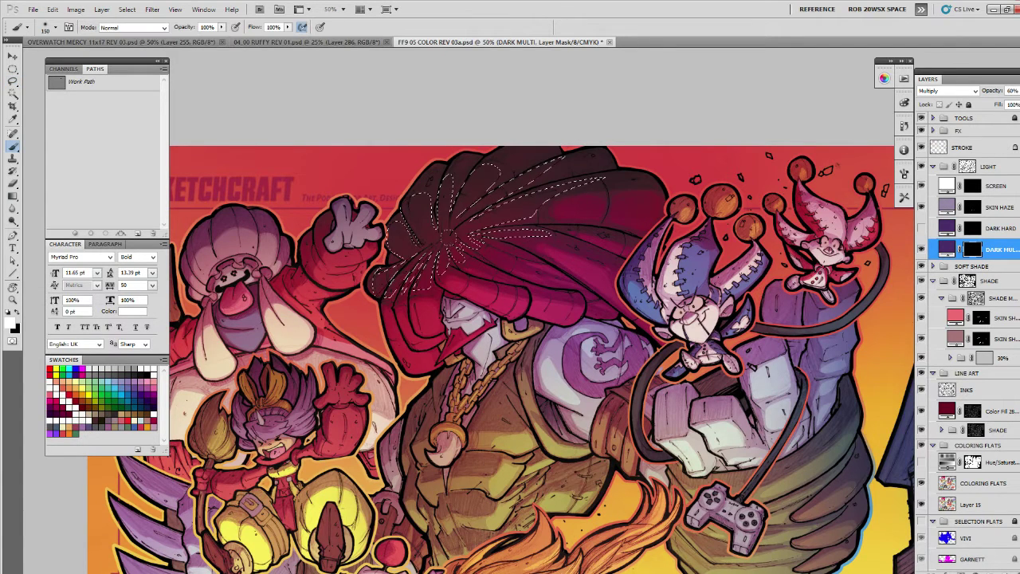
key("bracketright")
key("bracketright")
key("bracketright")
key("bracketright")
key("bracketright")
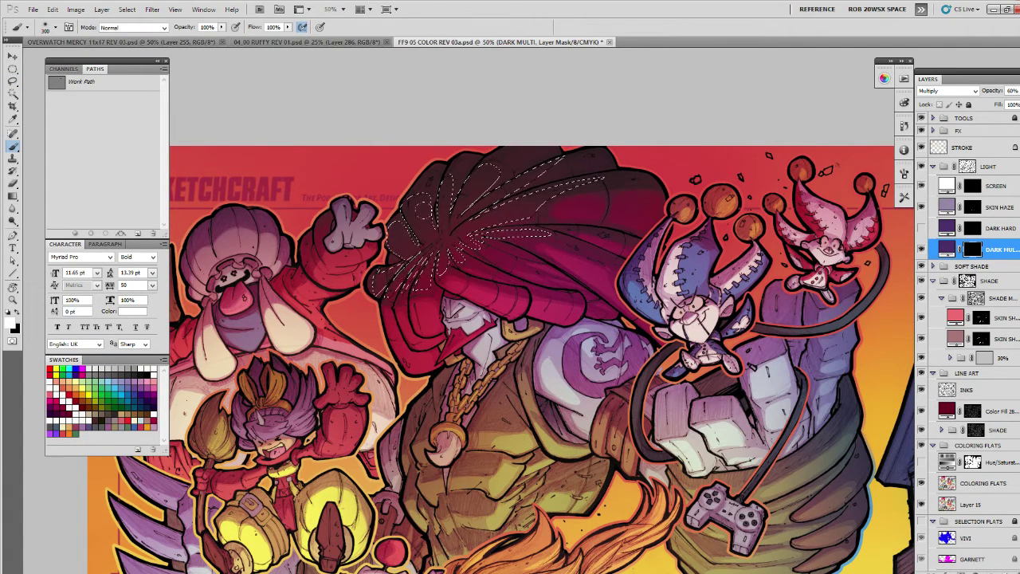
key("ctrl+h")
key("ctrl+h")
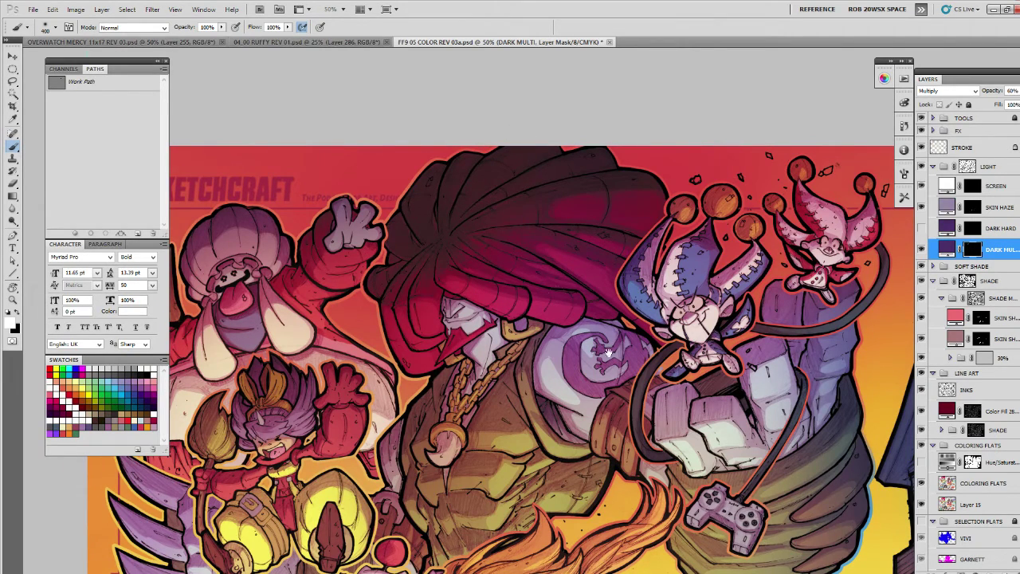
Lasso the area between the giant's earring and tattooed shoulder and brush dark shading into it on the DARK MULTI mask.
left_click_drag(608, 353, 558, 325)
key("l")
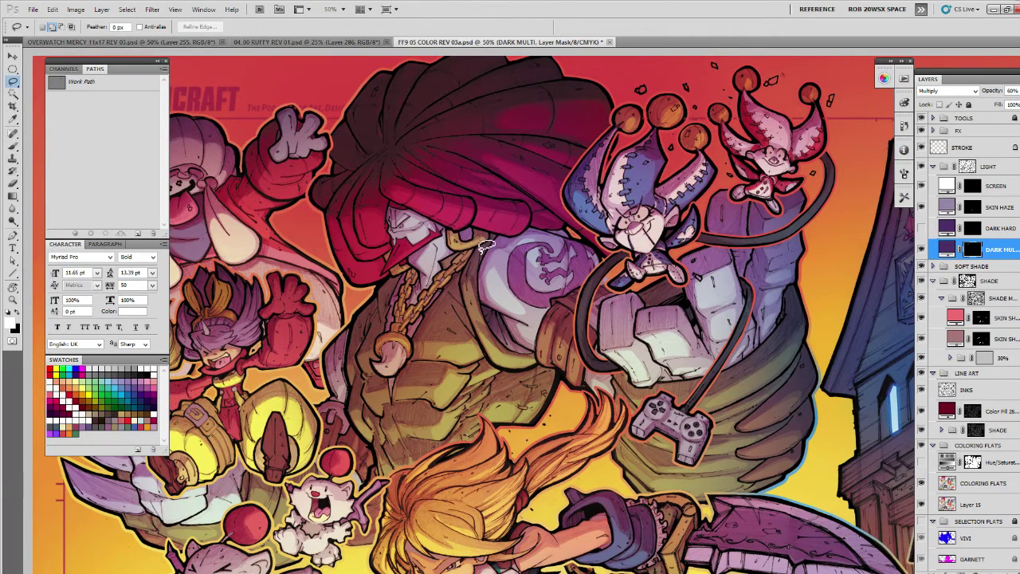
mouse_move(486, 246)
left_mouse_down()
mouse_move(463, 275)
mouse_move(475, 287)
mouse_move(478, 231)
left_mouse_up()
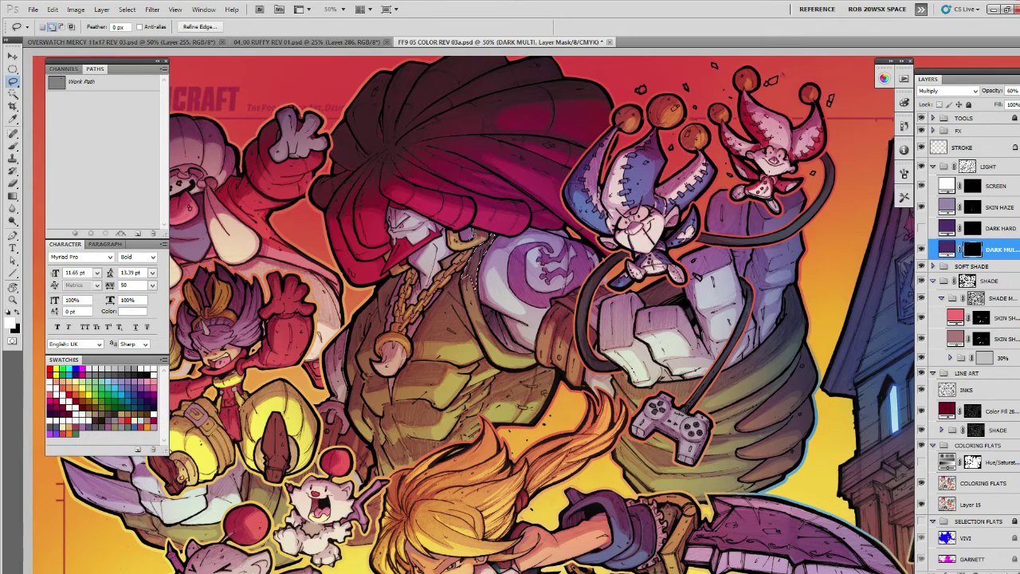
key("b")
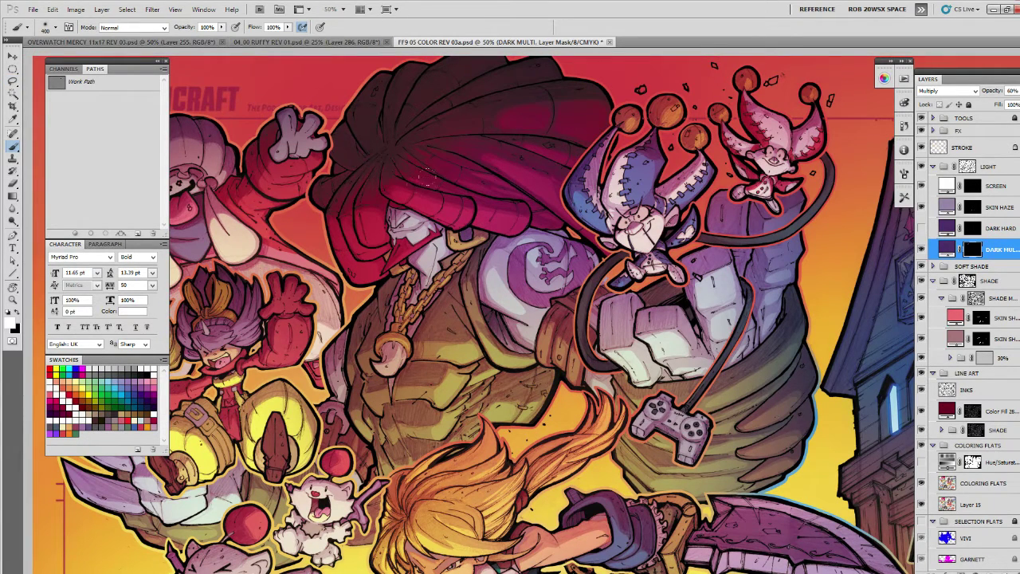
scroll(491, 359, "down", 3)
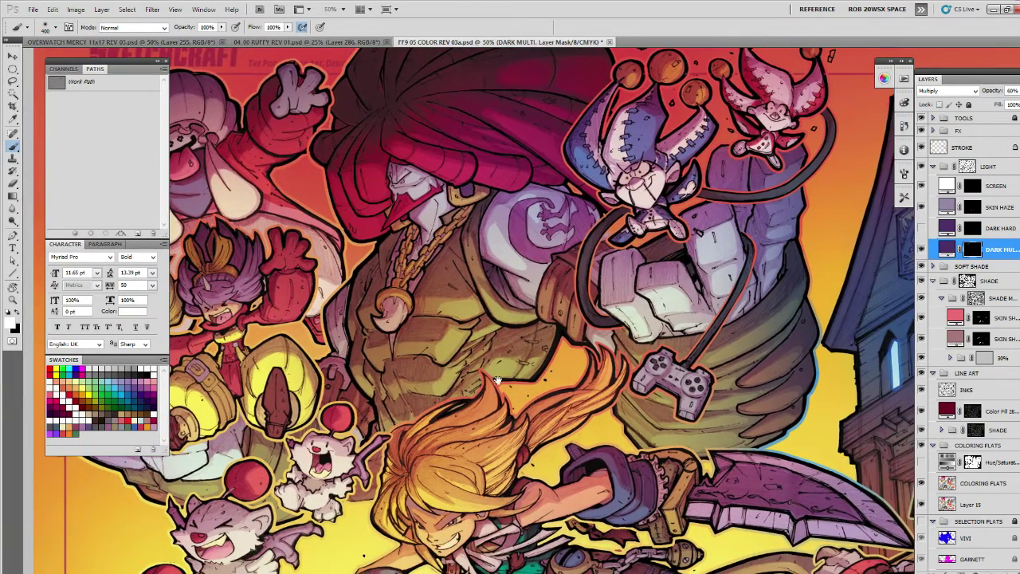
Lasso the giant's chest and abdomen around the crescent pendant and brush dark shading across them.
key("l")
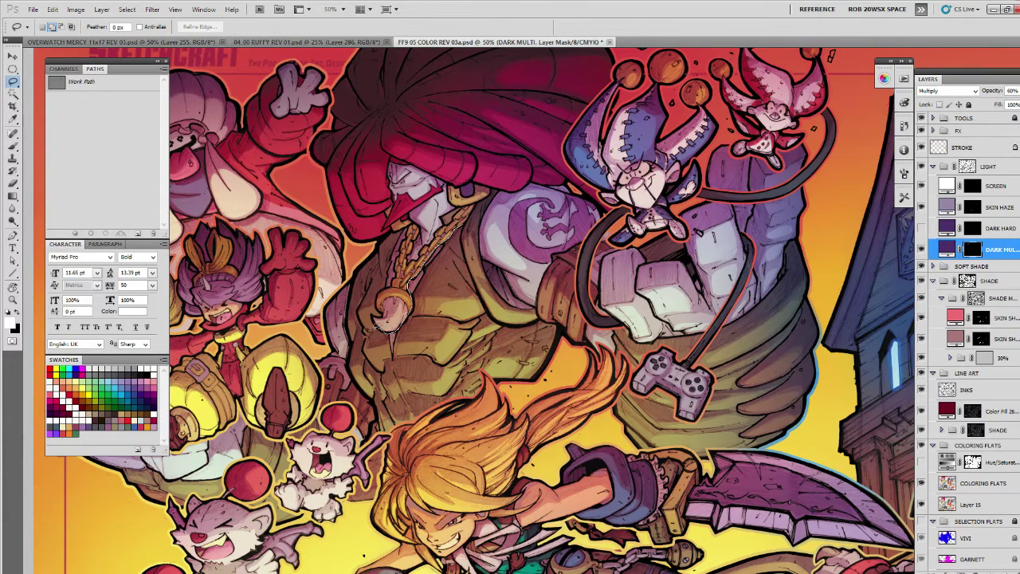
left_click_drag(370, 364, 393, 371)
mouse_move(472, 276)
left_mouse_down()
mouse_move(469, 221)
mouse_move(461, 227)
left_mouse_up()
key("b")
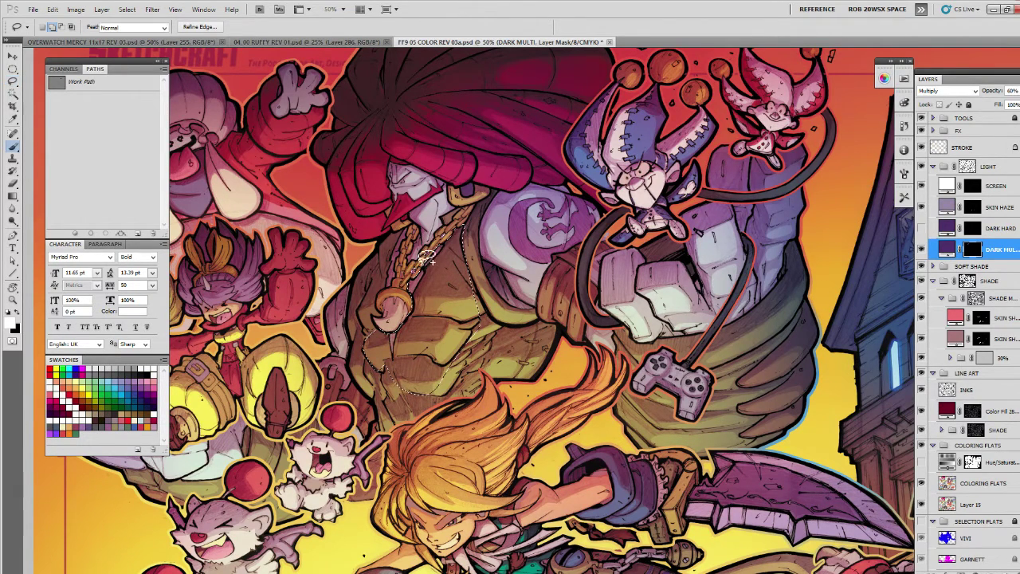
key("ctrl+h")
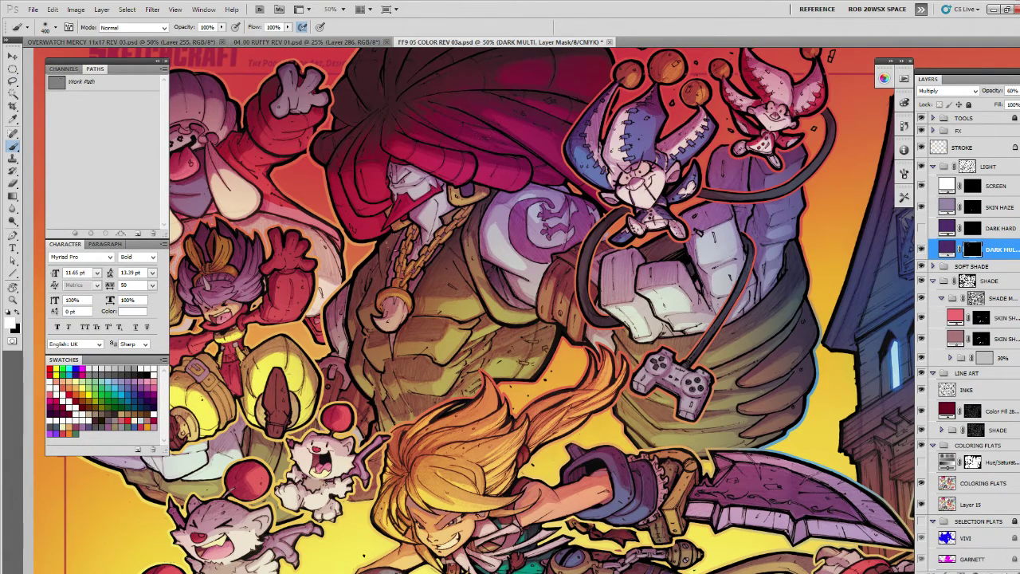
Lasso the outer edge of the giant's chest beside the gold chain and brush dark shading into it.
key("l")
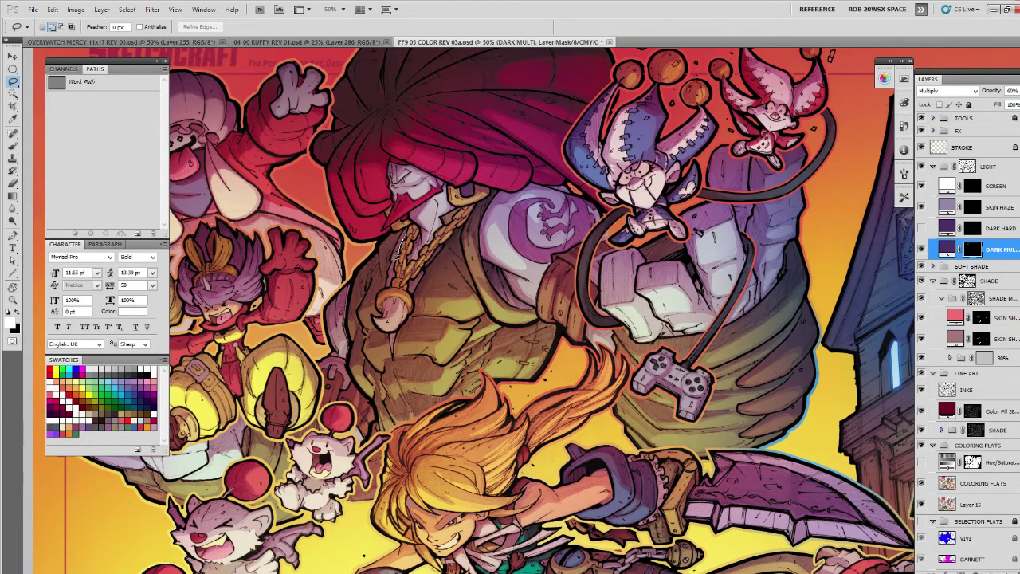
left_click_drag(378, 295, 360, 306)
mouse_move(361, 306)
left_mouse_down()
mouse_move(364, 294)
mouse_move(348, 316)
mouse_move(372, 256)
mouse_move(391, 229)
mouse_move(406, 227)
left_mouse_up()
key("b")
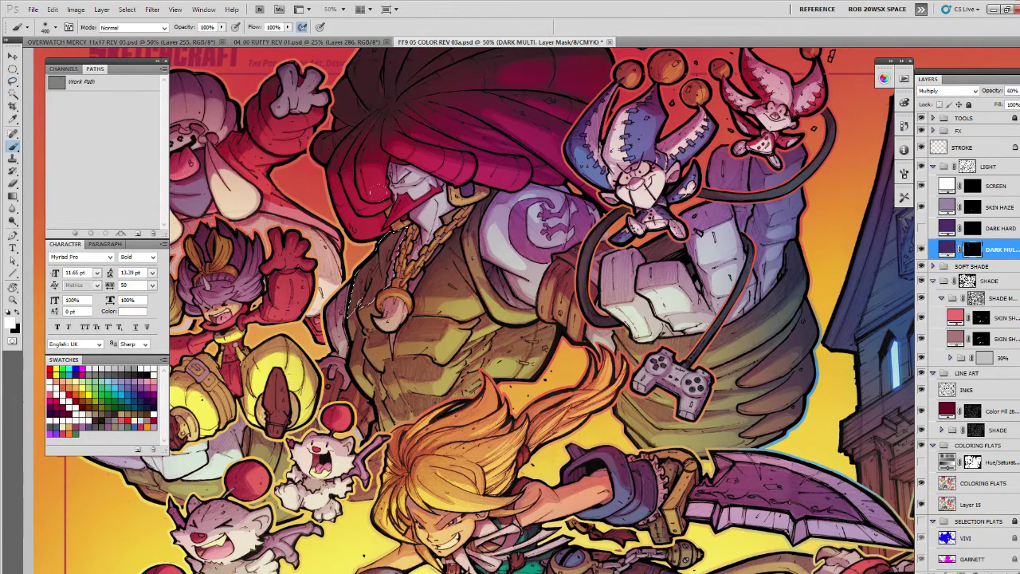
mouse_move(375, 264)
left_mouse_down()
mouse_move(392, 239)
mouse_move(434, 272)
mouse_move(429, 286)
left_mouse_up()
Lasso the area at the giant's red beard and darken it with the brush reduced to 175.
key("l")
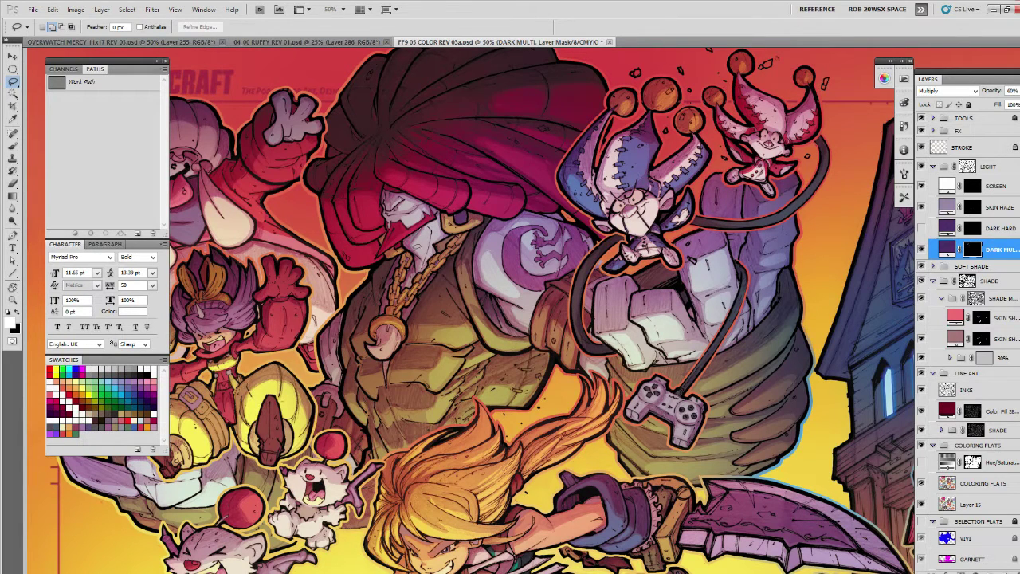
mouse_move(402, 243)
left_mouse_down()
mouse_move(419, 229)
mouse_move(403, 244)
left_mouse_up()
key("b")
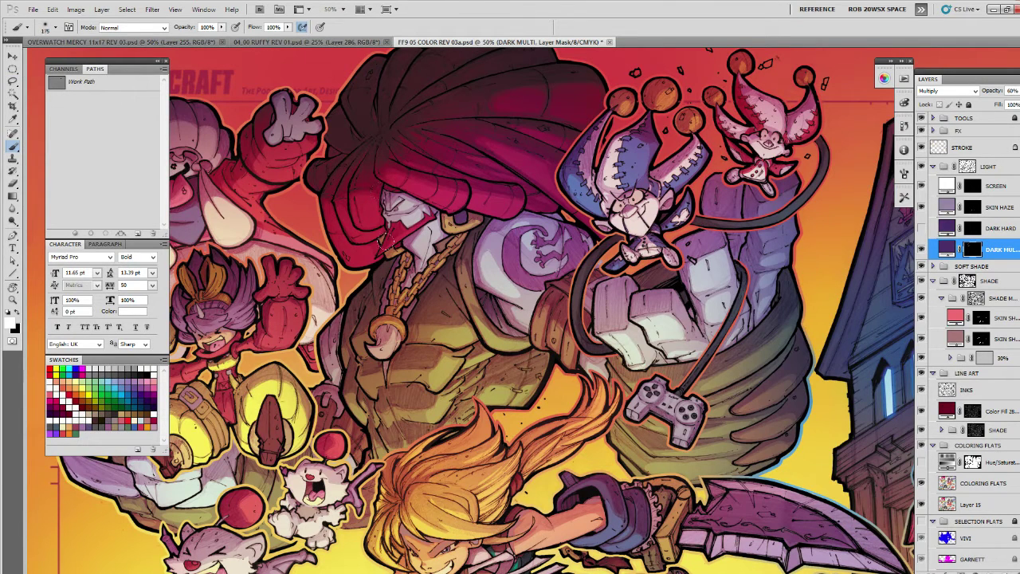
left_click_drag(386, 241, 408, 241)
left_click_drag(536, 310, 574, 302)
Lasso the strip of the giant's face beneath the hair fringe and brush a dark cast shadow into it.
key("l")
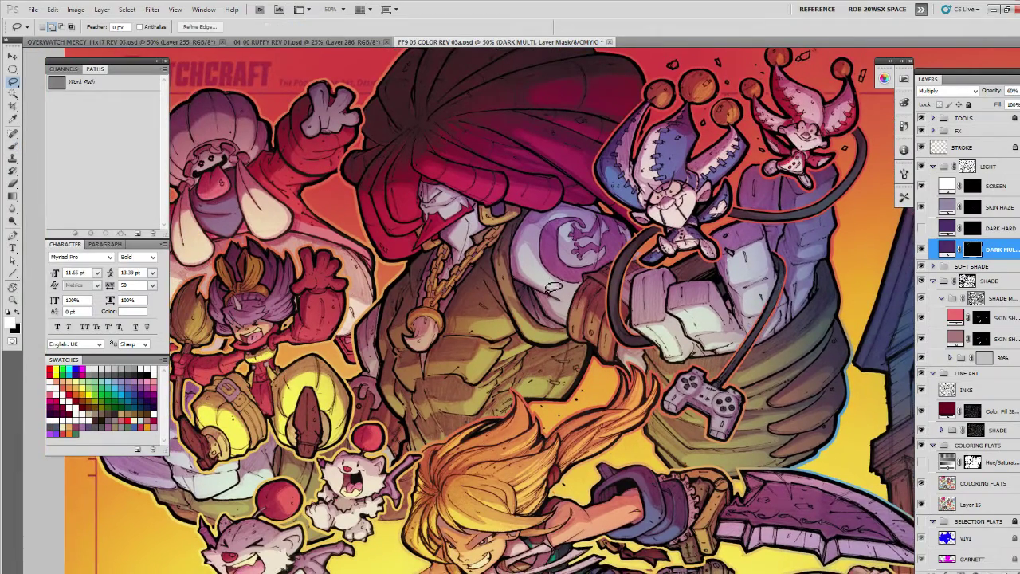
left_click_drag(513, 250, 505, 321)
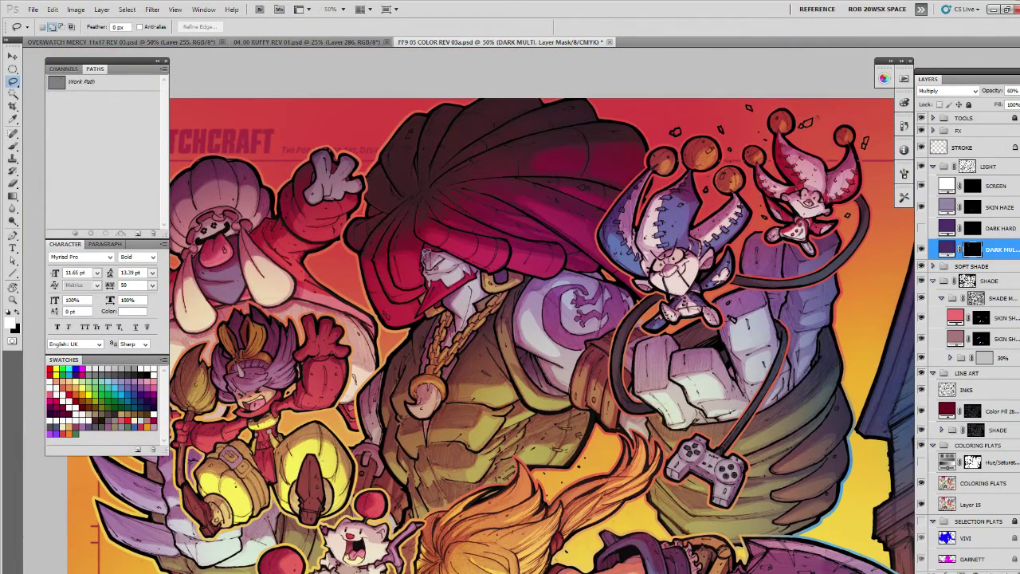
mouse_move(437, 250)
left_mouse_down()
mouse_move(425, 246)
mouse_move(480, 271)
left_mouse_up()
key("b")
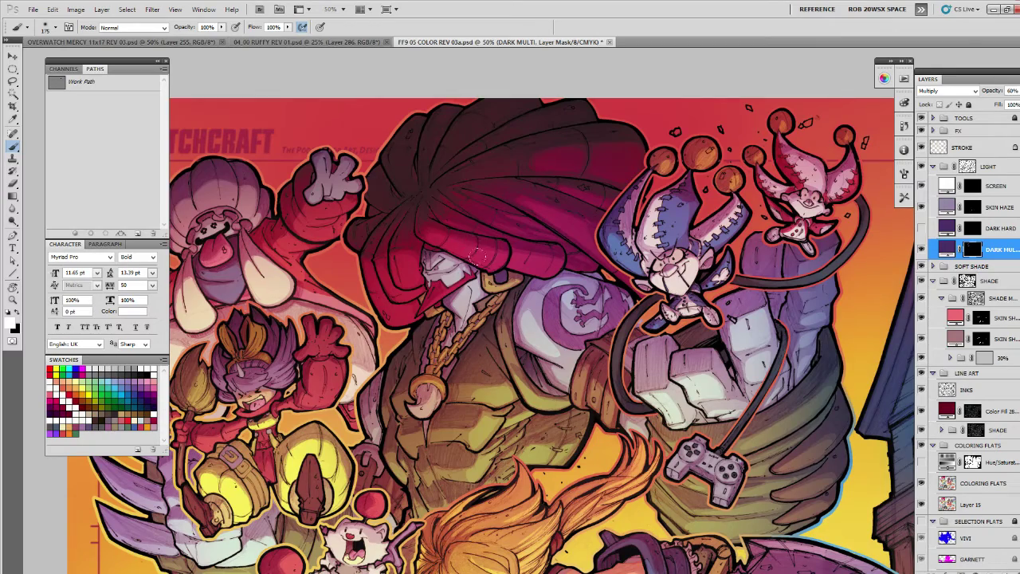
left_click_drag(546, 392, 580, 326)
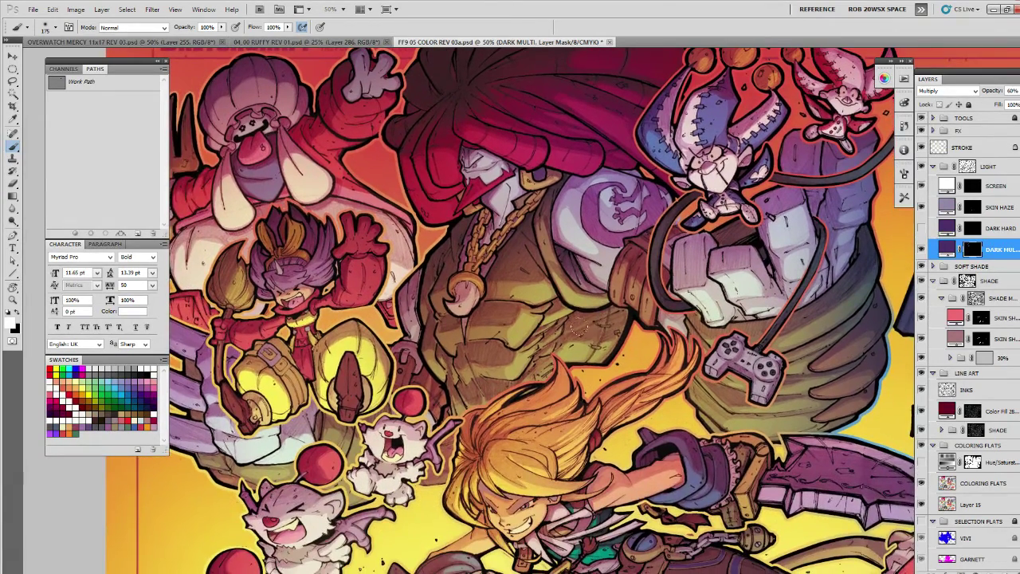
Lasso the giant's far arm behind his torso and brush dark shading over it.
key("l")
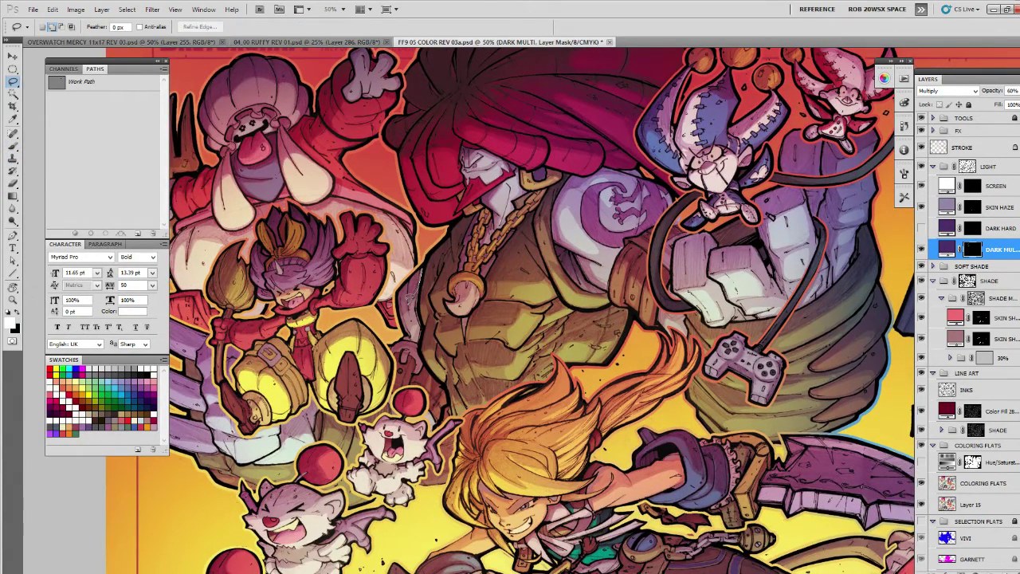
mouse_move(397, 299)
left_mouse_down()
mouse_move(425, 261)
mouse_move(408, 292)
left_mouse_up()
key("b")
key("ctrl+h")
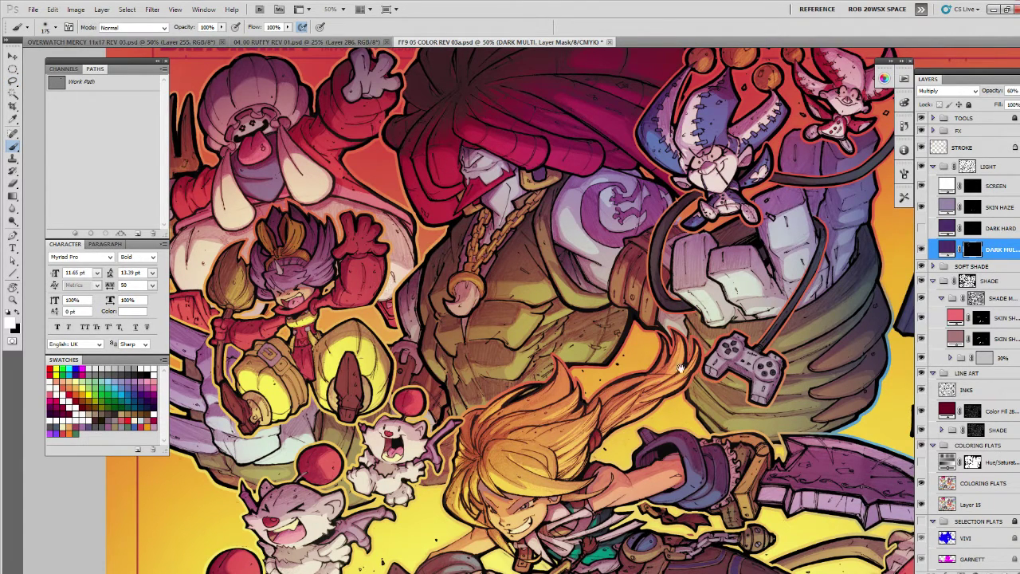
mouse_move(681, 369)
left_mouse_down()
mouse_move(696, 352)
mouse_move(650, 363)
left_mouse_up()
Lasso the giant's side below the vest's armhole edge and brush dark shading down toward the waist.
key("l")
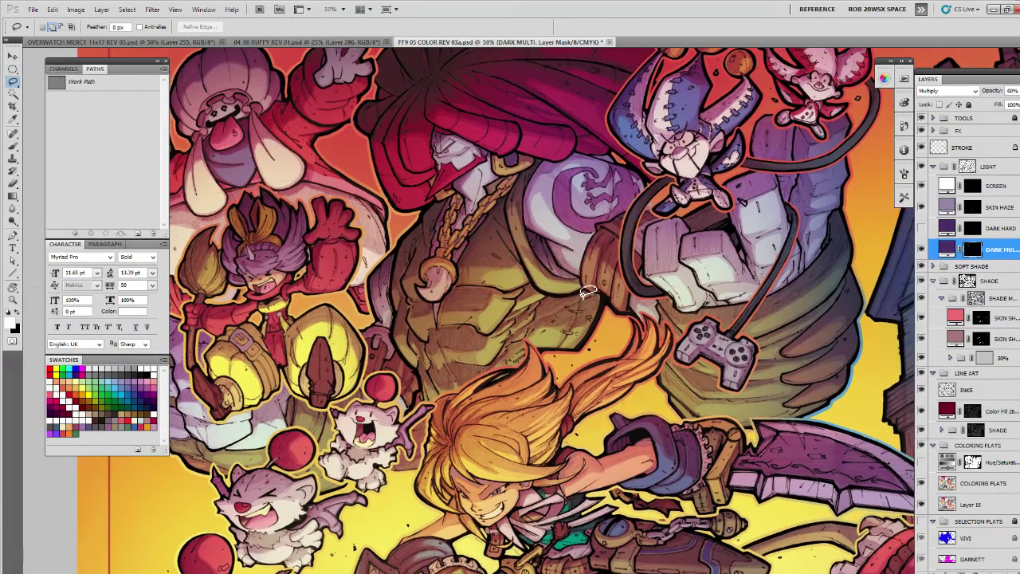
left_click_drag(584, 291, 543, 293)
key("b")
key("ctrl+h")
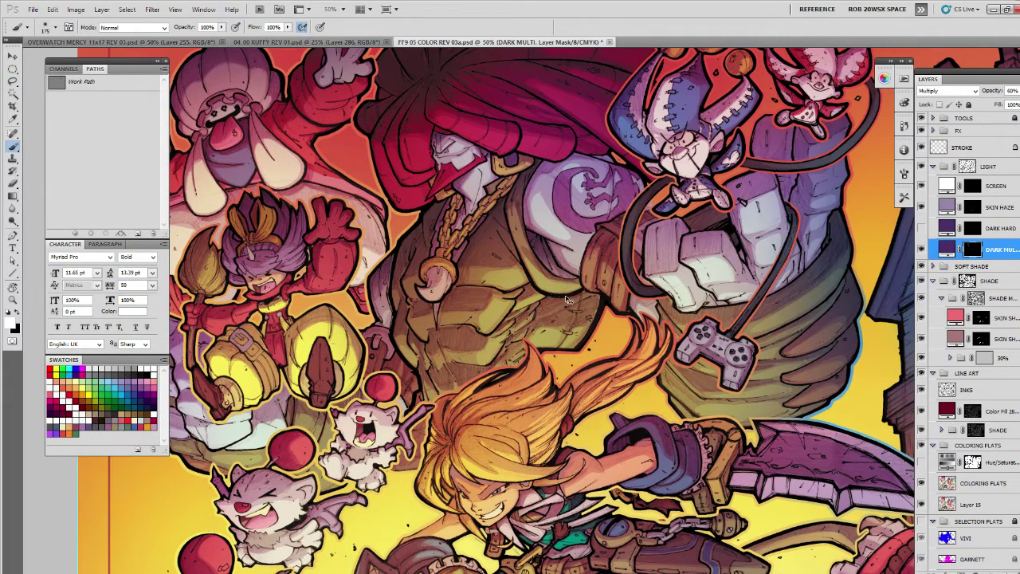
mouse_move(542, 311)
left_mouse_down()
mouse_move(586, 291)
mouse_move(593, 300)
left_mouse_up()
Compare the whole illustration with and without the DARK MULTI shading at 25% zoom, leaving the layer visible.
key("z")
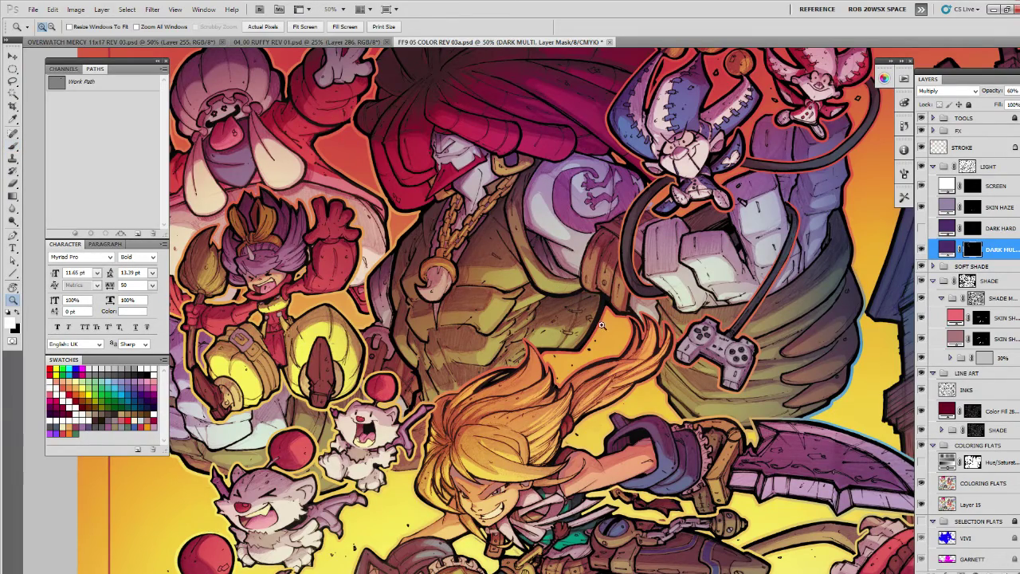
left_click(600, 328, "alt")
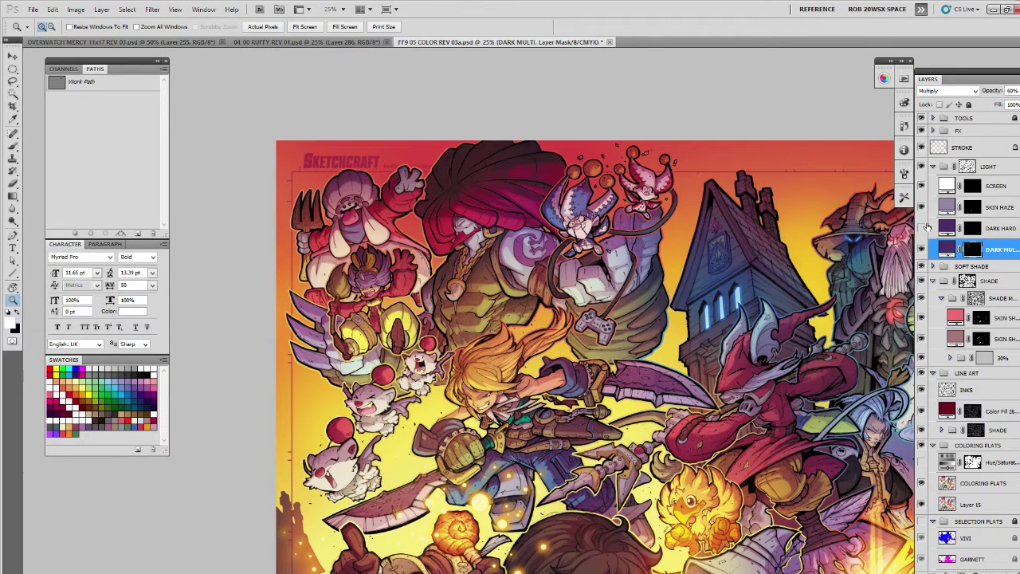
left_click(921, 250)
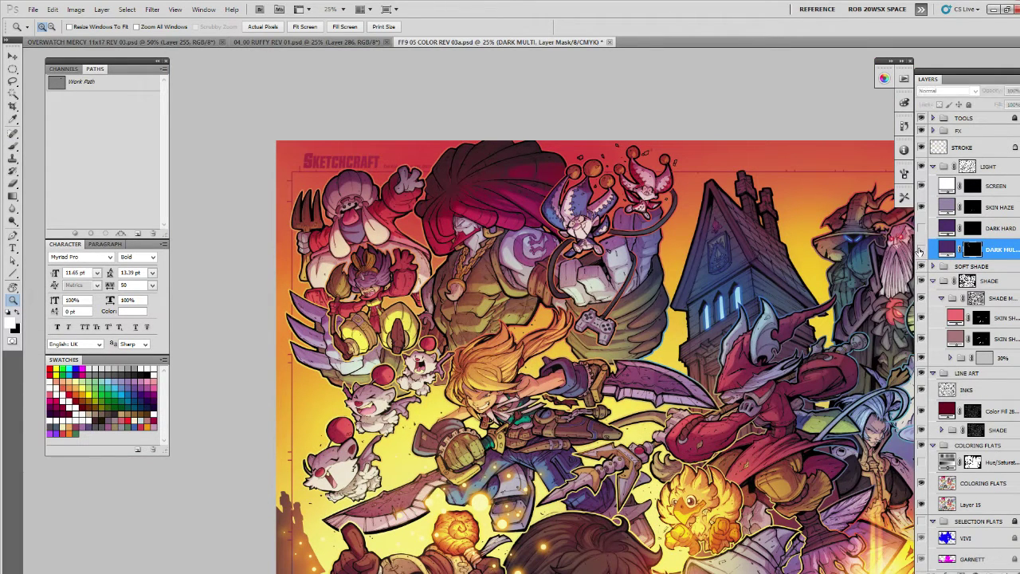
left_click(922, 251)
left_click(921, 251)
left_click(920, 250)
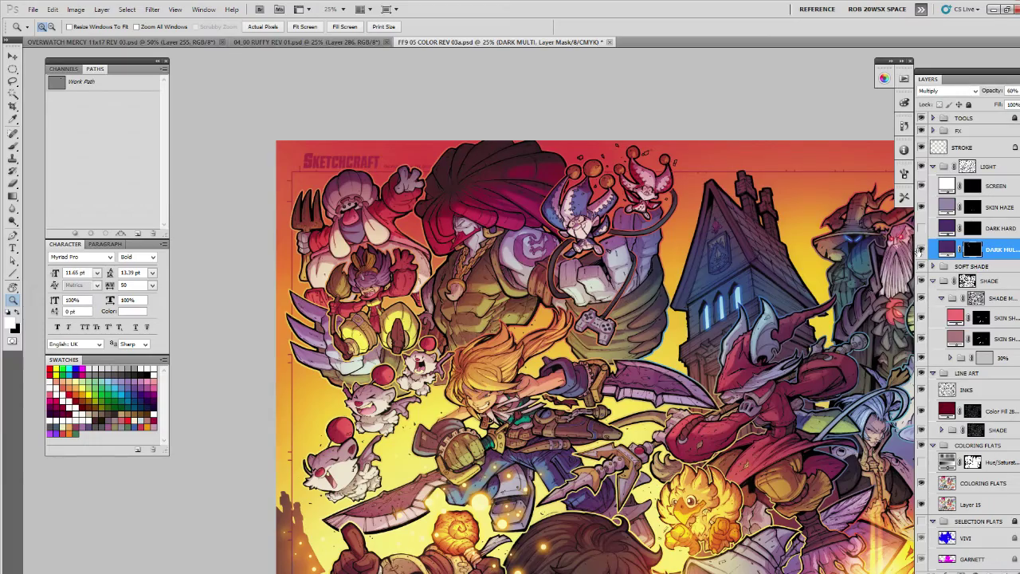
Lasso the giant's brown wristband beside the controller cable, brush dark shading into it, and clear the selection.
left_click(523, 287)
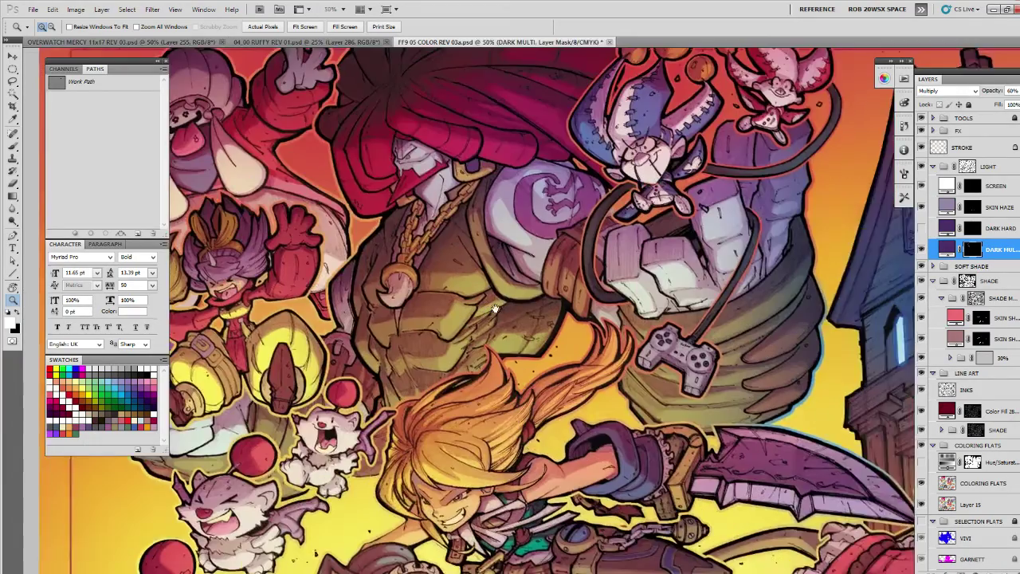
left_click_drag(495, 308, 554, 301)
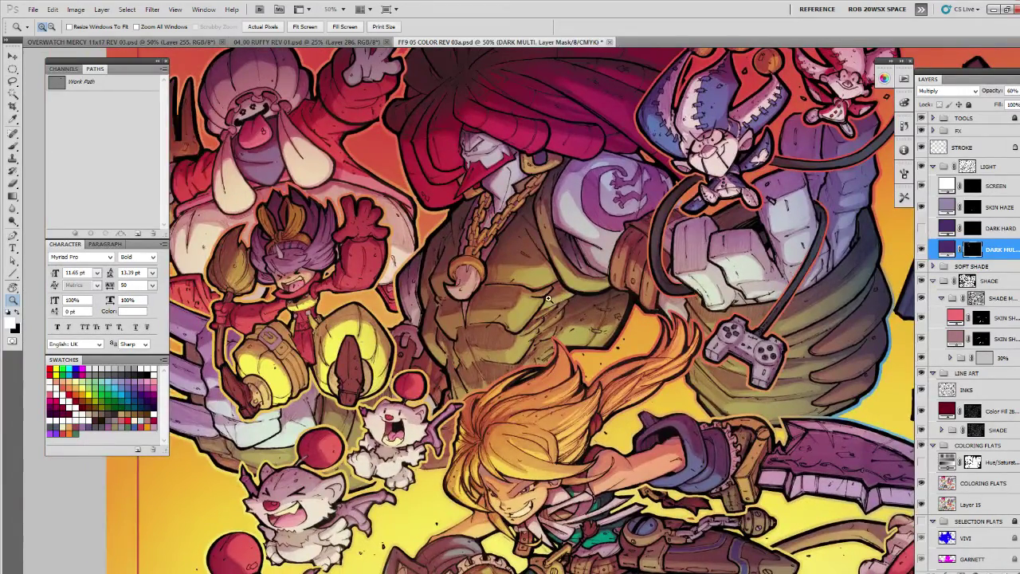
key("l")
left_click_drag(774, 328, 634, 397)
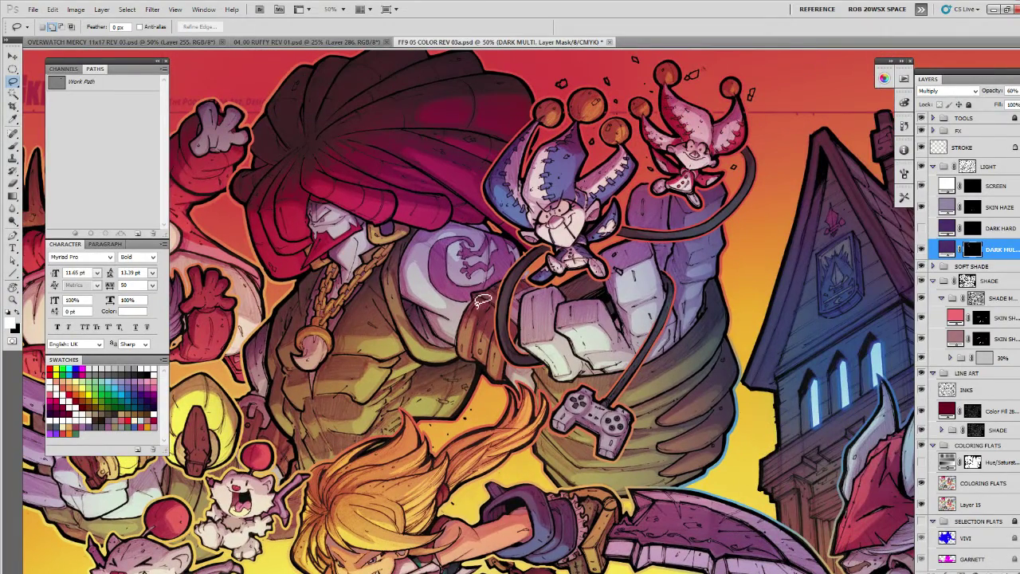
mouse_move(489, 304)
left_mouse_down()
mouse_move(479, 297)
mouse_move(491, 332)
mouse_move(489, 304)
left_mouse_up()
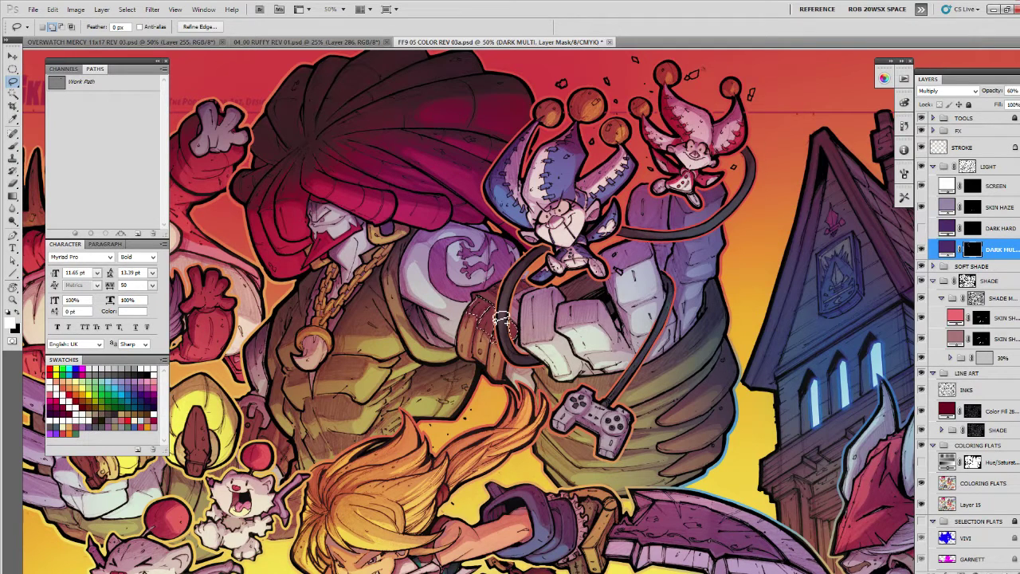
key("b")
left_click_drag(498, 314, 480, 312)
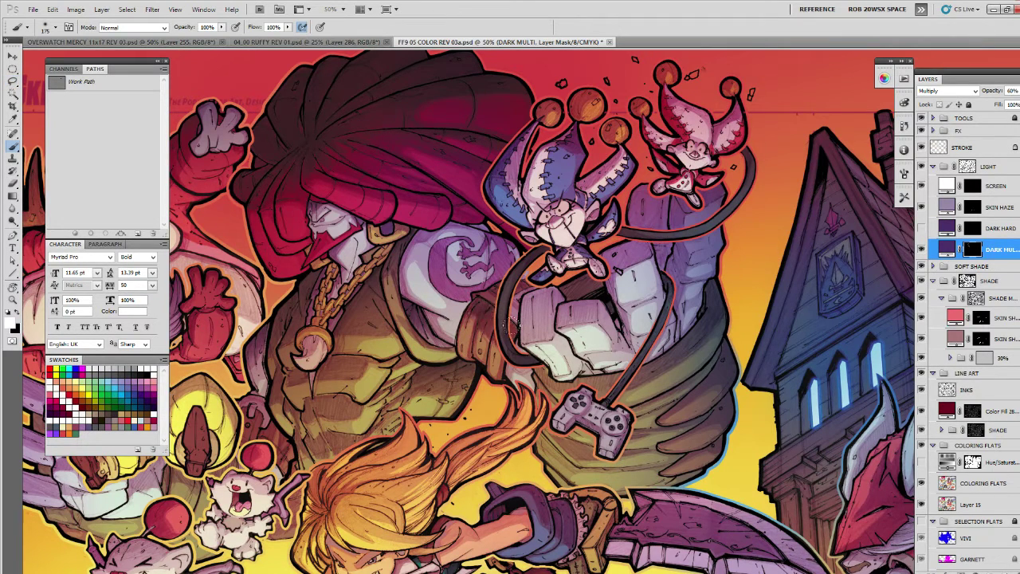
key("ctrl+d")
left_click_drag(562, 362, 549, 378)
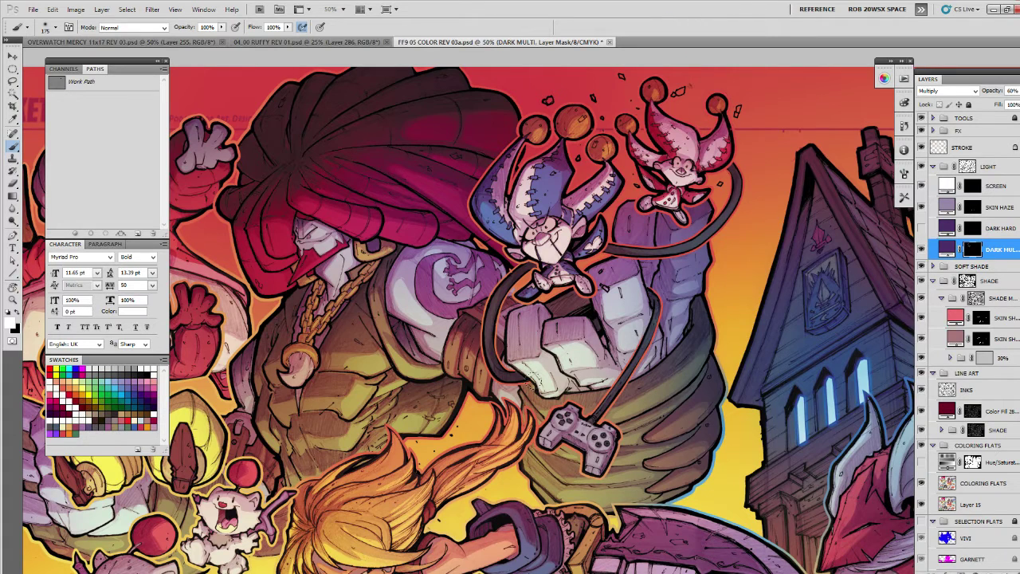
Lasso the giant's forearm between the shoulder tattoo and the controller cable, and brush dark shading into it.
key("l")
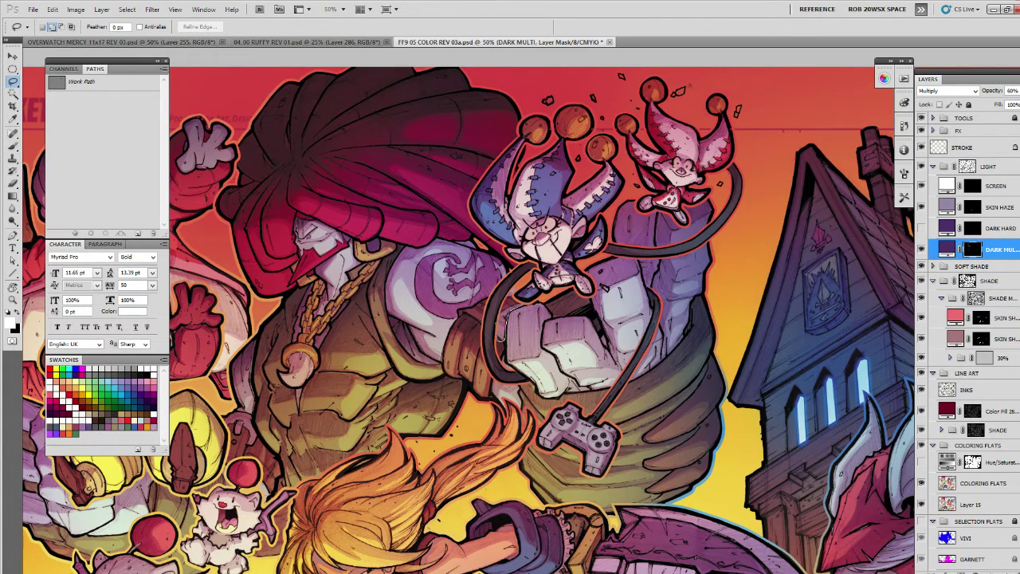
mouse_move(516, 293)
left_mouse_down()
mouse_move(499, 335)
mouse_move(488, 313)
mouse_move(469, 316)
mouse_move(480, 323)
mouse_move(510, 311)
mouse_move(516, 295)
left_mouse_up()
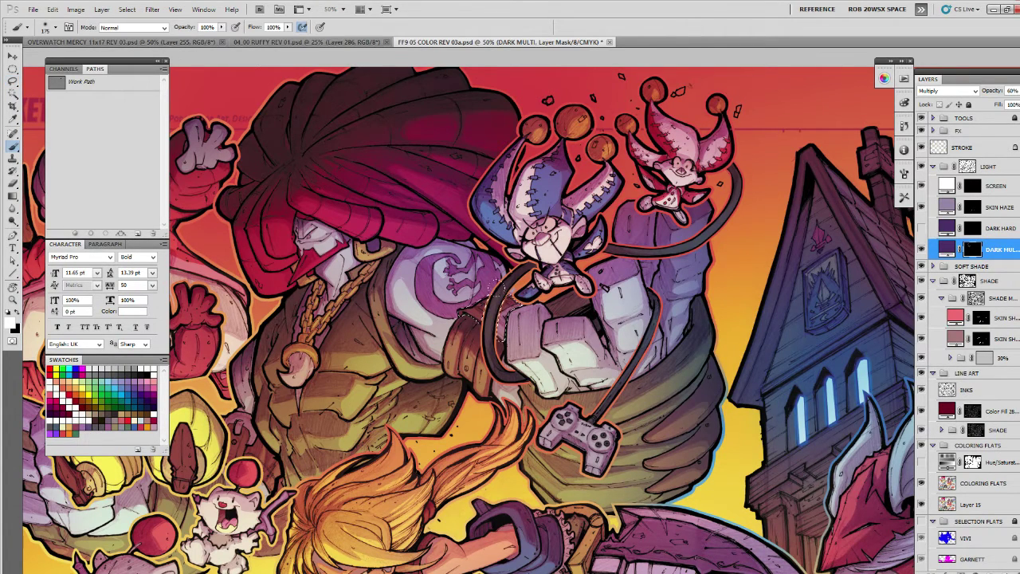
key("b")
mouse_move(488, 339)
left_mouse_down()
mouse_move(495, 298)
mouse_move(517, 286)
mouse_move(495, 280)
mouse_move(509, 286)
mouse_move(507, 308)
mouse_move(508, 282)
left_mouse_up()
Lasso the giant's shoulder tattoo and brush over it on the SCREEN layer mask instead of DARK MULTI.
key("l")
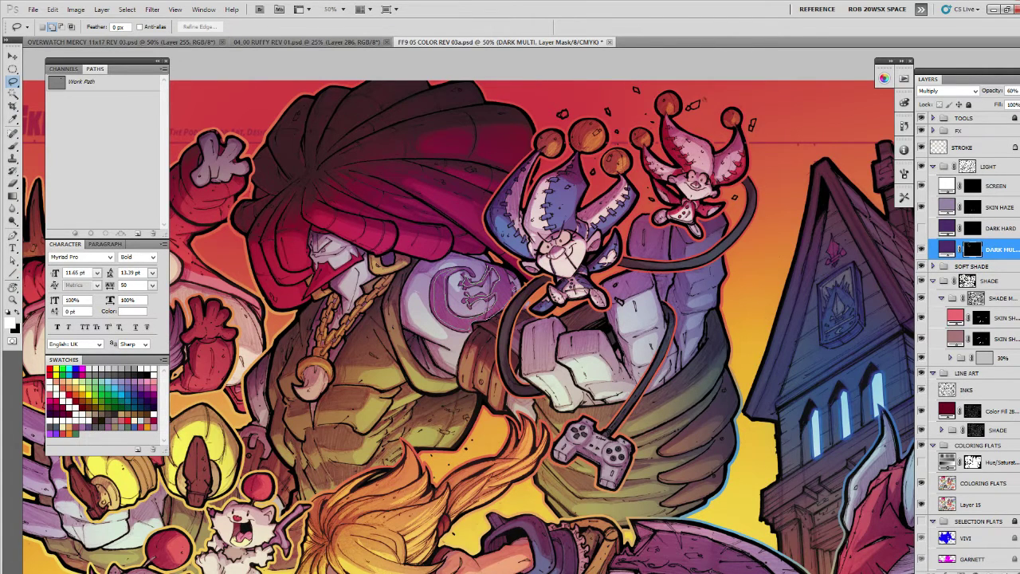
mouse_move(505, 267)
left_mouse_down()
mouse_move(515, 278)
mouse_move(504, 268)
left_mouse_up()
key("b")
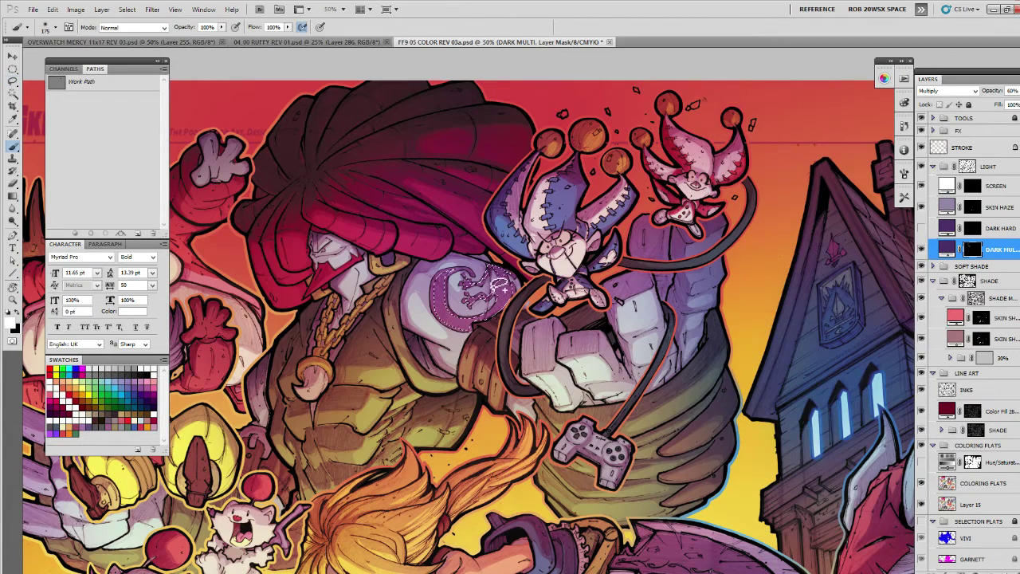
key("ctrl+h")
mouse_move(430, 279)
left_mouse_down()
mouse_move(464, 319)
mouse_move(505, 281)
left_mouse_up()
key("ctrl+z")
left_click(973, 186)
mouse_move(439, 275)
left_mouse_down()
mouse_move(450, 317)
mouse_move(490, 307)
mouse_move(506, 284)
left_mouse_up()
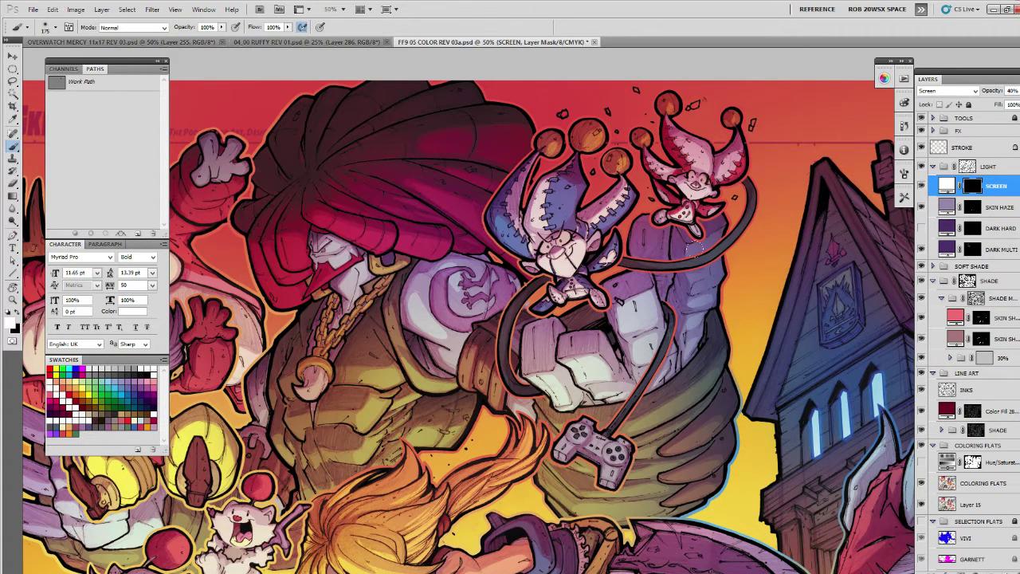
Reactivate the DARK MULTI layer mask and delete the hidden DARK HARD layer from the LIGHT group.
left_click(971, 249)
key("l")
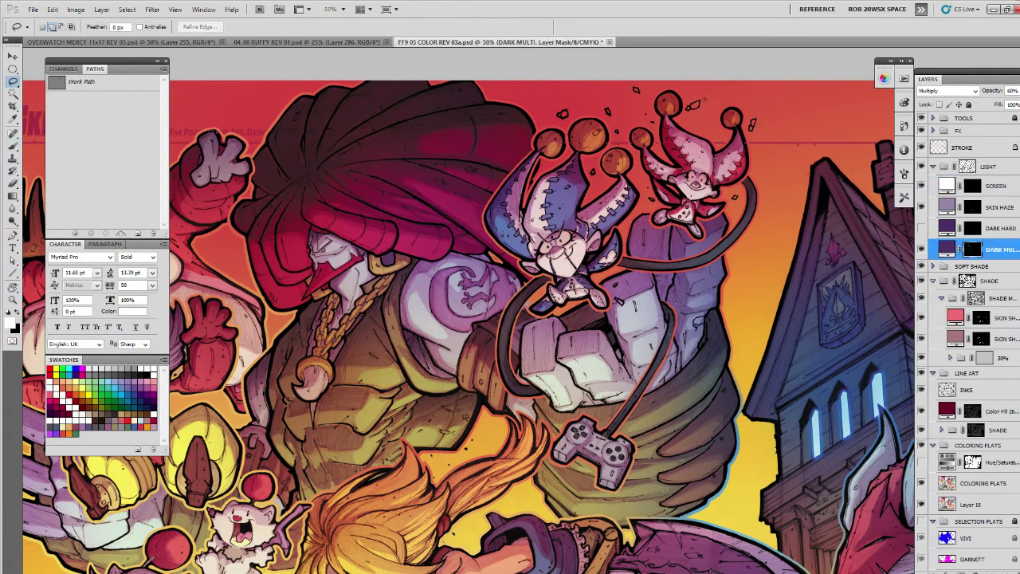
left_click_drag(996, 230, 1007, 570)
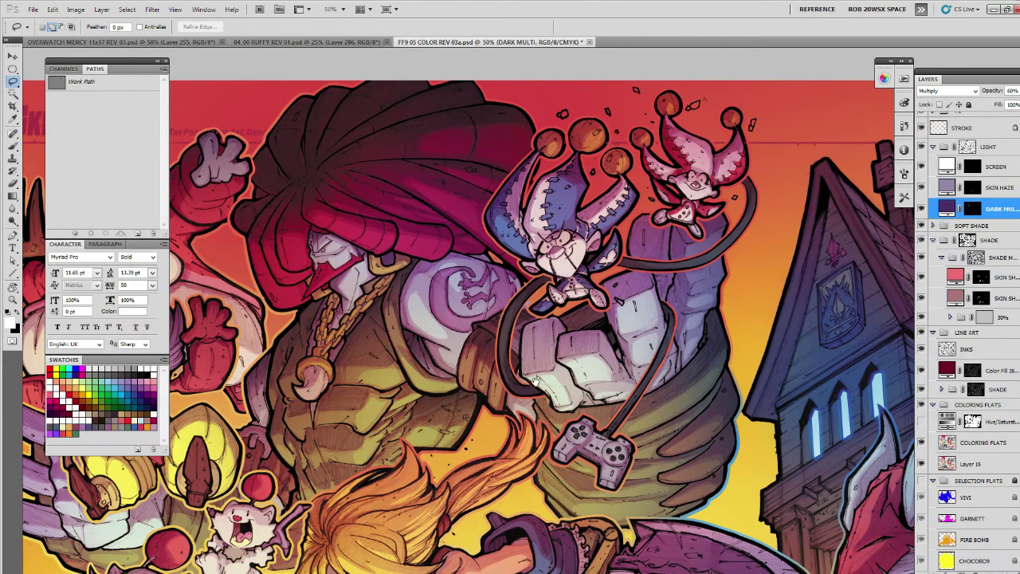
Lasso the long fold of the giant's red hair above his face and shade it on the DARK MULTI mask, leaving nothing selected.
left_click_drag(536, 382, 601, 431)
left_click_drag(568, 350, 601, 388)
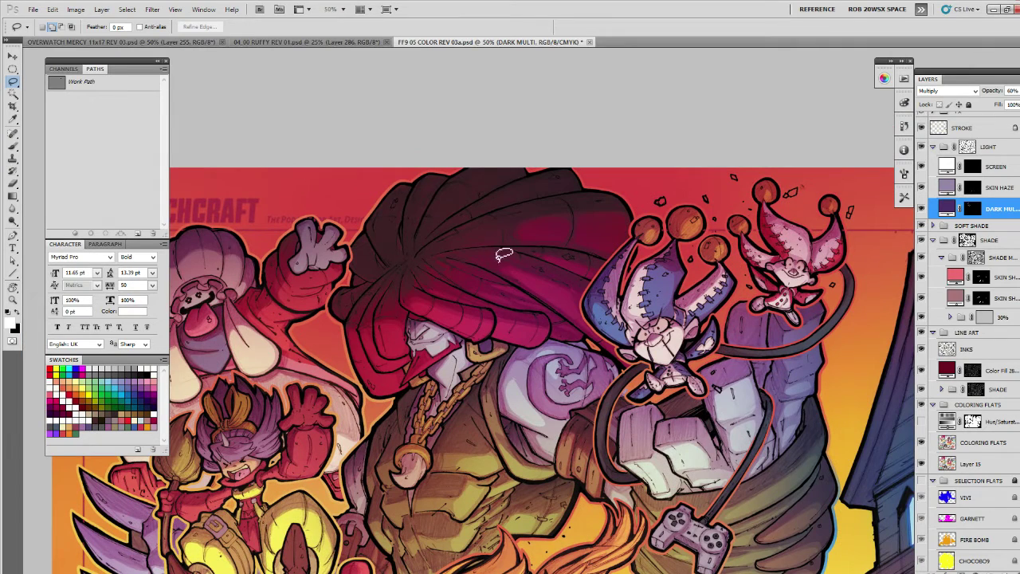
mouse_move(456, 259)
left_mouse_down()
mouse_move(586, 334)
mouse_move(557, 338)
mouse_move(544, 309)
mouse_move(441, 278)
mouse_move(429, 255)
left_mouse_up()
key("b")
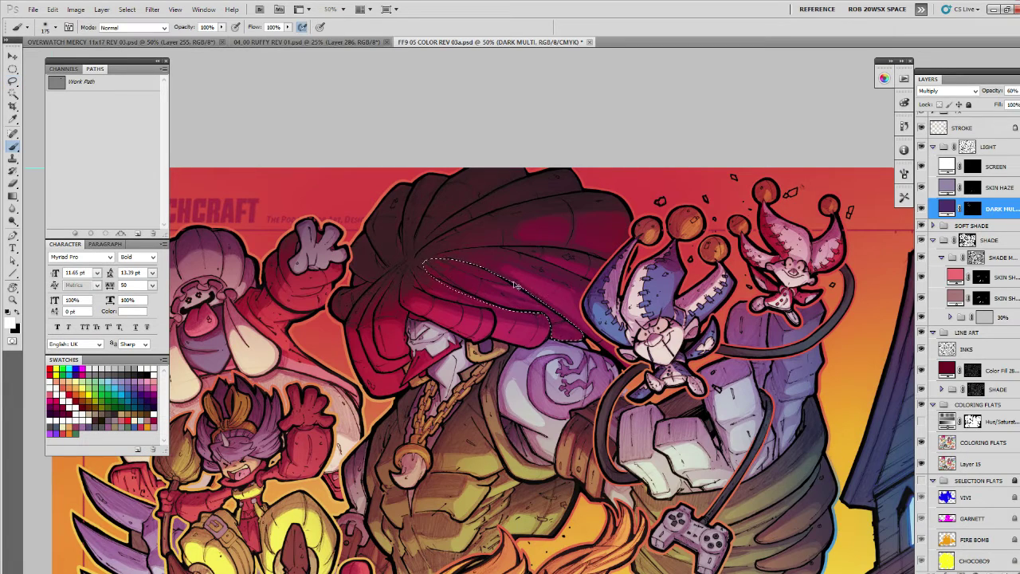
key("ctrl+d")
left_click(973, 208)
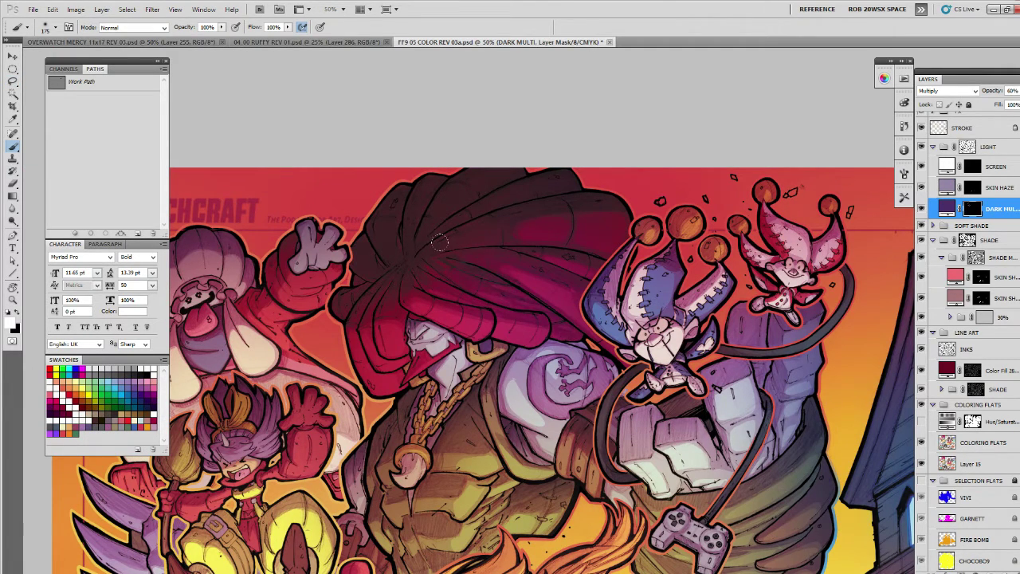
Lasso the area around Vivi's belt buckle below his blue jacket and brush dark shading into it.
left_click_drag(668, 438, 690, 229)
left_click_drag(643, 363, 676, 389)
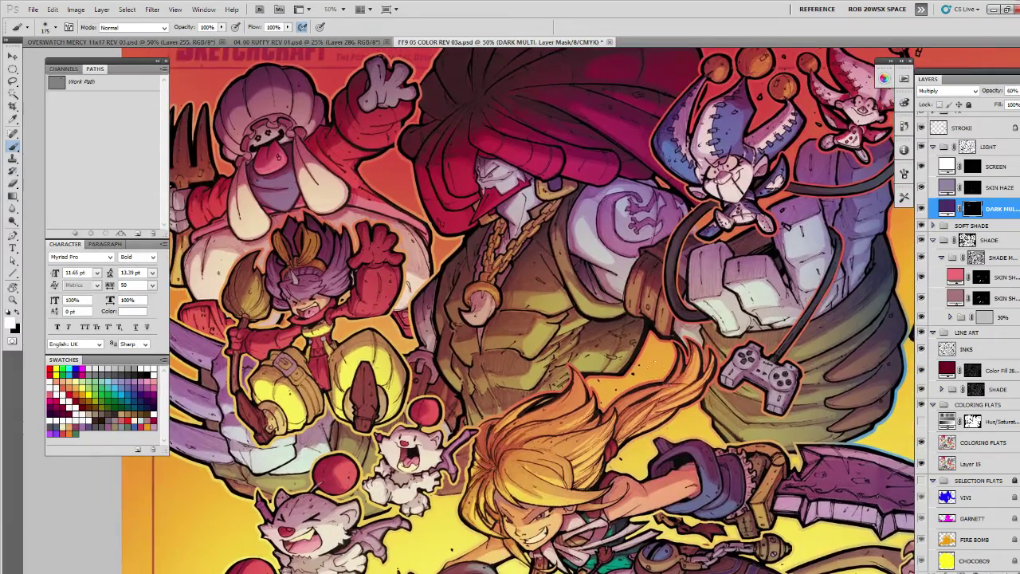
key("l")
mouse_move(558, 382)
left_mouse_down()
mouse_move(588, 384)
mouse_move(557, 410)
left_mouse_up()
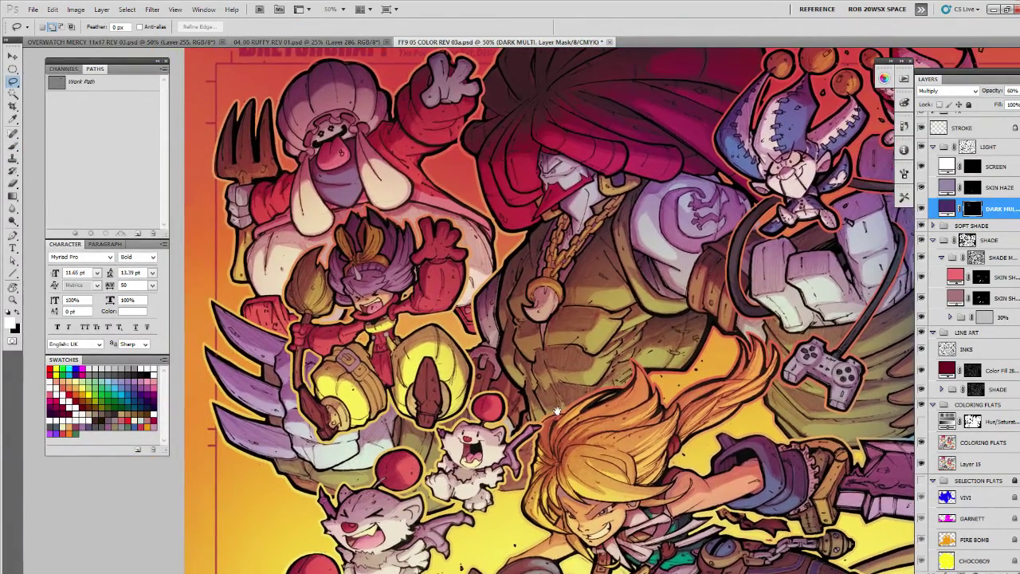
left_click_drag(612, 518, 616, 212)
left_click_drag(630, 558, 629, 393)
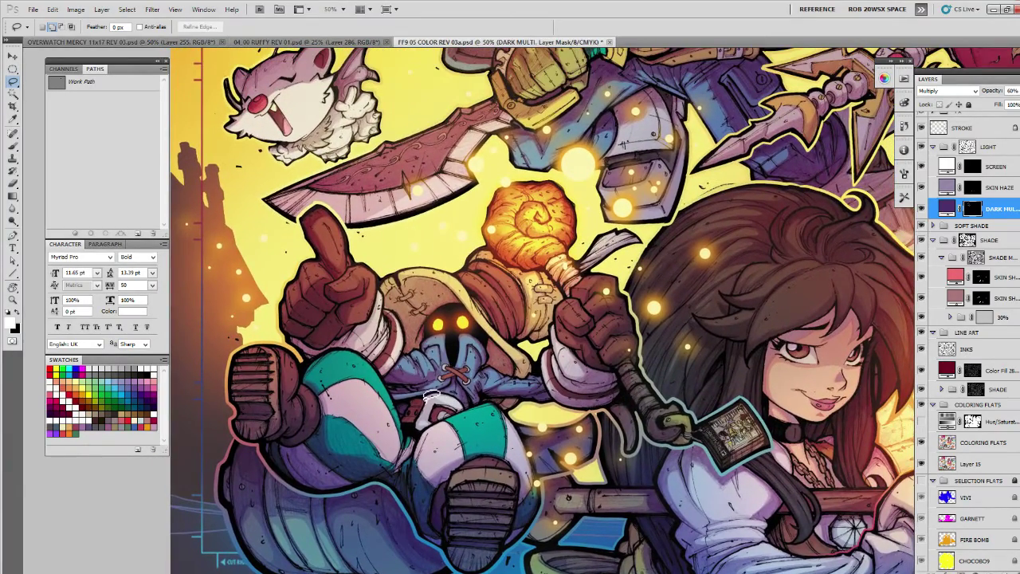
mouse_move(430, 398)
left_mouse_down()
mouse_move(407, 426)
mouse_move(396, 399)
mouse_move(432, 395)
left_mouse_up()
key("b")
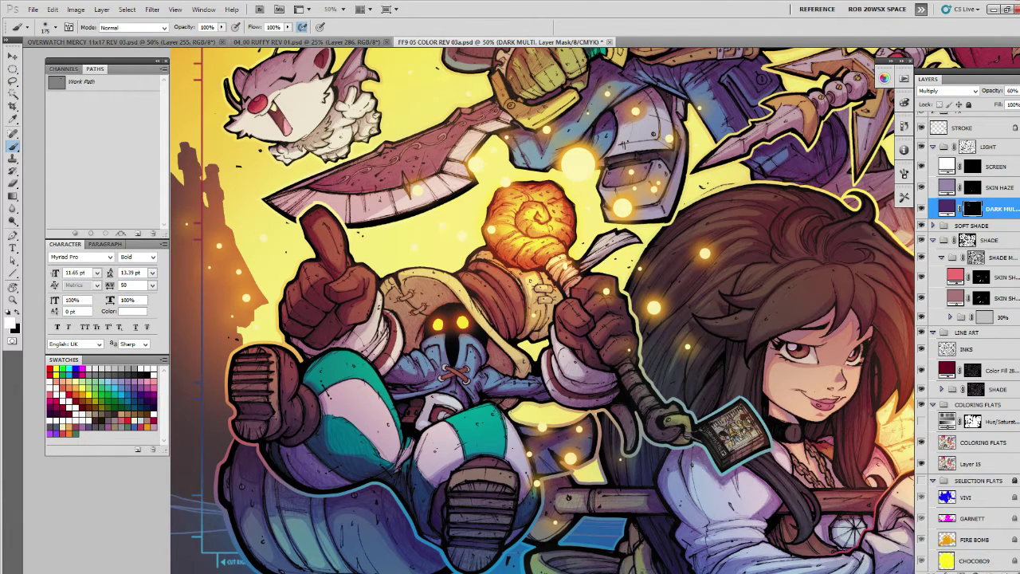
Lasso the parts of Vivi's tan hat brim beside and above his face and brush dark shading over them.
key("l")
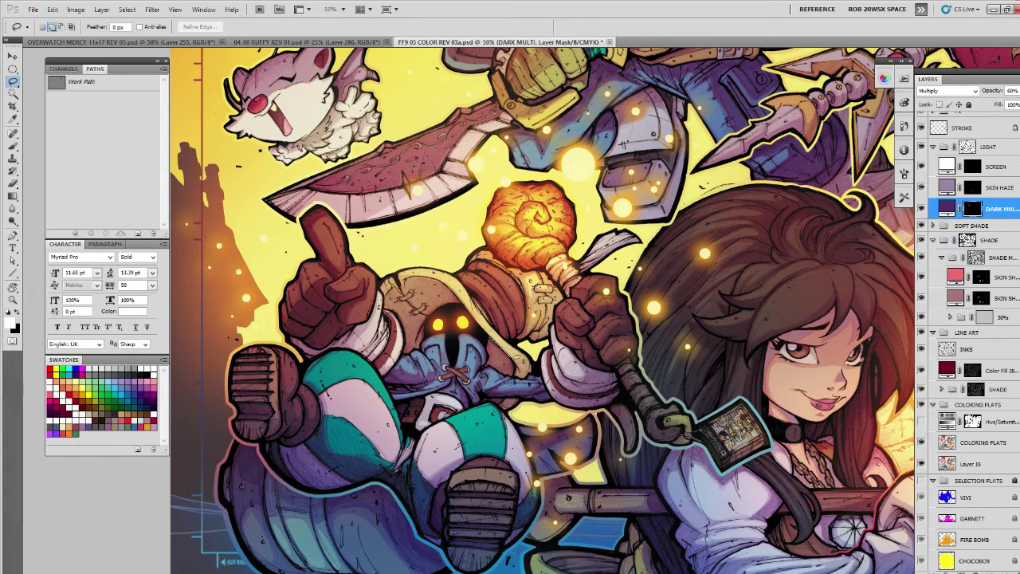
mouse_move(500, 371)
left_mouse_down()
mouse_move(488, 364)
mouse_move(491, 327)
mouse_move(500, 391)
mouse_move(518, 395)
mouse_move(502, 408)
mouse_move(478, 394)
mouse_move(485, 376)
mouse_move(516, 368)
mouse_move(508, 348)
left_mouse_up()
key("b")
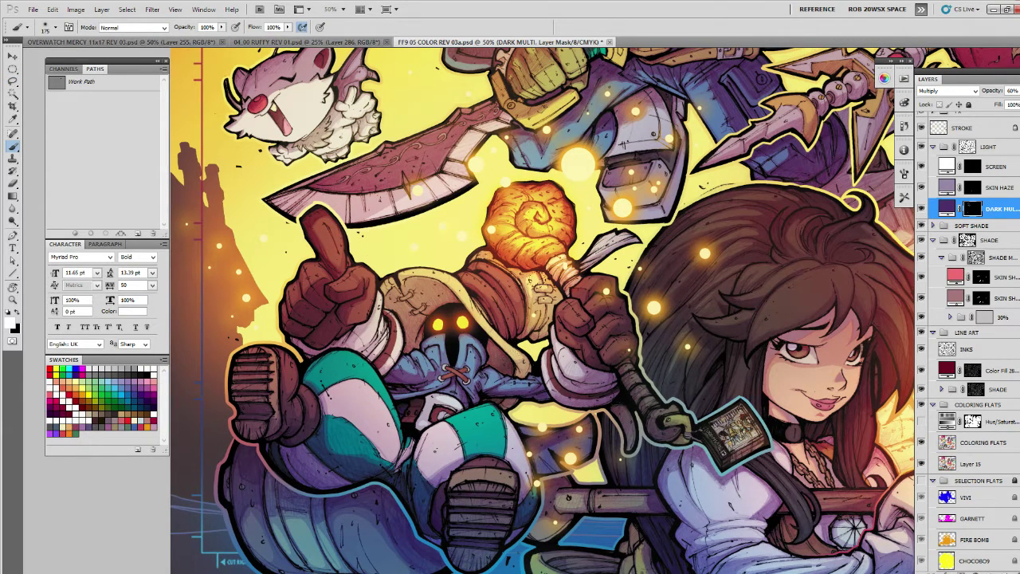
key("l")
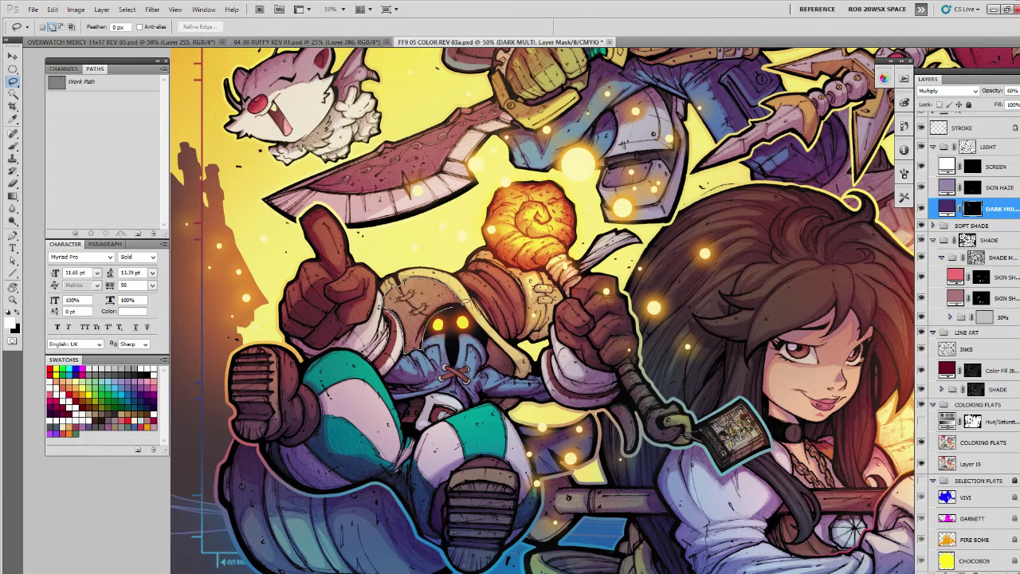
key("b")
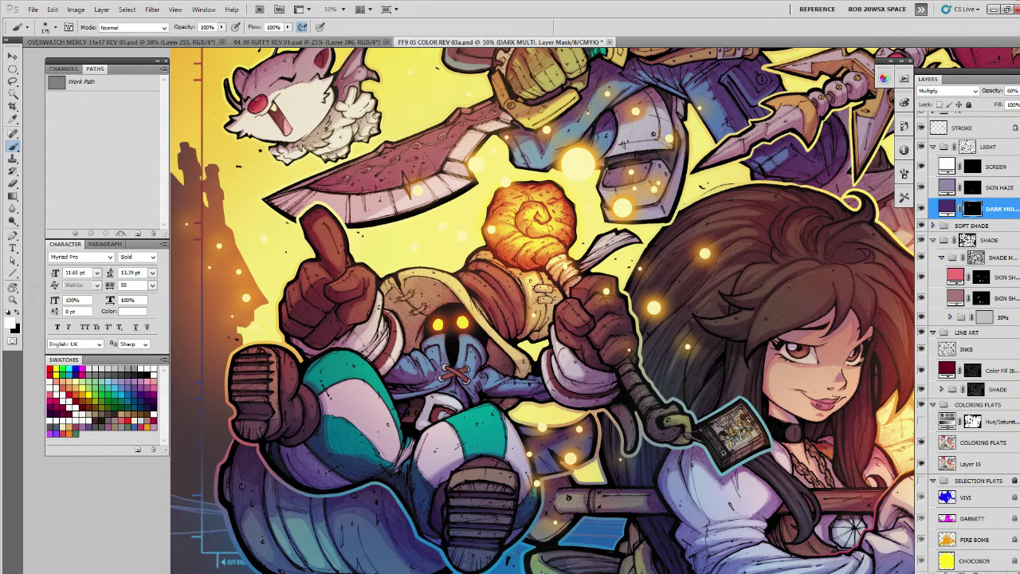
mouse_move(451, 299)
left_mouse_down()
mouse_move(408, 351)
mouse_move(455, 291)
left_mouse_up()
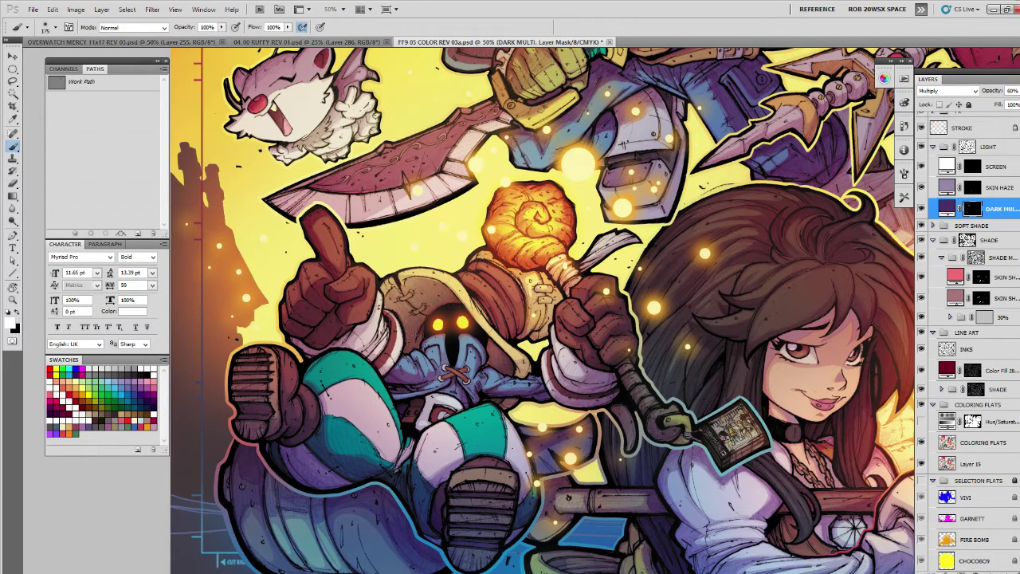
Lasso the raised finger and the fist of Vivi's brown glove in turn and brush dark shading into each.
left_click_drag(647, 397, 643, 388)
key("l")
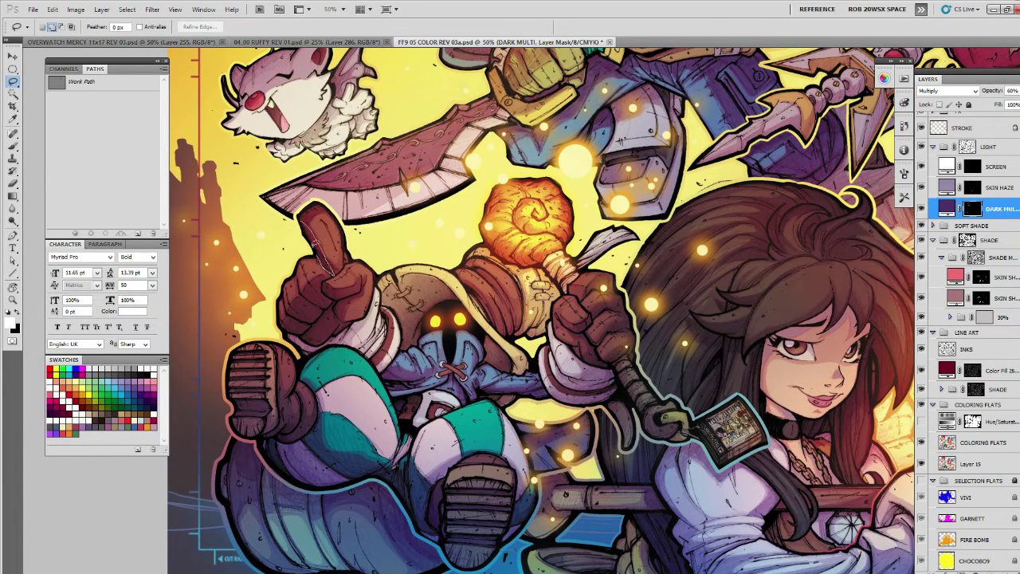
key("b")
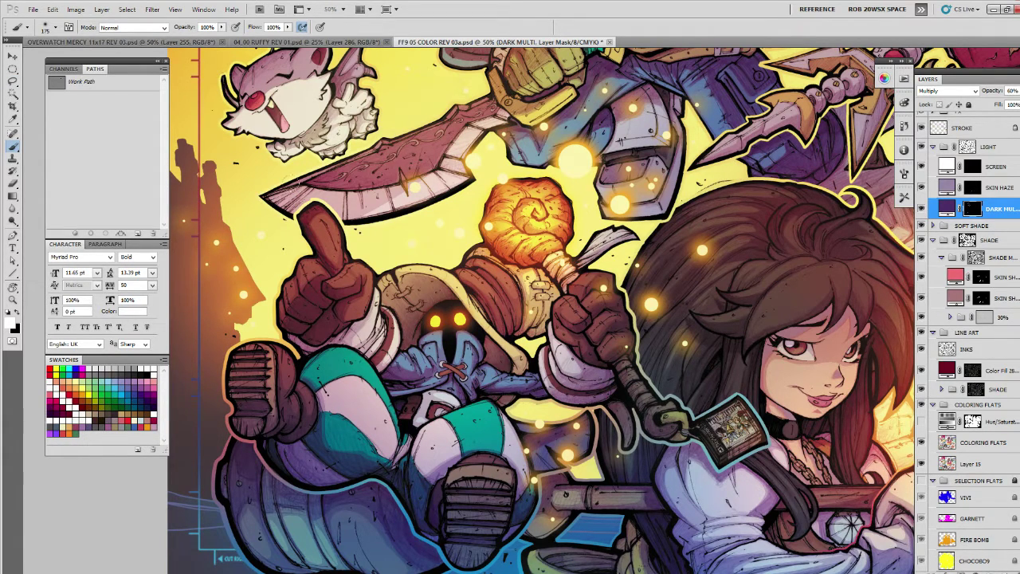
key("l")
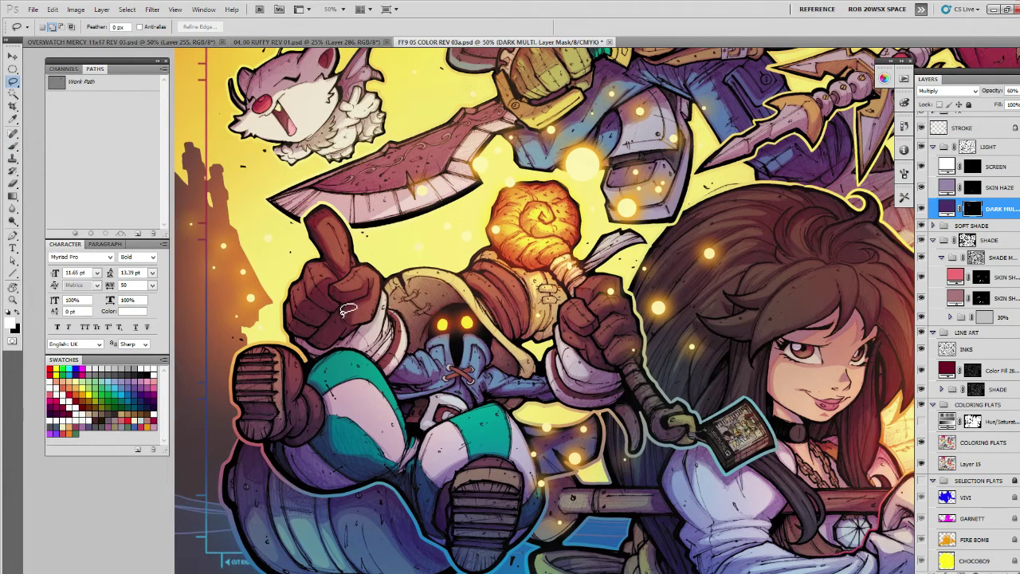
mouse_move(344, 313)
left_mouse_down()
mouse_move(309, 340)
mouse_move(344, 298)
left_mouse_up()
key("b")
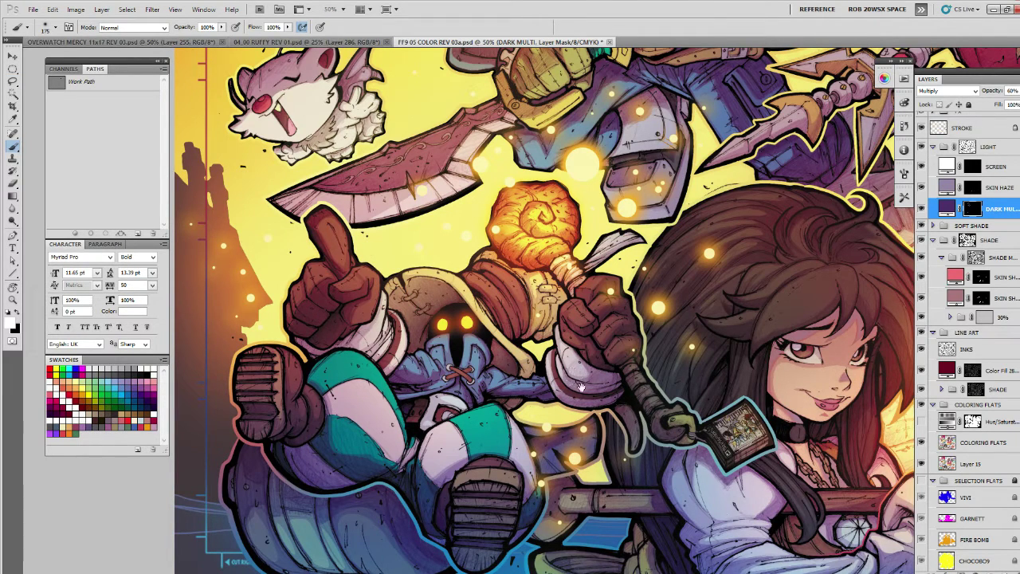
Lasso the brown bands around Vivi's hat and brush dark shading along their folds.
mouse_move(581, 387)
left_mouse_down()
mouse_move(578, 369)
mouse_move(577, 394)
mouse_move(576, 385)
left_mouse_up()
key("l")
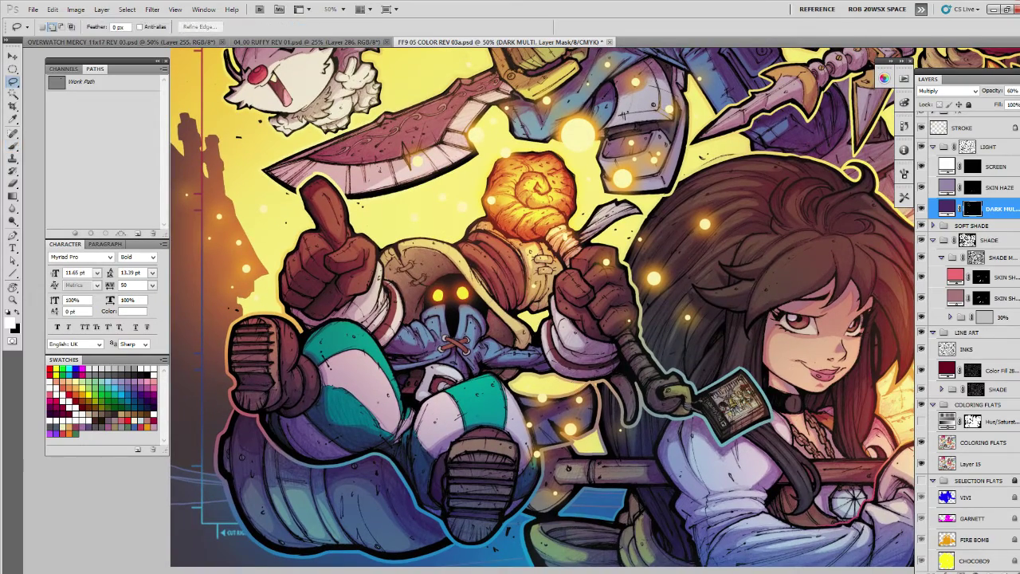
scroll(562, 395, "down", 5)
mouse_move(636, 354)
left_mouse_down()
mouse_move(649, 378)
mouse_move(635, 420)
left_mouse_up()
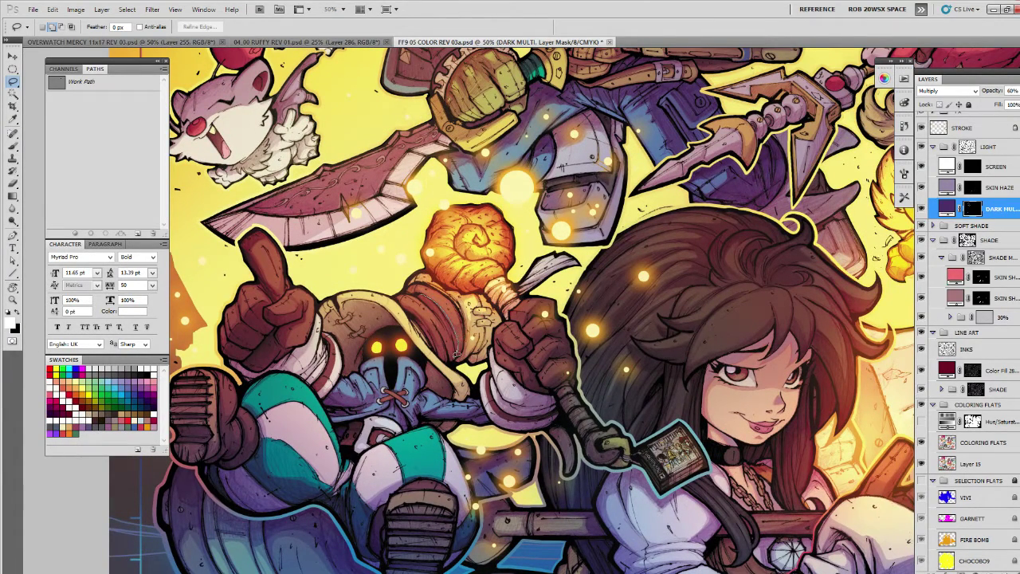
mouse_move(456, 355)
left_mouse_down()
mouse_move(457, 308)
mouse_move(439, 300)
mouse_move(443, 345)
mouse_move(437, 302)
mouse_move(457, 338)
left_mouse_up()
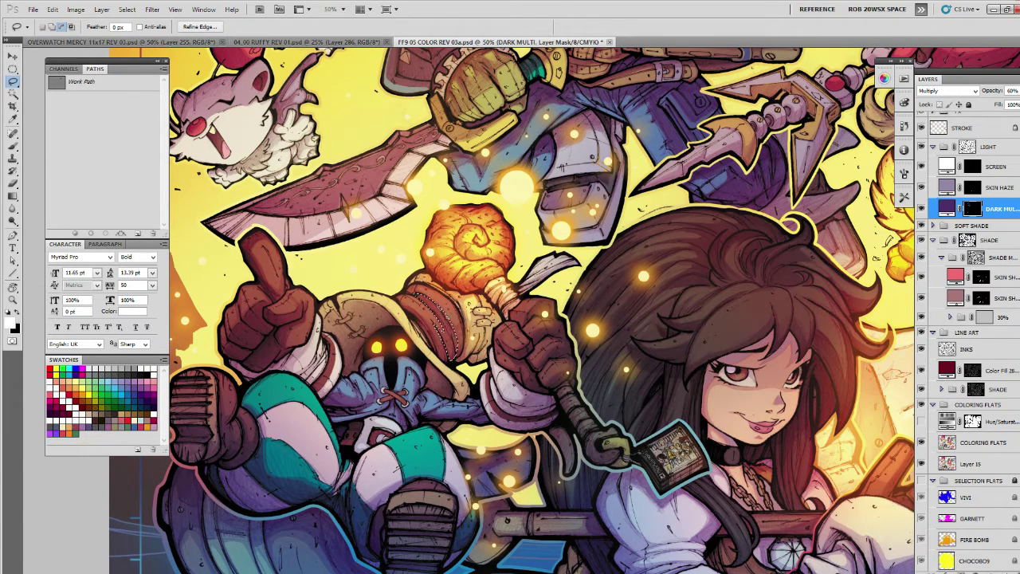
key("b")
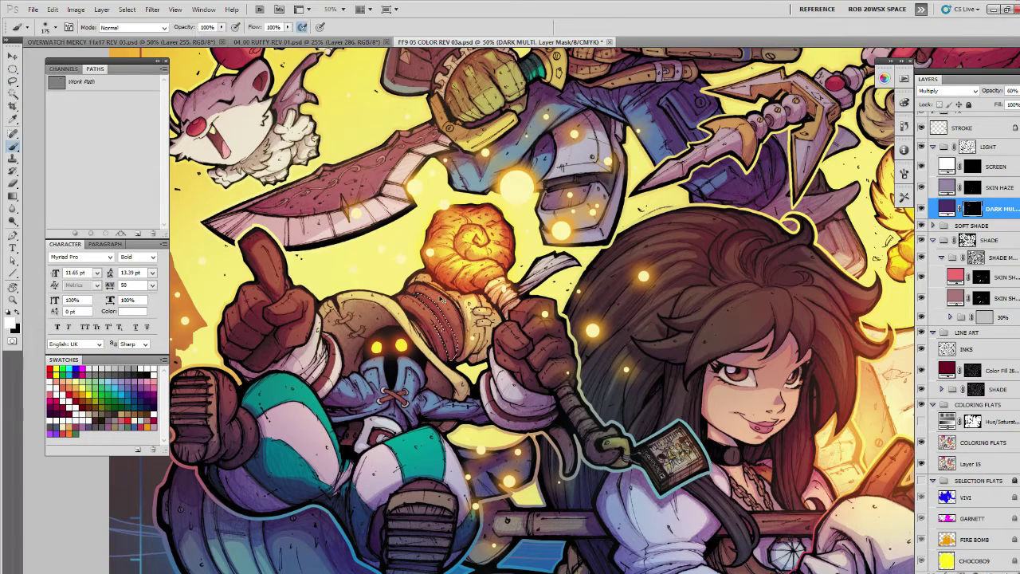
left_click_drag(424, 297, 446, 331)
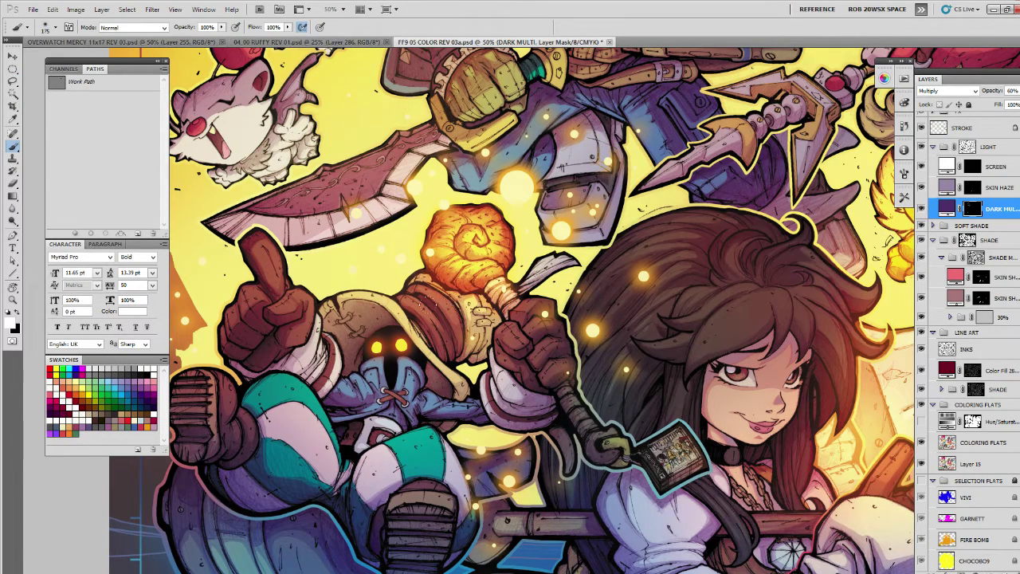
key("l")
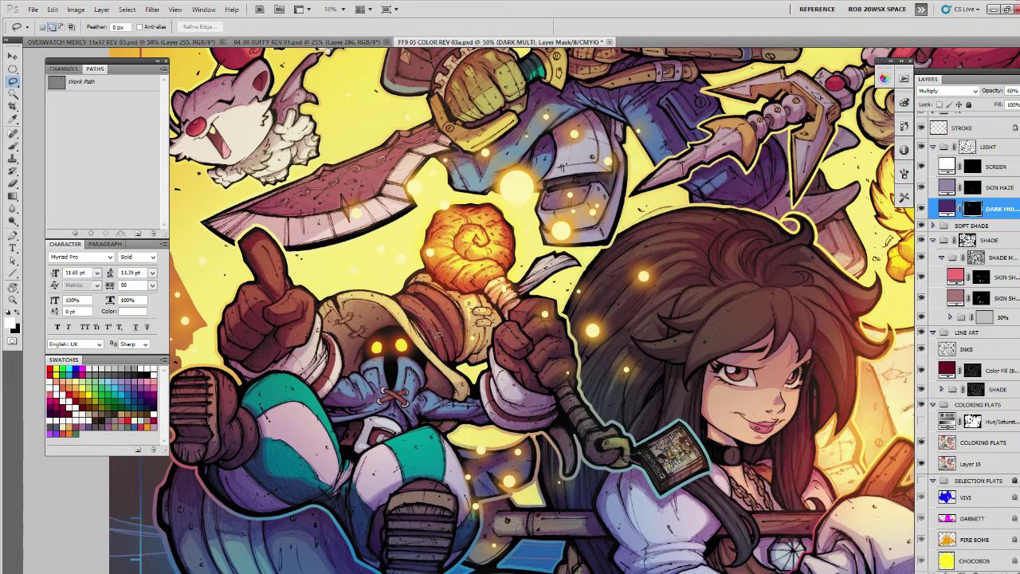
key("b")
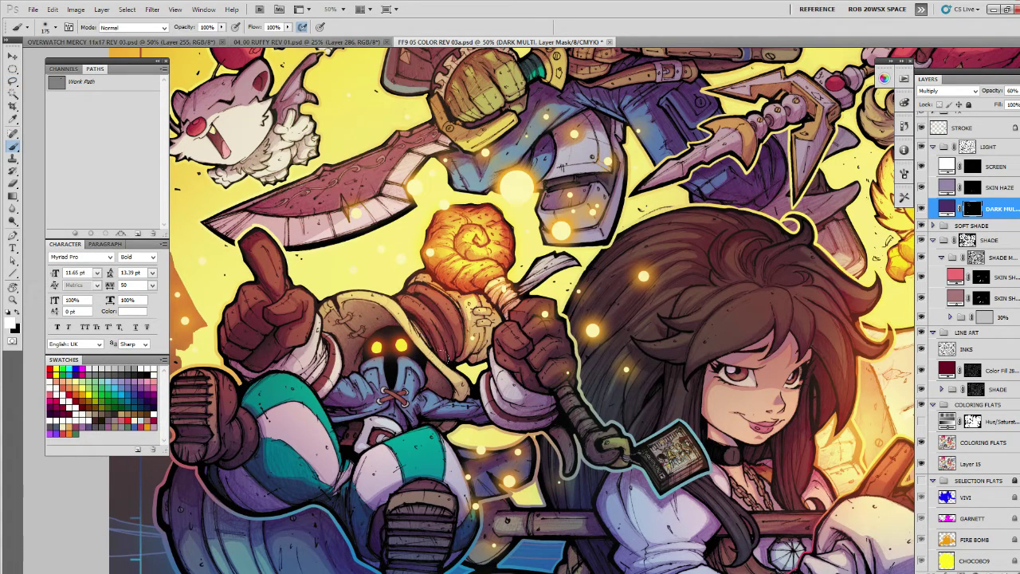
Lasso the area along the lower edge of the staff's glowing orange head and brush dark shading into it.
left_click_drag(596, 348, 579, 360)
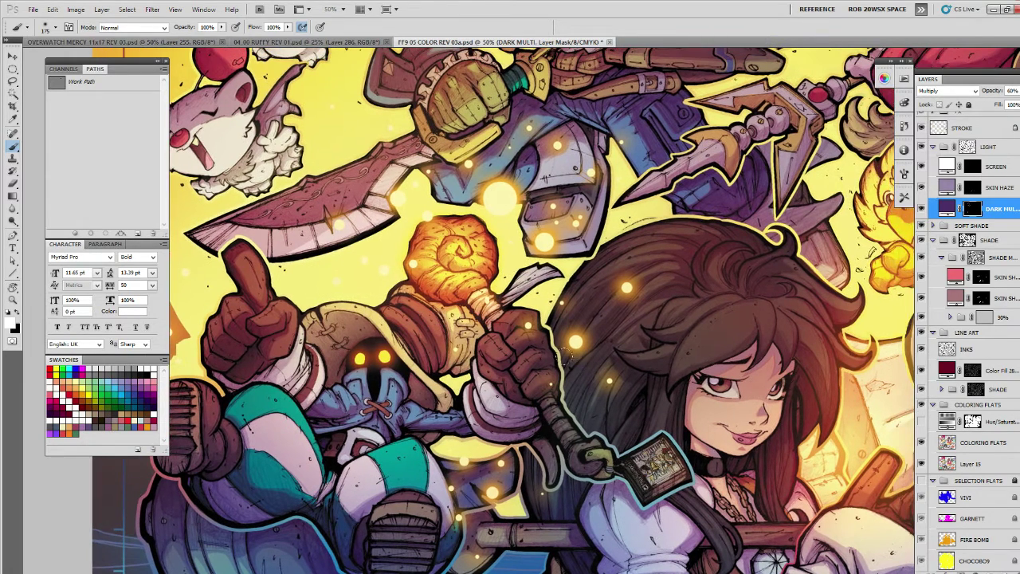
key("l")
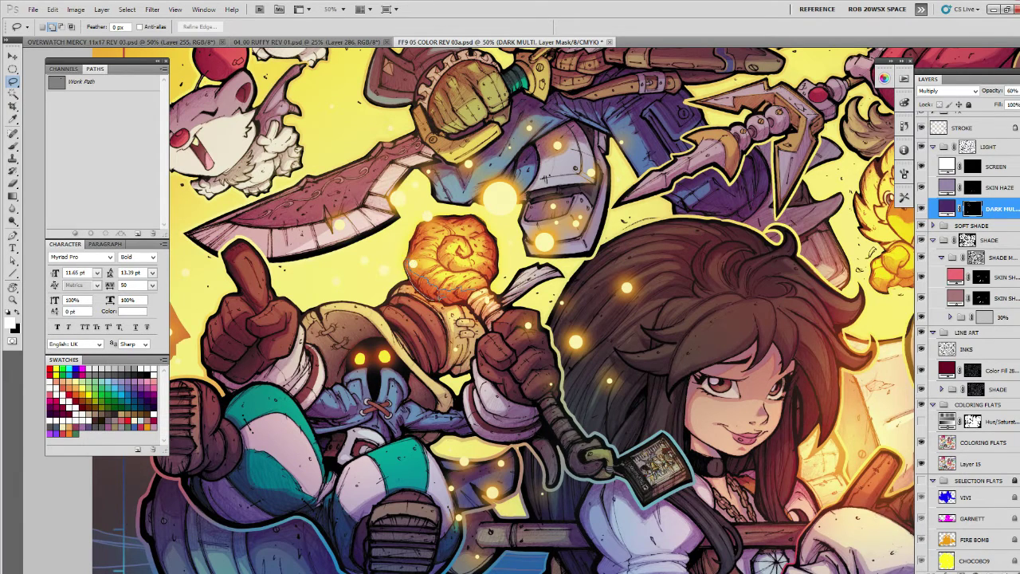
mouse_move(470, 301)
left_mouse_down()
mouse_move(409, 263)
mouse_move(492, 285)
mouse_move(490, 299)
mouse_move(470, 299)
mouse_move(489, 328)
mouse_move(476, 310)
left_mouse_up()
key("b")
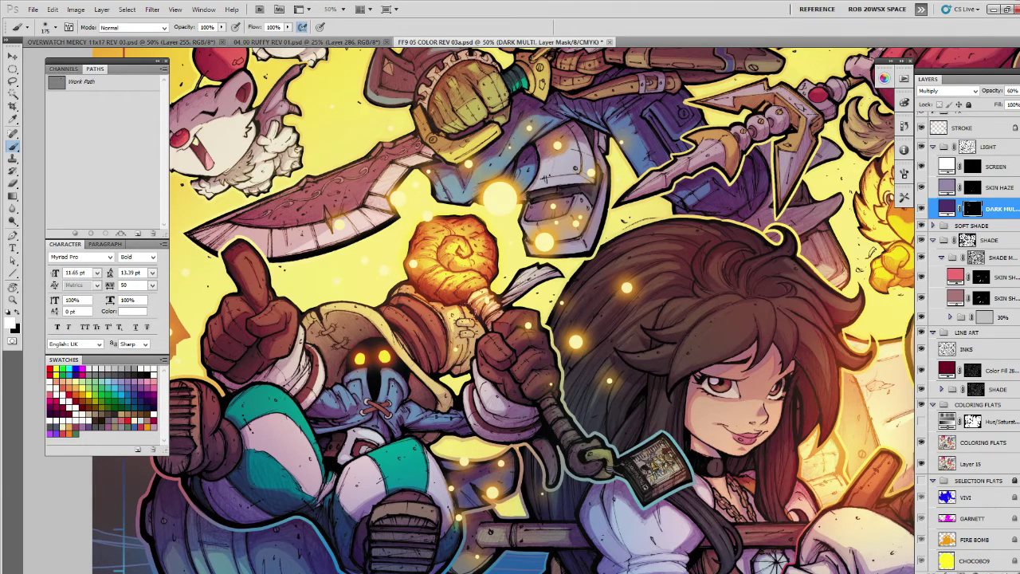
Lasso the lower part of Vivi's brown glove gripping the staff, together with its cuff, and brush dark shading into it.
left_click_drag(517, 337, 488, 281)
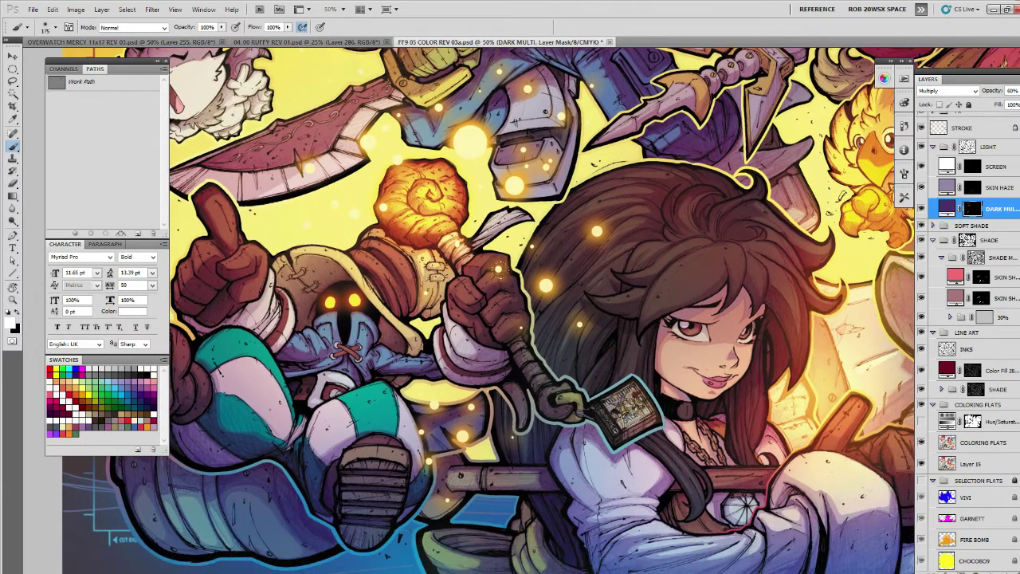
key("l")
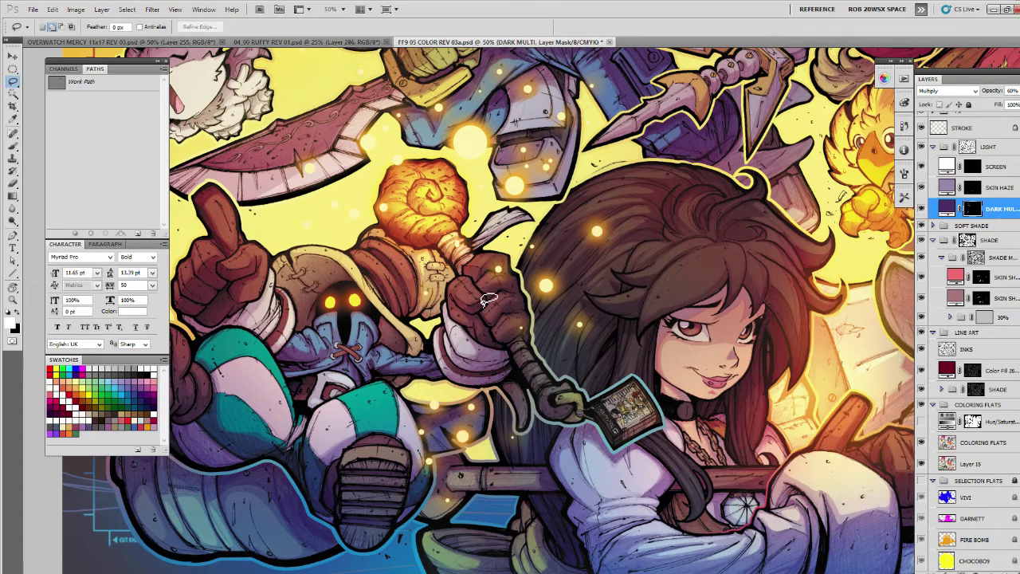
mouse_move(488, 298)
left_mouse_down()
mouse_move(470, 299)
mouse_move(475, 313)
mouse_move(488, 295)
mouse_move(487, 335)
left_mouse_up()
mouse_move(473, 372)
left_mouse_down()
mouse_move(483, 384)
mouse_move(518, 368)
mouse_move(509, 344)
mouse_move(531, 323)
mouse_move(522, 283)
mouse_move(483, 306)
left_mouse_up()
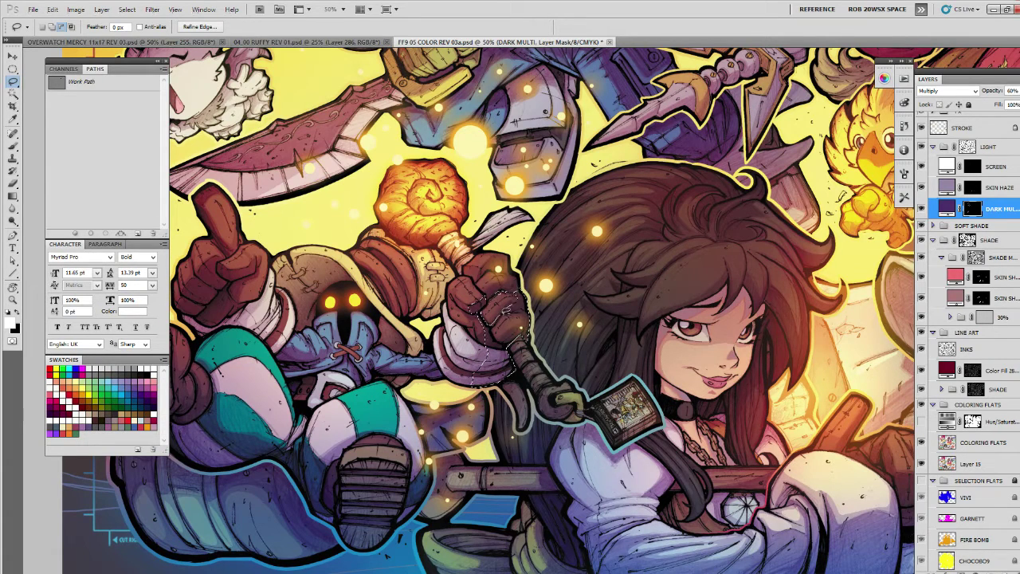
key("b")
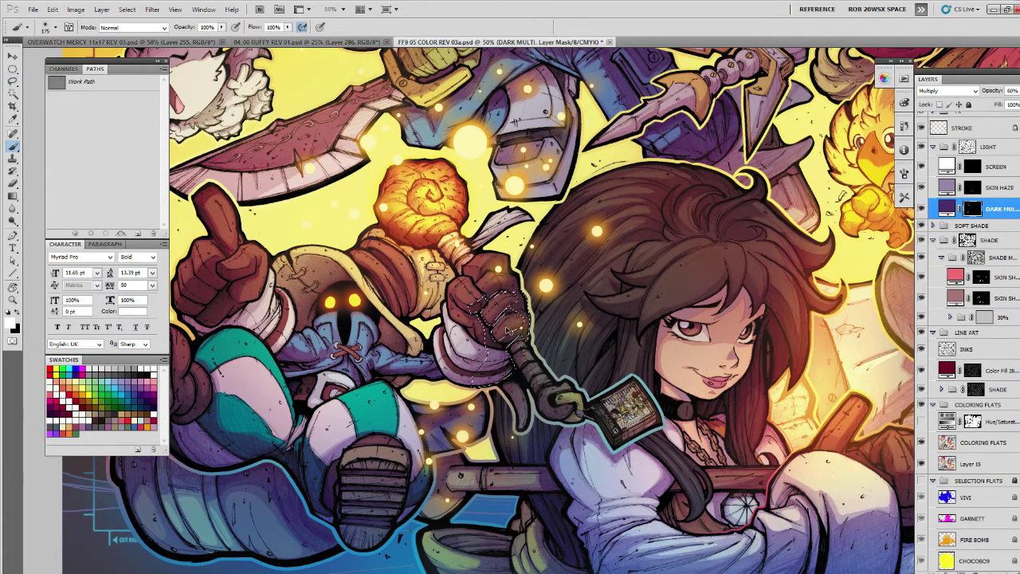
left_click_drag(503, 361, 502, 376)
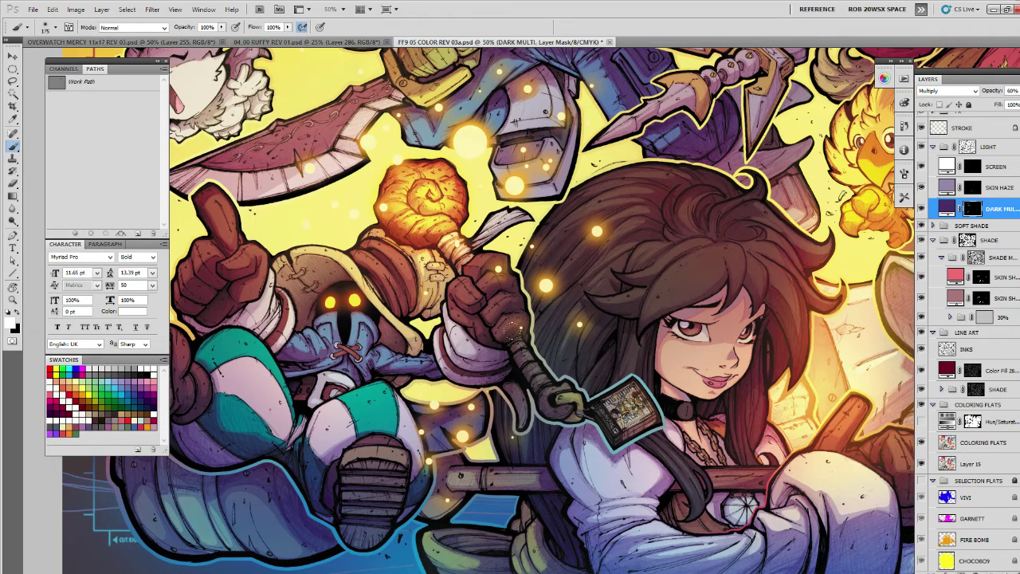
left_click_drag(472, 290, 467, 301)
Lasso the wrapped staff handle below Vivi's glove and brush dark shading along it.
scroll(515, 319, "down", 1)
key("l")
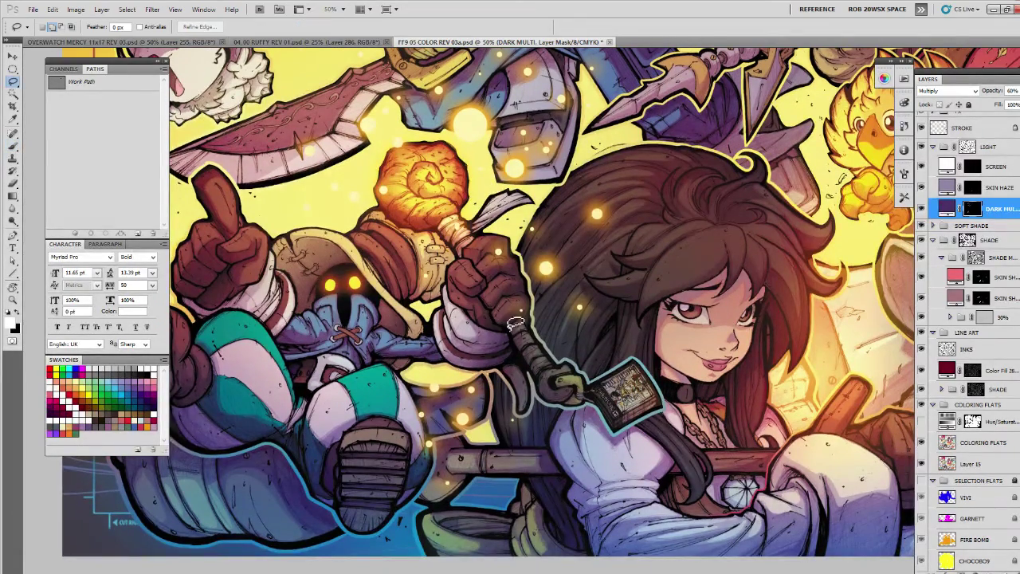
left_click_drag(515, 322, 490, 315)
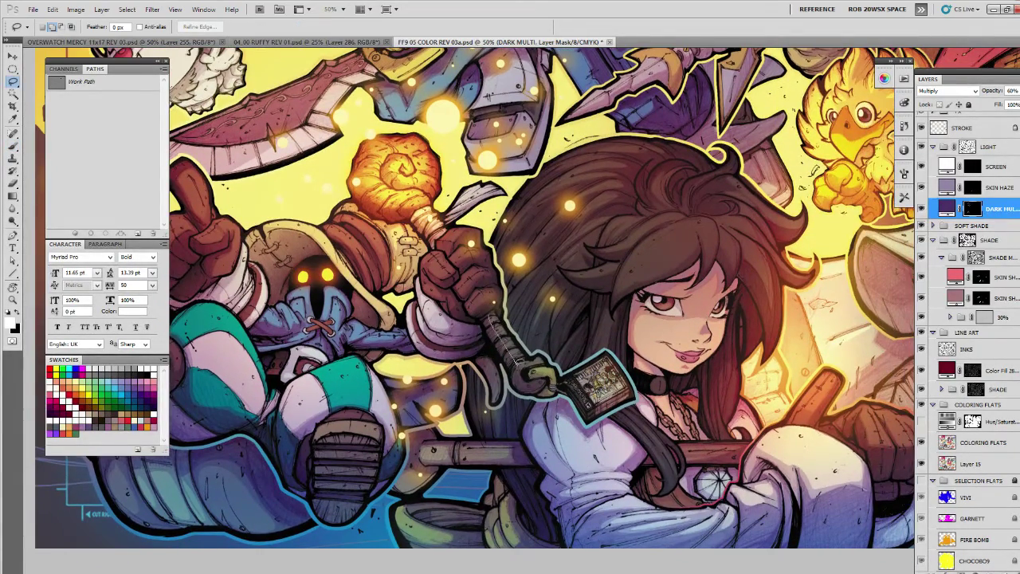
mouse_move(518, 362)
left_mouse_down()
mouse_move(536, 389)
mouse_move(507, 367)
mouse_move(485, 313)
mouse_move(496, 327)
left_mouse_up()
key("b")
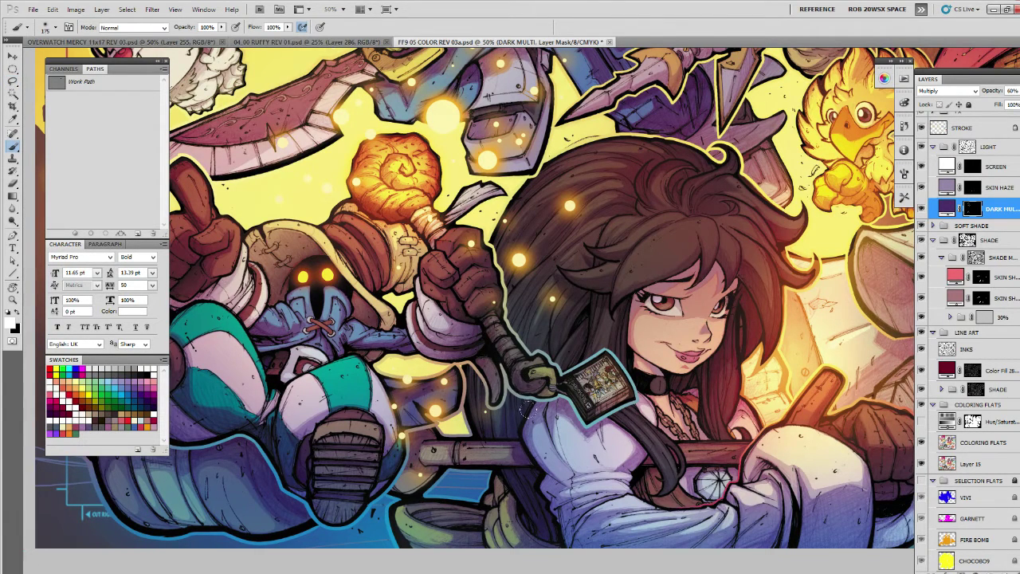
left_click_drag(531, 314, 563, 300)
mouse_move(514, 256)
left_mouse_down()
mouse_move(534, 303)
mouse_move(530, 267)
left_mouse_up()
Examine the shading balance across the whole illustration, and inspect the area around Vivi and Garnet up close.
key("l")
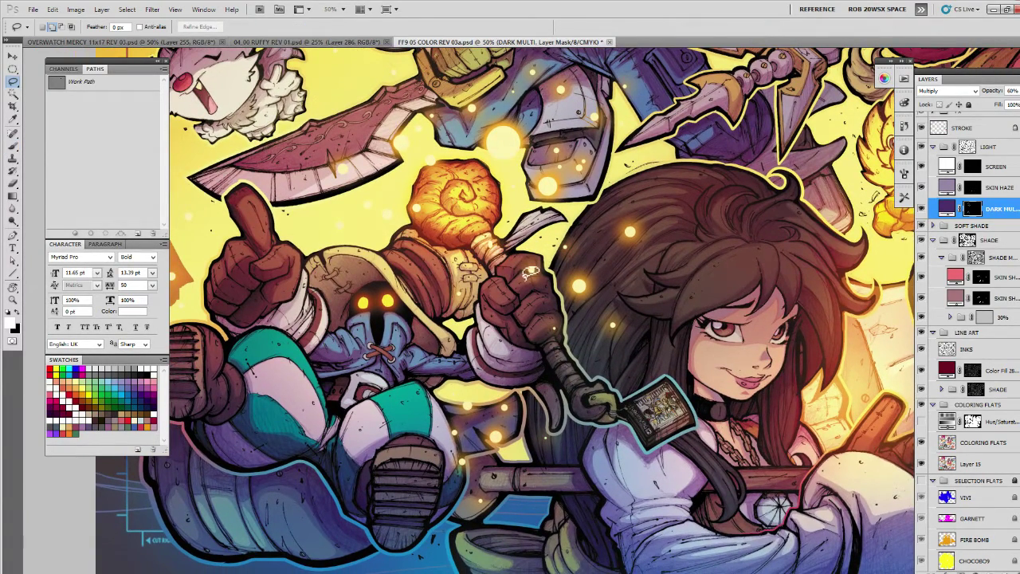
key("z")
left_click(524, 274, "alt")
left_click(522, 275, "alt")
left_click(523, 277, "alt")
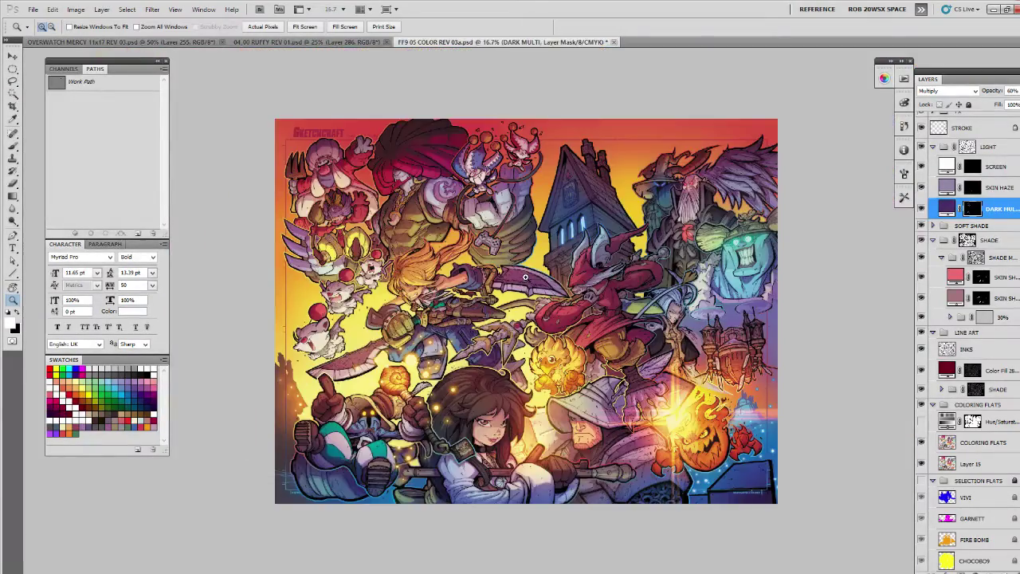
left_click(524, 282)
left_click_drag(496, 313, 572, 242)
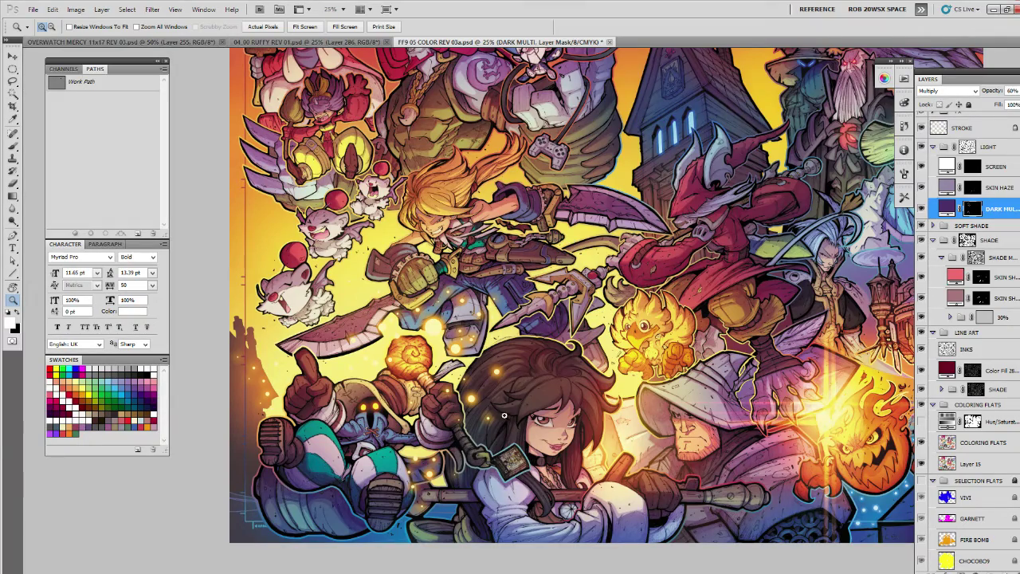
left_click(496, 395)
left_click_drag(443, 430, 639, 325)
left_click_drag(561, 410, 573, 403)
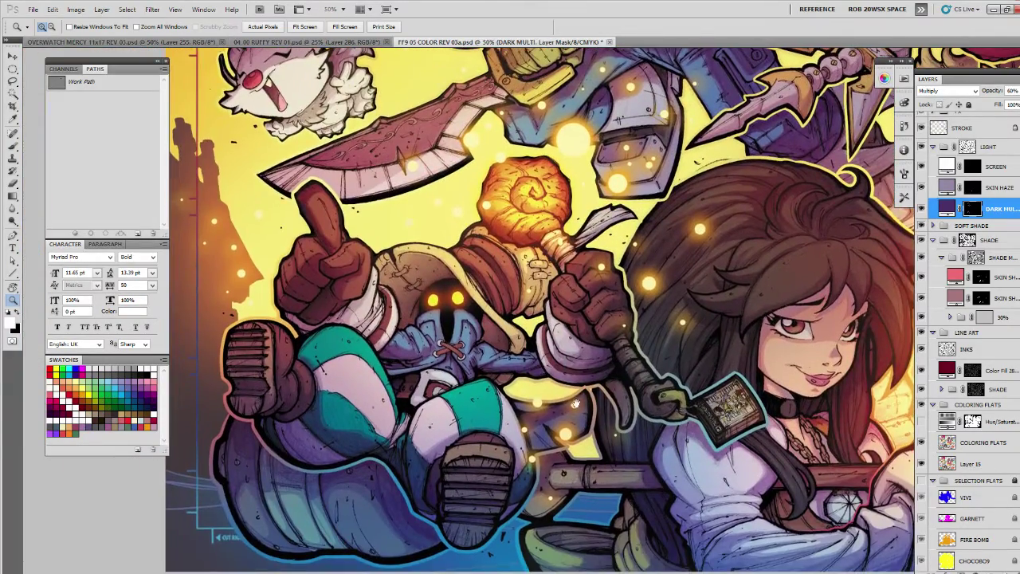
Lasso the blue coat tail behind Vivi's knee and the white cuff of his staff arm in turn and brush dark shading into each.
key("l")
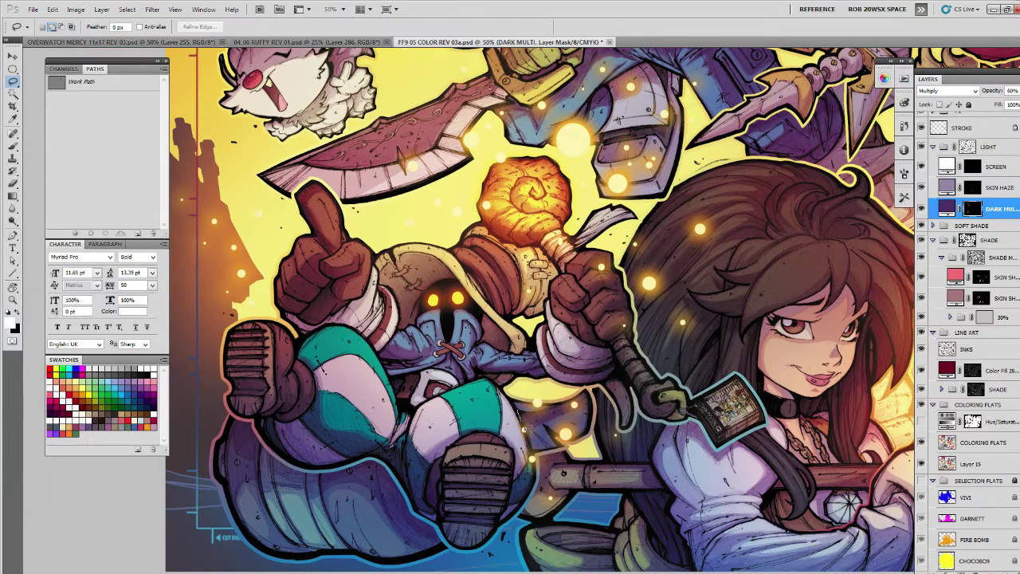
mouse_move(551, 435)
left_mouse_down()
mouse_move(589, 431)
mouse_move(586, 395)
mouse_move(516, 408)
mouse_move(562, 422)
mouse_move(557, 435)
left_mouse_up()
key("b")
key("ctrl+d")
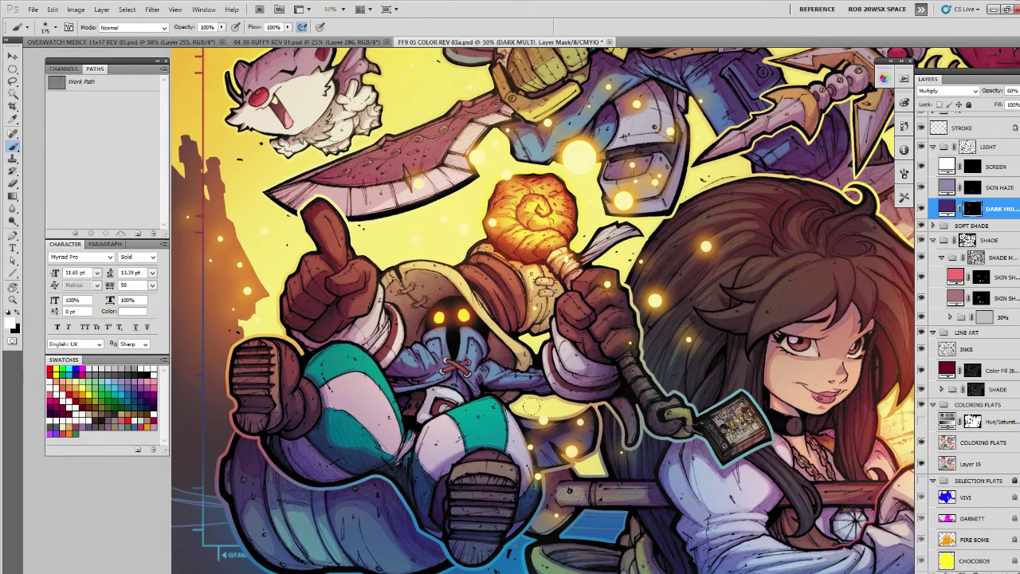
key("l")
left_click_drag(579, 321, 556, 391)
mouse_move(640, 450)
left_mouse_down()
mouse_move(544, 345)
mouse_move(494, 369)
mouse_move(507, 408)
mouse_move(510, 361)
left_mouse_up()
key("b")
key("ctrl+d")
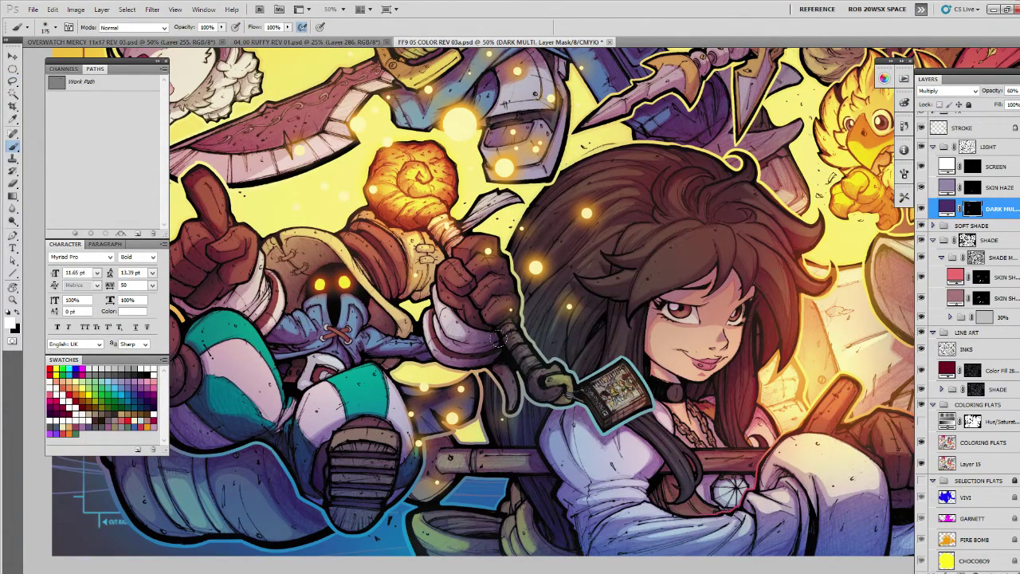
Lasso the hollow opening of the green bowl-shaped form below the wooden rod and brush dark shading inside it.
left_click_drag(604, 452, 606, 415)
left_click_drag(630, 437, 625, 394)
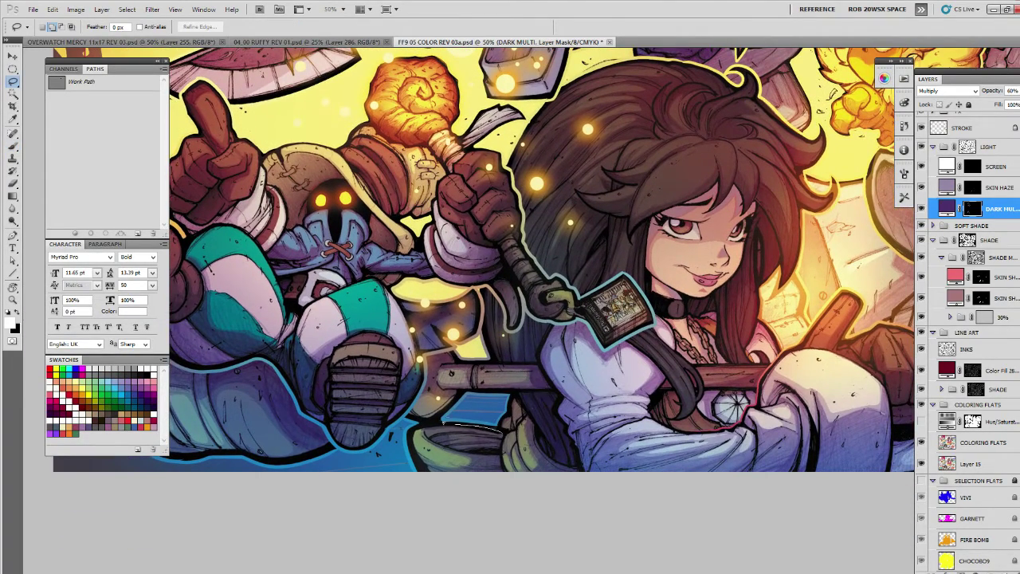
mouse_move(424, 431)
left_mouse_down()
mouse_move(469, 449)
mouse_move(503, 451)
mouse_move(508, 438)
left_mouse_up()
key("b")
key("ctrl+h")
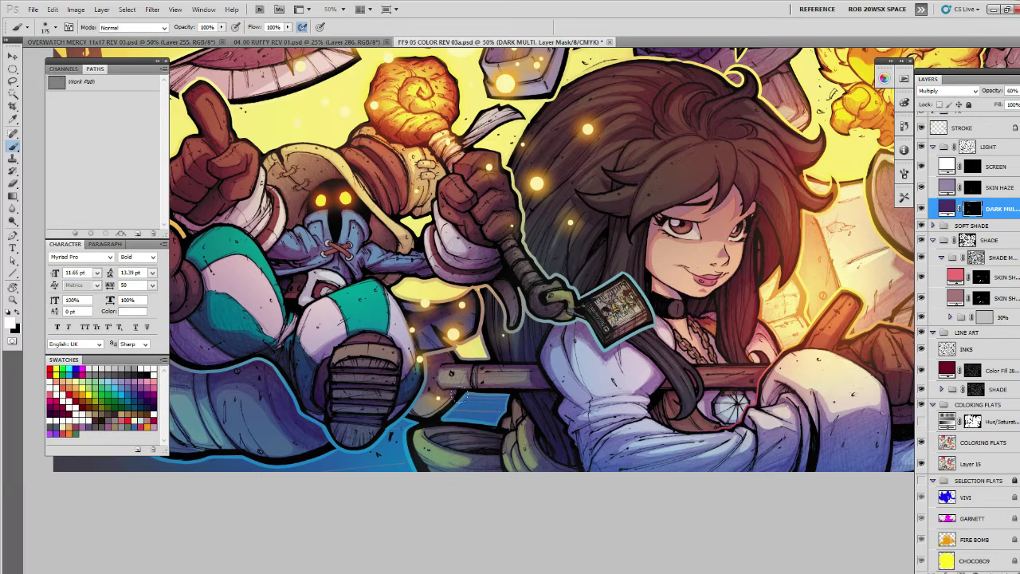
left_click_drag(641, 439, 589, 446)
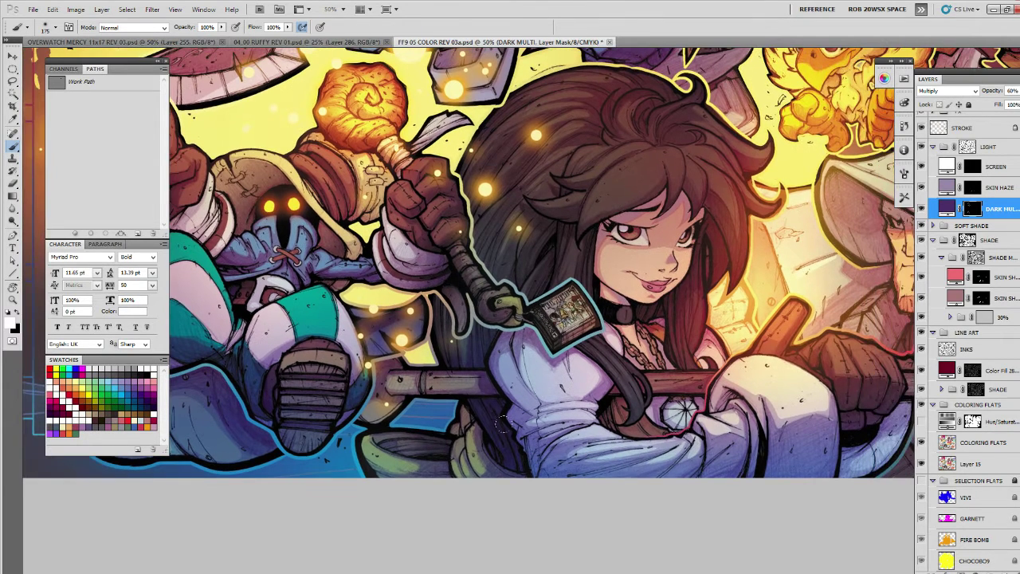
Lasso the section of Garnet's long hair below the rod, beside her white sleeve, and brush dark shading into it.
key("l")
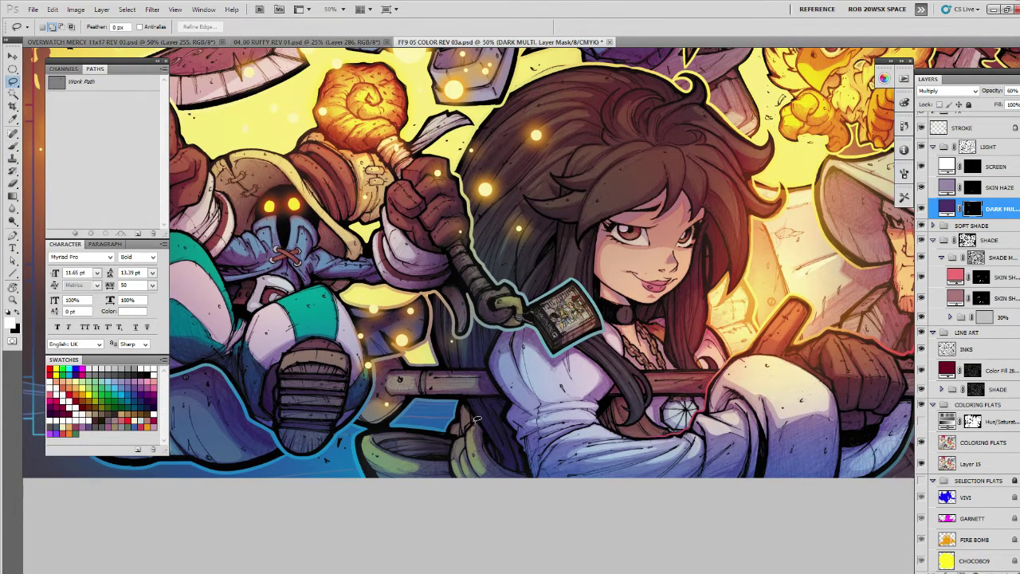
mouse_move(477, 420)
left_mouse_down()
mouse_move(492, 464)
mouse_move(536, 480)
mouse_move(508, 405)
mouse_move(467, 393)
mouse_move(471, 403)
left_mouse_up()
key("b")
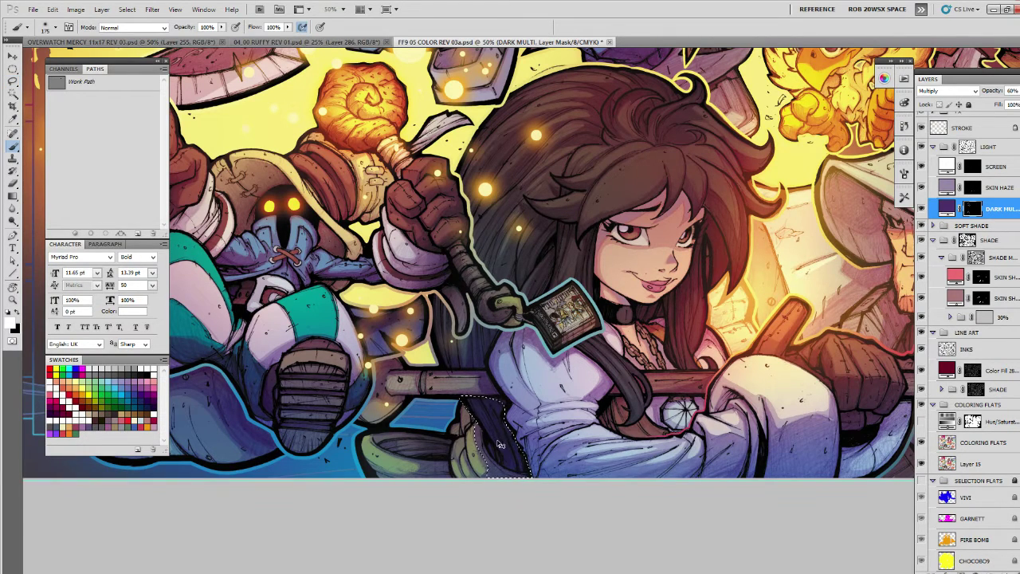
key("ctrl+h")
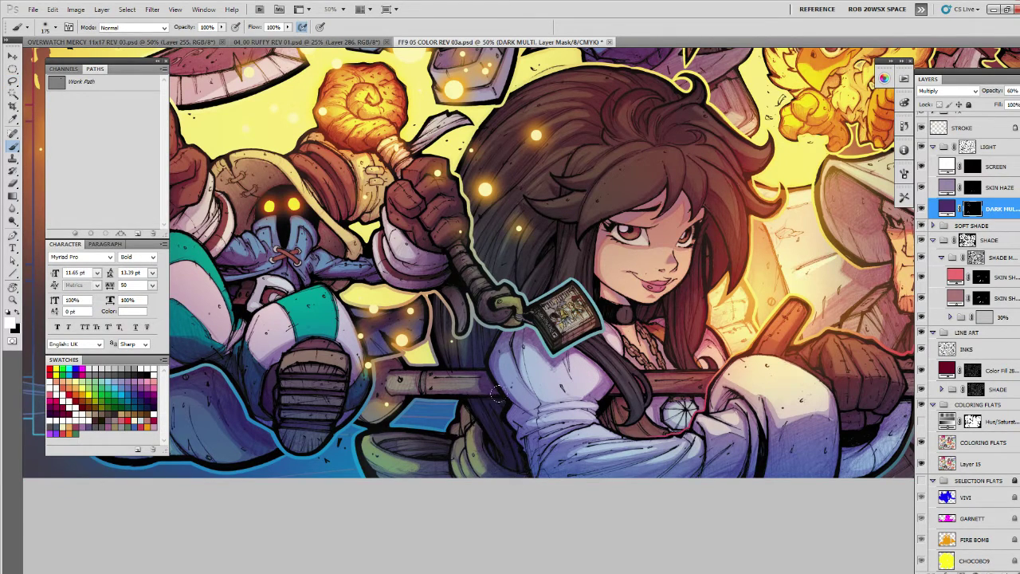
left_click_drag(531, 367, 517, 426)
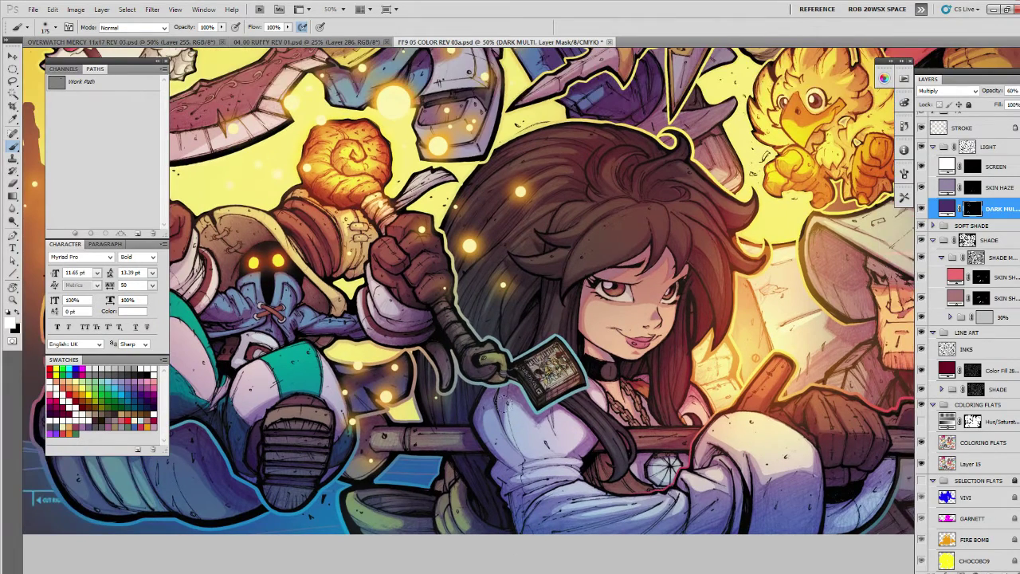
Lasso the undersides and folds of Garnet's white sleeves along the artwork's lower edge and brush dark shading into them.
key("l")
left_click_drag(659, 435, 616, 384)
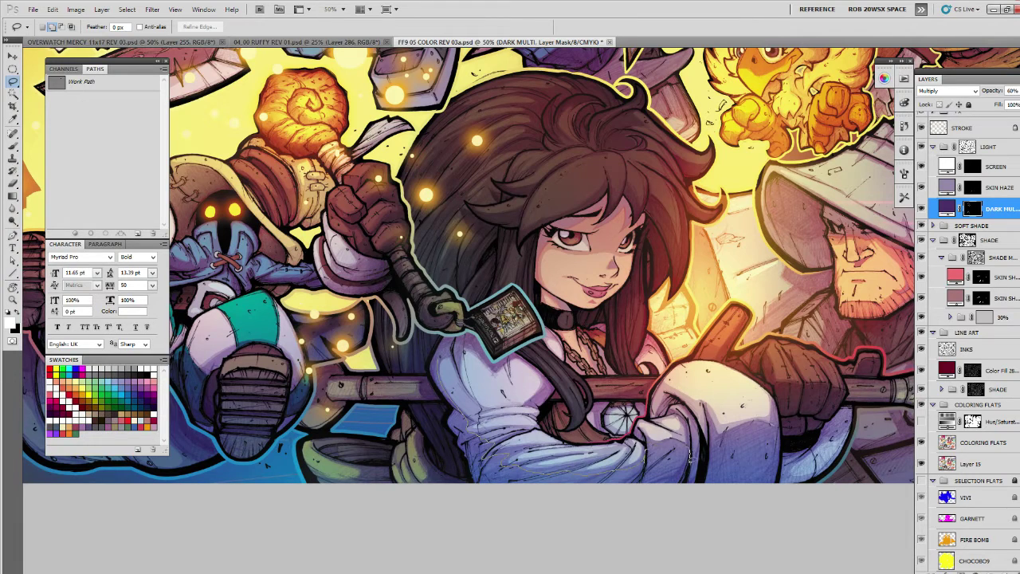
left_click_drag(690, 458, 700, 479)
mouse_move(783, 416)
left_mouse_down()
mouse_move(749, 483)
mouse_move(484, 486)
mouse_move(433, 377)
mouse_move(444, 335)
mouse_move(458, 427)
mouse_move(561, 497)
mouse_move(734, 477)
mouse_move(758, 456)
left_mouse_up()
key("b")
key("ctrl+h")
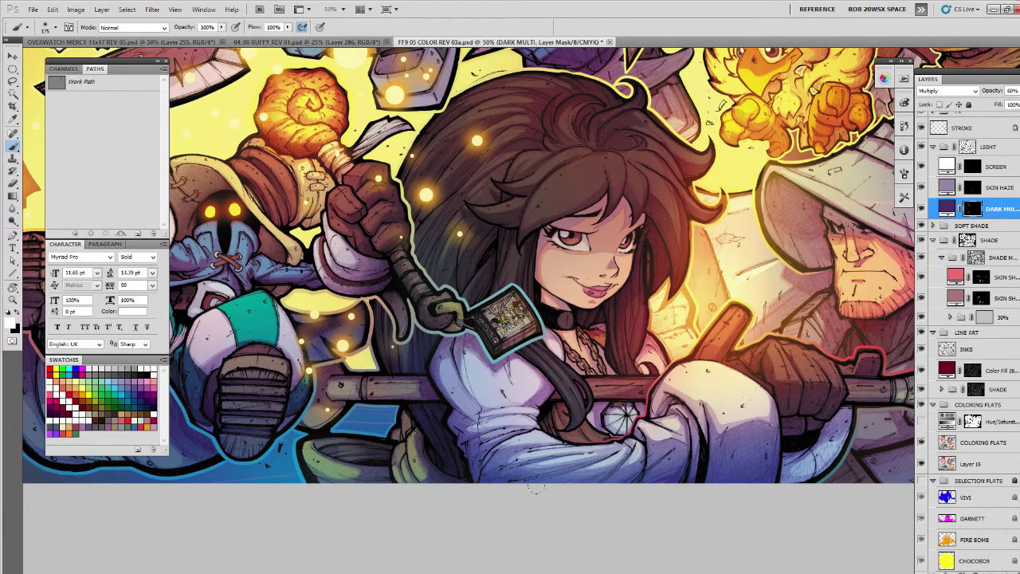
Lasso the curved hair locks beside the parting on Garnet's crown and brush dark shading into them.
scroll(734, 386, "up", 5)
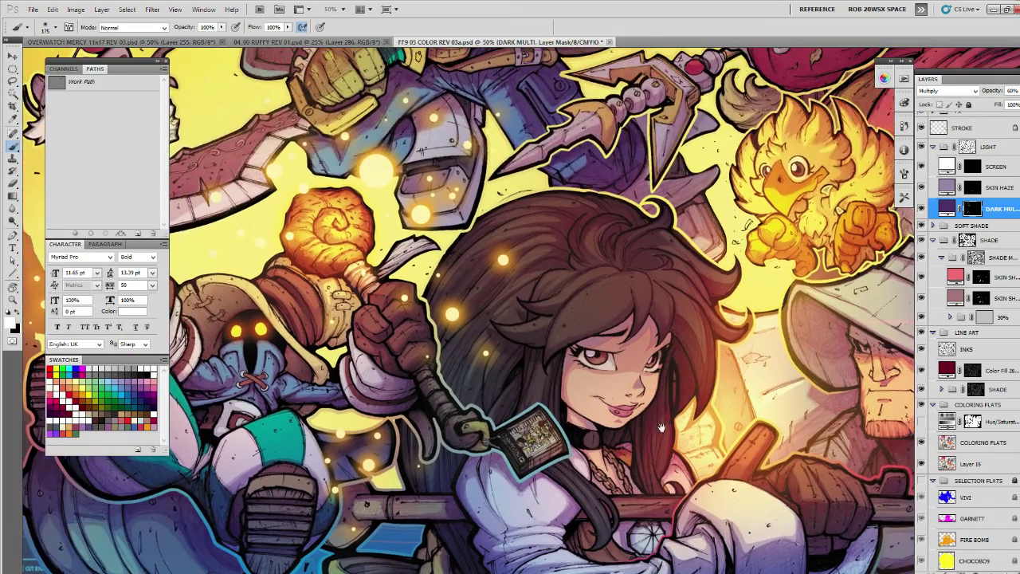
key("l")
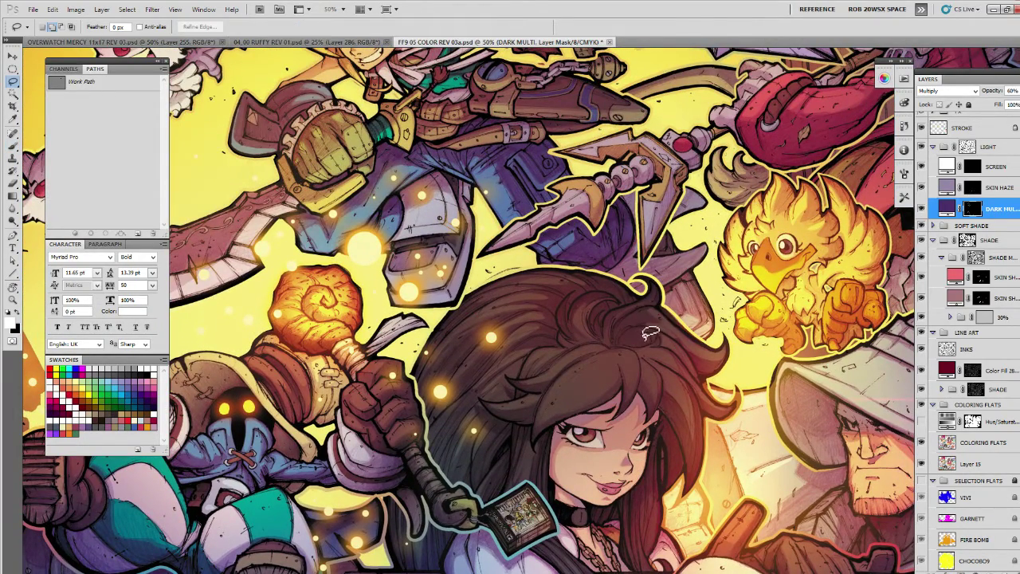
scroll(645, 333, "right", 2)
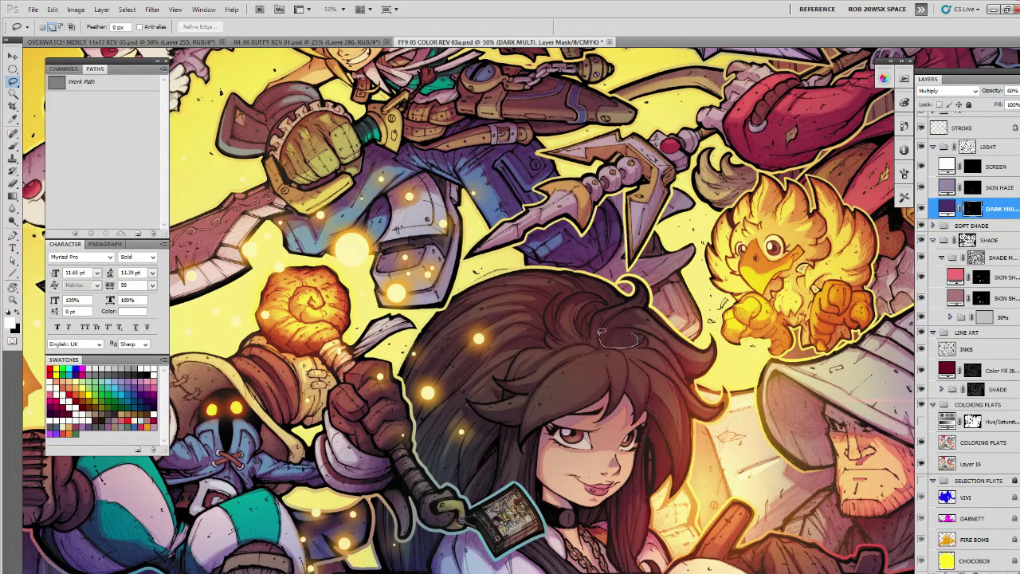
mouse_move(603, 330)
left_mouse_down()
mouse_move(637, 306)
mouse_move(649, 329)
mouse_move(630, 335)
left_mouse_up()
key("b")
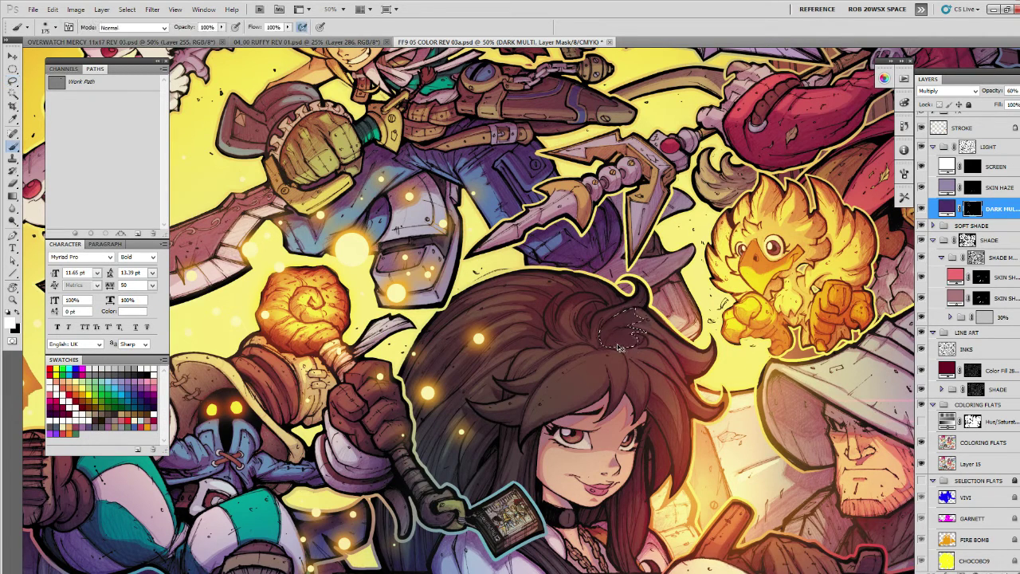
key("ctrl+d")
scroll(591, 363, "up", 1)
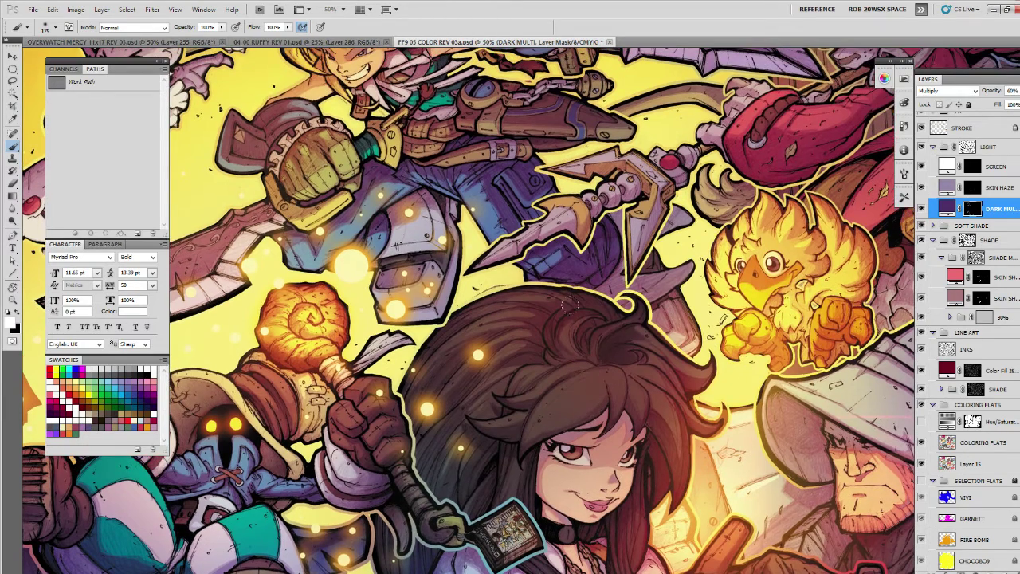
Lasso the strands sweeping over the top of Garnet's hair and brush dark shading between them.
key("l")
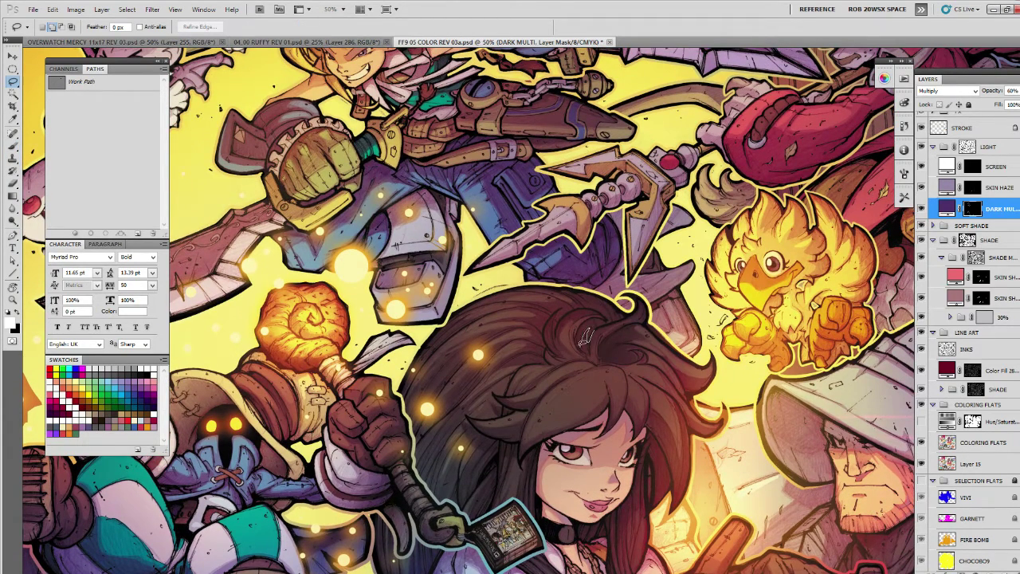
mouse_move(581, 343)
left_mouse_down()
mouse_move(604, 312)
mouse_move(569, 309)
mouse_move(549, 322)
mouse_move(547, 354)
mouse_move(505, 363)
mouse_move(531, 341)
mouse_move(529, 317)
mouse_move(517, 314)
mouse_move(523, 302)
mouse_move(568, 293)
mouse_move(625, 314)
left_mouse_up()
key("b")
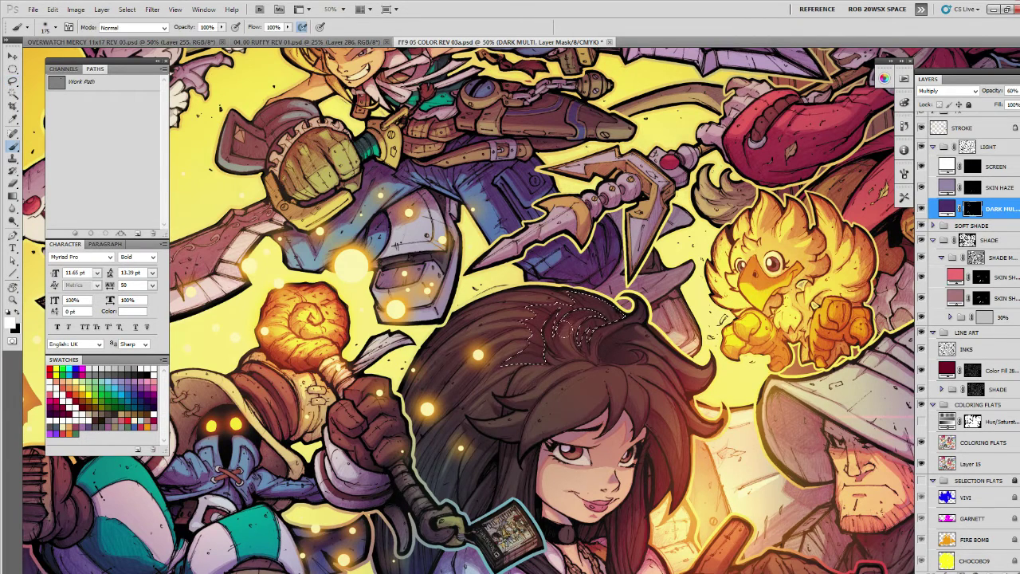
key("ctrl+h")
left_click_drag(700, 442, 700, 359)
Lasso the long hair strands hanging beside Garnet's cheek and neck and brush dark shading into them.
key("l")
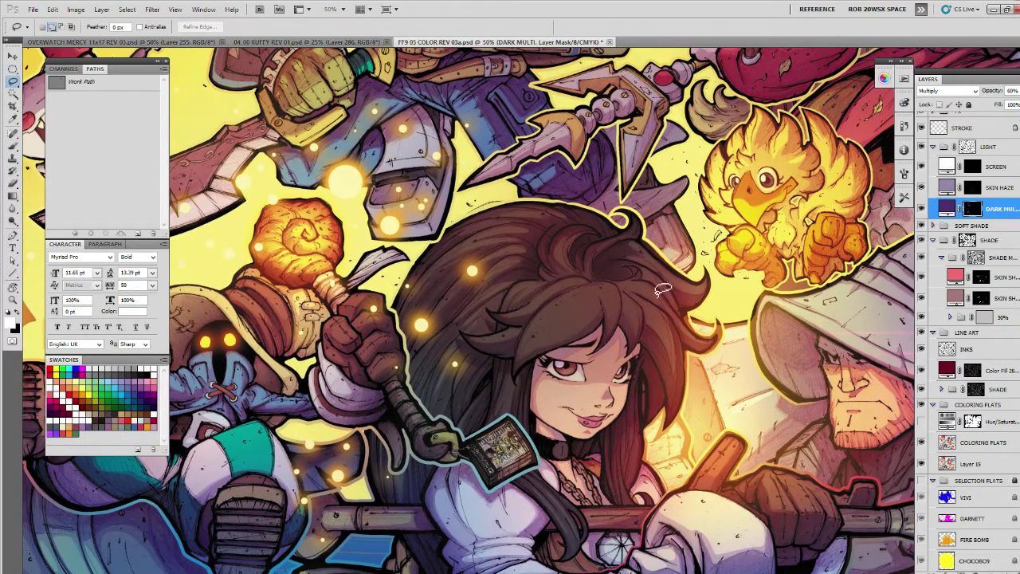
mouse_move(642, 342)
left_mouse_down()
mouse_move(660, 401)
mouse_move(646, 424)
left_mouse_up()
mouse_move(648, 383)
left_mouse_down()
mouse_move(609, 488)
mouse_move(600, 431)
mouse_move(634, 381)
left_mouse_up()
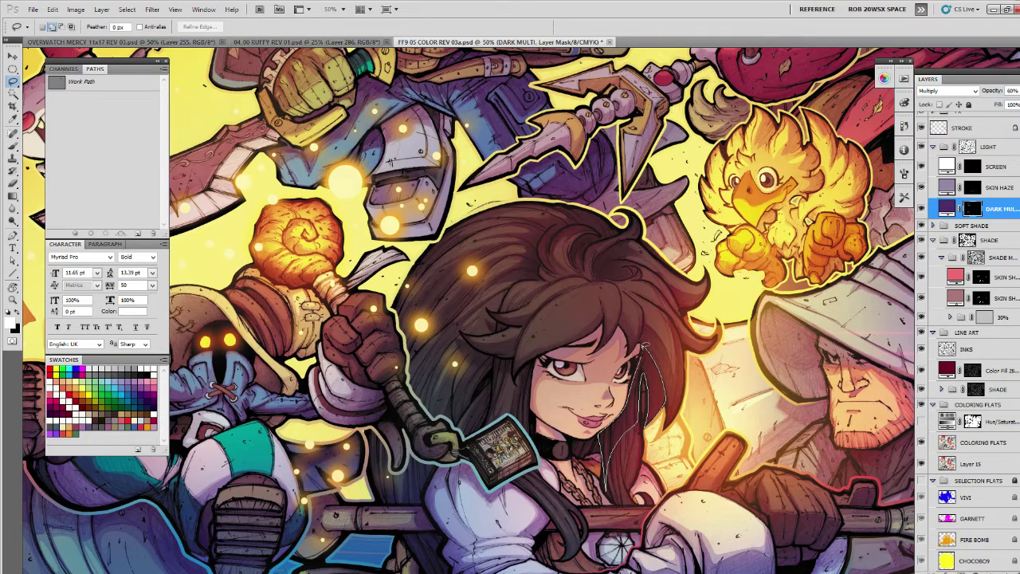
left_click_drag(645, 344, 644, 345)
key("b")
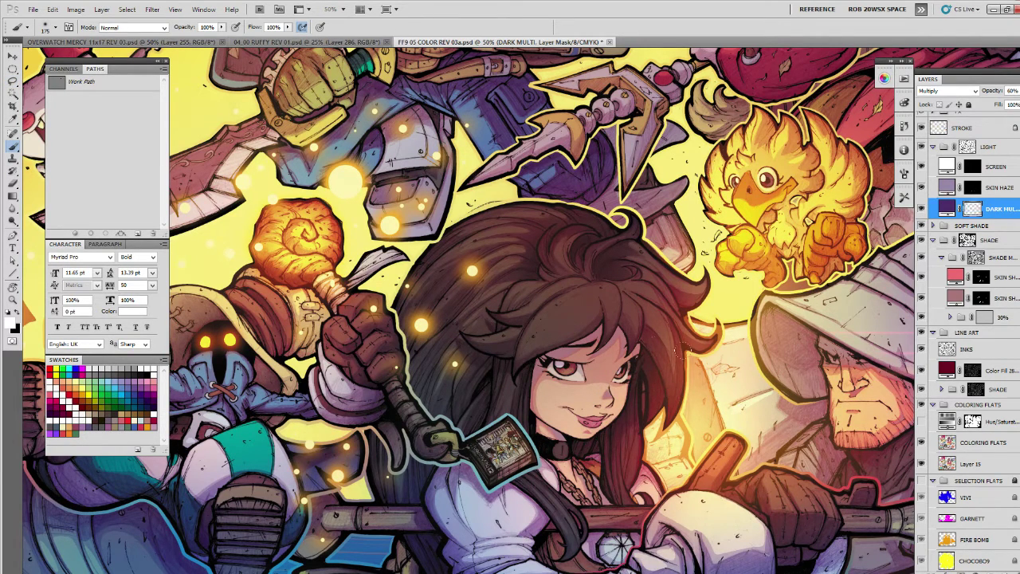
left_click_drag(595, 385, 650, 352)
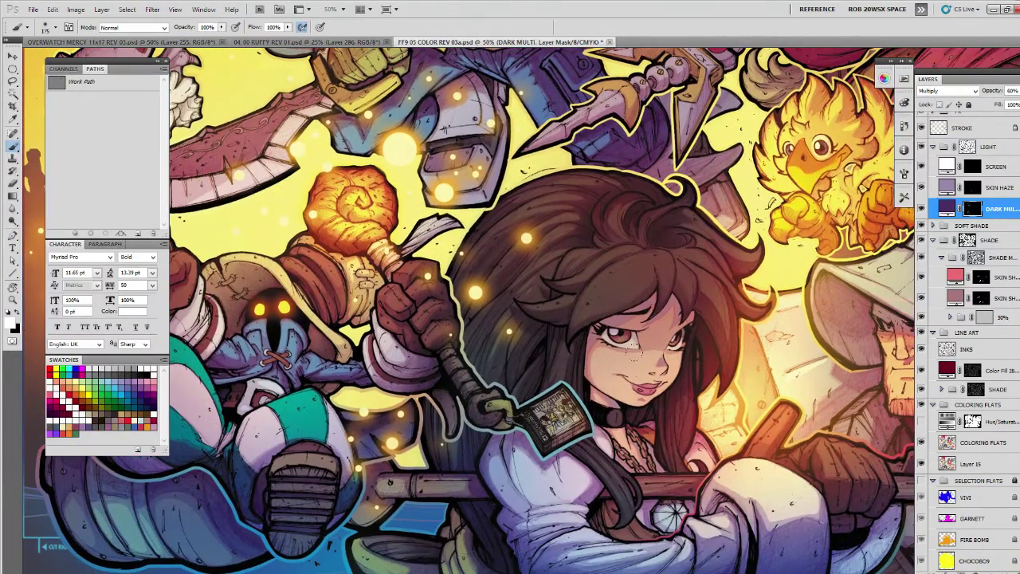
Lasso the hair strands beneath the side lock next to Garnet's face and brush dark shading into them.
key("l")
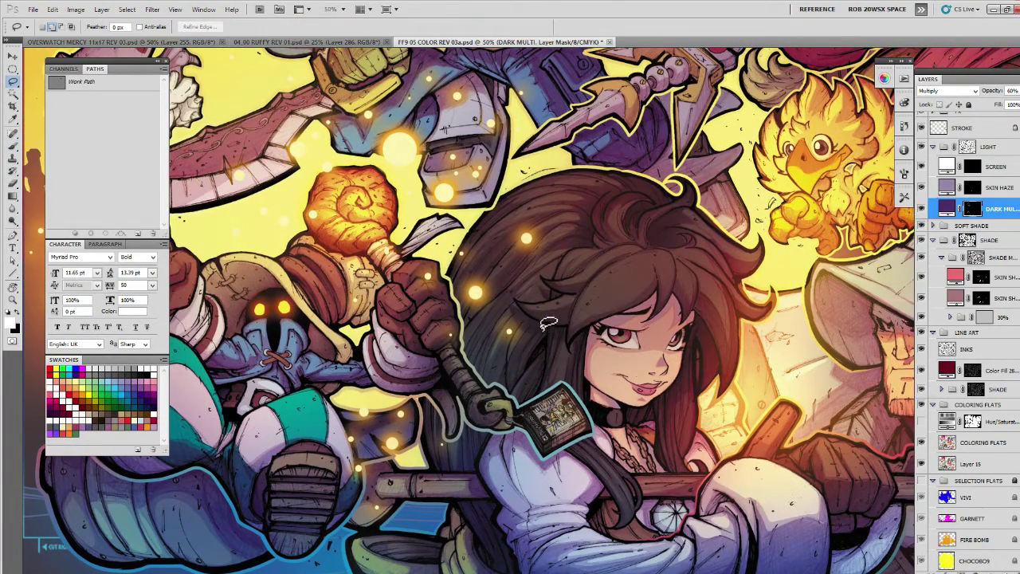
mouse_move(514, 308)
left_mouse_down()
mouse_move(539, 330)
mouse_move(542, 392)
mouse_move(560, 338)
mouse_move(580, 331)
mouse_move(572, 359)
mouse_move(587, 406)
left_mouse_up()
key("b")
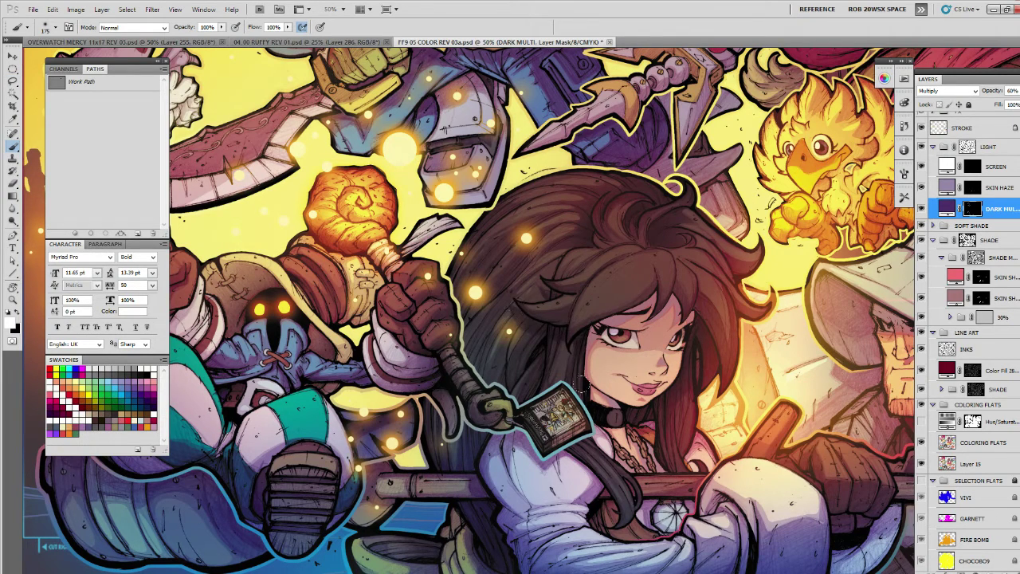
key("l")
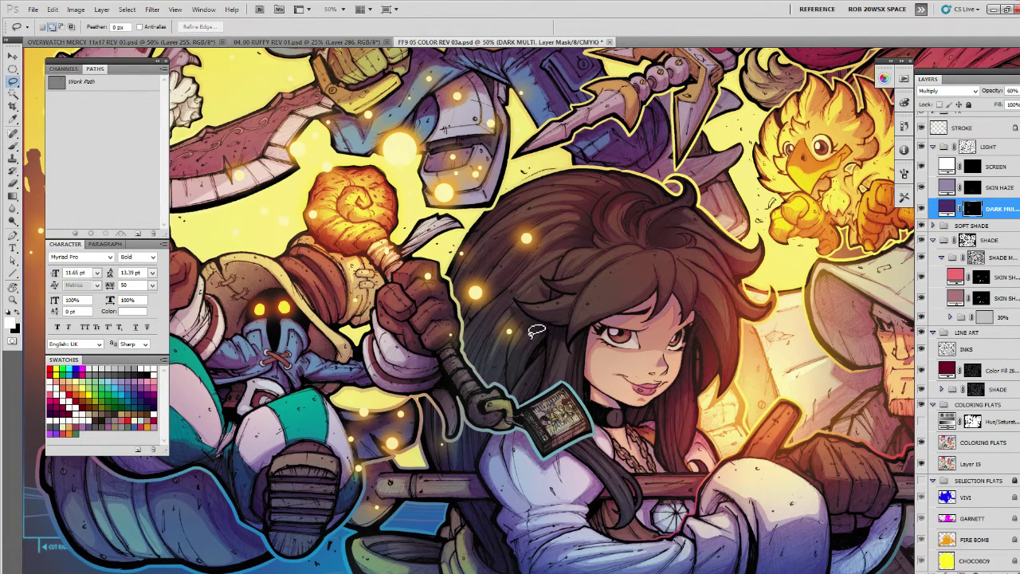
mouse_move(524, 335)
left_mouse_down()
mouse_move(513, 381)
mouse_move(527, 364)
mouse_move(527, 319)
mouse_move(533, 352)
mouse_move(547, 356)
mouse_move(510, 382)
mouse_move(535, 388)
mouse_move(550, 335)
left_mouse_up()
key("b")
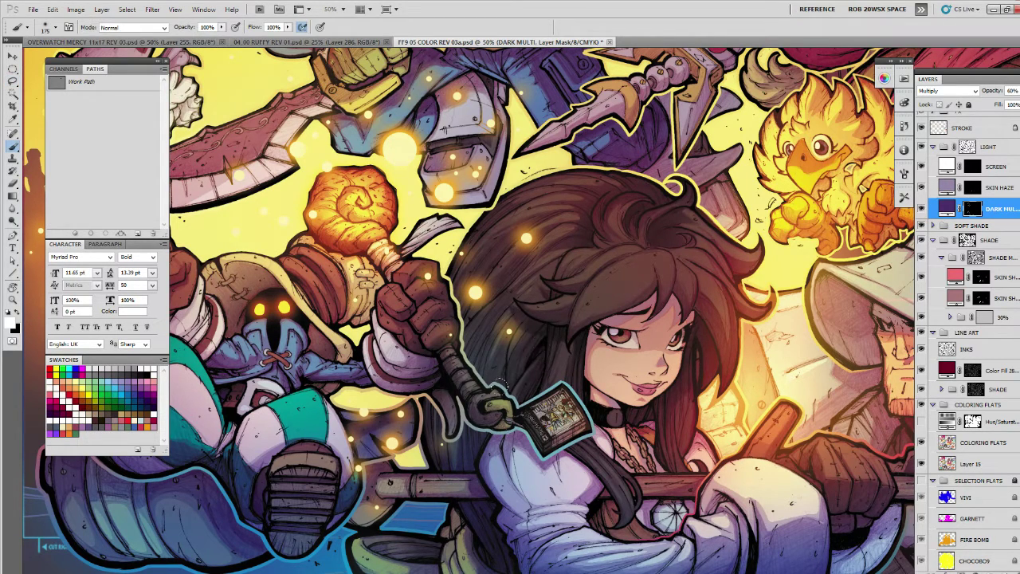
Lasso the outer strands of Garnet's hair between the staff and the game case and brush dark shading into them.
scroll(568, 369, "down", 1)
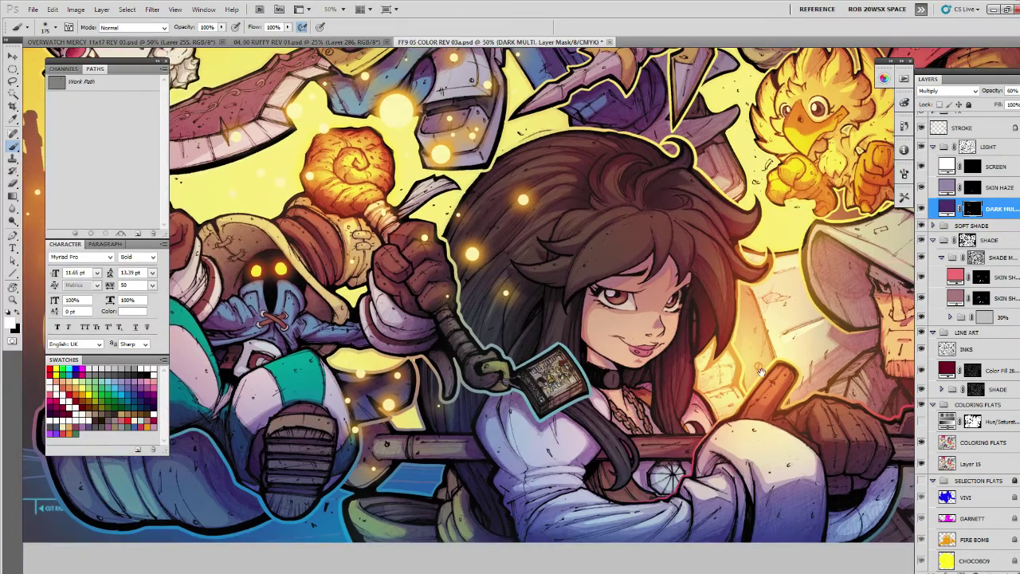
scroll(642, 287, "down", 1)
scroll(718, 395, "up", 2)
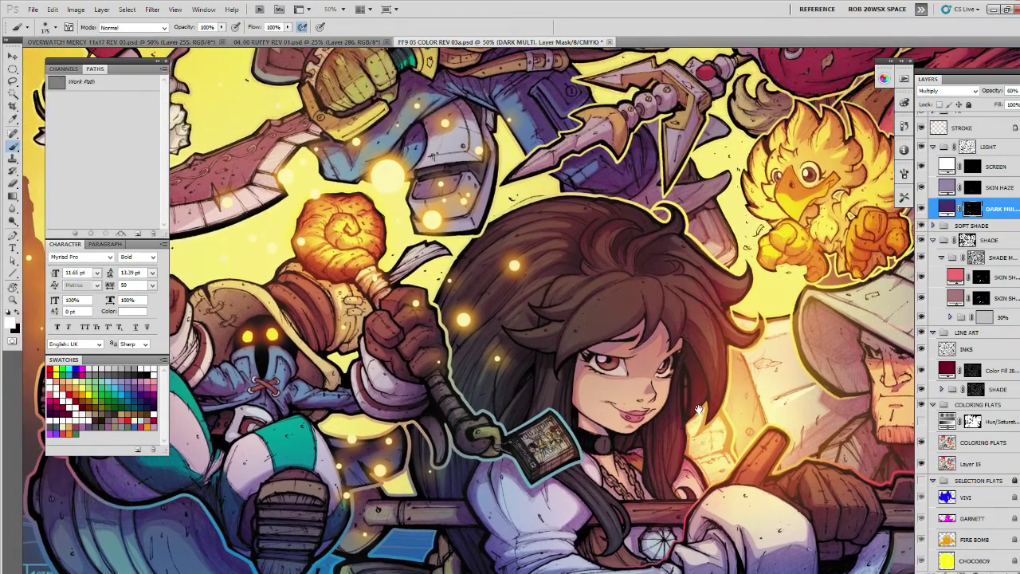
key("l")
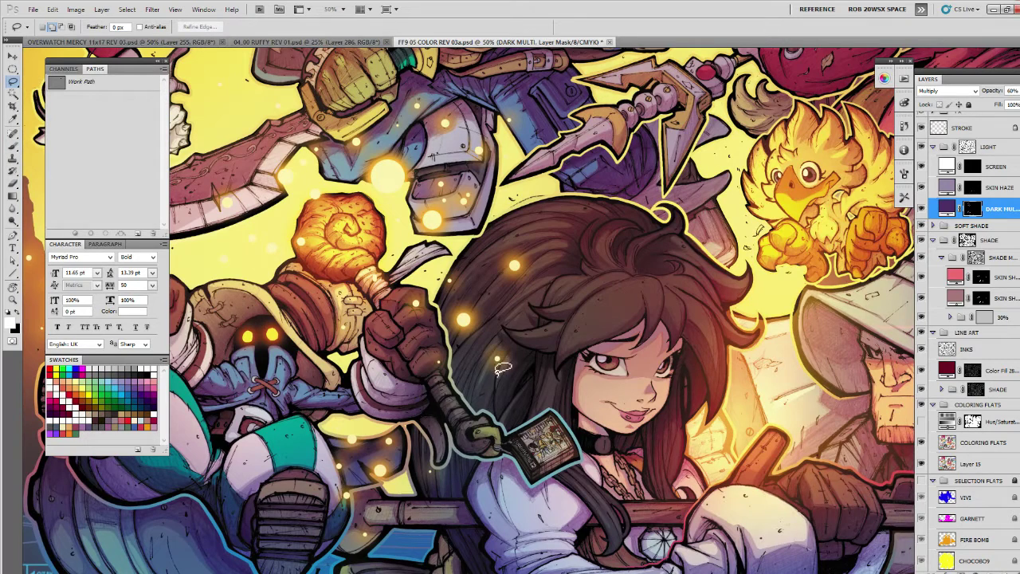
mouse_move(510, 339)
left_mouse_down()
mouse_move(483, 398)
mouse_move(495, 403)
mouse_move(462, 451)
mouse_move(468, 480)
mouse_move(461, 448)
left_mouse_up()
key("b")
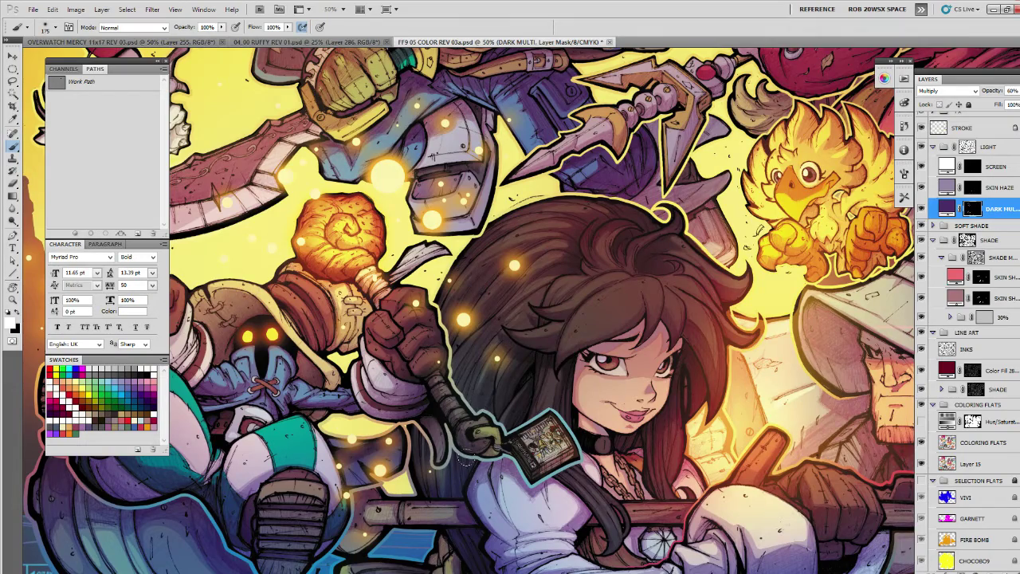
left_click_drag(431, 356, 510, 351)
left_click_drag(467, 387, 494, 351)
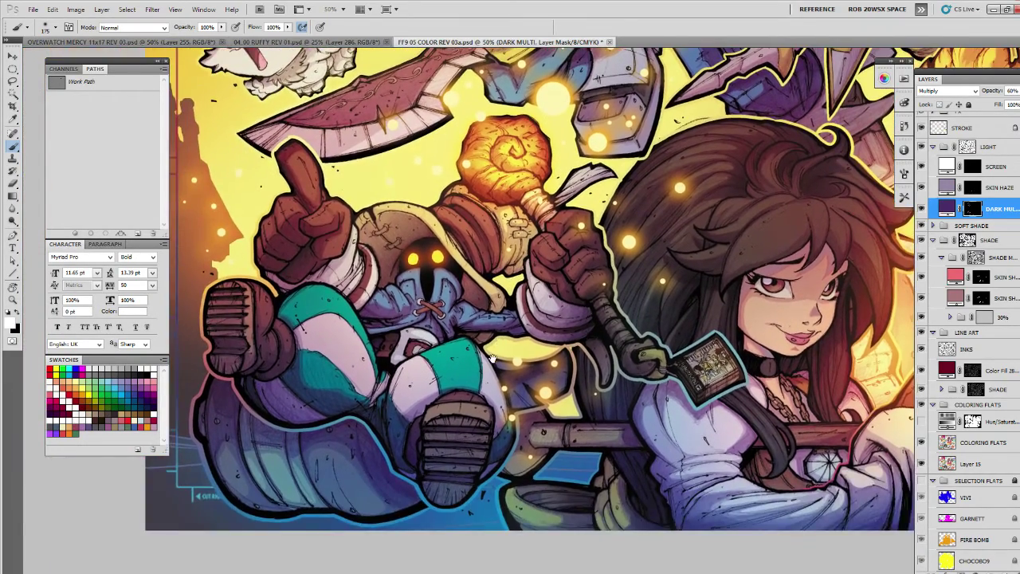
Lasso the shadow shapes beneath Zidane's near gauntlet and along the belt line of his blue trousers, redoing the last outline.
left_click_drag(452, 390, 518, 393)
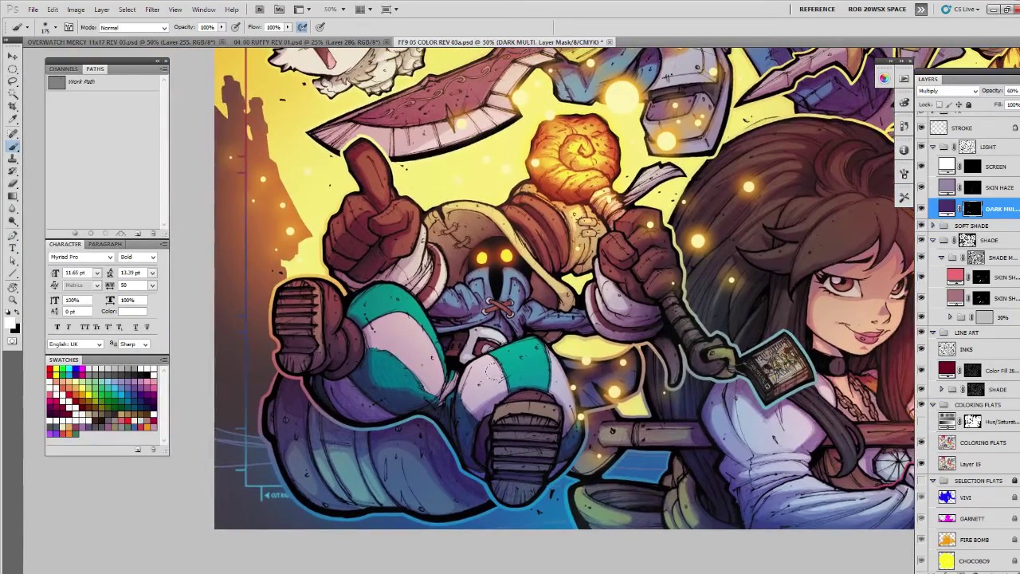
key("l")
left_click_drag(694, 365, 617, 544)
left_click_drag(671, 386, 657, 499)
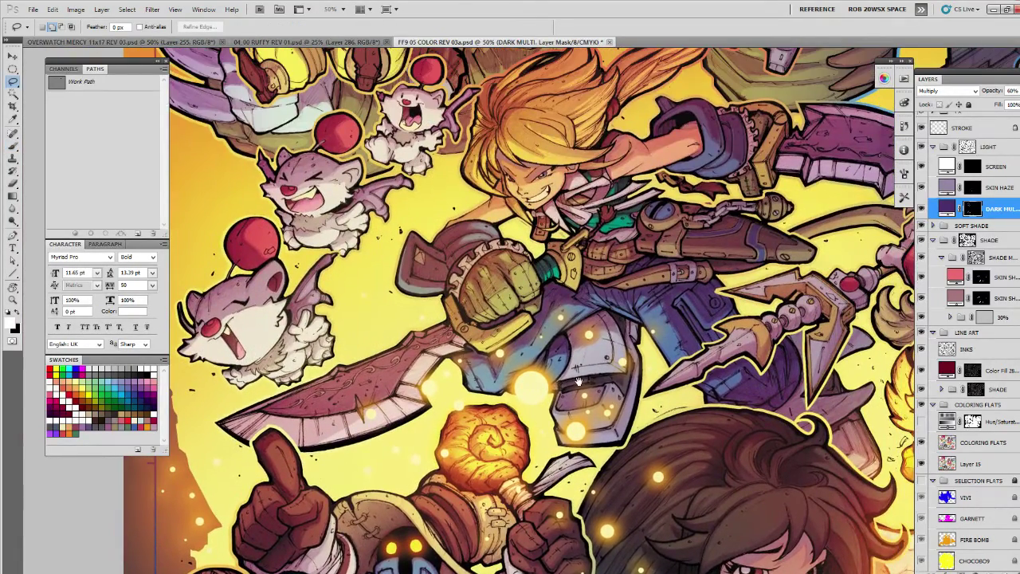
left_click_drag(740, 407, 643, 448)
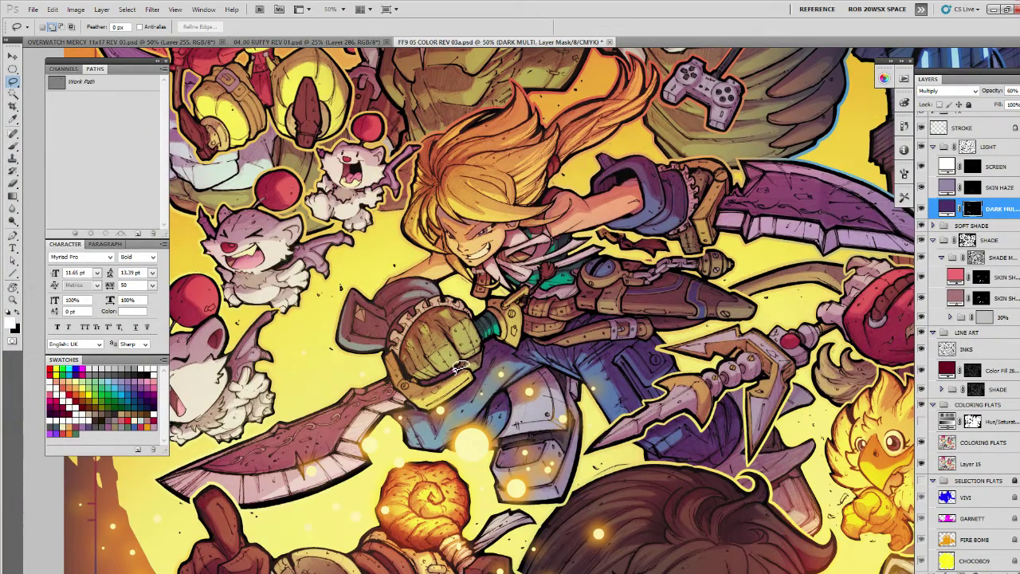
mouse_move(424, 383)
left_mouse_down()
mouse_move(488, 358)
mouse_move(420, 413)
mouse_move(393, 405)
left_mouse_up()
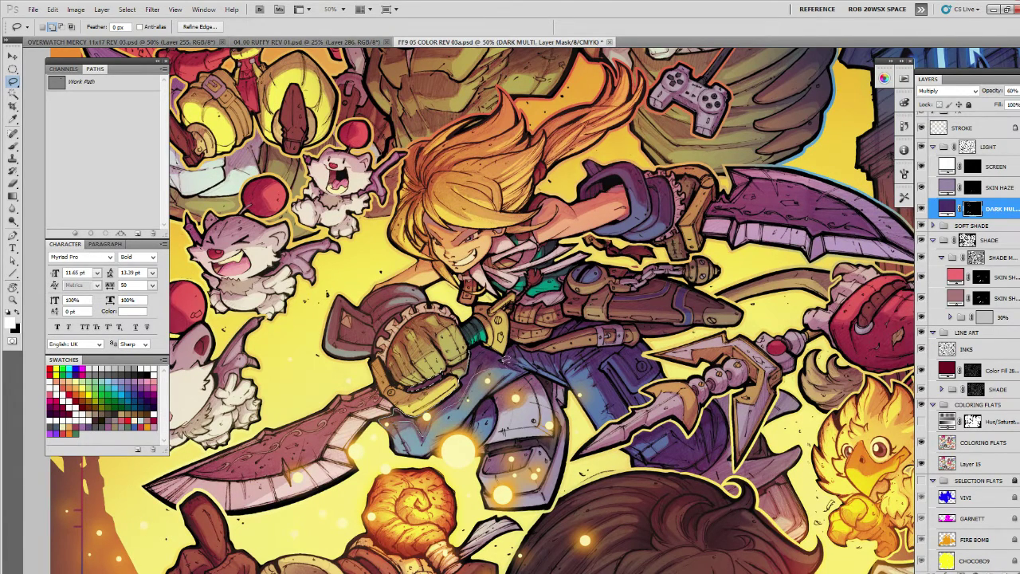
mouse_move(504, 360)
left_mouse_down()
mouse_move(583, 358)
mouse_move(624, 409)
mouse_move(608, 381)
mouse_move(613, 353)
mouse_move(660, 369)
mouse_move(642, 335)
mouse_move(587, 324)
mouse_move(538, 344)
mouse_move(637, 339)
left_mouse_up()
key("alt")
key("shift")
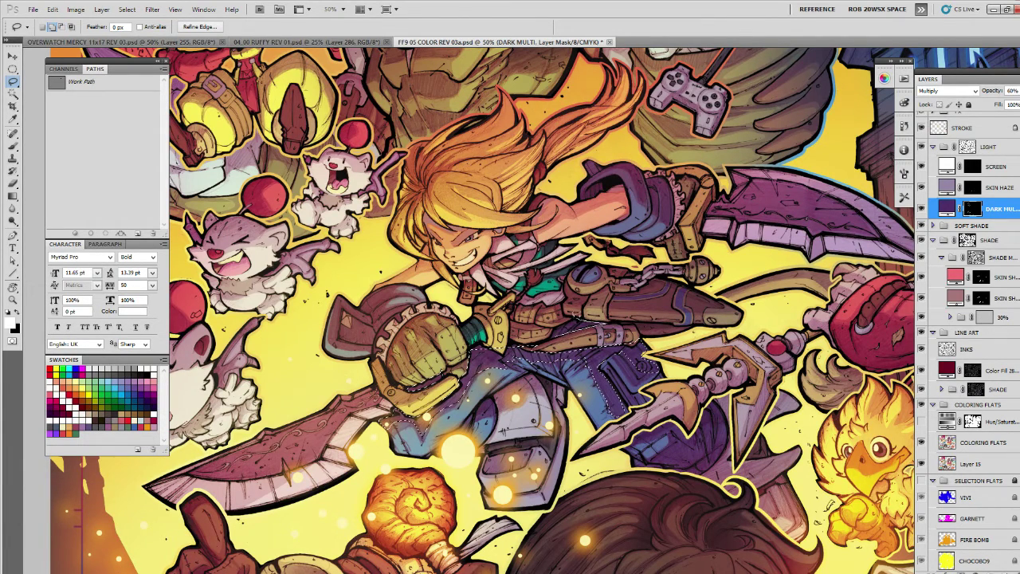
key("ctrl+alt+z")
mouse_move(501, 348)
left_mouse_down()
mouse_move(482, 343)
mouse_move(523, 349)
left_mouse_up()
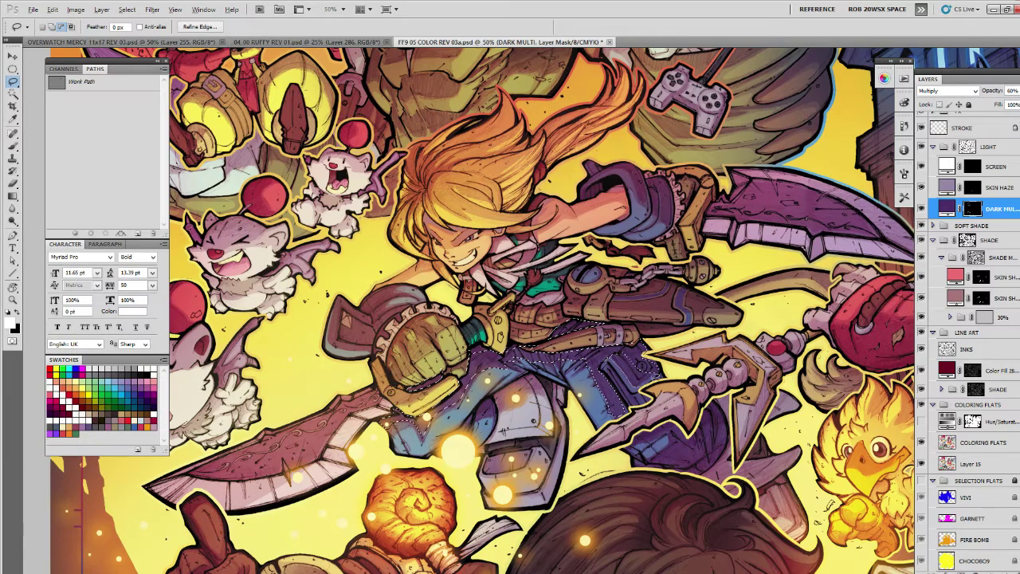
Refine the selection around the pocket and upper thighs of Zidane's trousers and brush dark shading into it.
left_click_drag(634, 363, 630, 350)
left_click_drag(650, 364, 652, 364)
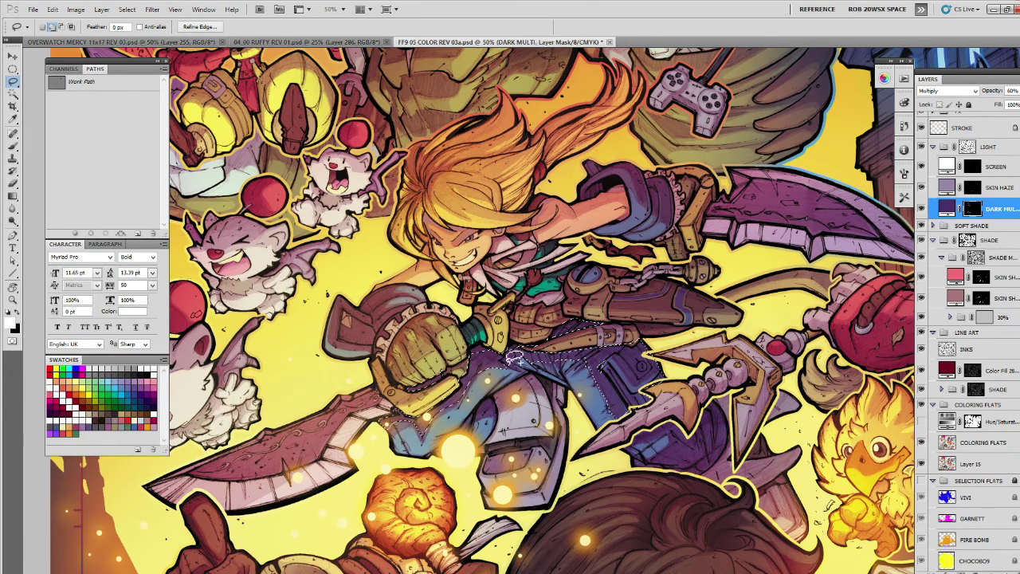
left_click_drag(502, 365, 451, 373)
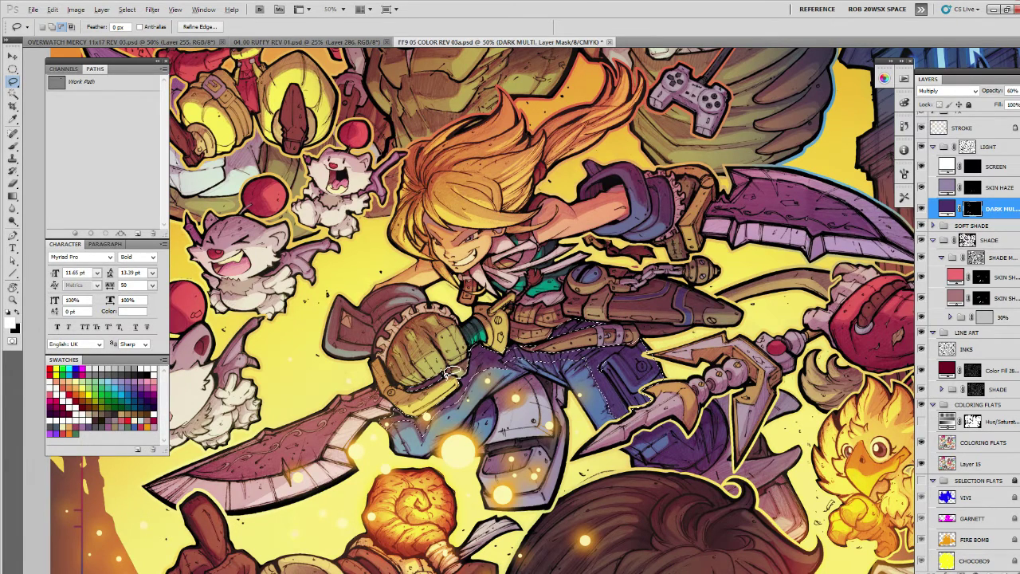
key("shift")
key("b")
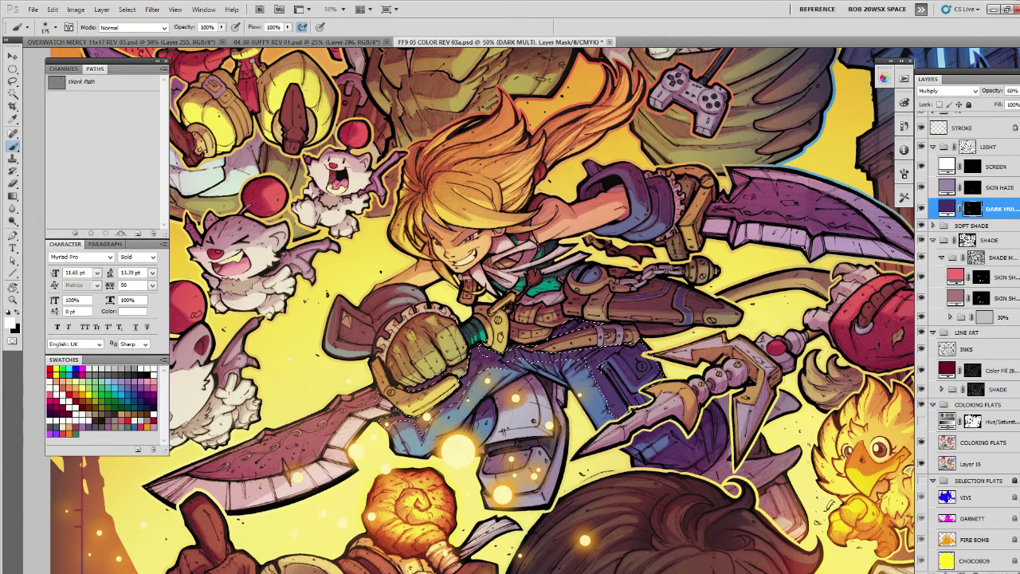
key("ctrl+h")
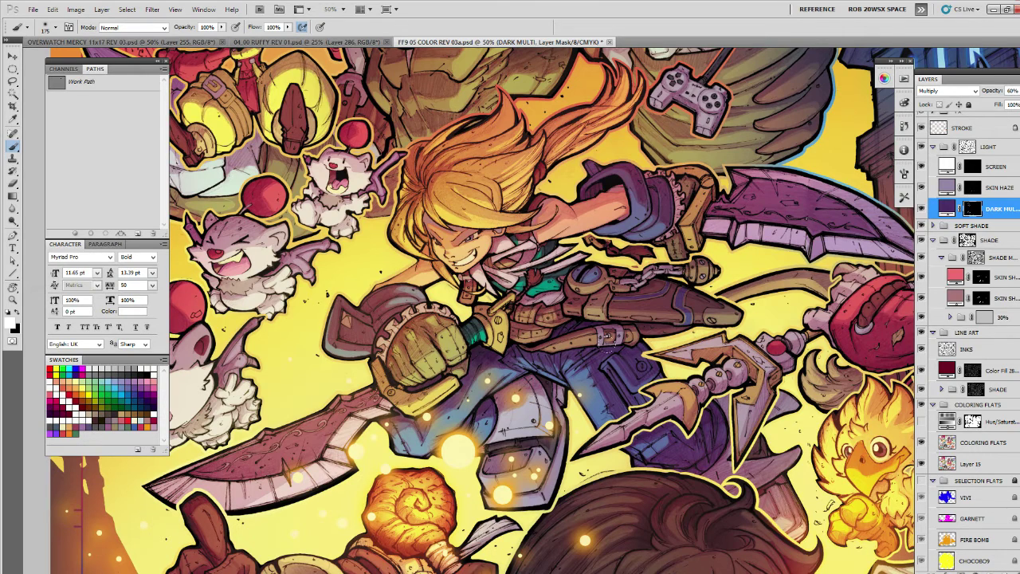
left_click_drag(610, 342, 616, 336)
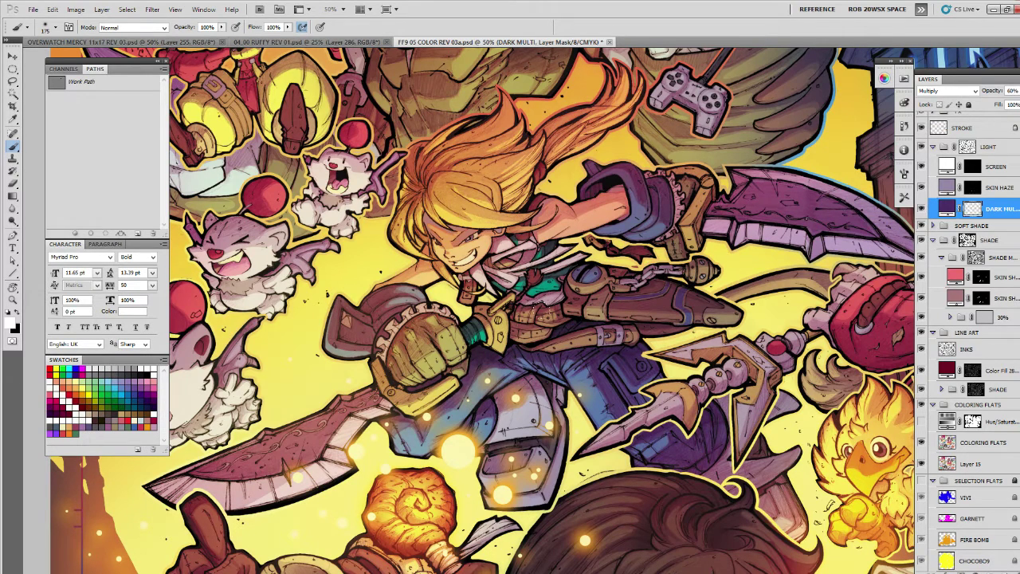
key("l")
key("ctrl+h")
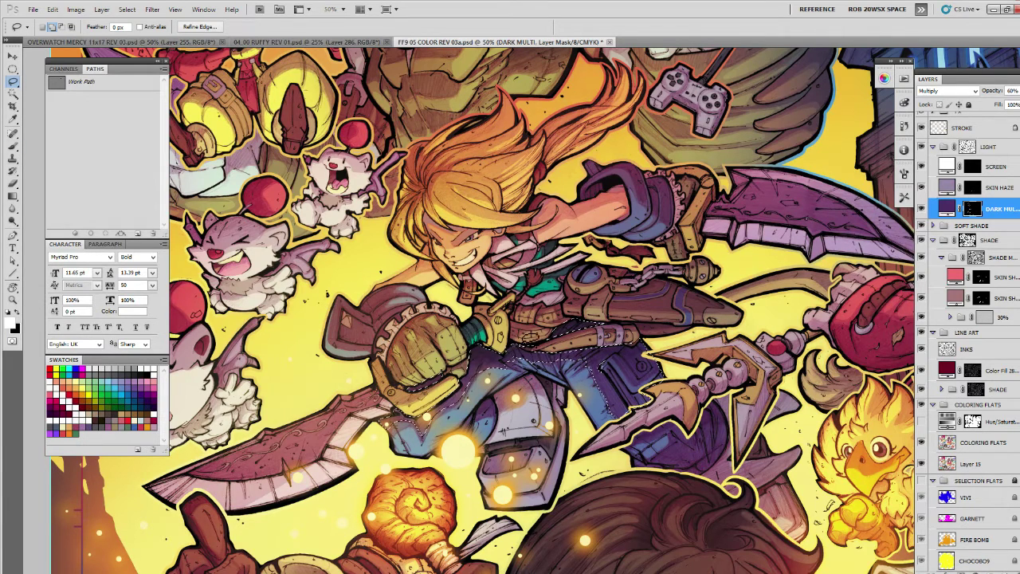
key("b")
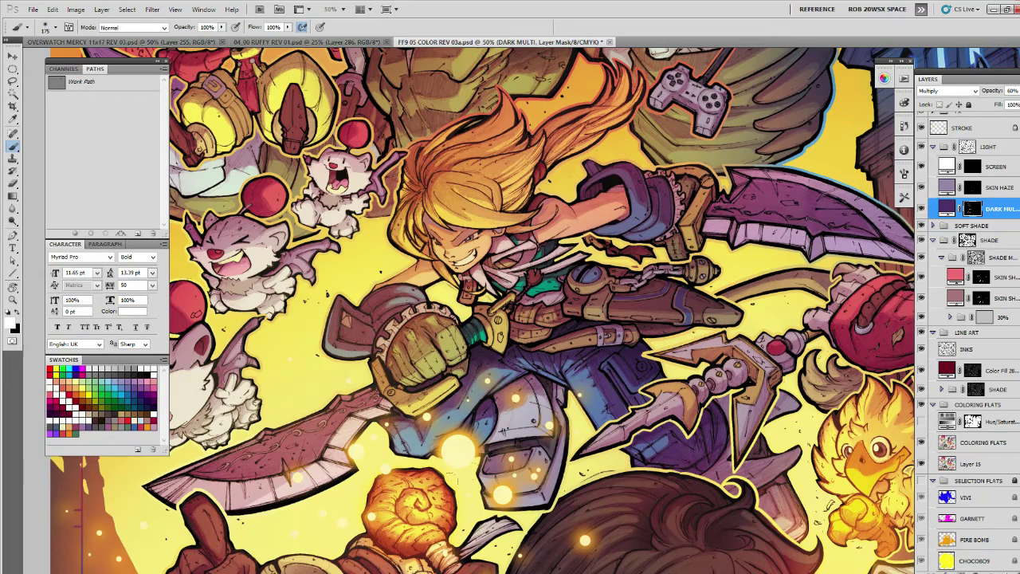
Lasso the inner opening of the blue cuff on Zidane's outstretched arm and brush dark shading into it.
left_click_drag(703, 365, 683, 429)
left_click_drag(671, 375, 651, 398)
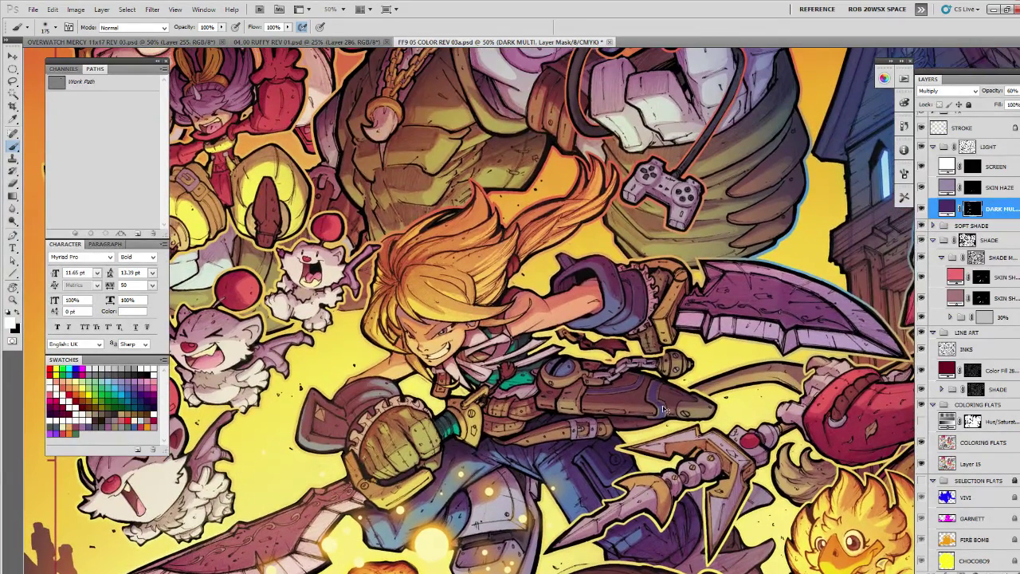
key("l")
scroll(663, 387, "up", 1)
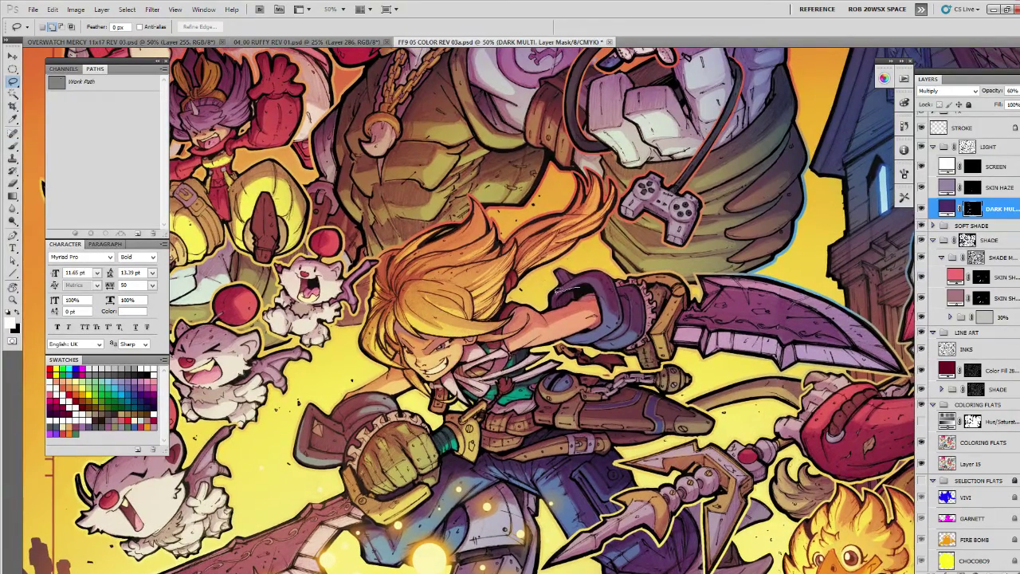
mouse_move(563, 303)
left_mouse_down()
mouse_move(594, 280)
mouse_move(568, 279)
mouse_move(563, 301)
left_mouse_up()
key("b")
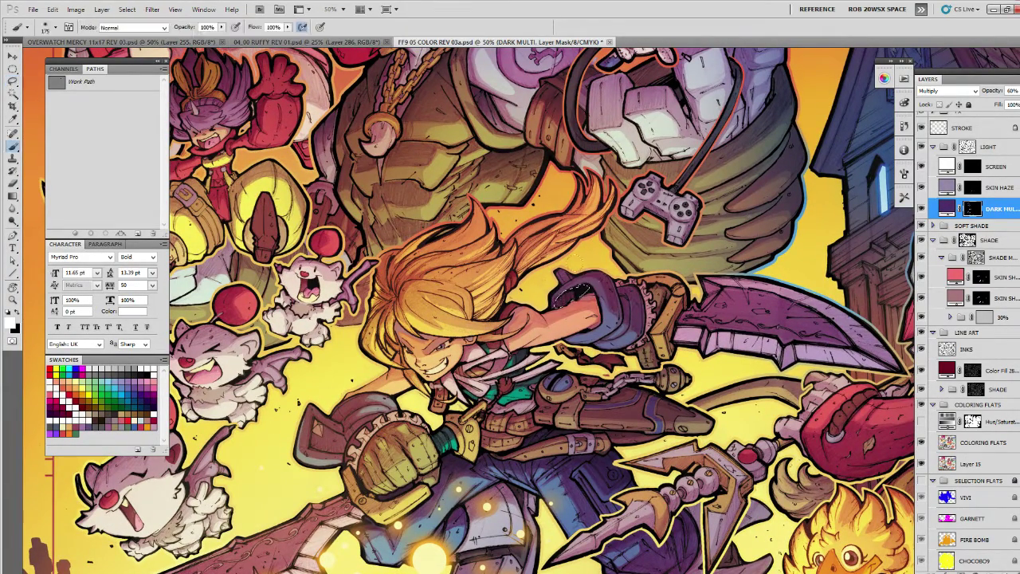
key("ctrl+h")
Lasso the rear of Zidane's blue cuff beside the frill, brush dark shading into it and clear the selection.
mouse_move(644, 293)
left_mouse_down()
mouse_move(606, 330)
mouse_move(598, 295)
left_mouse_up()
key("l")
key("b")
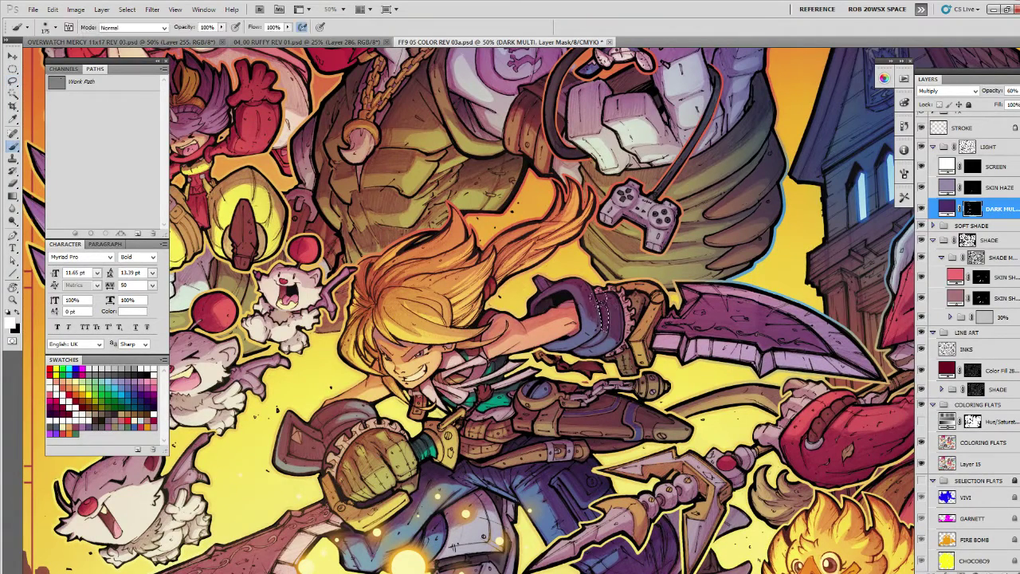
key("ctrl+d")
Lasso the shadows on Zidane's collar, scarf and vest below his chin and brush dark shading into them.
left_click_drag(595, 353, 629, 333)
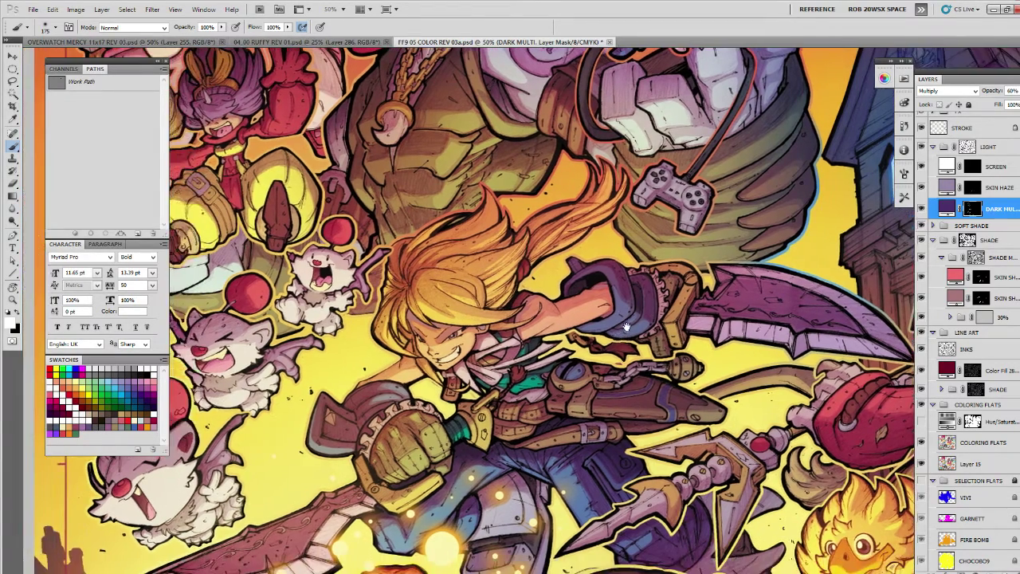
key("l")
left_click_drag(570, 343, 603, 351)
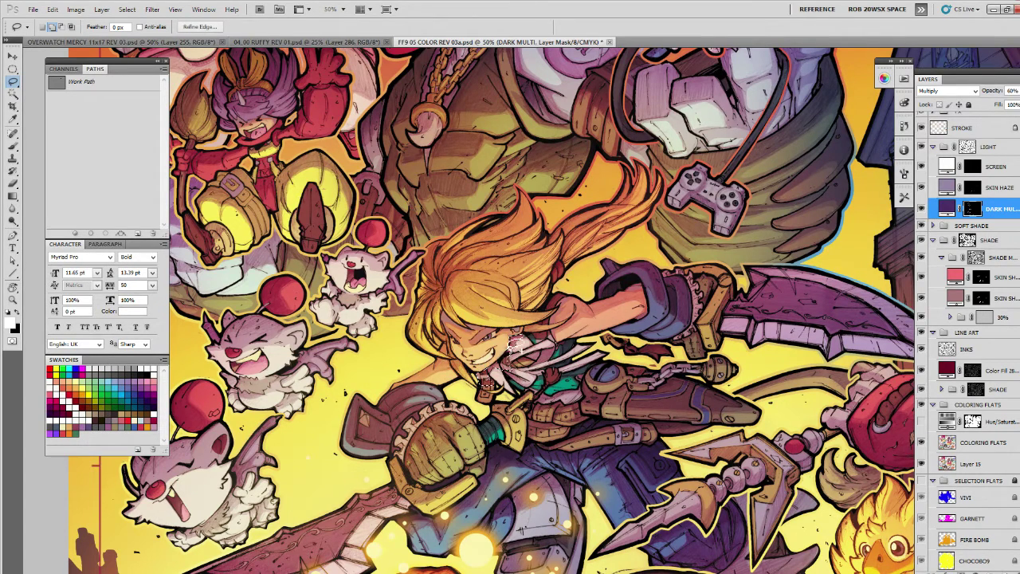
key("b")
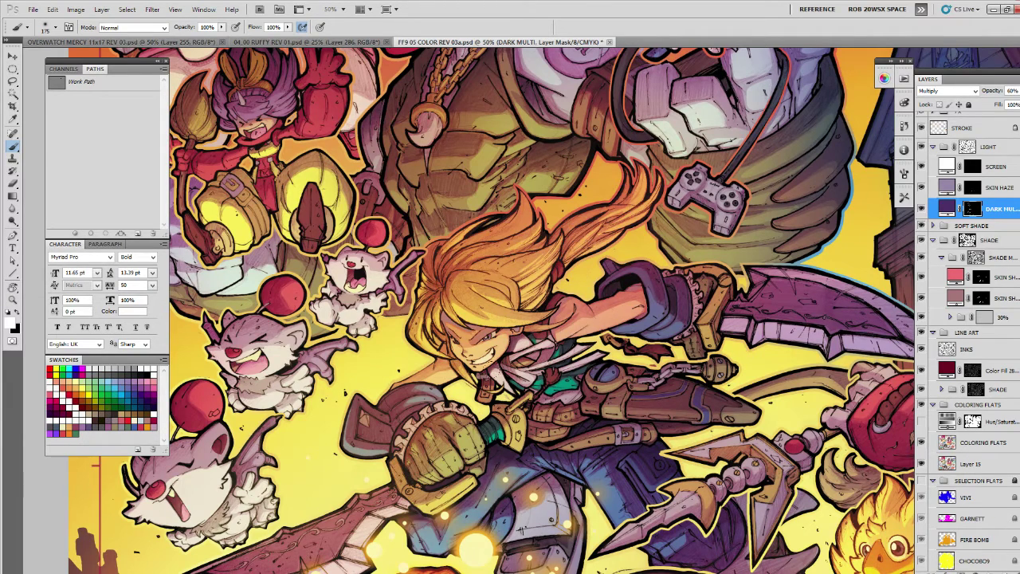
key("l")
left_click_drag(540, 403, 536, 394)
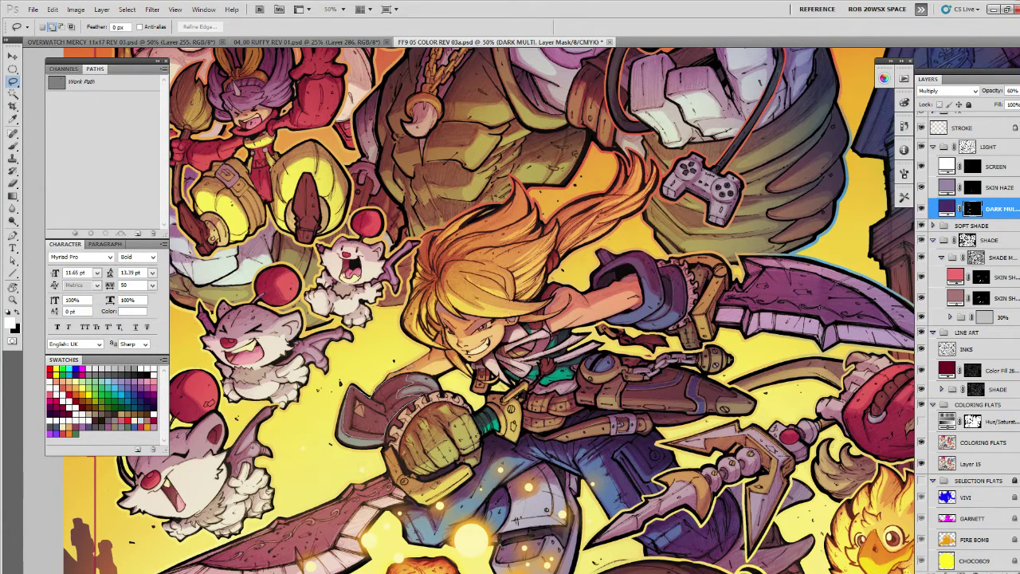
Lasso the flared brown cuff of Zidane's near gauntlet and brush dark shading into it with a size 300 brush.
mouse_move(400, 376)
left_mouse_down()
mouse_move(398, 391)
mouse_move(407, 371)
mouse_move(395, 387)
mouse_move(352, 397)
mouse_move(360, 421)
left_mouse_up()
key("b")
key("ctrl+z")
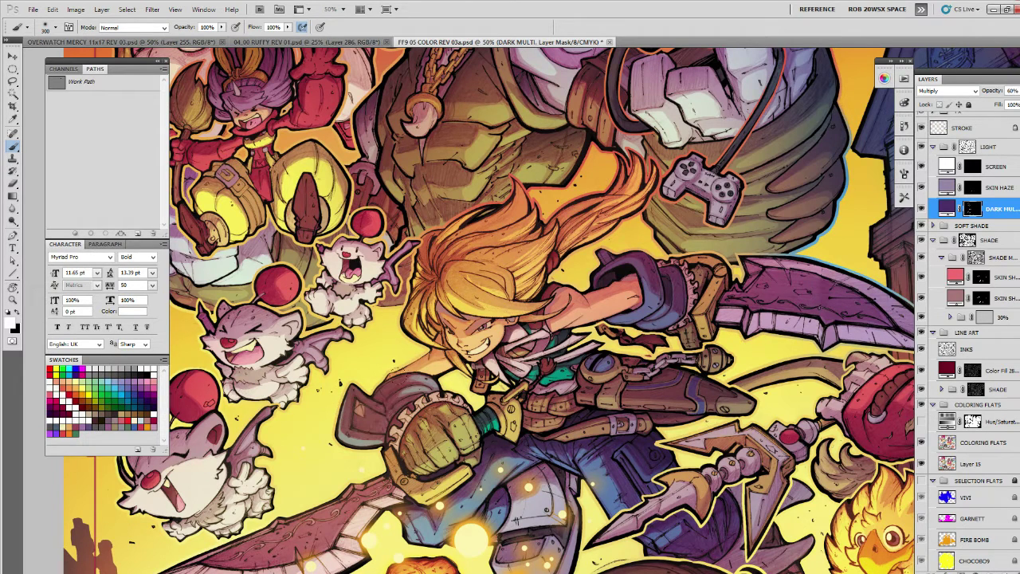
key("l")
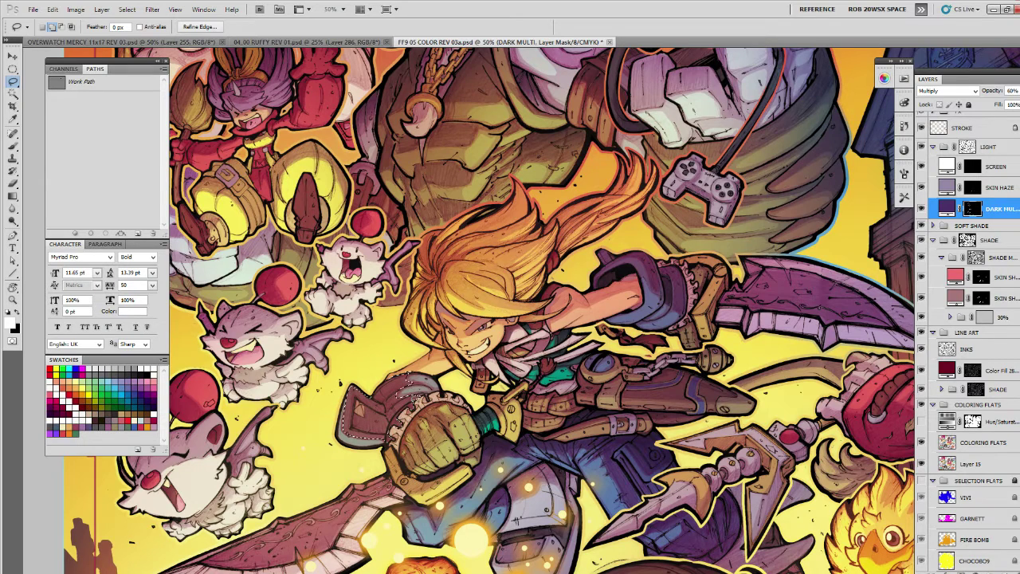
key("b")
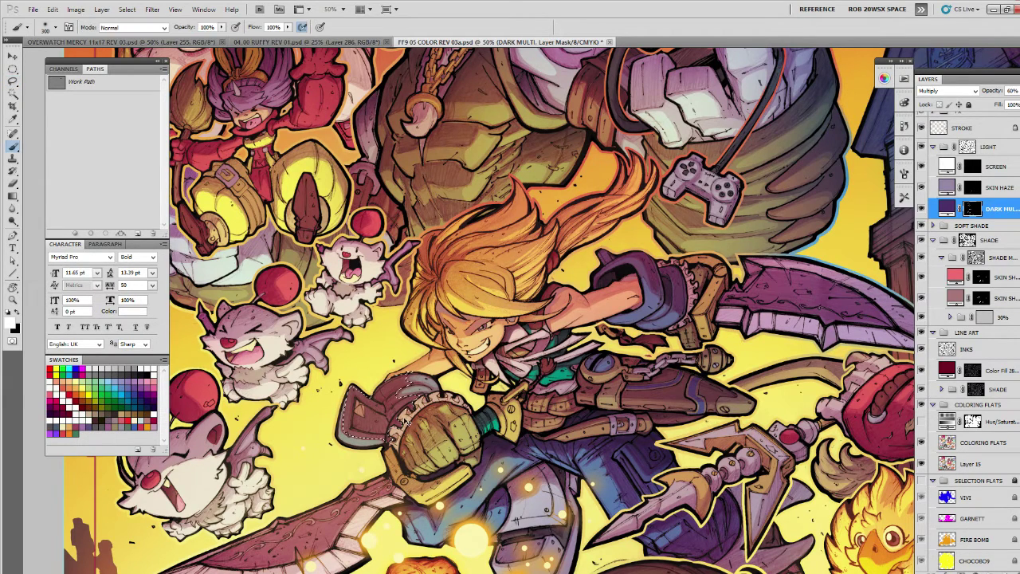
left_click(373, 427)
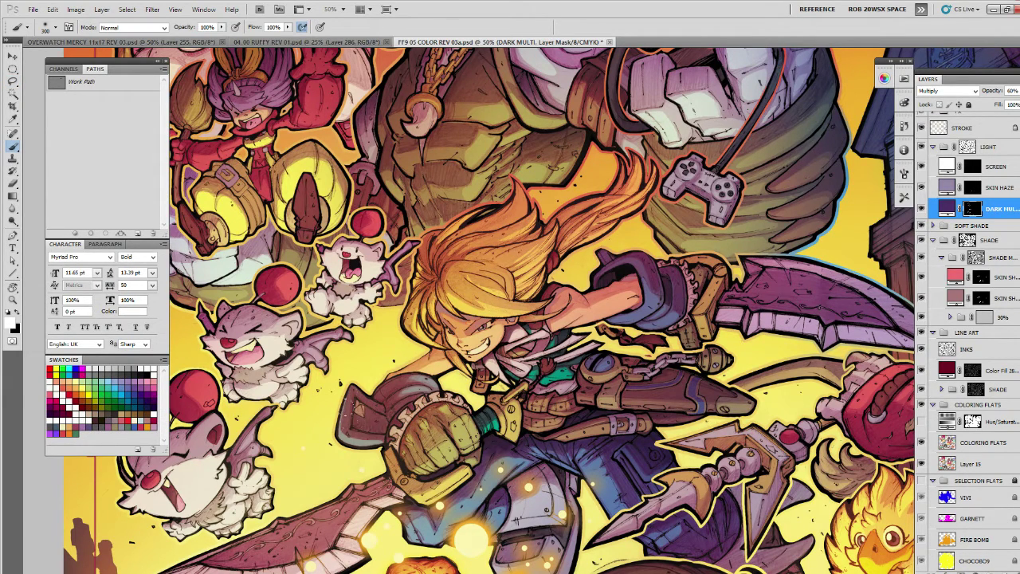
left_click_drag(381, 437, 360, 410)
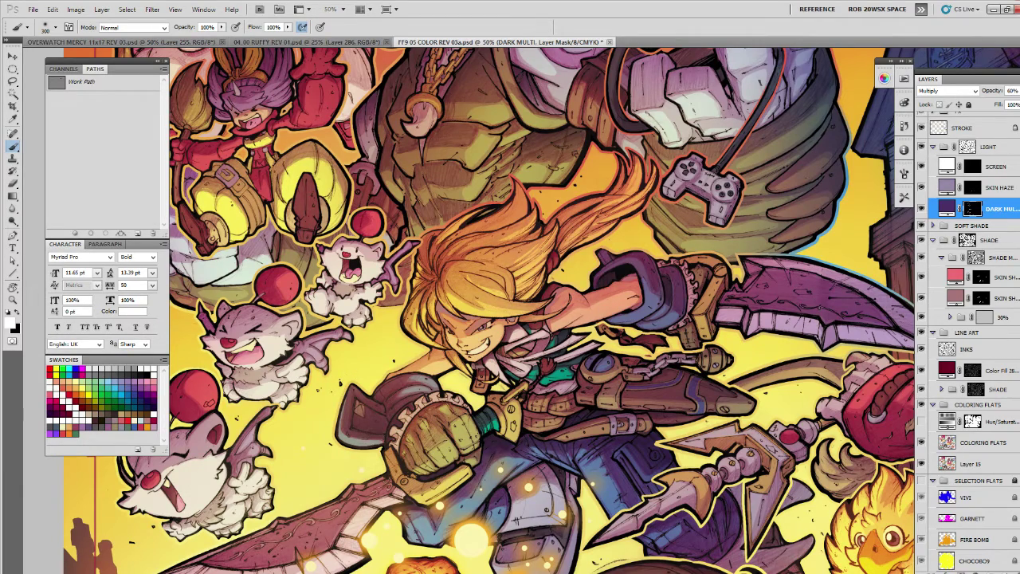
Lasso the shadowed side of the red-haired brute's lowered arm beside his torso and brush dark shading into it.
left_click_drag(699, 389, 598, 416)
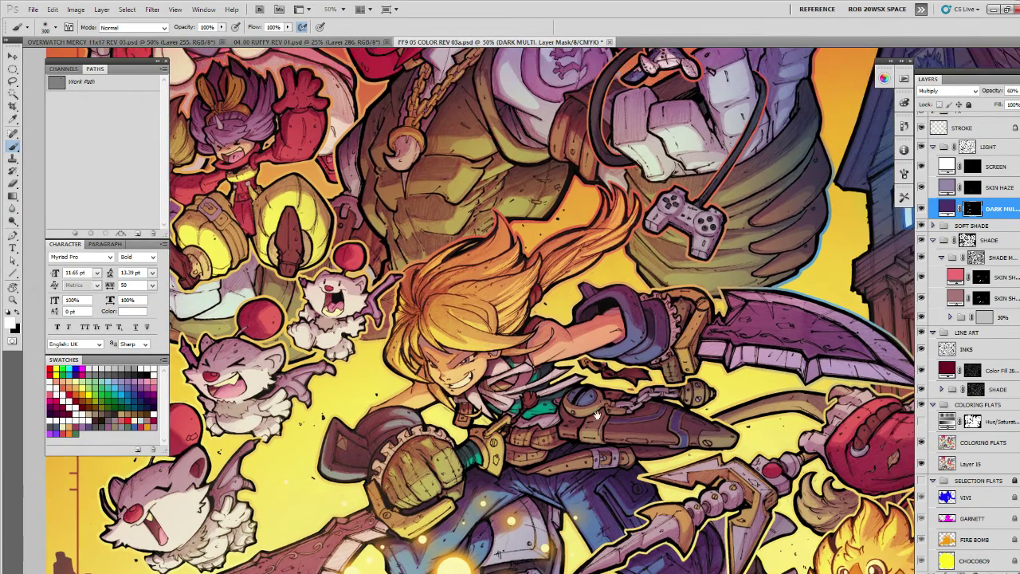
left_click_drag(449, 290, 533, 397)
key("l")
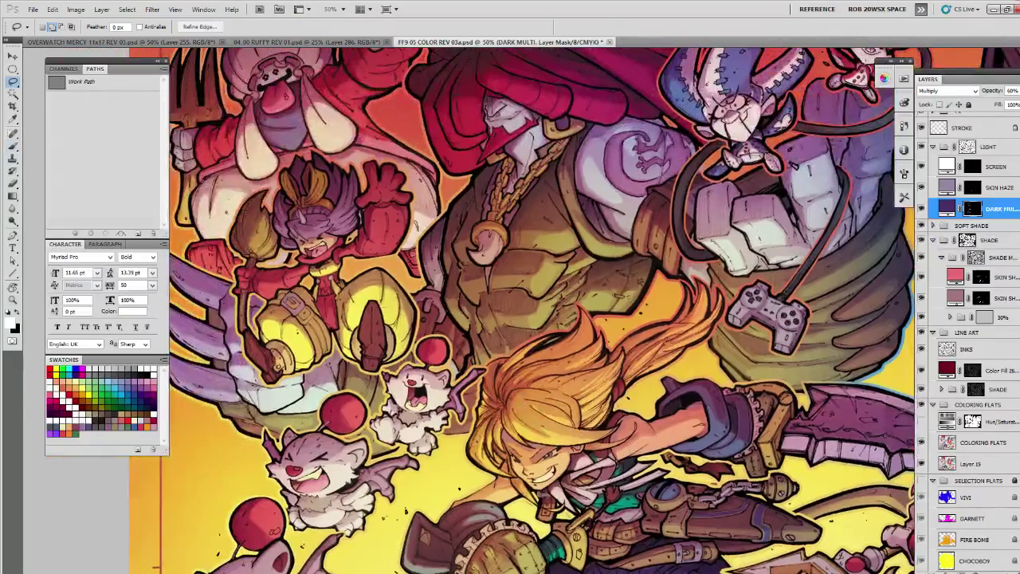
mouse_move(451, 339)
left_mouse_down()
mouse_move(457, 345)
mouse_move(444, 352)
mouse_move(443, 339)
mouse_move(471, 347)
mouse_move(461, 373)
mouse_move(472, 352)
mouse_move(455, 331)
mouse_move(422, 359)
mouse_move(435, 301)
mouse_move(460, 349)
mouse_move(448, 328)
mouse_move(456, 317)
left_mouse_up()
key("b")
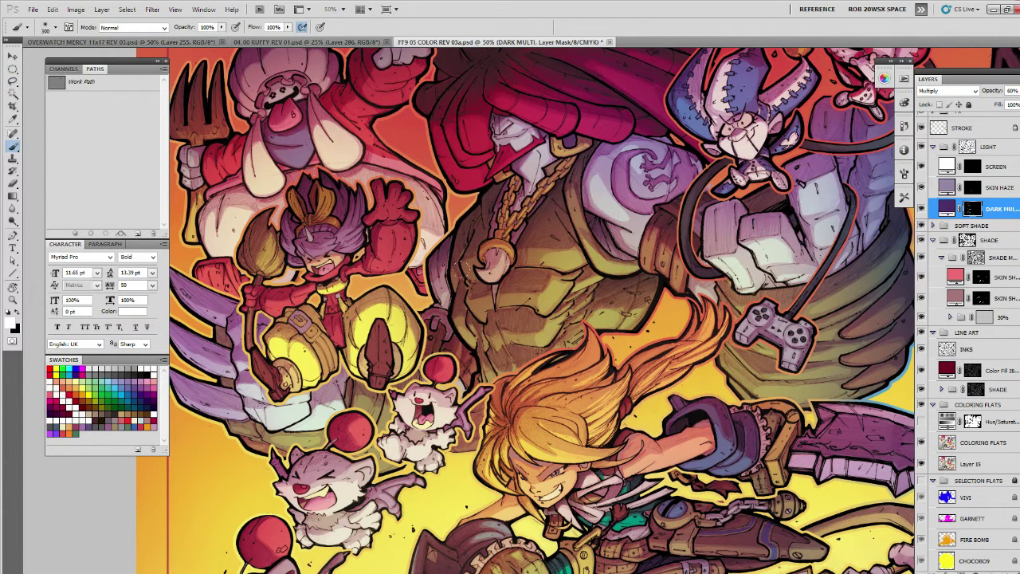
scroll(483, 295, "up", 2)
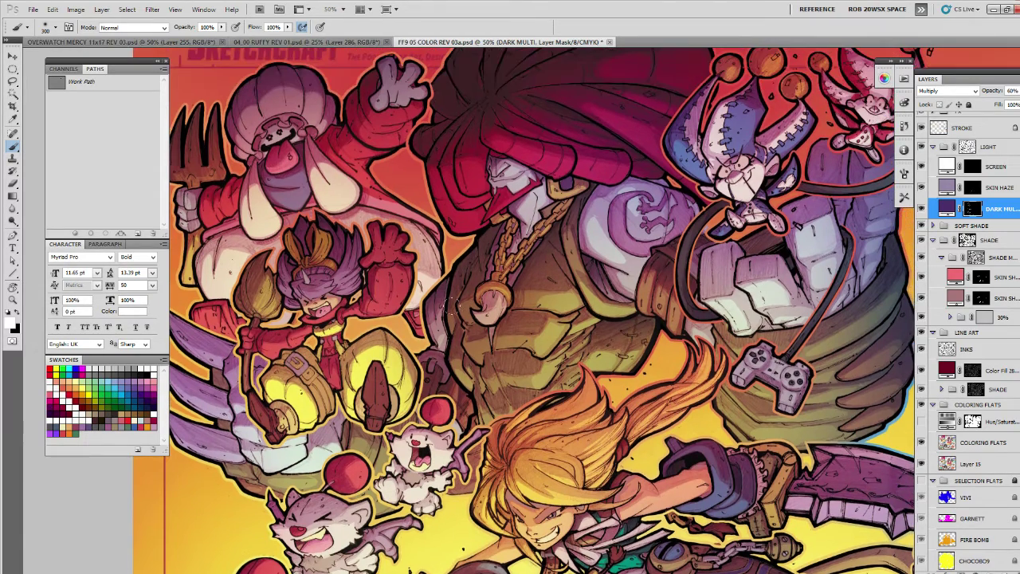
Lasso the shadows on the brute's clawed hand around the claw bases and below the child's boots, and brush dark shading into them.
key("l")
scroll(458, 330, "down", 2)
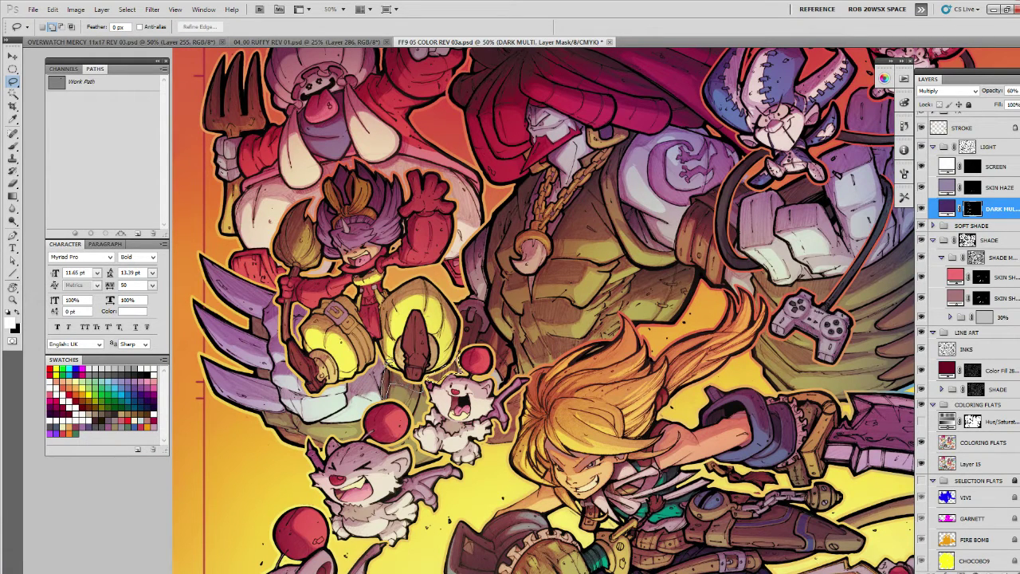
left_click_drag(408, 374, 414, 379)
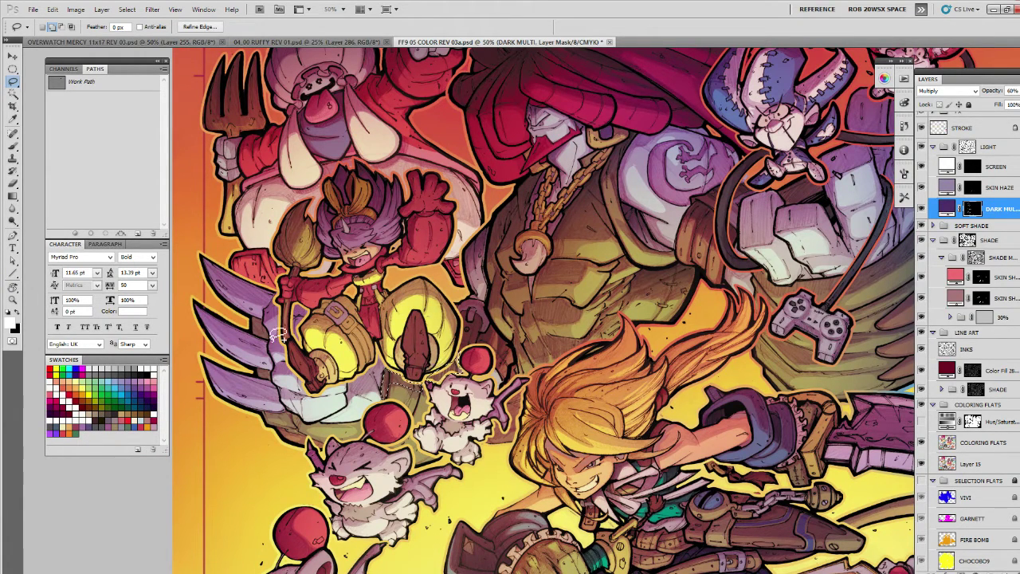
mouse_move(264, 322)
left_mouse_down()
mouse_move(263, 338)
mouse_move(263, 319)
left_mouse_up()
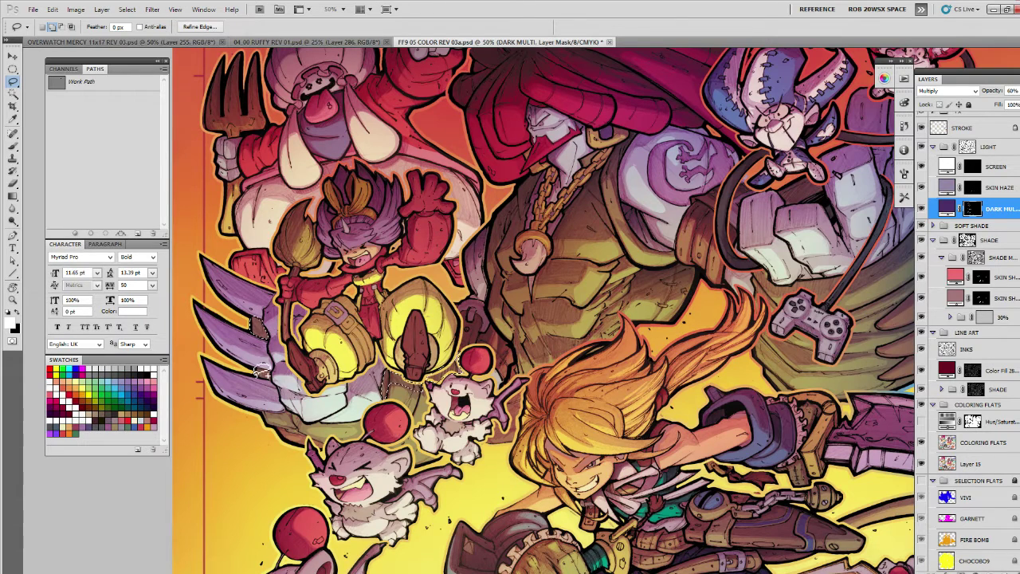
left_click_drag(256, 363, 257, 366)
left_click_drag(268, 405, 265, 420)
key("b")
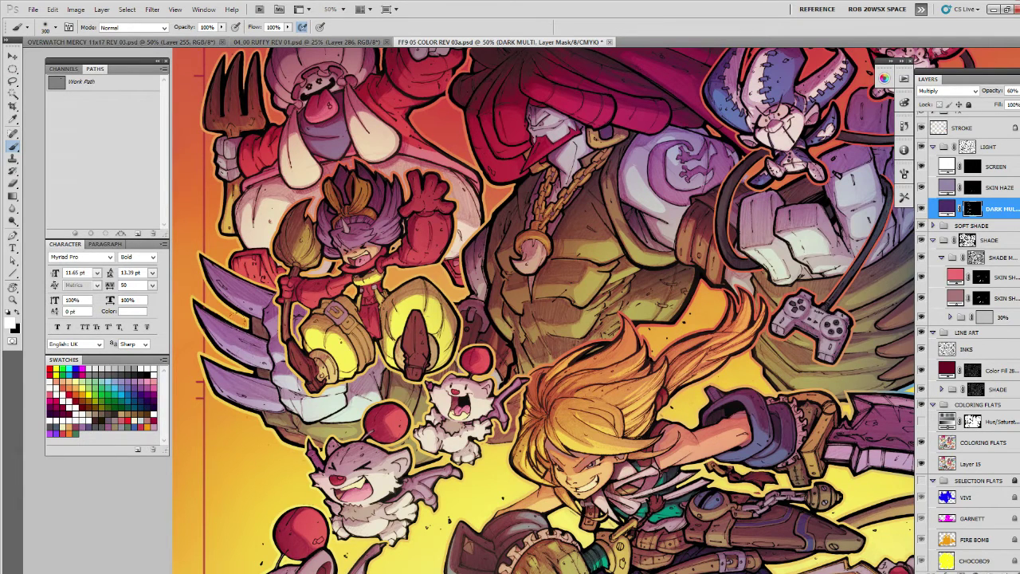
left_click_drag(387, 378, 405, 383)
left_click_drag(624, 426, 596, 442)
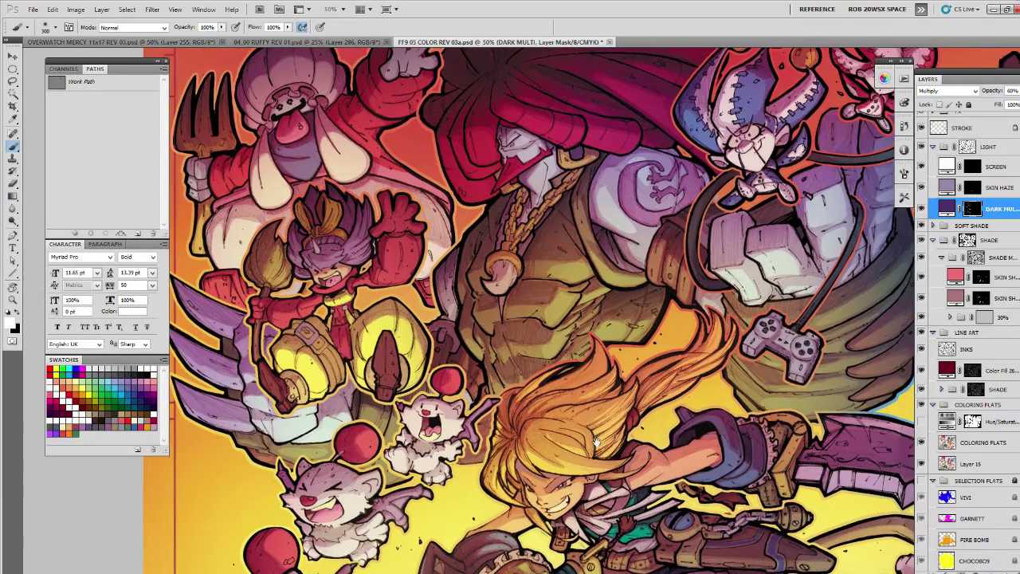
Lasso the shadow areas along the three long purple claws and brush dark shading into them with the selection outline hidden.
left_click_drag(566, 376, 568, 408)
key("l")
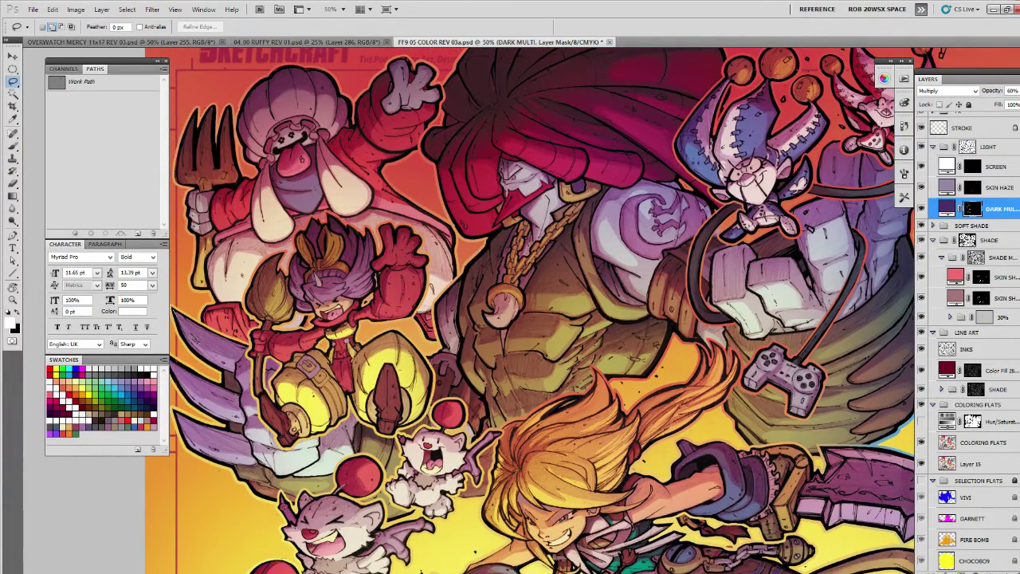
left_click_drag(244, 346, 180, 303)
mouse_move(186, 369)
left_mouse_down()
mouse_move(219, 356)
mouse_move(199, 345)
left_mouse_up()
left_click_drag(207, 402, 212, 412)
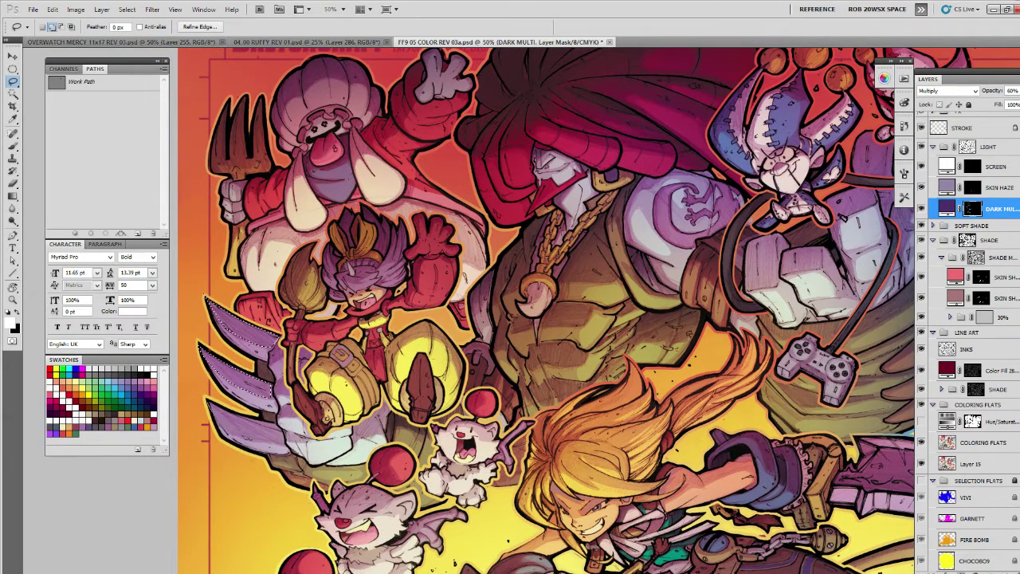
key("b")
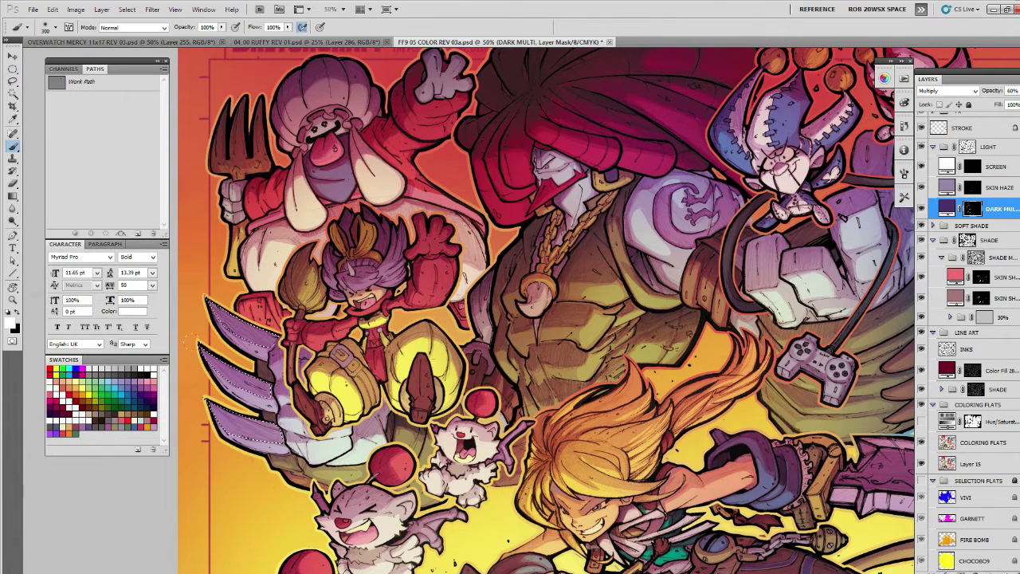
key("ctrl+h")
mouse_move(196, 385)
left_mouse_down()
mouse_move(214, 381)
mouse_move(228, 356)
left_mouse_up()
left_click_drag(271, 437, 214, 410)
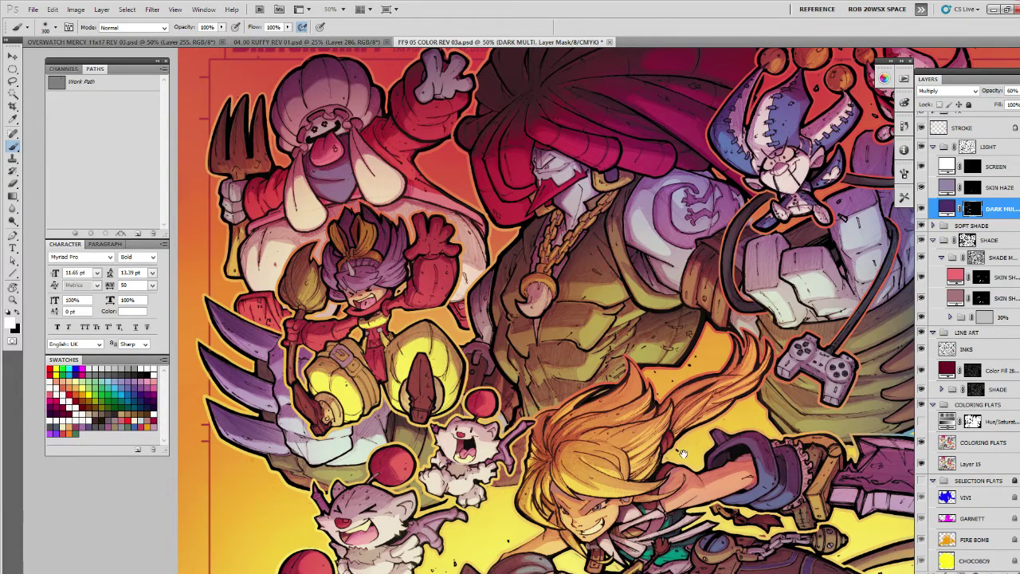
left_click_drag(683, 453, 672, 443)
Lasso the wrist shadow on the clawed hand beneath the child's legs and brush dark shading into it.
key("l")
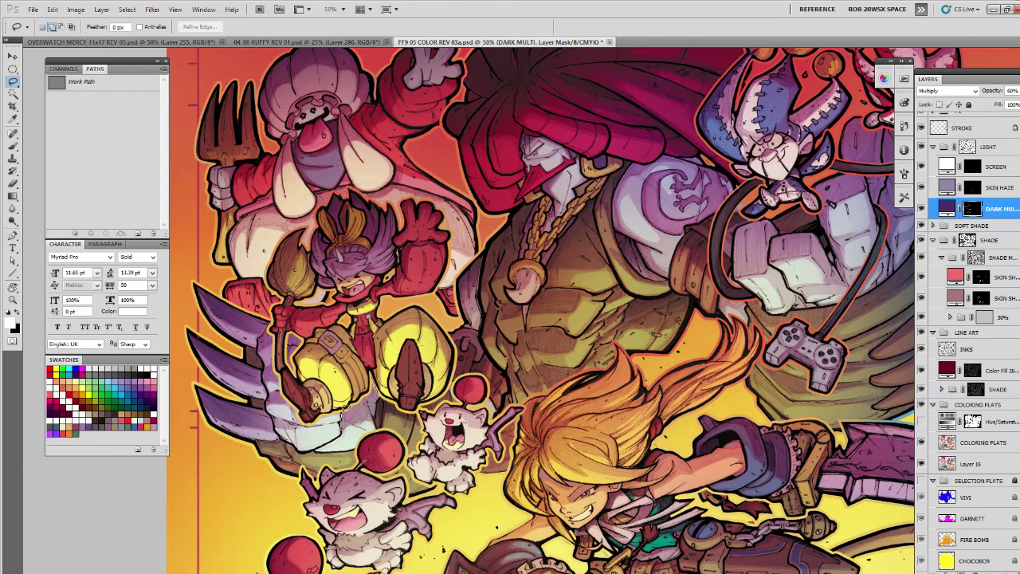
key("b")
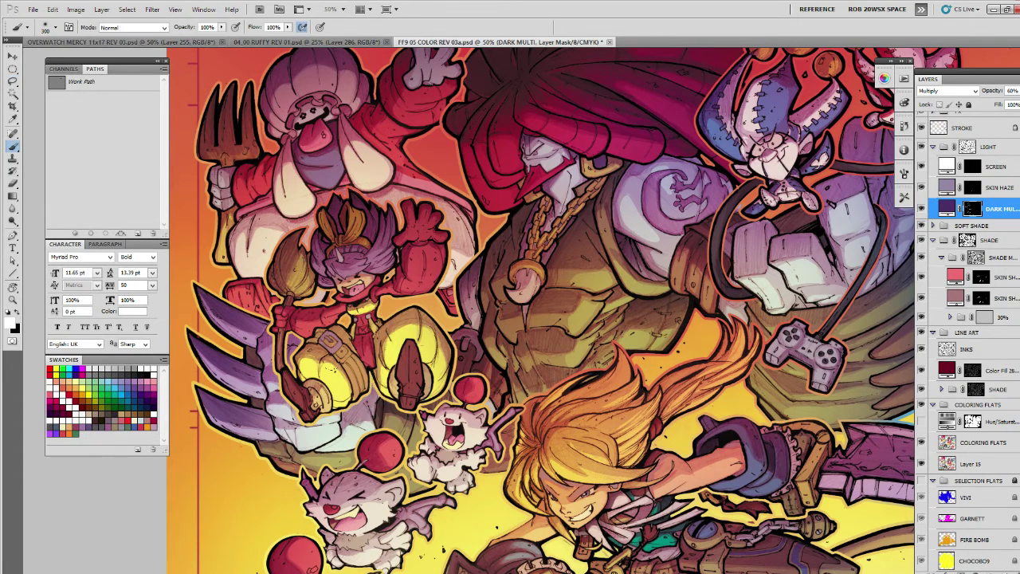
left_click_drag(349, 418, 370, 392)
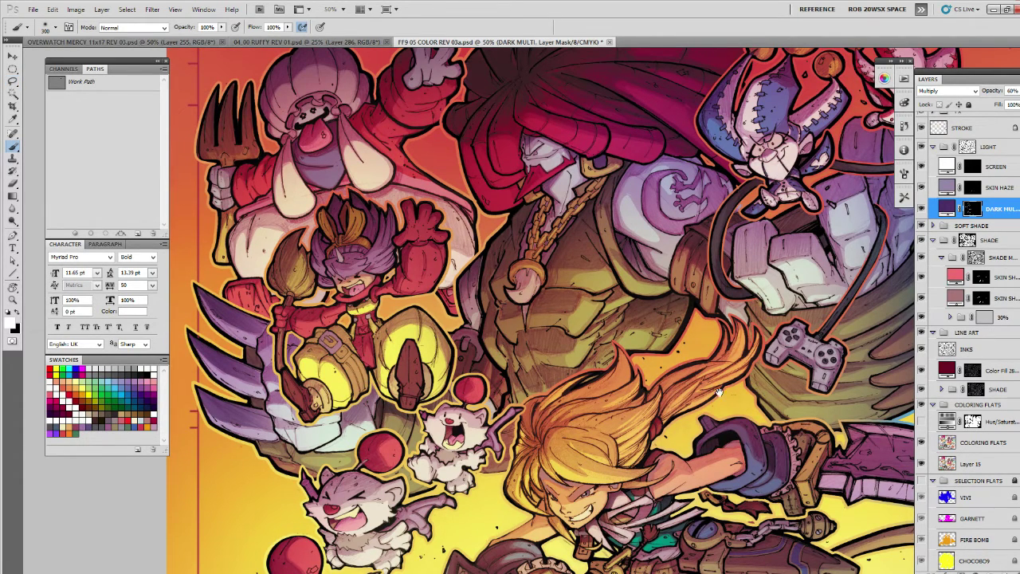
Lasso the upper planes of the fingers on the brute's raised hand under the jesters and brush dark shading into them.
key("z")
left_click_drag(719, 392, 580, 394)
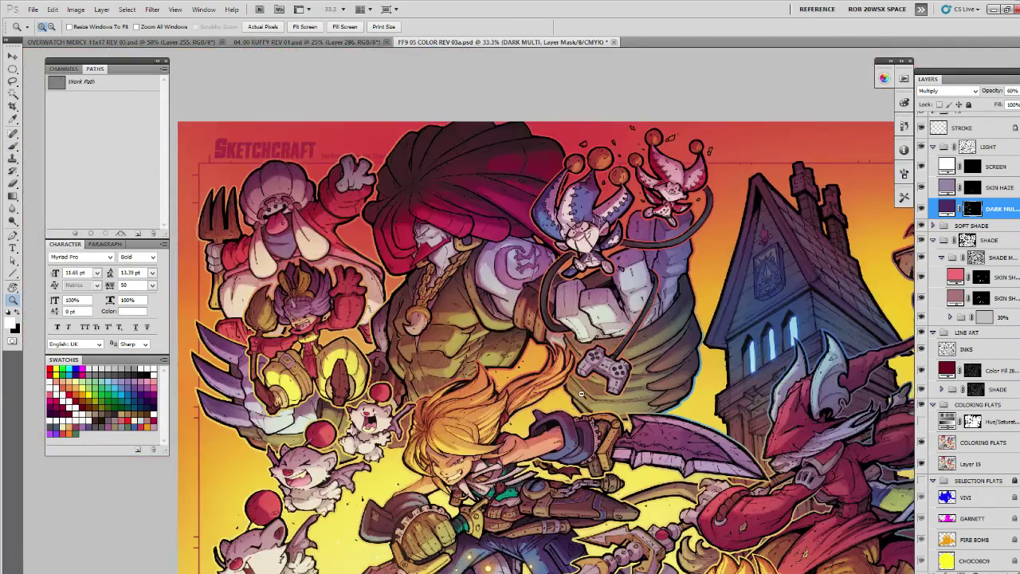
left_click(647, 331)
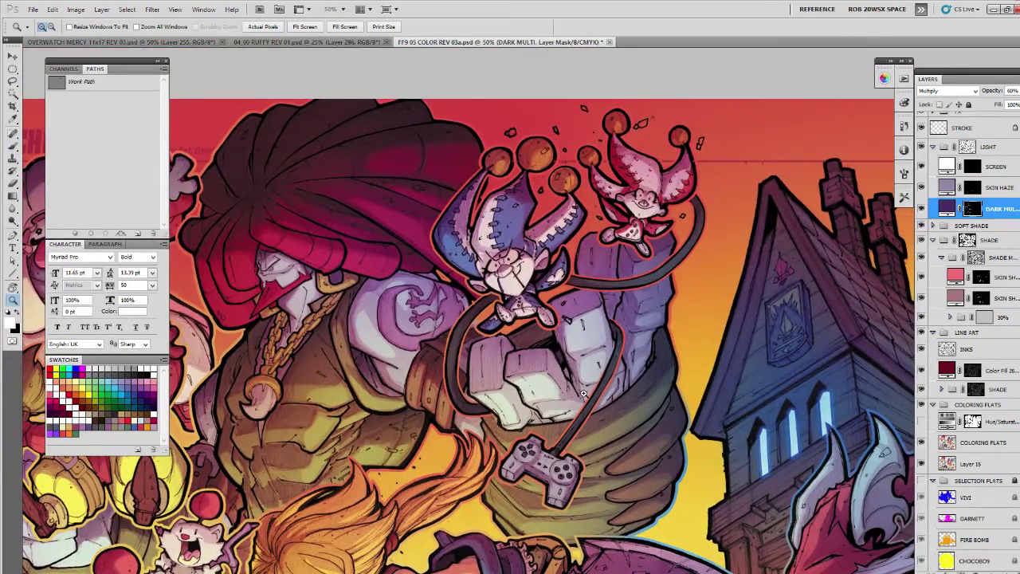
key("l")
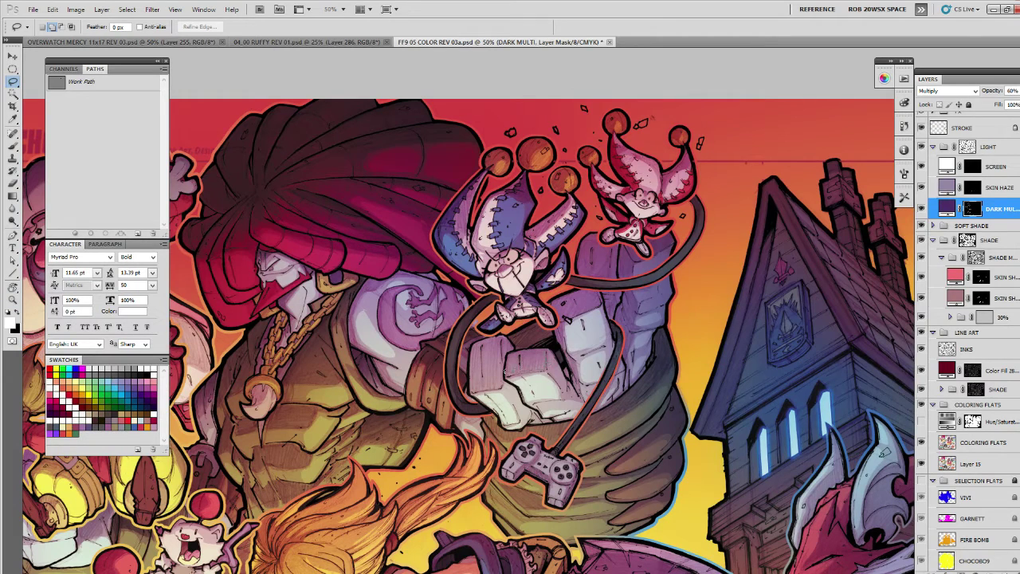
mouse_move(509, 349)
left_mouse_down()
mouse_move(551, 348)
mouse_move(514, 375)
left_mouse_up()
mouse_move(551, 303)
left_mouse_down()
mouse_move(591, 283)
mouse_move(600, 307)
left_mouse_up()
mouse_move(633, 253)
left_mouse_down()
mouse_move(609, 291)
mouse_move(643, 290)
mouse_move(644, 273)
mouse_move(628, 277)
left_mouse_up()
key("b")
key("ctrl+h")
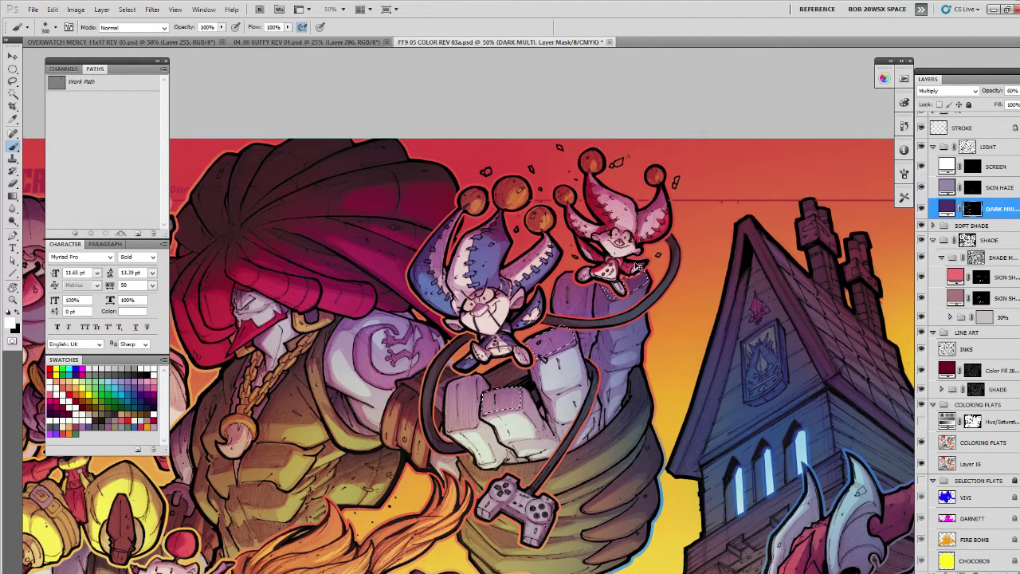
left_click(626, 283)
left_click(555, 342)
left_click_drag(551, 338, 531, 354)
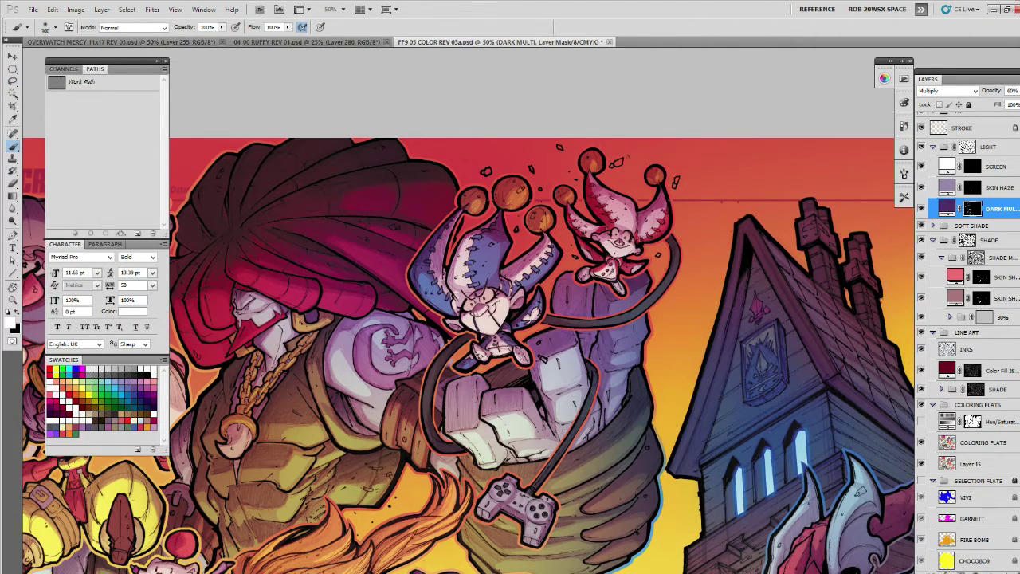
left_click_drag(518, 393, 485, 408)
left_click_drag(547, 436, 553, 356)
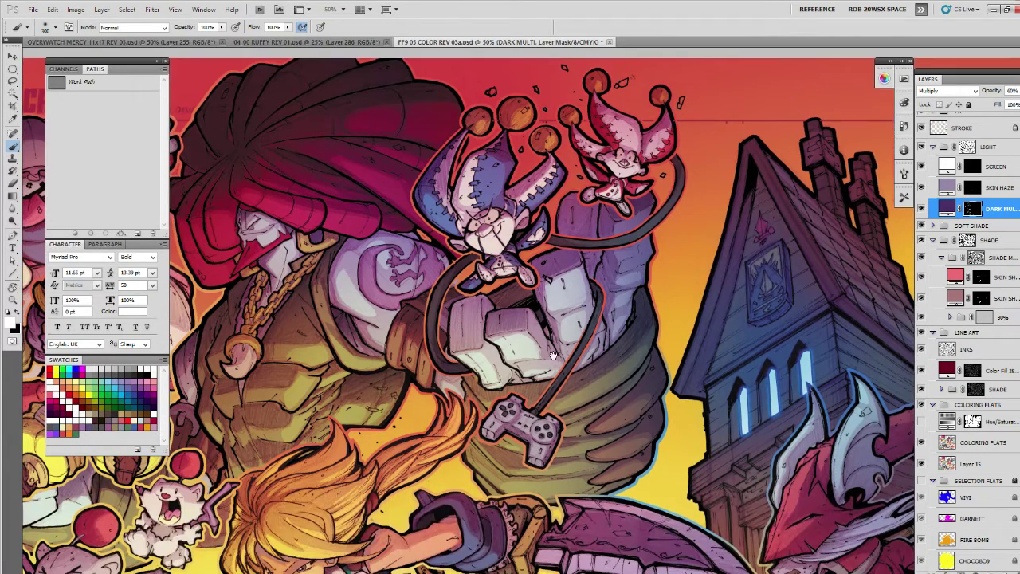
Lasso the shadows between and along the raised hand's fingers and brush dark shading into them.
key("l")
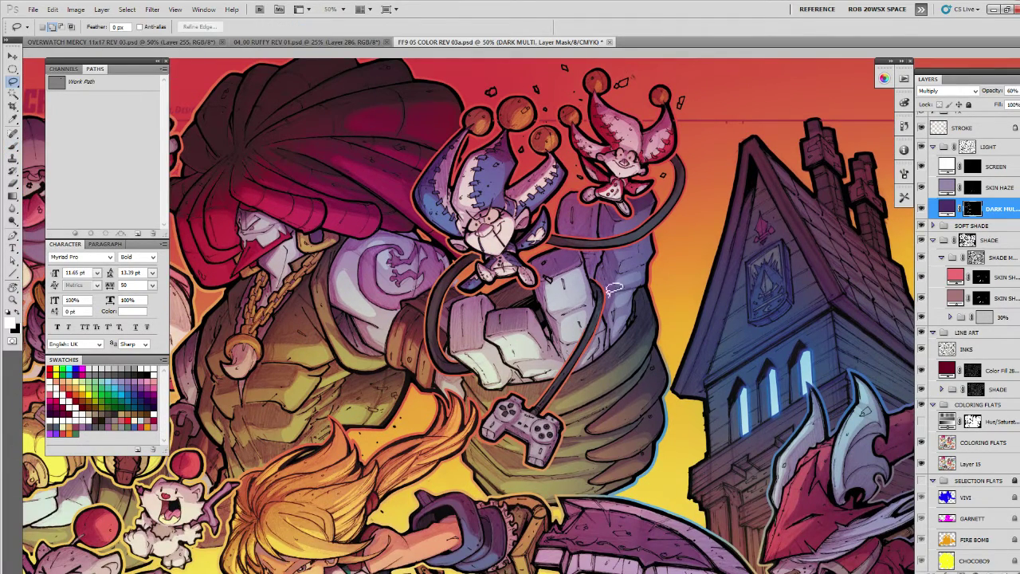
left_click_drag(607, 285, 589, 335)
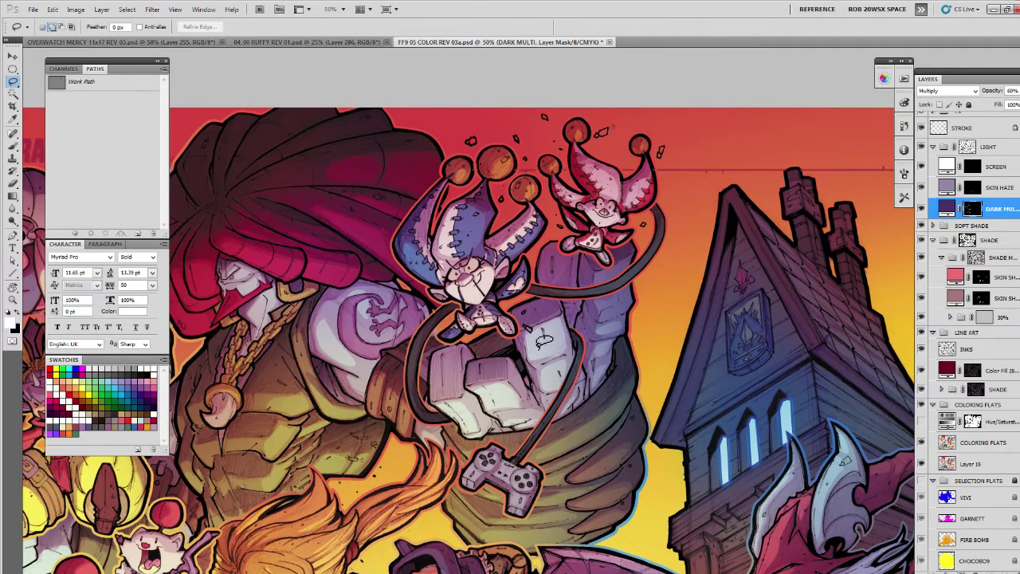
mouse_move(520, 365)
left_mouse_down()
mouse_move(477, 354)
mouse_move(494, 325)
mouse_move(580, 327)
mouse_move(563, 300)
mouse_move(575, 326)
left_mouse_up()
mouse_move(579, 288)
left_mouse_down()
mouse_move(578, 252)
mouse_move(542, 247)
mouse_move(537, 274)
mouse_move(603, 305)
left_mouse_up()
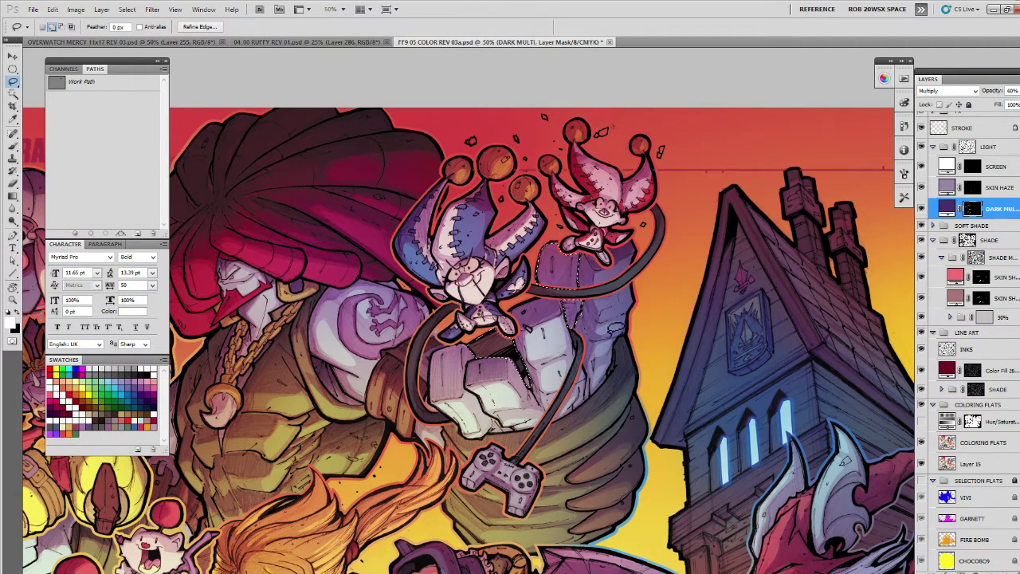
key("b")
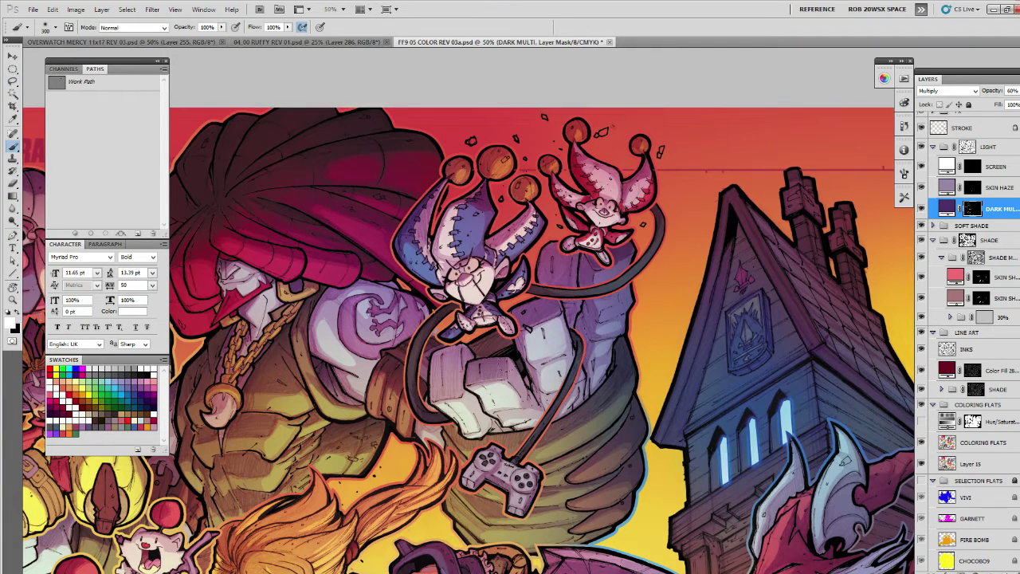
left_click_drag(575, 316, 558, 267)
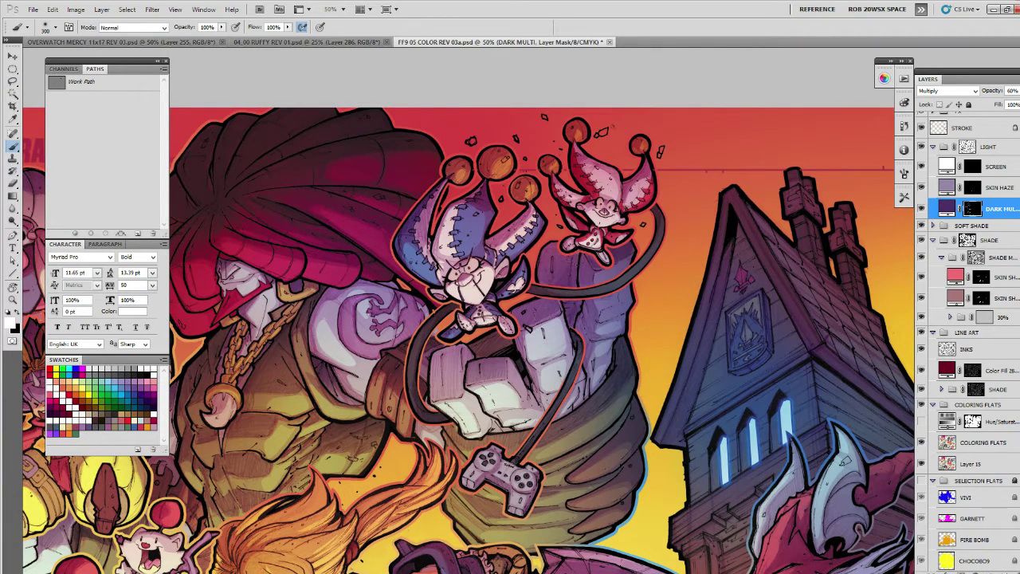
left_click_drag(491, 348, 432, 392)
Examine the dark shading across the upper half of the illustration at 25% zoom.
left_click_drag(524, 461, 605, 305)
key("z")
left_click(587, 333, "alt")
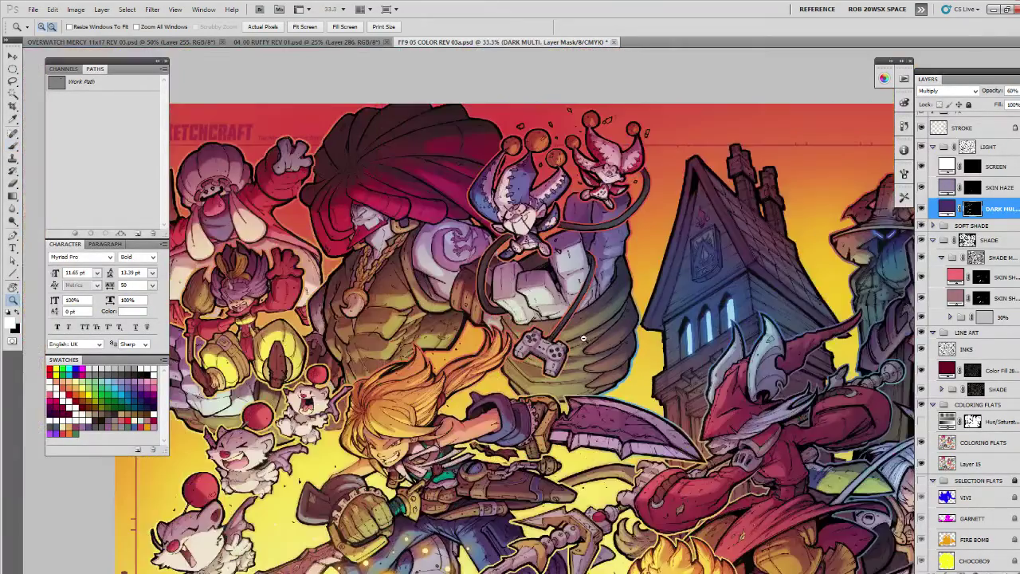
left_click(583, 342, "alt")
left_click_drag(578, 389, 583, 363)
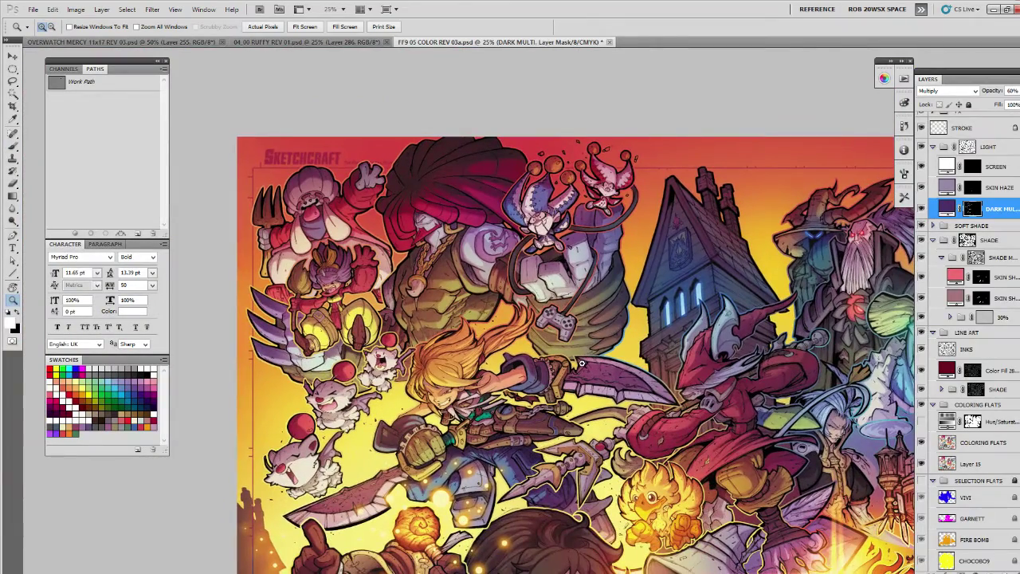
scroll(597, 294, "down", 2)
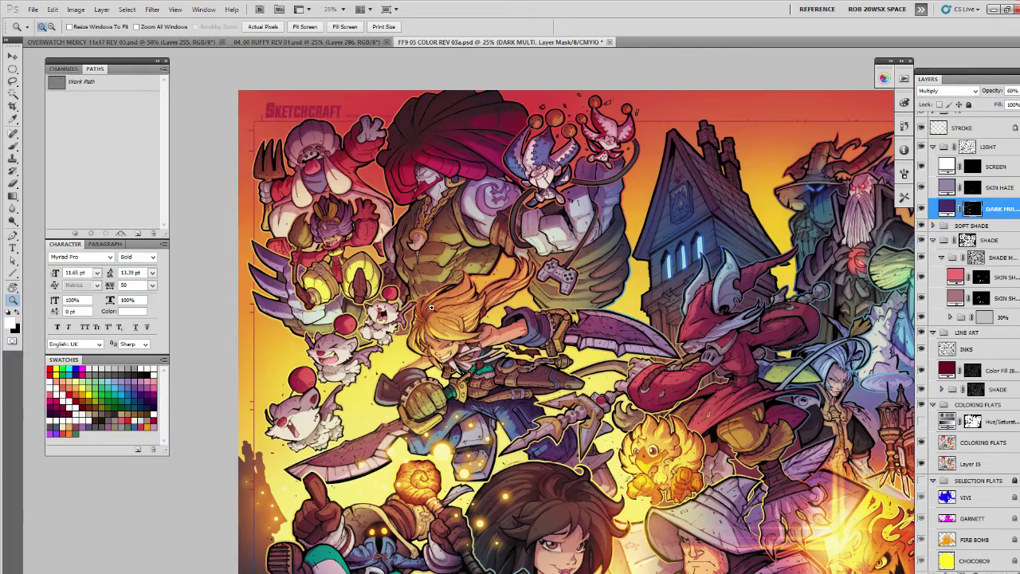
Lasso the shadows around Zidane's teal vest below the scarf and brush dark shading into them.
left_click_drag(452, 319, 461, 303)
left_click(466, 335)
left_click(505, 402)
left_click_drag(524, 401, 531, 397)
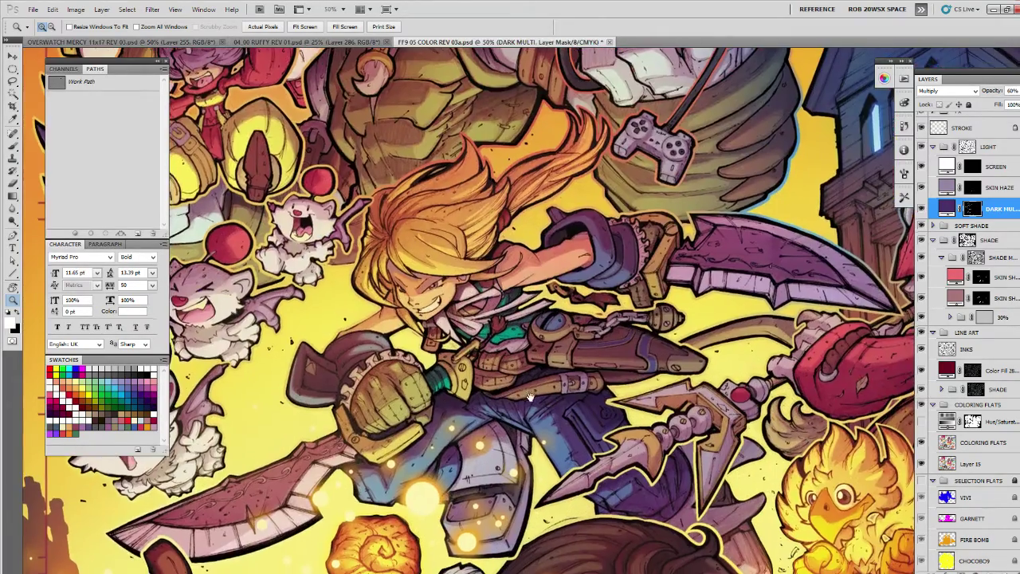
key("l")
left_click_drag(665, 365, 589, 400)
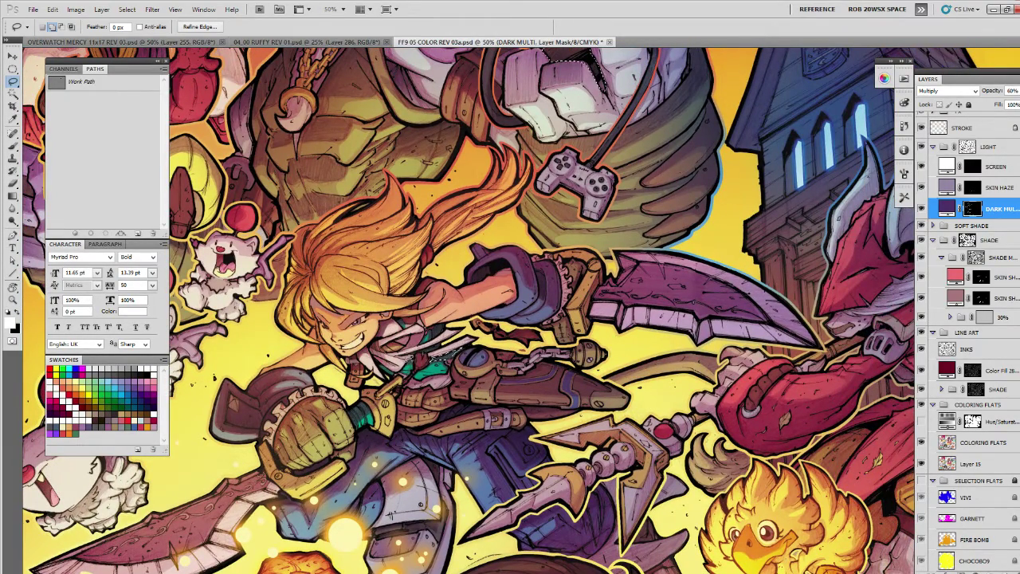
key("b")
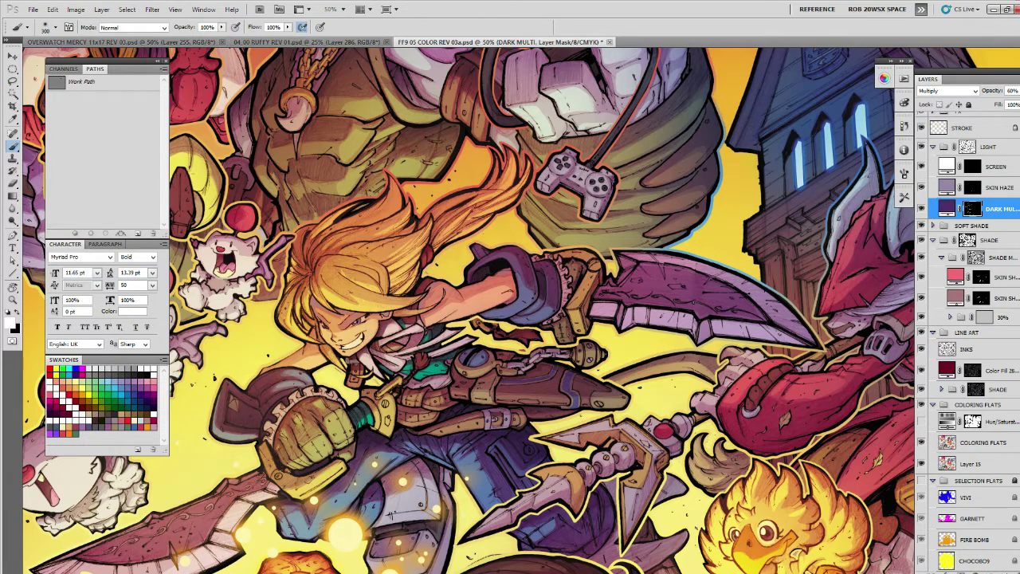
key("l")
scroll(422, 367, "down", 2)
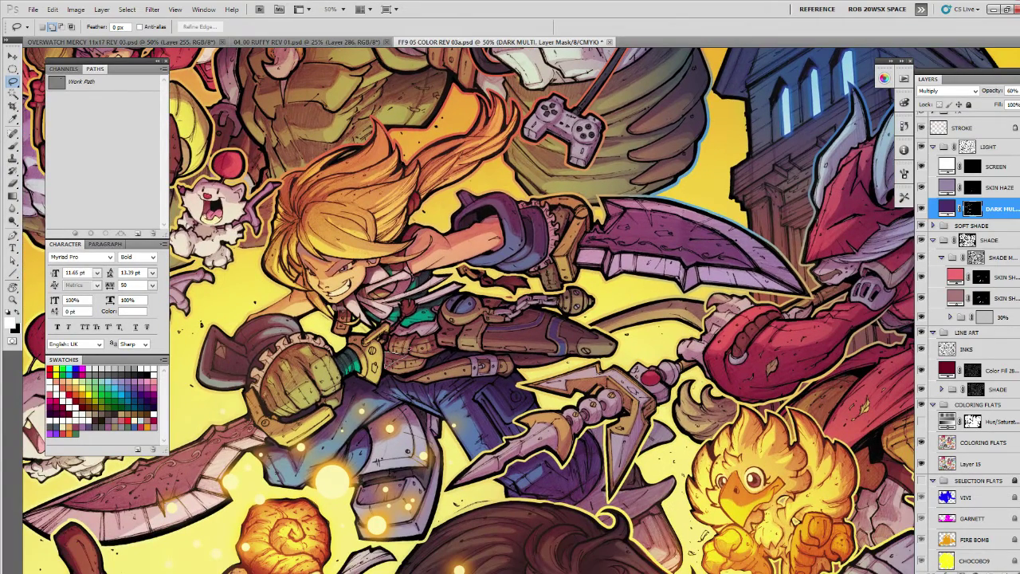
key("b")
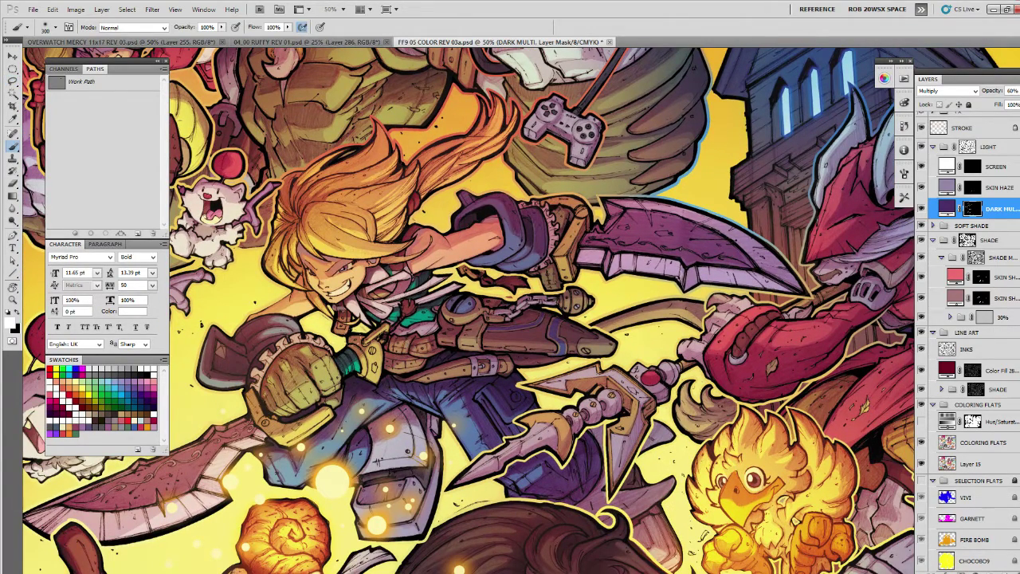
Lasso the shadow at the top of Zidane's blue trousers below the belt and brush dark shading into it.
left_click_drag(624, 389, 606, 391)
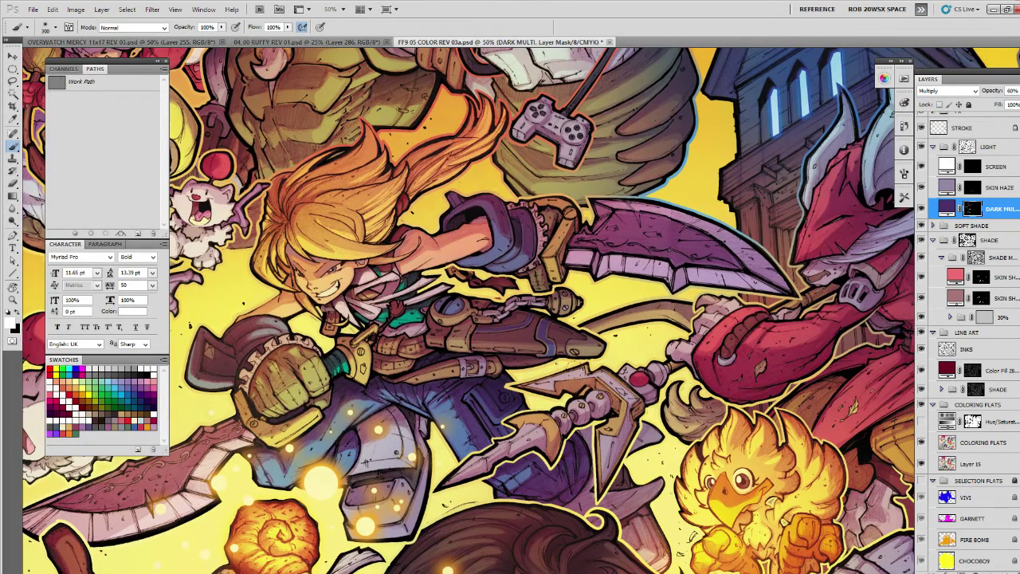
key("l")
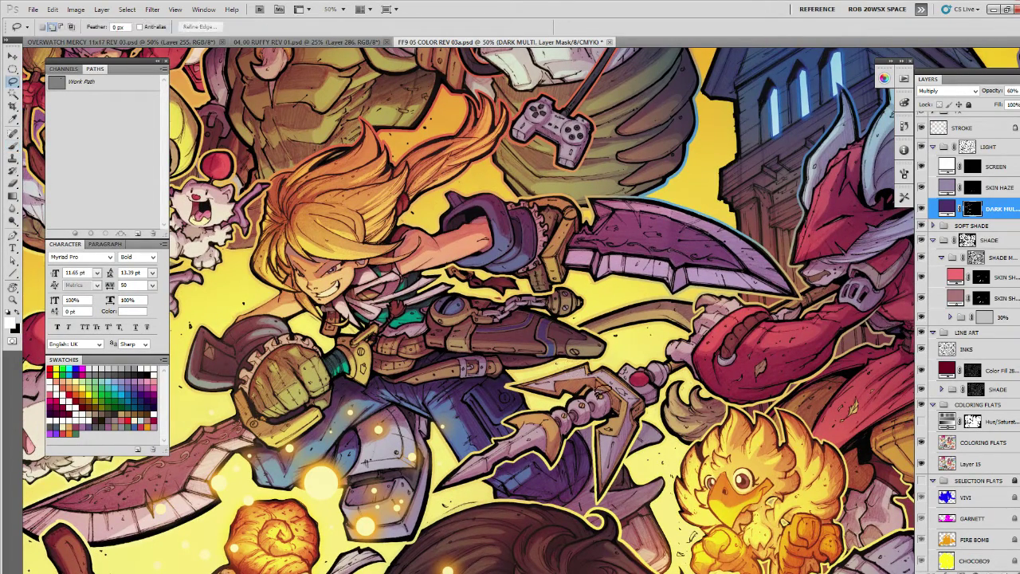
left_click_drag(583, 396, 603, 376)
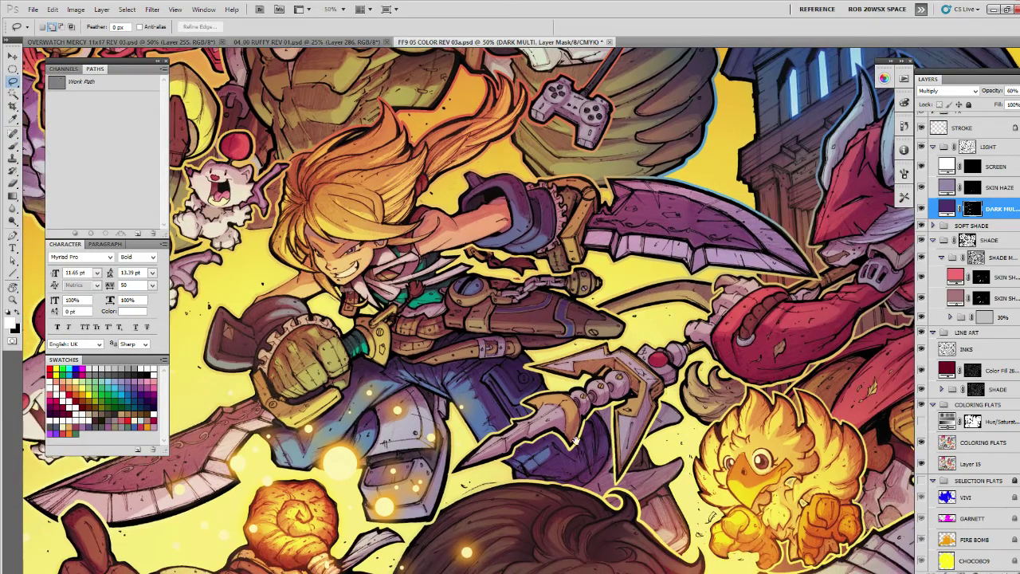
left_click_drag(582, 443, 603, 393)
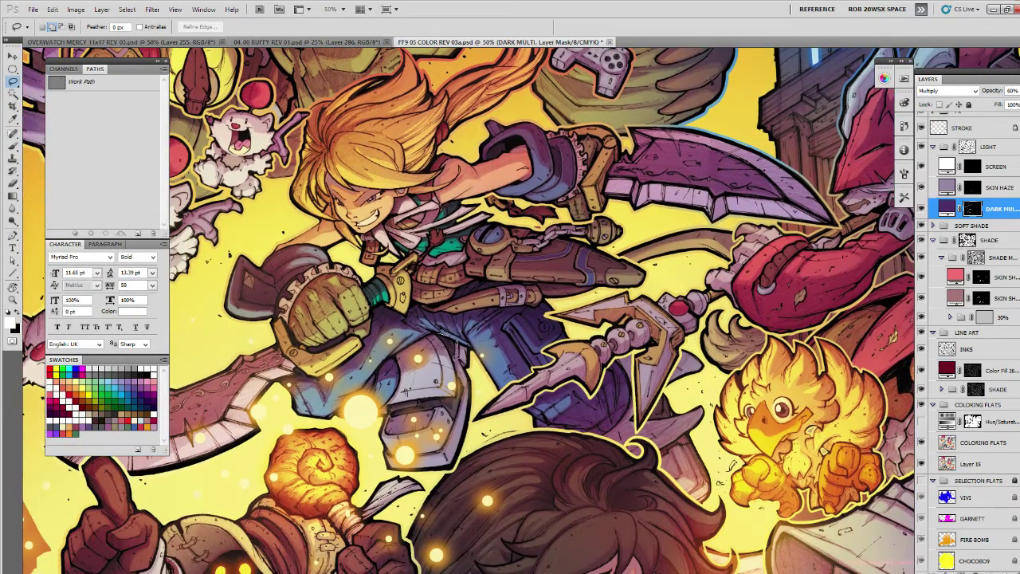
mouse_move(416, 358)
left_mouse_down()
mouse_move(381, 374)
mouse_move(406, 344)
mouse_move(451, 333)
left_mouse_up()
key("b")
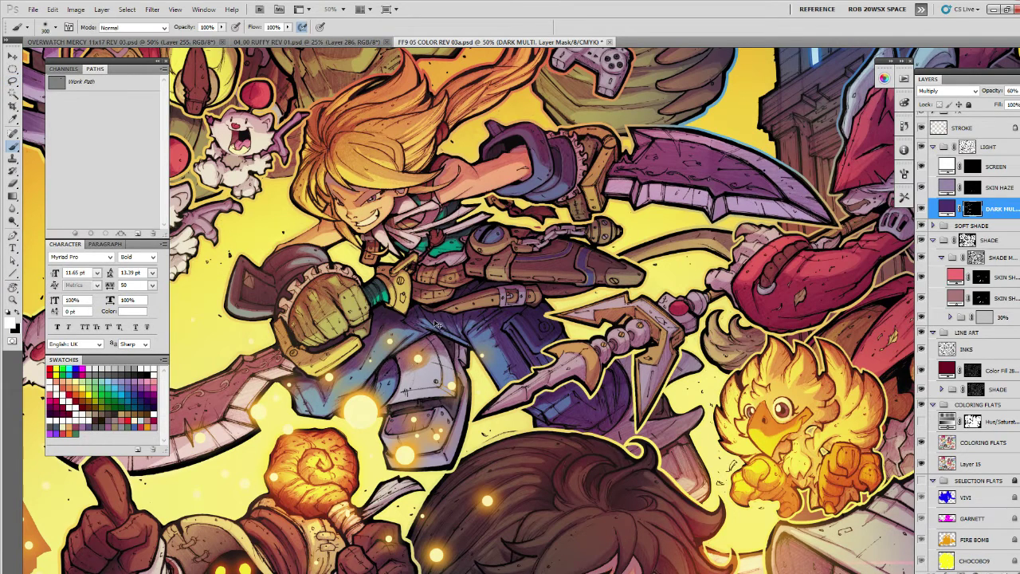
left_click_drag(405, 359, 431, 345)
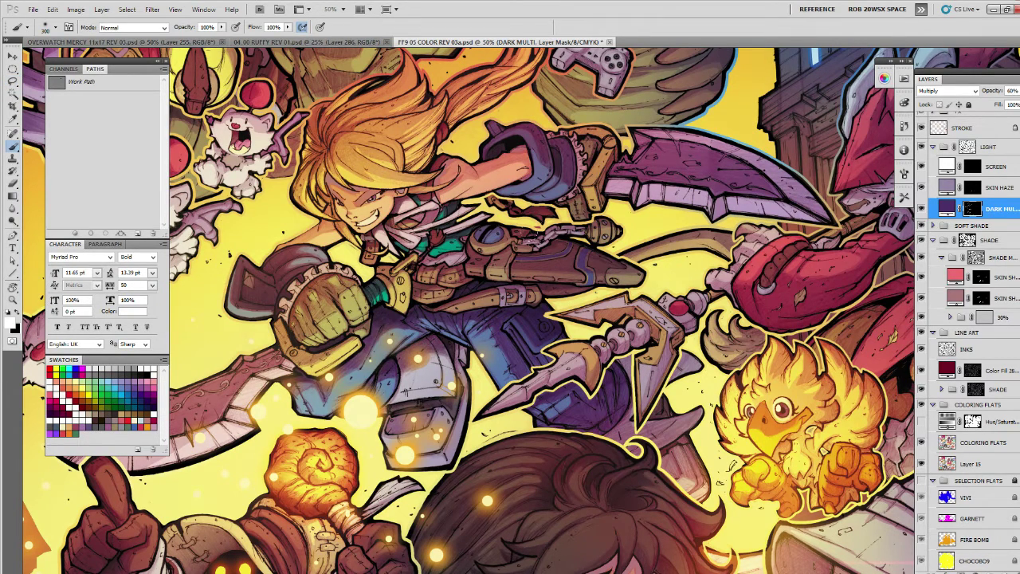
Examine the dark shading on the dark-haired woman and the surrounding characters at several zoom levels.
left_click_drag(732, 425, 673, 260)
key("z")
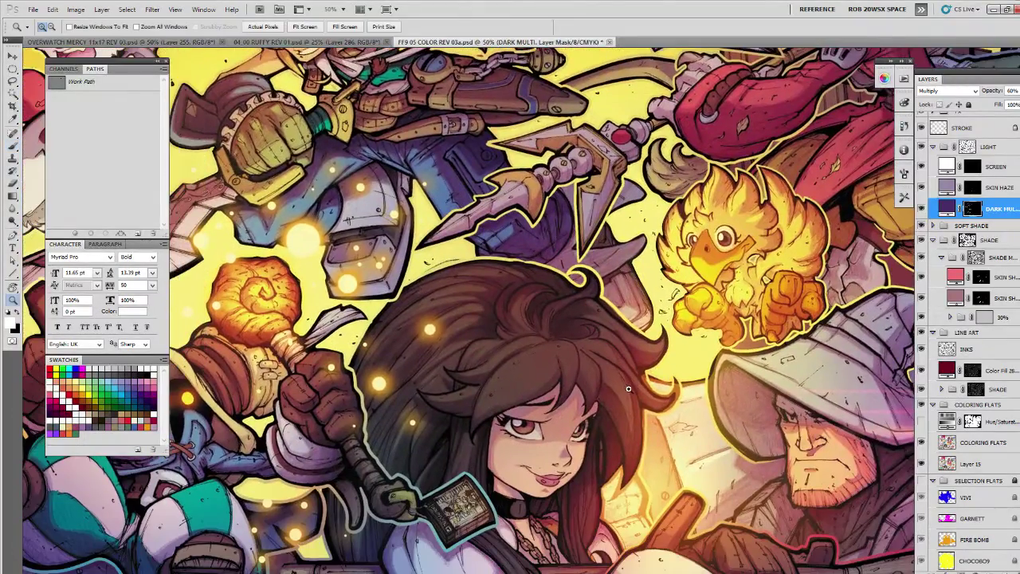
left_click(630, 393)
left_click(630, 397)
left_click(631, 399, "alt")
left_click(631, 400)
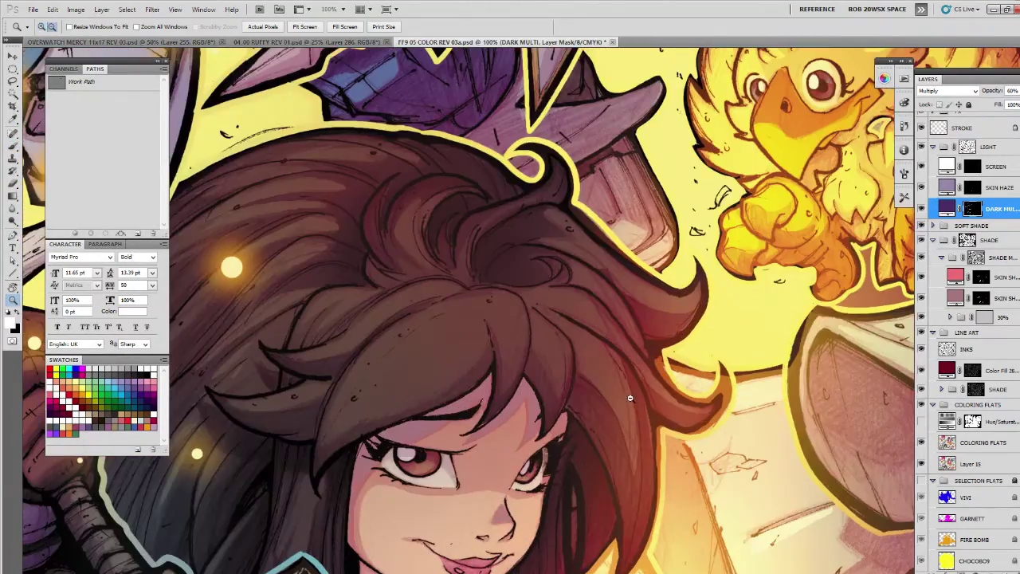
left_click(630, 400, "alt")
left_click(634, 401, "alt")
left_click(634, 401, "alt")
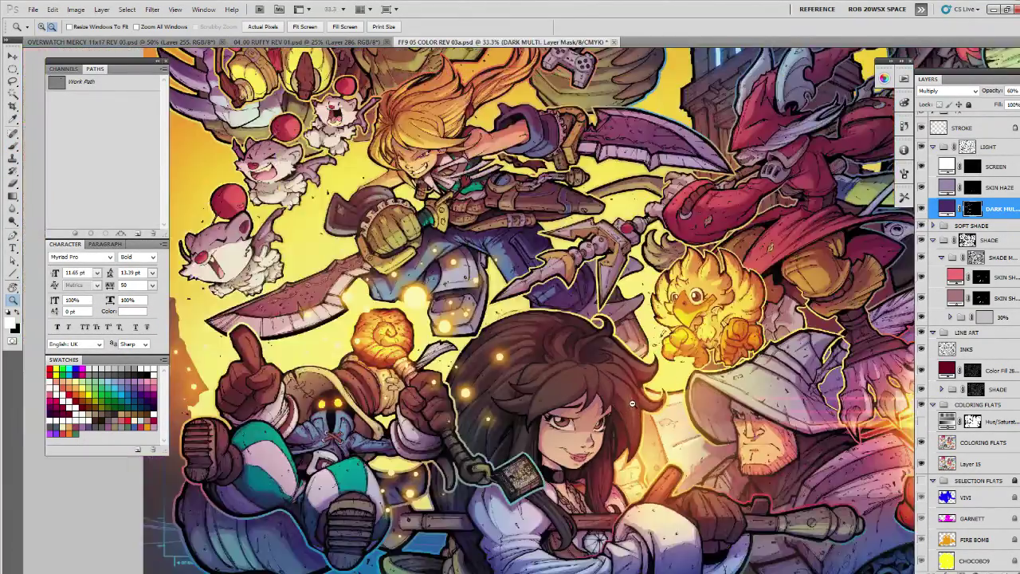
left_click(635, 429, "alt")
left_click(634, 447)
left_click_drag(637, 466, 626, 531)
left_click(627, 420)
left_click(612, 396, "alt")
left_click(613, 397, "alt")
left_click(601, 378)
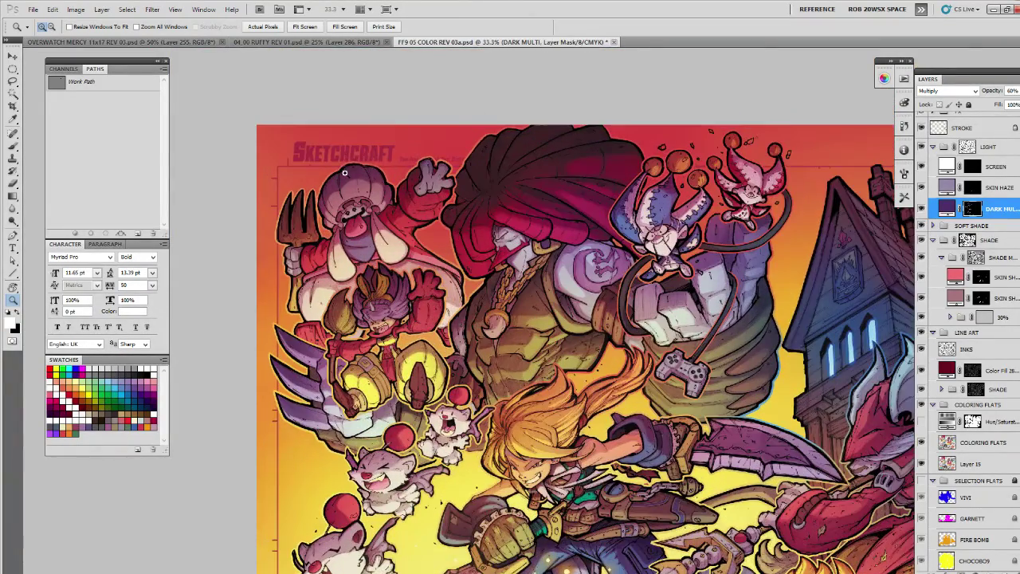
Lasso the shadows on the purple cap of the fork-wielding chef and brush dark shading into them.
left_click(351, 185)
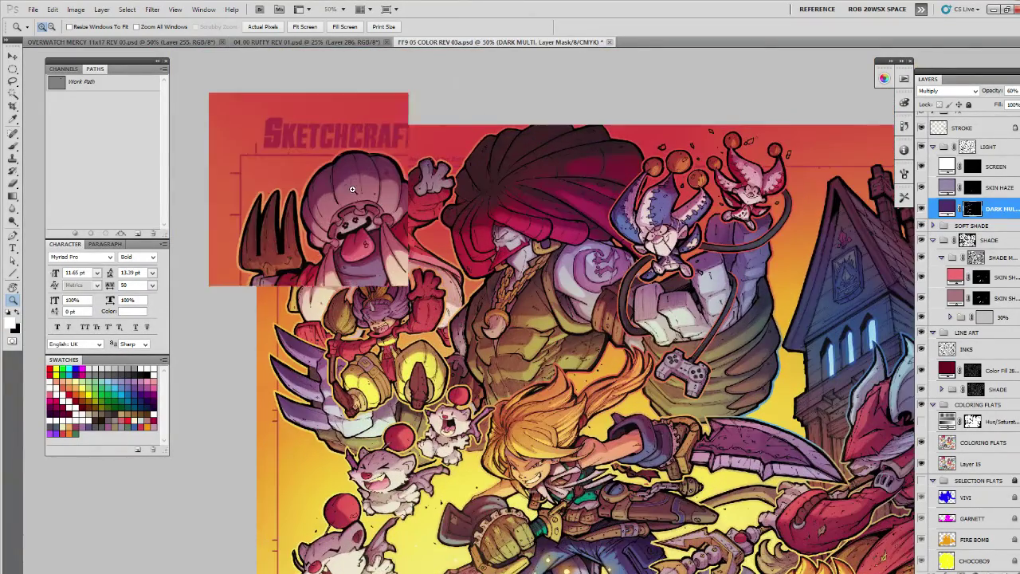
mouse_move(349, 201)
left_mouse_down()
mouse_move(314, 250)
mouse_move(324, 316)
mouse_move(290, 324)
mouse_move(263, 314)
mouse_move(279, 246)
mouse_move(283, 270)
mouse_move(296, 259)
mouse_move(299, 288)
mouse_move(311, 249)
left_mouse_up()
key("l")
key("b")
key("ctrl+d")
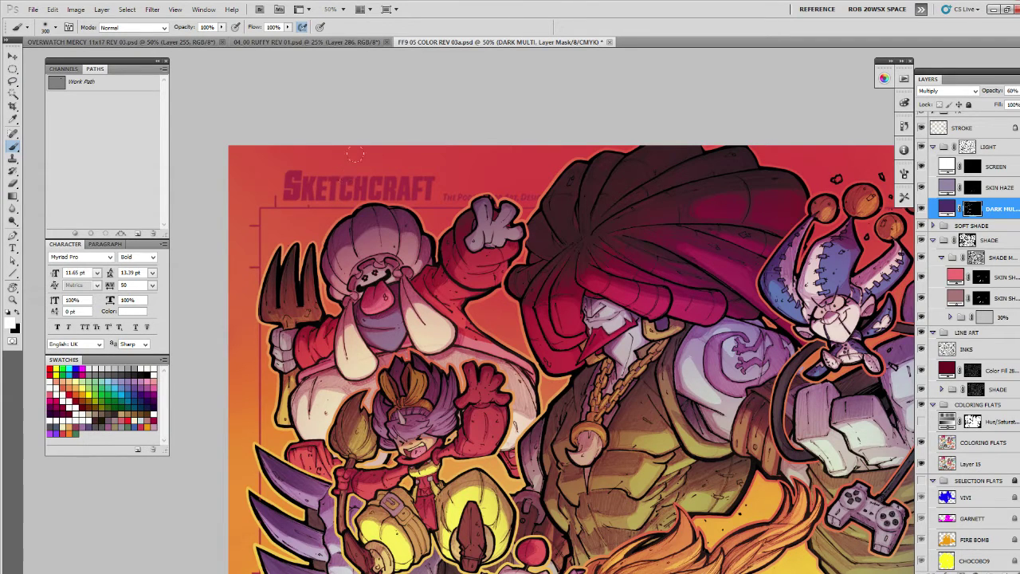
key("l")
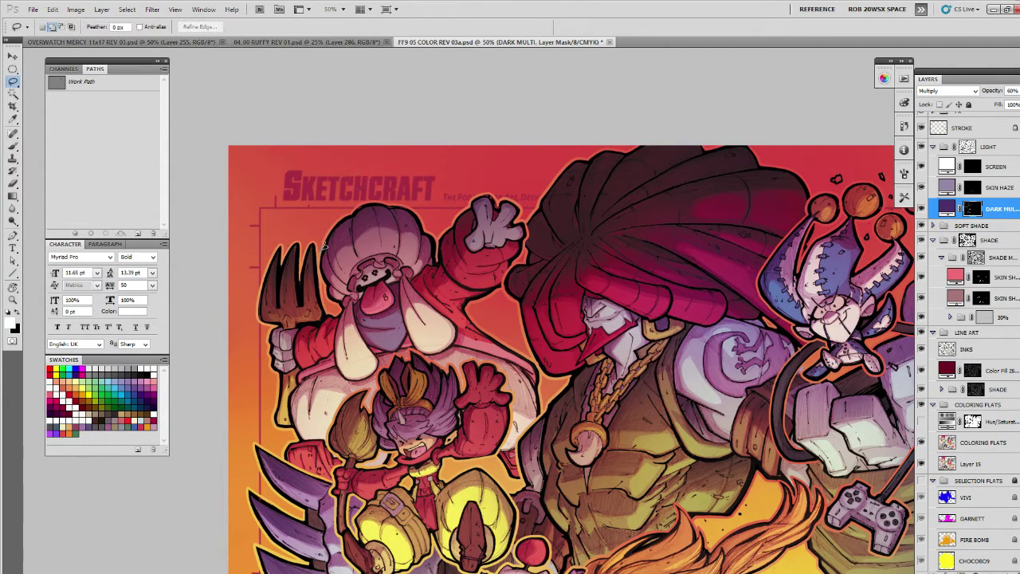
Lasso the purple cap of the fork-wielding character and brush shading inside the selection on the DARK MULTI layer mask.
mouse_move(331, 267)
left_mouse_down()
mouse_move(348, 240)
mouse_move(398, 224)
mouse_move(418, 229)
left_mouse_up()
left_click_drag(353, 210, 338, 235)
key("b")
key("ctrl+h")
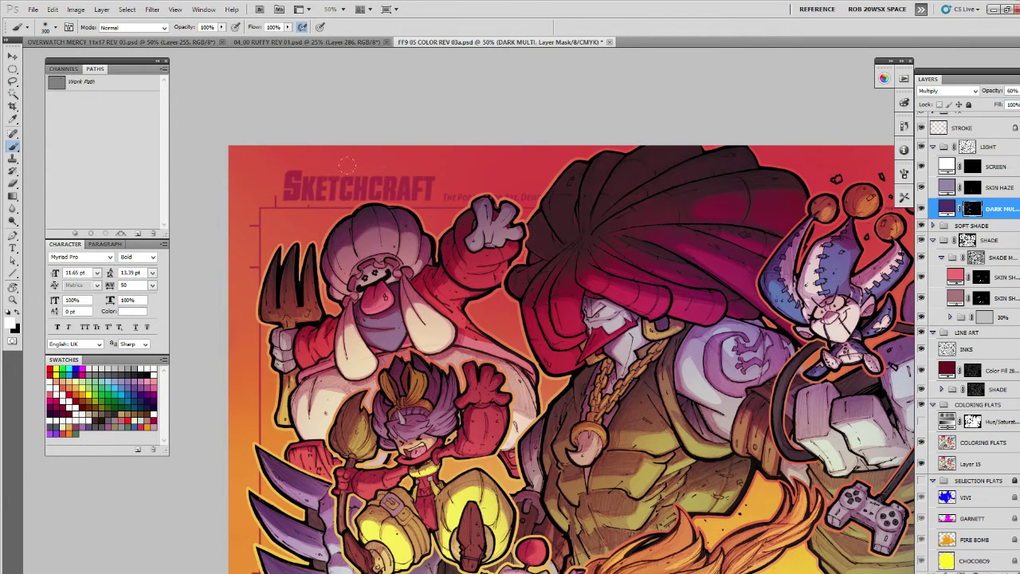
Lasso shadow areas on both red sleeves of the fork-wielding character, brush in the dark shading, and clear the selection.
left_click_drag(447, 244, 410, 261)
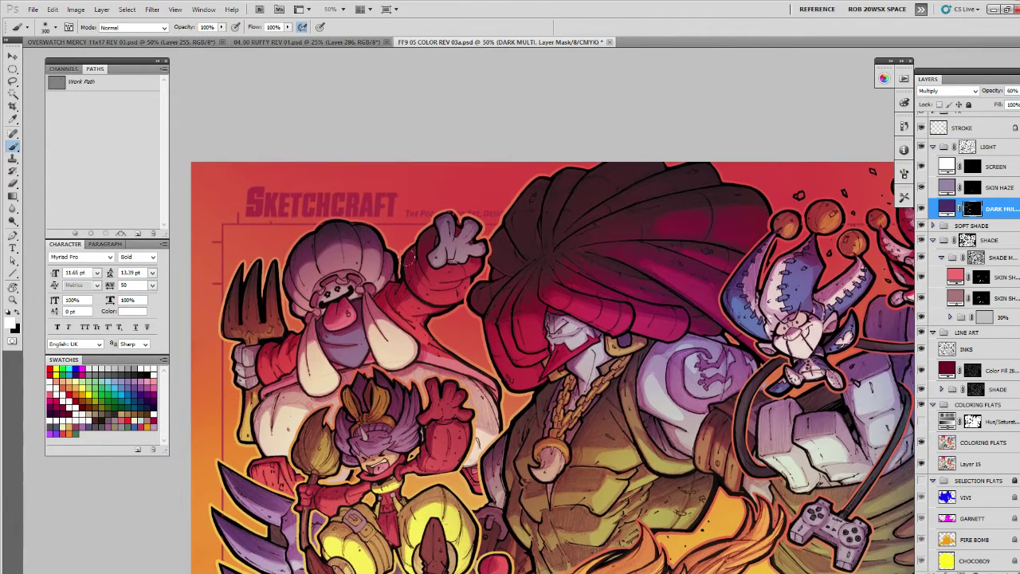
key("l")
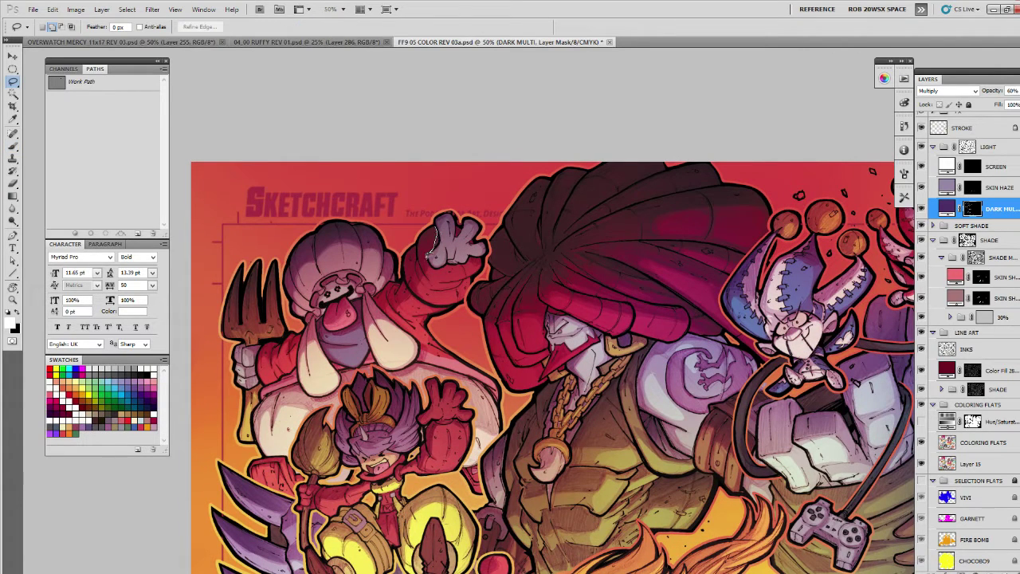
mouse_move(426, 268)
left_mouse_down()
mouse_move(437, 223)
mouse_move(410, 294)
mouse_move(408, 286)
mouse_move(383, 304)
mouse_move(397, 280)
left_mouse_up()
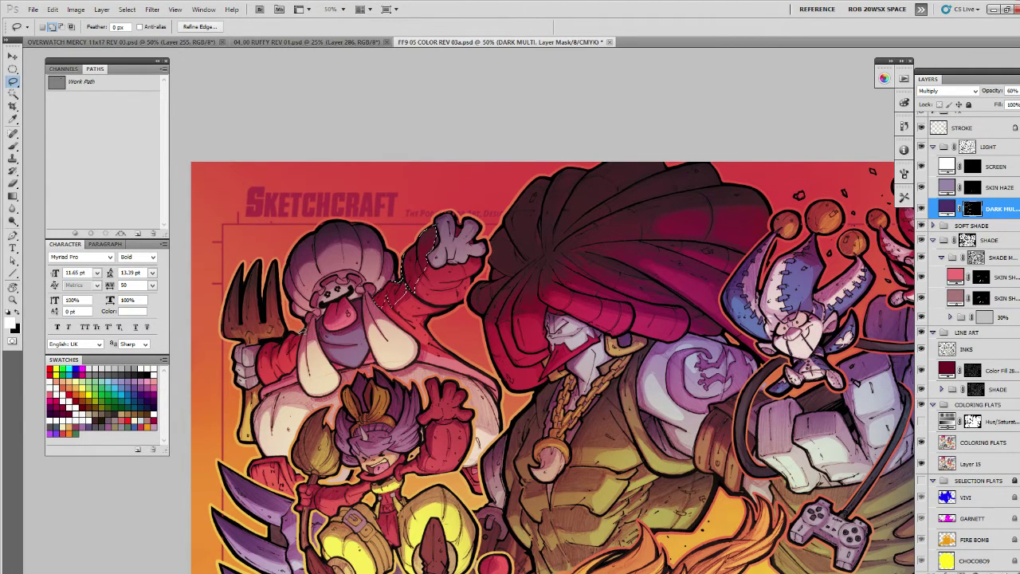
mouse_move(289, 341)
left_mouse_down()
mouse_move(257, 354)
mouse_move(276, 337)
left_mouse_up()
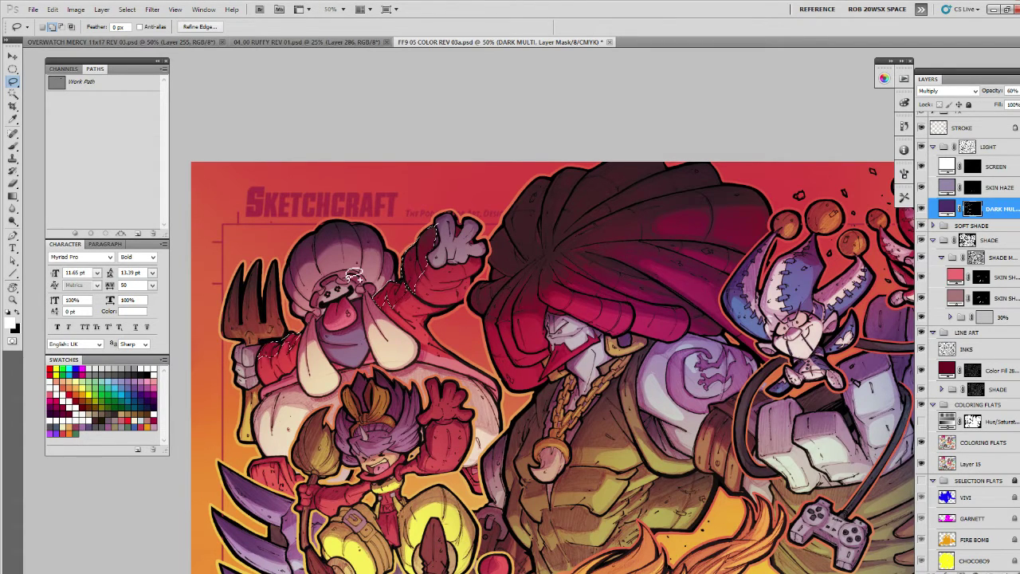
key("b")
key("ctrl+d")
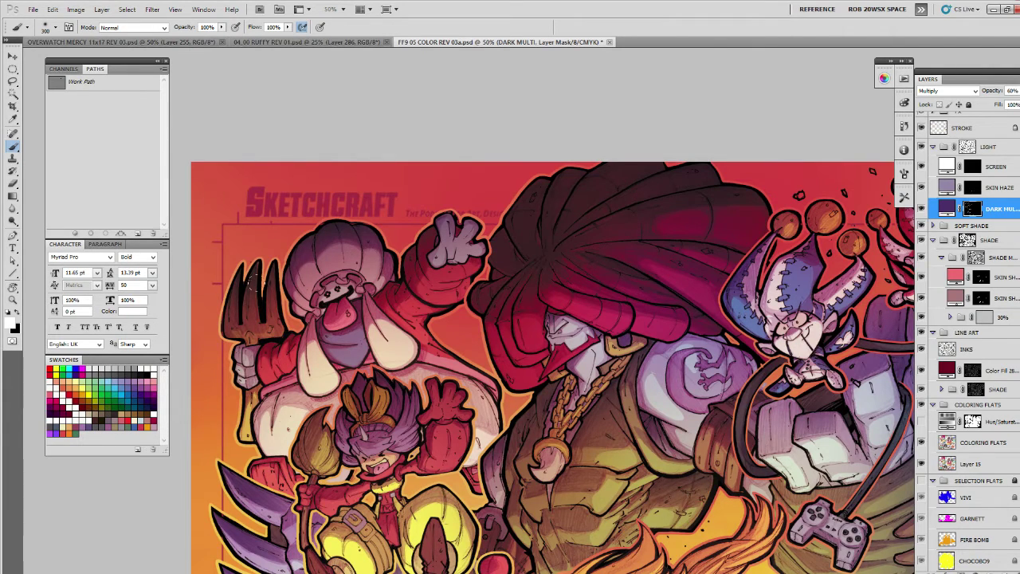
Lasso the raised glove of the fork-wielding character and brush dark shading onto it.
left_click_drag(436, 317, 395, 349)
key("l")
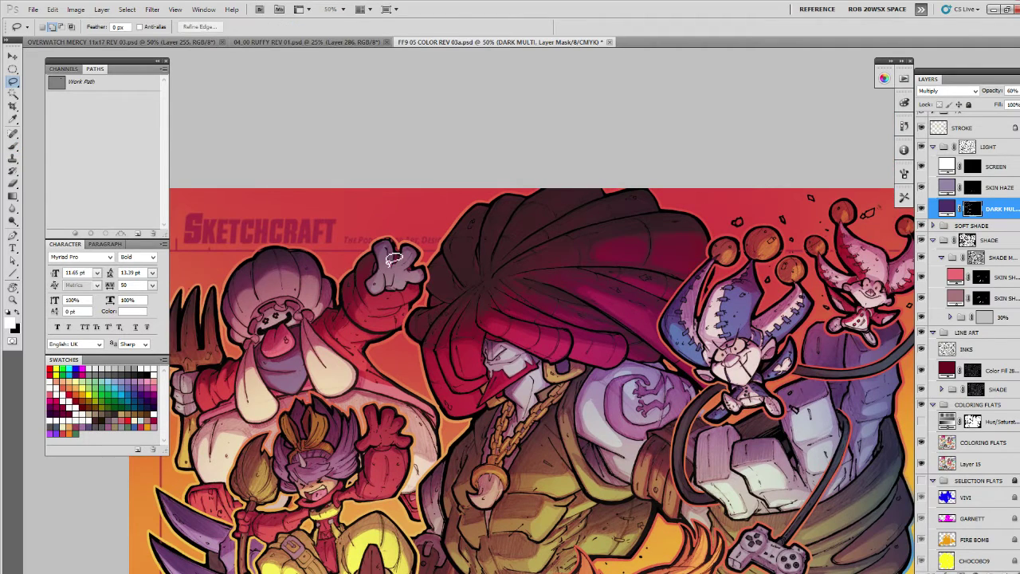
mouse_move(389, 250)
left_mouse_down()
mouse_move(413, 257)
mouse_move(377, 257)
left_mouse_up()
key("b")
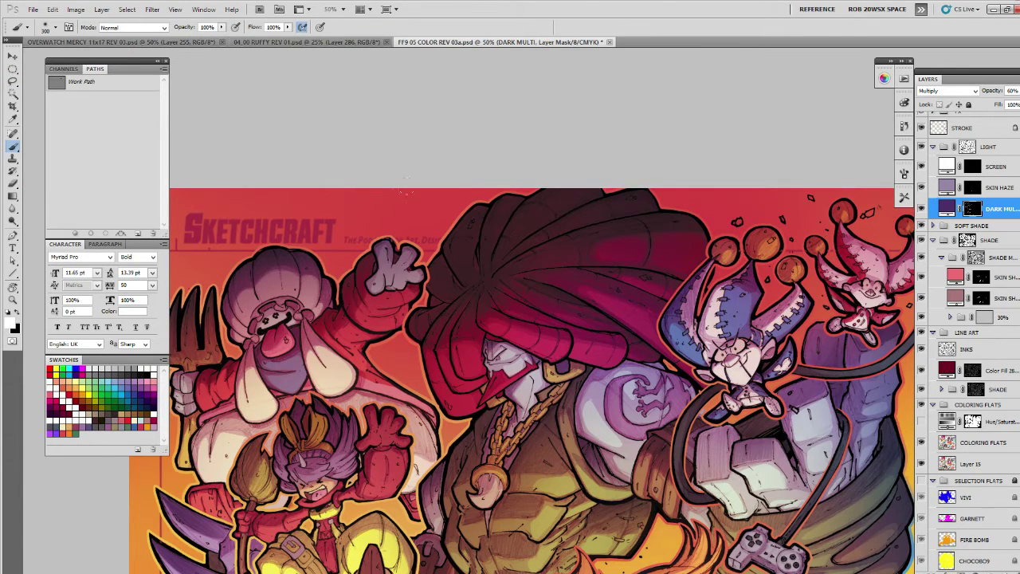
left_click_drag(472, 298, 429, 266)
Lasso the shadow sides of the three small white creatures' red pompoms and brush dark shading into them.
left_click_drag(594, 439, 636, 300)
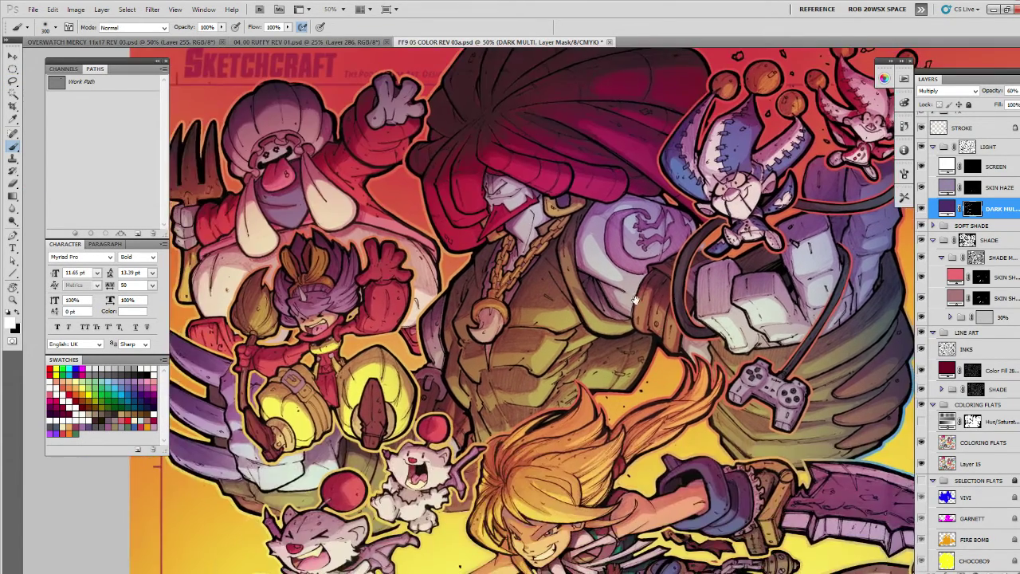
left_click_drag(633, 435, 667, 413)
left_click_drag(630, 517, 619, 351)
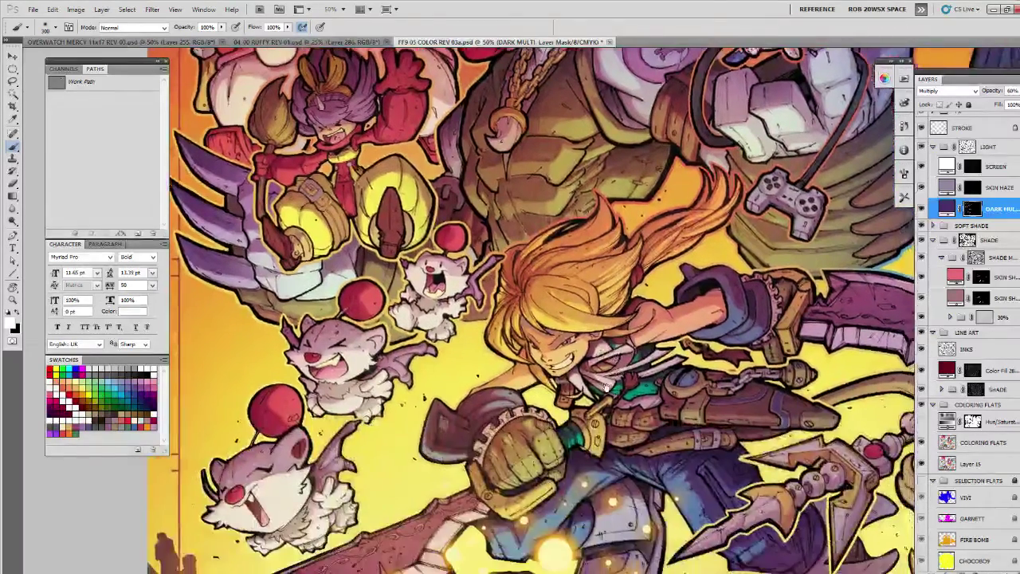
mouse_move(544, 343)
left_mouse_down()
mouse_move(585, 451)
mouse_move(596, 443)
mouse_move(579, 406)
mouse_move(614, 276)
left_mouse_up()
key("l")
mouse_move(501, 385)
left_mouse_down()
mouse_move(516, 355)
mouse_move(542, 351)
left_mouse_up()
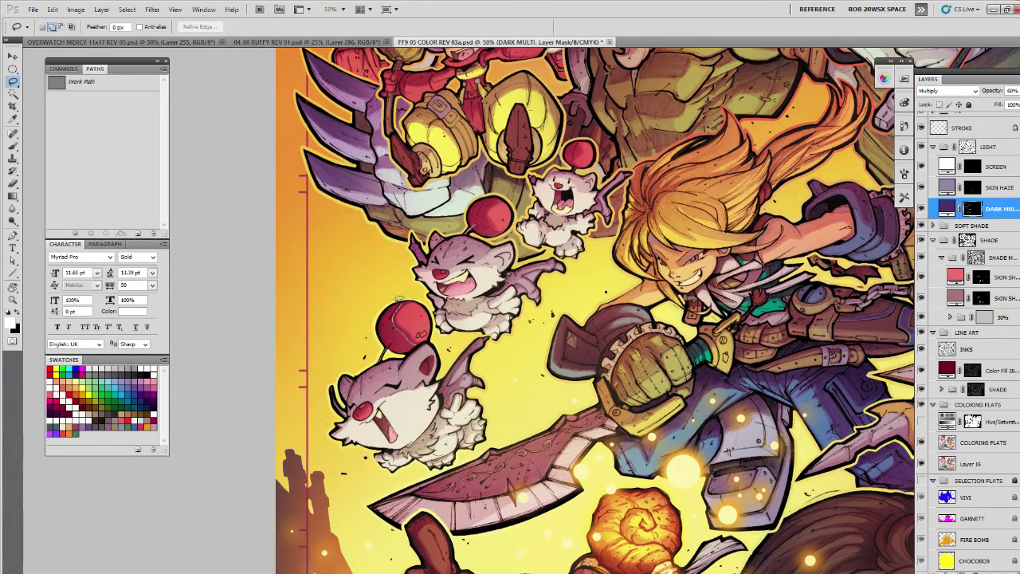
mouse_move(460, 292)
left_mouse_down()
mouse_move(442, 356)
mouse_move(484, 292)
mouse_move(489, 304)
mouse_move(461, 268)
mouse_move(453, 295)
mouse_move(485, 301)
left_mouse_up()
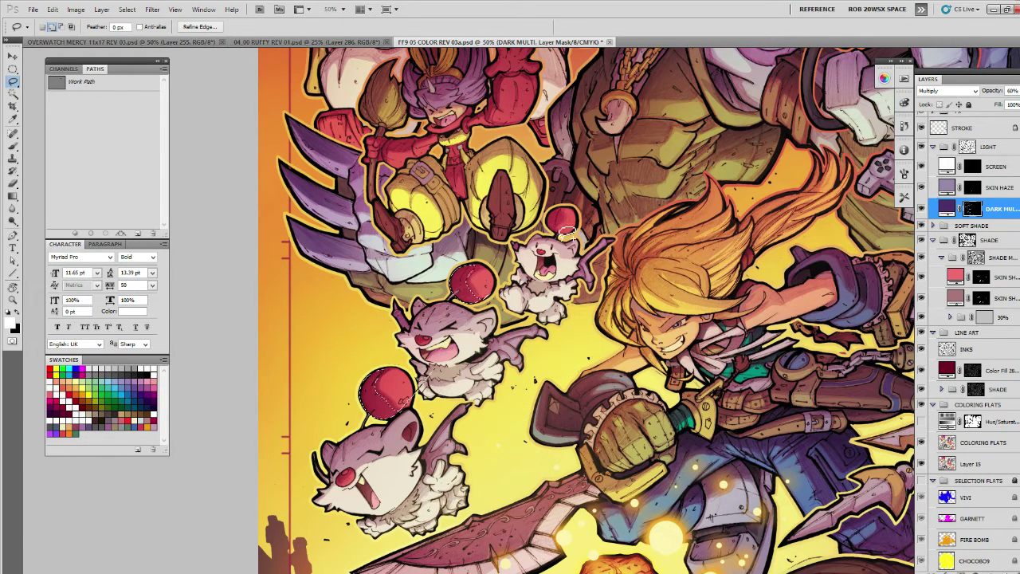
mouse_move(568, 233)
left_mouse_down()
mouse_move(564, 210)
mouse_move(547, 212)
mouse_move(559, 239)
left_mouse_up()
key("b")
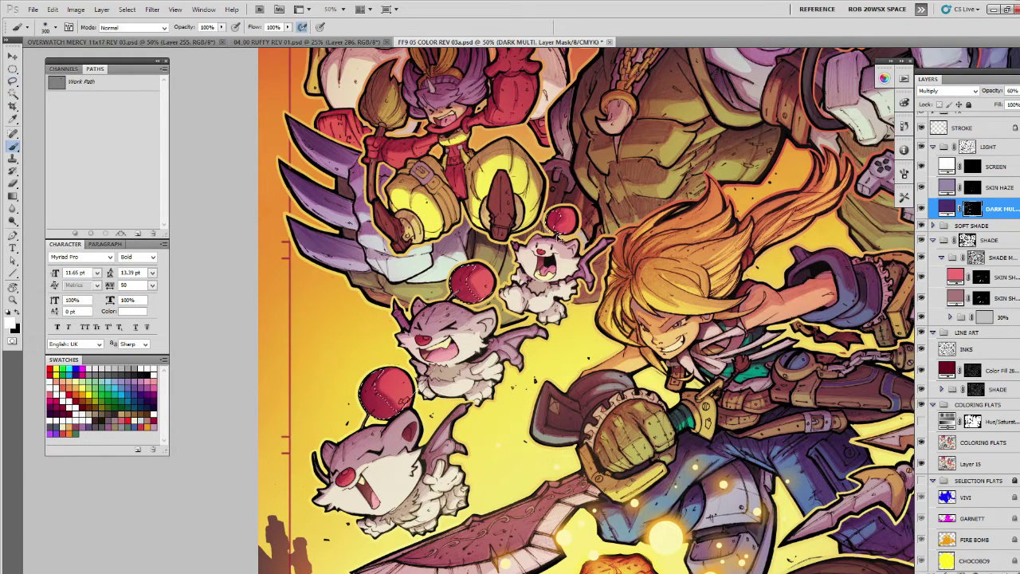
left_click_drag(370, 389, 386, 413)
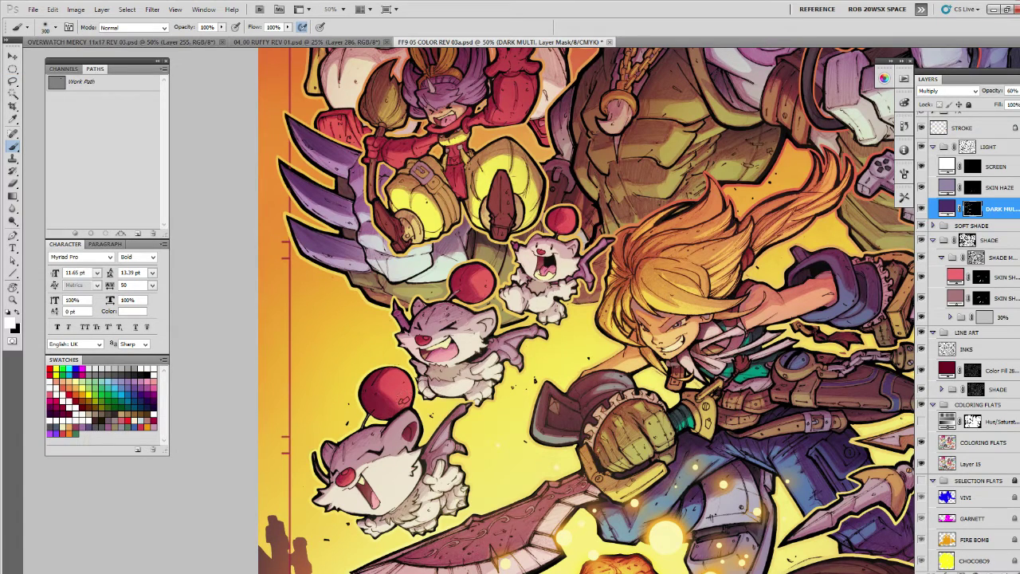
left_click_drag(458, 297, 467, 275)
Lasso the head of the largest white creature and brush soft dark shading over its upper part.
left_click_drag(606, 436, 606, 344)
key("l")
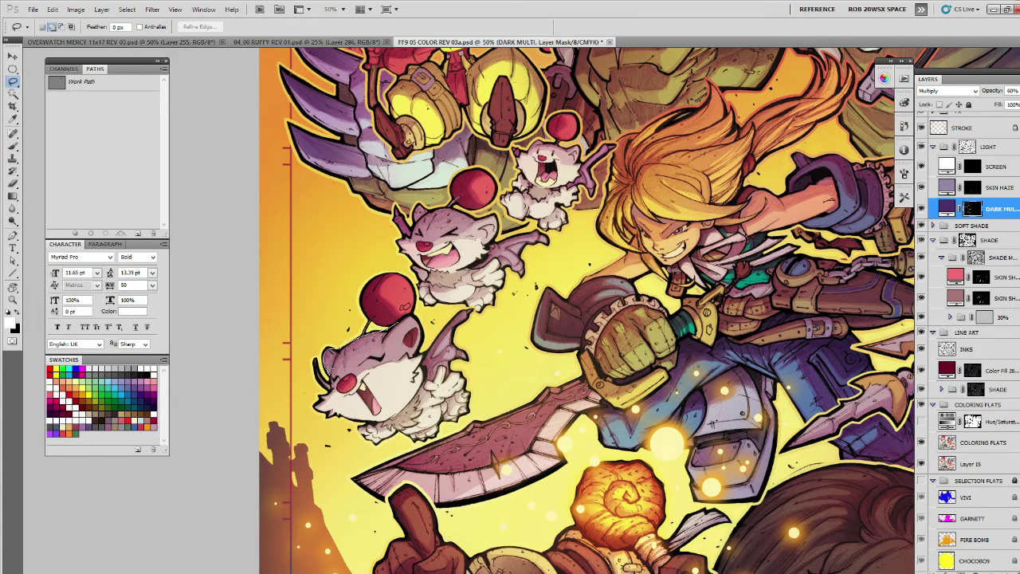
mouse_move(329, 372)
left_mouse_down()
mouse_move(316, 360)
mouse_move(322, 392)
mouse_move(402, 407)
mouse_move(421, 351)
mouse_move(418, 314)
mouse_move(393, 327)
left_mouse_up()
key("b")
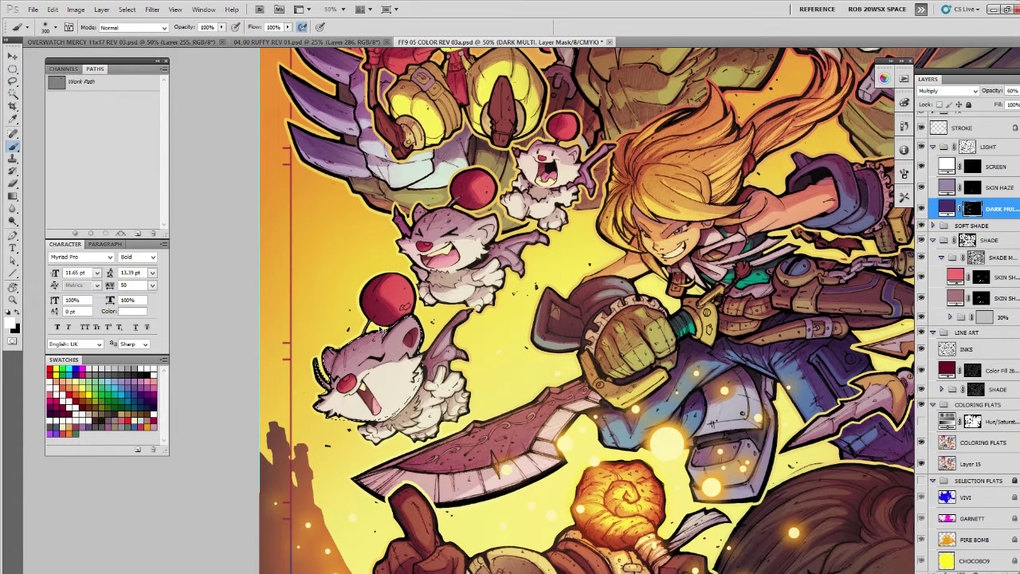
mouse_move(327, 297)
left_mouse_down()
mouse_move(358, 293)
mouse_move(360, 283)
left_mouse_up()
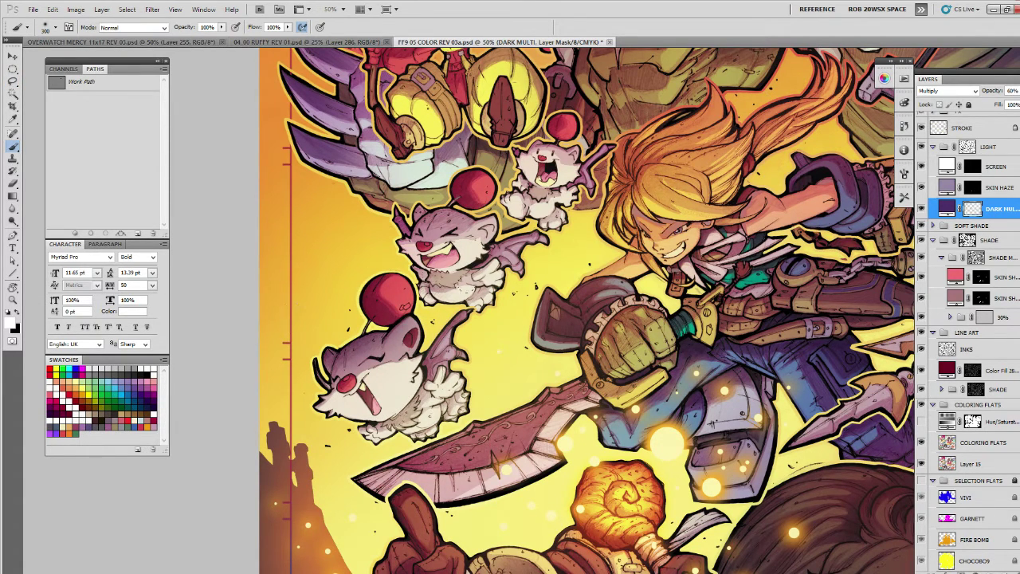
Lasso the head of the middle white creature and brush soft dark shading onto it.
left_click_drag(645, 375, 574, 319)
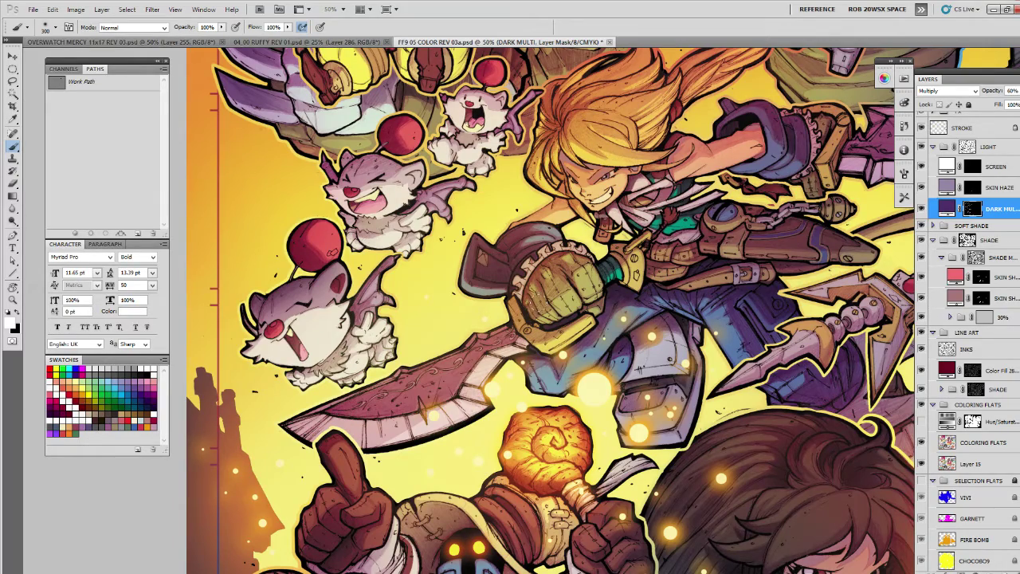
mouse_move(563, 303)
left_mouse_down()
mouse_move(576, 442)
mouse_move(646, 491)
left_mouse_up()
key("l")
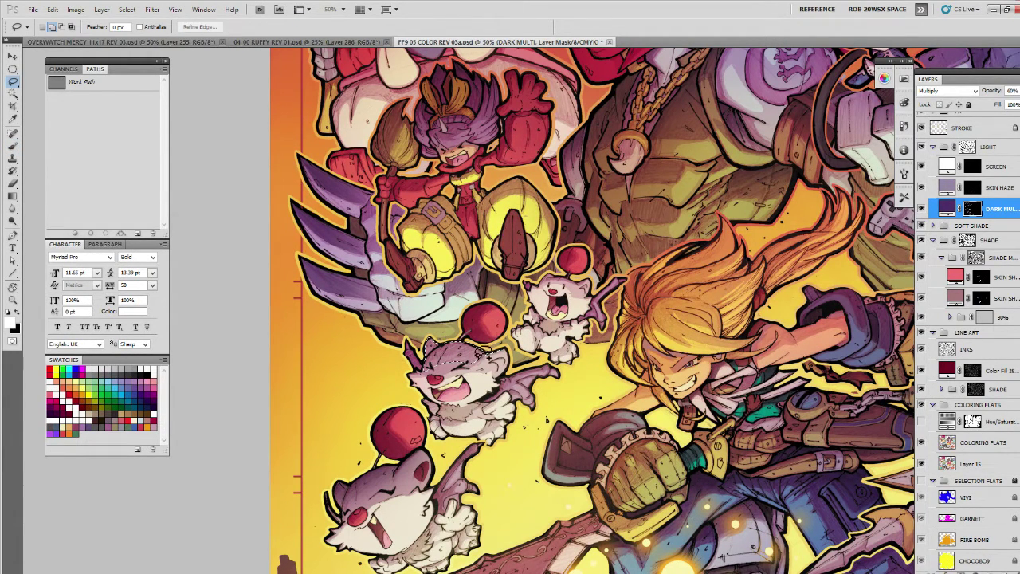
key("b")
left_click_drag(406, 306, 426, 305)
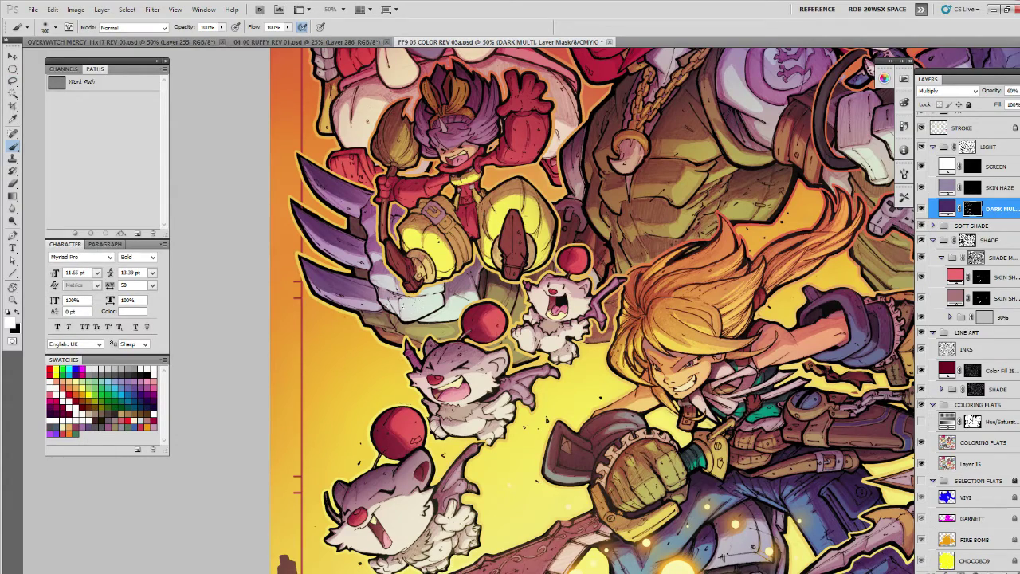
Lasso the dark red inner part of the blond swordsman's front blade and brush shading along it, redoing the first stroke.
left_click_drag(717, 413, 633, 396)
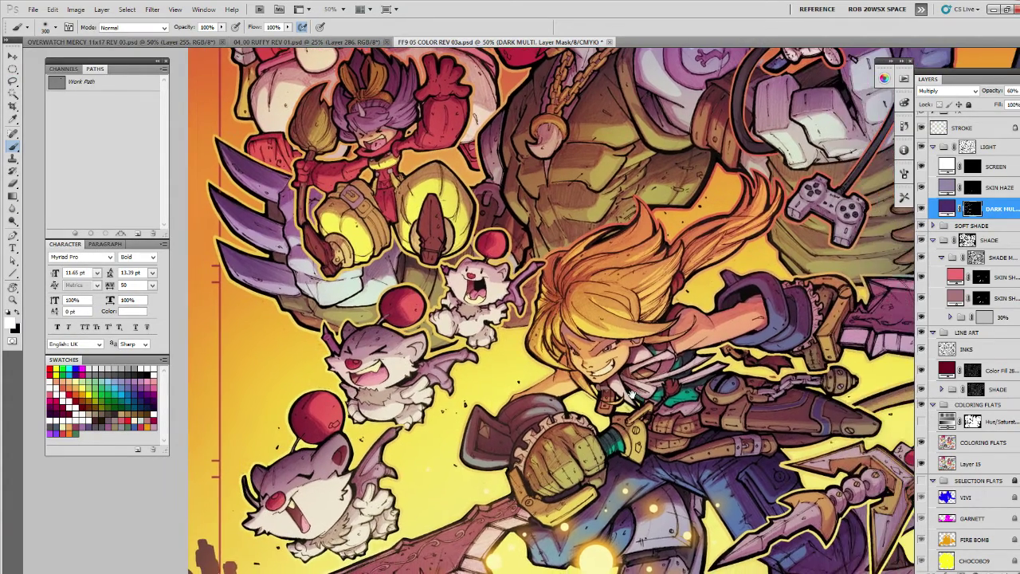
left_click_drag(632, 359, 608, 368)
key("l")
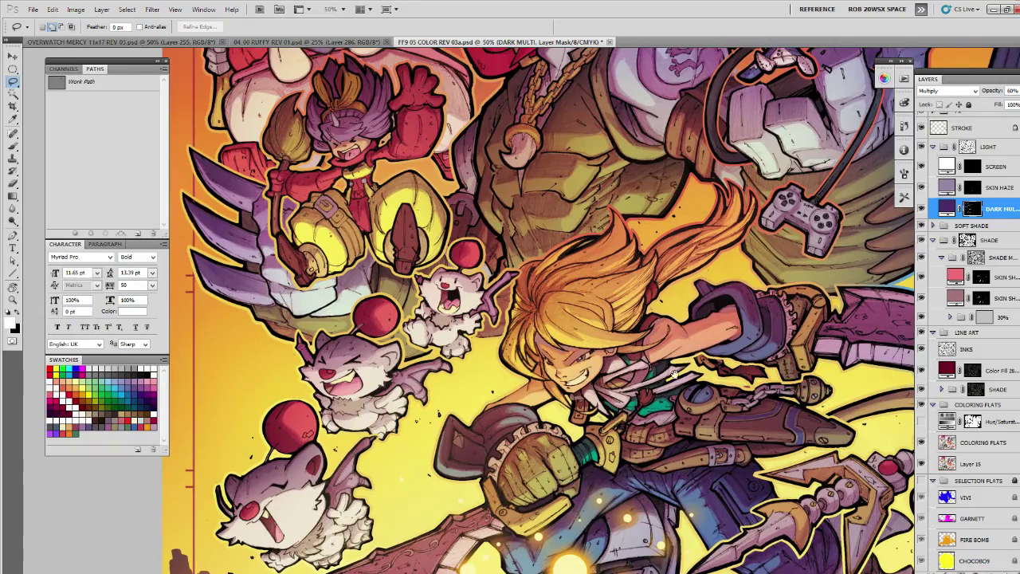
mouse_move(751, 451)
left_mouse_down()
mouse_move(666, 332)
mouse_move(648, 227)
left_mouse_up()
left_click_drag(392, 301, 578, 311)
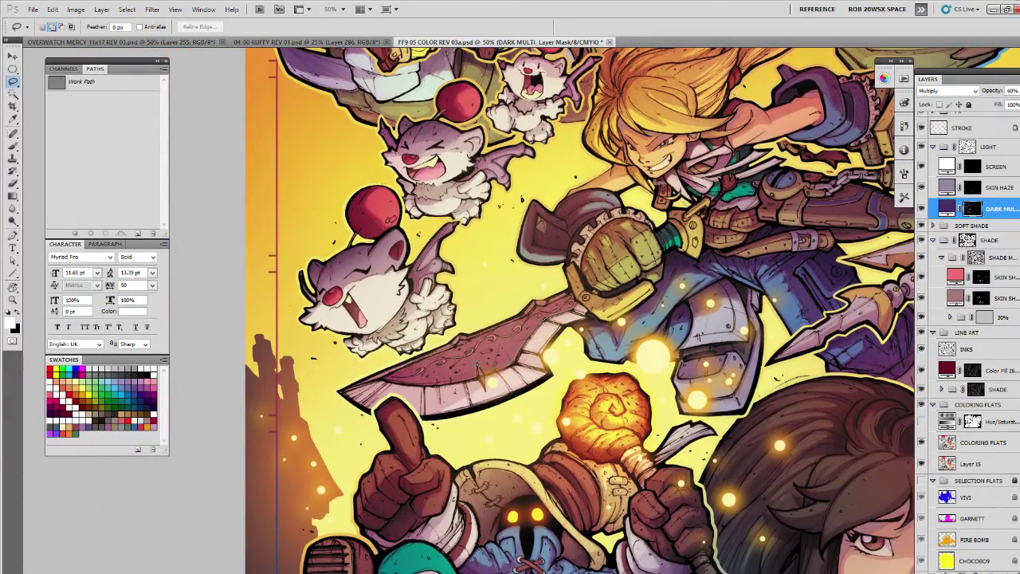
left_click_drag(388, 380, 486, 332)
key("b")
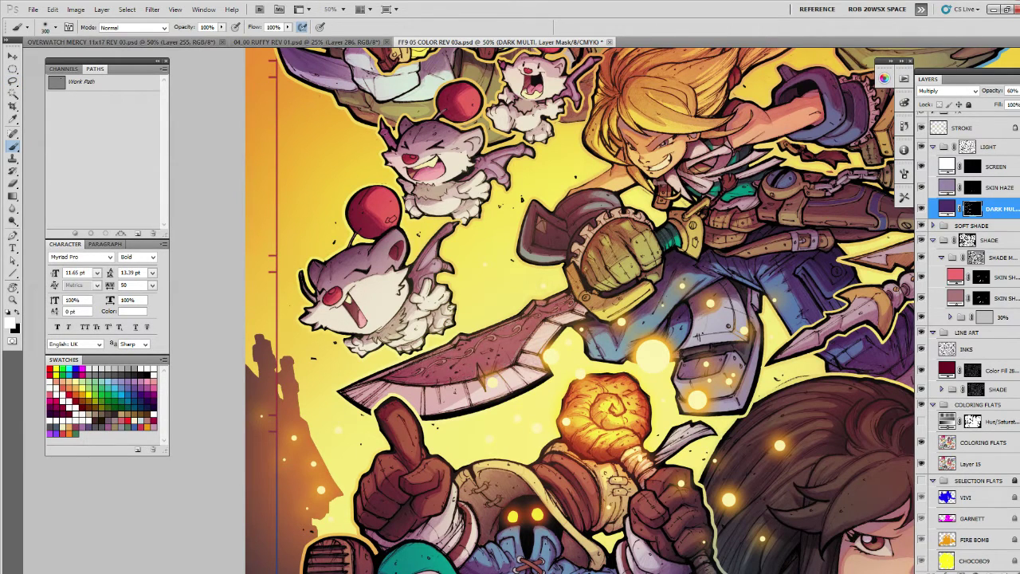
left_click_drag(567, 305, 370, 389)
key("ctrl+z")
mouse_move(456, 352)
left_mouse_down()
mouse_move(395, 378)
mouse_move(566, 307)
left_mouse_up()
Lasso the green giant's abdominal muscles and brush dark shading into them, replacing the undone stroke.
left_click_drag(734, 326, 518, 442)
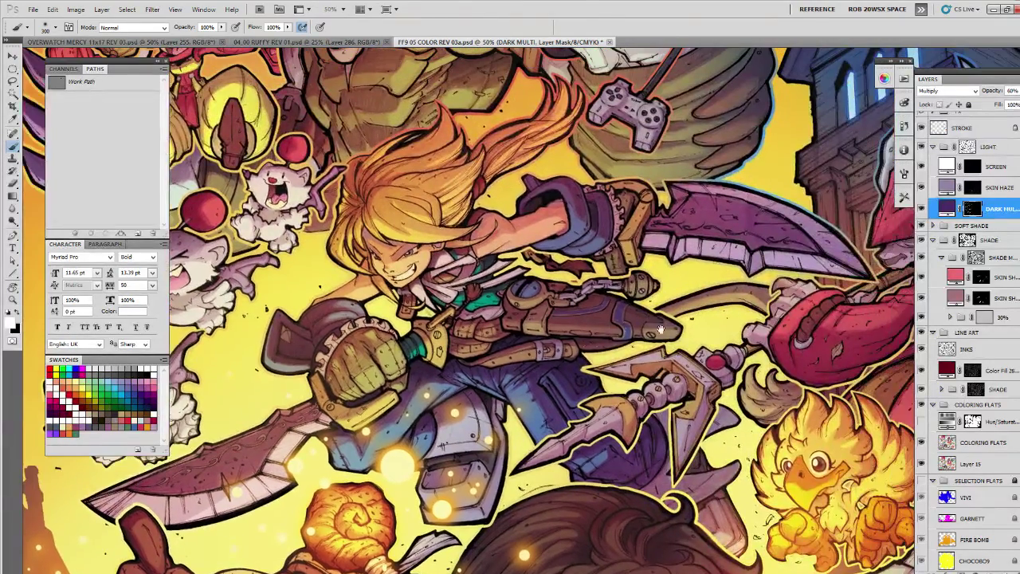
left_click_drag(690, 332, 616, 466)
mouse_move(643, 342)
left_mouse_down()
mouse_move(736, 519)
mouse_move(781, 542)
mouse_move(782, 492)
left_mouse_up()
key("l")
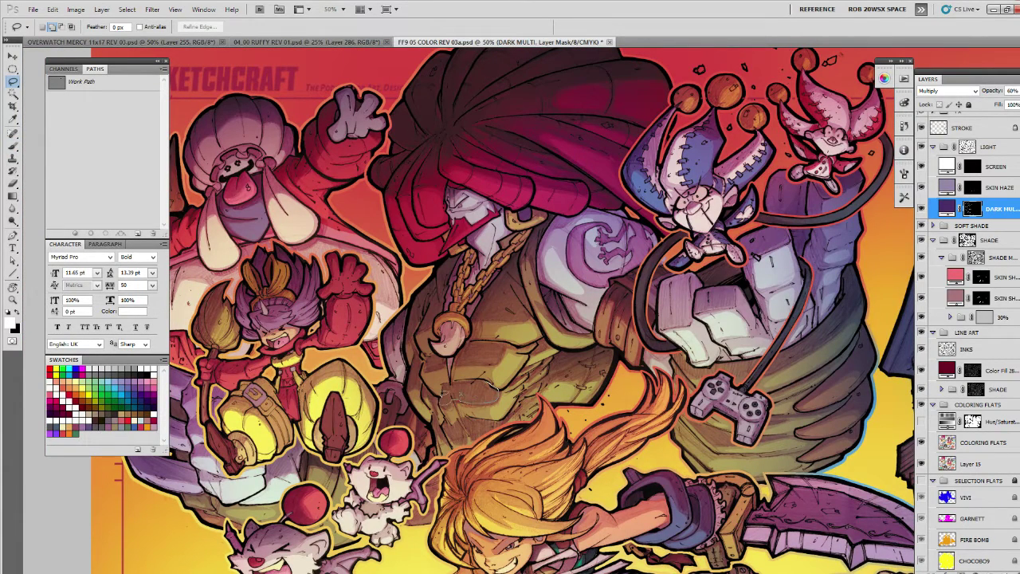
left_click_drag(496, 387, 486, 404)
key("b")
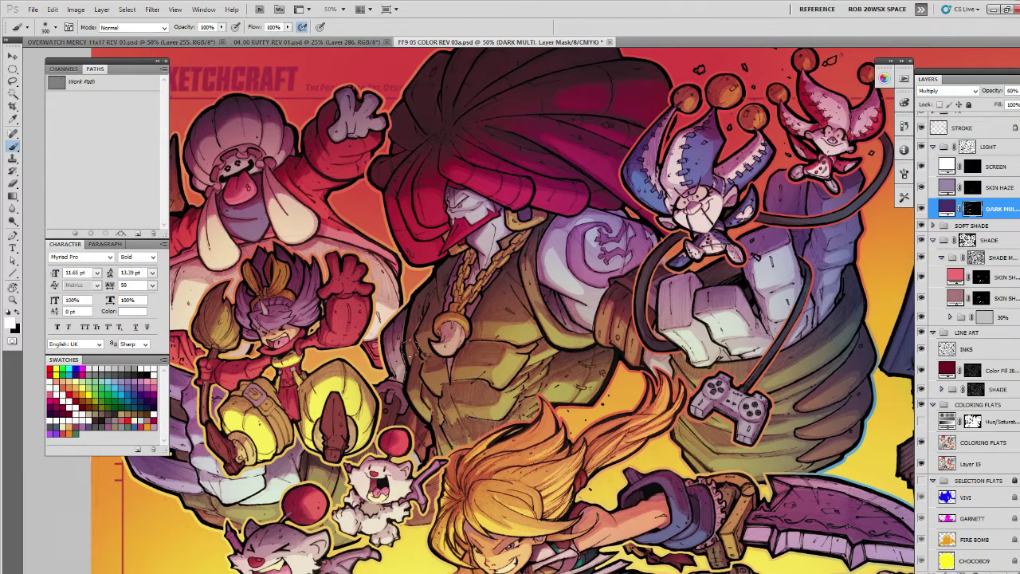
left_click_drag(478, 349, 502, 343)
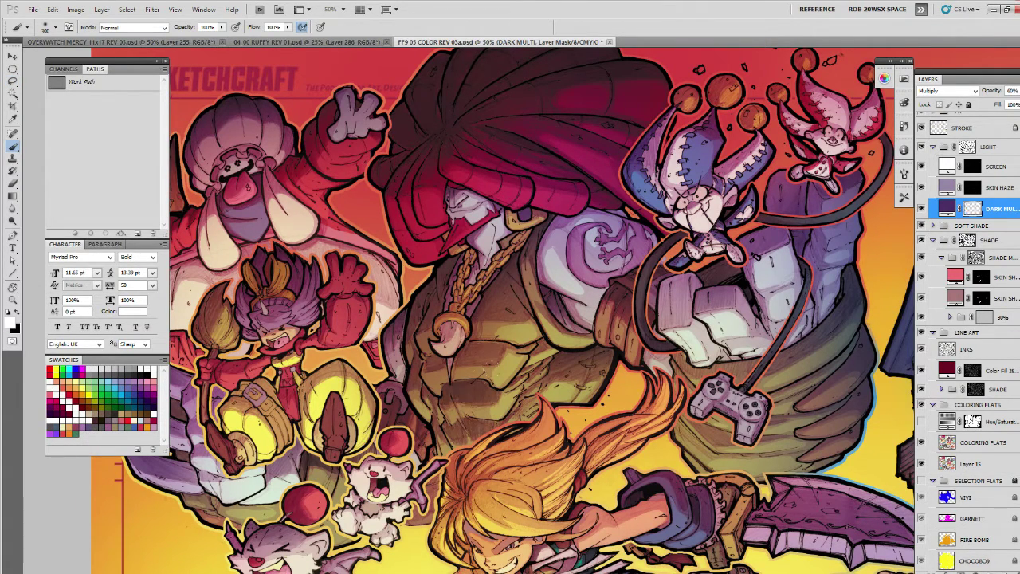
key("ctrl+z")
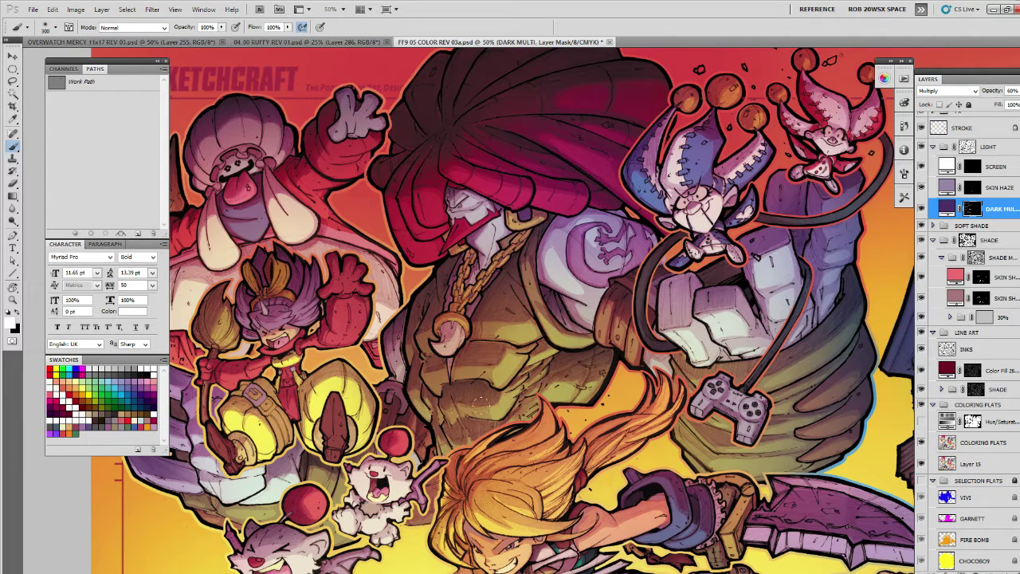
left_click_drag(480, 403, 470, 431)
Lasso the green giant's chest area around the crescent pendant and brush dark shading there with the selection outline hidden.
key("l")
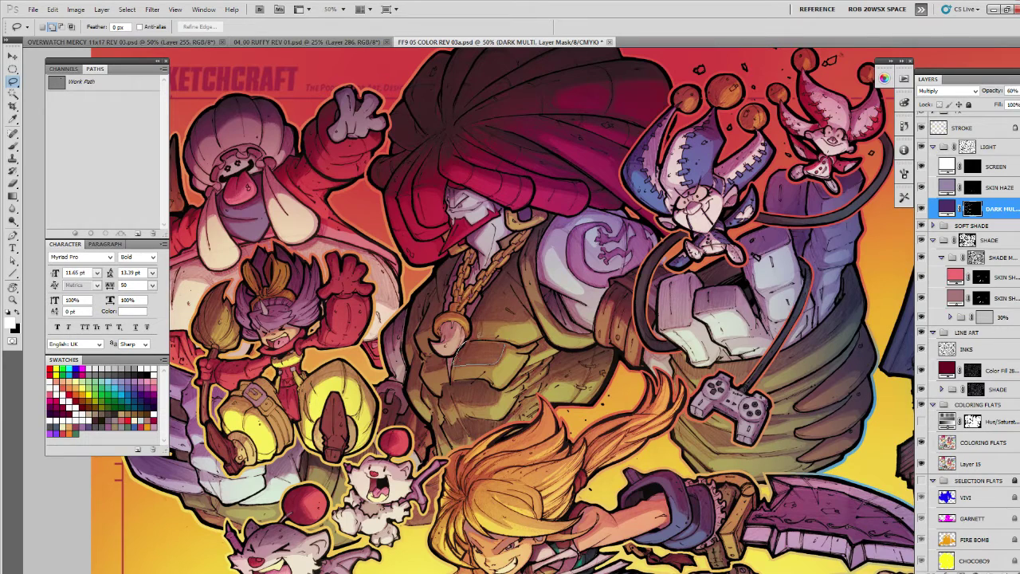
mouse_move(456, 351)
left_mouse_down()
mouse_move(504, 351)
mouse_move(430, 369)
left_mouse_up()
key("b")
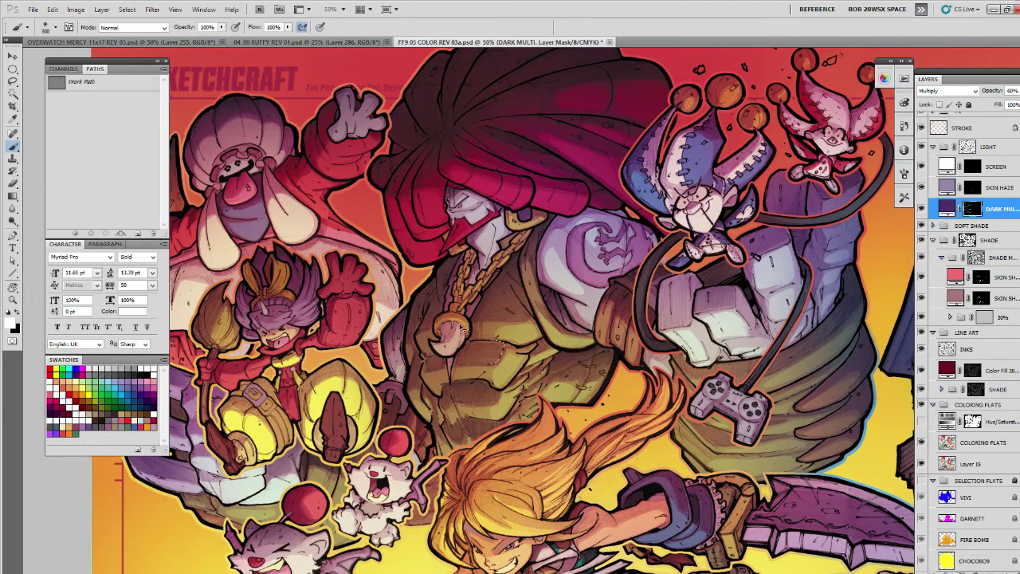
key("ctrl+h")
left_click_drag(507, 299, 508, 311)
Lasso the purple inner part of the blond swordsman's rear blade and brush dark shading along it with the selection outline hidden.
left_click_drag(622, 414, 606, 448)
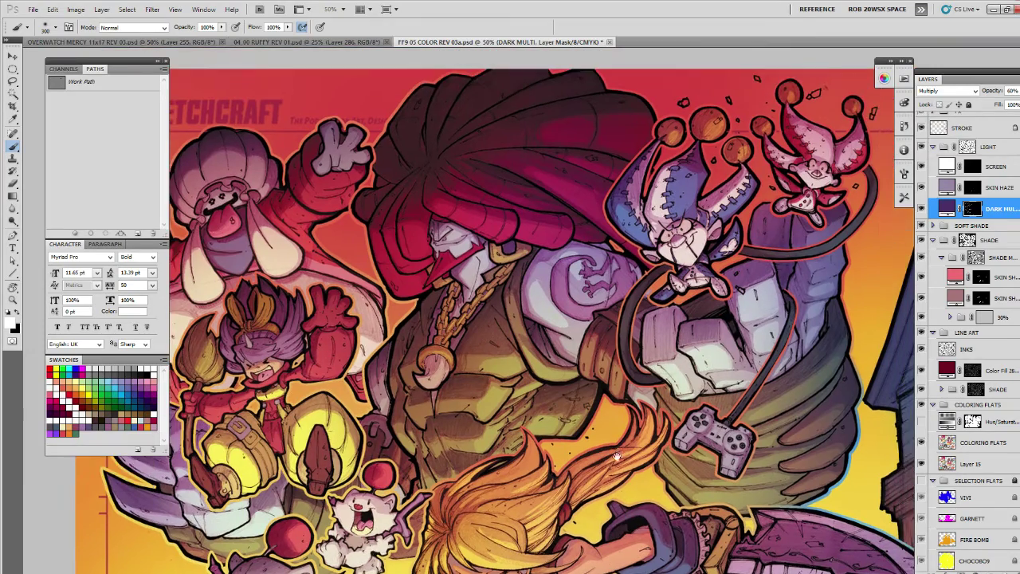
key("l")
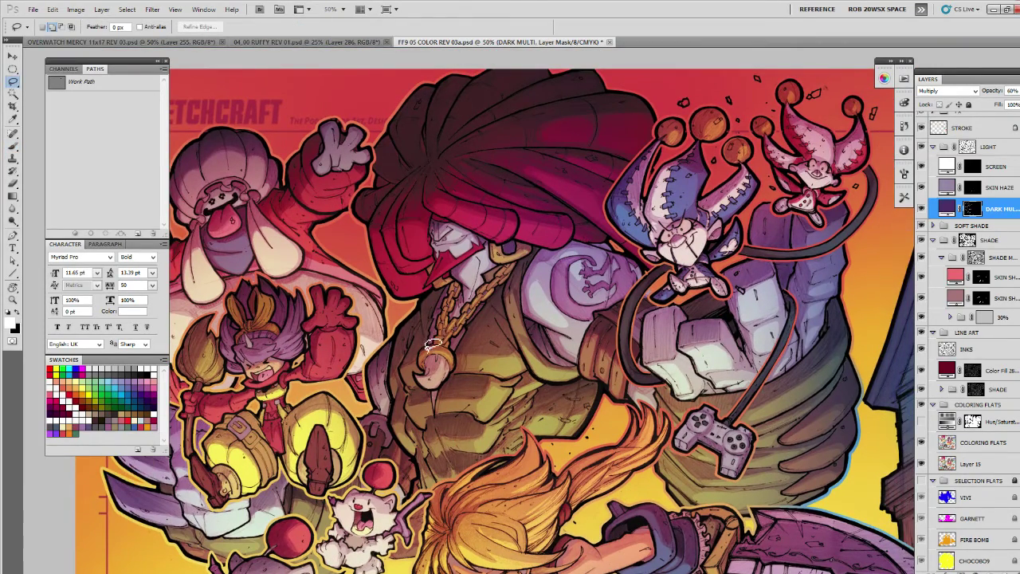
left_click_drag(649, 464, 603, 355)
left_click_drag(759, 406, 535, 410)
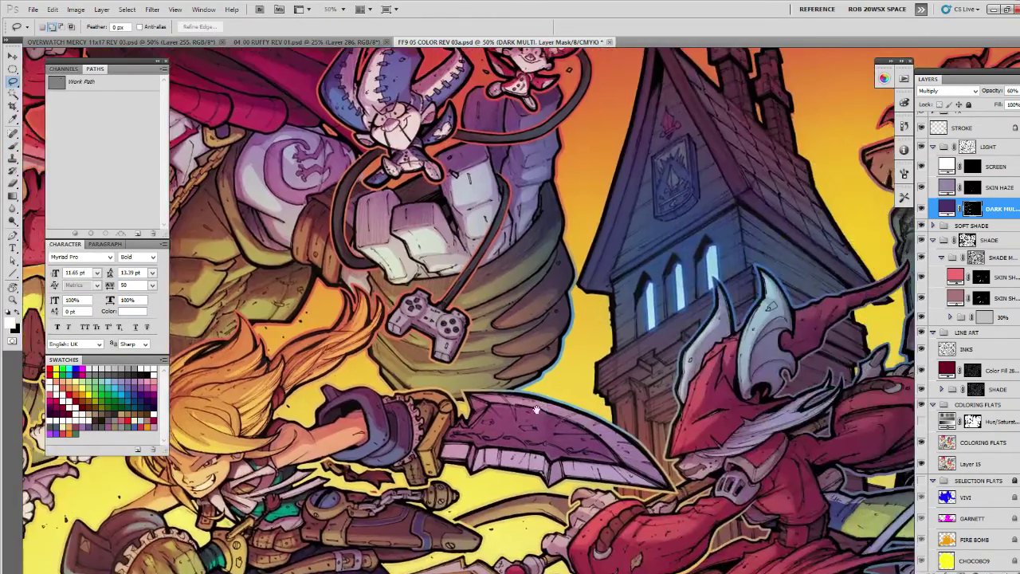
left_click_drag(779, 458, 760, 315)
left_click_drag(629, 364, 710, 448)
mouse_move(682, 399)
left_mouse_down()
mouse_move(657, 375)
mouse_move(571, 340)
mouse_move(512, 369)
left_mouse_up()
left_click_drag(532, 381, 684, 394)
key("b")
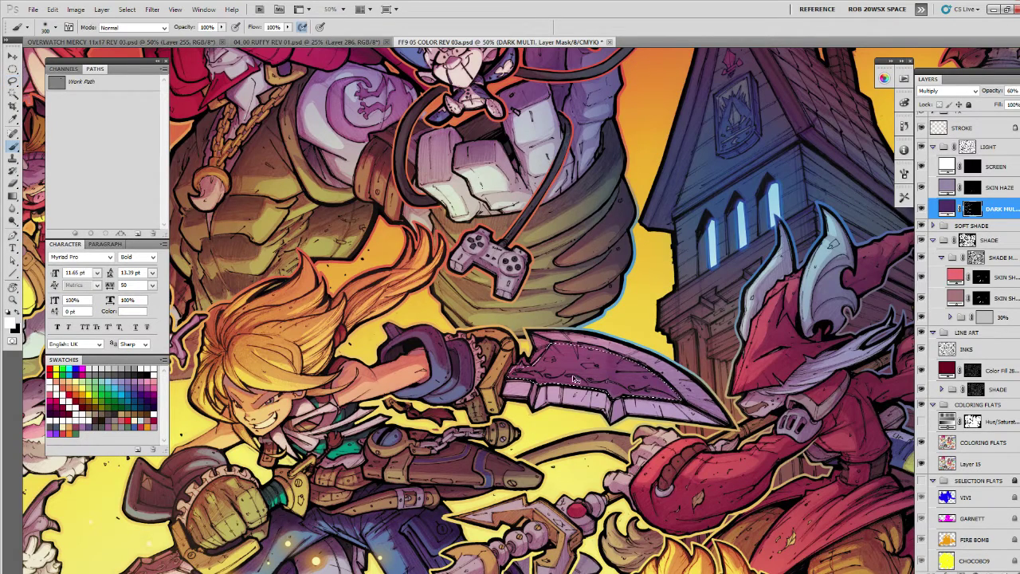
key("ctrl+h")
left_click_drag(518, 363, 638, 365)
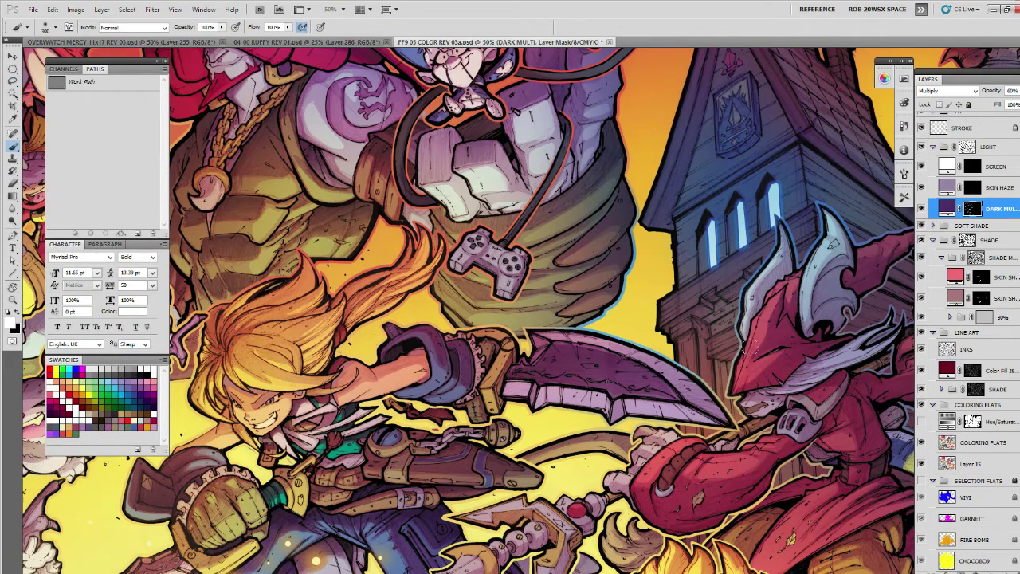
Lasso the folds near the bent tip and back of the old man's grey hat, brush dark shading into them and deselect.
key("z")
left_click(712, 398, "alt")
scroll(712, 397, "down", 5)
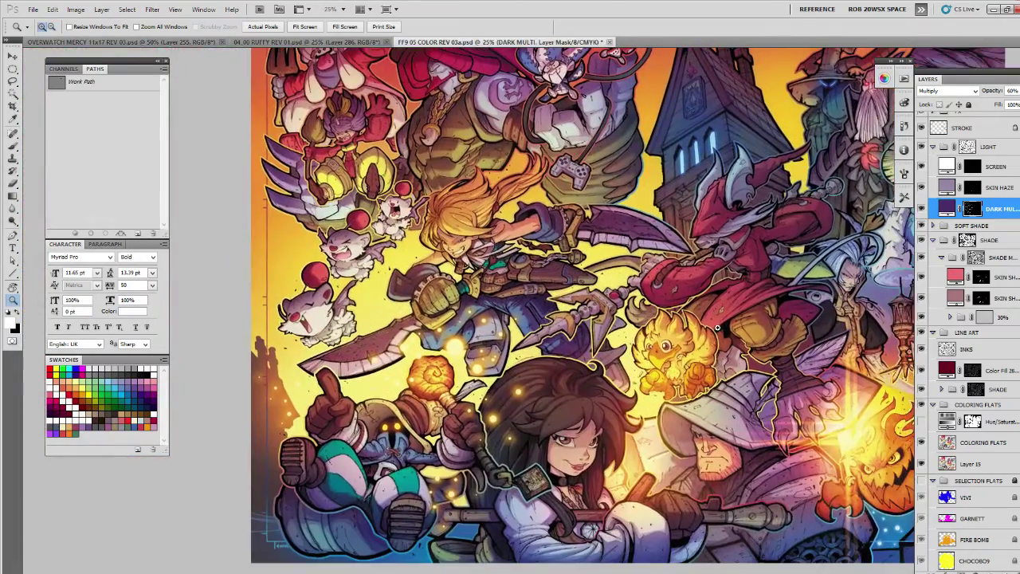
left_click(689, 396, "alt")
left_click(668, 413)
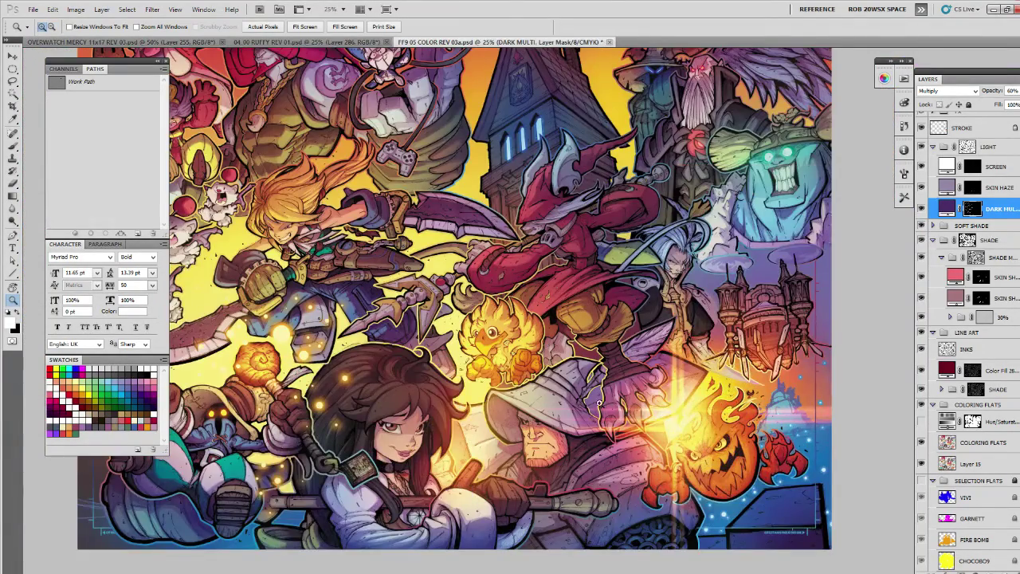
left_click(600, 404)
left_click(606, 399)
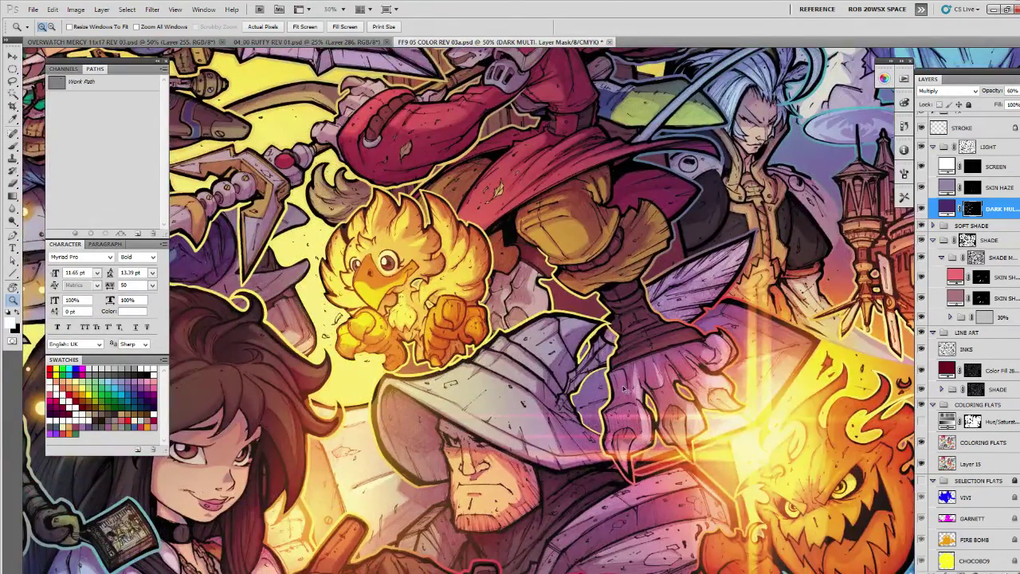
key("l")
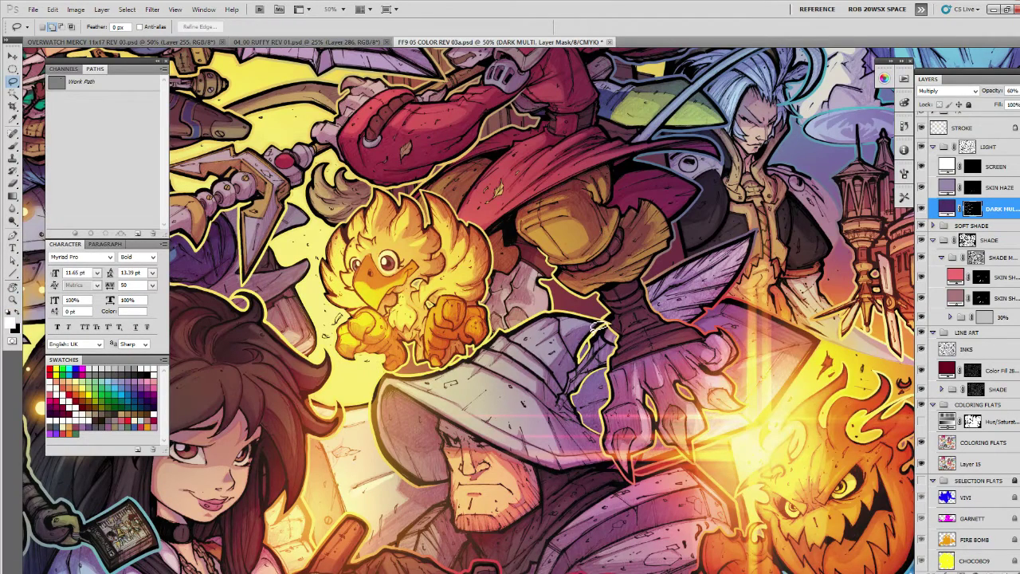
left_click_drag(574, 357, 594, 325)
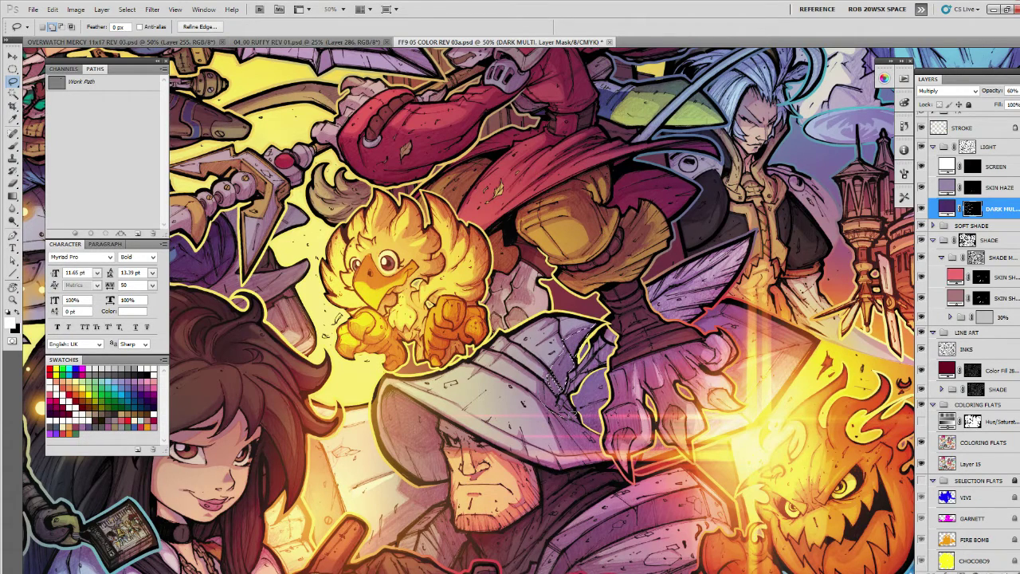
mouse_move(543, 374)
left_mouse_down()
mouse_move(561, 417)
mouse_move(552, 391)
left_mouse_up()
mouse_move(547, 400)
left_mouse_down()
mouse_move(562, 434)
mouse_move(567, 416)
mouse_move(550, 392)
mouse_move(564, 410)
mouse_move(573, 400)
mouse_move(578, 416)
left_mouse_up()
key("b")
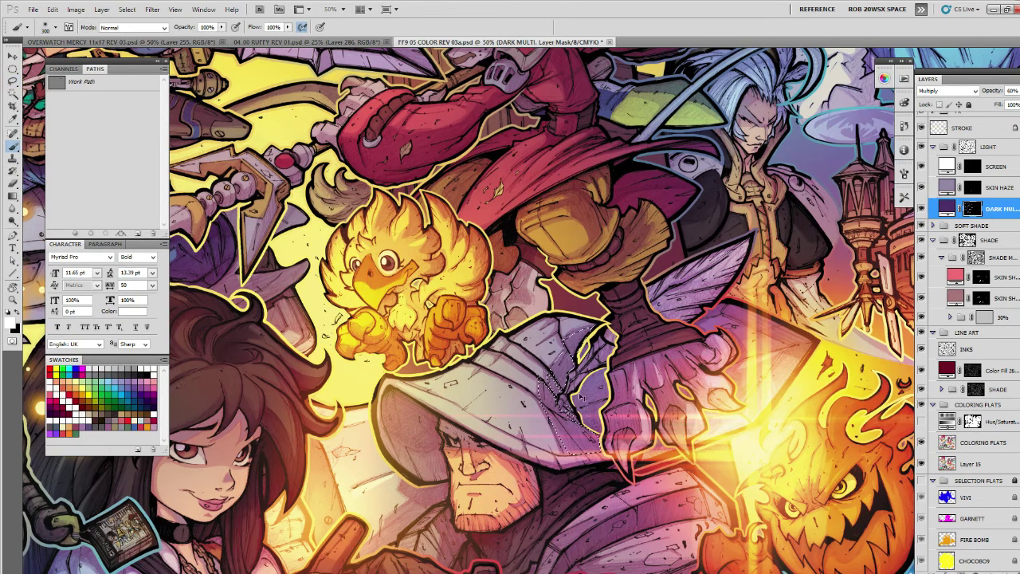
left_click_drag(547, 400, 559, 365)
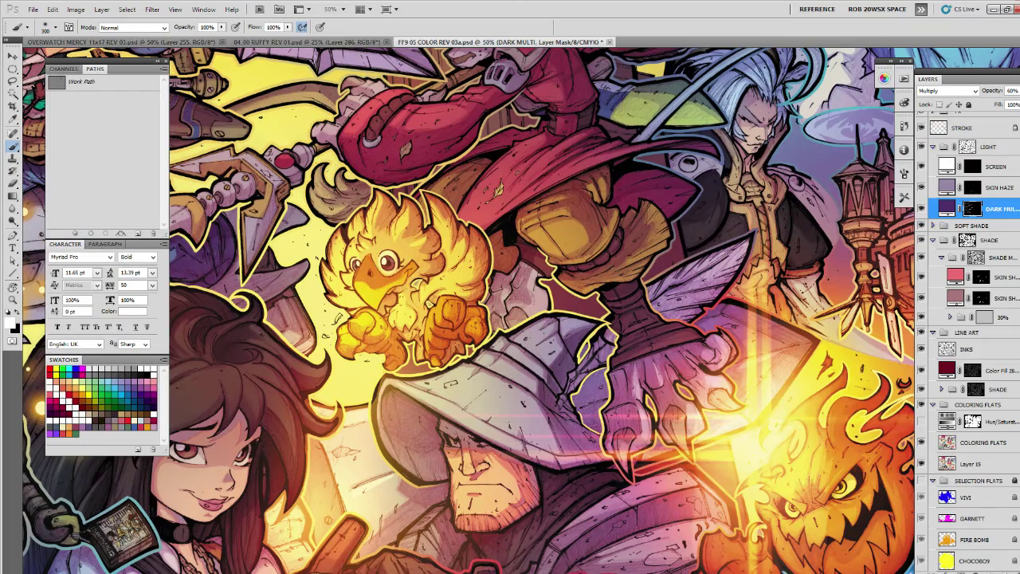
left_click_drag(595, 458, 619, 416)
key("ctrl+d")
Lasso the inside of the old man's hat brim, brush soft dark shading there and deselect.
key("l")
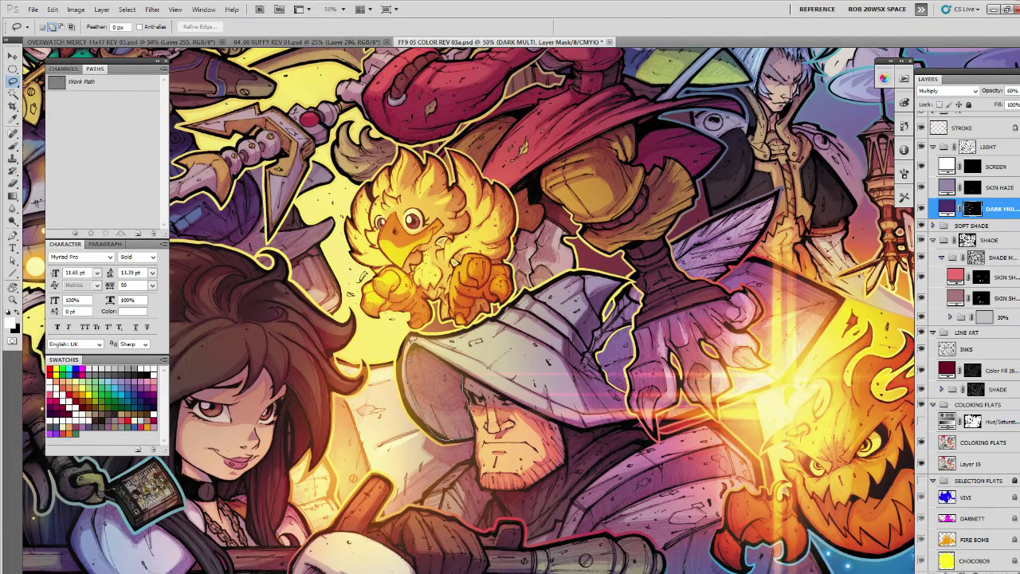
mouse_move(409, 344)
left_mouse_down()
mouse_move(464, 374)
mouse_move(470, 399)
mouse_move(441, 399)
left_mouse_up()
key("b")
key("ctrl+d")
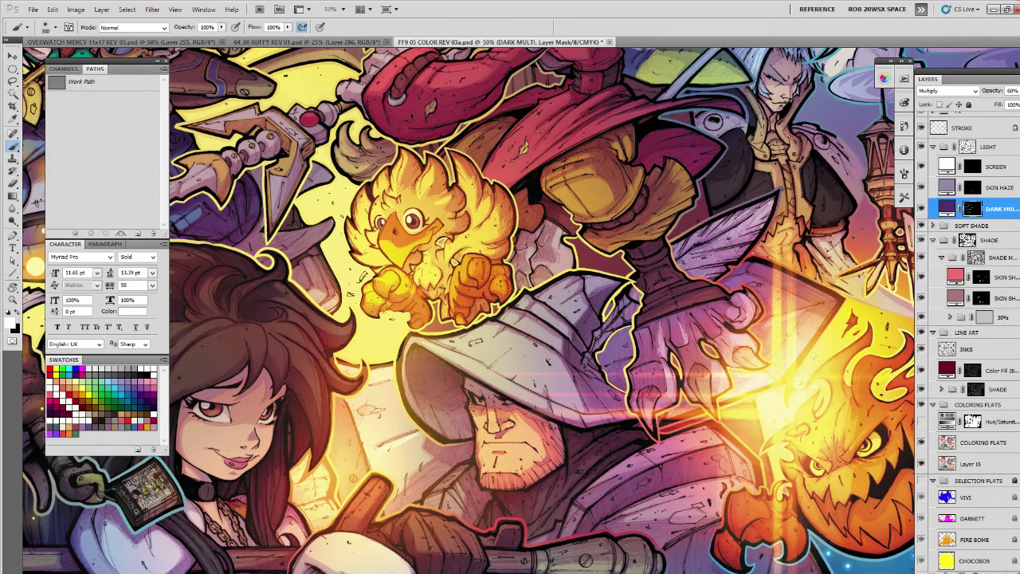
Lasso the old man's cloak around his chin and shoulder and brush shading there, then darken the inside of his hat brim further.
key("z")
left_click(624, 462, "alt")
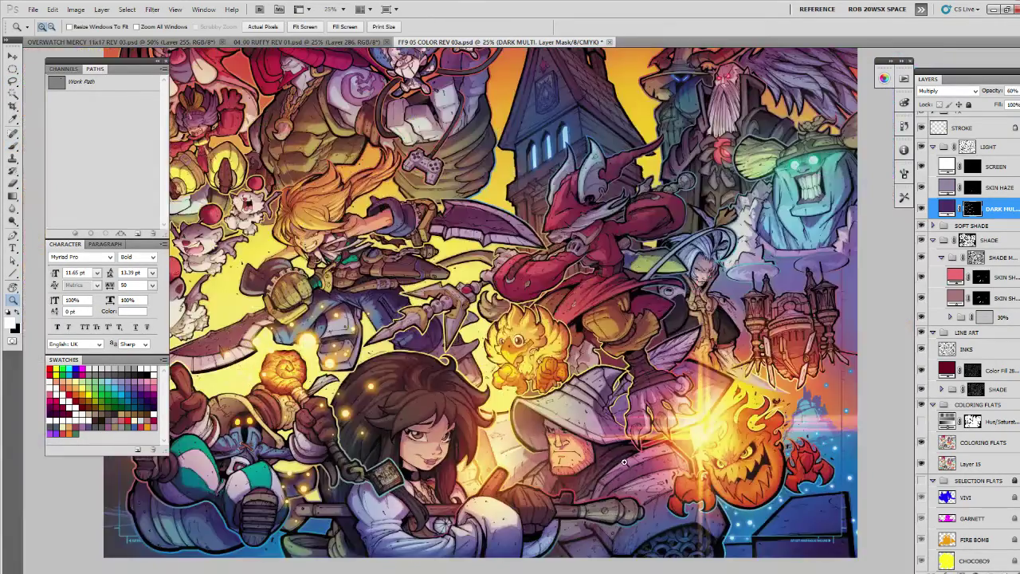
left_click_drag(628, 463, 654, 365)
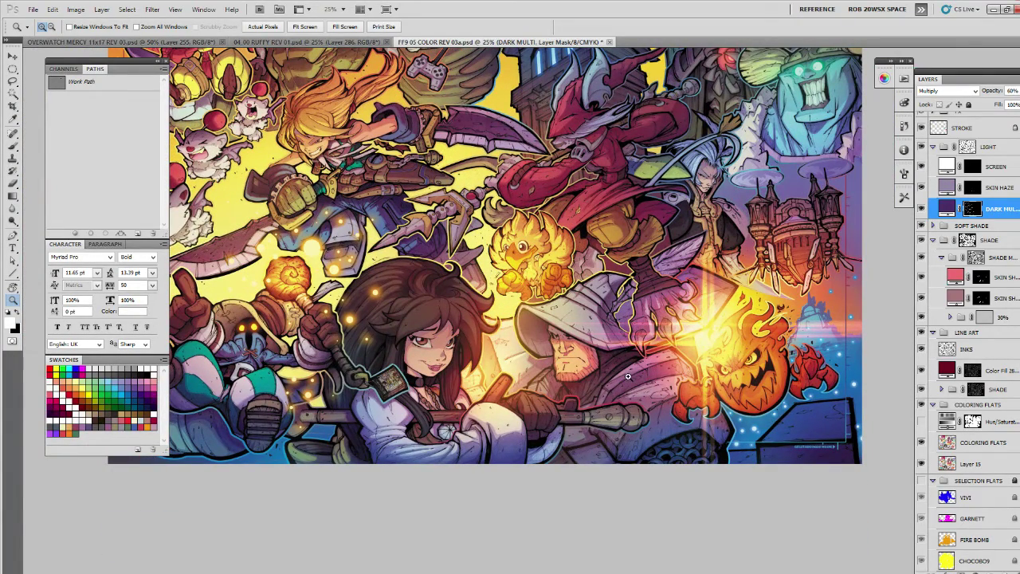
left_click(625, 365)
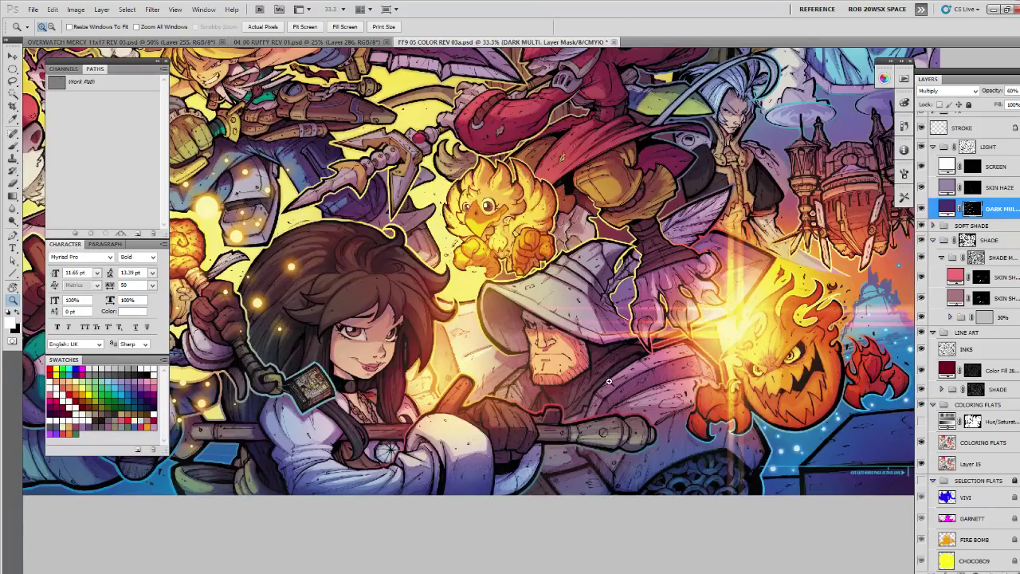
left_click(627, 376)
key("l")
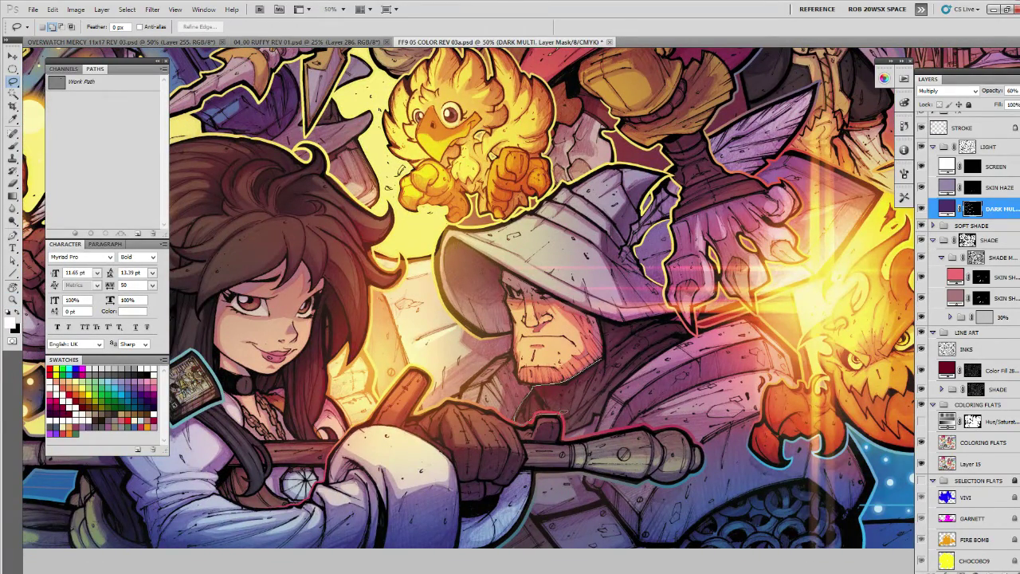
left_click_drag(618, 385, 676, 337)
left_click_drag(600, 317, 519, 416)
key("b")
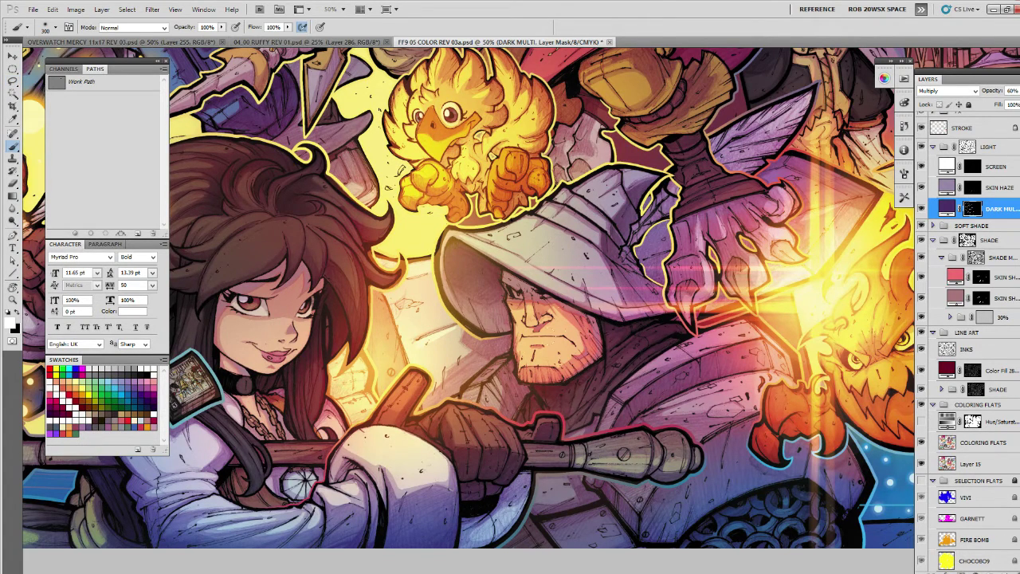
key("l")
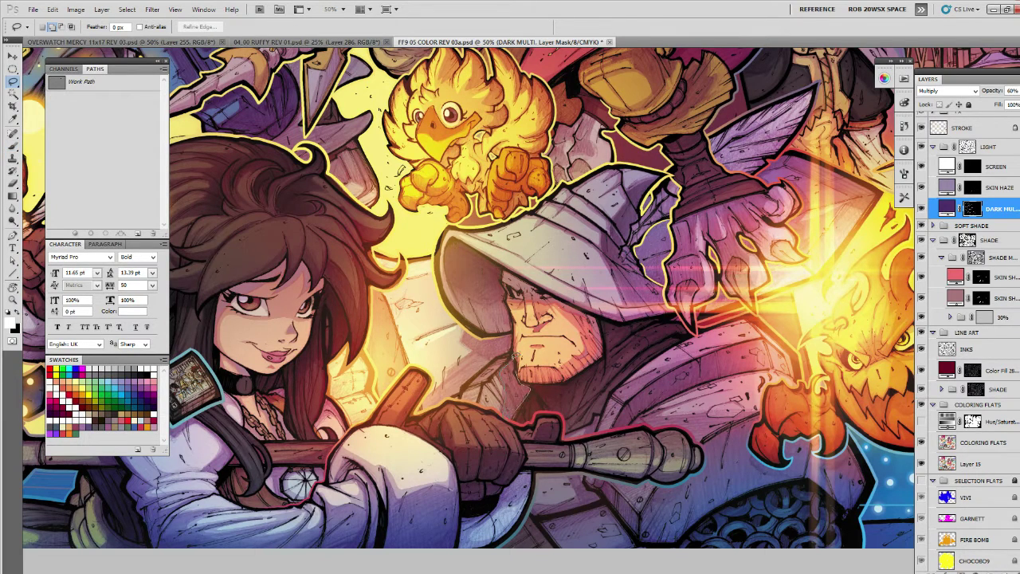
key("b")
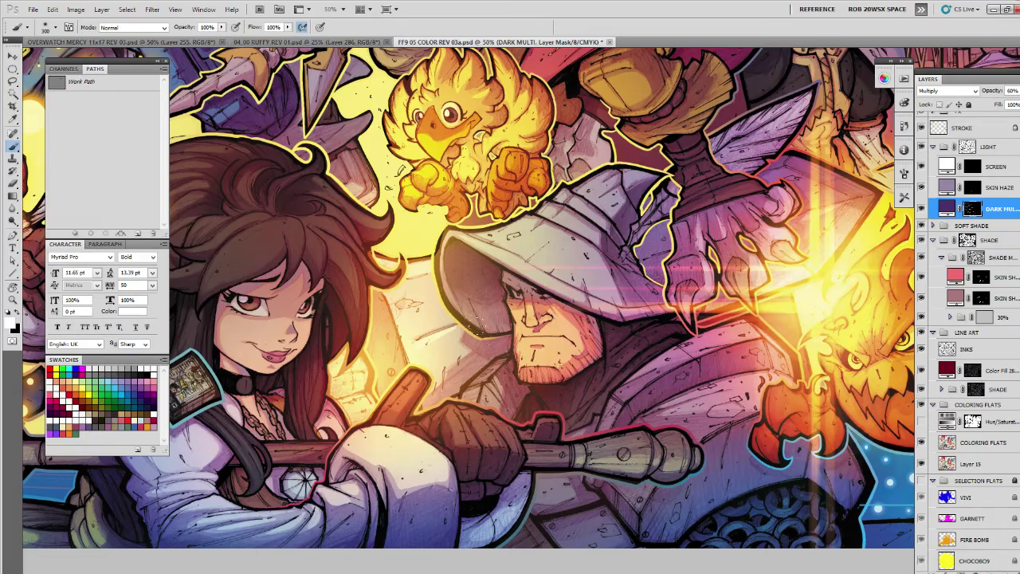
Lasso the red mage's yellow trouser leg and the coat lining beneath the coat hem, brush dark shading there and deselect.
left_click_drag(721, 193, 611, 465)
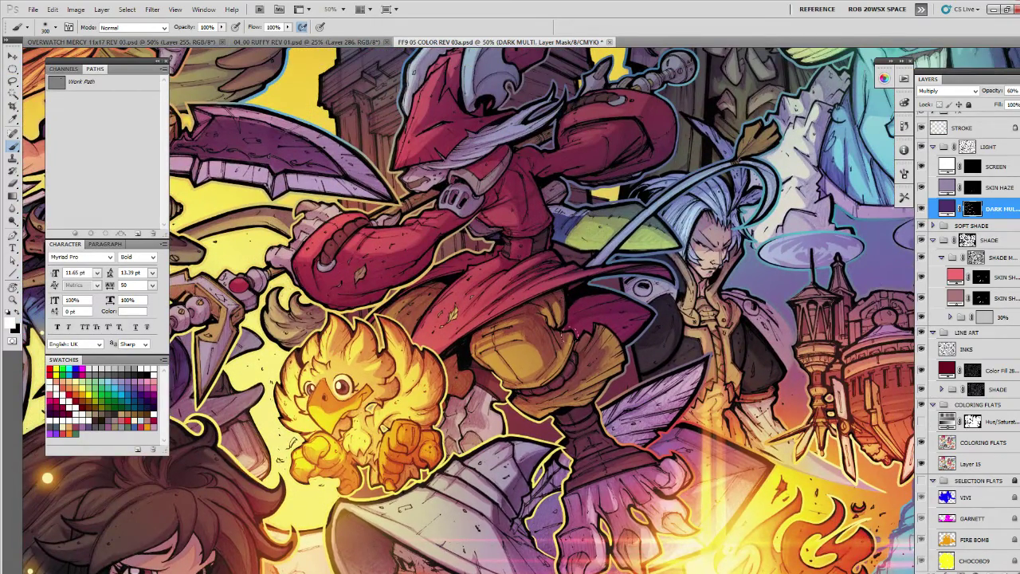
key("l")
mouse_move(598, 288)
left_mouse_down()
mouse_move(562, 287)
mouse_move(440, 354)
mouse_move(445, 389)
left_mouse_up()
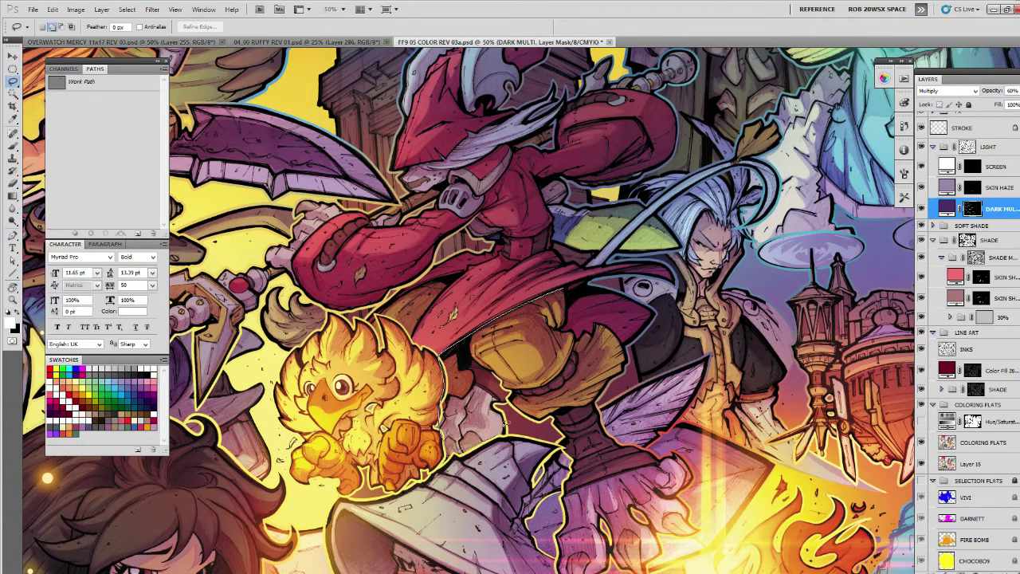
left_click_drag(504, 424, 514, 399)
left_click_drag(594, 399, 634, 341)
mouse_move(672, 279)
left_mouse_down()
mouse_move(622, 264)
mouse_move(440, 354)
left_mouse_up()
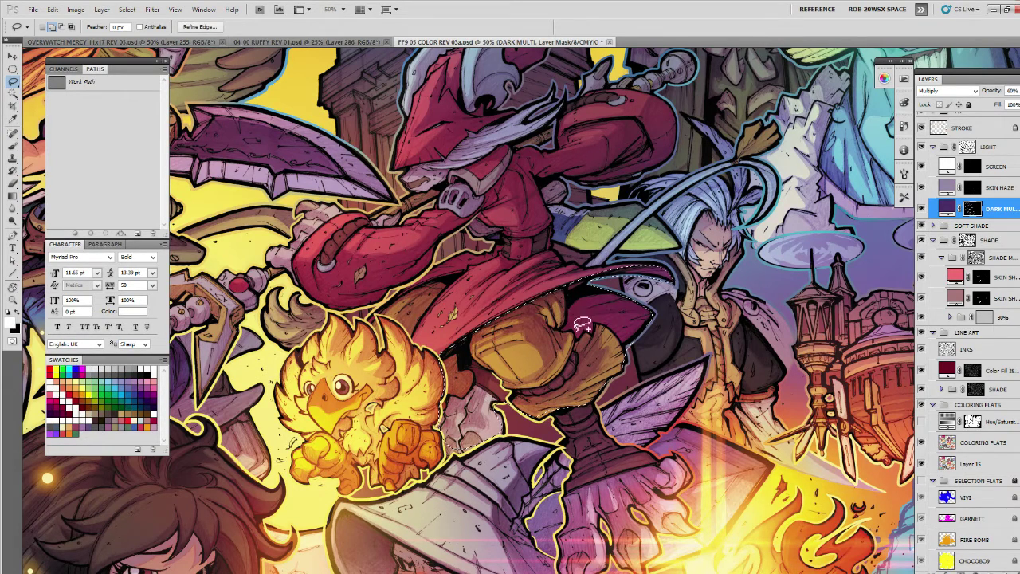
key("b")
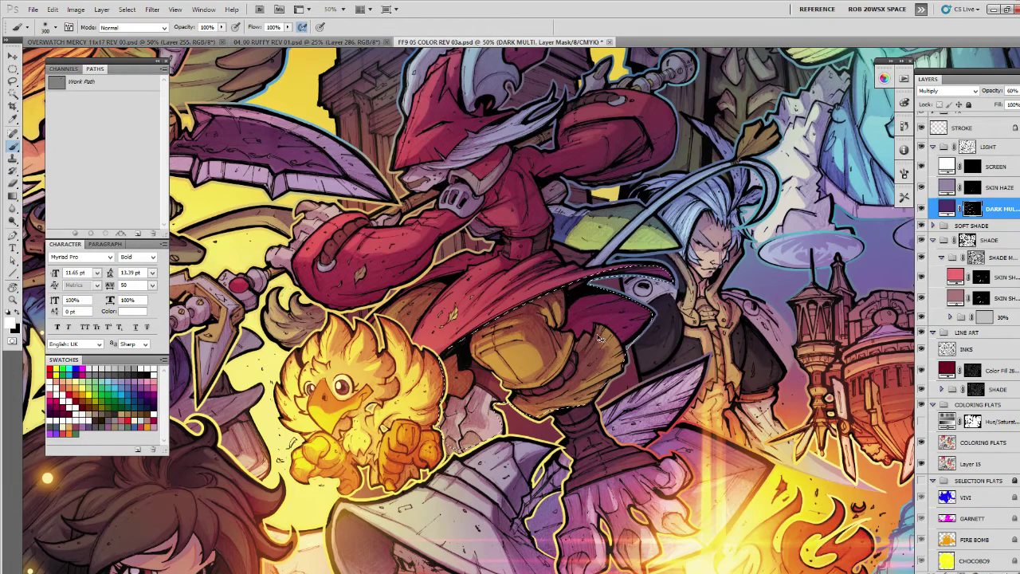
mouse_move(464, 322)
left_mouse_down()
mouse_move(510, 294)
mouse_move(594, 267)
left_mouse_up()
key("ctrl+d")
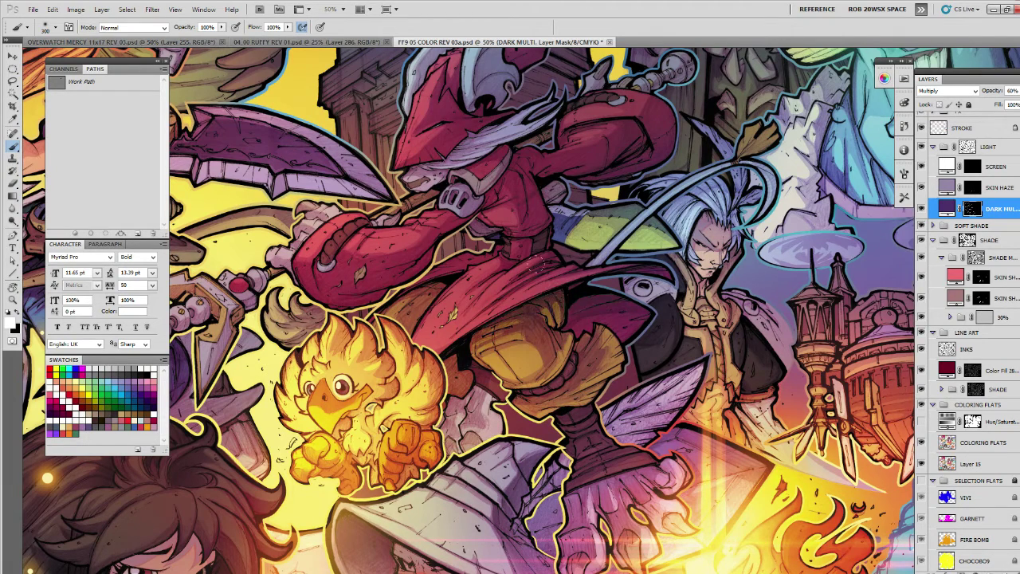
Lasso the red mage's other thigh between the front sleeve and the coat and brush dark shading over it.
left_click_drag(448, 378, 482, 349)
mouse_move(443, 269)
left_mouse_down()
mouse_move(466, 343)
mouse_move(488, 359)
mouse_move(424, 392)
mouse_move(401, 382)
mouse_move(475, 347)
left_mouse_up()
key("l")
key("b")
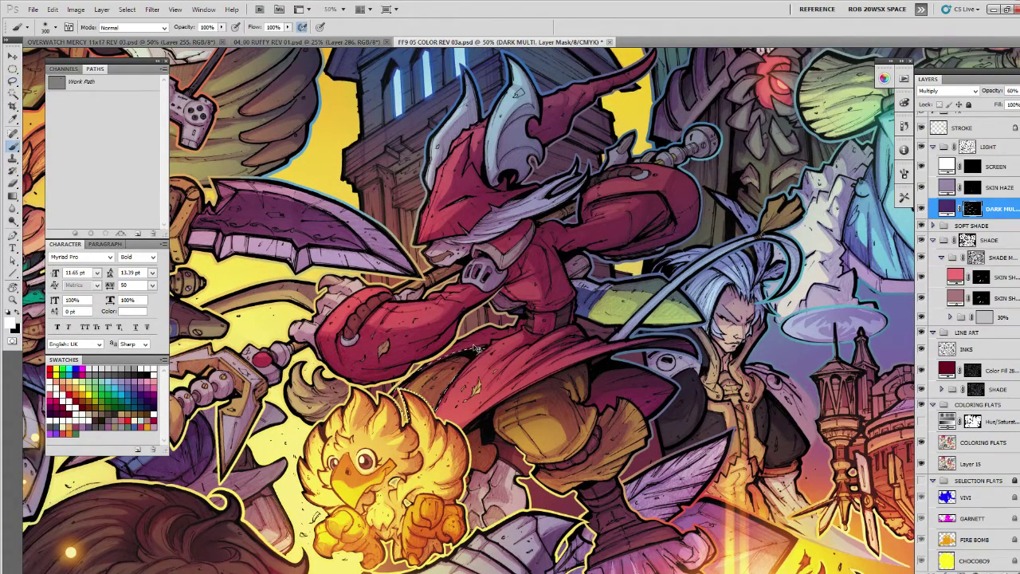
mouse_move(372, 355)
left_mouse_down()
mouse_move(424, 382)
mouse_move(452, 370)
left_mouse_up()
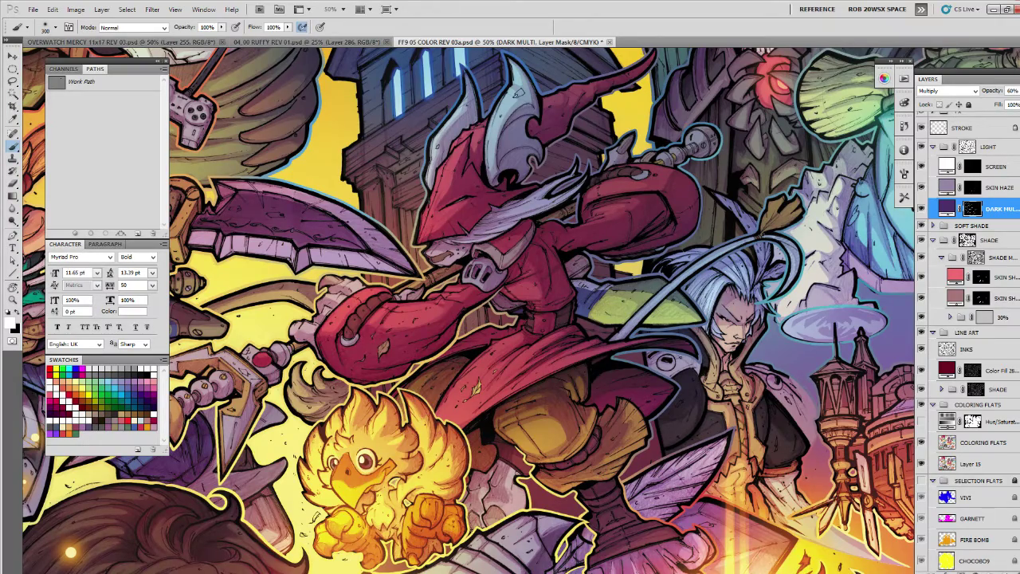
Lasso the underside and inner fold of the red mage's raised rear sleeve and brush dark shading into them, hiding the selection outline.
left_click_drag(701, 327, 676, 417)
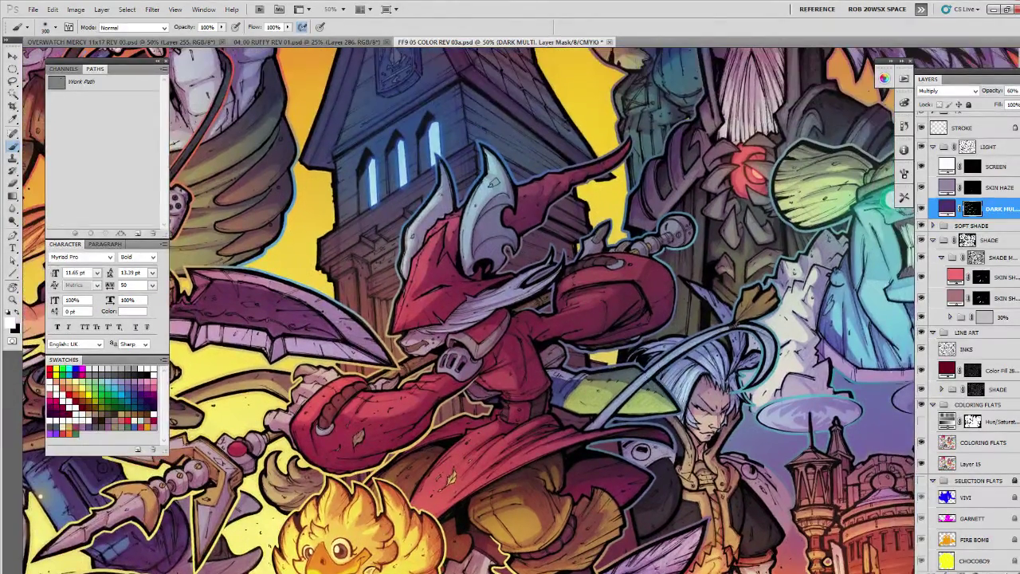
key("l")
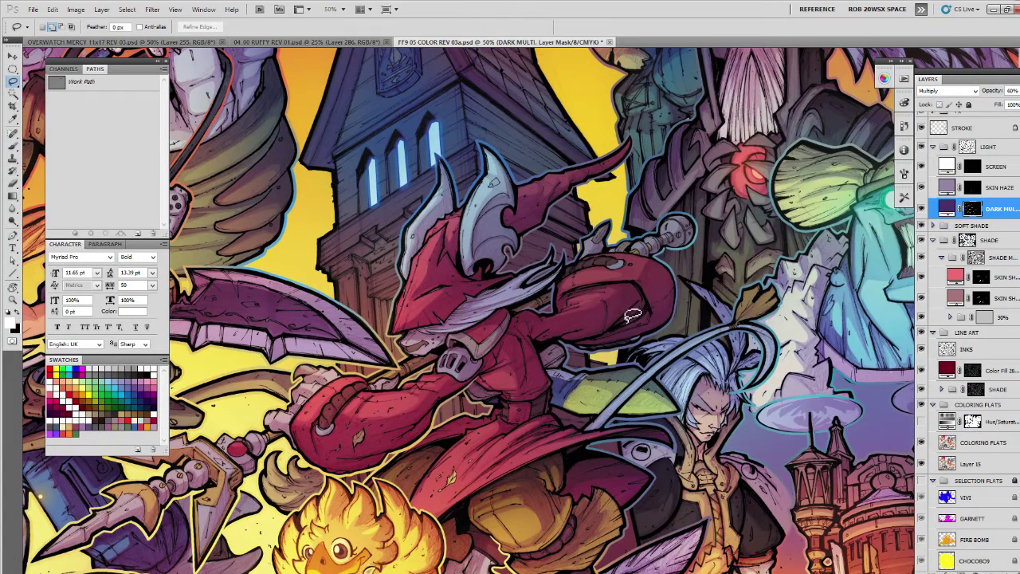
mouse_move(604, 328)
left_mouse_down()
mouse_move(639, 296)
mouse_move(633, 279)
mouse_move(653, 305)
mouse_move(648, 318)
mouse_move(604, 329)
left_mouse_up()
key("b")
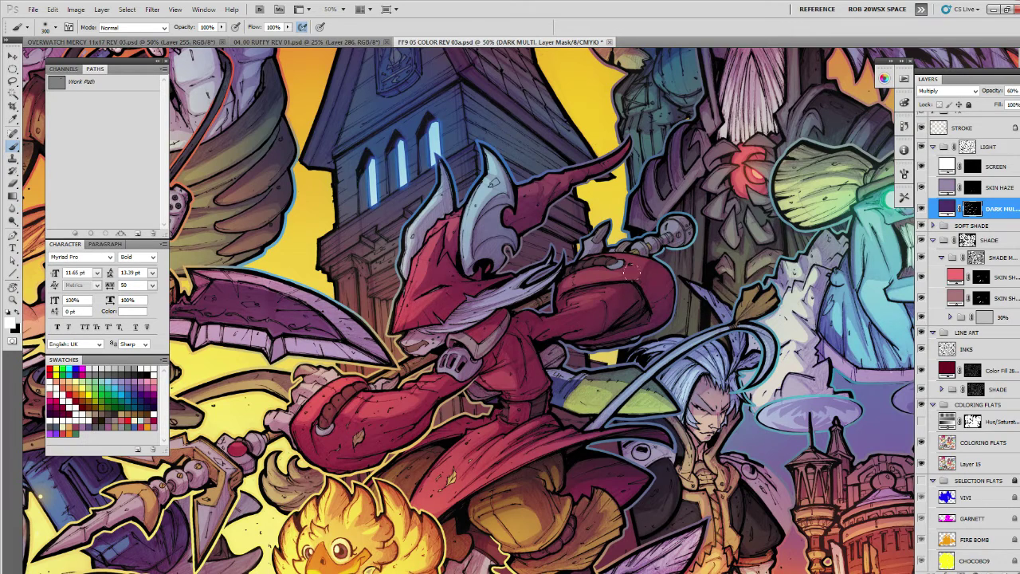
key("l")
mouse_move(646, 297)
left_mouse_down()
mouse_move(564, 293)
mouse_move(555, 309)
mouse_move(630, 309)
mouse_move(643, 287)
left_mouse_up()
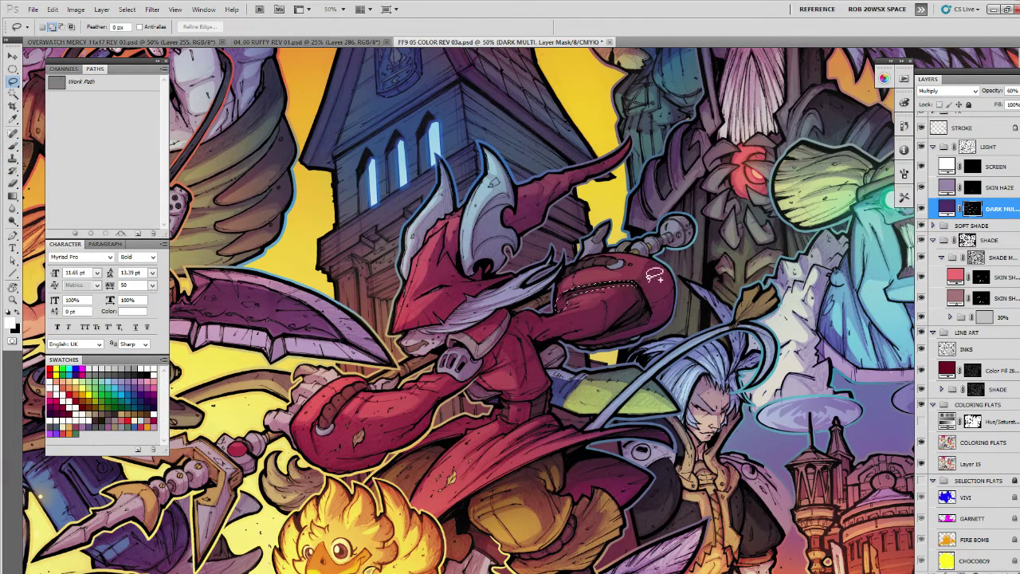
key("b")
key("ctrl+h")
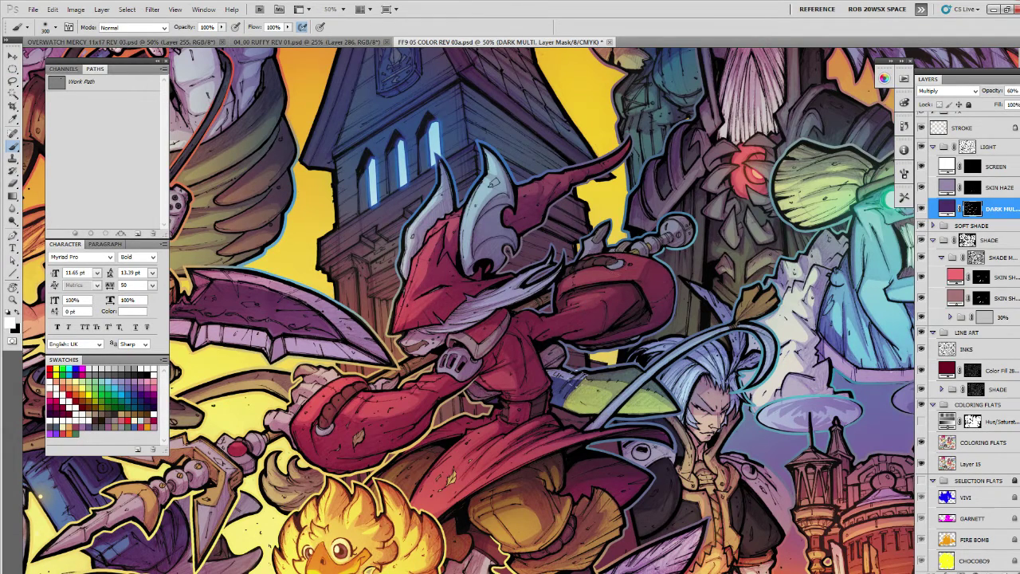
Lasso the small shape behind the red mage's back and the hat around the large horn, and brush dark shading there.
left_click_drag(561, 392, 607, 377)
key("l")
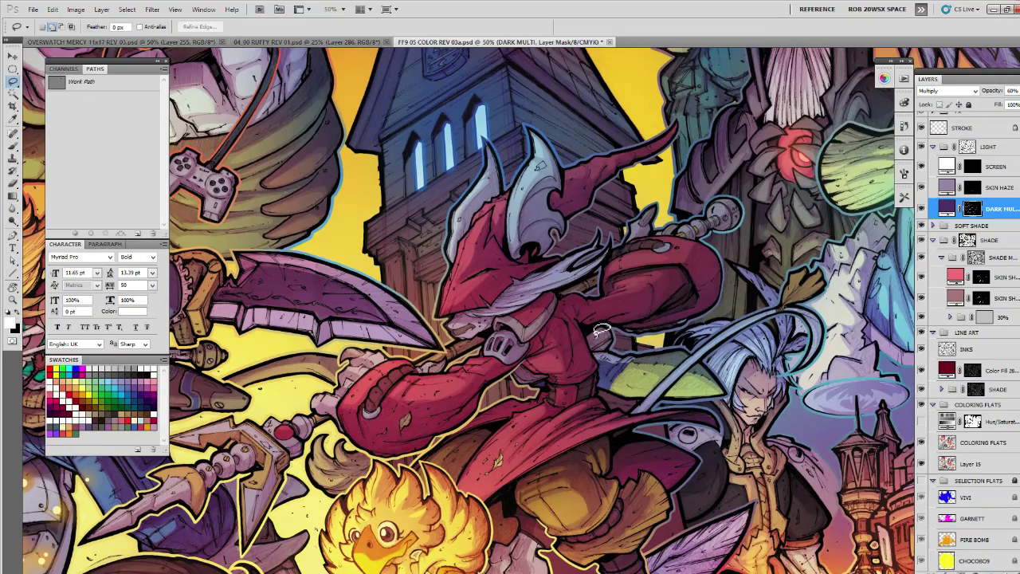
left_click_drag(598, 329, 603, 357)
mouse_move(537, 284)
left_mouse_down()
mouse_move(510, 253)
mouse_move(497, 267)
mouse_move(495, 259)
mouse_move(510, 293)
left_mouse_up()
mouse_move(511, 241)
left_mouse_down()
mouse_move(477, 246)
mouse_move(483, 239)
mouse_move(488, 273)
left_mouse_up()
key("b")
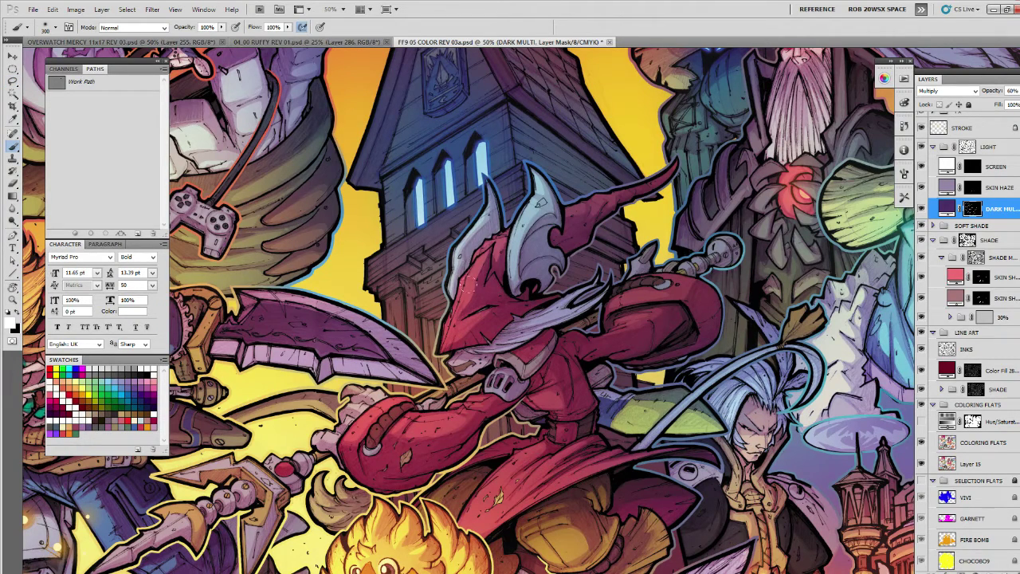
Lasso the base of the red mage's pointed hat tail behind the large horn and brush dark shading over it.
left_click_drag(549, 328, 534, 347)
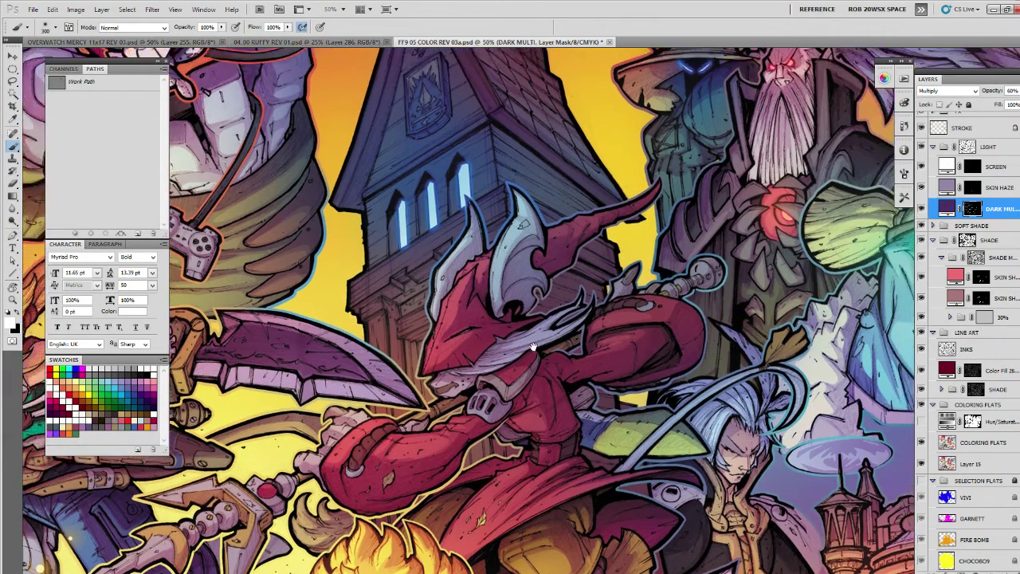
key("l")
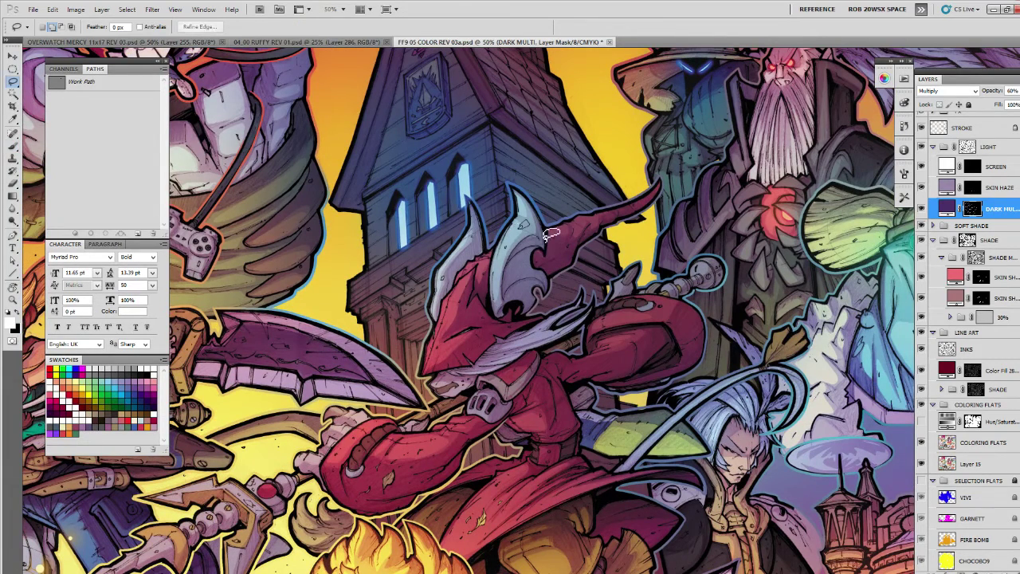
left_click_drag(539, 262, 574, 254)
mouse_move(604, 222)
left_mouse_down()
mouse_move(644, 205)
mouse_move(558, 225)
mouse_move(542, 257)
left_mouse_up()
key("b")
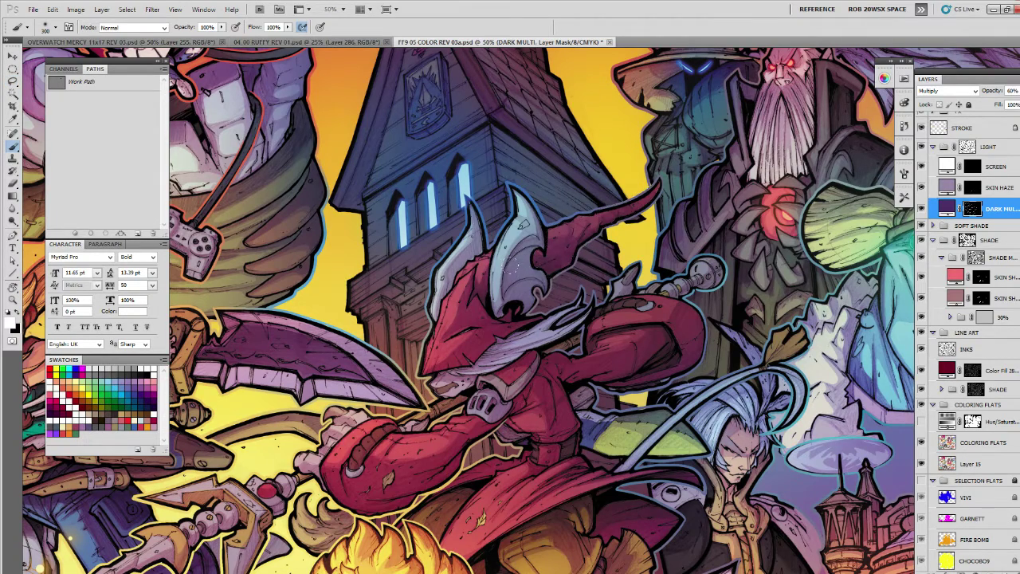
Lasso the red mage's white hair beneath the hat brim, hide the selection outline and brush dark shading into it.
mouse_move(614, 430)
left_mouse_down()
mouse_move(627, 332)
mouse_move(619, 367)
left_mouse_up()
key("l")
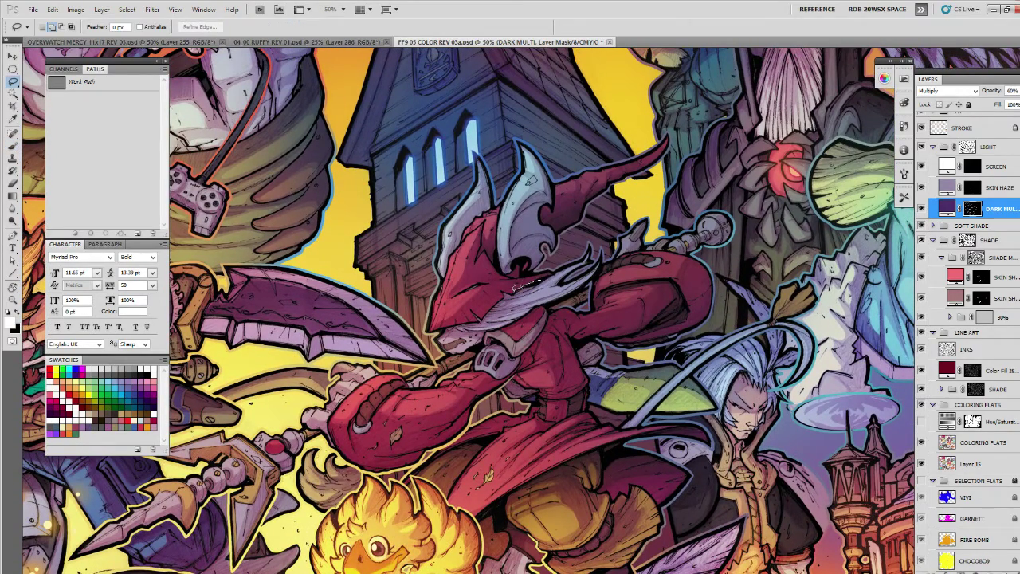
left_click_drag(480, 316, 437, 335)
mouse_move(575, 289)
left_mouse_down()
mouse_move(603, 250)
mouse_move(550, 271)
mouse_move(539, 293)
left_mouse_up()
key("b")
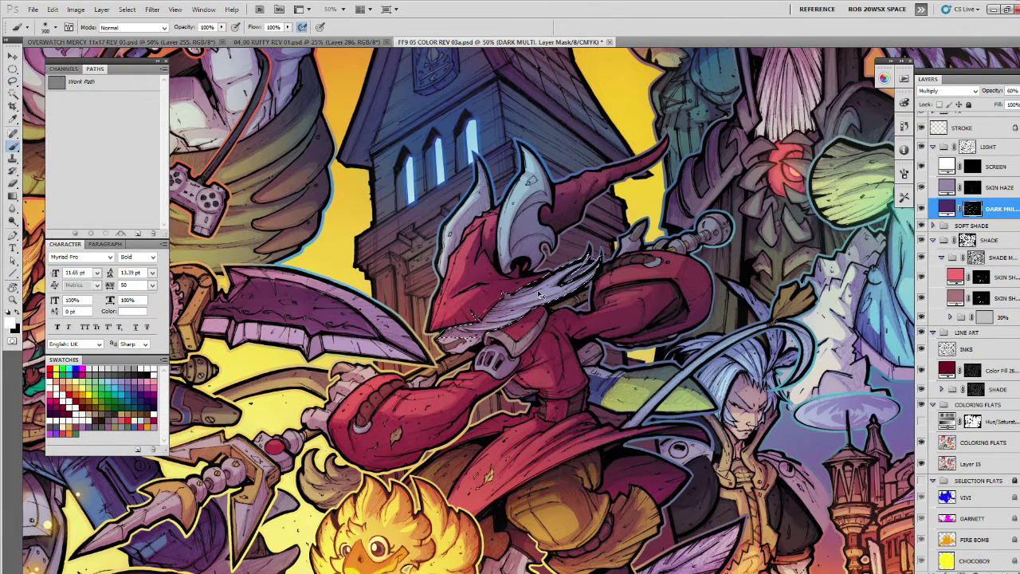
key("ctrl+h")
left_click_drag(490, 248, 480, 254)
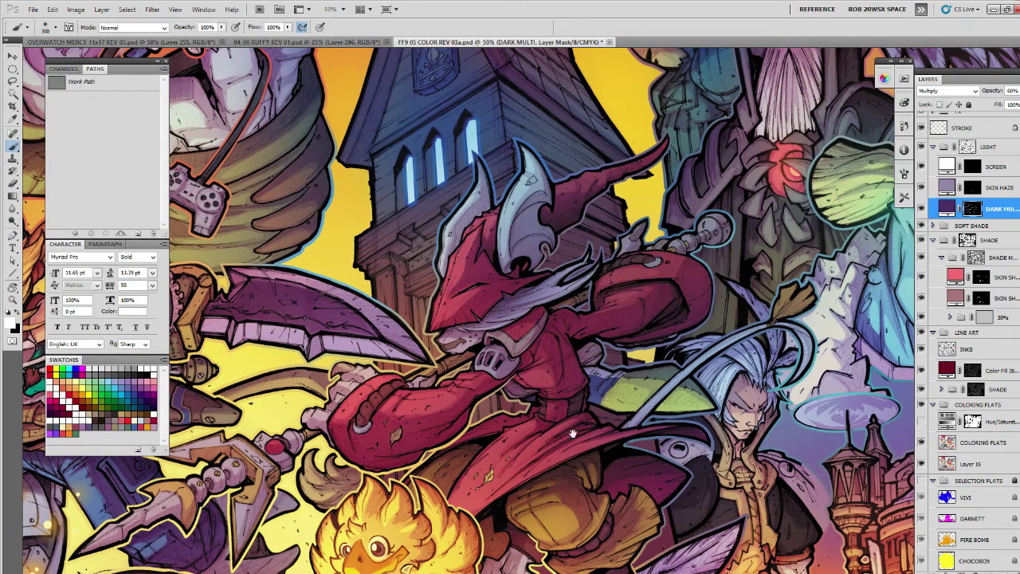
Lasso the underside of the red mage's front sleeve up to the shoulder guard and brush dark shading along it.
left_click_drag(572, 433, 614, 378)
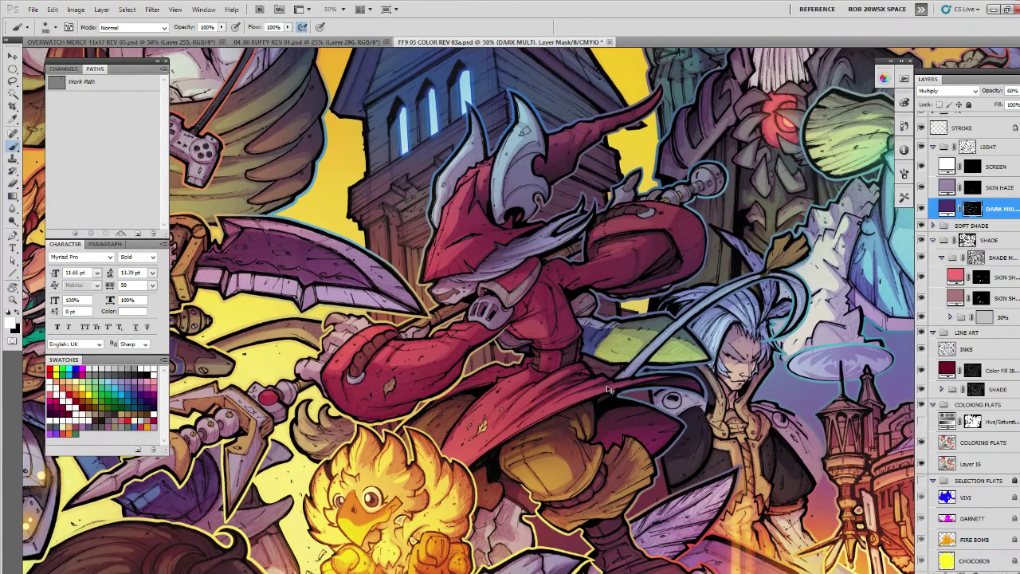
key("l")
left_click_drag(504, 413, 552, 394)
mouse_move(547, 320)
left_mouse_down()
mouse_move(435, 398)
mouse_move(399, 392)
mouse_move(373, 365)
mouse_move(376, 335)
mouse_move(443, 306)
left_mouse_up()
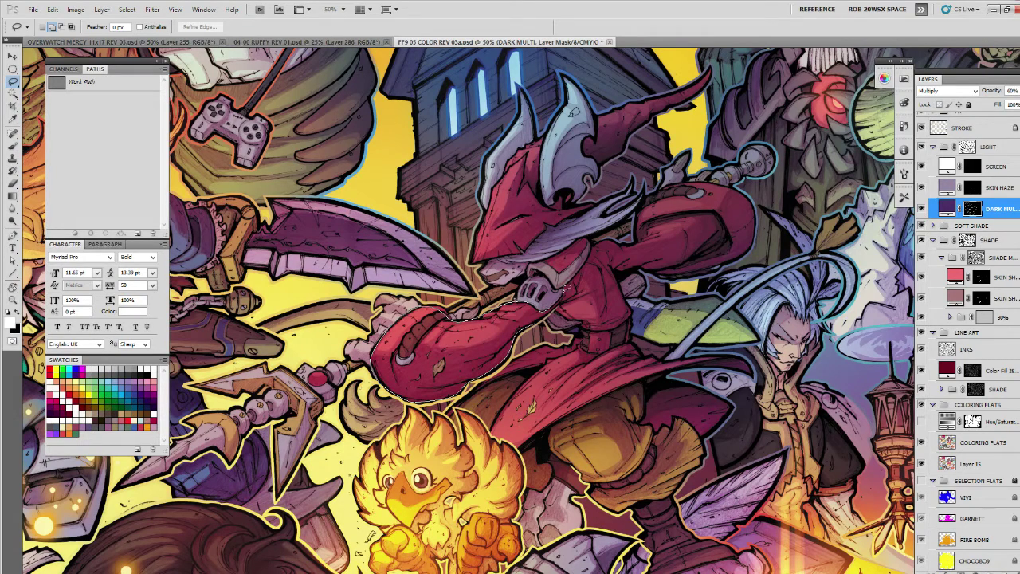
mouse_move(562, 292)
left_mouse_down()
mouse_move(591, 245)
mouse_move(610, 259)
mouse_move(527, 339)
left_mouse_up()
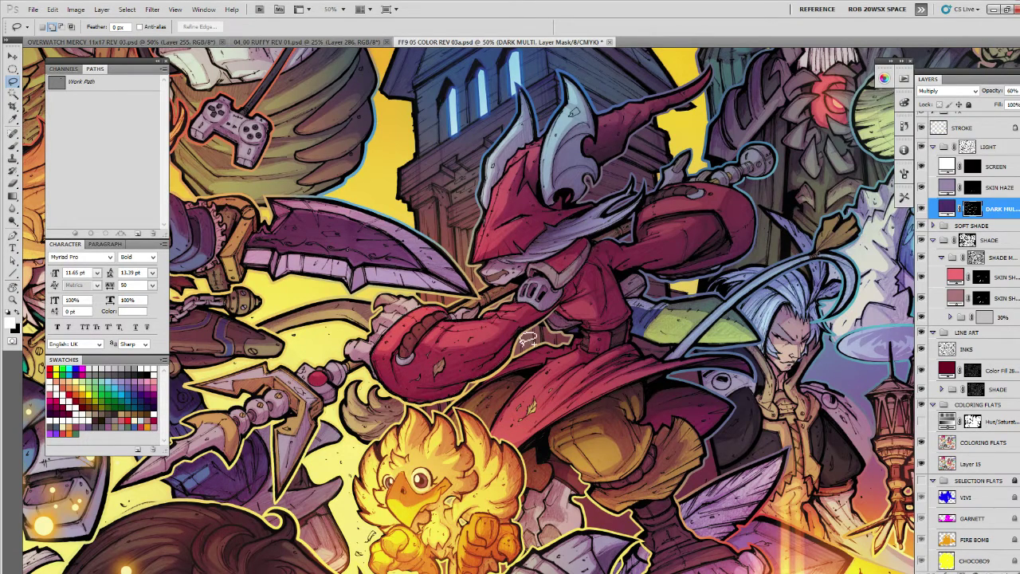
key("b")
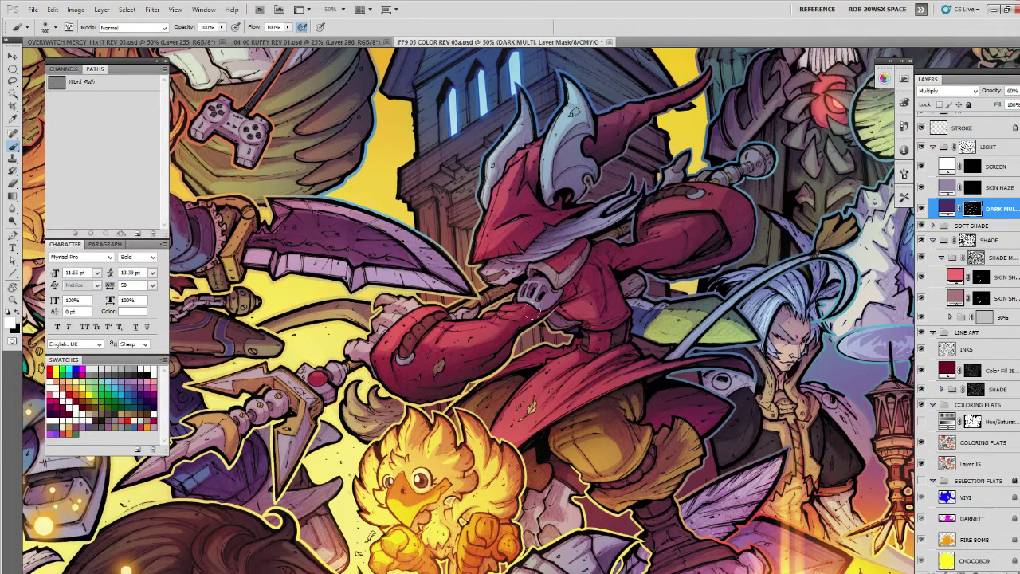
Lasso the red mage's jacket below the collar and brush dark shading there and into the hair under the hat brim.
mouse_move(668, 399)
left_mouse_down()
mouse_move(638, 358)
mouse_move(606, 351)
mouse_move(575, 409)
left_mouse_up()
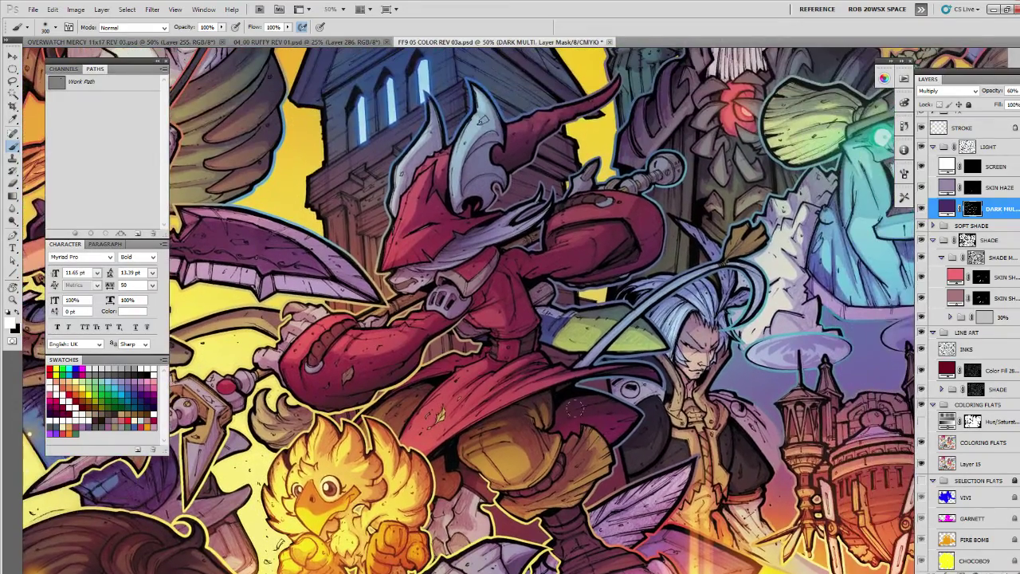
key("l")
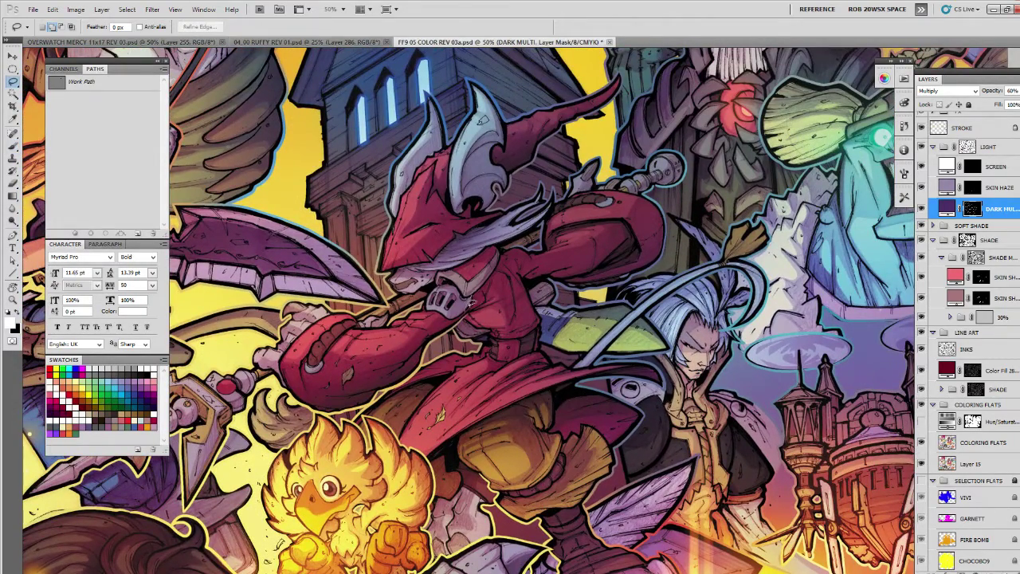
mouse_move(469, 305)
left_mouse_down()
mouse_move(491, 275)
mouse_move(515, 316)
mouse_move(511, 332)
mouse_move(526, 332)
mouse_move(525, 275)
mouse_move(583, 275)
mouse_move(593, 252)
mouse_move(503, 252)
mouse_move(477, 292)
left_mouse_up()
key("ctrl+h")
key("b")
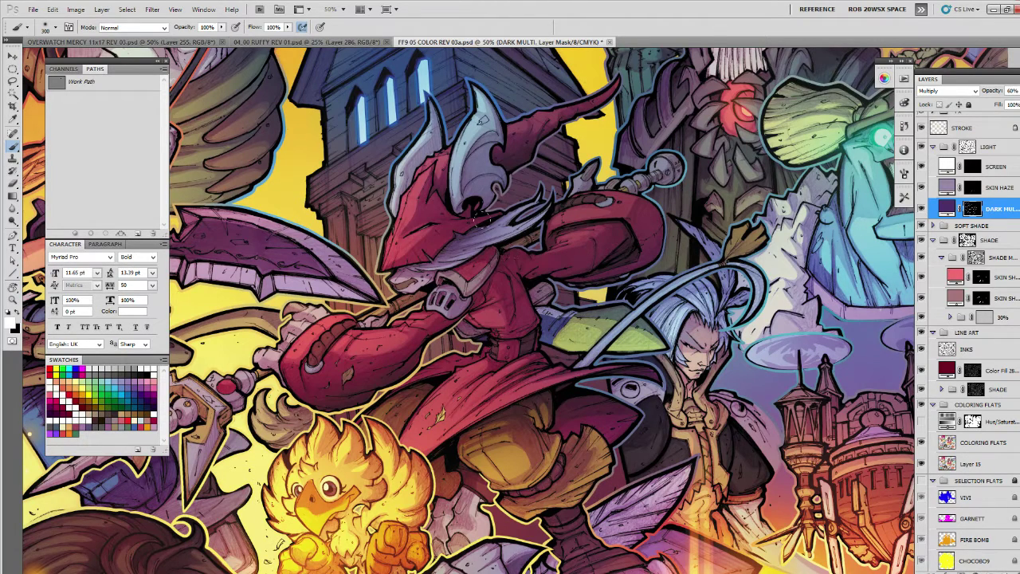
key("l")
key("b")
mouse_move(489, 219)
left_mouse_down()
mouse_move(527, 304)
mouse_move(517, 260)
mouse_move(475, 201)
left_mouse_up()
left_click_drag(526, 290, 535, 300)
Lasso the angular plate beneath the old man's weapon at the artwork's lower edge, brush dark shading over it and deselect.
key("z")
left_click(599, 271, "alt")
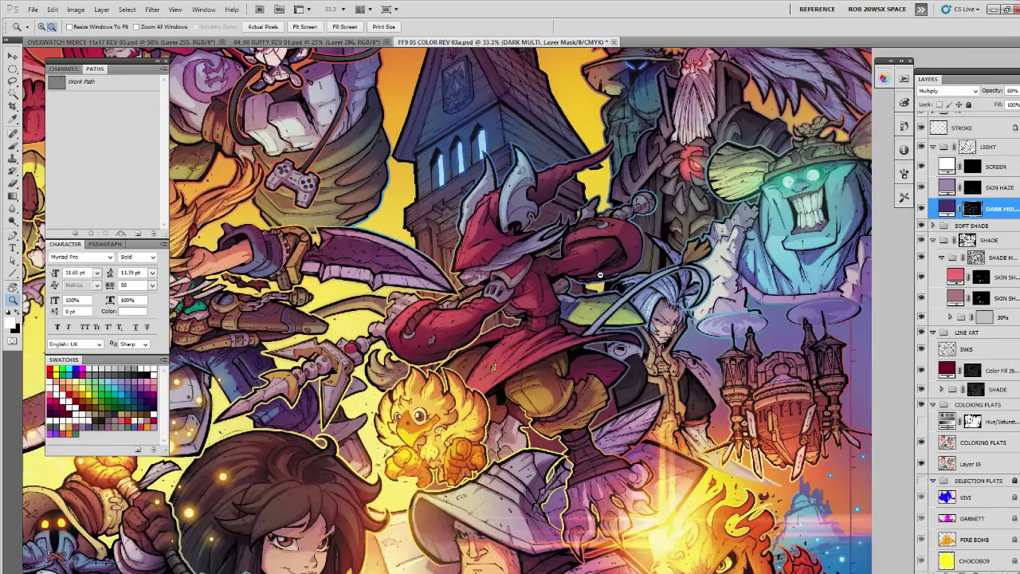
left_click(601, 278, "alt")
left_click_drag(593, 270, 723, 278)
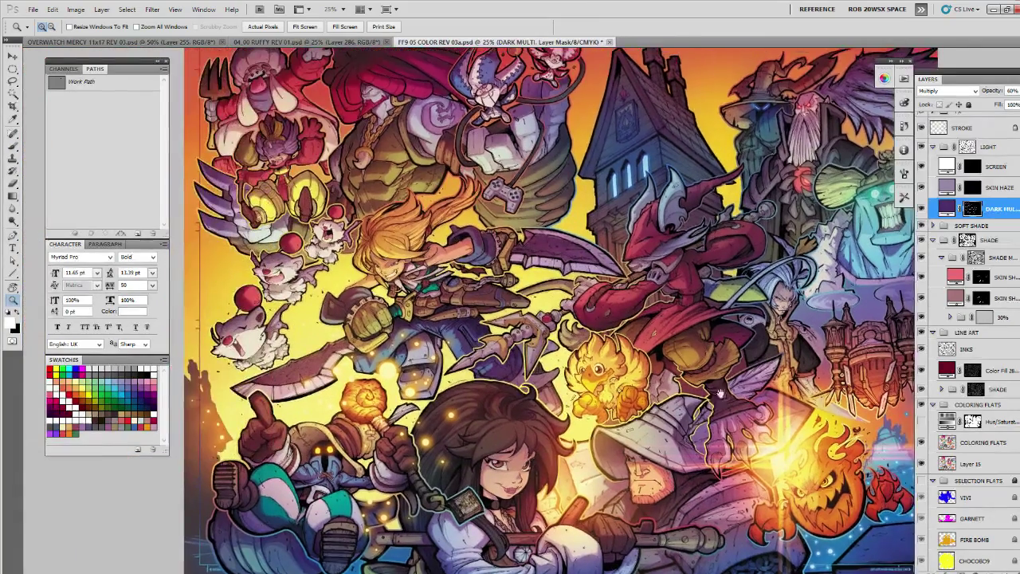
left_click_drag(743, 515, 667, 417)
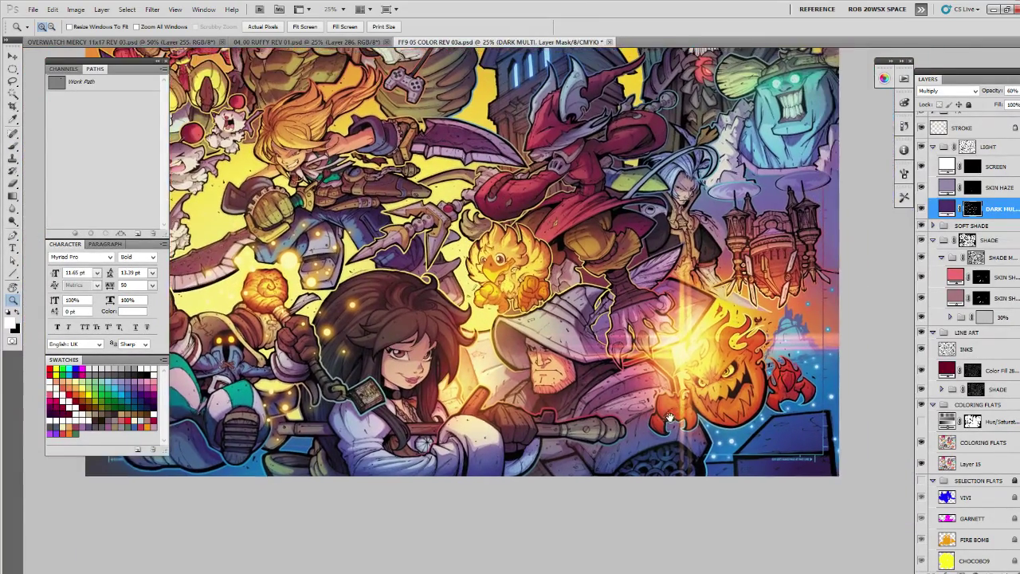
left_click(645, 462)
left_click(645, 458)
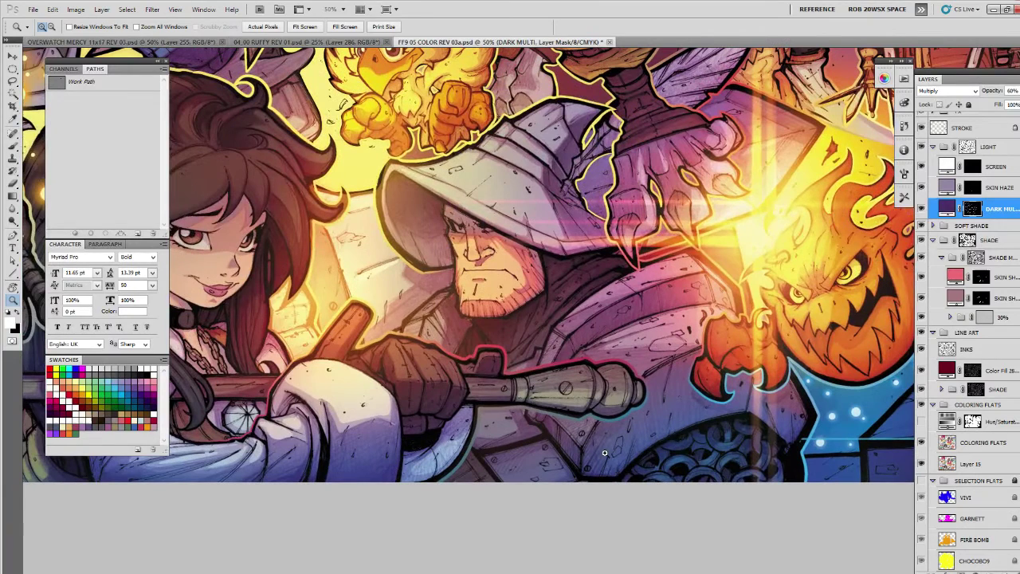
key("l")
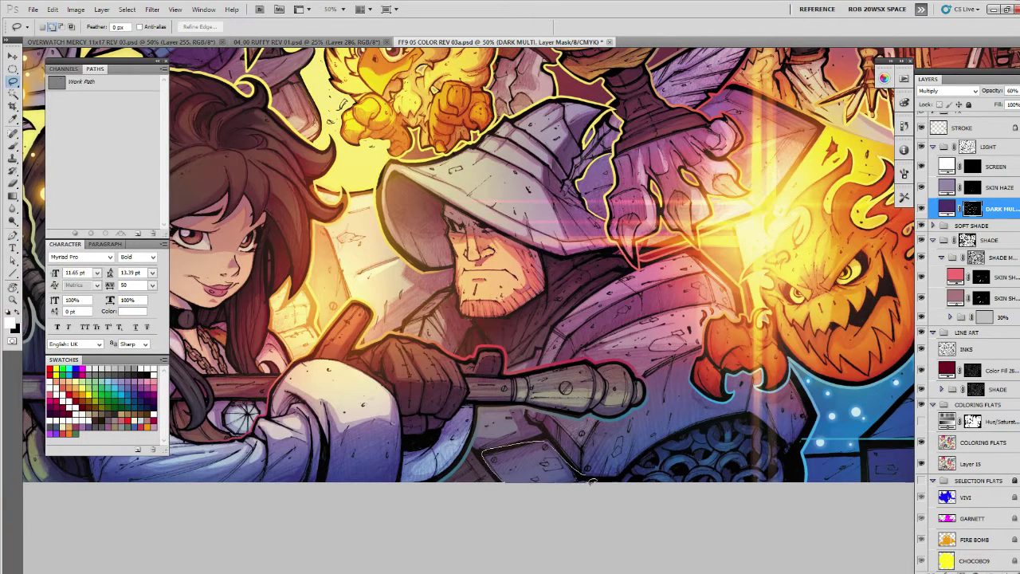
key("b")
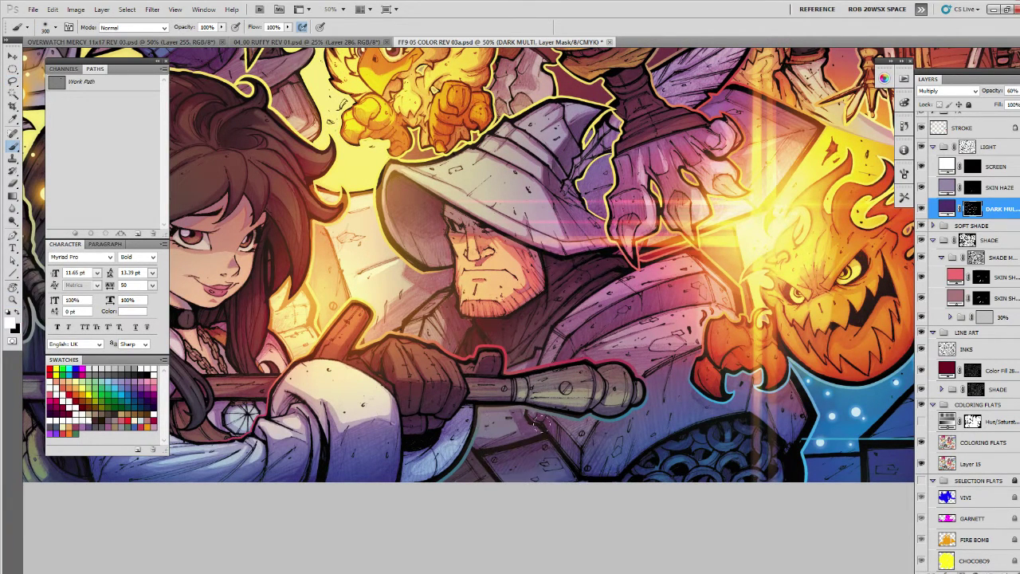
key("l")
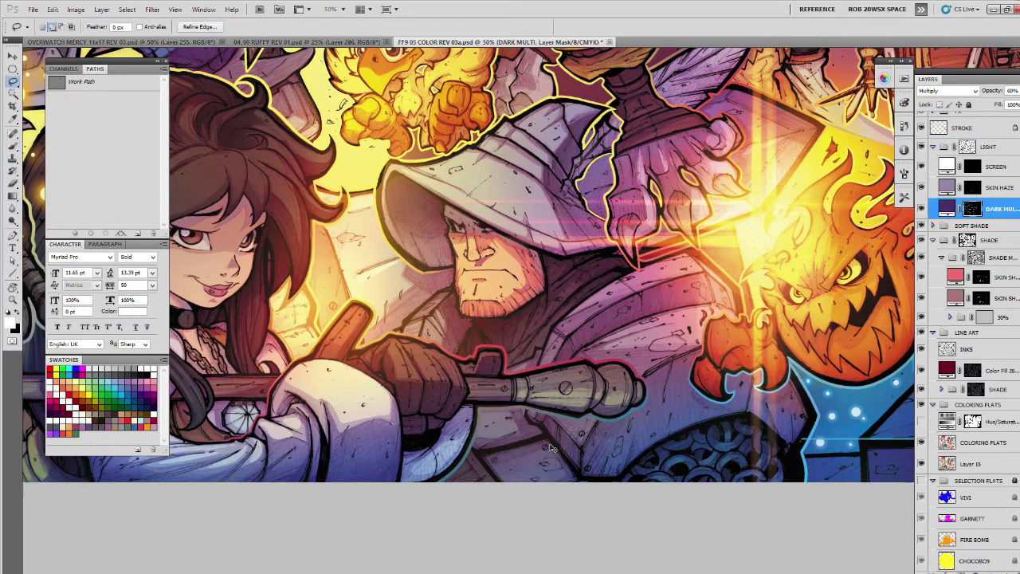
left_click_drag(557, 449, 581, 474)
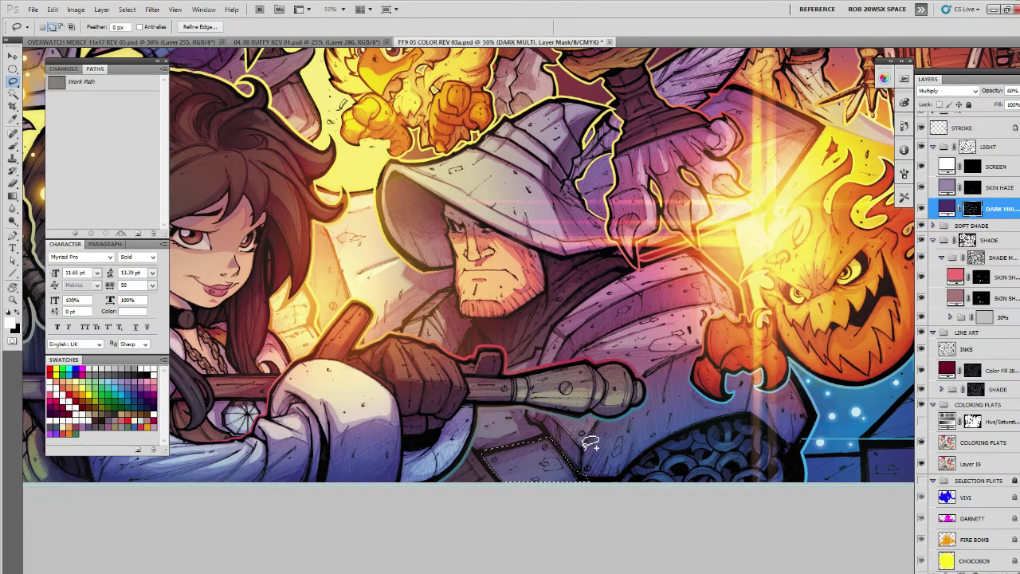
key("b")
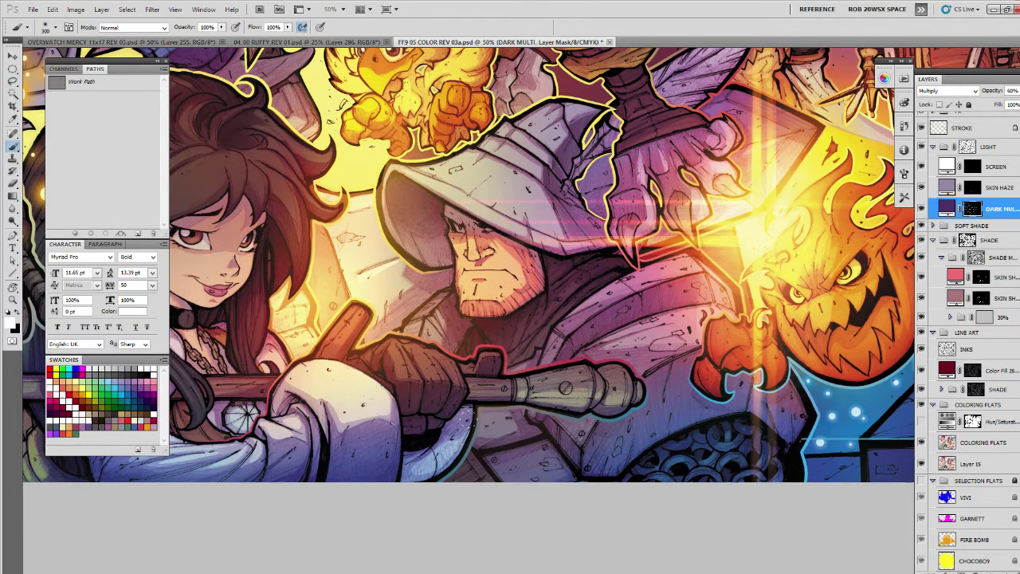
key("ctrl+d")
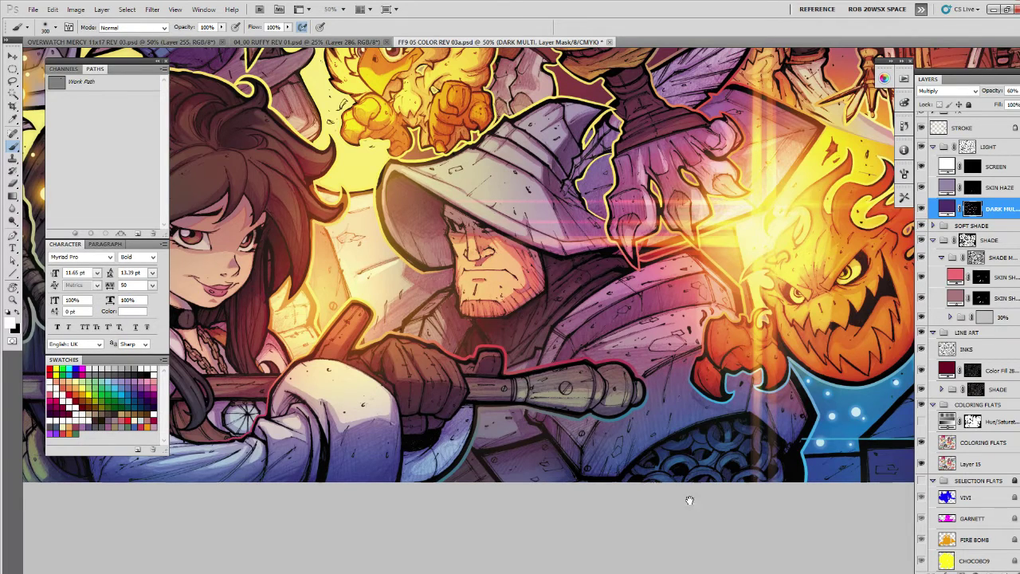
Lasso the old man's armour and cloak around the weapon barrel and brush dark shading there with the selection outline hidden.
left_click_drag(690, 499, 680, 510)
key("l")
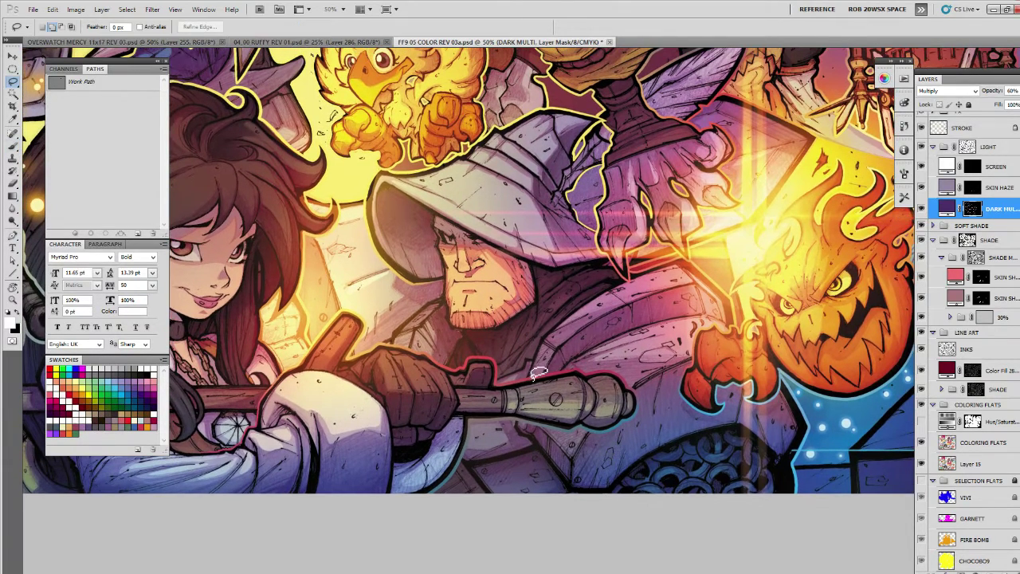
mouse_move(533, 357)
left_mouse_down()
mouse_move(528, 375)
mouse_move(501, 368)
mouse_move(568, 304)
mouse_move(529, 359)
mouse_move(537, 384)
mouse_move(529, 375)
left_mouse_up()
mouse_move(523, 413)
left_mouse_down()
mouse_move(531, 436)
mouse_move(514, 452)
mouse_move(472, 458)
mouse_move(473, 413)
mouse_move(510, 389)
mouse_move(516, 412)
mouse_move(540, 424)
mouse_move(520, 438)
left_mouse_up()
key("b")
key("ctrl+h")
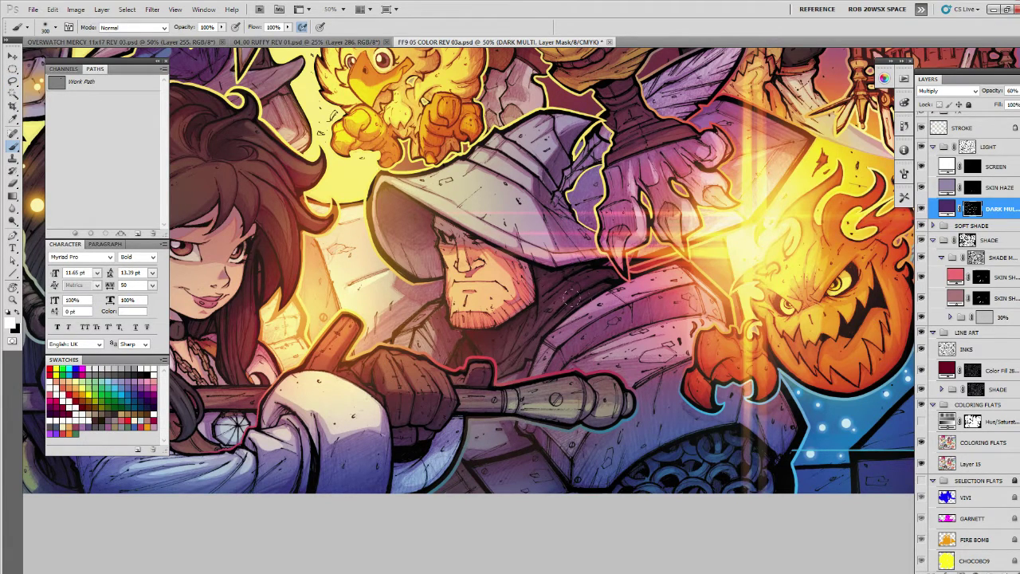
Lasso the front edge of the old man's shoulder armour above the weapon barrel and brush dark shading into it.
left_click_drag(752, 437, 701, 430)
left_click_drag(668, 383, 663, 434)
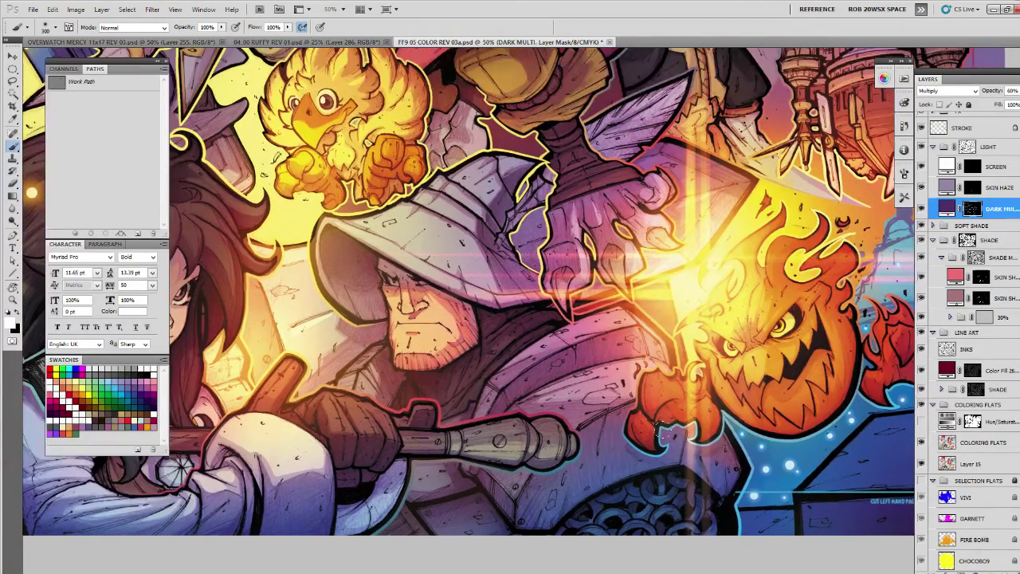
key("l")
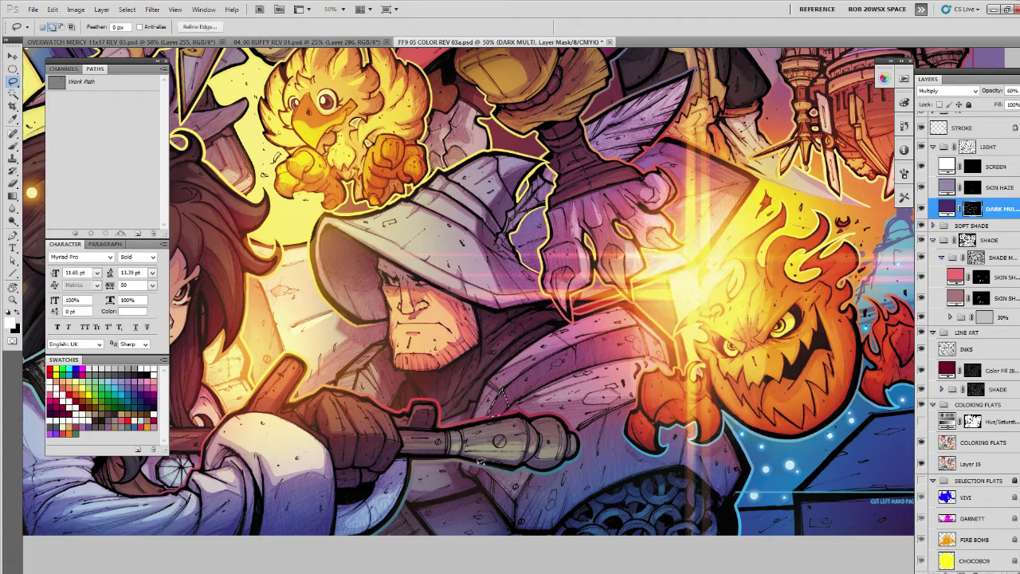
key("b")
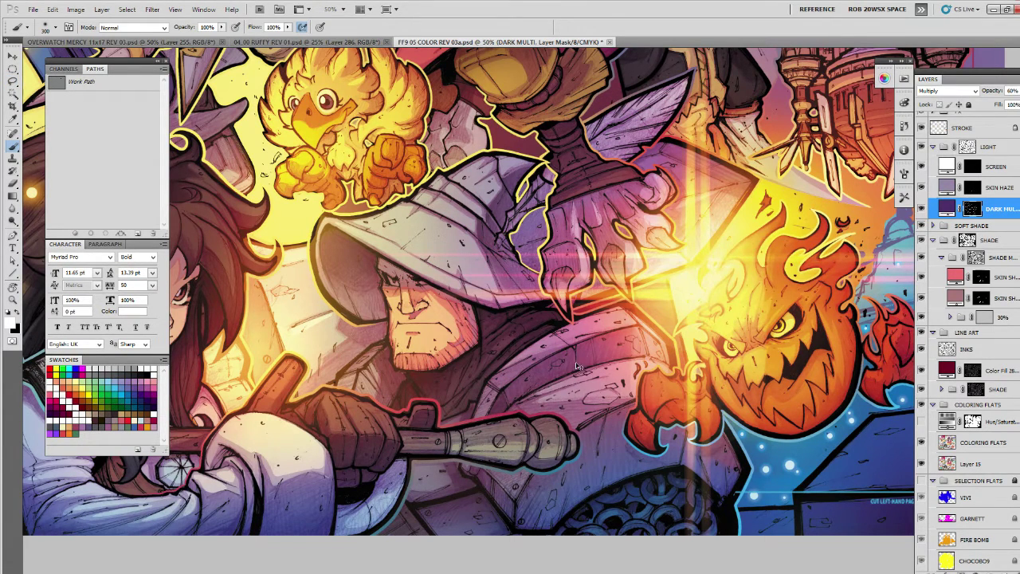
key("l")
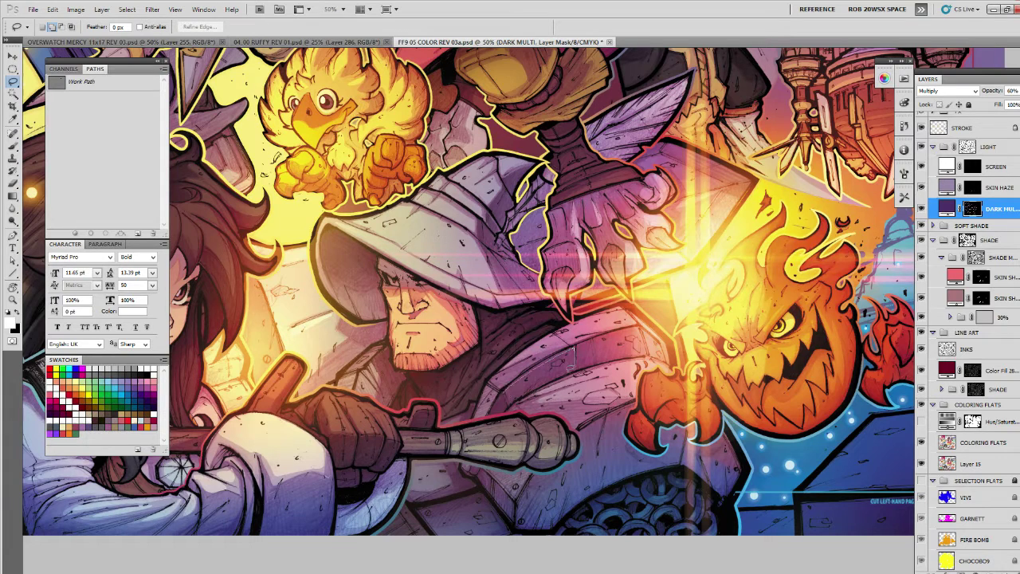
key("b")
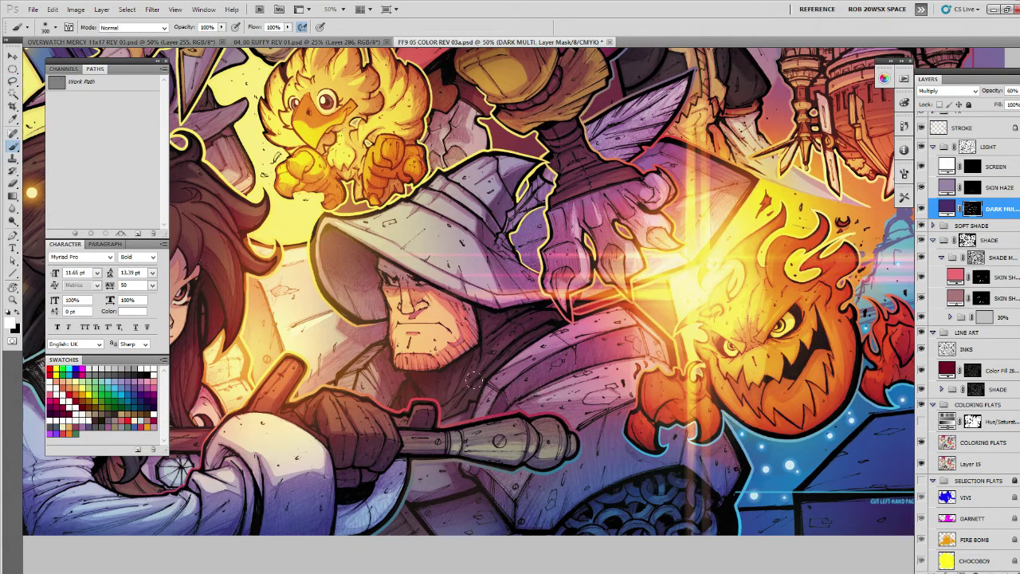
Lasso the upper band of the old man's shoulder armour and brush dark shading into it with the selection outline hidden.
left_click_drag(519, 388, 569, 360)
key("ctrl+z")
key("l")
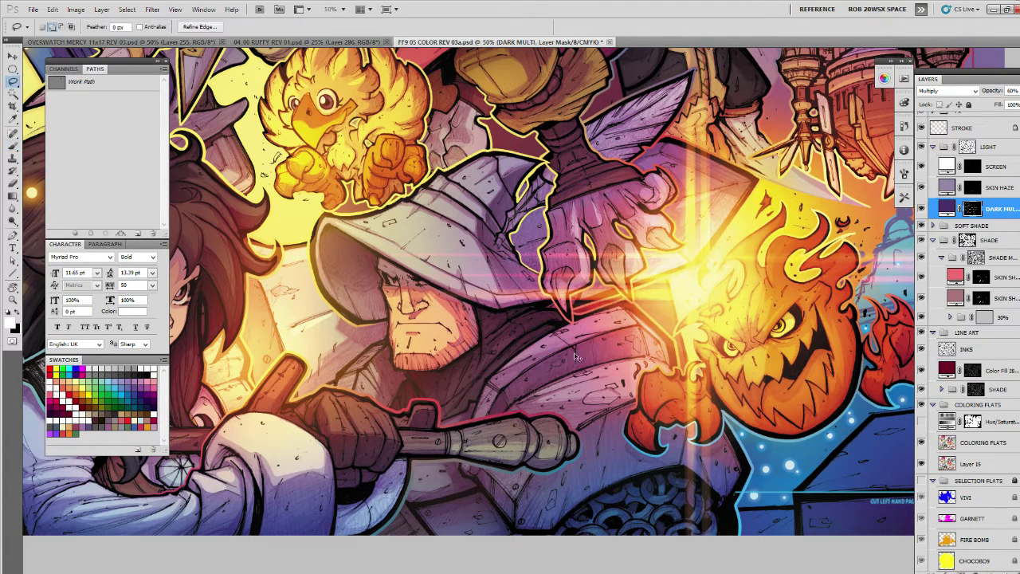
mouse_move(550, 356)
left_mouse_down()
mouse_move(507, 402)
mouse_move(581, 369)
mouse_move(570, 351)
mouse_move(604, 349)
left_mouse_up()
key("ctrl+h")
key("b")
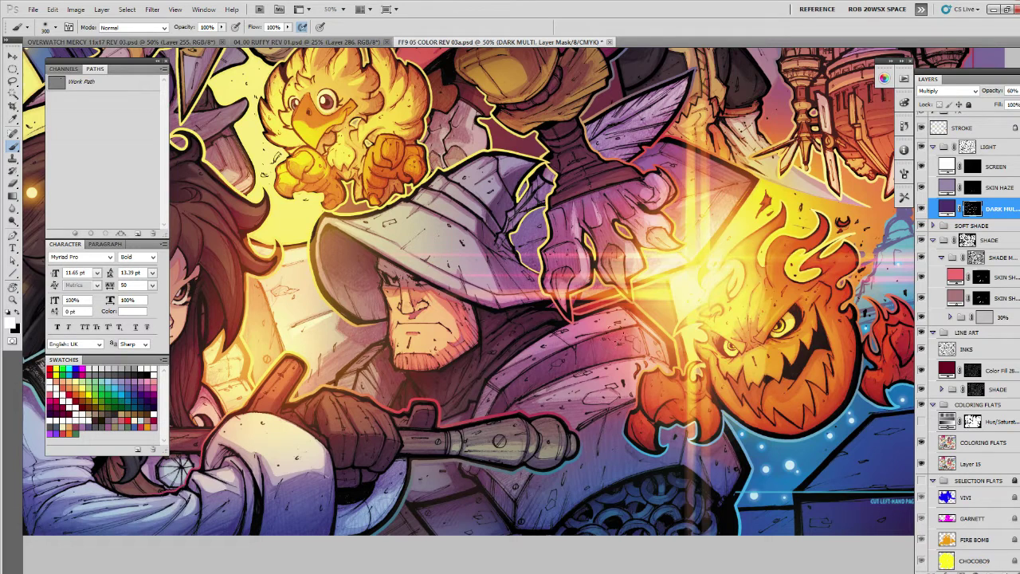
Lasso the lower band of the old man's shoulder armour, fill it with the foreground colour on the mask and deselect.
key("l")
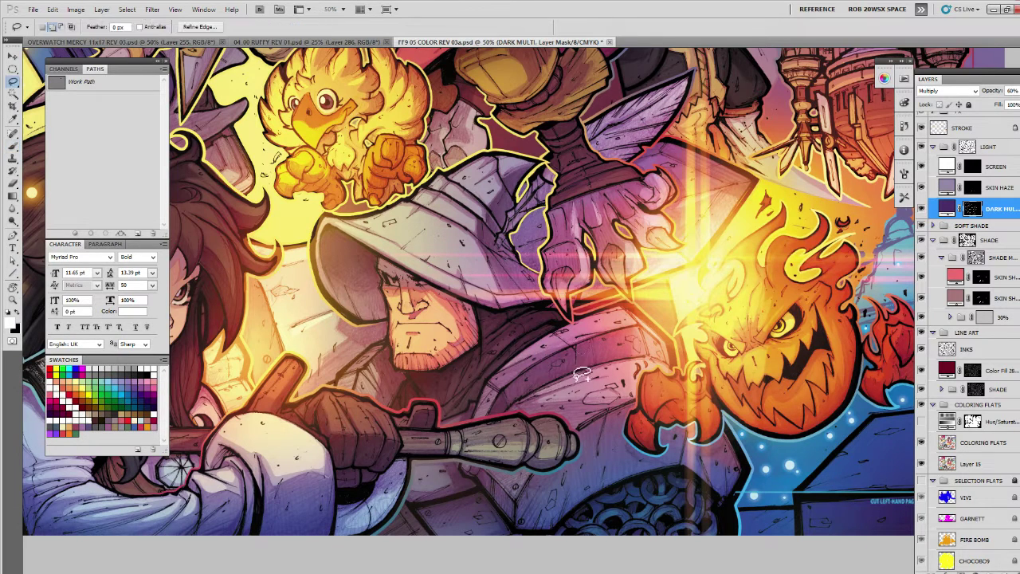
mouse_move(526, 397)
left_mouse_down()
mouse_move(604, 378)
mouse_move(563, 373)
mouse_move(507, 402)
mouse_move(534, 365)
mouse_move(577, 344)
mouse_move(579, 369)
mouse_move(566, 369)
left_mouse_up()
key("alt+BackSpace")
key("ctrl+d")
key("b")
left_click(477, 424)
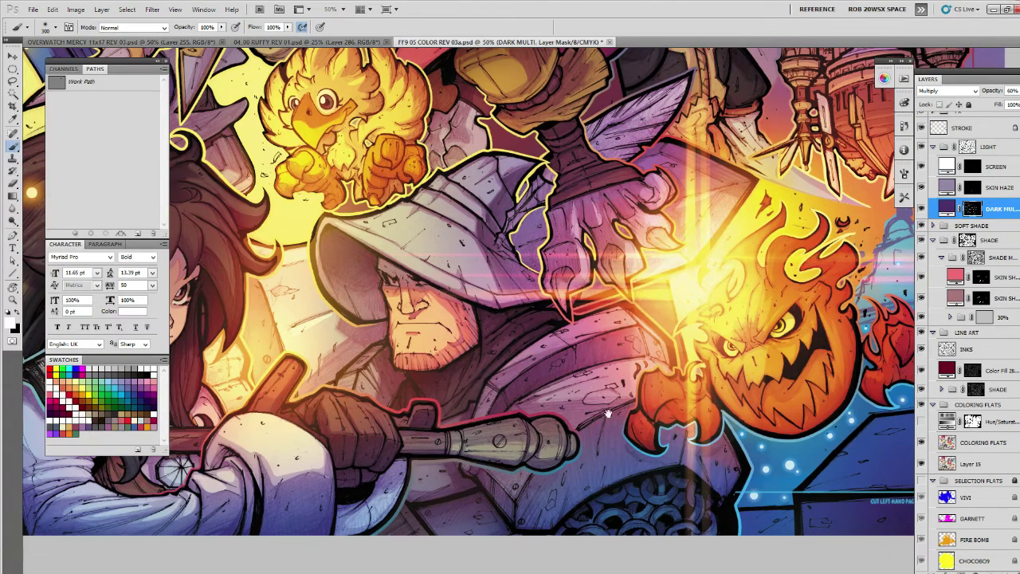
Lasso the old man's cloak between his jaw and glove, brush dark shading there and deselect.
left_click_drag(607, 414, 646, 409)
key("l")
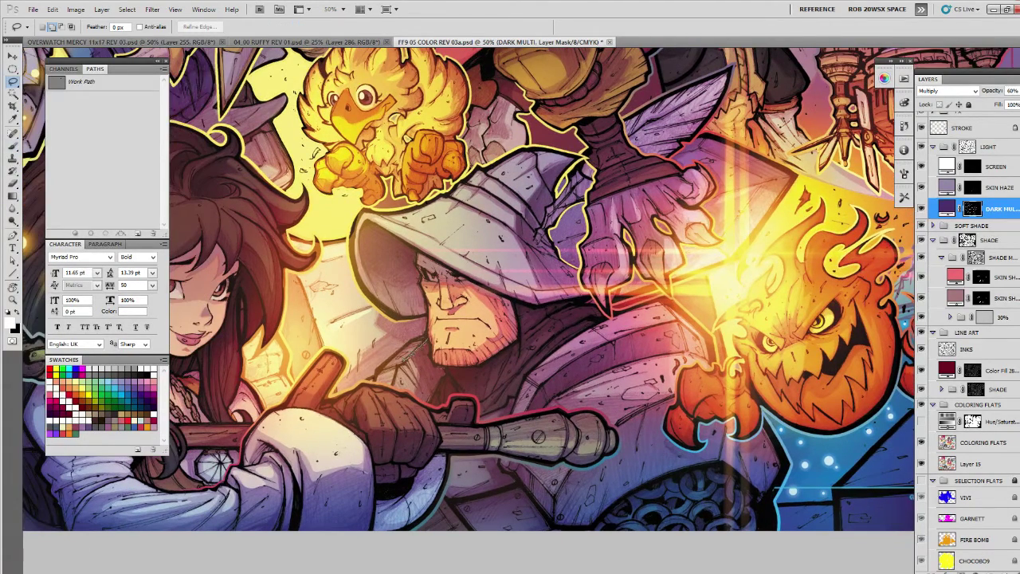
mouse_move(431, 401)
left_mouse_down()
mouse_move(447, 368)
mouse_move(430, 341)
mouse_move(437, 333)
left_mouse_up()
key("b")
key("ctrl+d")
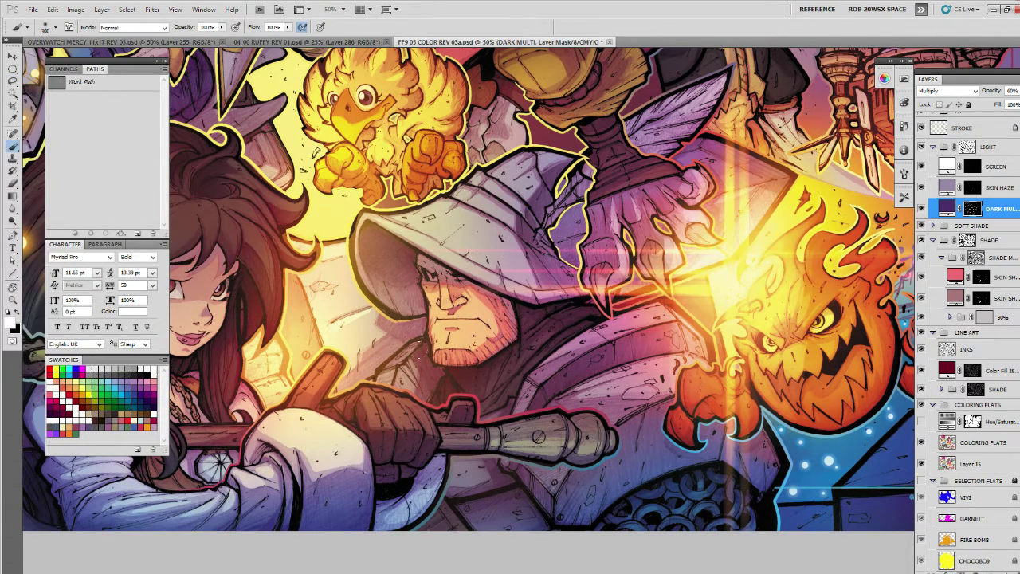
Lasso the old man's armour beneath the fire bomb's near claw, beside the chain mail, and brush dark shading into it.
left_click_drag(804, 475, 708, 443)
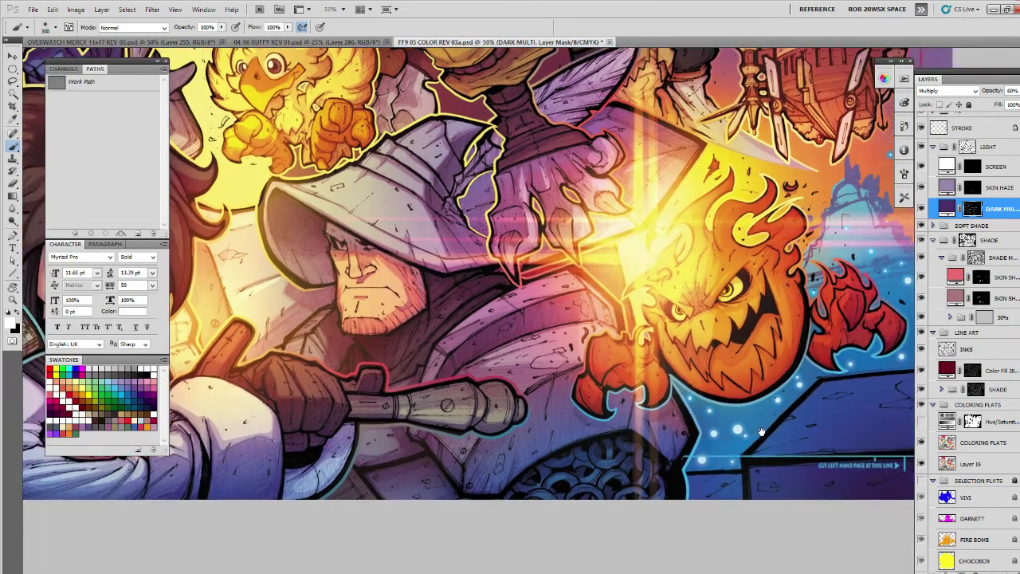
left_click_drag(769, 433, 720, 441)
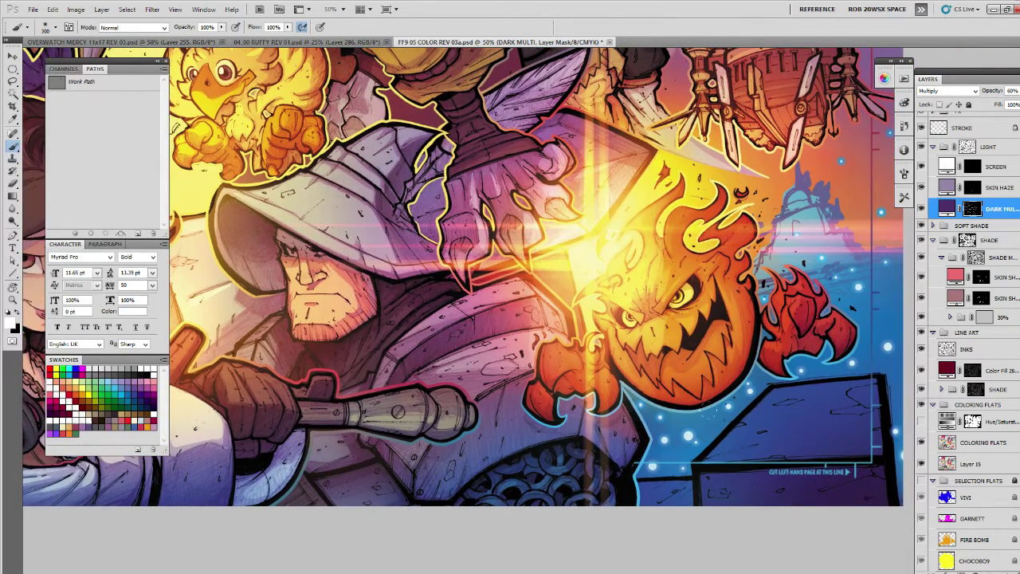
key("l")
mouse_move(622, 464)
left_mouse_down()
mouse_move(560, 440)
mouse_move(510, 454)
mouse_move(453, 494)
mouse_move(493, 520)
mouse_move(619, 515)
mouse_move(630, 489)
left_mouse_up()
key("b")
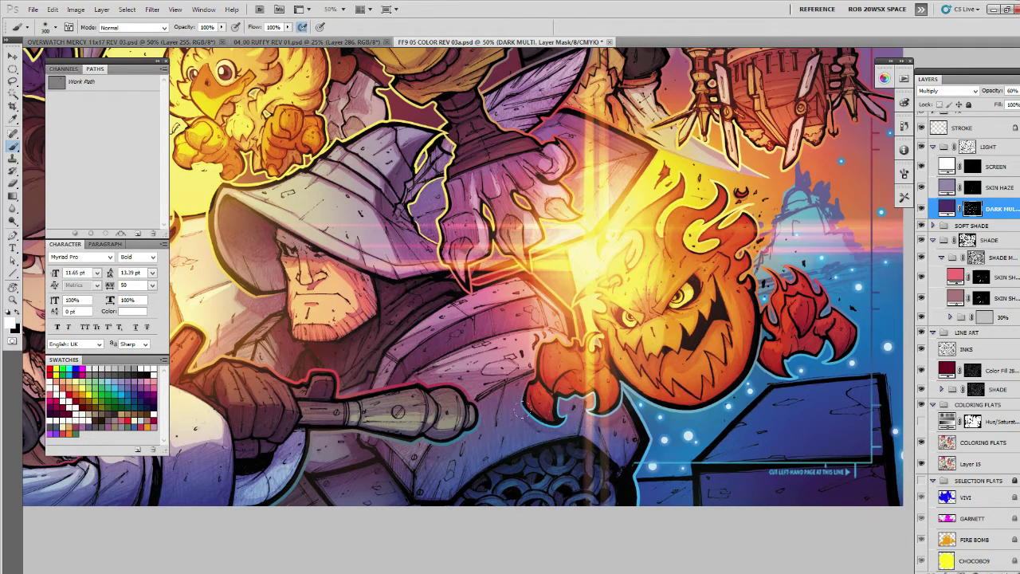
Lasso the fire bomb's lower face around its jagged mouth, brush dark shading there and undo the last stroke.
left_click_drag(788, 510, 656, 498)
key("l")
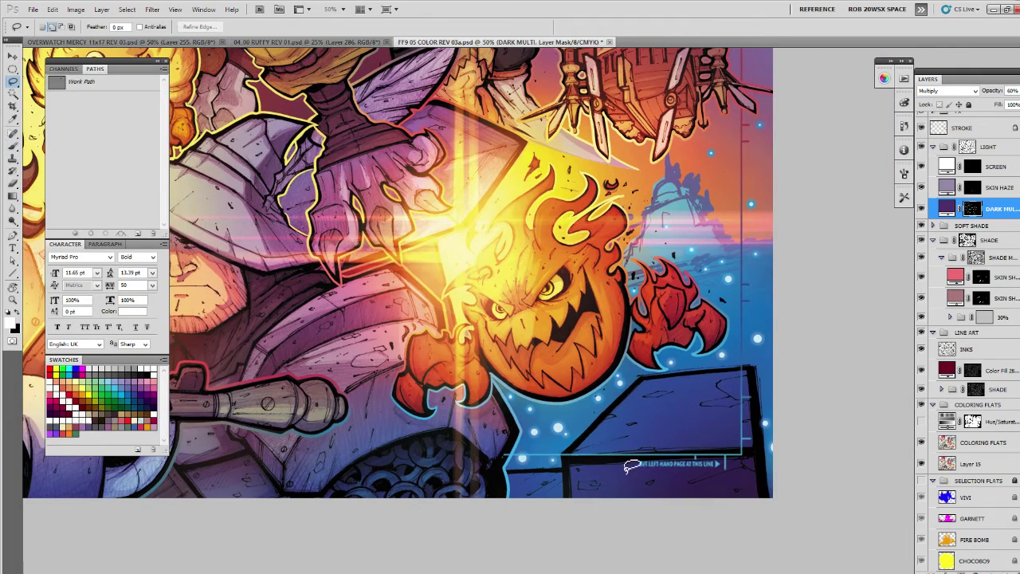
scroll(630, 466, "up", 3)
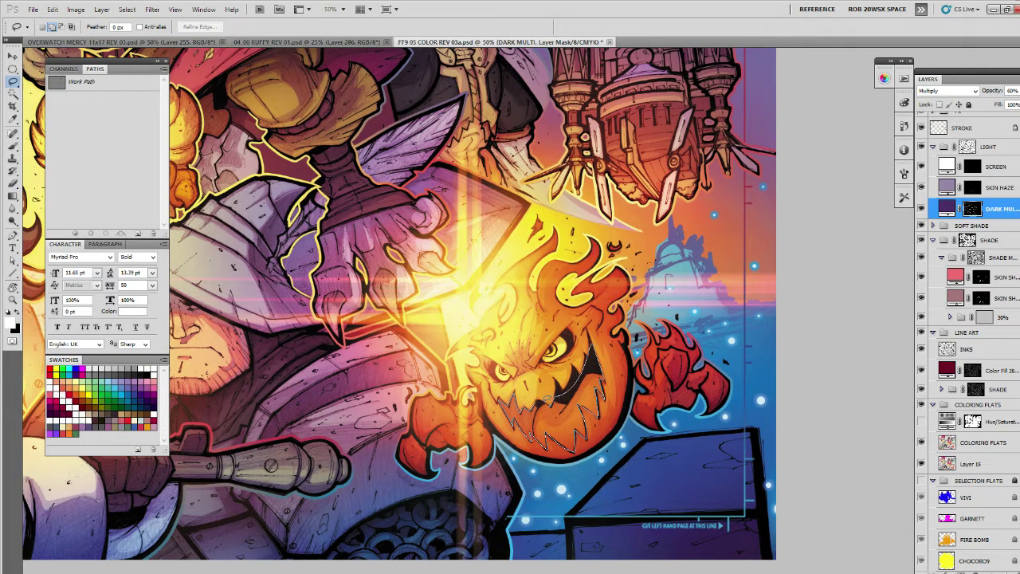
key("b")
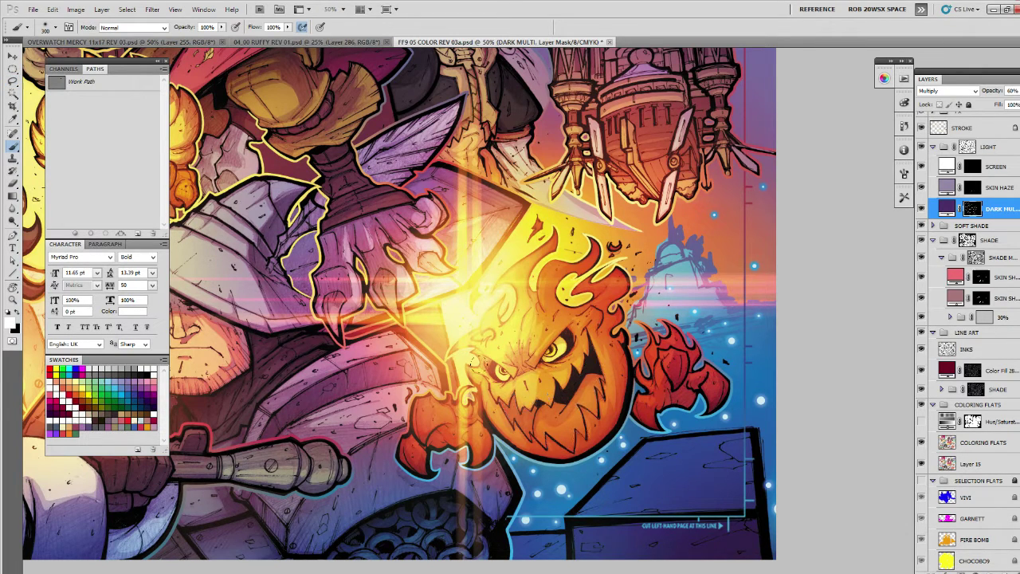
left_click(585, 390)
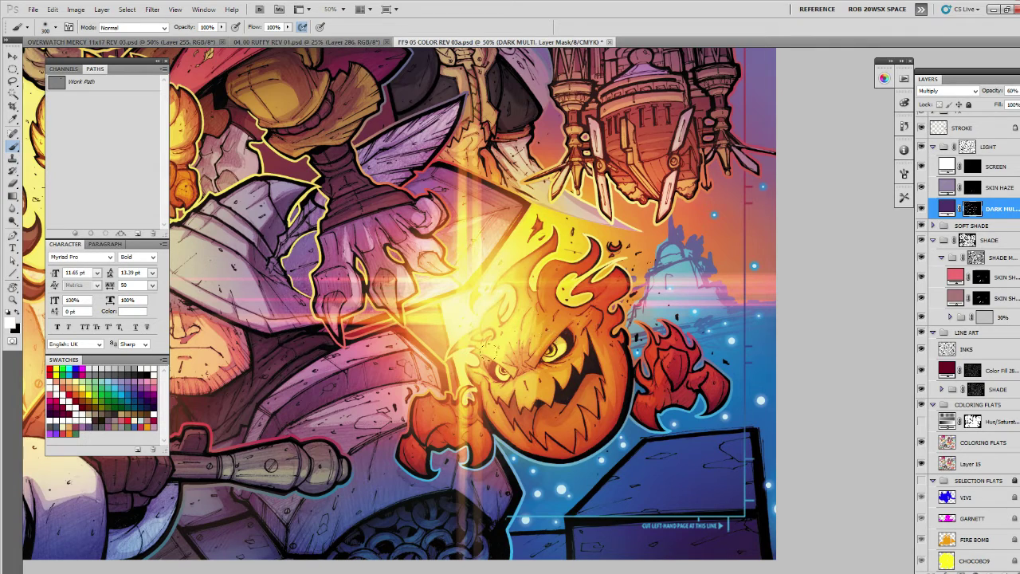
key("ctrl+z")
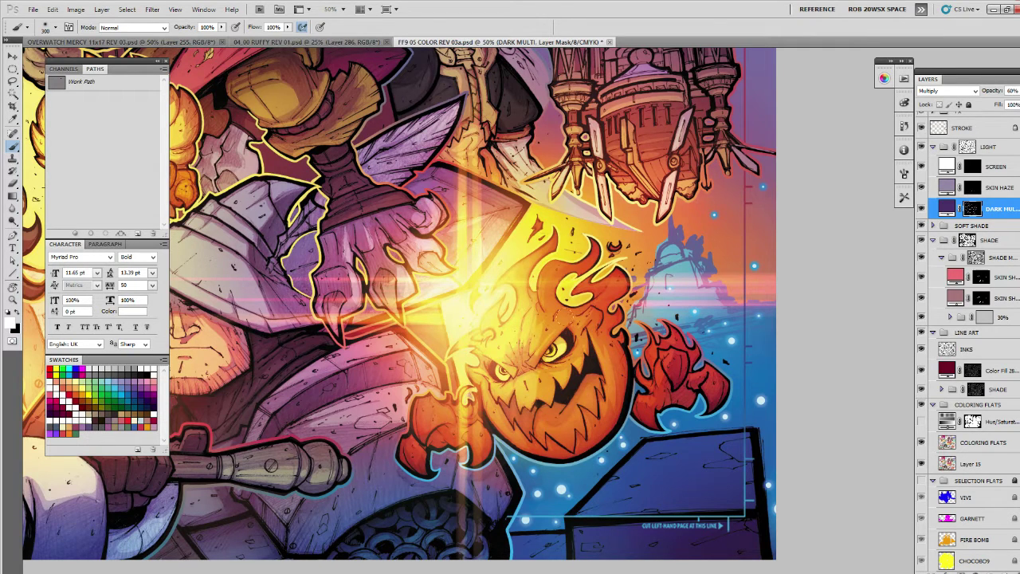
Lasso the fire bomb's face around the mouth and eyes with the outline hidden and brush dark shading into it.
key("l")
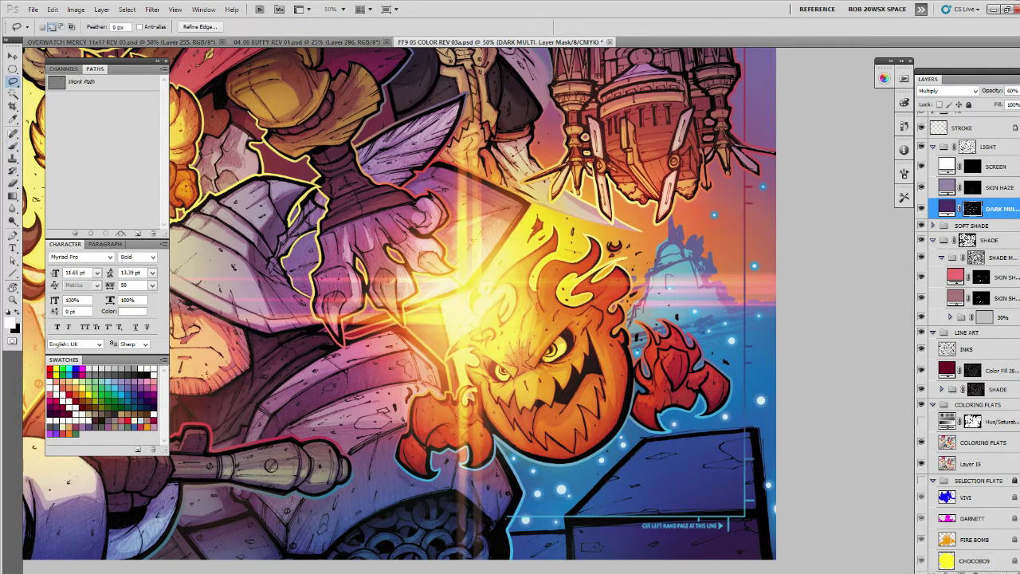
key("ctrl+h")
mouse_move(527, 404)
left_mouse_down()
mouse_move(517, 390)
mouse_move(501, 398)
mouse_move(526, 405)
left_mouse_up()
key("b")
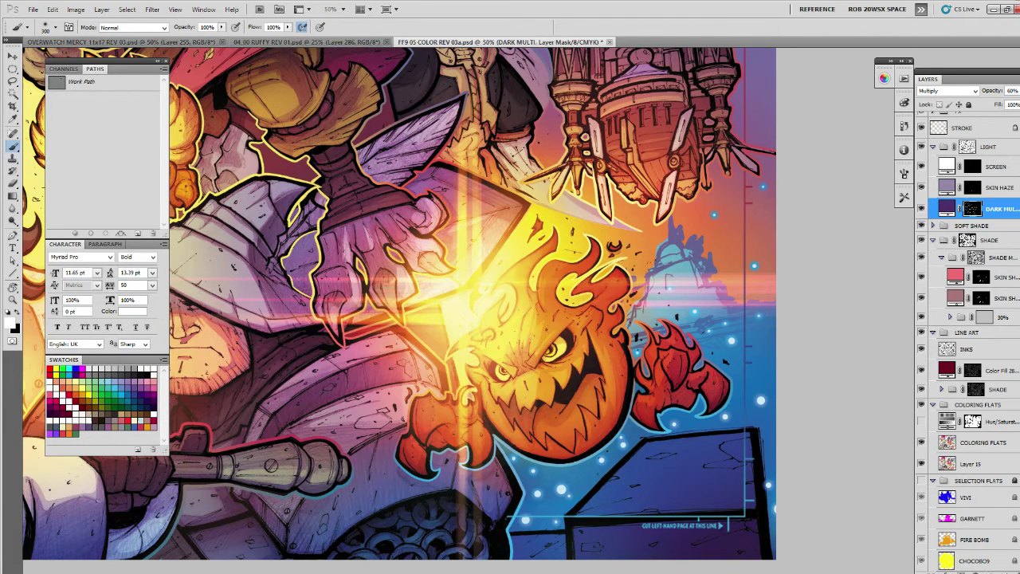
Lasso the underside of the fire bomb's claw over the old man's armour and brush dark shading into it.
left_click_drag(610, 317, 597, 325)
key("l")
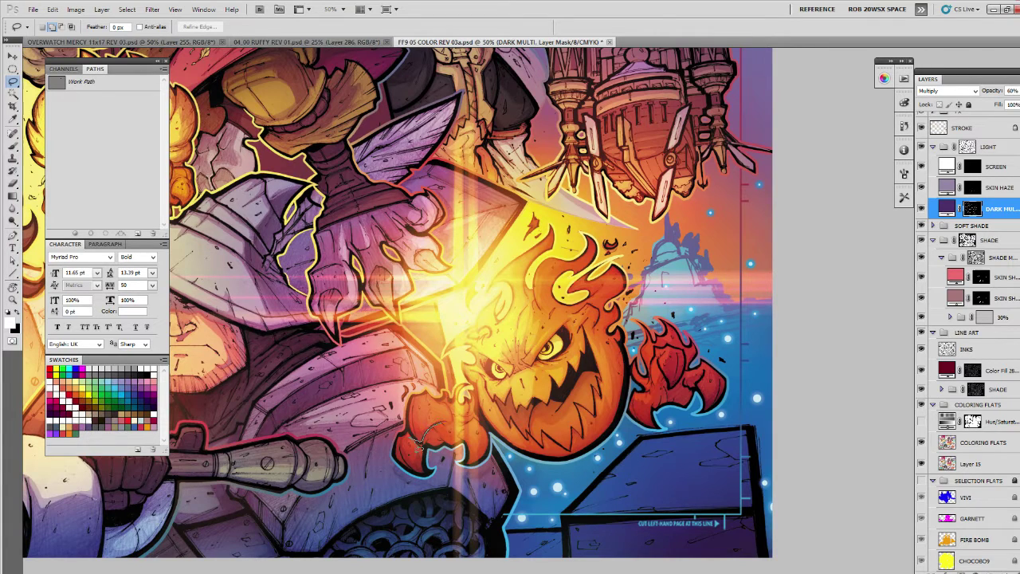
mouse_move(423, 440)
left_mouse_down()
mouse_move(422, 469)
mouse_move(466, 466)
left_mouse_up()
key("b")
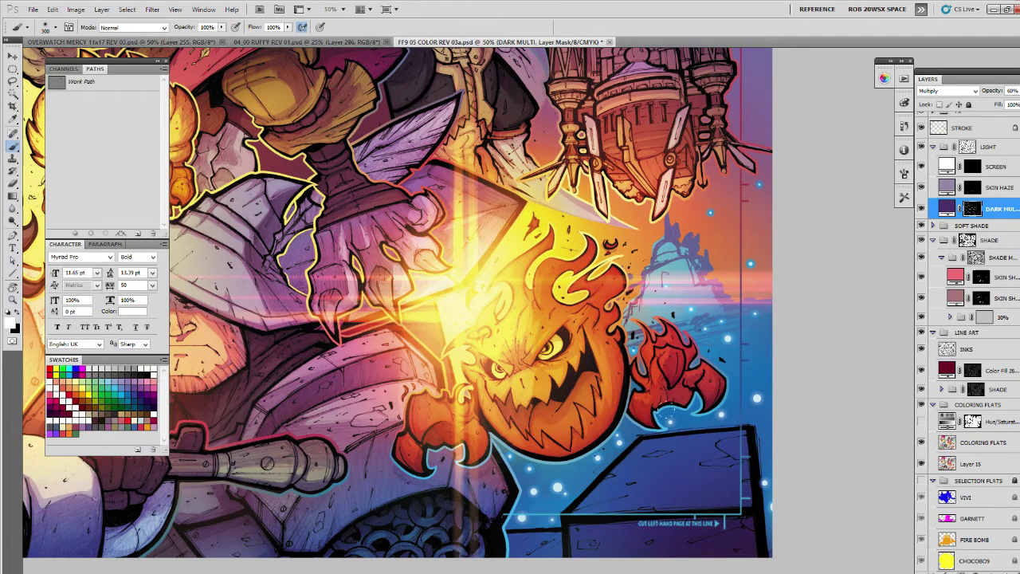
Lasso the fire bomb's far claw over the blue water and brush dark shading there with the selection outline hidden.
left_click_drag(732, 464, 661, 489)
key("l")
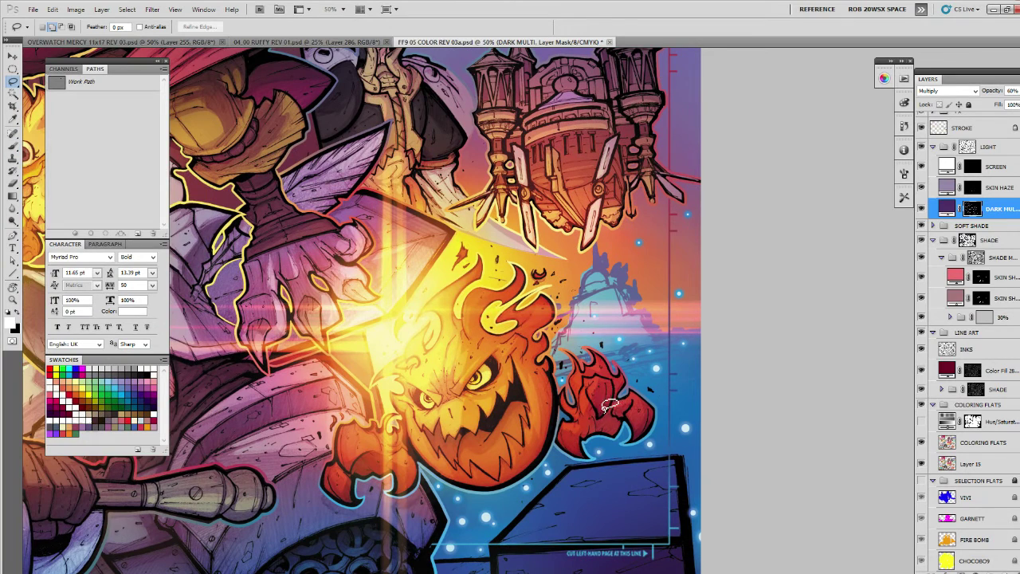
mouse_move(566, 430)
left_mouse_down()
mouse_move(617, 432)
mouse_move(627, 413)
mouse_move(635, 438)
mouse_move(651, 420)
mouse_move(646, 428)
mouse_move(629, 403)
mouse_move(603, 406)
mouse_move(615, 397)
mouse_move(620, 406)
mouse_move(562, 409)
mouse_move(624, 425)
left_mouse_up()
key("b")
key("ctrl+h")
Lasso small areas around the fire bomb's brow and eyes and brush dark shading into them with a 125 px brush.
key("l")
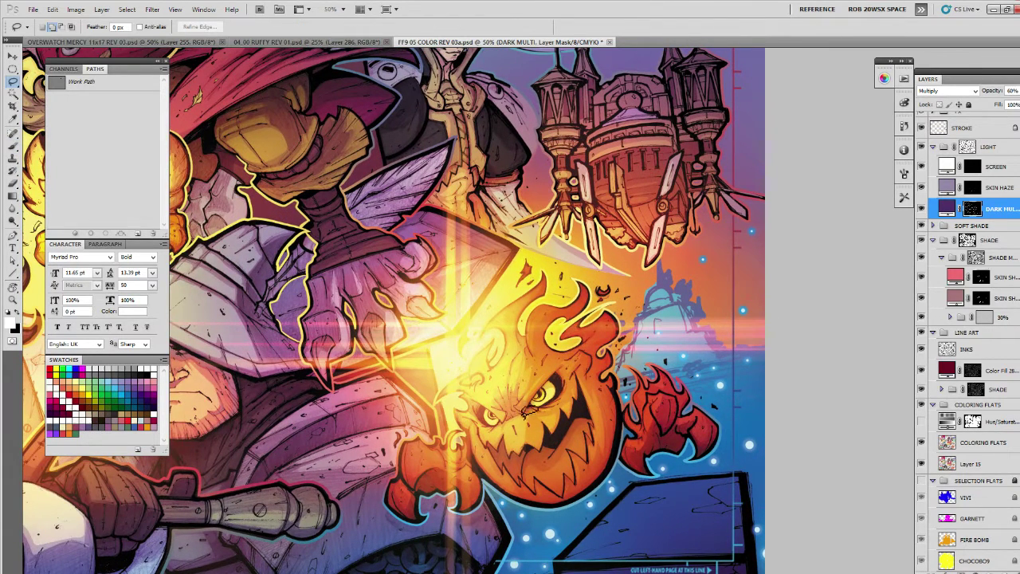
mouse_move(502, 407)
left_mouse_down()
mouse_move(496, 393)
mouse_move(520, 384)
mouse_move(503, 408)
left_mouse_up()
key("b")
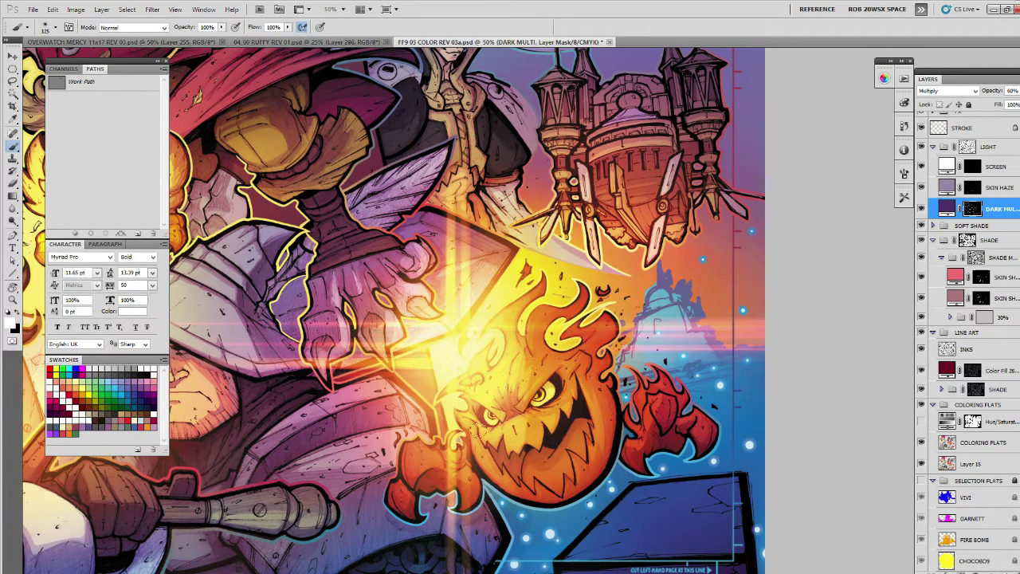
key("l")
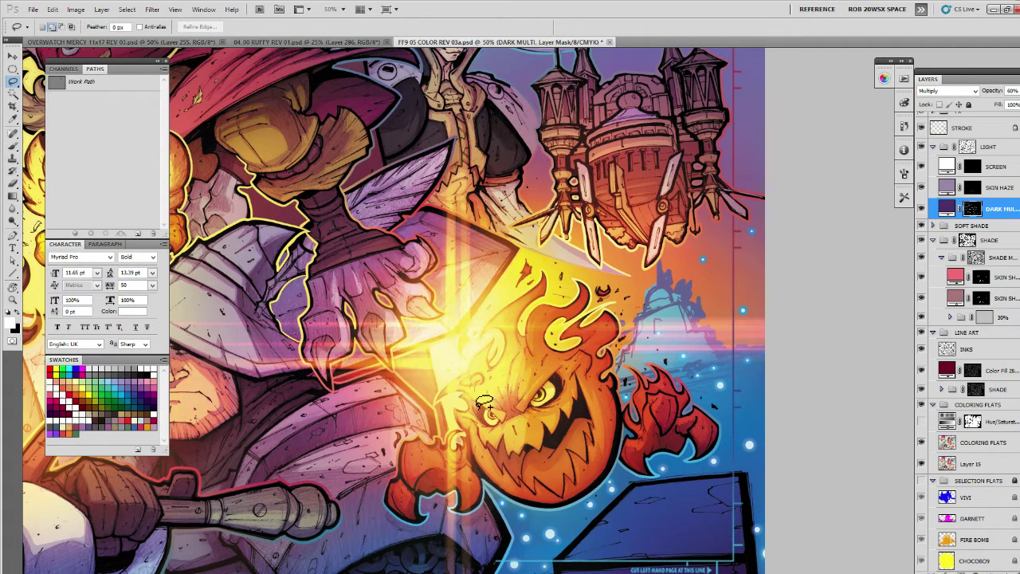
key("b")
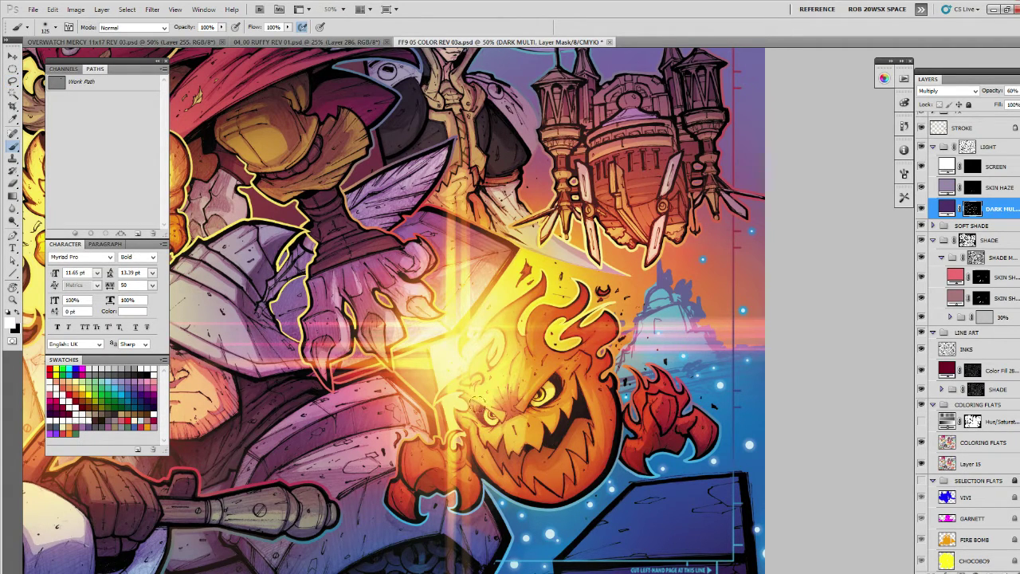
Load the FIRE BOMB flat as a selection, hide its outline and brush dark shading over the fire bomb's flames with a larger brush.
left_click_drag(636, 400, 601, 422)
key("l")
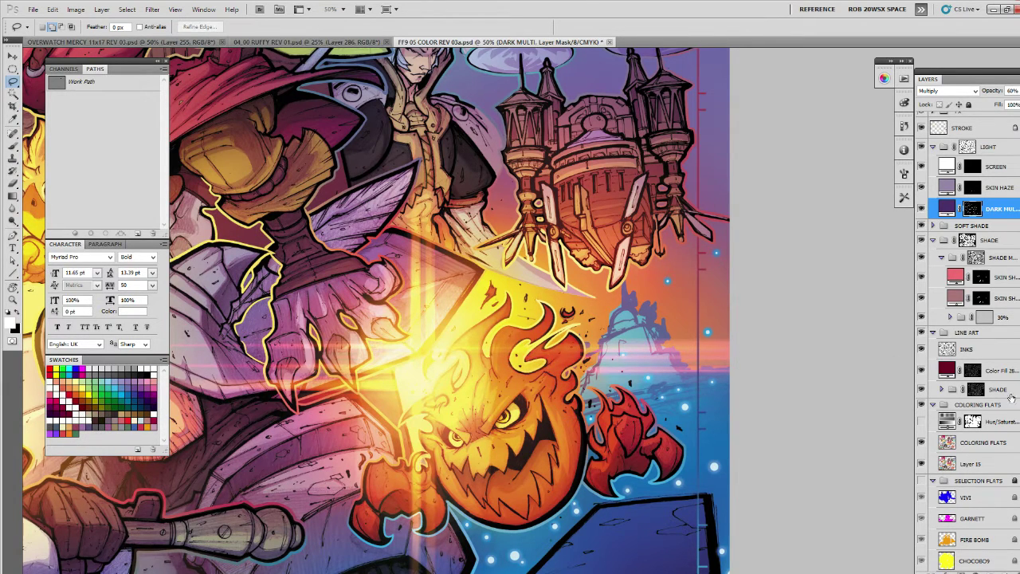
scroll(969, 343, "down", 4)
left_click(950, 427, "ctrl")
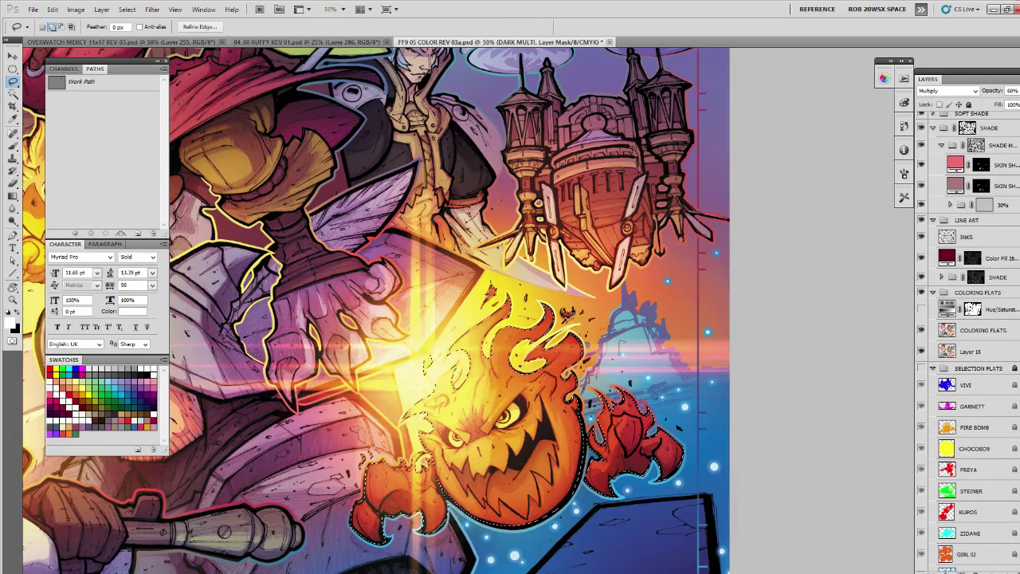
scroll(969, 343, "up", 4)
scroll(950, 339, "up", 1)
key("b")
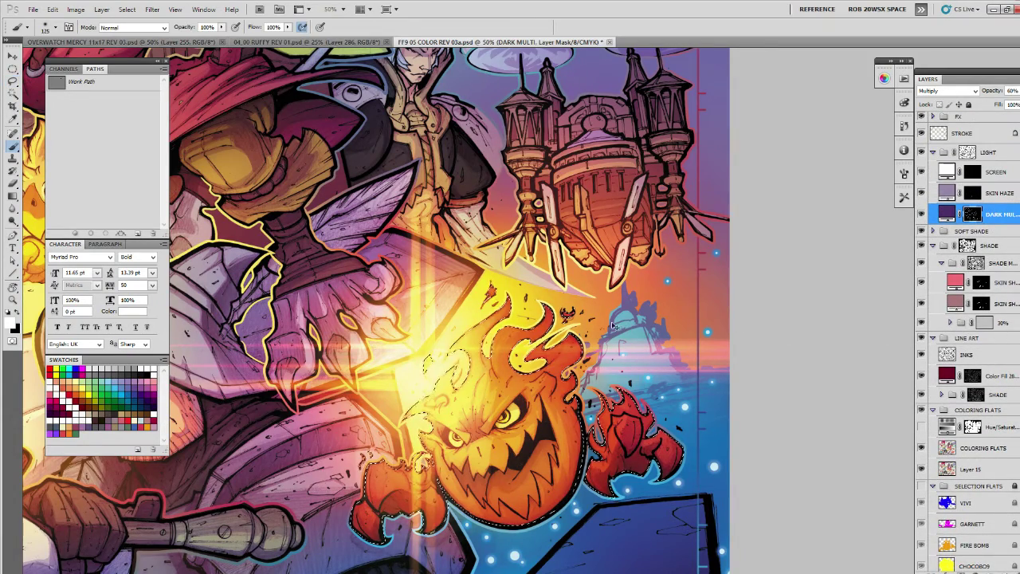
key("ctrl+h")
key("x")
key("x")
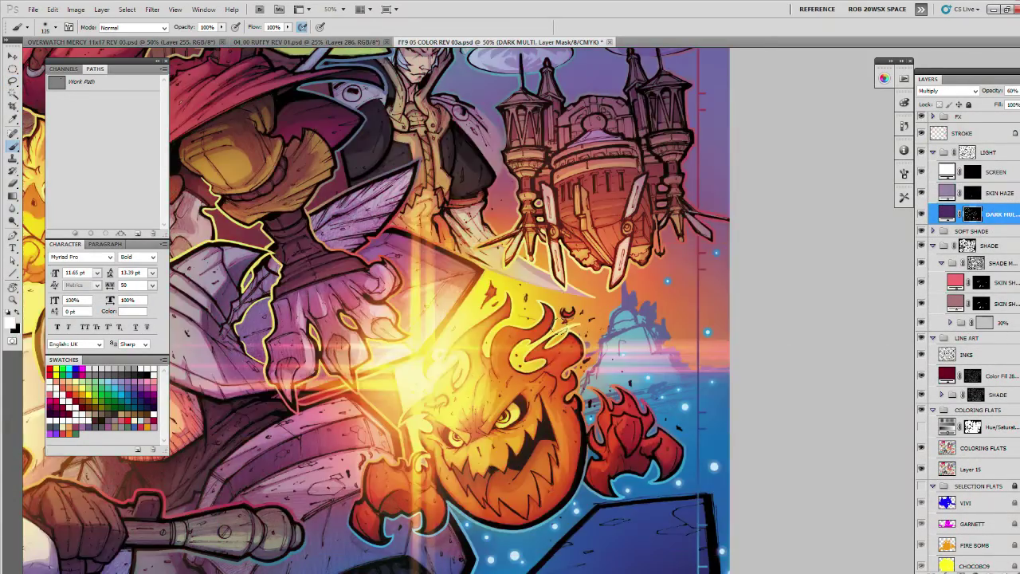
left_click_drag(507, 317, 569, 341)
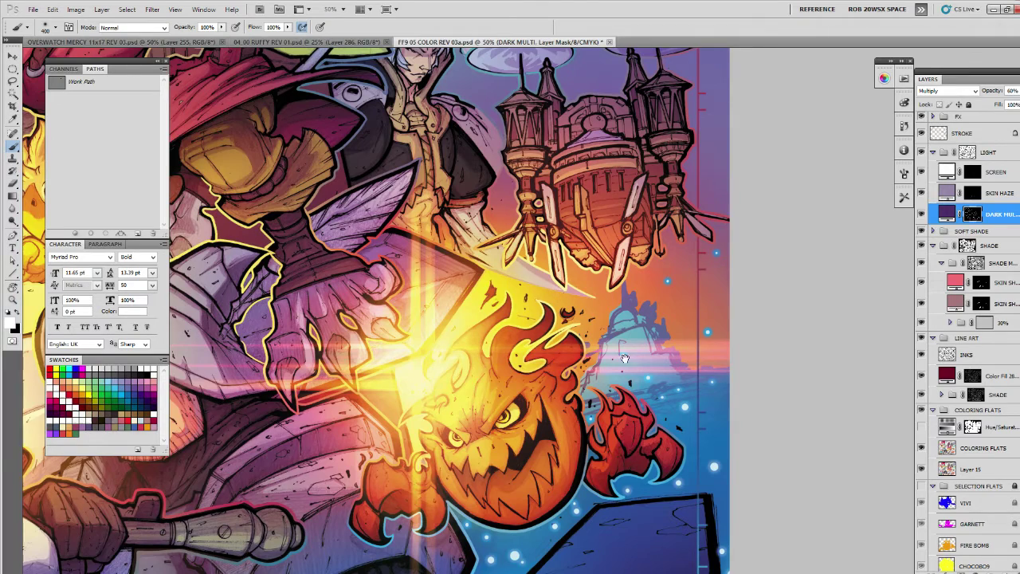
Lasso the flames and palm of the fire bomb's far claw, brush dark shading there and deselect.
mouse_move(625, 359)
left_mouse_down()
mouse_move(602, 335)
mouse_move(612, 347)
left_mouse_up()
key("l")
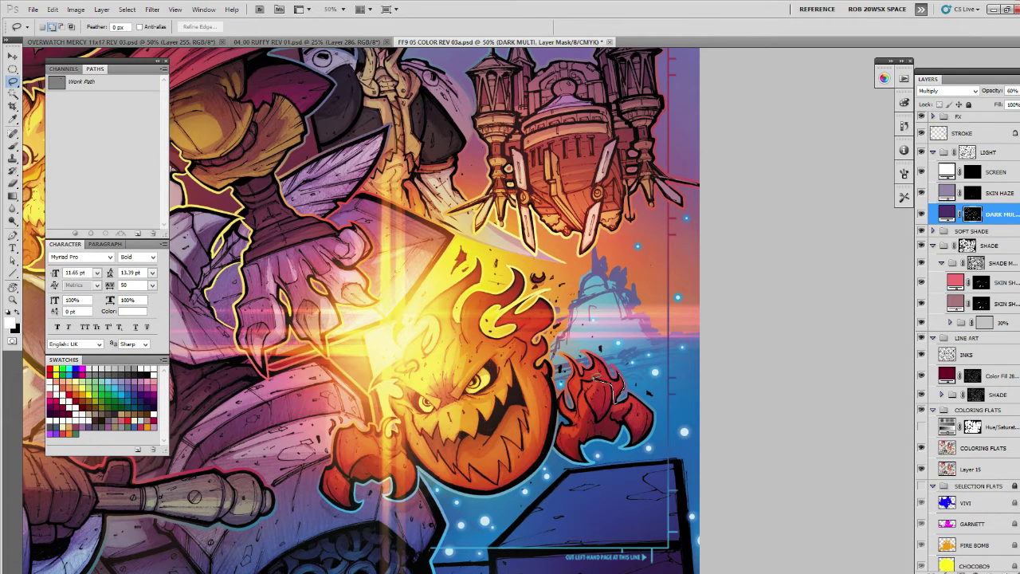
left_click_drag(576, 415, 559, 399)
left_click_drag(597, 366, 588, 350)
key("b")
key("ctrl+d")
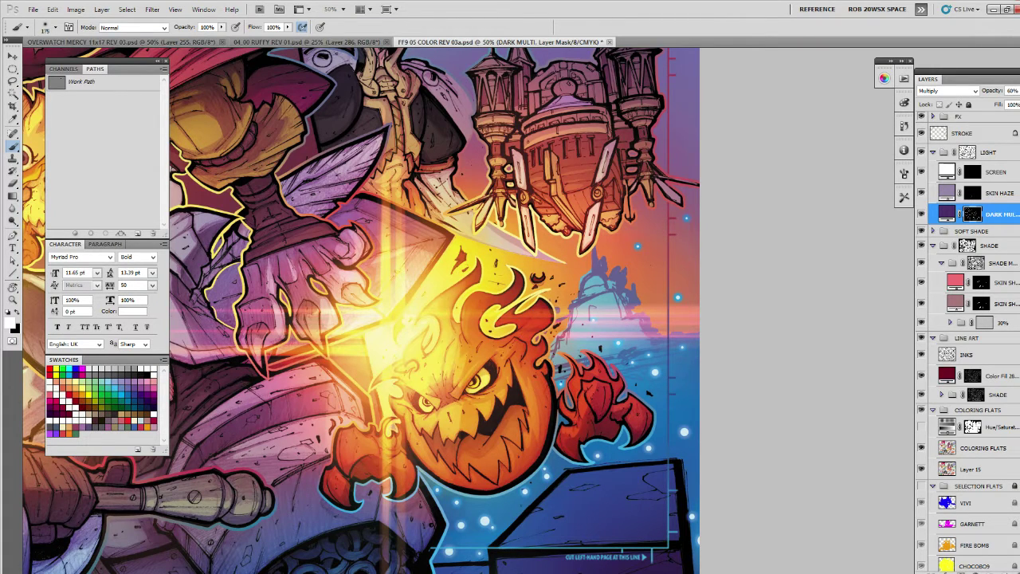
left_click_drag(580, 390, 575, 376)
Examine the shading across the whole illustration and up close around the blond fighter's daggers.
left_click_drag(540, 323, 601, 399)
key("z")
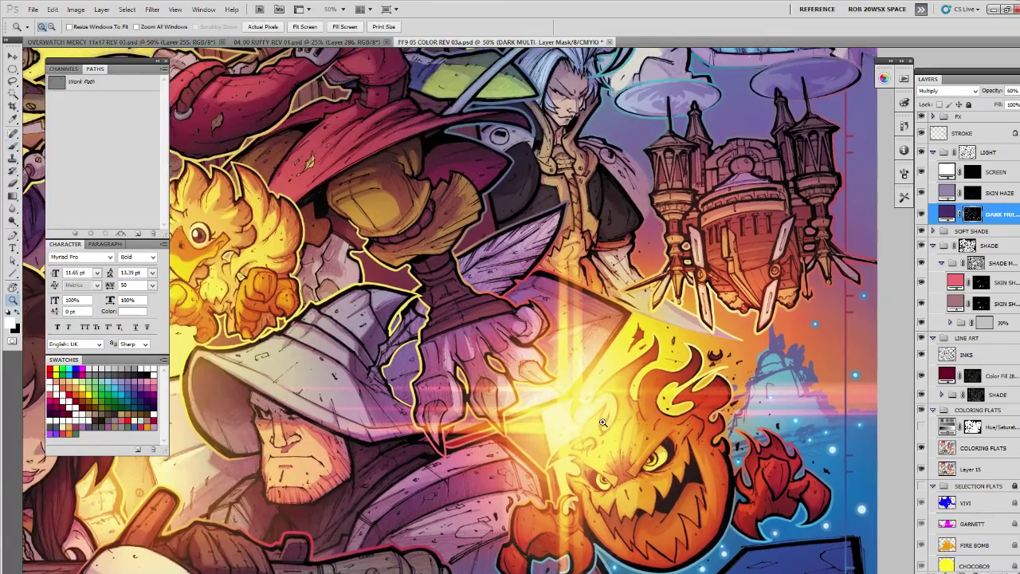
left_click(604, 421, "alt")
left_click(586, 372, "alt")
left_click(569, 363, "alt")
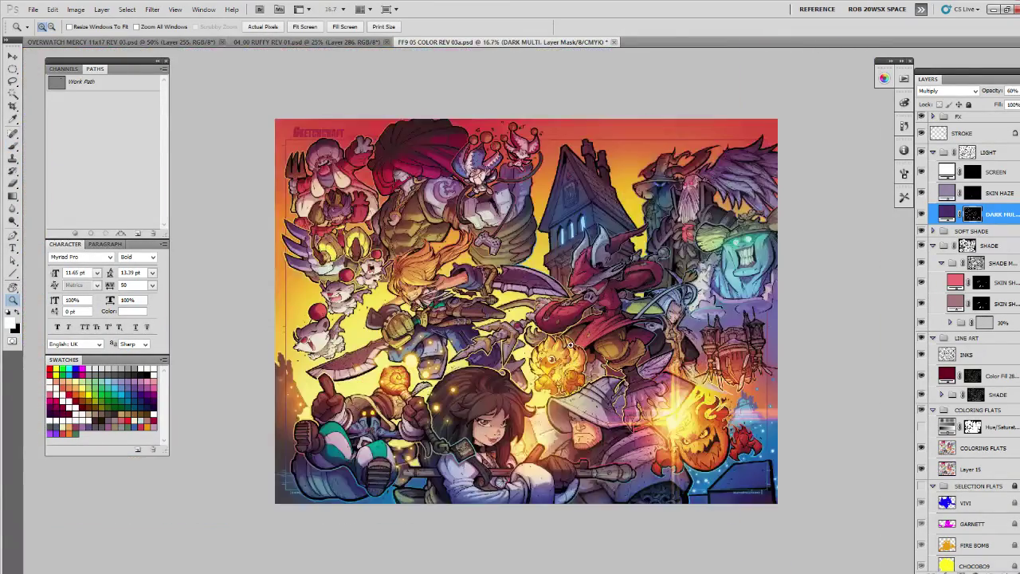
left_click(573, 346)
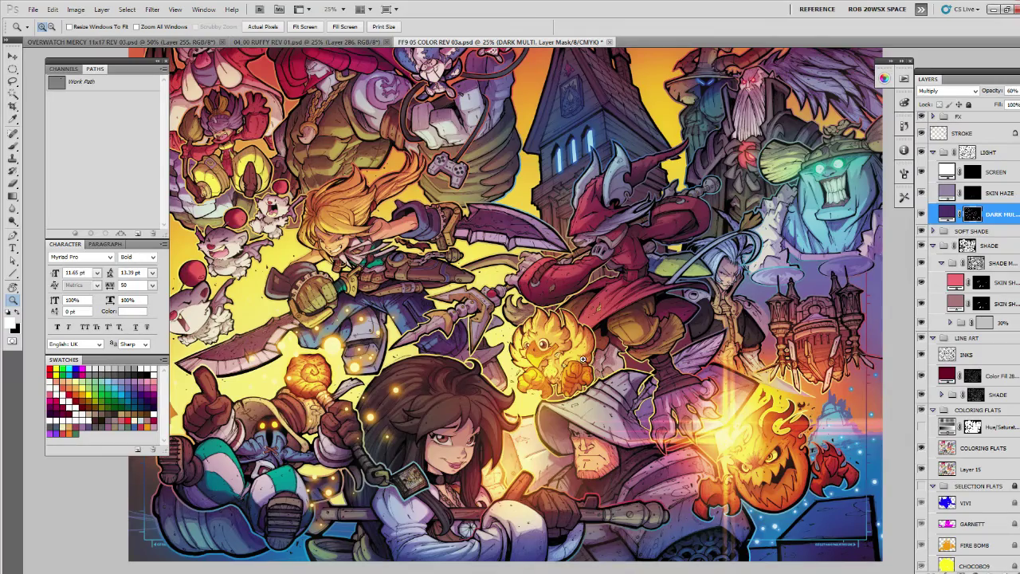
left_click(492, 311)
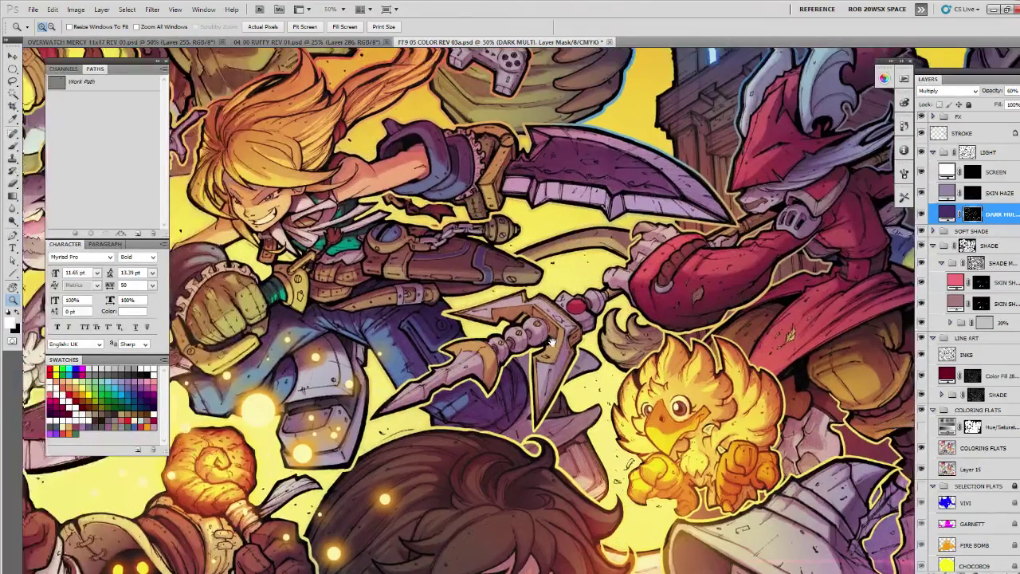
key("l")
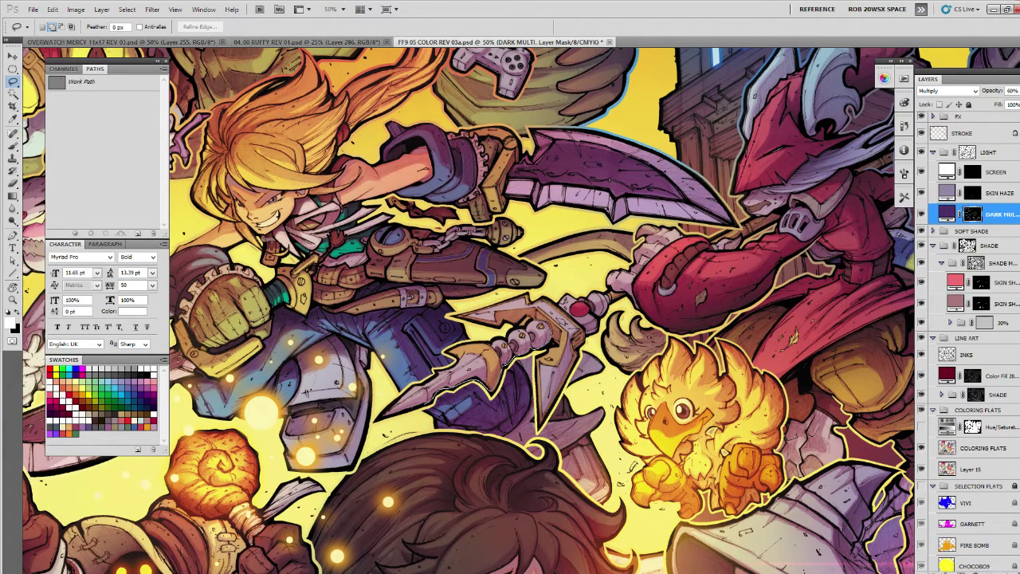
Lasso areas along the spearhead's longest prong, hide the selection outline and brush dark shading along the blade on the DARK MULTI mask.
left_click_drag(424, 404, 381, 416)
key("b")
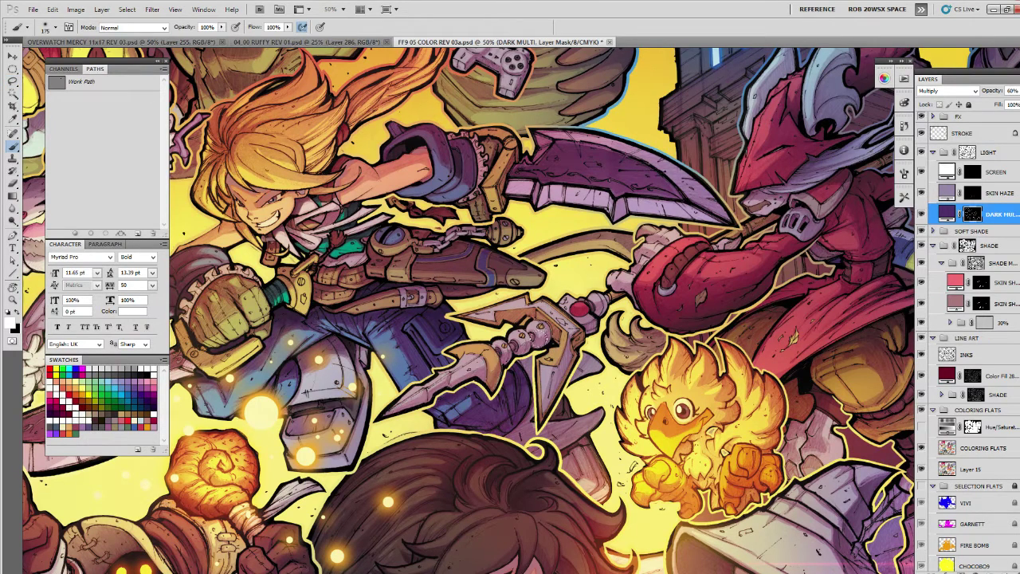
key("l")
mouse_move(545, 344)
left_mouse_down()
mouse_move(476, 369)
mouse_move(550, 342)
mouse_move(491, 393)
mouse_move(507, 366)
left_mouse_up()
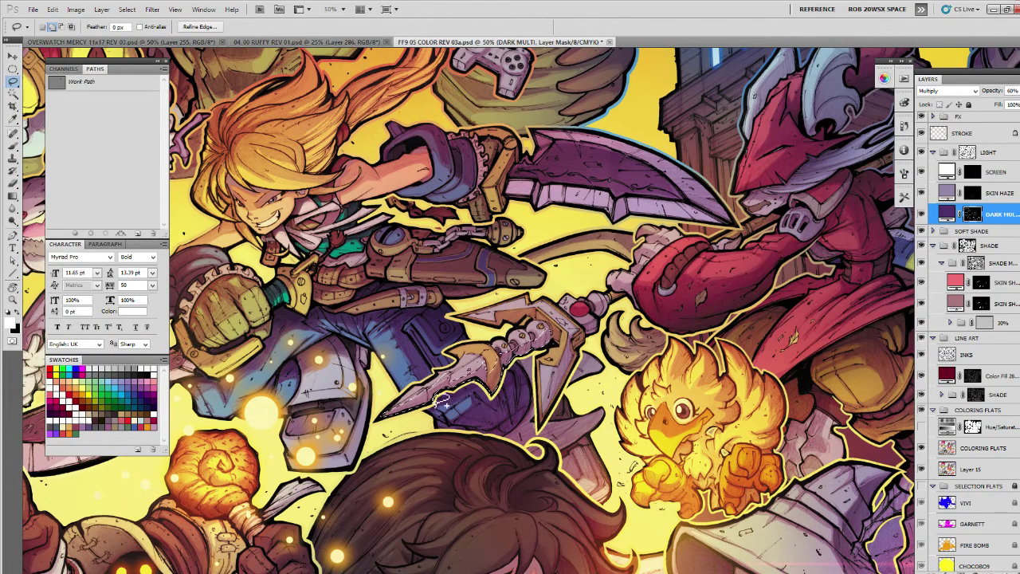
key("b")
key("ctrl+h")
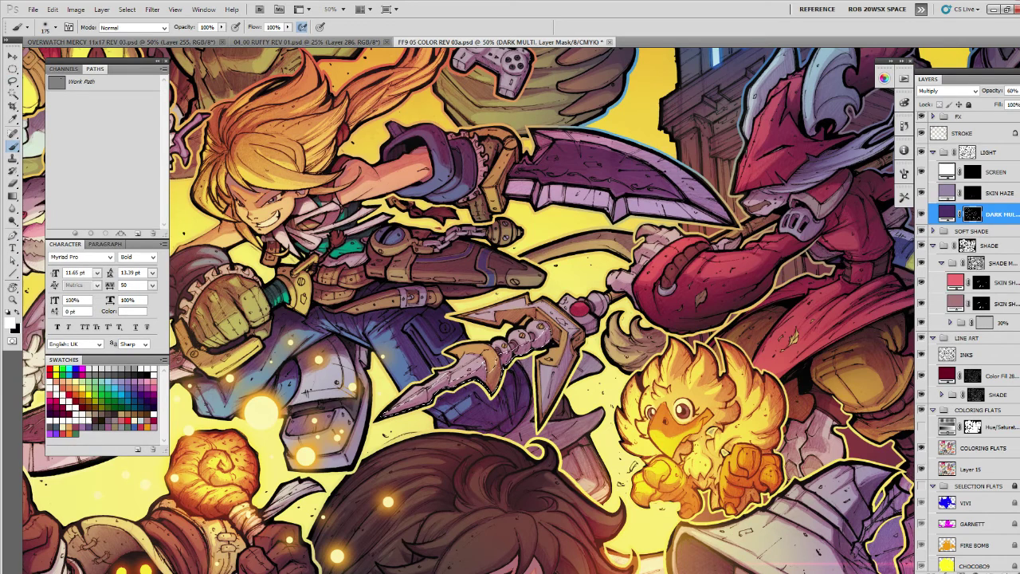
mouse_move(505, 353)
left_mouse_down()
mouse_move(536, 345)
mouse_move(477, 381)
mouse_move(481, 402)
mouse_move(411, 403)
left_mouse_up()
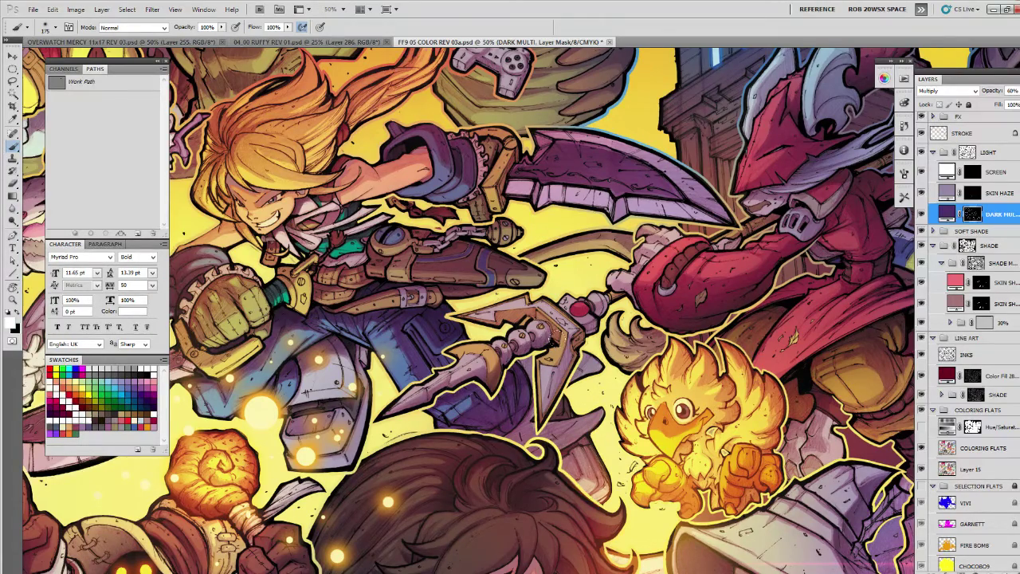
Lasso the spearhead's gold crosspiece and its downward prong and brush dark shading into them and around the red gem.
left_click_drag(612, 362, 582, 384)
key("l")
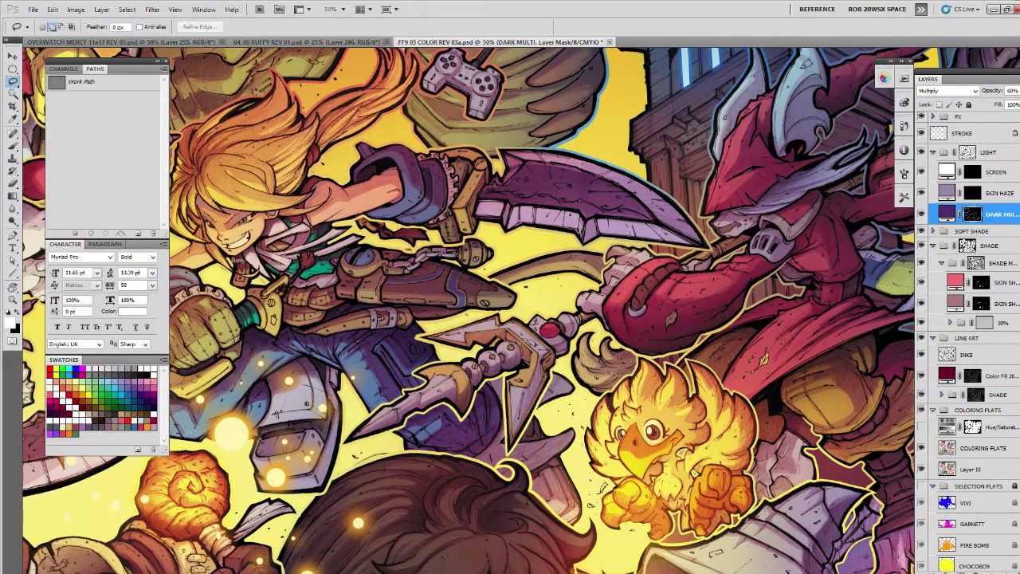
left_click_drag(515, 338, 528, 363)
mouse_move(510, 451)
left_mouse_down()
mouse_move(558, 355)
mouse_move(537, 396)
mouse_move(548, 386)
left_mouse_up()
key("b")
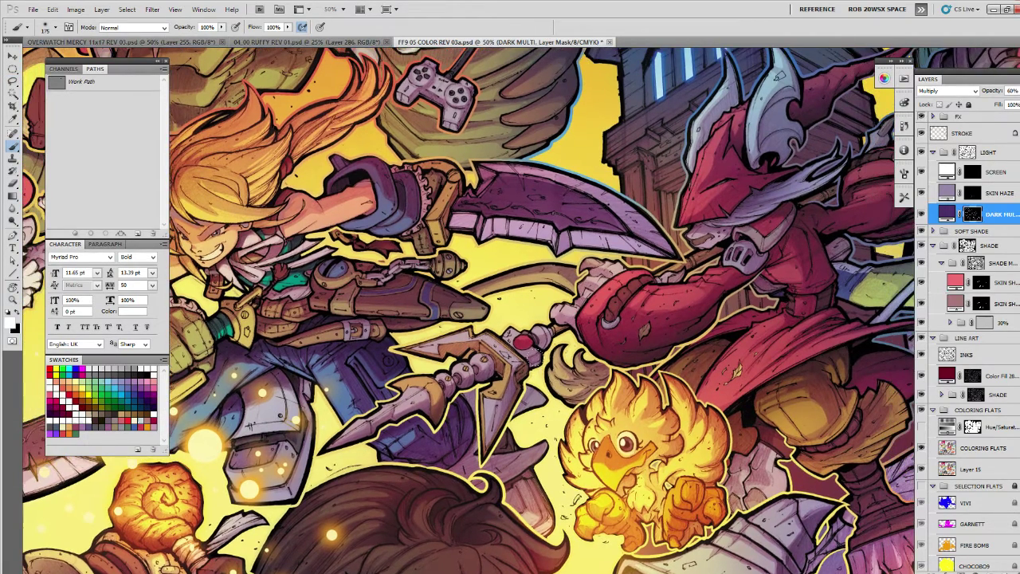
key("l")
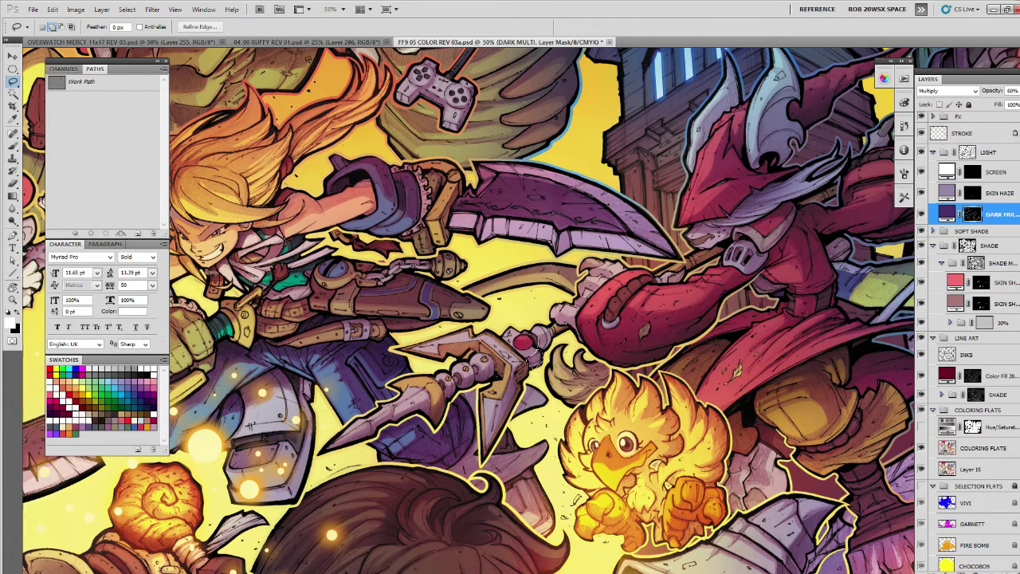
key("b")
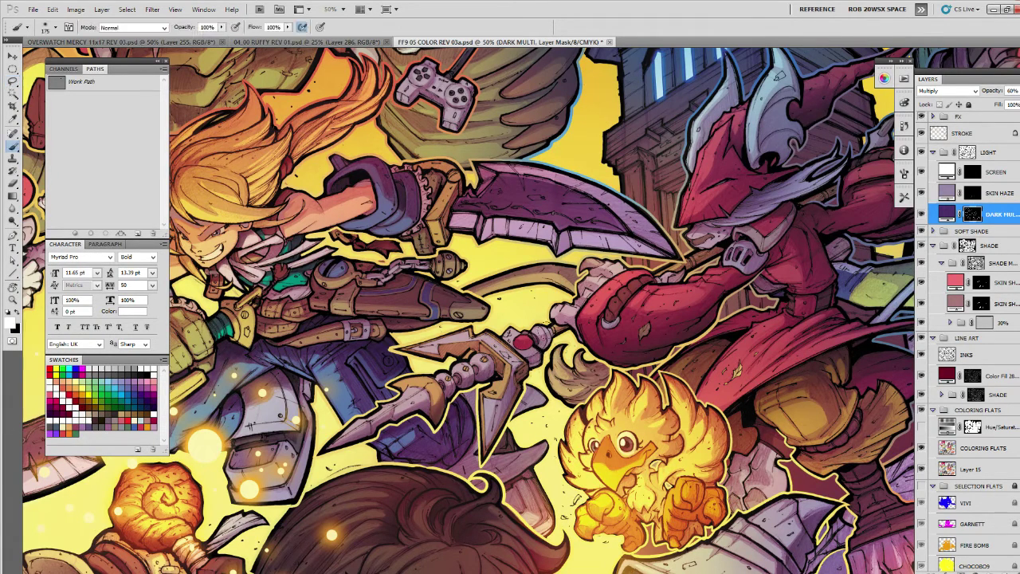
mouse_move(548, 337)
left_mouse_down()
mouse_move(533, 364)
mouse_move(558, 332)
left_mouse_up()
Lasso the cuff area of the red-robed character's forward sleeve, brush dark shading there and deselect.
mouse_move(745, 421)
left_mouse_down()
mouse_move(640, 426)
mouse_move(582, 444)
left_mouse_up()
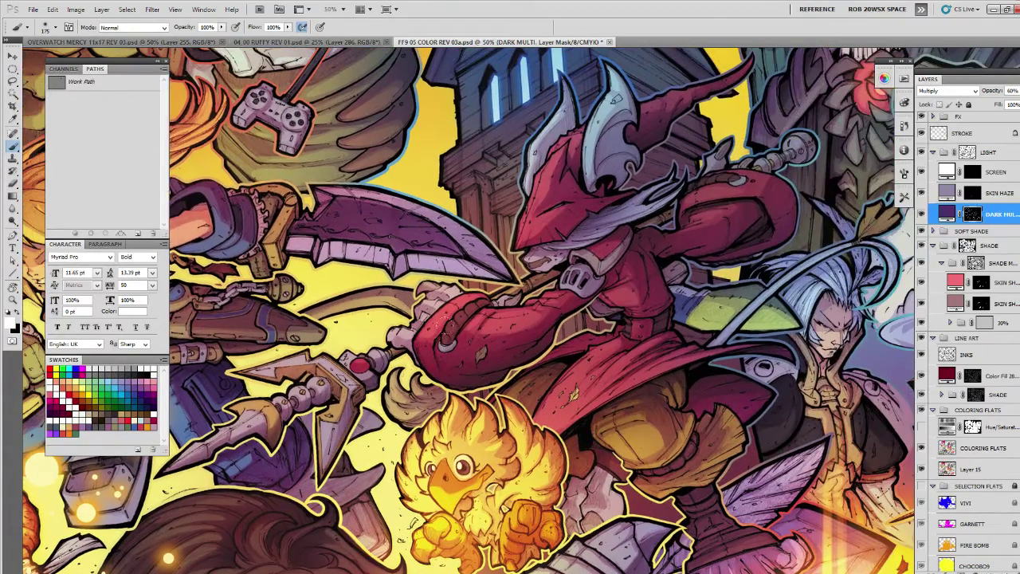
key("l")
mouse_move(469, 328)
left_mouse_down()
mouse_move(451, 321)
mouse_move(441, 334)
mouse_move(441, 372)
mouse_move(448, 325)
mouse_move(432, 379)
left_mouse_up()
key("b")
key("ctrl+d")
left_click_drag(435, 330, 437, 357)
Lasso the folds of the red forward sleeve, hide the selection outline and brush dark shading into them.
left_click_drag(499, 359, 483, 378)
key("l")
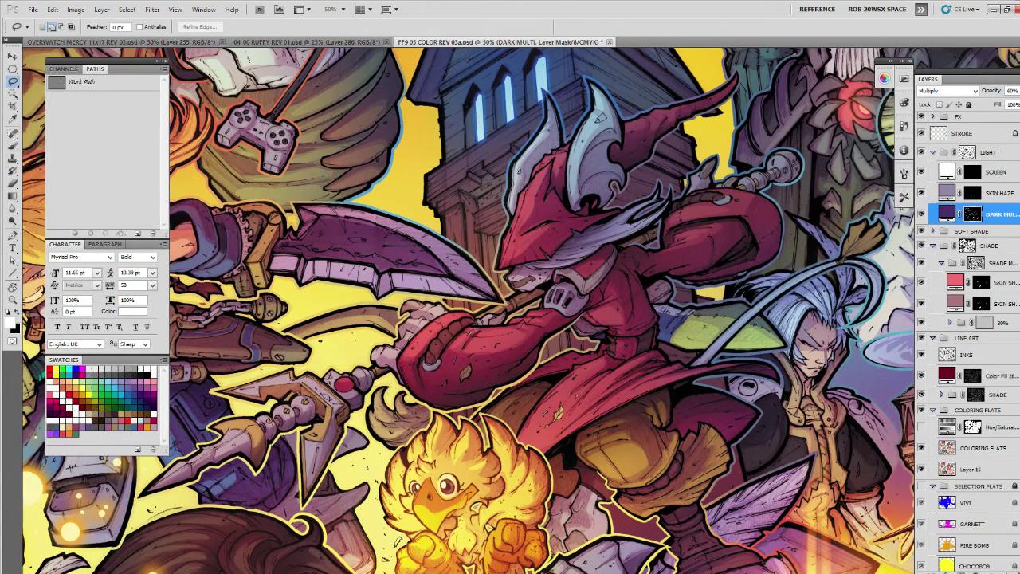
left_click_drag(462, 340, 451, 386)
mouse_move(483, 326)
left_mouse_down()
mouse_move(467, 338)
mouse_move(445, 403)
left_mouse_up()
key("b")
key("ctrl+h")
Lasso the spear shaft and the area below the red-hatted character's chin and brush dark shading onto them.
left_click_drag(522, 369, 441, 421)
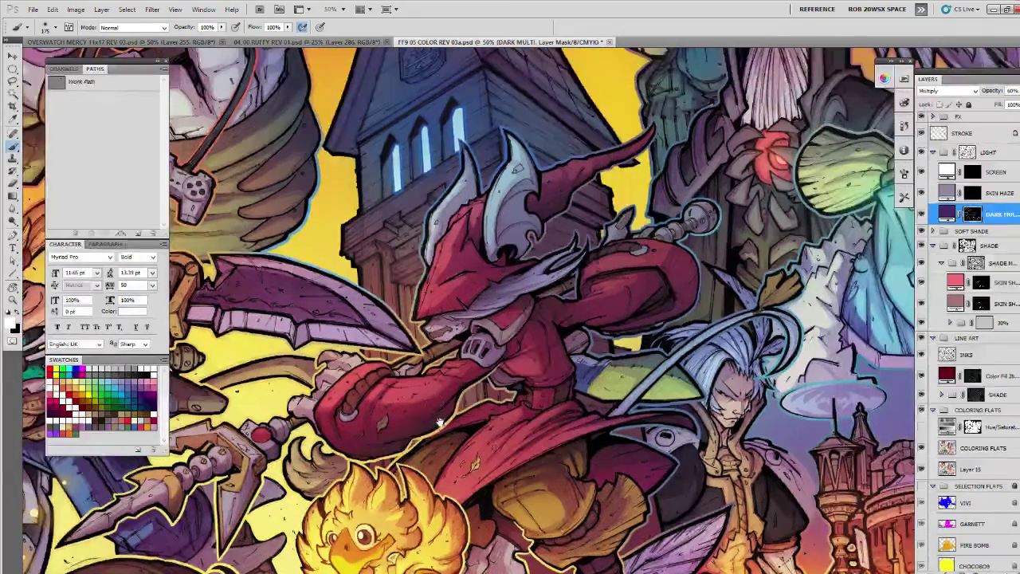
key("l")
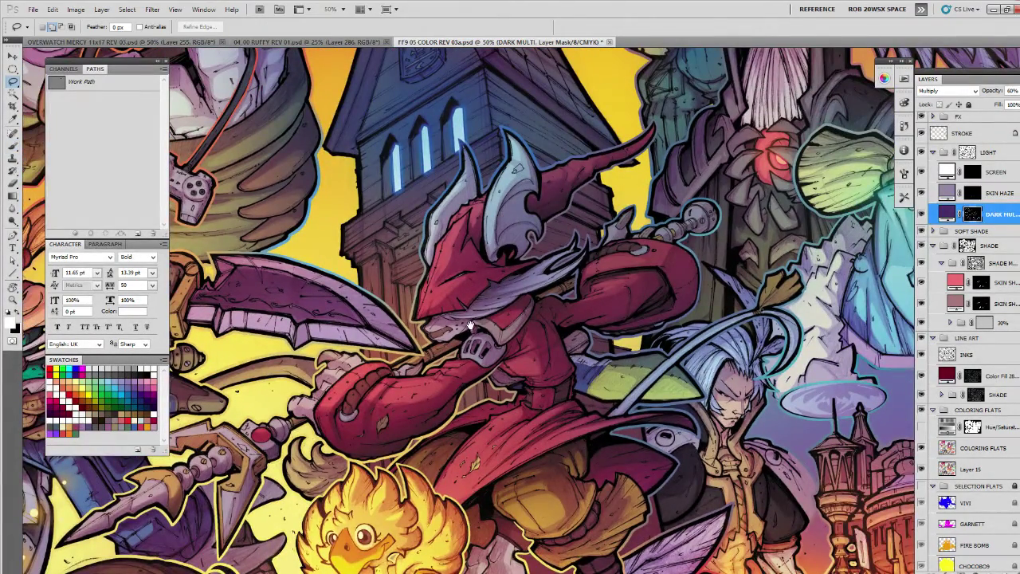
left_click_drag(470, 325, 479, 375)
left_click_drag(417, 462, 580, 387)
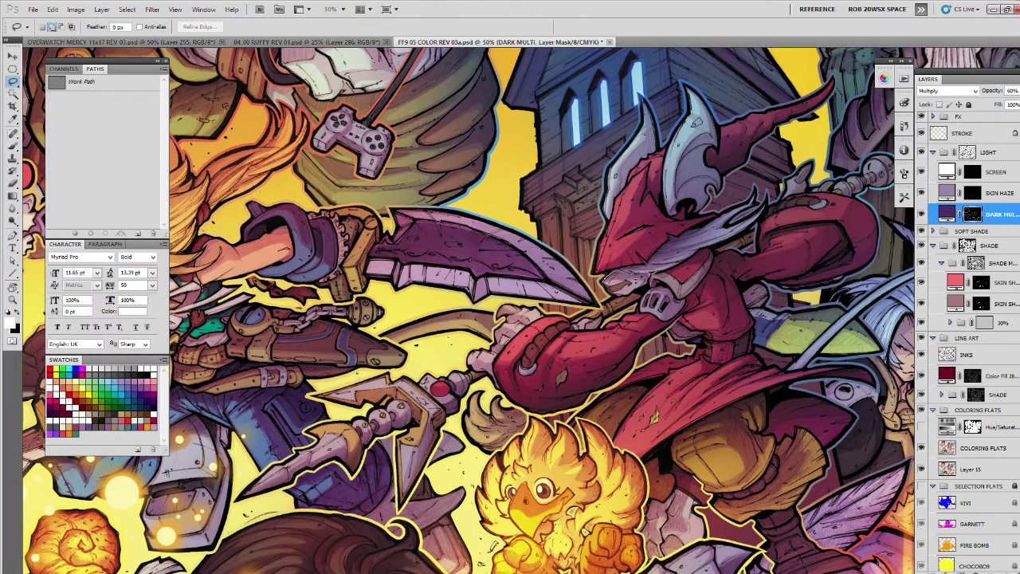
key("b")
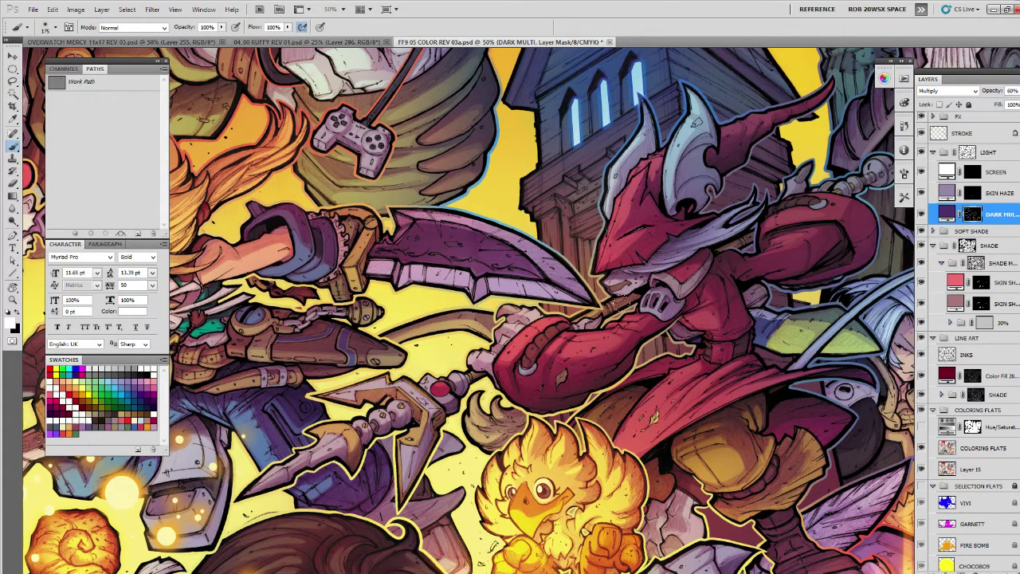
key("l")
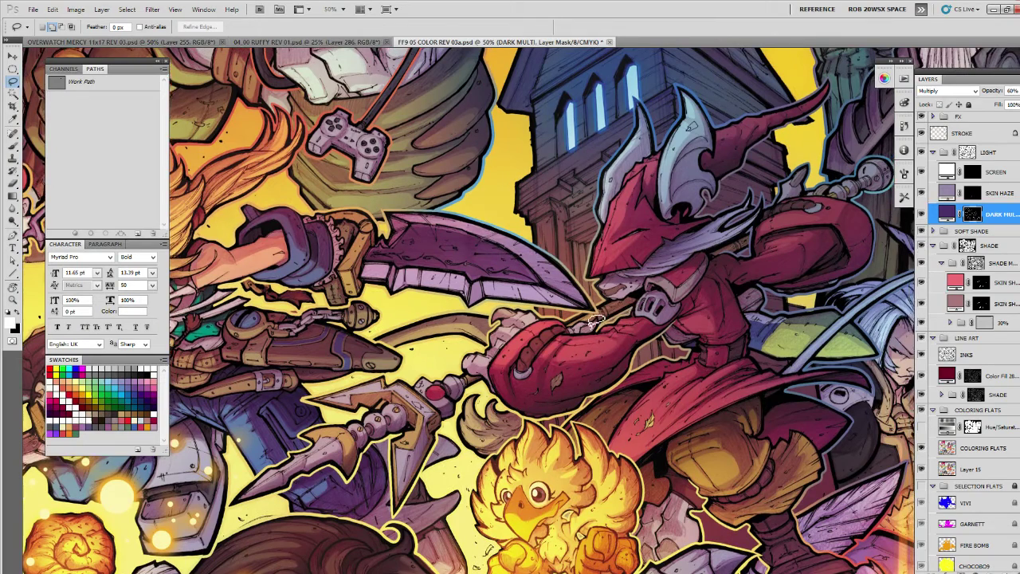
mouse_move(620, 300)
left_mouse_down()
mouse_move(637, 291)
mouse_move(598, 316)
left_mouse_up()
key("b")
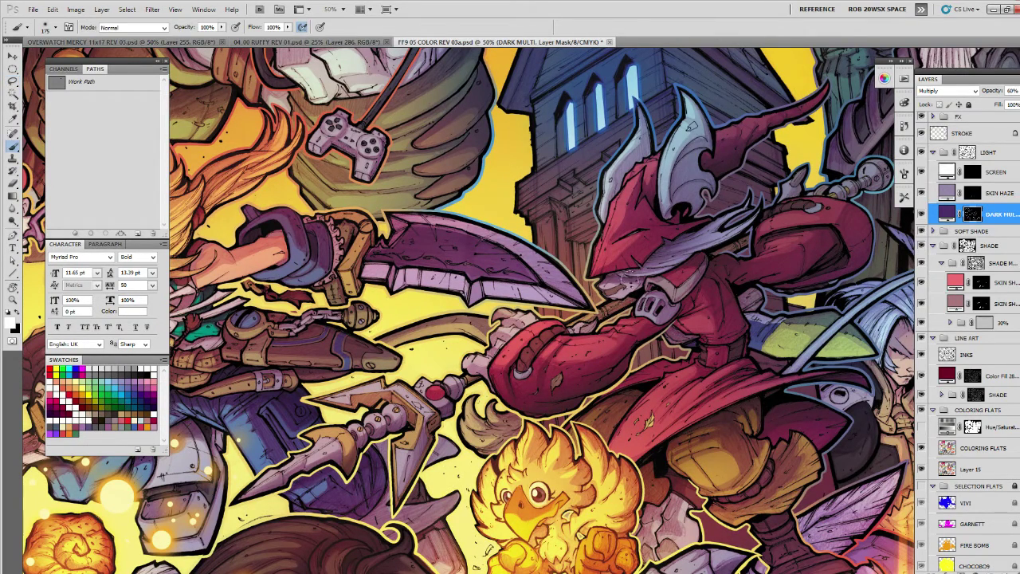
left_click_drag(632, 284, 606, 312)
Lasso the collar under the red-hatted character's white hair and brush dark shading into it.
left_click_drag(807, 377, 598, 493)
key("l")
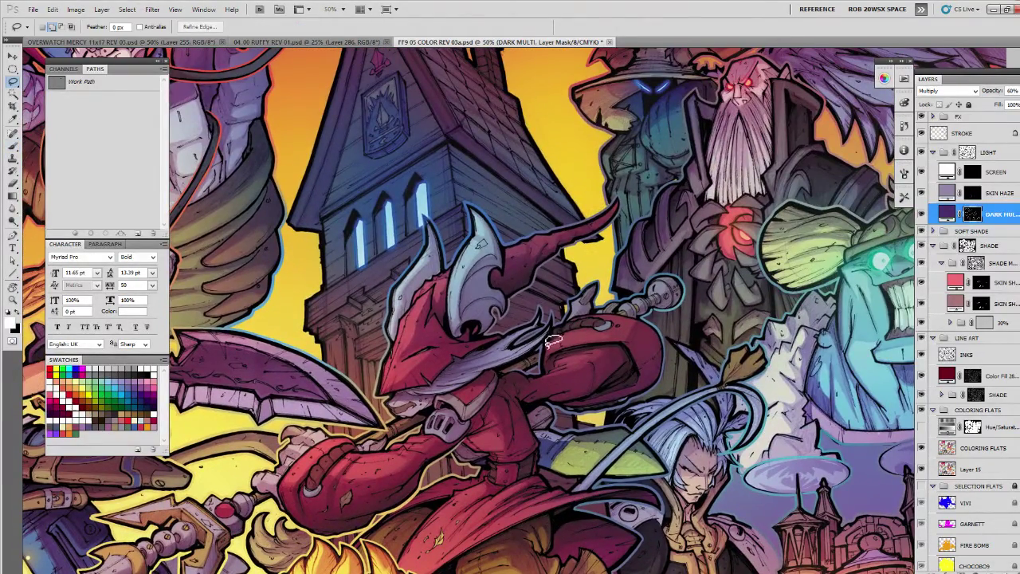
mouse_move(497, 369)
left_mouse_down()
mouse_move(545, 346)
mouse_move(558, 363)
mouse_move(498, 370)
left_mouse_up()
key("b")
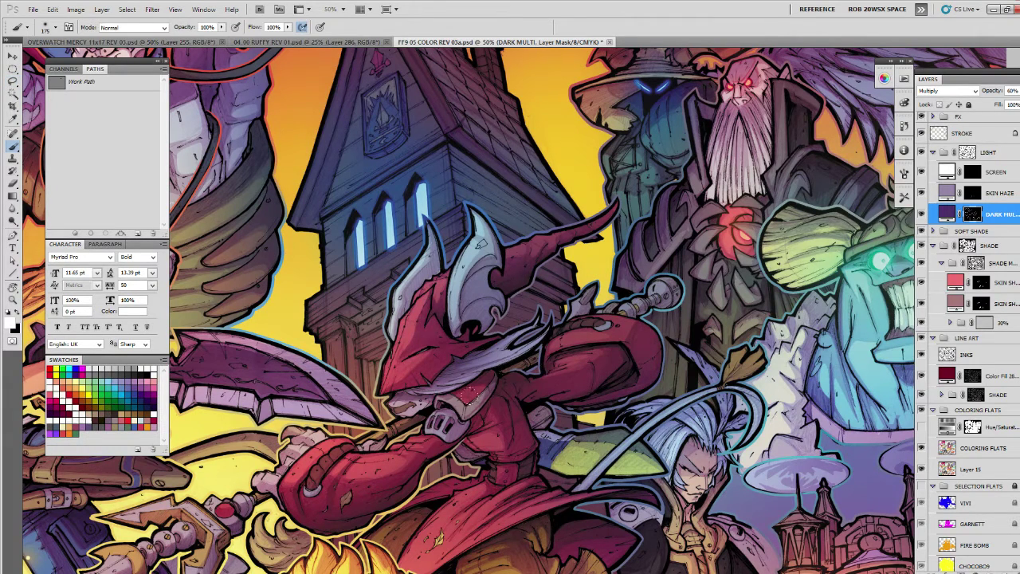
Lasso the lower edge of the blond fighter's brown sheath and brush dark shading along it.
left_click_drag(479, 486, 759, 352)
left_click_drag(470, 380, 626, 418)
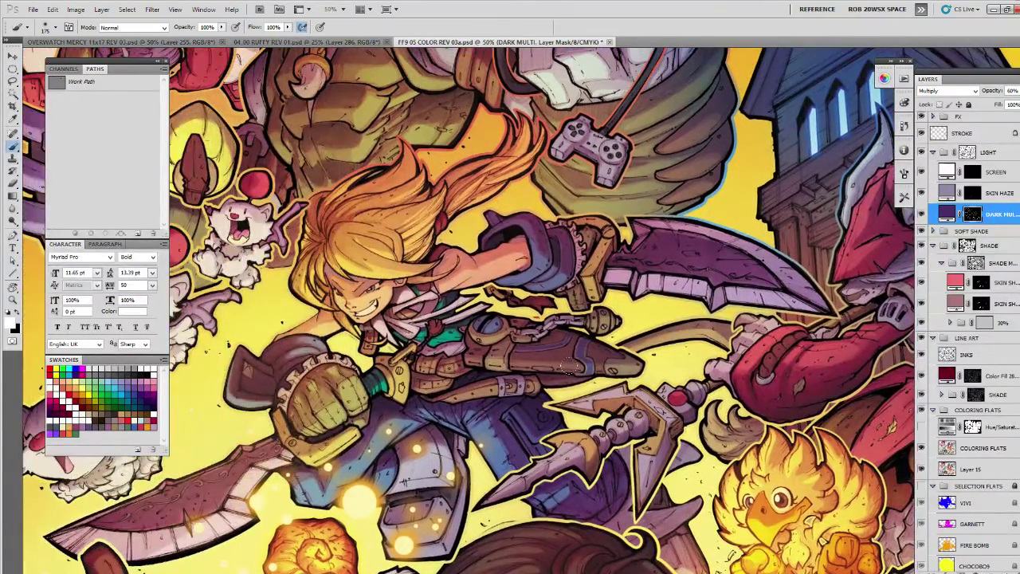
key("l")
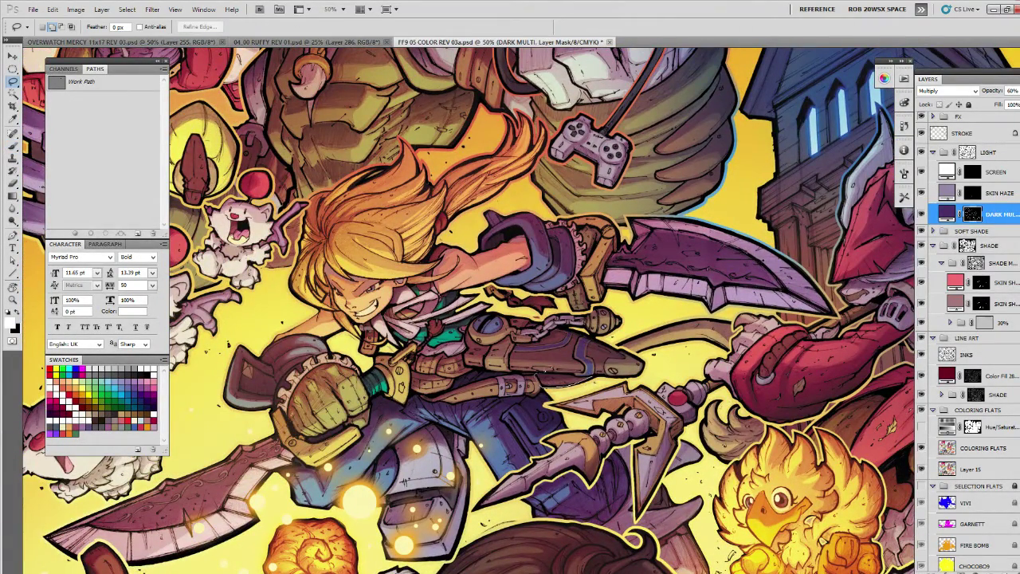
mouse_move(580, 375)
left_mouse_down()
mouse_move(598, 373)
mouse_move(590, 378)
left_mouse_up()
key("b")
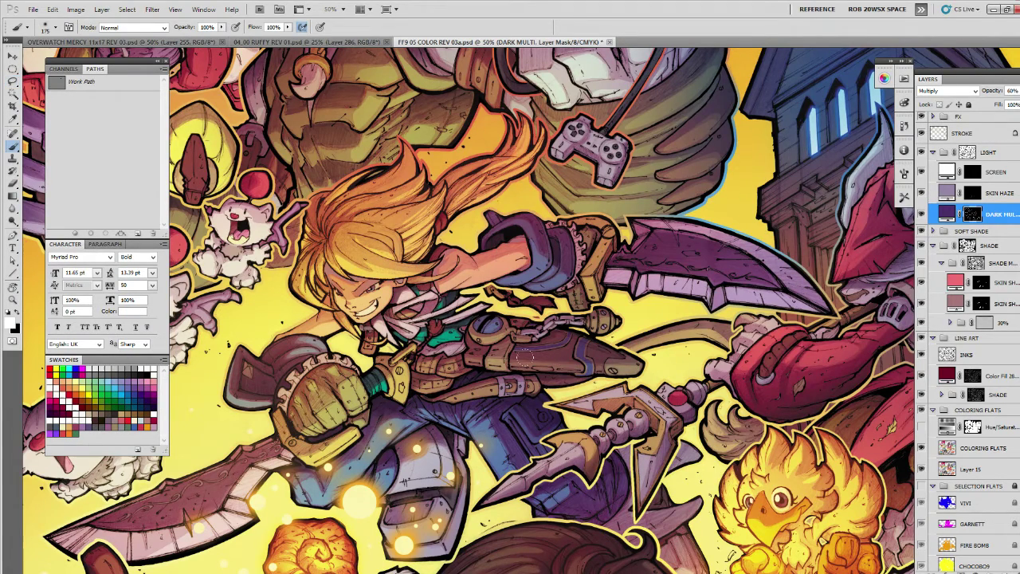
Lasso the blond fighter's curved tail behind the sheath and brush dark shading onto it.
left_click_drag(667, 380, 578, 395)
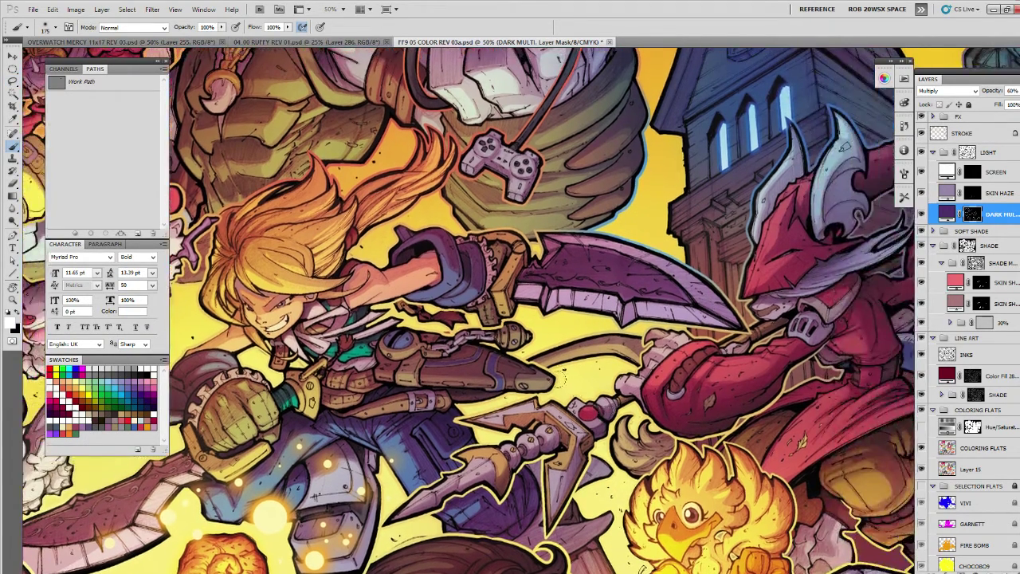
key("l")
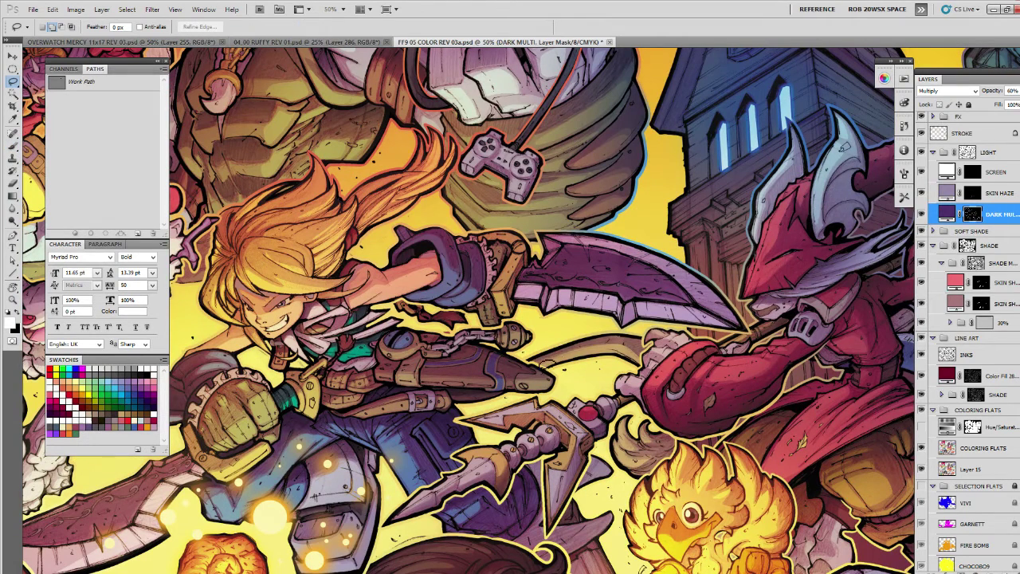
mouse_move(647, 351)
left_mouse_down()
mouse_move(620, 332)
mouse_move(535, 356)
mouse_move(563, 363)
mouse_move(579, 348)
left_mouse_up()
key("b")
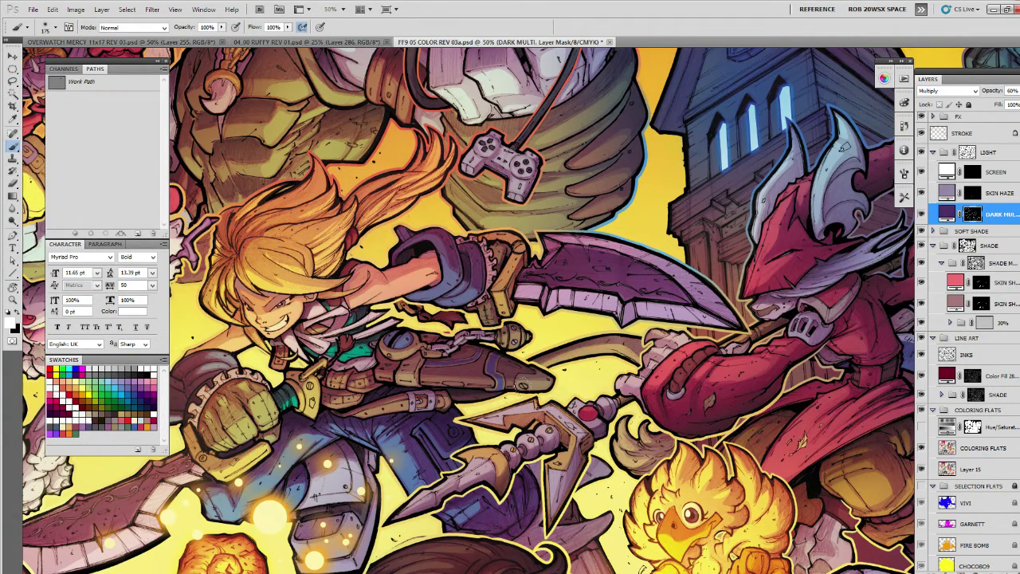
Examine the dark shading around the blond fighter and across the whole illustration down to its lower edge.
left_click_drag(527, 402, 558, 409)
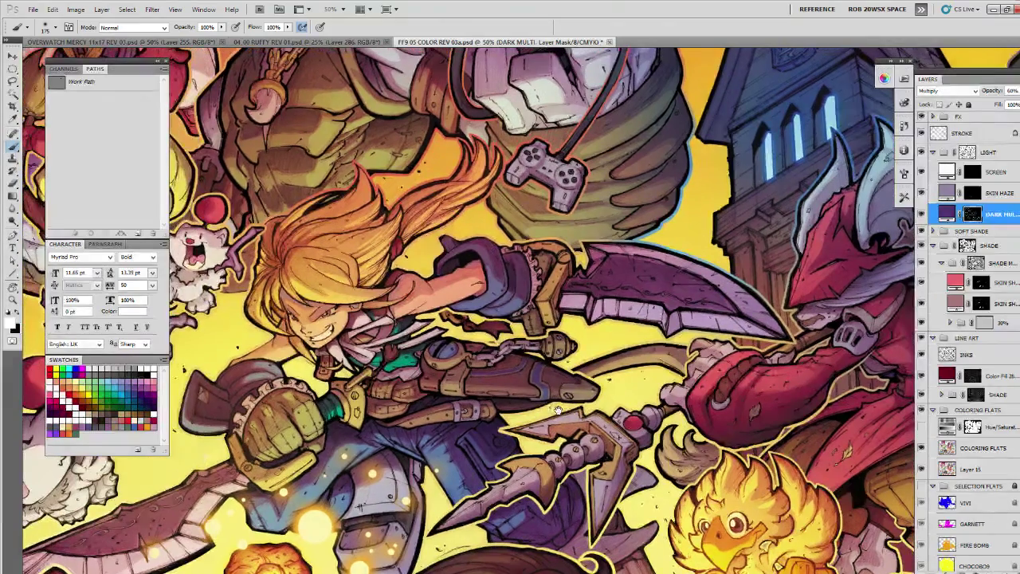
left_click_drag(466, 394, 605, 476)
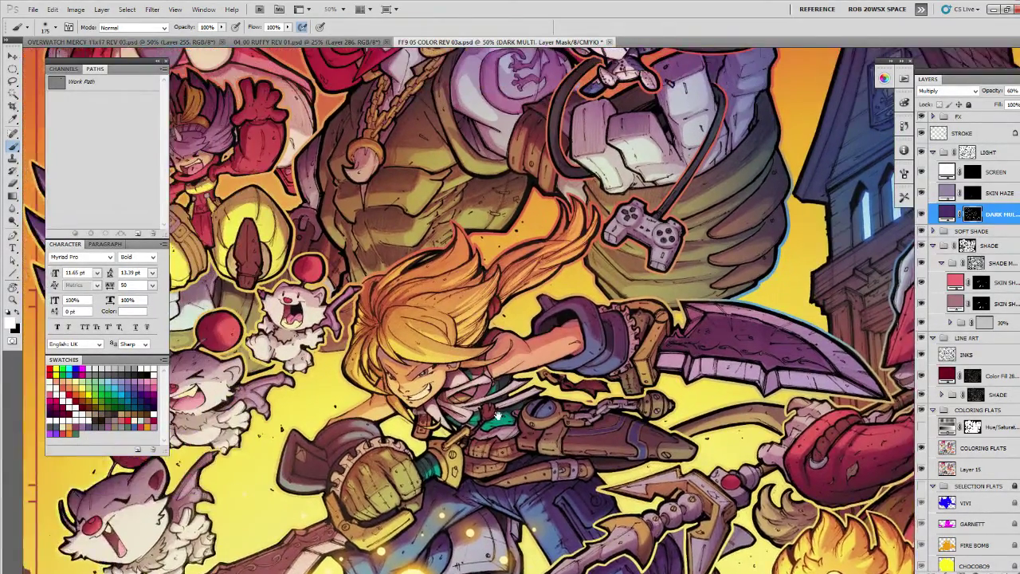
left_click_drag(509, 347, 512, 434)
key("z")
left_click(512, 435, "alt")
left_click(513, 435, "alt")
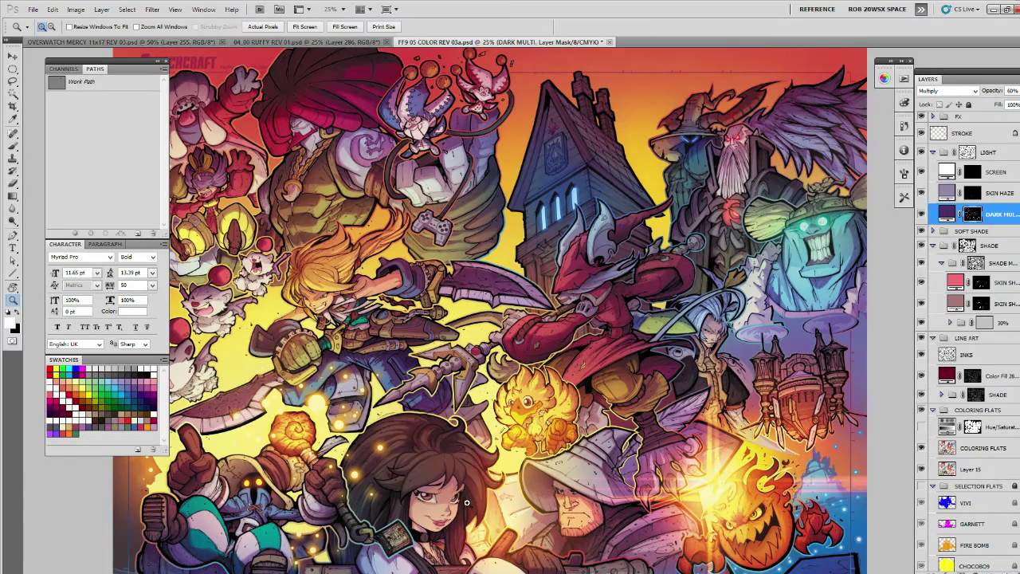
left_click_drag(792, 512, 763, 327)
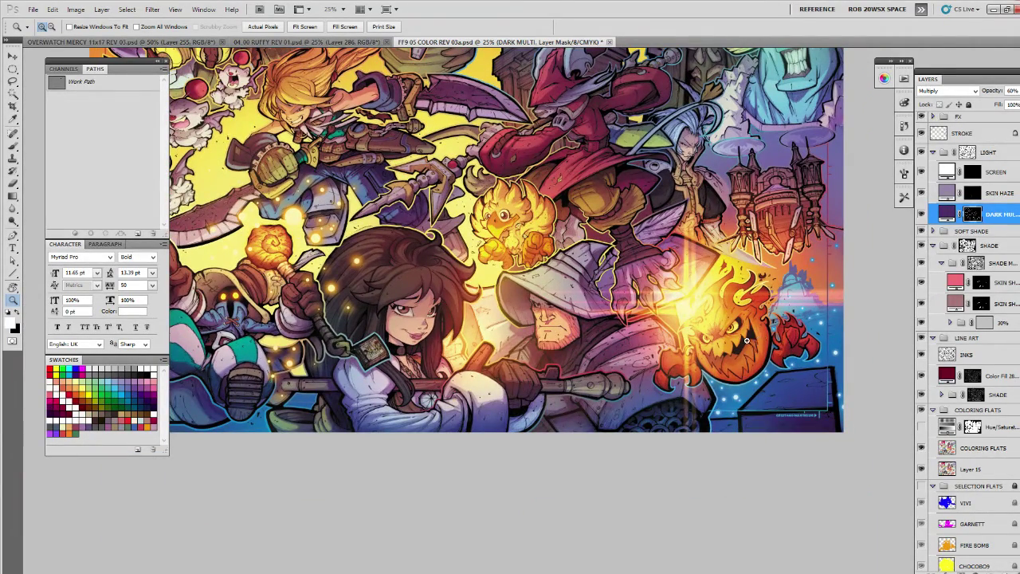
Lasso the white sleeve area beneath the dark-haired woman's gloved fist and brush dark shading into it.
left_click(543, 400)
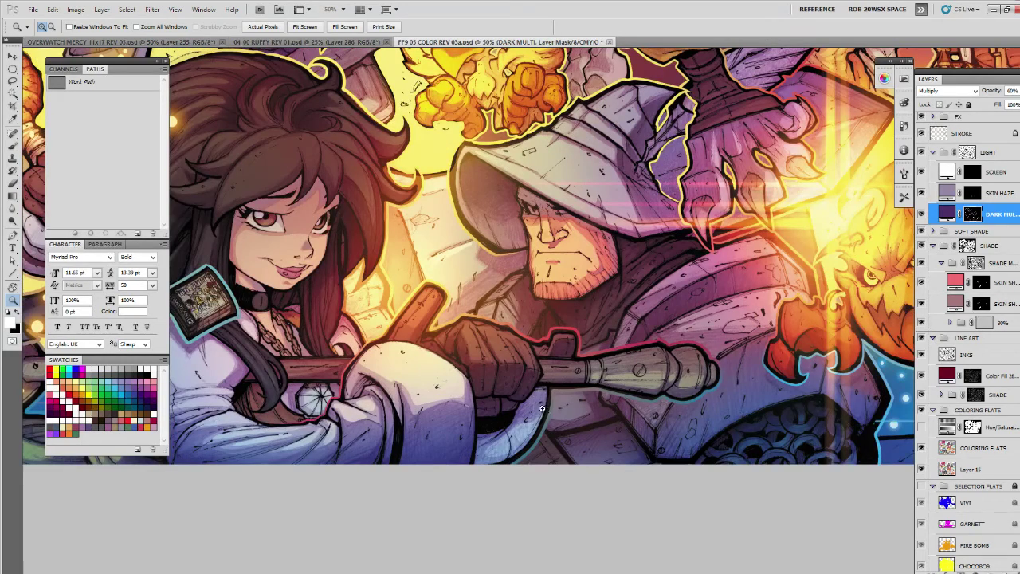
key("l")
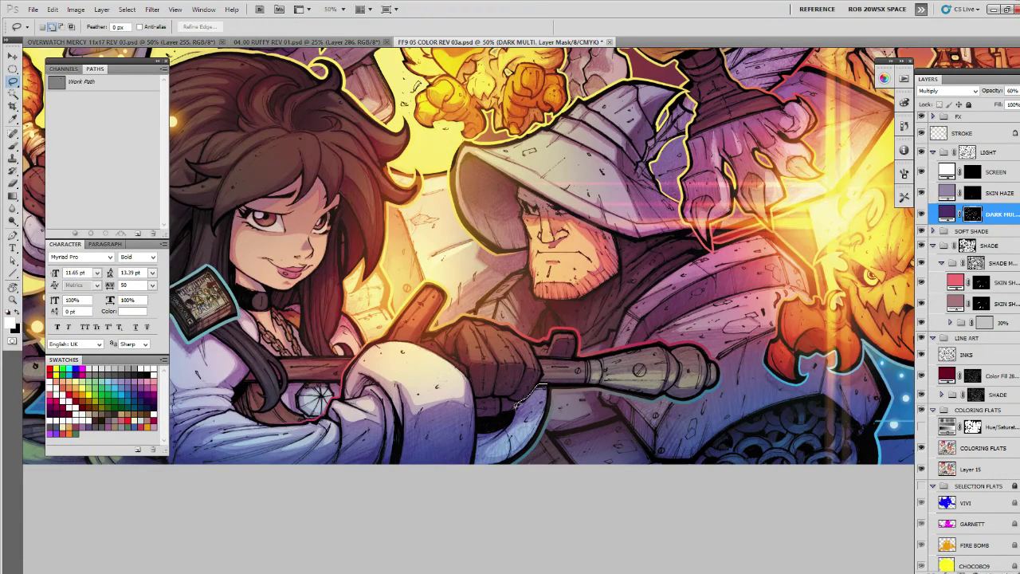
mouse_move(516, 404)
left_mouse_down()
mouse_move(481, 426)
mouse_move(473, 447)
mouse_move(483, 466)
mouse_move(524, 447)
mouse_move(545, 420)
mouse_move(552, 374)
left_mouse_up()
key("b")
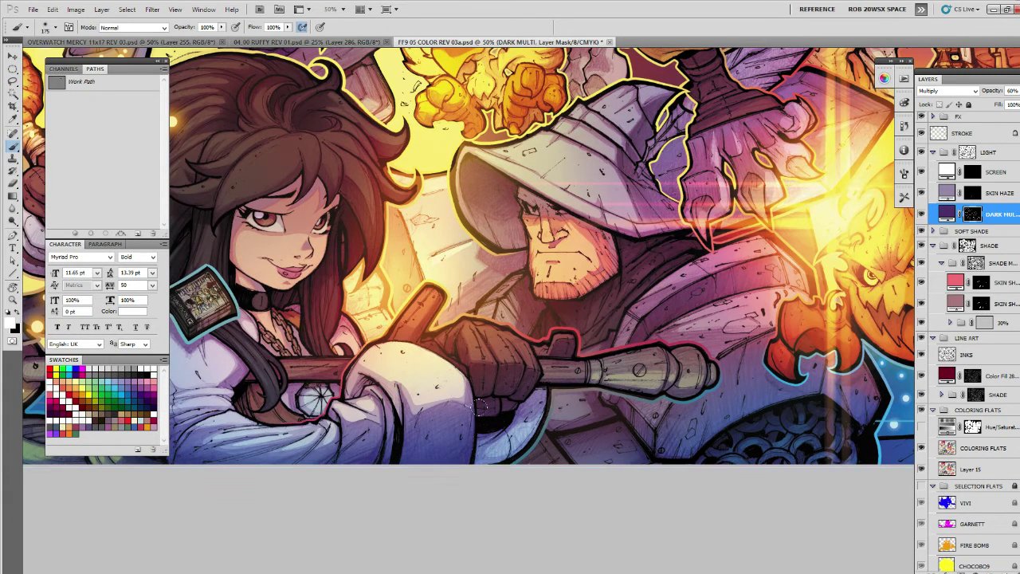
mouse_move(479, 406)
left_mouse_down()
mouse_move(550, 370)
mouse_move(512, 383)
mouse_move(535, 375)
mouse_move(557, 395)
mouse_move(536, 372)
mouse_move(520, 388)
mouse_move(510, 382)
mouse_move(458, 452)
mouse_move(461, 439)
mouse_move(464, 456)
mouse_move(548, 403)
left_mouse_up()
Lasso the upright brown piece beside the gloved fist and the glove itself, and brush dark shading onto both.
key("l")
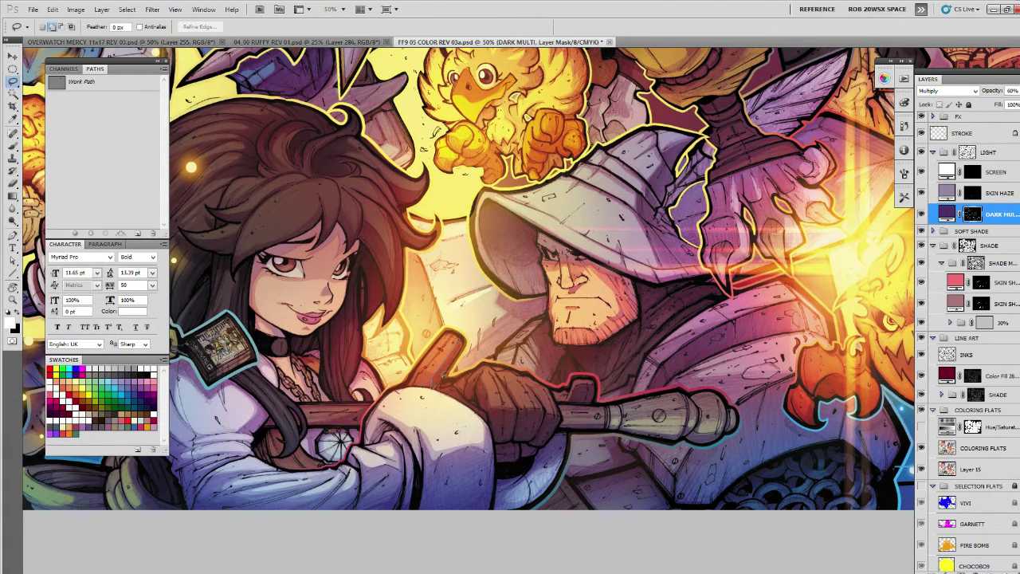
mouse_move(461, 341)
left_mouse_down()
mouse_move(438, 382)
mouse_move(483, 408)
mouse_move(448, 386)
mouse_move(465, 351)
mouse_move(459, 332)
left_mouse_up()
key("b")
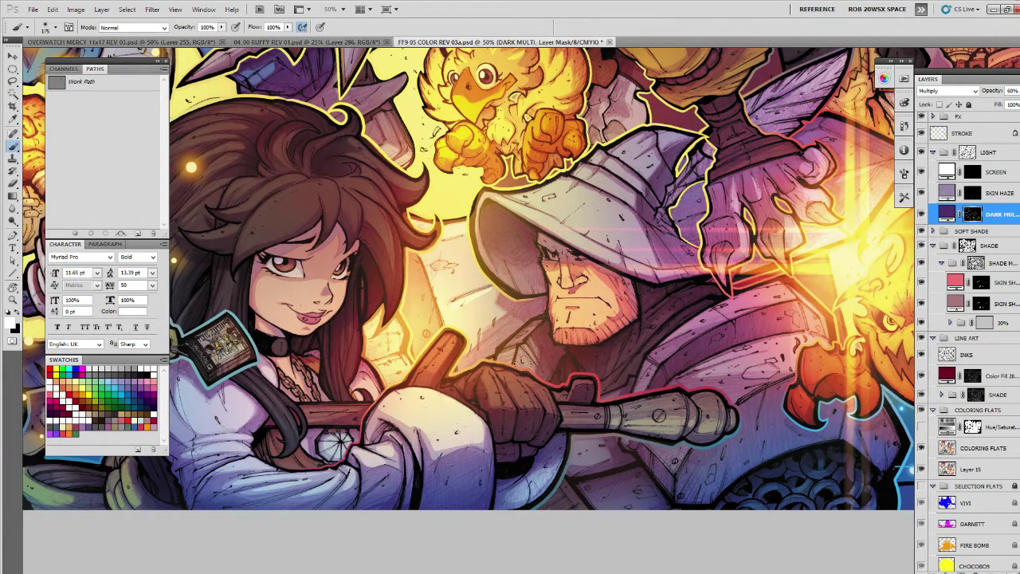
key("l")
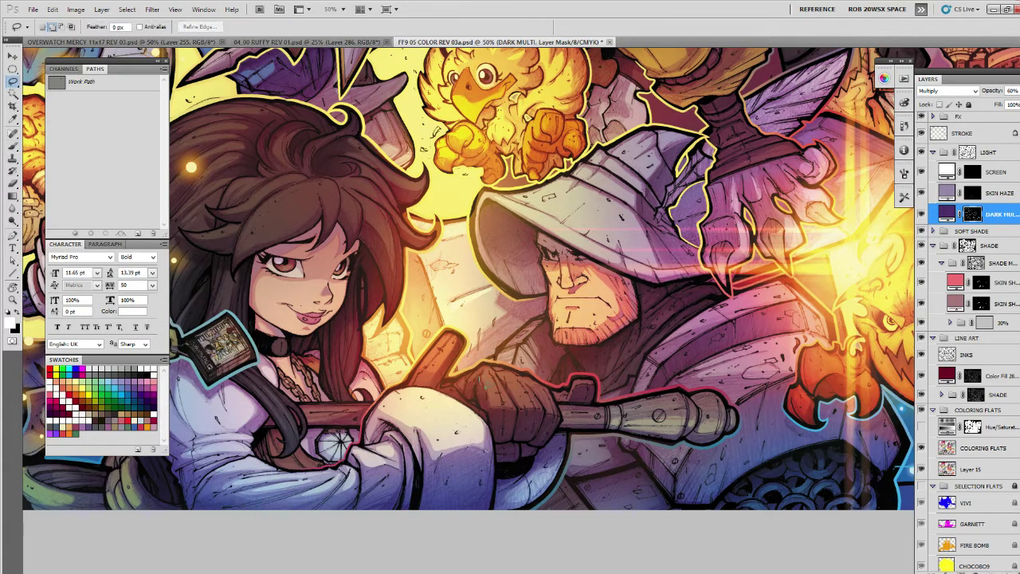
mouse_move(494, 428)
left_mouse_down()
mouse_move(480, 379)
mouse_move(477, 401)
mouse_move(459, 382)
left_mouse_up()
key("b")
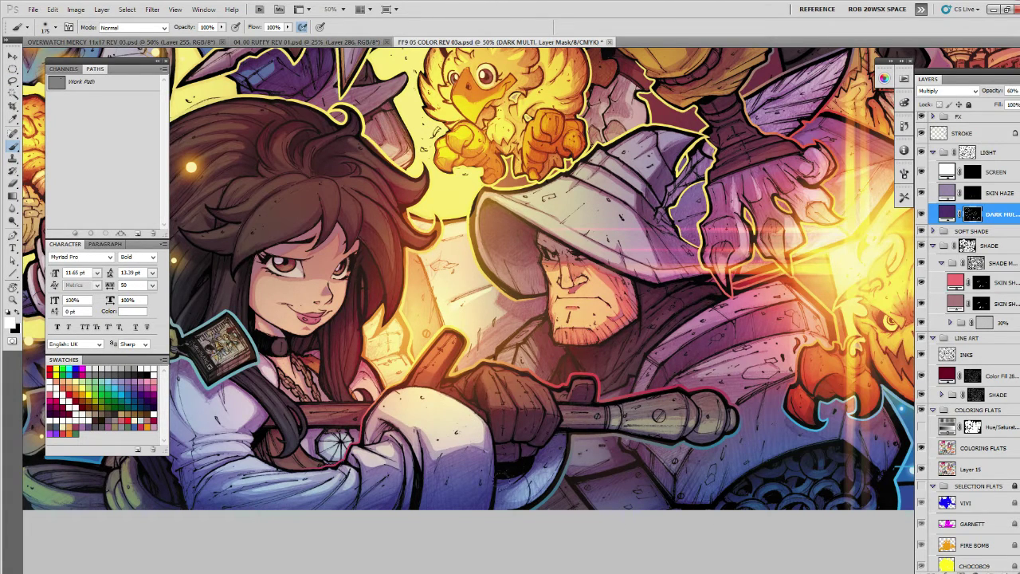
Lasso the underside of the dark-haired woman's glove, just below the fist, and brush dark shading into it.
left_click_drag(491, 400, 518, 397)
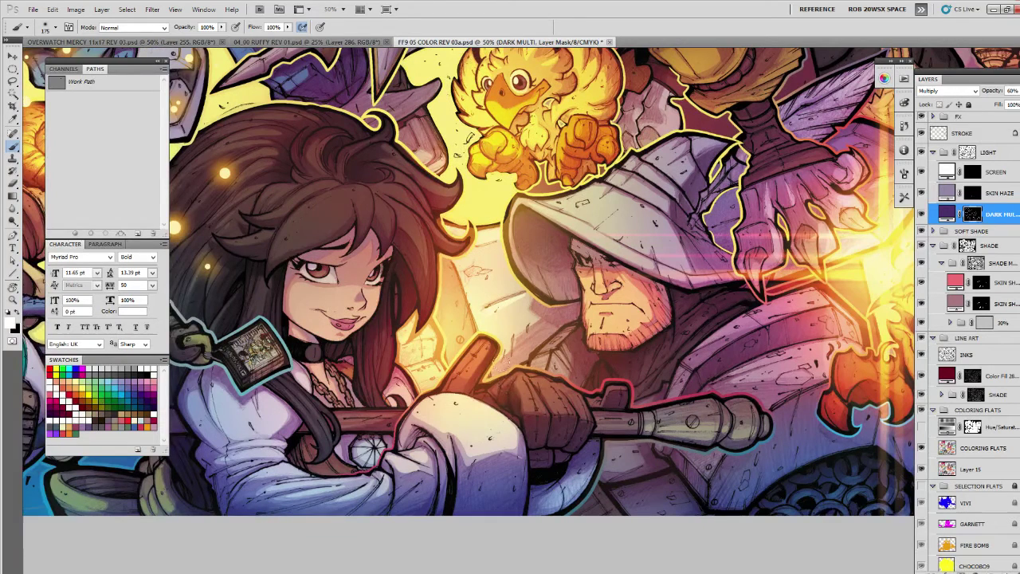
key("l")
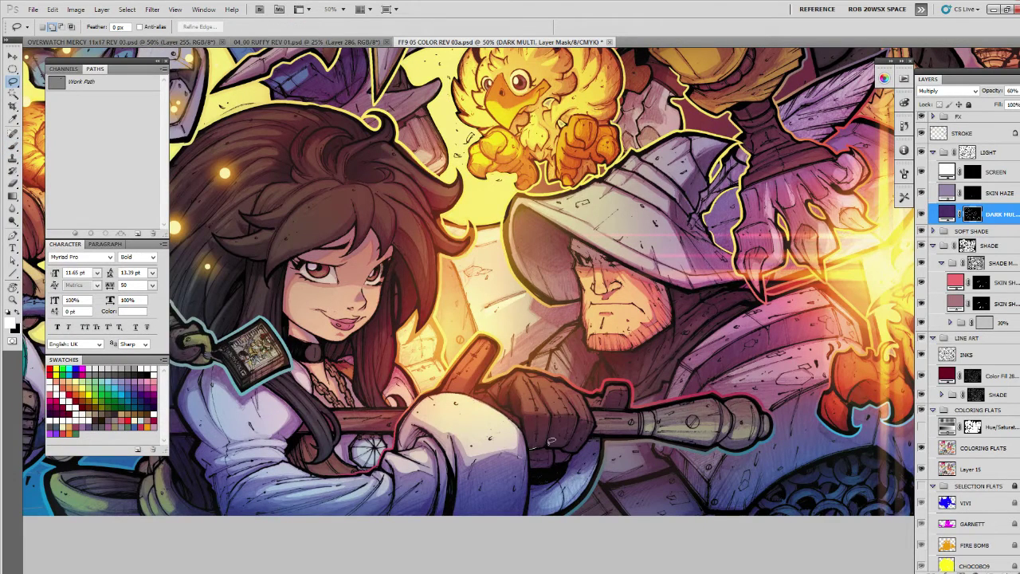
mouse_move(550, 441)
left_mouse_down()
mouse_move(575, 447)
mouse_move(554, 468)
mouse_move(531, 439)
left_mouse_up()
key("b")
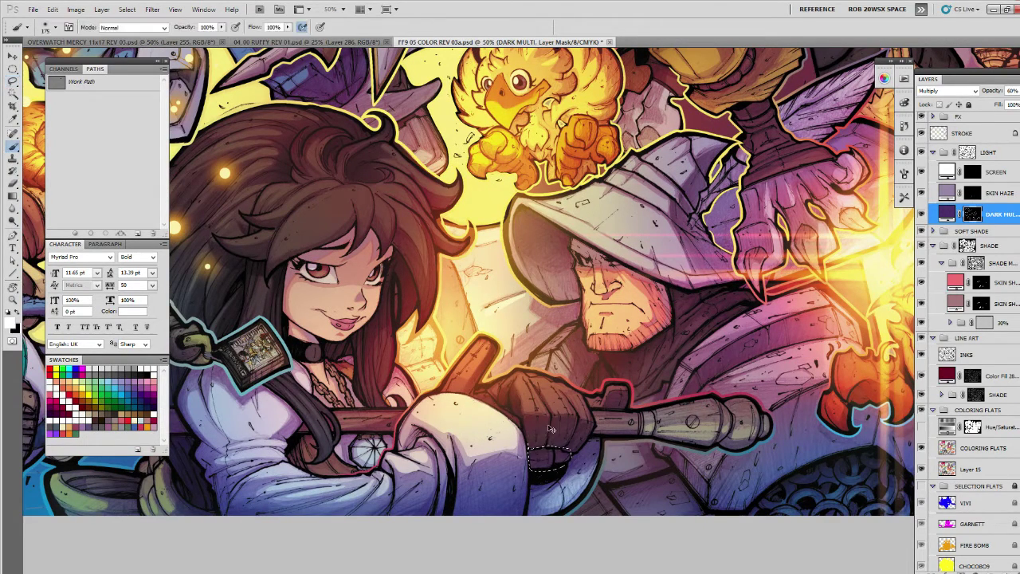
key("ctrl+h")
Lasso the glove's fingers and the small knob on the staff beside it, and brush dark shading onto both.
key("l")
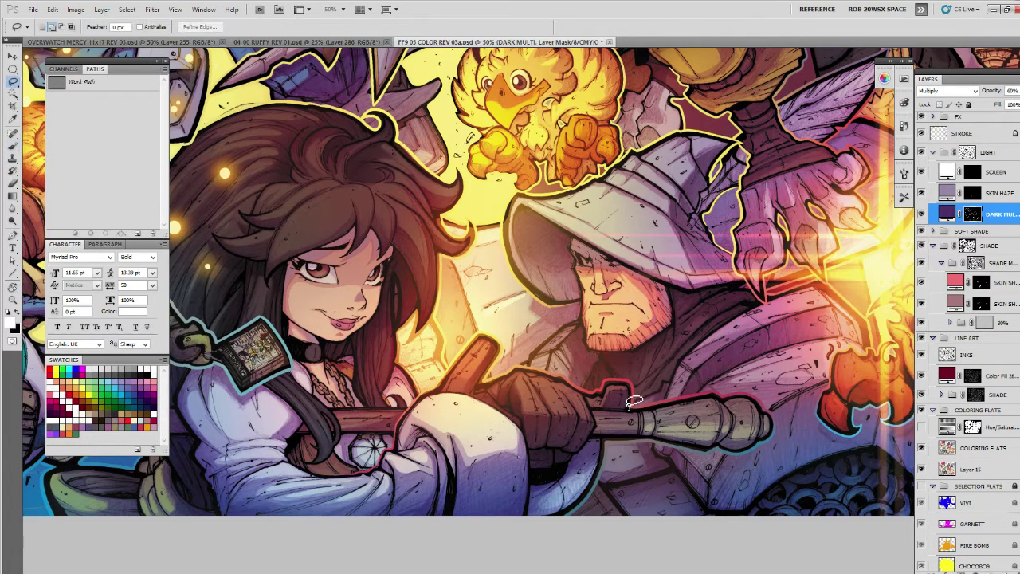
mouse_move(608, 396)
left_mouse_down()
mouse_move(626, 408)
mouse_move(577, 426)
mouse_move(562, 449)
mouse_move(594, 414)
mouse_move(569, 411)
mouse_move(549, 430)
mouse_move(566, 443)
mouse_move(574, 422)
mouse_move(530, 444)
mouse_move(534, 415)
left_mouse_up()
key("b")
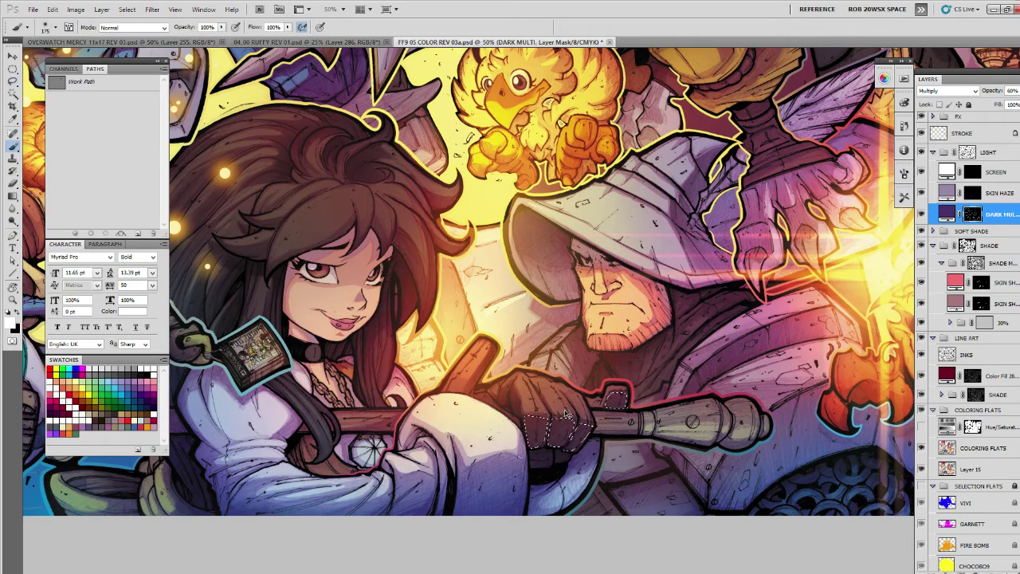
key("ctrl+h")
left_click_drag(585, 417, 588, 422)
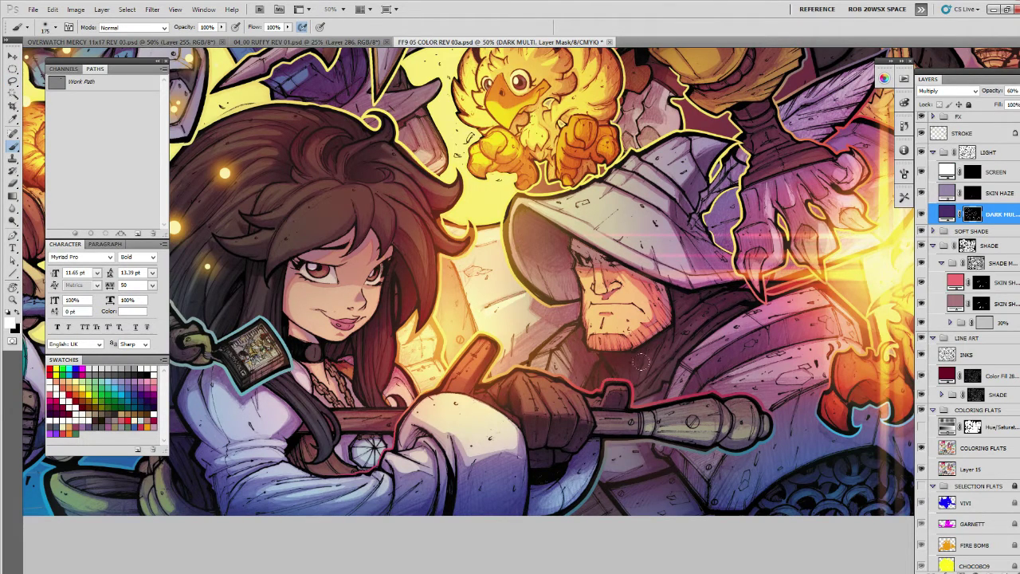
left_click_drag(601, 433, 615, 447)
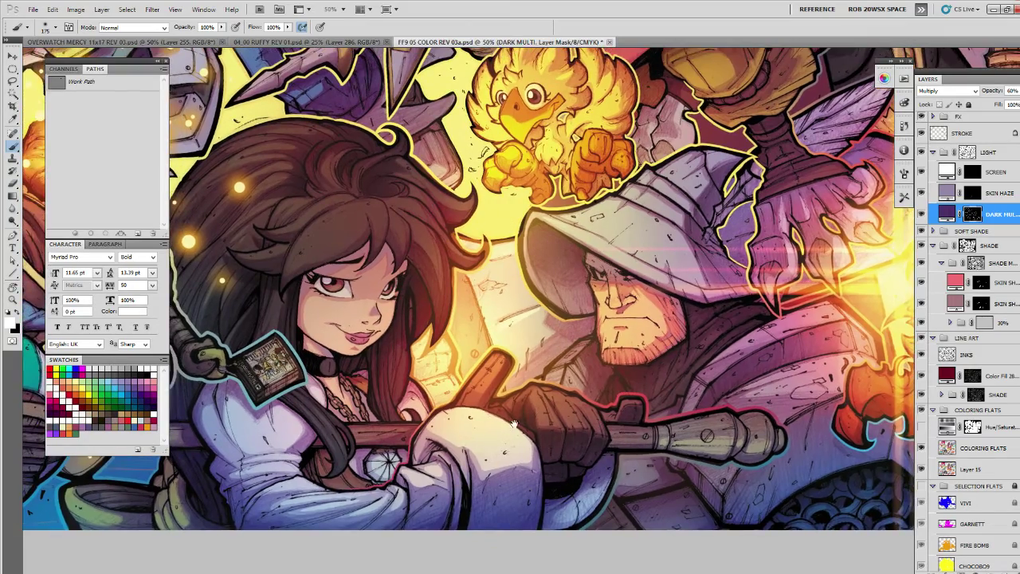
Lasso the edge of the blond fighter's gauntlet around the gloved fist and brush dark shading onto it.
left_click_drag(514, 424, 626, 405)
left_click_drag(547, 432, 641, 413)
left_click_drag(524, 396, 569, 514)
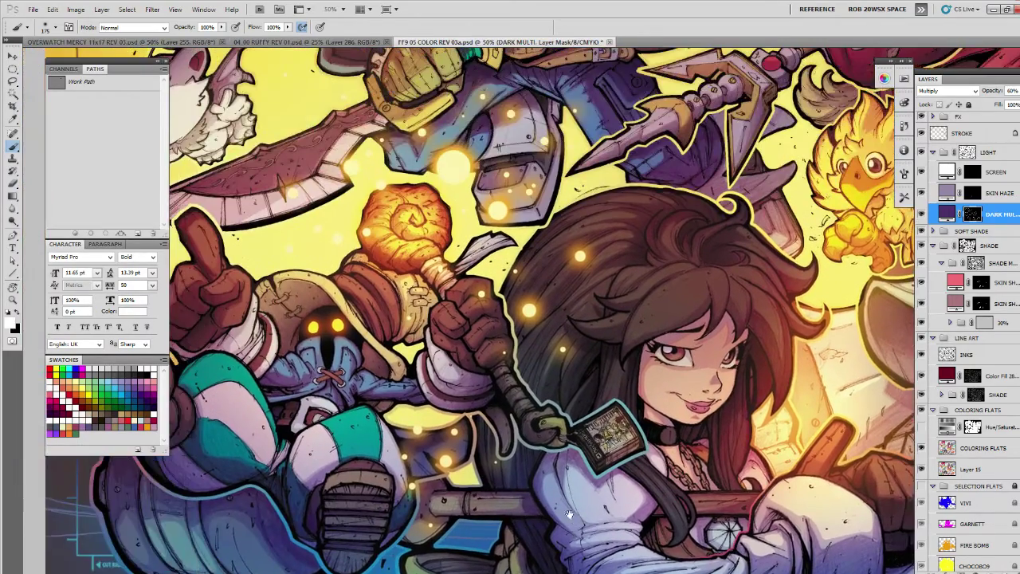
left_click_drag(553, 422, 567, 541)
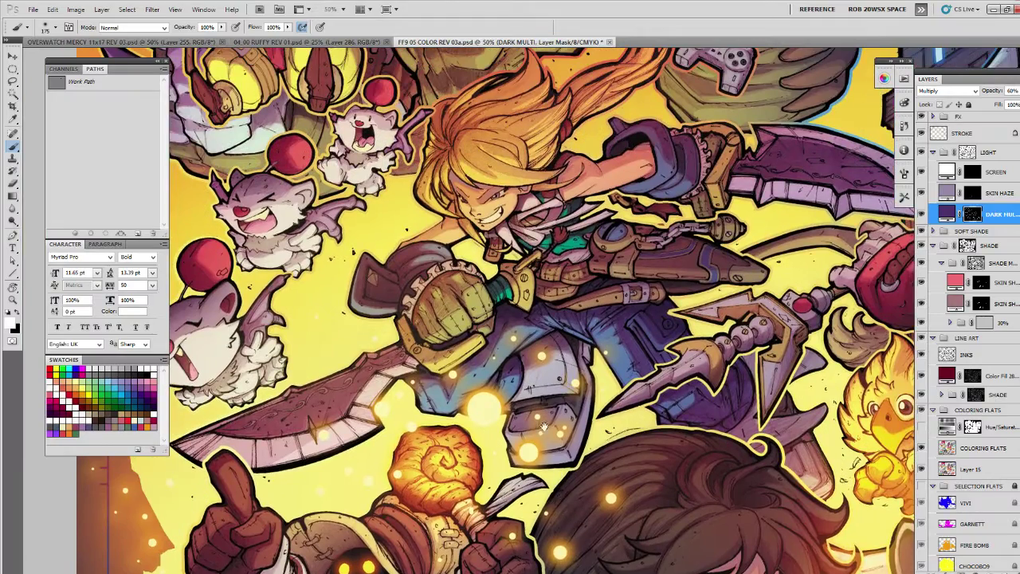
left_click_drag(544, 429, 558, 460)
key("l")
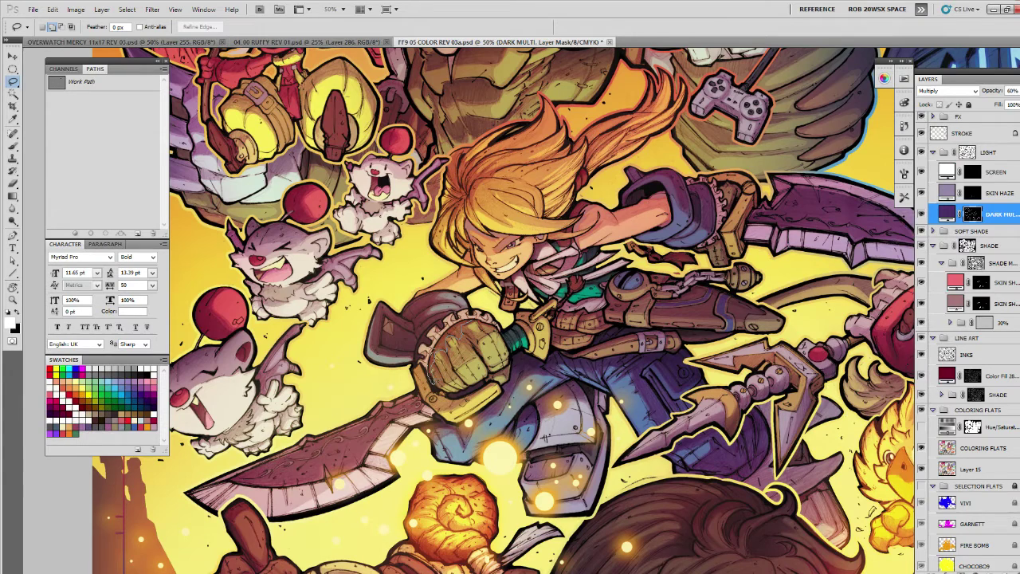
key("b")
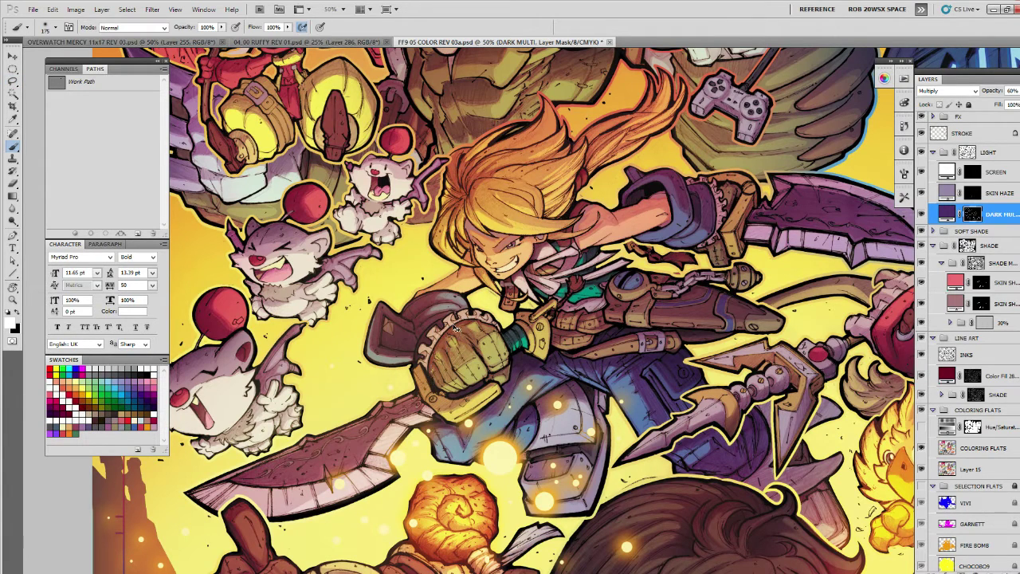
key("ctrl+z")
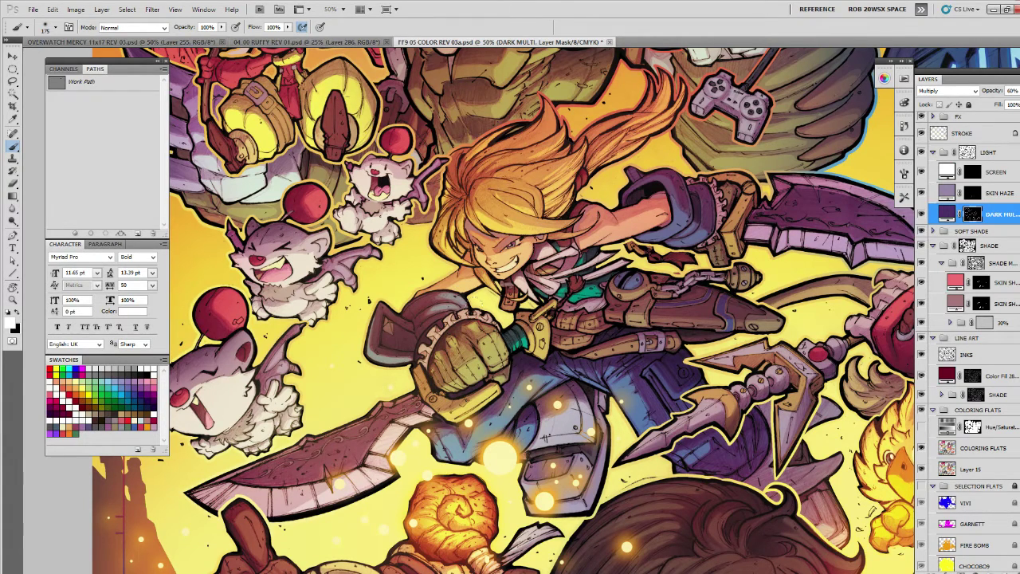
left_click_drag(418, 384, 467, 378)
Lasso the underside of the blond fighter's flowing ponytail and brush dark shading along it.
key("l")
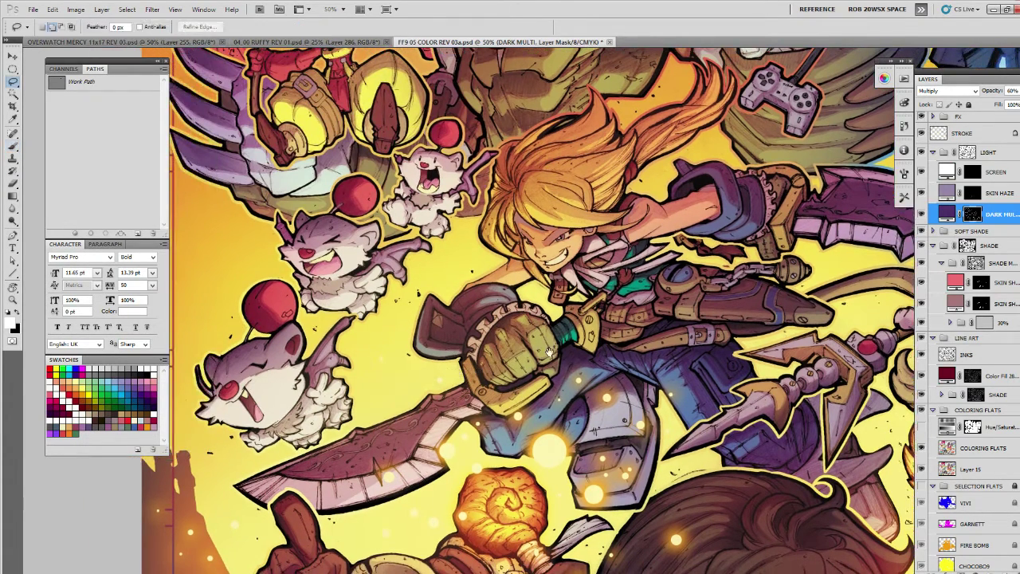
mouse_move(703, 387)
left_mouse_down()
mouse_move(680, 397)
mouse_move(697, 370)
left_mouse_up()
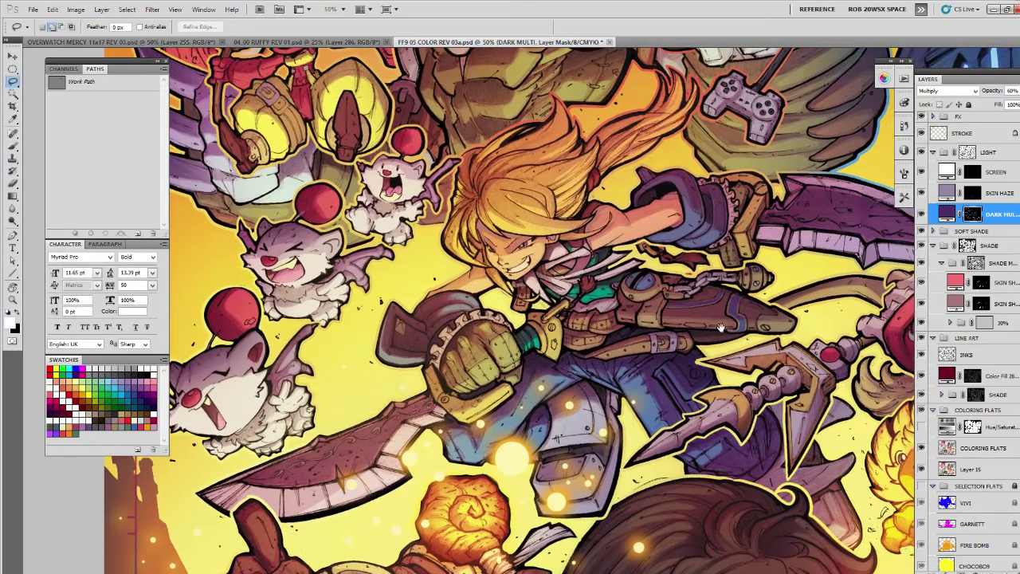
left_click_drag(719, 327, 650, 469)
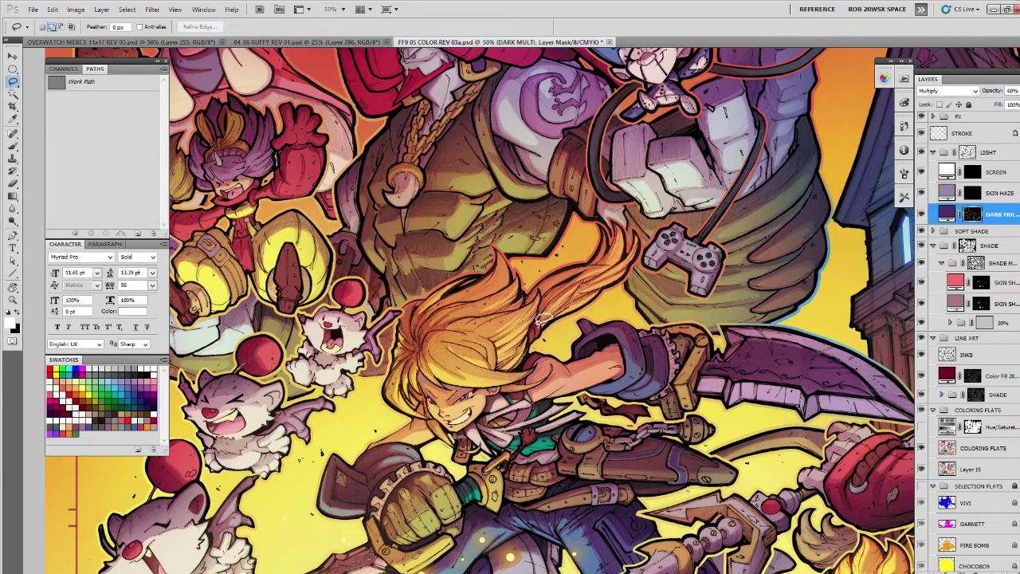
left_click_drag(540, 329, 588, 305)
key("b")
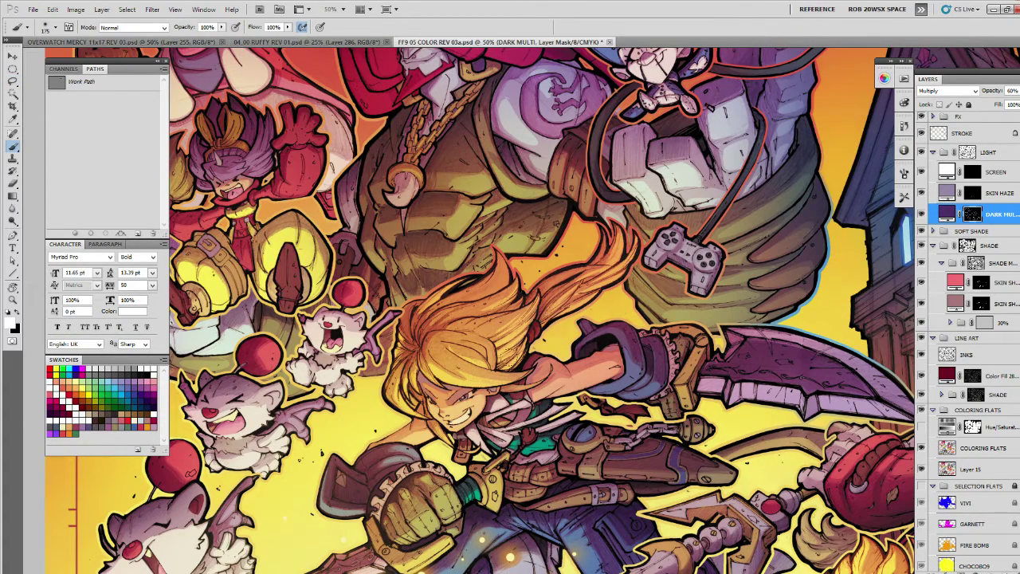
left_click_drag(547, 286, 565, 273)
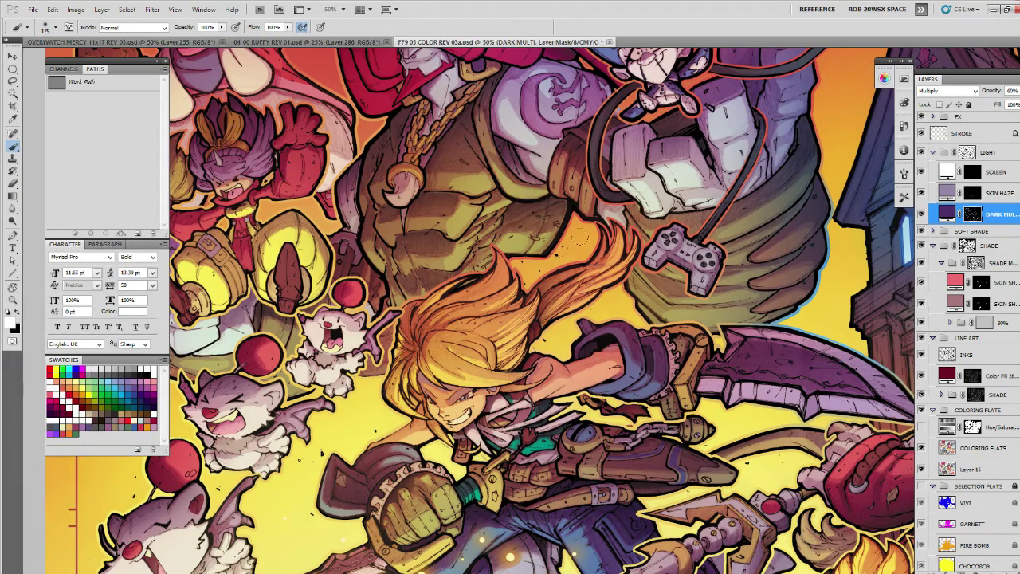
Lasso the area around the blond fighter's outer hair locks and forearm beside the face, and brush dark shading there.
key("z")
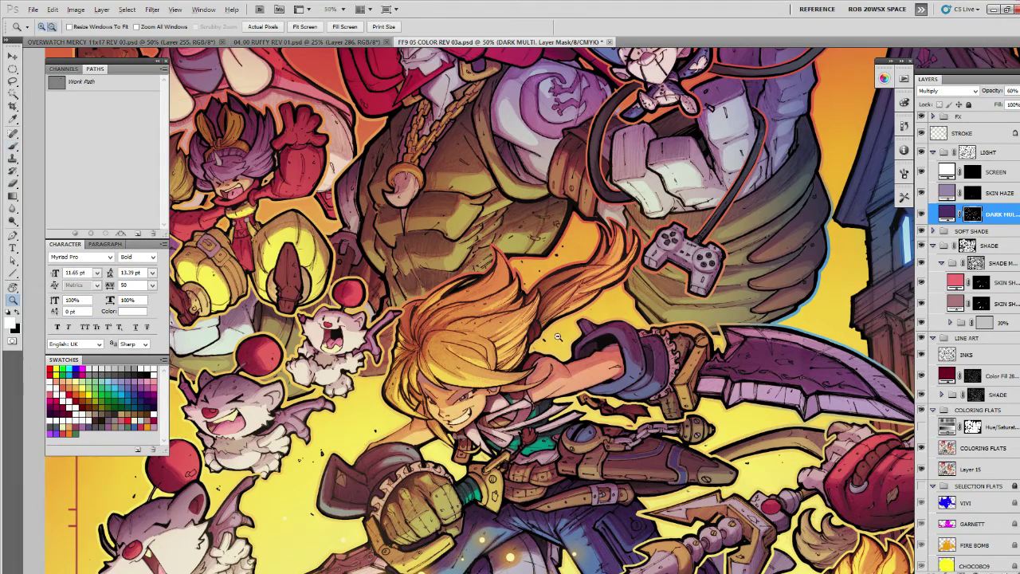
left_click(557, 338, "alt")
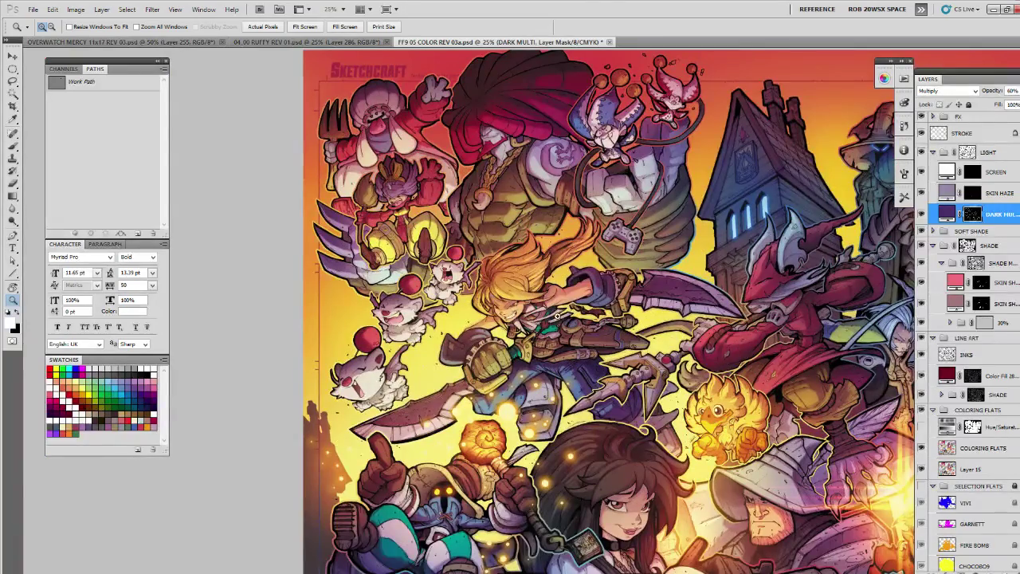
left_click(532, 309)
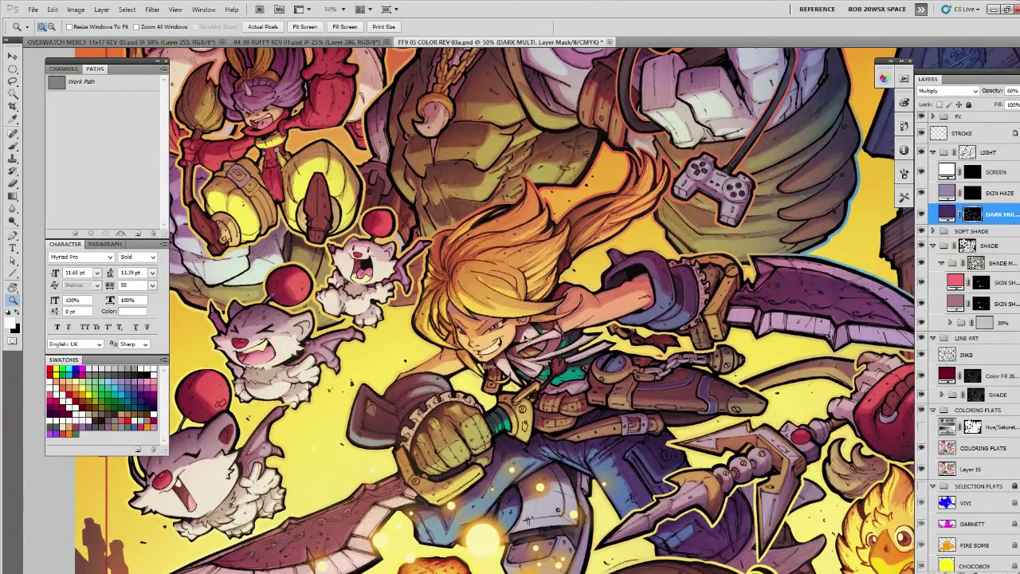
key("l")
key("ctrl+d")
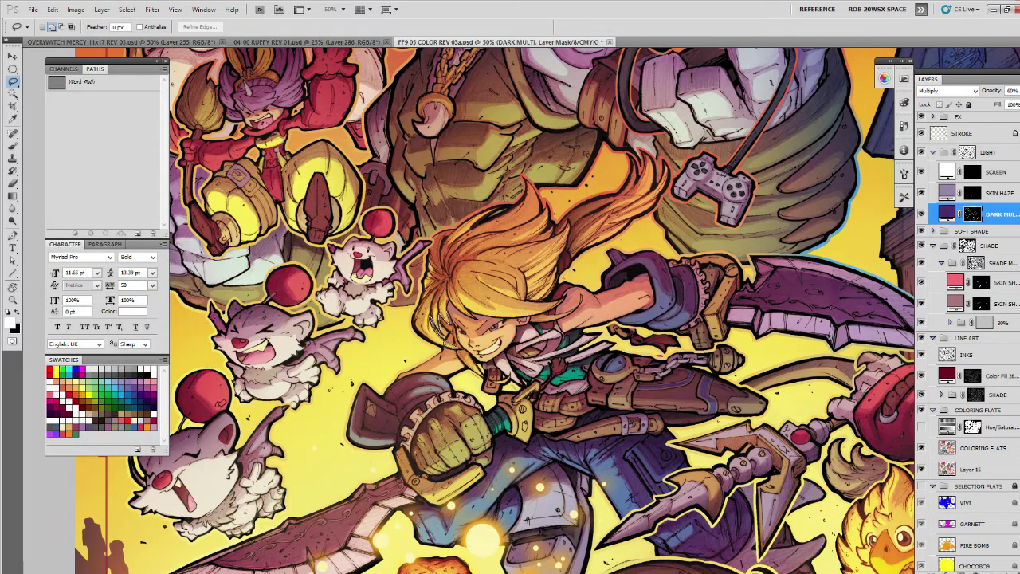
left_click_drag(445, 346, 407, 388)
mouse_move(478, 371)
left_mouse_down()
mouse_move(488, 374)
mouse_move(457, 317)
left_mouse_up()
key("b")
key("ctrl+h")
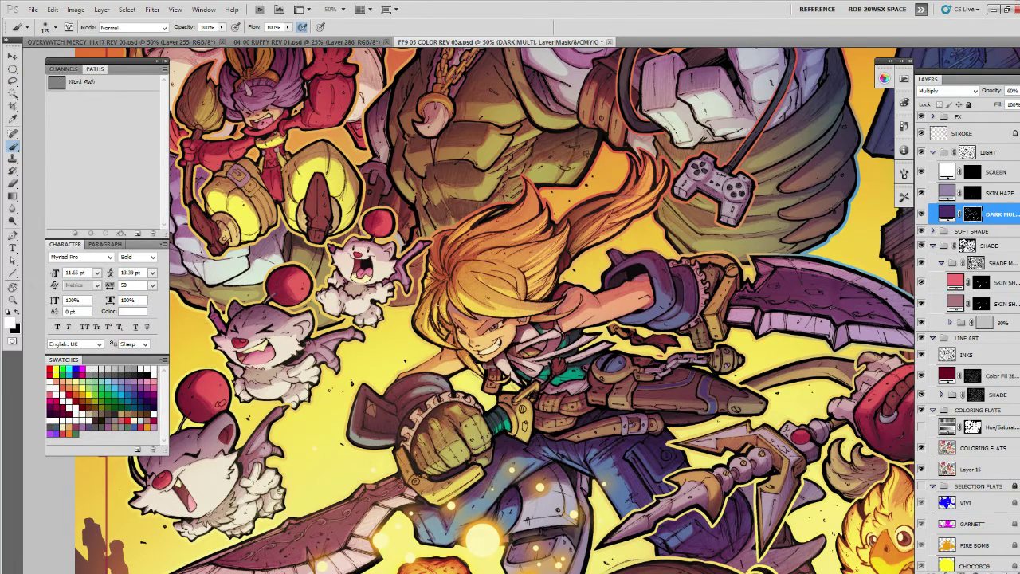
Lasso the blond fighter's fringe and its tip over the shoulder, and brush dark shading onto both.
key("l")
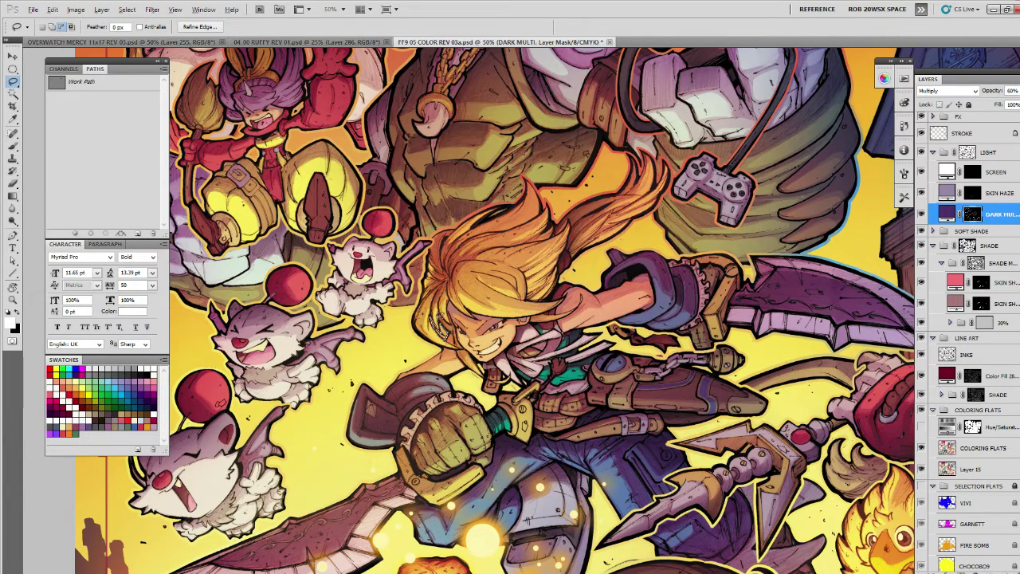
key("b")
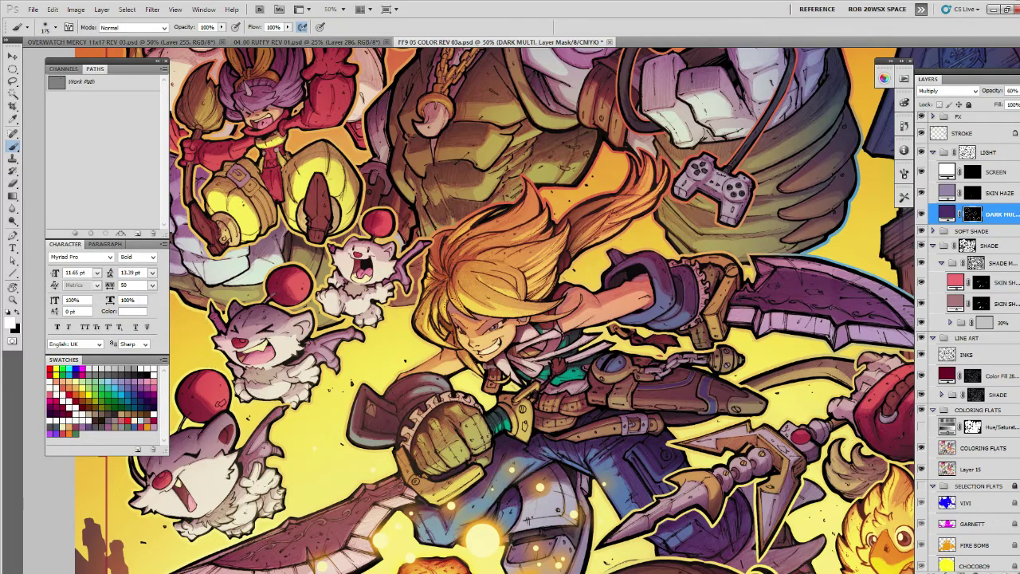
left_click_drag(510, 301, 490, 303)
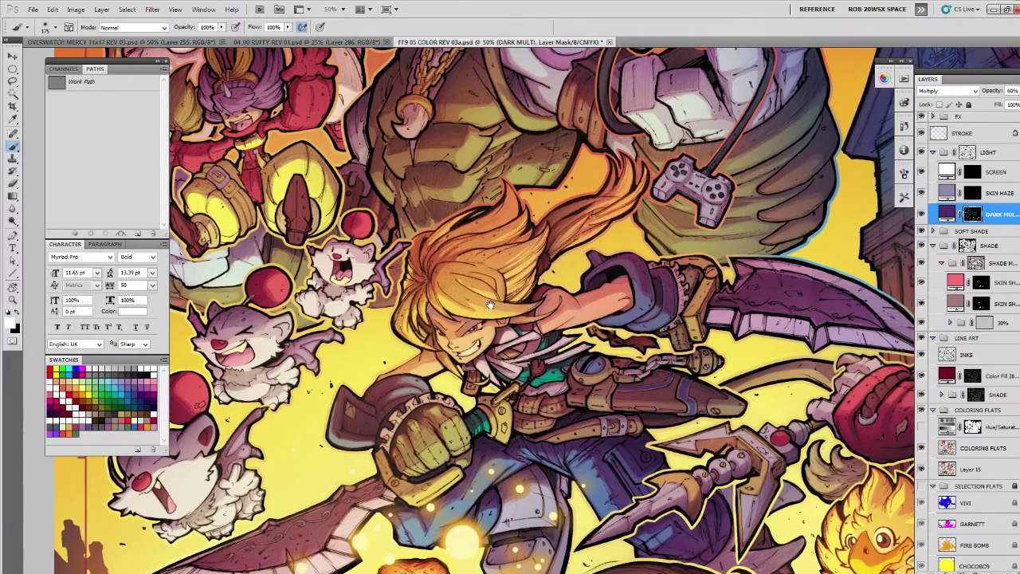
key("l")
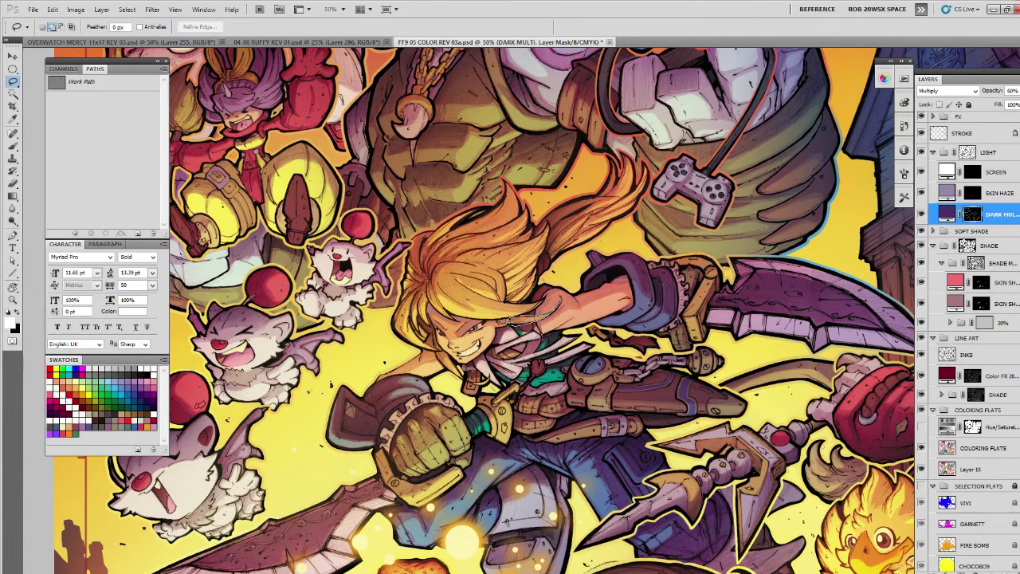
key("b")
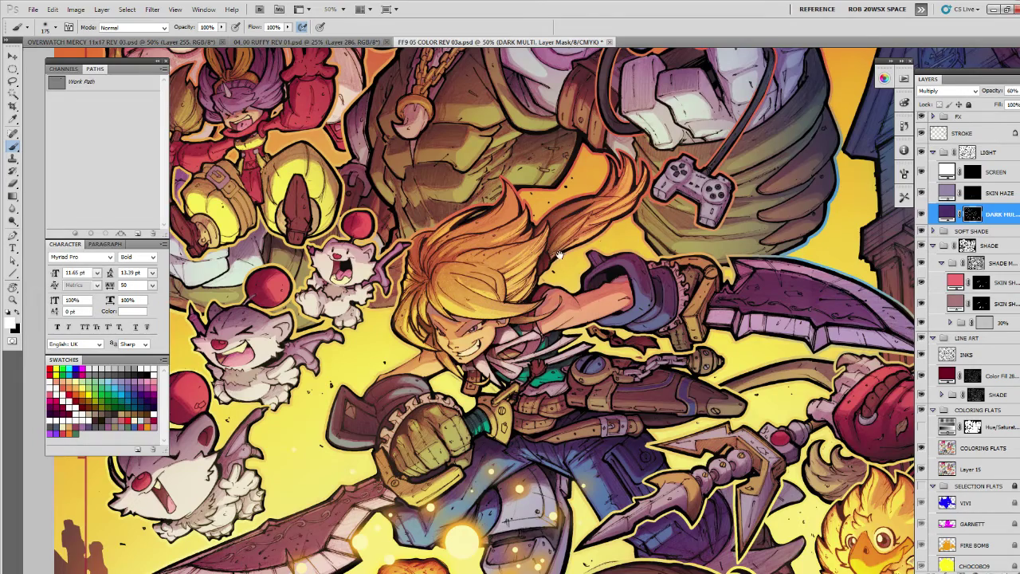
left_click_drag(560, 255, 548, 282)
Lasso the hair locks across the blond fighter's forehead and beside the cheek, and brush dark shading into them.
key("l")
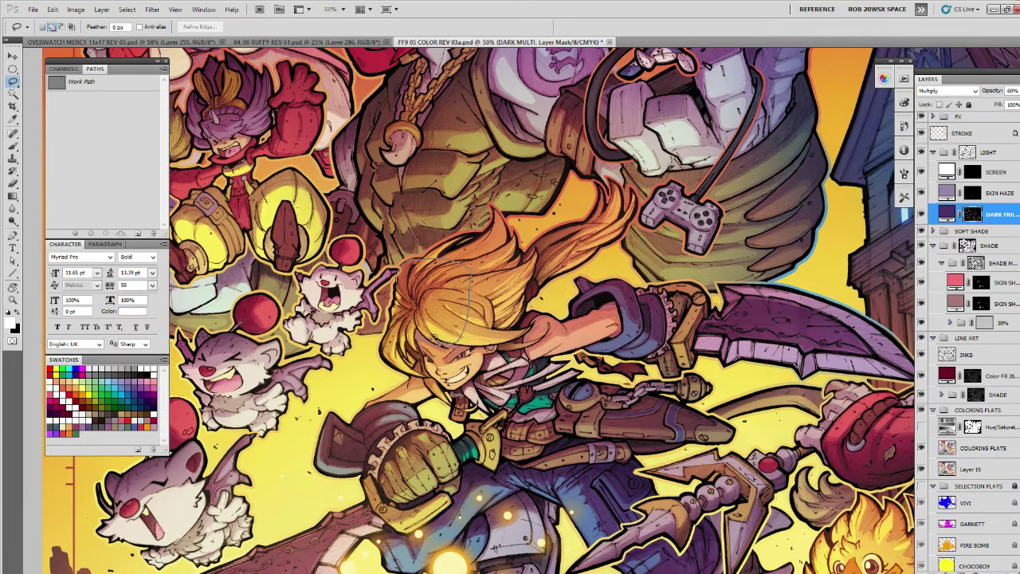
left_click_drag(403, 350, 382, 356)
left_click_drag(392, 318, 400, 354)
key("b")
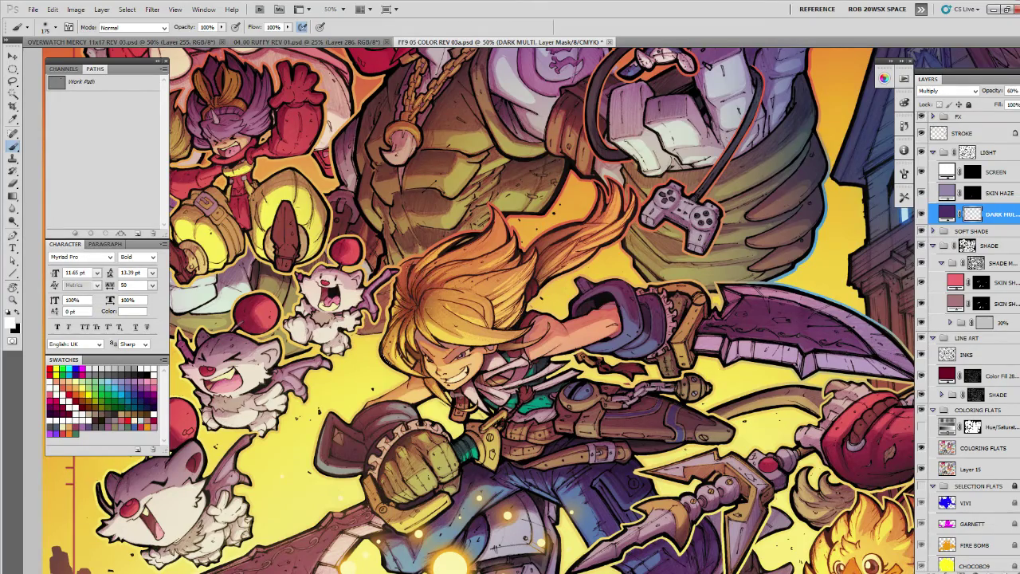
Examine the dark shading across the whole illustration, from the blond fighter to the upper and lower characters.
key("z")
left_click(611, 329, "alt")
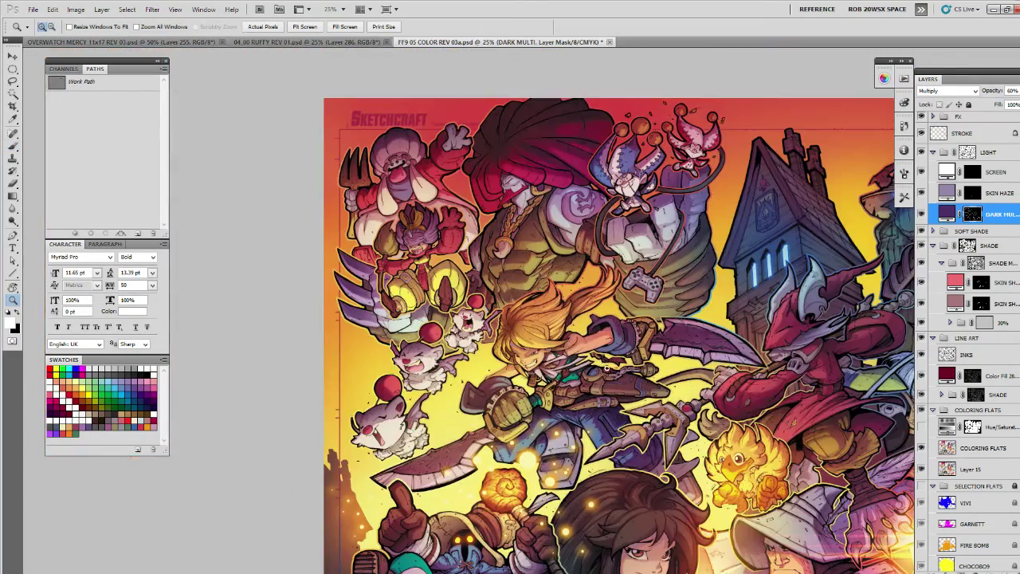
left_click_drag(606, 365, 546, 308)
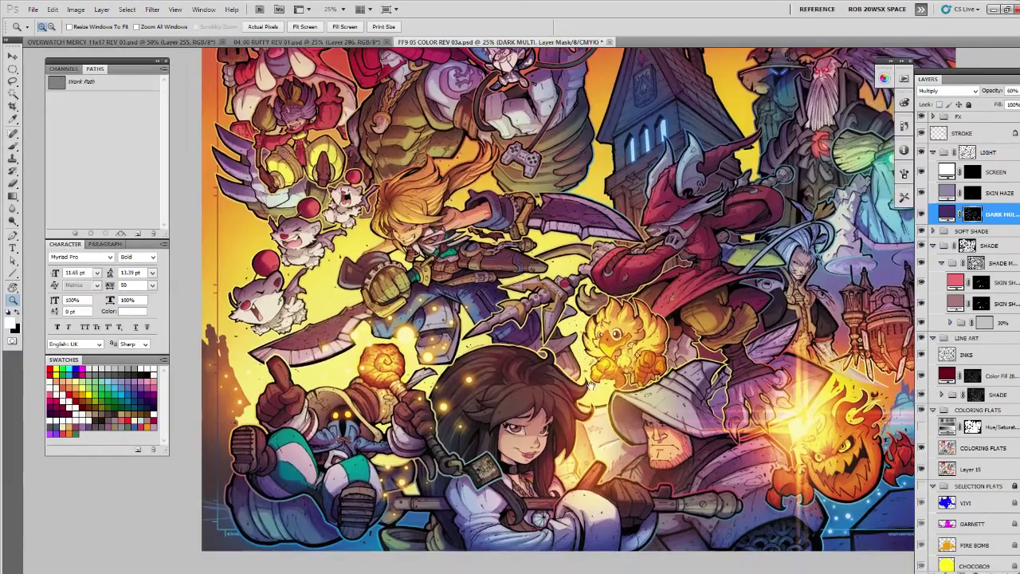
left_click_drag(578, 352, 592, 428)
left_click_drag(574, 371, 582, 426)
left_click_drag(560, 341, 586, 416)
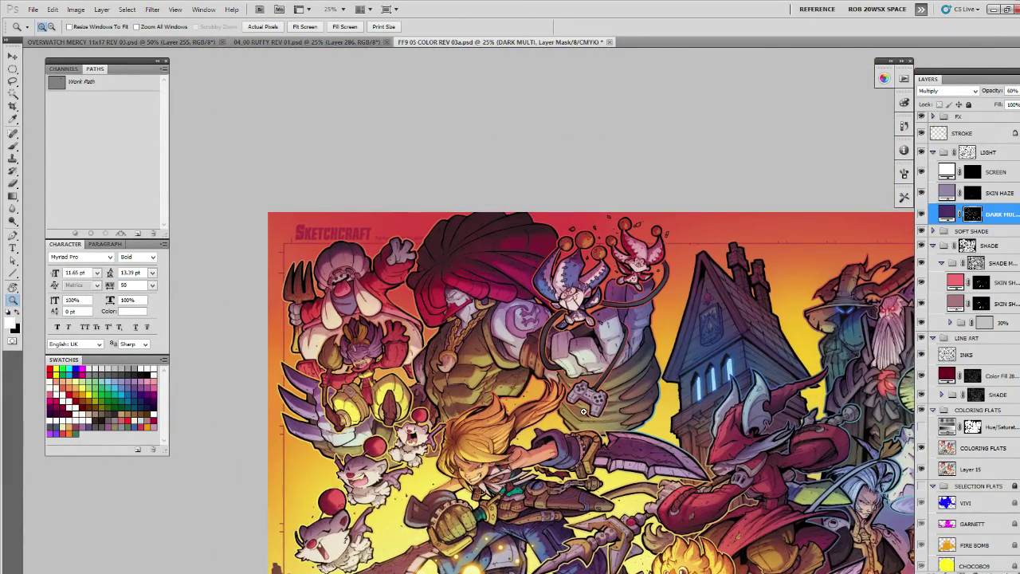
left_click_drag(738, 466, 480, 402)
mouse_move(735, 444)
left_mouse_down()
mouse_move(714, 431)
mouse_move(632, 460)
mouse_move(621, 352)
mouse_move(631, 338)
left_mouse_up()
left_click_drag(596, 390, 616, 324)
Lasso the upper part of the red-clad fighter's clawed foot below the ankle wrap, and brush dark shading there.
left_click(526, 369)
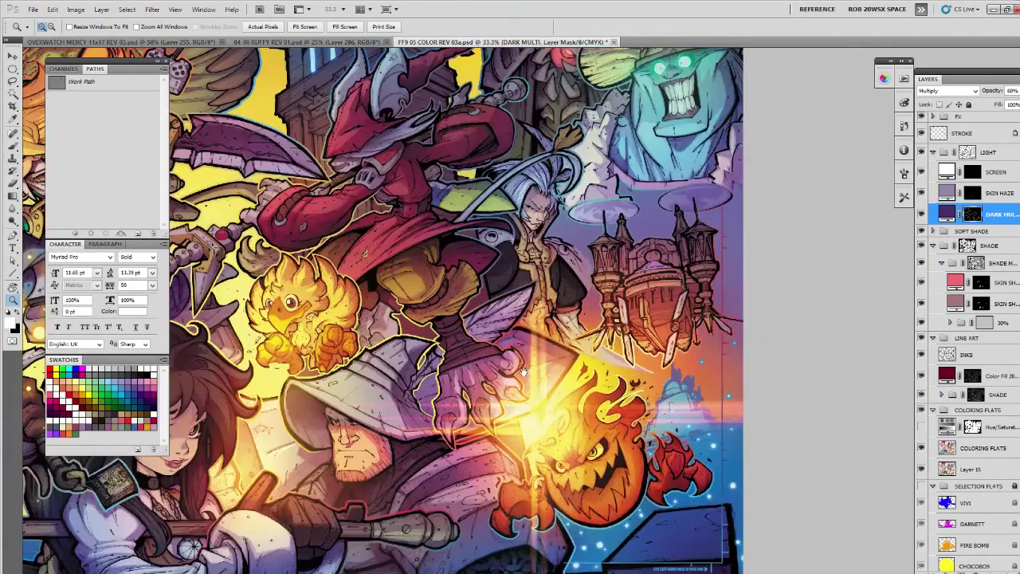
left_click_drag(523, 371, 580, 344)
left_click(579, 345)
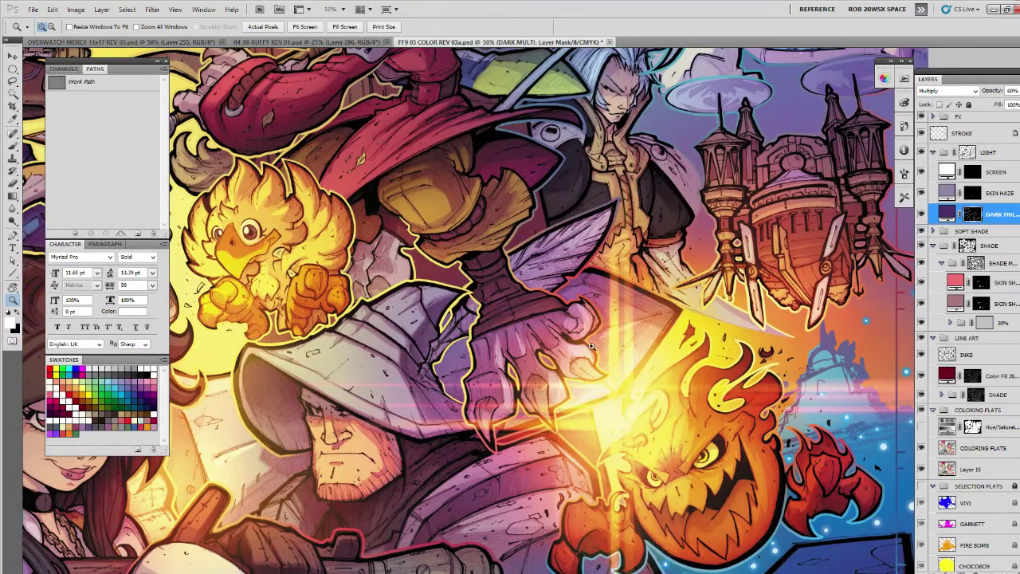
key("l")
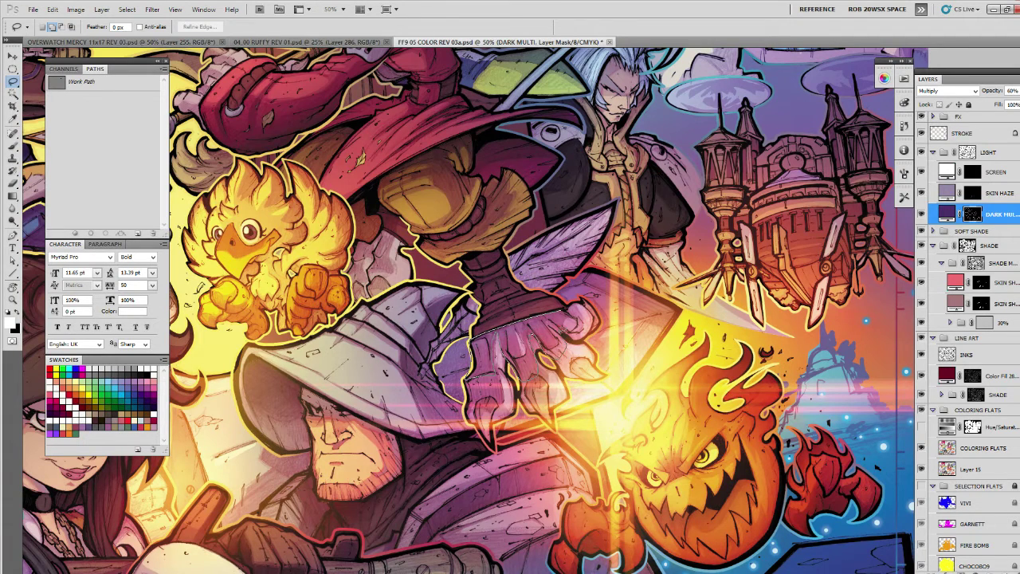
mouse_move(573, 305)
left_mouse_down()
mouse_move(580, 323)
mouse_move(559, 320)
left_mouse_up()
key("b")
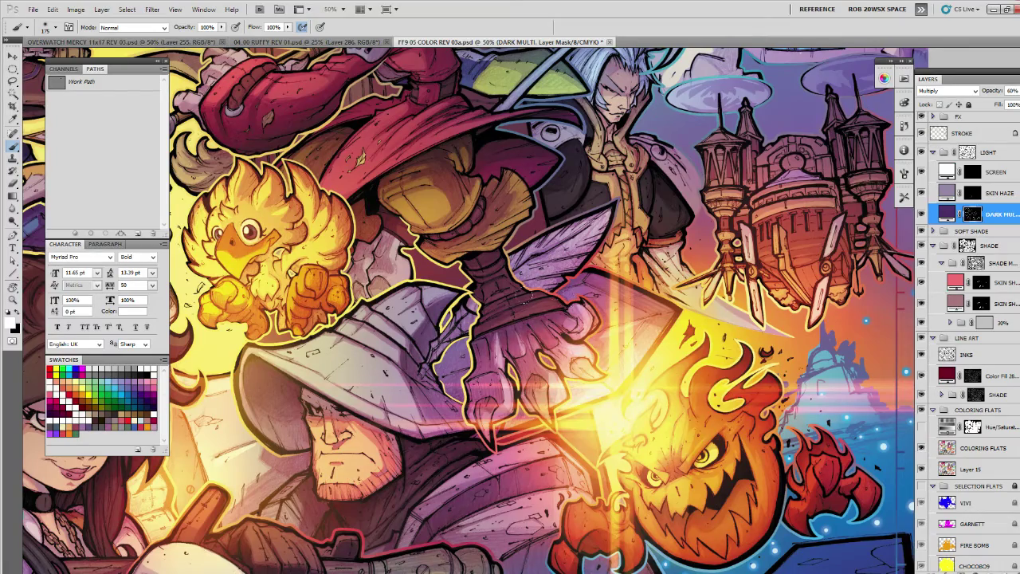
left_click_drag(513, 338, 512, 409)
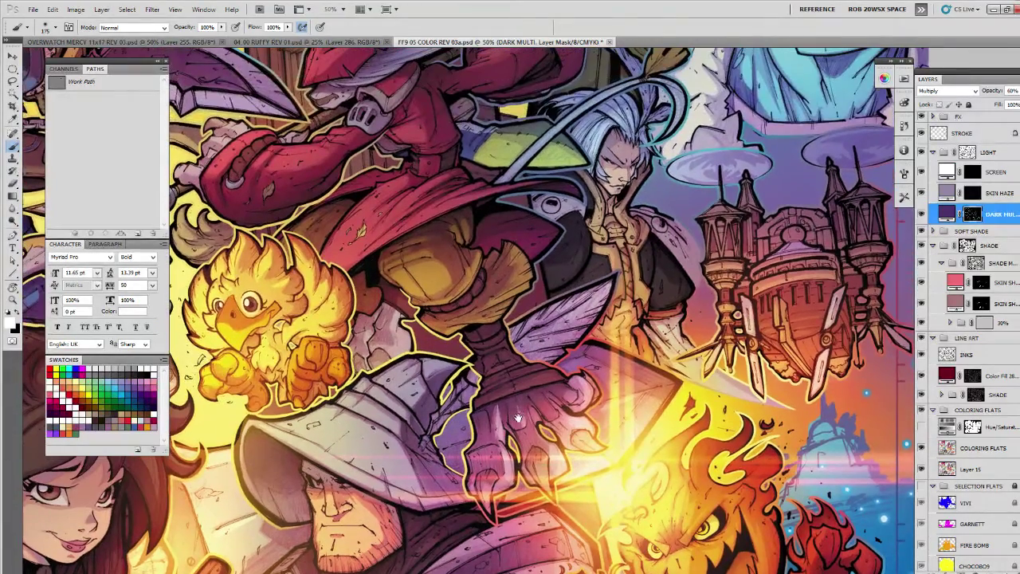
Lasso the red-clad fighter's ankle wrap between the trouser cuff and the clawed foot, and brush dark shading on it.
key("l")
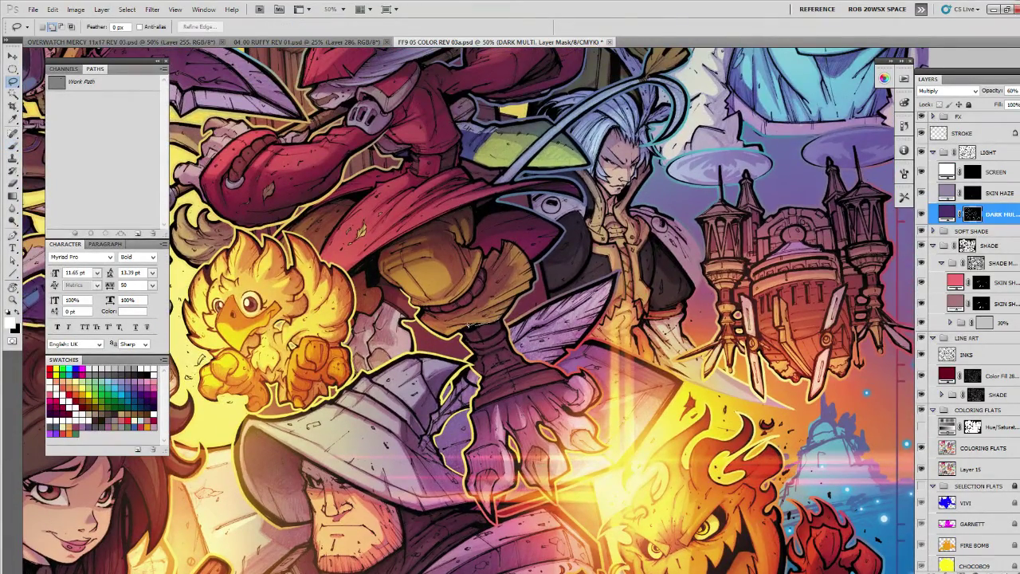
mouse_move(483, 370)
left_mouse_down()
mouse_move(505, 394)
mouse_move(562, 378)
left_mouse_up()
left_click_drag(511, 345, 502, 317)
key("b")
key("ctrl+h")
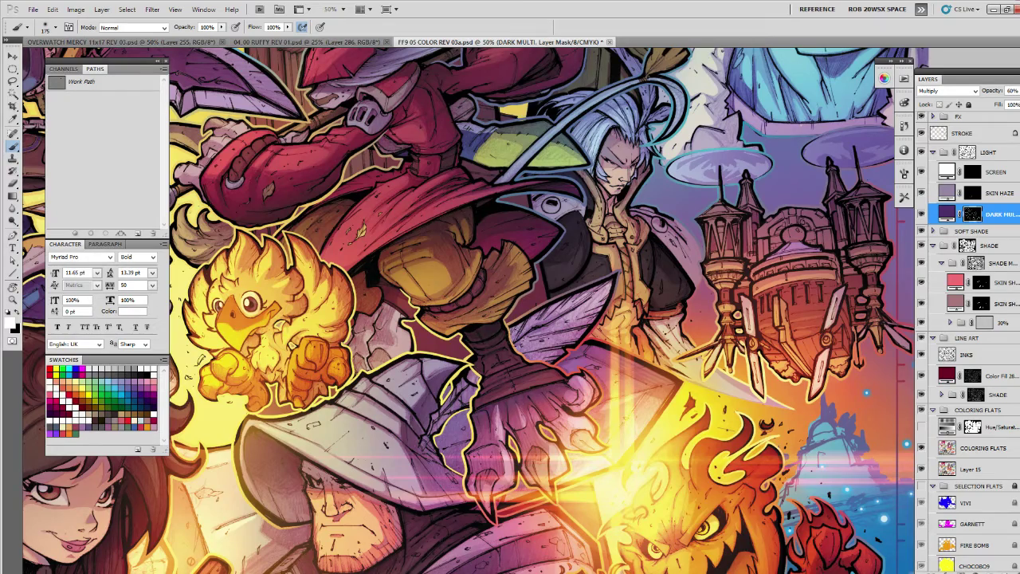
mouse_move(525, 309)
left_mouse_down()
mouse_move(537, 403)
mouse_move(431, 404)
left_mouse_up()
Lasso the gathered hem of the red-clad fighter's yellow trousers and the rear leg behind the chocobo, and brush dark shading onto both.
key("l")
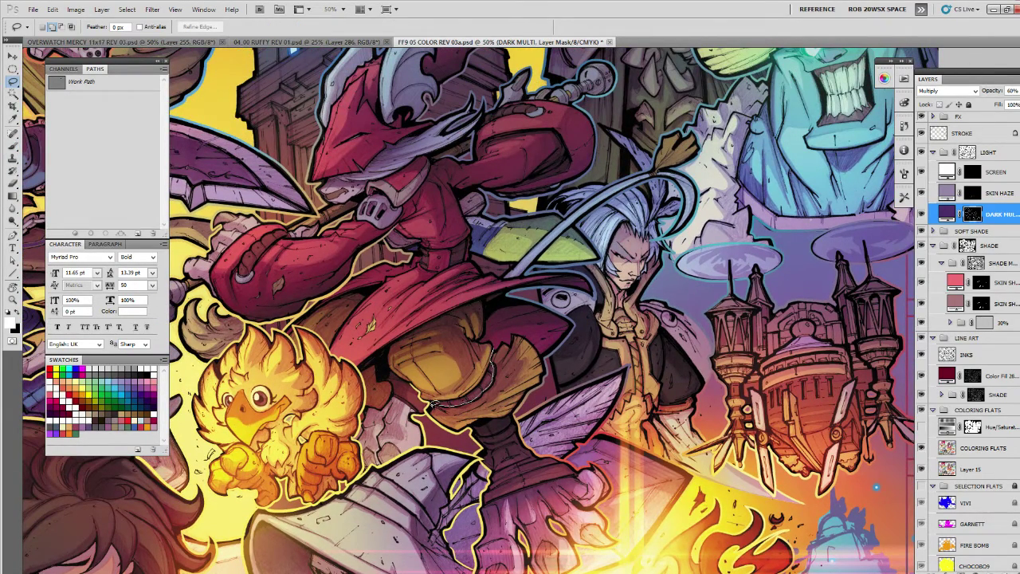
mouse_move(533, 342)
left_mouse_down()
mouse_move(499, 343)
mouse_move(448, 412)
mouse_move(483, 402)
mouse_move(515, 353)
left_mouse_up()
key("b")
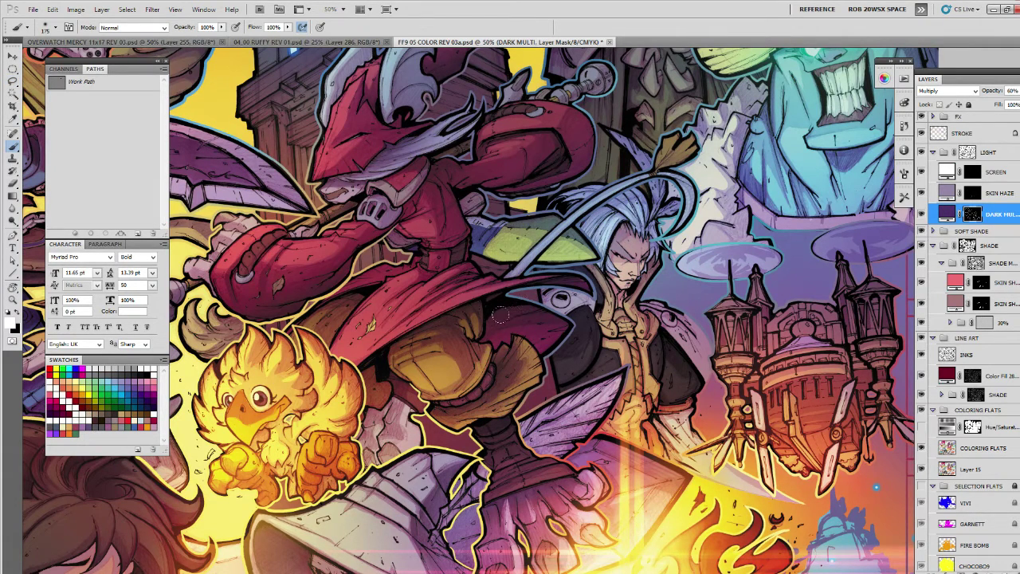
key("l")
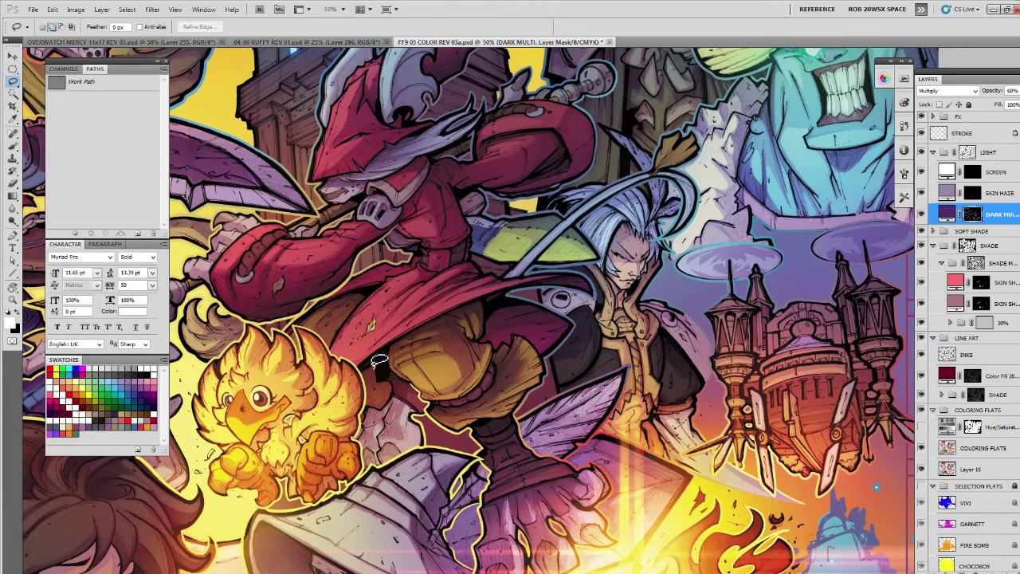
mouse_move(372, 466)
left_mouse_down()
mouse_move(424, 438)
mouse_move(388, 357)
mouse_move(370, 444)
mouse_move(375, 397)
left_mouse_up()
key("b")
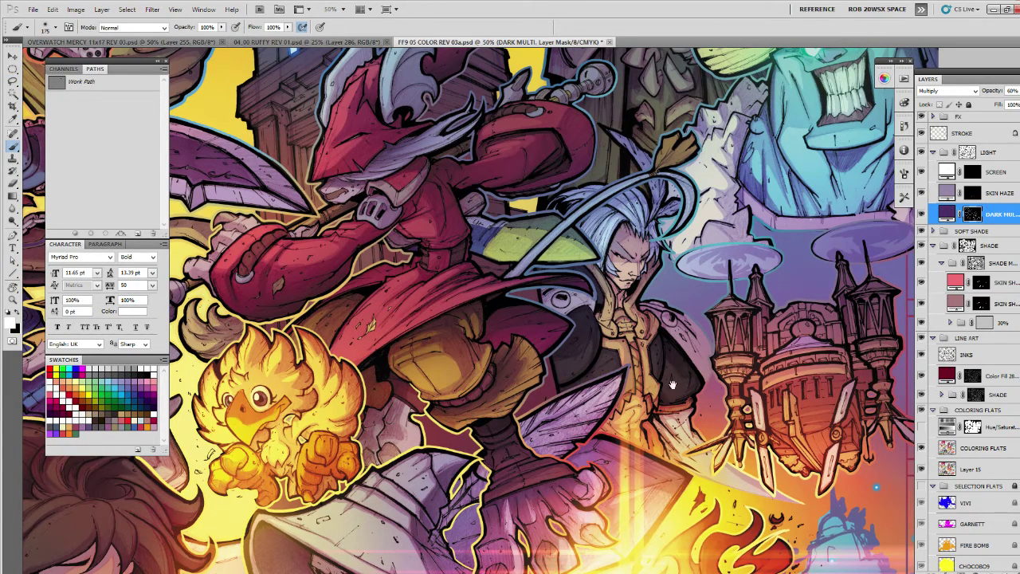
Lasso the blond fighter's trailing blue trouser leg behind the spearhead, and brush dark shading across it.
left_click_drag(674, 385, 558, 379)
key("z")
left_click(644, 397, "alt")
left_click(647, 423, "alt")
left_click_drag(651, 442, 745, 334)
left_click(627, 380)
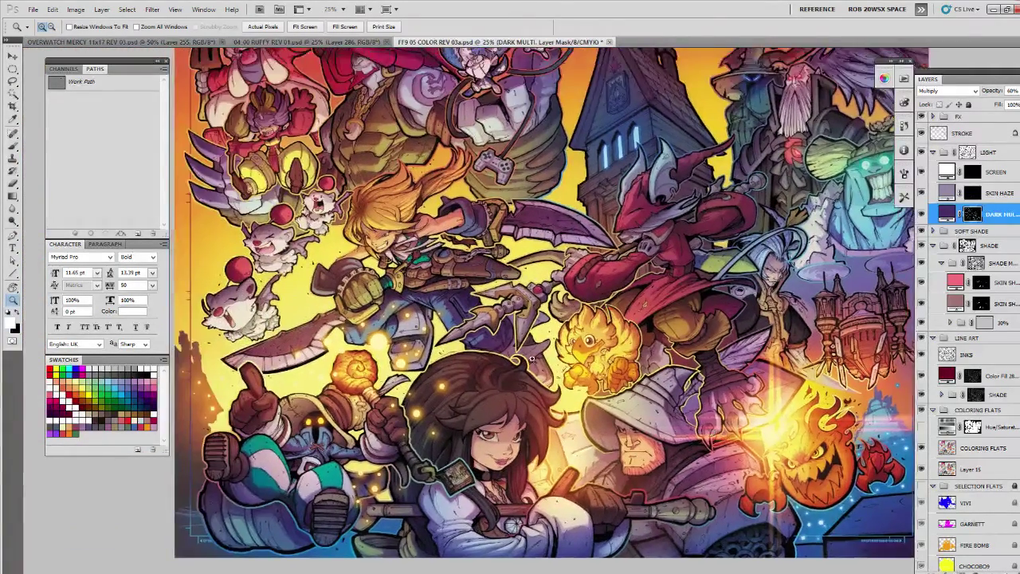
left_click(543, 353)
key("l")
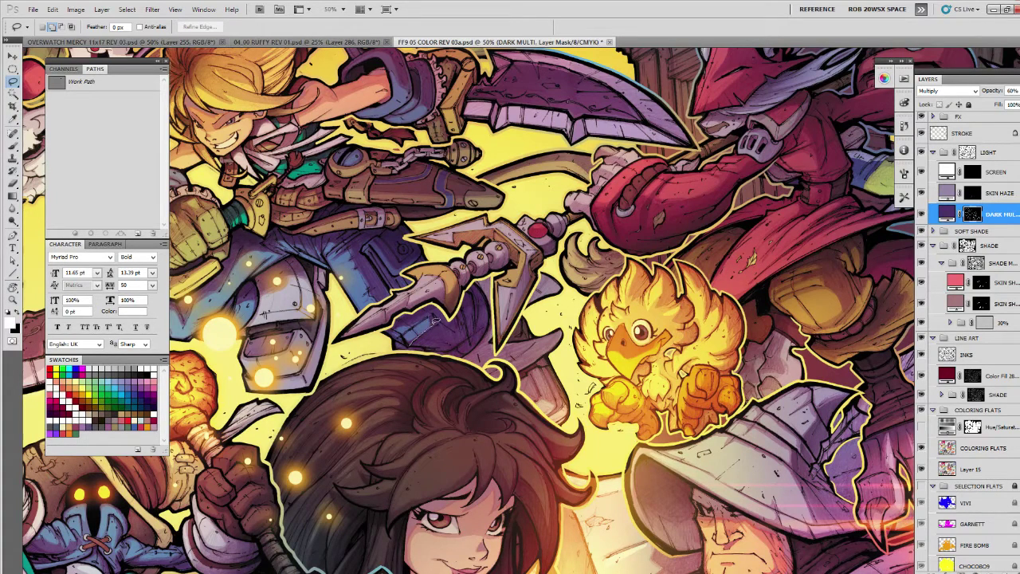
mouse_move(437, 320)
left_mouse_down()
mouse_move(467, 331)
mouse_move(461, 309)
mouse_move(488, 323)
mouse_move(456, 355)
mouse_move(405, 347)
mouse_move(452, 341)
left_mouse_up()
key("b")
key("ctrl+h")
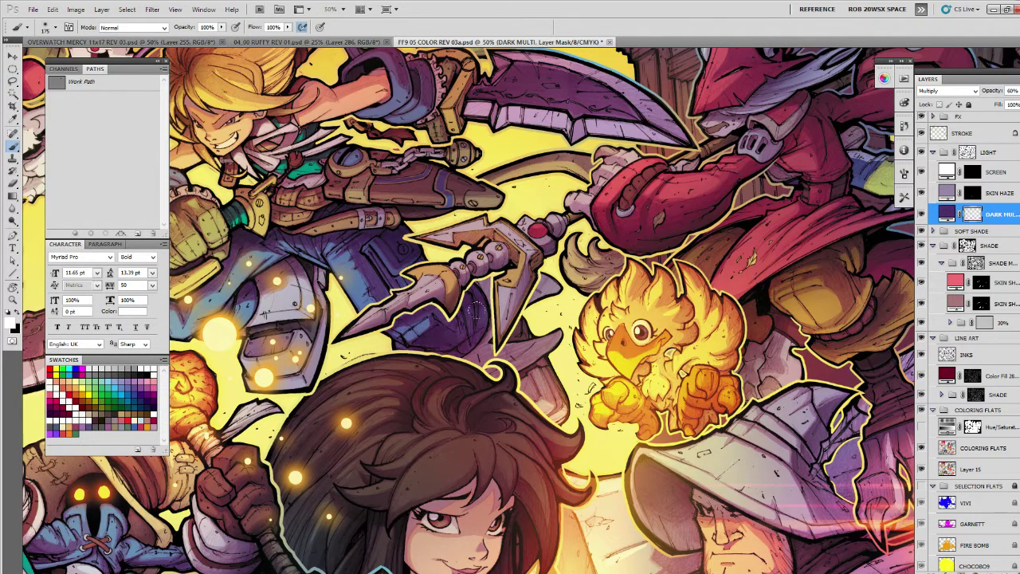
left_click_drag(480, 305, 480, 327)
left_click_drag(403, 336, 450, 348)
mouse_move(391, 383)
left_mouse_down()
mouse_move(454, 422)
mouse_move(518, 436)
left_mouse_up()
Lasso the pointed cuff of the blond fighter's trailing boot around the spear tip, and brush dark shading on it.
key("l")
left_click_drag(600, 399, 527, 369)
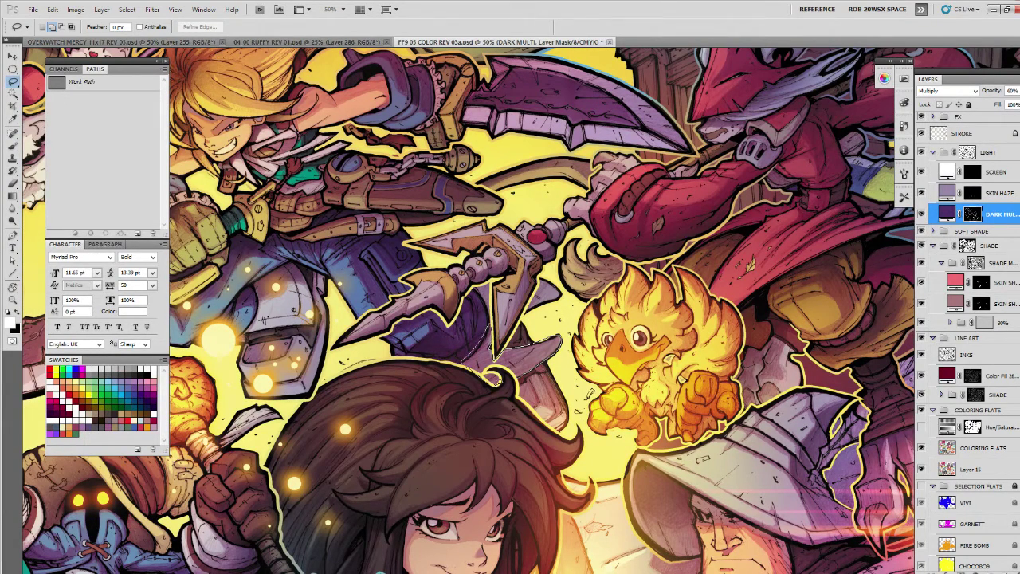
mouse_move(492, 368)
left_mouse_down()
mouse_move(483, 331)
mouse_move(527, 311)
mouse_move(493, 281)
mouse_move(480, 297)
left_mouse_up()
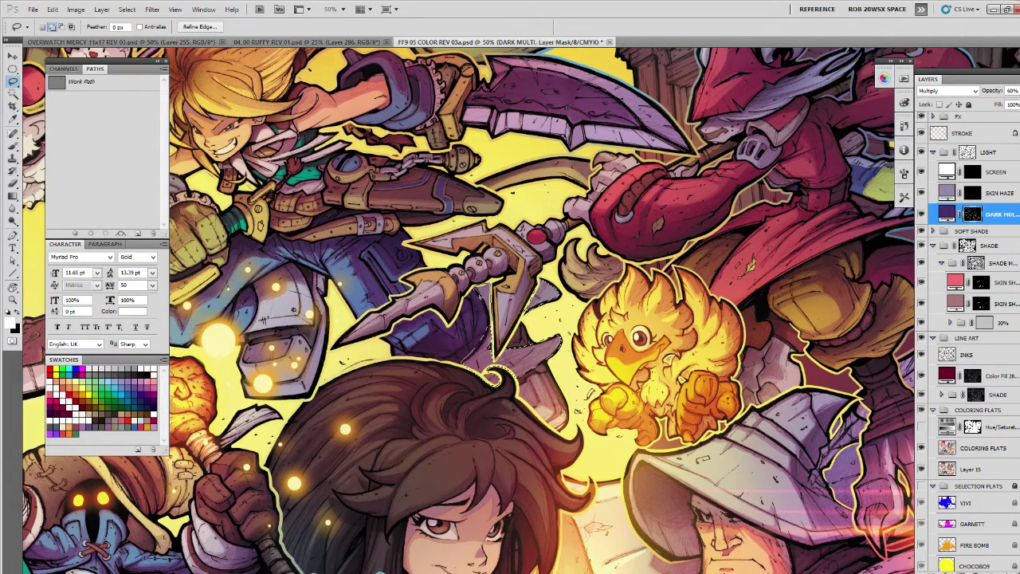
key("b")
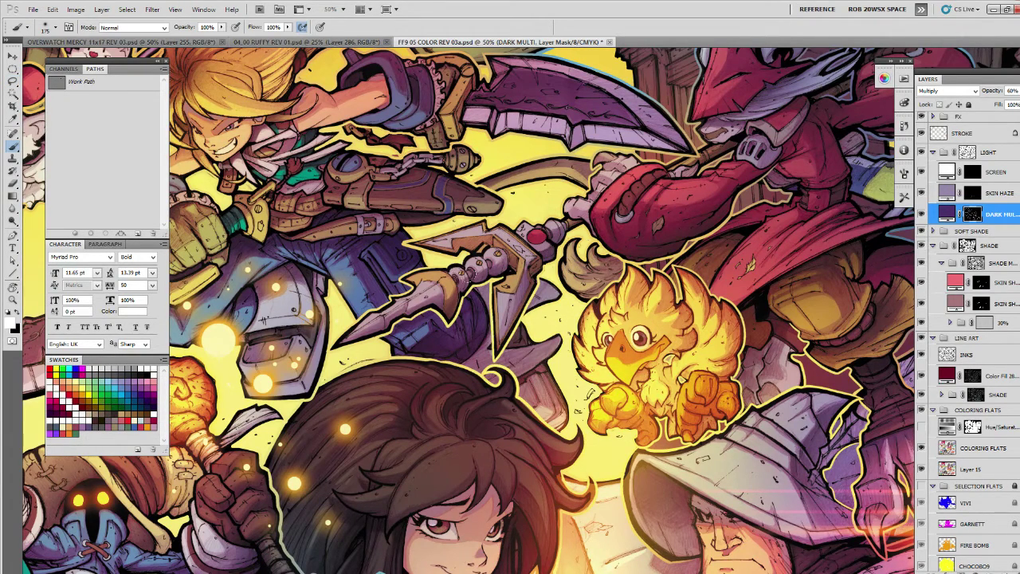
mouse_move(470, 338)
left_mouse_down()
mouse_move(429, 374)
mouse_move(471, 404)
mouse_move(546, 353)
mouse_move(521, 343)
left_mouse_up()
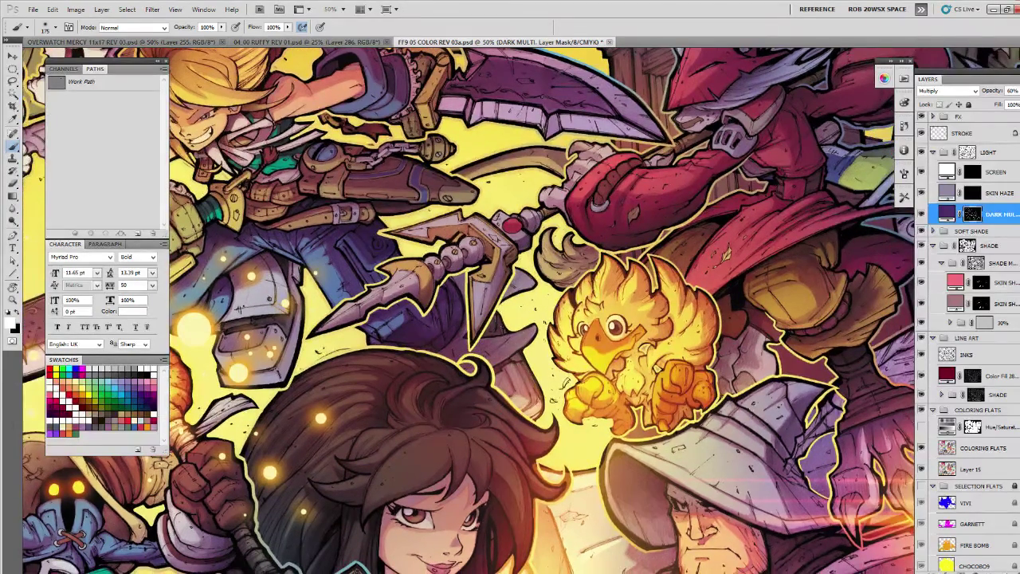
Lasso the inner side and outer strip of the trailing boot below its cuff, and brush dark shading onto both.
key("l")
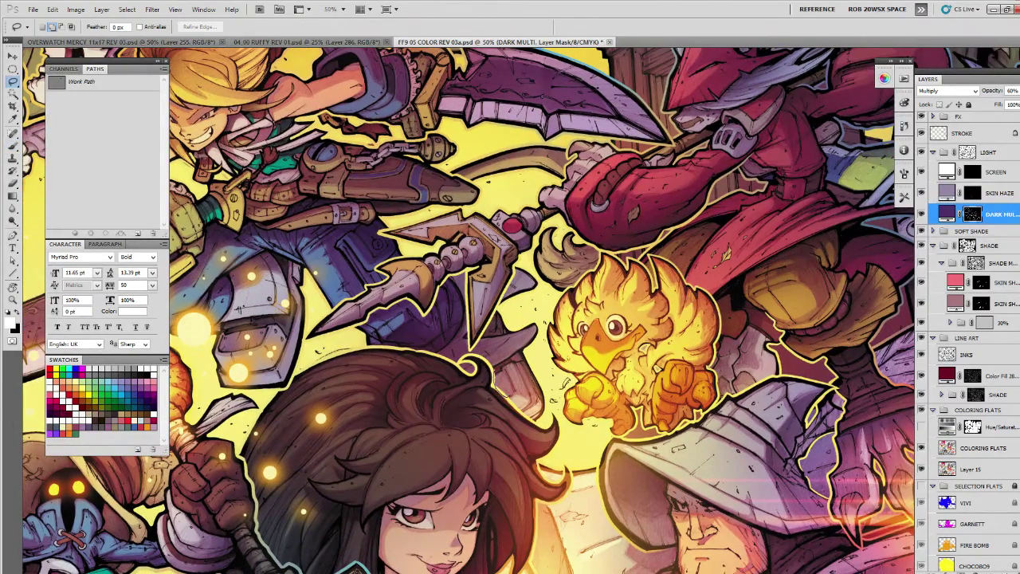
key("b")
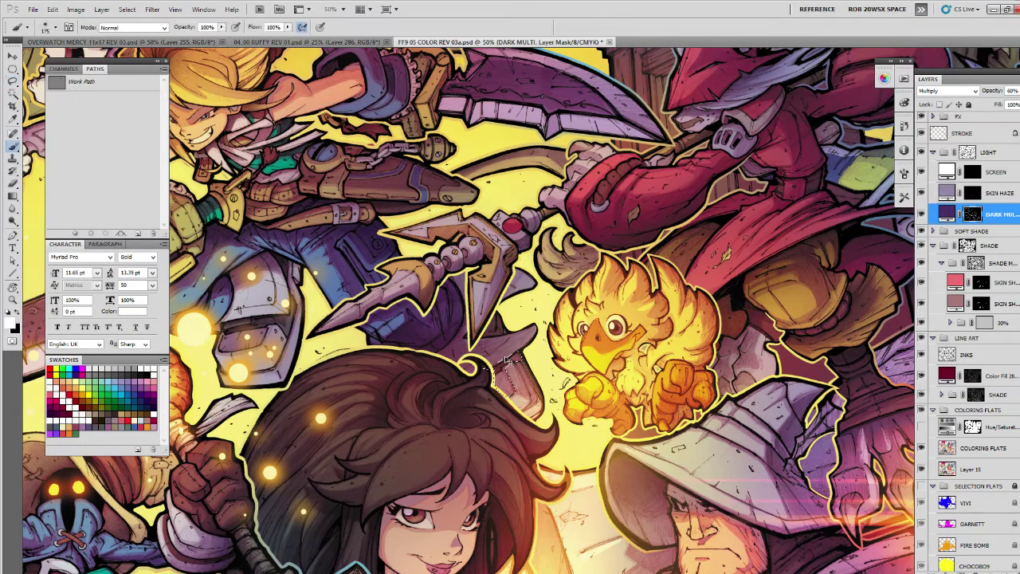
key("ctrl+h")
left_click_drag(502, 373, 486, 403)
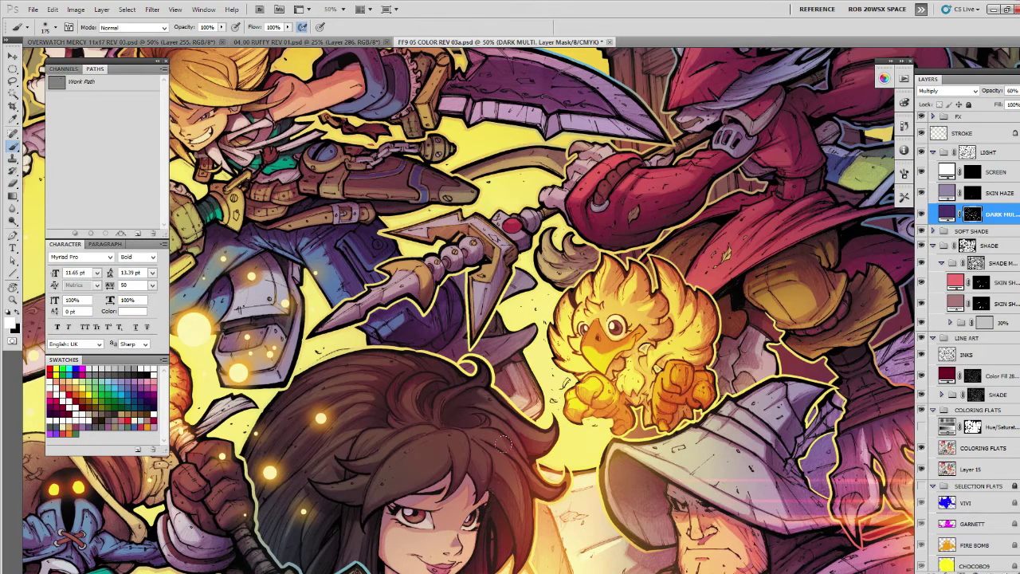
key("l")
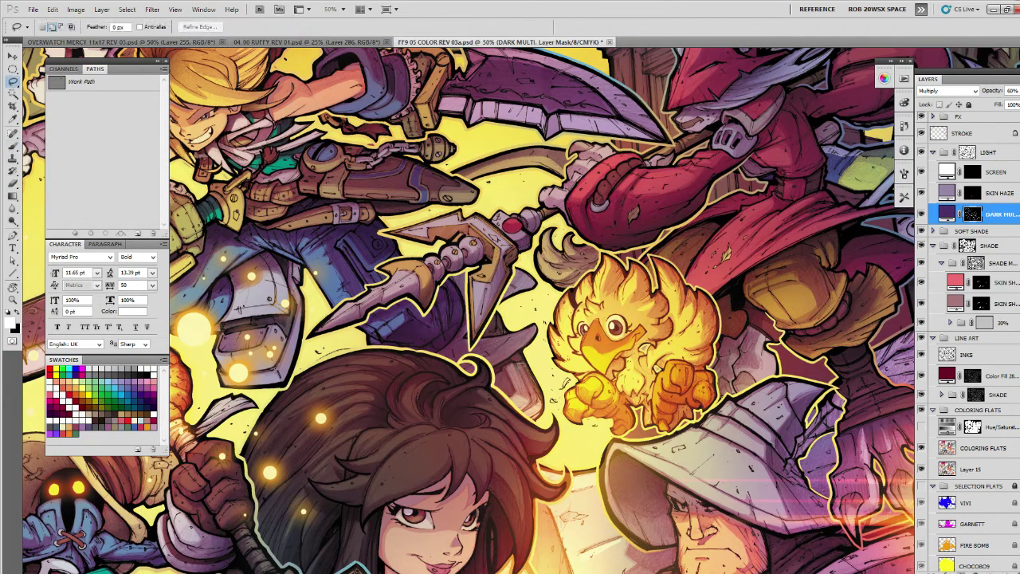
left_click_drag(524, 362, 531, 405)
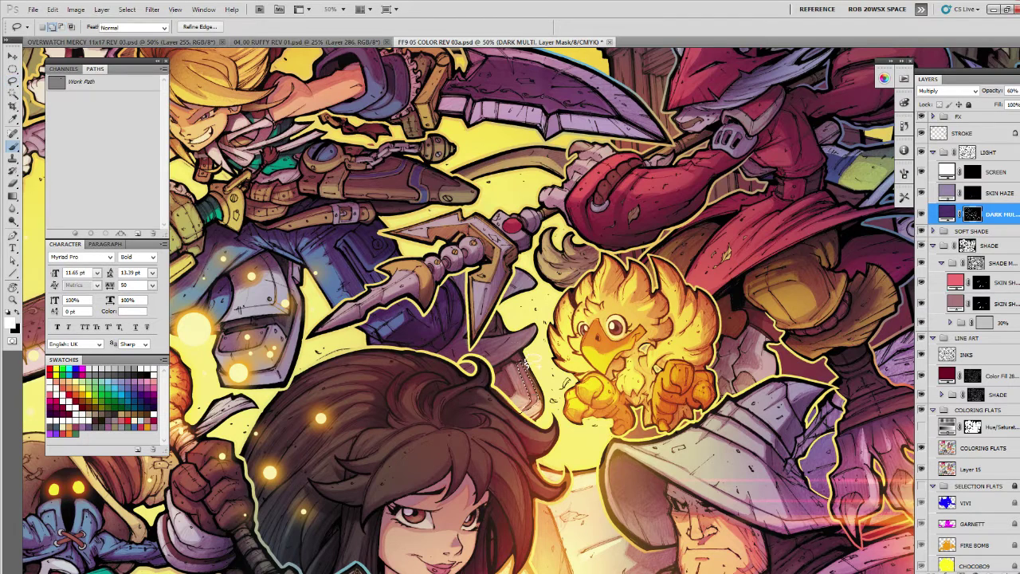
key("b")
left_click_drag(526, 365, 531, 395)
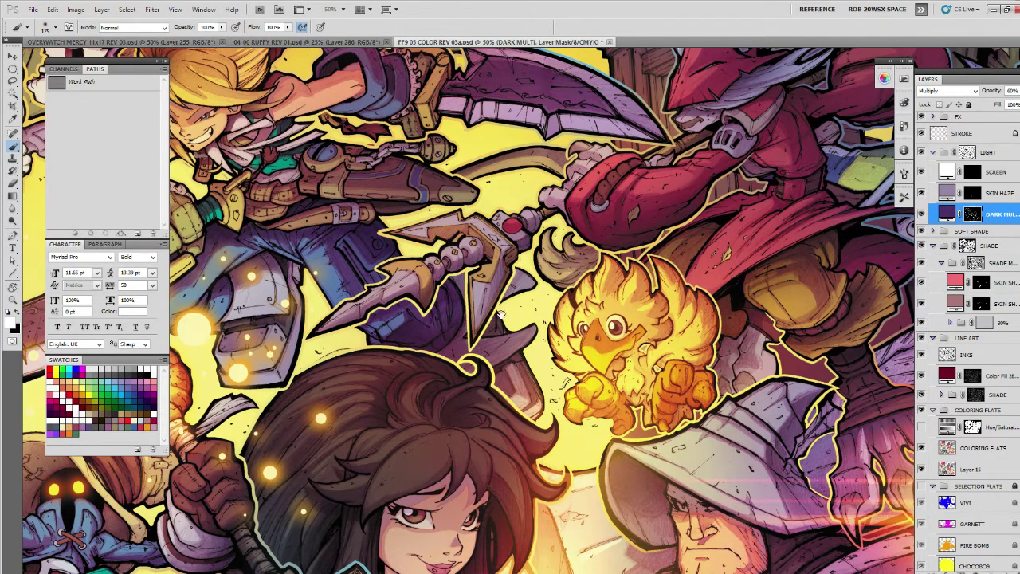
Lasso the top of the blond fighter's blue trousers beneath the belt, brush dark shading there, and clear the selection.
left_click_drag(501, 314, 537, 432)
left_click_drag(460, 393, 542, 405)
key("l")
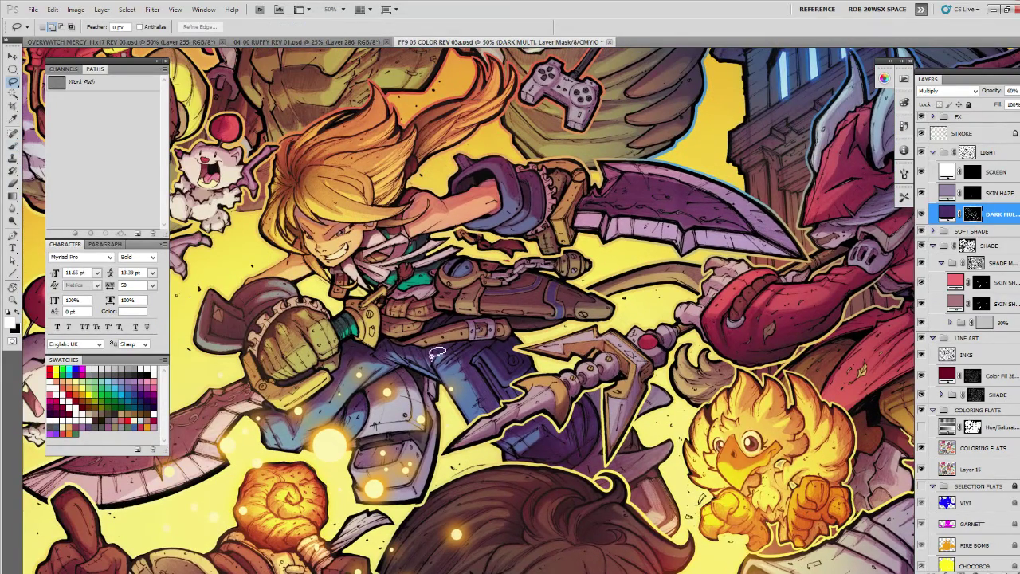
mouse_move(405, 352)
left_mouse_down()
mouse_move(515, 339)
mouse_move(382, 343)
left_mouse_up()
key("b")
key("ctrl+d")
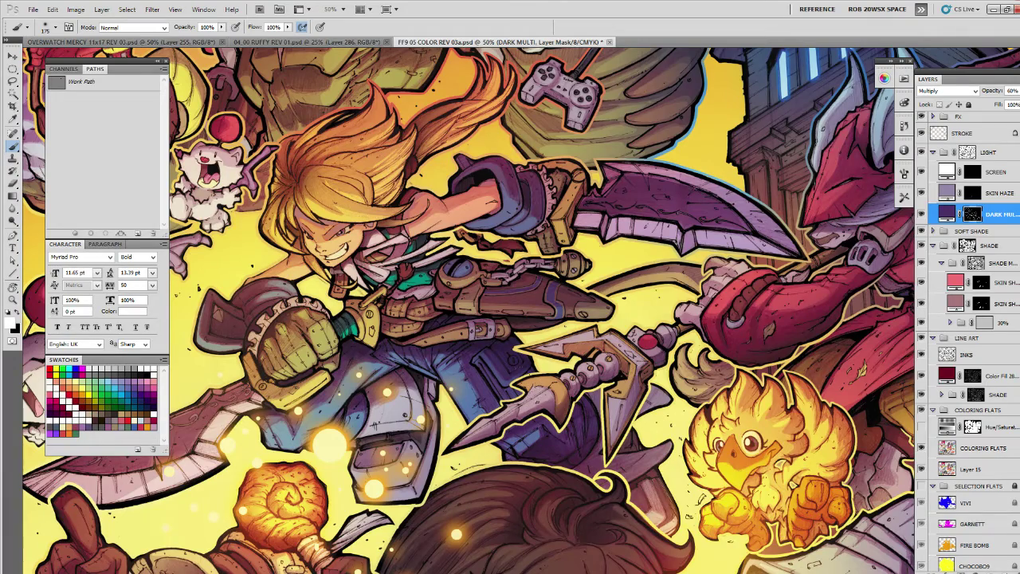
Lasso the folds of the blond fighter's collar and the area beneath his hair tip, and brush dark shading onto both.
left_click_drag(479, 335, 542, 413)
key("l")
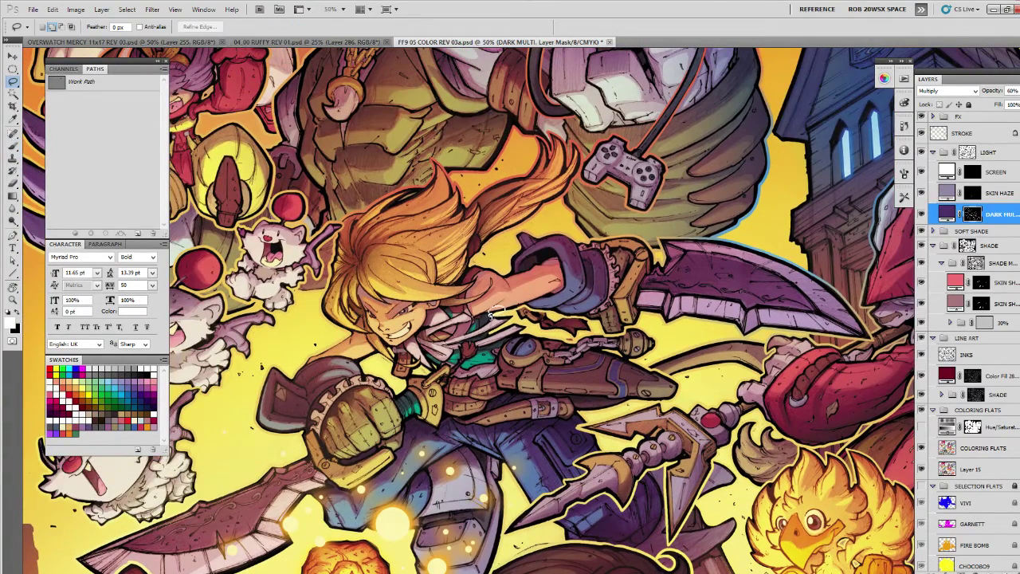
left_click_drag(475, 307, 421, 337)
key("b")
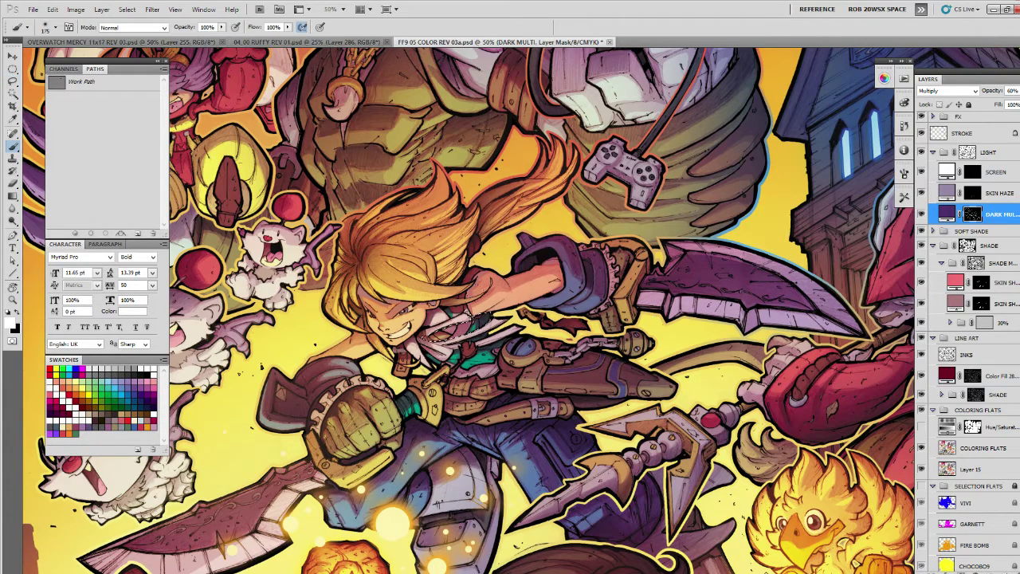
left_click_drag(447, 332, 469, 309)
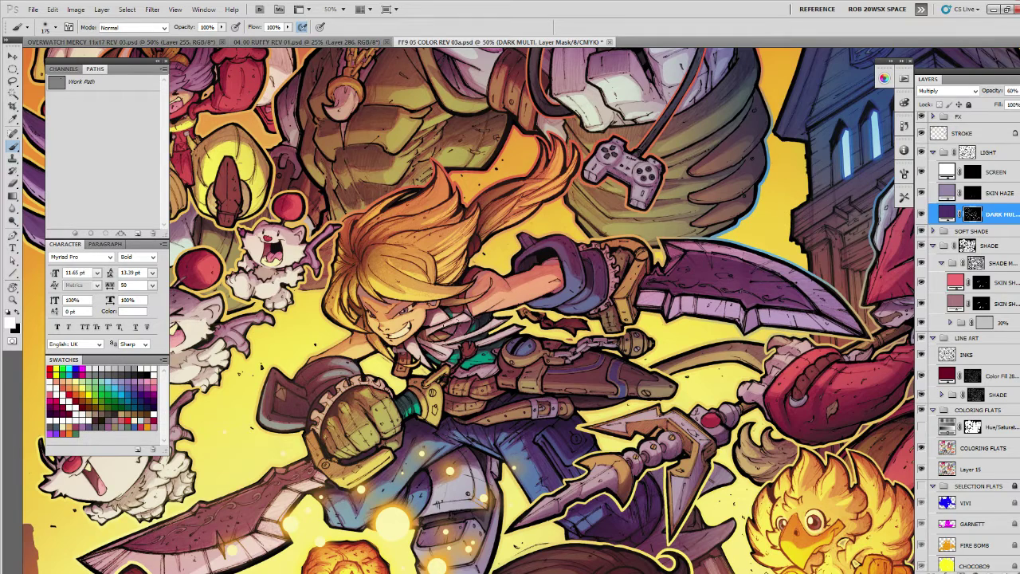
key("l")
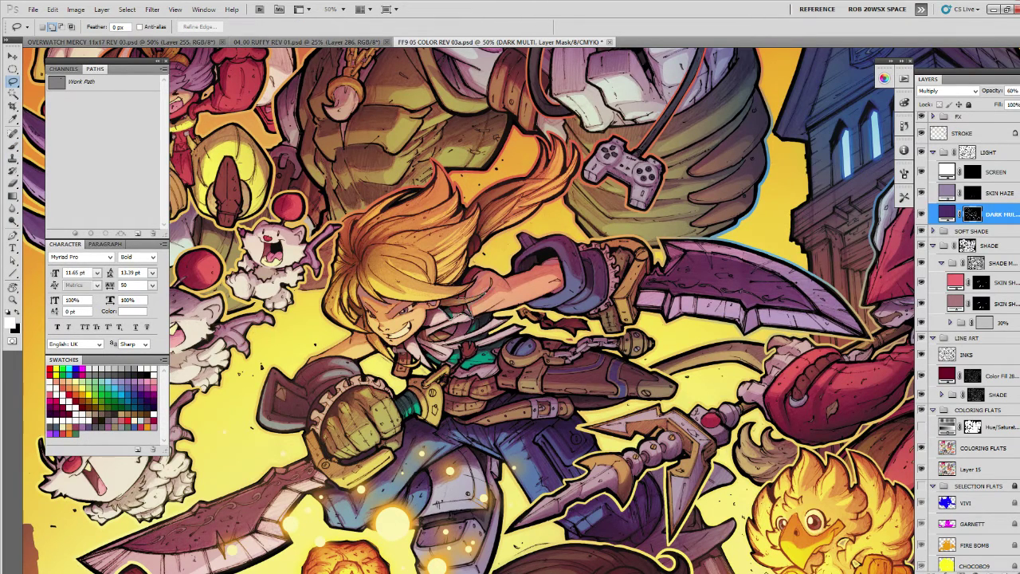
mouse_move(448, 316)
left_mouse_down()
mouse_move(466, 295)
mouse_move(482, 297)
left_mouse_up()
key("b")
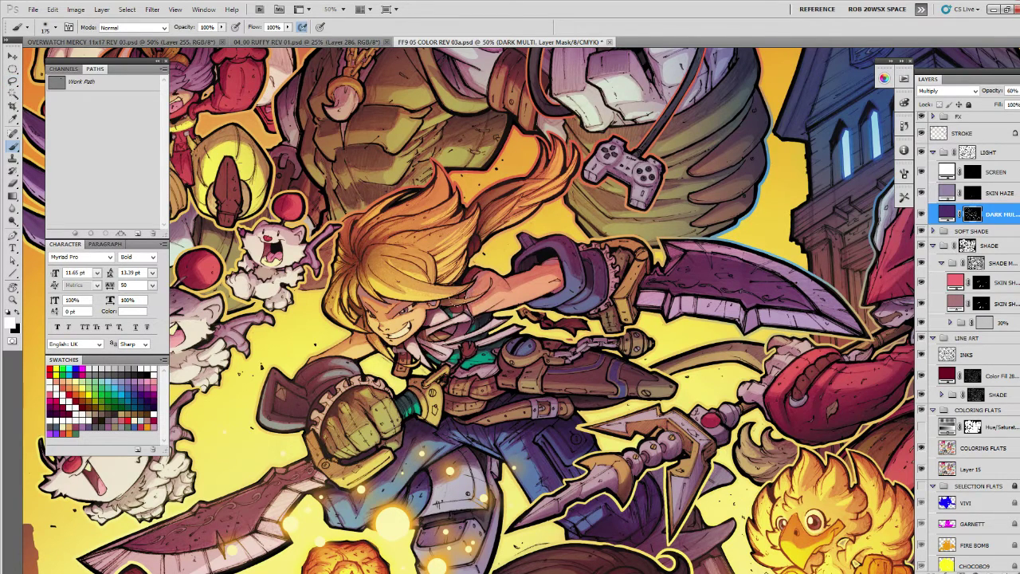
left_click_drag(433, 318, 451, 310)
Lasso the long brown sheath at the blond fighter's hip, and brush dark shading along it and its chained end.
key("z")
left_click(439, 408, "alt")
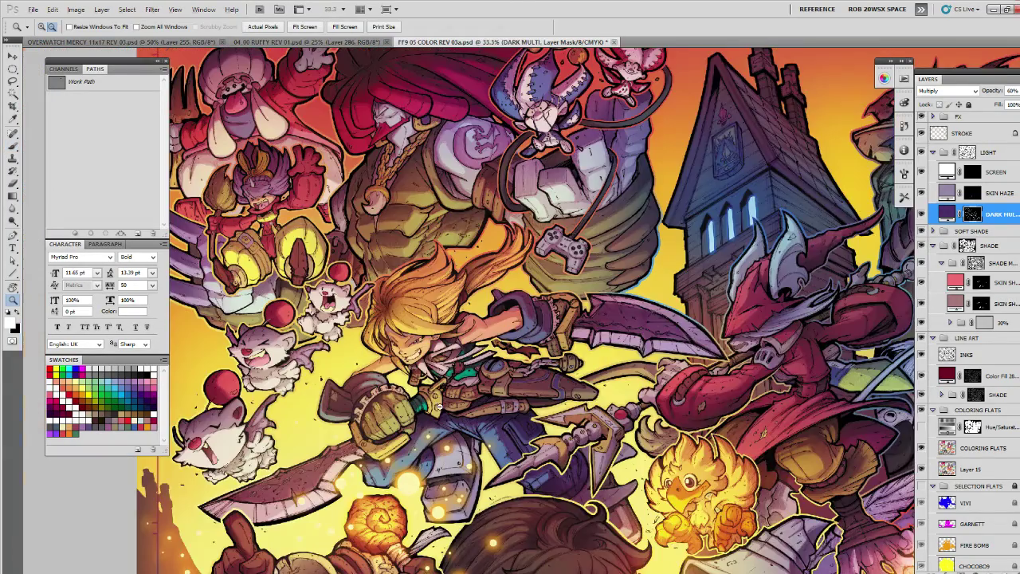
left_click(444, 417, "alt")
left_click_drag(764, 466, 677, 330)
left_click(454, 211)
left_click_drag(455, 212, 576, 367)
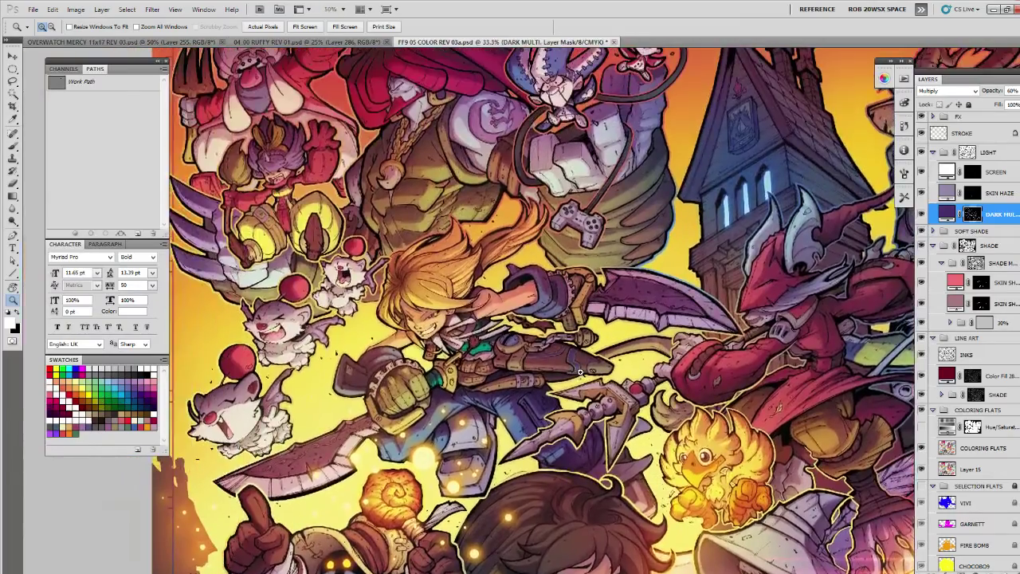
left_click(576, 367)
key("l")
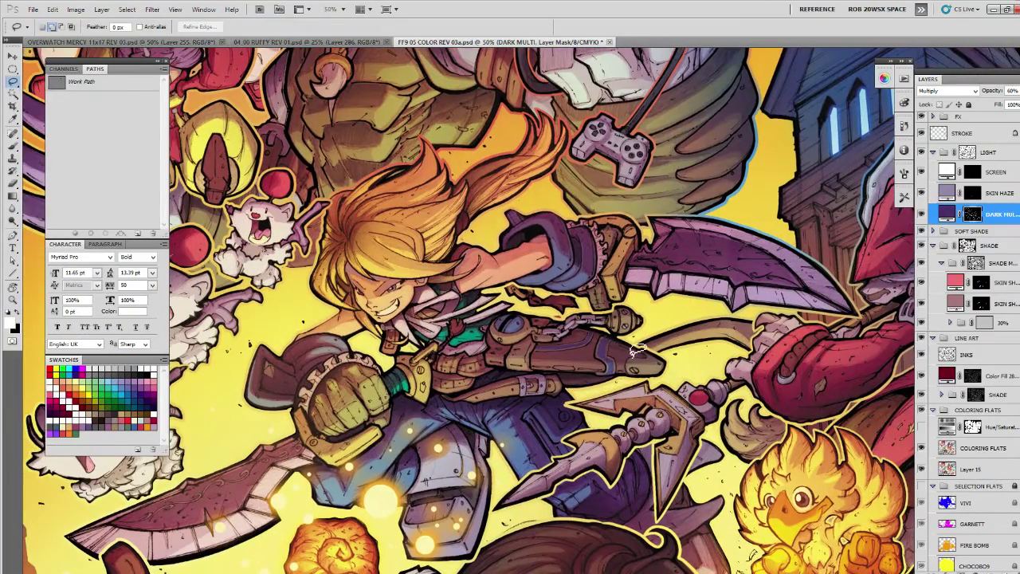
mouse_move(646, 356)
left_mouse_down()
mouse_move(587, 325)
mouse_move(614, 308)
mouse_move(530, 314)
mouse_move(487, 333)
mouse_move(560, 374)
mouse_move(628, 373)
mouse_move(646, 357)
left_mouse_up()
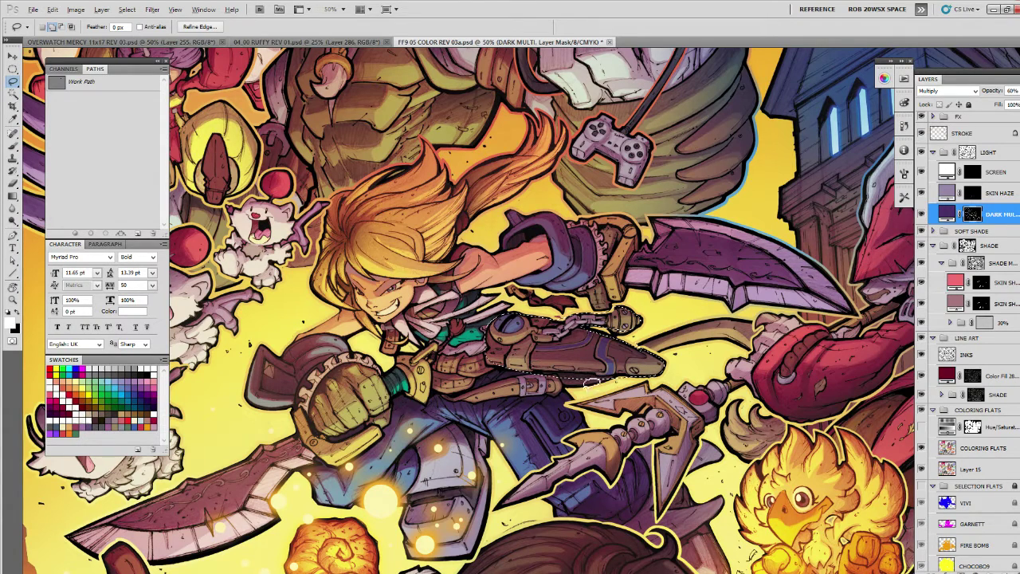
key("b")
key("ctrl+h")
left_click_drag(588, 343, 639, 348)
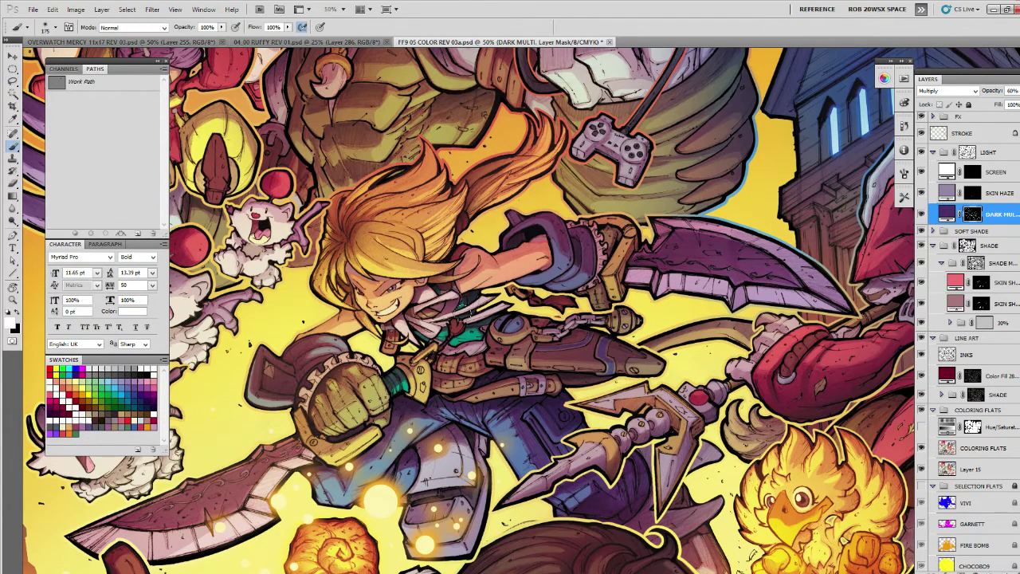
left_click_drag(499, 325, 636, 321)
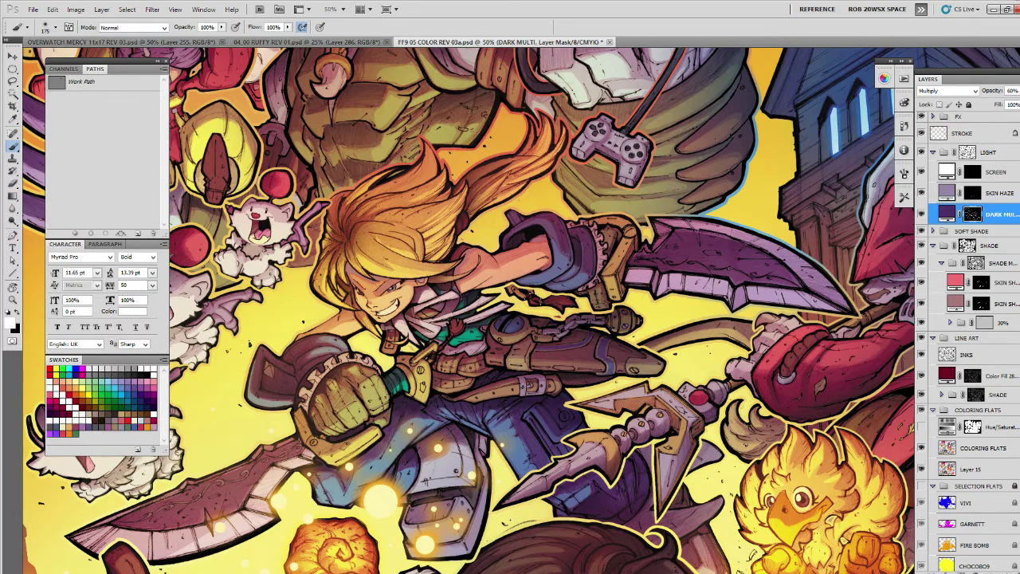
left_click_drag(587, 346, 548, 348)
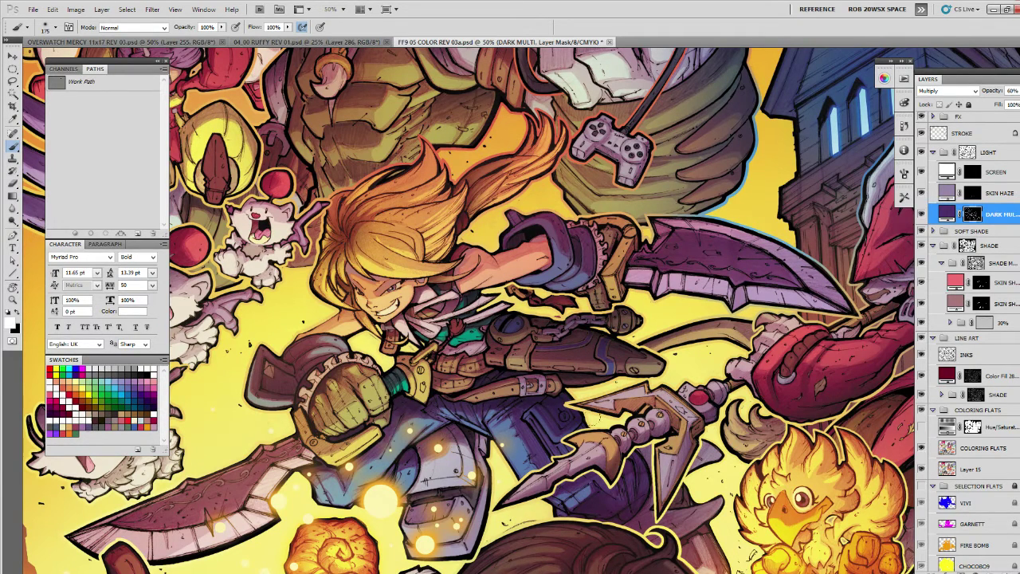
Lasso the torn red ribbon beneath the blond fighter's outstretched arm, shade it dark, and clear the selection.
scroll(594, 396, "up", 2)
key("l")
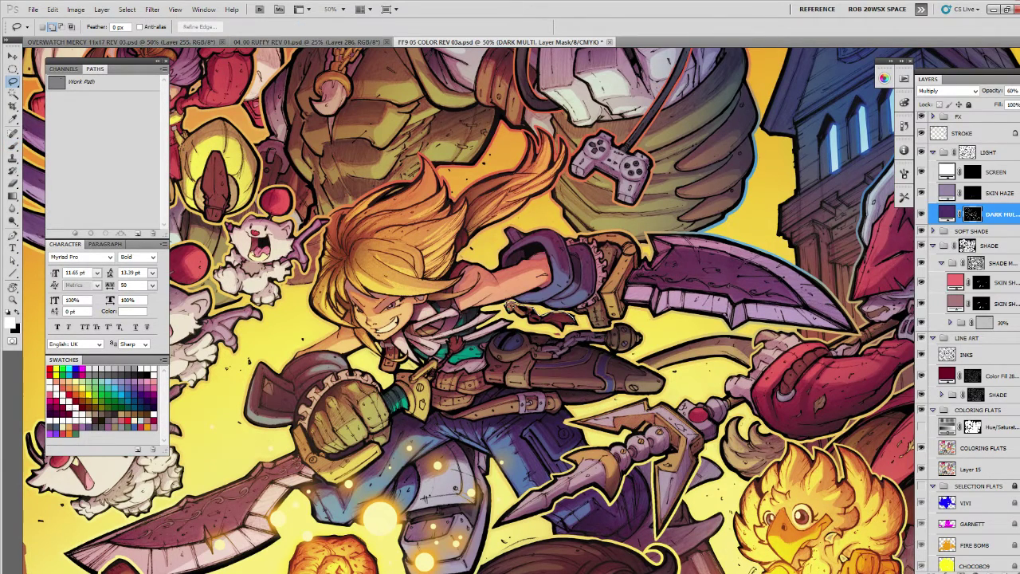
mouse_move(528, 311)
left_mouse_down()
mouse_move(594, 324)
mouse_move(526, 309)
left_mouse_up()
key("b")
key("ctrl+d")
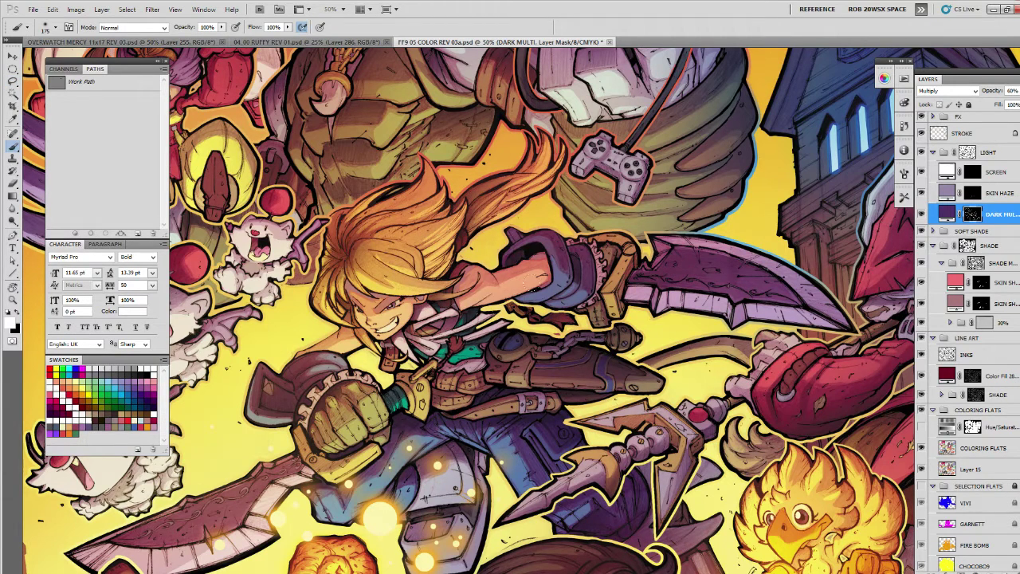
Lasso the blond fighter's belts and teal shirt at the waist, and brush dark shading onto them.
key("l")
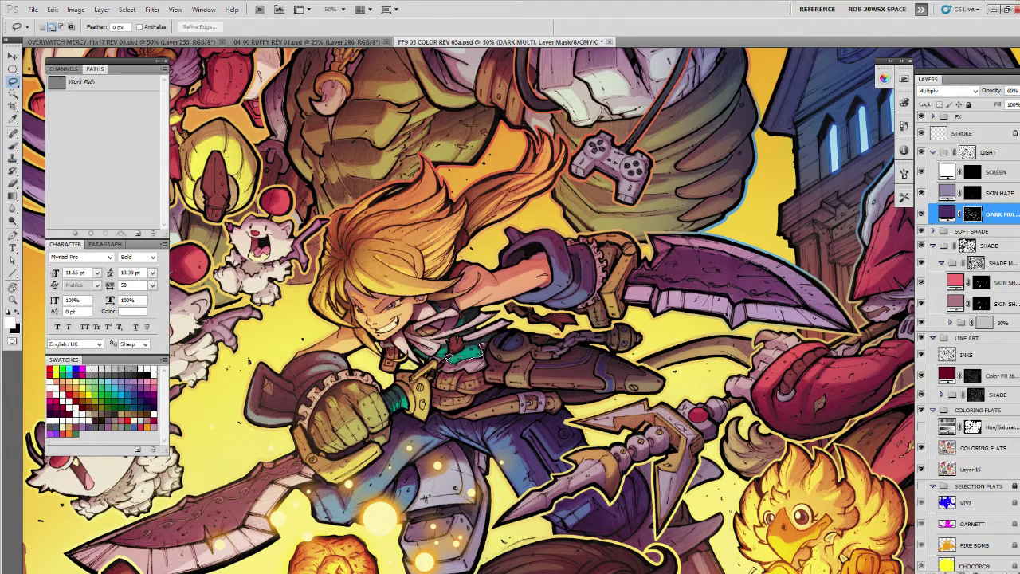
mouse_move(435, 375)
left_mouse_down()
mouse_move(474, 422)
mouse_move(540, 411)
left_mouse_up()
mouse_move(488, 363)
left_mouse_down()
mouse_move(492, 337)
mouse_move(438, 357)
left_mouse_up()
key("b")
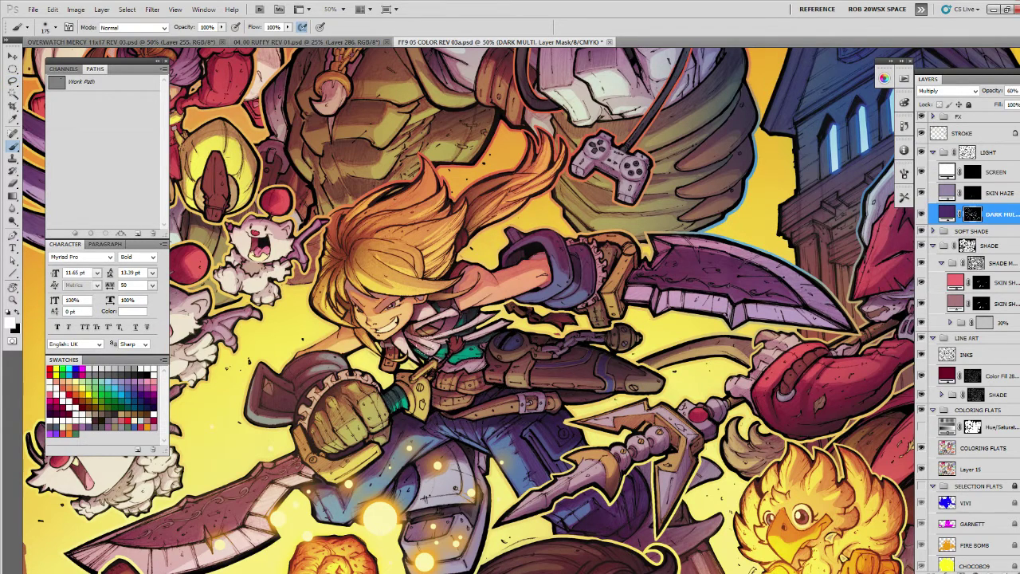
mouse_move(458, 337)
left_mouse_down()
mouse_move(473, 322)
mouse_move(497, 331)
left_mouse_up()
Lasso the shadowed part of the brown gauntlet on the blond fighter's outstretched hand, and brush dark shading on it.
key("space")
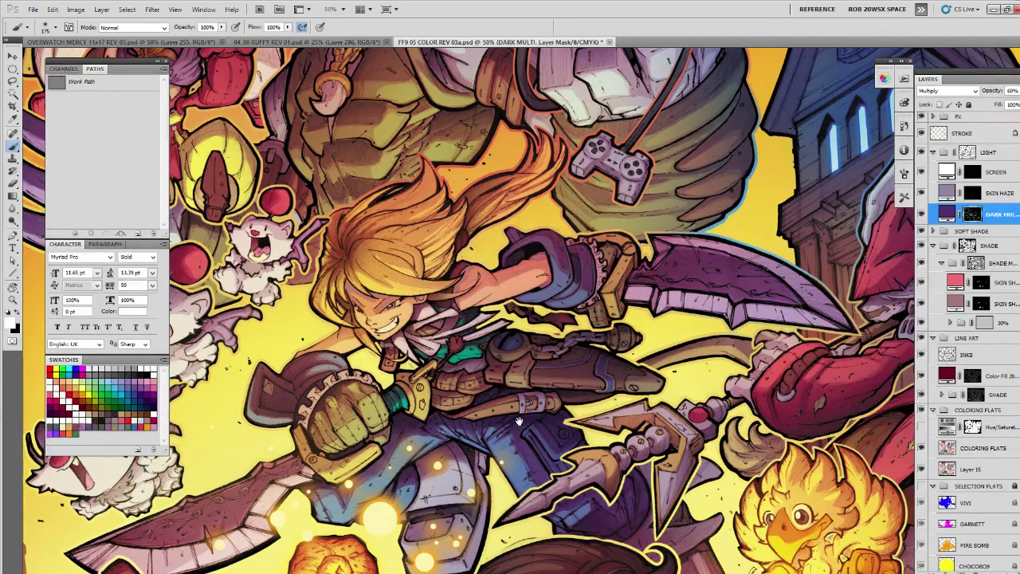
left_click_drag(526, 419, 483, 417)
left_click_drag(531, 320, 515, 421)
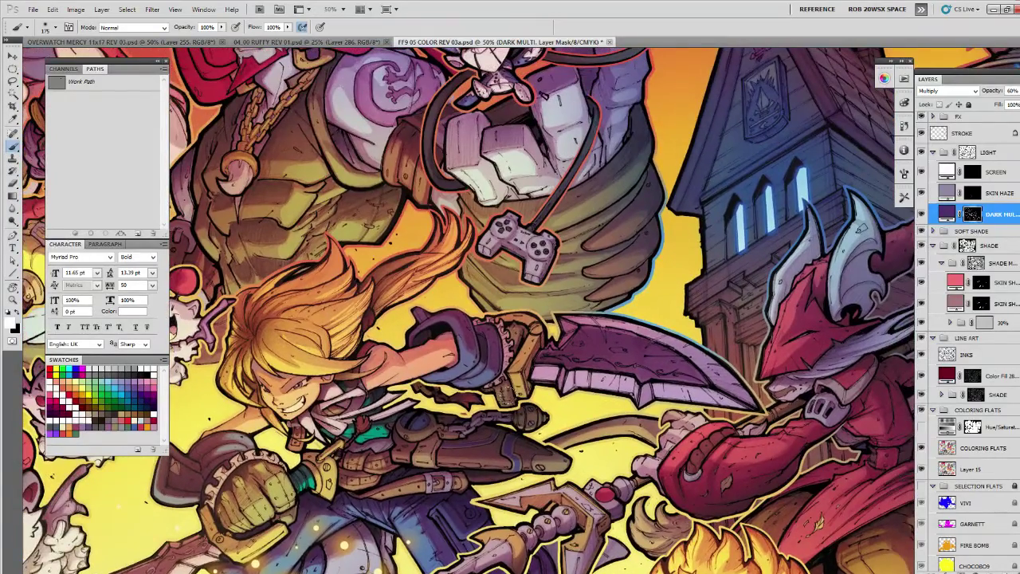
key("l")
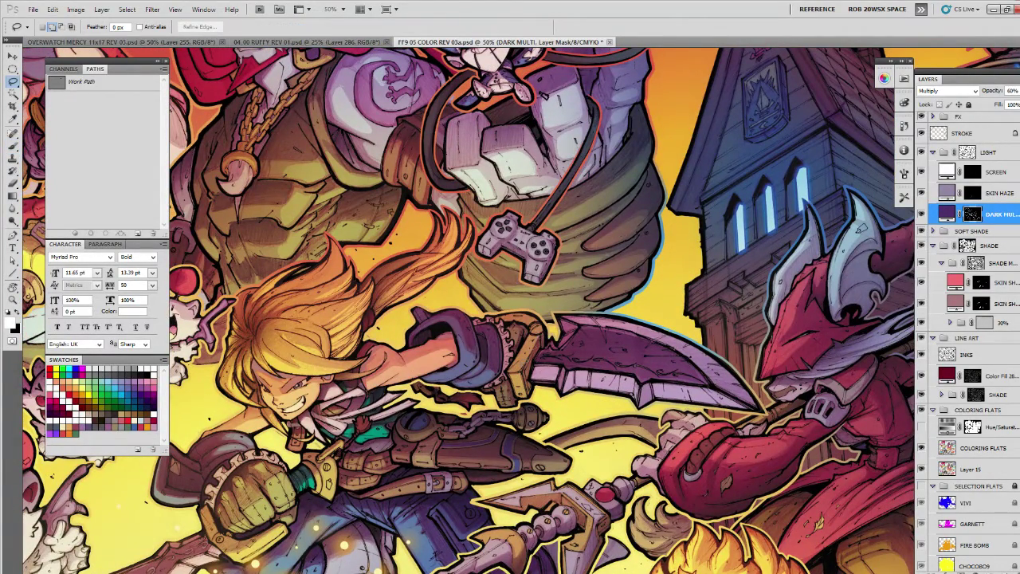
key("b")
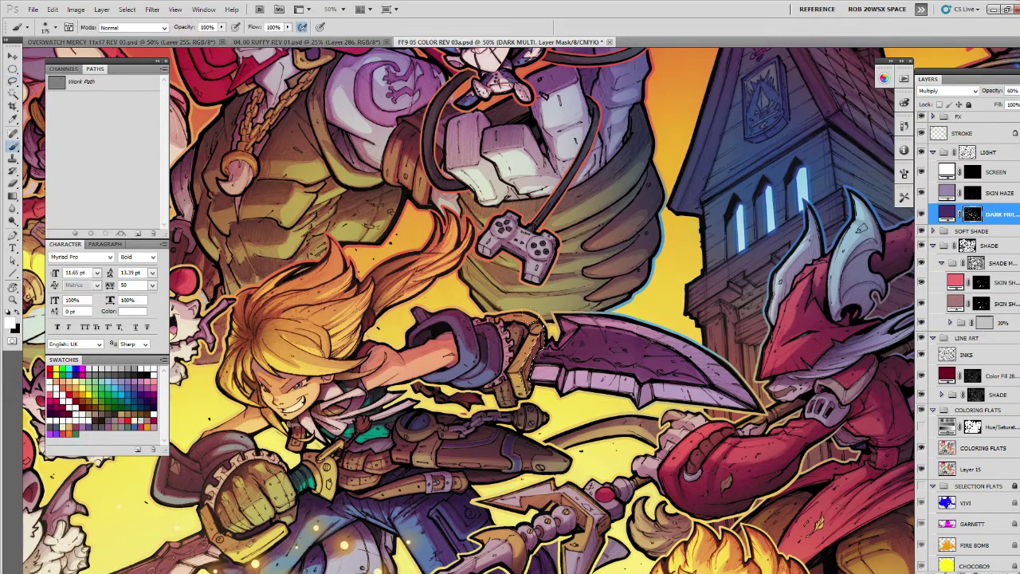
left_click_drag(535, 346, 526, 371)
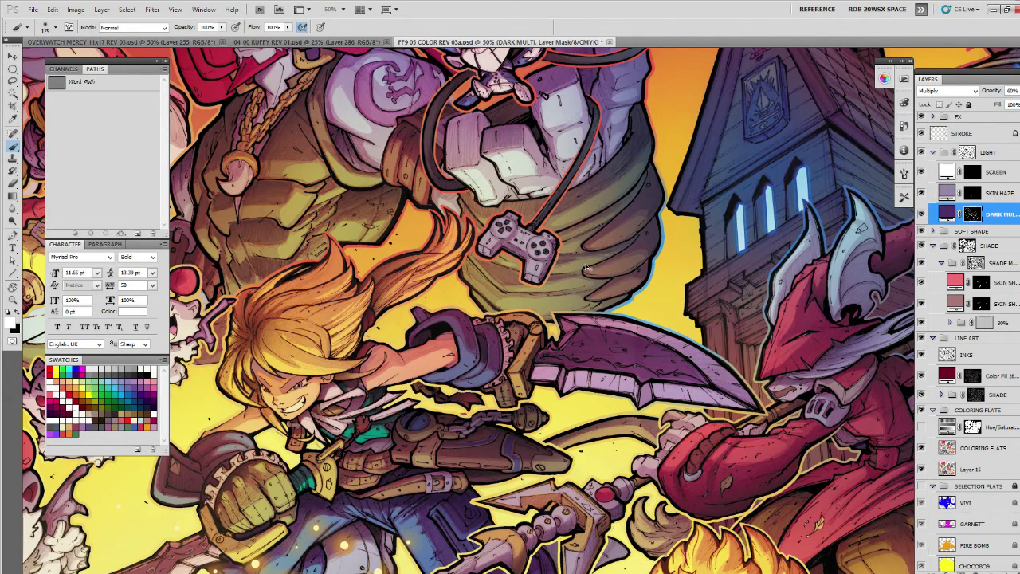
Lasso the blue cuff next to the outstretched hand's gauntlet, and brush dark shading onto it.
key("l")
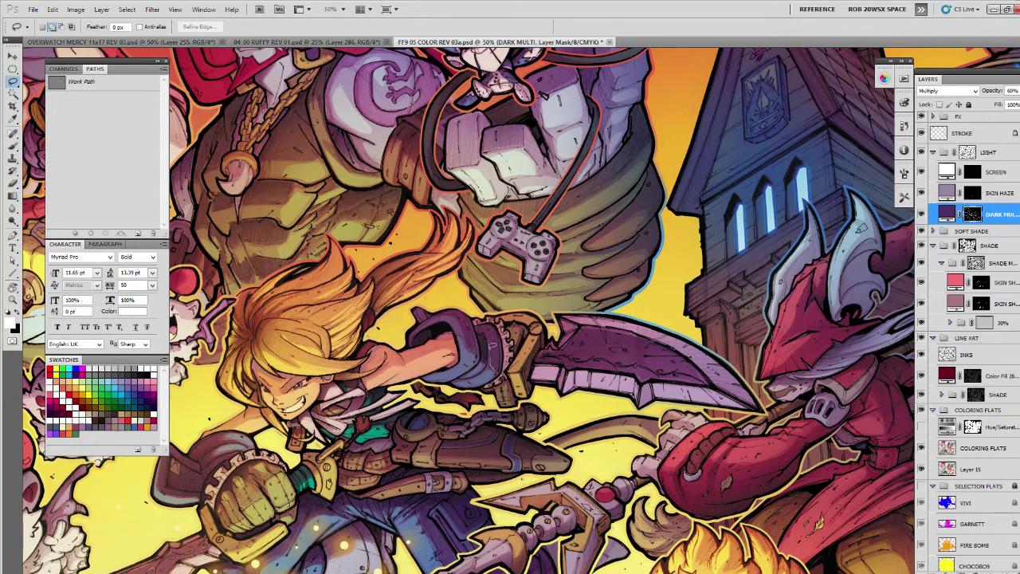
mouse_move(487, 319)
left_mouse_down()
mouse_move(501, 371)
mouse_move(469, 344)
mouse_move(460, 319)
mouse_move(423, 316)
mouse_move(471, 311)
mouse_move(485, 354)
left_mouse_up()
key("b")
key("ctrl+h")
left_click_drag(453, 303, 497, 356)
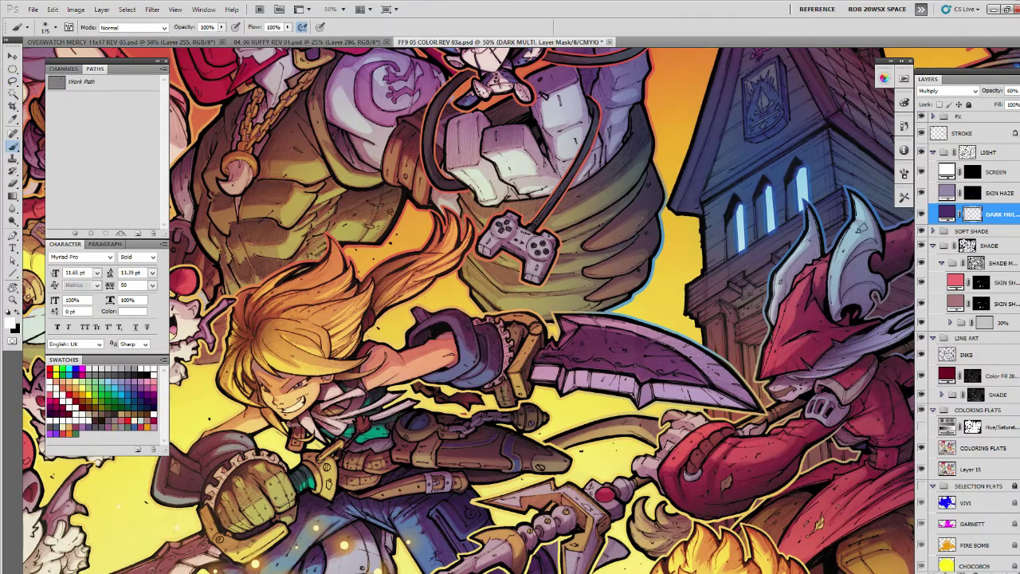
Review the whole illustration and save it as FF9 05 COLOR REV 03a.psd, replacing the existing file.
key("z")
left_click(622, 395, "alt")
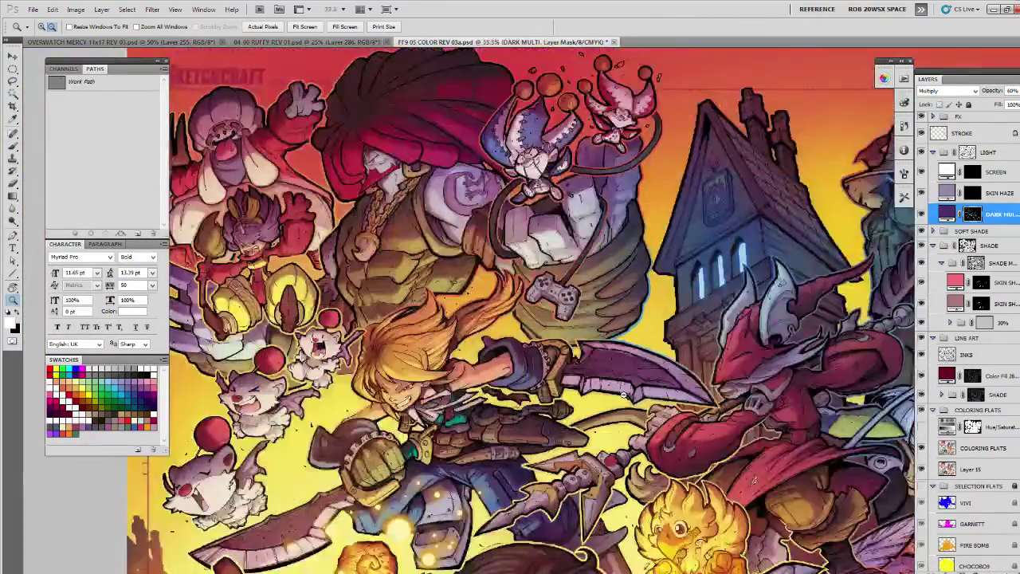
left_click_drag(629, 416, 641, 327)
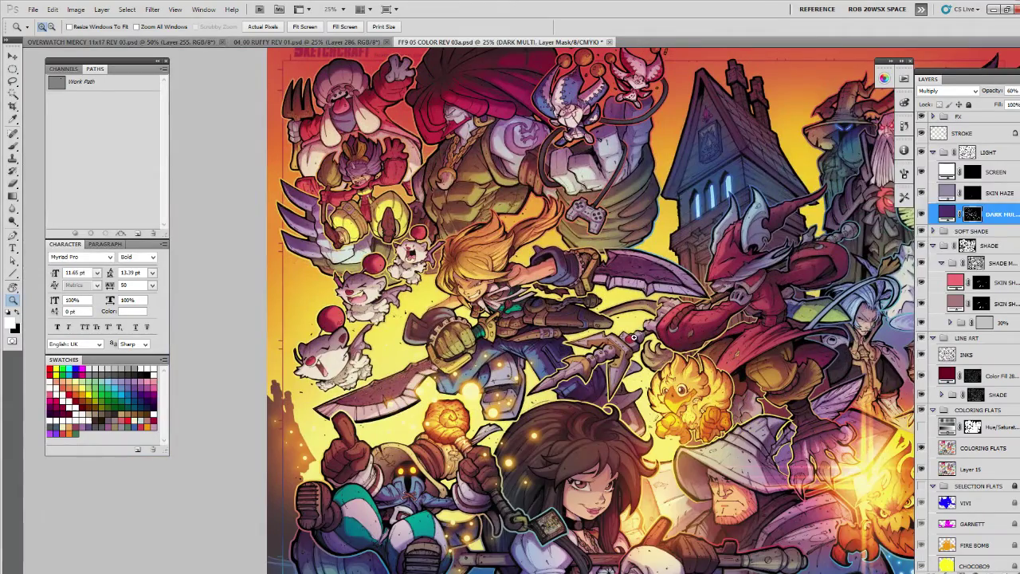
left_click_drag(722, 426, 676, 363)
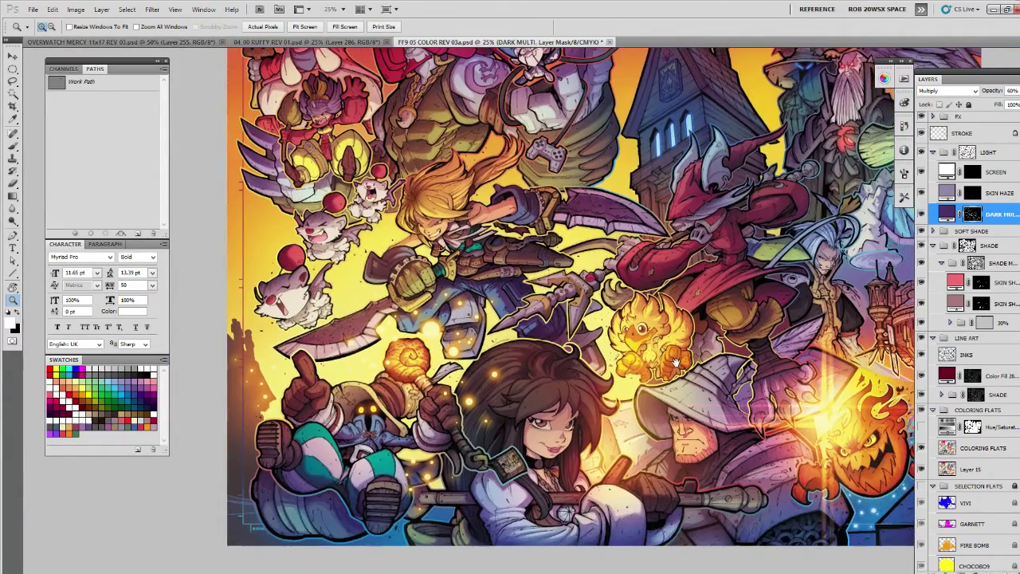
left_click_drag(810, 405, 721, 454)
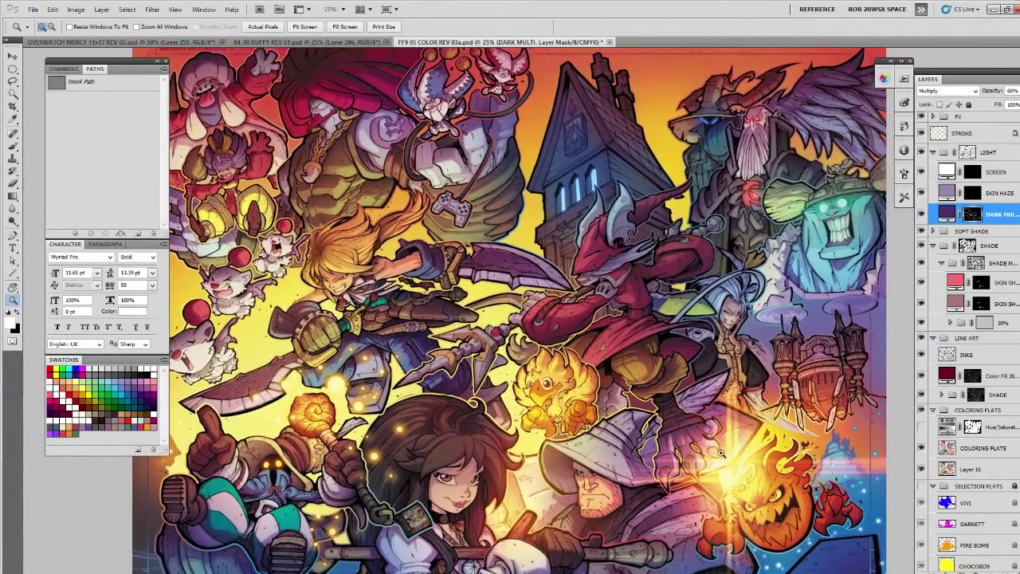
key("ctrl+shift+s")
left_click(924, 329)
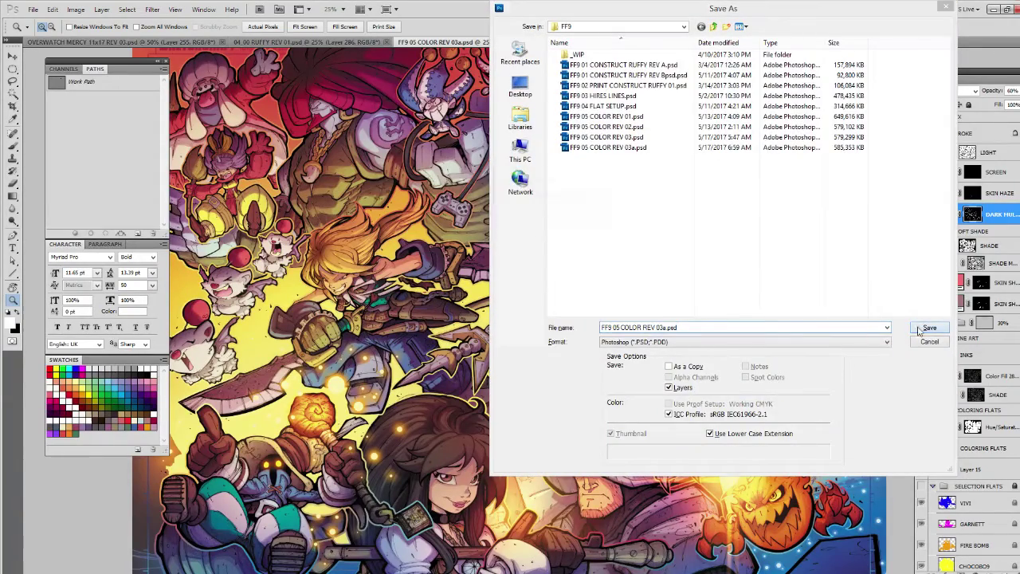
left_click(534, 229)
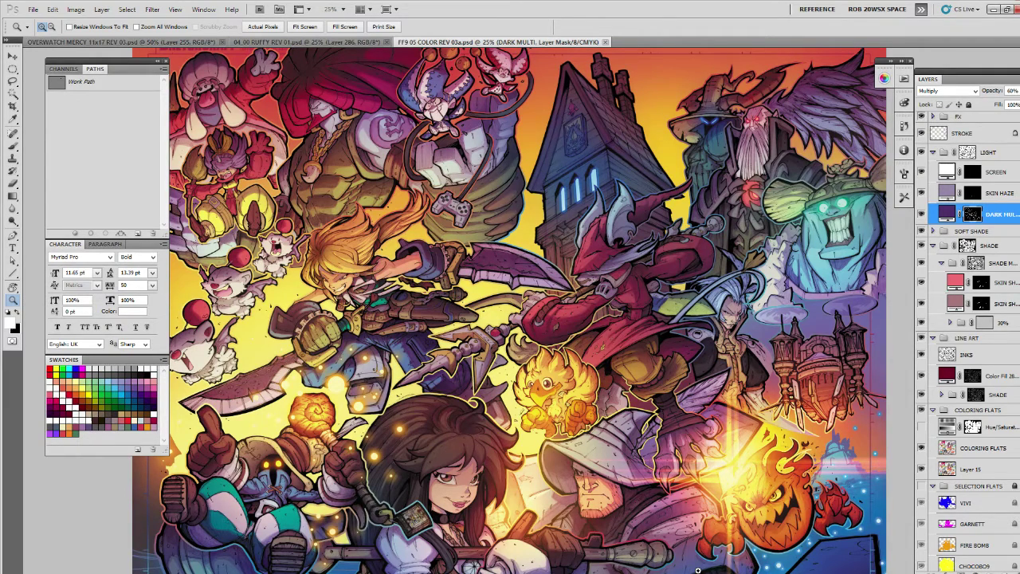
Lasso the area beneath the hat brim on the grinning blue creature's face, and brush dark shading there.
left_click_drag(828, 434, 622, 375)
scroll(626, 372, "up", 4)
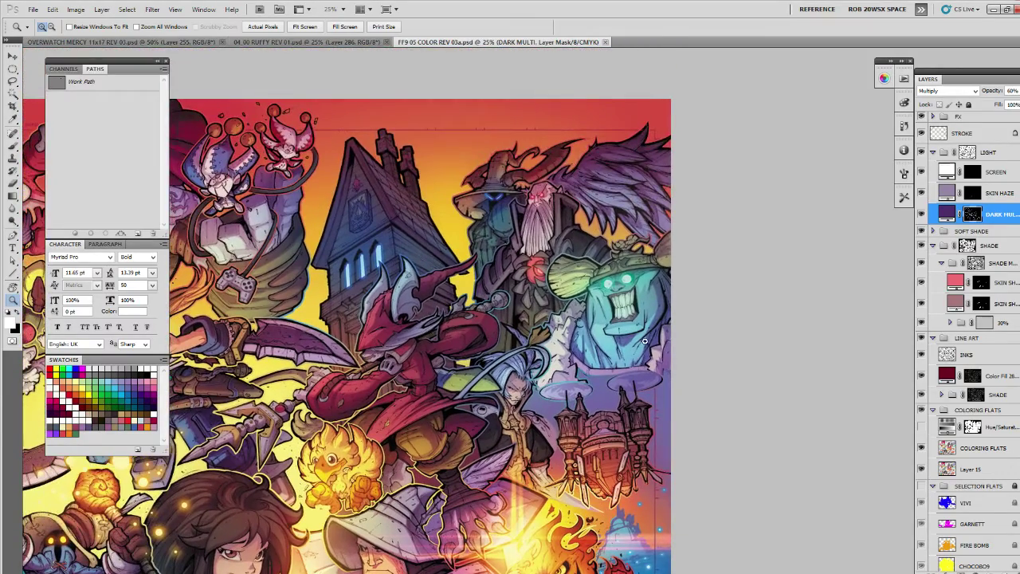
left_click(645, 318)
left_click(631, 375)
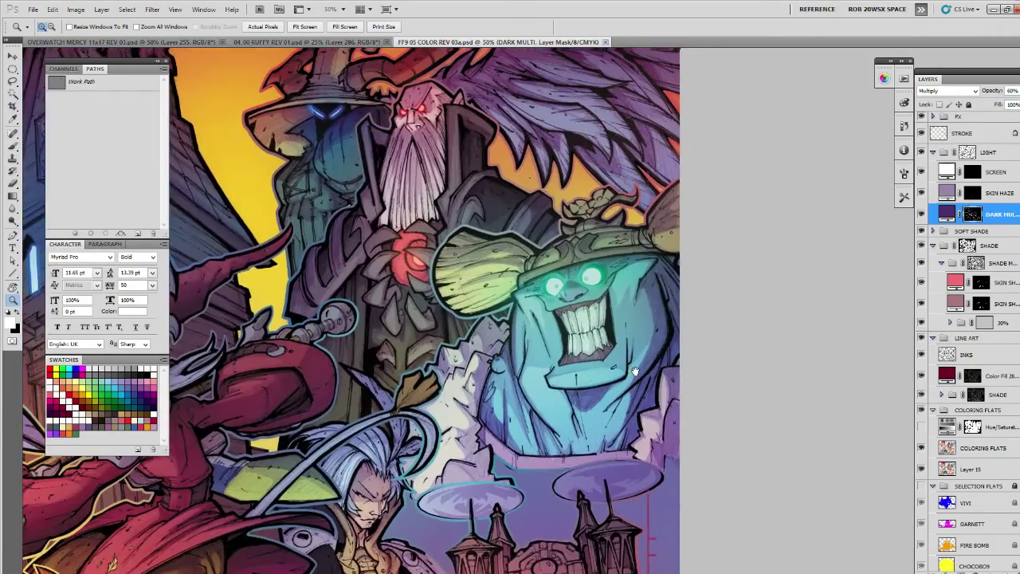
key("l")
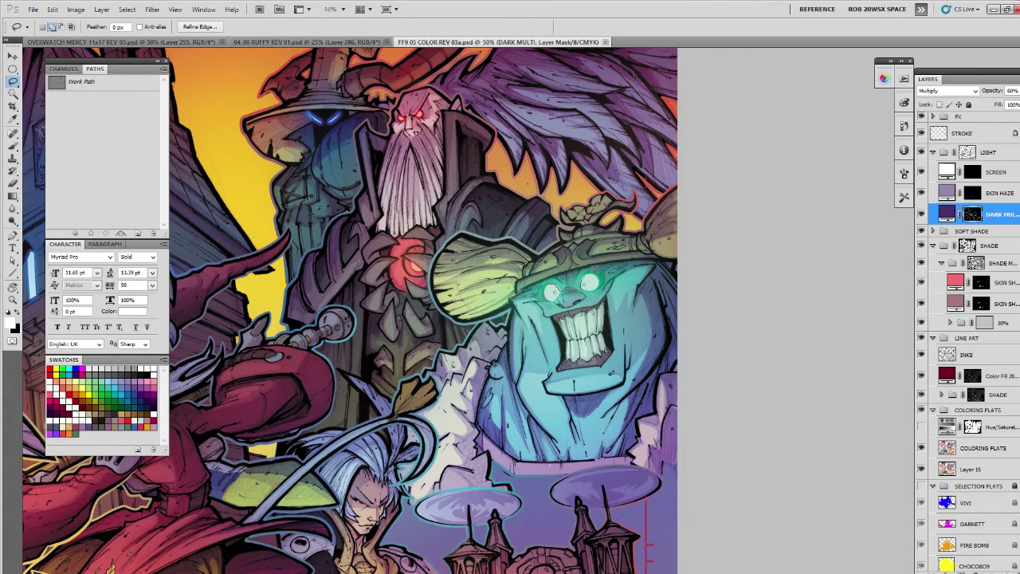
left_click_drag(676, 258, 595, 261)
key("b")
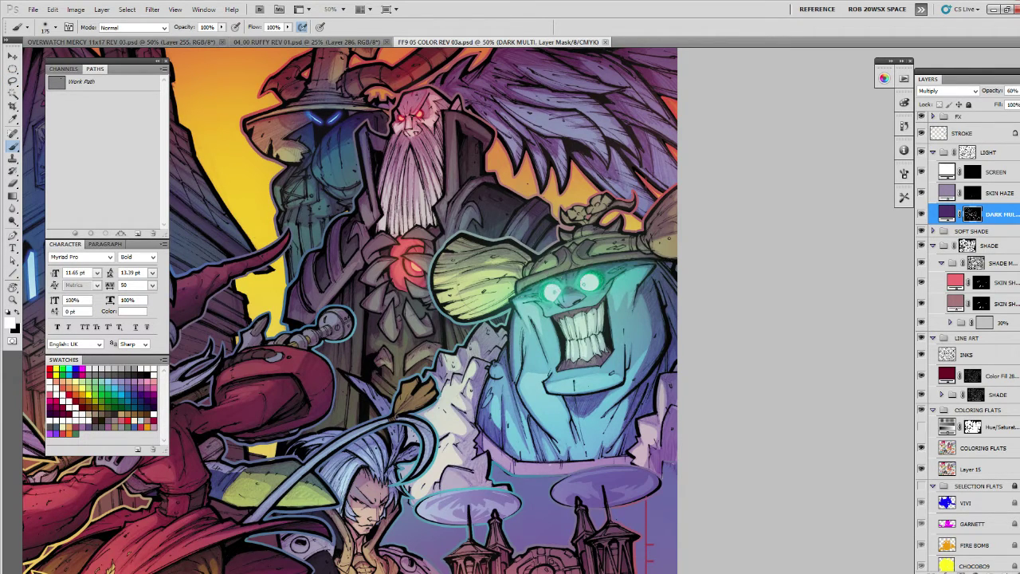
left_click_drag(638, 266, 606, 269)
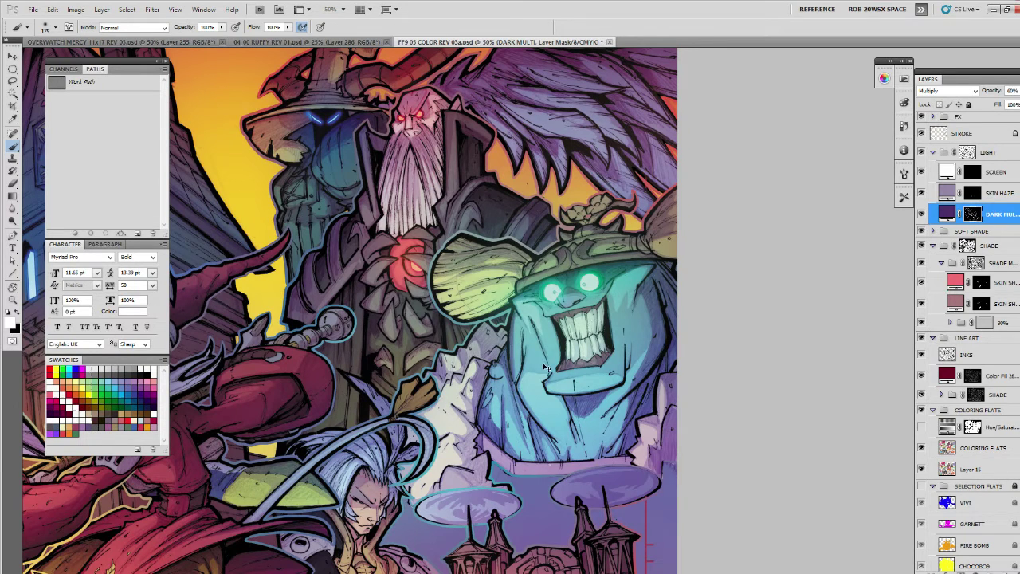
Lasso the area under the blue creature's jutting lower lip, and brush dark shading onto it.
key("l")
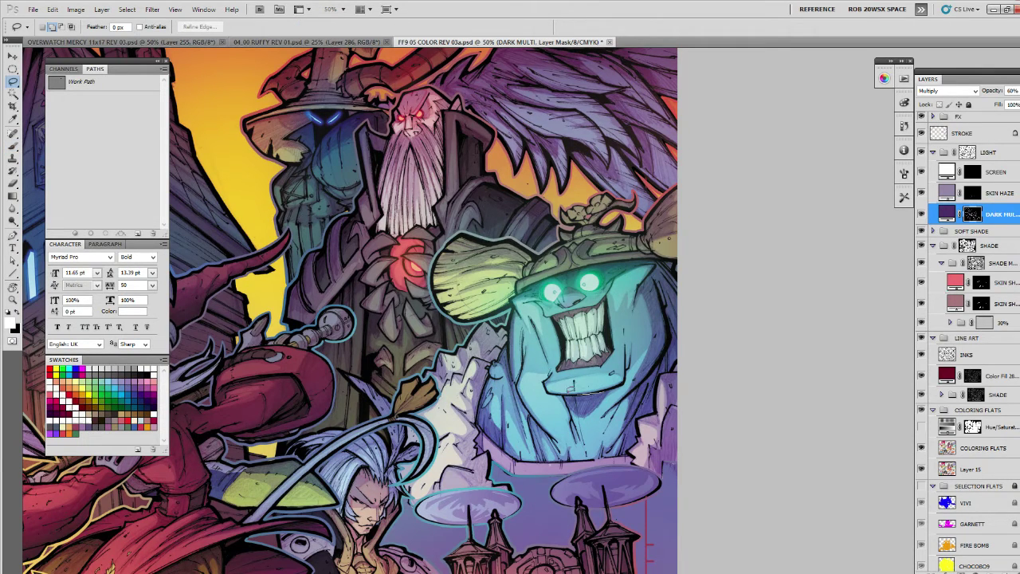
key("b")
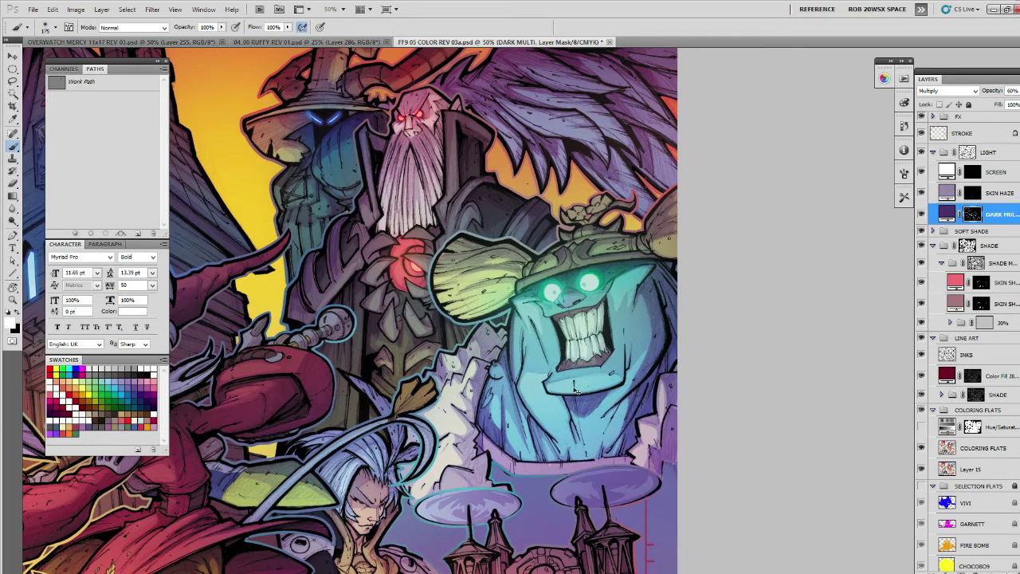
left_click_drag(566, 402, 606, 397)
Lasso the large purple feathered wing behind the bearded figure, enlarge the brush to 250, and brush dark shading along its upper edge.
key("l")
left_click_drag(659, 288, 643, 356)
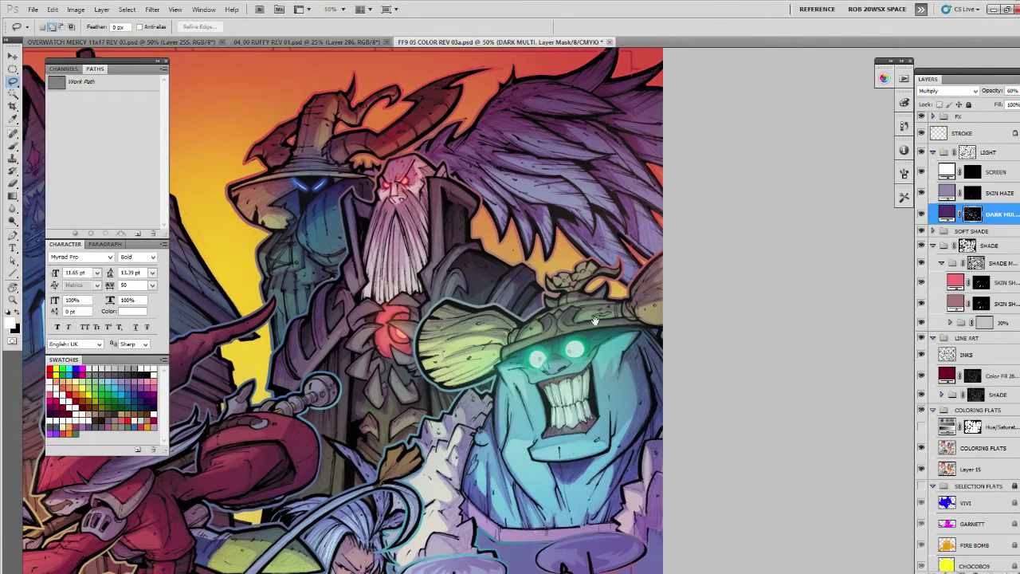
mouse_move(595, 321)
left_mouse_down()
mouse_move(665, 335)
mouse_move(647, 342)
mouse_move(620, 440)
left_mouse_up()
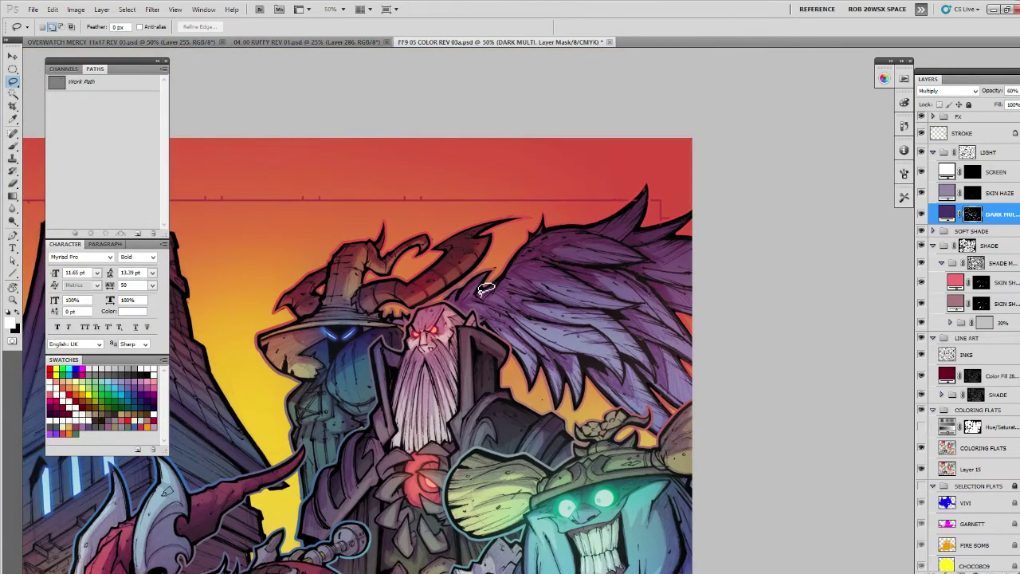
left_click_drag(481, 294, 464, 279)
mouse_move(472, 313)
left_mouse_down()
mouse_move(527, 374)
mouse_move(543, 357)
mouse_move(558, 403)
left_mouse_up()
mouse_move(669, 420)
left_mouse_down()
mouse_move(655, 392)
mouse_move(698, 396)
mouse_move(678, 358)
mouse_move(696, 362)
mouse_move(698, 207)
left_mouse_up()
mouse_move(626, 209)
left_mouse_down()
mouse_move(530, 233)
mouse_move(498, 295)
left_mouse_up()
key("b")
key("ctrl+h")
key("bracketright")
key("bracketright")
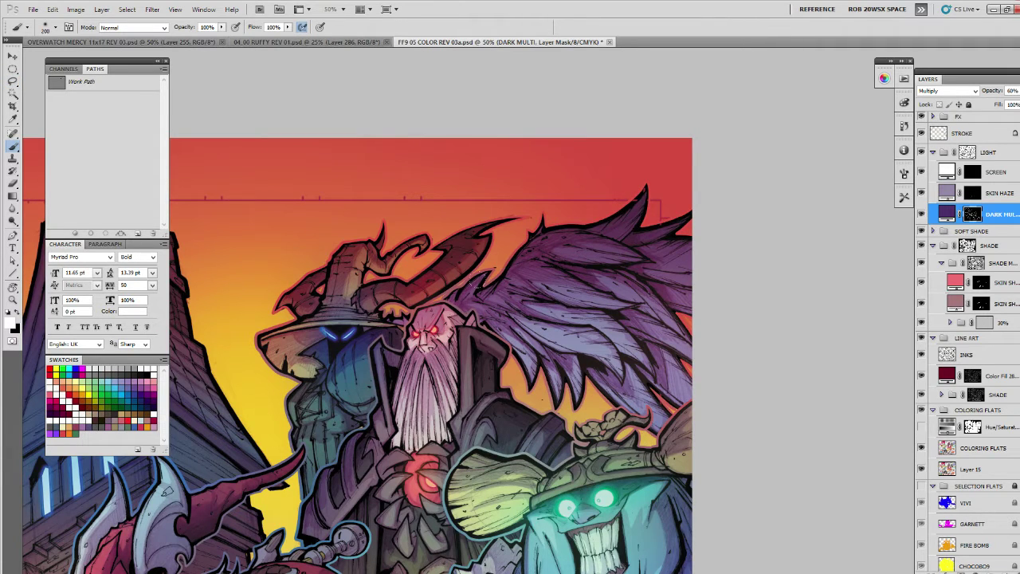
mouse_move(422, 289)
left_mouse_down()
mouse_move(504, 221)
mouse_move(596, 190)
left_mouse_up()
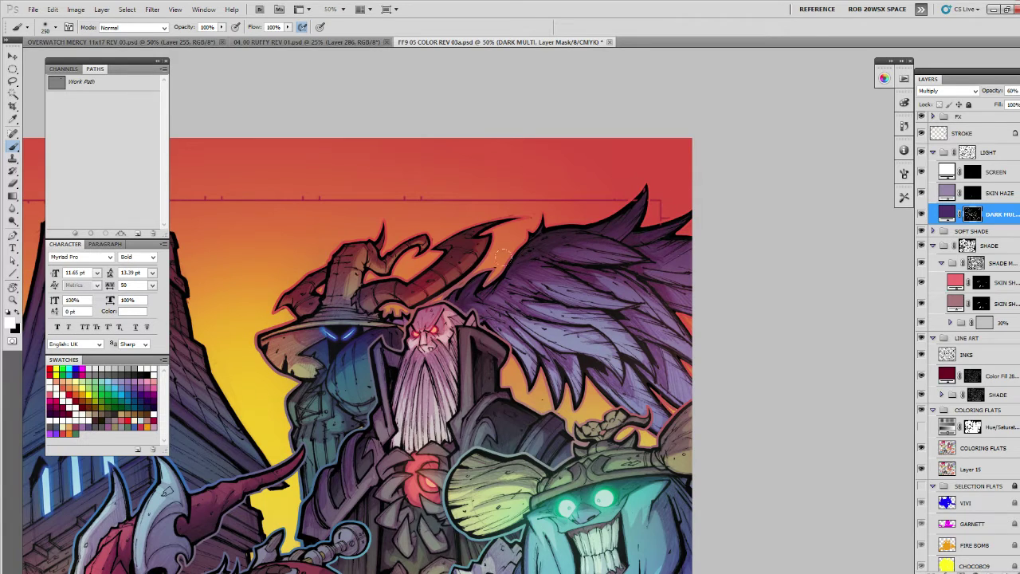
Lasso the middle rows of feathers on the large purple wing, and brush dark shading beneath the upper feathers.
key("l")
left_click_drag(556, 262, 611, 295)
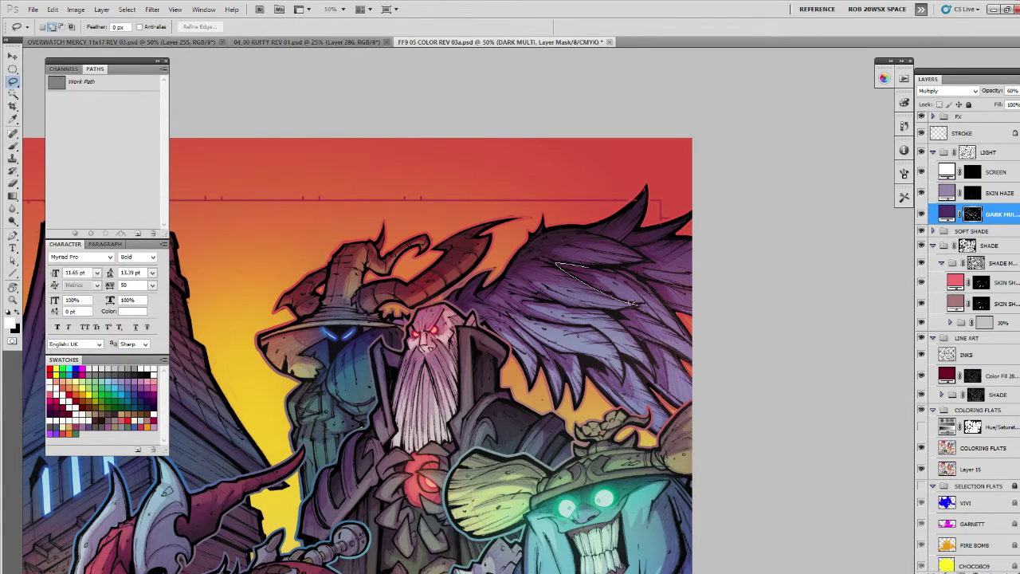
mouse_move(677, 329)
left_mouse_down()
mouse_move(657, 290)
mouse_move(592, 263)
mouse_move(558, 263)
left_mouse_up()
key("b")
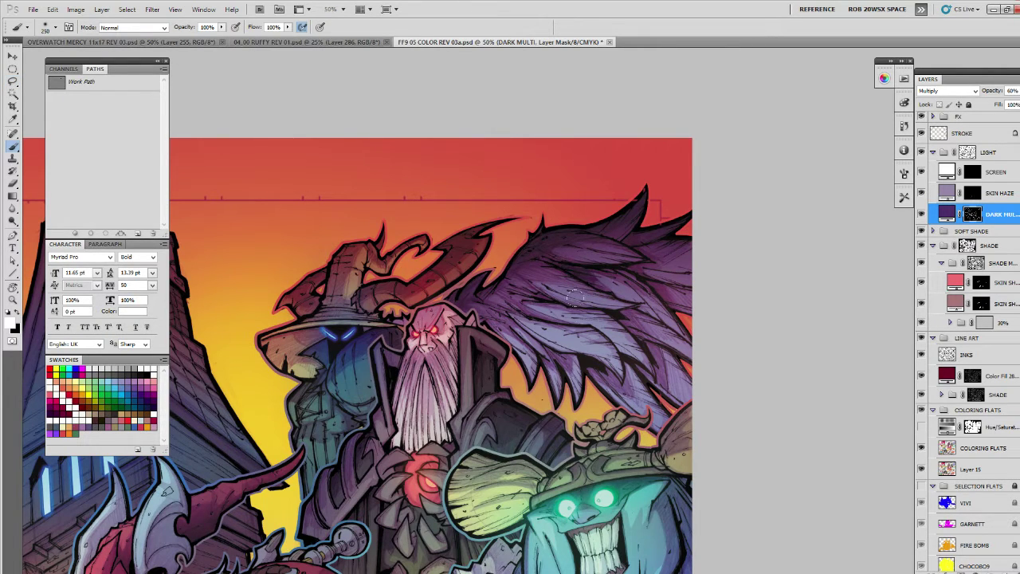
mouse_move(663, 278)
left_mouse_down()
mouse_move(564, 290)
mouse_move(606, 326)
mouse_move(622, 254)
mouse_move(596, 233)
mouse_move(554, 252)
mouse_move(569, 276)
left_mouse_up()
key("l")
key("b")
left_click_drag(578, 329, 608, 315)
left_click_drag(602, 385, 597, 348)
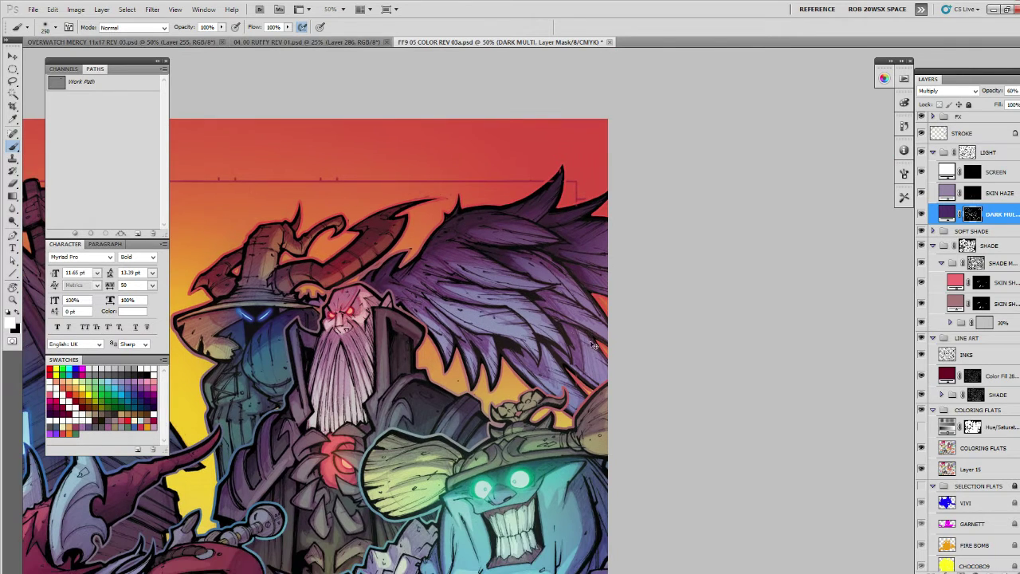
Lasso the feathers at the wing's outer lower end, brush dark shading there, and undo the last change.
key("l")
left_click_drag(533, 295, 590, 384)
mouse_move(604, 307)
left_mouse_down()
mouse_move(535, 245)
mouse_move(515, 264)
mouse_move(562, 281)
mouse_move(535, 291)
mouse_move(590, 355)
mouse_move(565, 370)
left_mouse_up()
key("b")
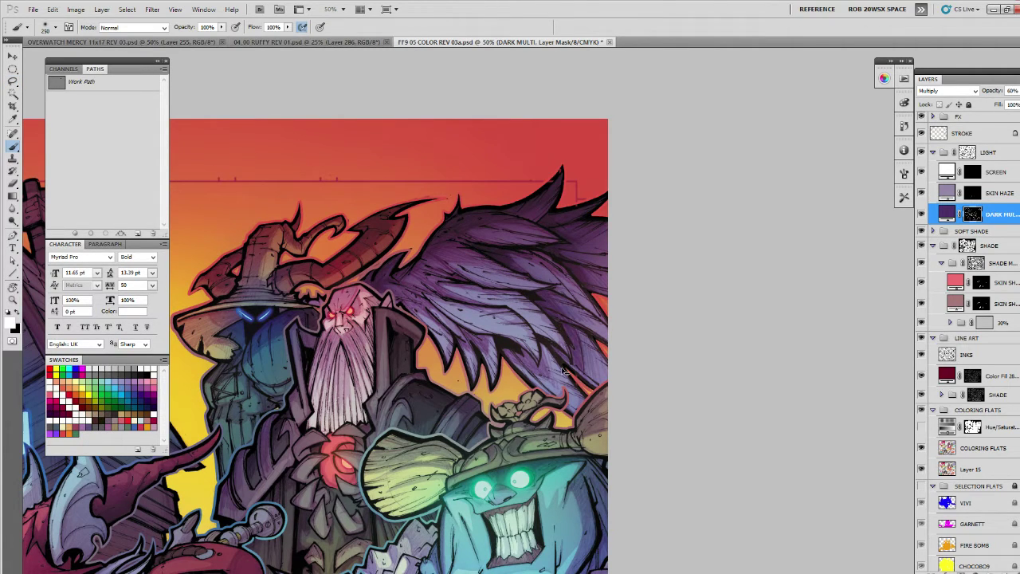
key("ctrl+z")
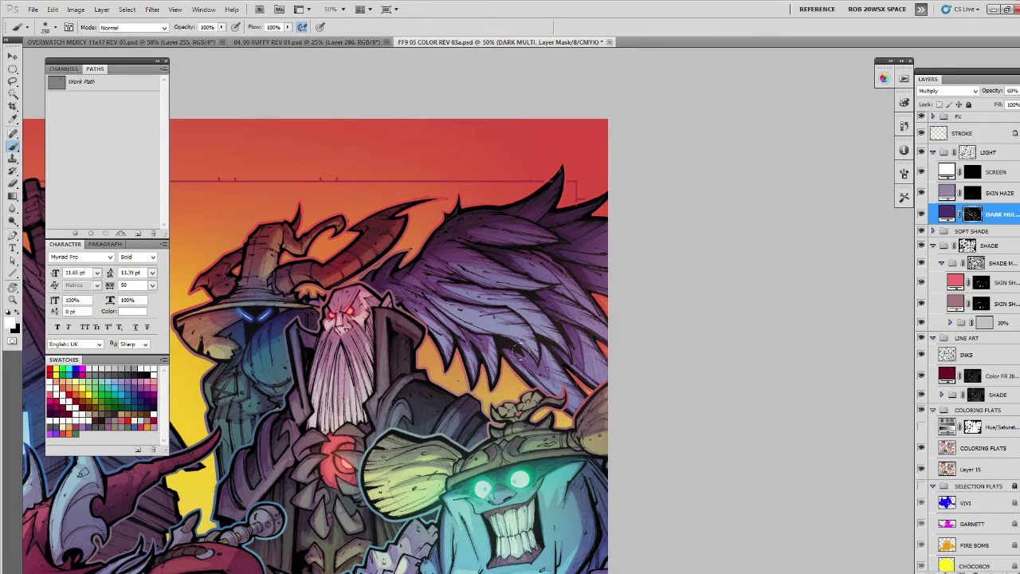
Lasso the lower-middle feathers of the purple wing, and brush dark shading onto them.
key("l")
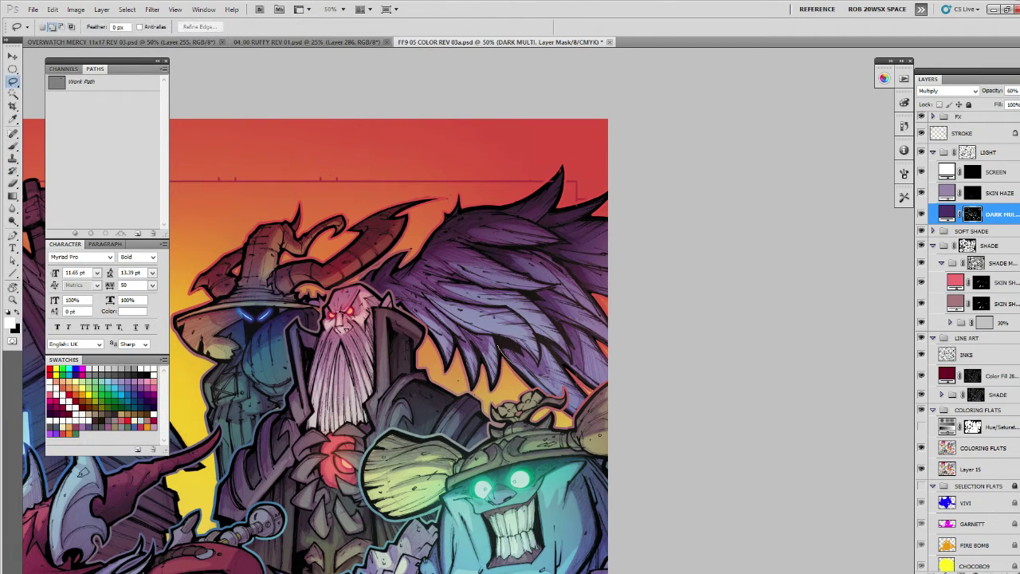
key("b")
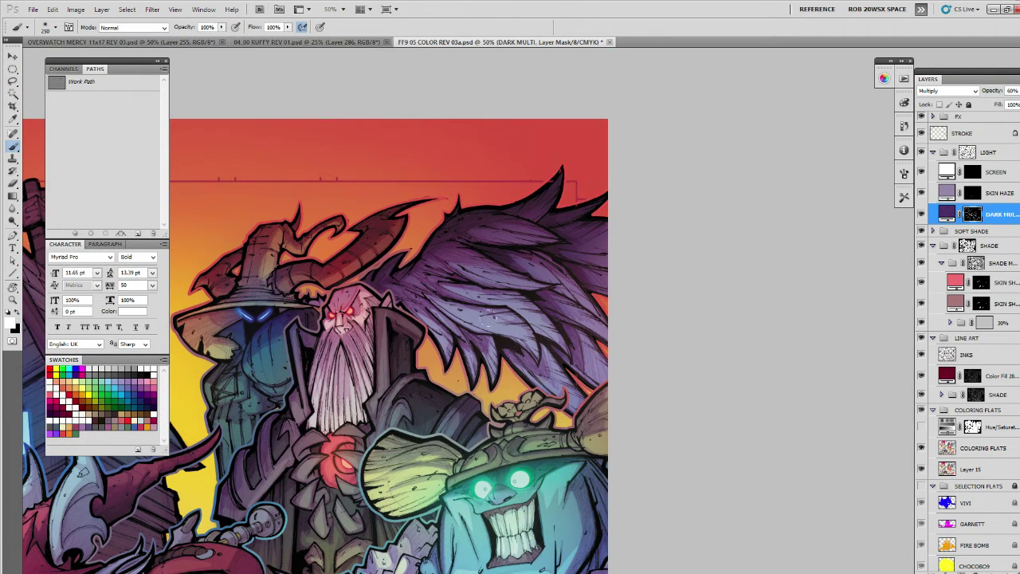
left_click_drag(540, 313, 571, 335)
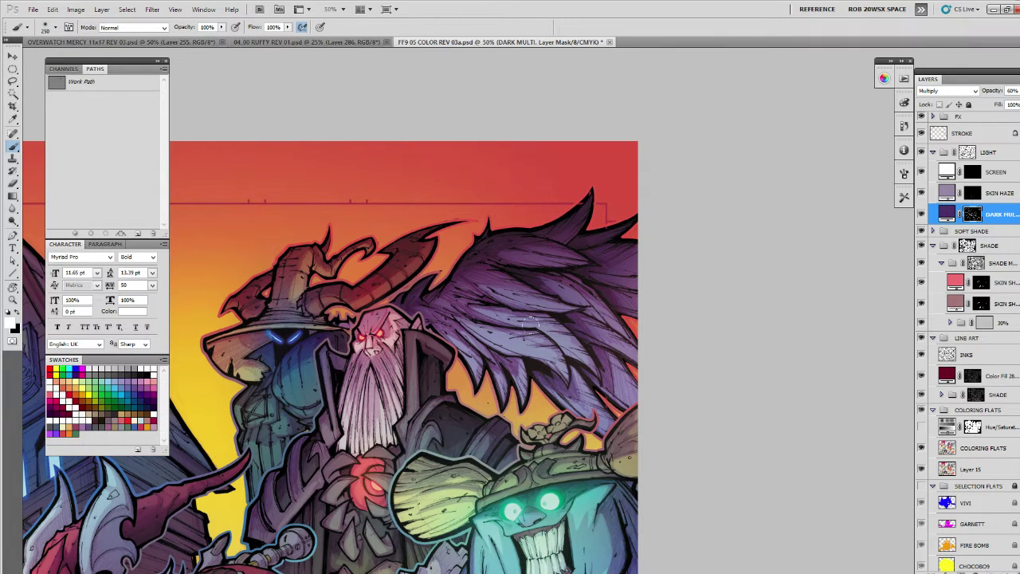
left_click_drag(533, 336, 574, 307)
Lasso the ragged brim of the blue-eyed wizard's hat, and brush dark shading along its upper part.
key("l")
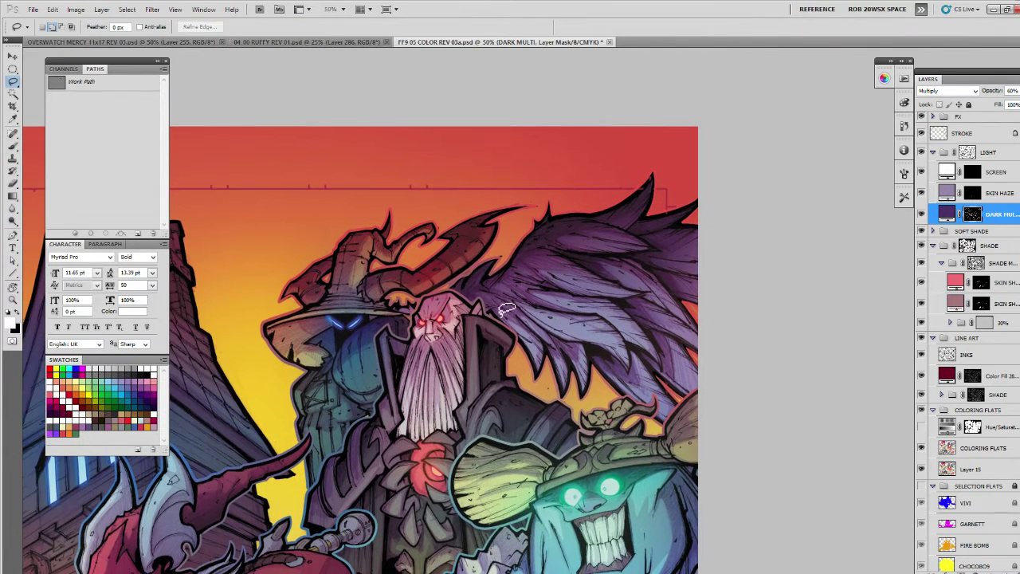
mouse_move(332, 315)
left_mouse_down()
mouse_move(507, 316)
mouse_move(510, 351)
left_mouse_up()
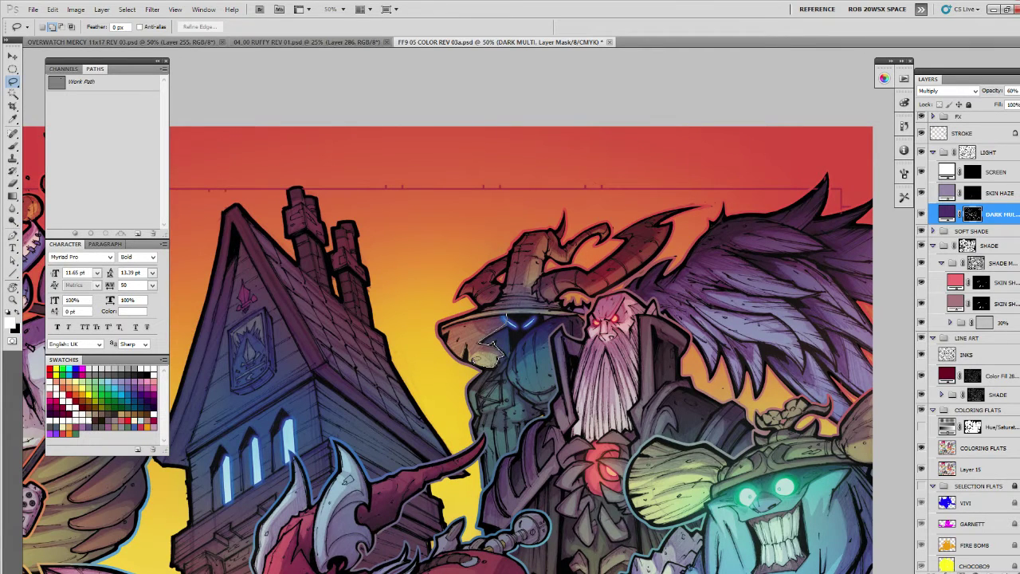
key("b")
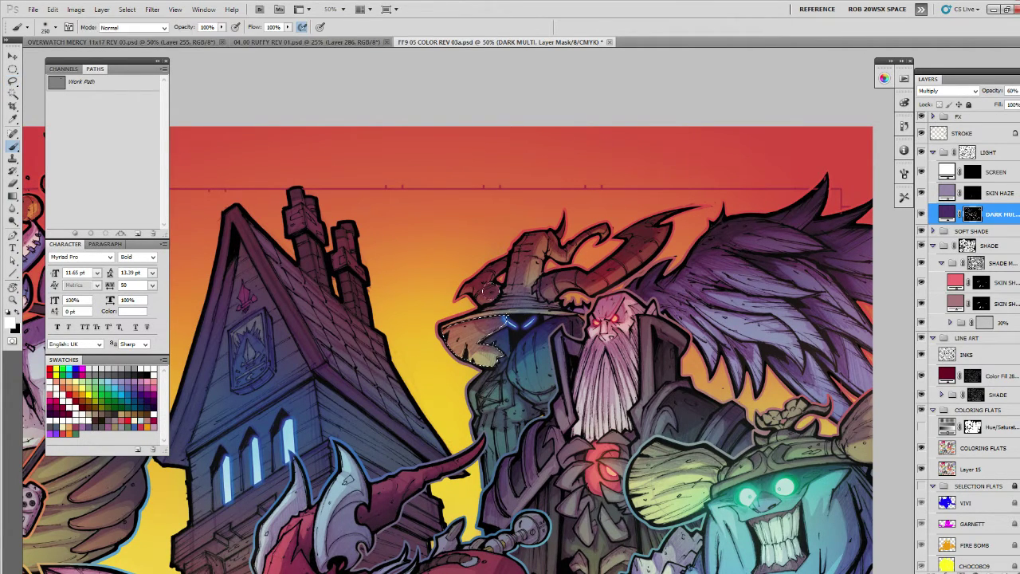
left_click_drag(439, 304, 494, 299)
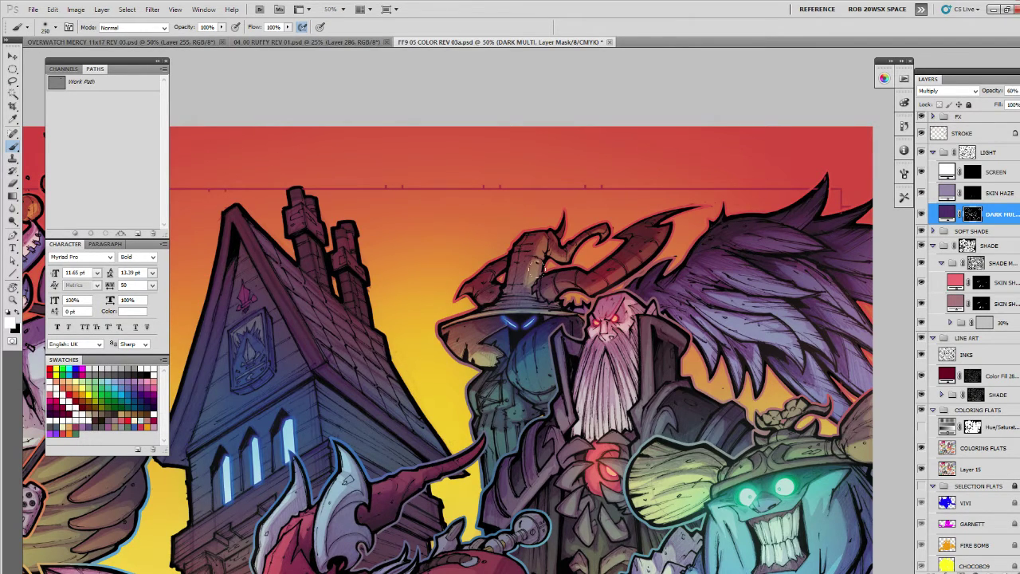
Lasso the band and shadowed side of the wizard hat's crown, and brush dark shading over them.
key("l")
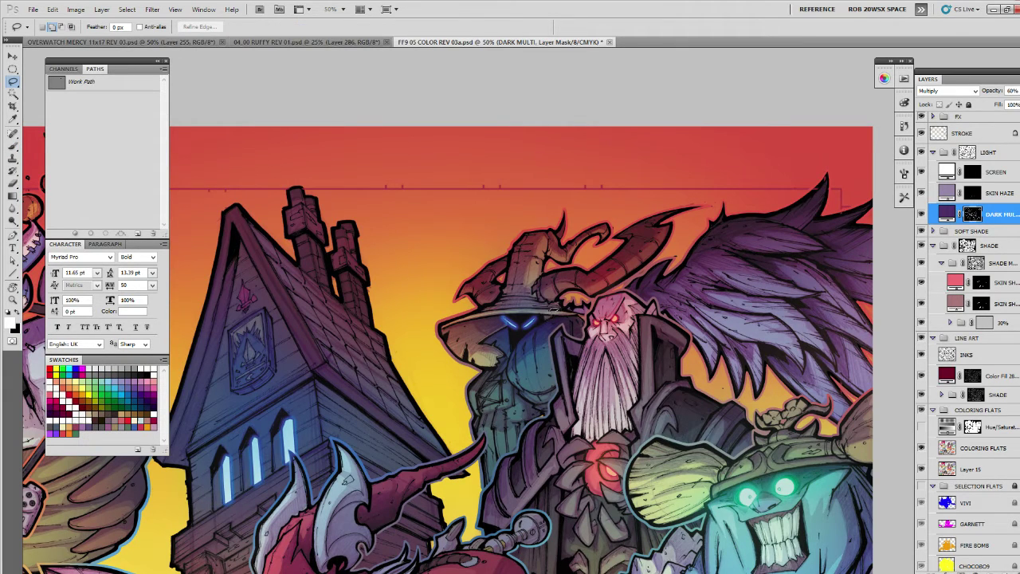
key("b")
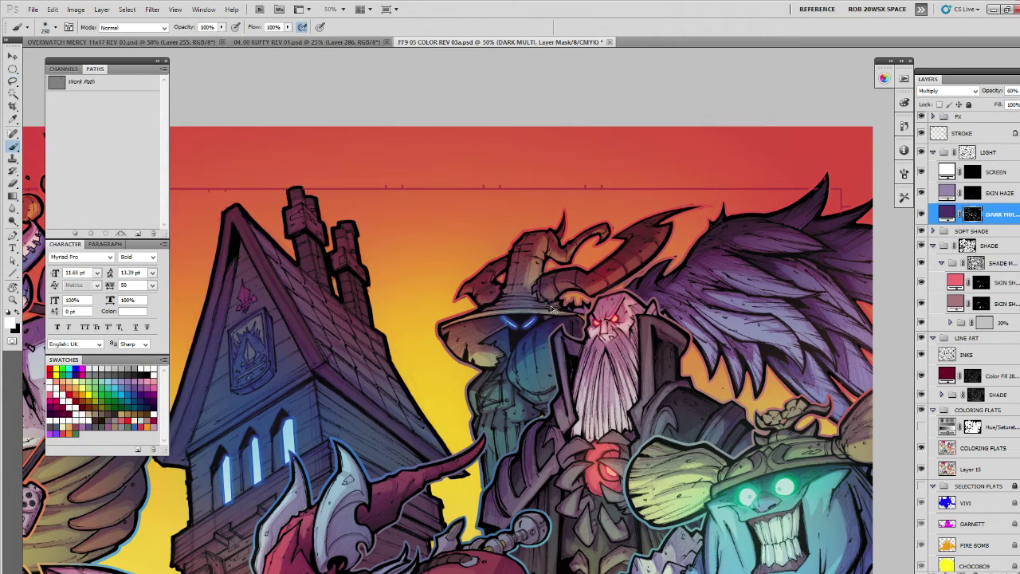
scroll(559, 287, "up", 2)
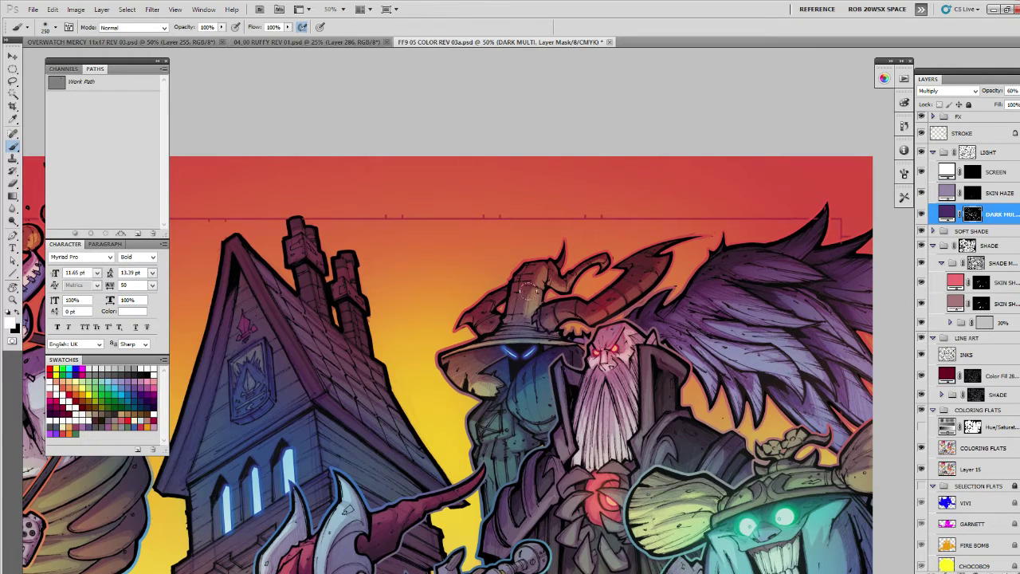
key("l")
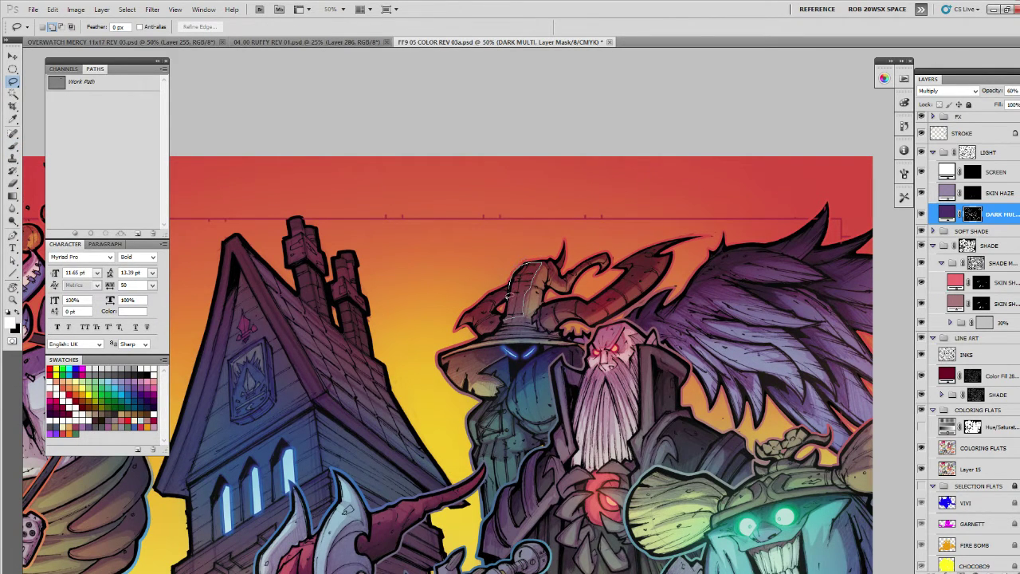
mouse_move(507, 297)
left_mouse_down()
mouse_move(546, 290)
mouse_move(512, 319)
left_mouse_up()
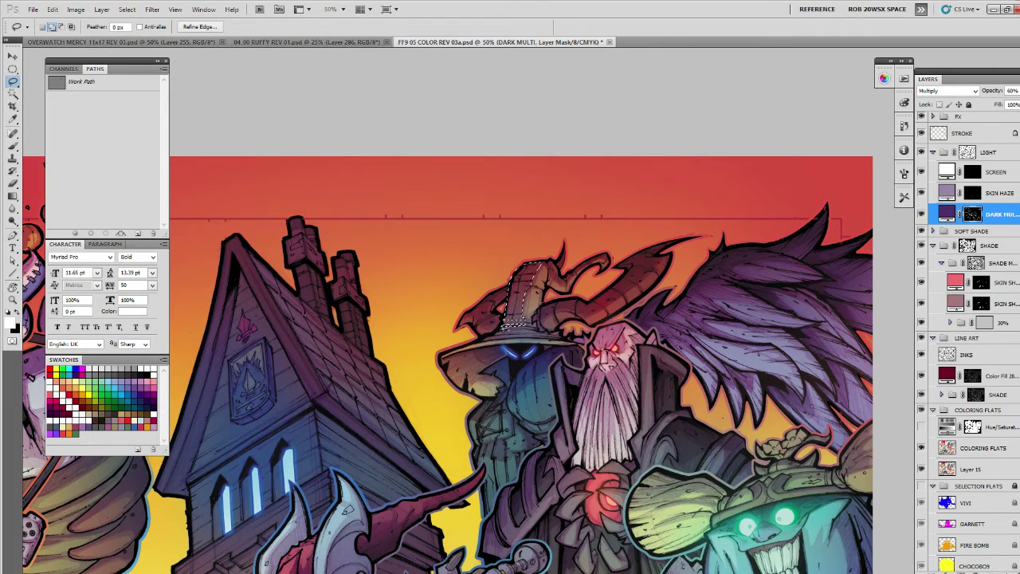
key("b")
key("ctrl+h")
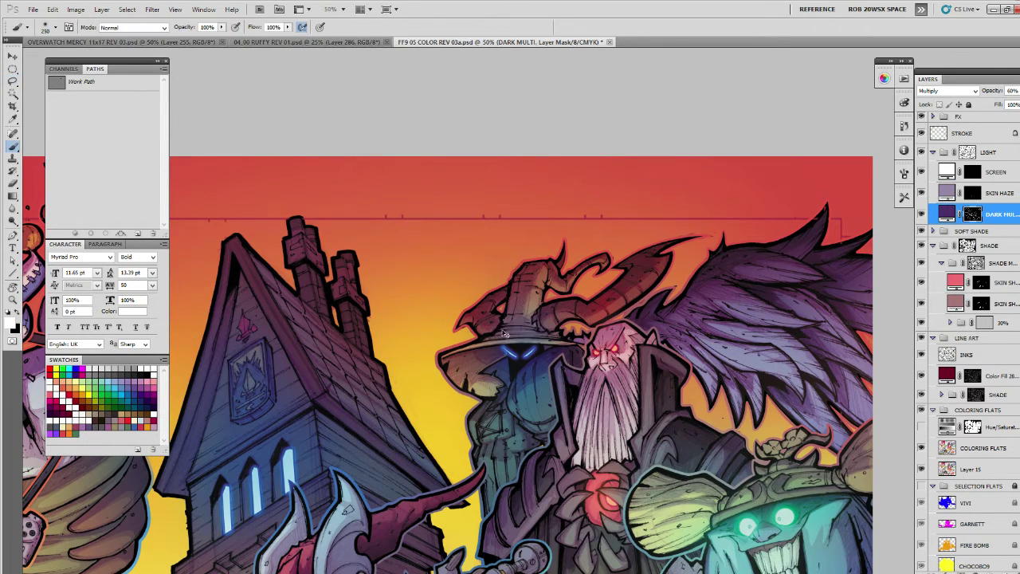
left_click_drag(516, 313, 522, 279)
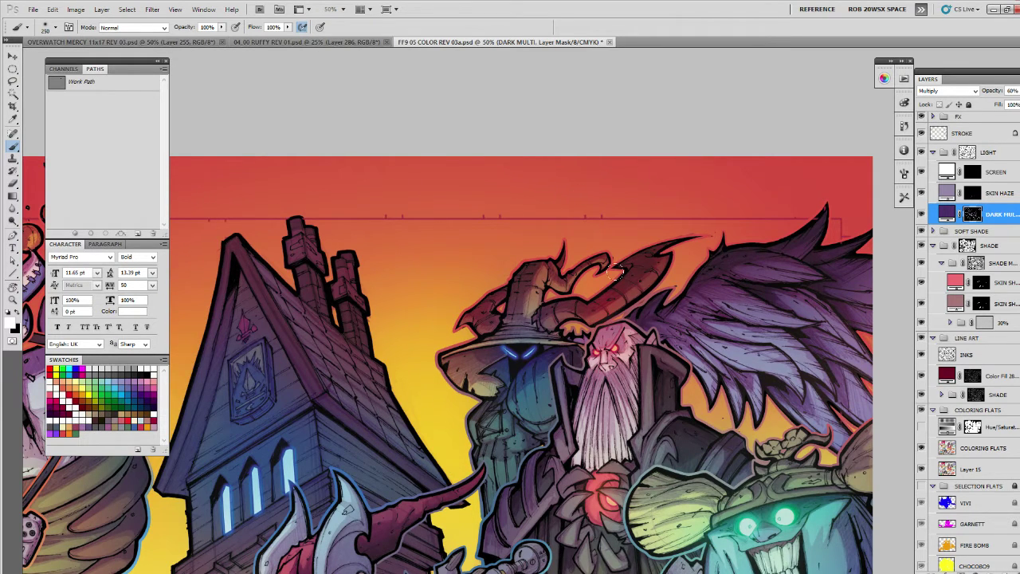
Lasso the upper edge of the large curved horn behind the wizard's hat, and hide the selection outline for shading.
key("l")
mouse_move(646, 259)
left_mouse_down()
mouse_move(634, 257)
mouse_move(617, 283)
mouse_move(563, 291)
mouse_move(539, 315)
mouse_move(582, 307)
mouse_move(648, 272)
mouse_move(670, 242)
mouse_move(642, 260)
left_mouse_up()
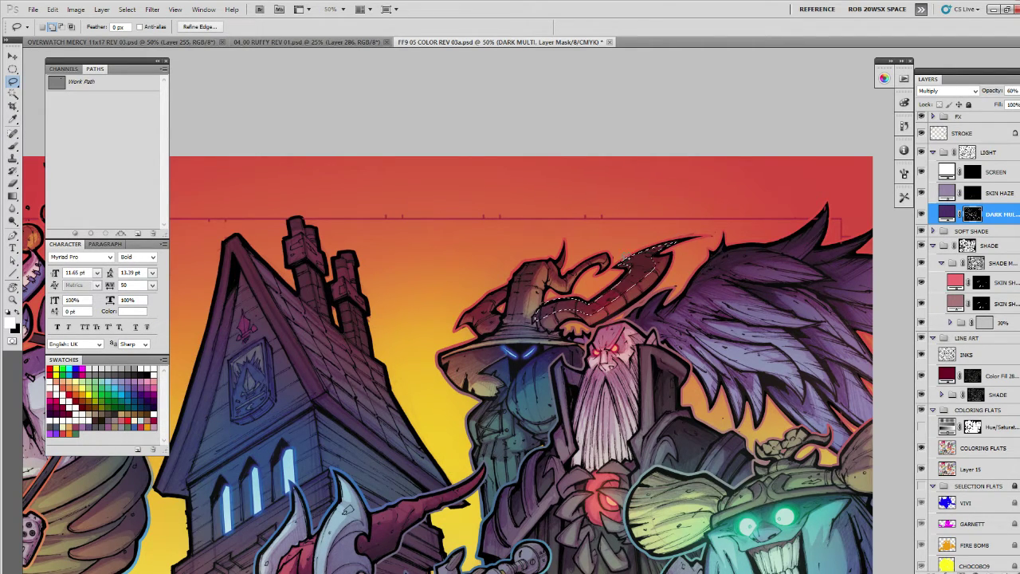
mouse_move(511, 286)
left_mouse_down()
mouse_move(490, 320)
mouse_move(471, 310)
mouse_move(510, 286)
left_mouse_up()
key("b")
key("ctrl+h")
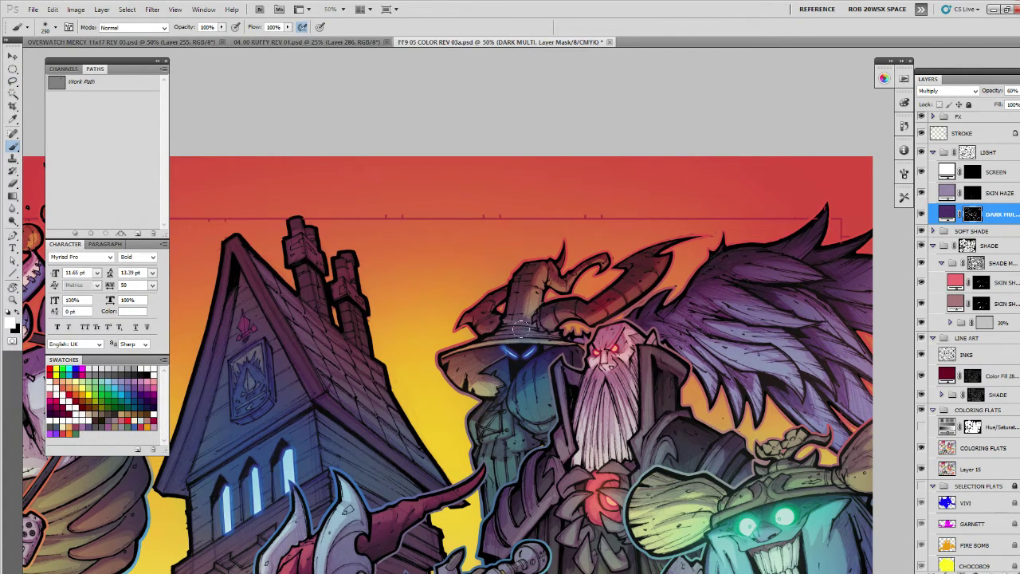
Lasso the thin curled tip at the top of the wizard's hat, and brush dark shading onto it.
key("l")
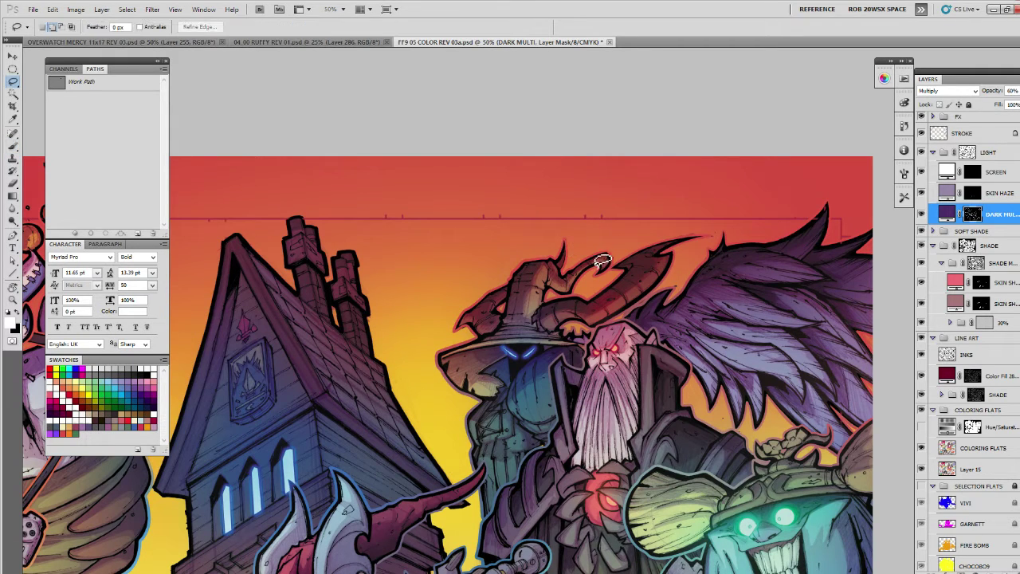
mouse_move(604, 252)
left_mouse_down()
mouse_move(553, 274)
mouse_move(560, 280)
left_mouse_up()
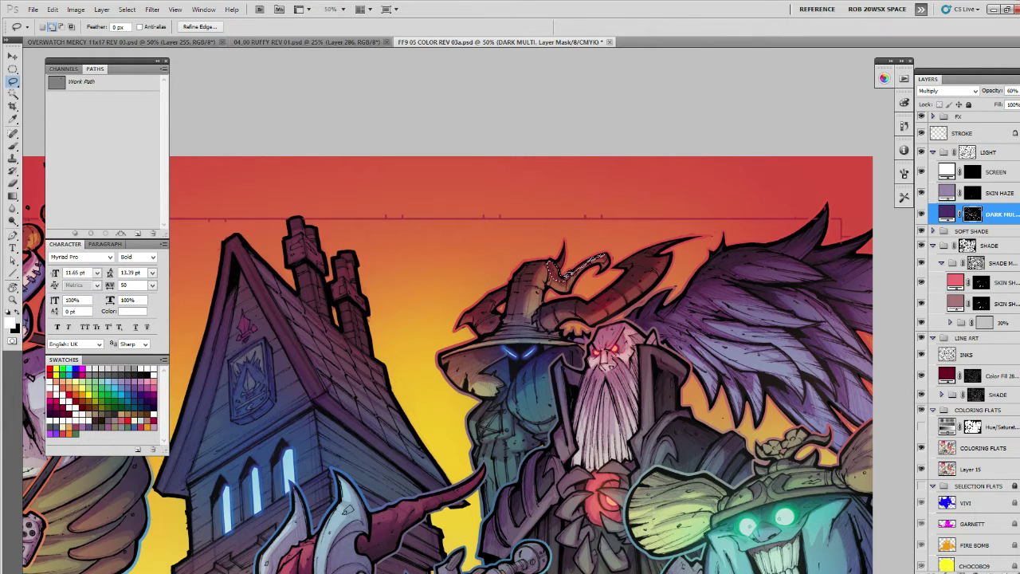
key("b")
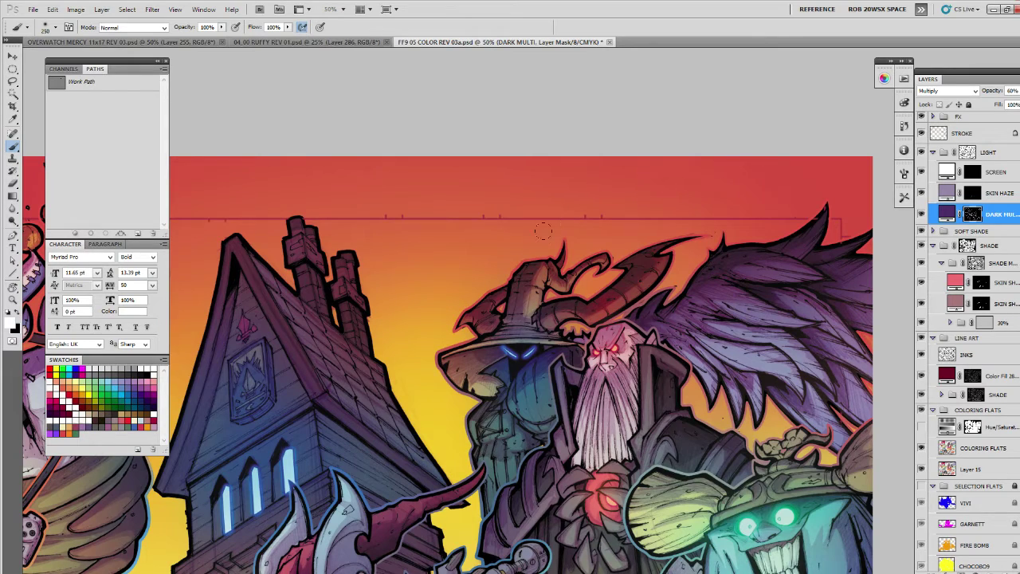
left_click_drag(550, 396, 580, 284)
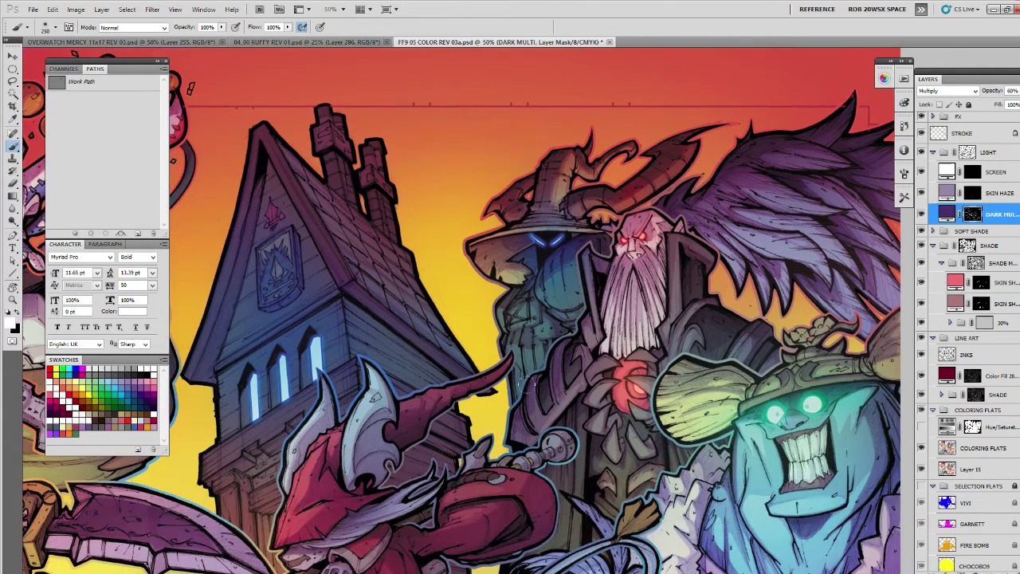
left_click_drag(524, 347, 547, 404)
Lasso the underside of the wizard's hat brim, brush dark shading there, and undo the last stroke.
key("l")
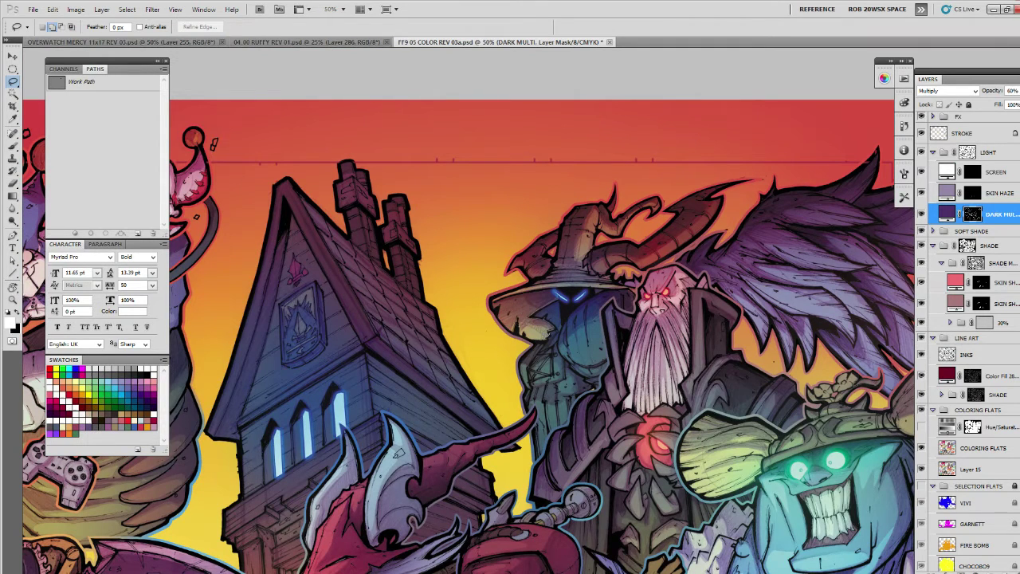
mouse_move(562, 294)
left_mouse_down()
mouse_move(499, 302)
mouse_move(508, 324)
mouse_move(556, 340)
left_mouse_up()
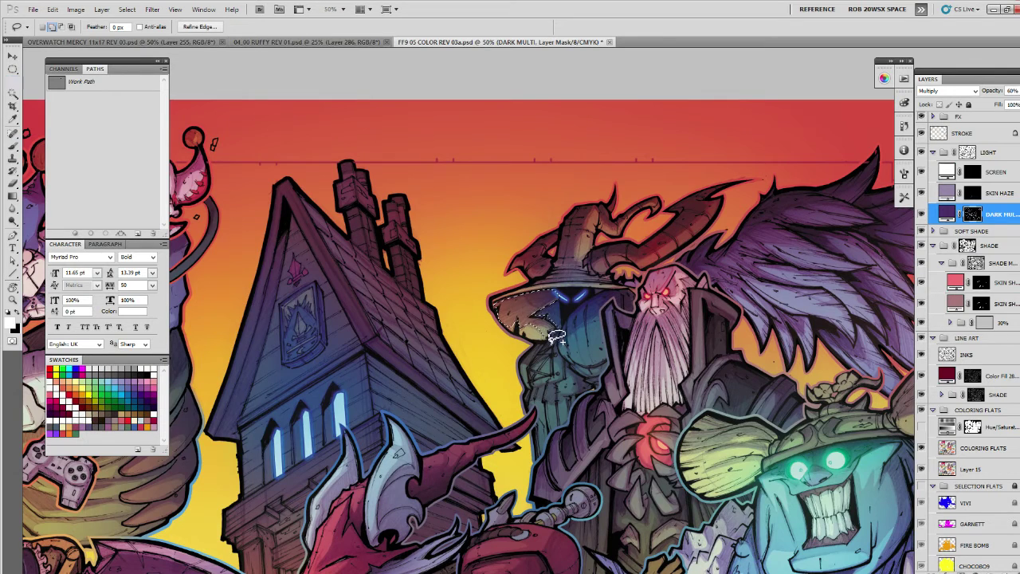
key("b")
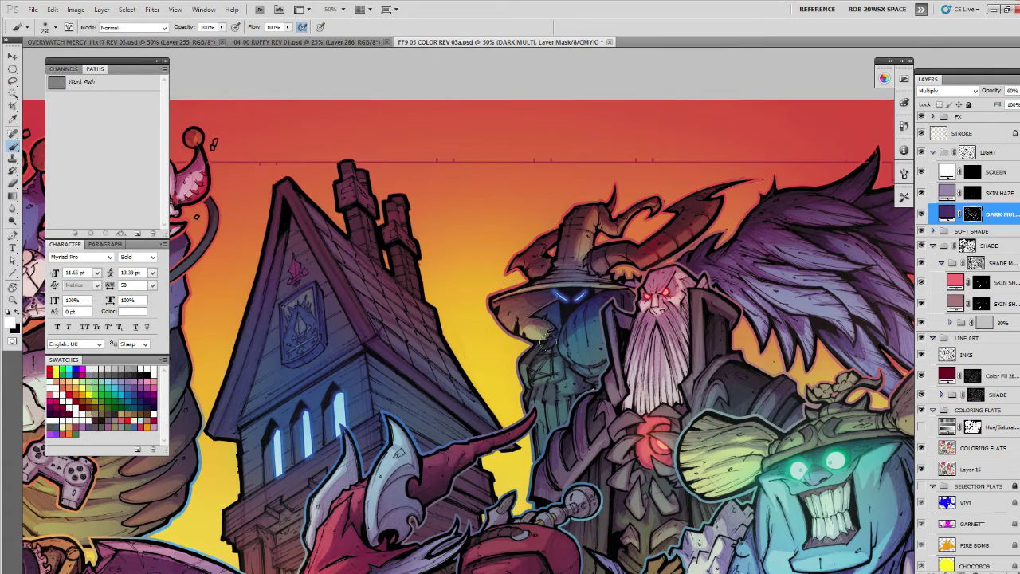
left_click_drag(535, 288, 456, 338)
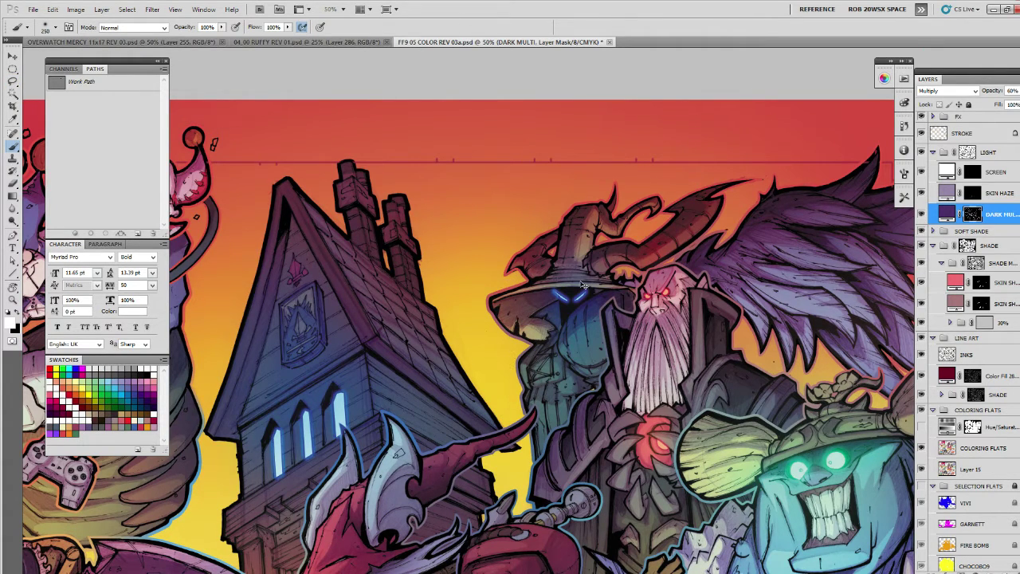
key("ctrl+z")
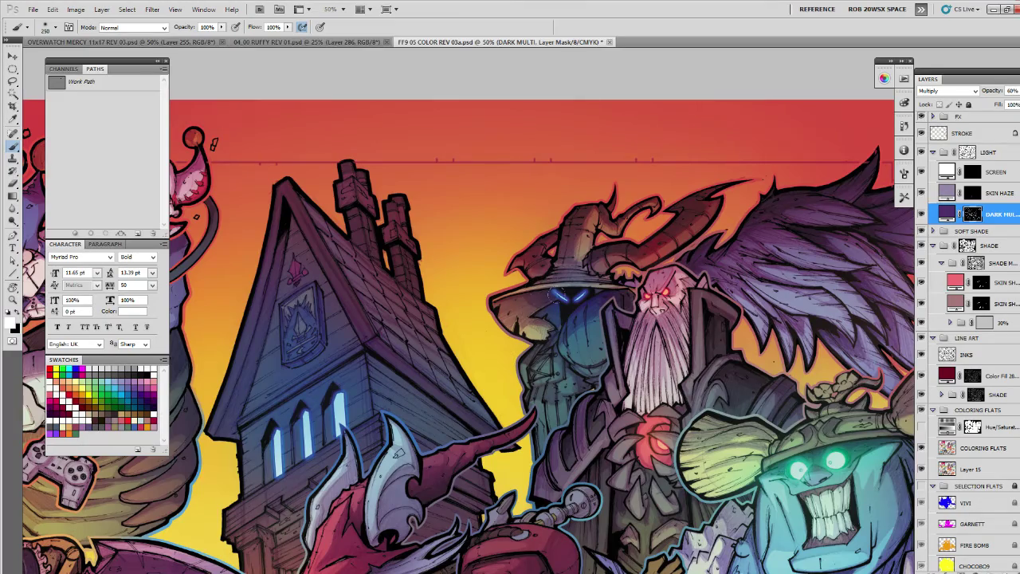
Lasso the edge of the red-haired giant's sleeve beside the raised hand, fill it on the mask, and deselect.
left_click_drag(510, 399, 569, 290)
left_click_drag(441, 354, 541, 287)
mouse_move(454, 280)
left_mouse_down()
mouse_move(488, 348)
mouse_move(604, 431)
left_mouse_up()
key("z")
key("l")
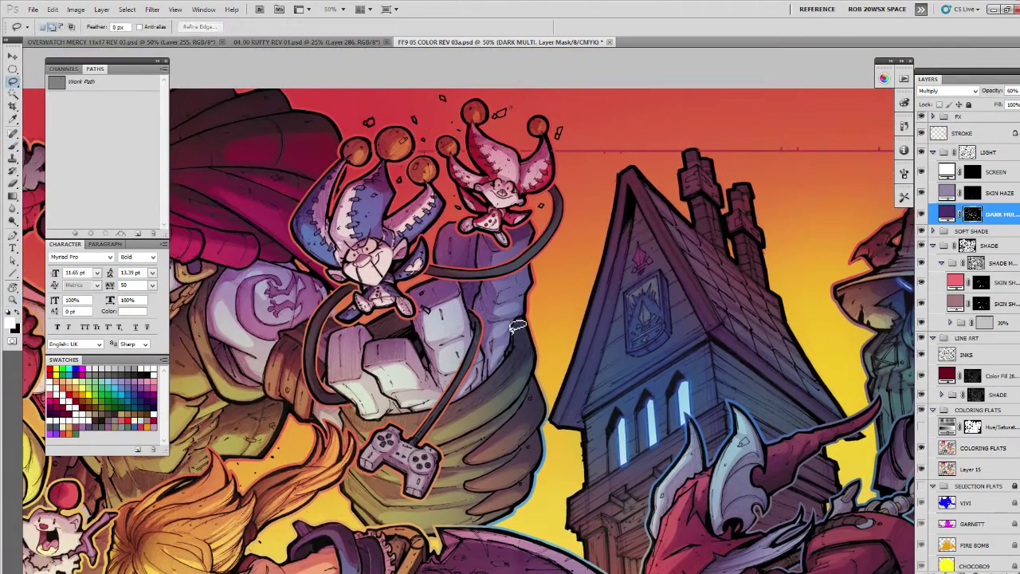
mouse_move(516, 326)
left_mouse_down()
mouse_move(518, 317)
mouse_move(514, 349)
mouse_move(514, 322)
left_mouse_up()
key("alt+BackSpace")
key("ctrl+d")
Lasso shadow areas around the giant's armband and tattooed shoulder, brush dark shading, and undo the last stroke.
left_click_drag(533, 372, 567, 363)
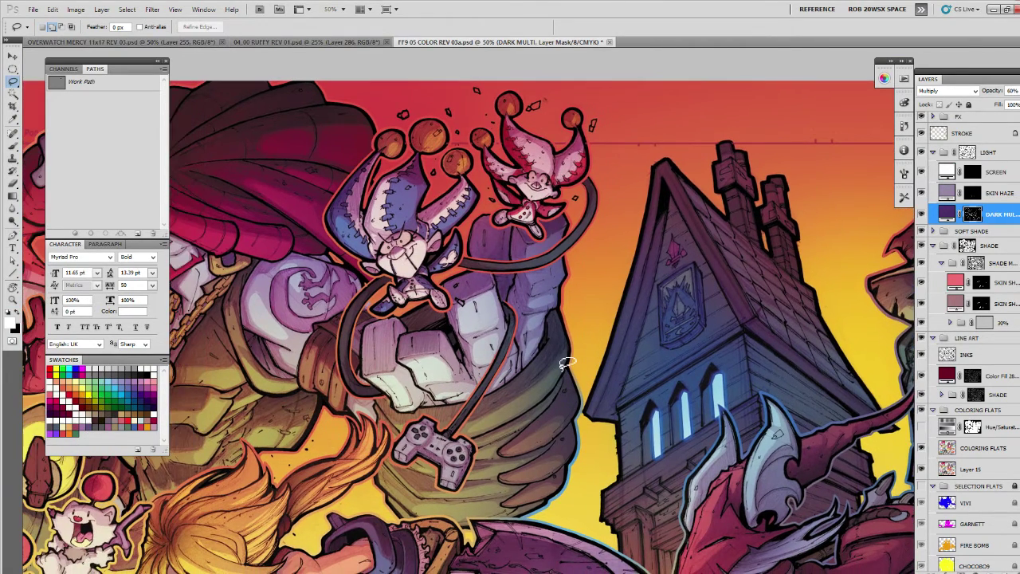
left_click_drag(401, 432, 539, 432)
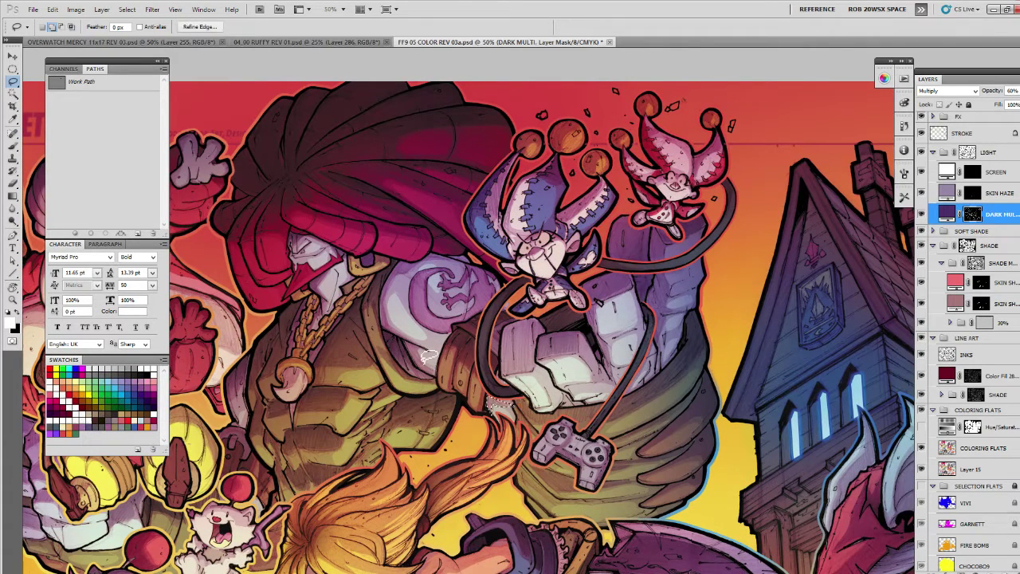
mouse_move(386, 278)
left_mouse_down()
mouse_move(380, 322)
mouse_move(409, 342)
mouse_move(422, 282)
mouse_move(474, 260)
mouse_move(439, 247)
mouse_move(394, 259)
left_mouse_up()
key("b")
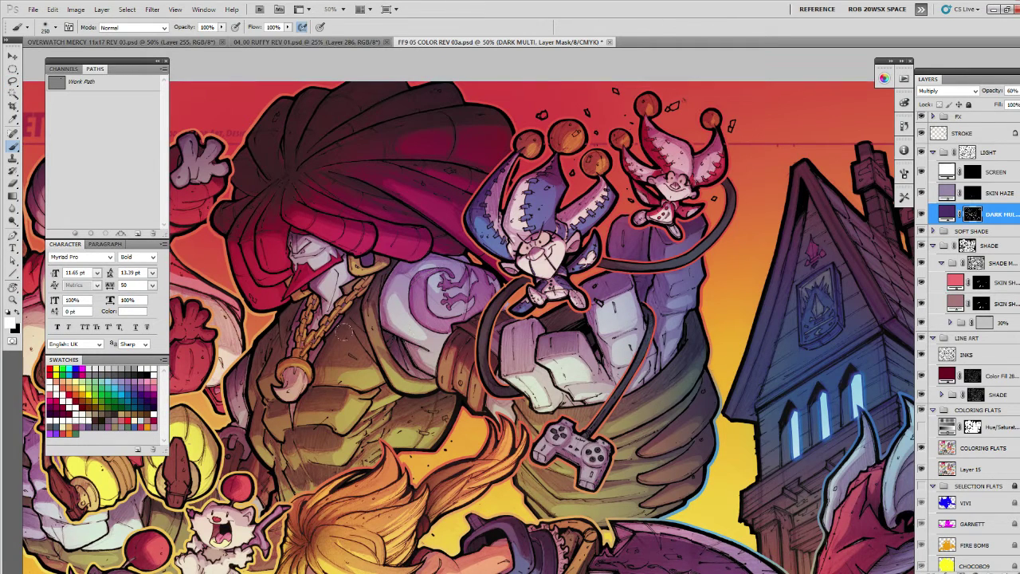
mouse_move(344, 332)
left_mouse_down()
mouse_move(365, 231)
mouse_move(349, 316)
mouse_move(355, 235)
mouse_move(350, 345)
left_mouse_up()
key("ctrl+z")
left_click_drag(385, 412, 642, 368)
key("z")
left_click(619, 353, "alt")
left_click(620, 354, "alt")
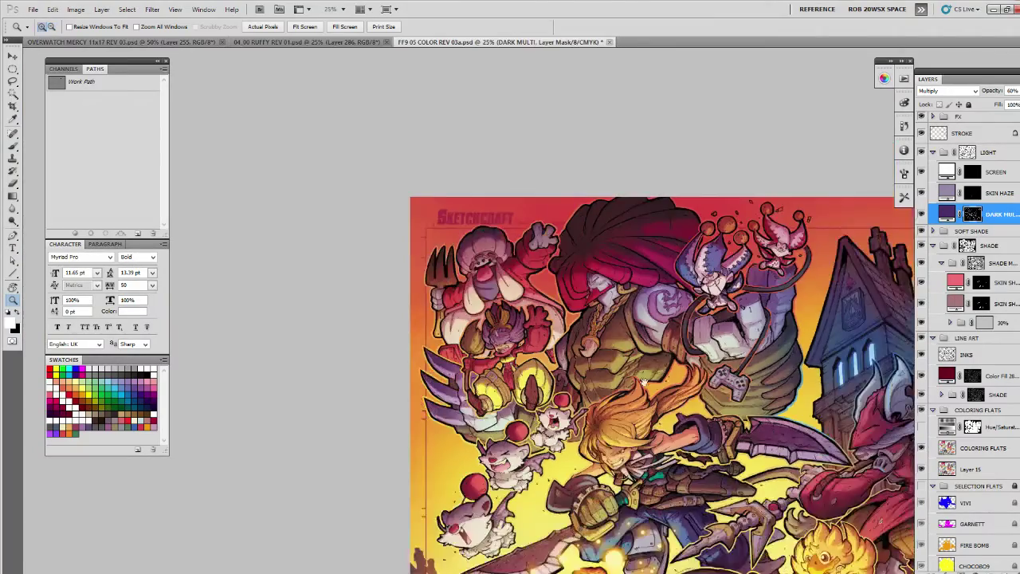
Lasso the purple-haired child's yellow trouser leg nearest the giant, and brush dark shading onto it.
left_click_drag(743, 453, 532, 241)
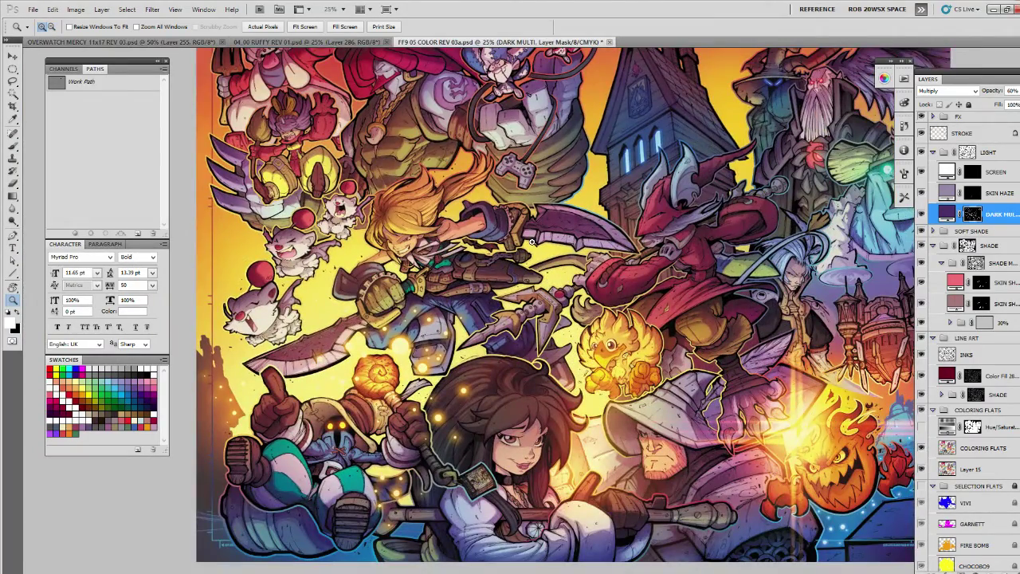
left_click(330, 156)
left_click_drag(283, 187, 512, 360)
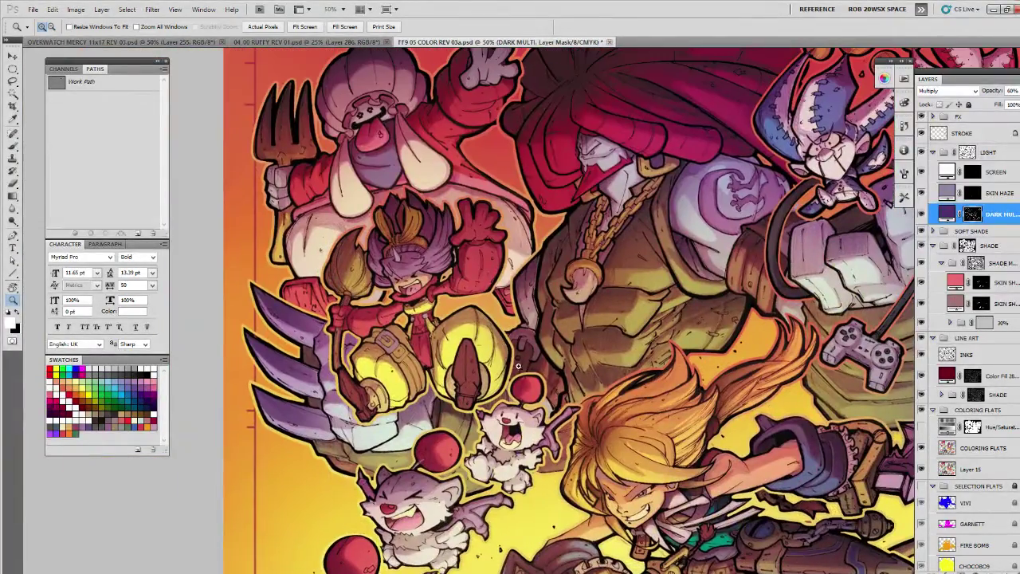
key("l")
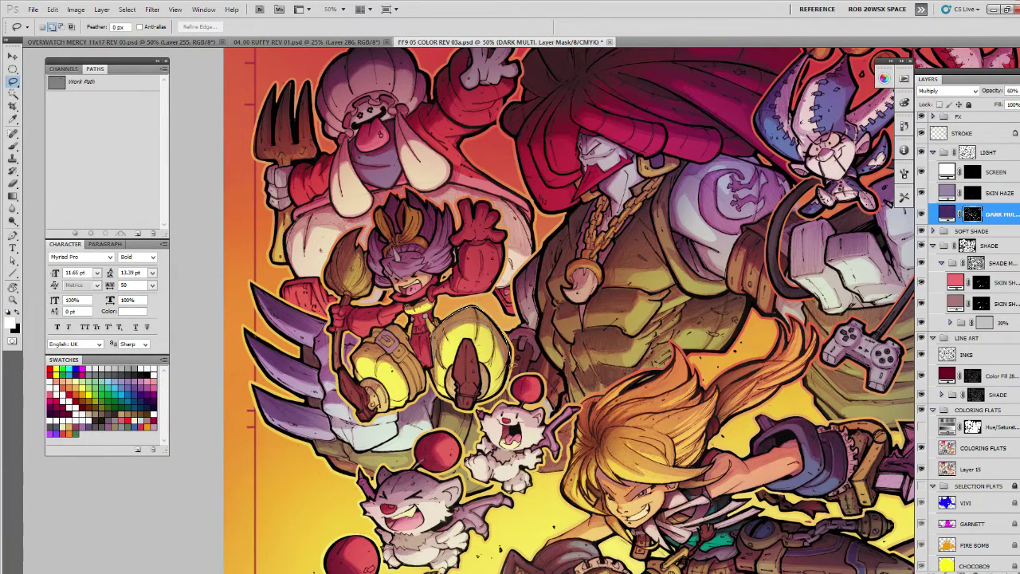
key("b")
left_click_drag(444, 279, 522, 339)
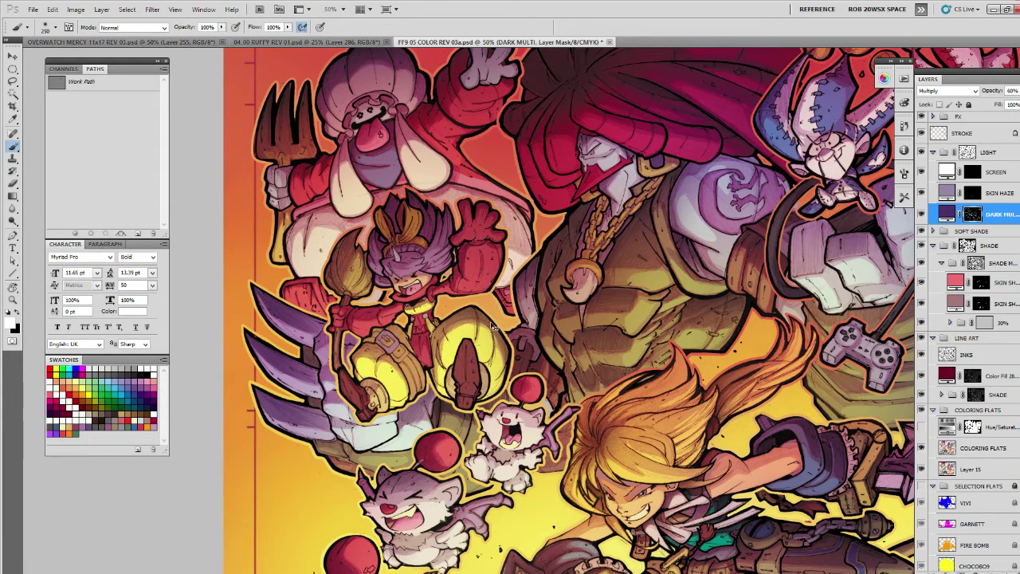
Lasso the child's other yellow trouser leg with the belt, brush dark shading there, and undo the last stroke.
key("l")
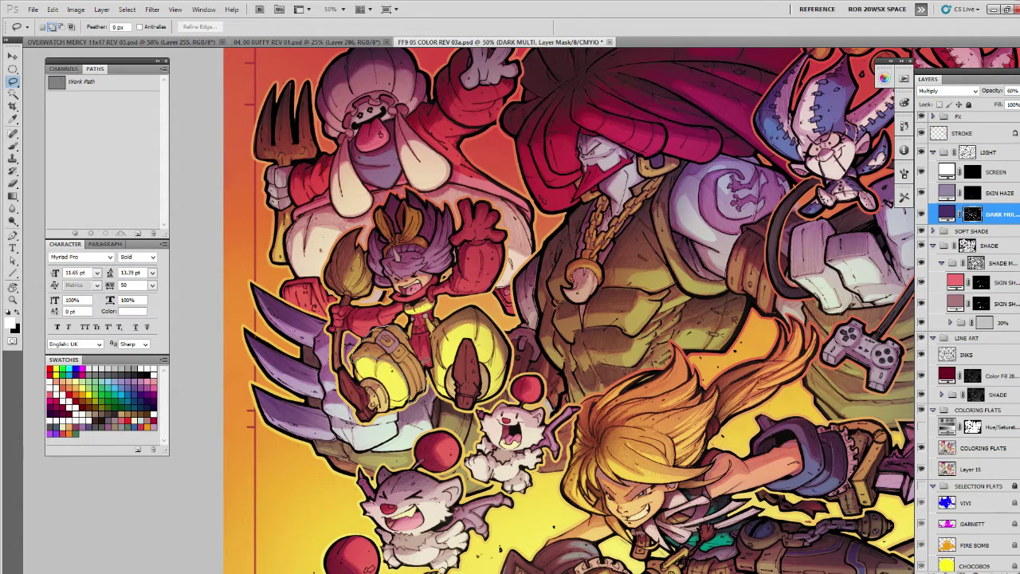
key("b")
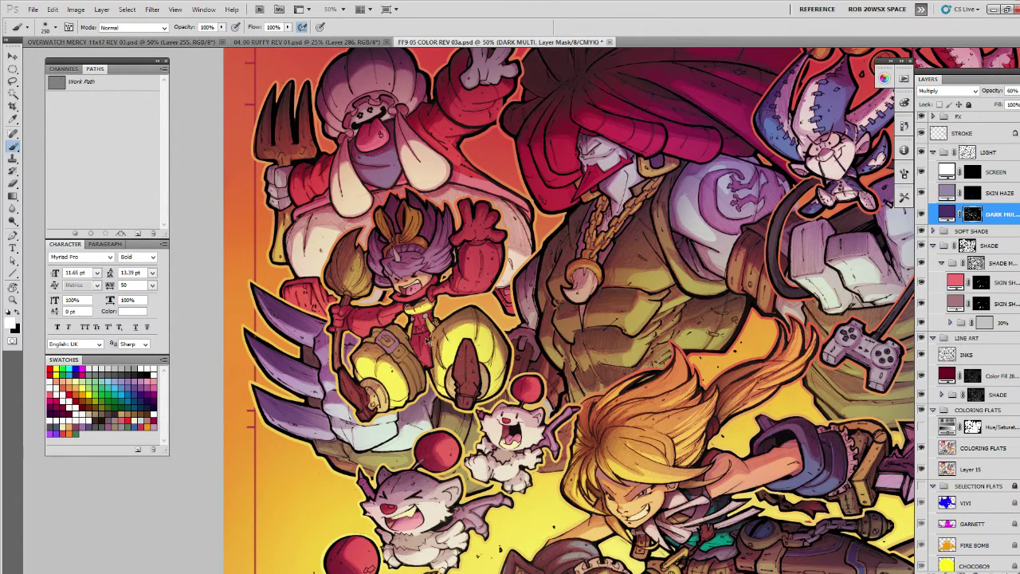
left_click_drag(364, 348, 396, 339)
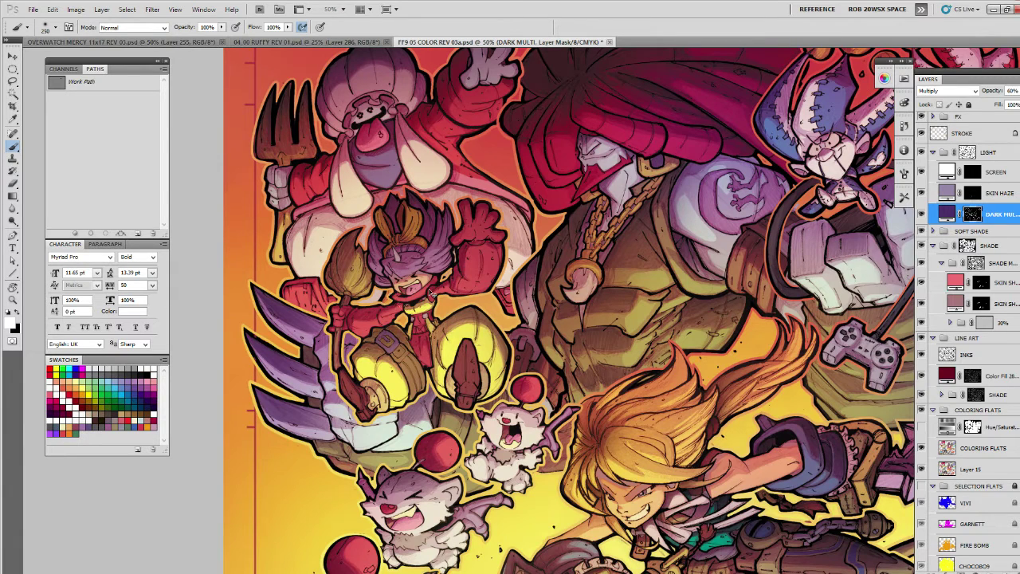
key("ctrl+z")
Lasso the red cloth hanging between the child's legs, and brush dark shading around it and the neighbouring arm.
key("l")
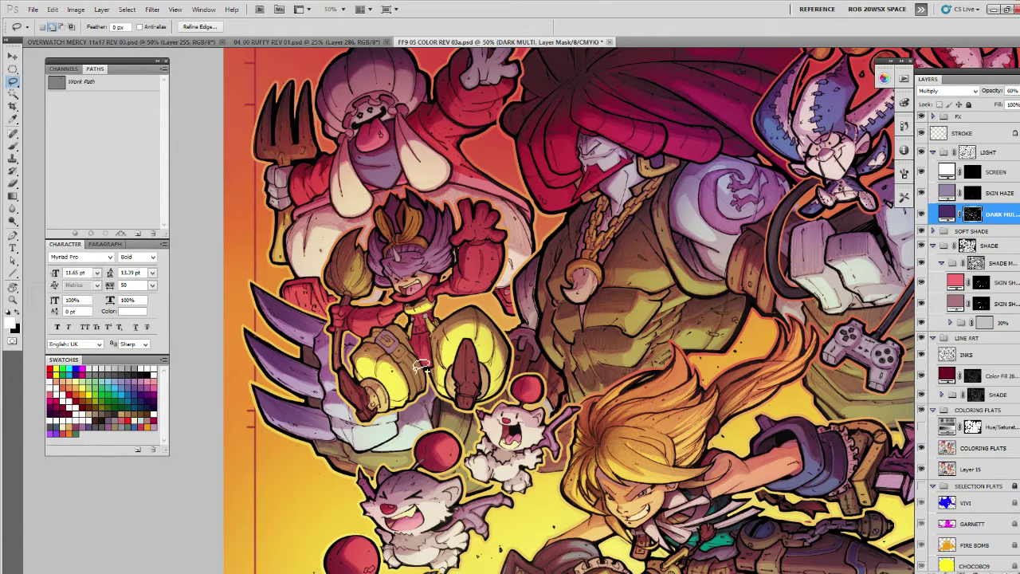
key("b")
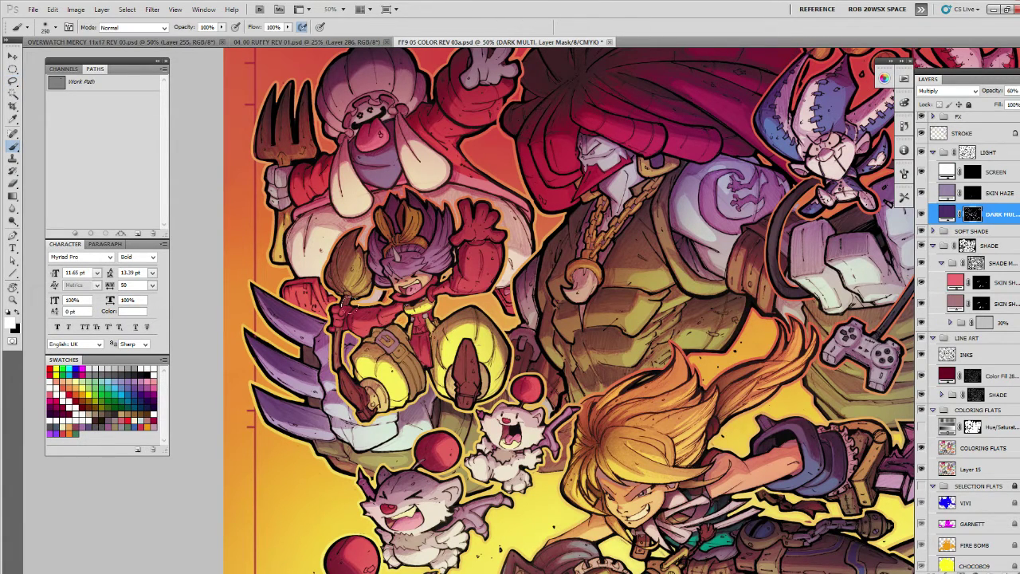
left_click_drag(349, 306, 393, 342)
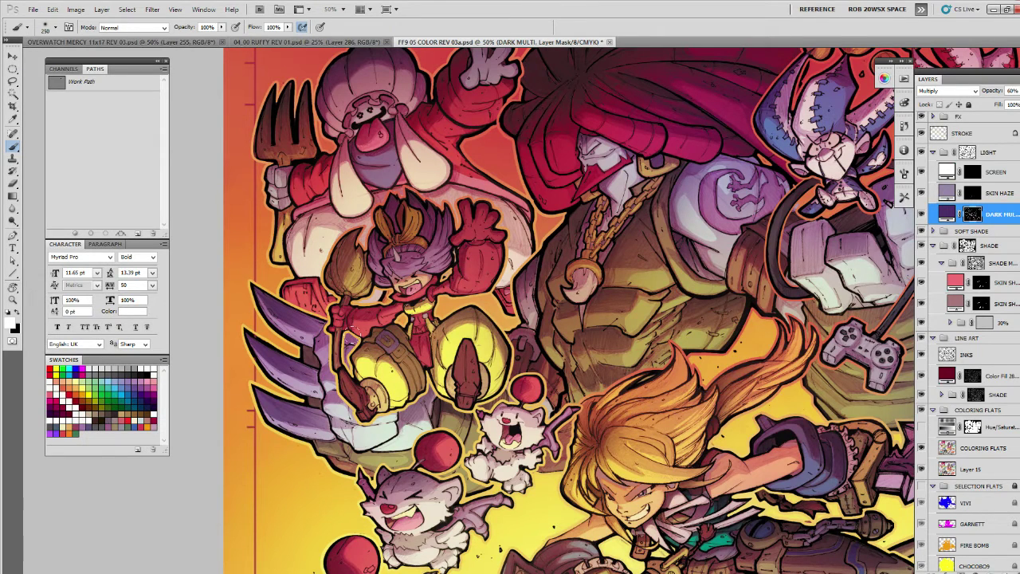
Lasso the child's raised red hand and sleeve, and brush dark shading onto them.
left_click_drag(452, 325, 483, 411)
key("l")
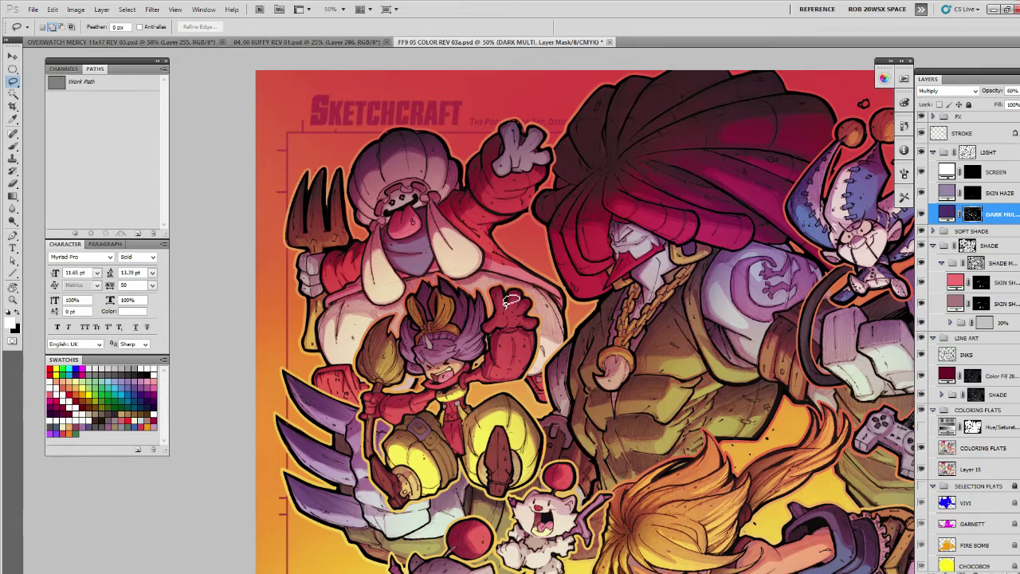
mouse_move(482, 327)
left_mouse_down()
mouse_move(493, 381)
mouse_move(538, 356)
mouse_move(539, 335)
left_mouse_up()
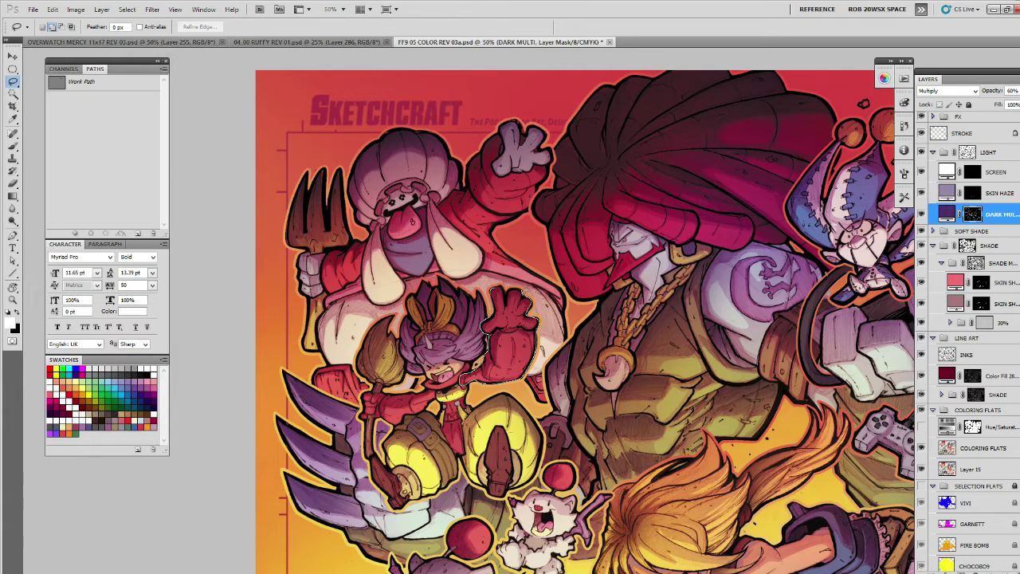
key("b")
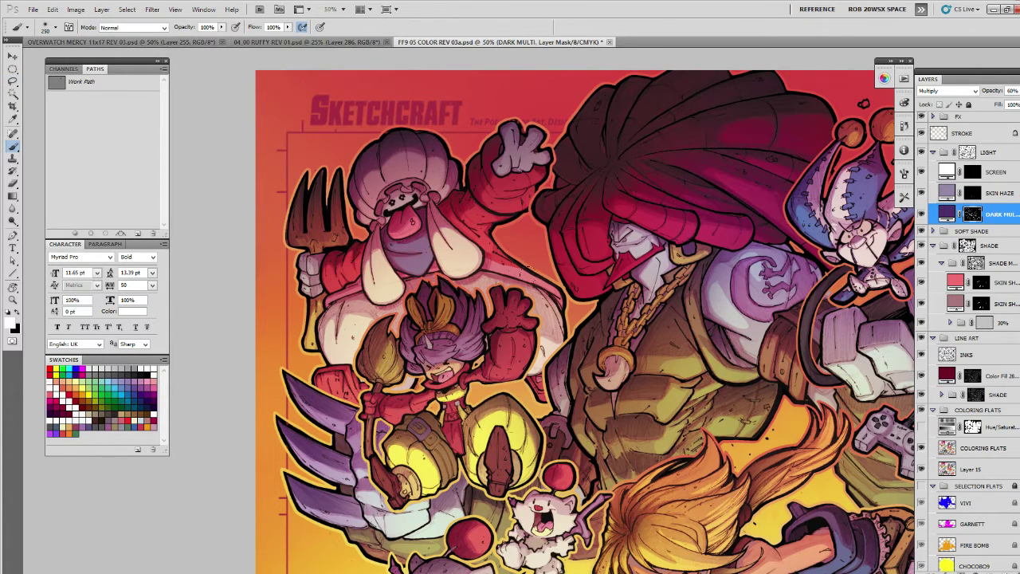
left_click(480, 250)
Lasso the child's red forearm below the chin, and touch up the shading mask there with black.
key("x")
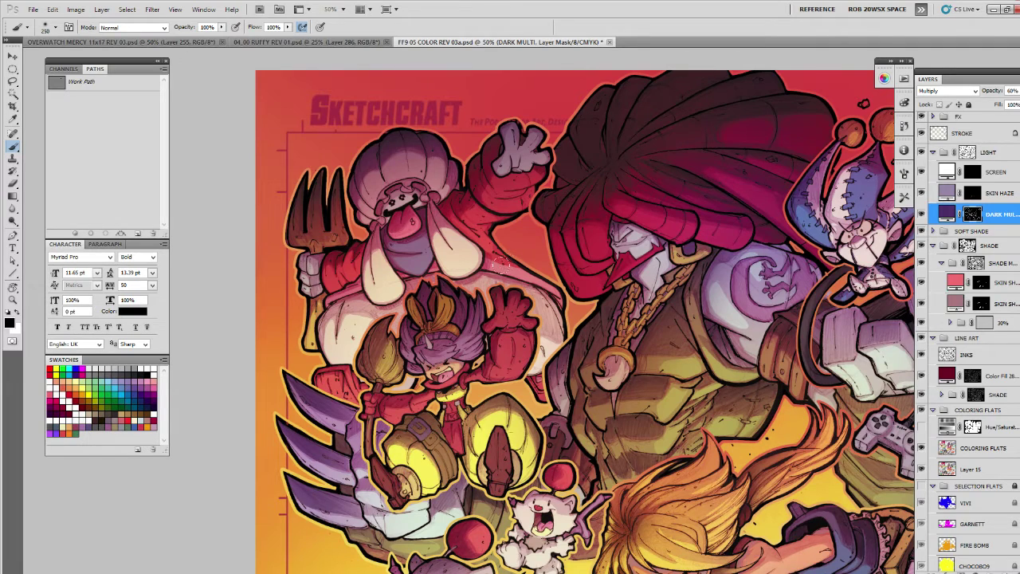
key("l")
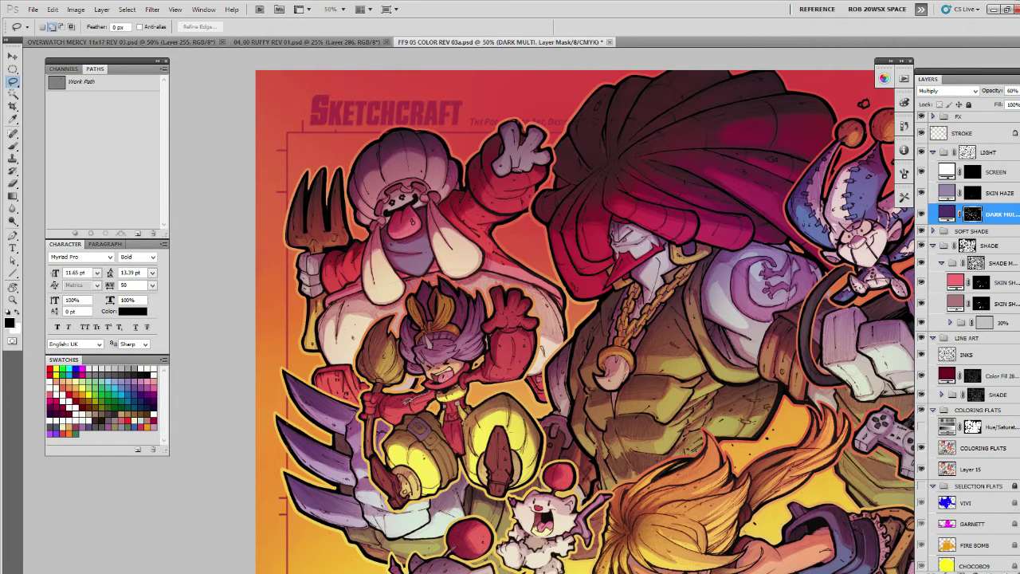
mouse_move(405, 403)
left_mouse_down()
mouse_move(380, 411)
mouse_move(392, 389)
mouse_move(434, 384)
left_mouse_up()
key("b")
key("ctrl+h")
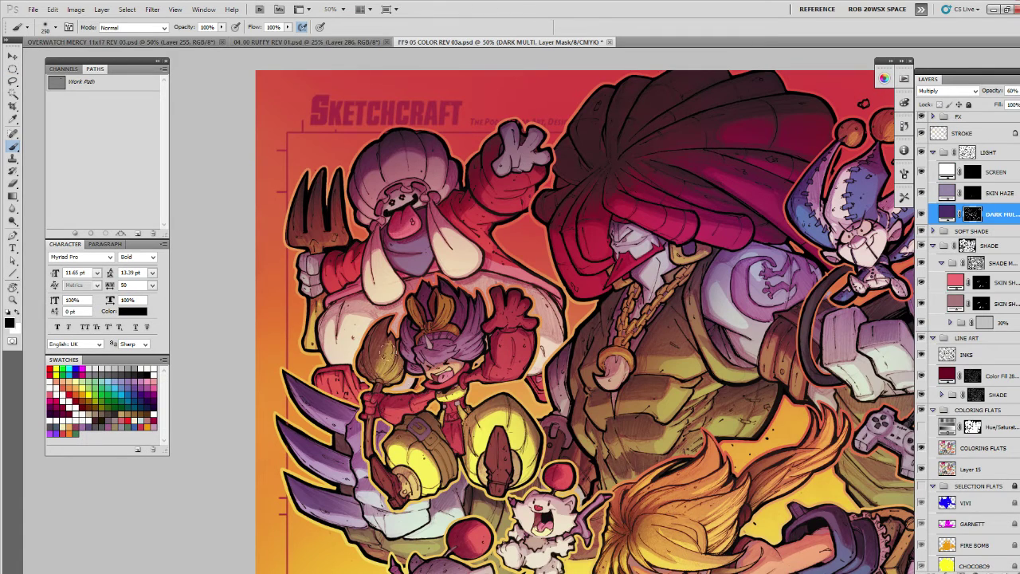
key("x")
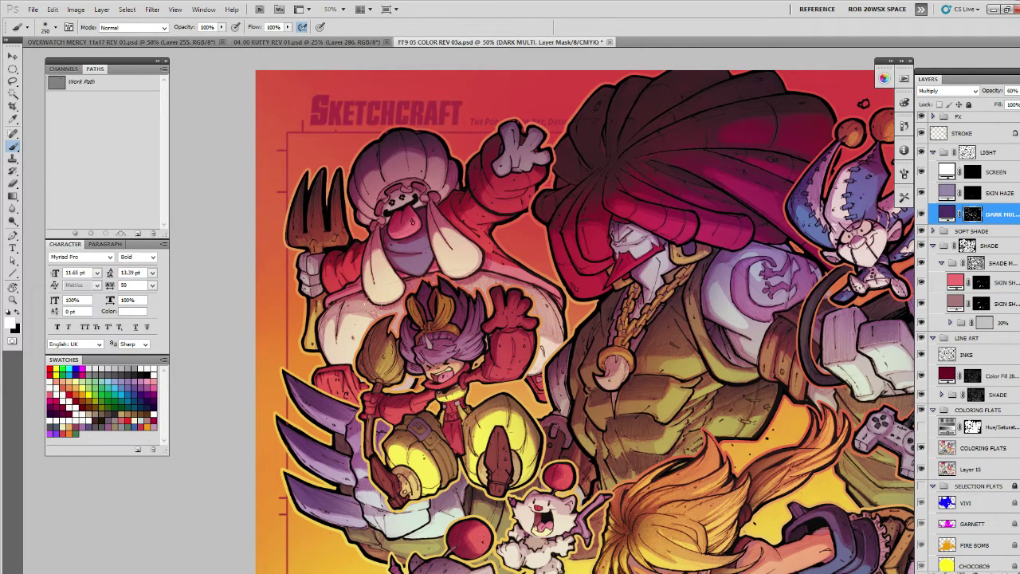
Lasso the bristled head of the large brush the child is holding, and add dark shading to it.
key("l")
mouse_move(389, 330)
left_mouse_down()
mouse_move(404, 372)
mouse_move(390, 382)
mouse_move(359, 367)
mouse_move(386, 327)
left_mouse_up()
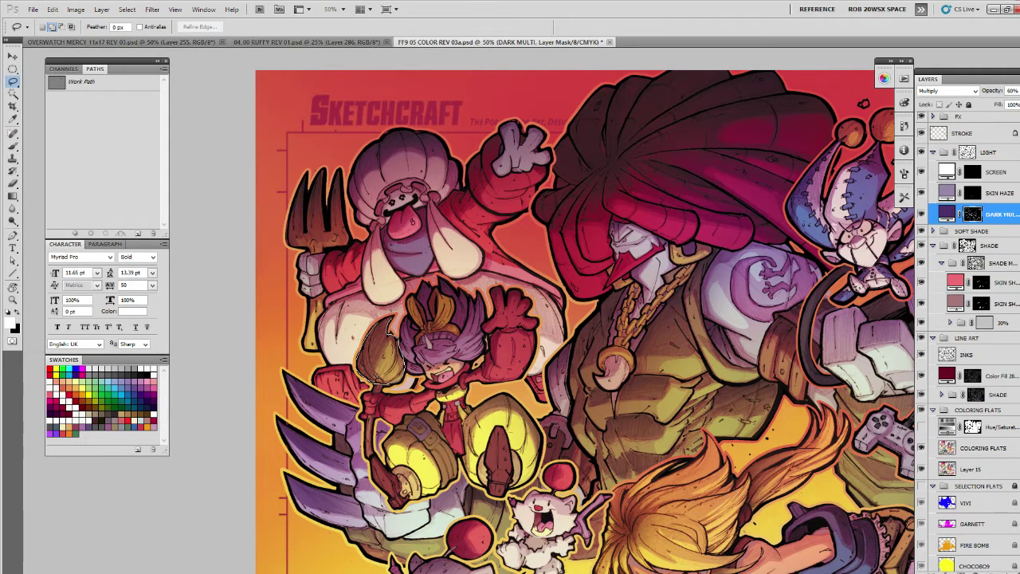
key("b")
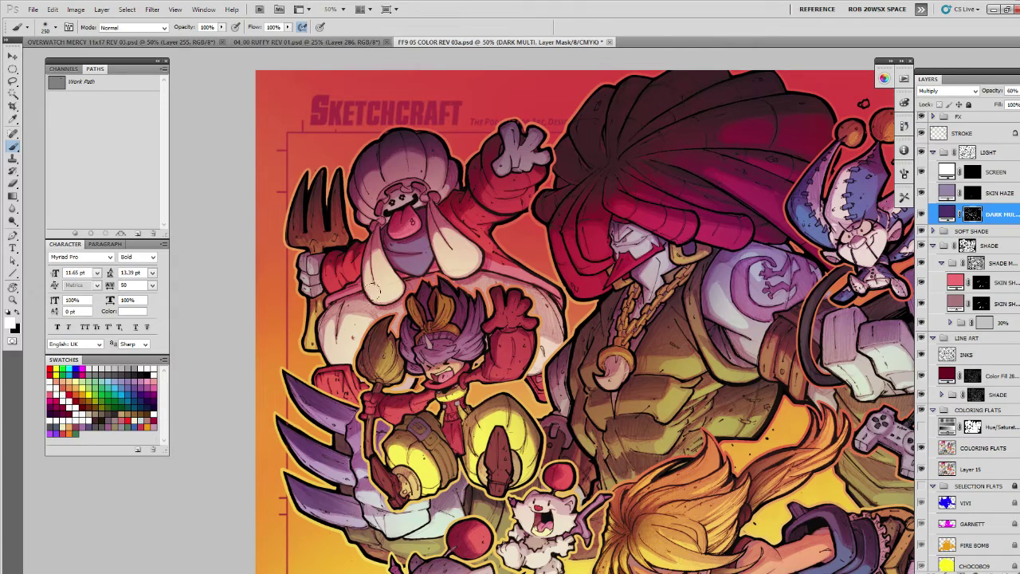
Examine the lower part of the illustration around the dark-haired girl, and locate the characters' selection flats layers.
left_click_drag(725, 427, 692, 421)
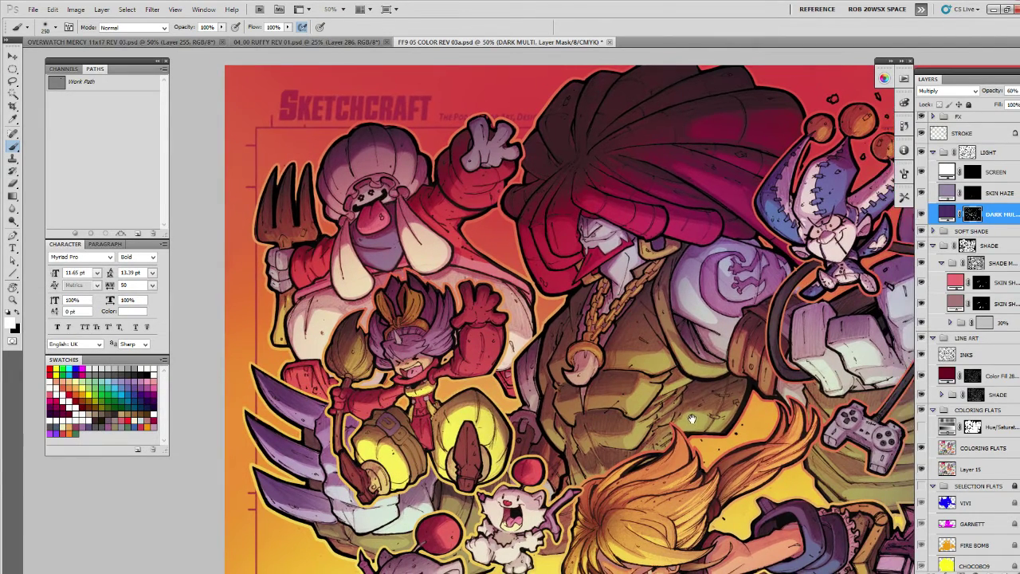
key("z")
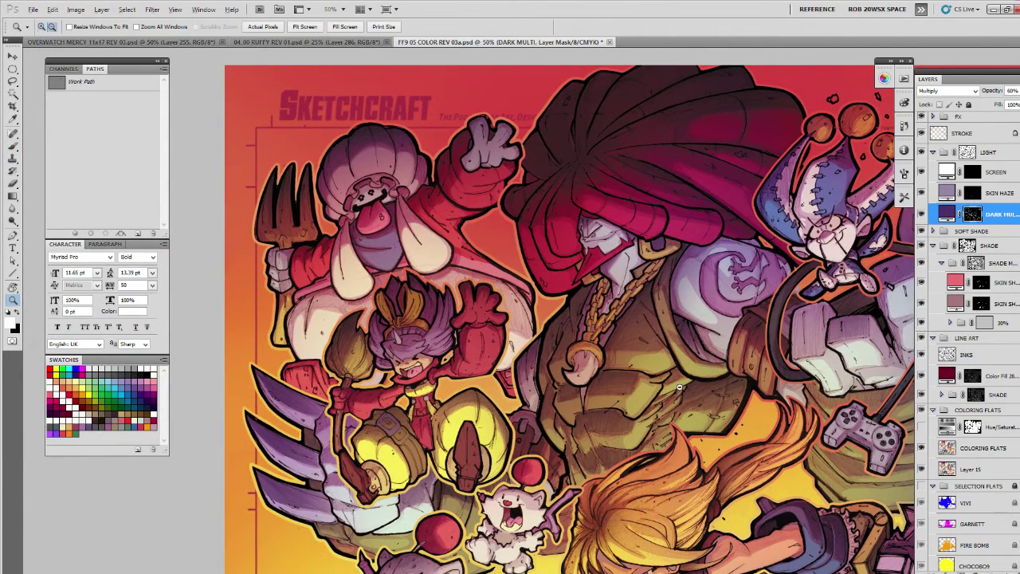
left_click(677, 386, "alt")
left_click(684, 399, "alt")
left_click_drag(702, 473, 673, 333)
left_click_drag(730, 422, 691, 365)
left_click_drag(737, 453, 668, 360)
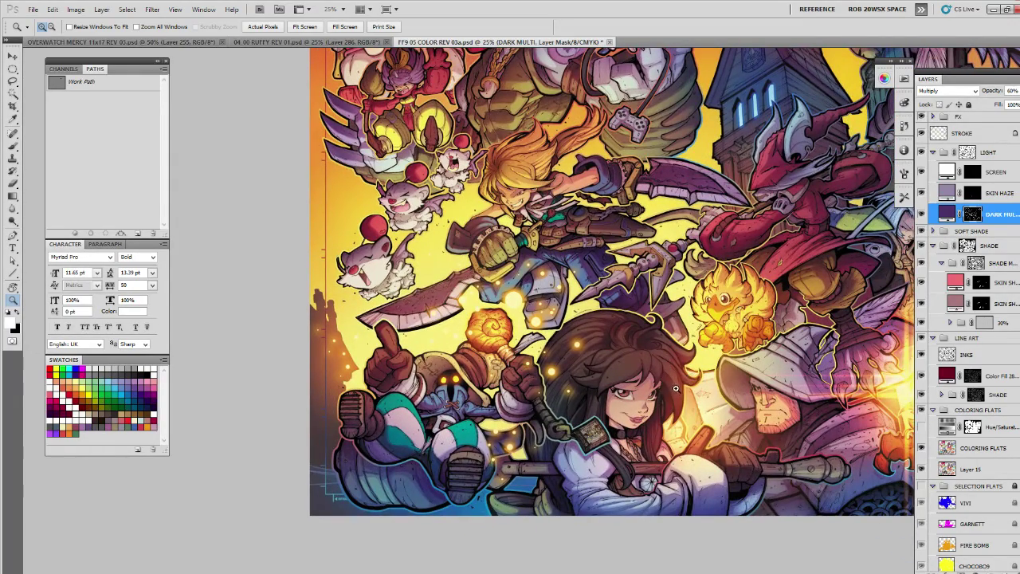
left_click(674, 378)
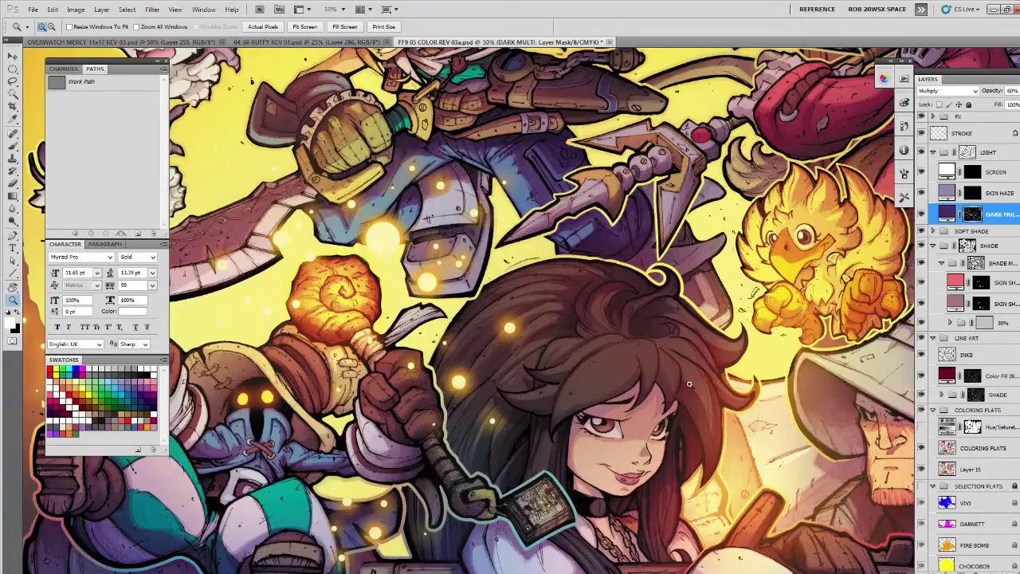
scroll(996, 361, "down", 3)
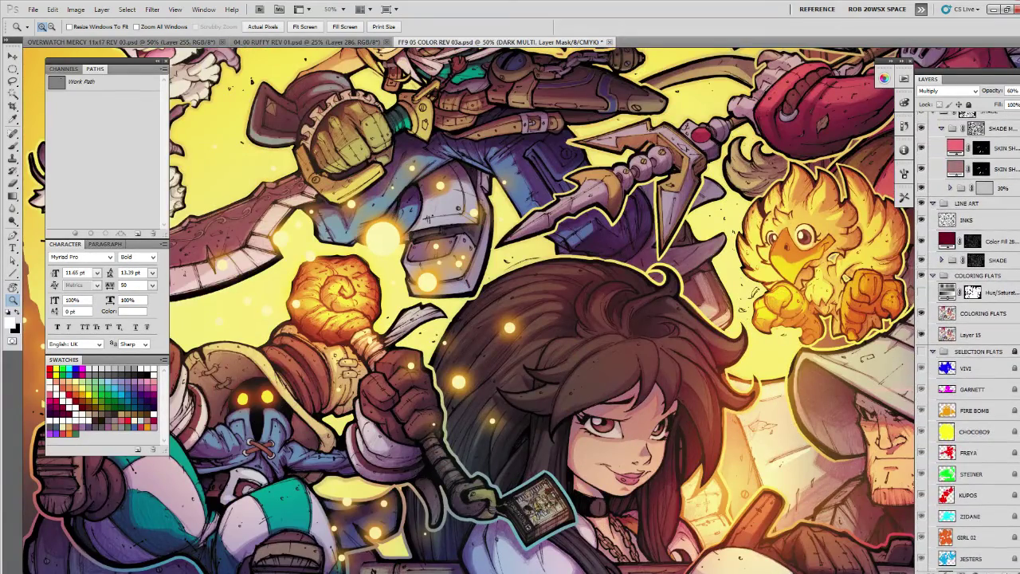
Try to isolate the dark-haired girl's hair from the Layer 15 flats with the Magic Wand.
left_click(977, 335)
key("w")
left_click(581, 417)
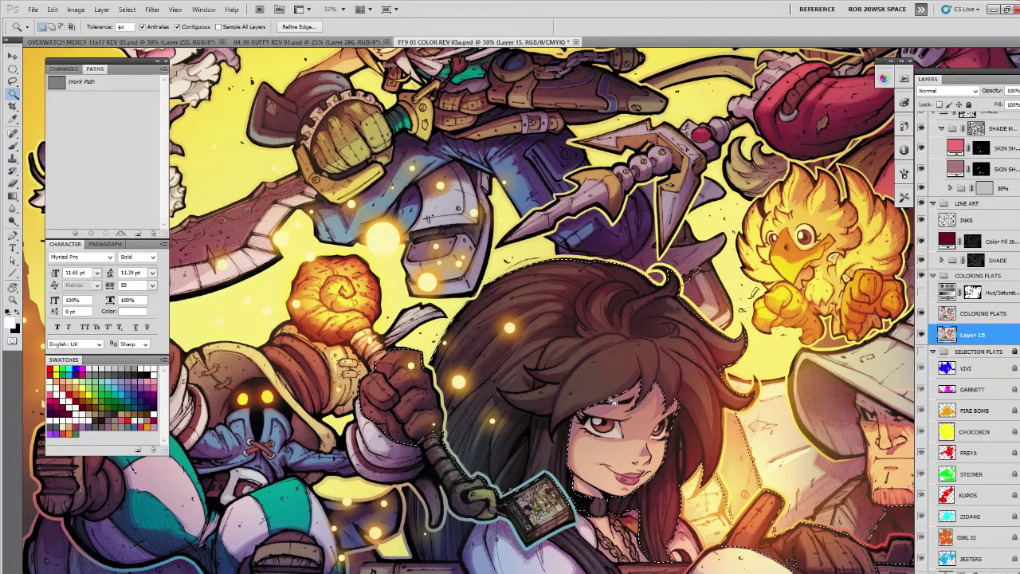
left_click(434, 419, "alt")
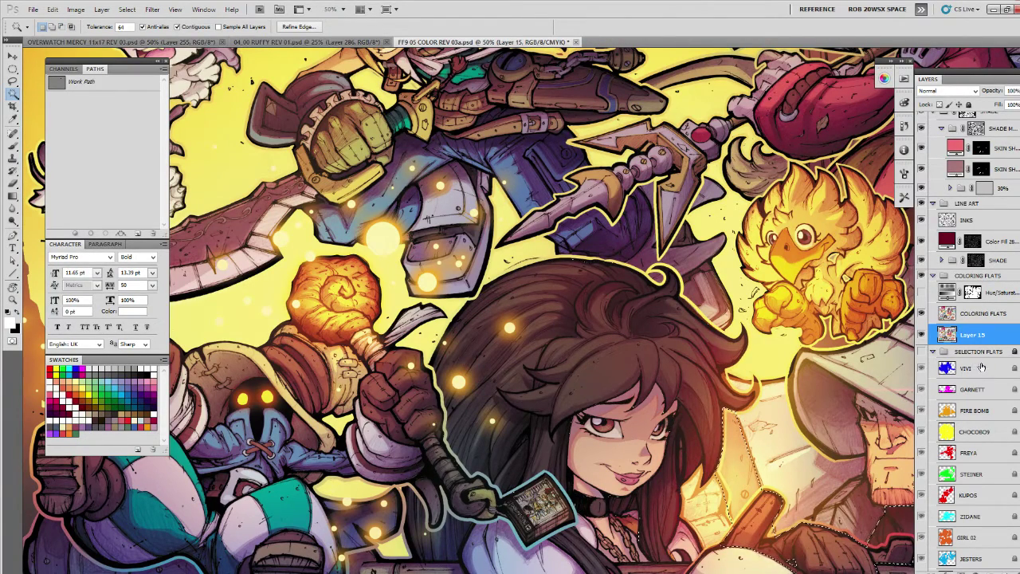
Load the GARNETT flat as a selection and make the dark purple Multiply layer's mask active.
left_click(953, 390, "ctrl")
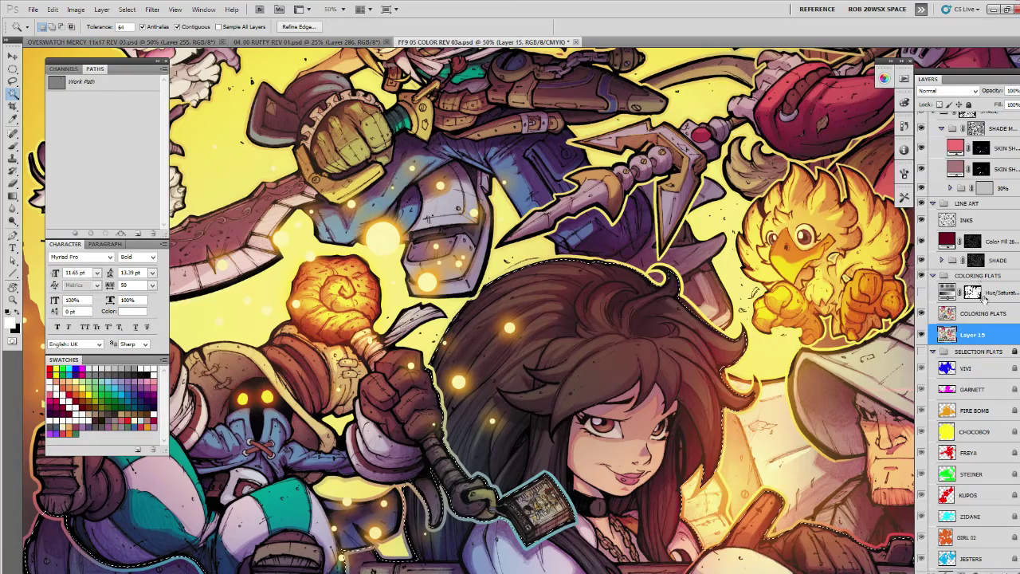
scroll(1006, 186, "up", 1)
scroll(985, 194, "up", 3)
left_click(973, 173)
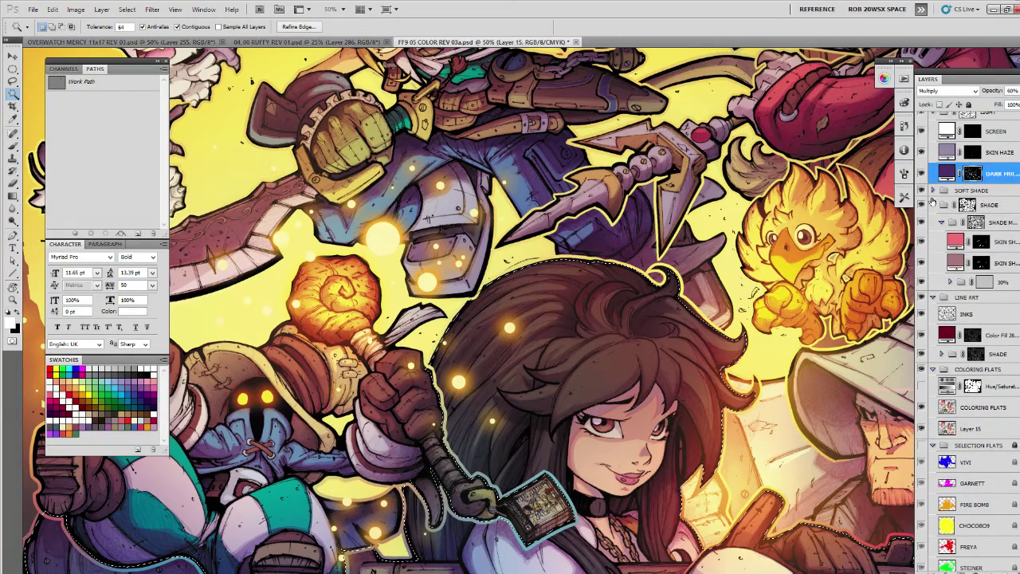
Hide the selection edges and brush dark shading onto the girl's hair with a 500 px white brush.
key("z")
left_click(668, 391, "alt")
left_click_drag(671, 395, 666, 368)
key("ctrl+h")
key("b")
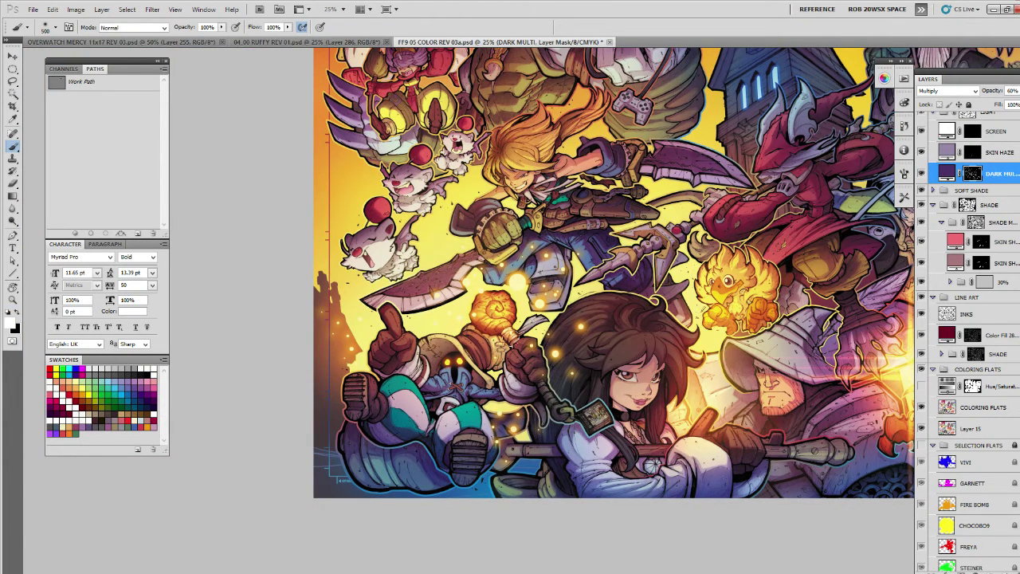
left_click(592, 302)
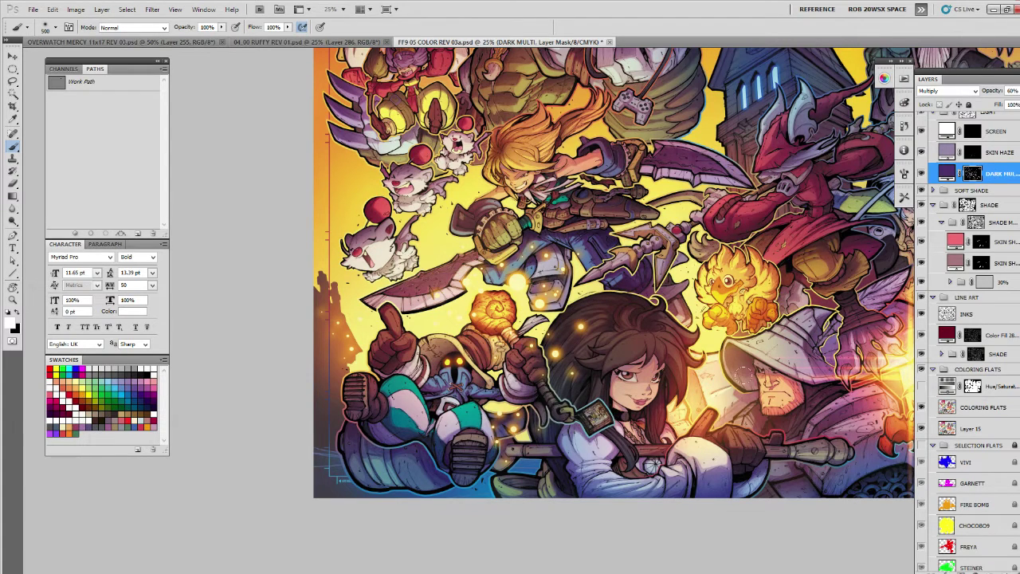
left_click_drag(765, 405, 759, 404)
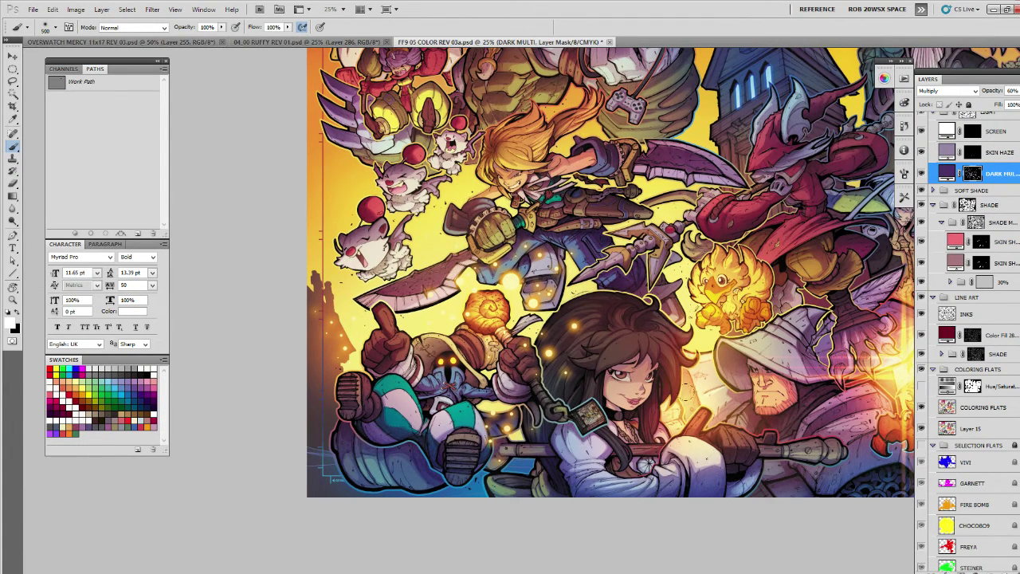
Refine the girl's hair shading with alternating black and white strokes on the mask, toggling the last stroke to compare.
key("x")
mouse_move(608, 297)
left_mouse_down()
mouse_move(569, 313)
mouse_move(567, 293)
left_mouse_up()
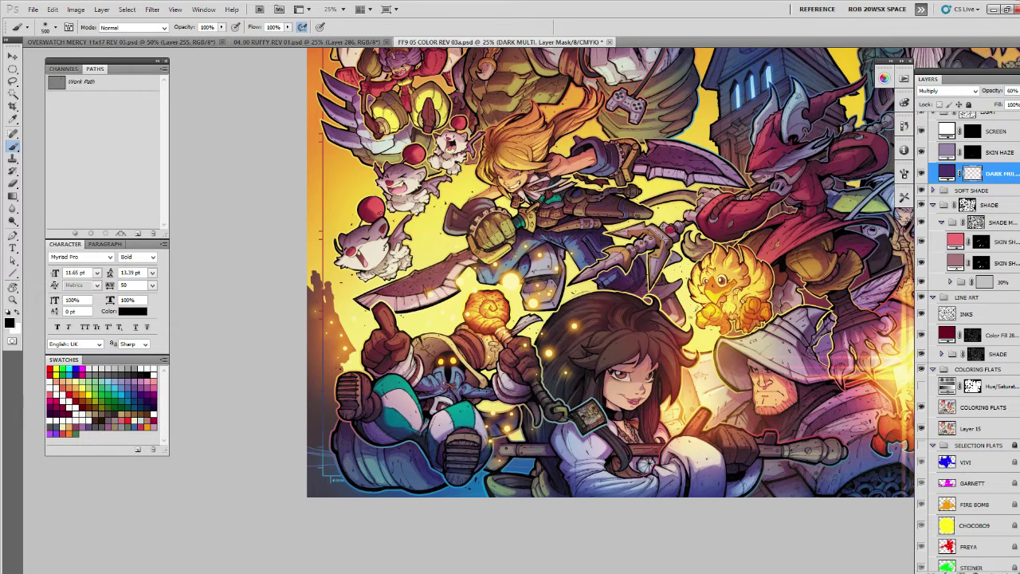
key("x")
left_click_drag(684, 337, 686, 360)
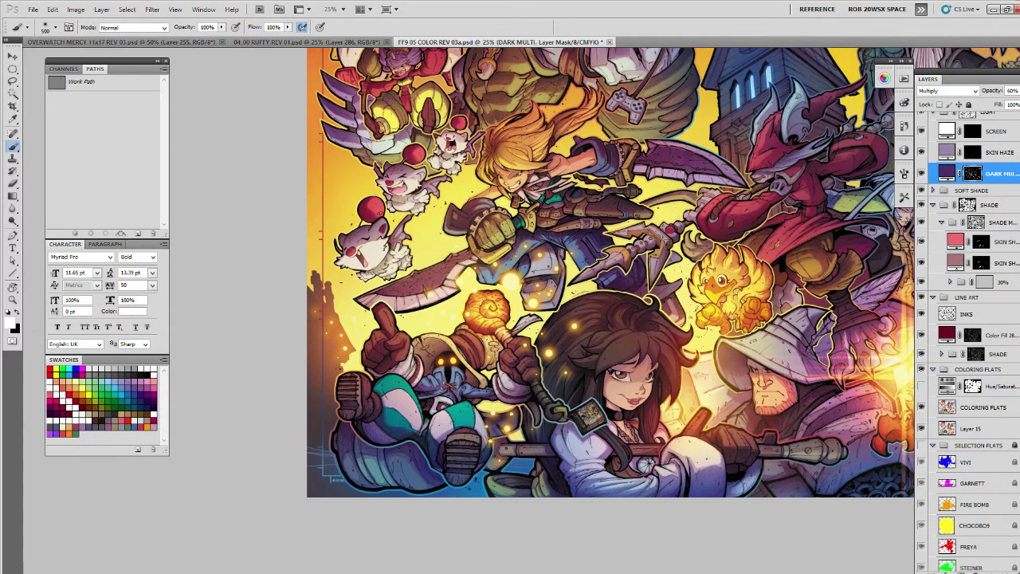
key("ctrl+z")
key("ctrl+z")
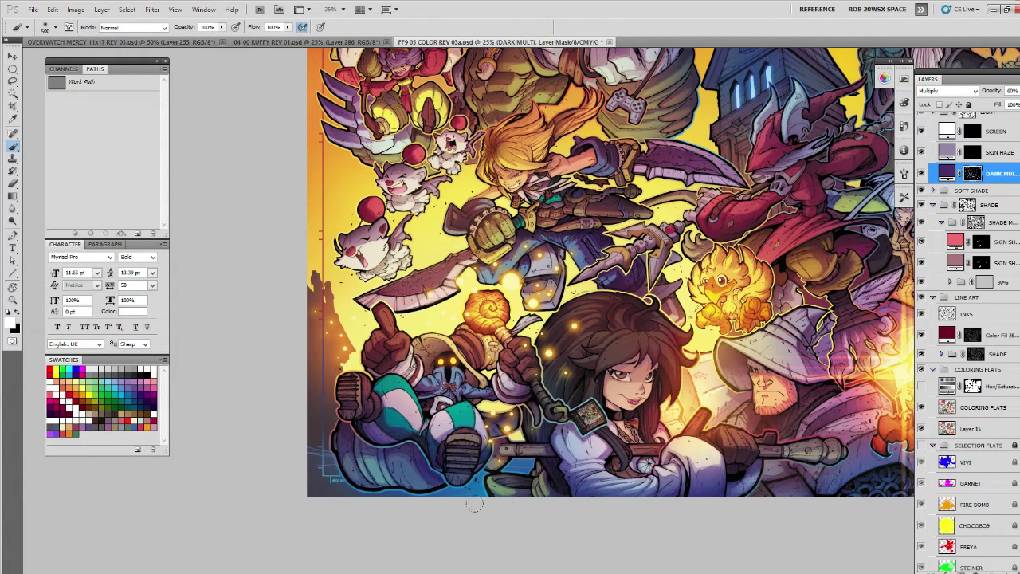
Lasso a shadow area on the red-robed figure's torso, fill it with white on the mask, and deselect.
left_click_drag(656, 515, 515, 509)
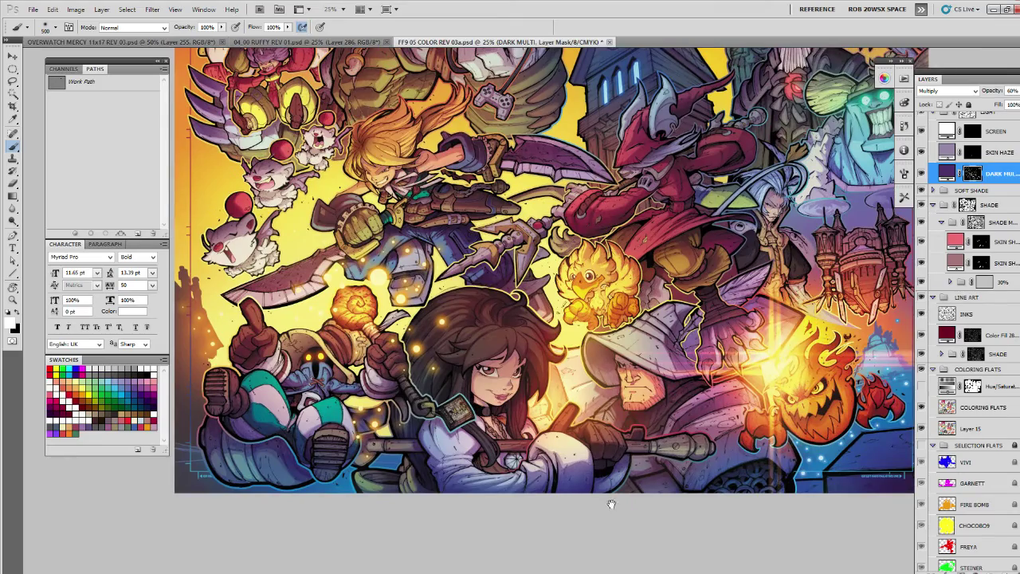
left_click_drag(620, 427, 638, 441)
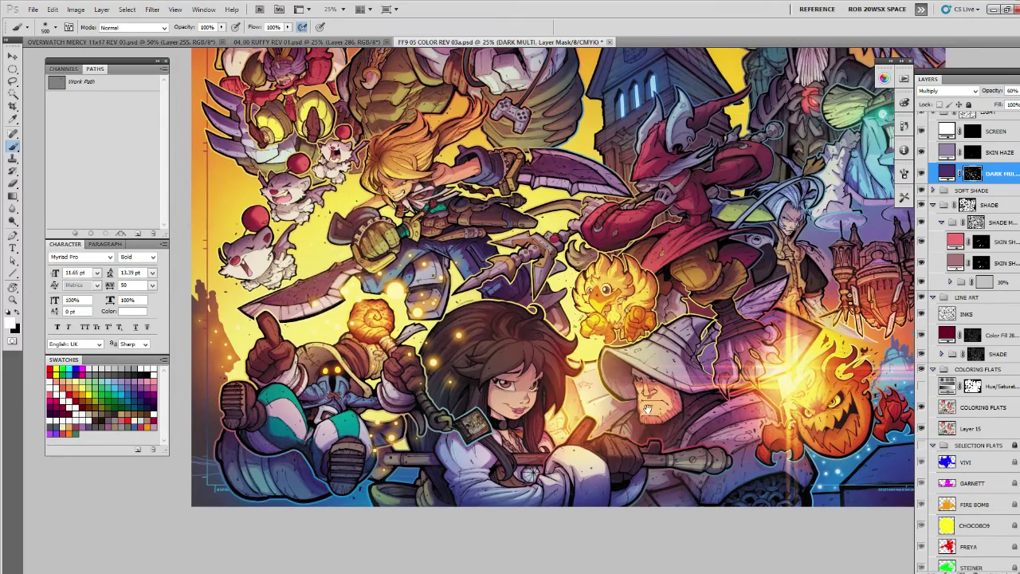
left_click_drag(647, 398, 592, 482)
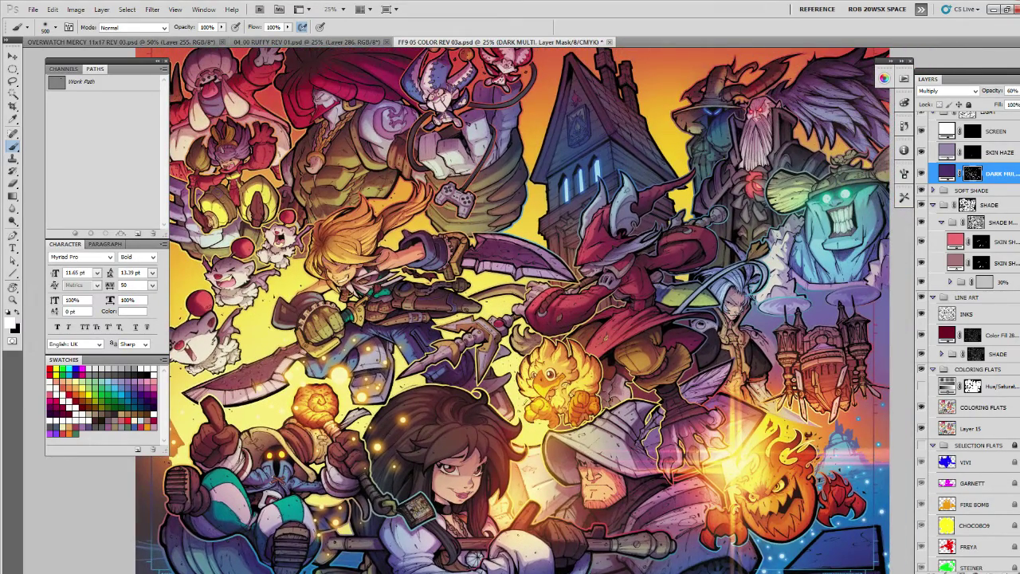
key("l")
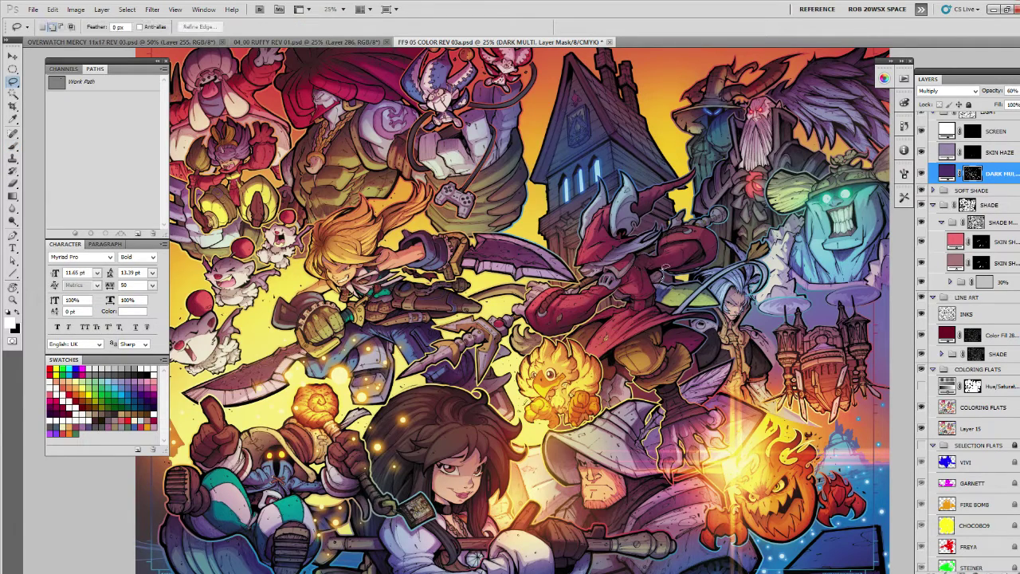
left_click_drag(651, 274, 656, 276)
key("alt+BackSpace")
key("ctrl+d")
key("b")
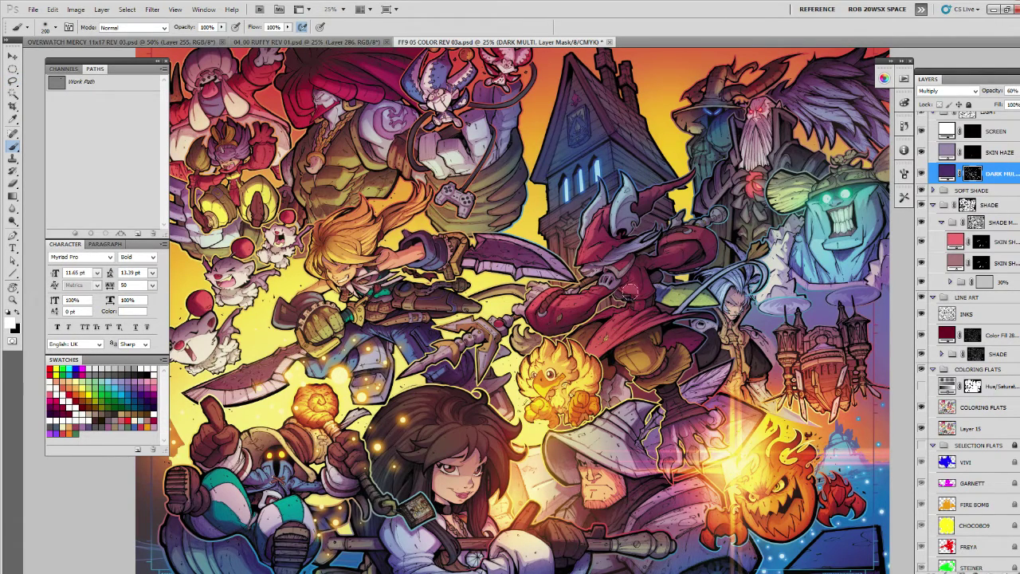
Lasso another shadow area across the red-robed figure's body and brush soft shading into it at 200 px.
left_click_drag(710, 347, 675, 362)
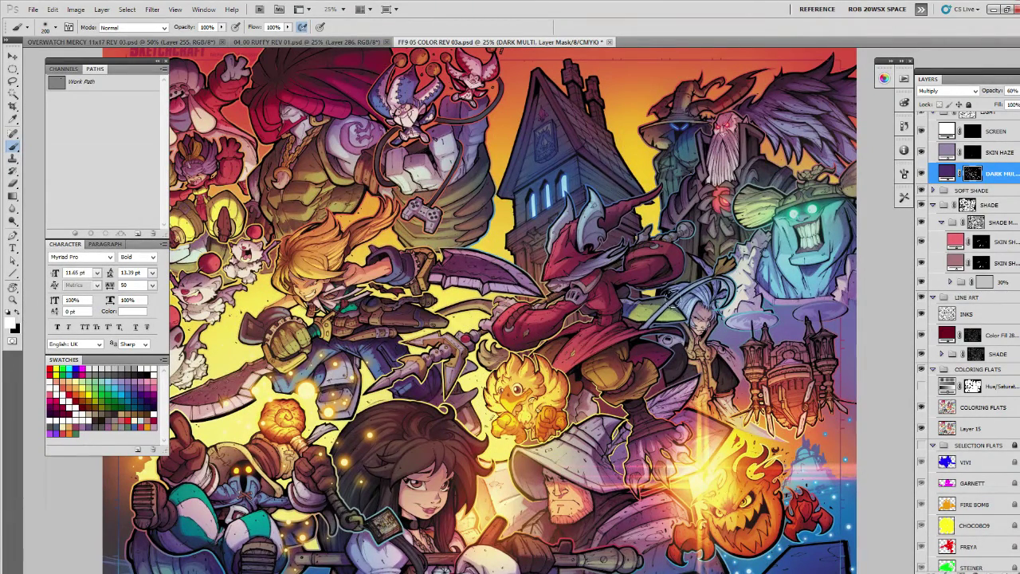
key("l")
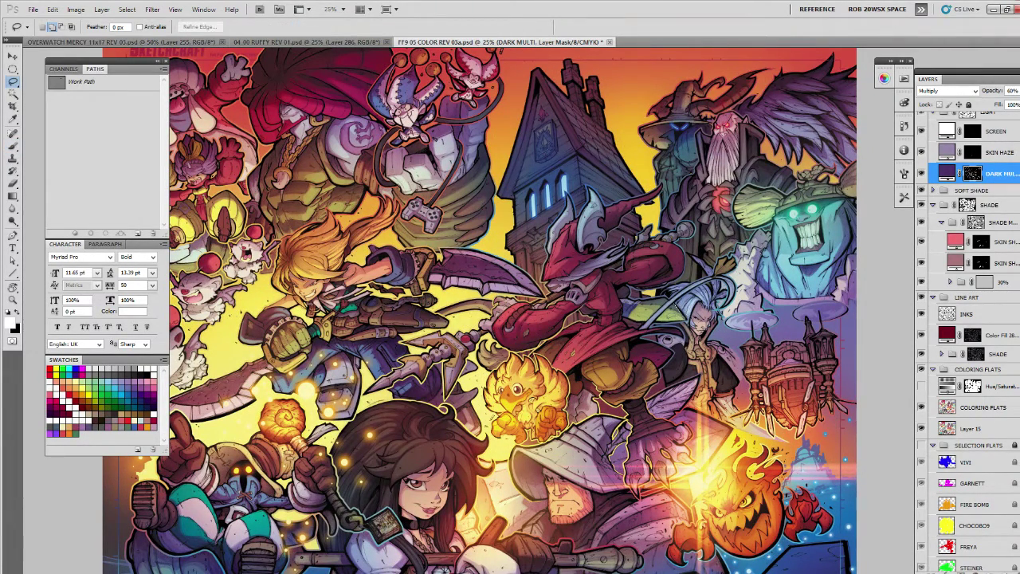
mouse_move(673, 303)
left_mouse_down()
mouse_move(678, 311)
mouse_move(649, 319)
mouse_move(624, 313)
left_mouse_up()
key("b")
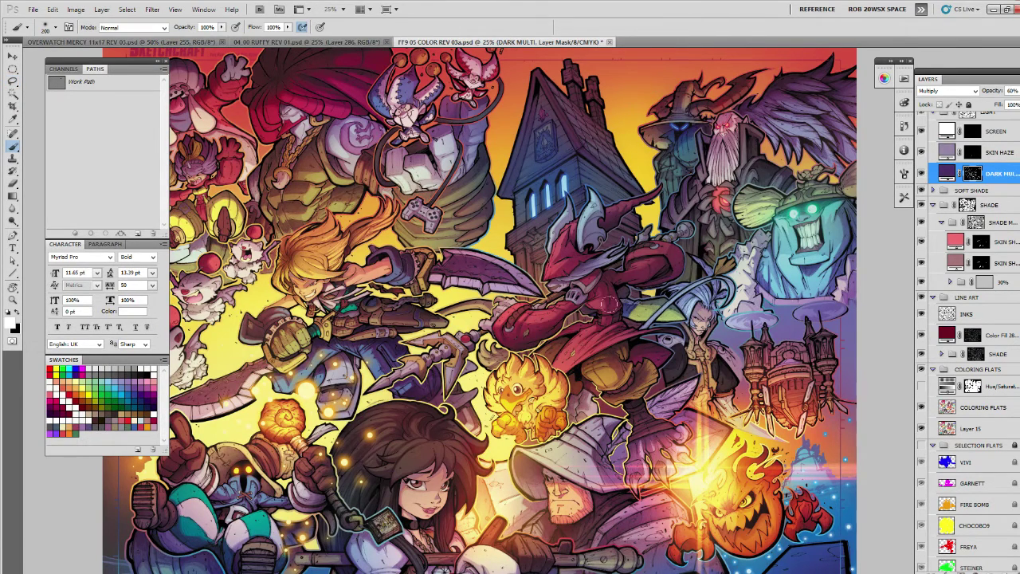
mouse_move(608, 303)
left_mouse_down()
mouse_move(662, 295)
mouse_move(674, 309)
mouse_move(622, 294)
left_mouse_up()
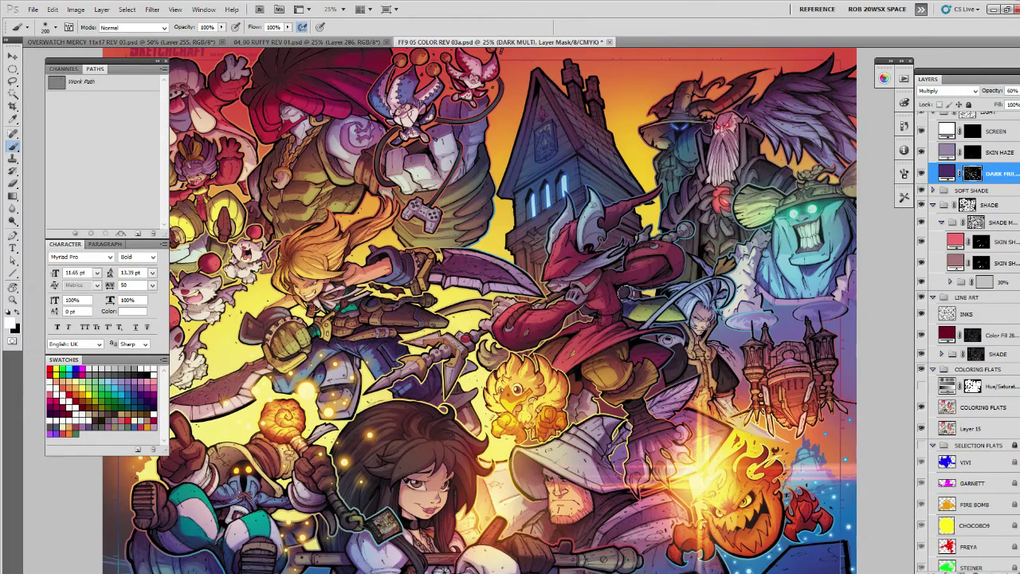
Brush dark shading onto the bearded figure below the feathered wing with a 100 px brush.
left_click_drag(671, 361, 679, 310)
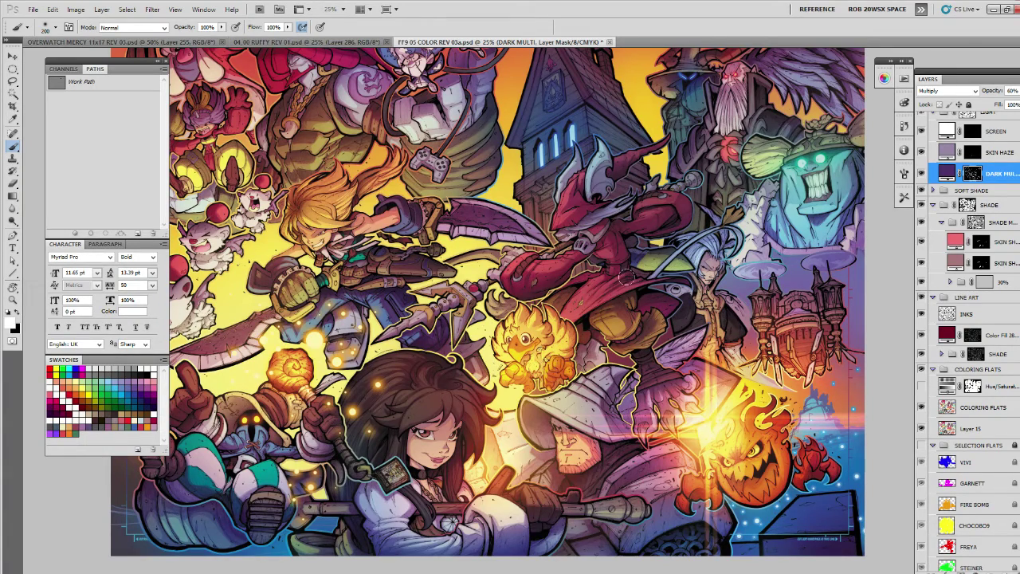
left_click_drag(600, 324, 606, 401)
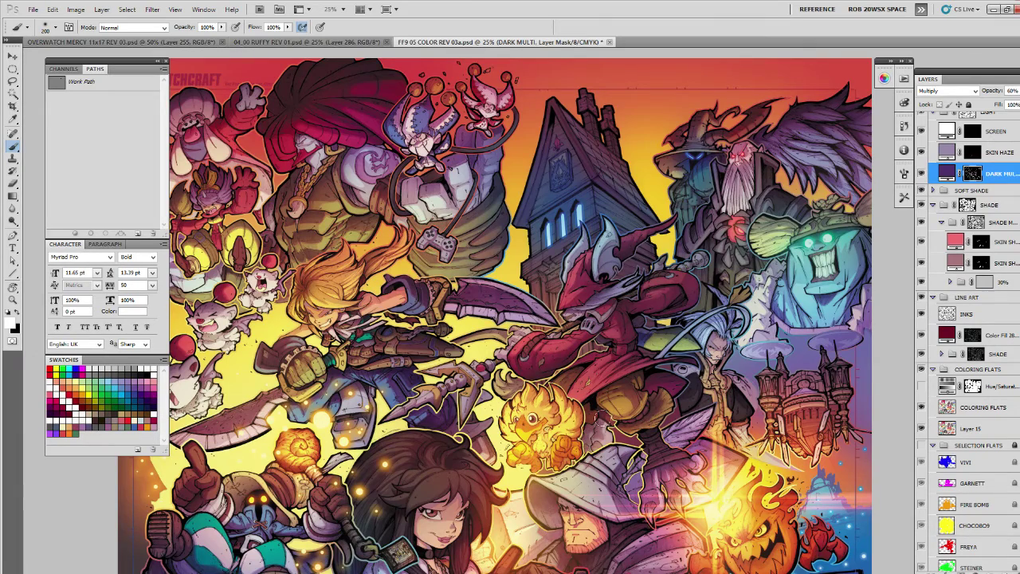
left_click_drag(710, 269, 654, 281)
mouse_move(685, 174)
left_mouse_down()
mouse_move(684, 186)
mouse_move(690, 157)
mouse_move(669, 216)
left_mouse_up()
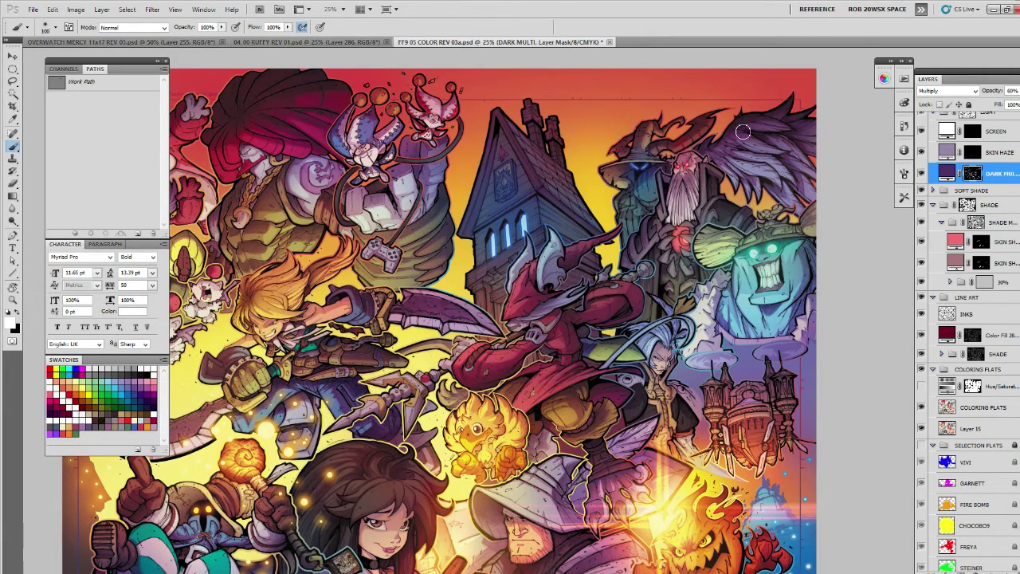
Load the selection flat covering the floating red palace and the pale rocks as a selection.
left_click_drag(773, 405, 695, 372)
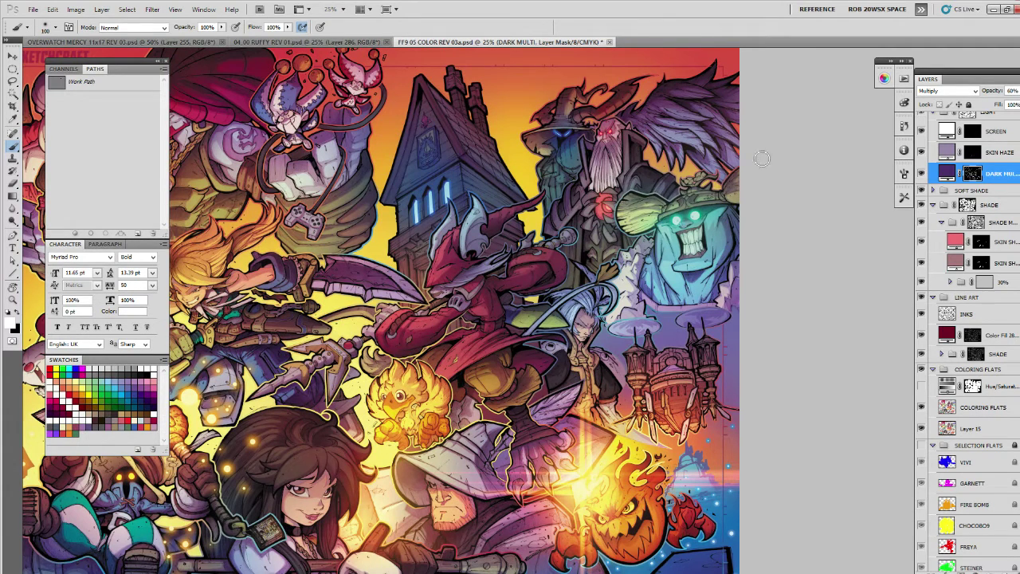
left_click_drag(656, 255, 657, 246)
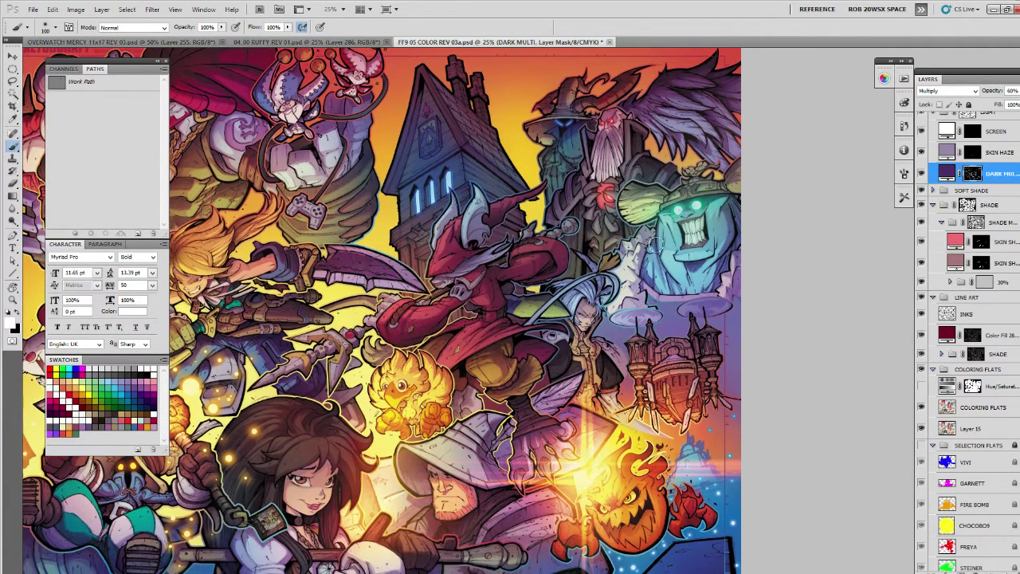
mouse_move(650, 289)
left_mouse_down()
mouse_move(650, 274)
mouse_move(704, 247)
left_mouse_up()
scroll(997, 511, "down", 6)
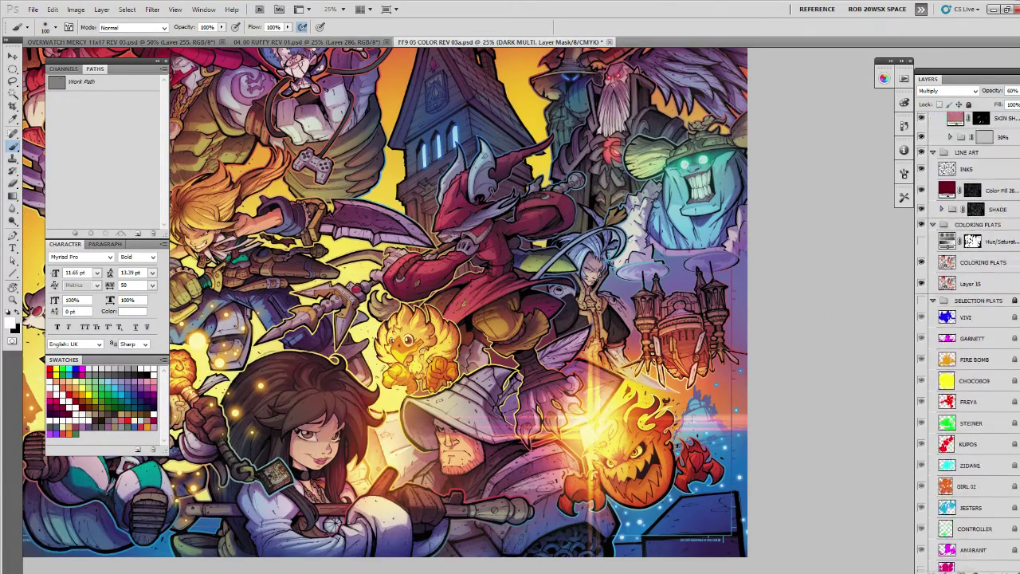
left_click(947, 511, "ctrl")
scroll(949, 494, "up", 5)
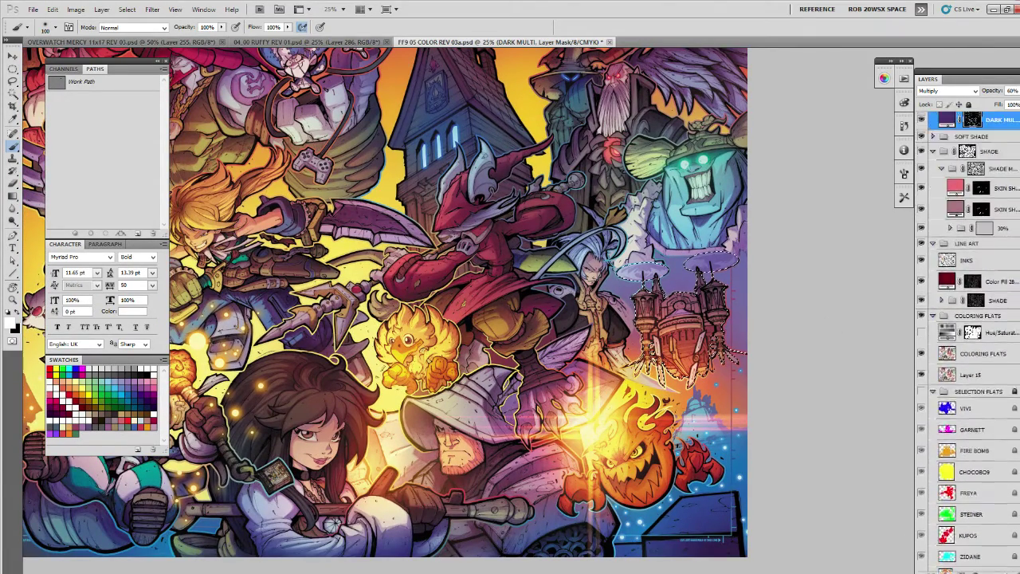
Enlarge the brush to 600 px, hide the selection edges, and brush dark shading over the floating red palace.
key("]")
key("]")
key("]")
key("]")
key("]")
key("]")
key("]")
key("]")
key("]")
key("]")
key("]")
key("]")
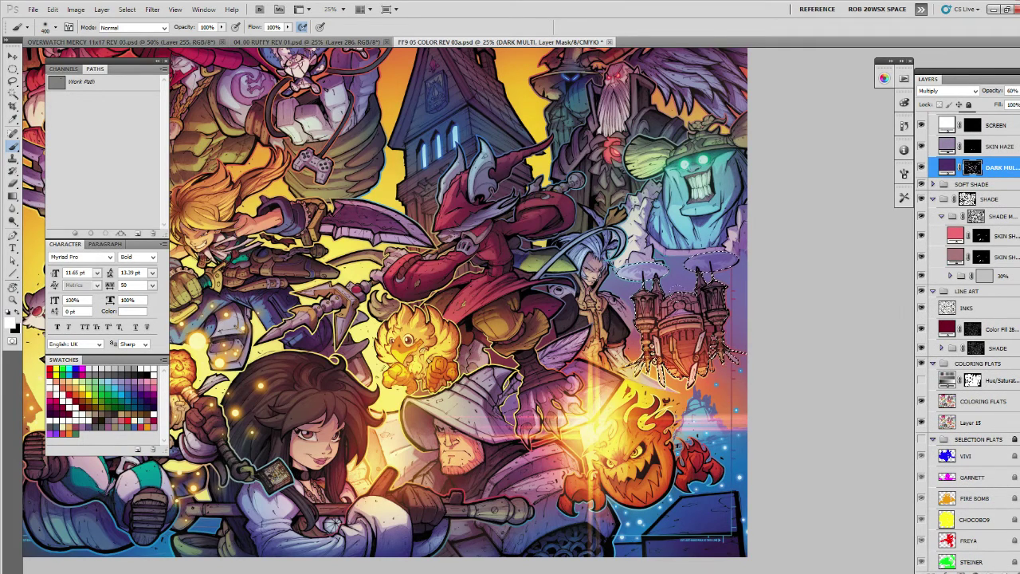
key("ctrl+h")
left_click(695, 281)
key("ctrl+z")
left_click_drag(681, 327, 695, 307)
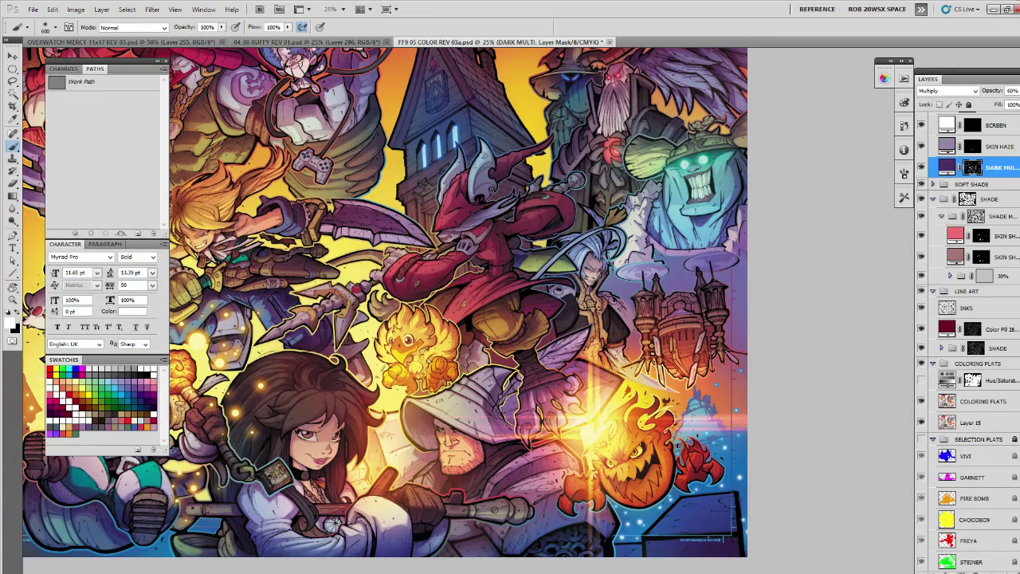
Lasso a shadow area on the red-haired brute's torso beside the raised arm and fill it with white on the mask.
left_click_drag(692, 345, 719, 304)
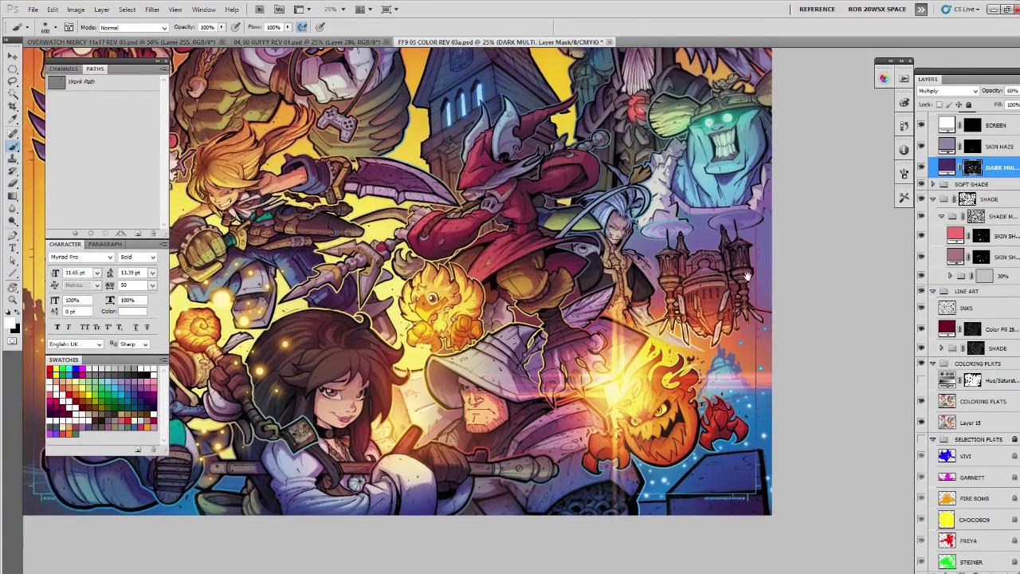
left_click_drag(655, 312, 693, 417)
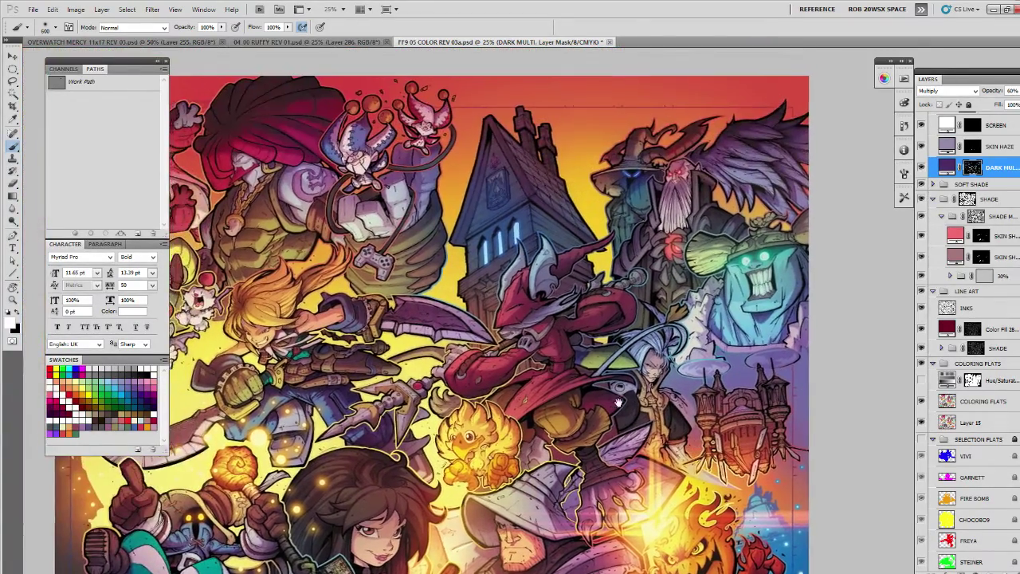
left_click_drag(615, 370, 698, 377)
left_click_drag(605, 349, 665, 415)
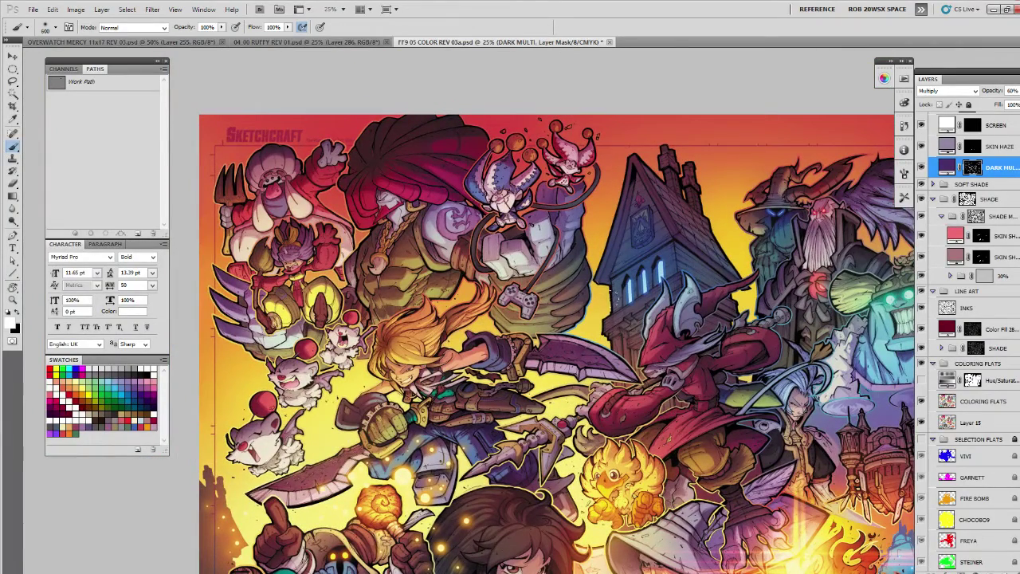
key("l")
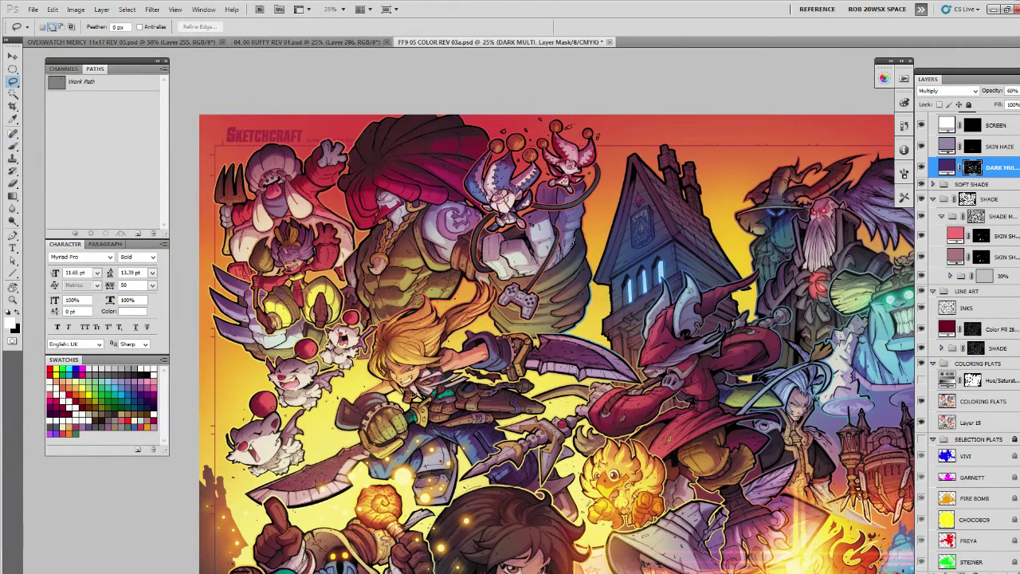
left_click_drag(573, 258, 581, 232)
key("alt+BackSpace")
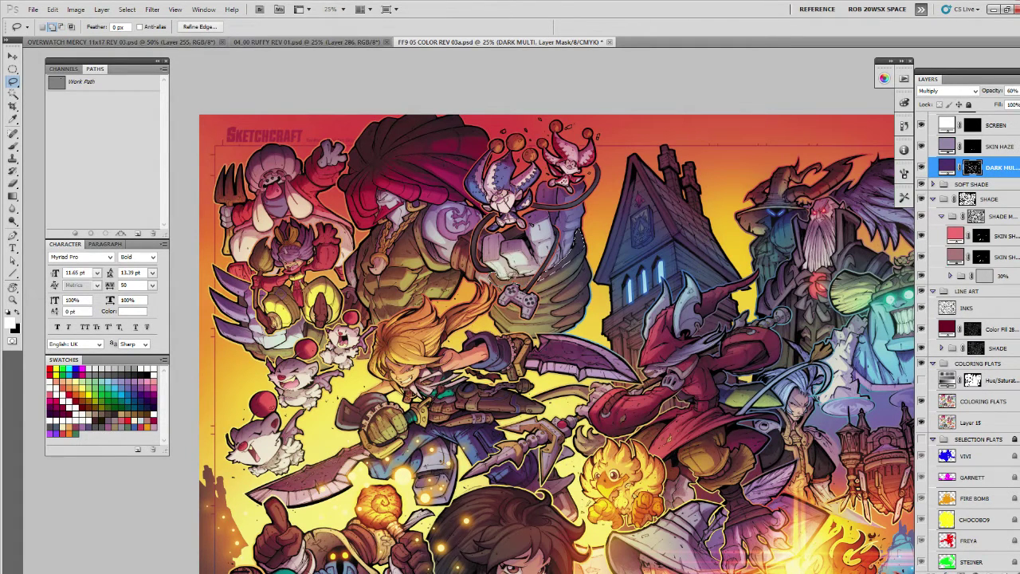
Lasso a wider area along the brute's side, hide the selection edges, and brush dark shading into it.
mouse_move(539, 276)
left_mouse_down()
mouse_move(496, 277)
mouse_move(558, 271)
mouse_move(586, 235)
left_mouse_up()
key("b")
key("ctrl+h")
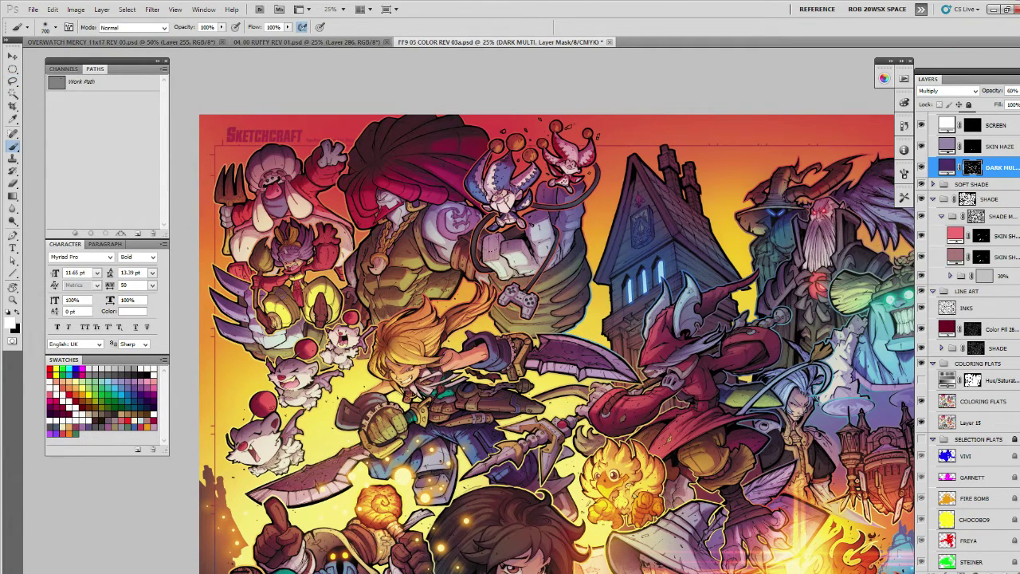
mouse_move(480, 264)
left_mouse_down()
mouse_move(547, 276)
mouse_move(577, 237)
left_mouse_up()
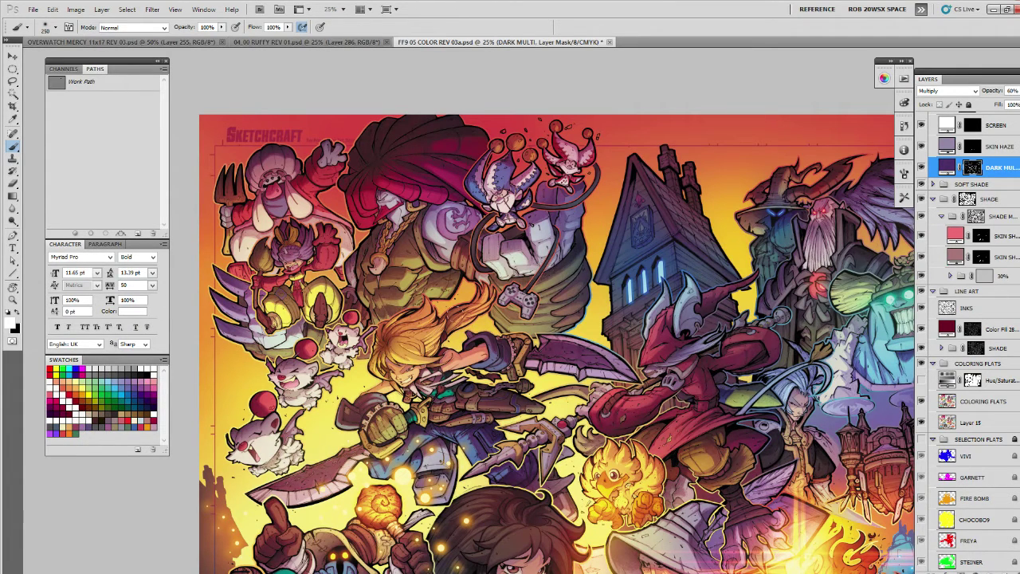
Lasso a shadow area on the brute's striped green side below the raised arm and brush dark shading into it.
left_click_drag(597, 312, 593, 317)
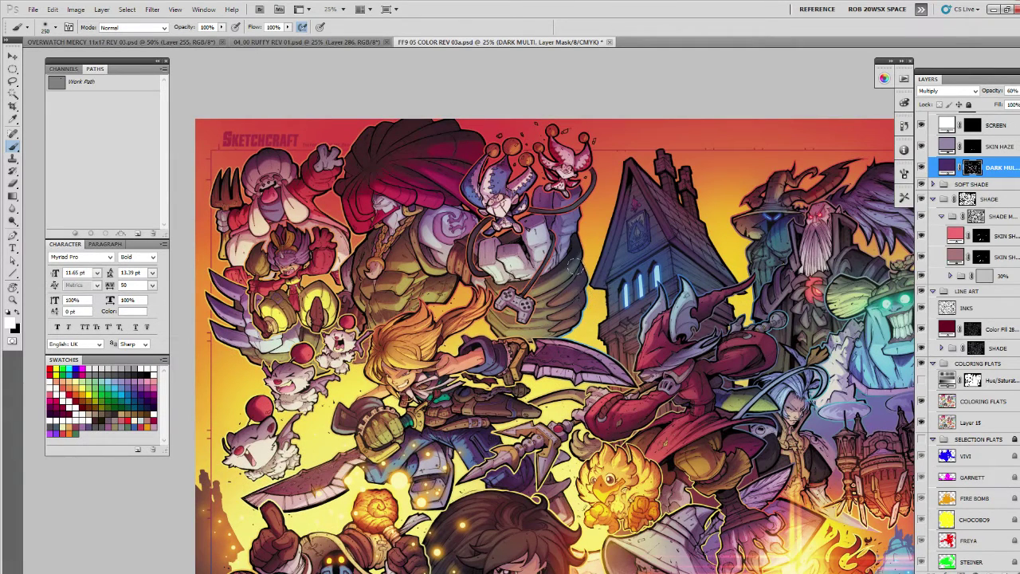
key("l")
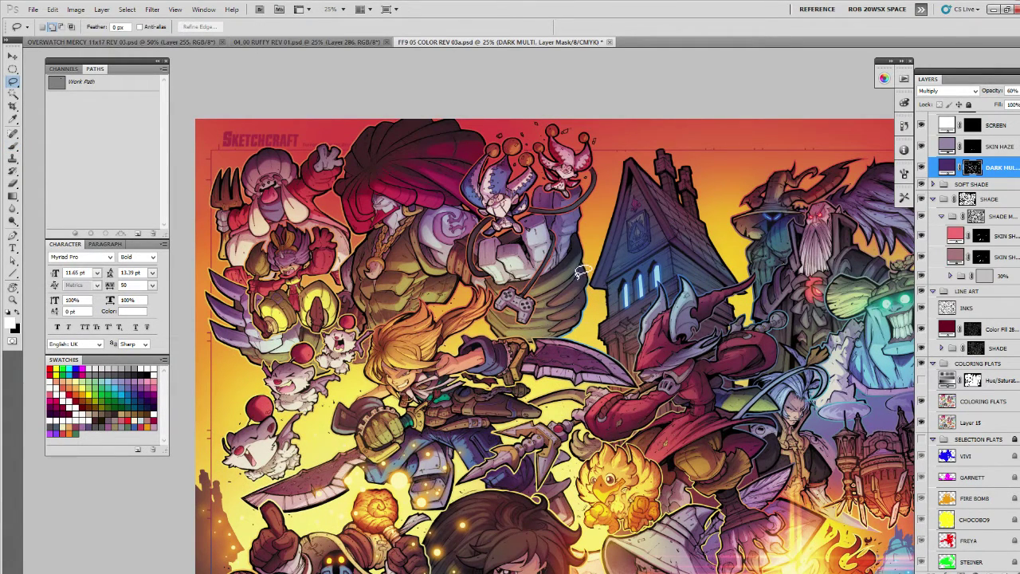
mouse_move(581, 262)
left_mouse_down()
mouse_move(587, 271)
mouse_move(558, 296)
mouse_move(568, 299)
left_mouse_up()
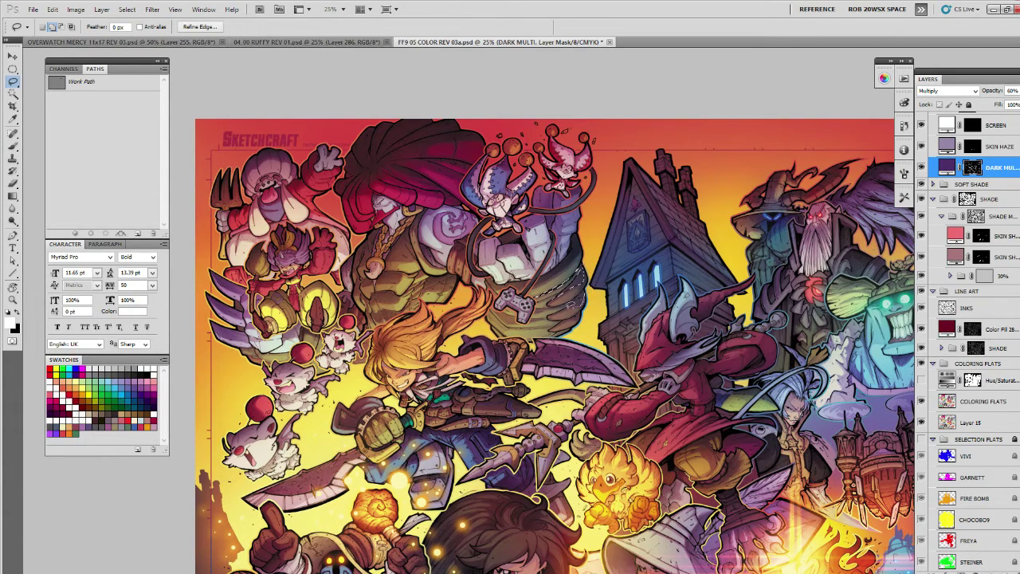
key("b")
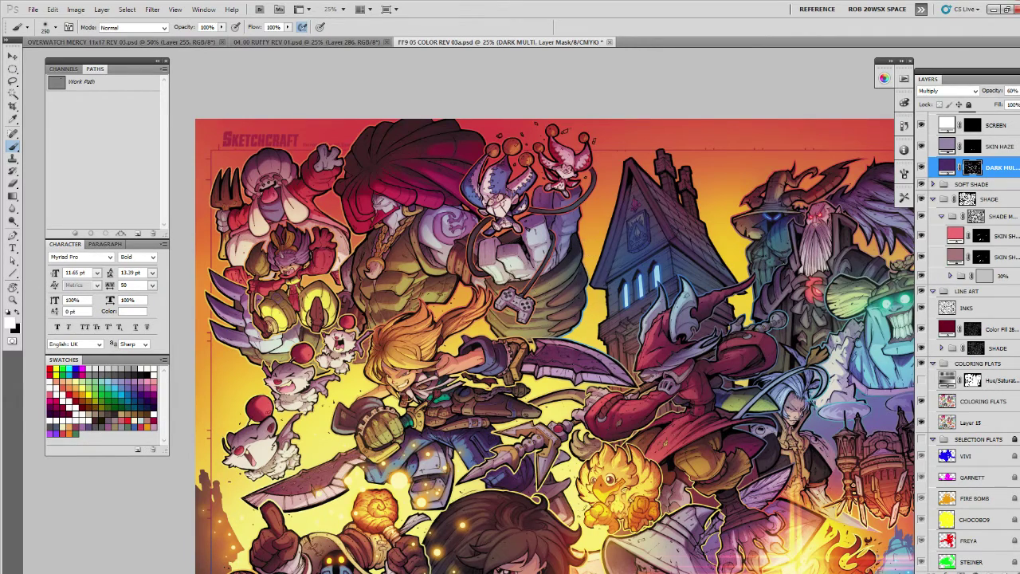
Load the chocobo's selection flat and brush dark shading around its lower body with a 500 px brush, undoing the first stroke.
left_click_drag(478, 355, 523, 299)
left_click_drag(514, 383, 529, 300)
left_click_drag(527, 376, 529, 316)
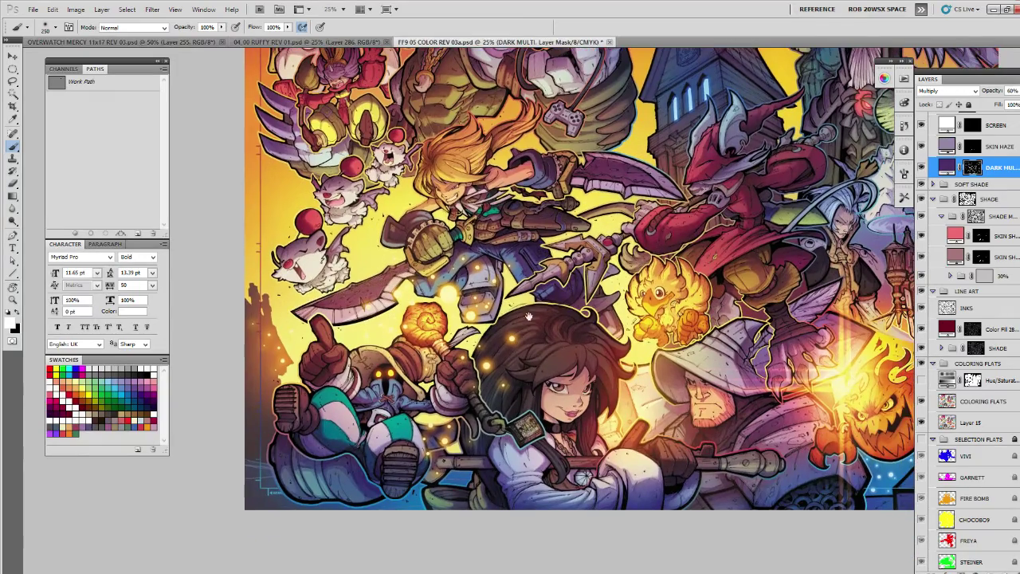
left_click_drag(724, 270, 653, 331)
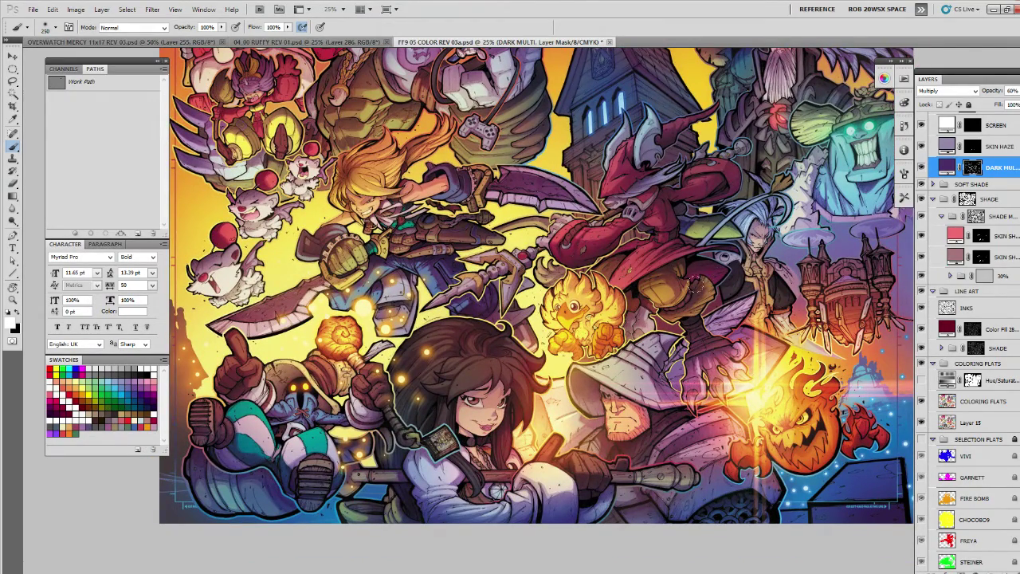
left_click(948, 519, "ctrl")
mouse_move(589, 344)
left_mouse_down()
mouse_move(605, 349)
mouse_move(614, 295)
left_mouse_up()
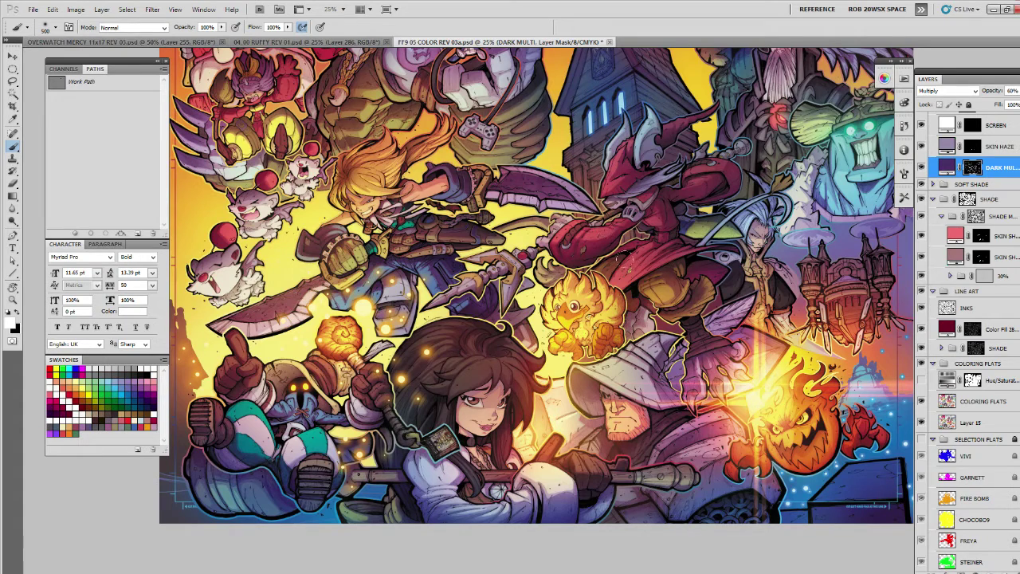
key("ctrl+z")
left_click_drag(592, 338, 564, 403)
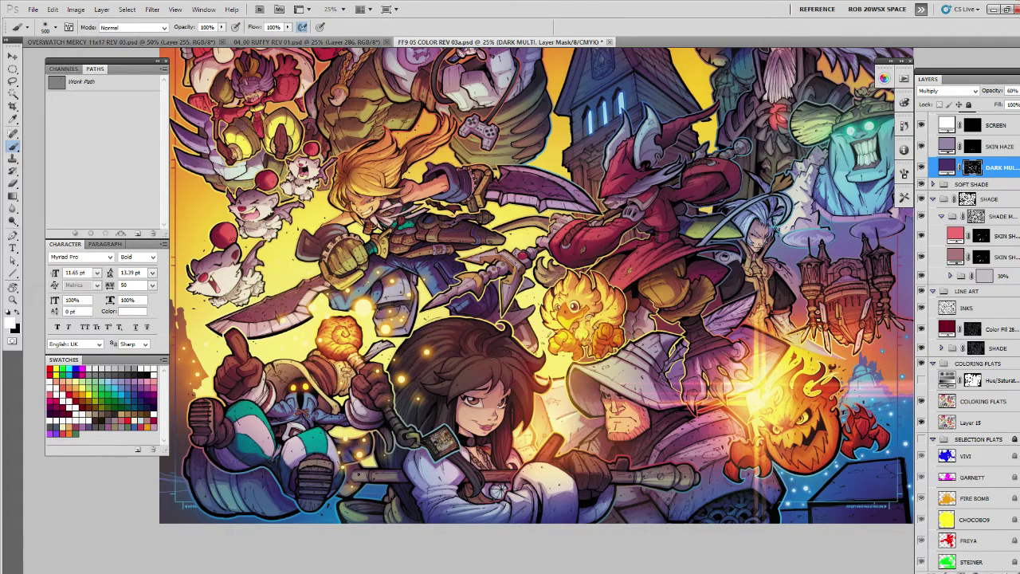
mouse_move(562, 344)
left_mouse_down()
mouse_move(590, 369)
mouse_move(599, 352)
left_mouse_up()
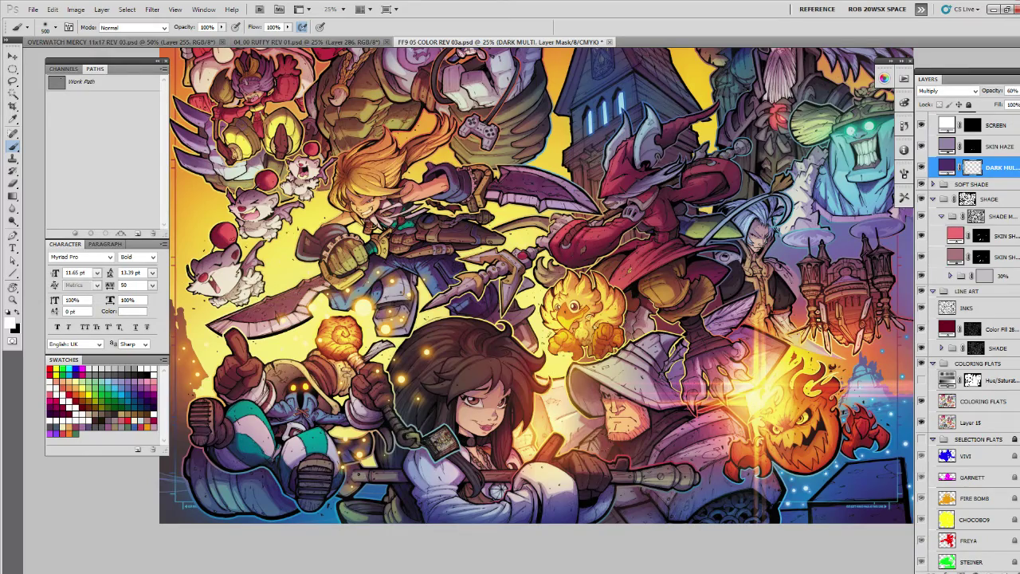
Lasso shadow areas across the chocobo's feet, then try a 500 px shading stroke inside them and undo it.
key("z")
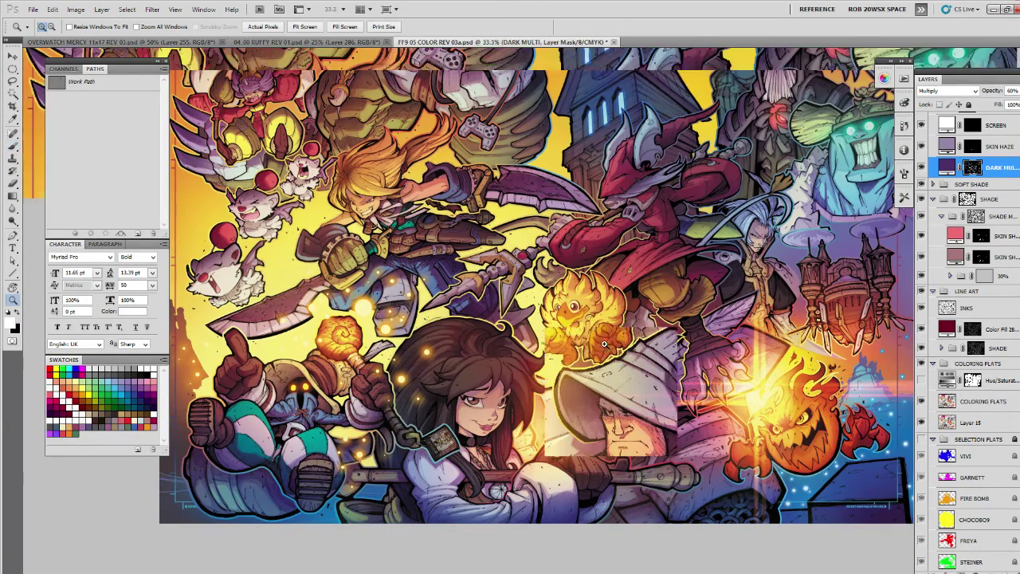
left_click(590, 335)
key("l")
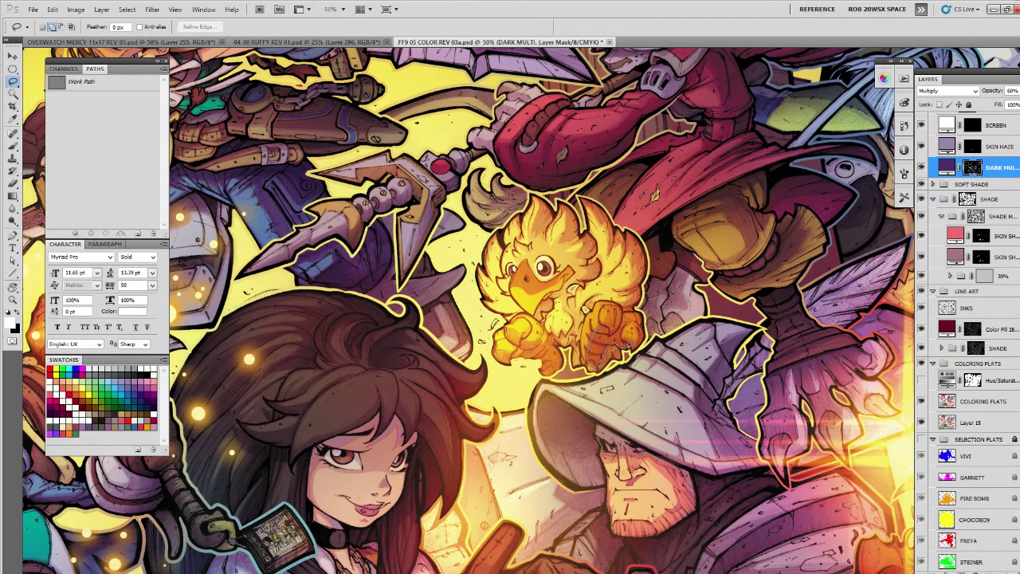
left_click_drag(626, 347, 600, 330)
key("b")
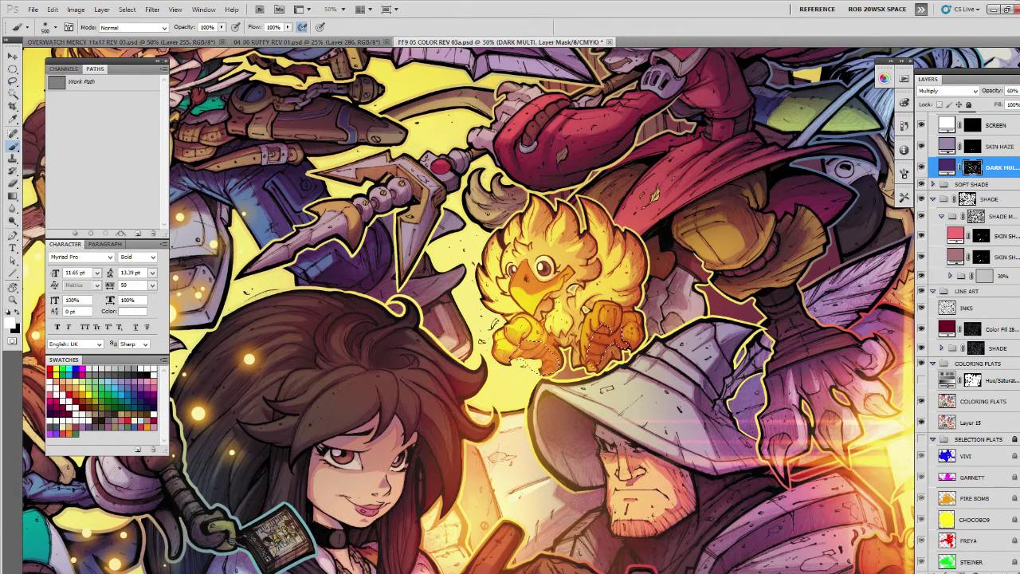
left_click_drag(536, 371, 600, 359)
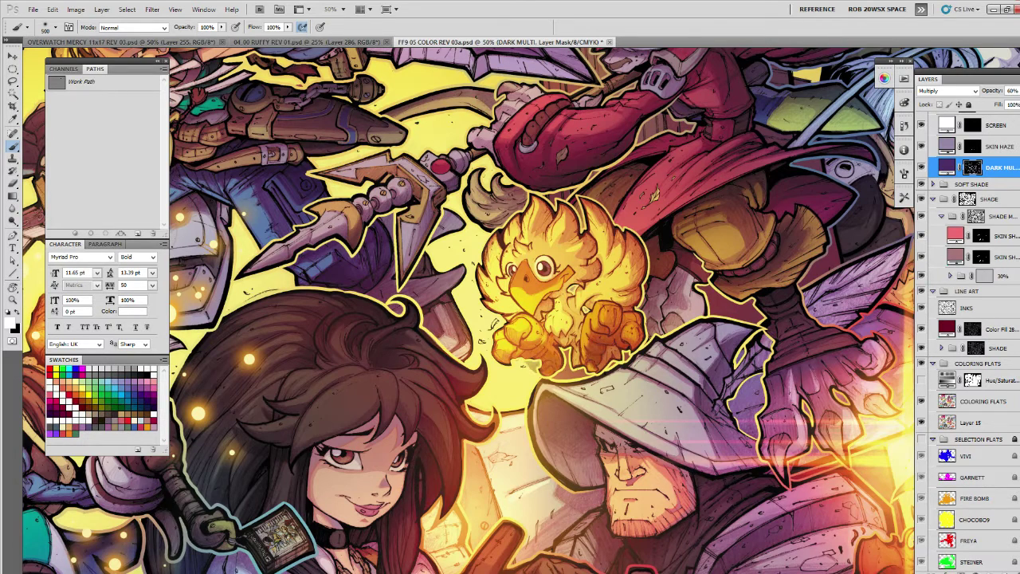
key("ctrl+z")
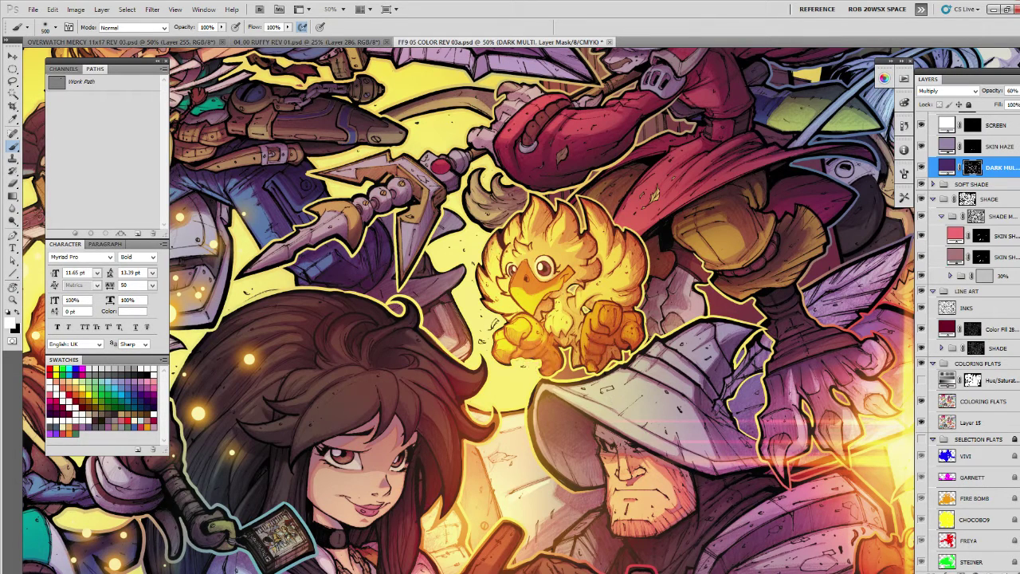
Restrict the feet selection to the CHOCOBO9 flat and brush dark shading on the DARK MULTI mask with a 110 to 150 px brush.
right_click(947, 519)
left_click(929, 389)
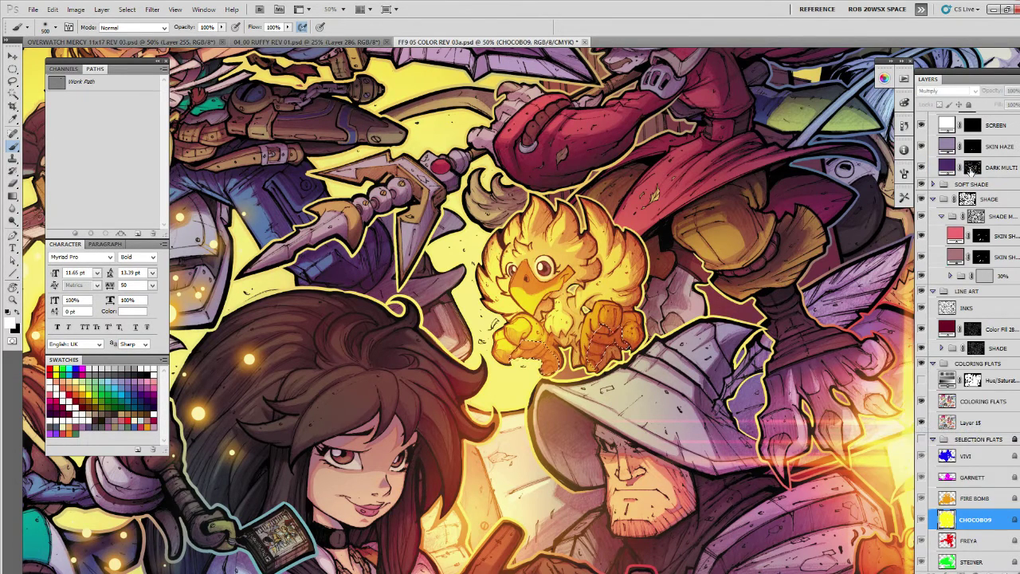
left_click(972, 167)
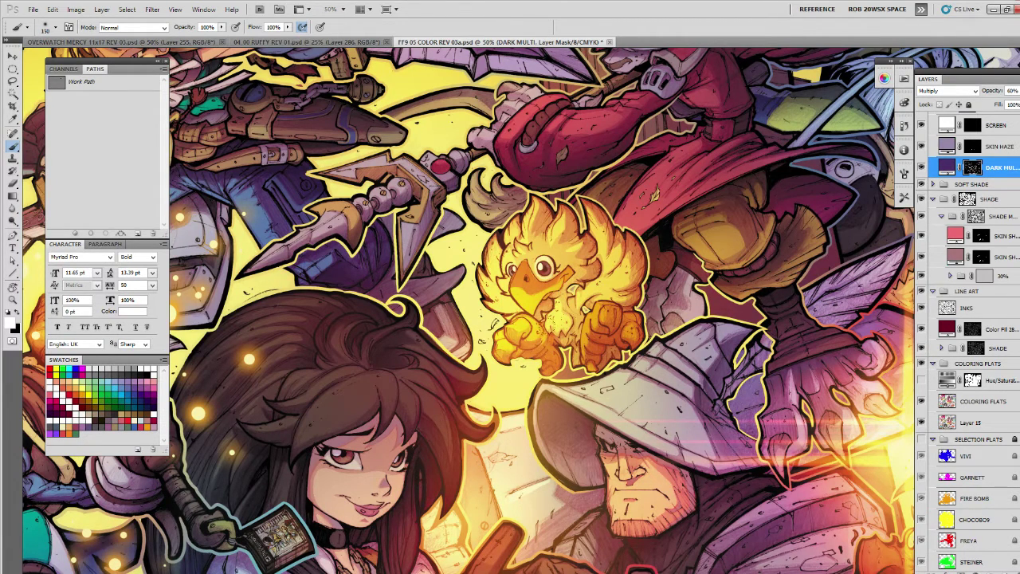
left_click(531, 348)
left_click(609, 335)
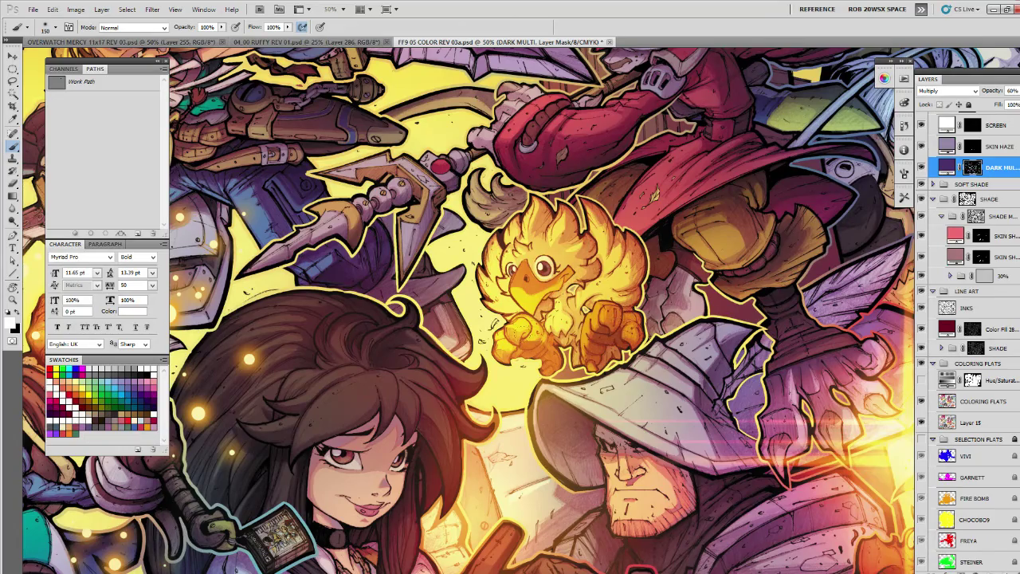
left_click_drag(490, 363, 500, 371)
left_click_drag(598, 346, 624, 424)
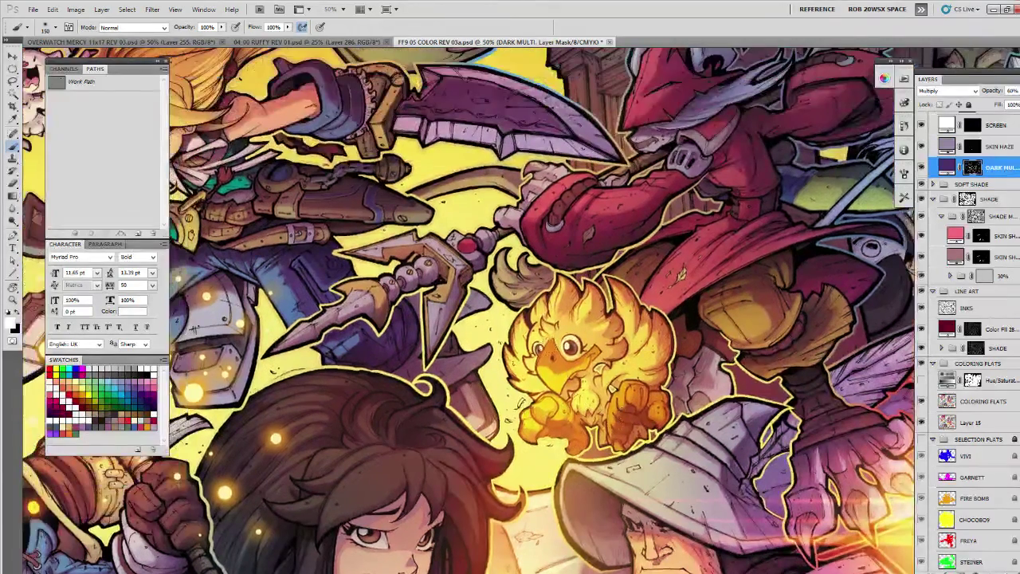
Lasso a small shadow area on the chocobo's beak between the eyes and brush dark shading into it.
key("l")
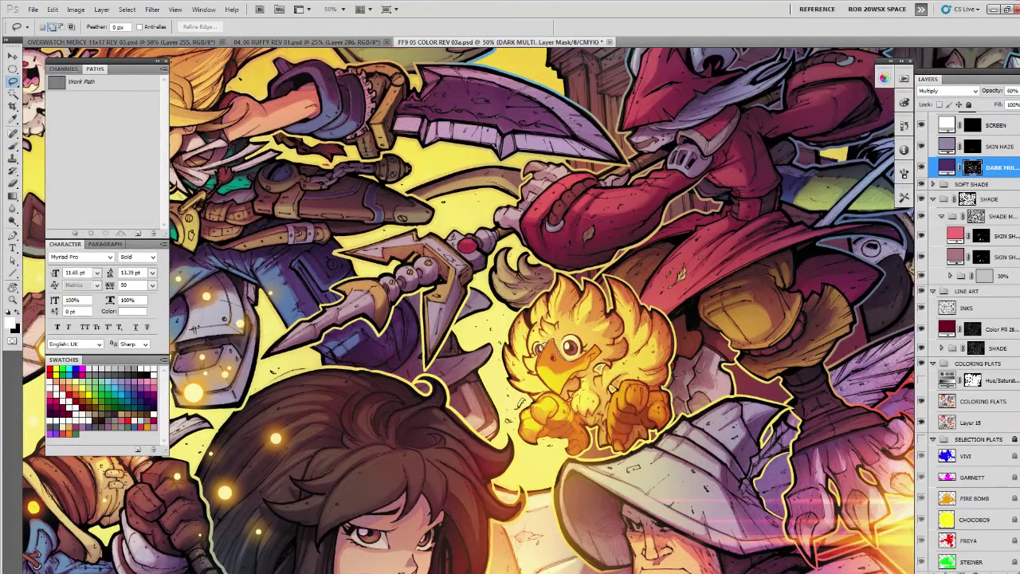
left_click_drag(567, 361, 563, 362)
key("b")
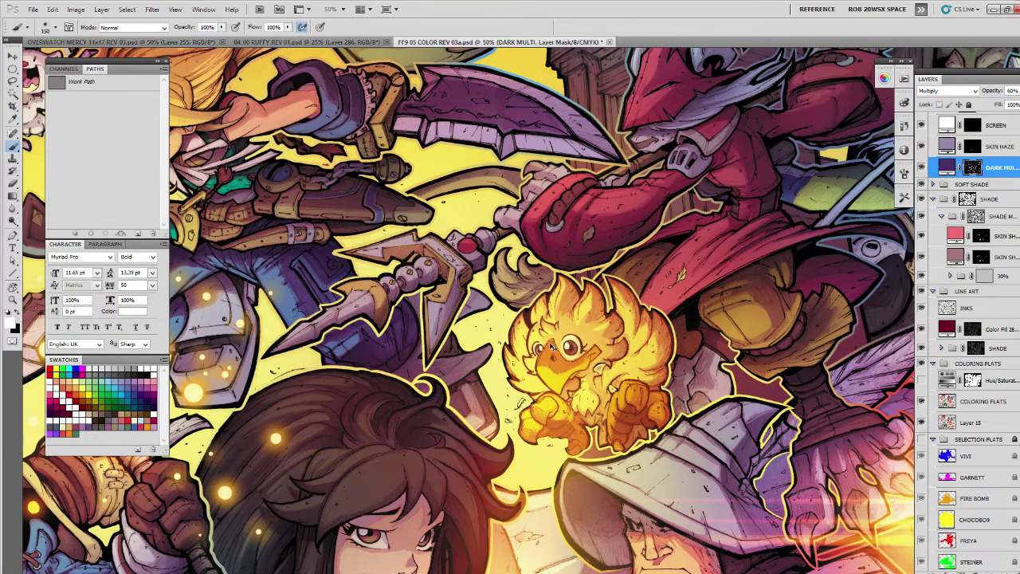
left_click(548, 351)
Review the shading across the whole illustration, both at 25% and at 12.5% zoom.
key("z")
left_click(598, 354, "alt")
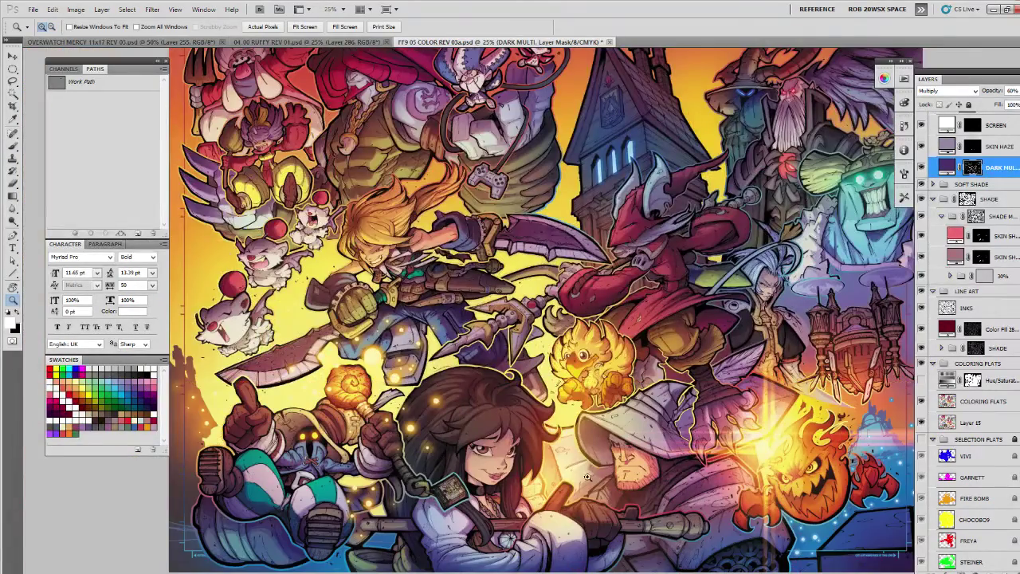
left_click_drag(531, 459, 575, 418)
left_click_drag(831, 389, 785, 424)
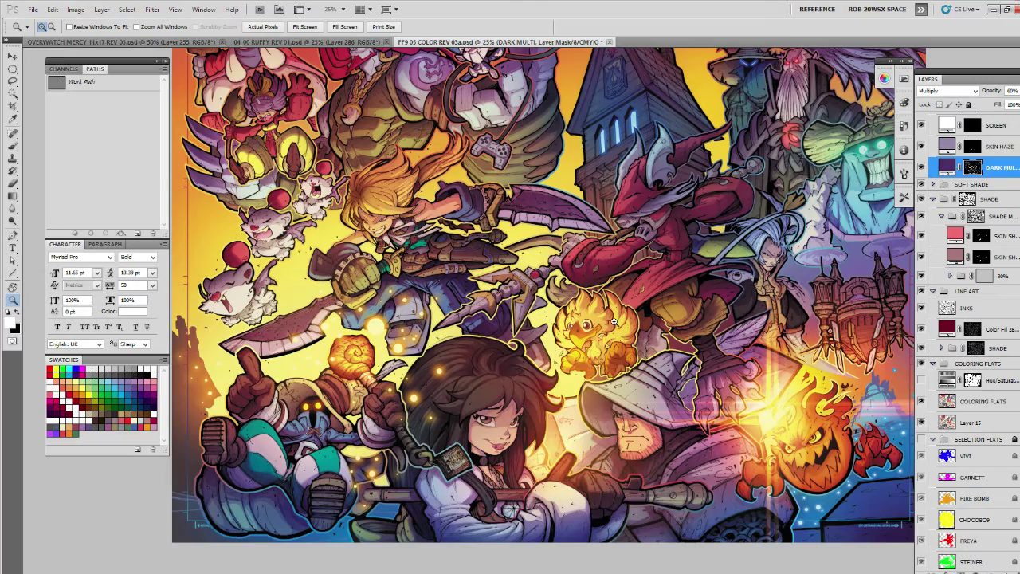
left_click_drag(441, 161, 520, 193)
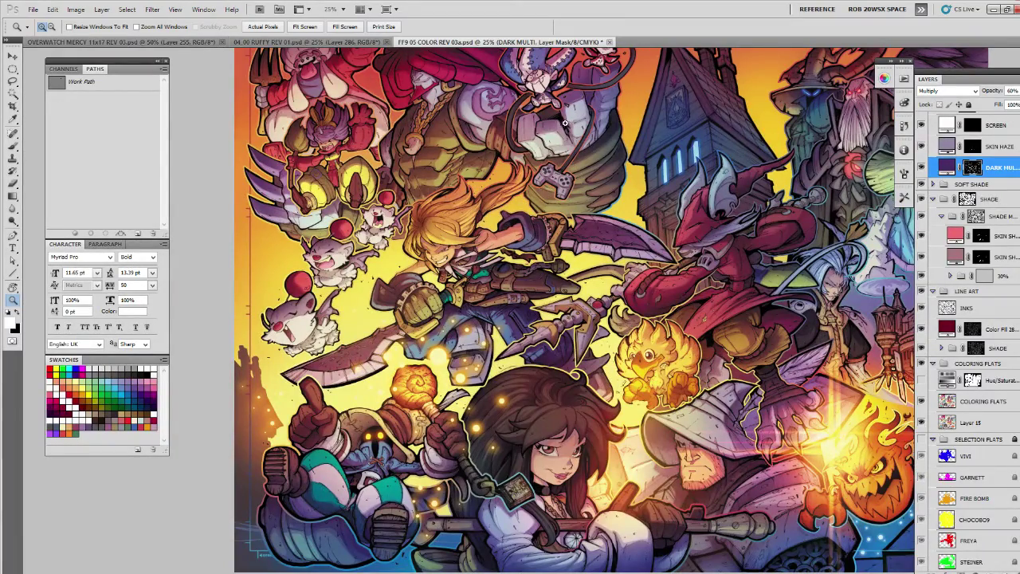
left_click_drag(507, 199, 500, 179)
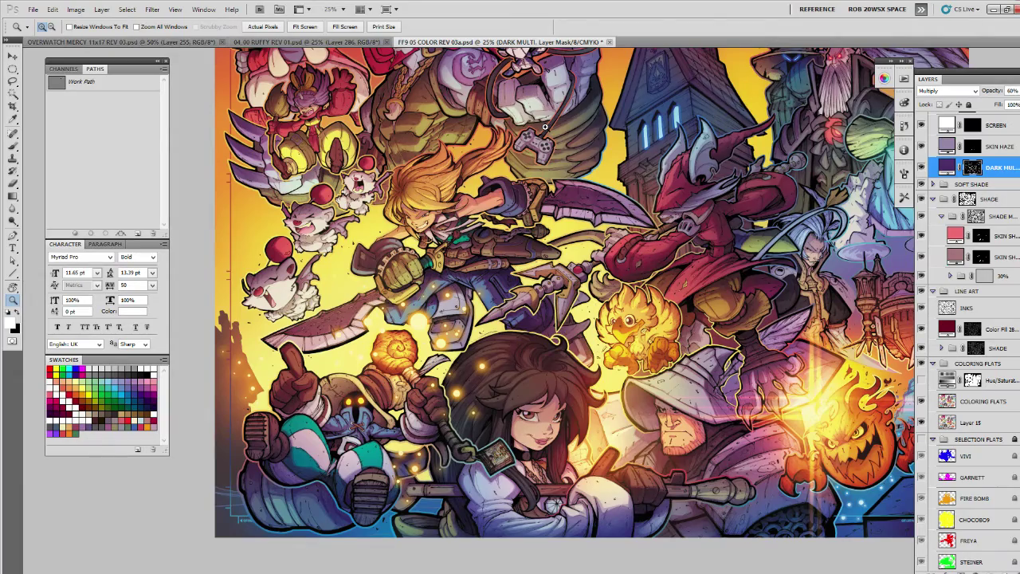
left_click(597, 177, "alt")
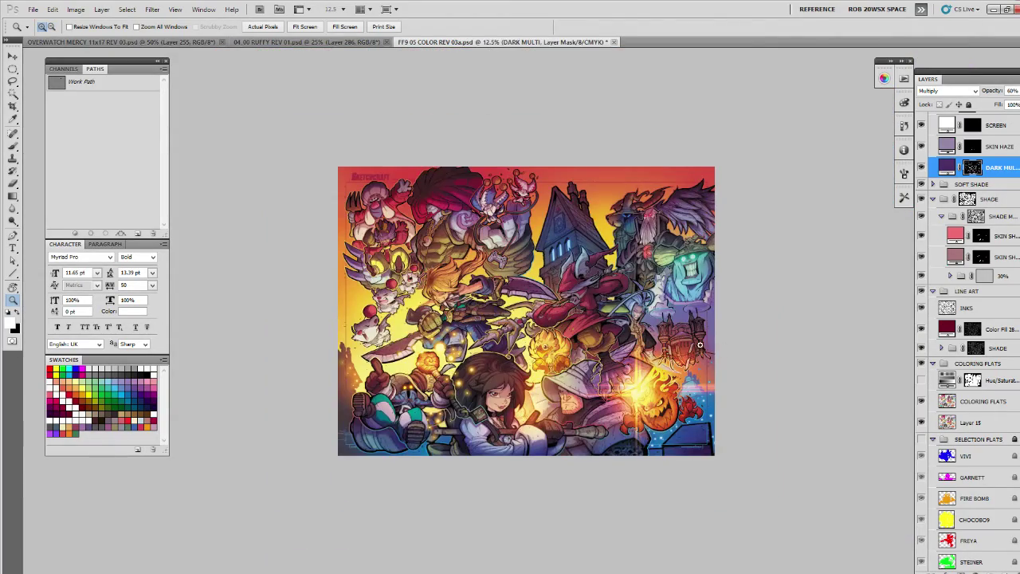
left_click(700, 344)
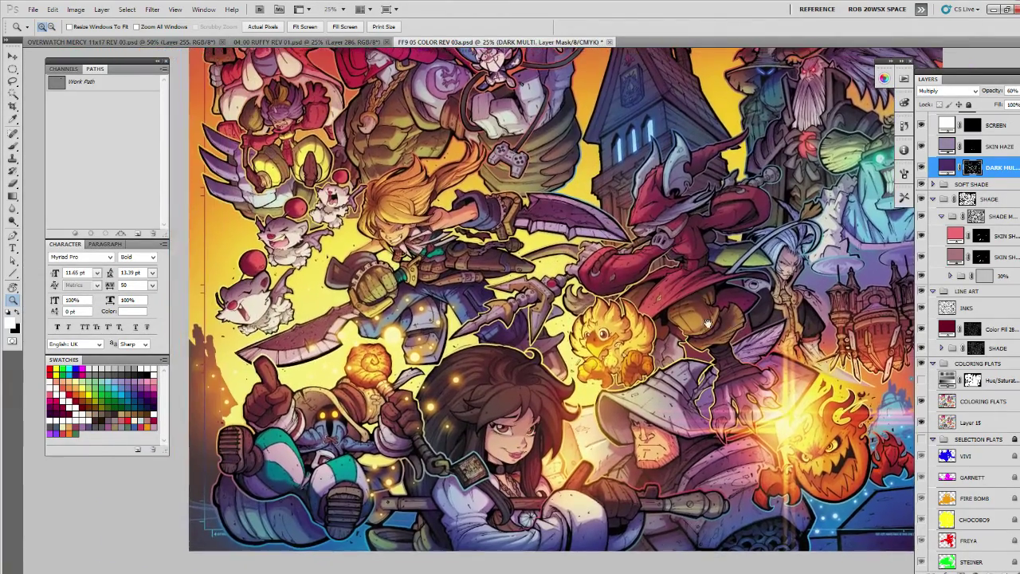
mouse_move(676, 327)
left_mouse_down()
mouse_move(720, 334)
mouse_move(690, 322)
left_mouse_up()
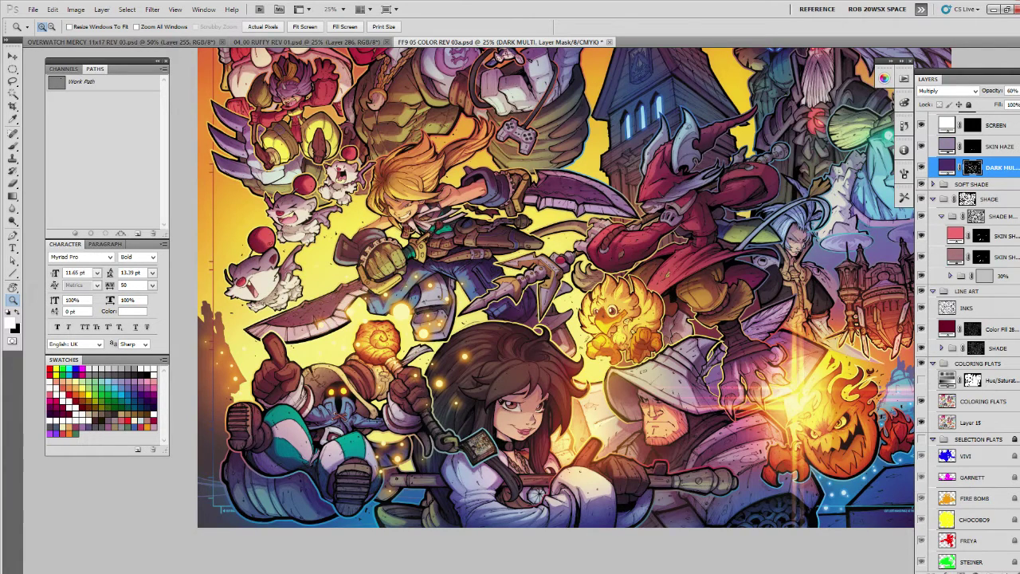
key("ctrl+Tab")
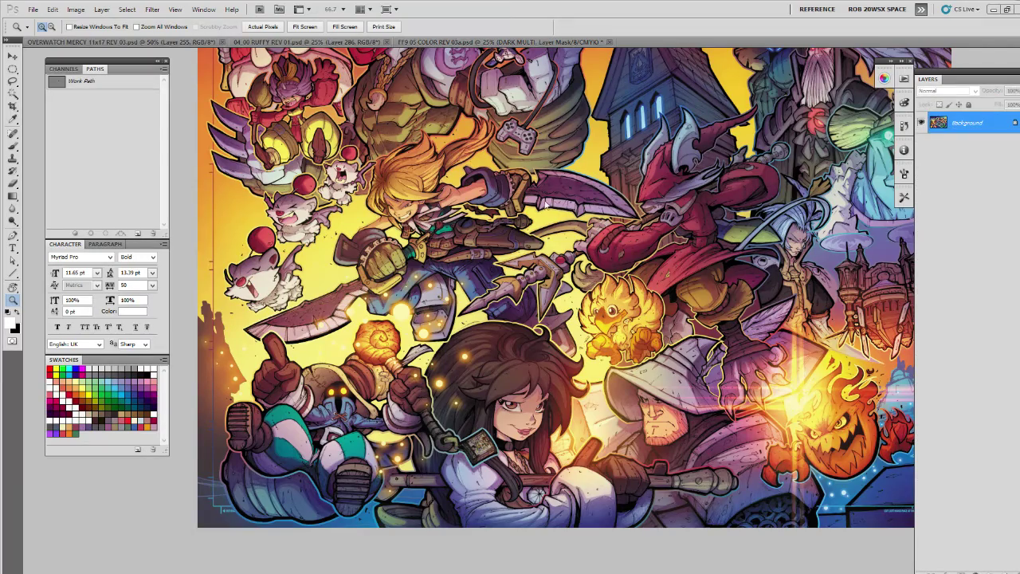
key("ctrl+Tab")
Lasso a shadow area around the flaming pumpkin's jagged mouth and brush dark shading into it at 150 px.
left_click_drag(556, 206, 534, 295)
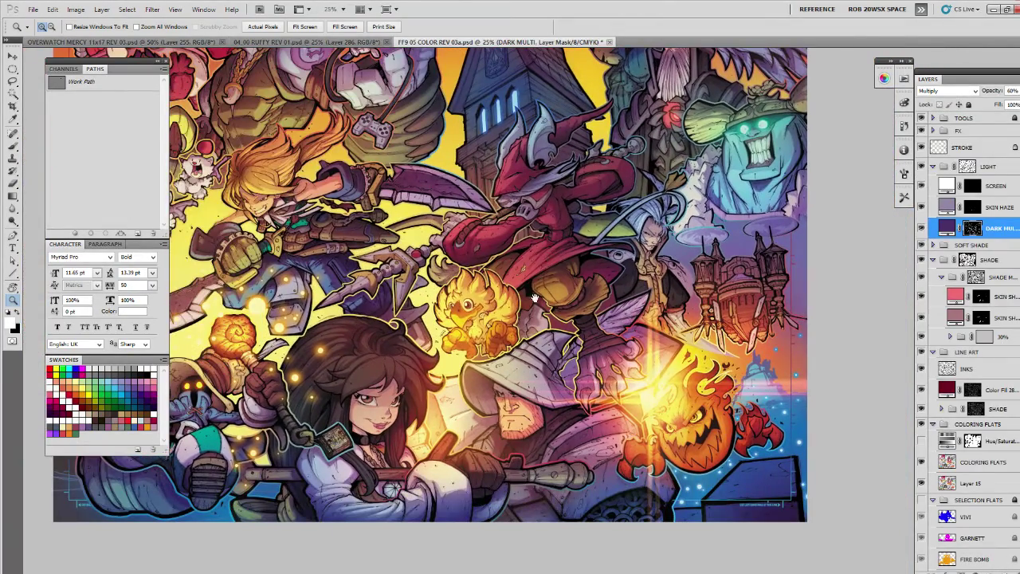
left_click_drag(483, 314, 534, 314)
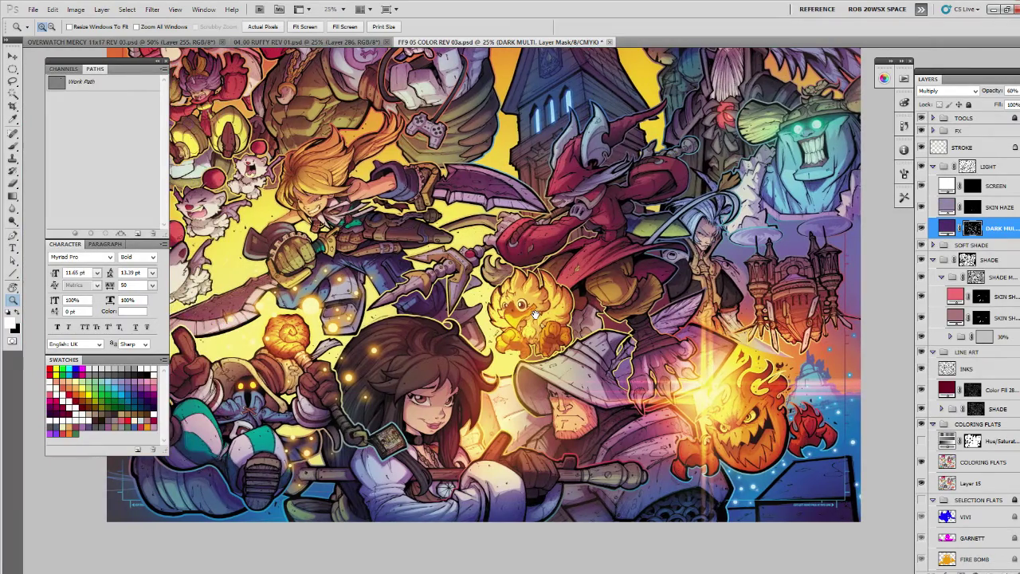
left_click(767, 443)
left_click(766, 443)
left_click_drag(801, 467, 683, 429)
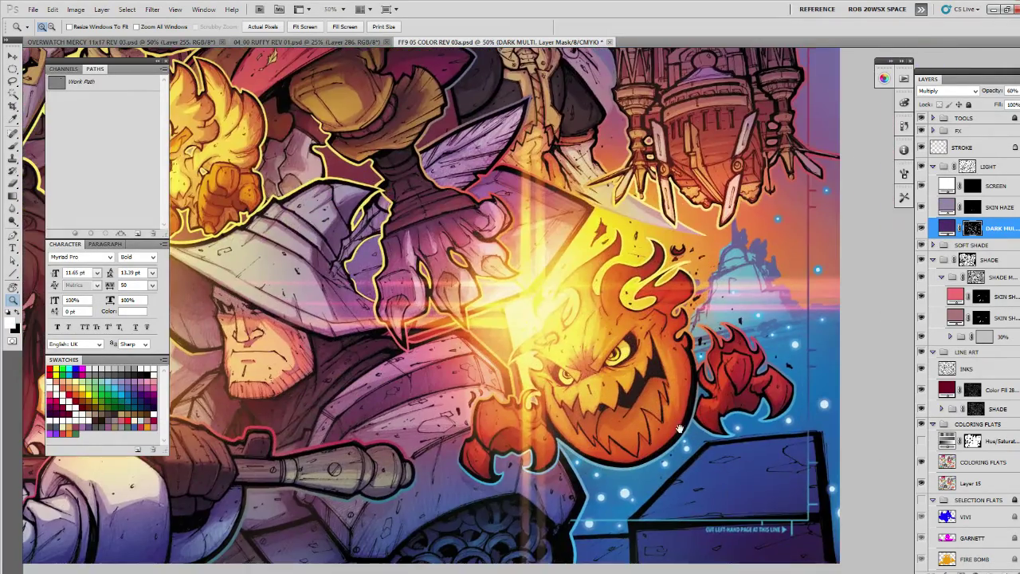
key("l")
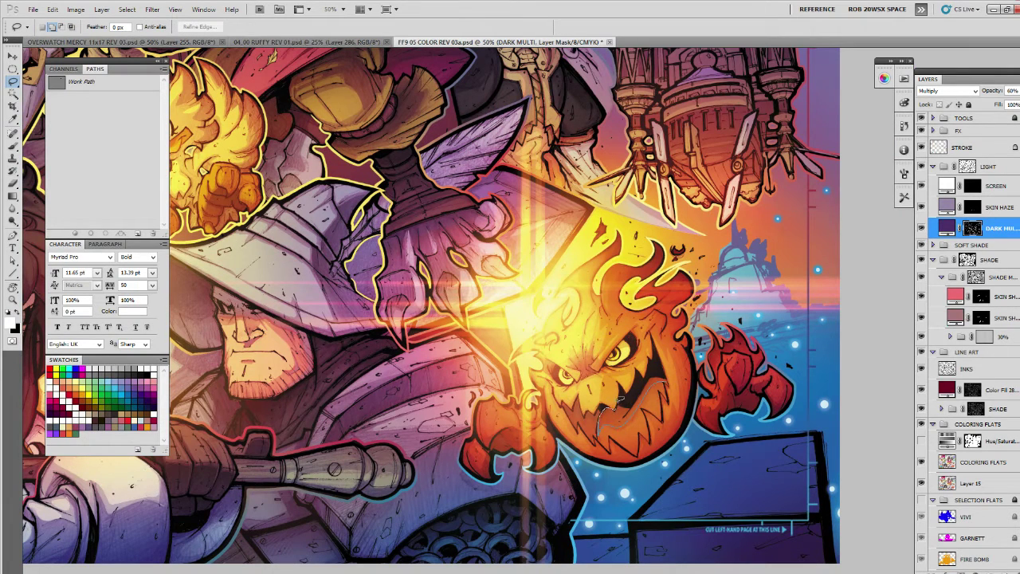
key("b")
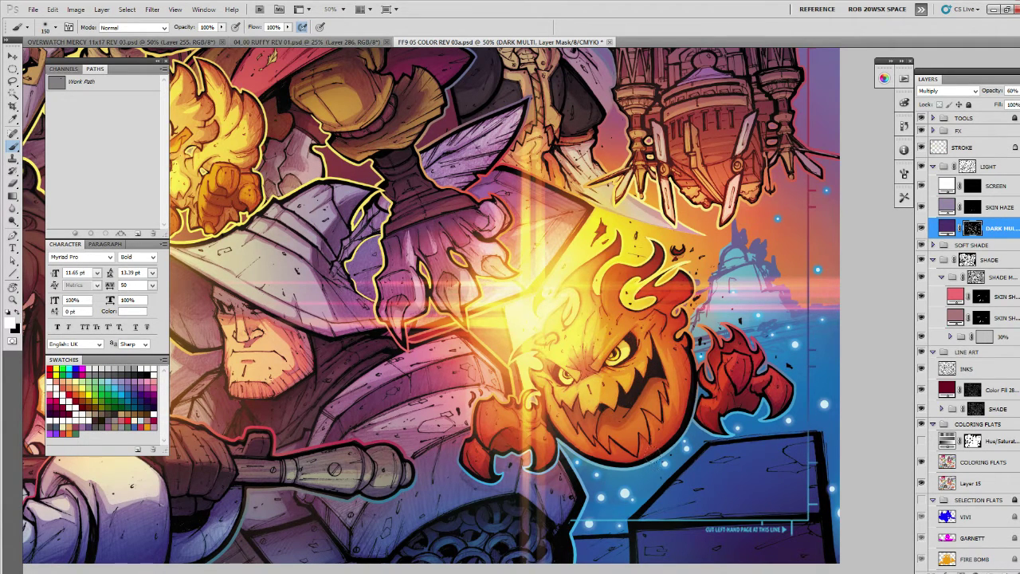
Lasso the stone panel below the hat-wearing man's weapon handle and fill it with dark shading on the DARK MULTI mask.
key("l")
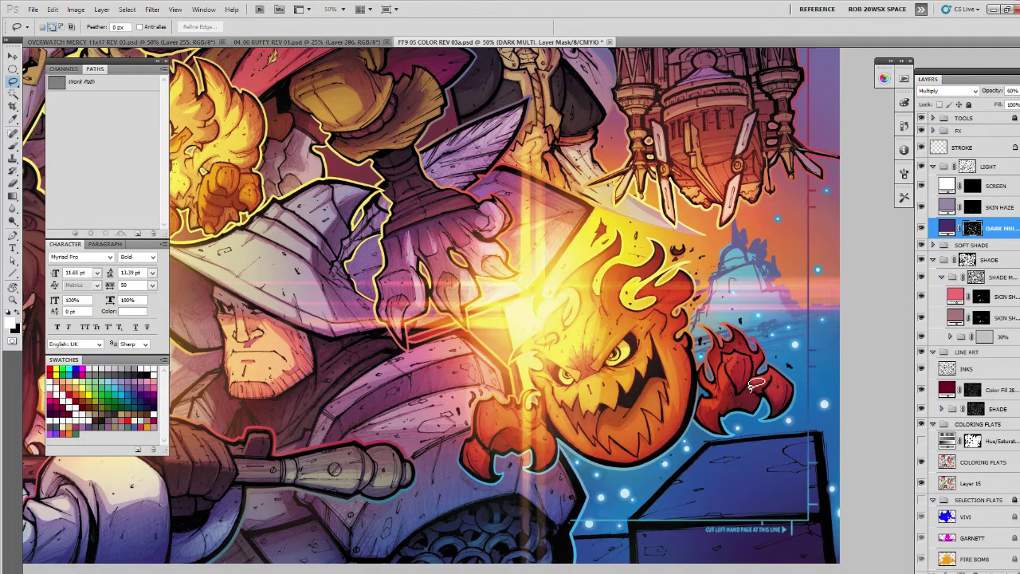
left_click_drag(734, 415, 743, 412)
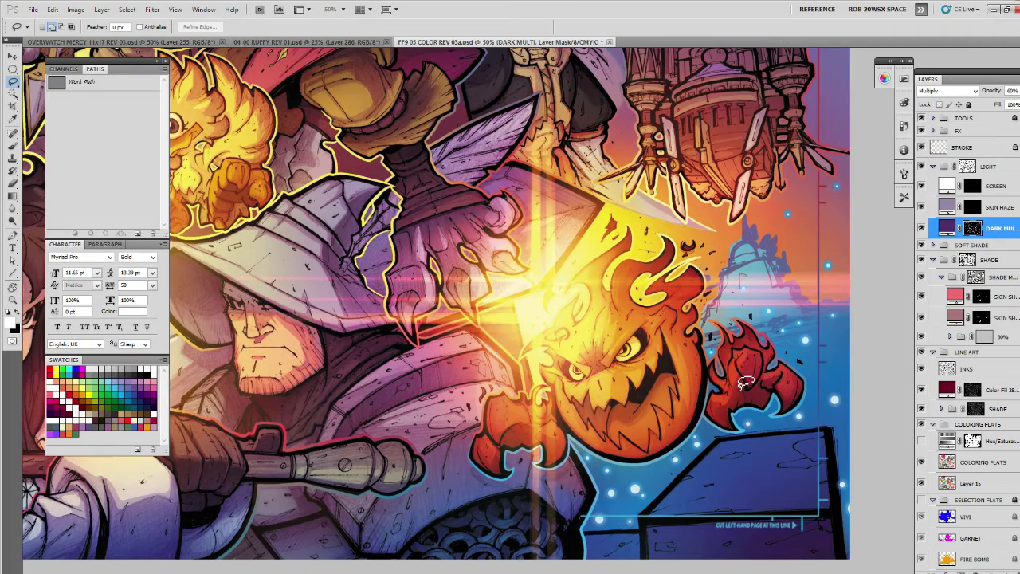
left_click_drag(708, 459, 719, 415)
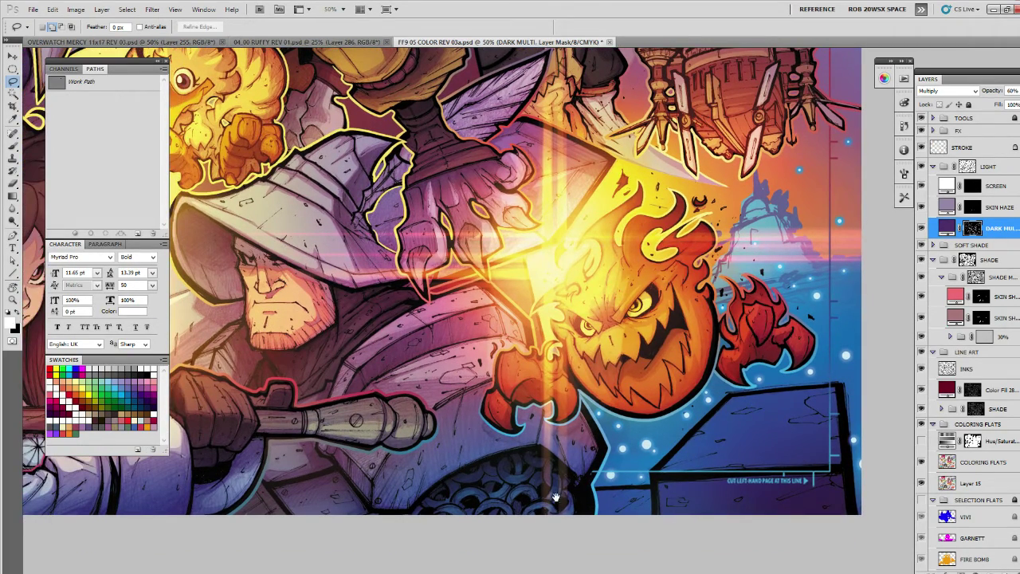
left_click_drag(444, 486, 652, 464)
mouse_move(481, 465)
left_mouse_down()
mouse_move(526, 477)
mouse_move(574, 475)
mouse_move(553, 442)
mouse_move(517, 438)
left_mouse_up()
key("Delete")
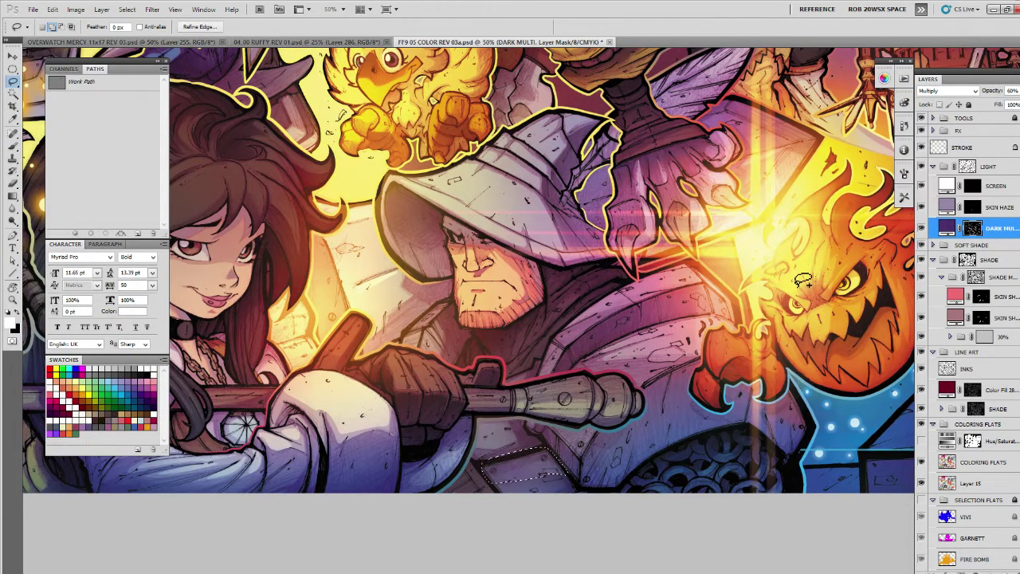
key("ctrl+d")
key("x")
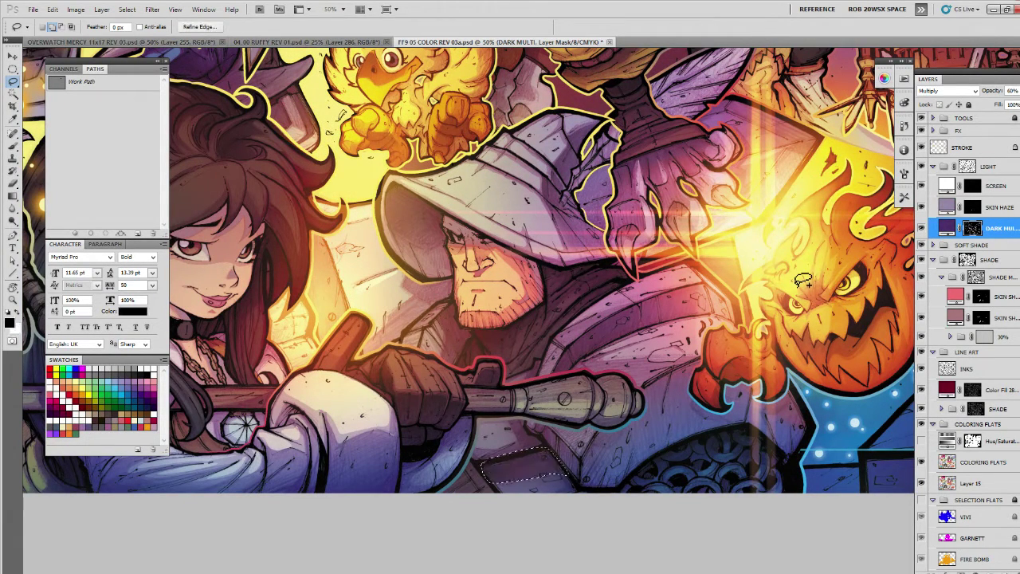
Lasso two narrow shadow slivers along the armour edge beside the stone panel and fill each with dark shading.
left_click_drag(647, 433, 654, 441)
mouse_move(555, 459)
left_mouse_down()
mouse_move(585, 492)
mouse_move(565, 499)
mouse_move(562, 471)
left_mouse_up()
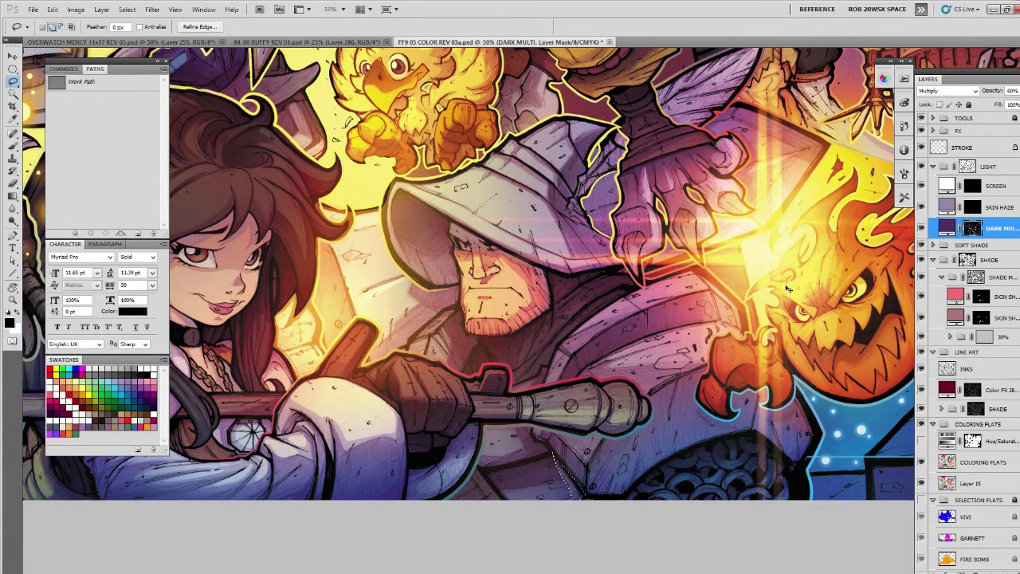
key("x")
key("alt+BackSpace")
key("ctrl+d")
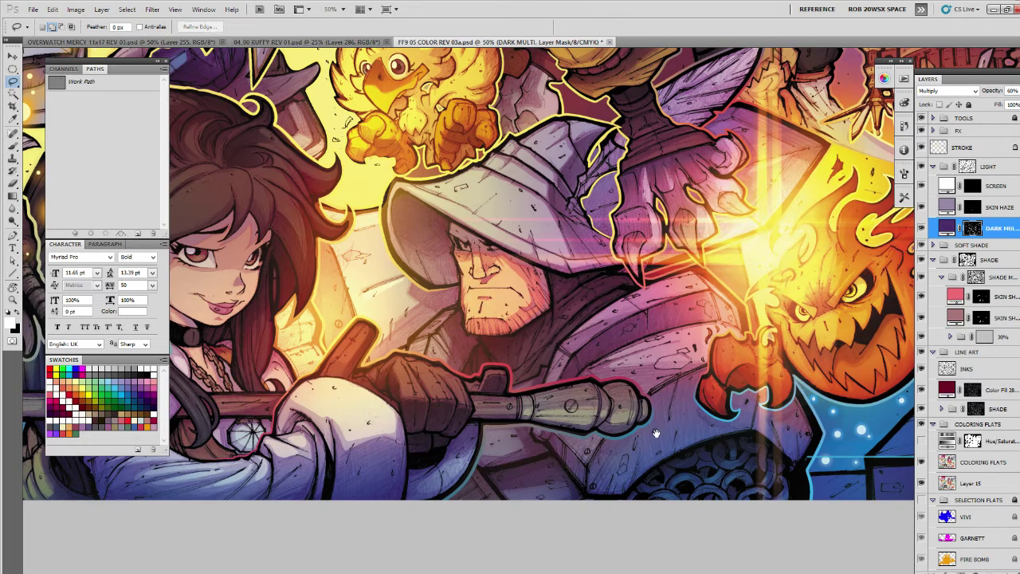
mouse_move(557, 439)
left_mouse_down()
mouse_move(581, 487)
mouse_move(583, 462)
left_mouse_up()
key("alt+BackSpace")
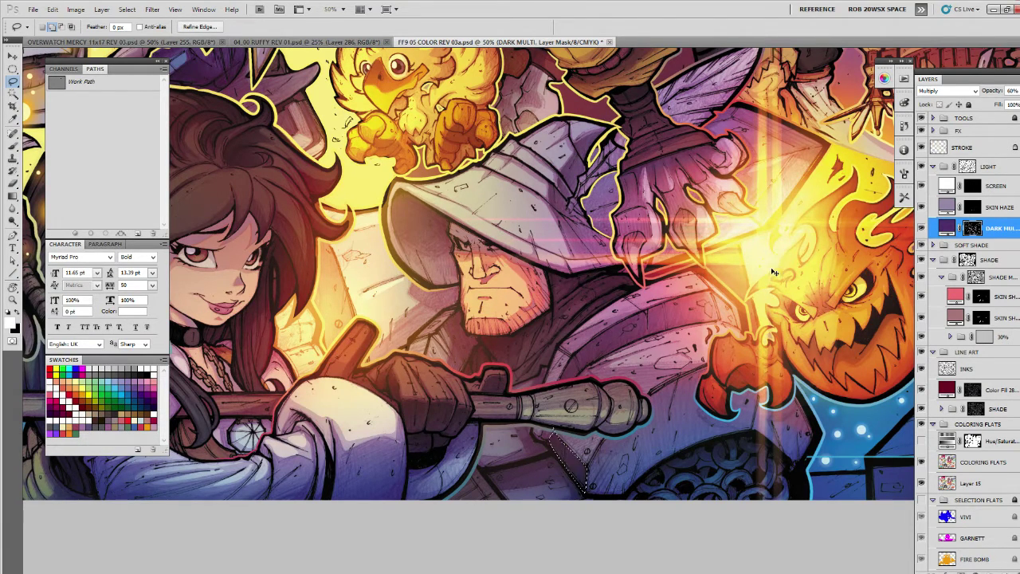
key("ctrl+d")
Lasso a small shadow area on the cloak beneath the hat-wearing man's chin and fill it with dark shading.
left_click_drag(656, 415, 713, 436)
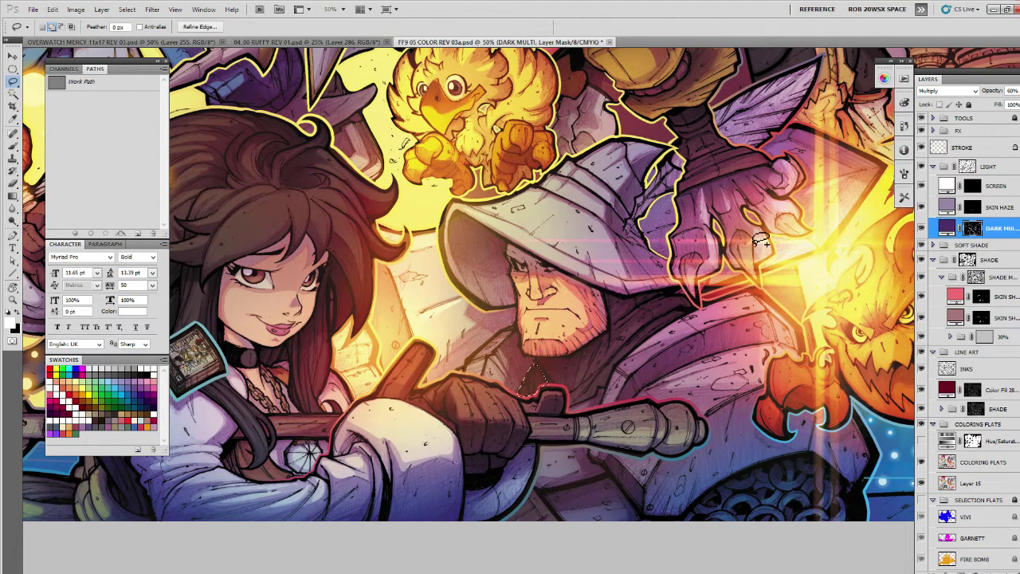
scroll(678, 359, "up", 1)
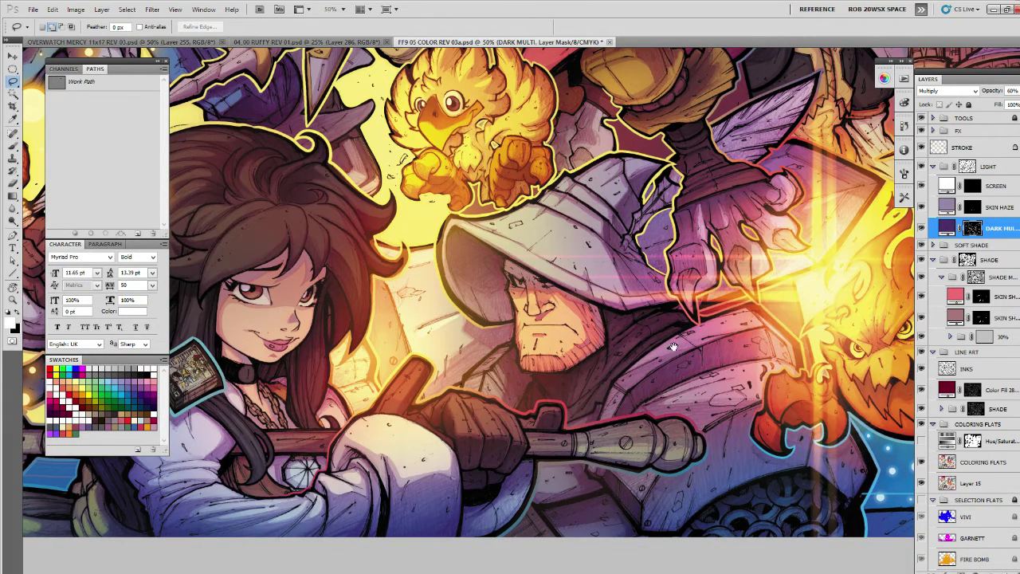
left_click_drag(653, 352, 677, 398)
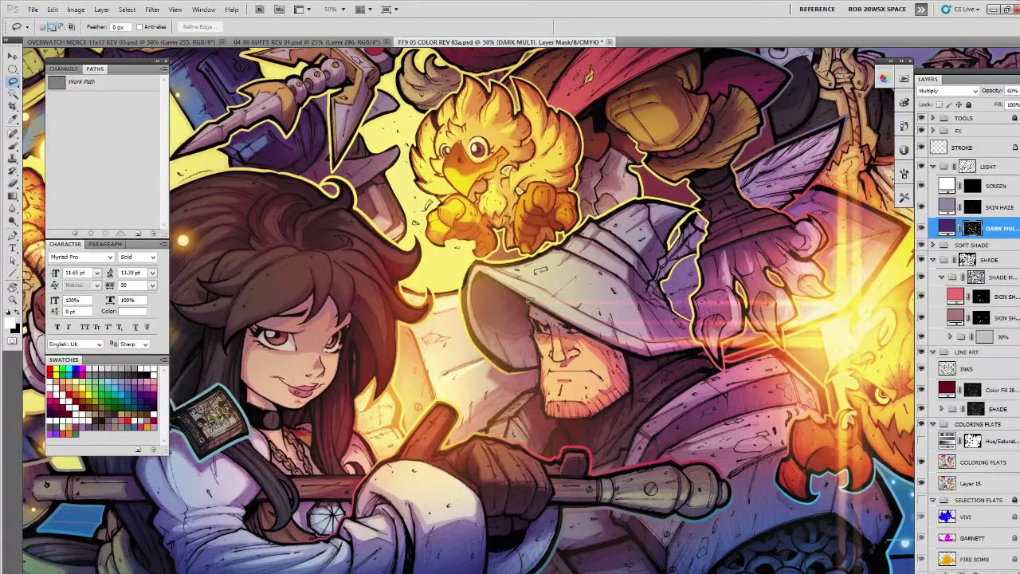
Lasso the man's face under the hat brim, hide the selection outline, and move the DARK MULTI layer above SKIN HAZE.
mouse_move(562, 418)
left_mouse_down()
mouse_move(635, 388)
mouse_move(611, 346)
mouse_move(531, 295)
left_mouse_up()
key("b")
key("ctrl+h")
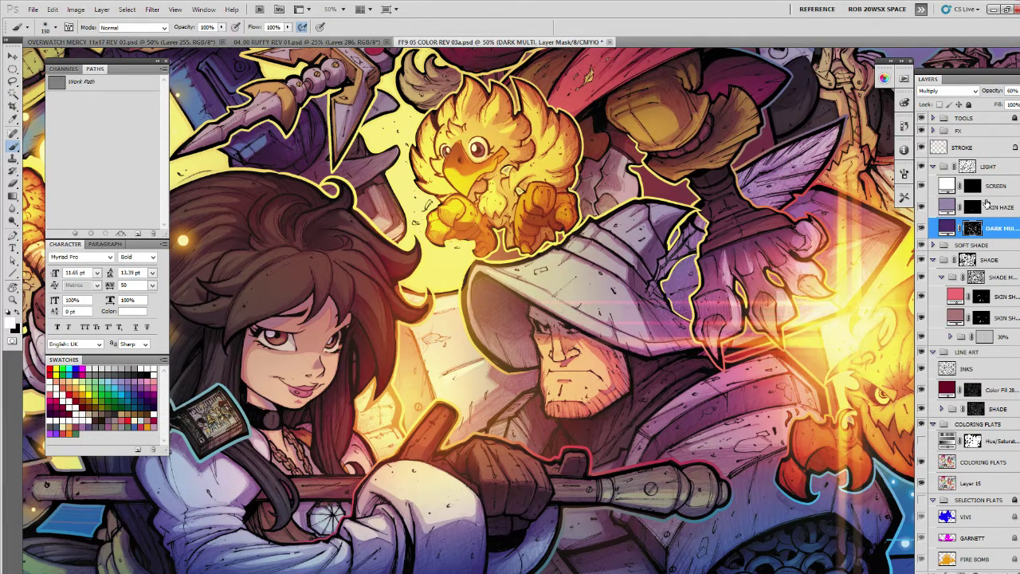
mouse_move(987, 203)
left_mouse_down()
mouse_move(990, 212)
mouse_move(989, 201)
left_mouse_up()
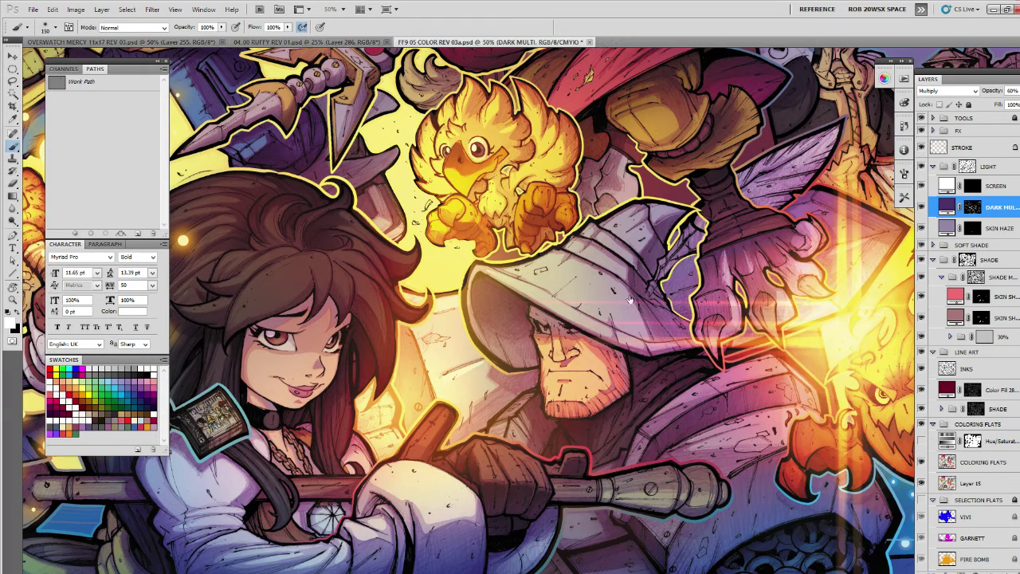
Target the DARK MULTI layer's mask and brush dark shading over the man's face beneath the hat brim at 150 px.
left_click(522, 302)
key("Escape")
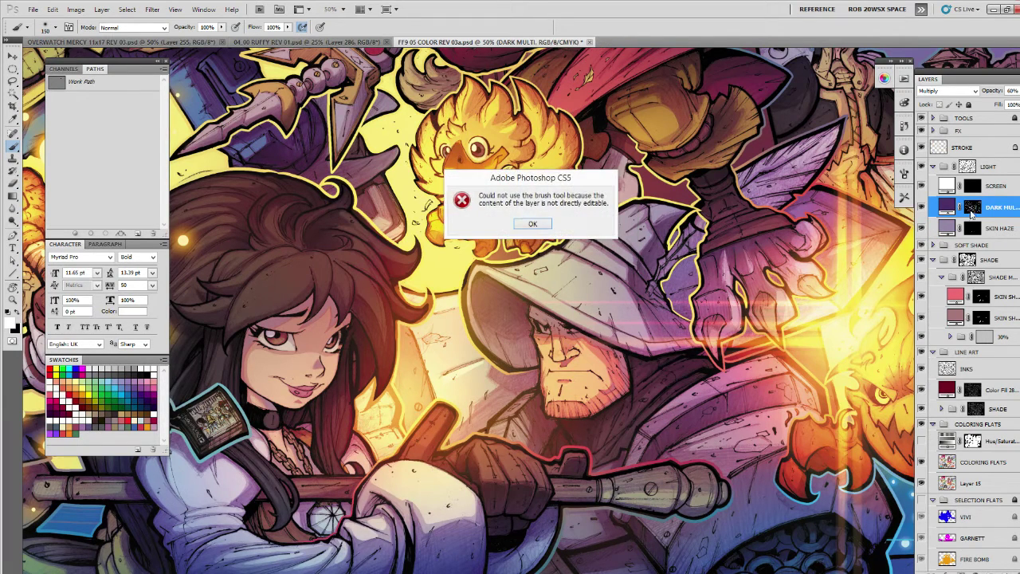
key("Return")
left_click(972, 208)
left_click_drag(534, 311, 552, 321)
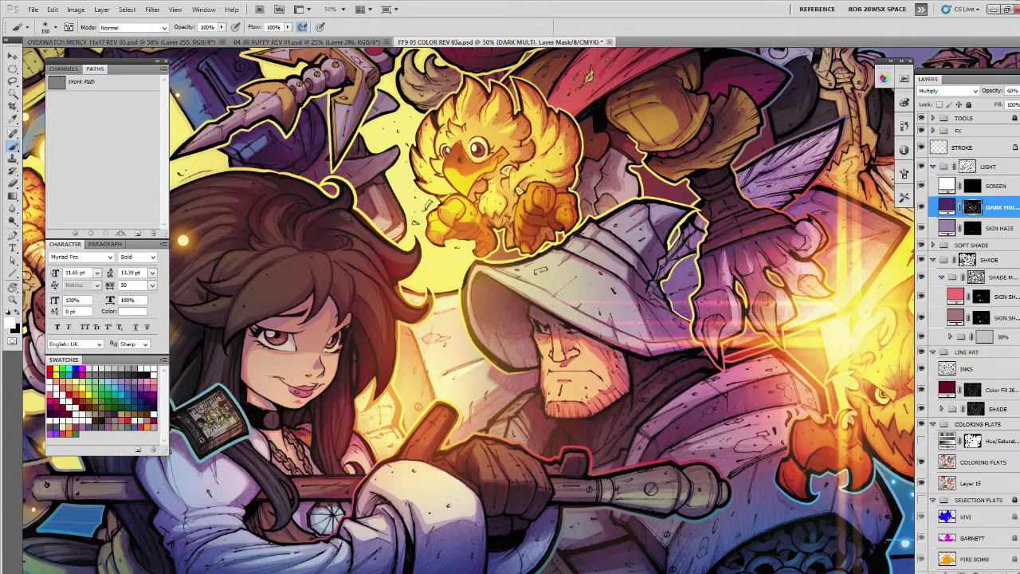
left_click_drag(592, 344, 619, 362)
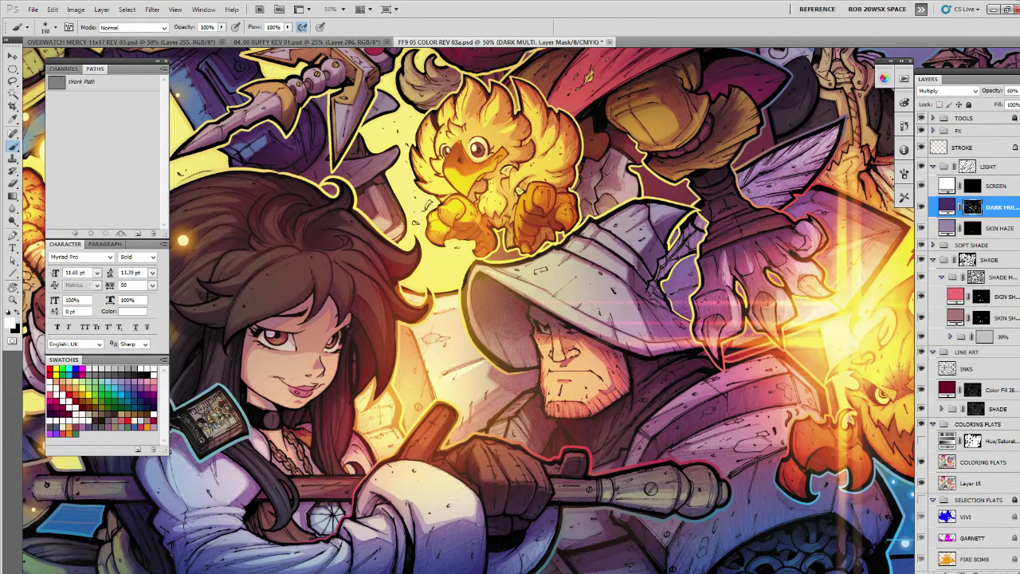
Lasso the brown upper part of the red-coated character's leg behind the chocobo and fill it with dark shading.
left_click_drag(604, 407, 632, 531)
key("z")
left_click(668, 364, "alt")
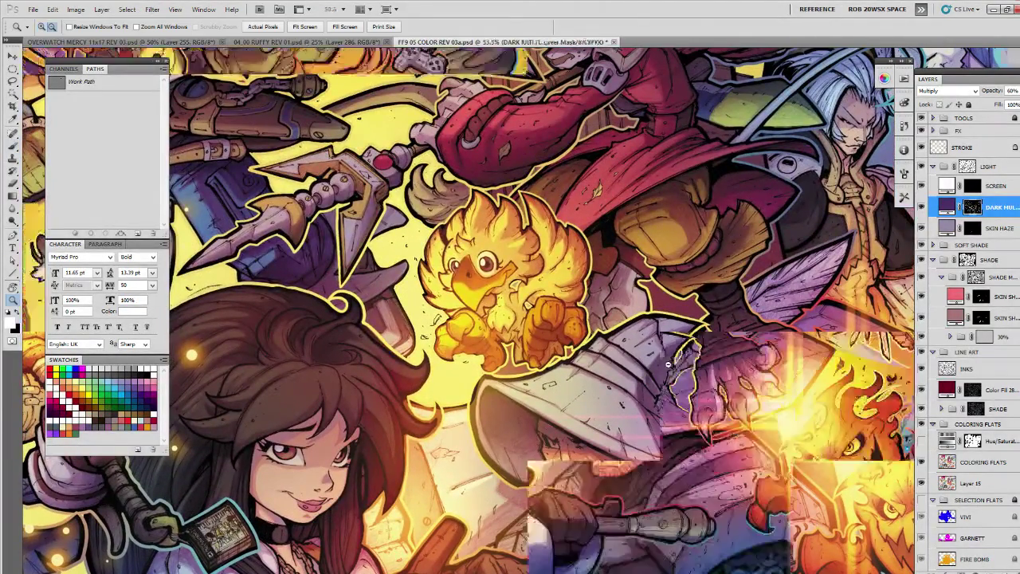
left_click(728, 364, "alt")
left_click_drag(757, 362, 690, 426)
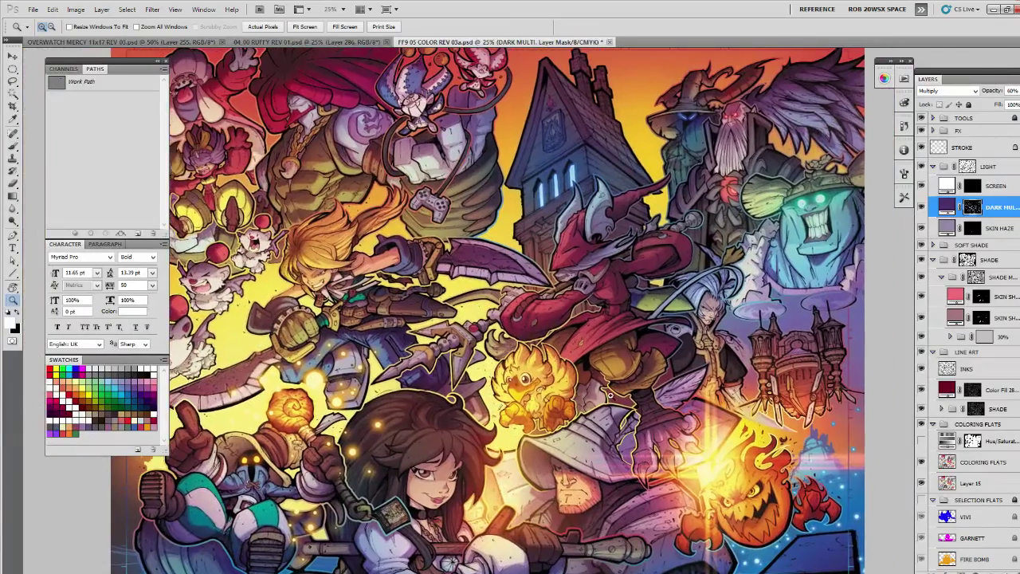
left_click(611, 393)
key("l")
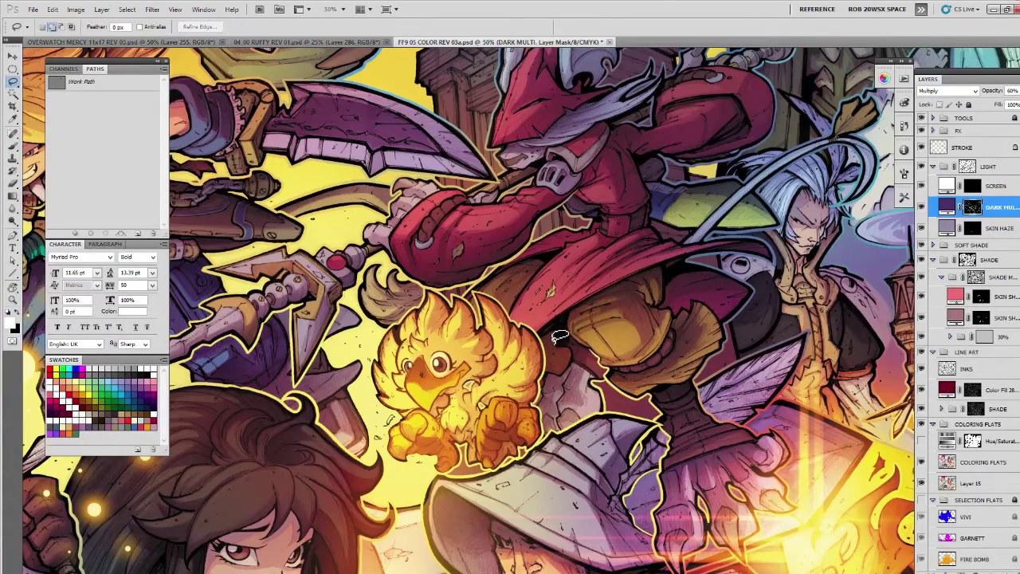
mouse_move(567, 356)
left_mouse_down()
mouse_move(549, 379)
mouse_move(544, 341)
mouse_move(568, 319)
mouse_move(561, 331)
left_mouse_up()
key("alt+BackSpace")
key("ctrl+d")
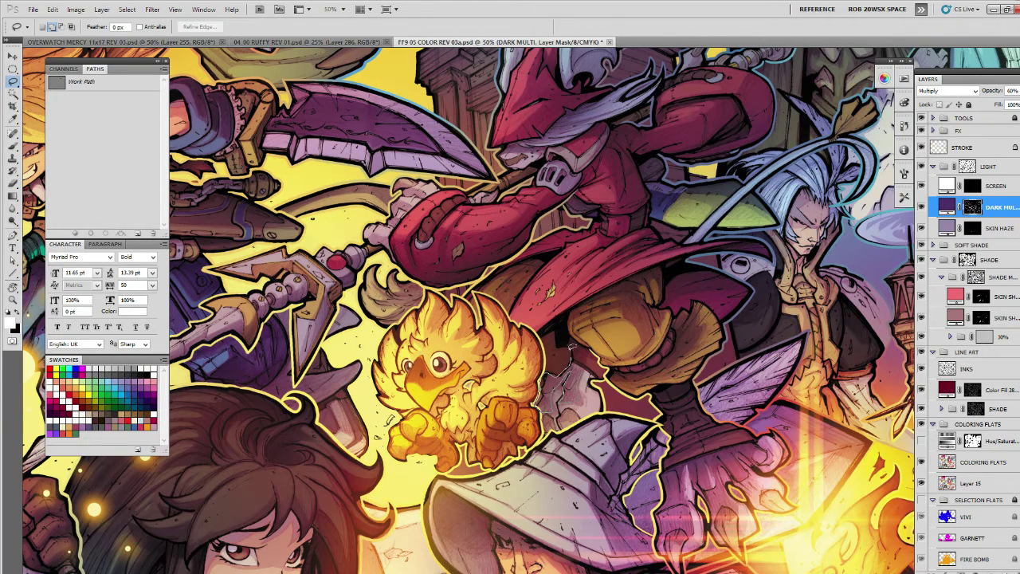
Lasso a shadow area on the pale lower part of the same leg and fill it with dark shading.
left_click_drag(569, 393, 561, 402)
key("alt+BackSpace")
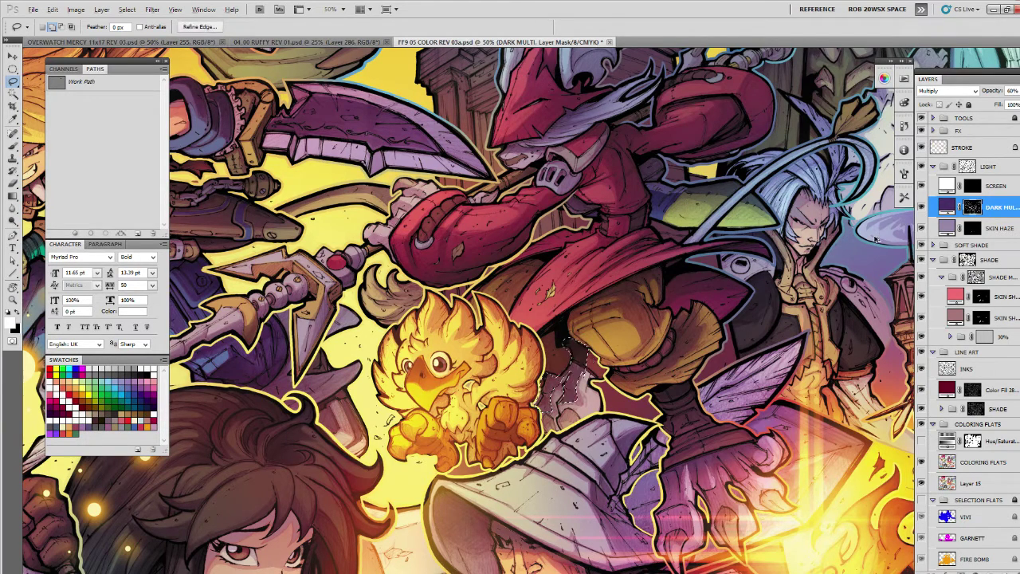
key("ctrl+d")
Lasso shadow areas on two toes of the red-coated character's clawed foot and fill them with mid grey on the mask.
left_click_drag(797, 453, 658, 393)
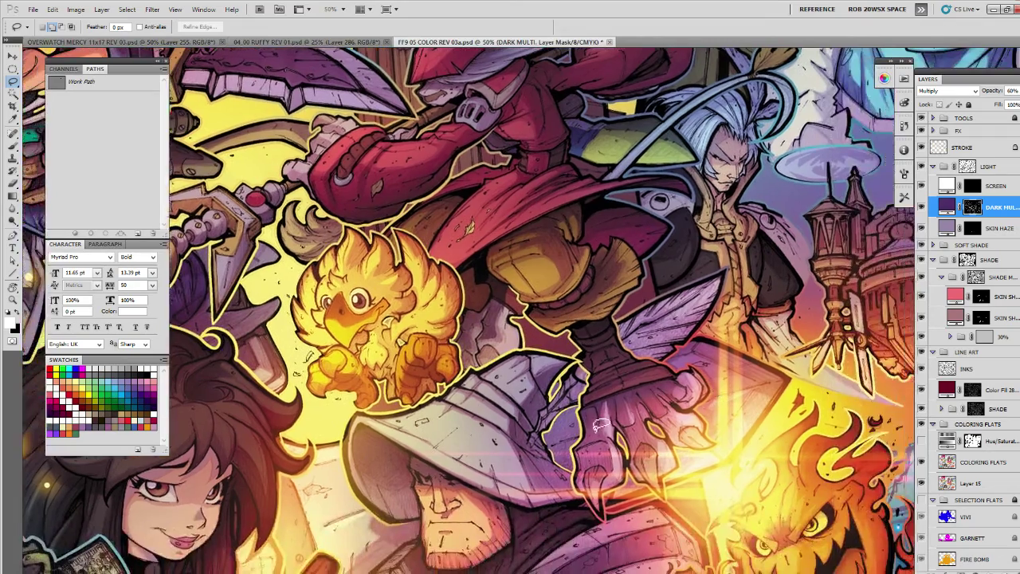
left_click_drag(568, 441, 612, 381)
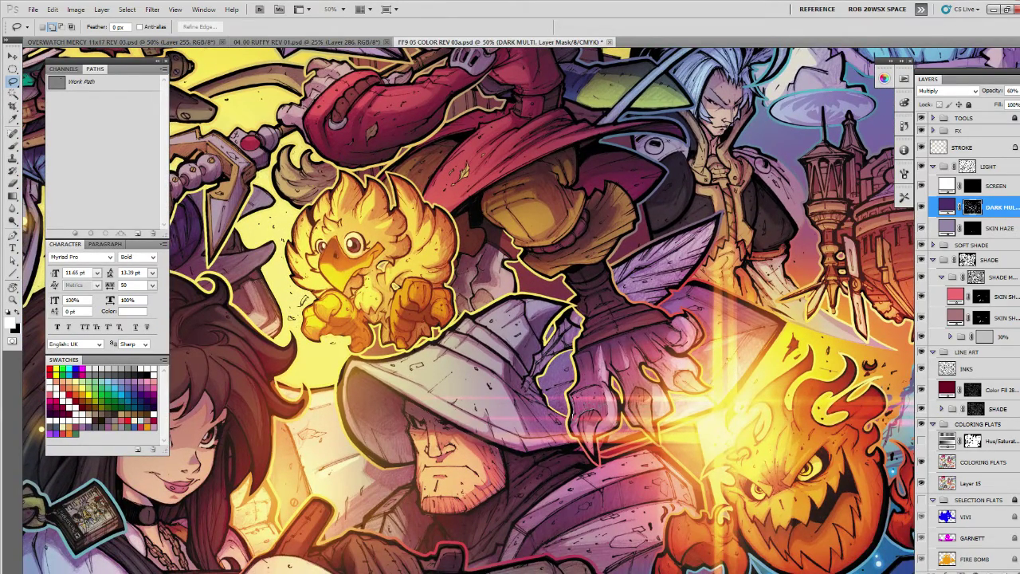
mouse_move(604, 383)
left_mouse_down()
mouse_move(573, 423)
mouse_move(600, 384)
left_mouse_up()
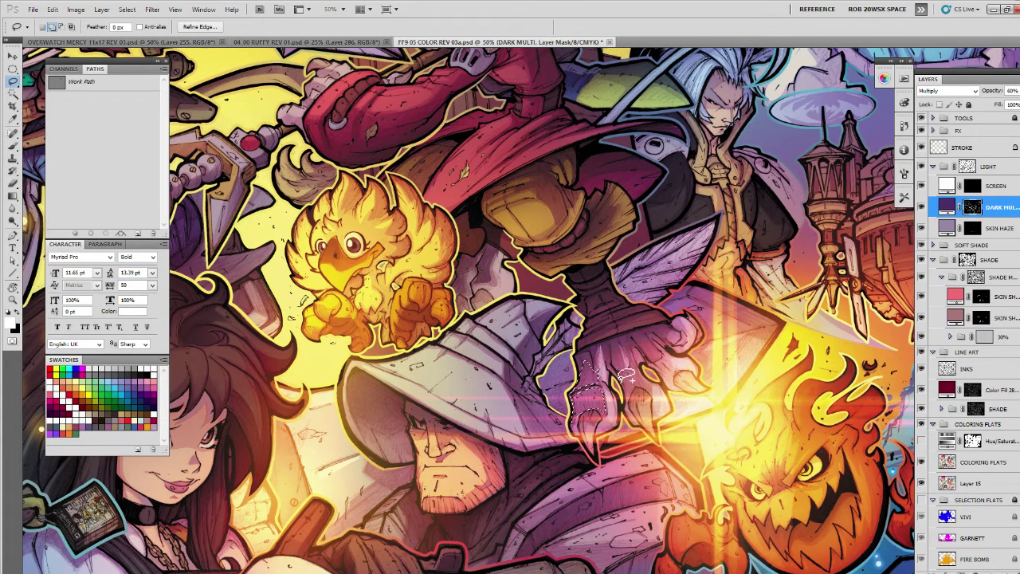
left_click_drag(625, 388, 649, 389)
left_click(405, 210)
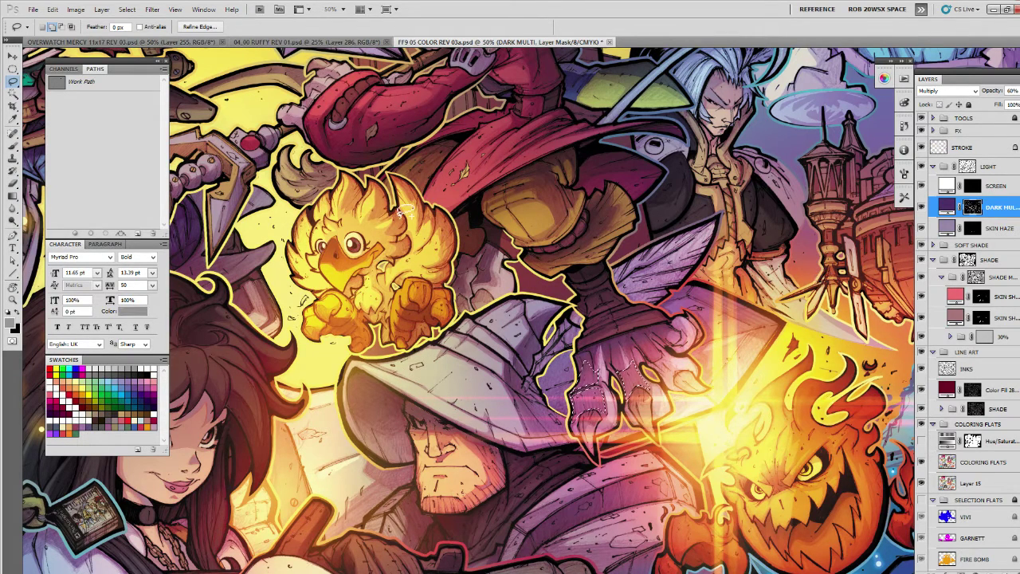
key("alt+BackSpace")
key("ctrl+d")
Review the whole illustration at 12.5% zoom and lasso the raised boot sole of the small character in yellow trousers.
key("z")
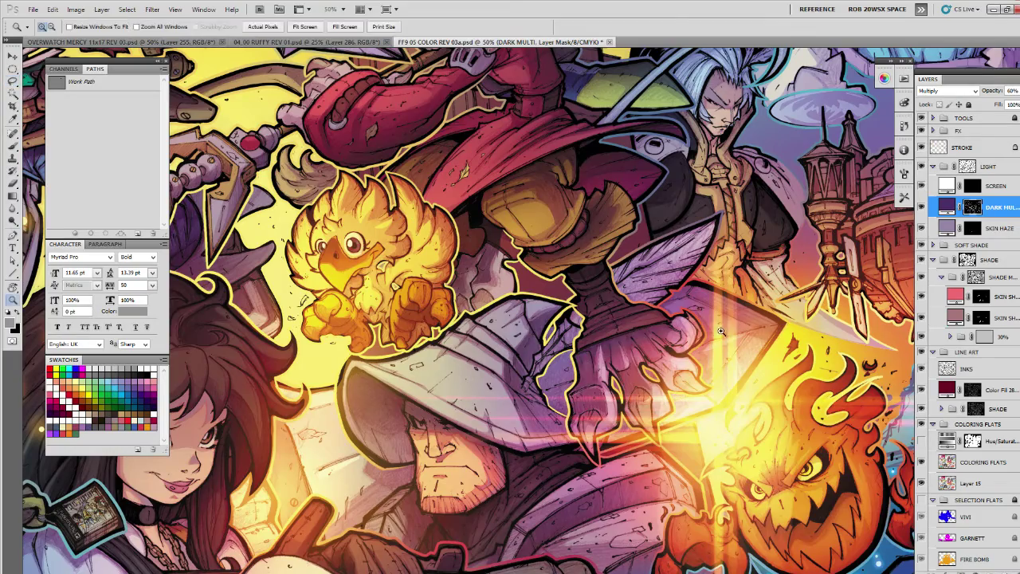
left_click(714, 330, "alt")
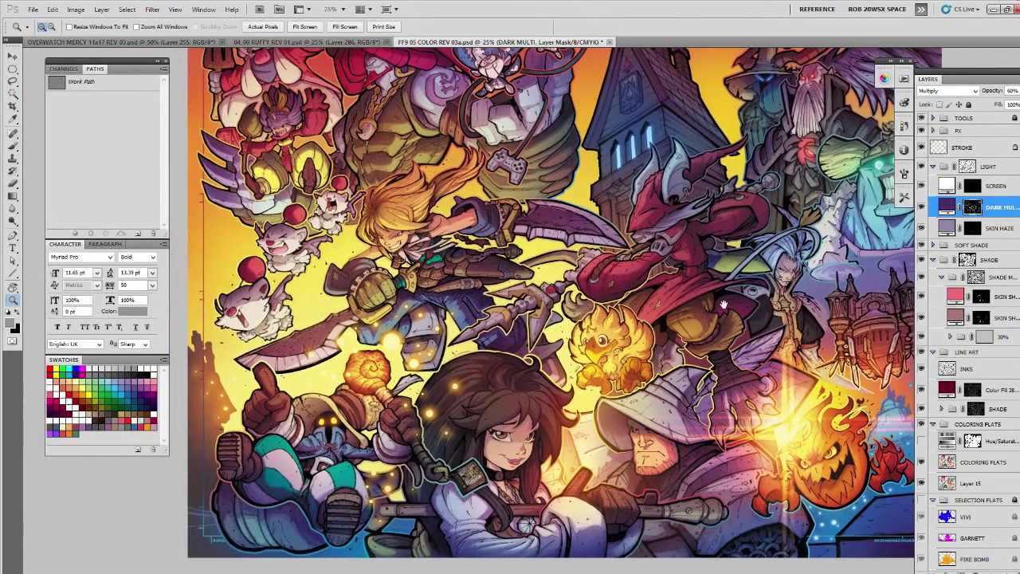
left_click_drag(717, 309, 695, 366)
left_click(695, 366, "alt")
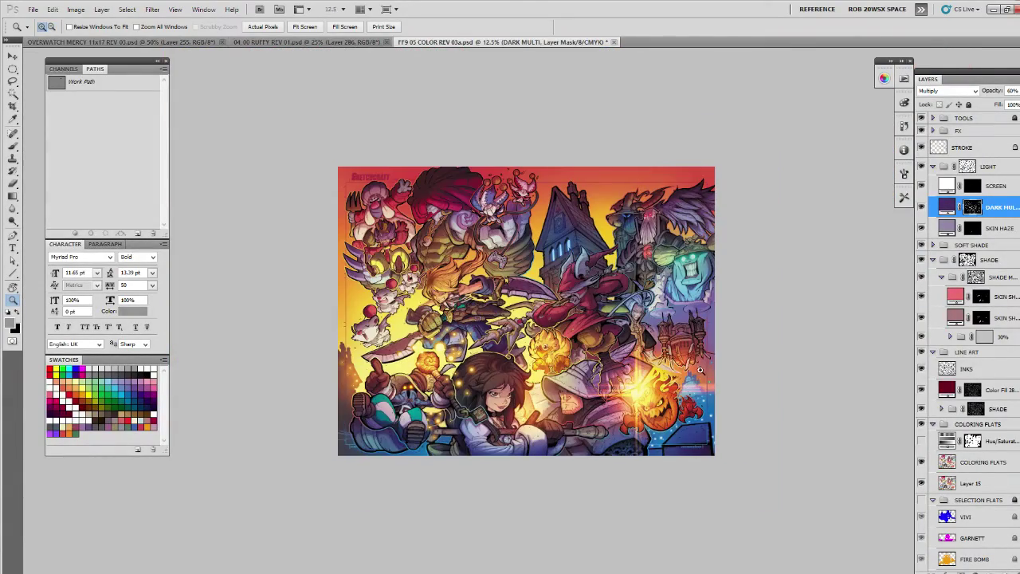
left_click(637, 387)
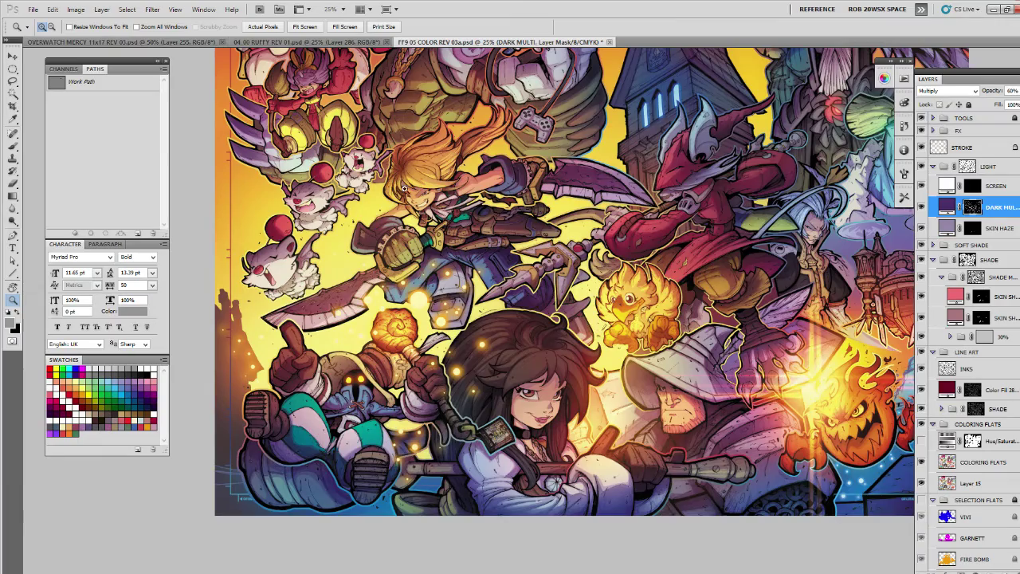
left_click(405, 190)
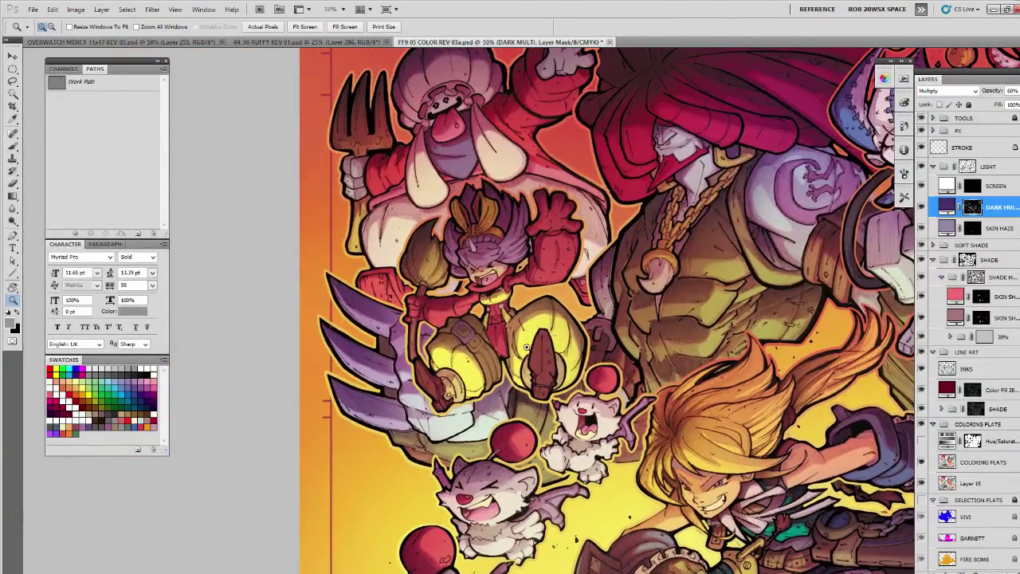
key("l")
left_click_drag(542, 345, 536, 341)
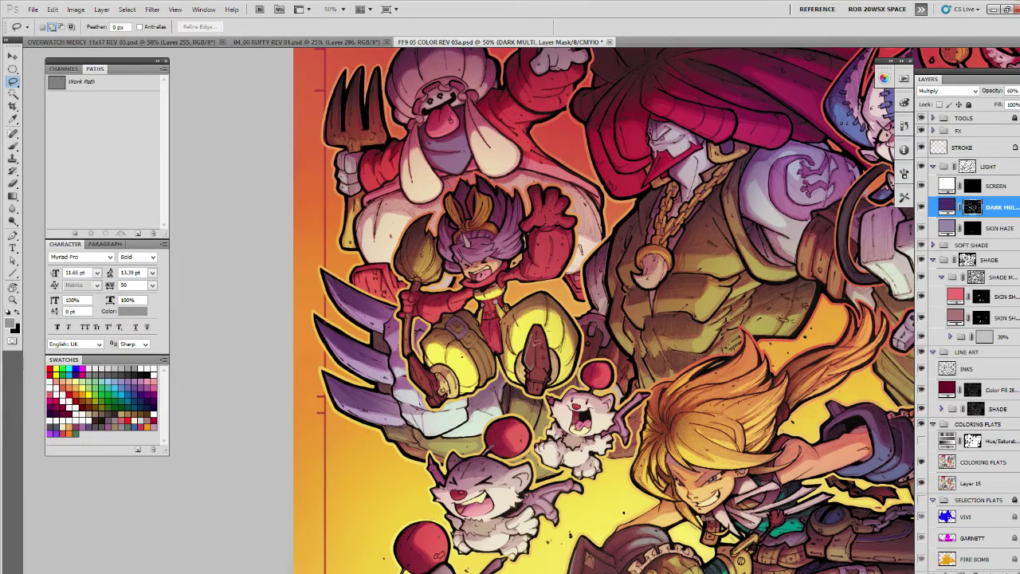
mouse_move(536, 344)
left_mouse_down()
mouse_move(531, 373)
mouse_move(540, 381)
mouse_move(538, 327)
left_mouse_up()
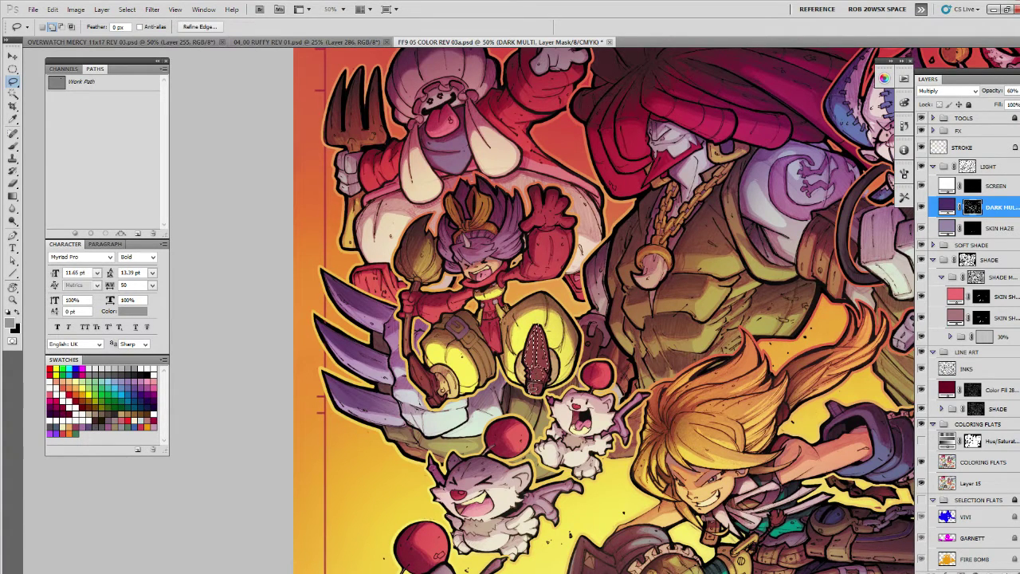
Add the character's other boot to the selection and brush it and the first boot with white on the mask, using a 175 px brush.
mouse_move(411, 354)
left_mouse_down()
mouse_move(435, 391)
mouse_move(415, 355)
left_mouse_up()
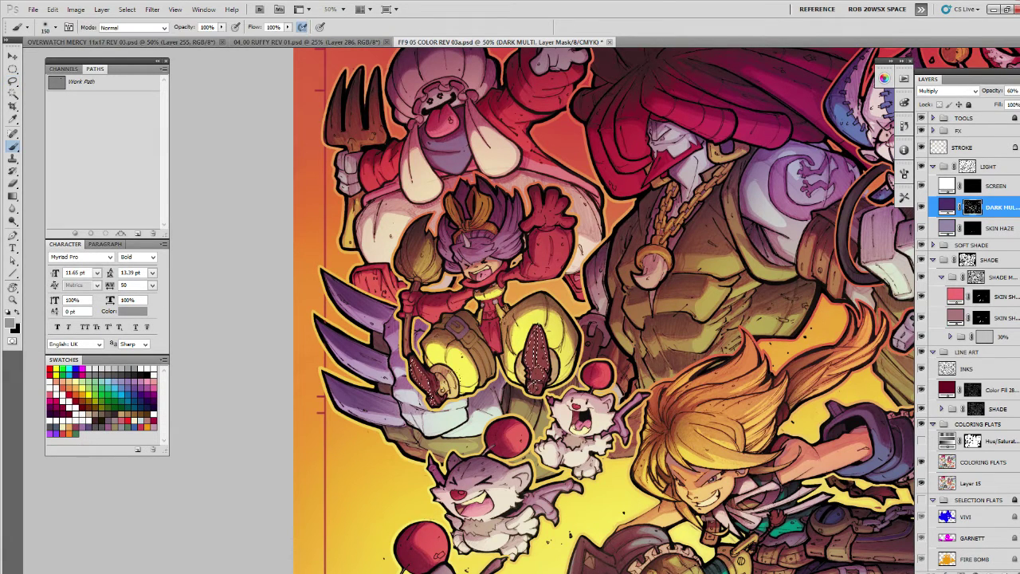
key("b")
left_click(154, 371)
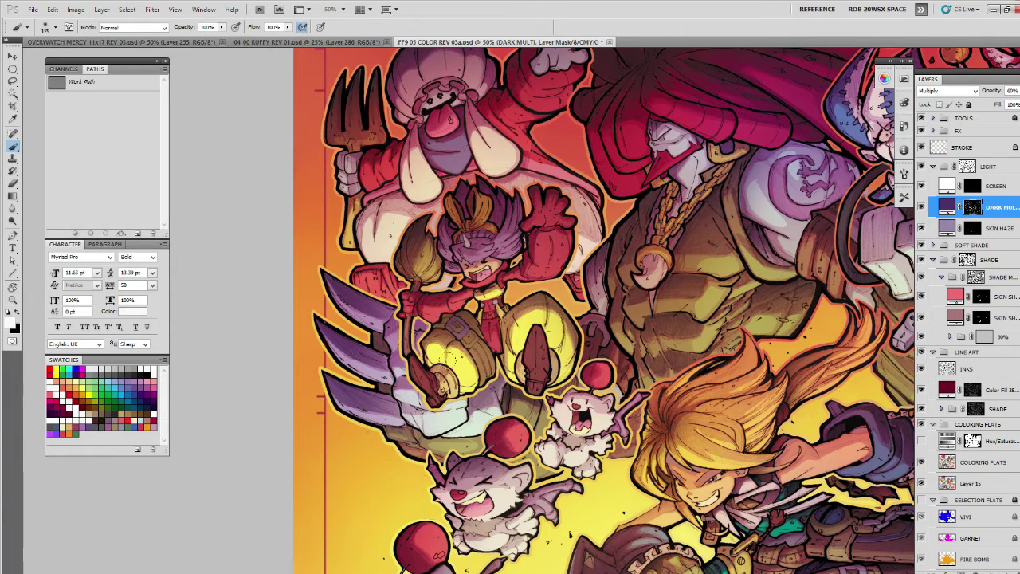
left_click(419, 372)
left_click(536, 345)
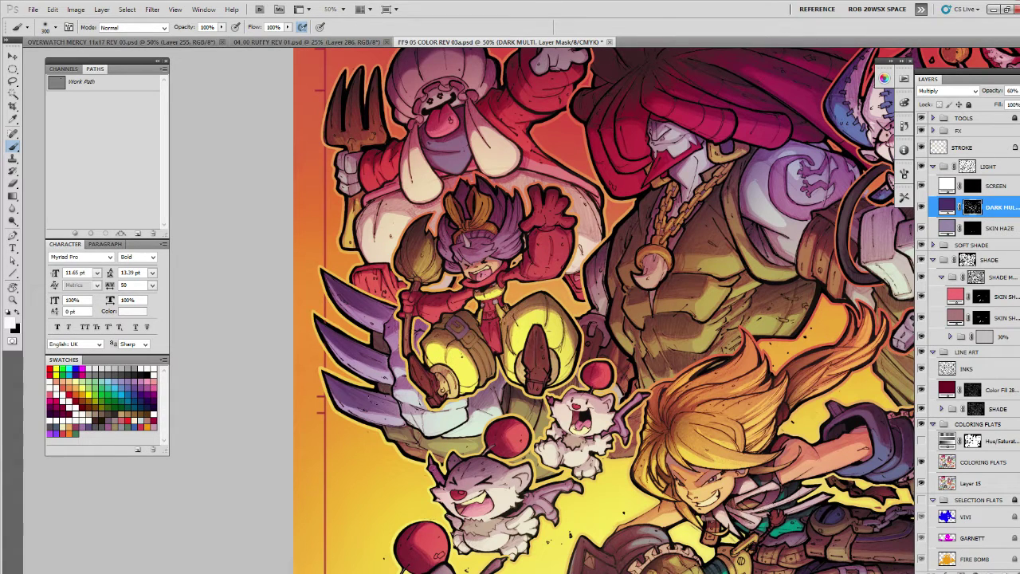
Lasso the yellow trouser leg around the small character's raised boot and brush its shadow with white on the mask.
key("l")
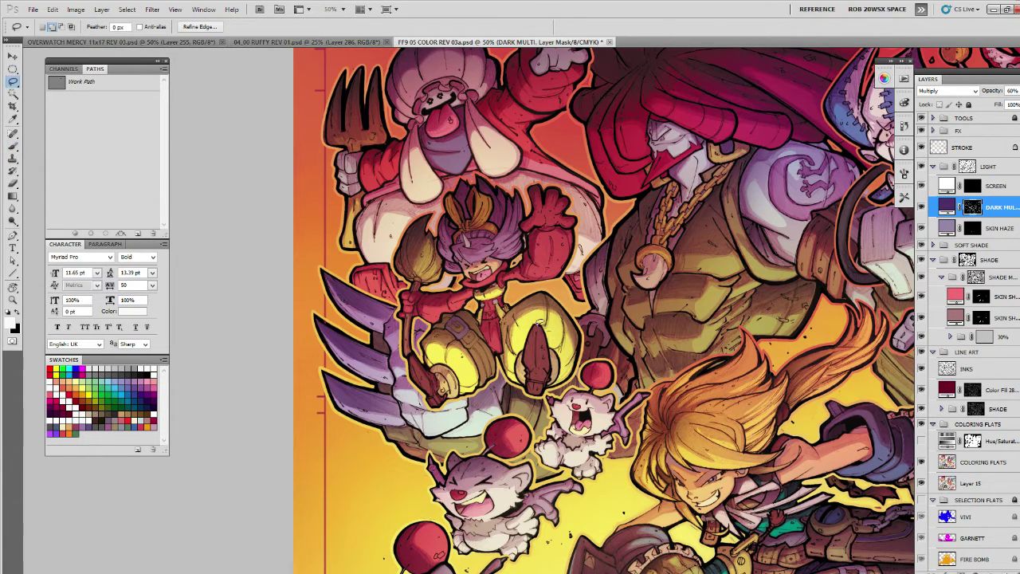
key("ctrl+h")
left_click_drag(550, 329, 549, 327)
key("b")
key("ctrl+h")
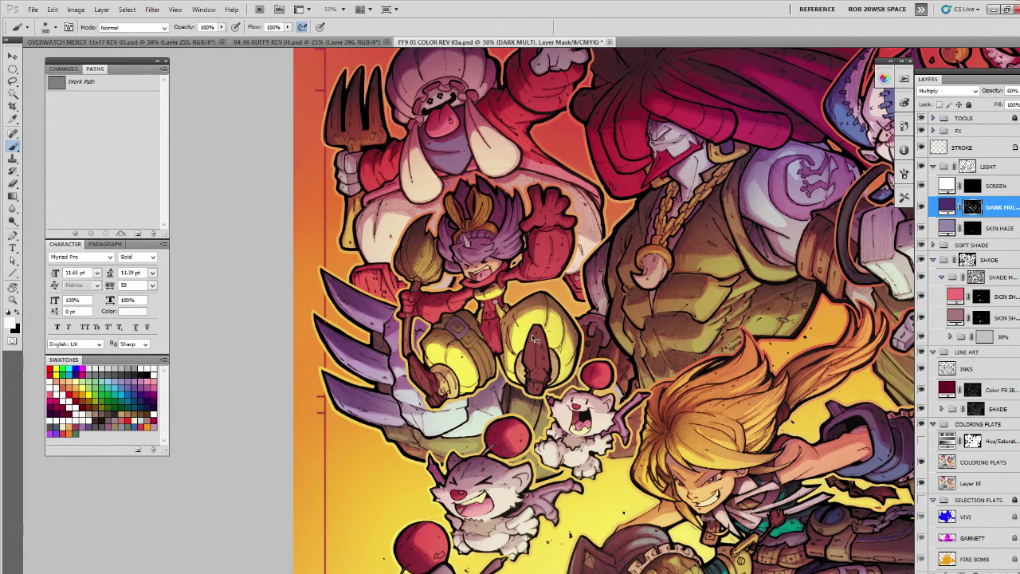
mouse_move(468, 338)
left_mouse_down()
mouse_move(510, 343)
mouse_move(565, 382)
left_mouse_up()
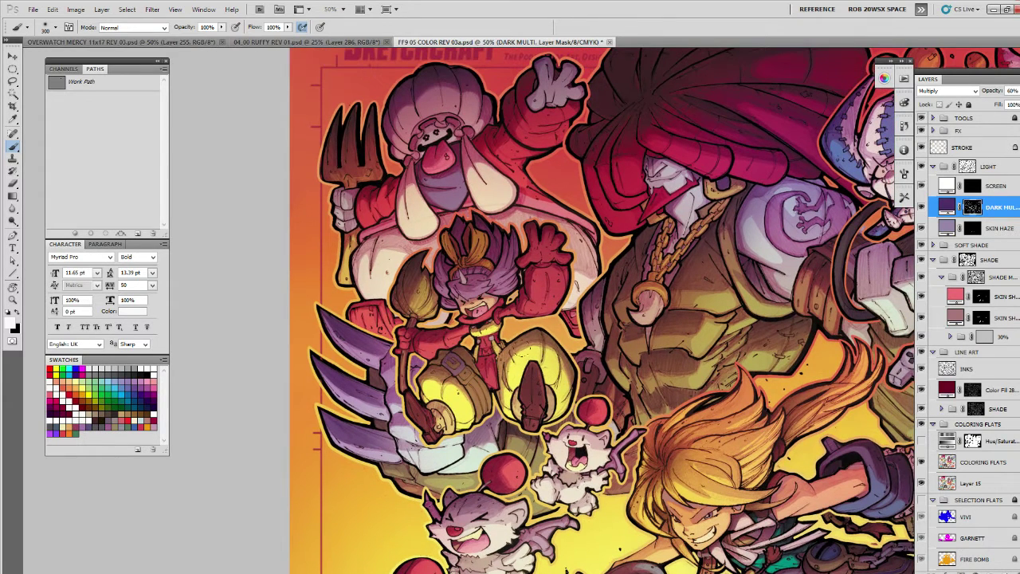
Lasso a shadow area on the small character's red sash, fill it with mid grey on the mask and deselect.
key("l")
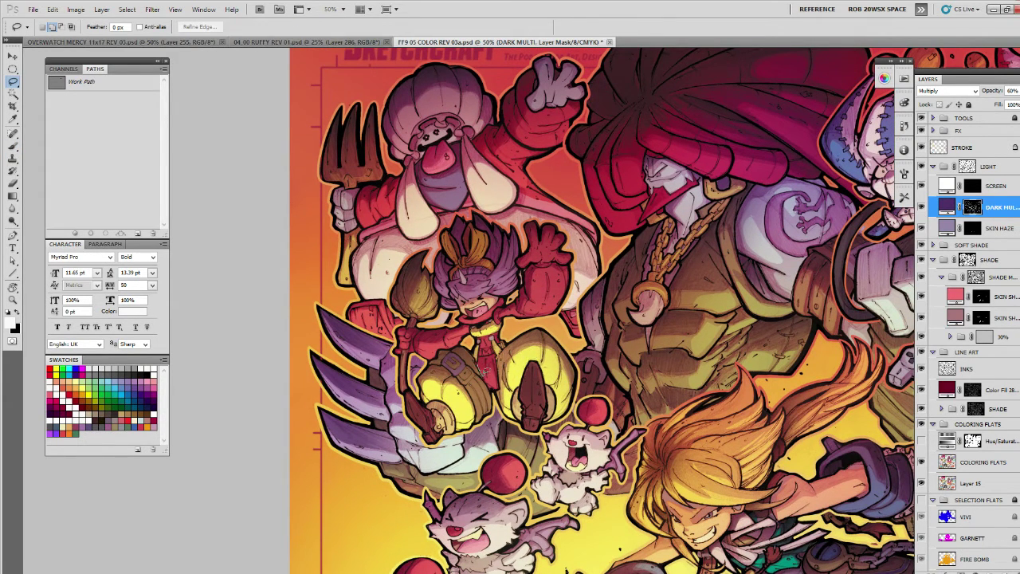
mouse_move(493, 362)
left_mouse_down()
mouse_move(480, 355)
mouse_move(487, 339)
mouse_move(475, 326)
mouse_move(500, 323)
left_mouse_up()
left_click(140, 368)
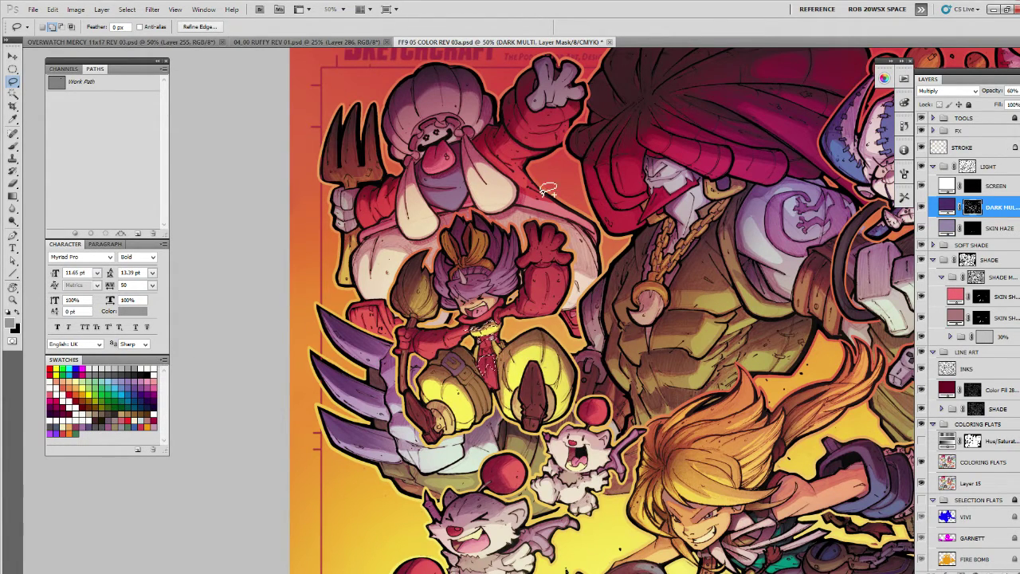
key("ctrl+d")
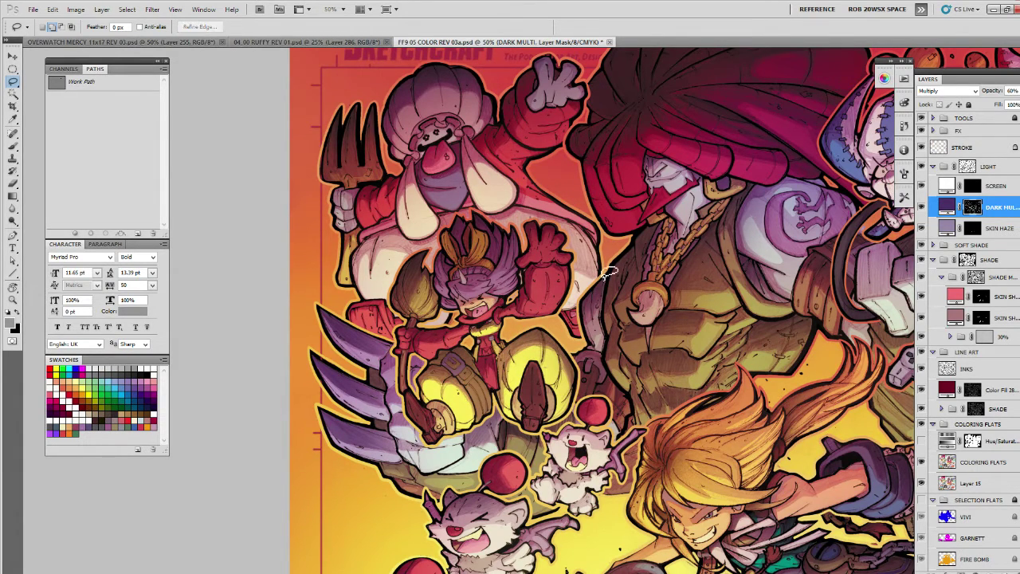
Review the shading from the large hooded figure and house down to the foreground characters at 25% zoom.
left_click_drag(849, 474, 408, 497)
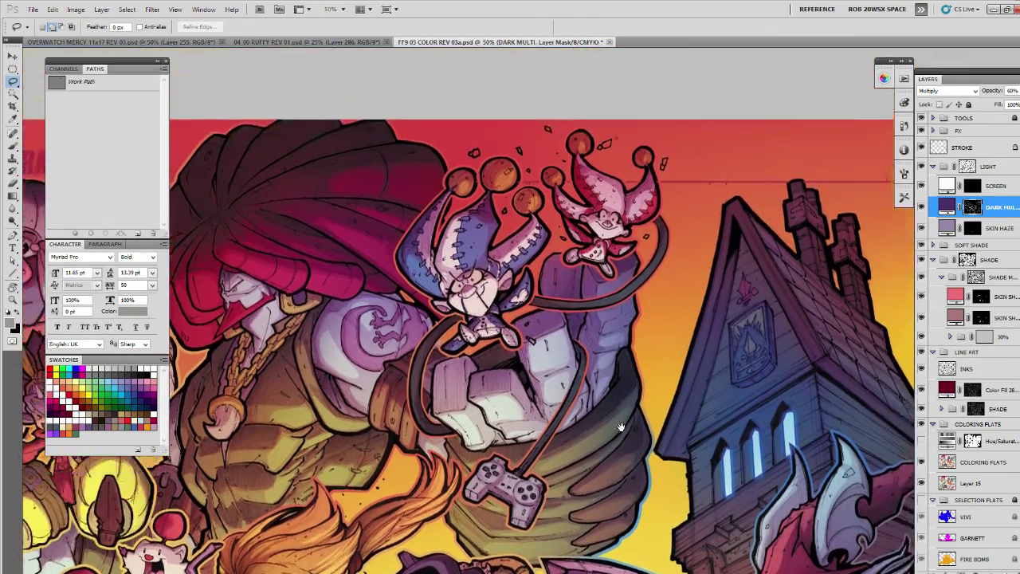
left_click_drag(621, 428, 613, 429)
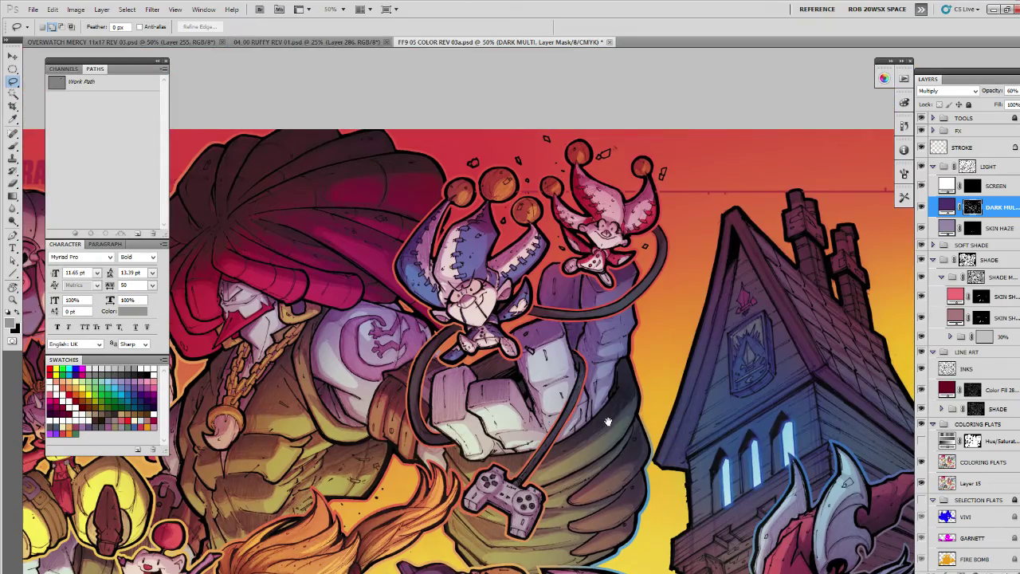
key("z")
left_click(608, 421, "alt")
left_click(604, 419, "alt")
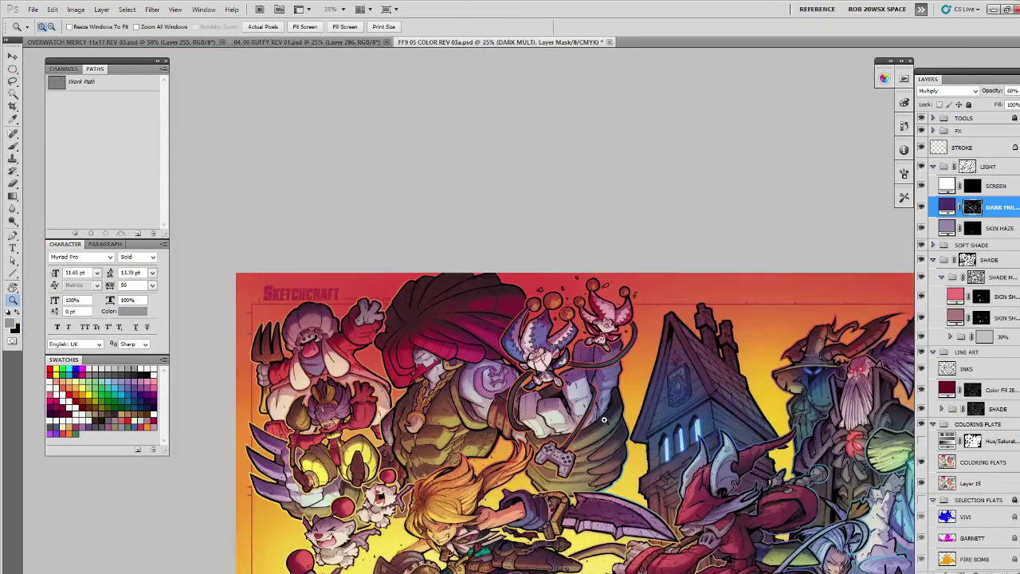
scroll(606, 415, "down", 10)
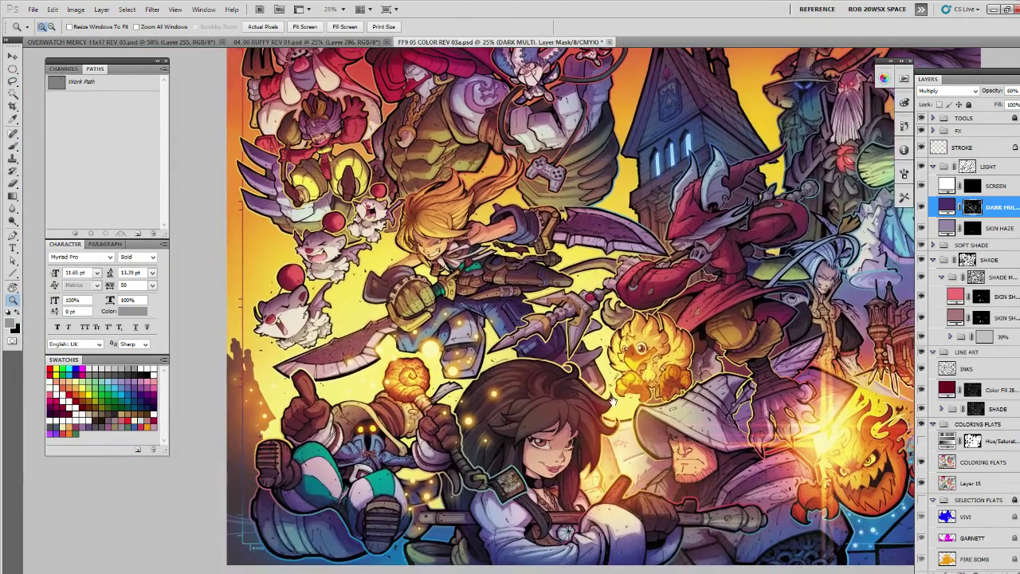
left_click_drag(613, 387, 604, 383)
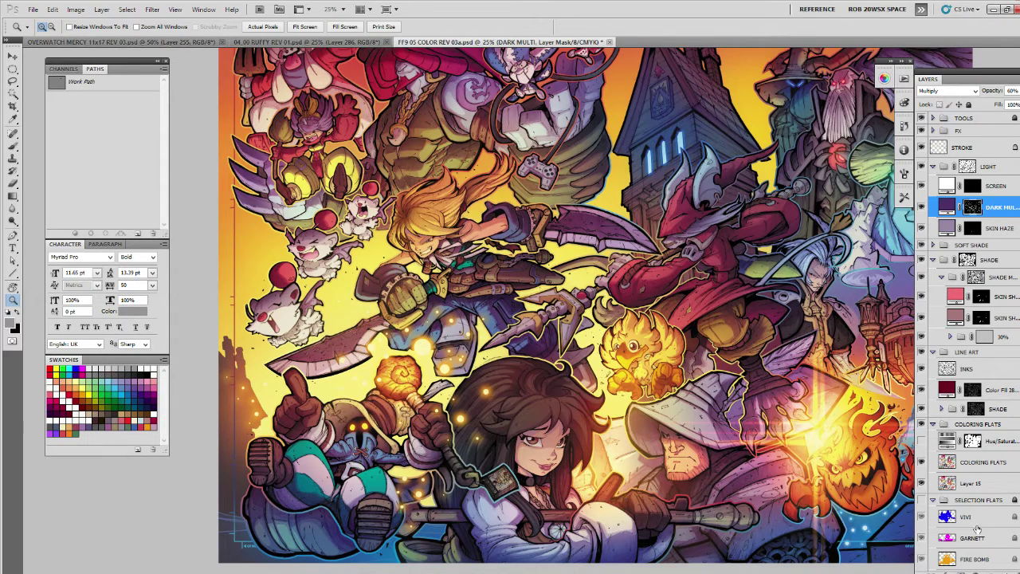
Load the GARNETT and VIVI flats as one selection and brush Vivi's lower coat with white on the mask, using a 600 px brush.
left_click(949, 538, "ctrl")
left_click(952, 522, "ctrl+shift")
key("b")
key("ctrl+h")
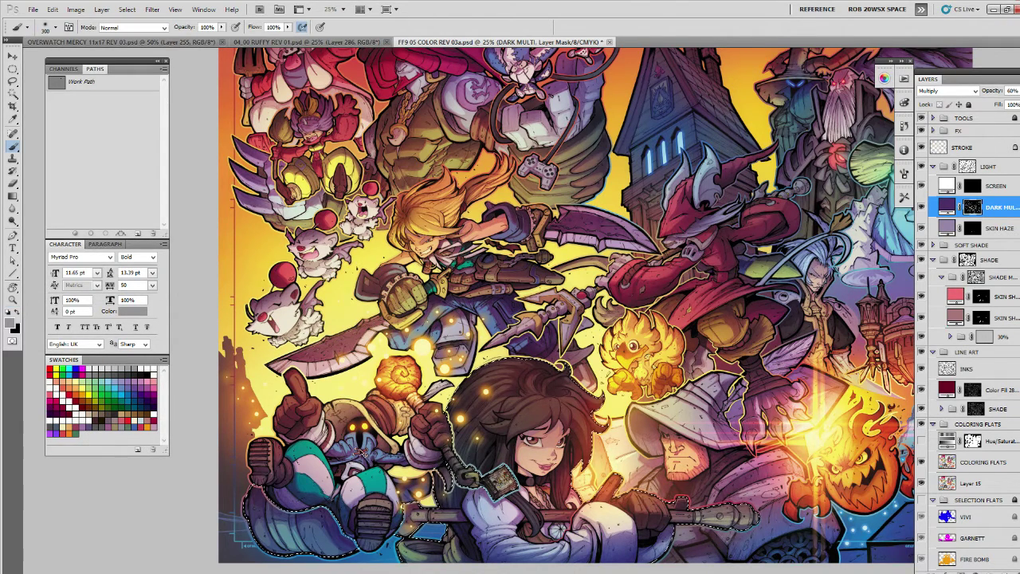
left_click(154, 369)
left_click(256, 500)
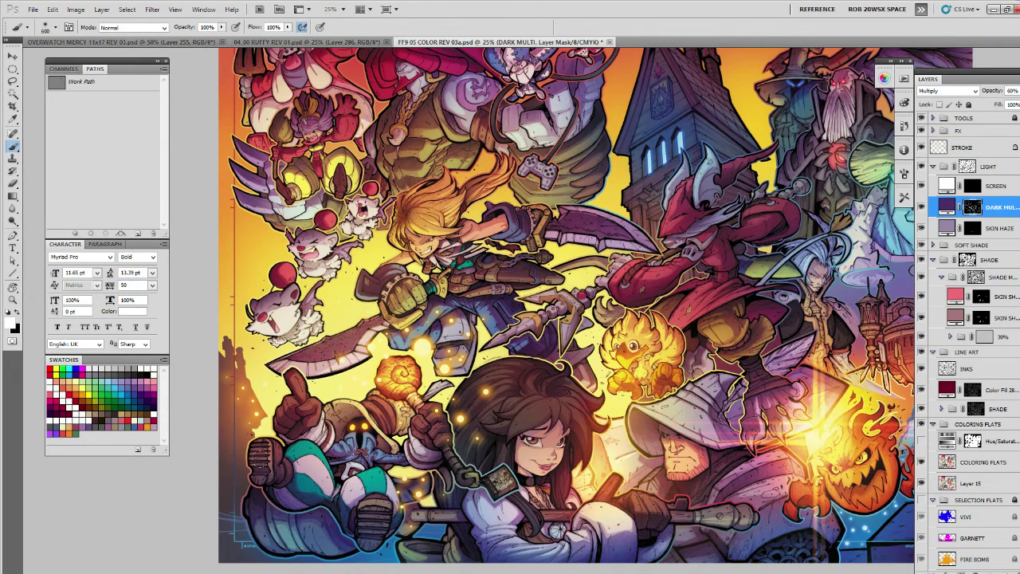
Brush more white shading onto the lower parts of the selected foreground characters, with the brush reduced to 200 px and 175 px.
key("[")
key("[")
key("[")
left_click(350, 539)
key("bracketright")
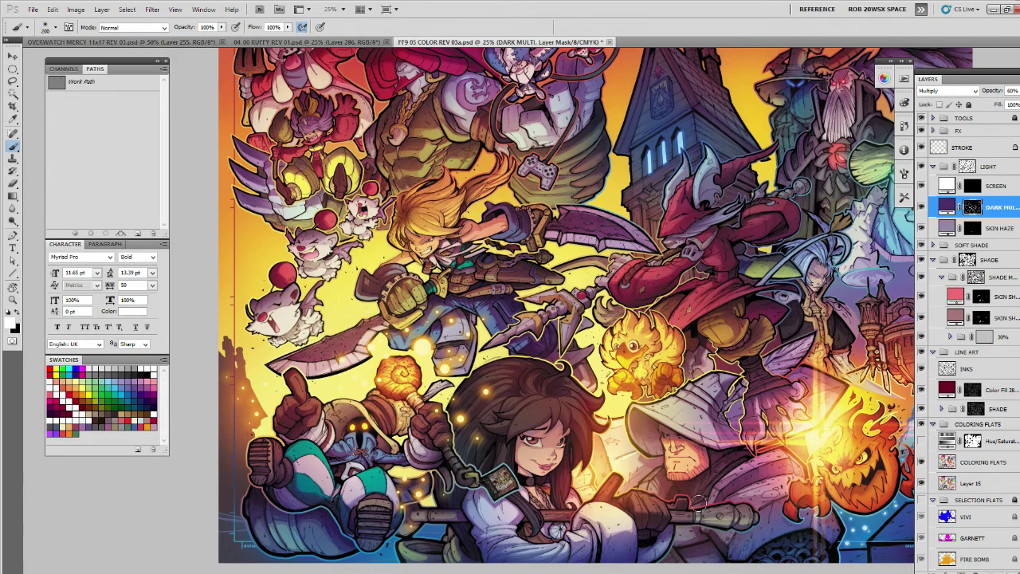
key("bracketleft")
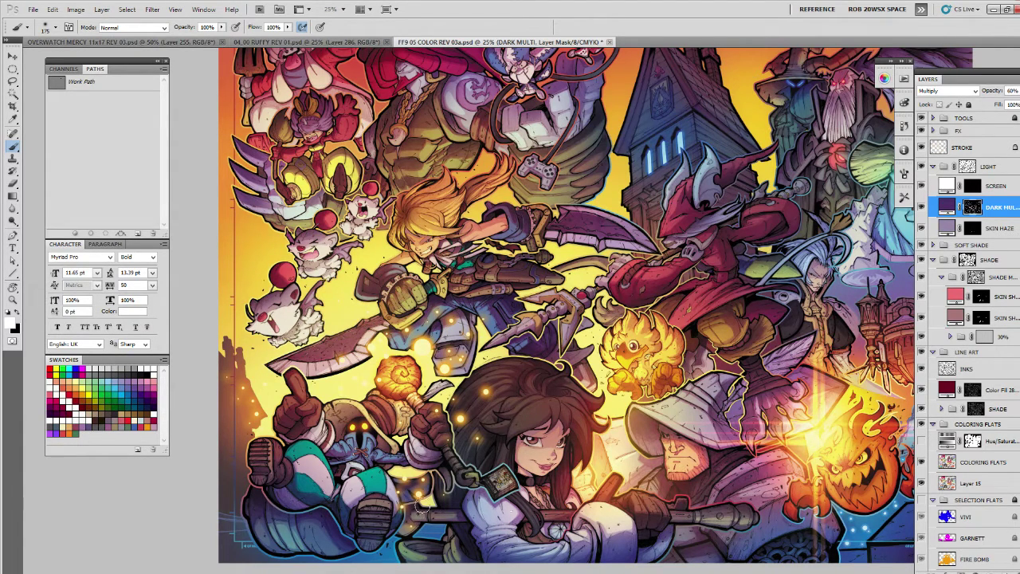
Lasso a shadow area under the hat brim of the horned figure with blue eyes and fill it with mid grey on the mask.
left_click_drag(734, 483, 649, 515)
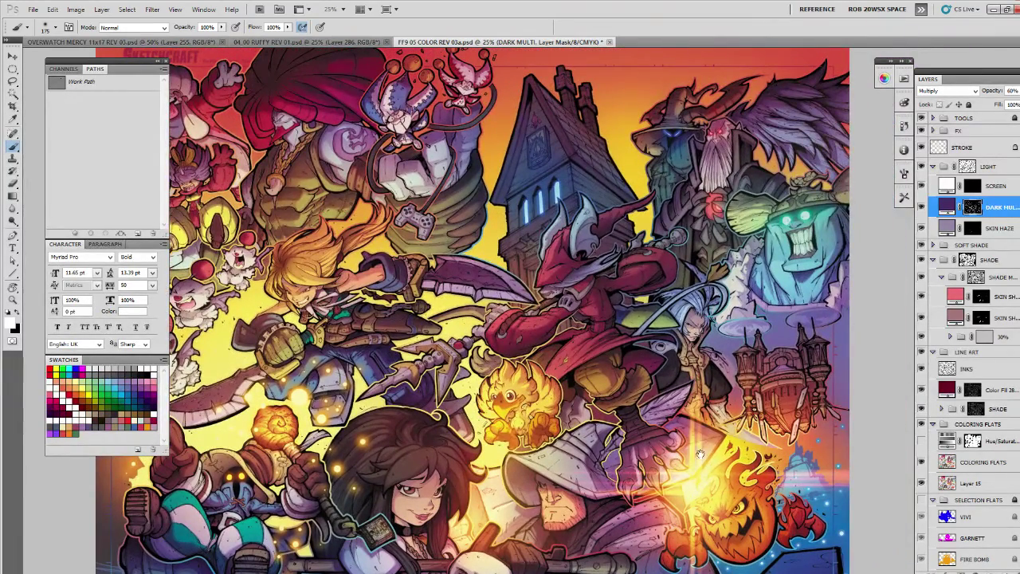
left_click_drag(723, 441, 660, 534)
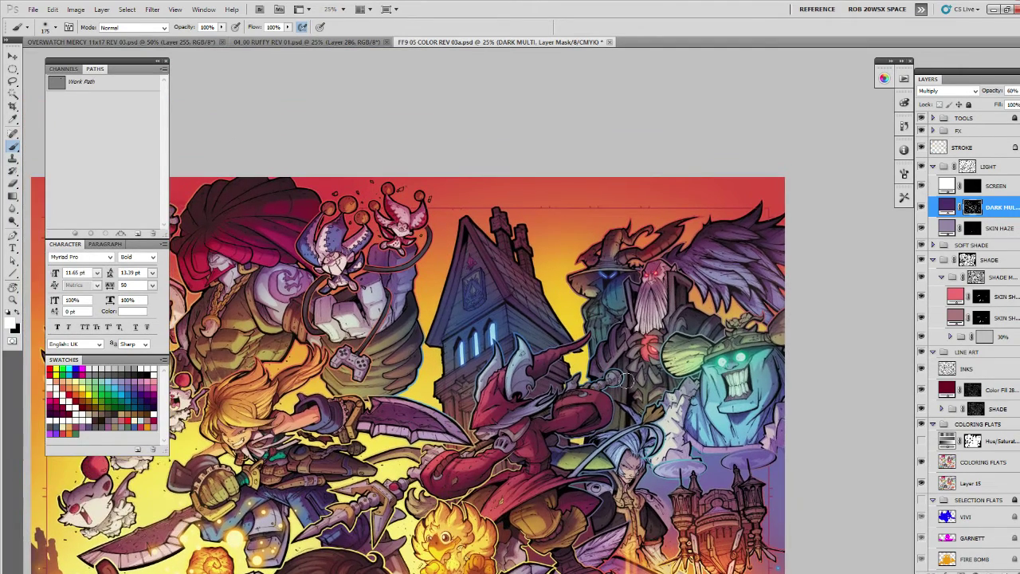
key("l")
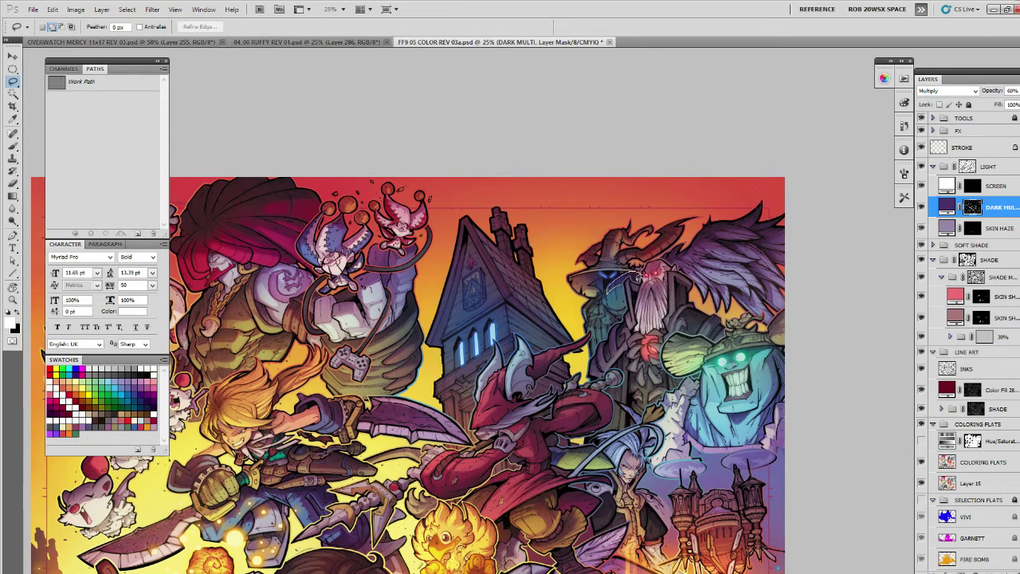
left_click_drag(637, 273, 589, 309)
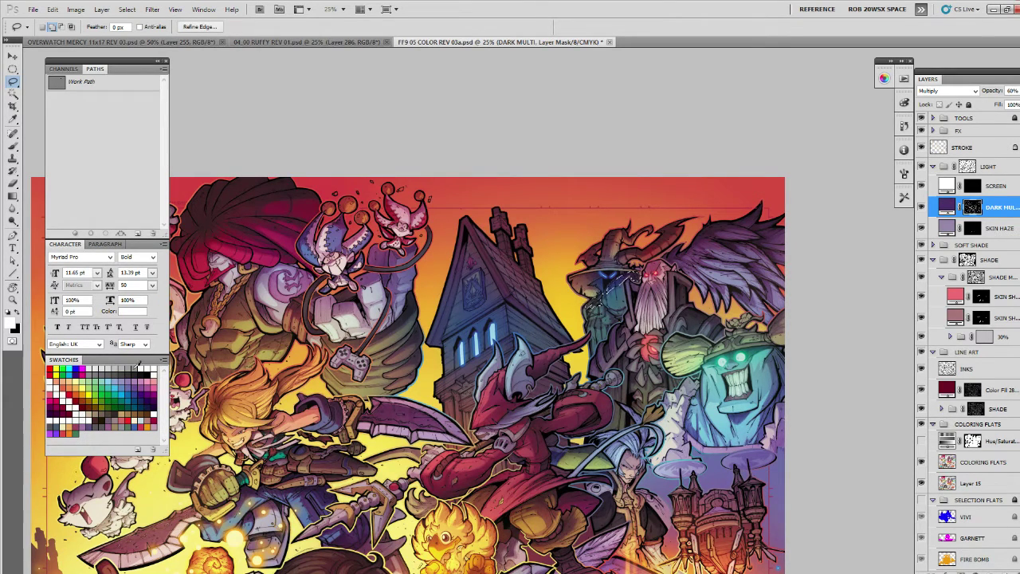
left_click(134, 368)
key("alt+BackSpace")
key("ctrl+d")
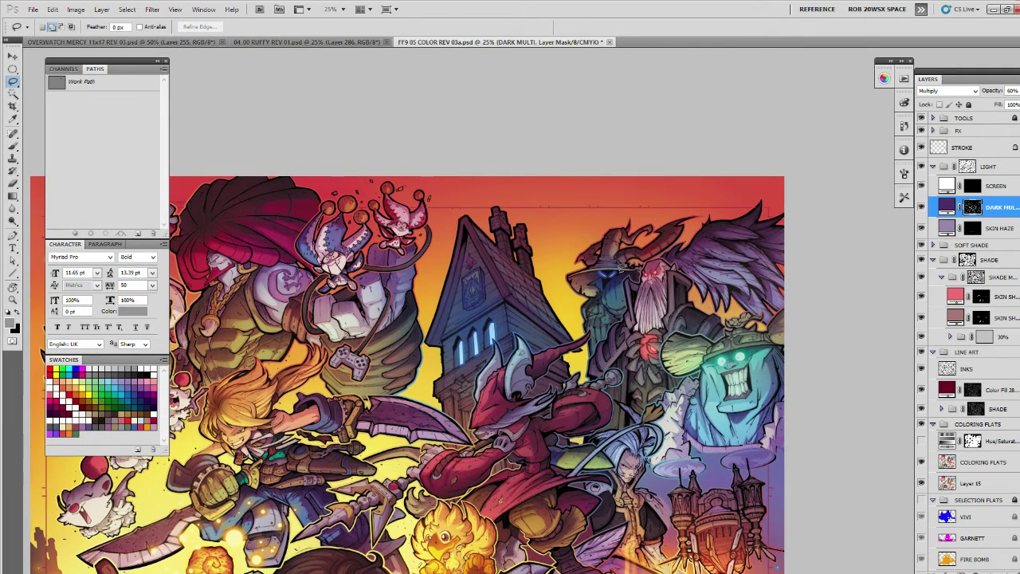
Lasso the underside of the same figure's hat brim, fill it with white on the mask and deselect.
mouse_move(626, 266)
left_mouse_down()
mouse_move(597, 284)
mouse_move(564, 275)
left_mouse_up()
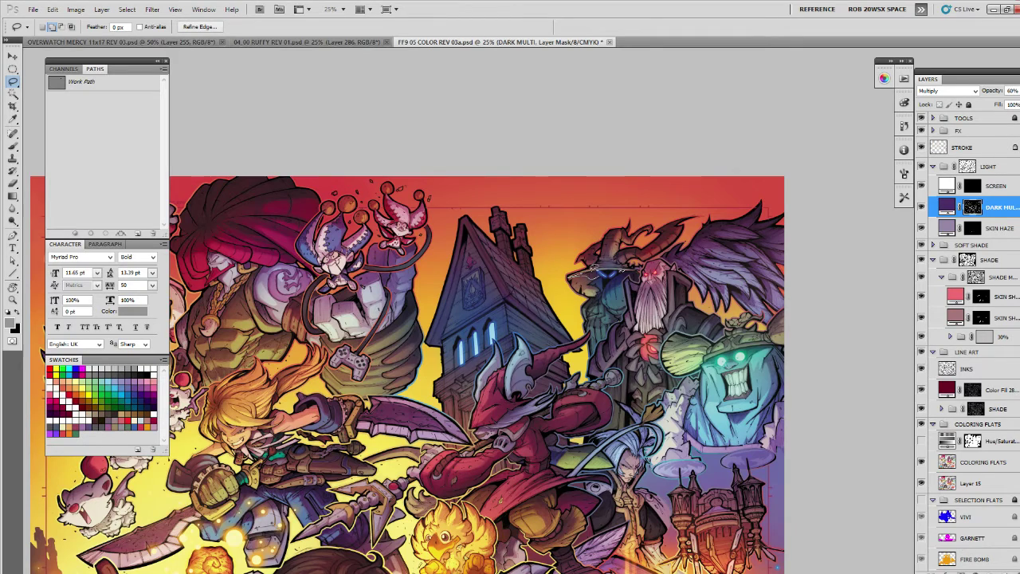
key("d")
key("x")
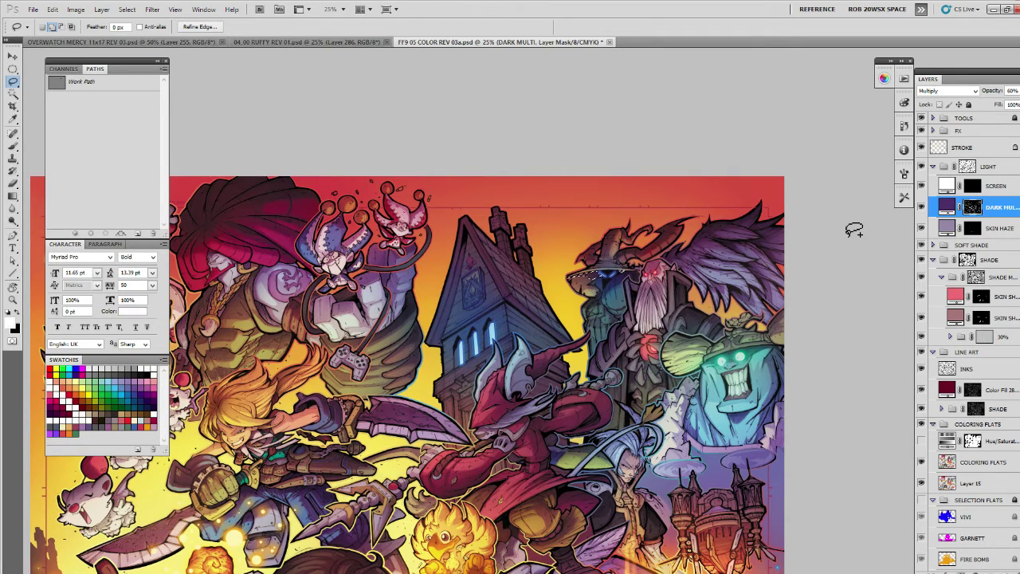
key("alt+BackSpace")
key("ctrl+d")
Review the shading across the whole illustration at 16.7% and 25% zoom, ending on the foreground characters.
left_click_drag(765, 381, 779, 301)
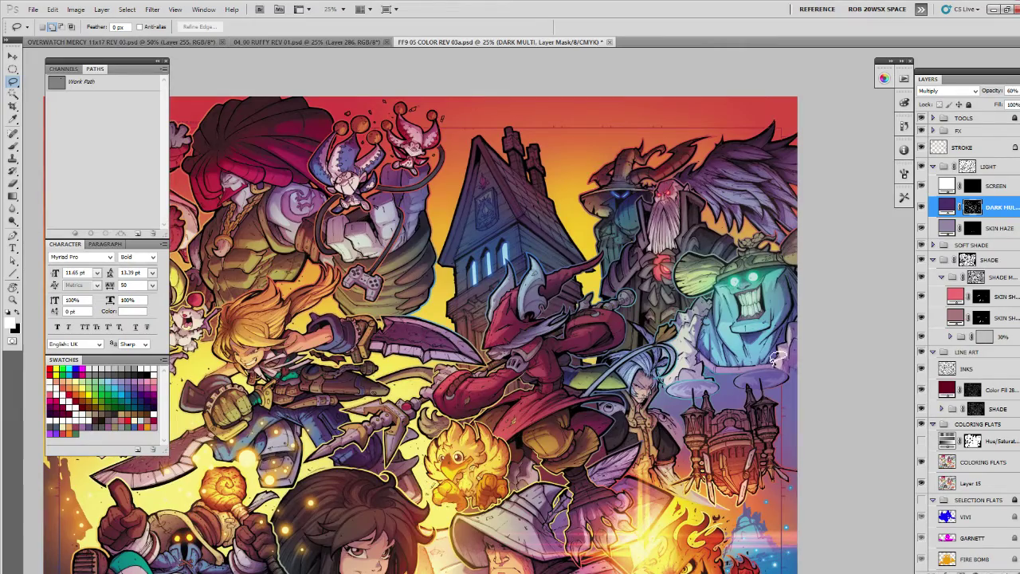
left_click_drag(772, 386, 766, 345)
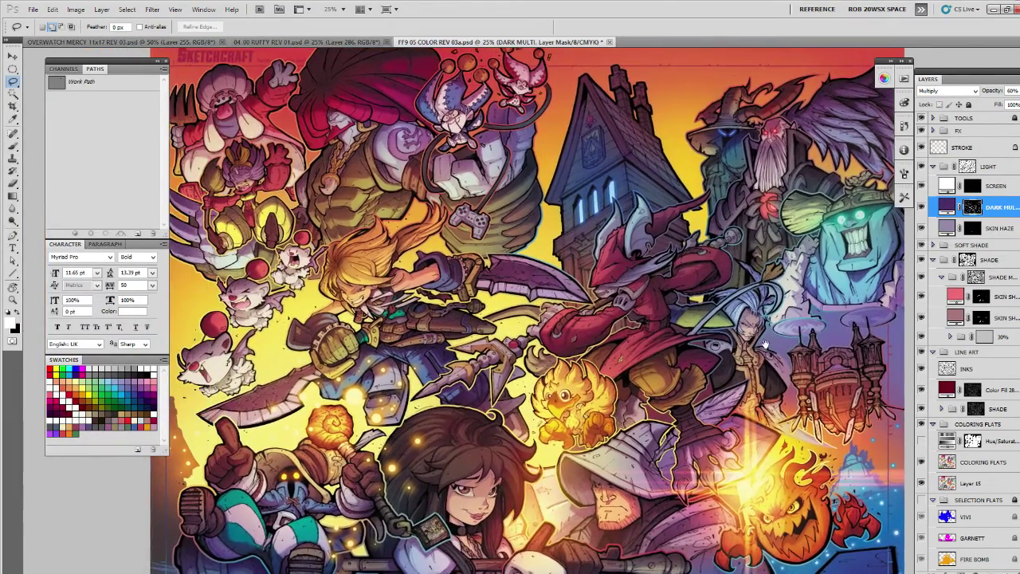
left_click_drag(624, 294, 671, 354)
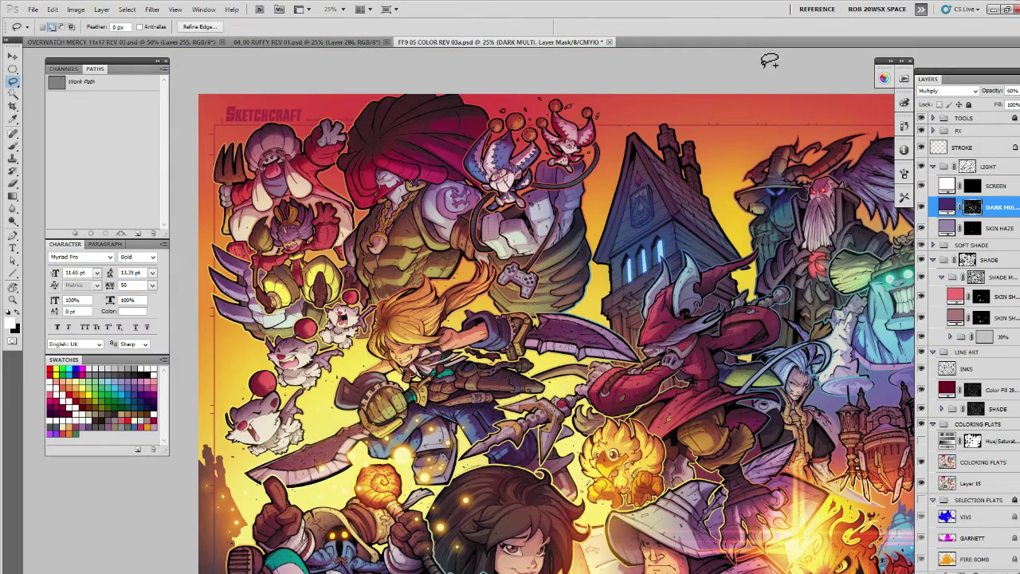
scroll(442, 171, "left", 1)
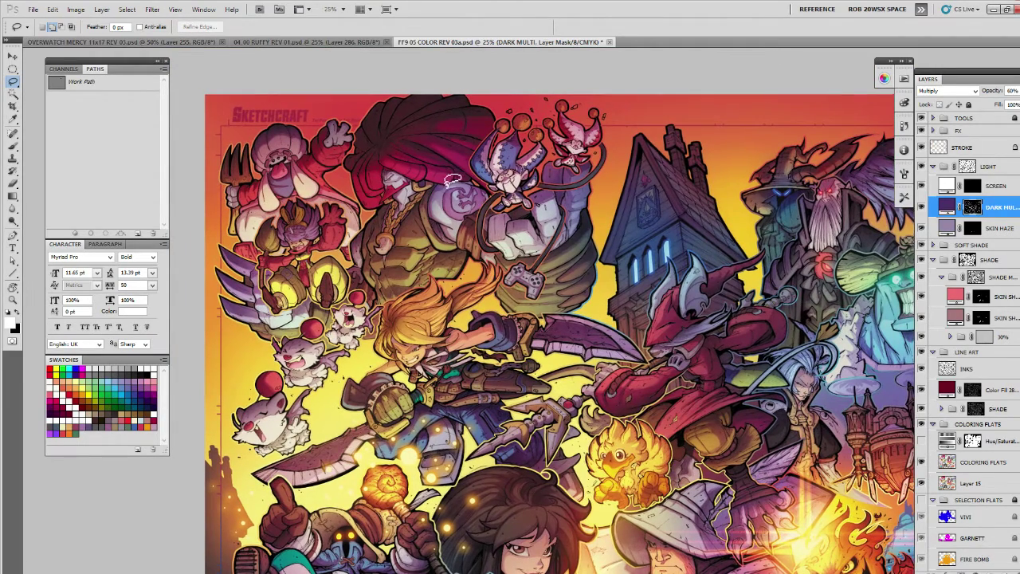
left_click_drag(433, 209, 470, 170)
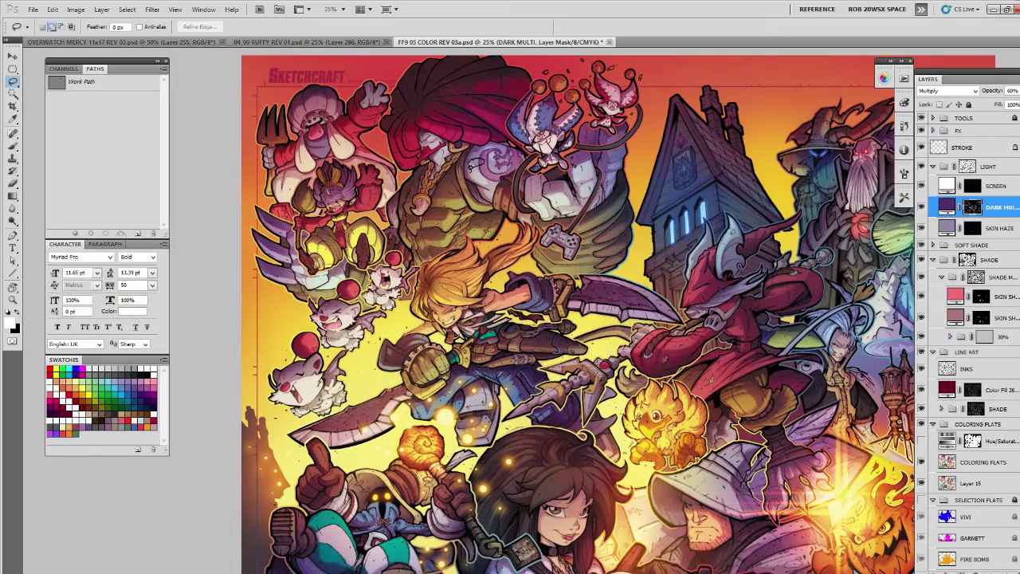
key("z")
left_click(470, 217, "alt")
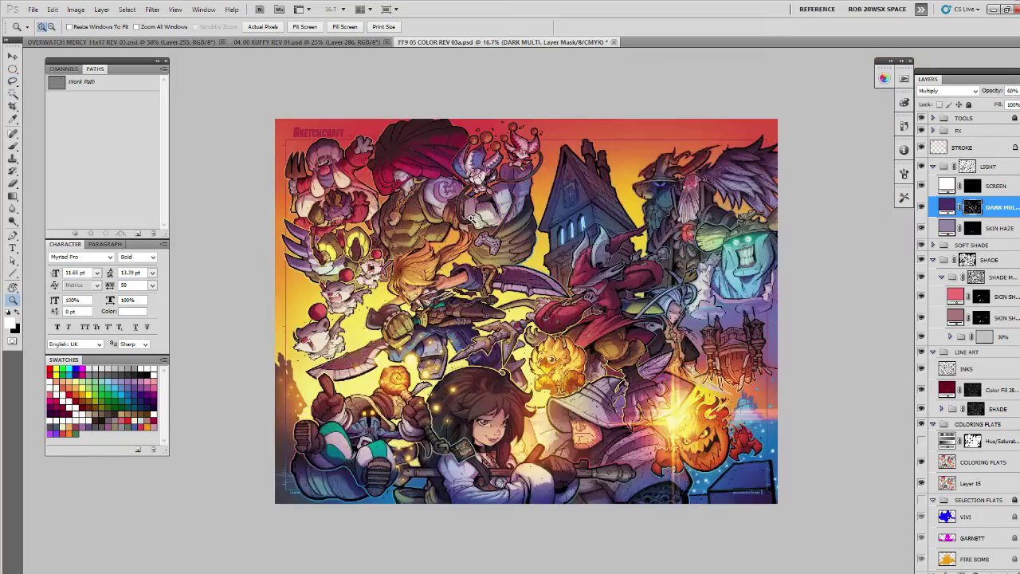
left_click(651, 377, "alt")
double_click(634, 380)
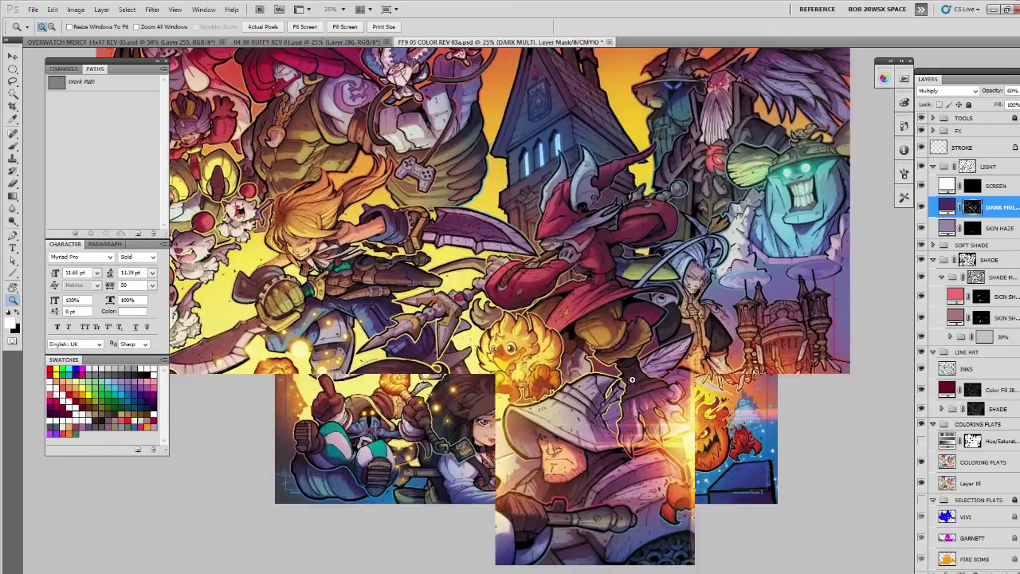
left_click_drag(633, 366, 694, 321)
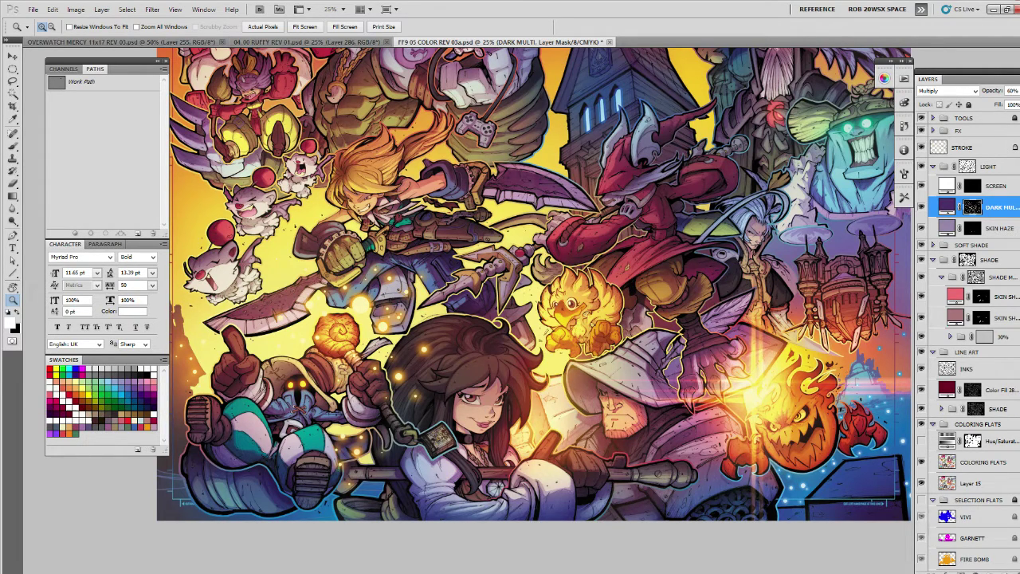
Expand the FX group and its GLO subgroup and make the TEAL GLO layer active.
left_click(932, 130)
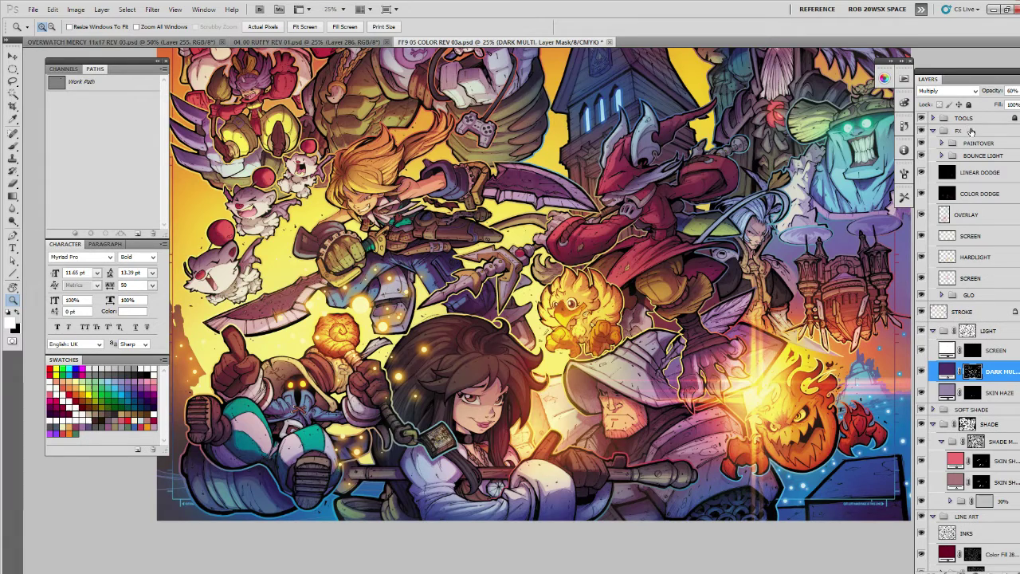
left_click(941, 295)
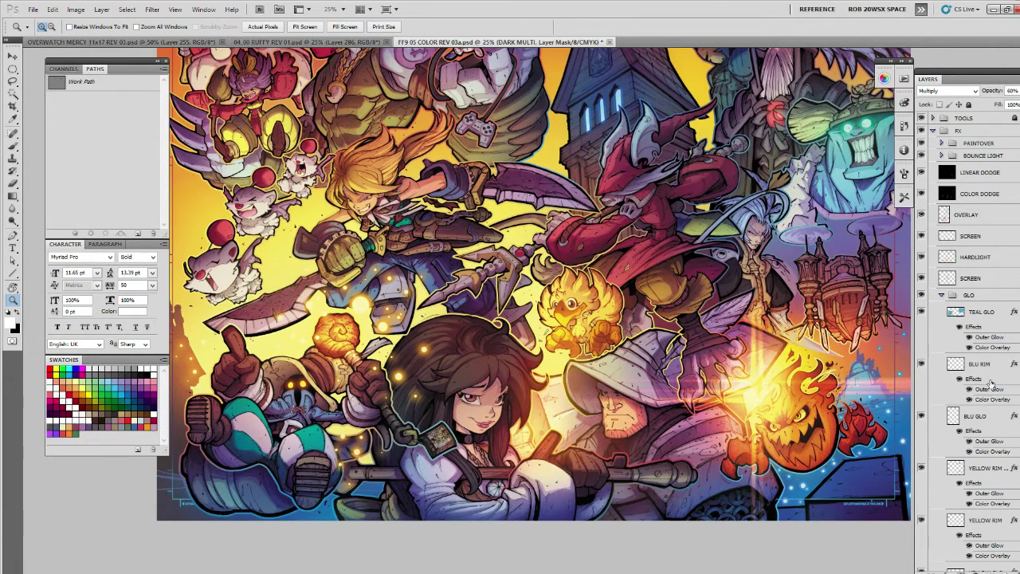
left_click(995, 315)
Try to fill the narrow hull windows of the castle airship with a teal glow on the TEAL GLO layer.
left_click(844, 292)
left_click(843, 292)
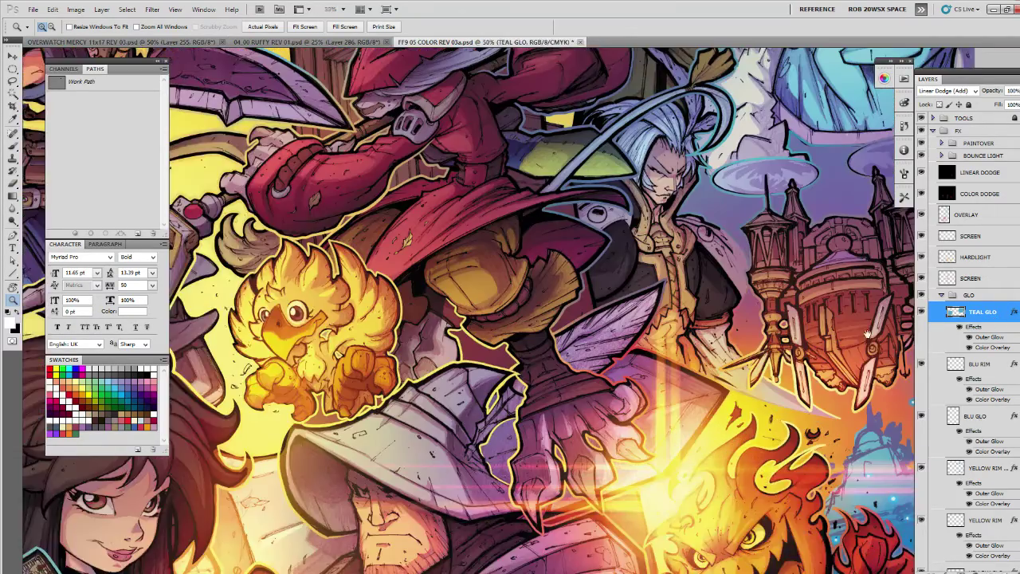
left_click_drag(875, 377, 698, 432)
left_click(695, 363)
left_click(694, 361)
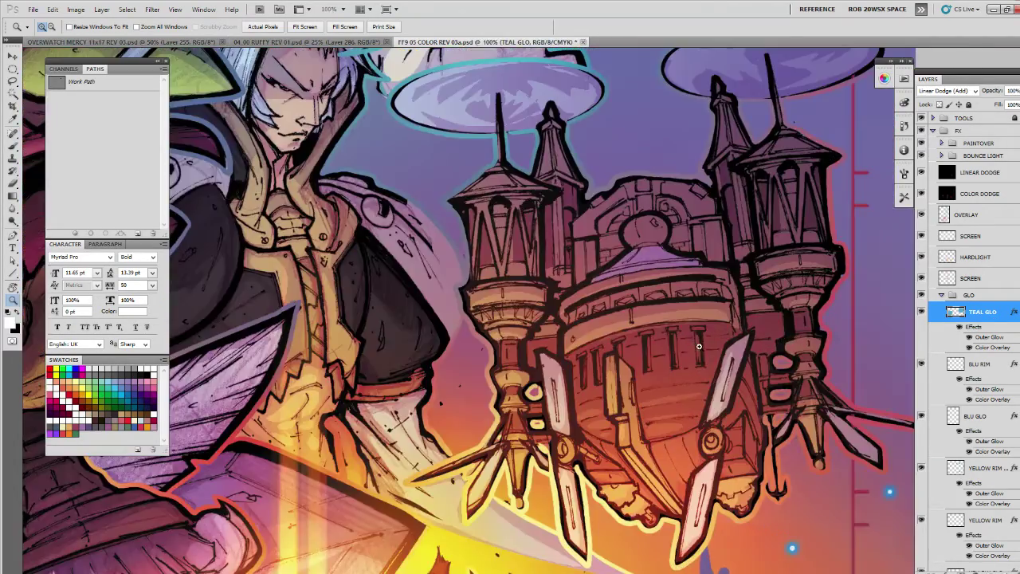
key("l")
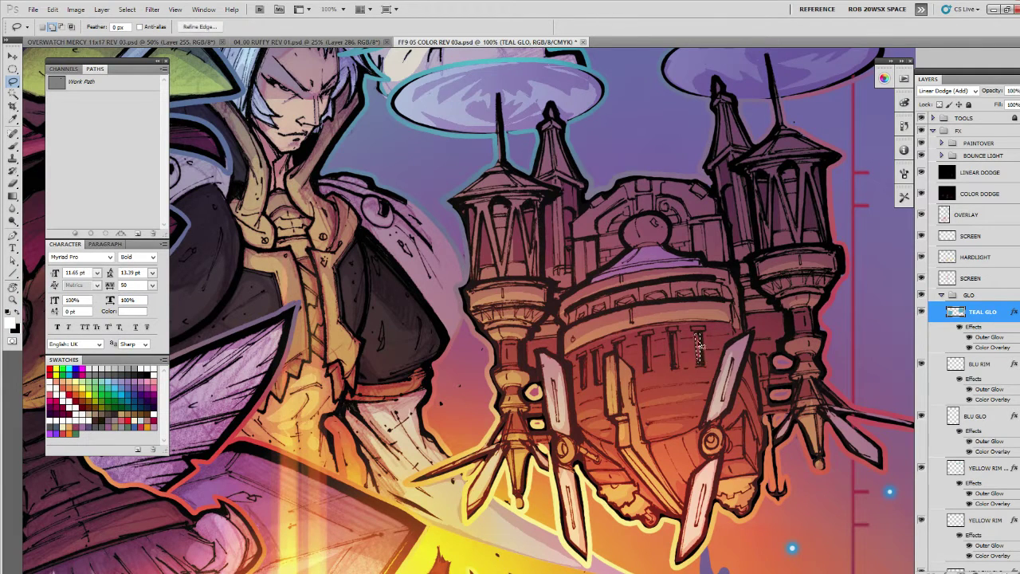
mouse_move(702, 351)
left_mouse_down()
mouse_move(698, 333)
mouse_move(672, 338)
mouse_move(677, 363)
mouse_move(675, 335)
mouse_move(646, 352)
mouse_move(649, 367)
mouse_move(652, 334)
left_mouse_up()
mouse_move(589, 356)
left_mouse_down()
mouse_move(585, 385)
mouse_move(584, 359)
left_mouse_up()
key("alt+BackSpace")
key("ctrl+d")
key("z")
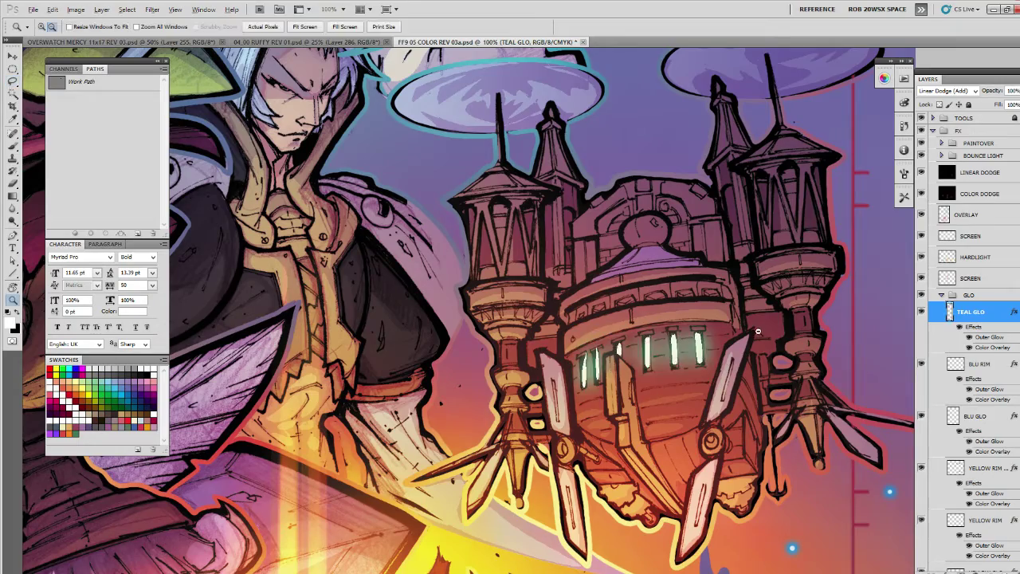
Undo the teal fill on the airship's hull windows and clear the selection.
left_click(752, 340, "alt")
left_click(753, 339, "alt")
left_click(751, 340)
left_click(751, 340)
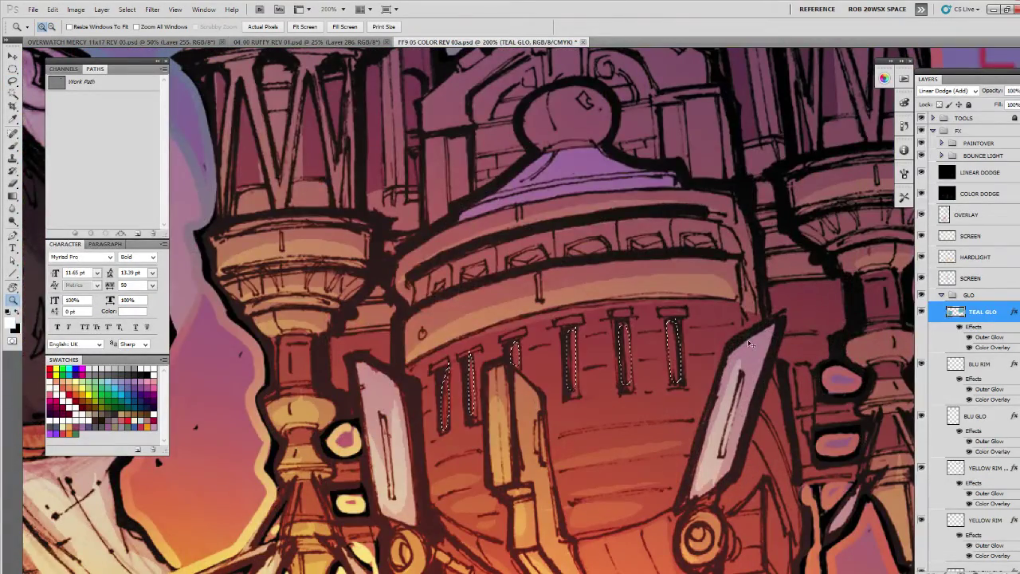
key("ctrl+d")
Lasso the six narrow hull windows of the airship and fill them with white on the BLU RIM layer.
key("l")
left_click_drag(468, 358, 472, 408)
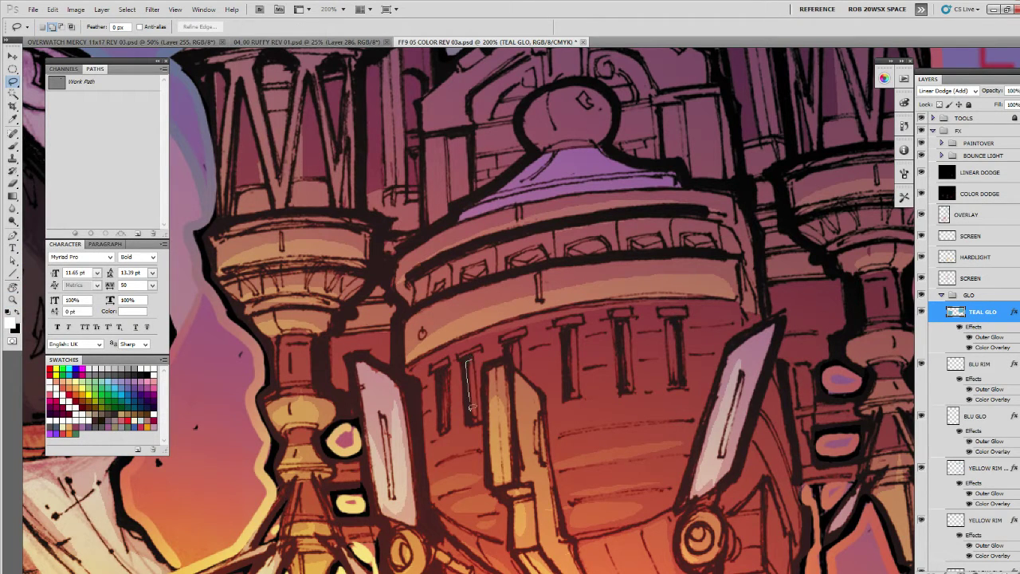
mouse_move(472, 355)
left_mouse_down()
mouse_move(442, 376)
mouse_move(449, 425)
mouse_move(445, 368)
left_mouse_up()
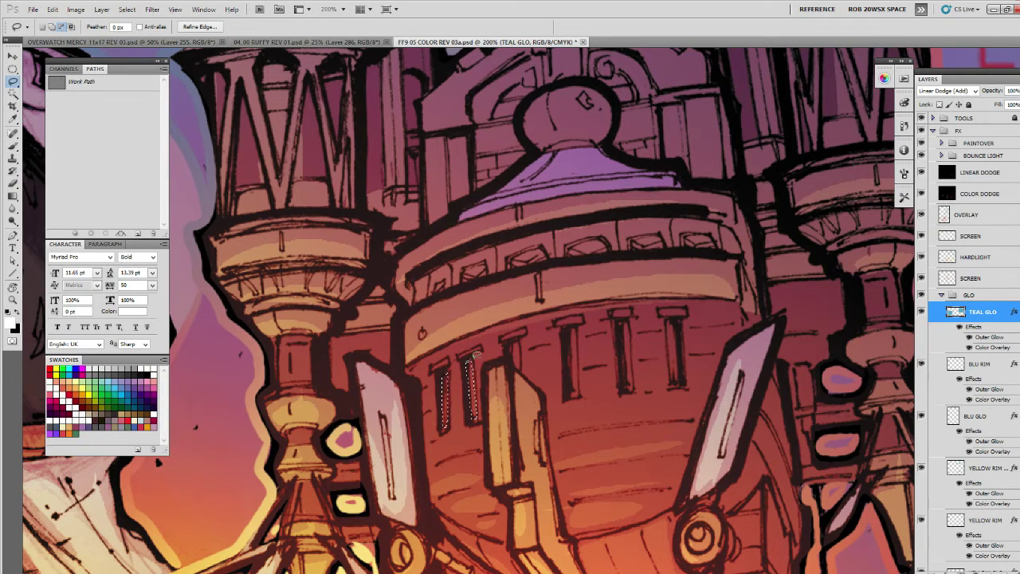
mouse_move(515, 361)
left_mouse_down()
mouse_move(520, 340)
mouse_move(515, 369)
left_mouse_up()
mouse_move(572, 329)
left_mouse_down()
mouse_move(580, 397)
mouse_move(578, 331)
left_mouse_up()
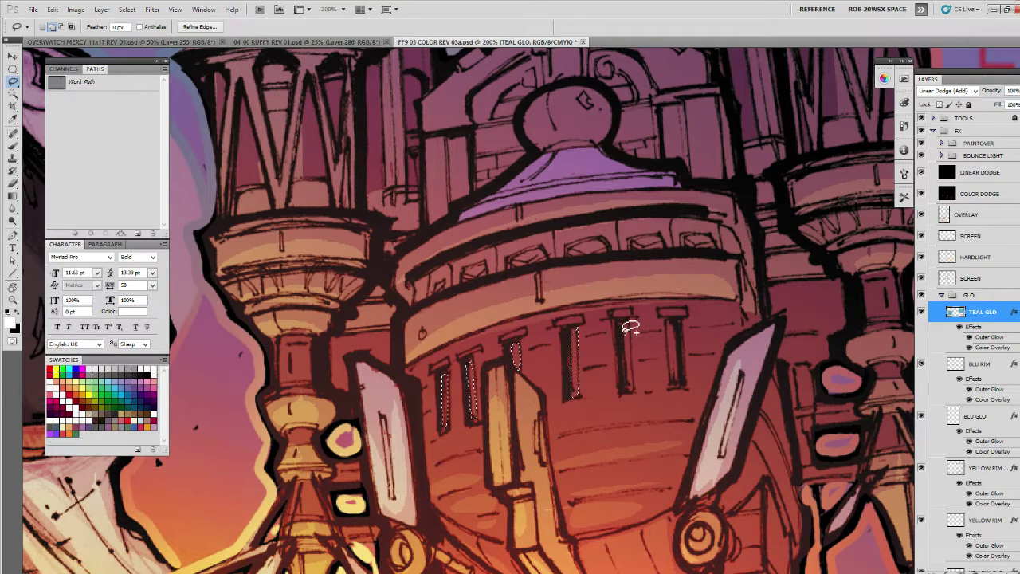
left_click_drag(625, 361, 629, 389)
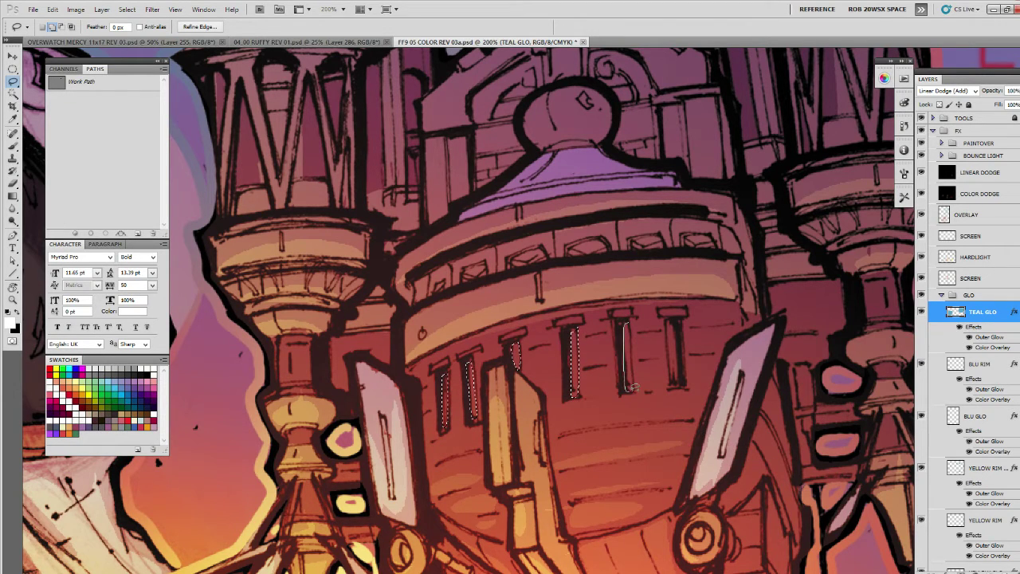
mouse_move(631, 329)
left_mouse_down()
mouse_move(676, 328)
mouse_move(679, 381)
left_mouse_up()
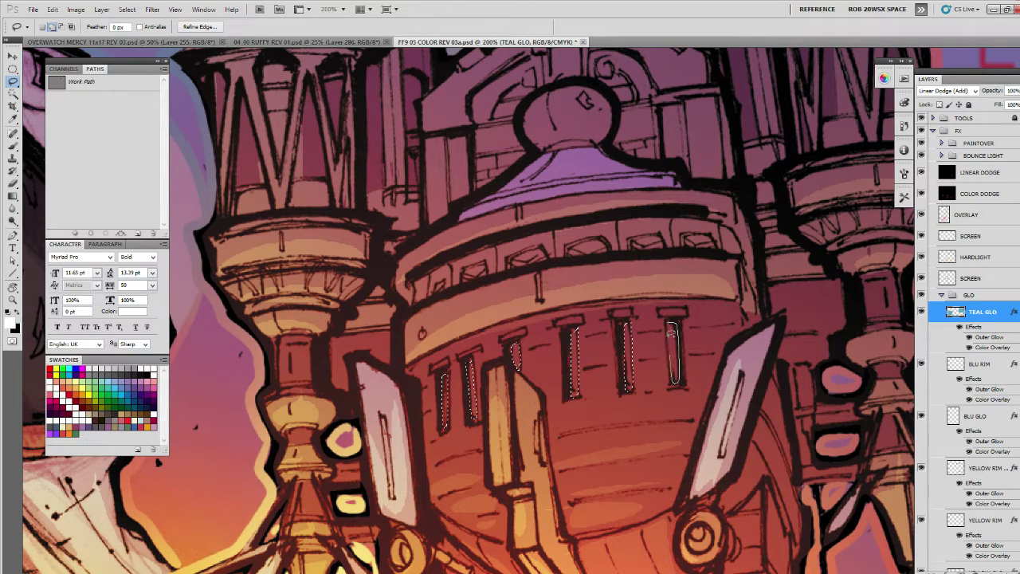
key("alt+bracketleft")
key("alt+BackSpace")
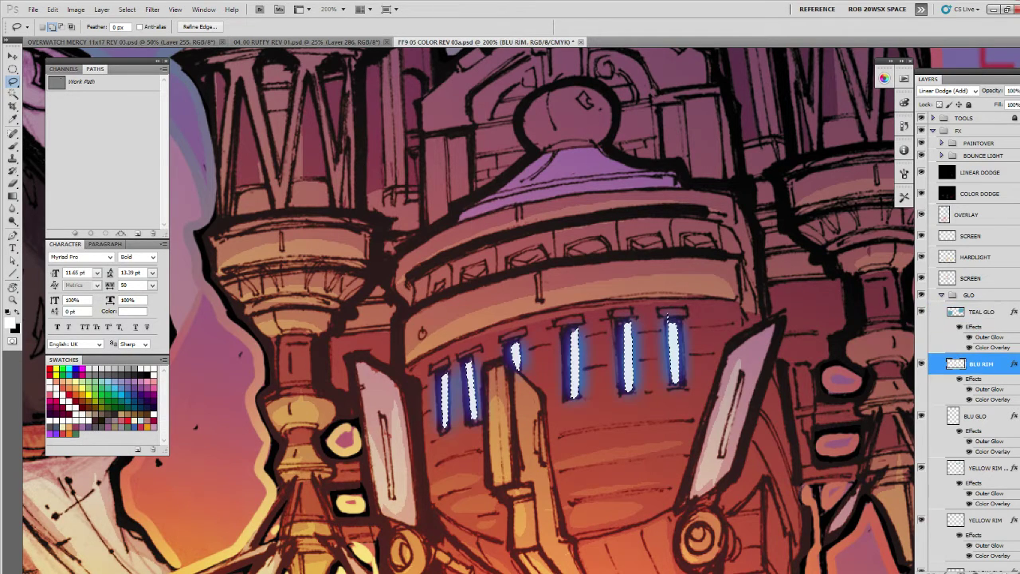
Set the eraser to the ROB RUFFY DRAW DETAIL brush and clean up the edges of the glowing hull windows.
key("z")
left_click(699, 338, "alt")
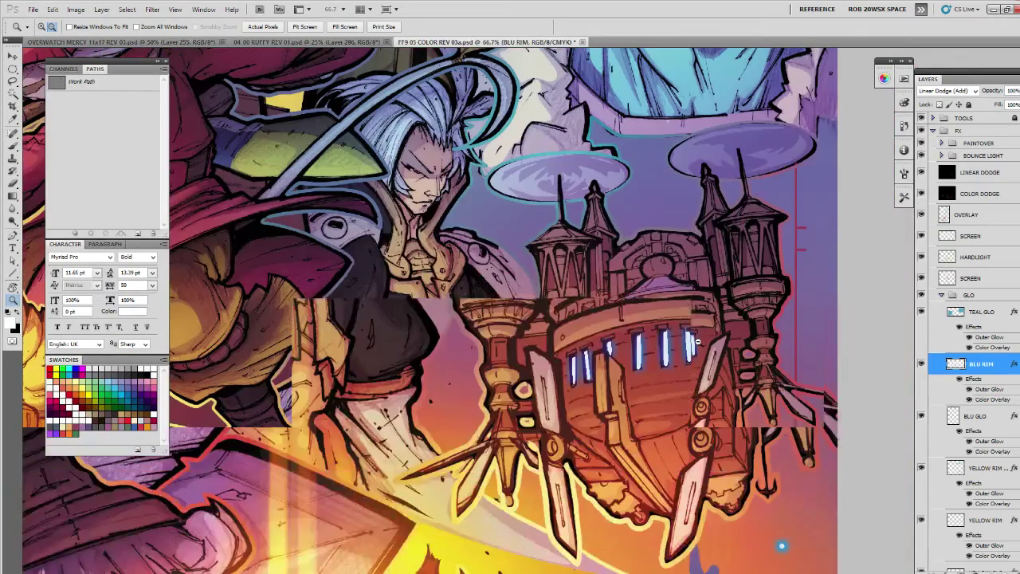
left_click(699, 339)
left_click(699, 339)
key("b")
right_click(702, 334)
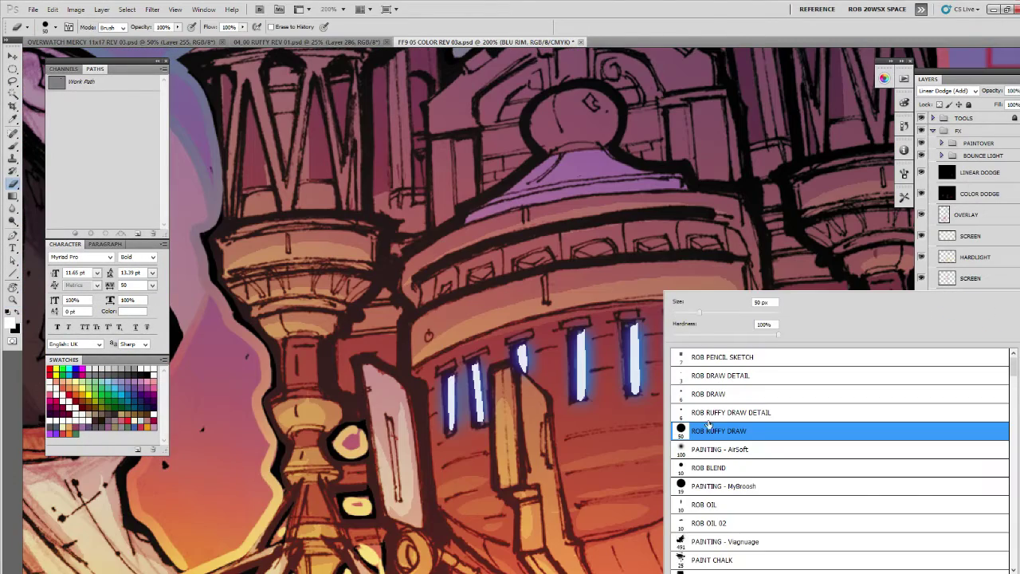
double_click(709, 413)
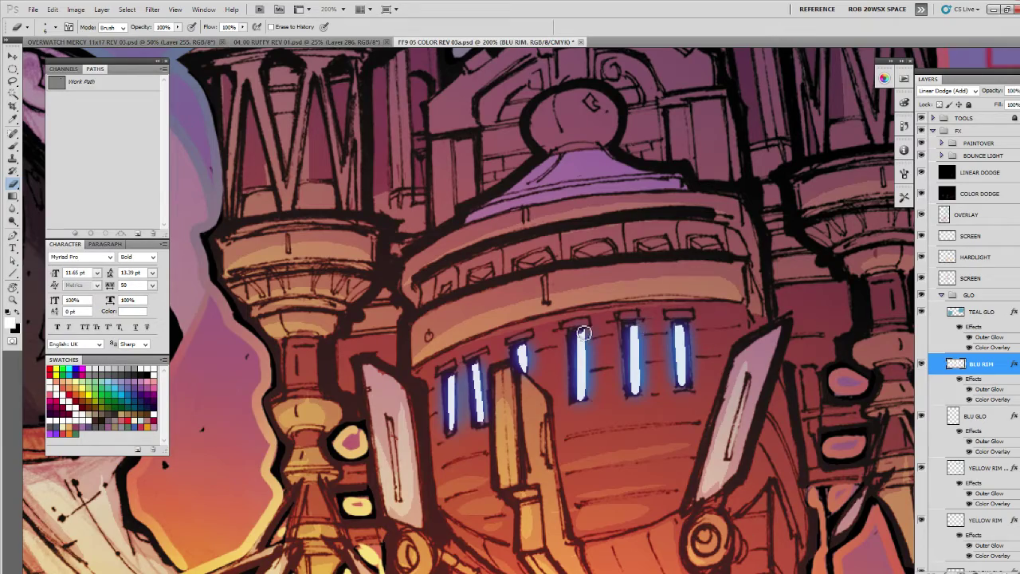
key("z")
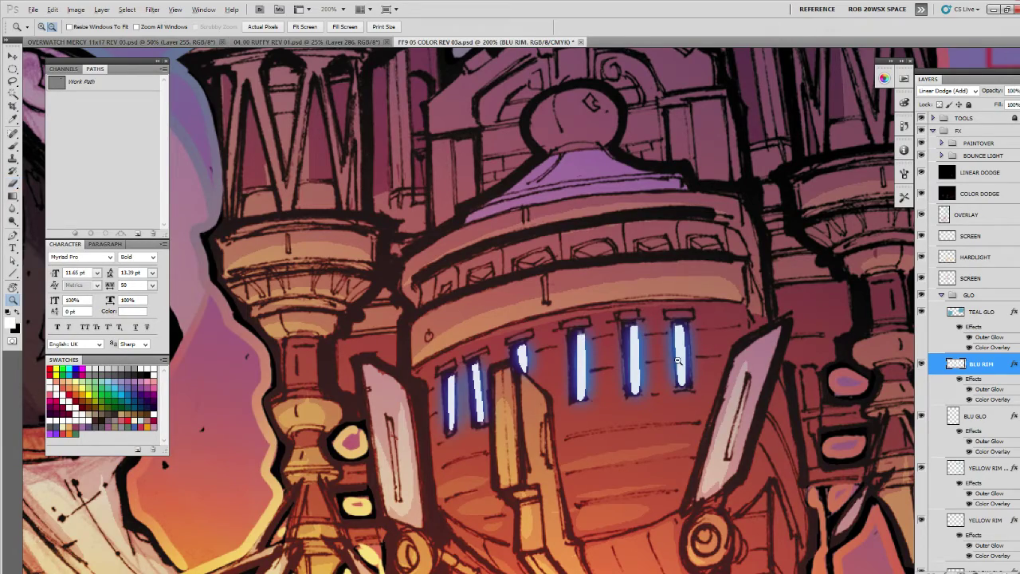
Lasso the tall recessed panels beside the airship's left and right towers.
scroll(678, 361, "down", 5)
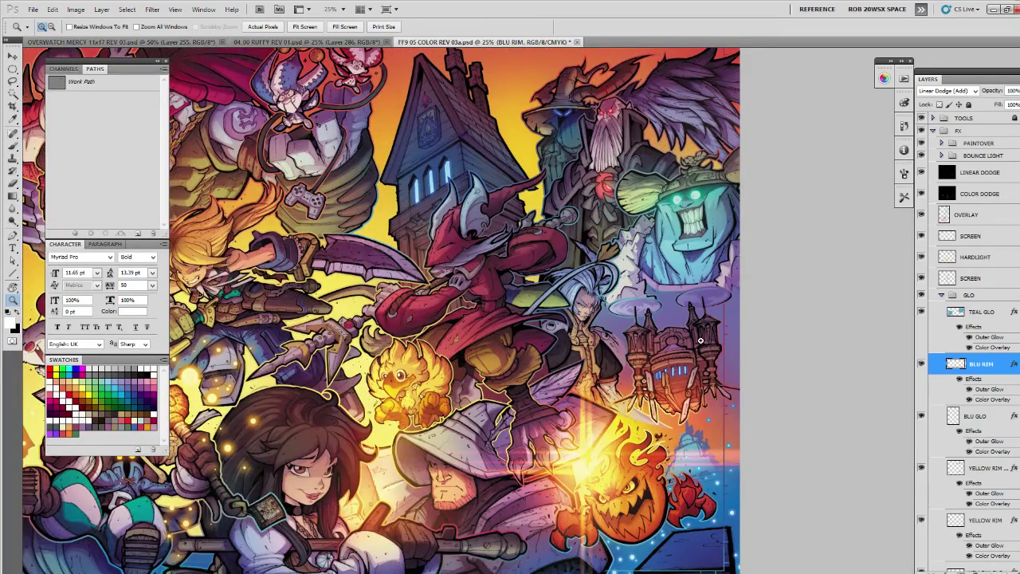
scroll(701, 341, "up", 3)
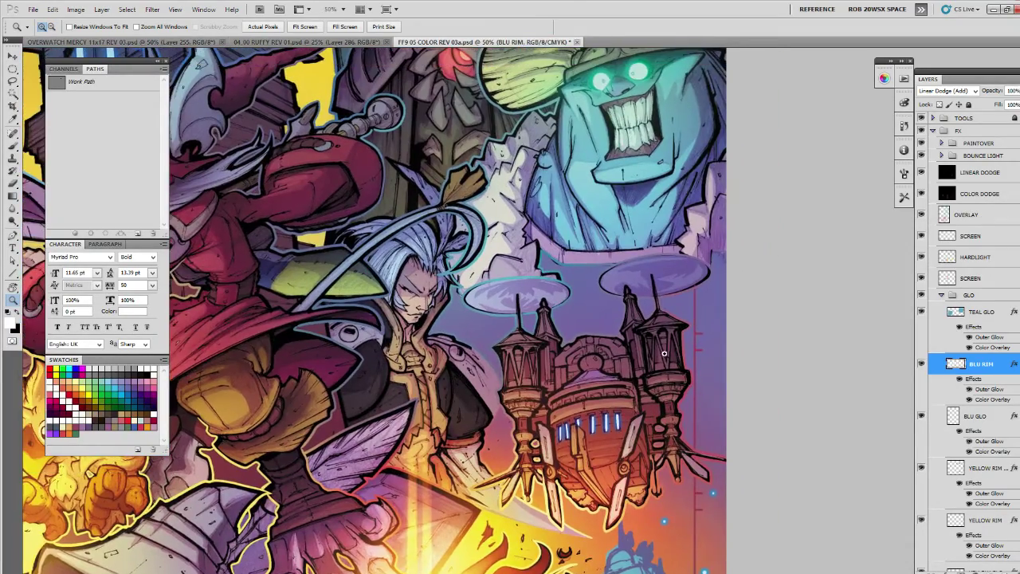
scroll(664, 354, "up", 2)
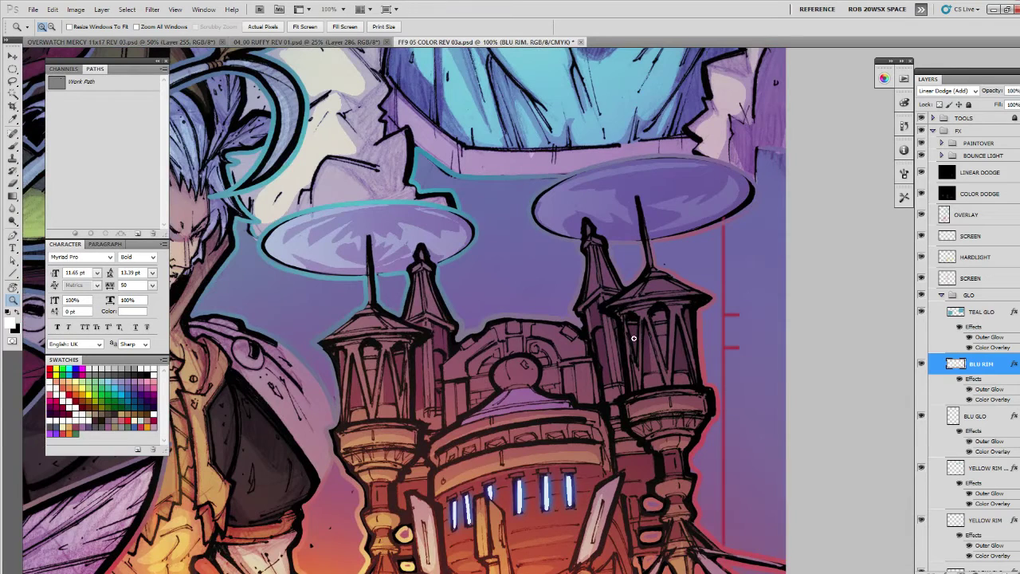
key("l")
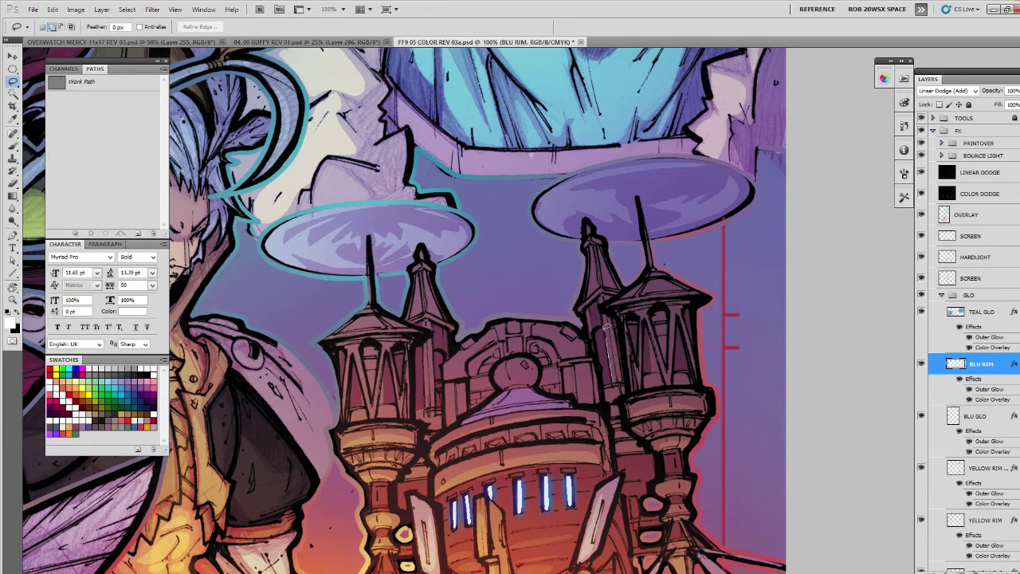
left_click_drag(602, 378, 612, 384)
mouse_move(446, 410)
left_mouse_down()
mouse_move(435, 346)
mouse_move(440, 409)
left_mouse_up()
Switch the brush to PAINTING - AirSoft at 100 px and hide the selection edges.
key("b")
right_click(449, 291)
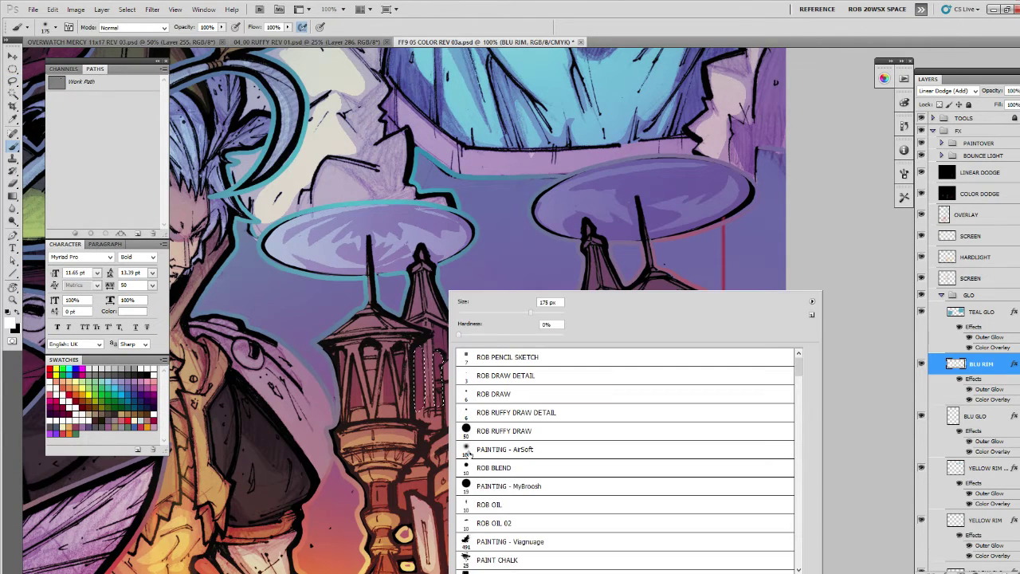
left_click(466, 451)
double_click(464, 453)
key("ctrl+h")
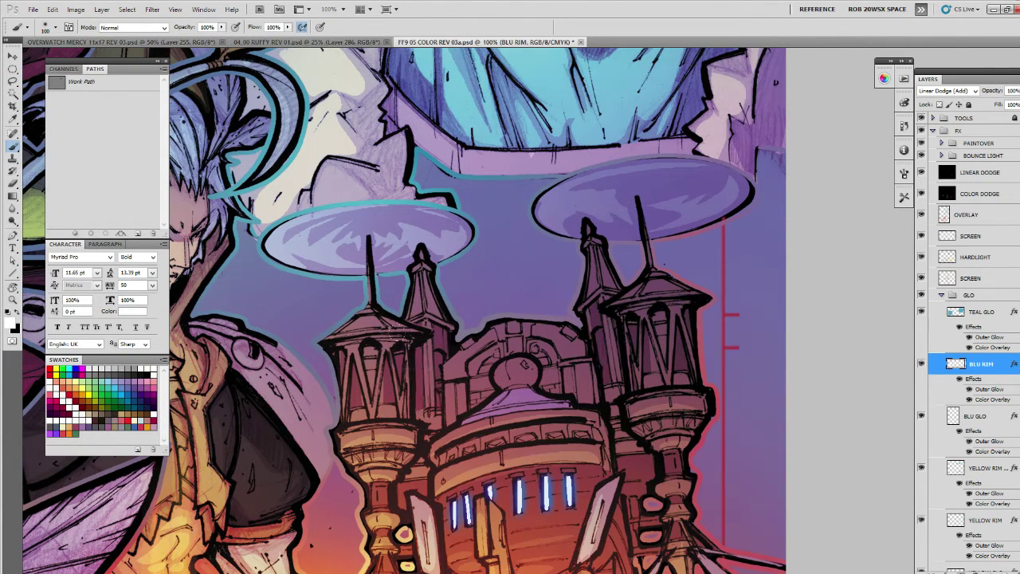
Try painting a soft blue glow into the recessed panels beside both towers on the BLU RIM layer.
mouse_move(437, 367)
left_mouse_down()
mouse_move(421, 355)
mouse_move(428, 398)
left_mouse_up()
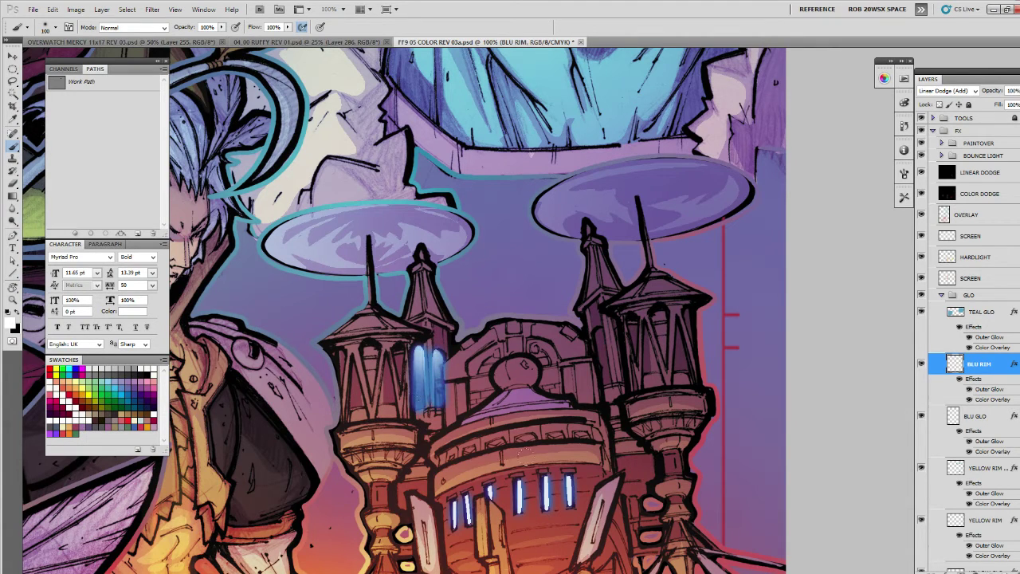
left_click_drag(597, 327, 604, 383)
left_click_drag(600, 331, 602, 354)
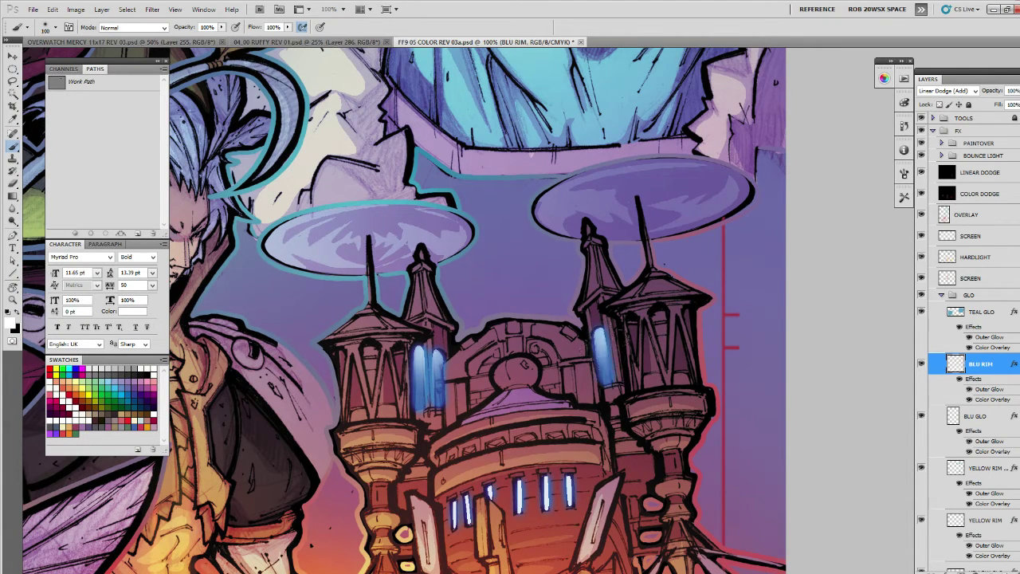
key("z")
left_click(624, 364, "alt")
left_click(632, 367, "alt")
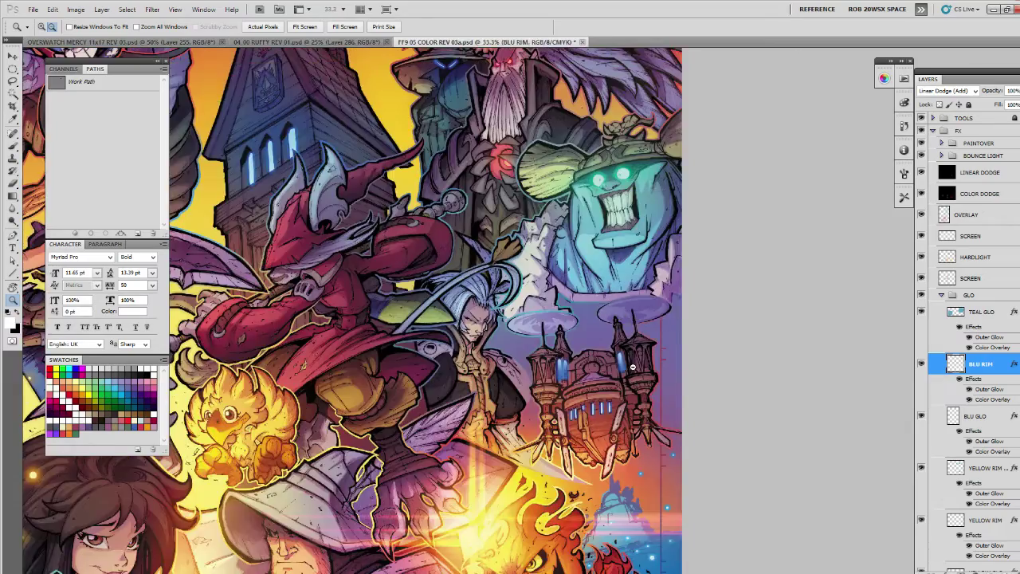
left_click(640, 367, "alt")
left_click_drag(643, 367, 660, 326)
left_click(655, 327)
left_click(655, 327)
left_click(656, 327)
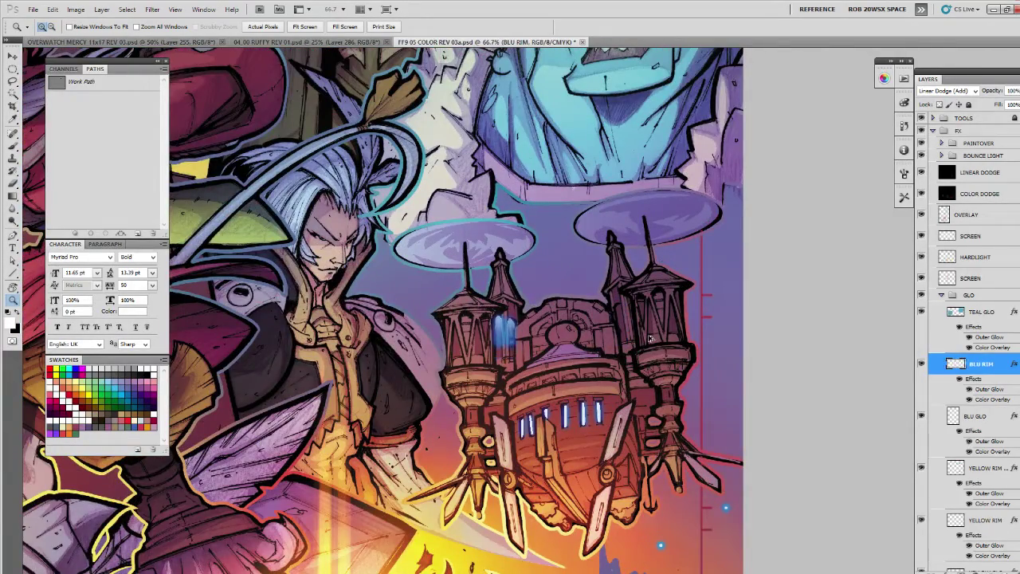
Try painting the left tower's panels on the BLU GLO layer instead and undo the stroke.
left_click(956, 416)
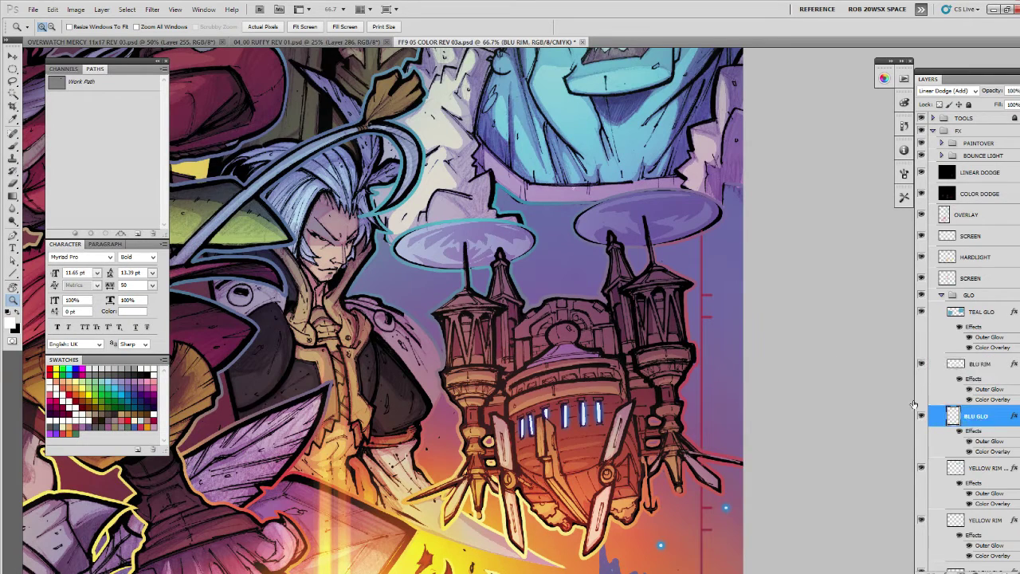
key("b")
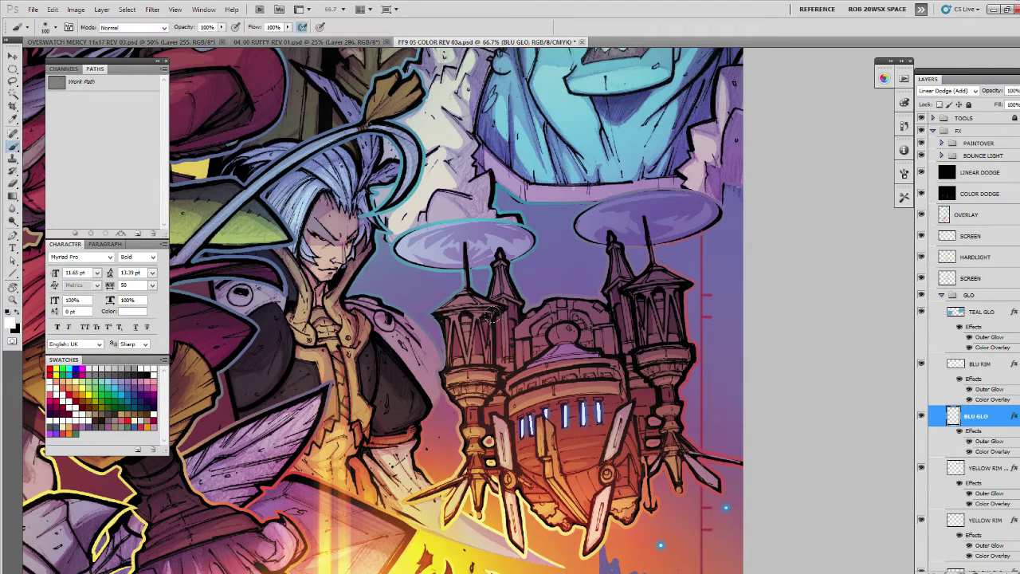
left_click_drag(500, 317, 503, 350)
key("ctrl+z")
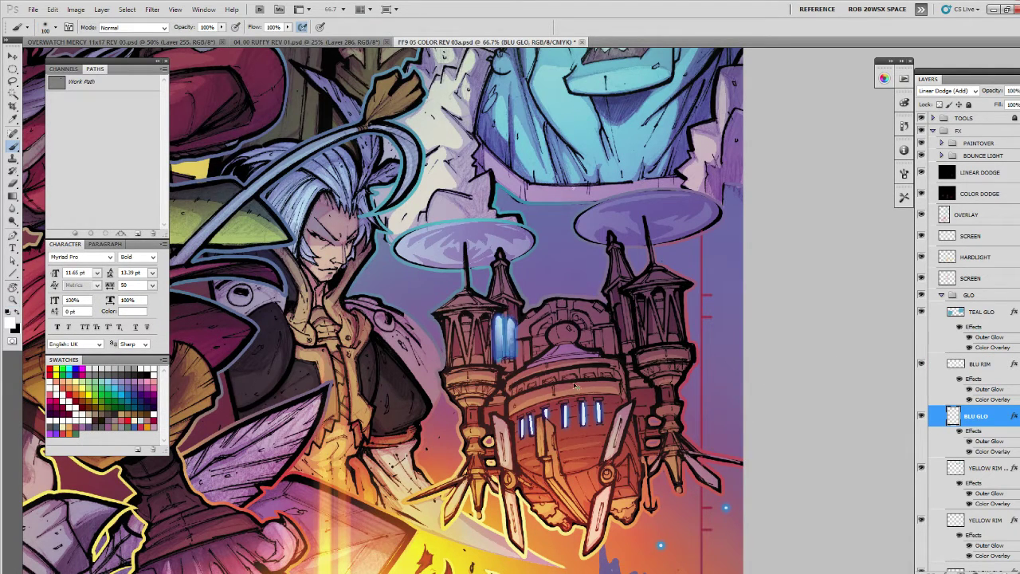
key("ctrl+z")
Paint a soft blue glow into the lower part of the left tower's panels on the BLU RIM layer, undoing unwanted strokes.
left_click(956, 365)
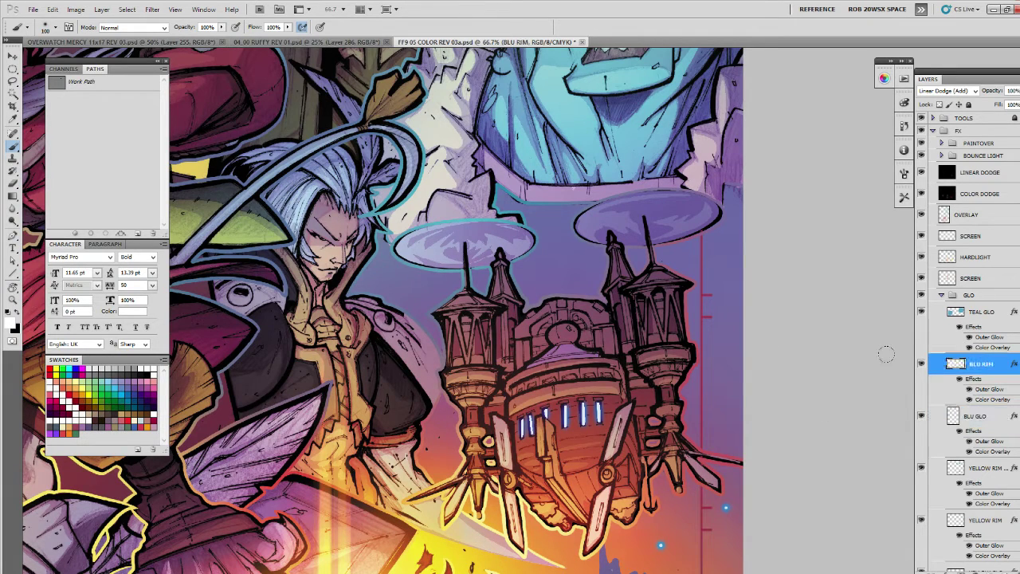
mouse_move(503, 316)
left_mouse_down()
mouse_move(486, 317)
mouse_move(500, 352)
mouse_move(502, 319)
mouse_move(499, 356)
left_mouse_up()
key("ctrl+z")
left_click(505, 349)
key("ctrl+z")
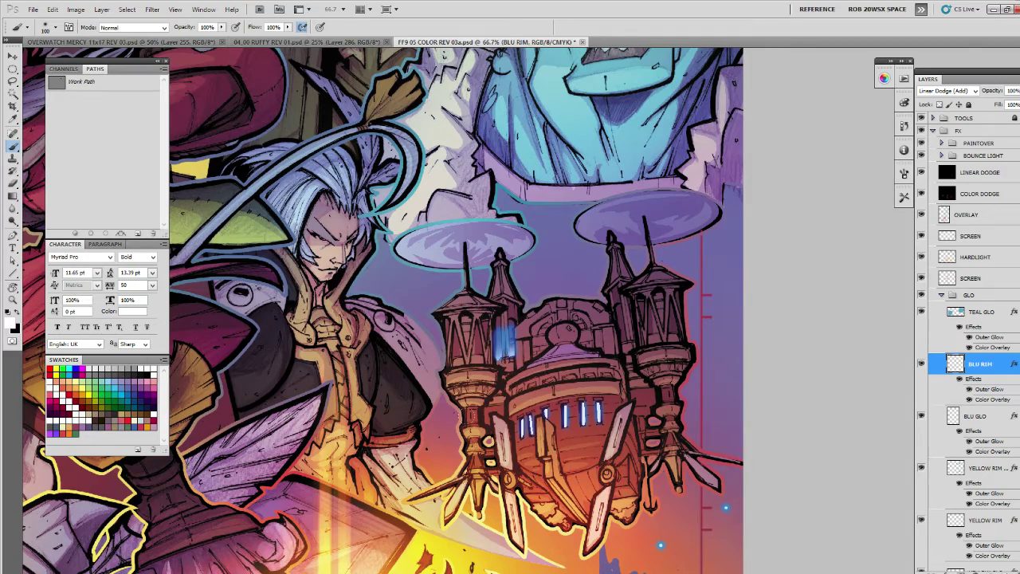
key("z")
left_click(630, 374, "alt")
left_click(630, 374, "alt")
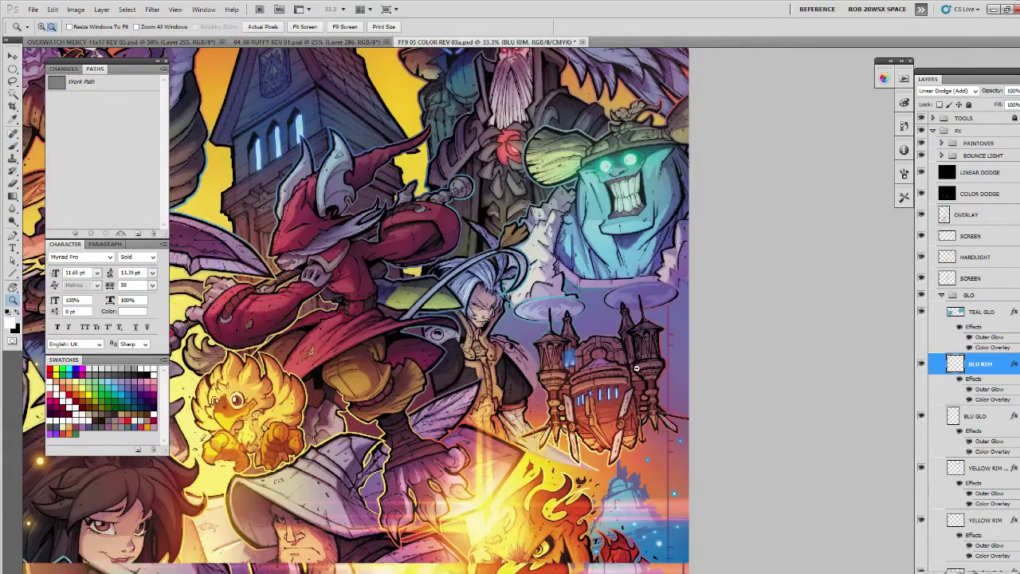
Lasso the recessed panel beside the airship's right tower again and ready the soft brush for painting.
left_click(635, 358)
left_click(635, 358)
key("l")
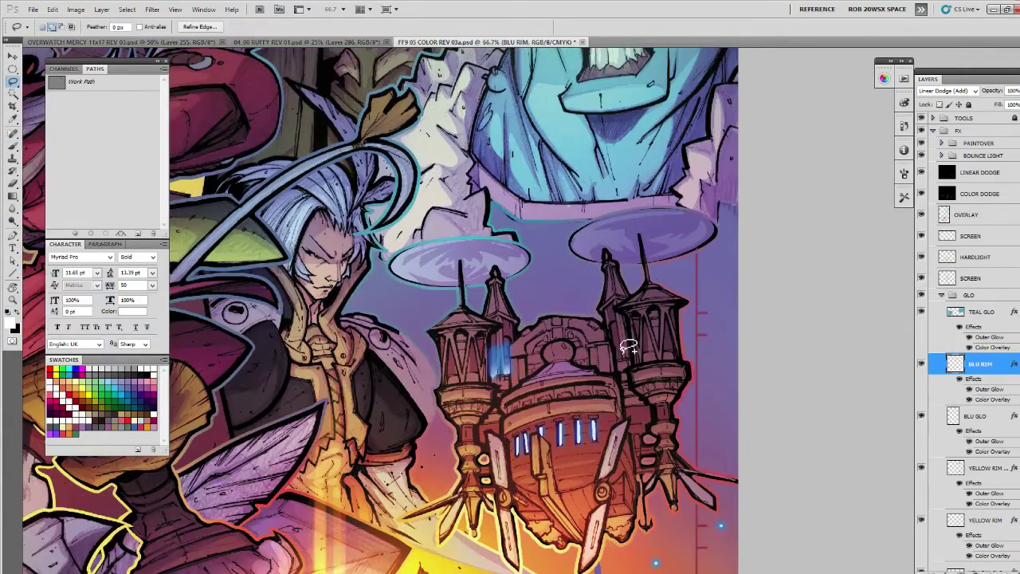
key("b")
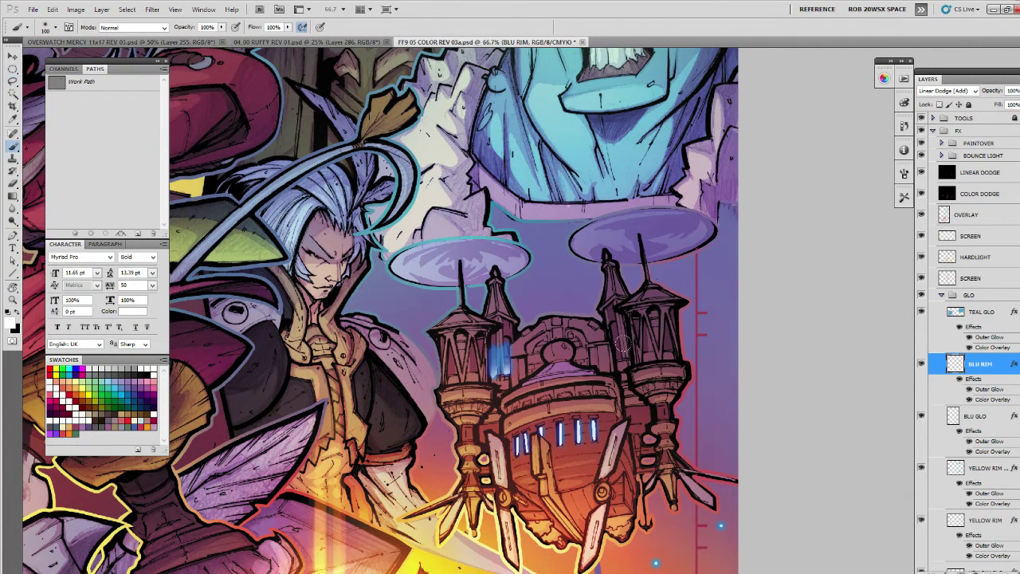
key("l")
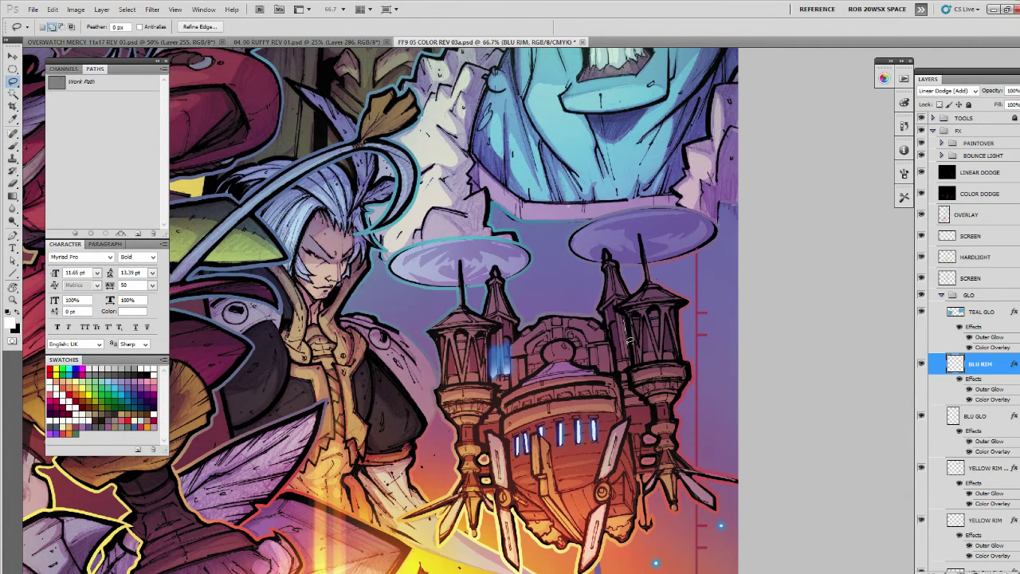
key("b")
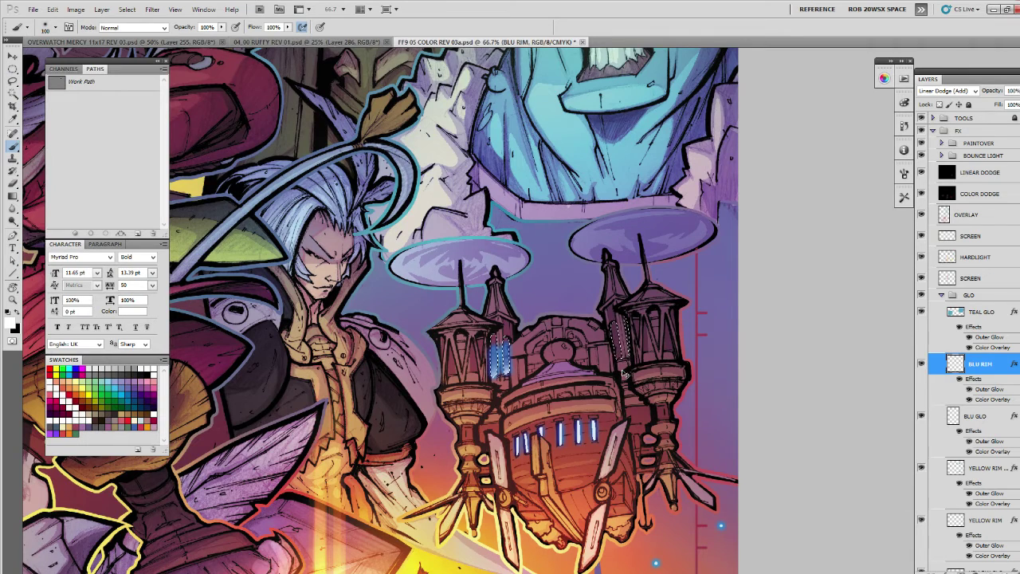
Paint a soft blue glow into the recessed panel beside the airship's right tower on the BLU RIM layer.
left_click_drag(598, 358, 646, 352)
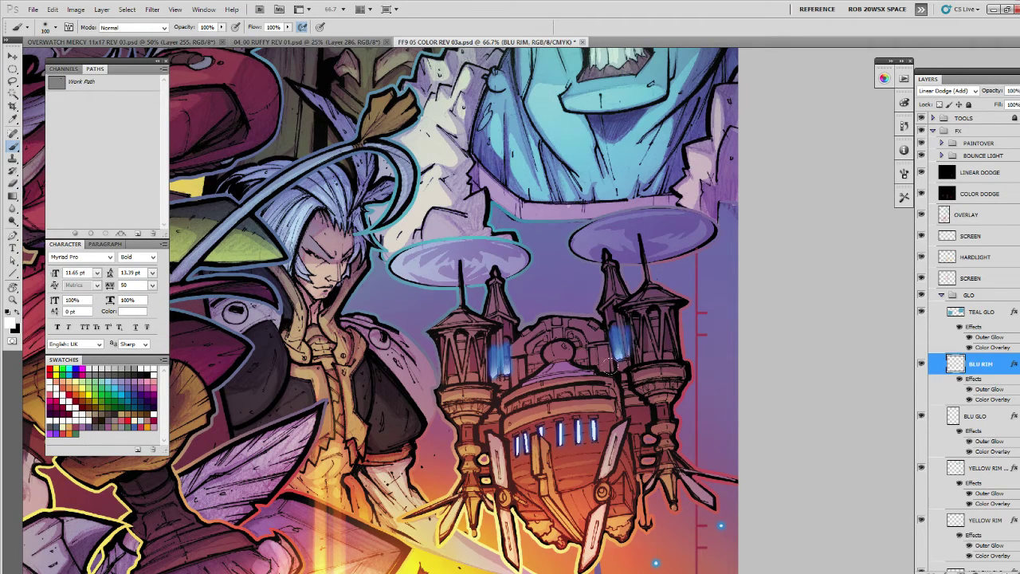
left_click_drag(690, 464, 732, 368)
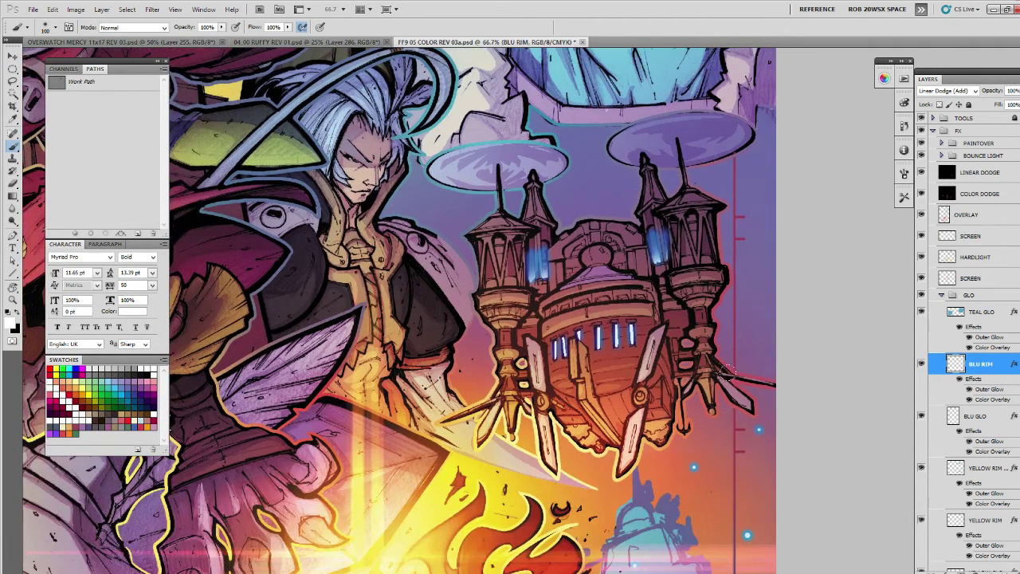
key("z")
left_click(727, 386, "alt")
left_click(727, 386, "alt")
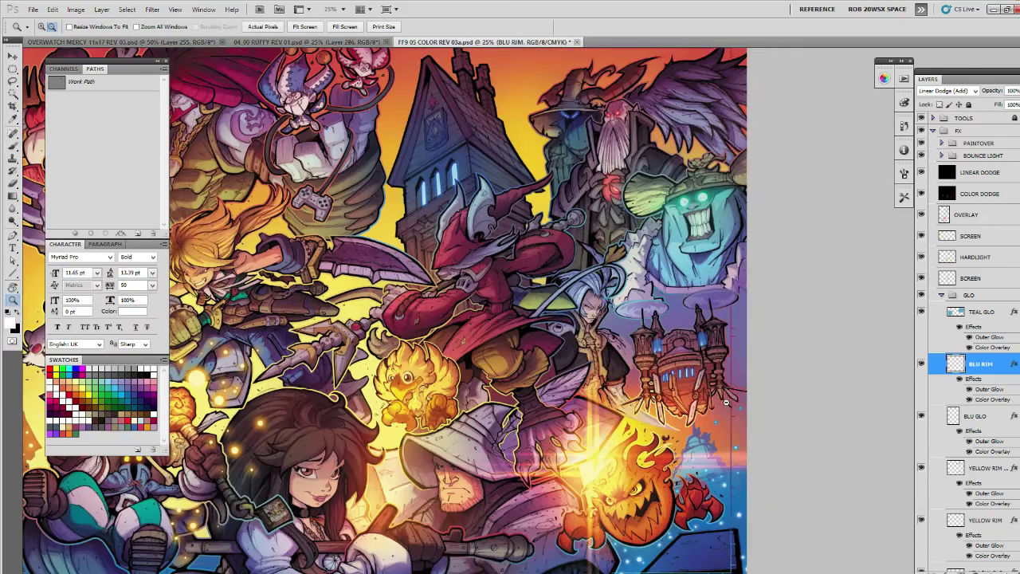
left_click(723, 398, "alt")
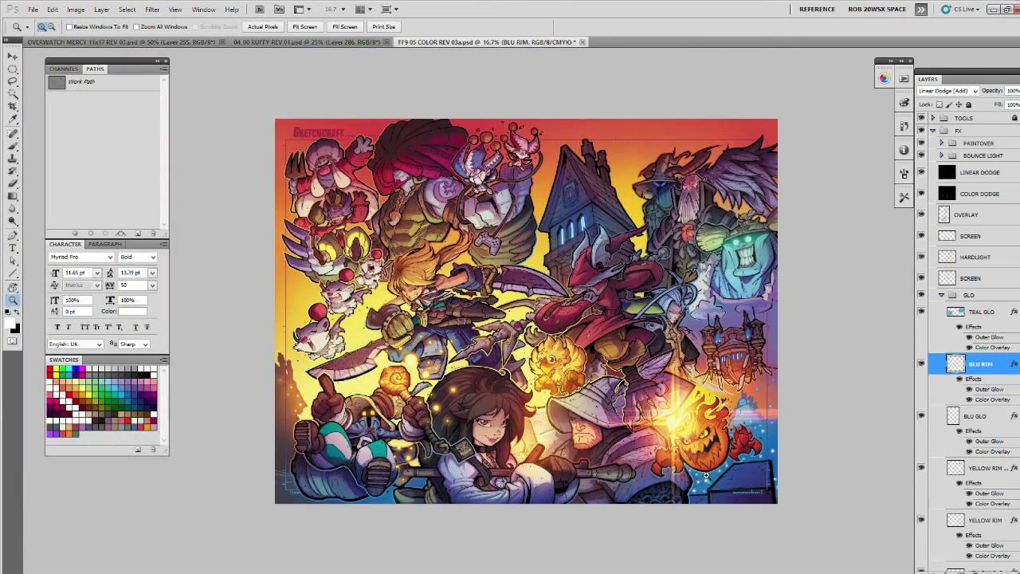
Collapse the GLO group and expand the BOUNCE LIGHT group to reach its colour fill layers.
left_click(944, 295)
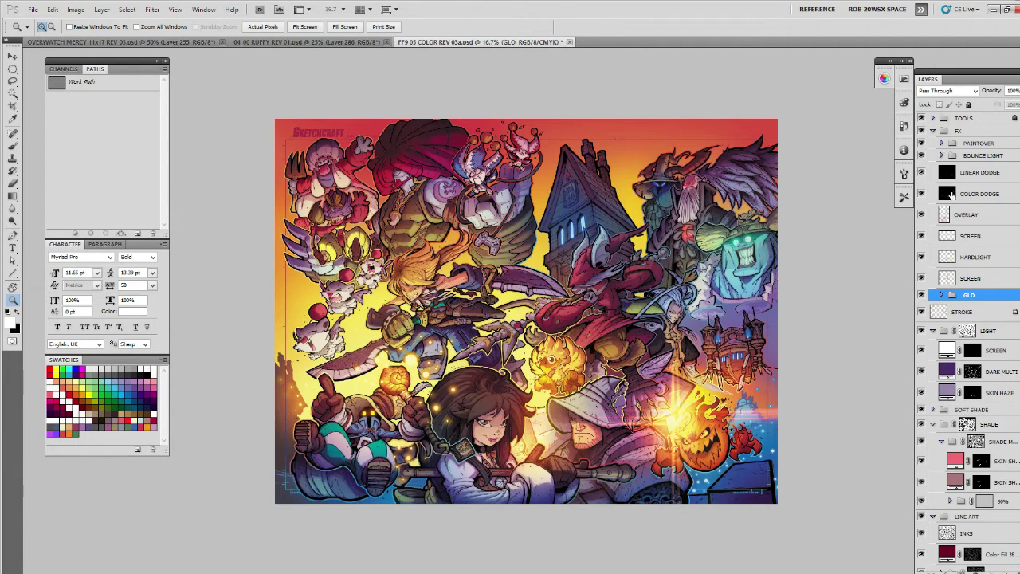
left_click(943, 156)
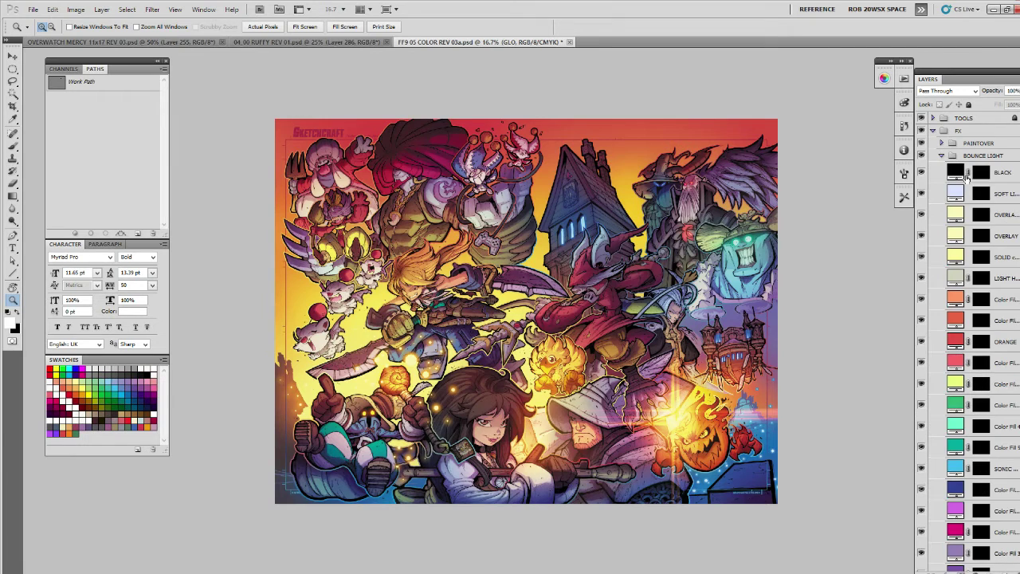
scroll(1018, 287, "down", 5)
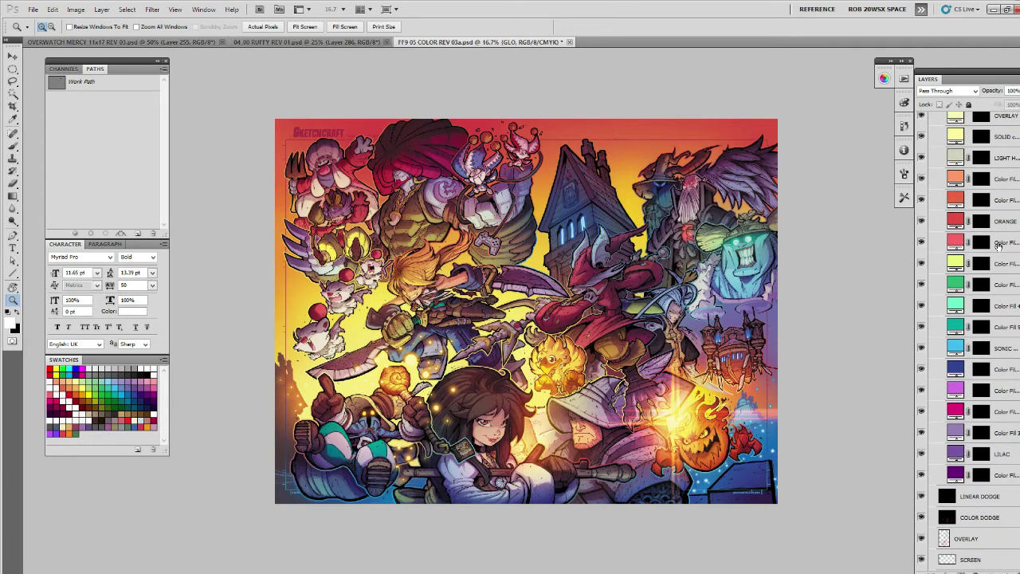
Save the illustration as a new version named FF9 05 COLOR REV 04.psd.
key("ctrl+shift+s")
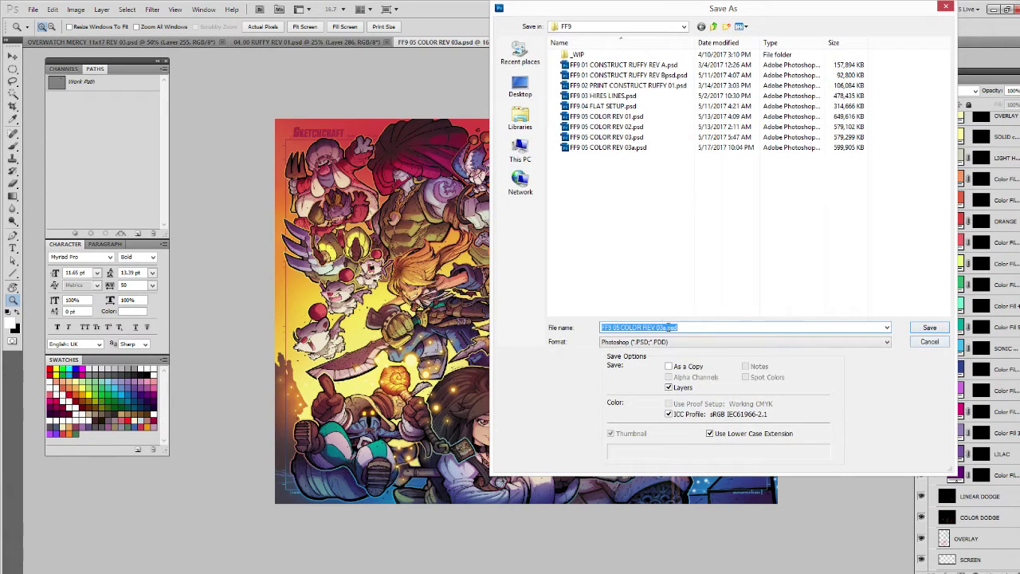
left_click(662, 328)
type("4")
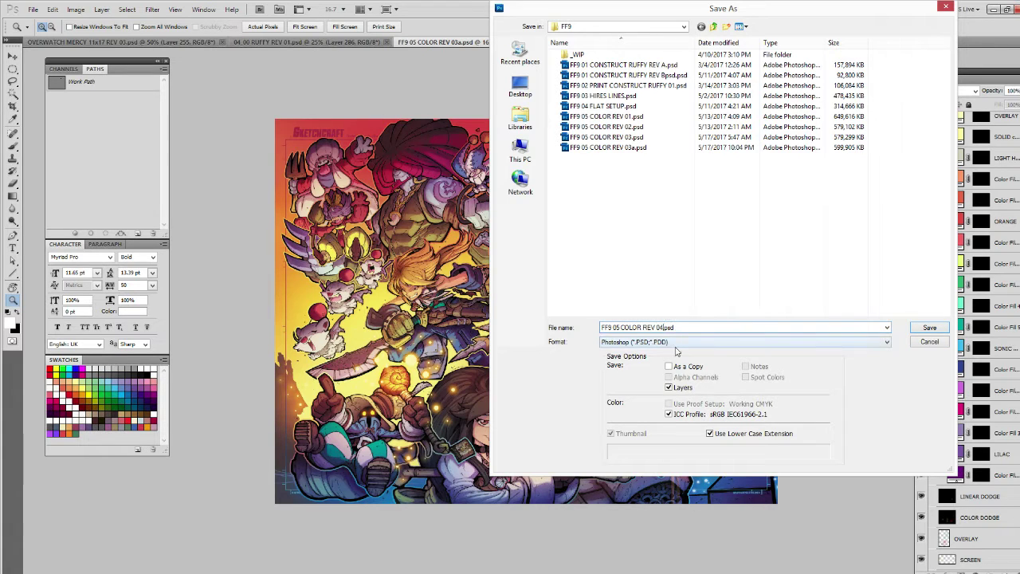
left_click(932, 330)
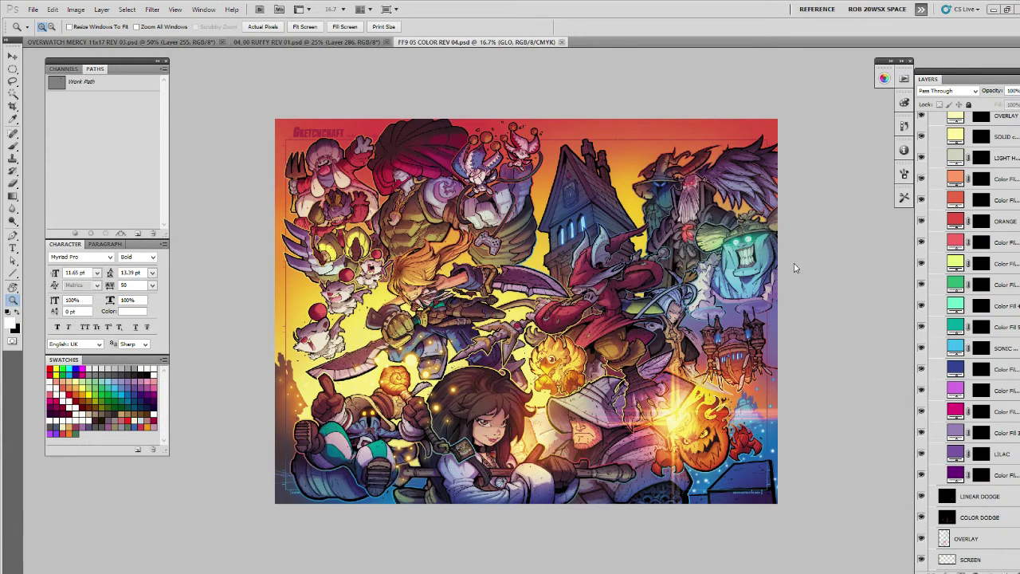
Lasso the undersides of the thumbs-up mage's trouser legs and paint soft blue bounce light there on the SONIC BLUE layer mask.
left_click(436, 389)
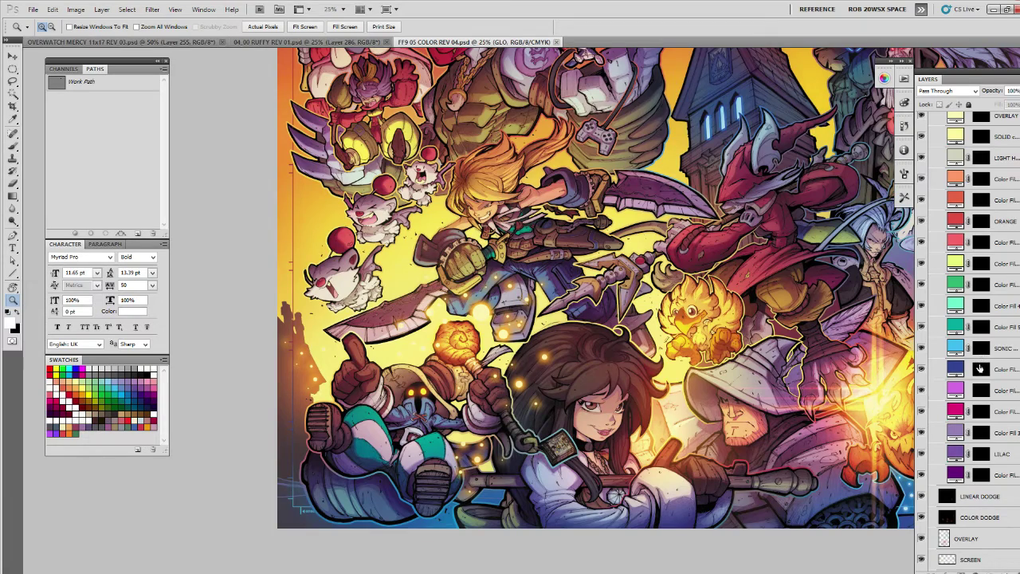
left_click(981, 351)
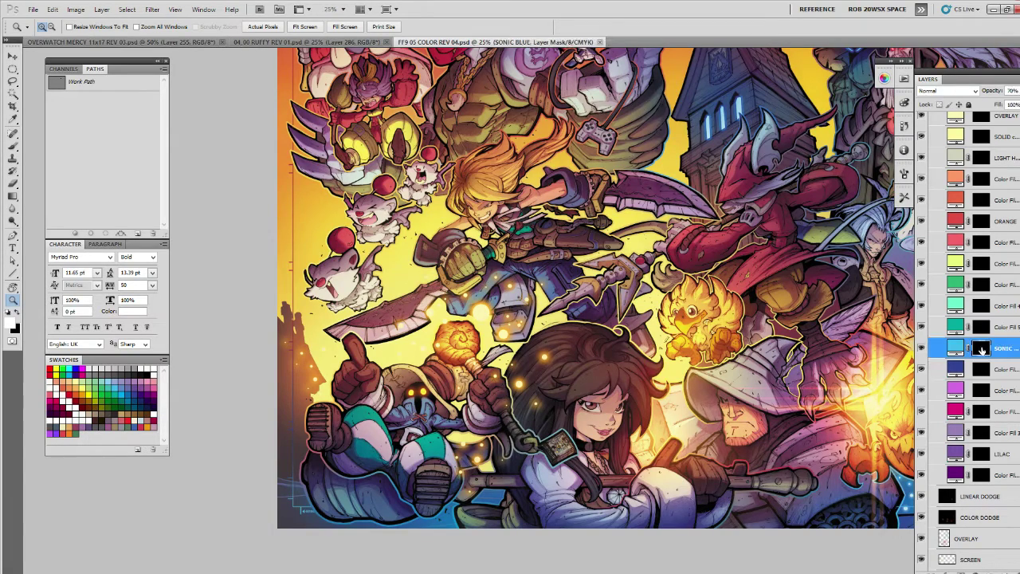
left_click_drag(687, 378, 795, 372)
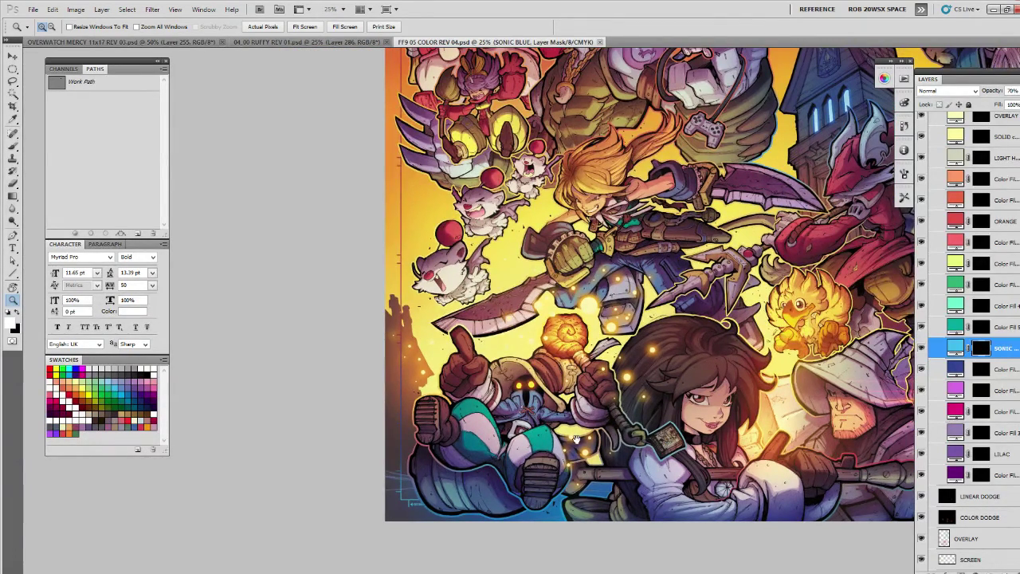
left_click(496, 473)
left_click(498, 474)
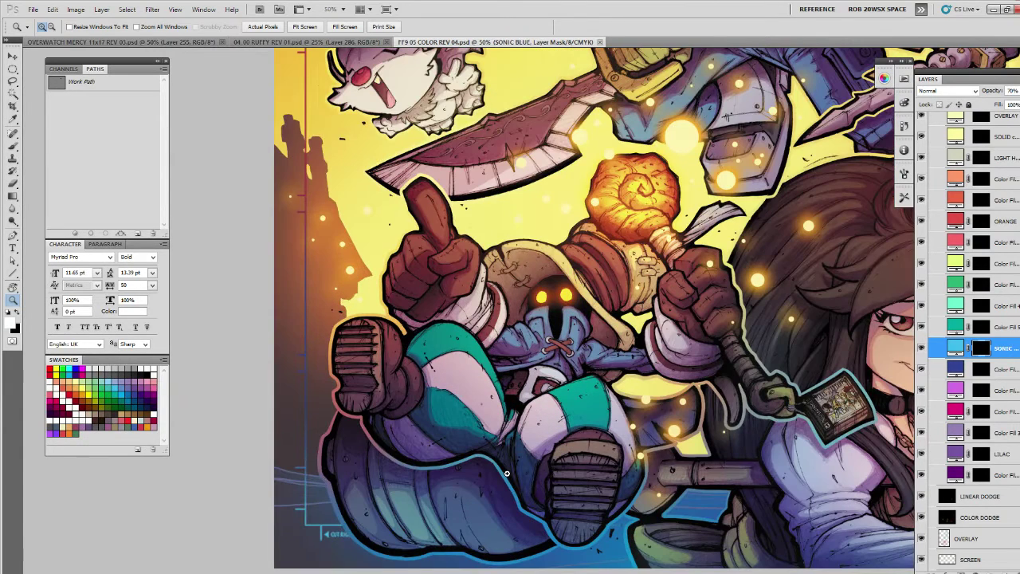
key("l")
mouse_move(475, 439)
left_mouse_down()
mouse_move(420, 408)
mouse_move(374, 414)
mouse_move(371, 426)
mouse_move(390, 451)
mouse_move(415, 454)
mouse_move(497, 449)
mouse_move(489, 439)
mouse_move(502, 458)
mouse_move(502, 441)
mouse_move(509, 464)
mouse_move(505, 438)
mouse_move(518, 483)
mouse_move(516, 445)
mouse_move(542, 506)
left_mouse_up()
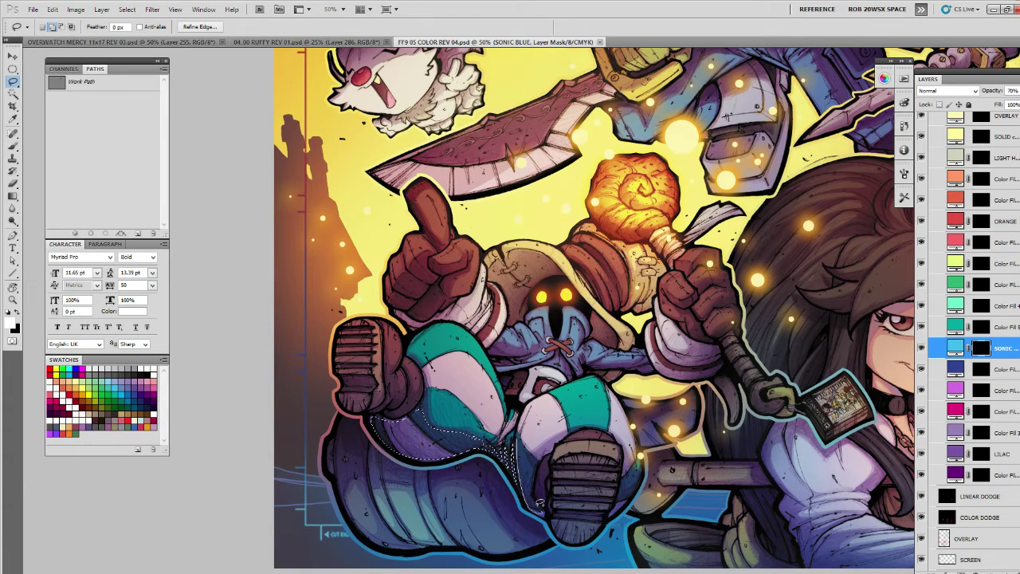
mouse_move(534, 470)
left_mouse_down()
mouse_move(515, 438)
mouse_move(466, 468)
mouse_move(407, 453)
mouse_move(417, 437)
mouse_move(455, 440)
left_mouse_up()
key("b")
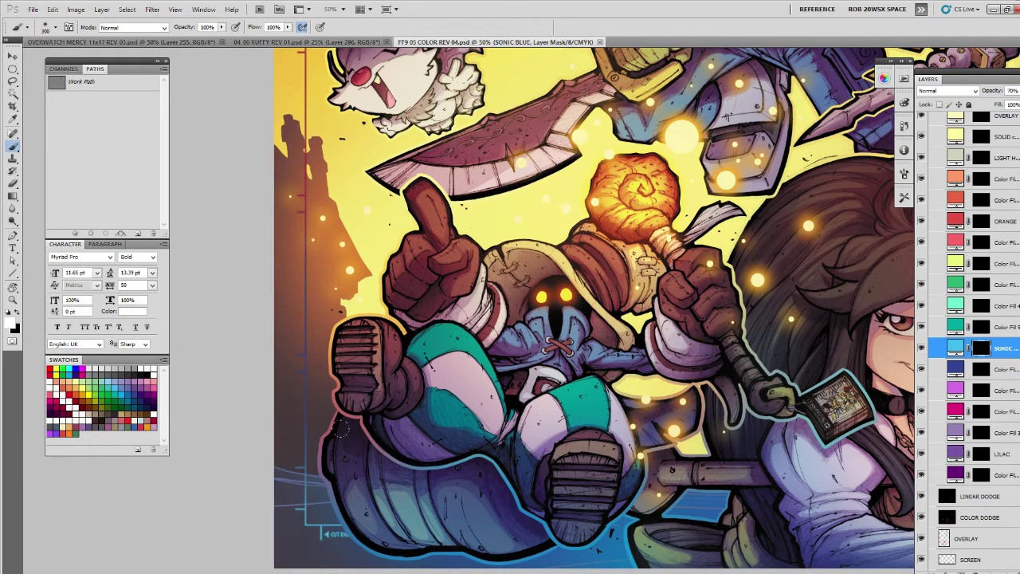
mouse_move(375, 440)
left_mouse_down()
mouse_move(432, 462)
mouse_move(476, 456)
mouse_move(518, 482)
mouse_move(533, 510)
left_mouse_up()
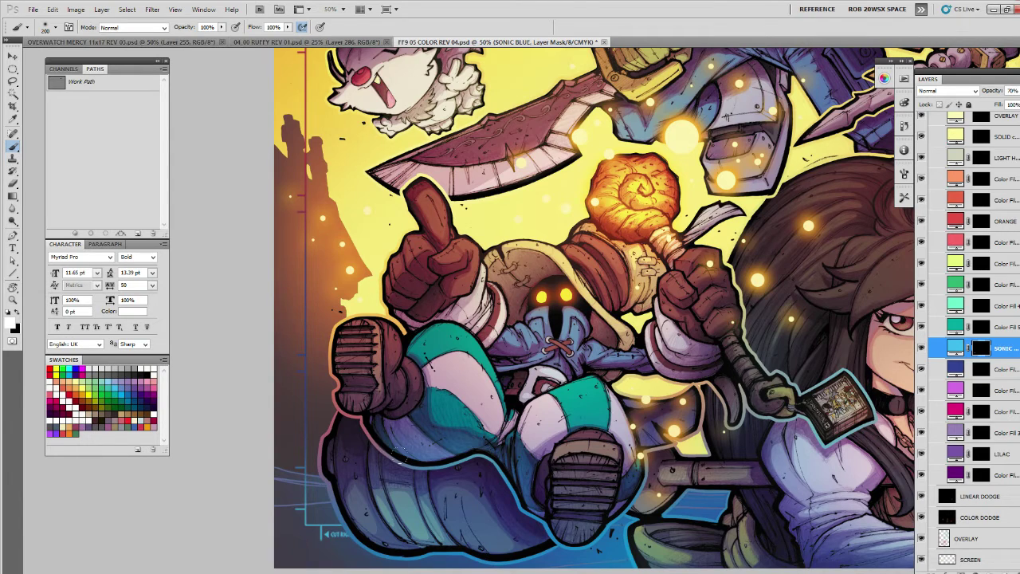
Lasso inner highlight shapes on the mage's left-hand trouser leg and strengthen the blue bounce light there on the SONIC BLUE mask.
left_click_drag(631, 475, 591, 434)
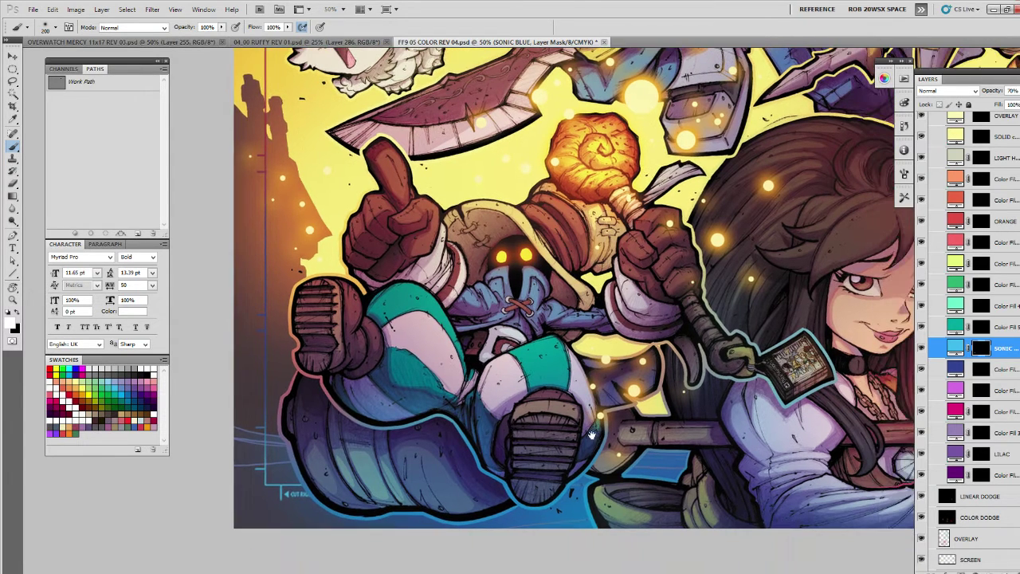
key("l")
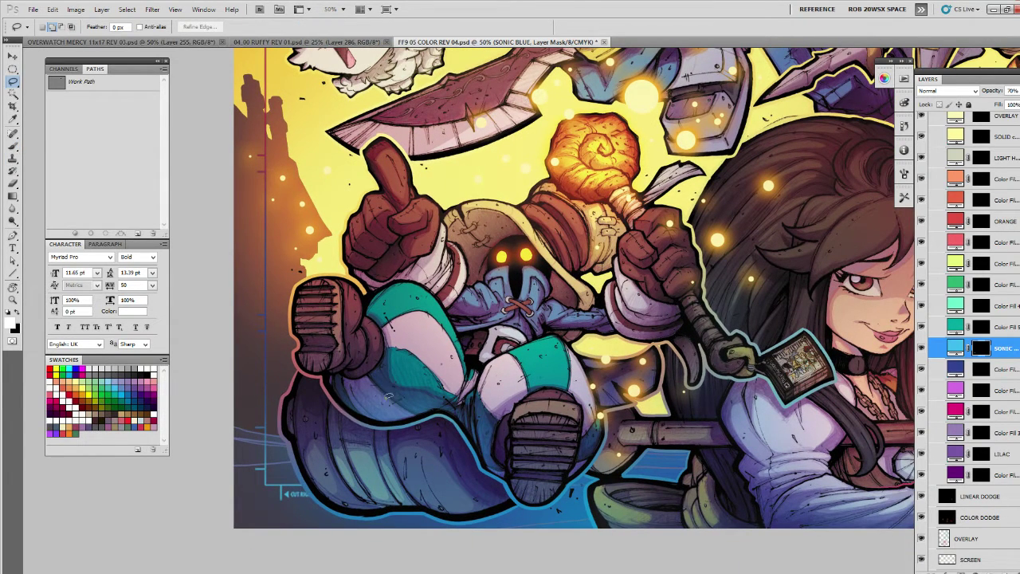
mouse_move(357, 385)
left_mouse_down()
mouse_move(352, 399)
mouse_move(387, 385)
mouse_move(337, 392)
mouse_move(411, 401)
mouse_move(407, 348)
left_mouse_up()
key("b")
key("ctrl+h")
key("ctrl+h")
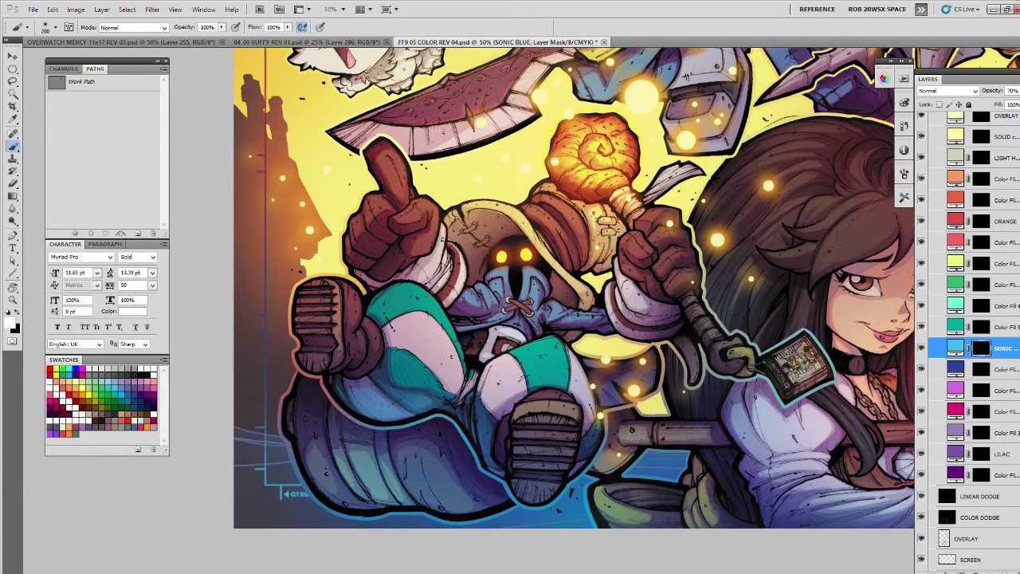
left_click(397, 389)
Lasso the trouser areas on both sides of the mage's front boot and paint blue bounce light into them on the SONIC BLUE mask.
left_click_drag(570, 463, 584, 443)
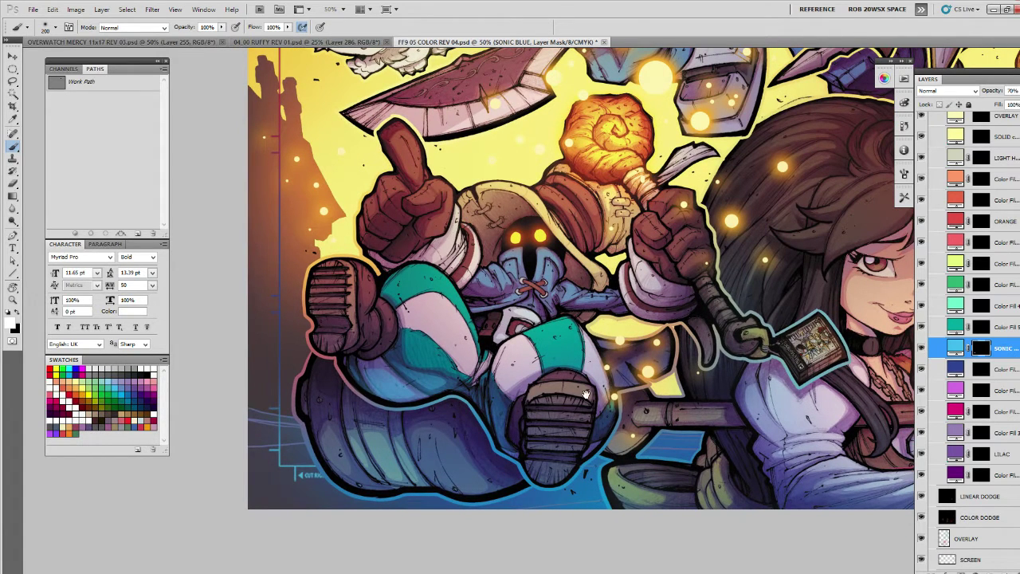
left_click_drag(585, 395, 589, 399)
key("l")
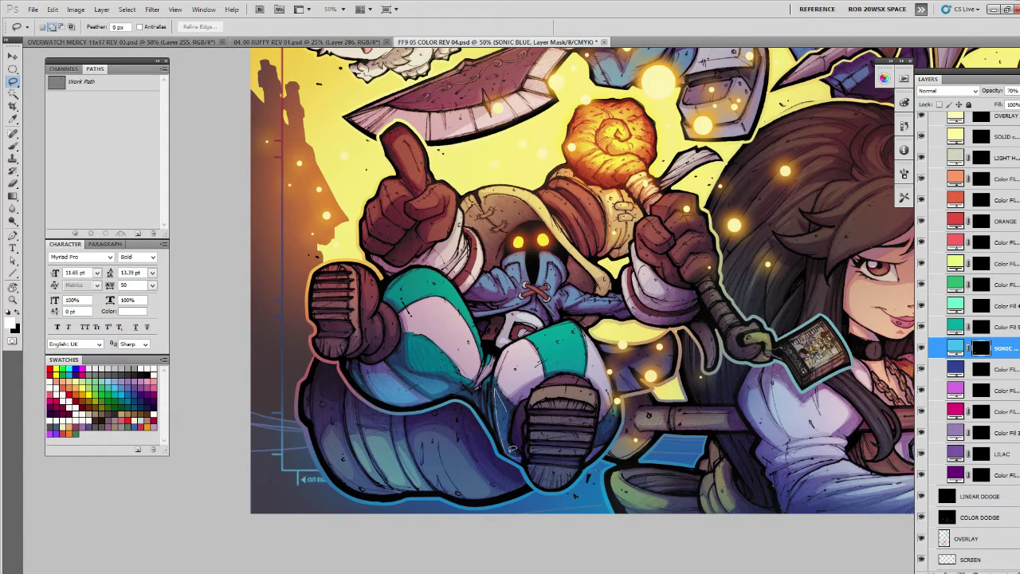
mouse_move(507, 414)
left_mouse_down()
mouse_move(500, 396)
mouse_move(487, 392)
mouse_move(491, 421)
mouse_move(483, 390)
mouse_move(481, 402)
mouse_move(466, 393)
mouse_move(520, 464)
mouse_move(510, 460)
left_mouse_up()
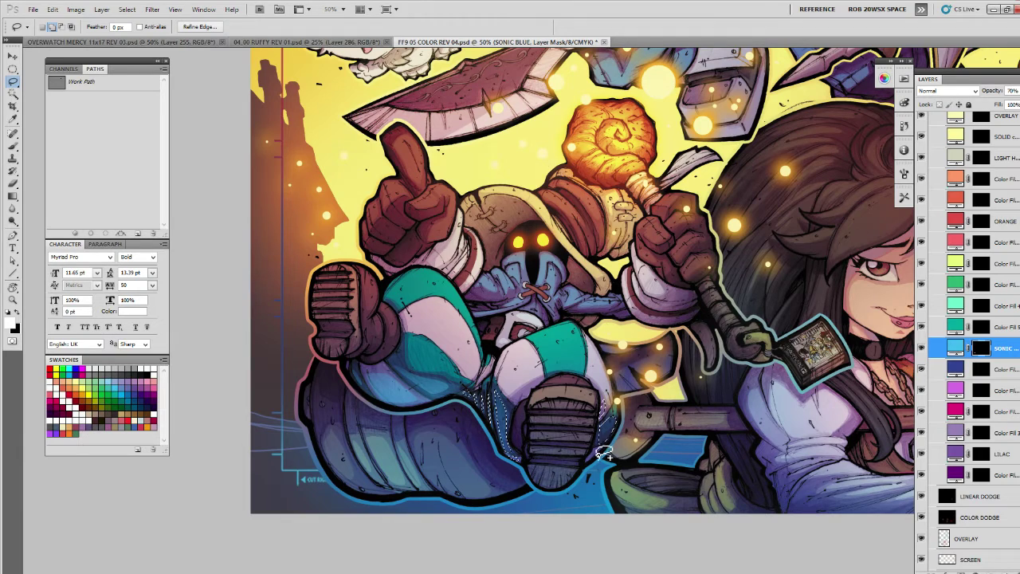
key("b")
key("ctrl+h")
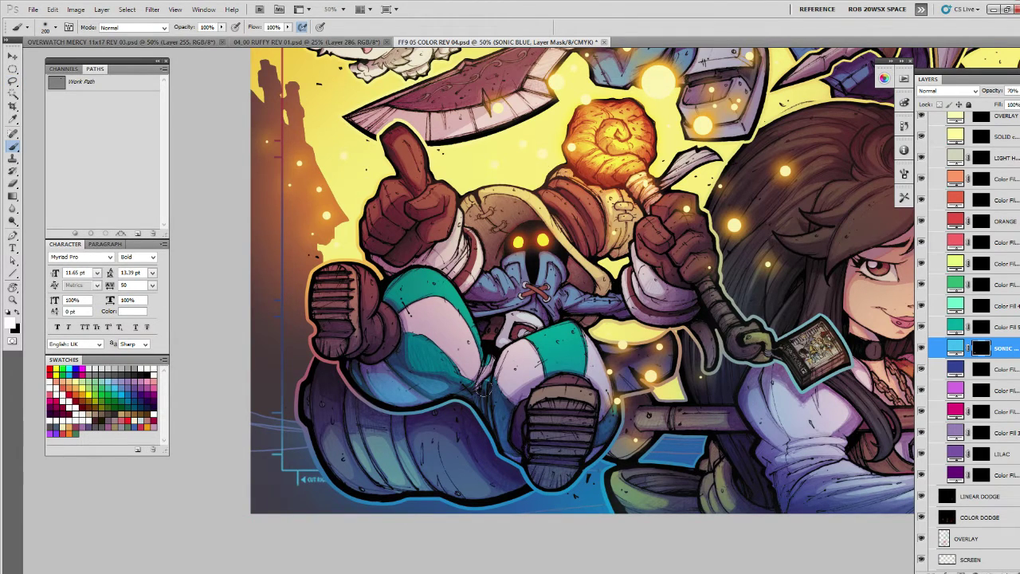
left_click_drag(485, 390, 513, 471)
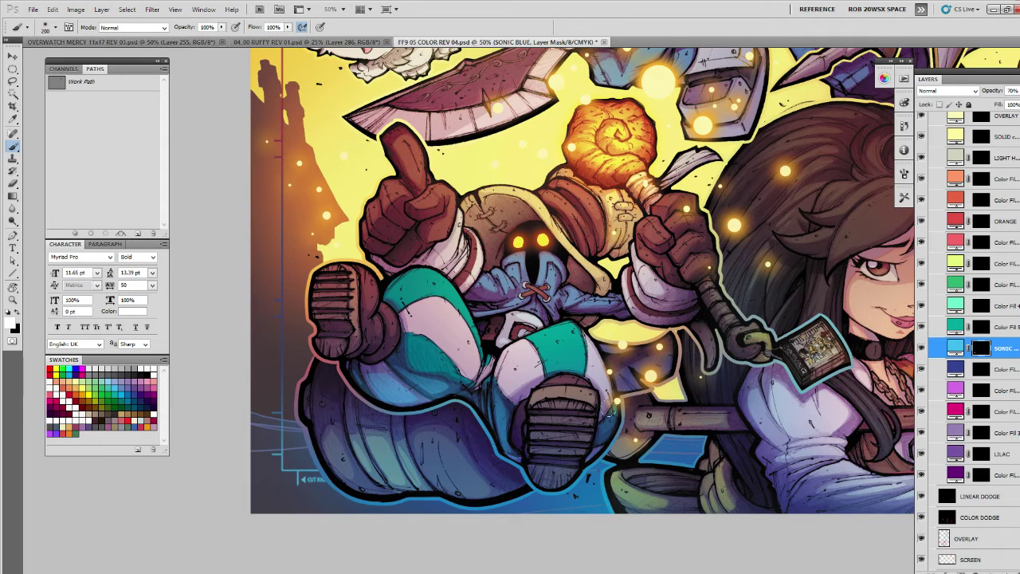
left_click_drag(612, 415, 555, 479)
Lasso small highlight shapes on both of the mage's trouser legs for brighter bounce light and activate the Color Fill 4 layer mask.
key("l")
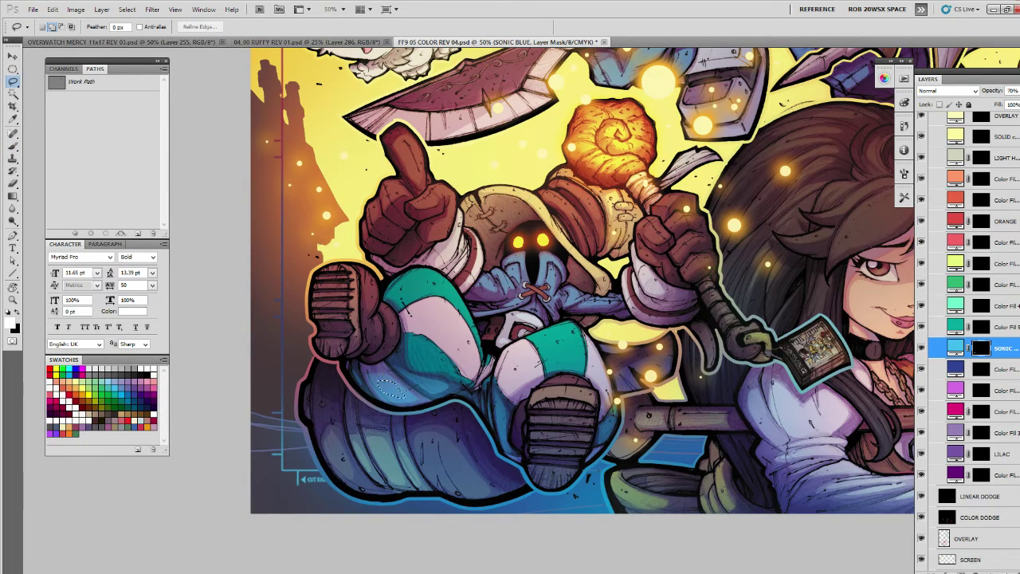
mouse_move(437, 383)
left_mouse_down()
mouse_move(418, 381)
mouse_move(436, 384)
left_mouse_up()
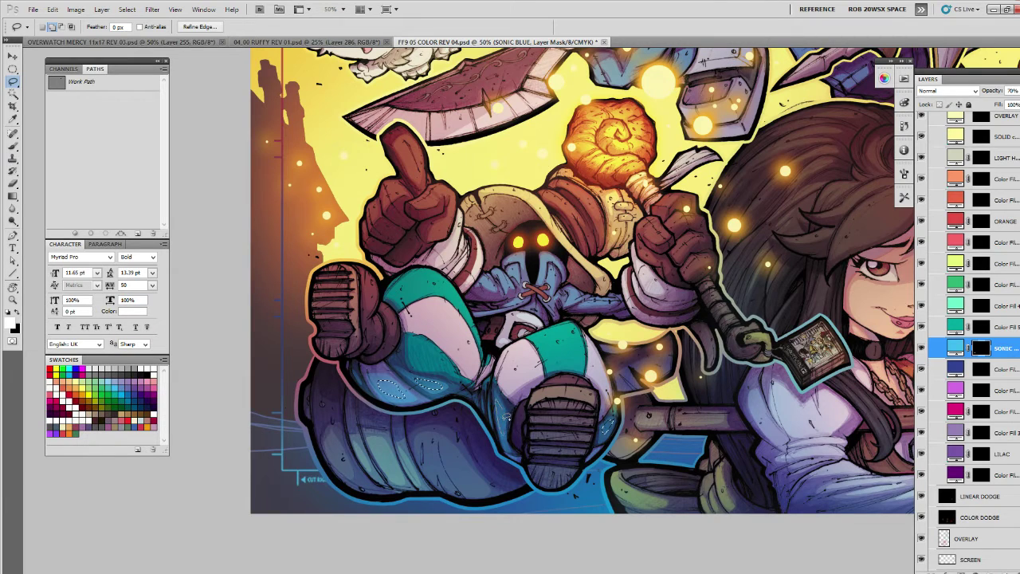
key("b")
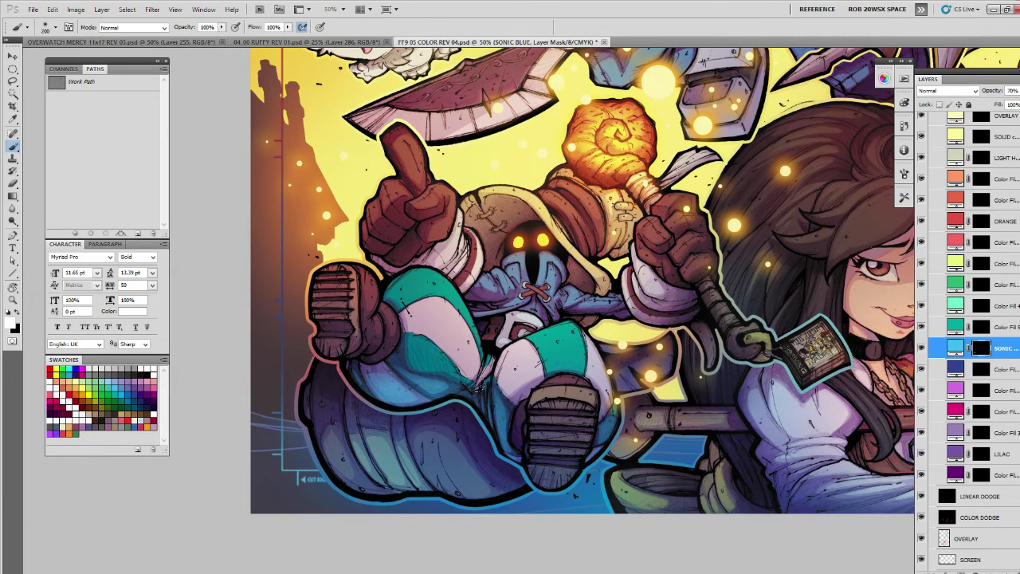
left_click(975, 308)
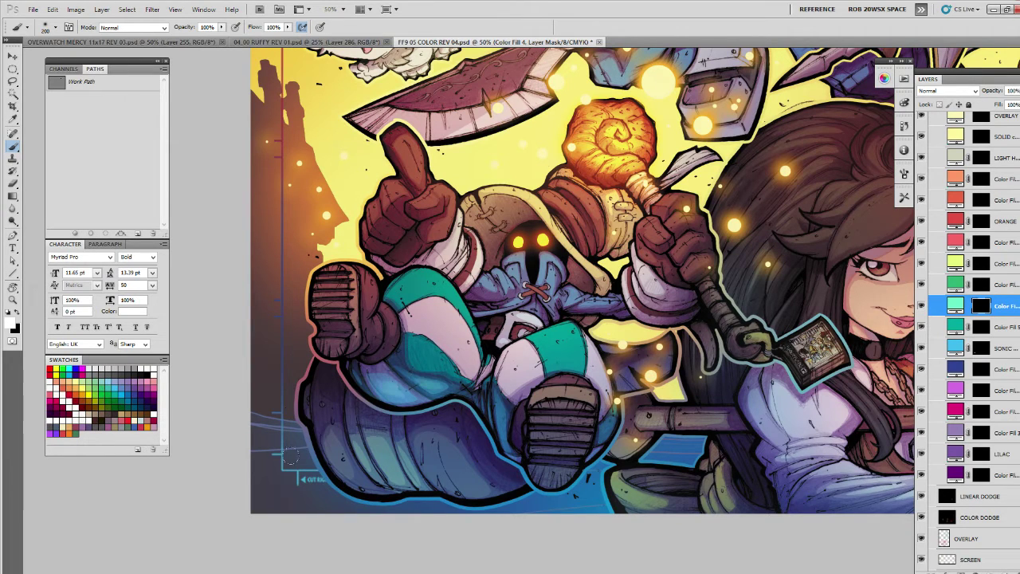
Lasso the ankle folds behind the mage's raised boot and paint blue bounce light on them using the SONIC BLUE mask.
left_click_drag(698, 397, 676, 450)
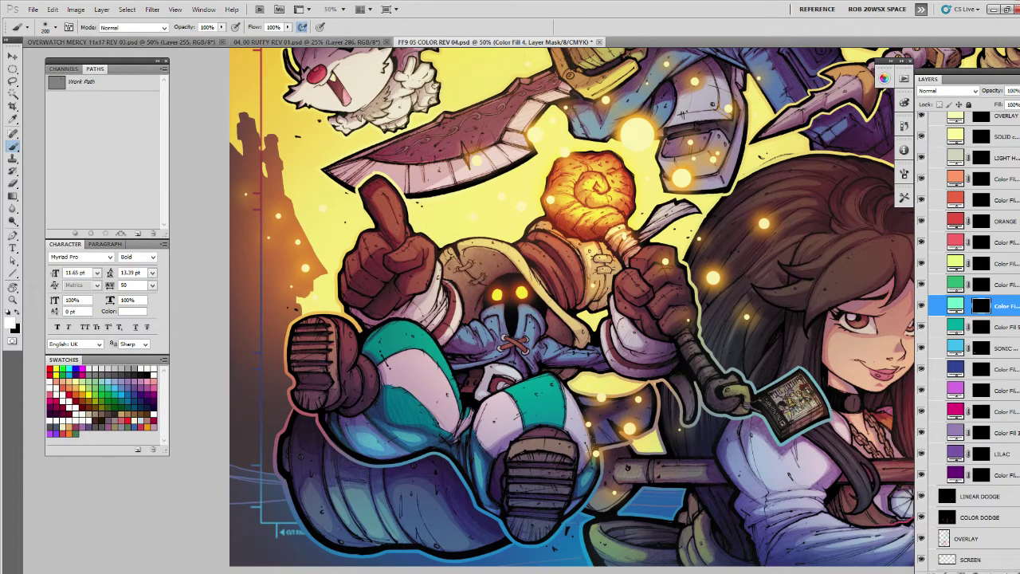
mouse_move(618, 443)
left_mouse_down()
mouse_move(648, 378)
mouse_move(613, 360)
mouse_move(609, 403)
mouse_move(655, 412)
left_mouse_up()
key("l")
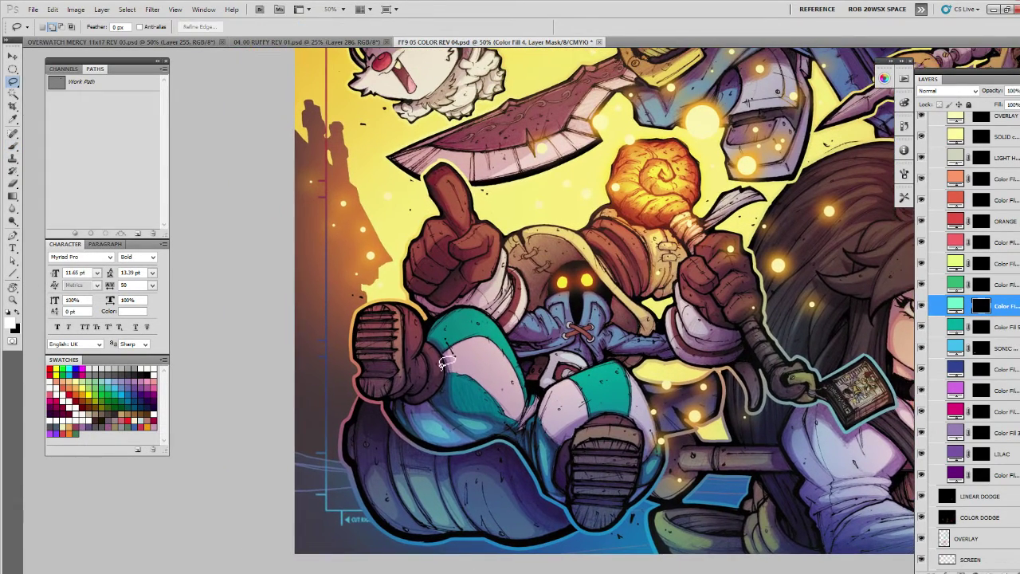
mouse_move(436, 372)
left_mouse_down()
mouse_move(425, 386)
mouse_move(443, 376)
mouse_move(436, 369)
mouse_move(390, 397)
mouse_move(418, 389)
mouse_move(408, 389)
left_mouse_up()
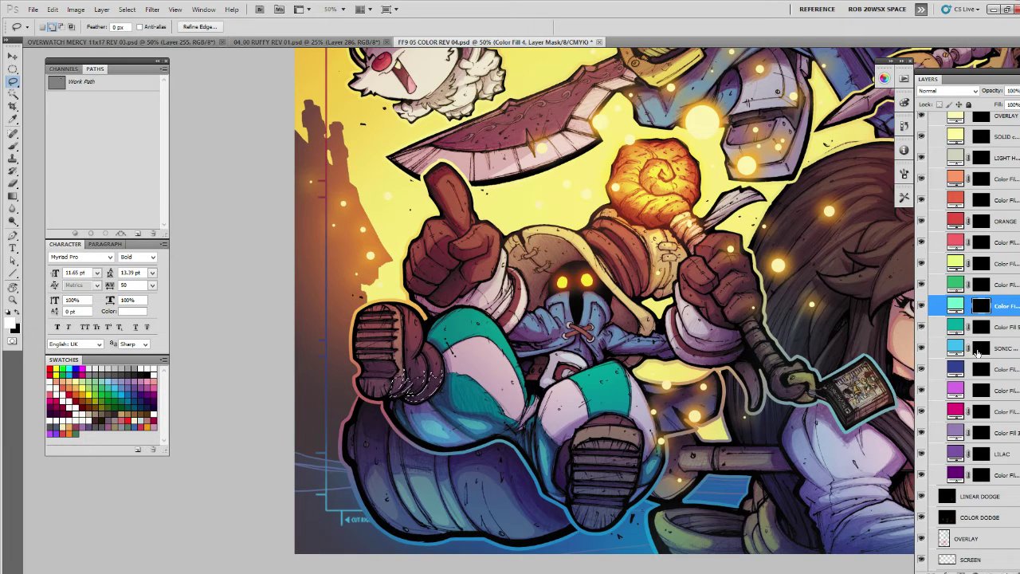
left_click(978, 351)
key("b")
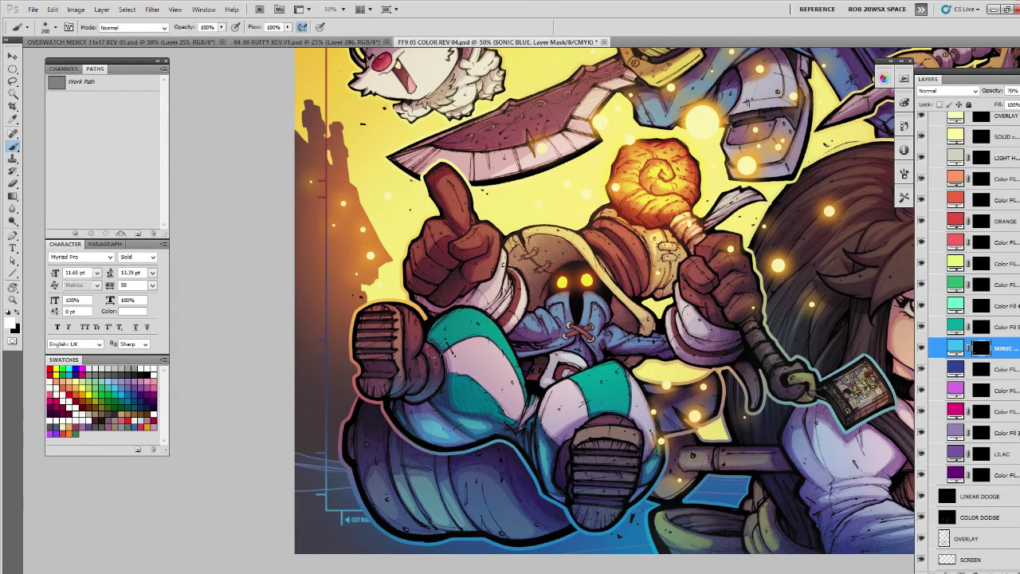
Lasso additional fold highlights on the ankle of the mage's raised boot and strengthen their blue bounce light on the SONIC BLUE mask.
key("l")
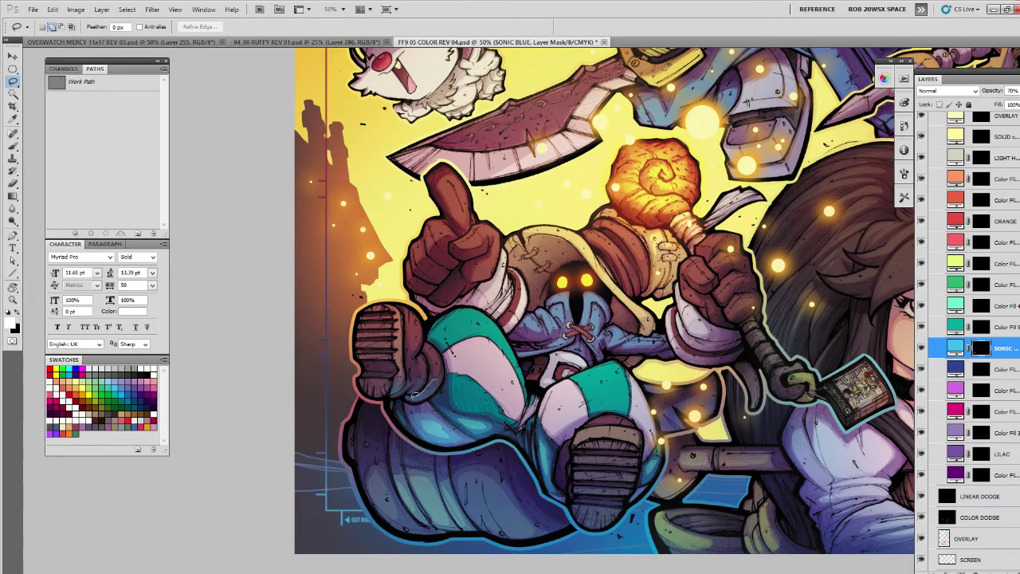
left_click_drag(437, 372, 400, 390)
key("b")
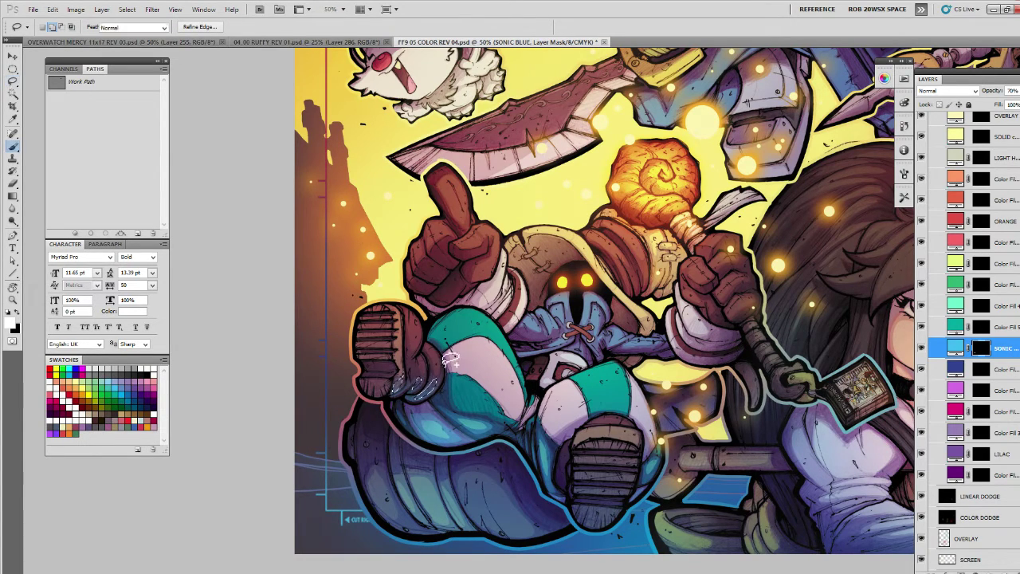
key("ctrl+h")
left_click(399, 386)
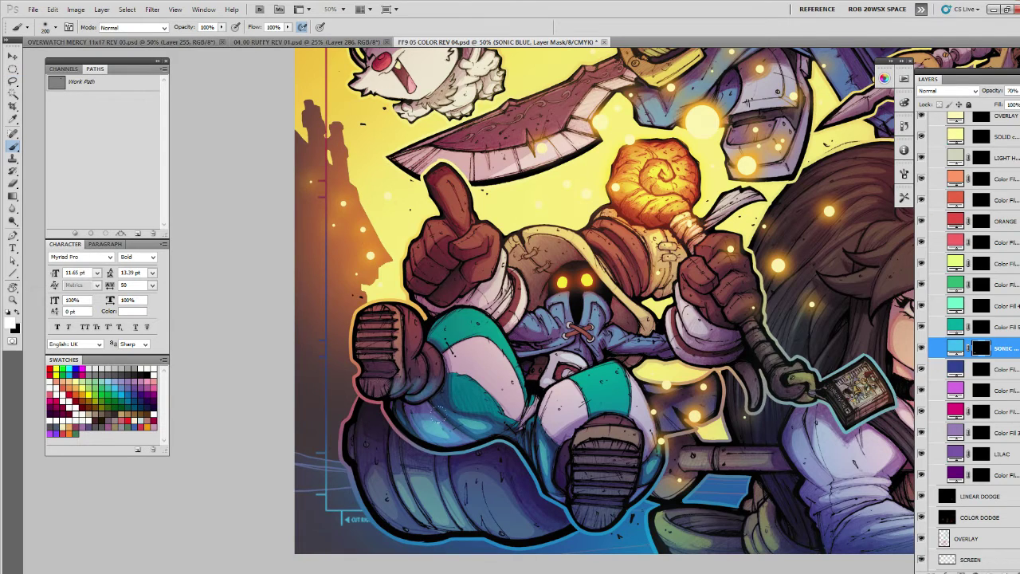
left_click(410, 365)
Lasso smaller highlights within the raised boot's ankle folds and paint brighter bounce light into them on the Color Fill 4 mask.
key("l")
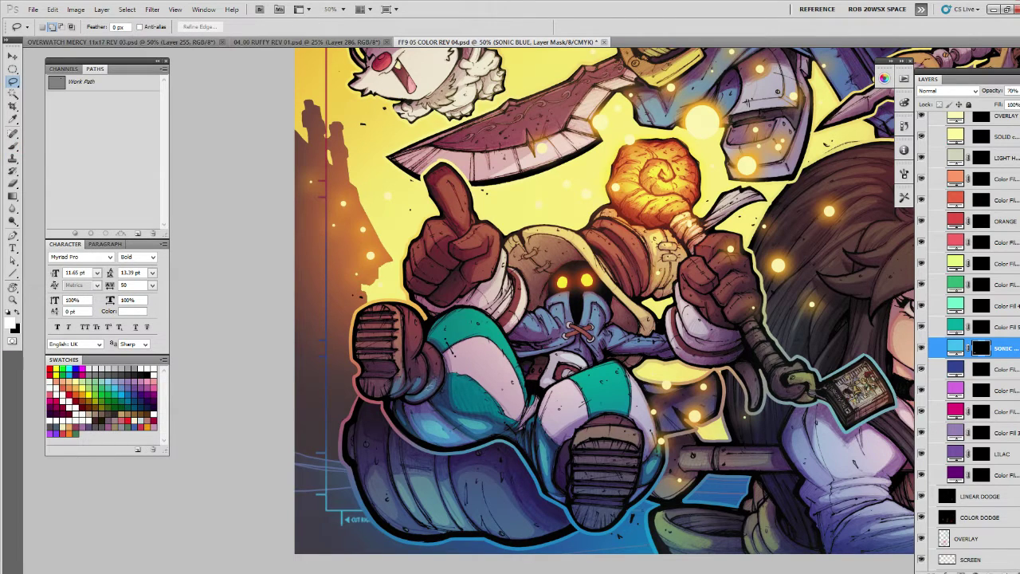
left_click_drag(435, 379, 401, 377)
left_click(977, 305)
key("b")
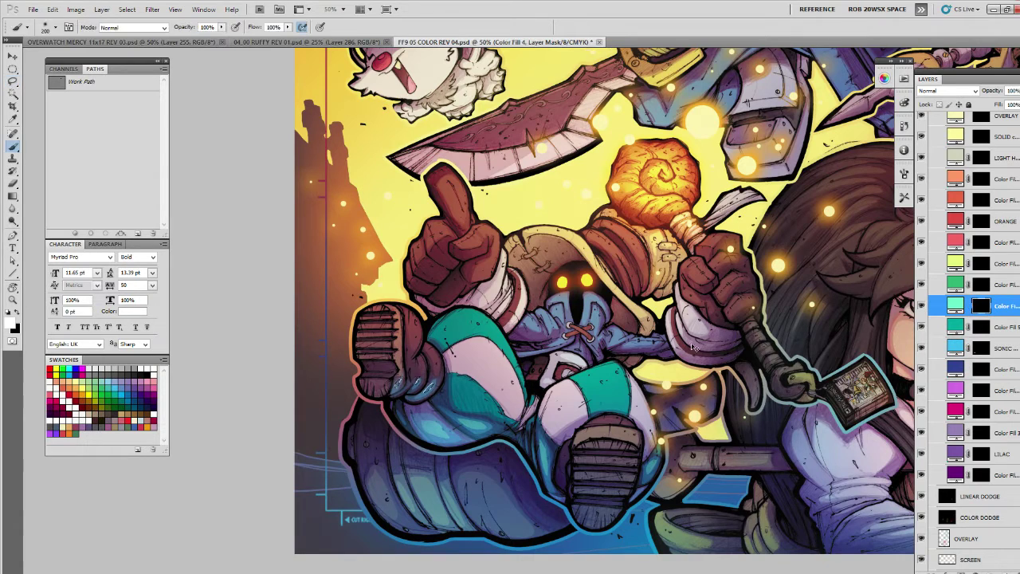
mouse_move(418, 372)
left_mouse_down()
mouse_move(447, 412)
mouse_move(400, 386)
mouse_move(370, 386)
mouse_move(430, 392)
mouse_move(452, 416)
mouse_move(445, 444)
left_mouse_up()
Paint dark blue shading over the raised boot's ankle and the underside of that trouser leg on the Color Fill 37 mask.
key("z")
left_click(678, 421, "alt")
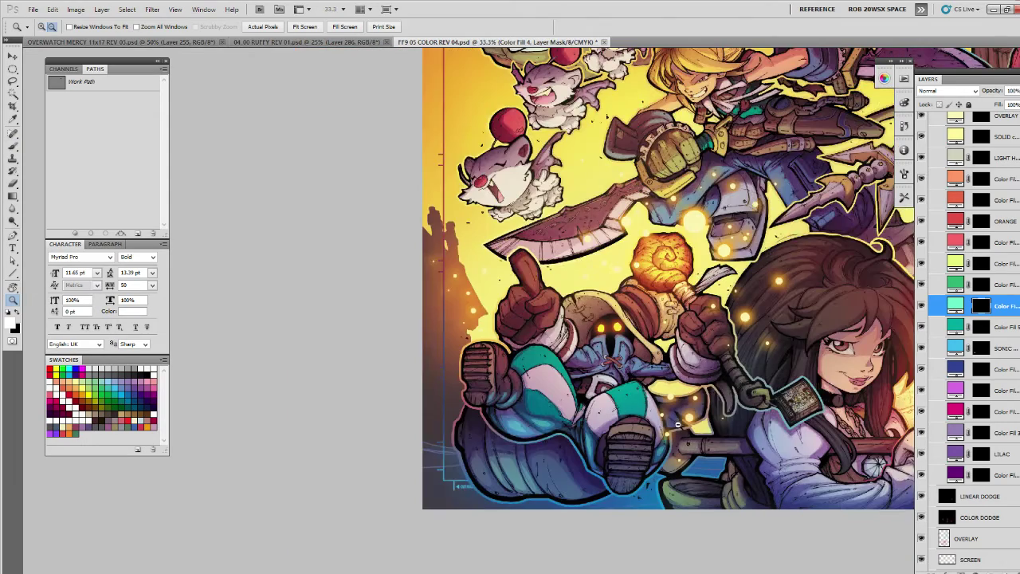
left_click(678, 424, "alt")
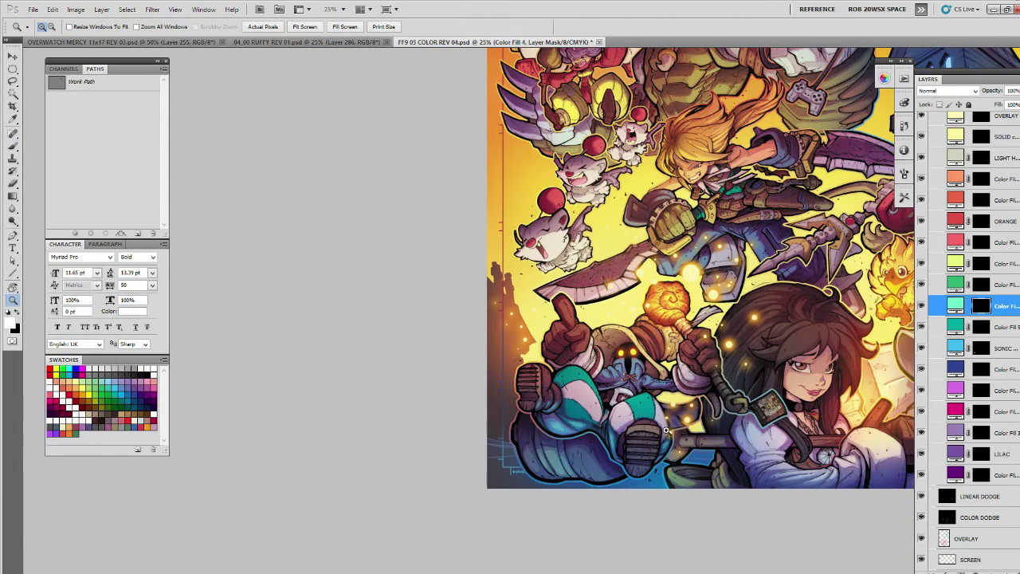
left_click(667, 430)
left_click(665, 432)
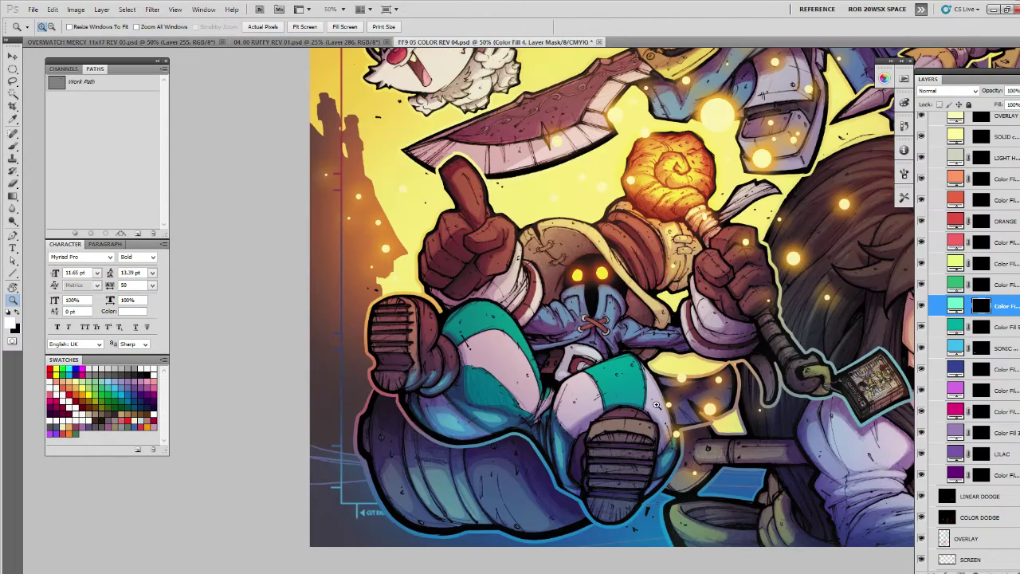
left_click_drag(656, 399, 659, 396)
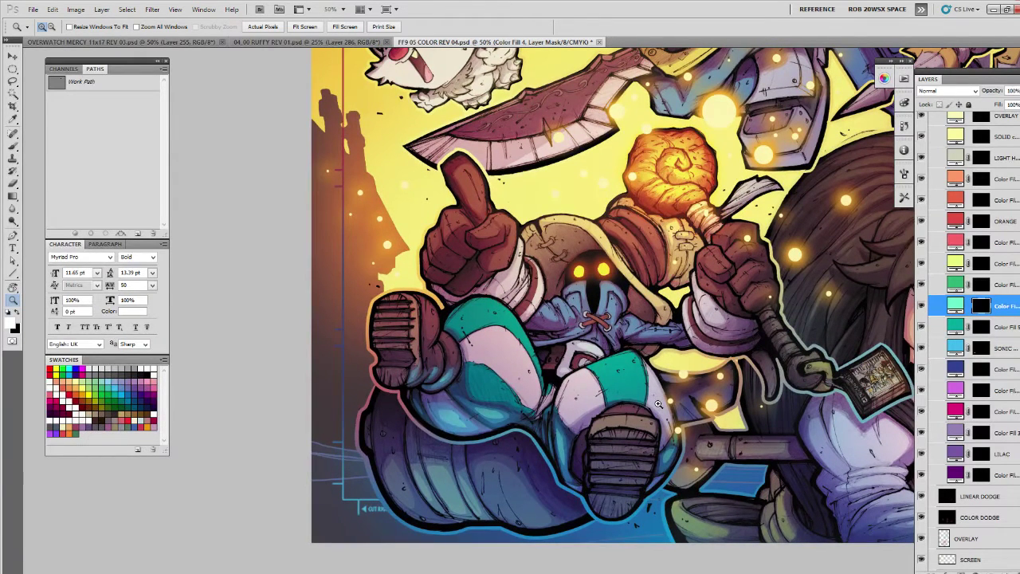
left_click(974, 369)
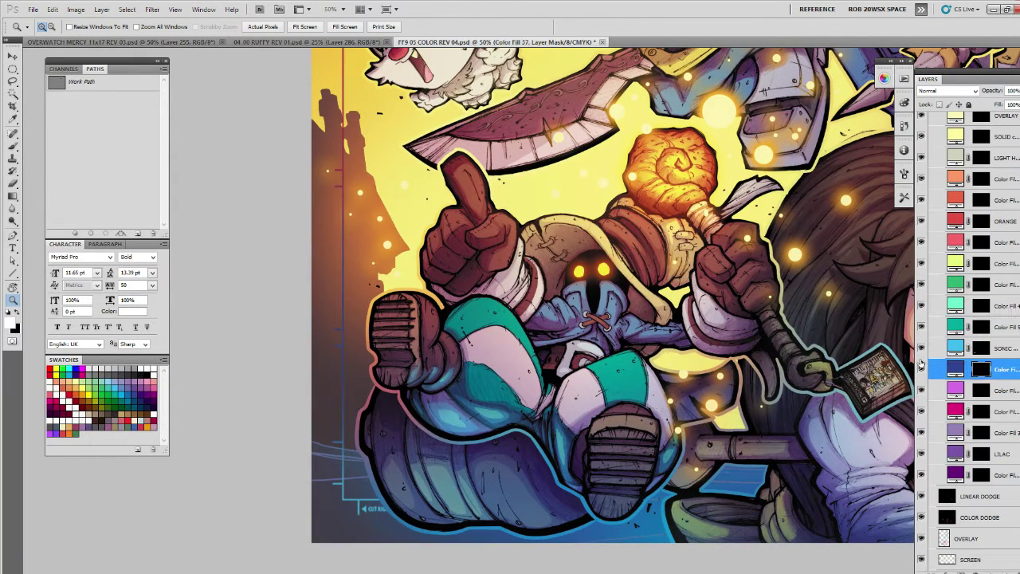
key("b")
mouse_move(413, 375)
left_mouse_down()
mouse_move(449, 364)
mouse_move(483, 418)
mouse_move(400, 379)
mouse_move(422, 365)
mouse_move(438, 388)
left_mouse_up()
left_click_drag(431, 422, 470, 435)
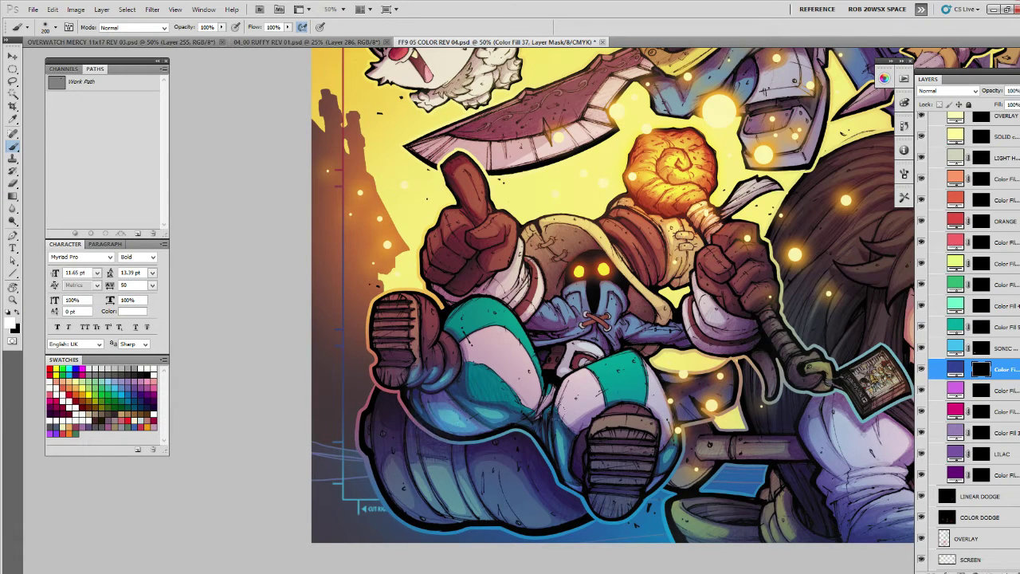
Brush dark blue around the mage's front boot and over the lower part of the raised boot's sole on the Color Fill 37 mask.
left_click_drag(556, 451, 582, 488)
left_click_drag(627, 512, 624, 494)
mouse_move(662, 422)
left_mouse_down()
mouse_move(668, 448)
mouse_move(650, 467)
left_mouse_up()
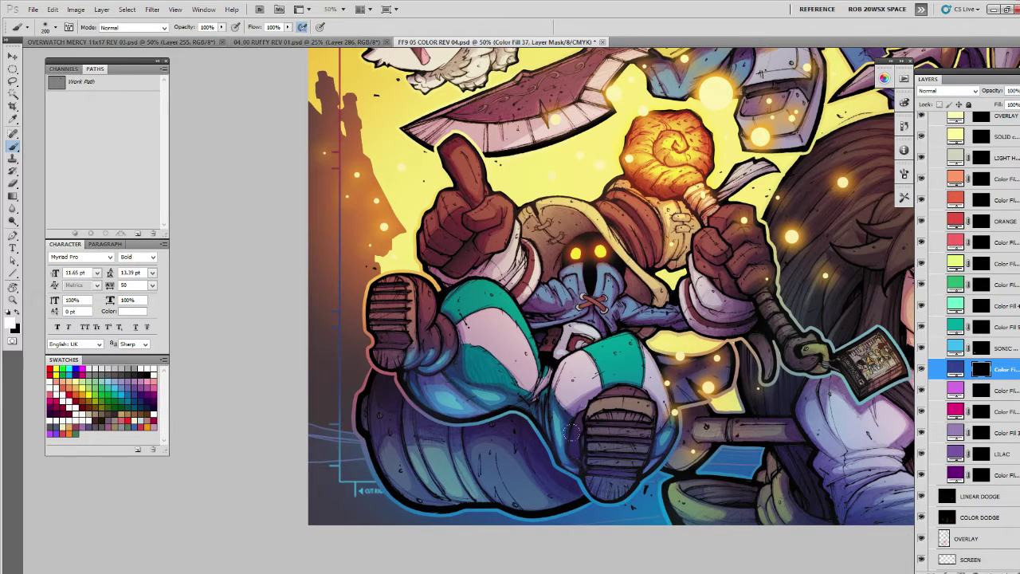
left_click_drag(382, 346, 388, 360)
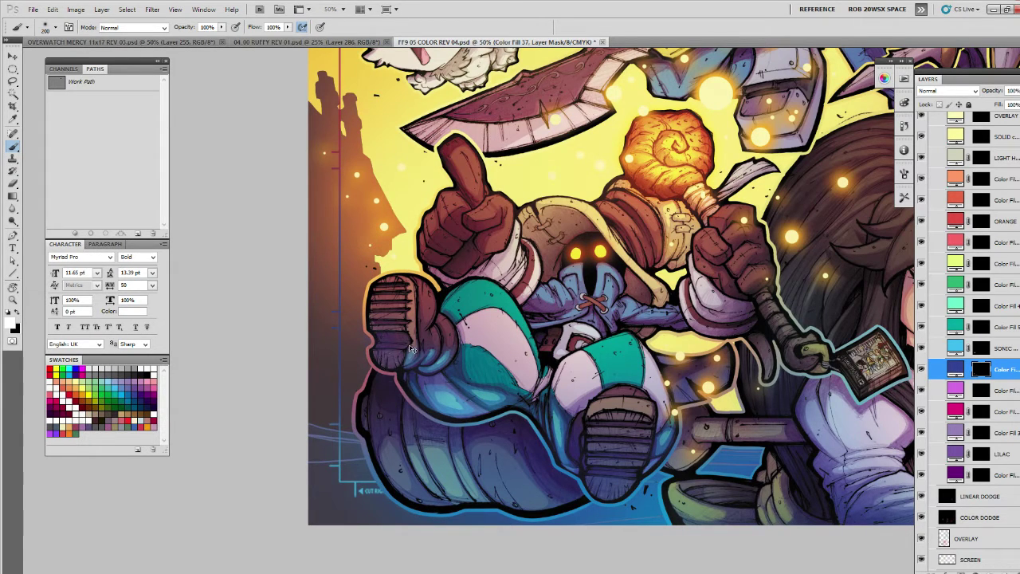
Lasso the lower side edge of the mage's raised boot and paint dark blue there on the Color Fill 37 mask, redoing one stroke.
key("l")
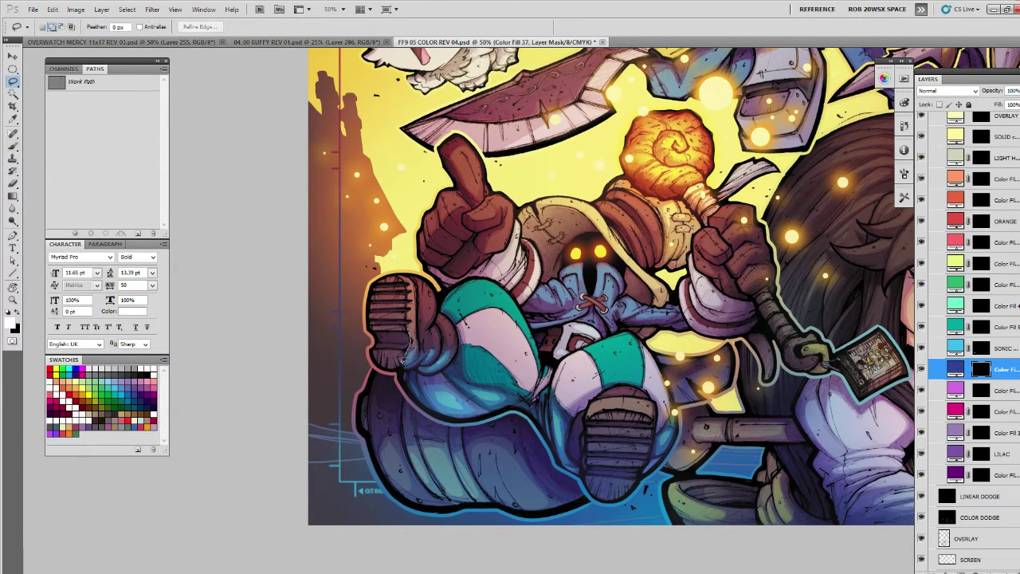
mouse_move(405, 361)
left_mouse_down()
mouse_move(370, 329)
mouse_move(369, 295)
mouse_move(385, 275)
mouse_move(402, 275)
mouse_move(408, 288)
mouse_move(410, 331)
mouse_move(395, 350)
mouse_move(389, 341)
mouse_move(406, 357)
mouse_move(395, 376)
mouse_move(401, 363)
mouse_move(437, 372)
mouse_move(457, 351)
mouse_move(442, 309)
mouse_move(410, 344)
left_mouse_up()
key("b")
key("ctrl+h")
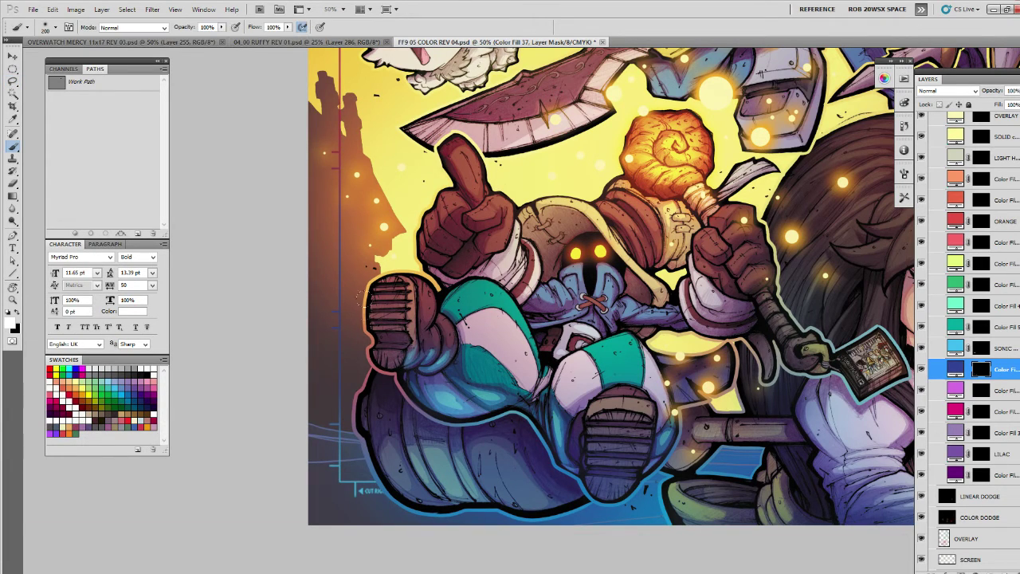
left_click_drag(364, 299, 381, 383)
key("ctrl+z")
left_click_drag(391, 324, 418, 364)
Lasso the lower end of the front boot's sole and paint blue bounce light into it on the SONIC BLUE mask.
key("z")
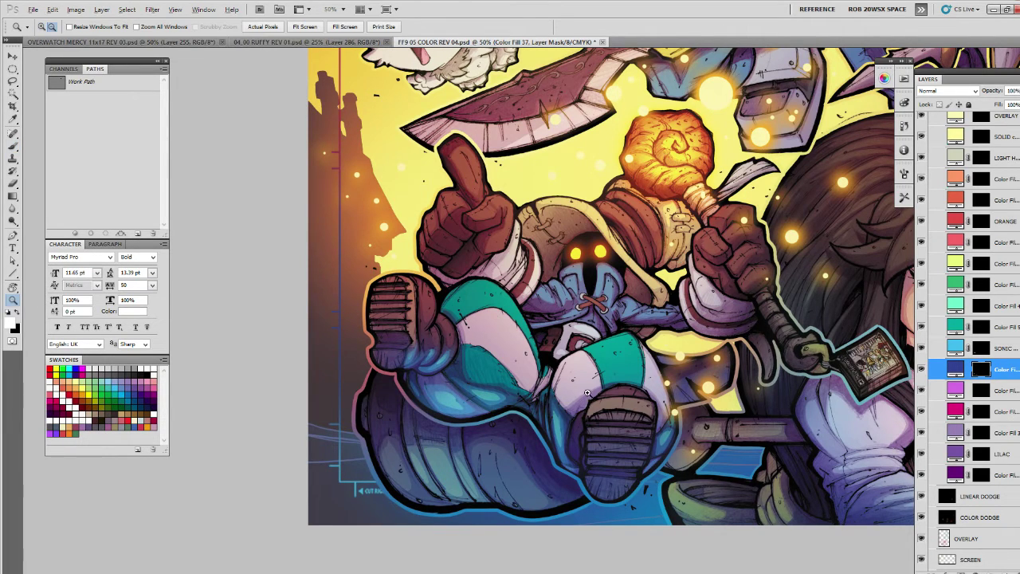
left_click(607, 411, "alt")
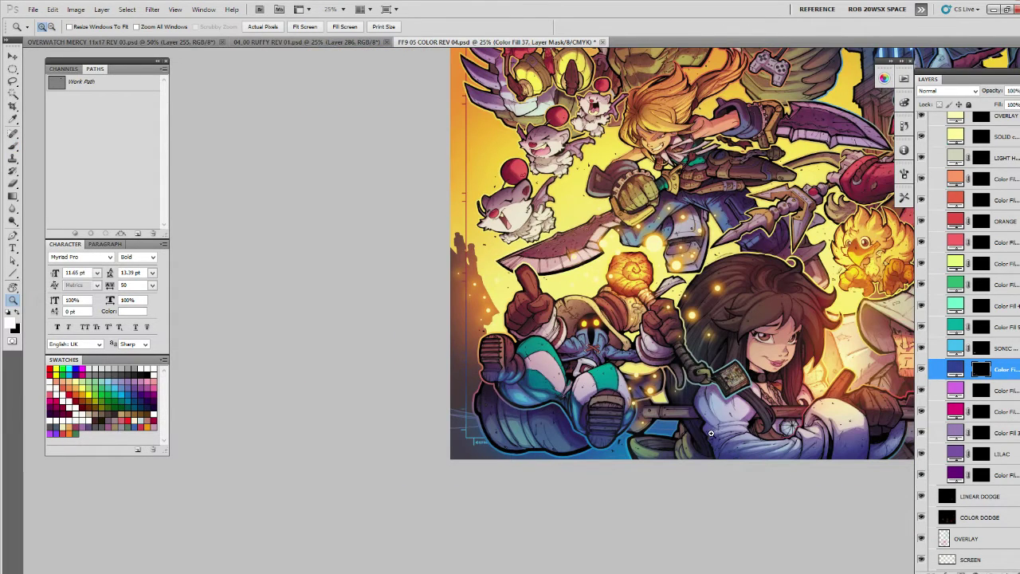
left_click(640, 396)
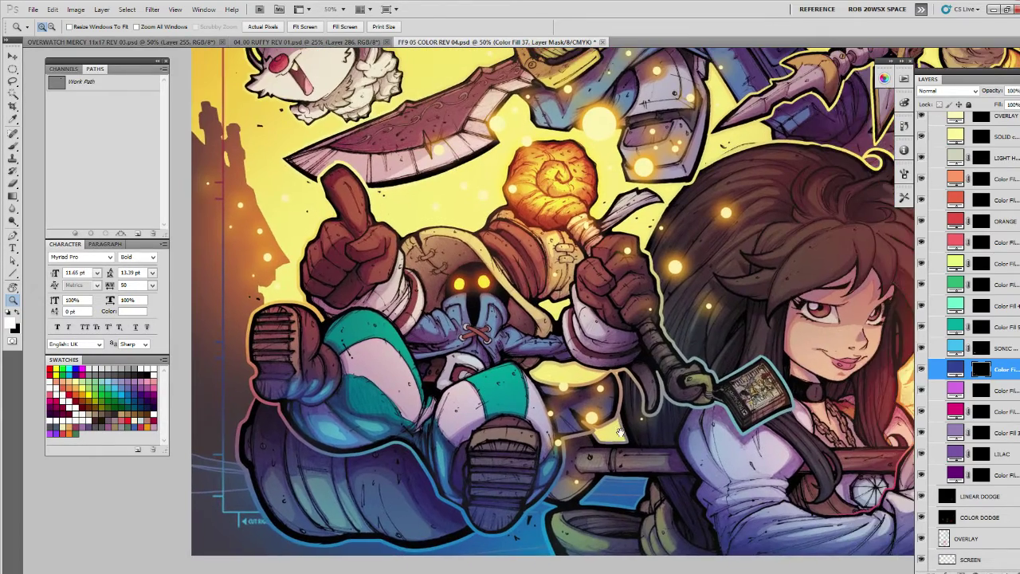
key("l")
mouse_move(690, 378)
left_mouse_down()
mouse_move(677, 383)
mouse_move(720, 343)
left_mouse_up()
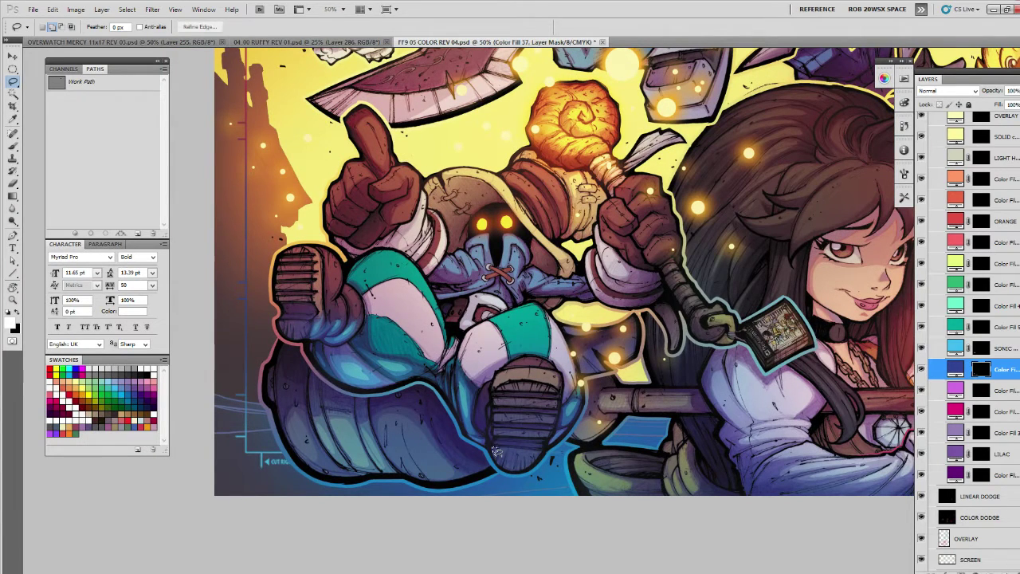
mouse_move(494, 449)
left_mouse_down()
mouse_move(500, 464)
mouse_move(522, 446)
mouse_move(513, 466)
mouse_move(516, 449)
mouse_move(509, 461)
mouse_move(520, 466)
mouse_move(539, 450)
mouse_move(519, 452)
left_mouse_up()
left_click(980, 349)
key("b")
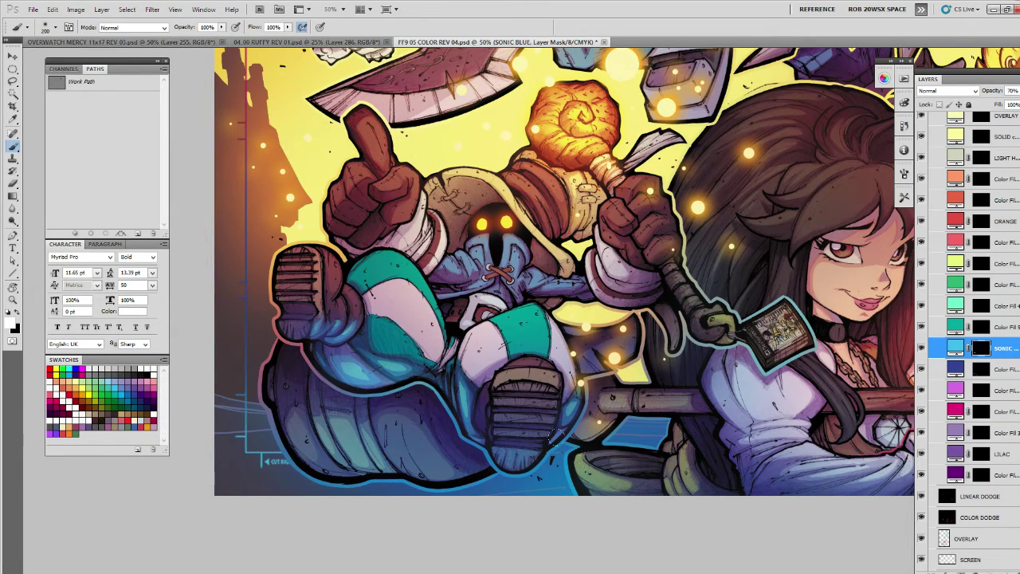
Lasso the tread bars on the front boot's sole and brush blue bounce light across them on the SONIC BLUE mask.
key("l")
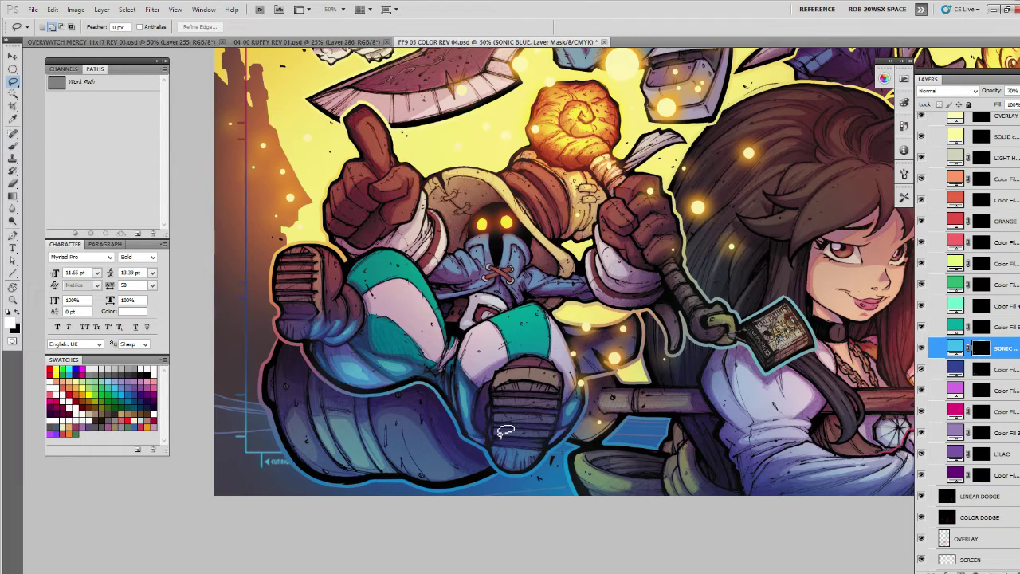
mouse_move(495, 433)
left_mouse_down()
mouse_move(546, 435)
mouse_move(497, 426)
mouse_move(501, 415)
mouse_move(556, 422)
mouse_move(531, 400)
mouse_move(510, 422)
mouse_move(560, 398)
mouse_move(510, 399)
left_mouse_up()
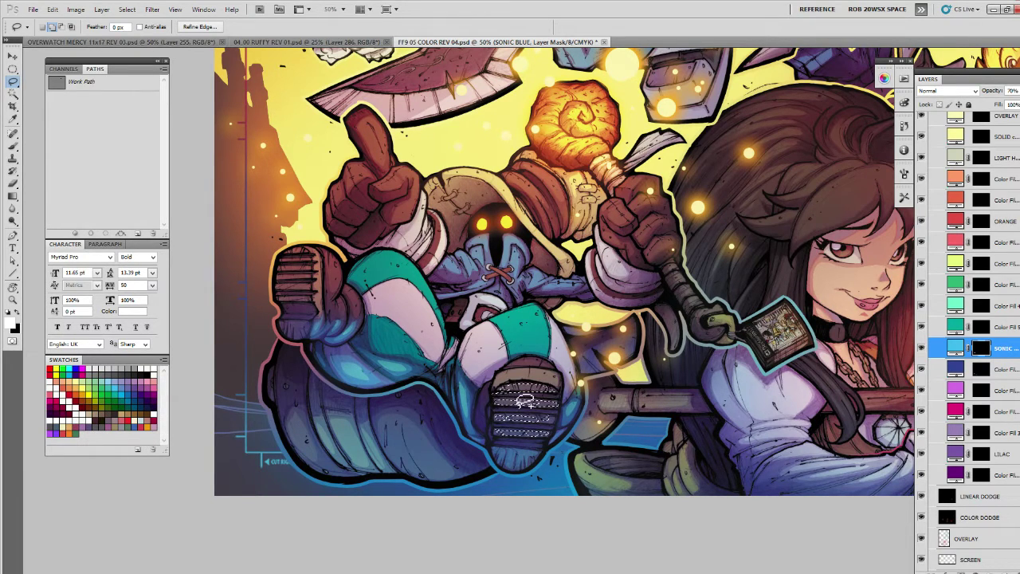
key("b")
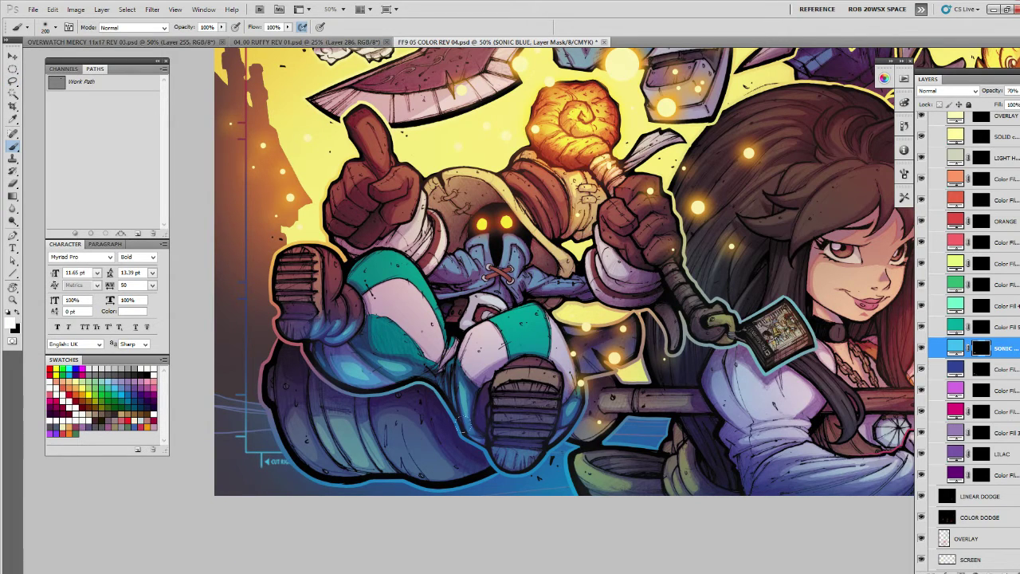
left_click_drag(527, 397, 574, 397)
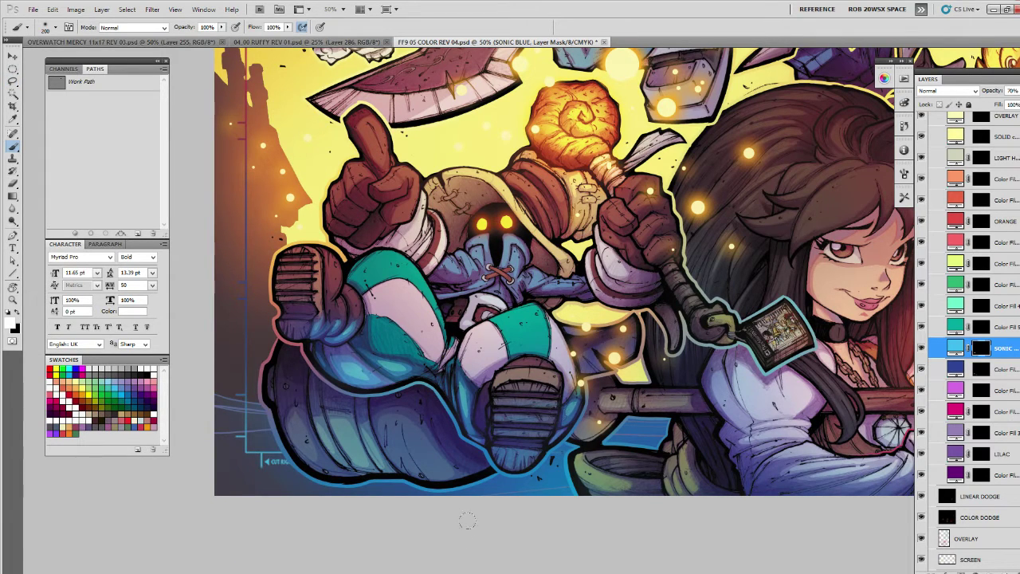
left_click_drag(509, 406, 532, 457)
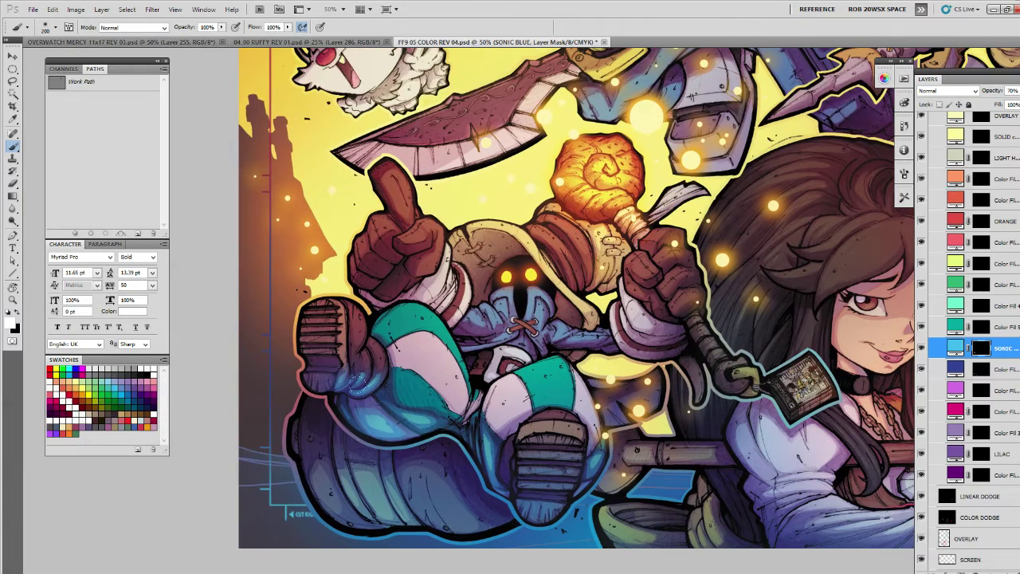
Lasso the lower end and lowest treads of the raised boot's sole and paint blue bounce light on them using the SONIC BLUE mask.
key("l")
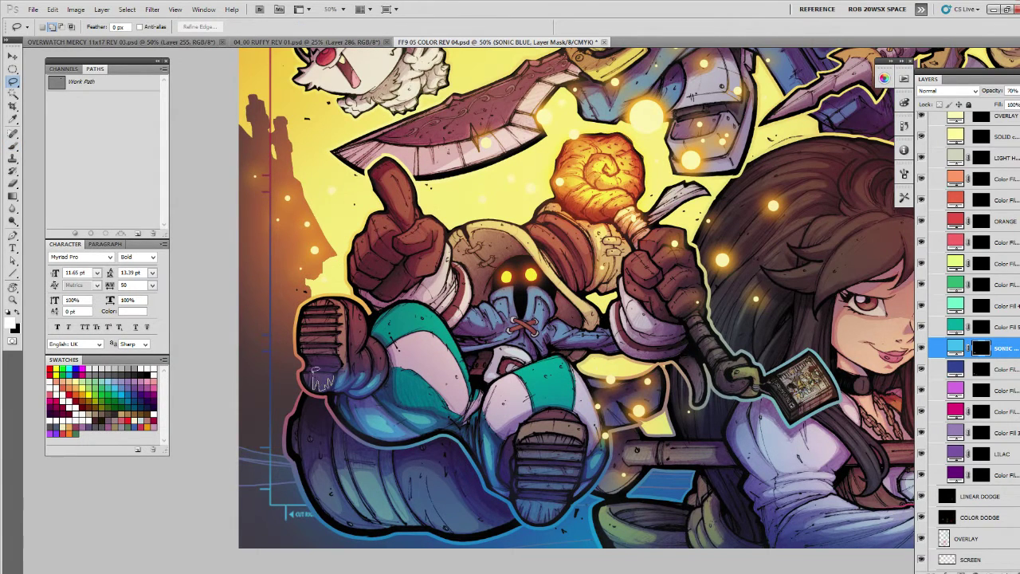
mouse_move(317, 376)
left_mouse_down()
mouse_move(329, 389)
mouse_move(311, 374)
left_mouse_up()
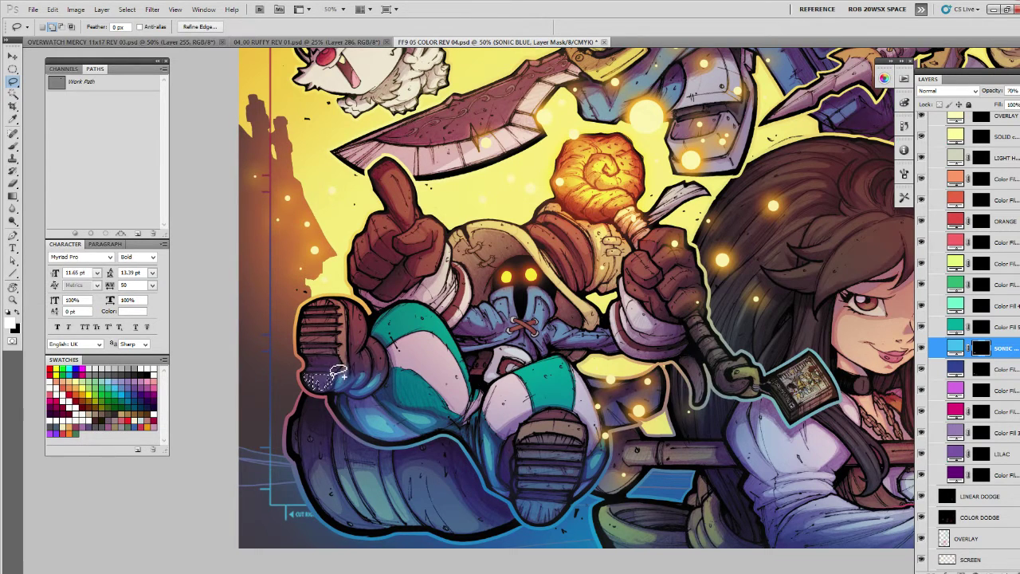
key("b")
key("ctrl+d")
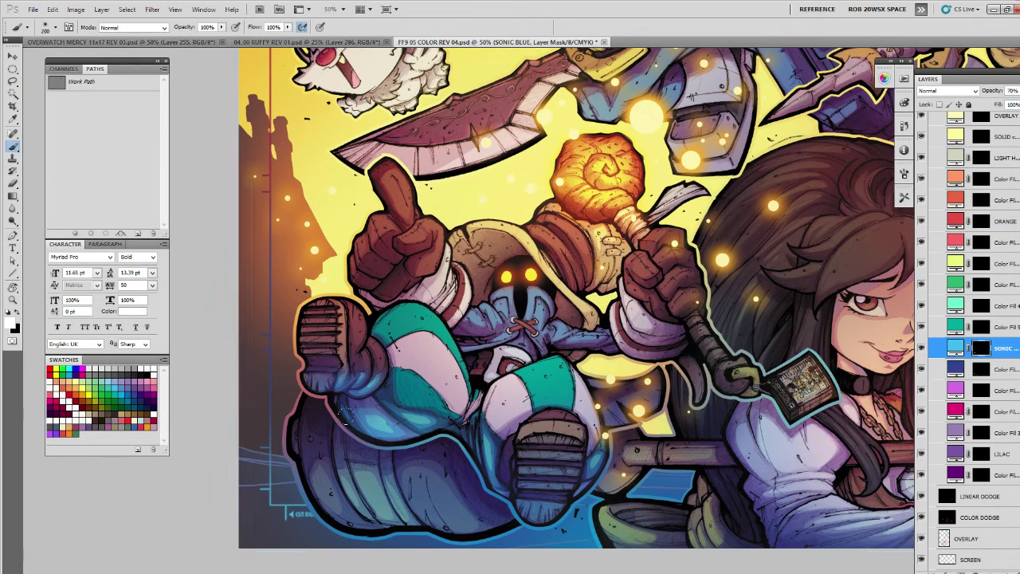
key("l")
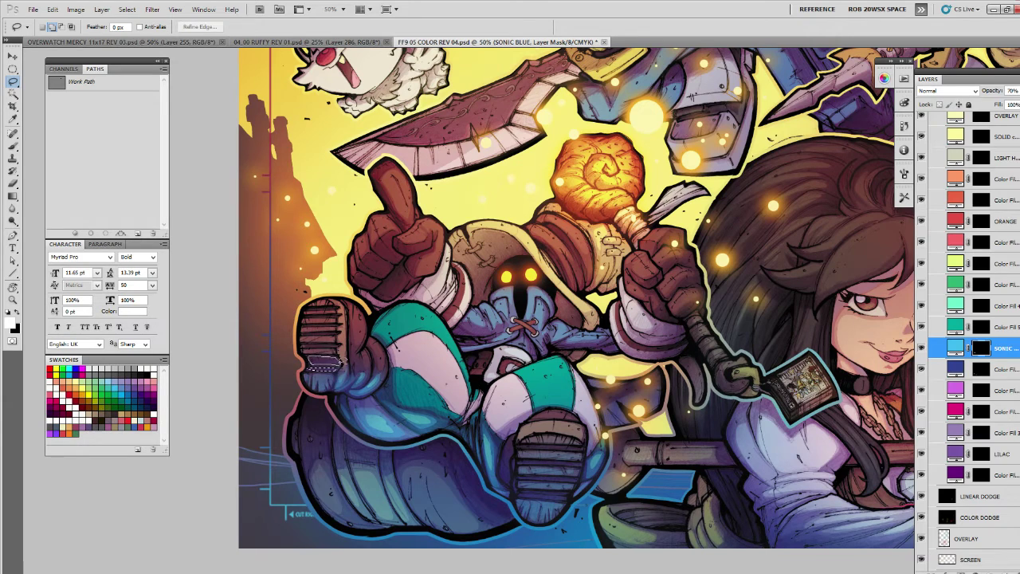
key("b")
key("ctrl+d")
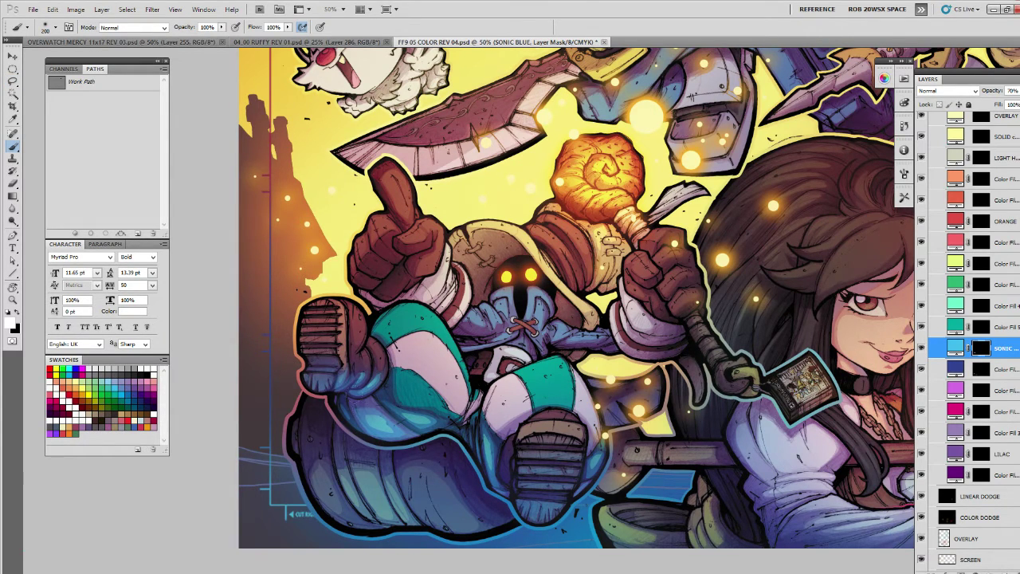
left_click_drag(351, 384, 354, 394)
Lasso the upper tread bars of the raised boot's sole and paint blue bounce light into them on the SONIC BLUE mask.
key("l")
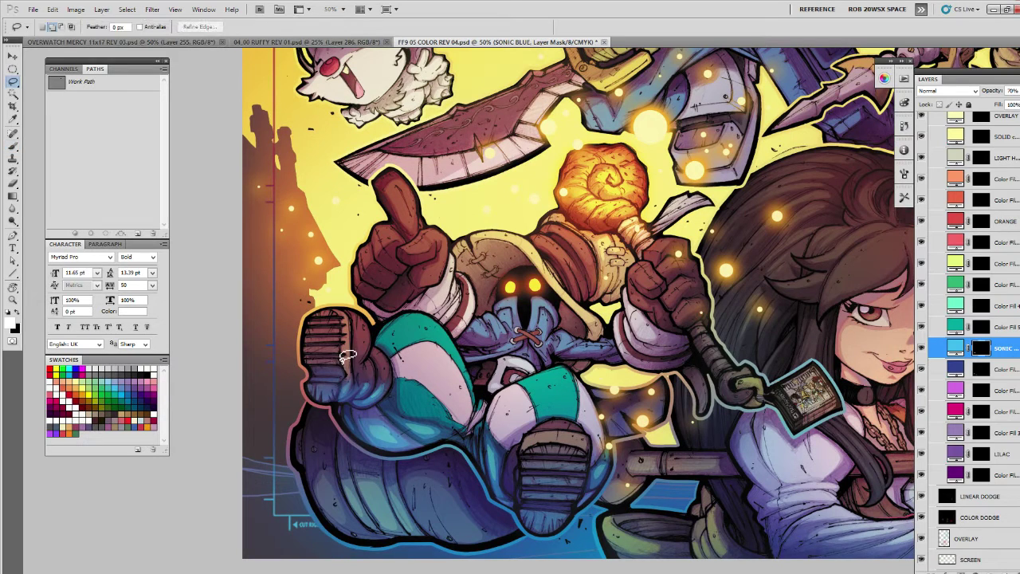
mouse_move(302, 356)
left_mouse_down()
mouse_move(338, 359)
mouse_move(304, 347)
mouse_move(338, 346)
mouse_move(307, 335)
mouse_move(342, 342)
mouse_move(338, 326)
mouse_move(309, 325)
mouse_move(339, 329)
left_mouse_up()
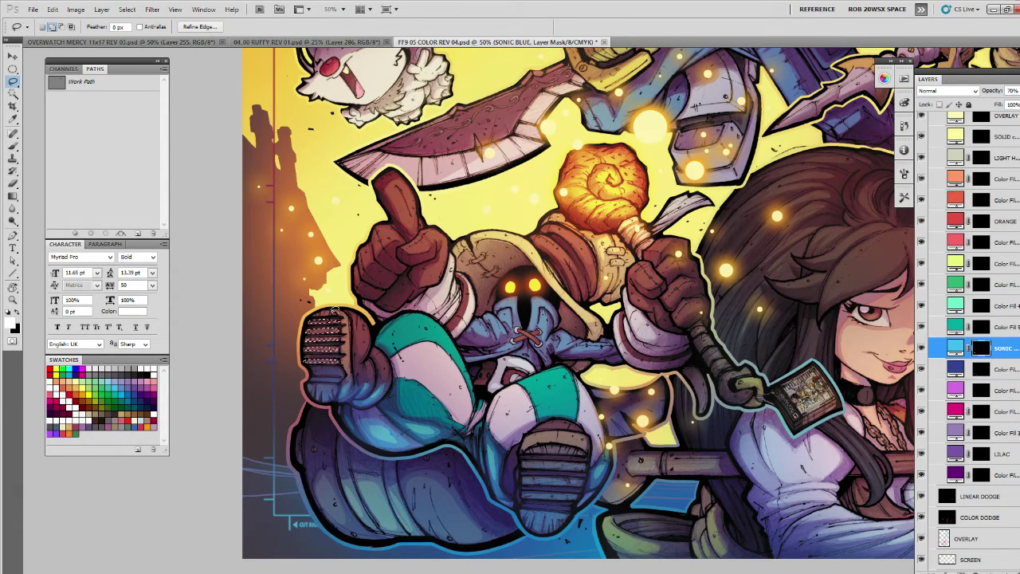
key("b")
key("ctrl+h")
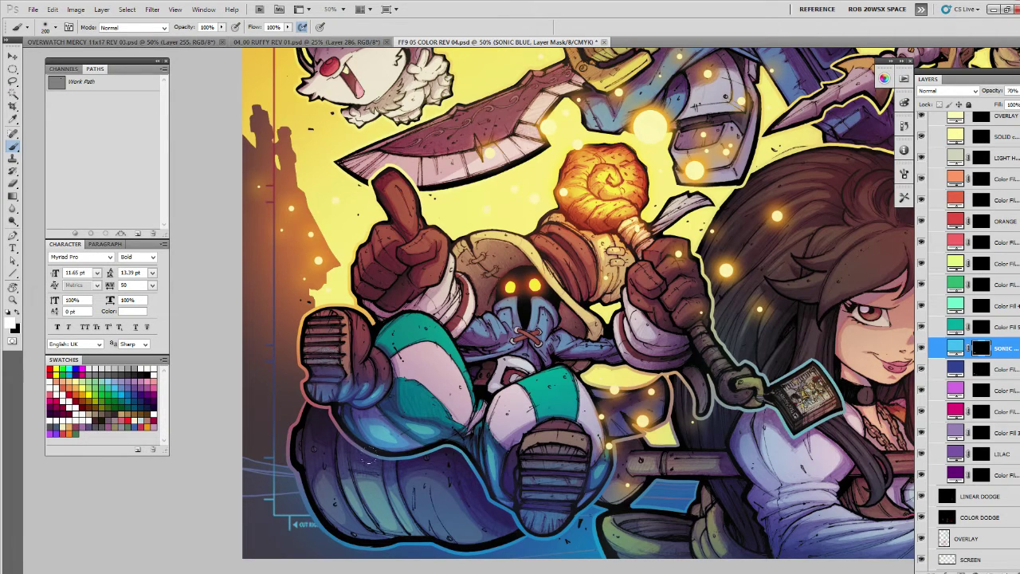
left_click(981, 371)
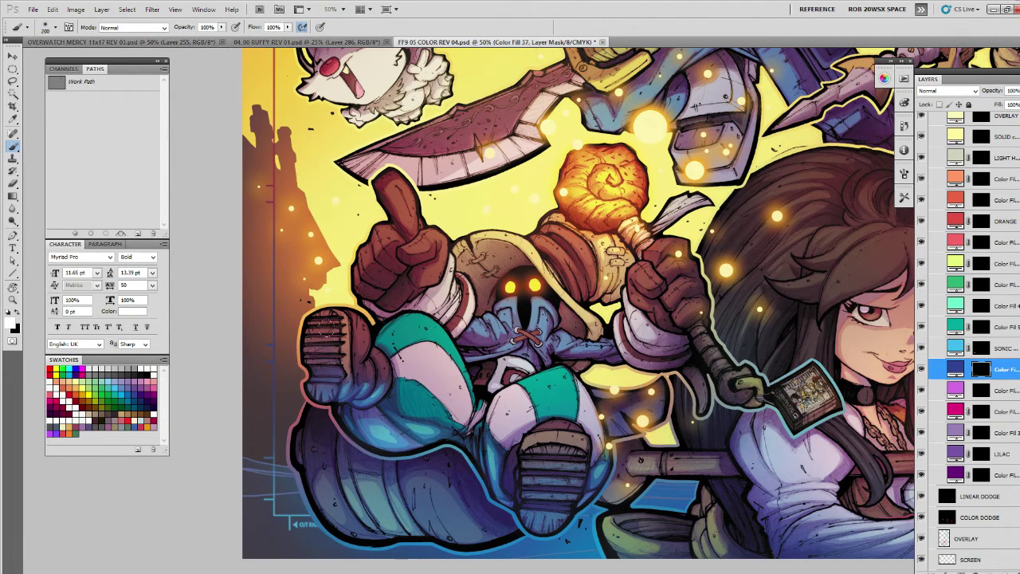
key("alt+bracketright")
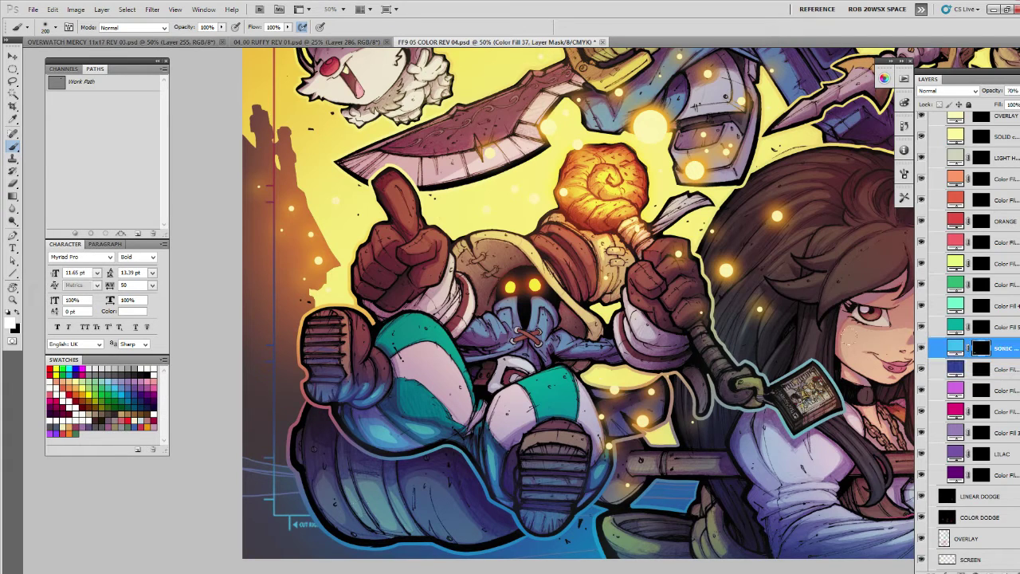
Lasso a patch on the underside of the mage's raised trouser leg and brush mint bounce light into it on the Color Fill 4 mask.
left_click_drag(619, 448, 614, 443)
left_click_drag(712, 400, 712, 387)
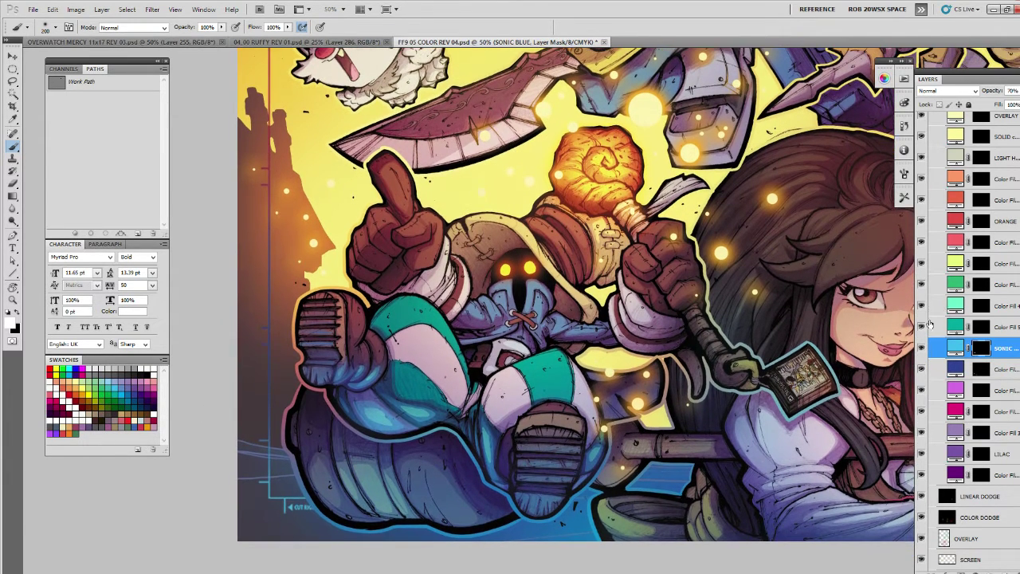
left_click(964, 306)
left_click_drag(635, 471, 638, 416)
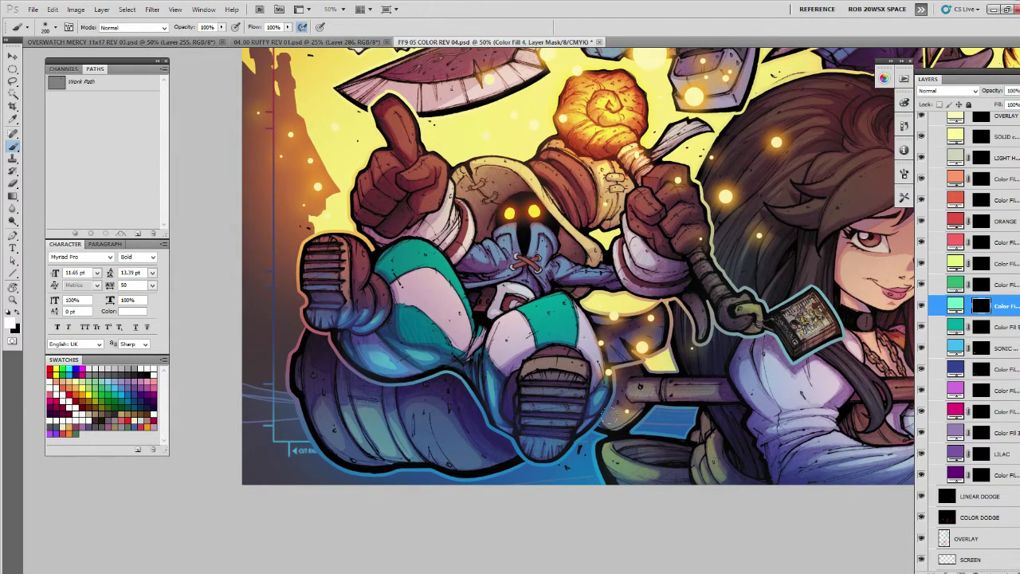
key("z")
left_click(613, 429, "alt")
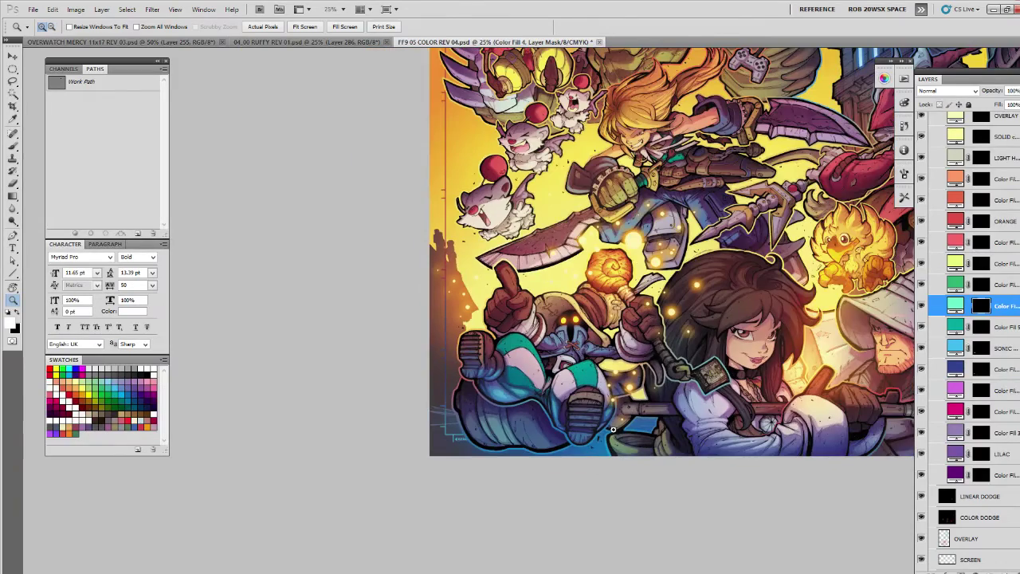
left_click(613, 429)
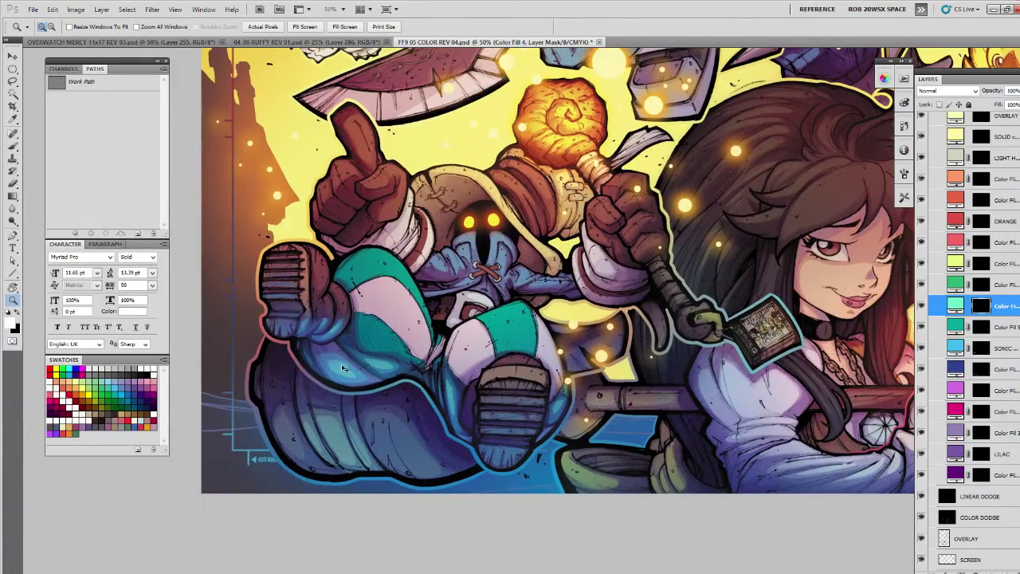
key("l")
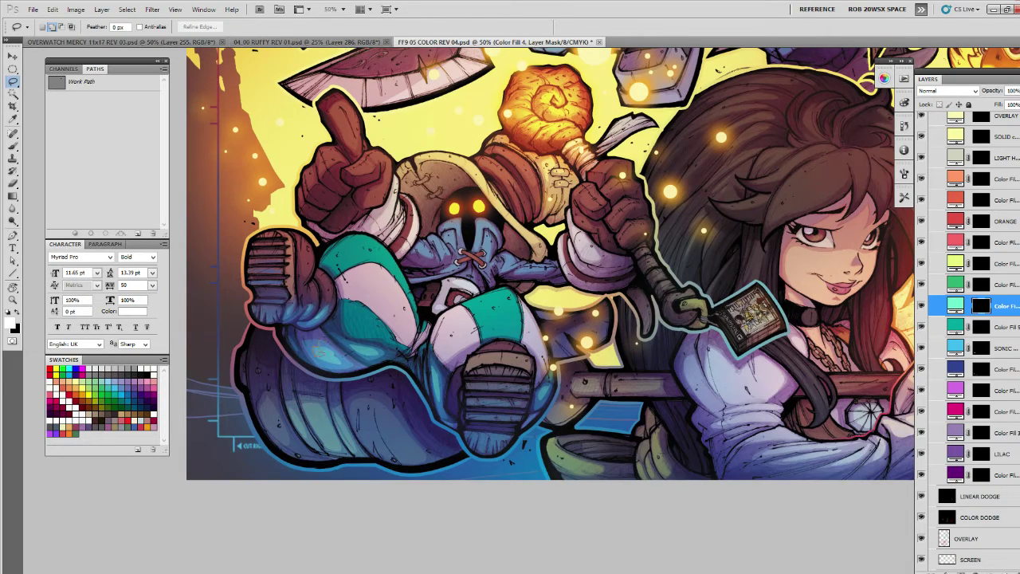
key("b")
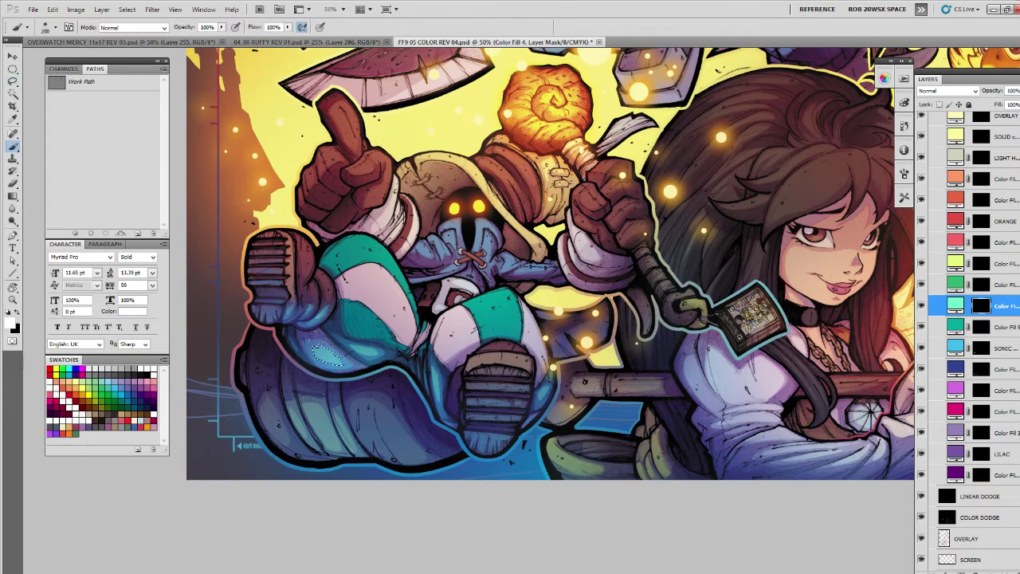
left_click_drag(295, 340, 344, 360)
key("ctrl+z")
Lasso more patches along the raised trouser leg, toward the inner thigh and beside the boot, and paint mint bounce light on them.
left_click_drag(390, 284, 338, 284)
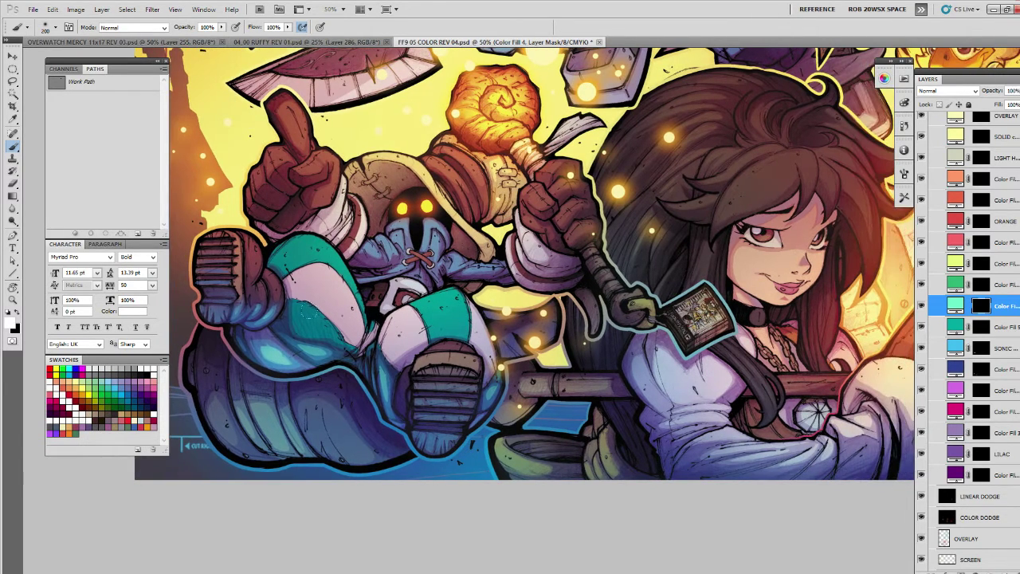
key("l")
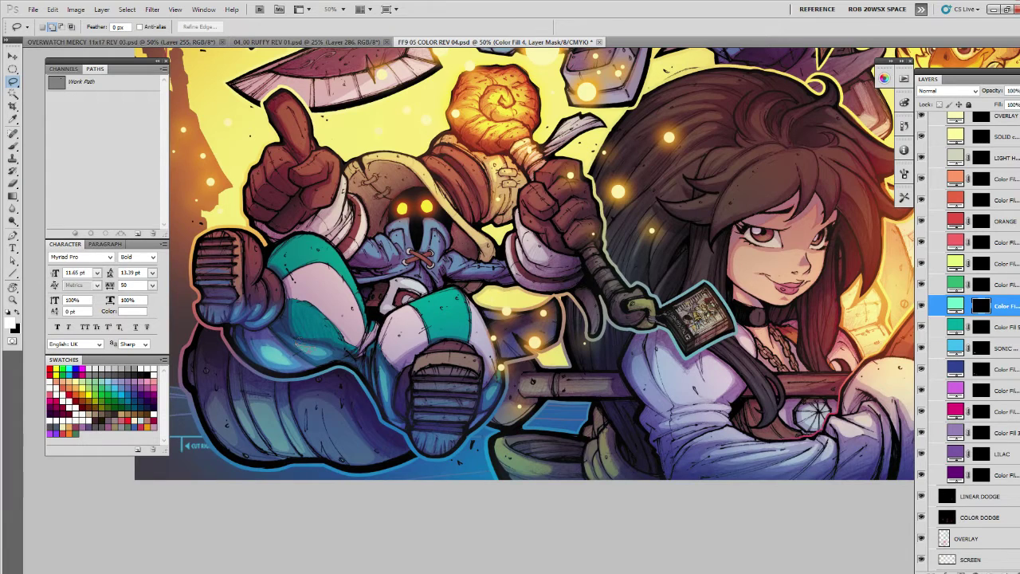
mouse_move(326, 349)
left_mouse_down()
mouse_move(301, 338)
mouse_move(292, 318)
mouse_move(311, 342)
mouse_move(287, 328)
mouse_move(352, 358)
left_mouse_up()
key("b")
left_click_drag(318, 283, 332, 287)
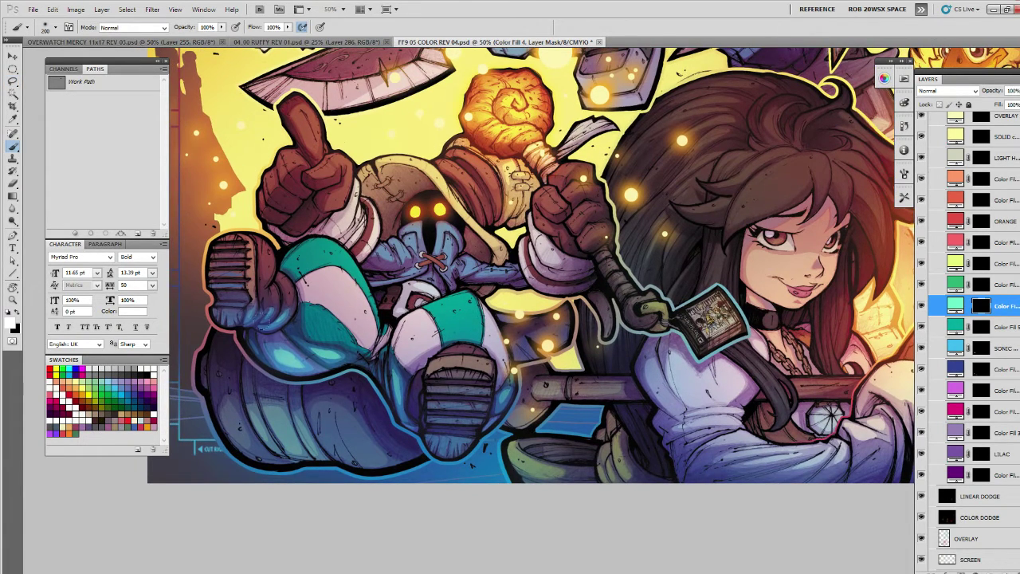
key("l")
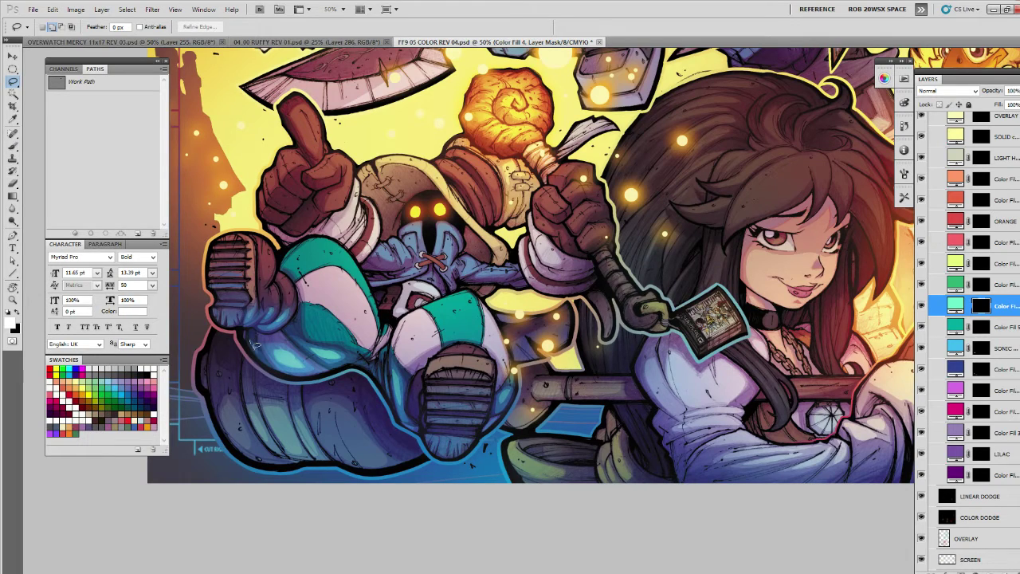
key("b")
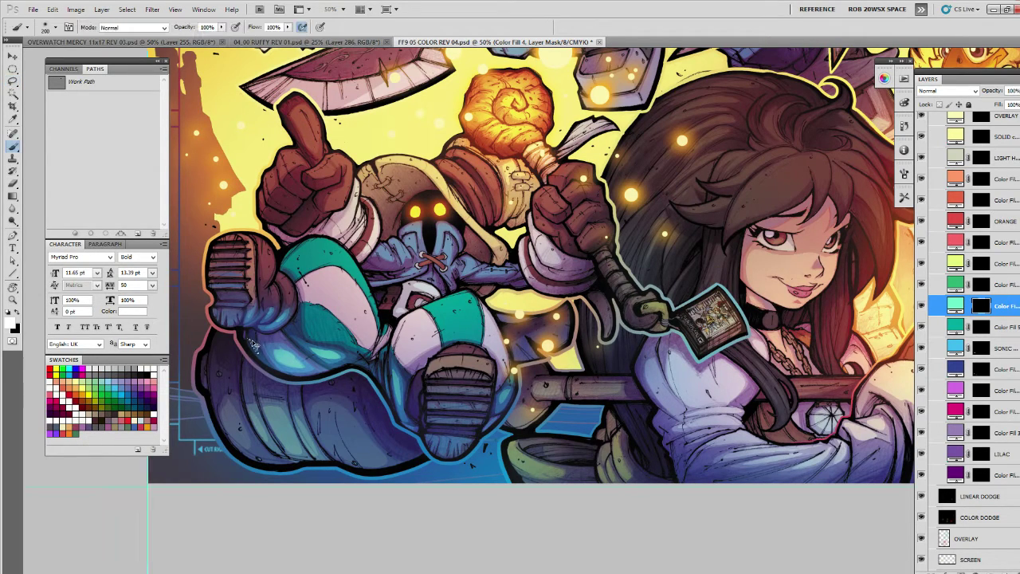
left_click_drag(239, 324, 255, 347)
Lasso the trouser folds where the mage's two legs meet, brush mint bounce light into them and deselect.
left_click_drag(367, 302, 338, 238)
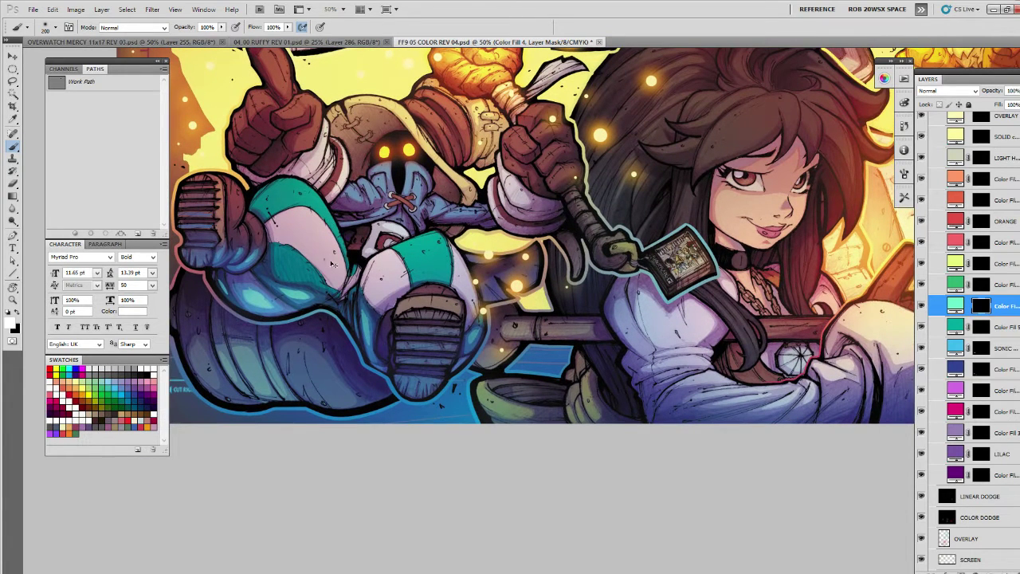
key("l")
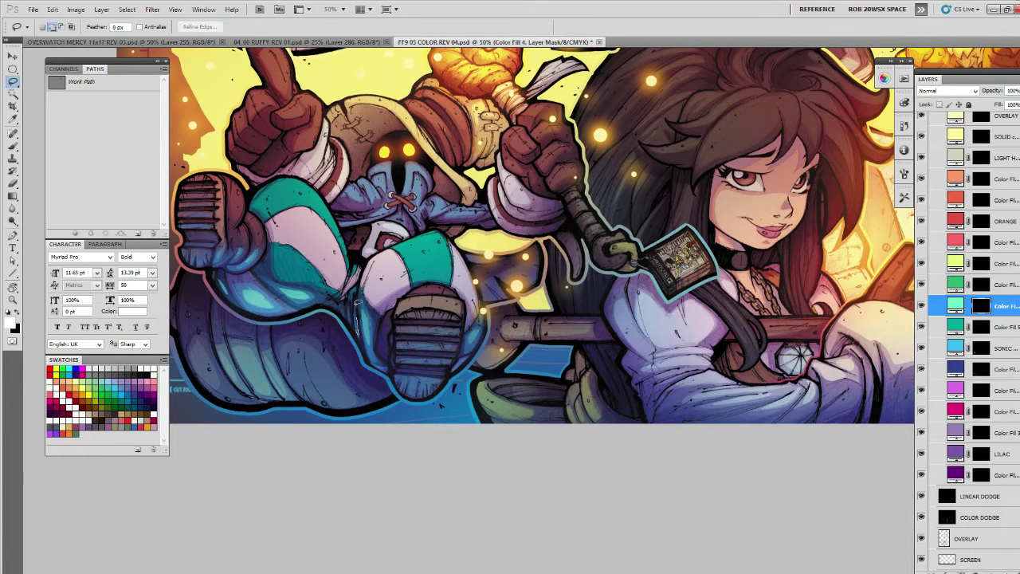
mouse_move(356, 301)
left_mouse_down()
mouse_move(360, 330)
mouse_move(349, 312)
left_mouse_up()
key("b")
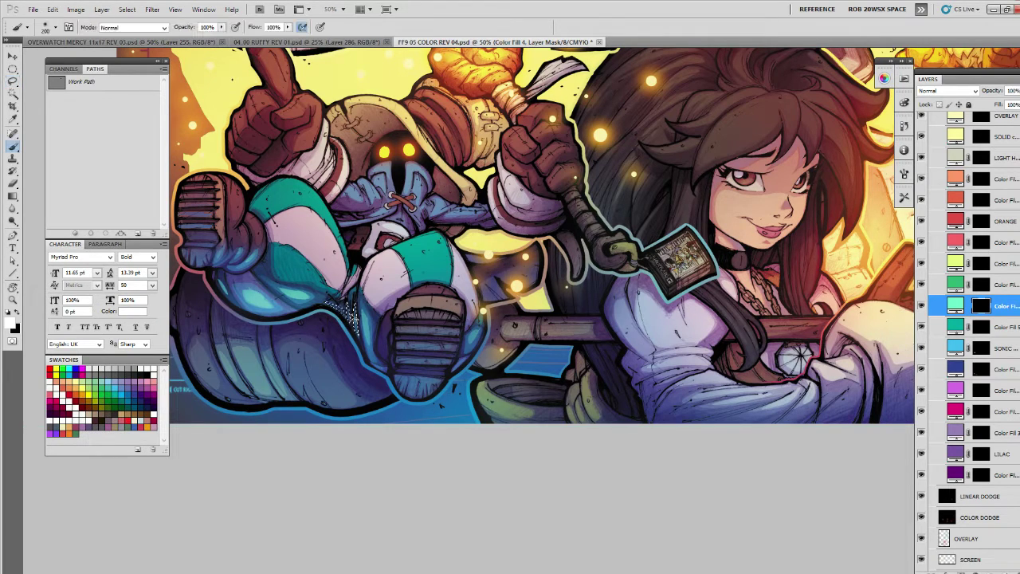
mouse_move(333, 302)
left_mouse_down()
mouse_move(347, 347)
mouse_move(341, 317)
left_mouse_up()
key("ctrl+d")
Collapse the LIGHT and SHADE groups and subtract the INKS line art from the selection.
scroll(972, 488, "down", 5)
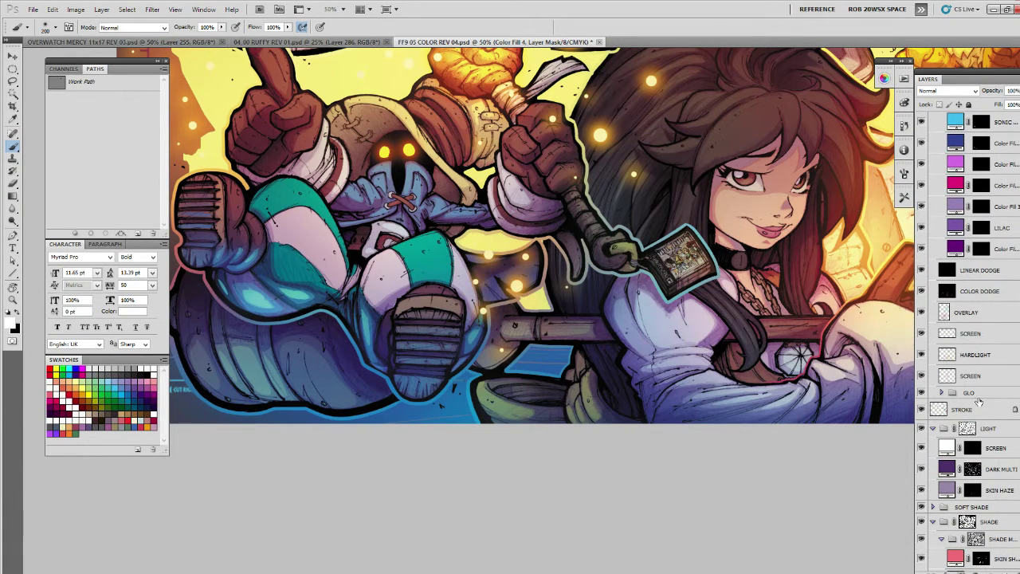
left_click(935, 429)
left_click(935, 459)
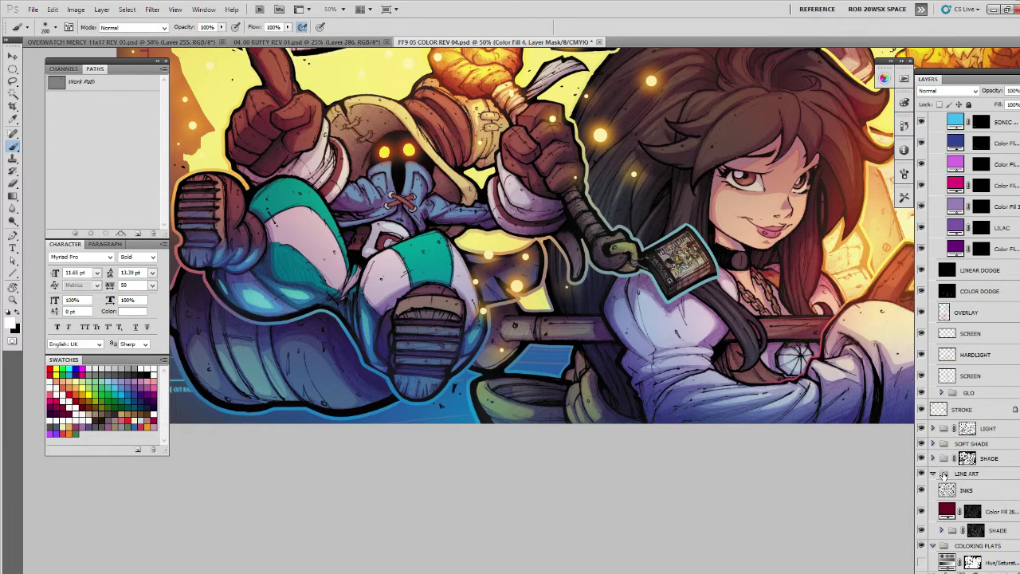
left_click(949, 493, "ctrl+alt")
scroll(1006, 367, "up", 4)
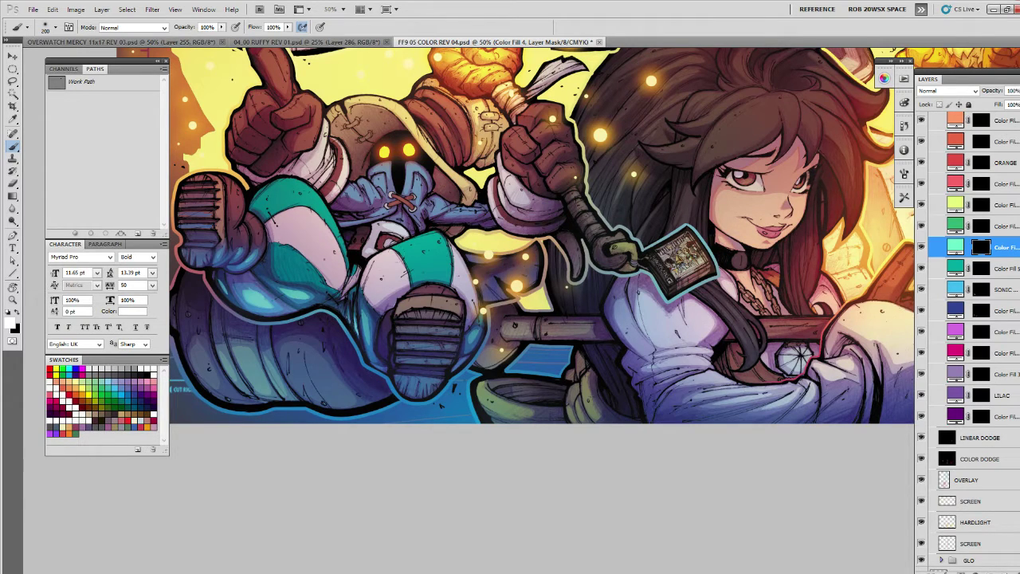
Activate the SOLID copy mask in the BOUNCE LIGHT group and lasso the brown sleeve folds below the glowing staff head.
left_click_drag(410, 191, 450, 298)
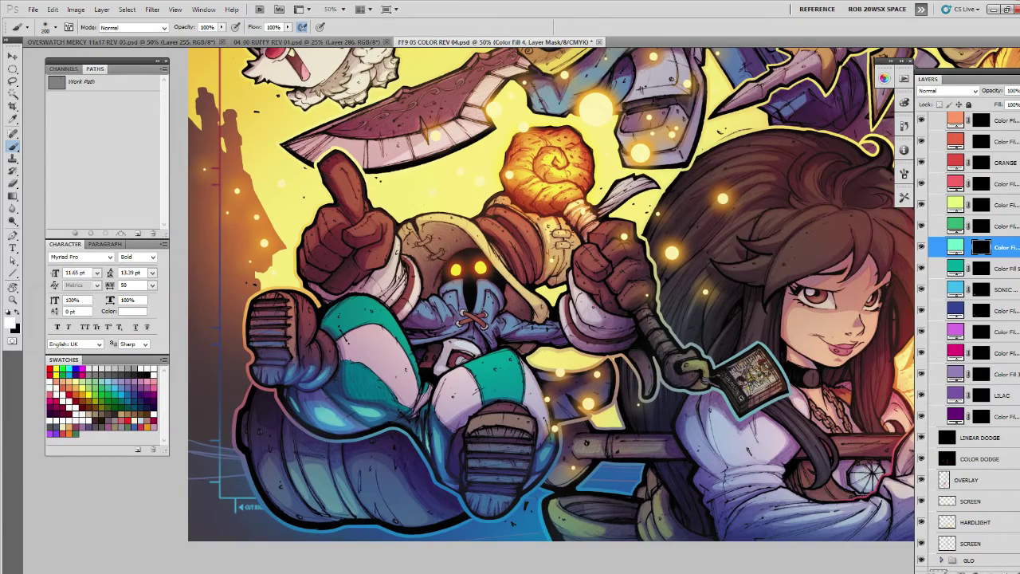
key("l")
left_click_drag(487, 213, 459, 270)
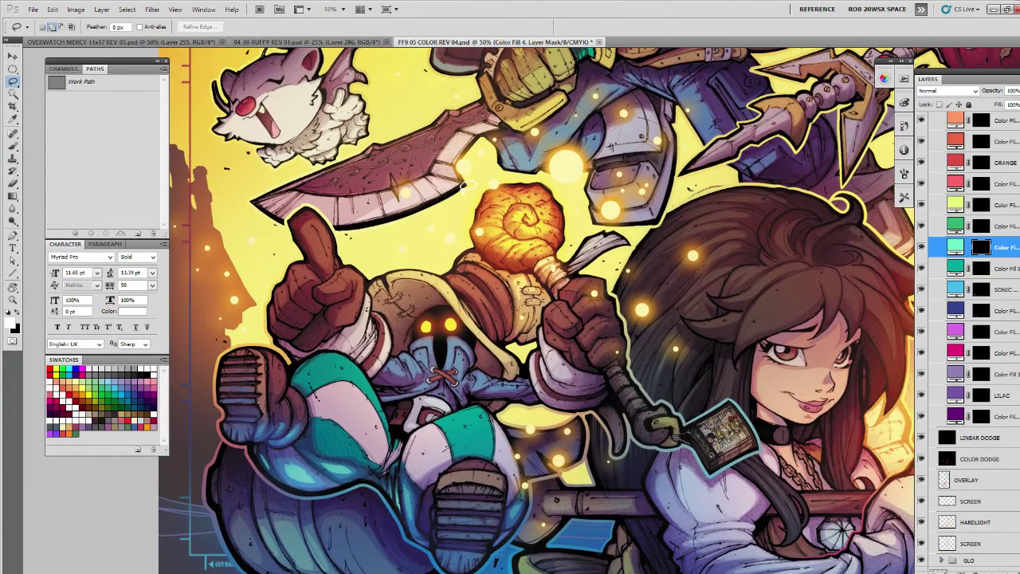
scroll(1015, 214, "up", 7)
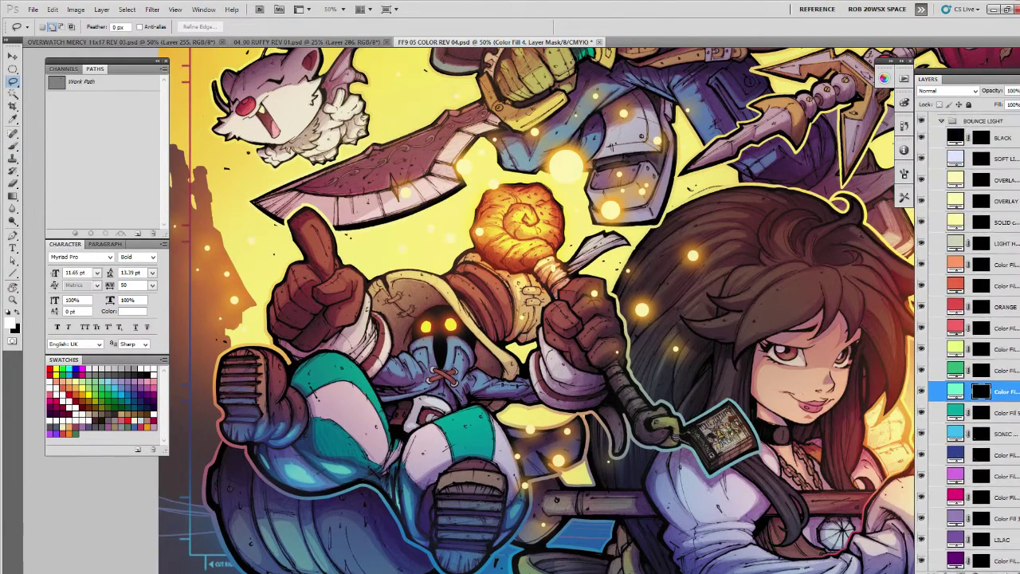
left_click(978, 226)
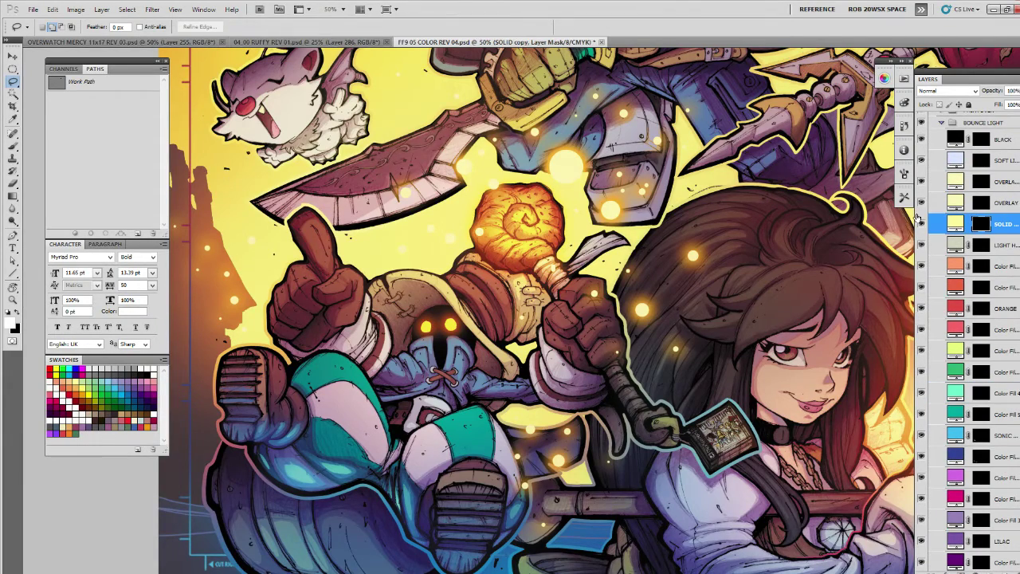
left_click_drag(622, 269, 676, 351)
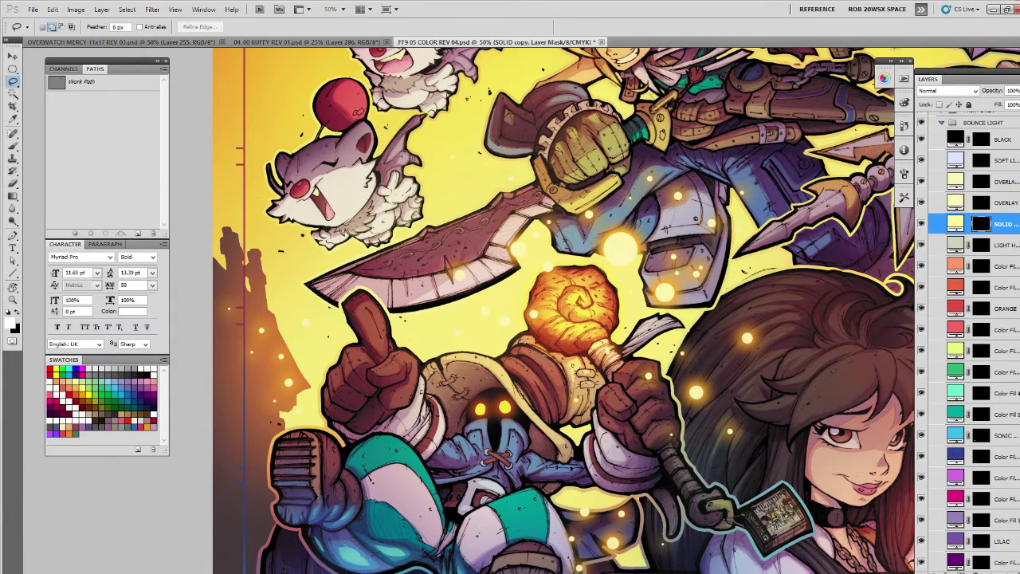
mouse_move(563, 375)
left_mouse_down()
mouse_move(553, 355)
mouse_move(527, 372)
left_mouse_up()
Move the SOLID copy layer above the OVERLAY layer in the BOUNCE LIGHT group.
left_click(987, 206)
left_click(995, 224)
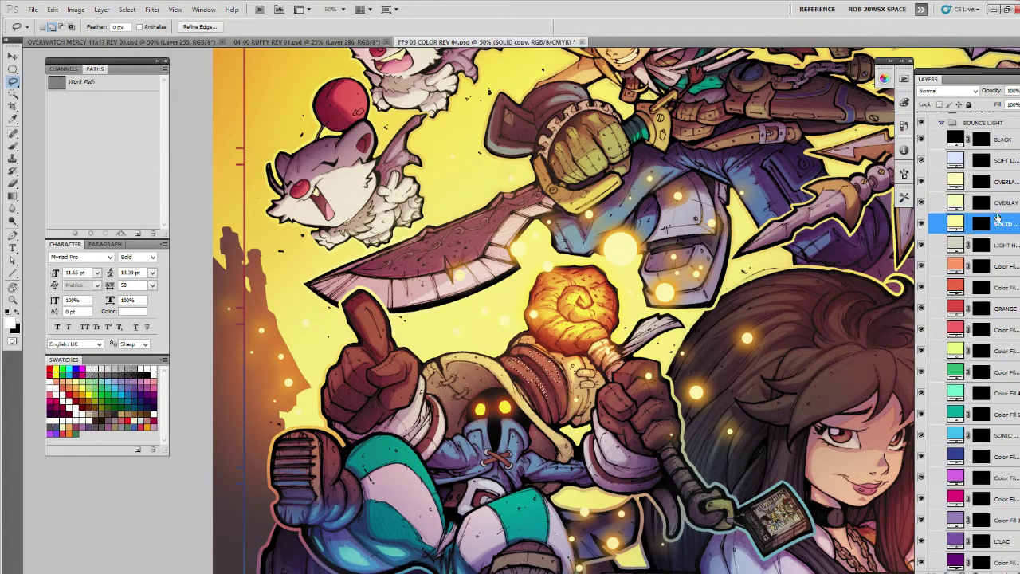
left_click(997, 205)
left_click(999, 224)
left_click_drag(1000, 225, 1000, 197)
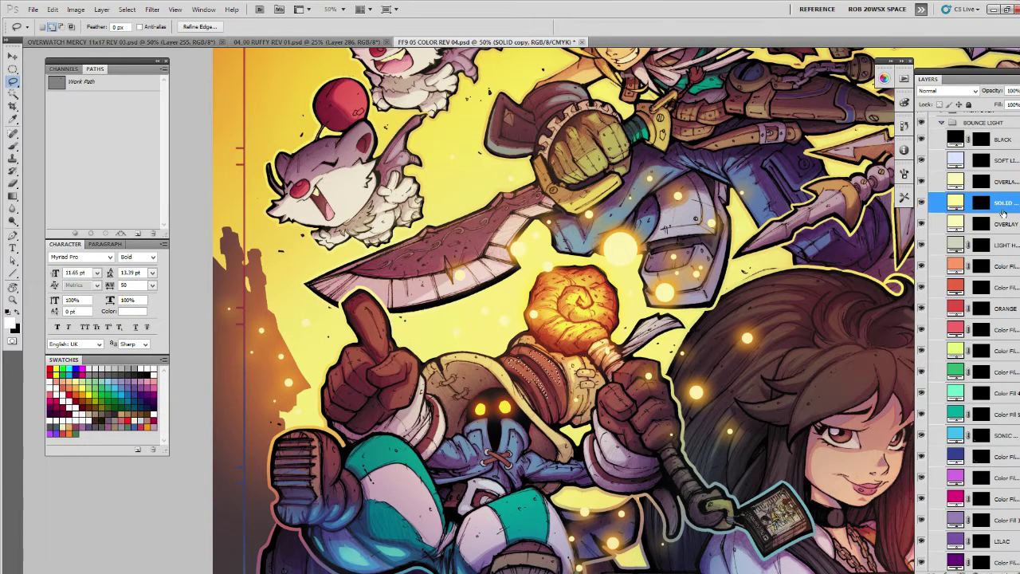
Activate the OVERLAY layer's mask for brushing, try inverting it and restore it.
left_click(982, 224)
key("b")
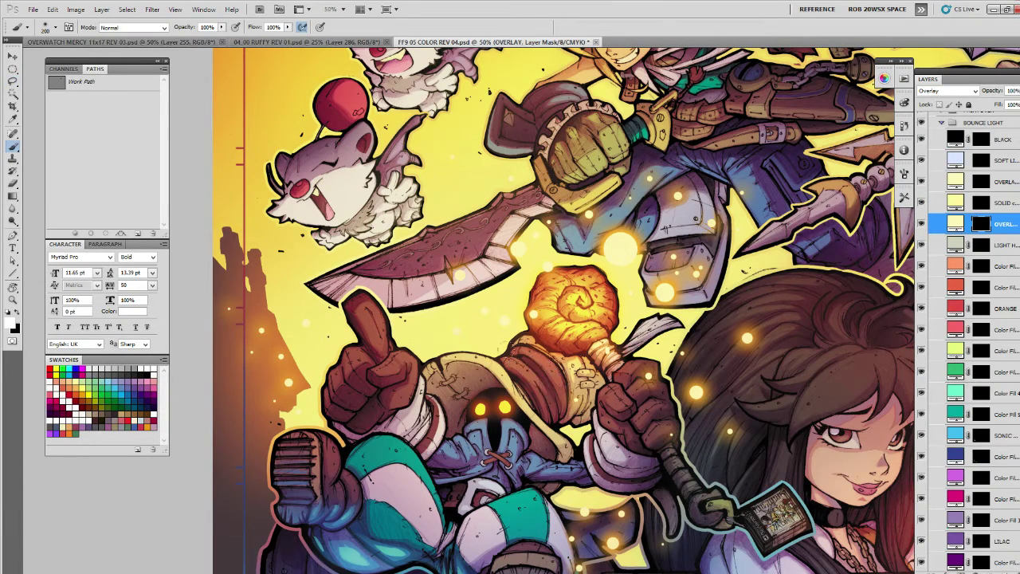
key("ctrl+i")
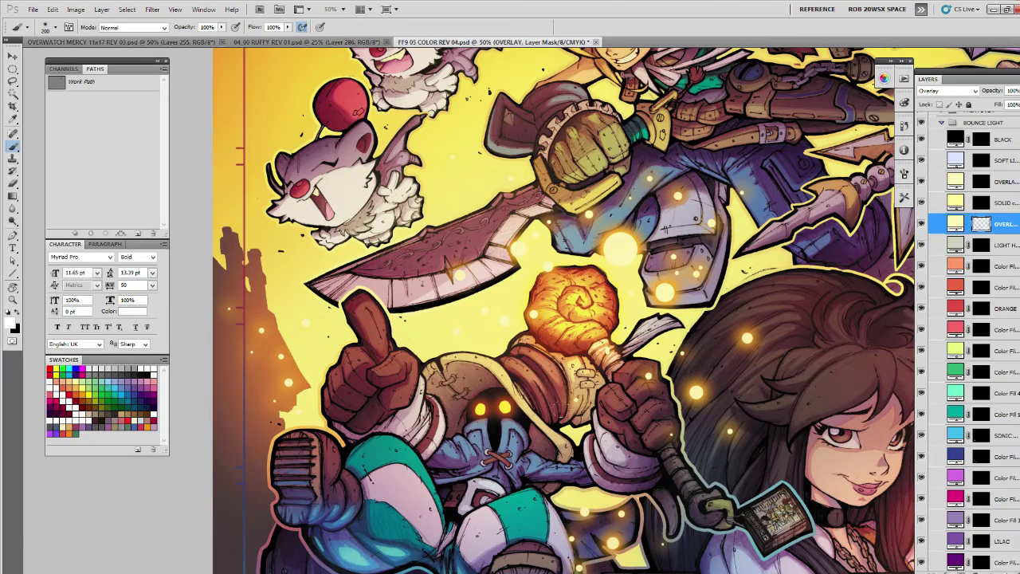
key("ctrl+i")
Contract the selection around the mage's sleeve folds.
left_click_drag(562, 356, 526, 339)
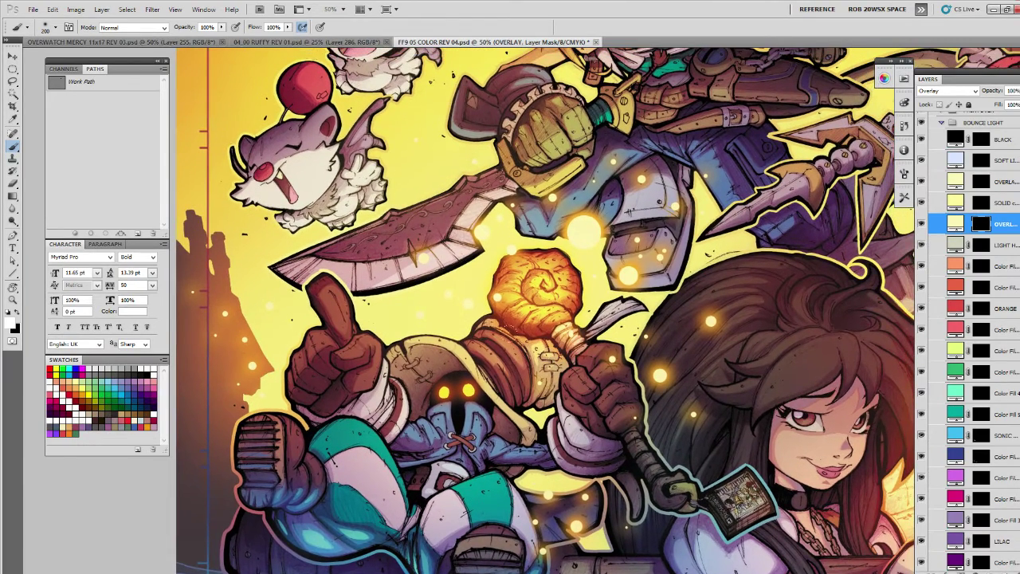
left_click(127, 9)
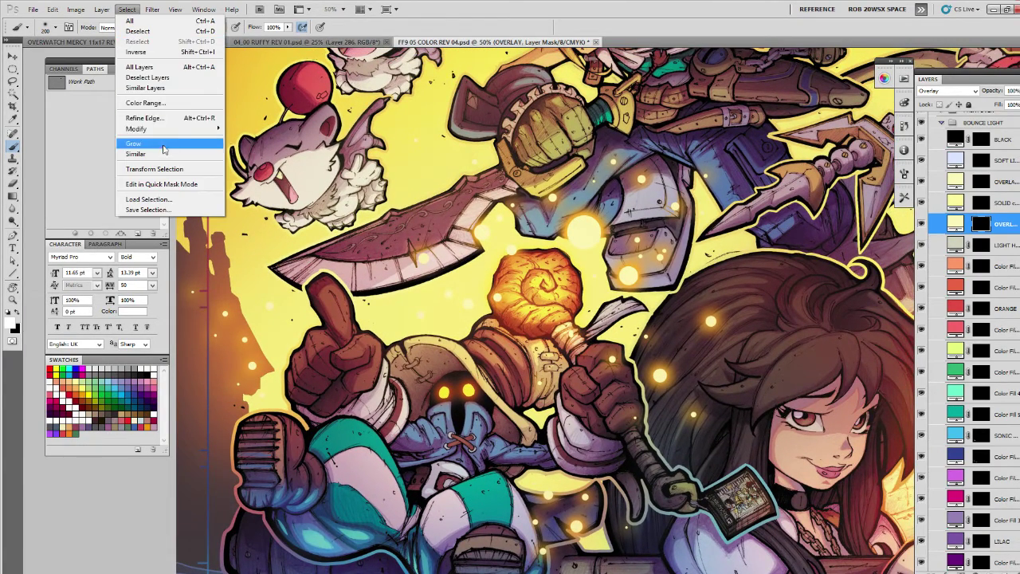
mouse_move(180, 130)
left_click(247, 160)
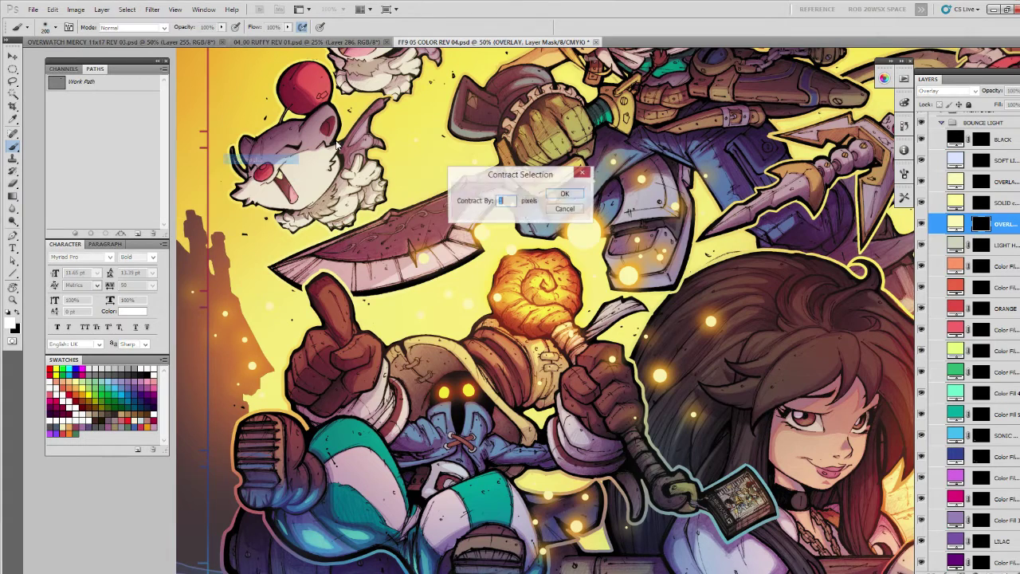
left_click(562, 194)
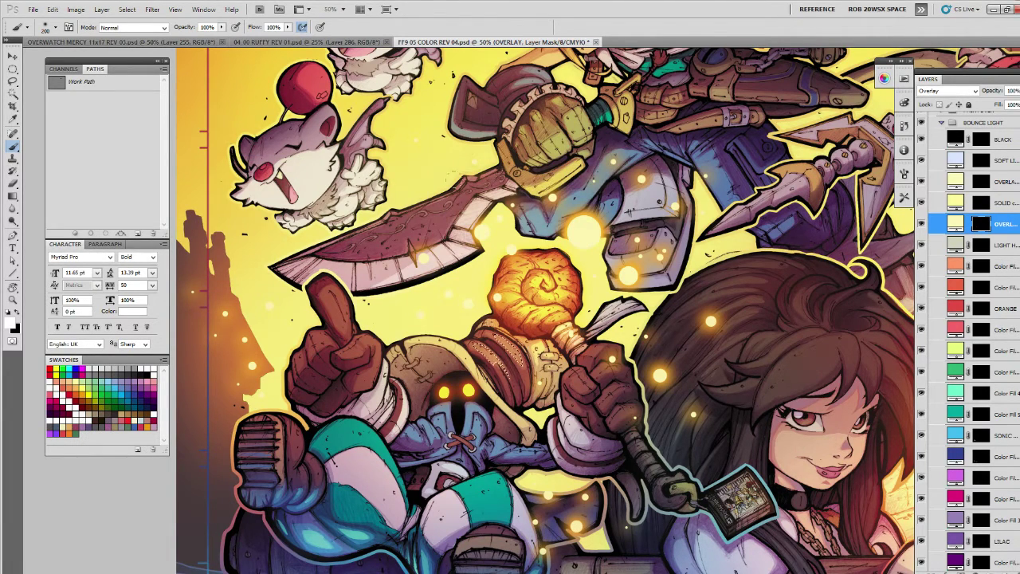
Contract the sleeve-fold selection again, by 2 pixels, and ready the brush on the OVERLAY mask.
mouse_move(535, 343)
left_mouse_down()
mouse_move(521, 288)
mouse_move(533, 329)
left_mouse_up()
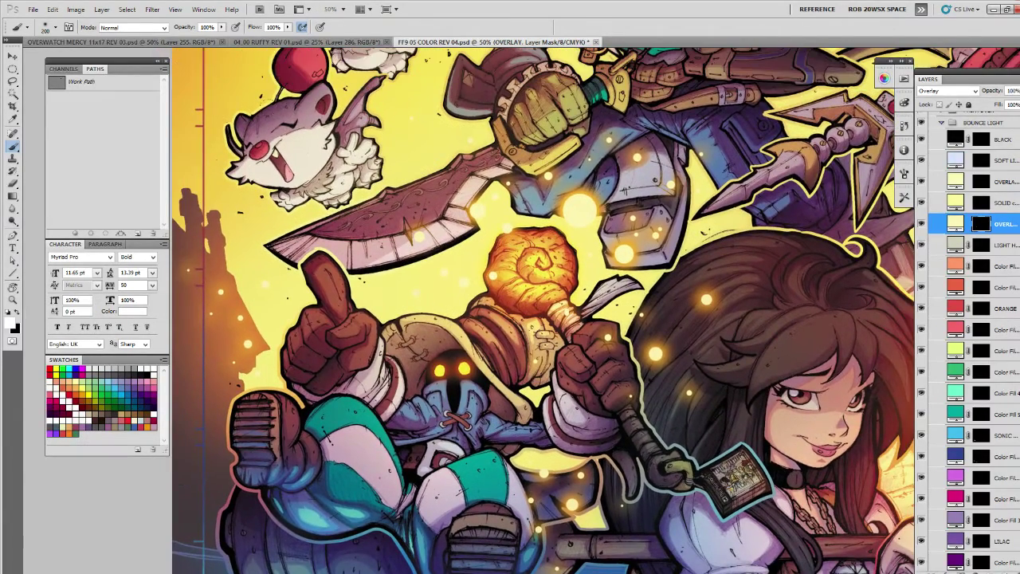
left_click(129, 8)
mouse_move(165, 130)
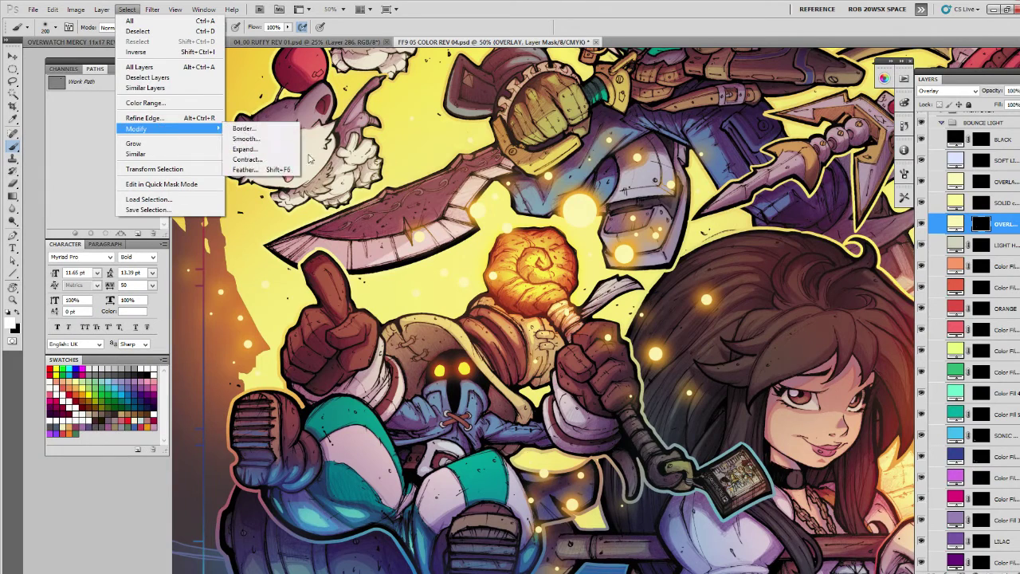
left_click(247, 159)
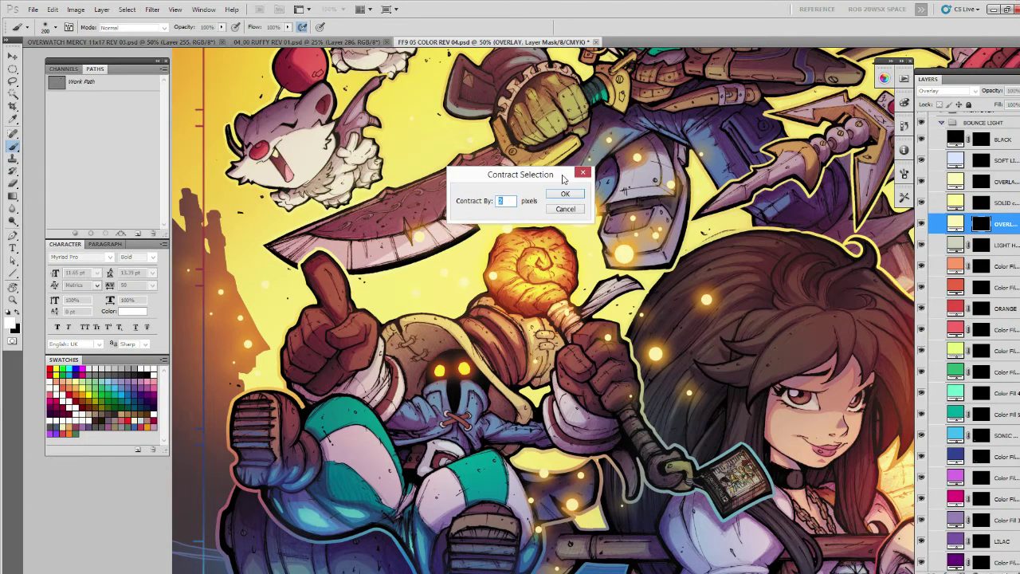
left_click(565, 194)
key("v")
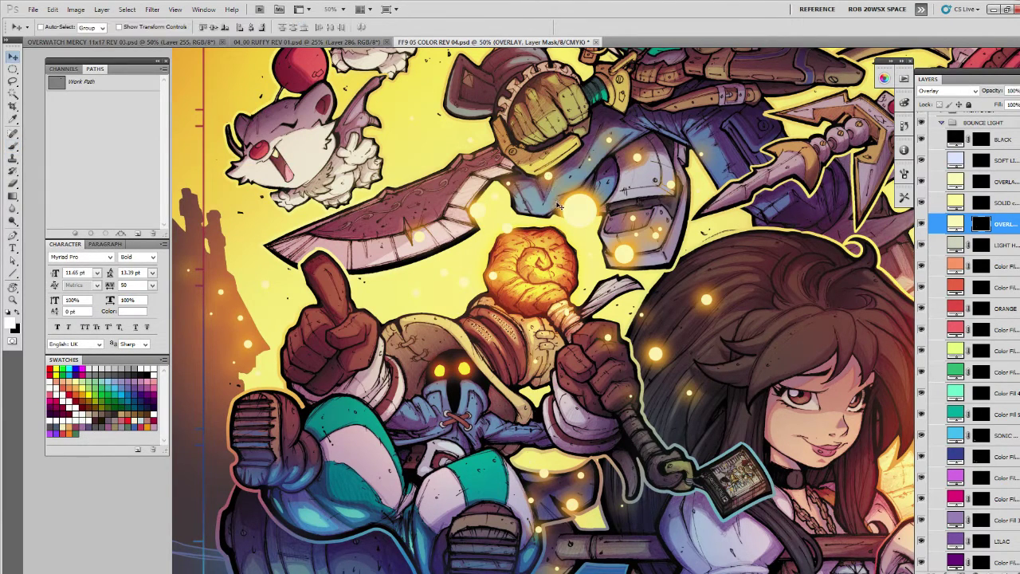
key("b")
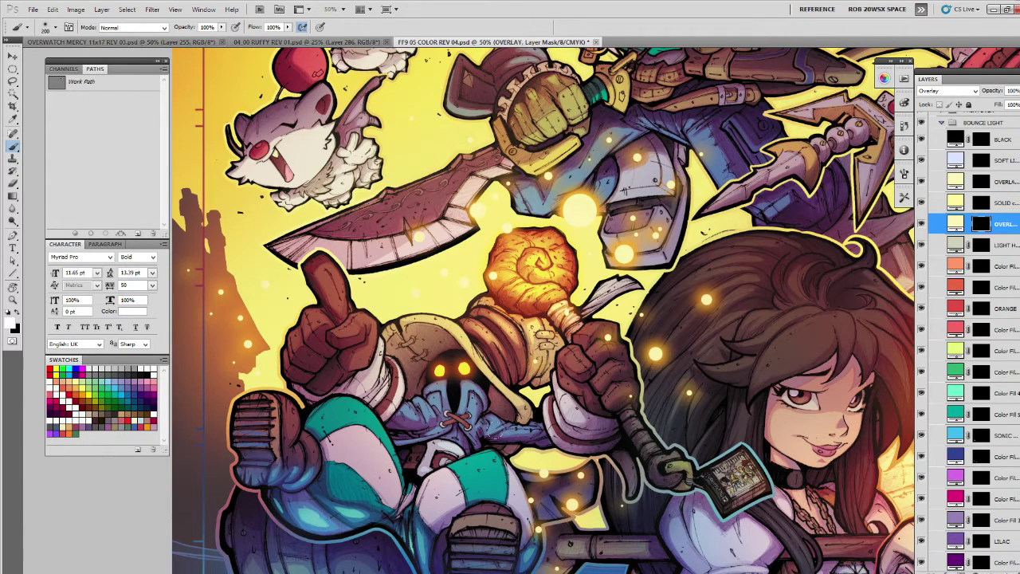
With the SOLID copy mask active, lasso the finger and knuckle highlights on the mage's staff-gripping glove.
left_click(985, 204)
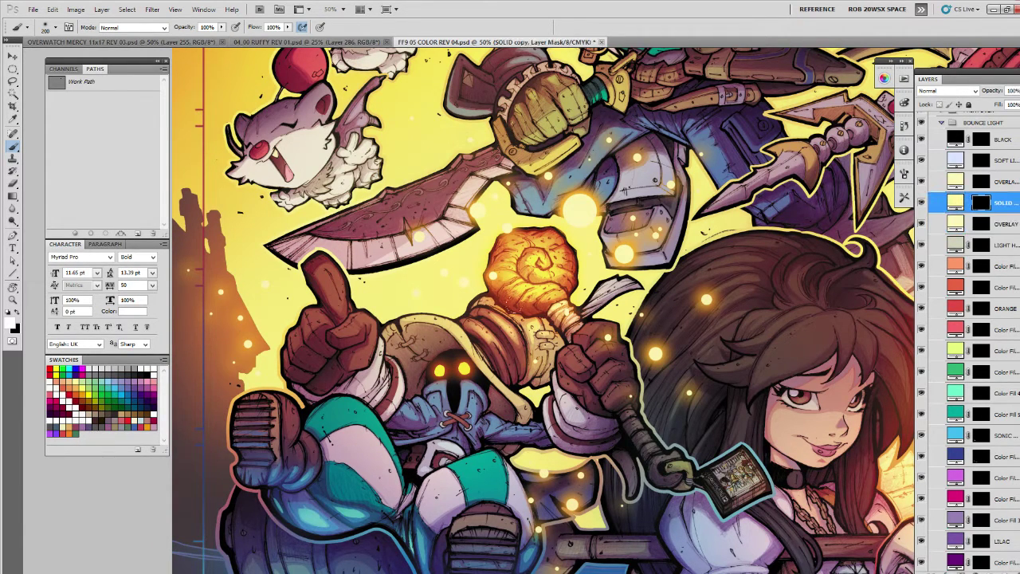
left_click_drag(594, 437, 602, 413)
key("l")
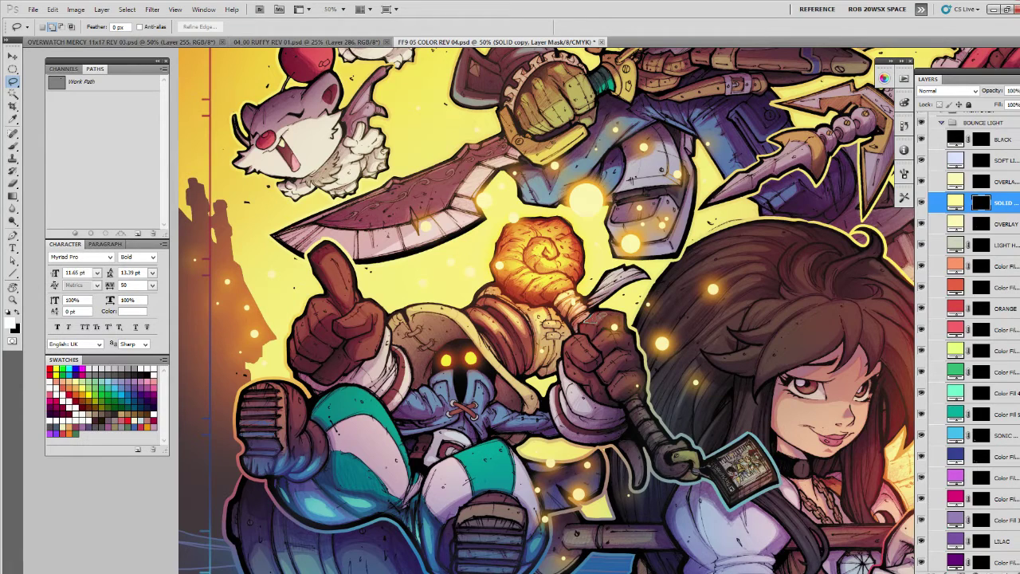
mouse_move(605, 309)
left_mouse_down()
mouse_move(618, 329)
mouse_move(581, 354)
mouse_move(567, 340)
mouse_move(613, 315)
mouse_move(599, 314)
mouse_move(622, 356)
mouse_move(611, 356)
left_mouse_up()
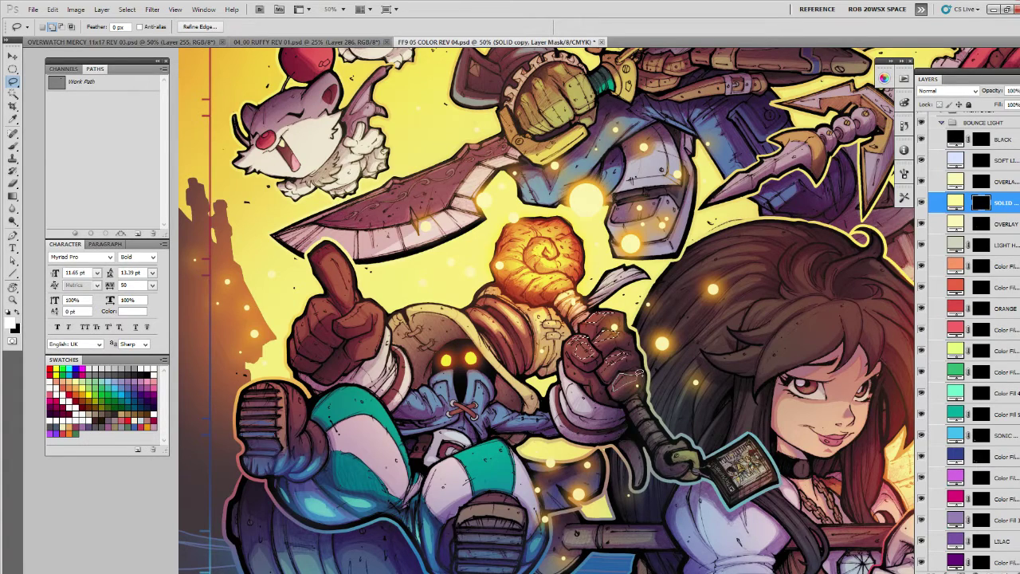
left_click_drag(638, 374, 631, 381)
Activate the OVERLAY mask for brushing and contract the selection on the staff-gripping glove.
left_click(982, 226)
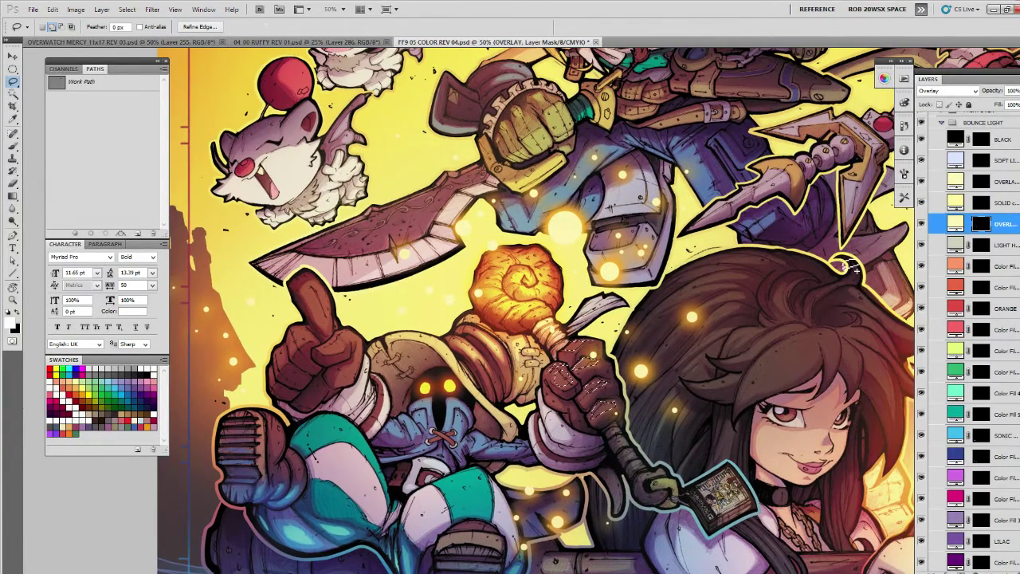
key("b")
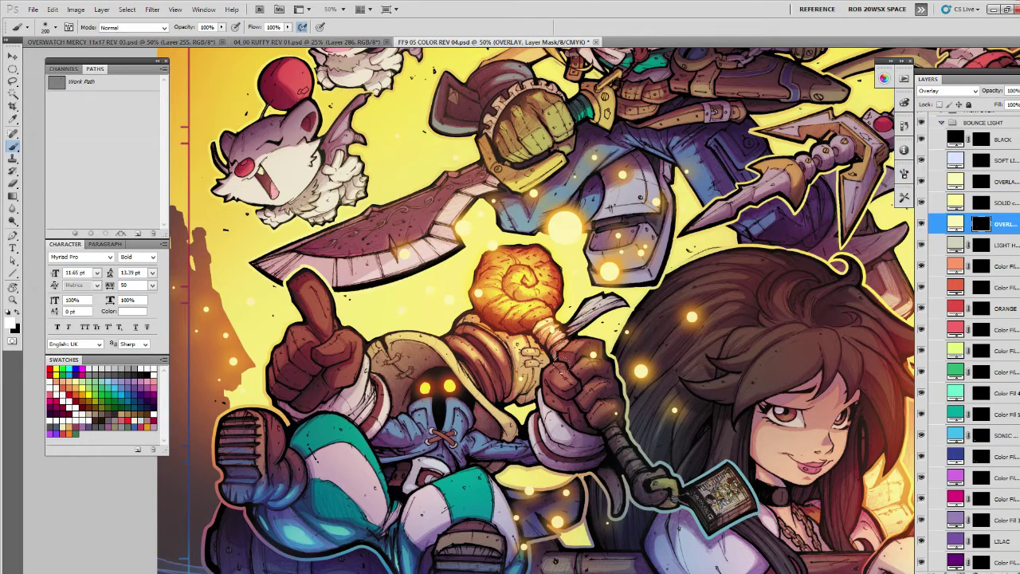
left_click(127, 9)
mouse_move(160, 128)
left_click(286, 161)
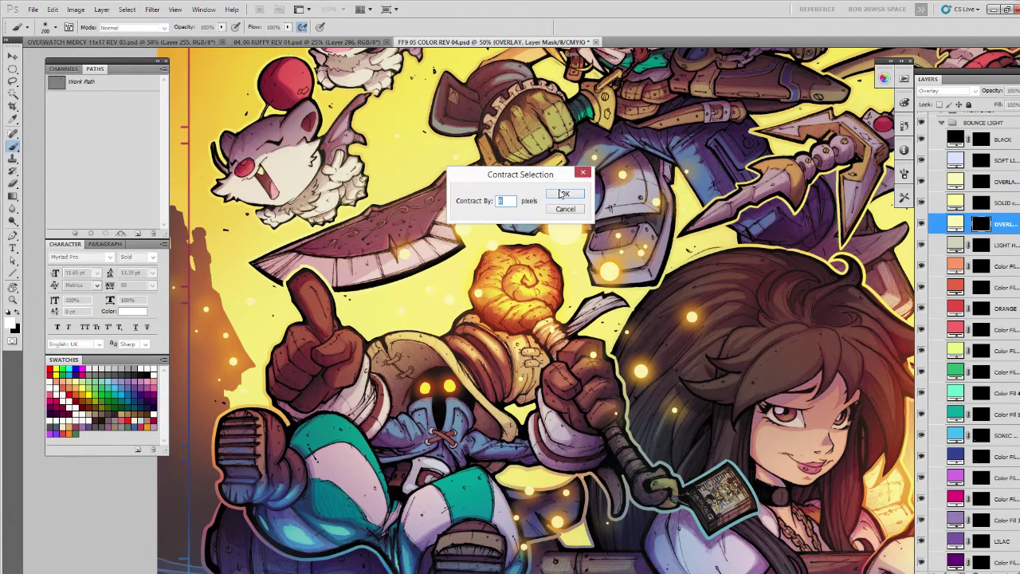
left_click(561, 196)
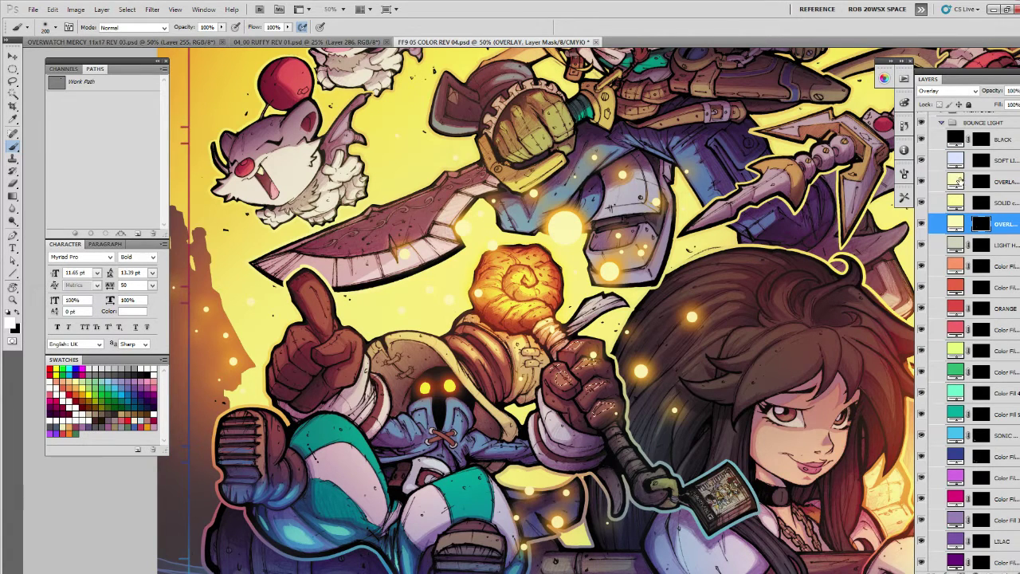
Brush solid yellow light onto the gripping glove's fingers on the SOLID copy mask and contract the selection again.
left_click(977, 203)
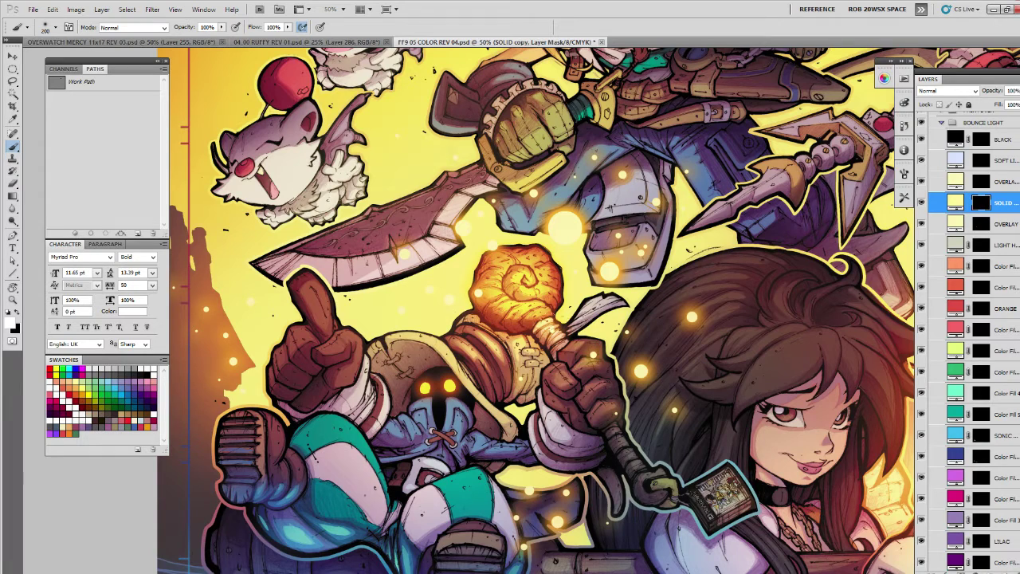
left_click_drag(593, 386, 612, 410)
left_click_drag(563, 366, 565, 379)
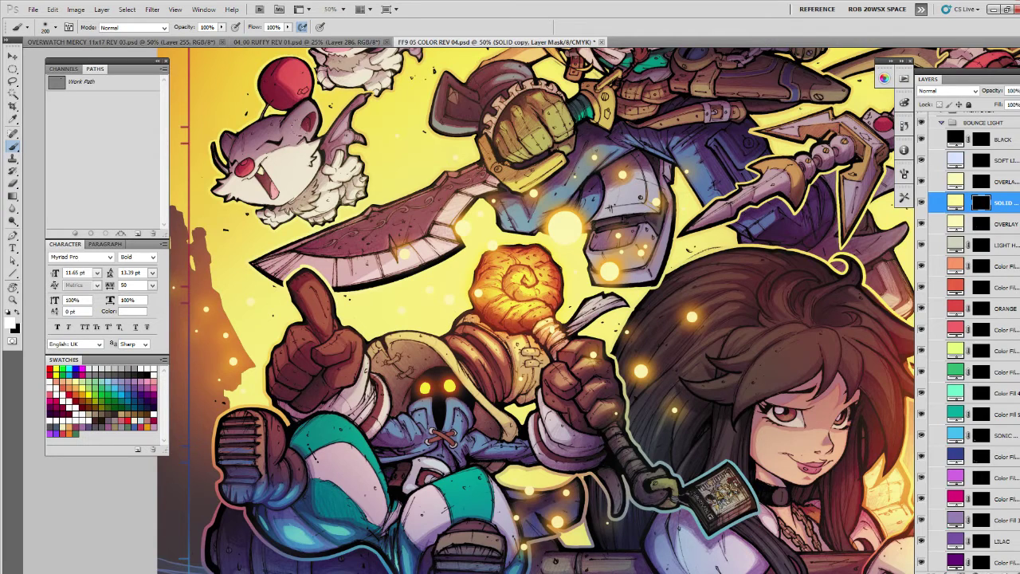
left_click(127, 9)
mouse_move(159, 129)
left_click(255, 161)
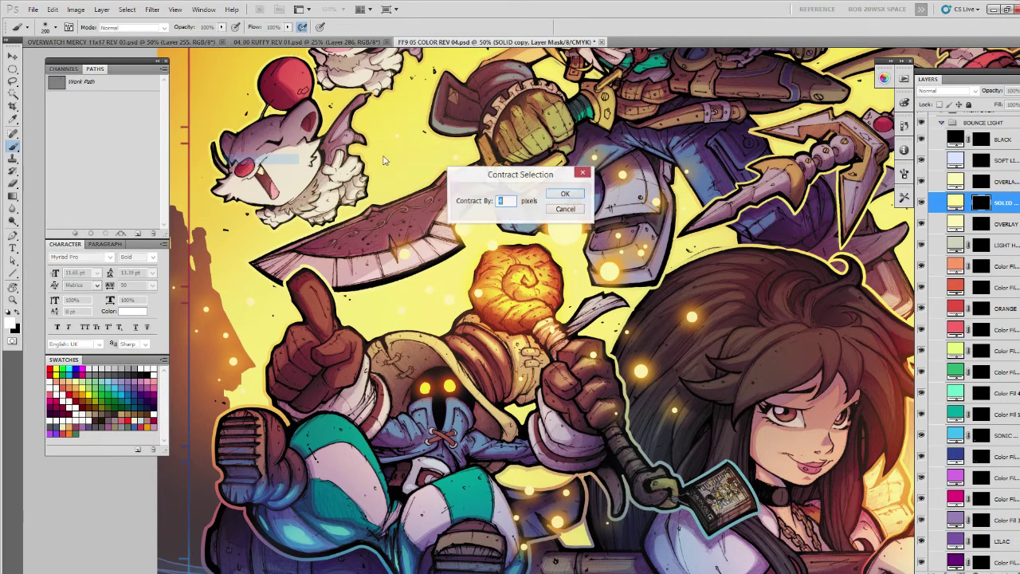
left_click(563, 194)
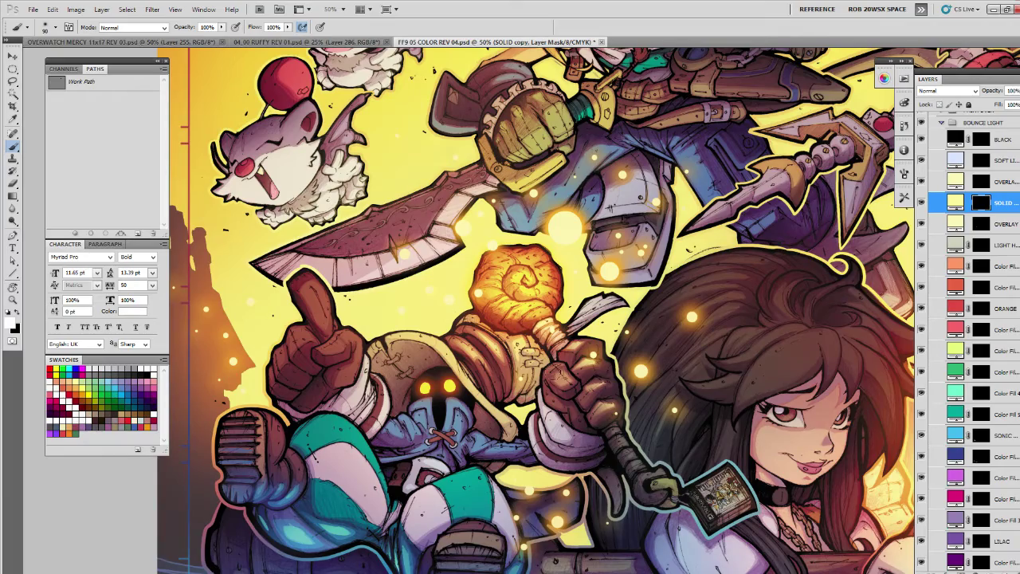
Lasso a highlight shape along the rim of the mage's coat collar and hide the selection outline for brushing.
key("z")
left_click(594, 332, "alt")
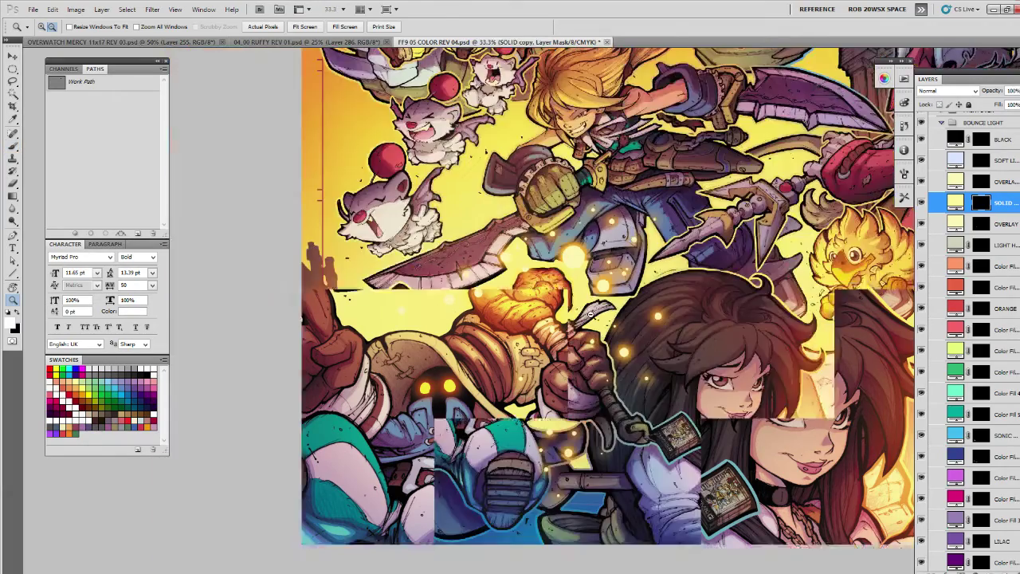
left_click(594, 311, "alt")
left_click_drag(596, 307, 592, 267)
left_click(592, 287)
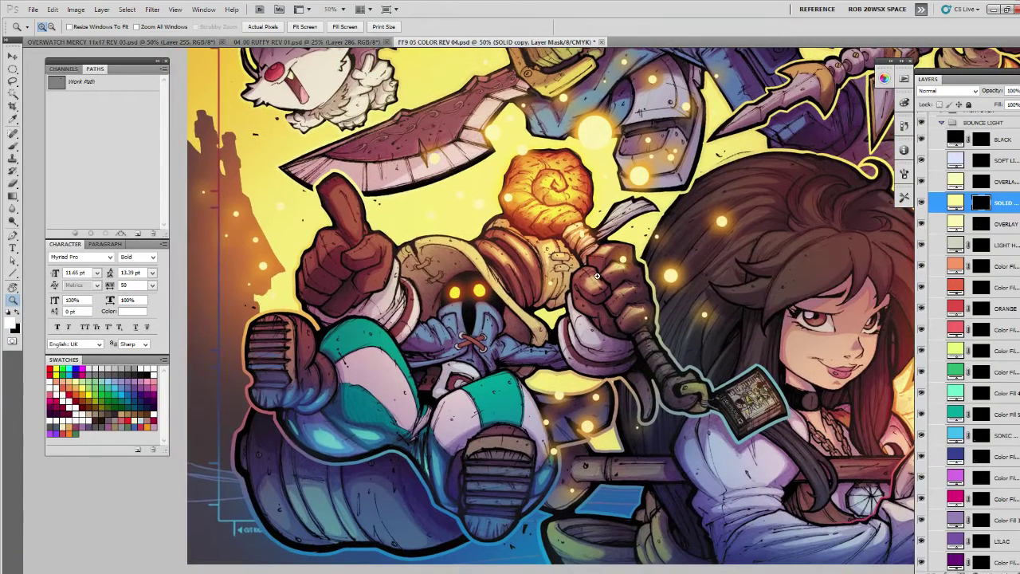
key("l")
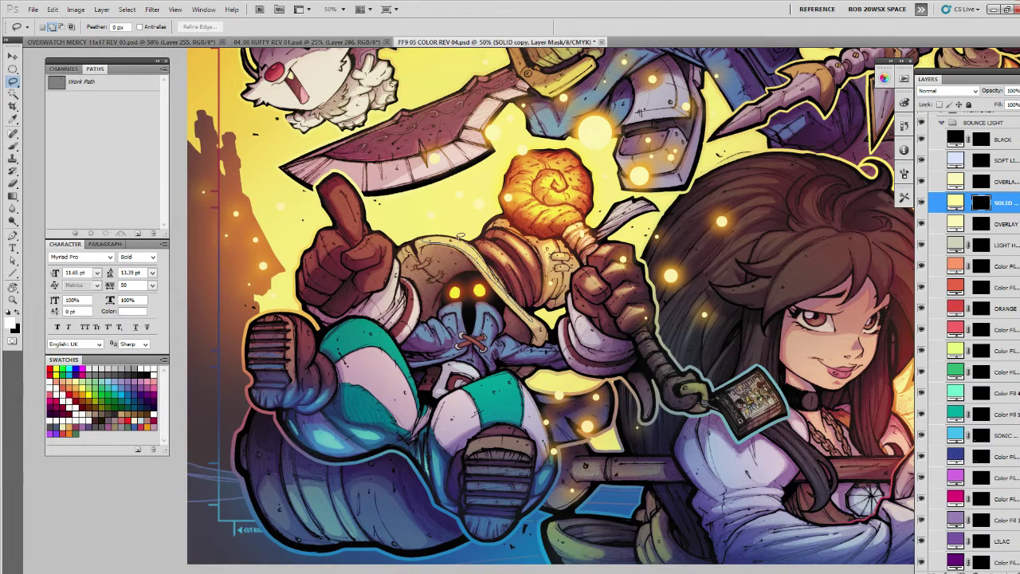
left_click_drag(458, 239, 422, 238)
key("b")
key("ctrl+h")
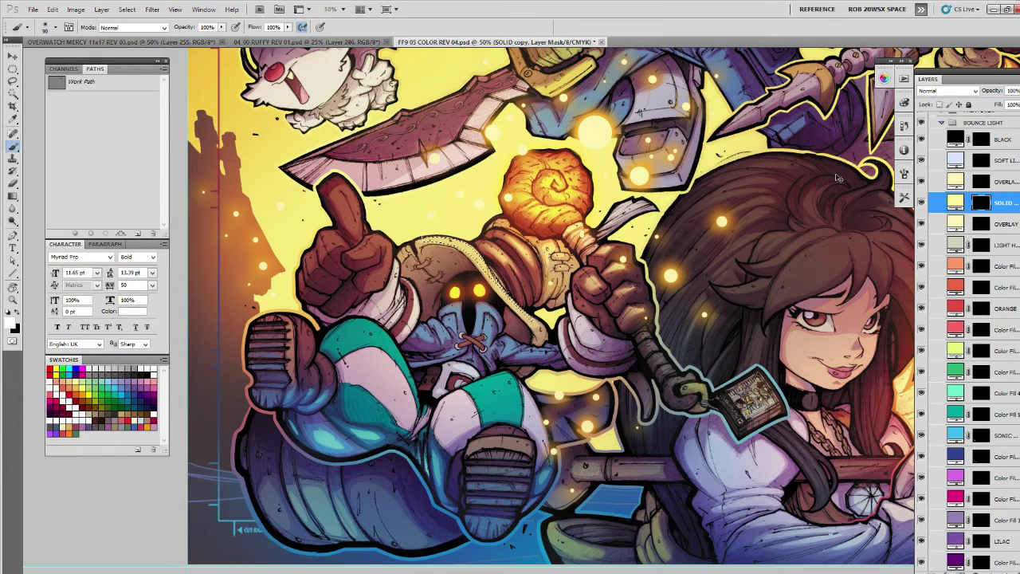
Brush yellow light along the coat collar's rim on the OVERLAY mask.
key("alt+bracketleft")
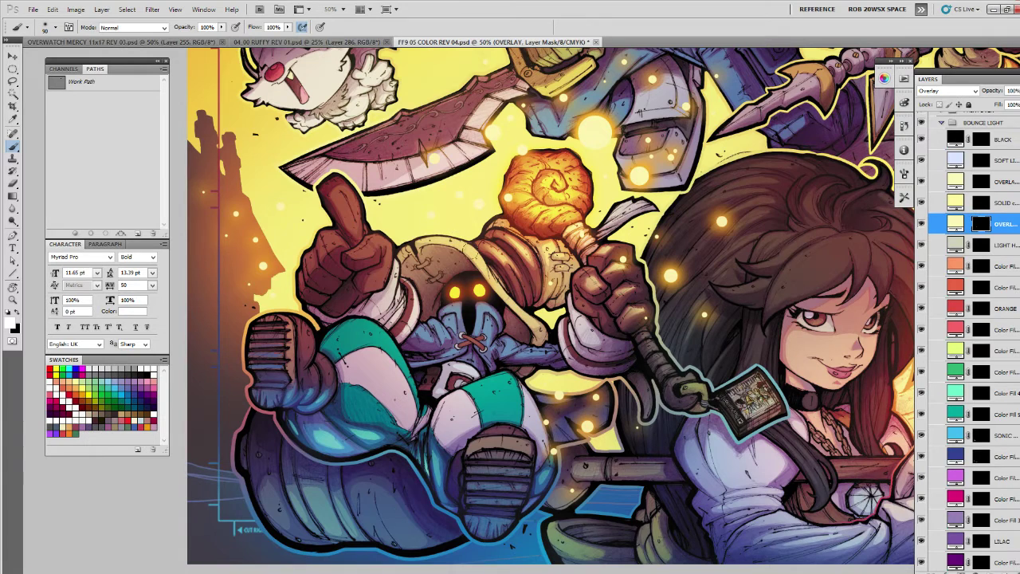
mouse_move(471, 244)
left_mouse_down()
mouse_move(502, 299)
mouse_move(484, 271)
mouse_move(531, 317)
mouse_move(454, 244)
left_mouse_up()
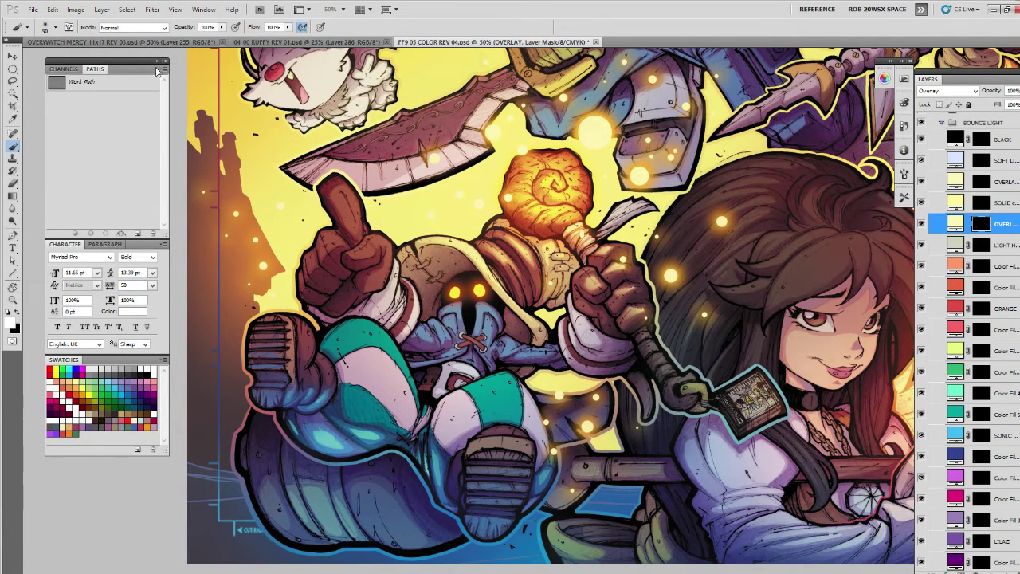
key("l")
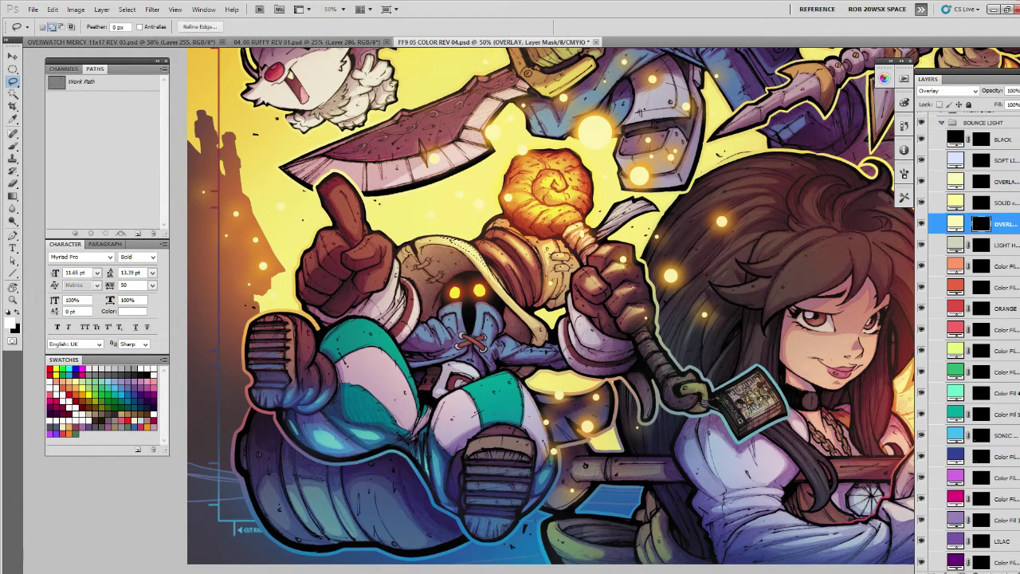
key("b")
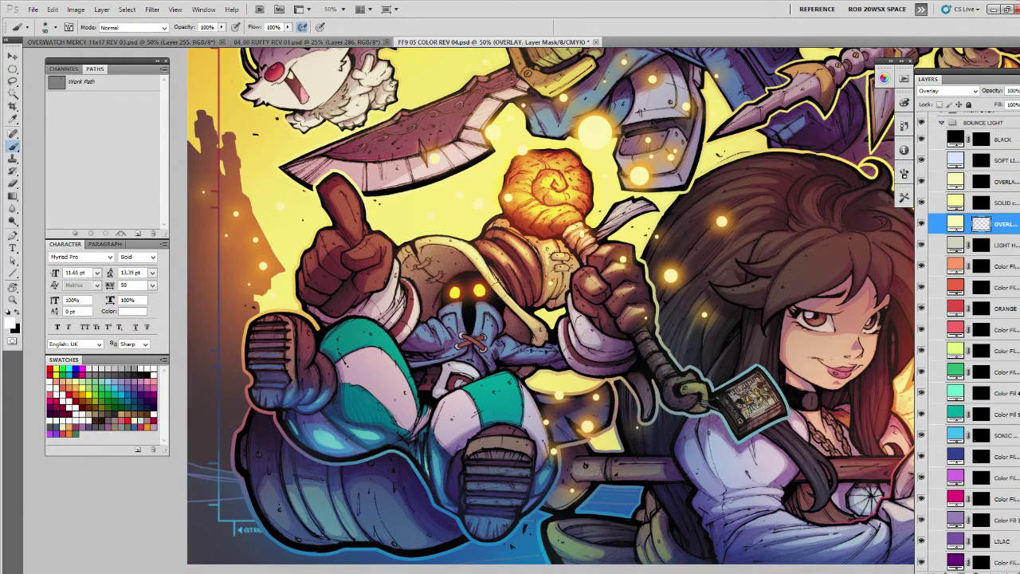
Return to the SOLID copy layer and lasso highlight shapes on the thumb and fingers of the thumbs-up glove.
left_click(959, 201)
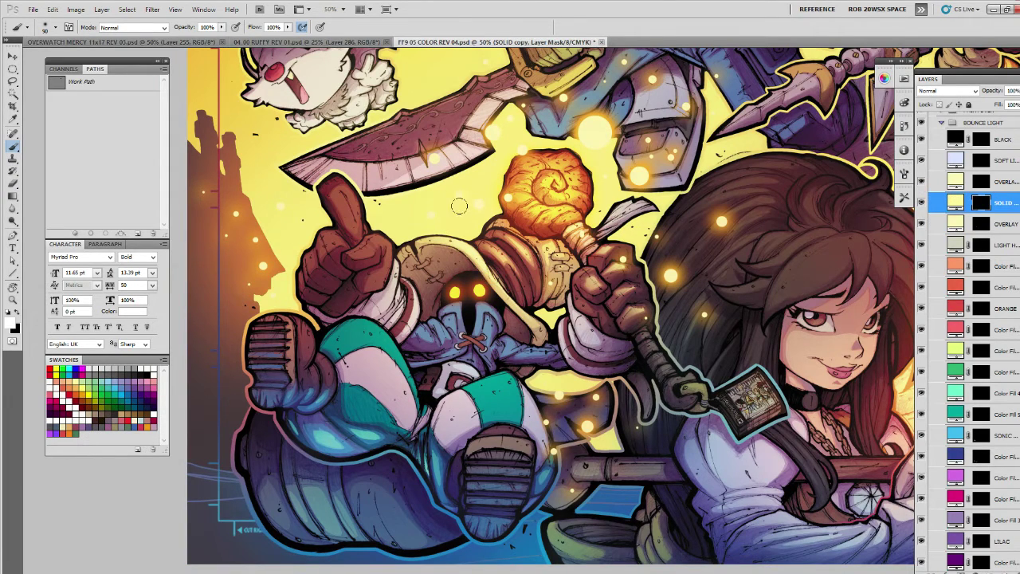
key("l")
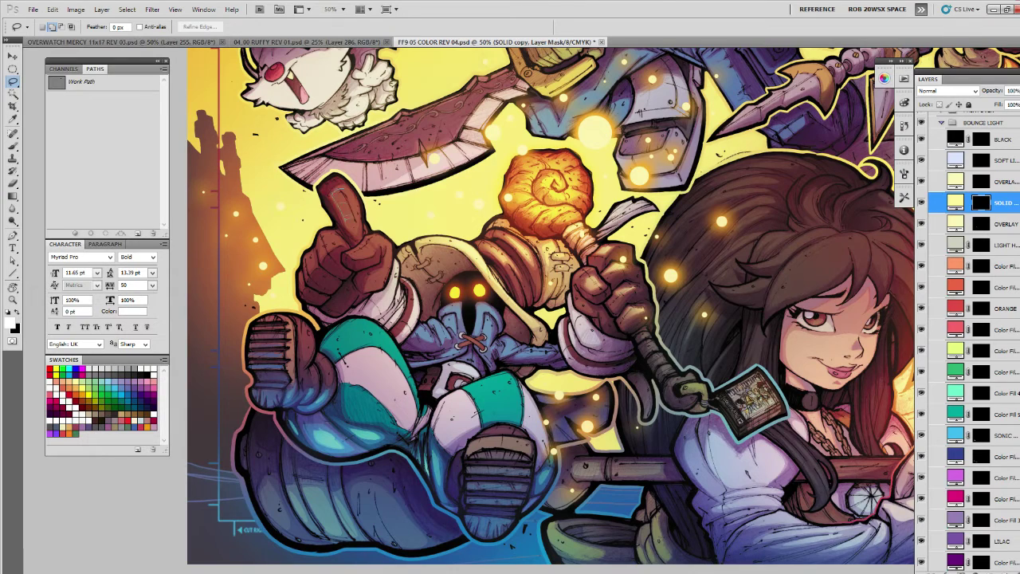
left_click_drag(359, 207, 372, 236)
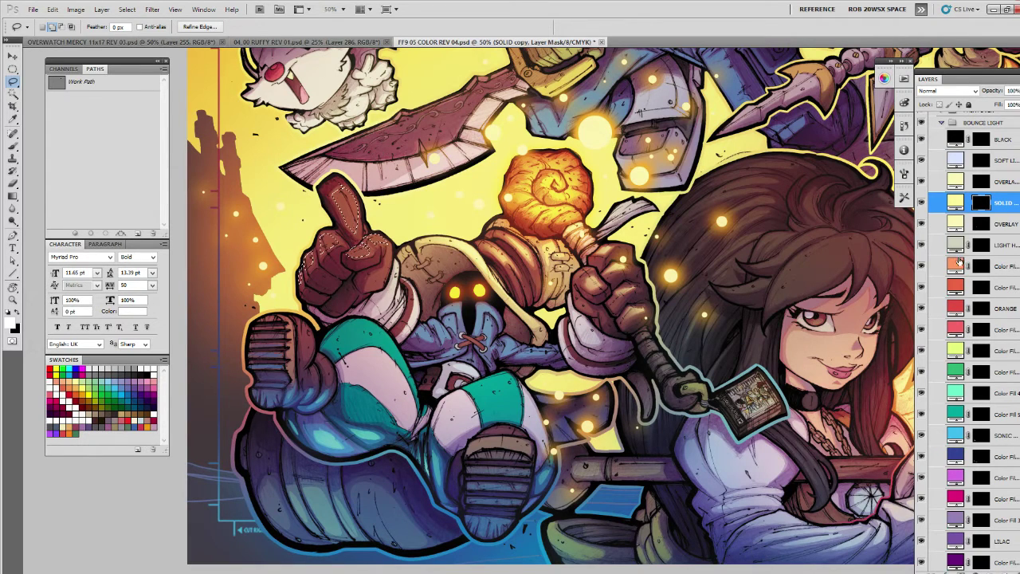
Brush yellow light onto the thumbs-up glove's thumb and fingers on the OVERLAY mask with a brush size of 200.
key("alt+bracketleft")
key("b")
key("bracketright")
key("bracketright")
key("bracketright")
key("bracketright")
key("bracketright")
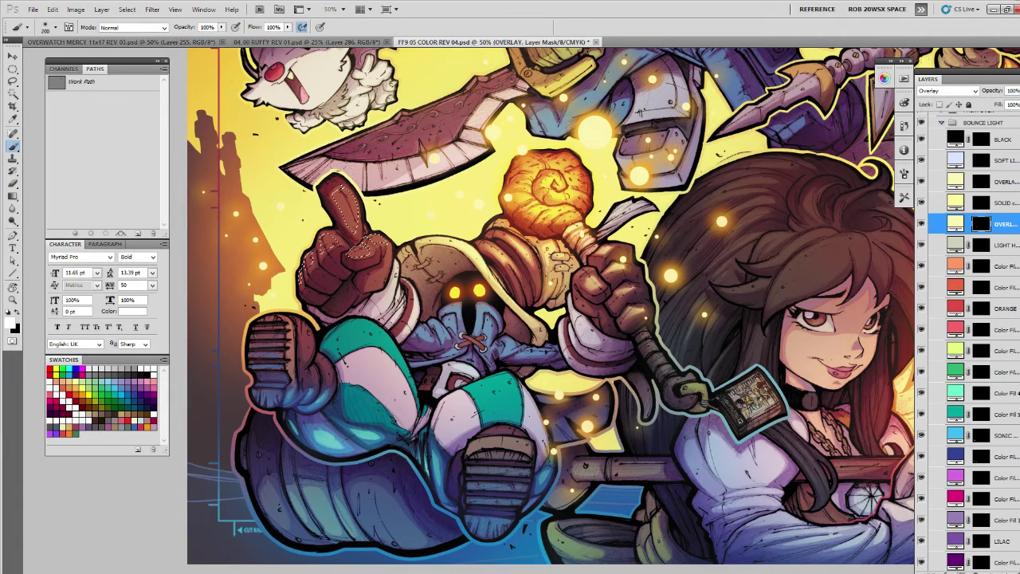
key("l")
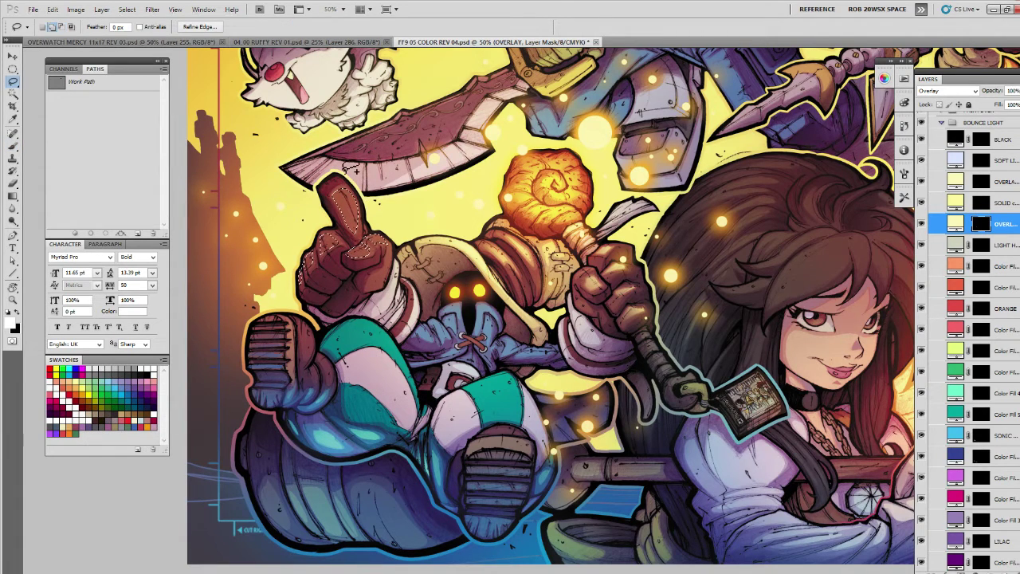
key("b")
key("ctrl+h")
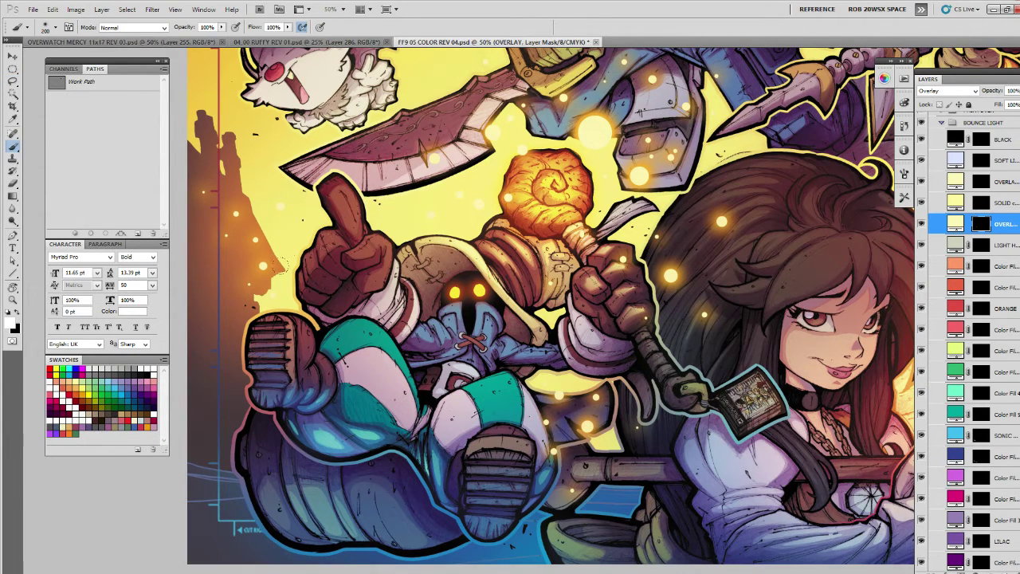
mouse_move(270, 265)
left_mouse_down()
mouse_move(328, 209)
mouse_move(355, 252)
left_mouse_up()
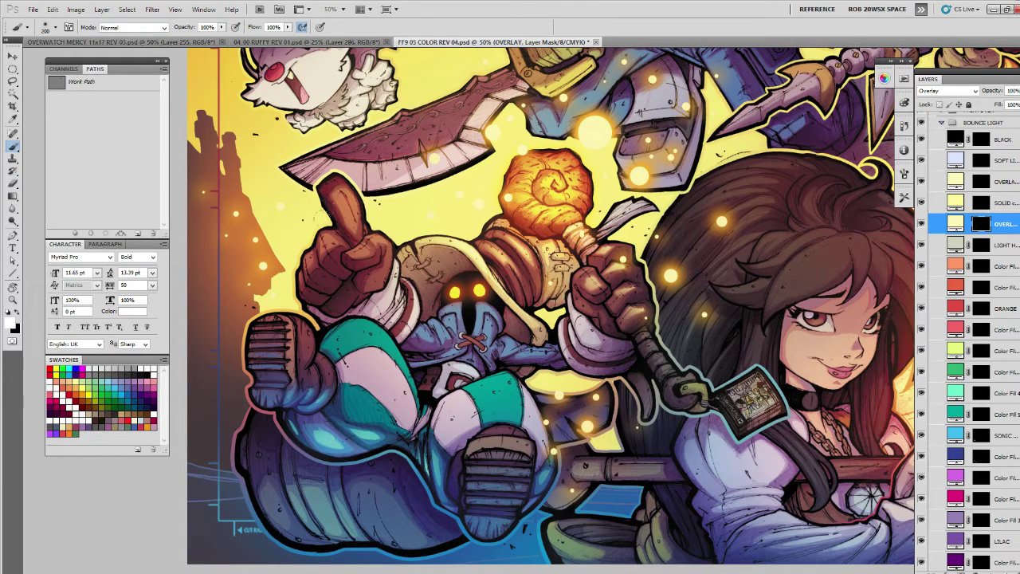
left_click_drag(331, 190, 350, 227)
Contract the thumbs-up glove selection and brush more light along the thumb on the OVERLAY mask.
left_click(127, 9)
mouse_move(183, 126)
left_click(237, 161)
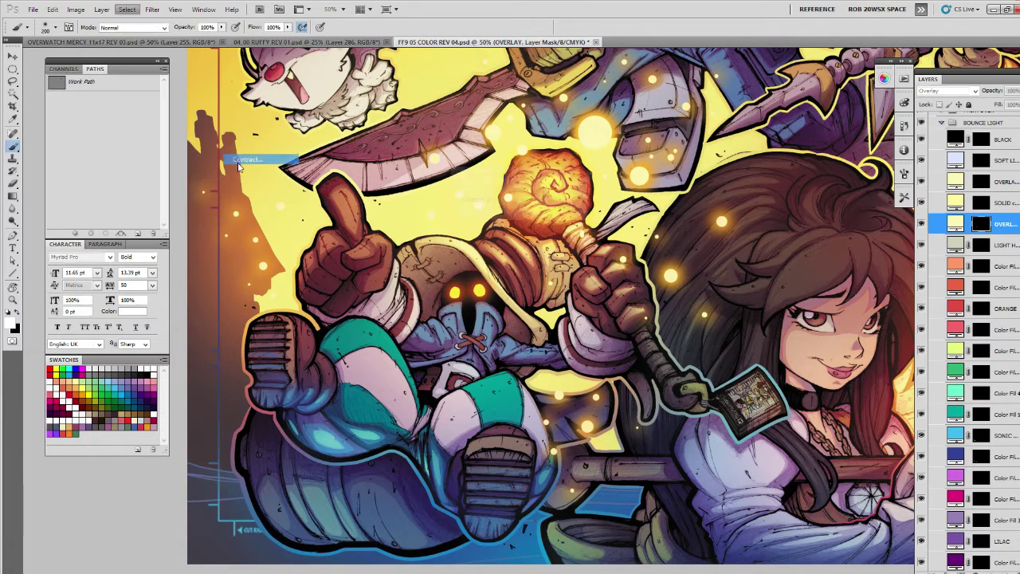
key("Return")
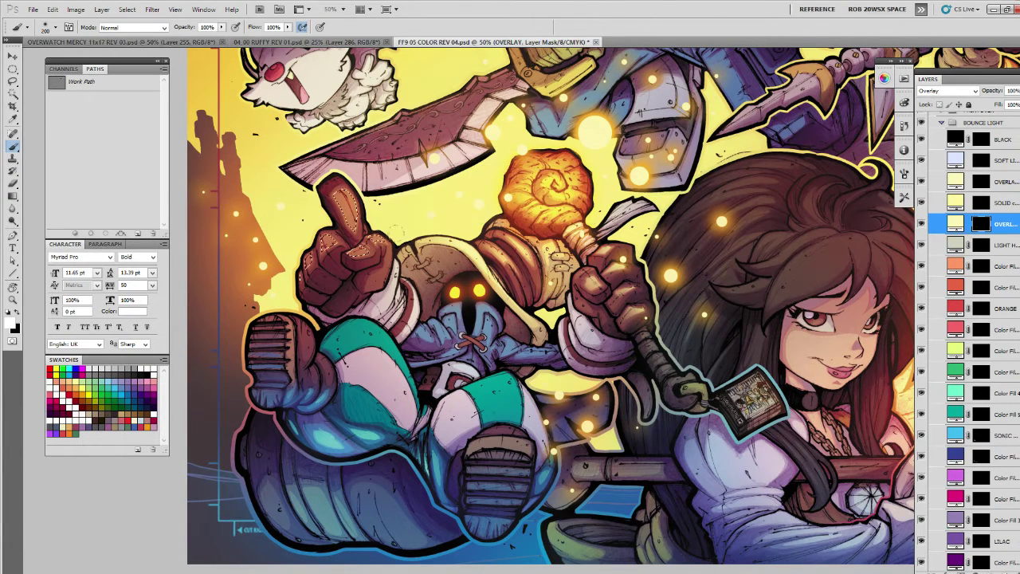
key("ctrl+d")
left_click_drag(345, 197, 352, 217)
Brush solid yellow light onto the thumbs-up glove's thumb and knuckles on the SOLID copy mask.
left_click(1000, 203)
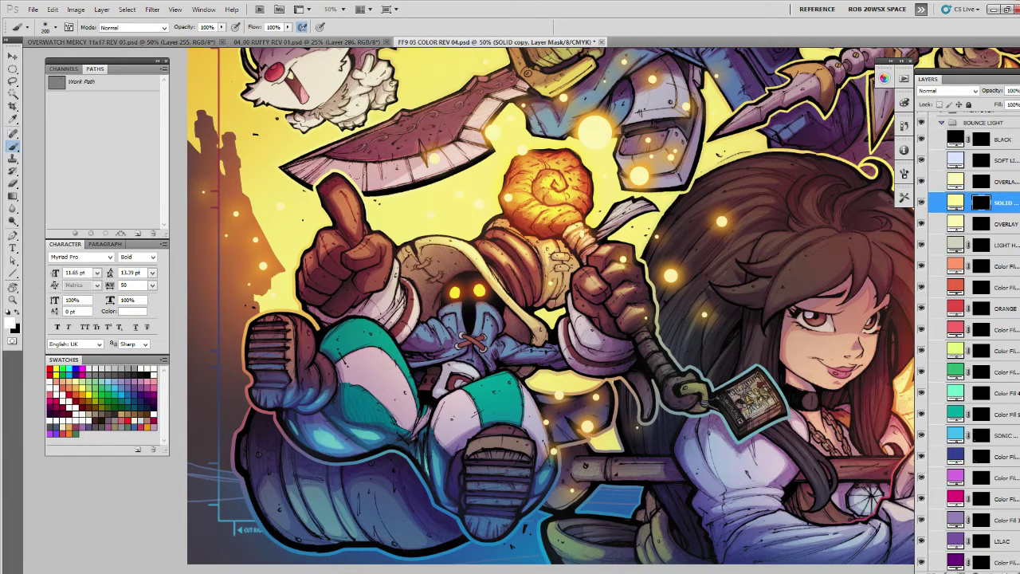
left_click(982, 202, "ctrl")
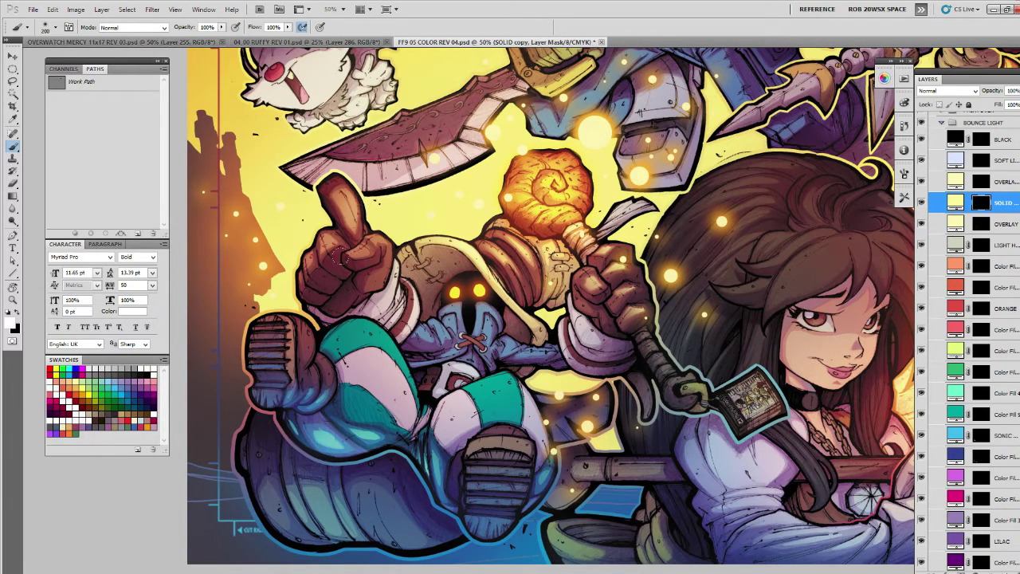
mouse_move(350, 253)
left_mouse_down()
mouse_move(381, 237)
mouse_move(355, 225)
mouse_move(322, 249)
left_mouse_up()
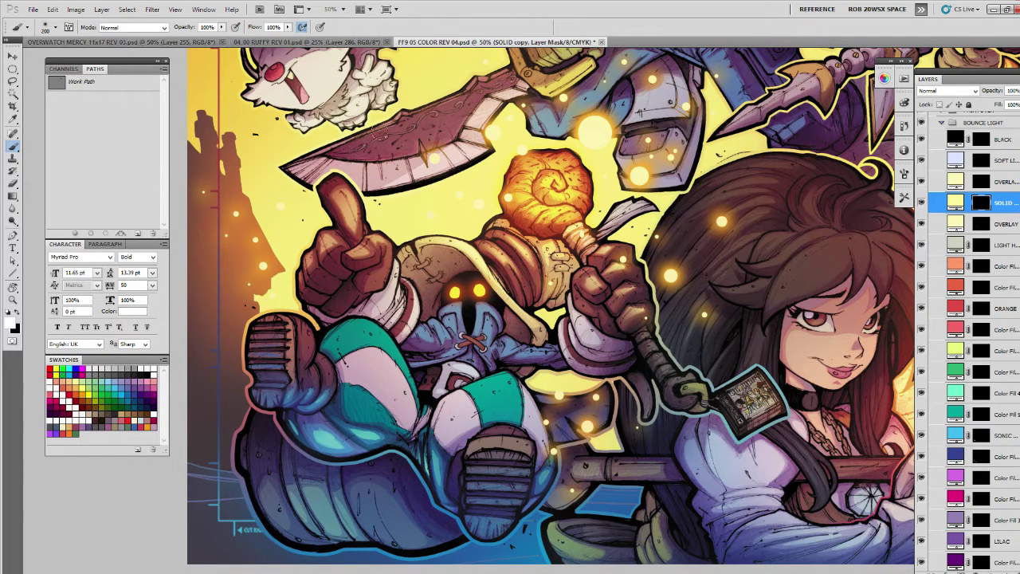
left_click_drag(427, 192, 431, 260)
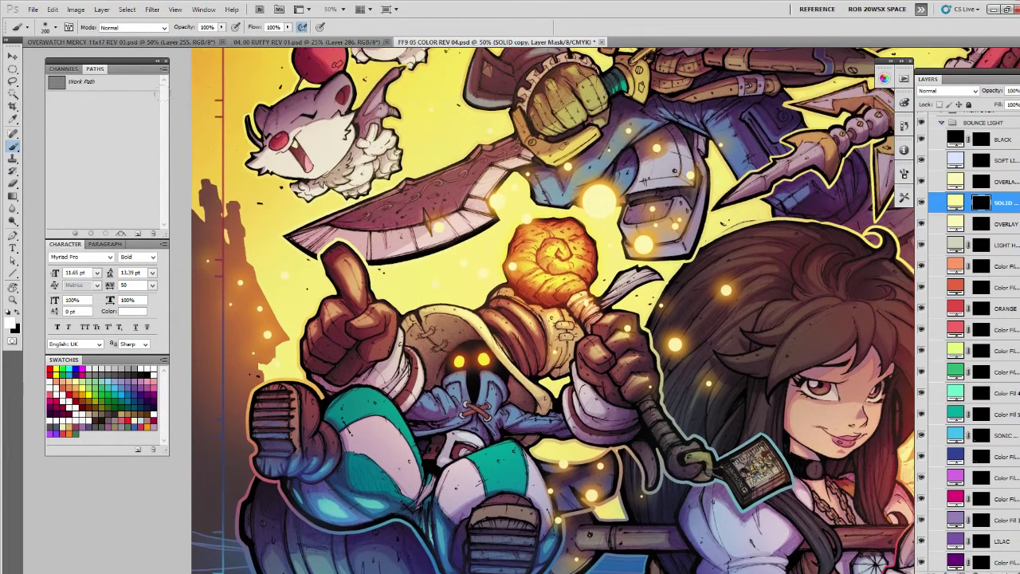
Contract the thumbs-up glove selection by 4 pixels and brush solid light down the thumb on the SOLID copy mask.
left_click(126, 9)
mouse_move(150, 129)
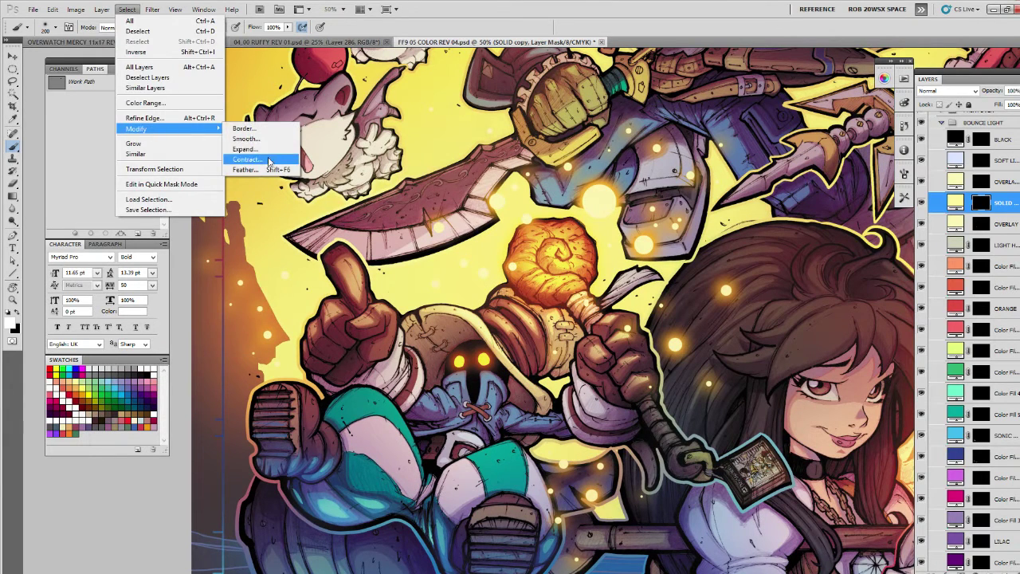
left_click(269, 160)
type("4")
left_click(550, 195)
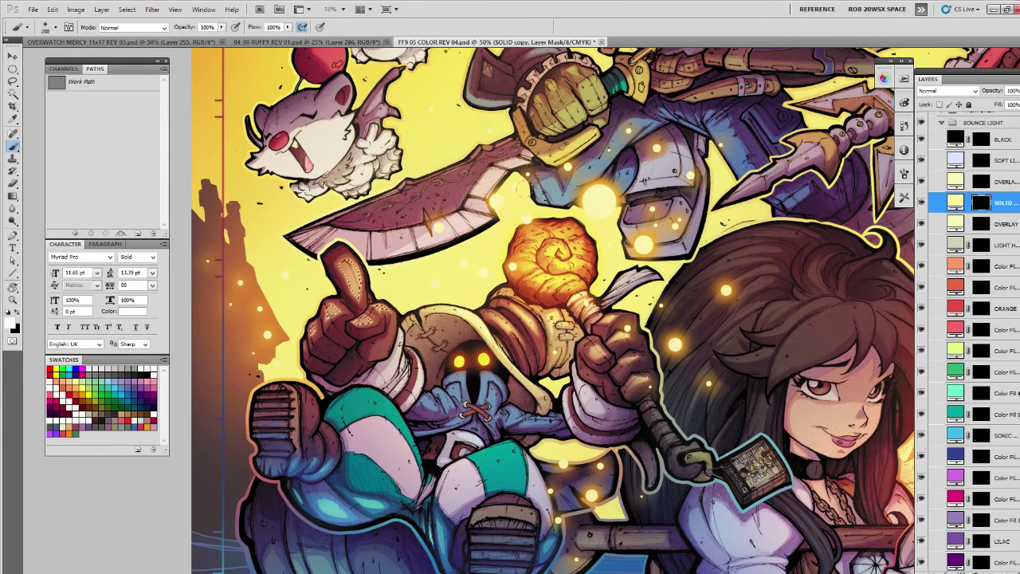
key("ctrl+h")
left_click_drag(349, 262, 355, 296)
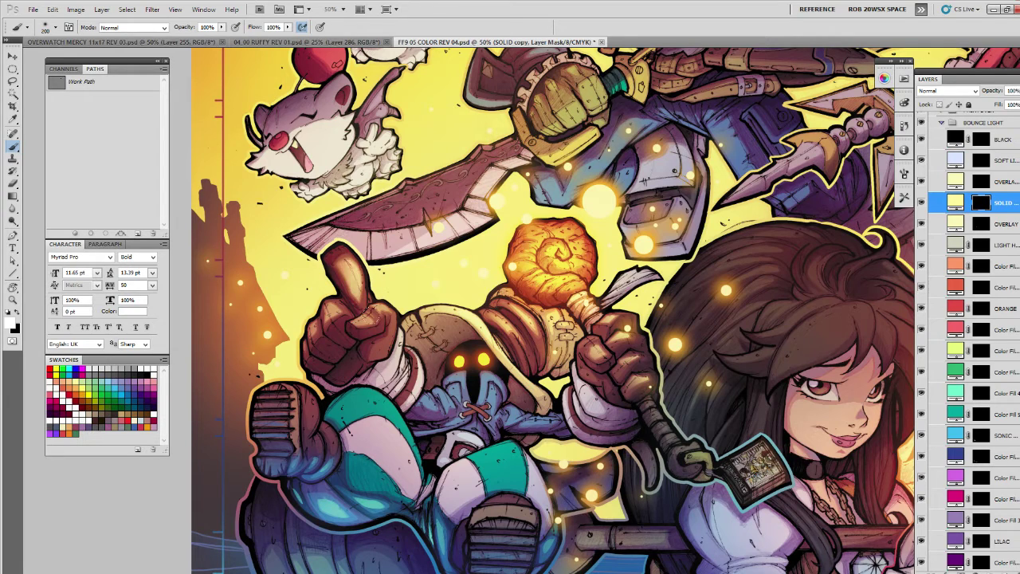
Contract the thumbs-up glove selection once more and brush solid yellow light along the thumb on the SOLID copy mask.
left_click(127, 8)
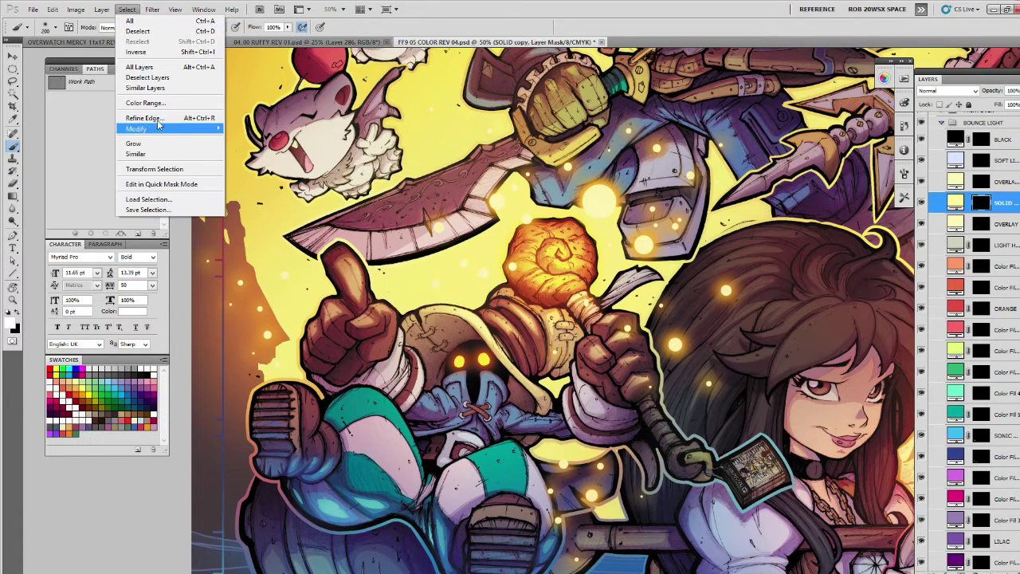
mouse_move(163, 129)
left_click(301, 160)
key("Return")
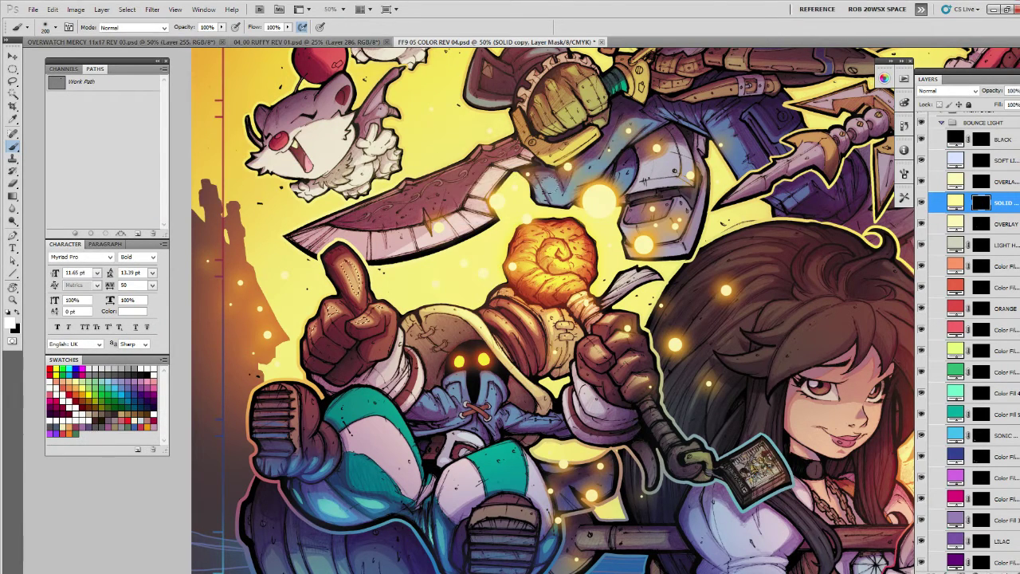
left_click_drag(338, 240, 354, 292)
Lasso small highlight shapes on the staff-holding glove's knuckles and fingers and brush solid light into them on the SOLID copy mask.
left_click_drag(670, 342, 640, 360)
key("l")
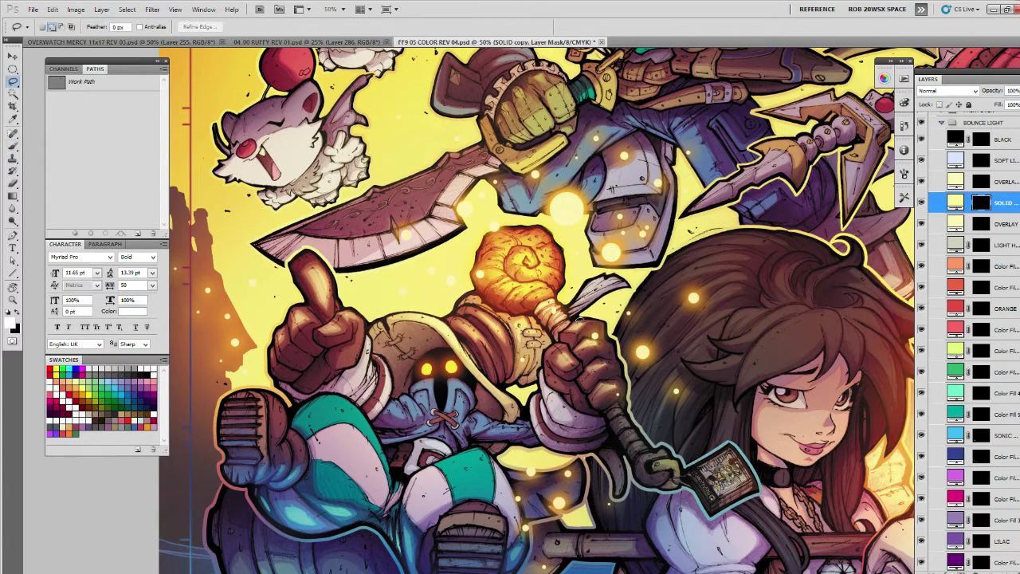
left_click_drag(571, 327, 580, 325)
left_click_drag(564, 363, 567, 360)
left_click_drag(628, 356, 606, 355)
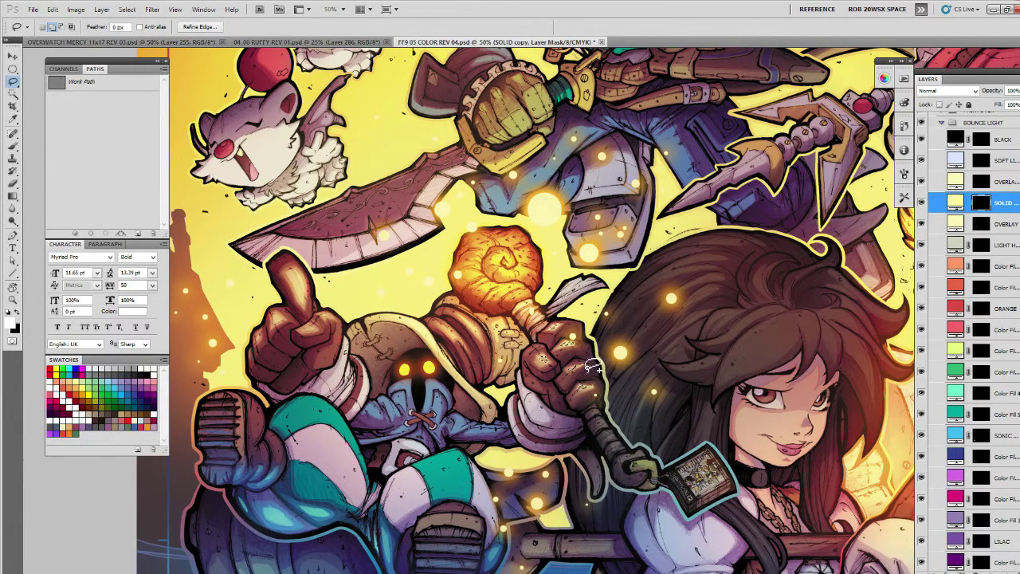
key("b")
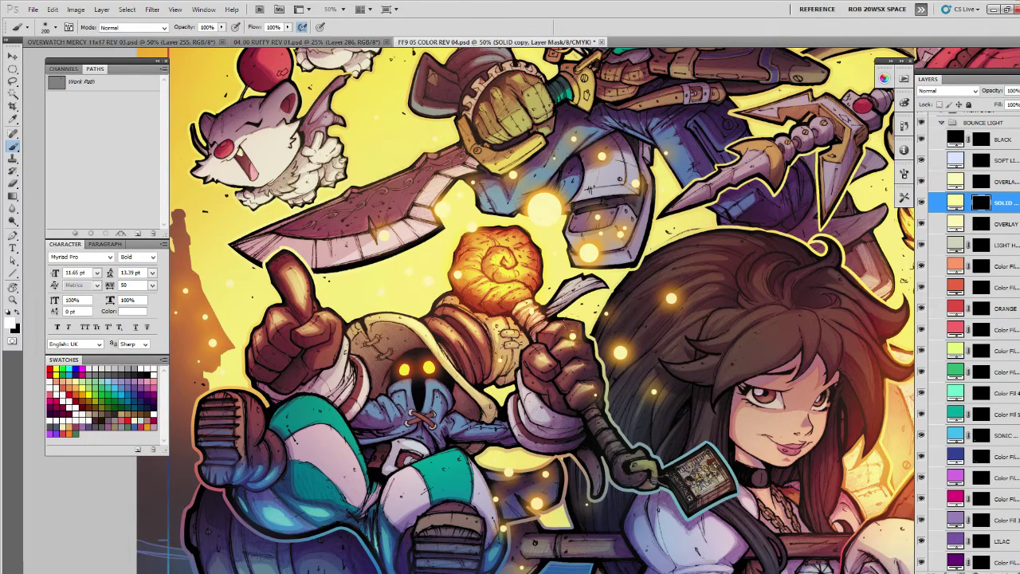
Lasso the green and white trouser panels on the mage's front knee, hide the selection outline and brush yellow light across them.
key("z")
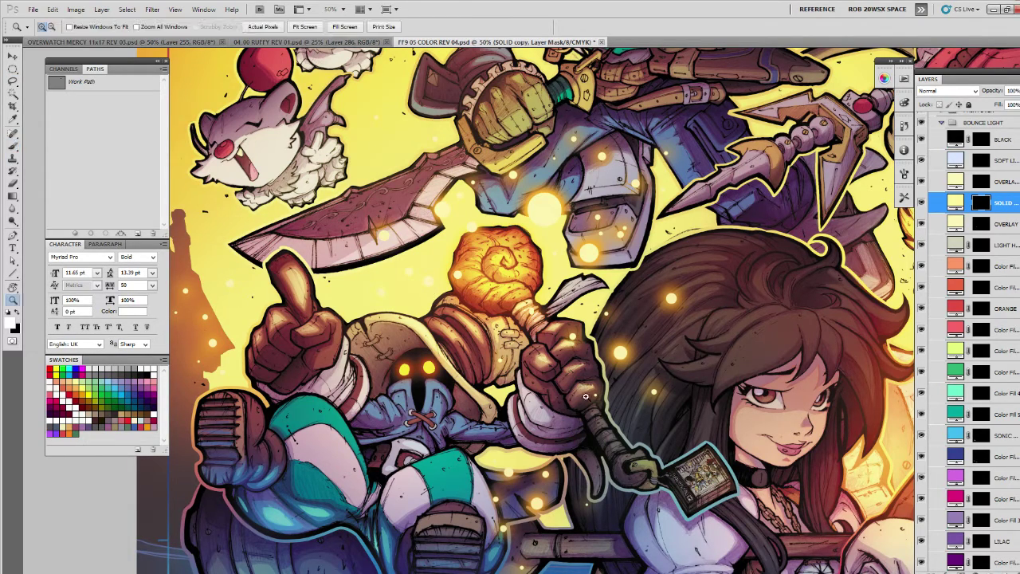
left_click(576, 389, "alt")
left_click(575, 378, "alt")
left_click_drag(576, 384, 587, 371)
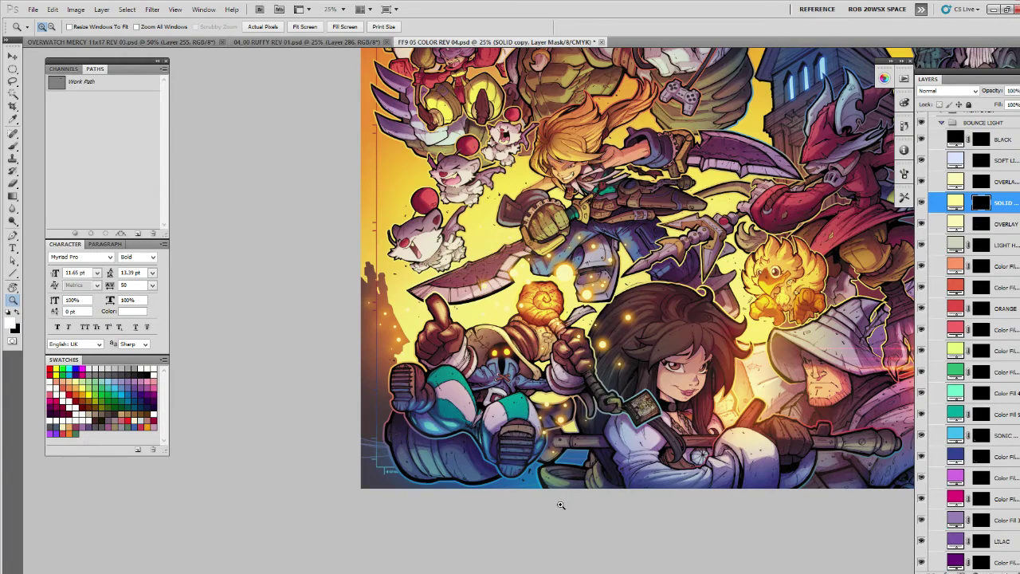
left_click(526, 438)
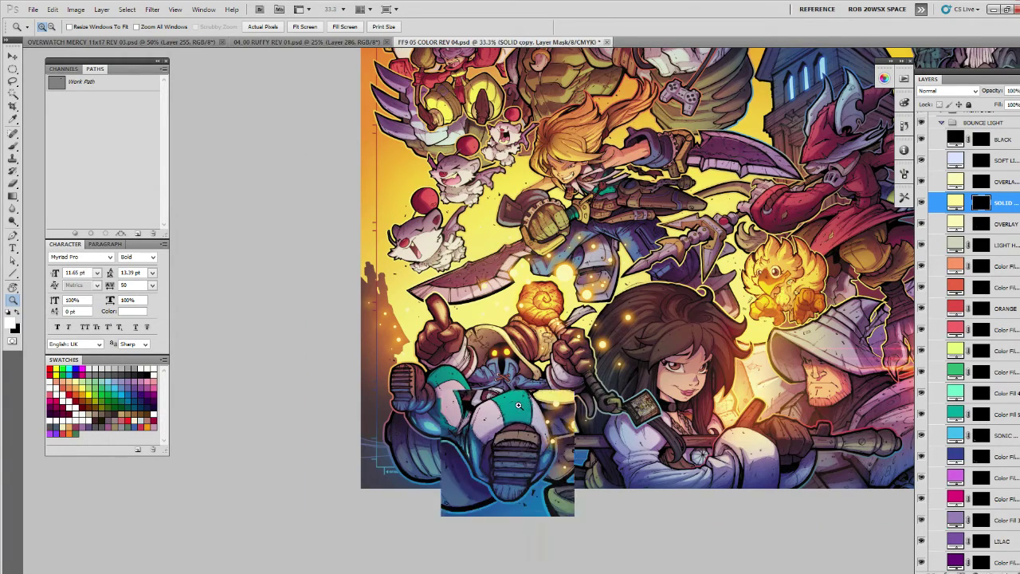
key("l")
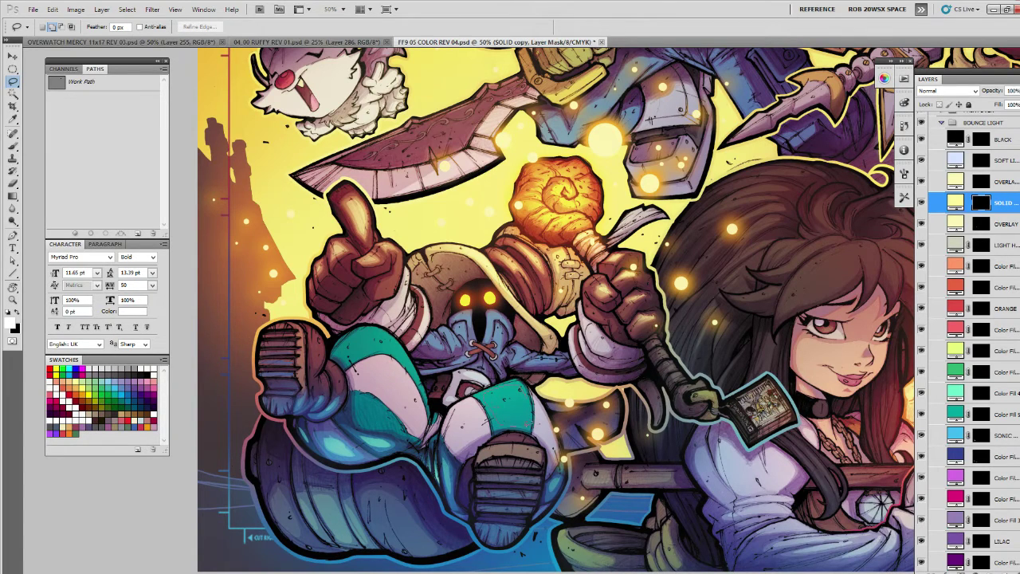
left_click_drag(484, 396, 483, 395)
mouse_move(471, 400)
left_mouse_down()
mouse_move(485, 416)
mouse_move(454, 443)
mouse_move(471, 401)
left_mouse_up()
key("b")
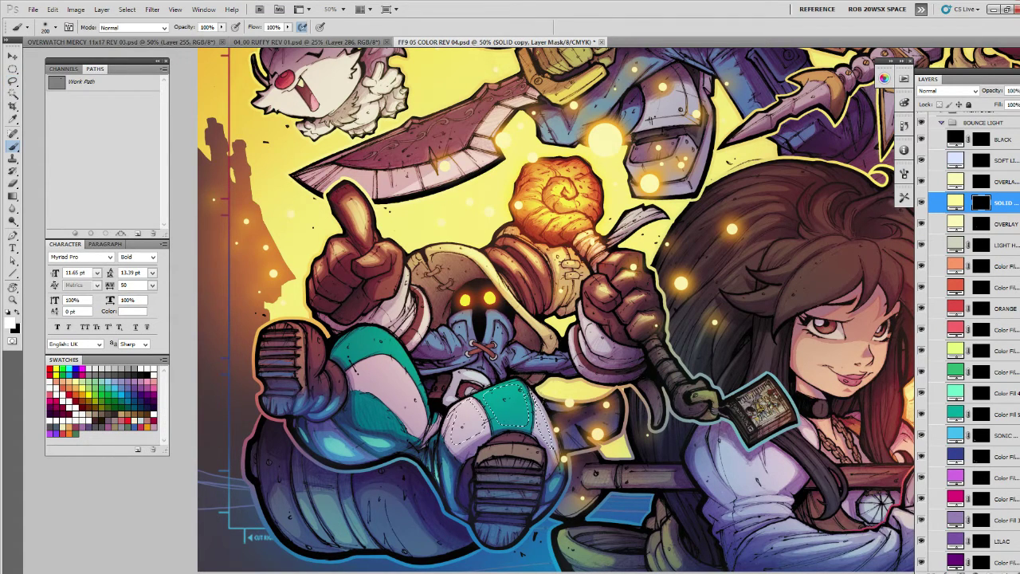
key("ctrl+h")
mouse_move(471, 417)
left_mouse_down()
mouse_move(494, 411)
mouse_move(502, 431)
left_mouse_up()
Brush light onto the front knee on the OVERLAY mask with a brush size of 300, lassoing a smaller area of the green panel.
key("alt+bracketleft")
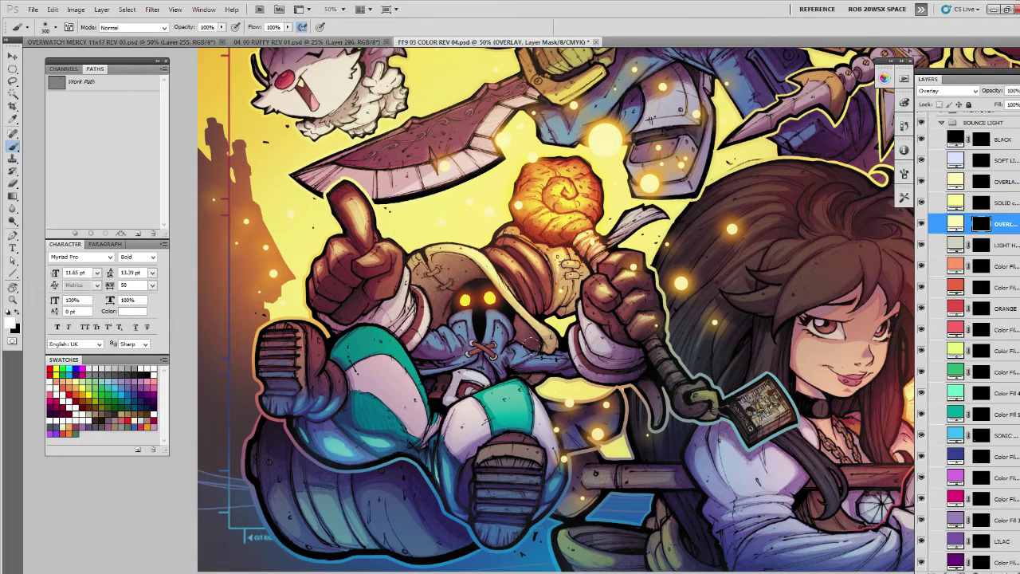
key("l")
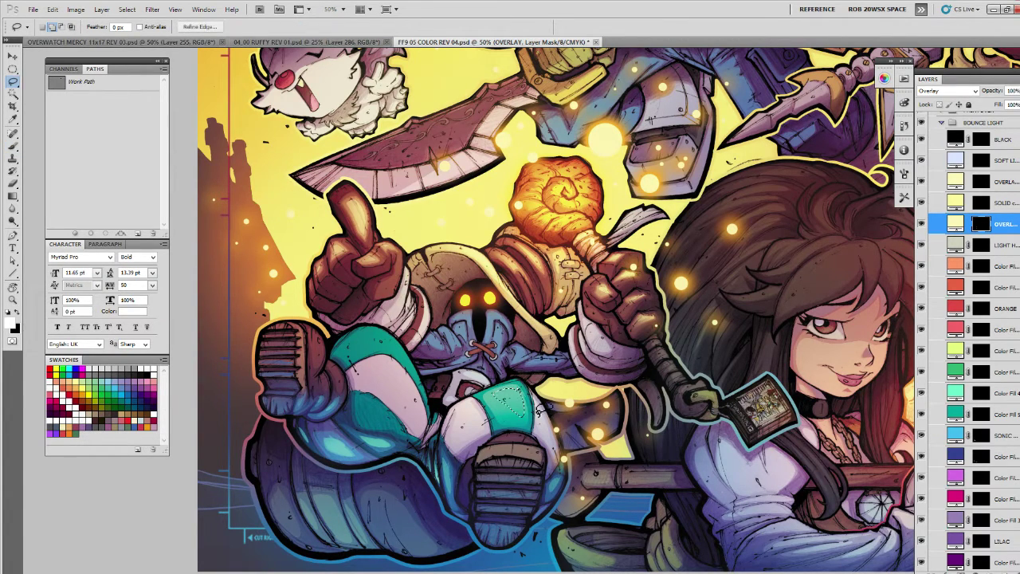
key("b")
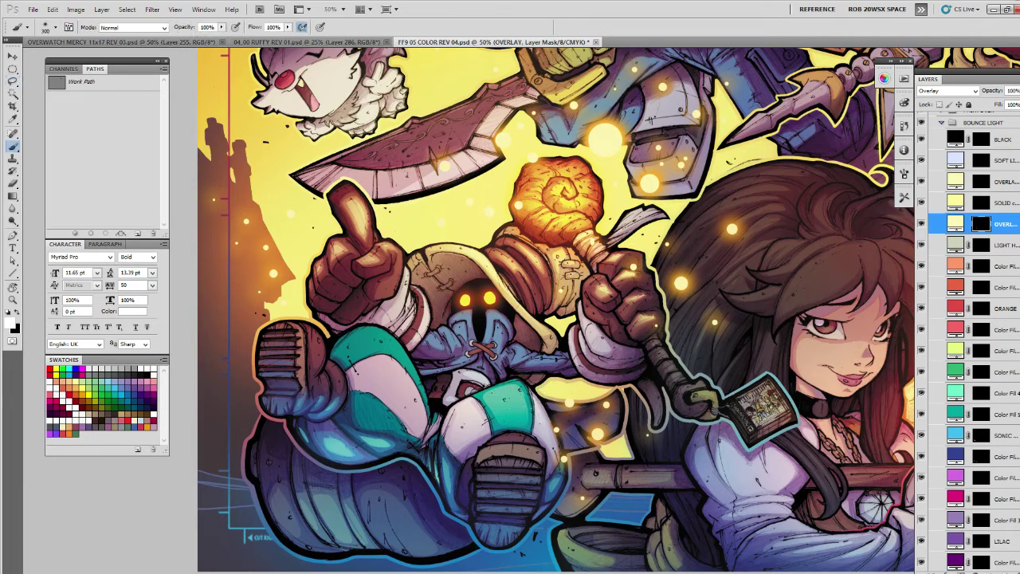
Lasso small highlight shapes inside the front knee's green panel on the SOLID copy mask.
key("alt+bracketright")
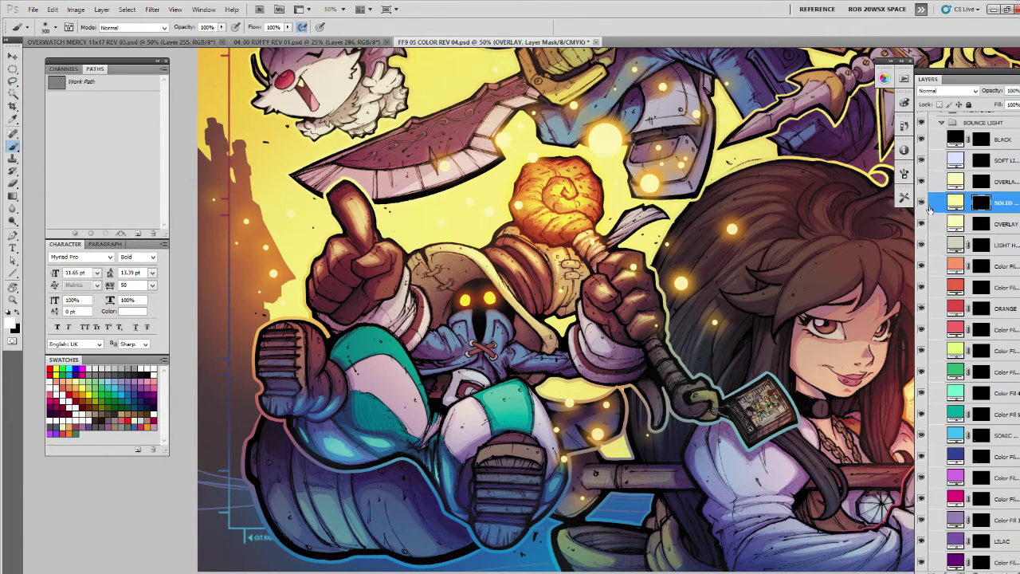
key("ctrl+i")
key("ctrl+z")
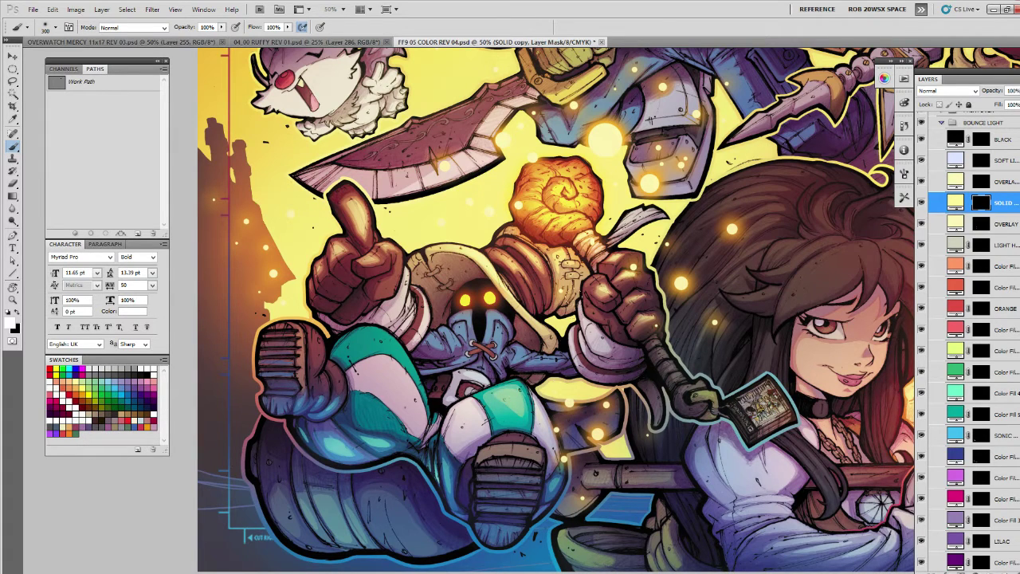
key("l")
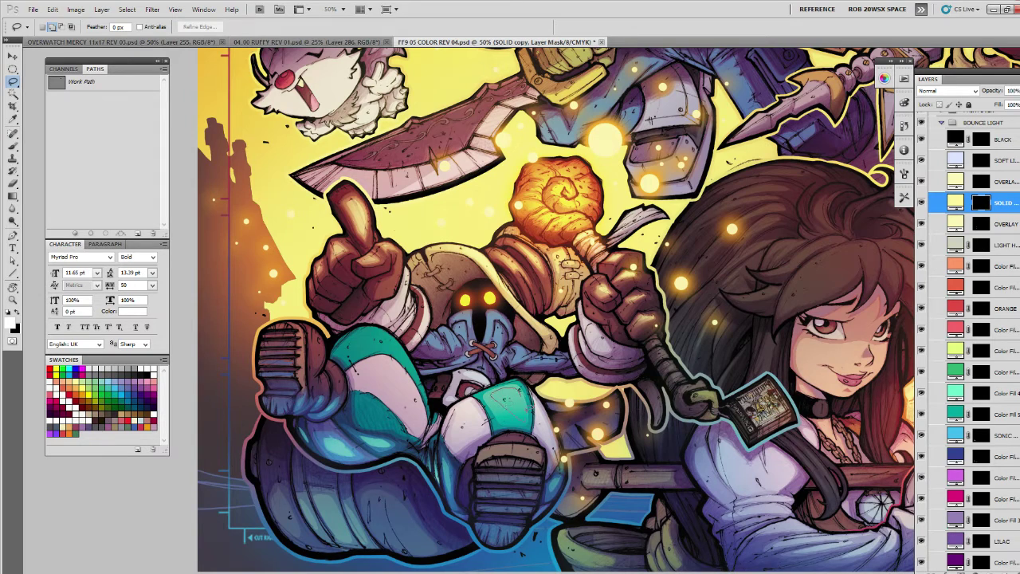
Lasso a highlight shape on the teal patch of the mage's front knee and brush light into it on the OVERLAY layer mask.
mouse_move(521, 379)
left_mouse_down()
mouse_move(483, 408)
mouse_move(461, 408)
mouse_move(474, 429)
mouse_move(518, 395)
left_mouse_up()
left_click(979, 226)
key("b")
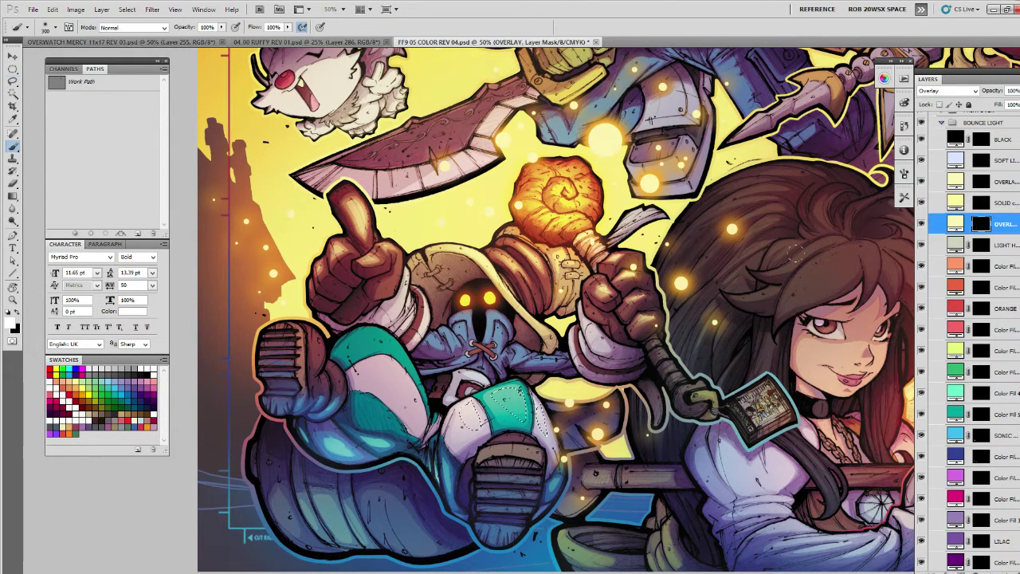
key("ctrl+h")
left_click(511, 405)
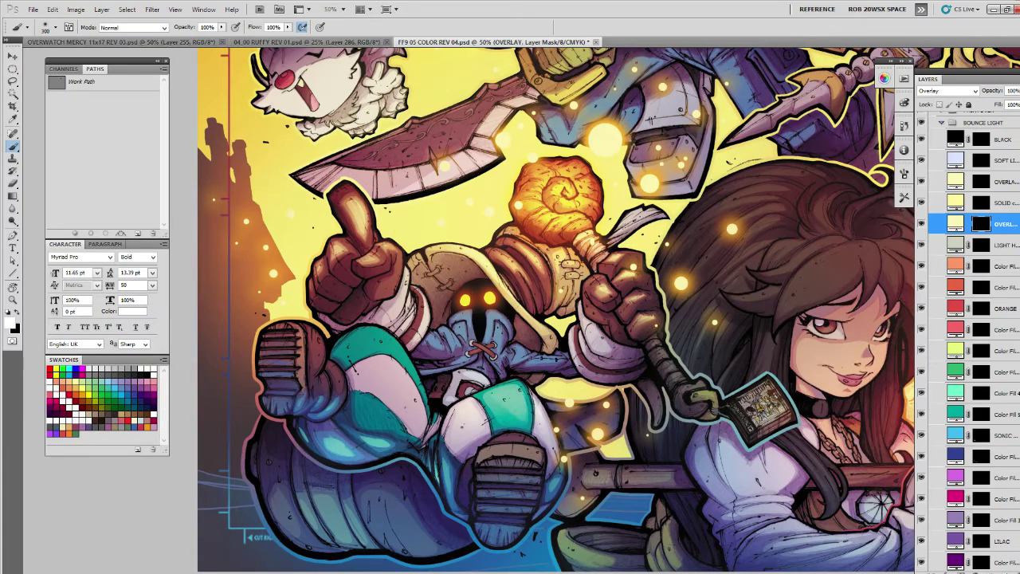
On the SOLID copy layer, lasso smaller highlight shapes across the front knee's teal patch and white panels.
key("z")
left_click(560, 438, "alt")
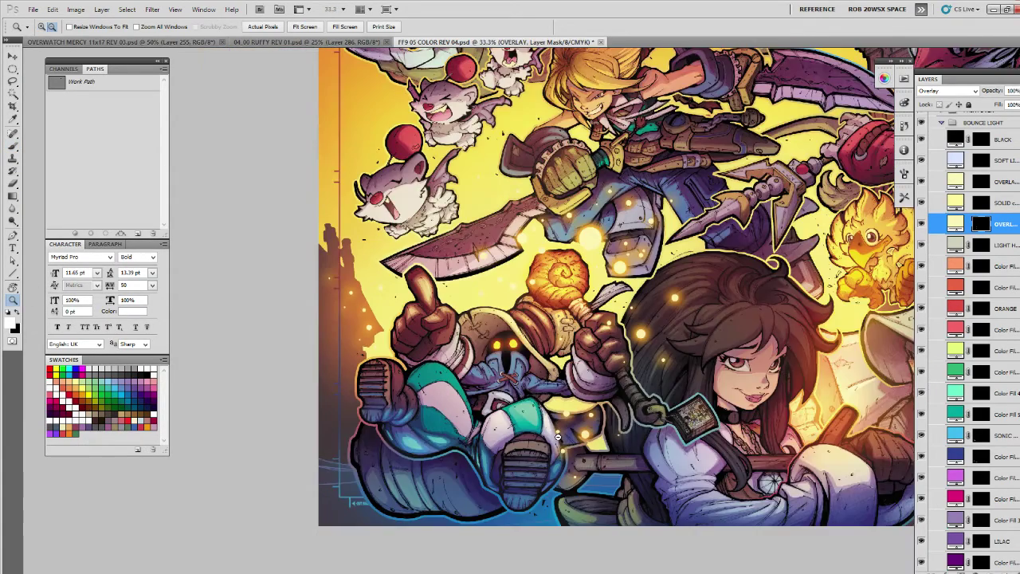
left_click(559, 440, "alt")
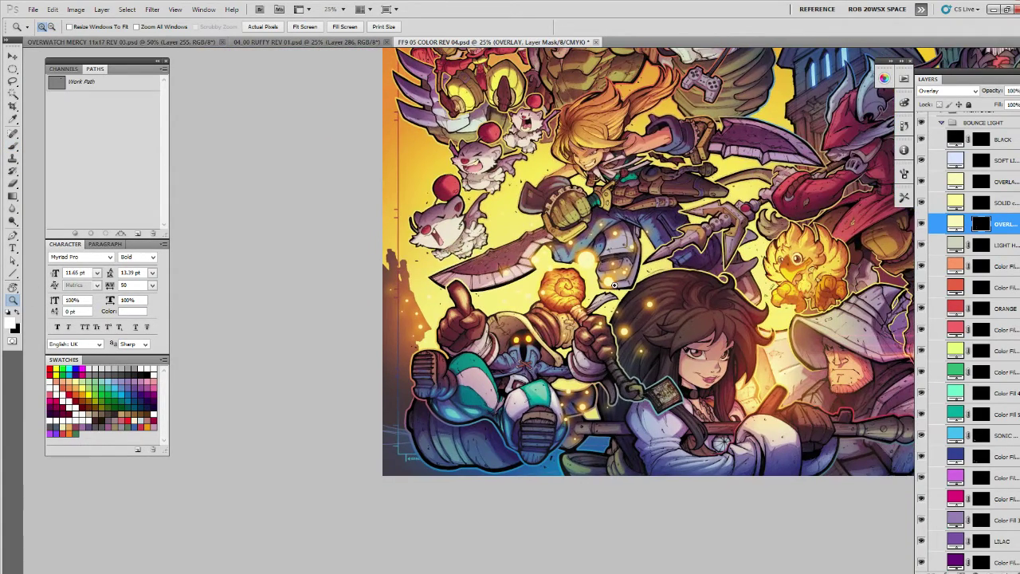
left_click(557, 359)
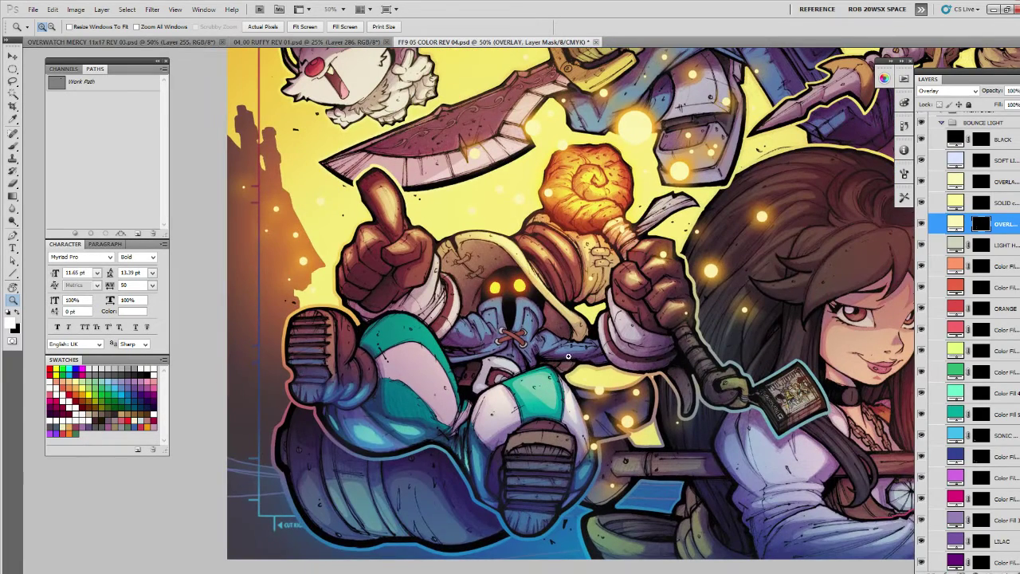
key("alt+bracketright")
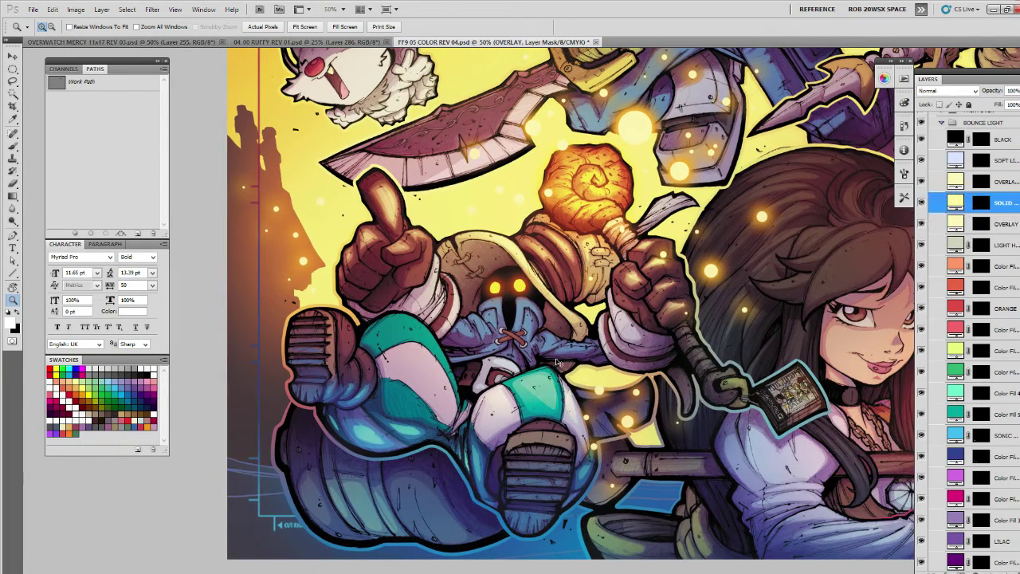
key("l")
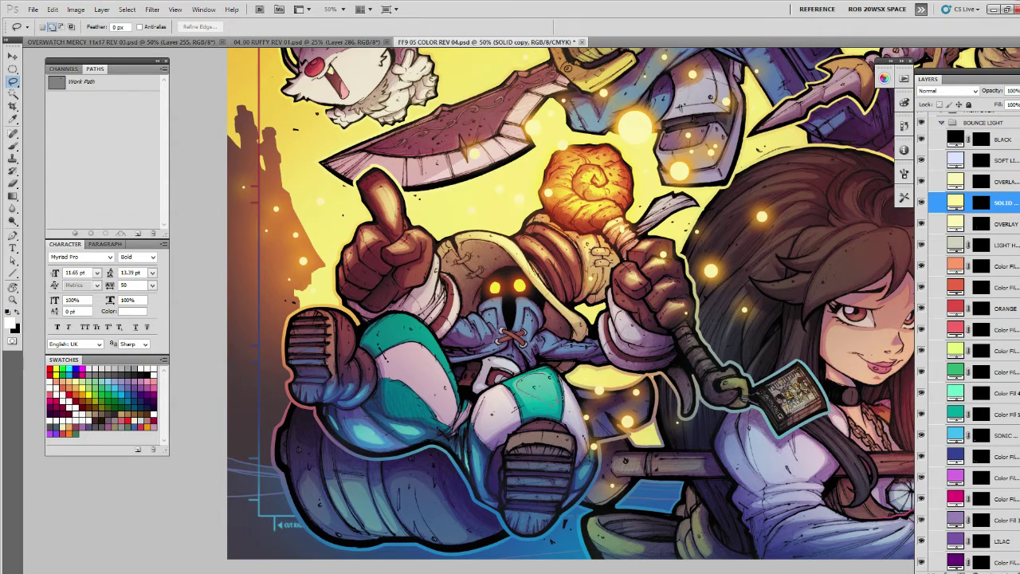
mouse_move(551, 403)
left_mouse_down()
mouse_move(563, 378)
mouse_move(547, 372)
left_mouse_up()
key("b")
key("l")
mouse_move(567, 390)
left_mouse_down()
mouse_move(573, 417)
mouse_move(568, 394)
left_mouse_up()
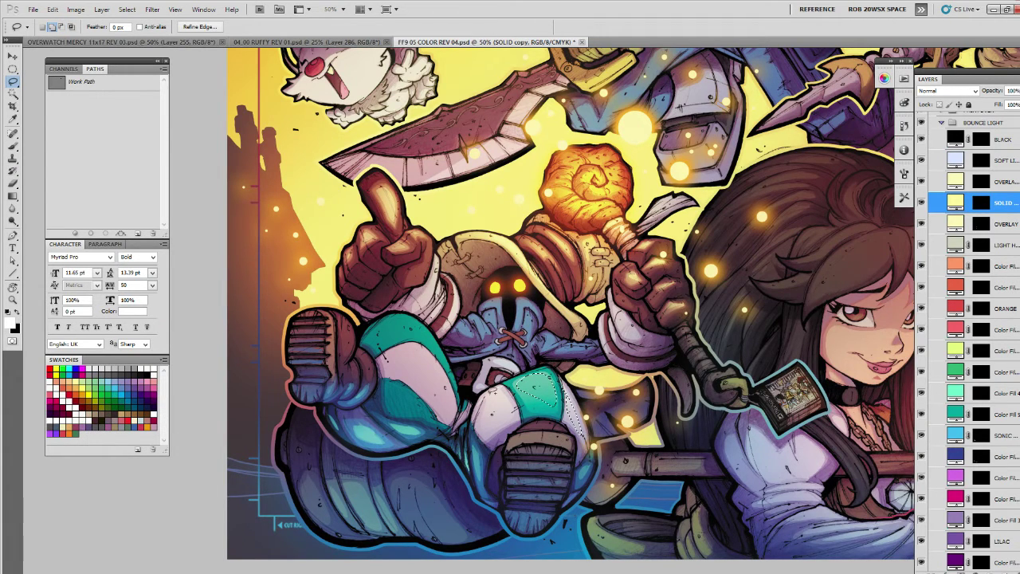
mouse_move(495, 395)
left_mouse_down()
mouse_move(491, 428)
mouse_move(506, 396)
mouse_move(496, 390)
mouse_move(487, 415)
mouse_move(508, 414)
mouse_move(502, 391)
left_mouse_up()
key("b")
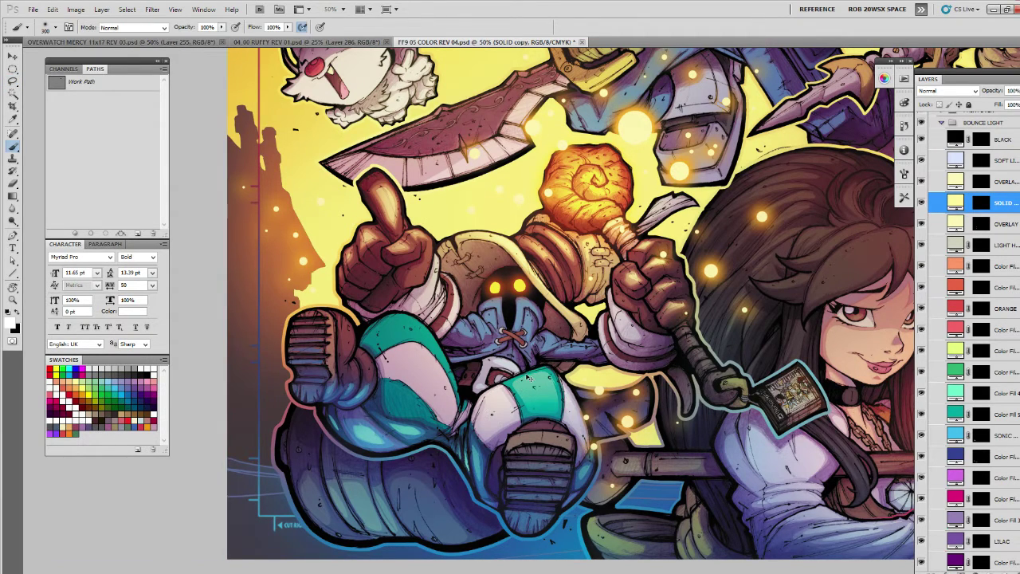
Brush light into the selected front knee shapes on the SOLID copy layer mask.
left_click(490, 408)
key("Escape")
key("Return")
left_click(982, 202)
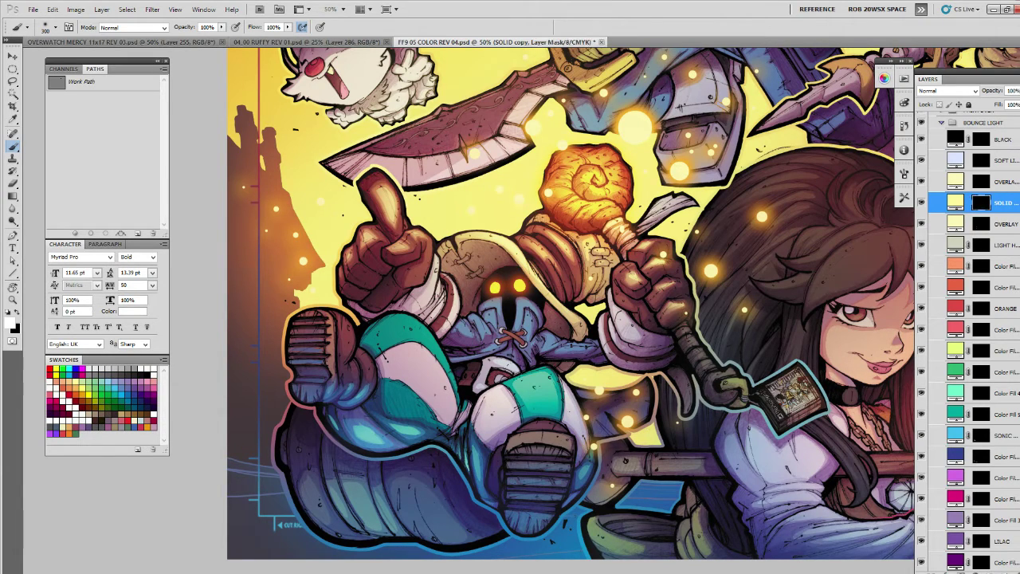
left_click_drag(527, 384, 539, 389)
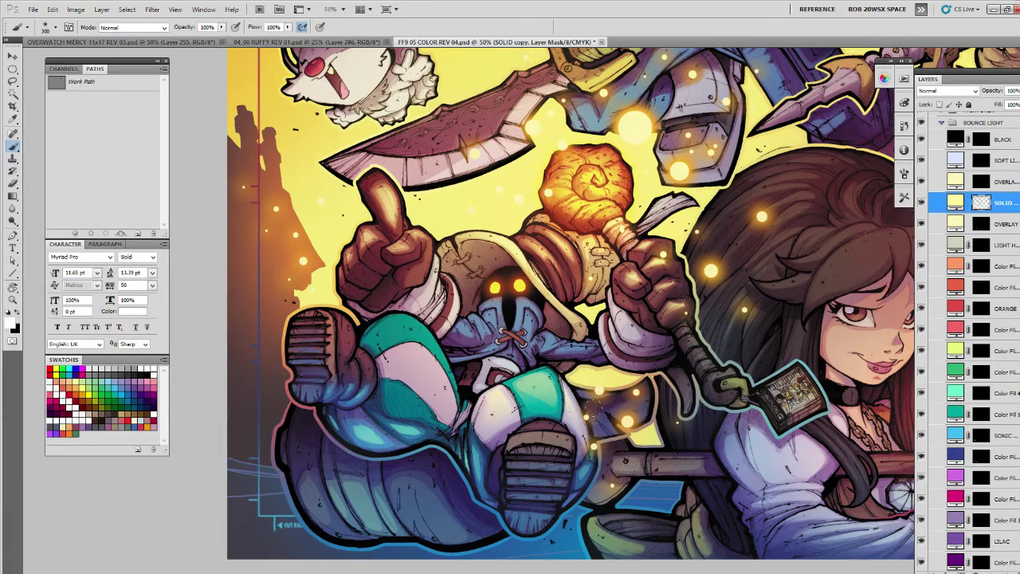
Try a dab of glow over the staff's orange flame on the SOLID copy mask and on the OVERLAY mask, undoing each.
key("z")
left_click(613, 405, "alt")
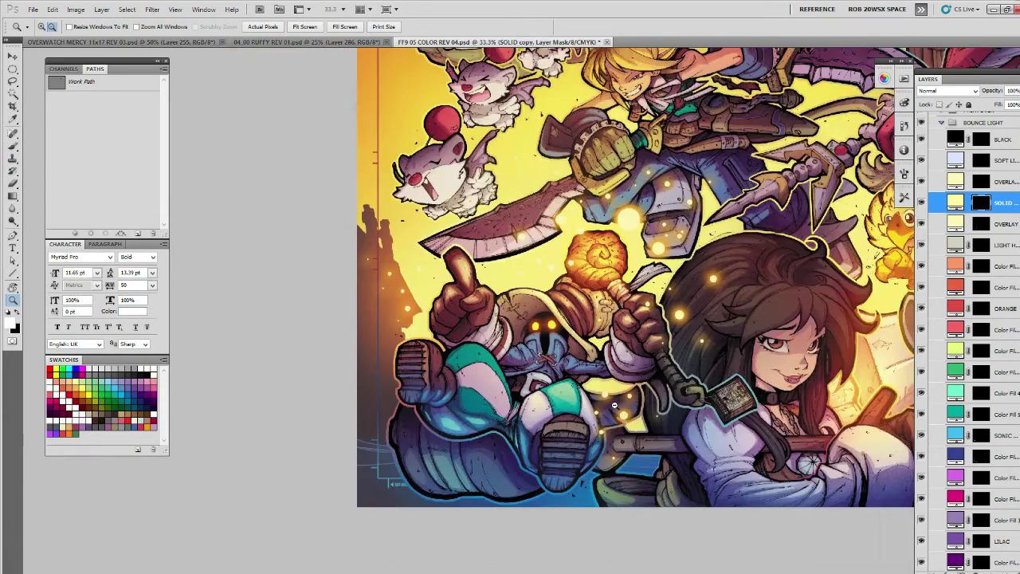
left_click(614, 405, "alt")
left_click(618, 389)
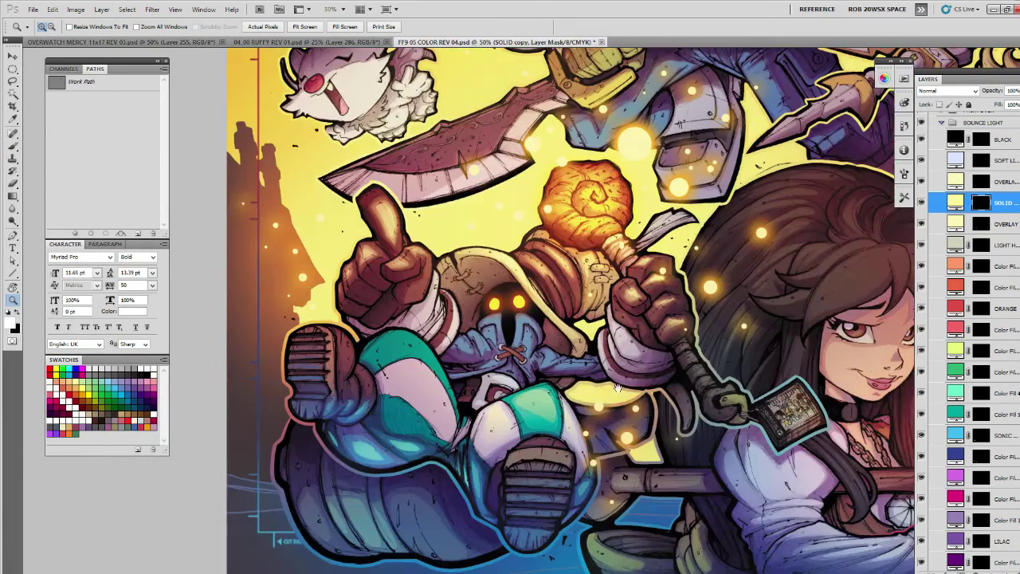
key("b")
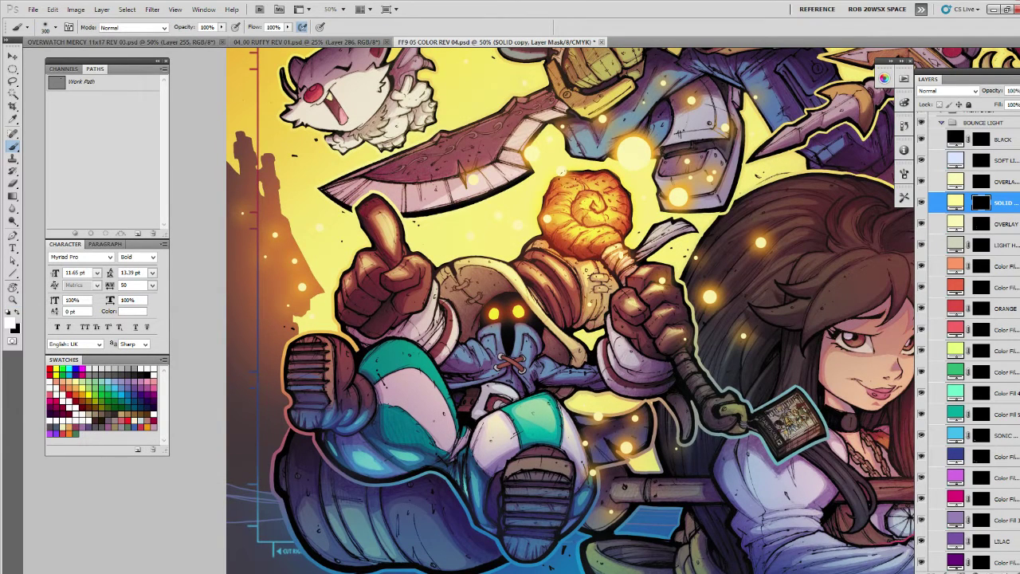
left_click(591, 206)
key("ctrl+z")
left_click(979, 223)
left_click(590, 206)
key("ctrl+z")
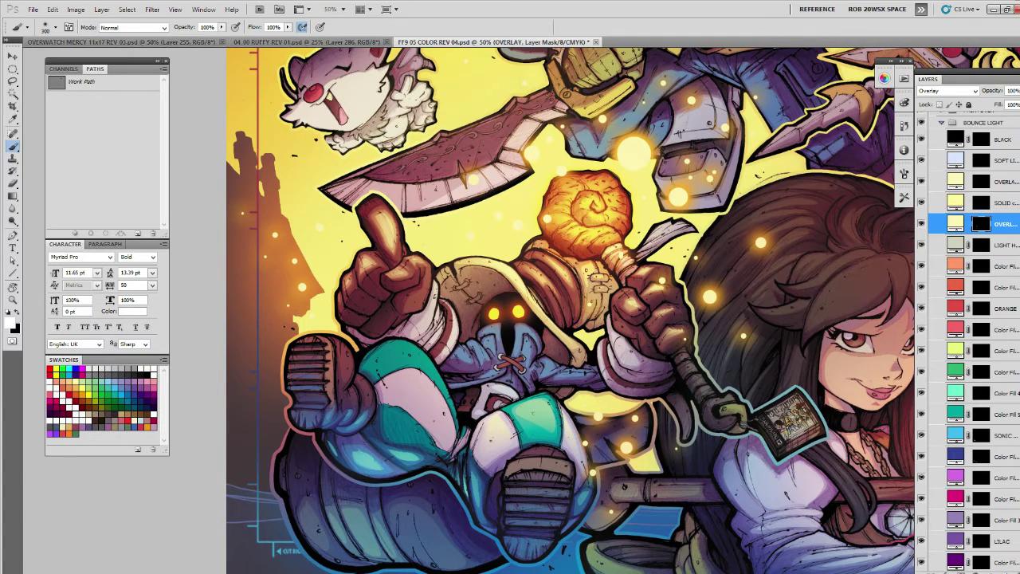
Lasso highlight shapes along the mage's other raised leg and brush light into them on the SOLID copy layer mask.
left_click_drag(753, 374, 761, 358)
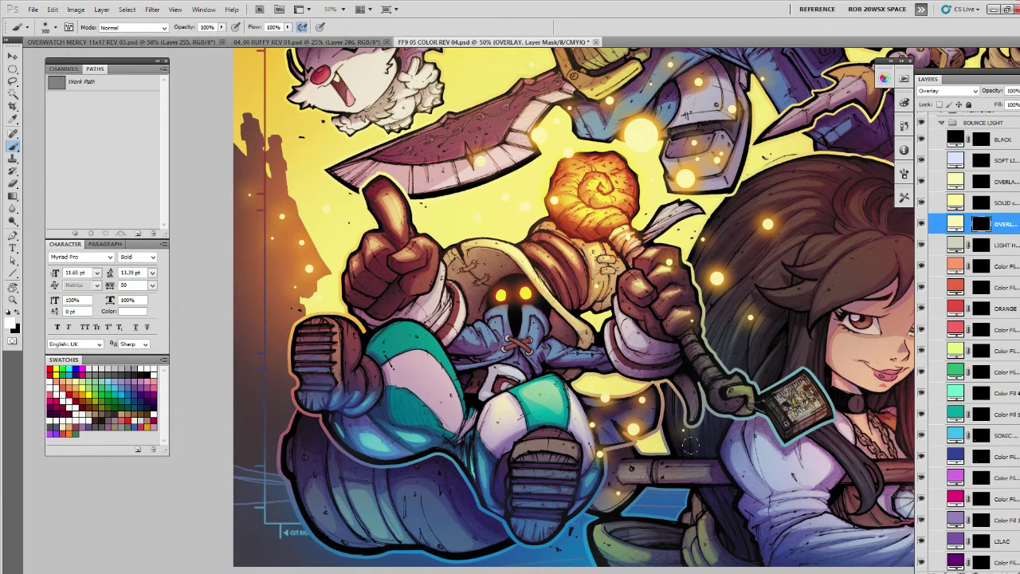
key("l")
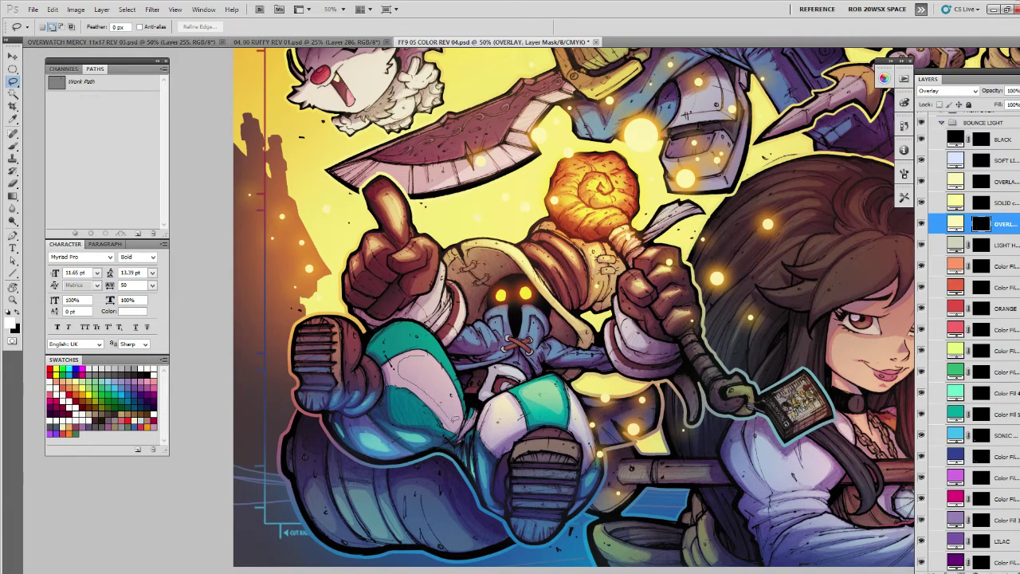
left_click_drag(433, 361, 424, 357)
mouse_move(402, 320)
left_mouse_down()
mouse_move(445, 346)
mouse_move(452, 406)
left_mouse_up()
left_click(981, 202)
key("b")
key("ctrl+h")
mouse_move(371, 288)
left_mouse_down()
mouse_move(418, 343)
mouse_move(450, 412)
left_mouse_up()
left_click_drag(430, 340, 453, 376)
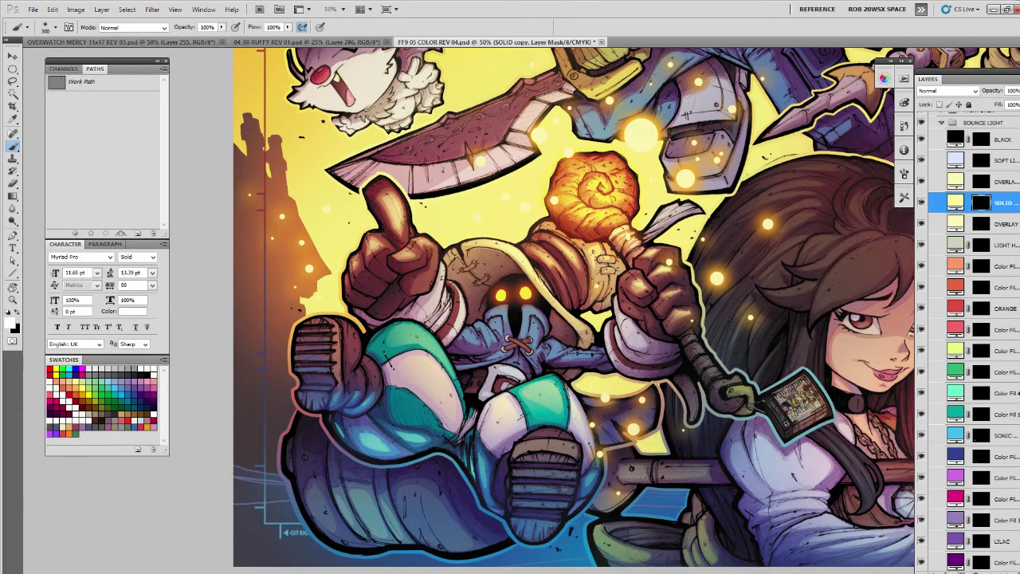
Lasso tighter shapes on that leg's teal upper panel and brush a brighter highlight into them.
key("l")
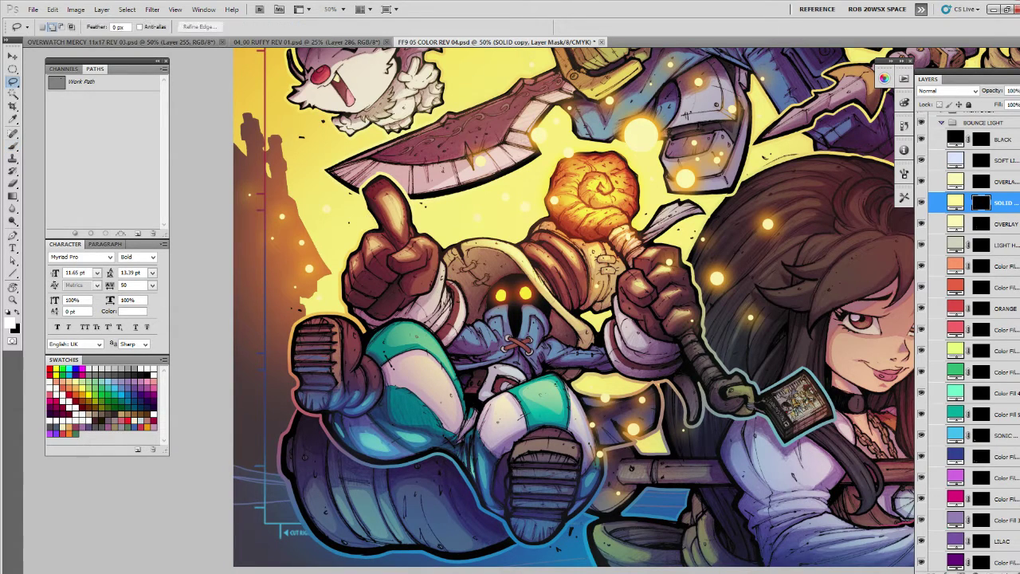
mouse_move(422, 343)
left_mouse_down()
mouse_move(433, 342)
mouse_move(405, 327)
left_mouse_up()
mouse_move(438, 366)
left_mouse_down()
mouse_move(414, 360)
mouse_move(446, 405)
mouse_move(421, 350)
mouse_move(431, 329)
left_mouse_up()
key("b")
left_click(417, 336)
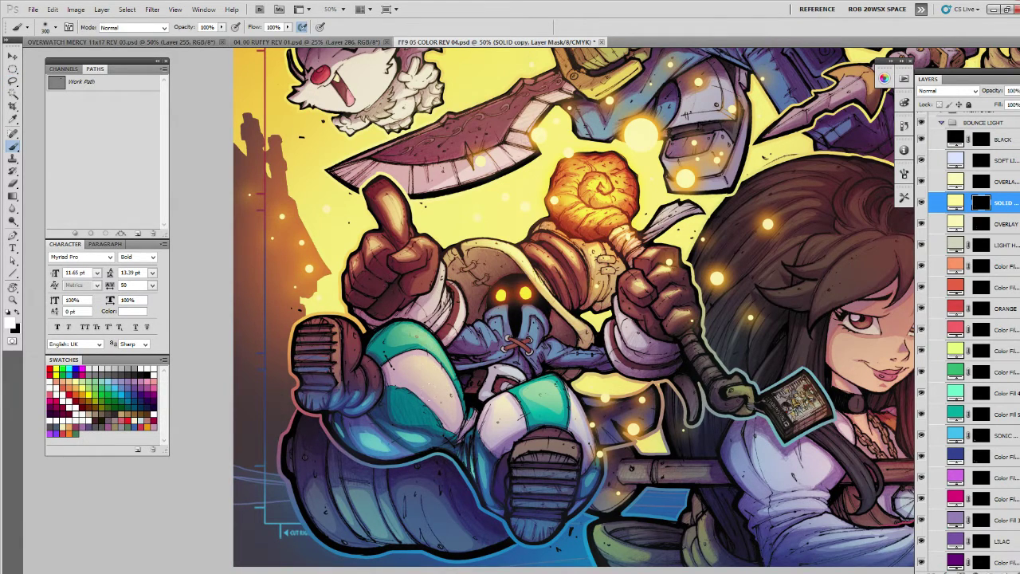
Lasso highlight shapes along the side of the mage's brown boot and brush light into them on the OVERLAY layer mask.
key("z")
left_click(527, 243, "alt")
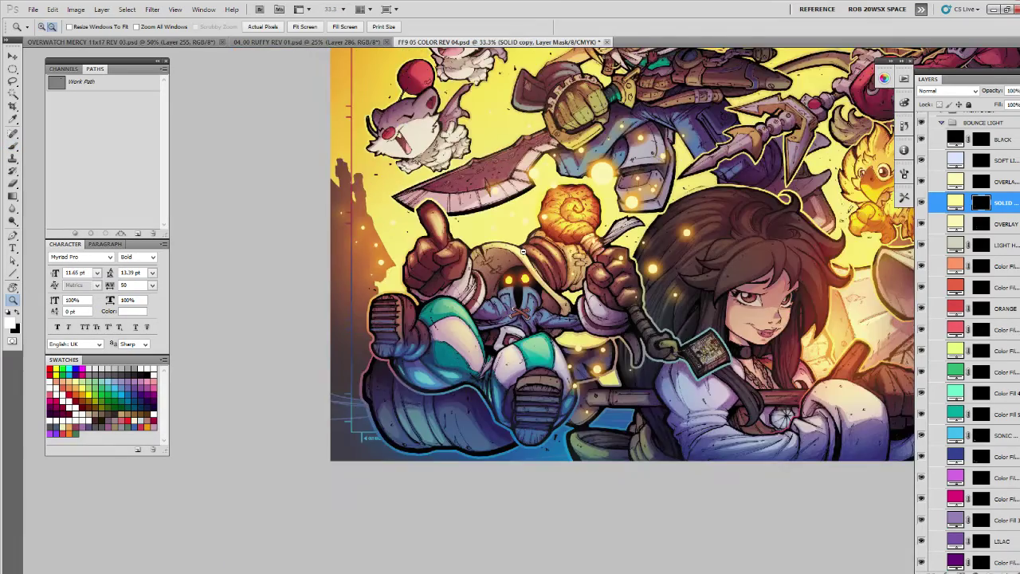
left_click(526, 242, "alt")
key("space")
left_click_drag(534, 240, 532, 245)
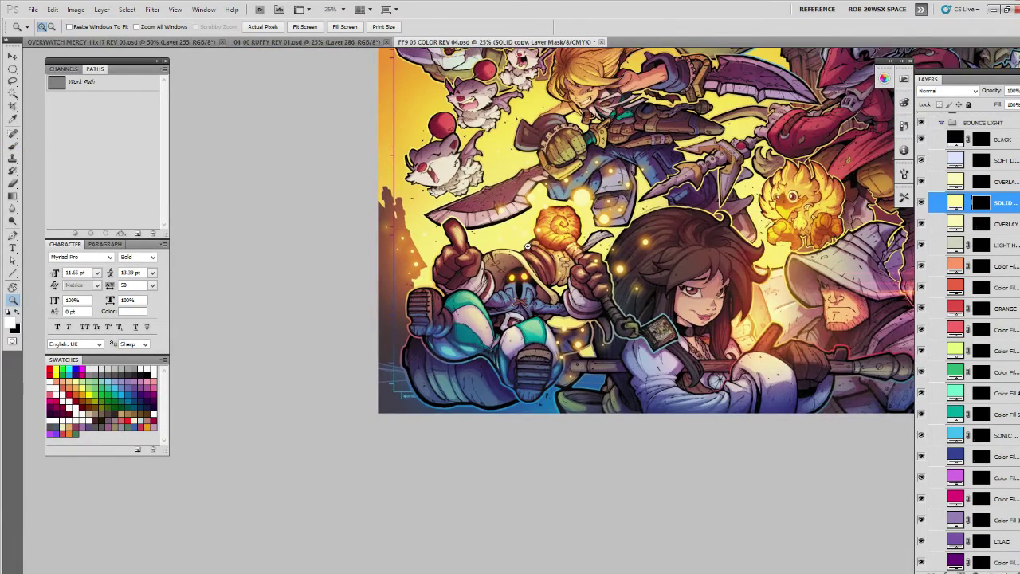
left_click(483, 295)
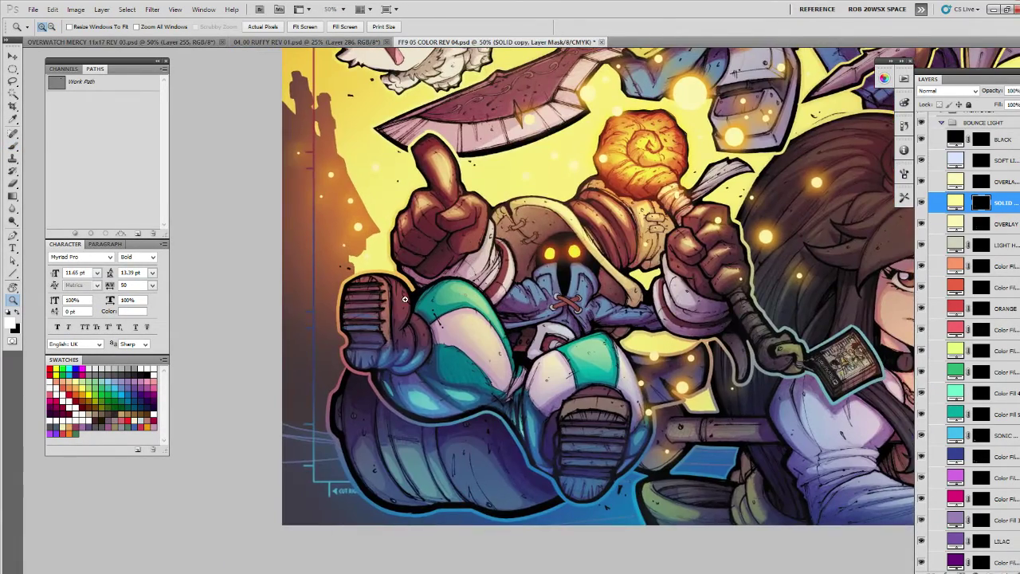
key("l")
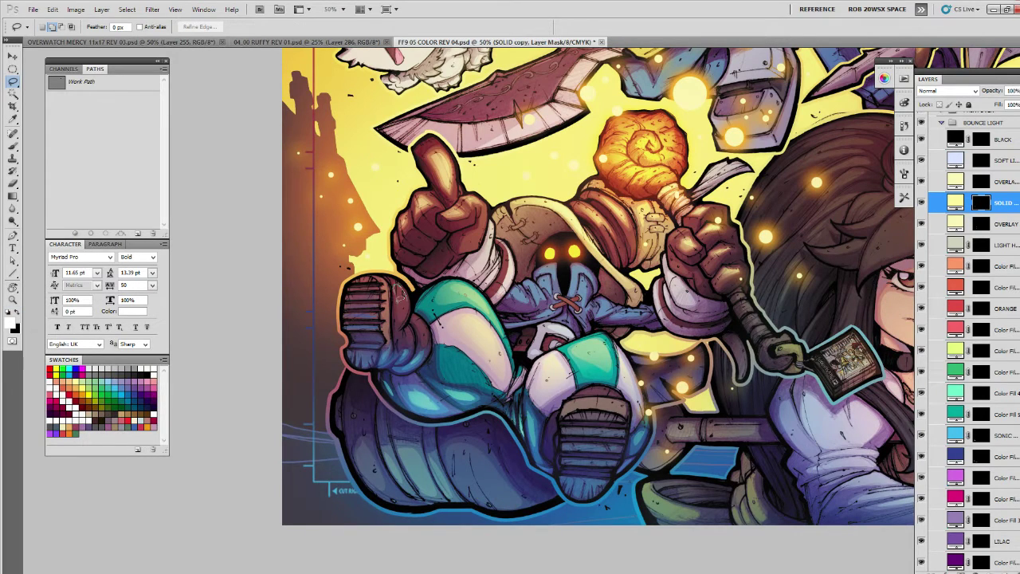
mouse_move(408, 305)
left_mouse_down()
mouse_move(409, 288)
mouse_move(397, 282)
left_mouse_up()
mouse_move(413, 319)
left_mouse_down()
mouse_move(423, 341)
mouse_move(410, 323)
left_mouse_up()
mouse_move(392, 286)
left_mouse_down()
mouse_move(391, 340)
mouse_move(377, 272)
left_mouse_up()
left_click_drag(975, 227, 974, 221)
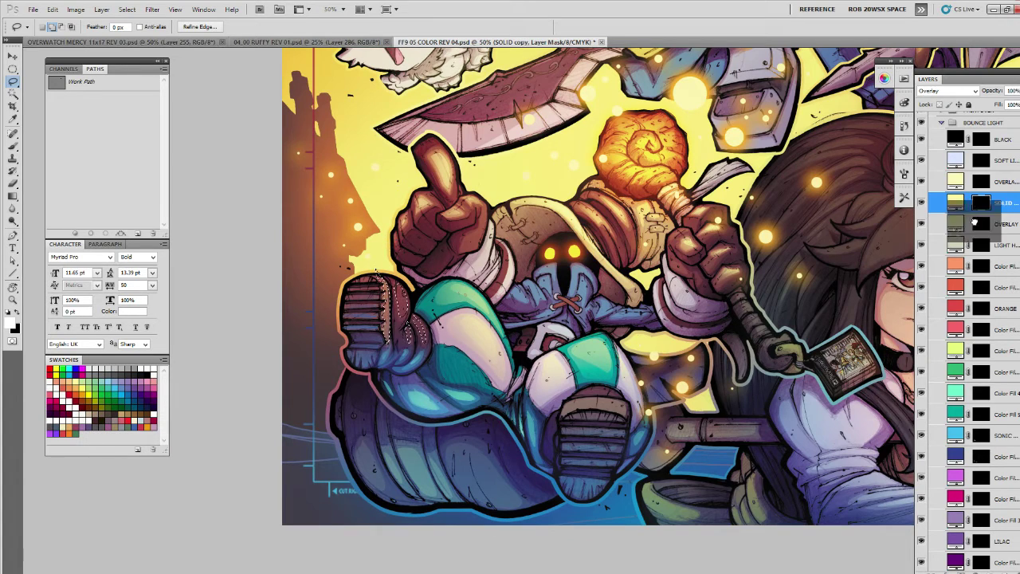
key("b")
left_click_drag(386, 309, 416, 327)
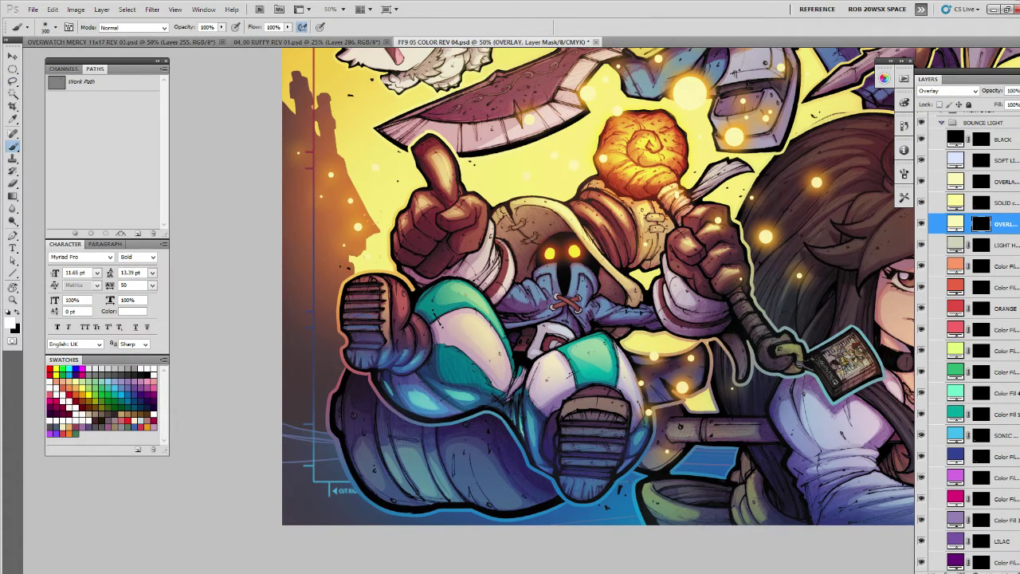
Contract the boot selection twice to build tighter, brighter highlights on the SOLID copy layer mask.
left_click(127, 9)
mouse_move(159, 128)
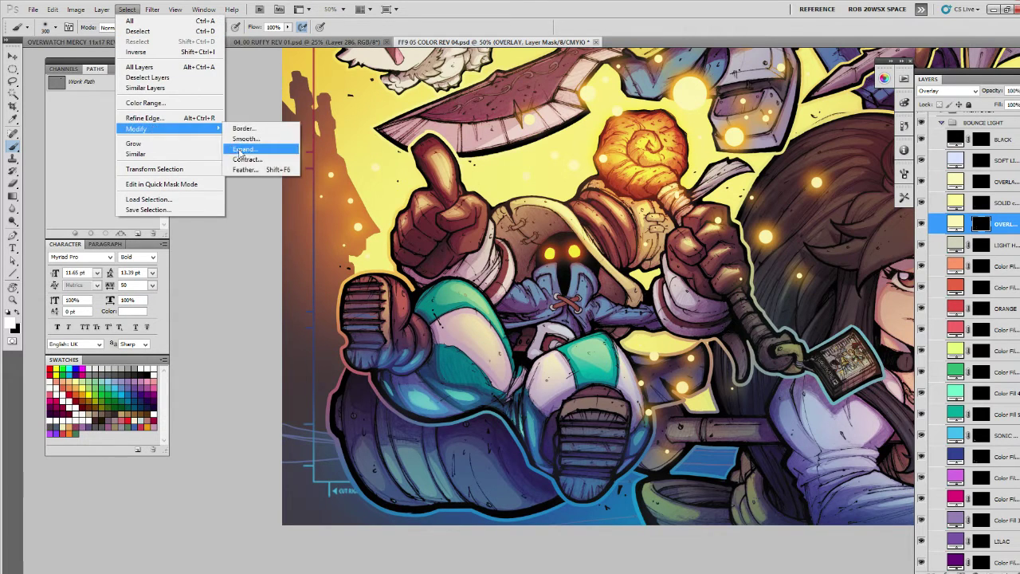
left_click(243, 159)
left_click(558, 196)
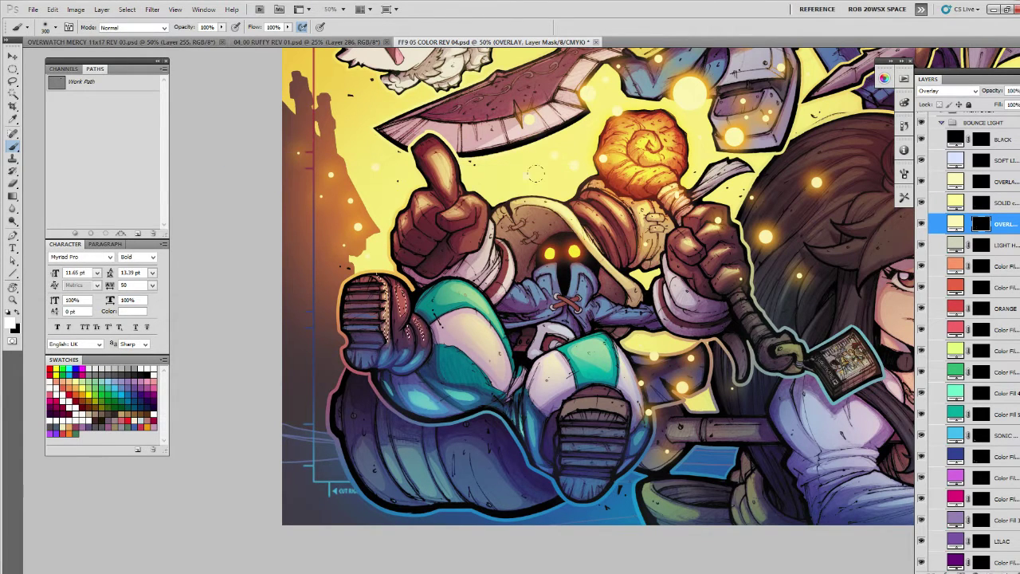
key("alt+bracketright")
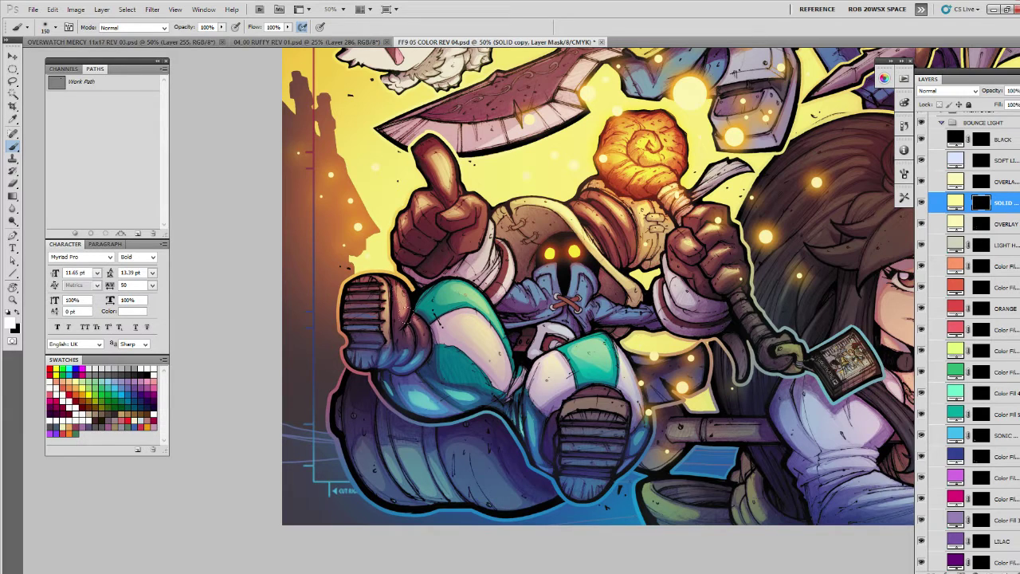
left_click(127, 8)
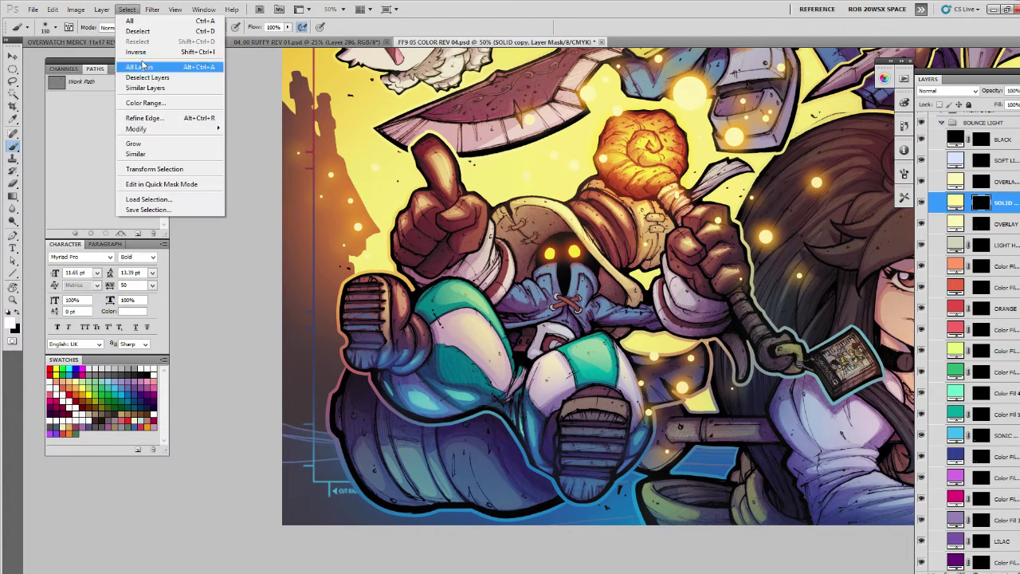
mouse_move(152, 131)
left_click(256, 159)
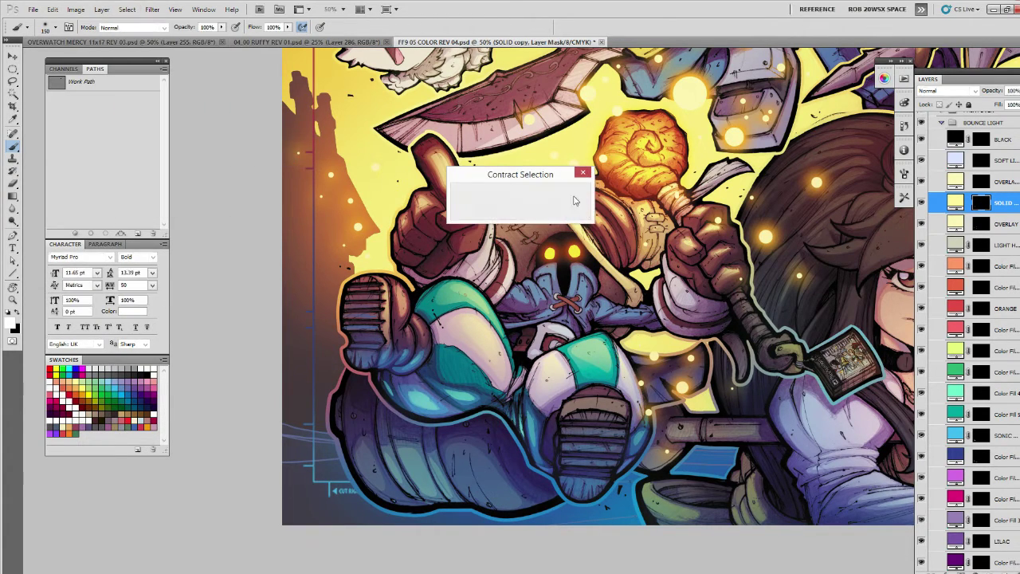
left_click(575, 196)
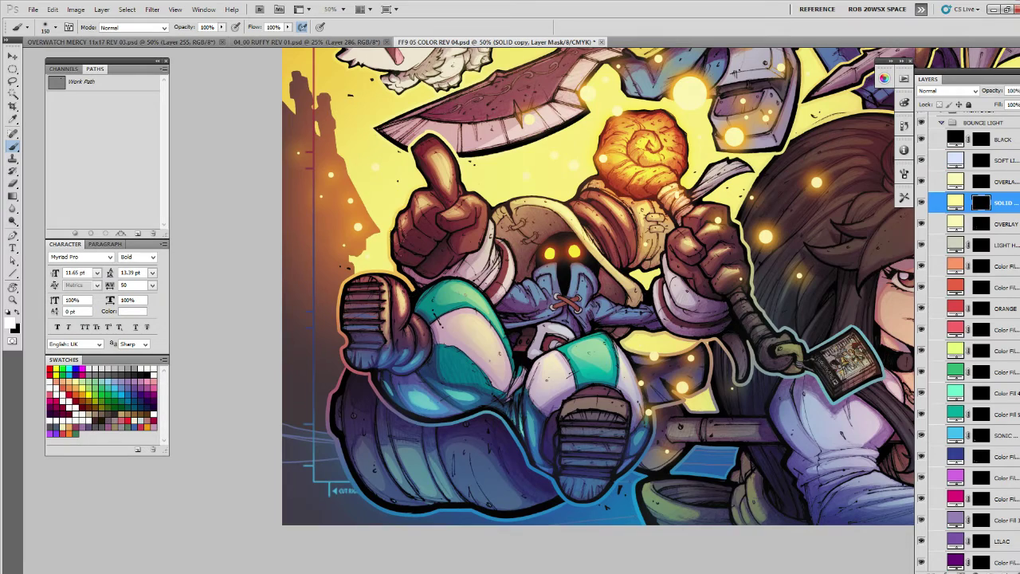
Check the mage's new leg and boot highlights against the surrounding composition, and return to a close view.
key("z")
left_click(510, 227, "alt")
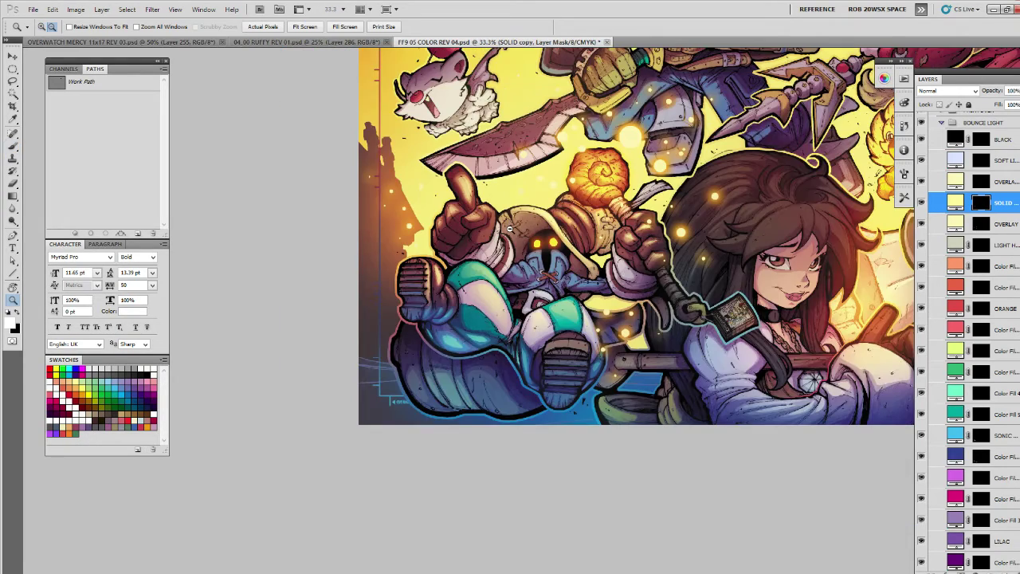
left_click(512, 229, "alt")
left_click_drag(522, 223, 465, 268)
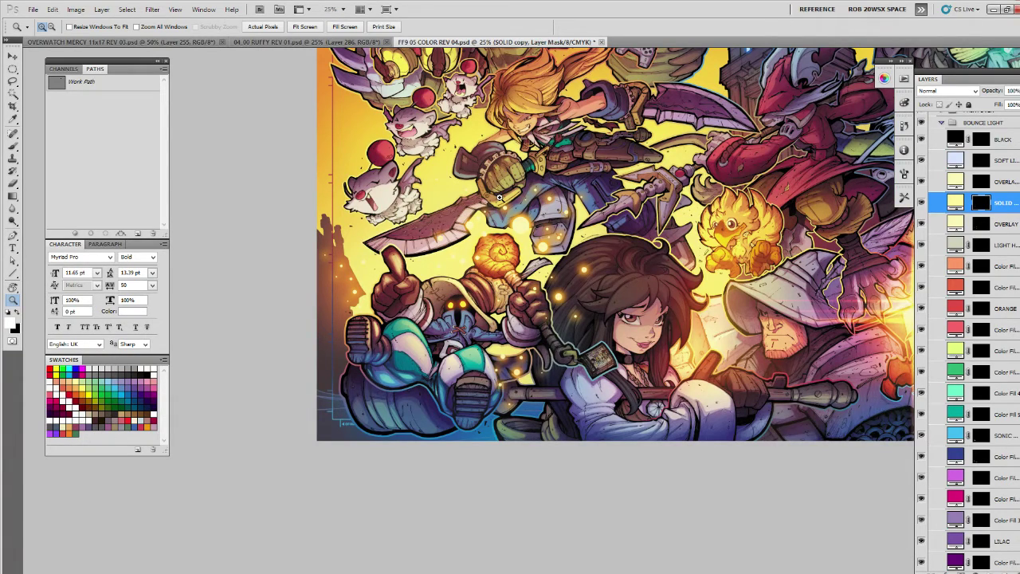
left_click(533, 279)
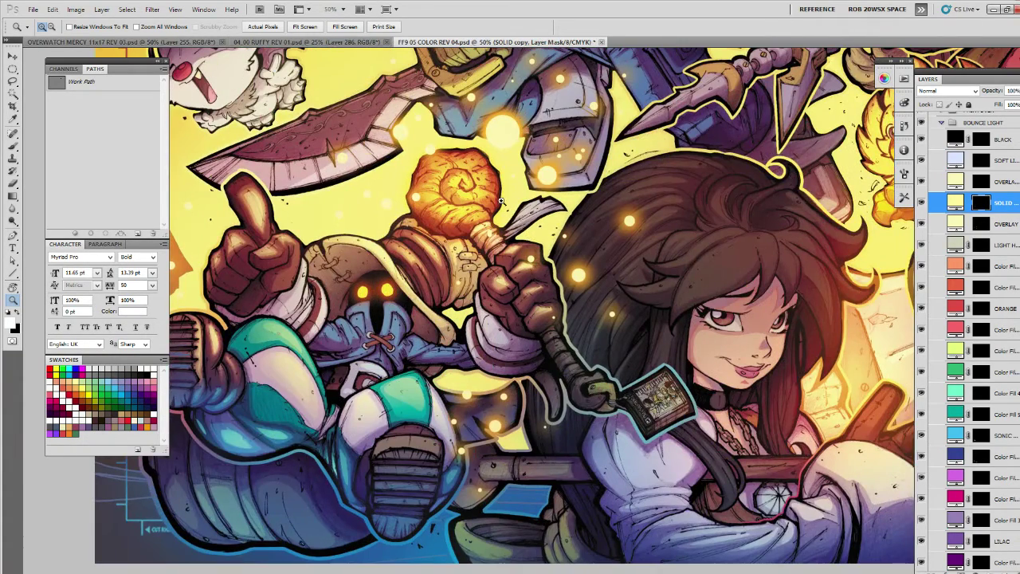
Lasso a highlight shape on the knuckles of the mage's staff-holding glove and brush blue bounce light into it on the SONIC BLUE layer mask.
key("l")
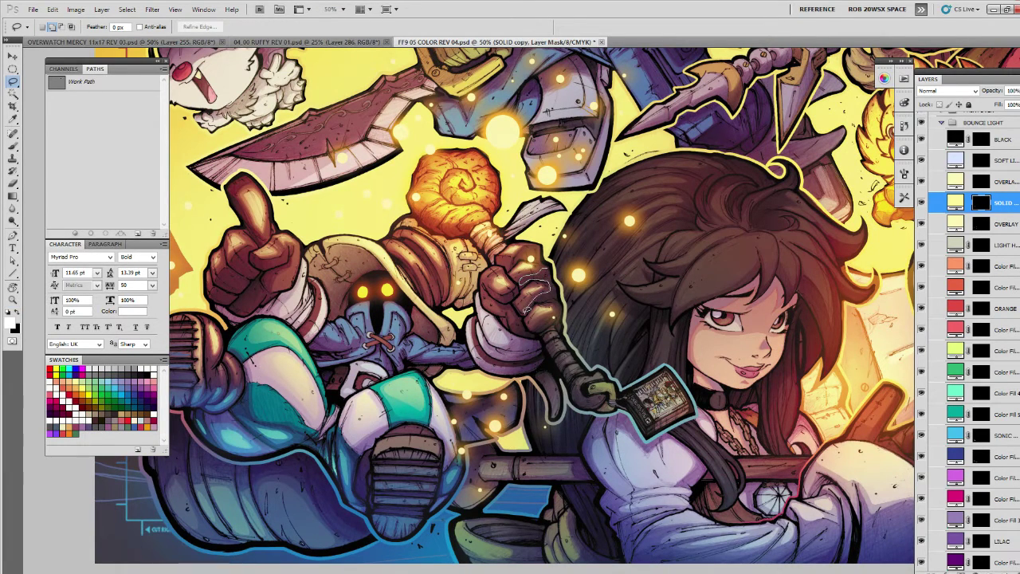
mouse_move(532, 307)
left_mouse_down()
mouse_move(545, 283)
mouse_move(555, 325)
mouse_move(545, 329)
mouse_move(564, 300)
mouse_move(549, 268)
left_mouse_up()
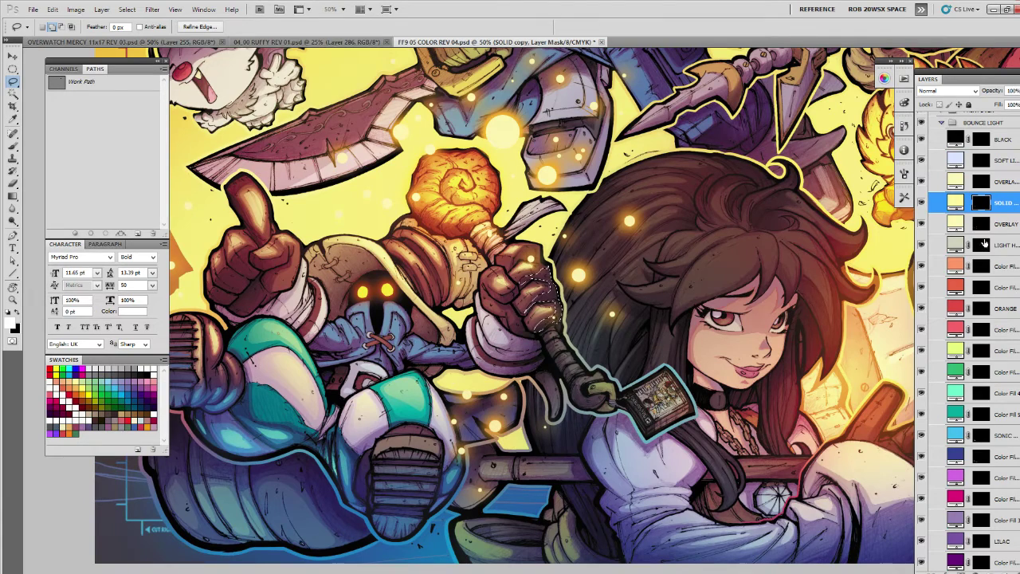
left_click(982, 435)
key("b")
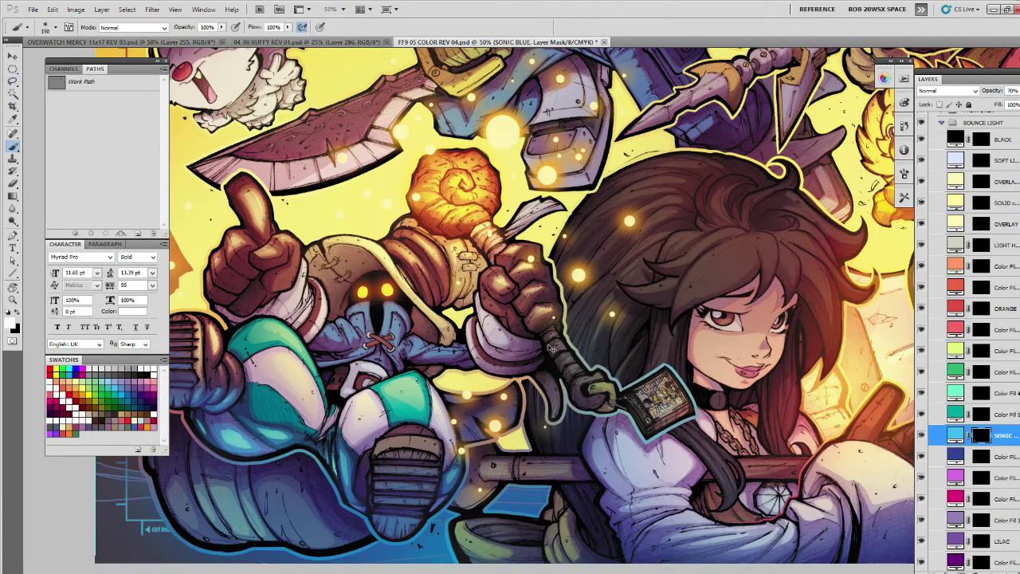
key("backslash")
key("backslash")
key("bracketright")
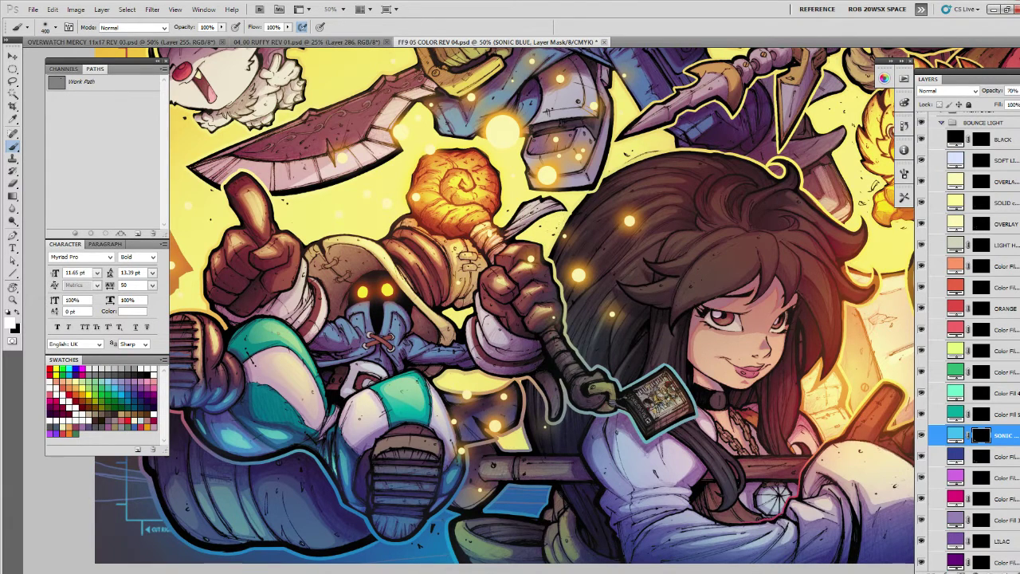
left_click_drag(539, 349, 542, 322)
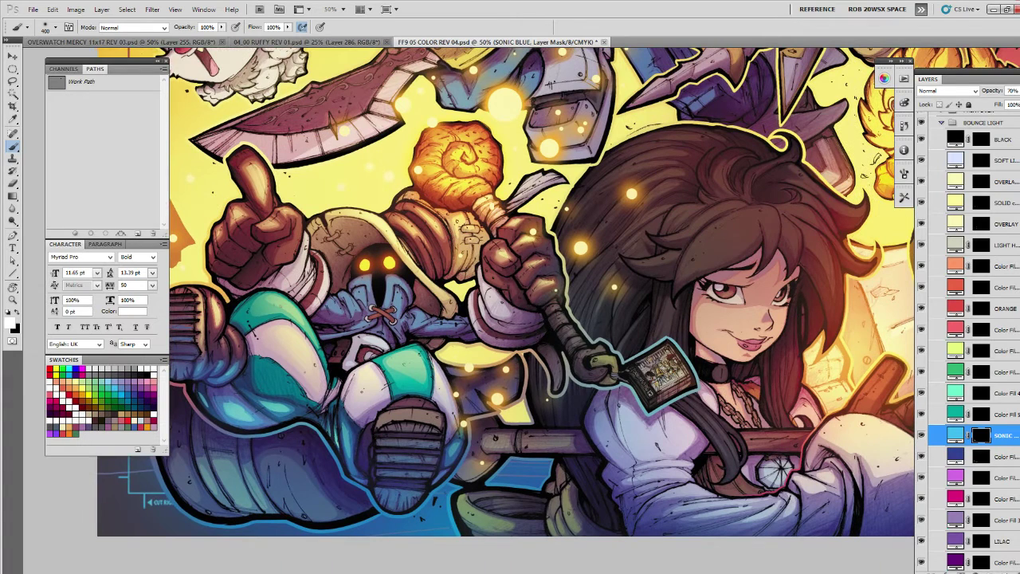
Lasso the underside of the white cuff below that glove, trim the selection, and brush SONIC BLUE bounce light into it.
key("l")
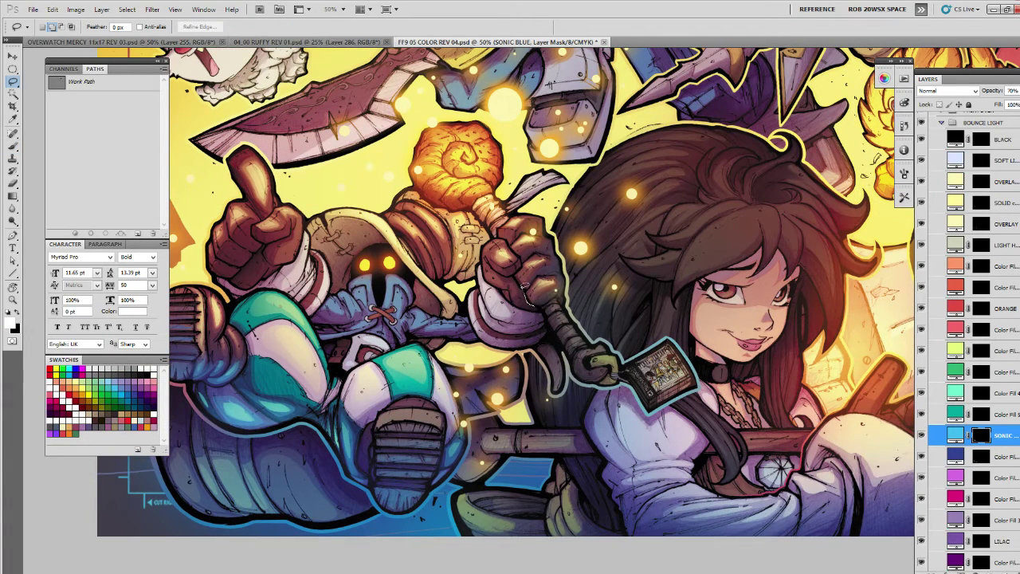
left_click_drag(538, 319, 530, 309)
mouse_move(532, 303)
left_mouse_down()
mouse_move(550, 329)
mouse_move(539, 343)
mouse_move(496, 333)
mouse_move(543, 339)
mouse_move(548, 327)
left_mouse_up()
key("ctrl+alt+z")
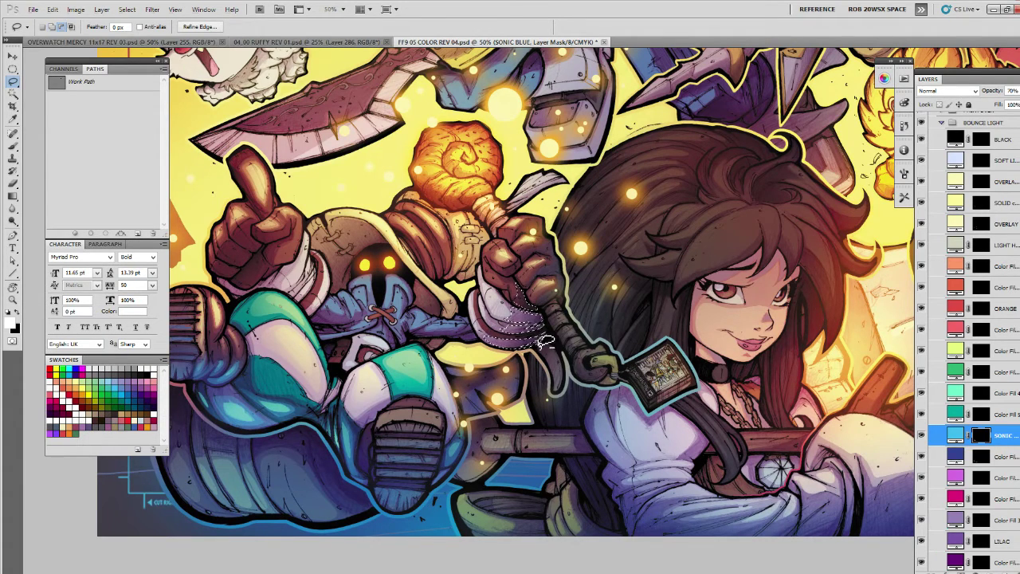
mouse_move(542, 343)
left_mouse_down()
mouse_move(502, 352)
mouse_move(547, 341)
left_mouse_up()
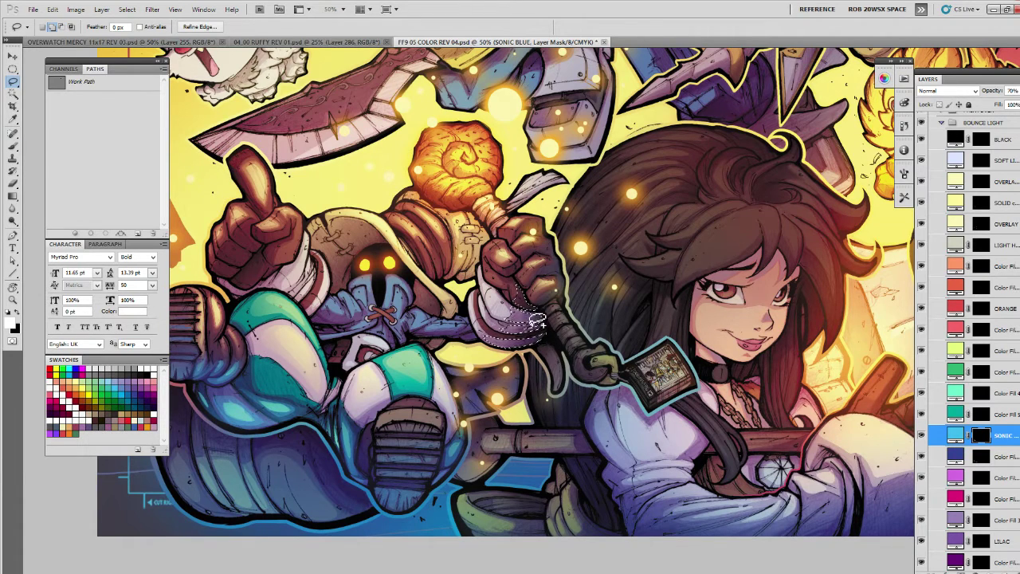
key("b")
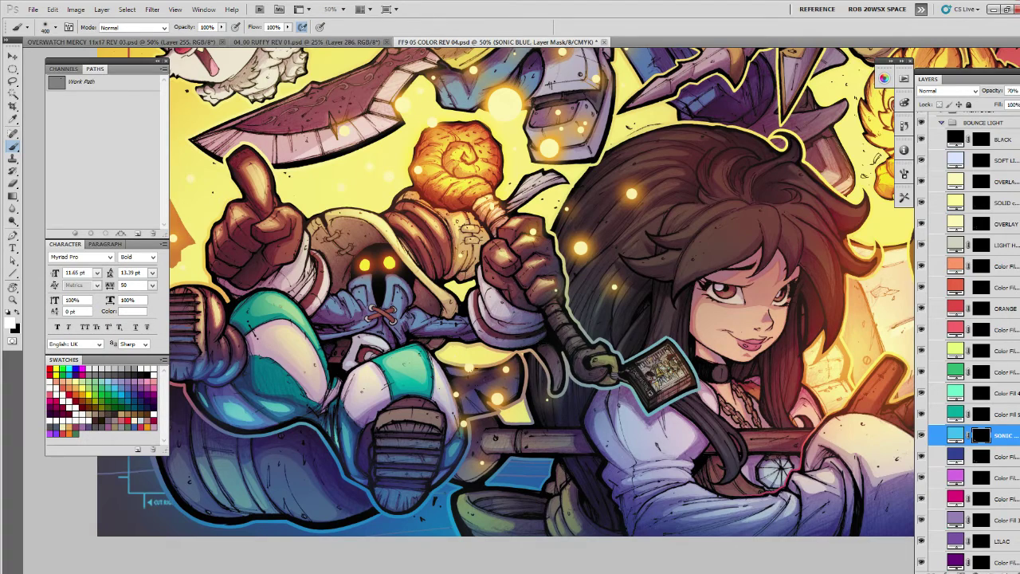
left_click_drag(541, 419, 519, 429)
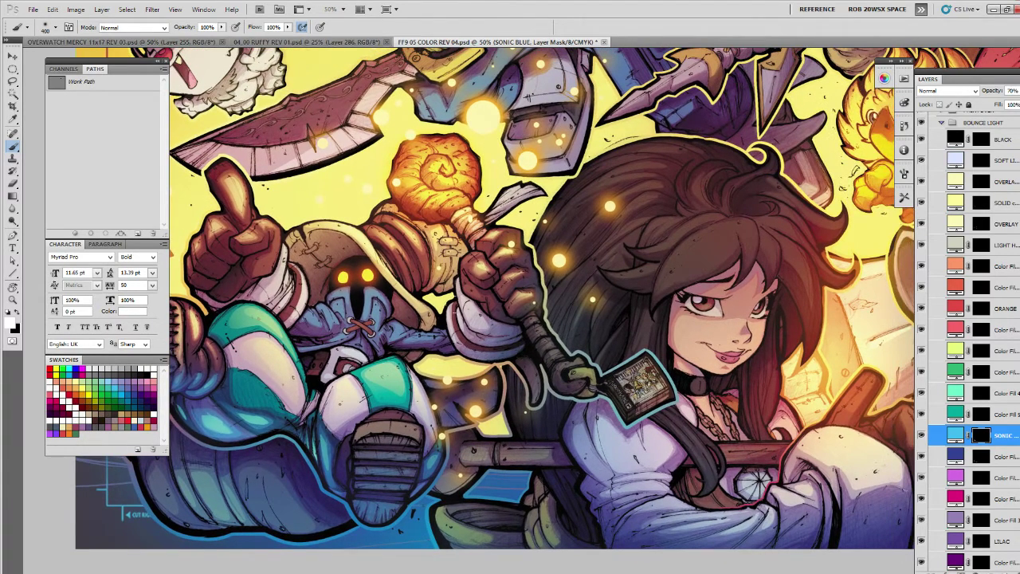
Contract the cuff selection twice and build up tighter blue light inside it on the SONIC BLUE layer mask.
left_click(127, 9)
mouse_move(159, 130)
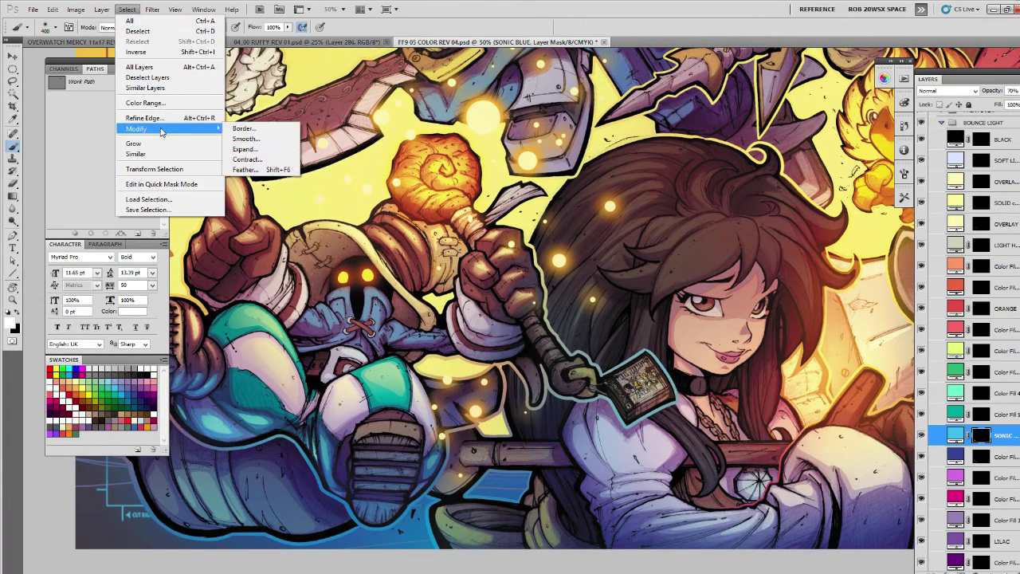
left_click(247, 159)
left_click(563, 195)
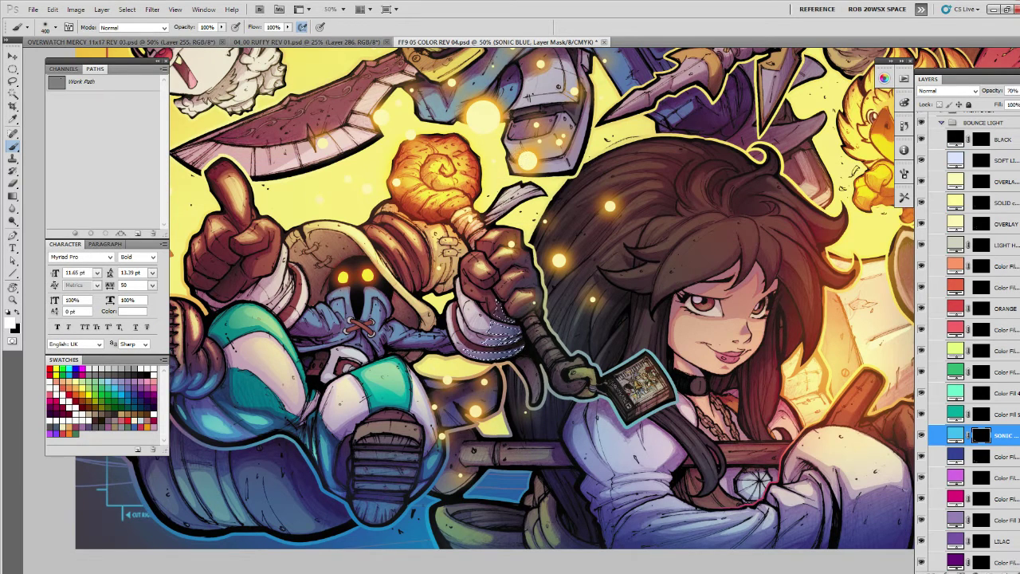
left_click(127, 8)
mouse_move(159, 130)
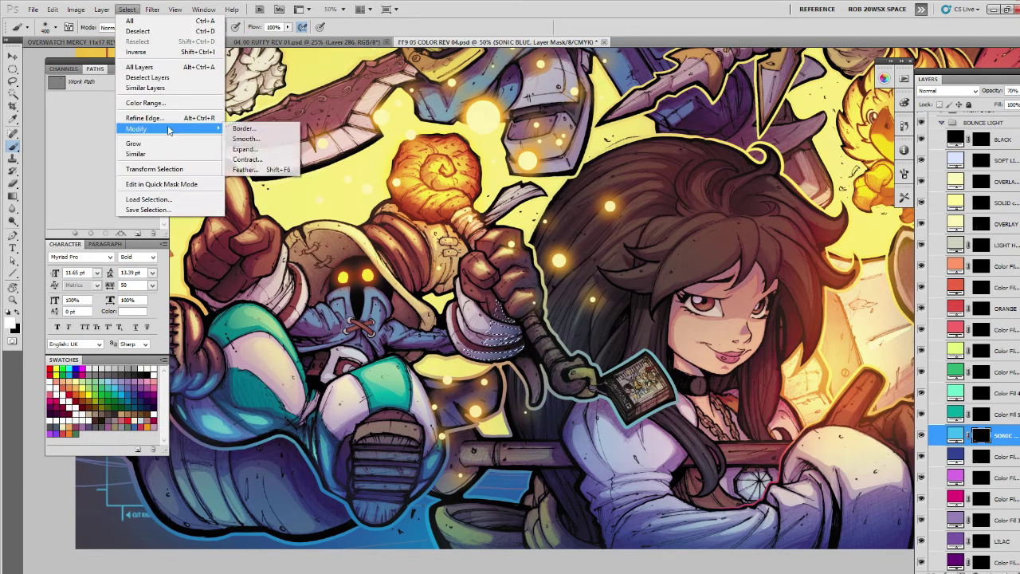
left_click(247, 160)
left_click(574, 196)
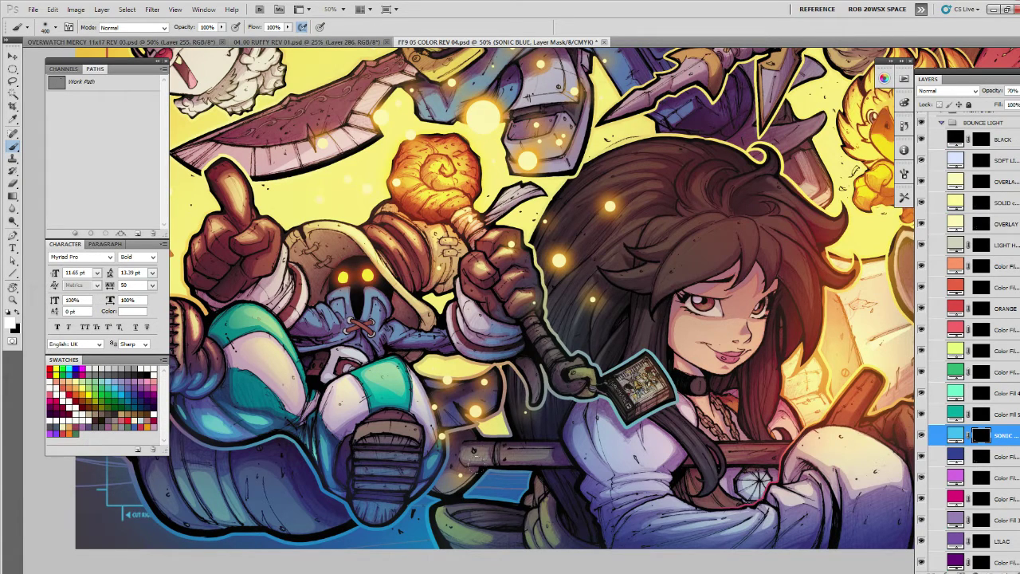
left_click_drag(561, 358, 634, 344)
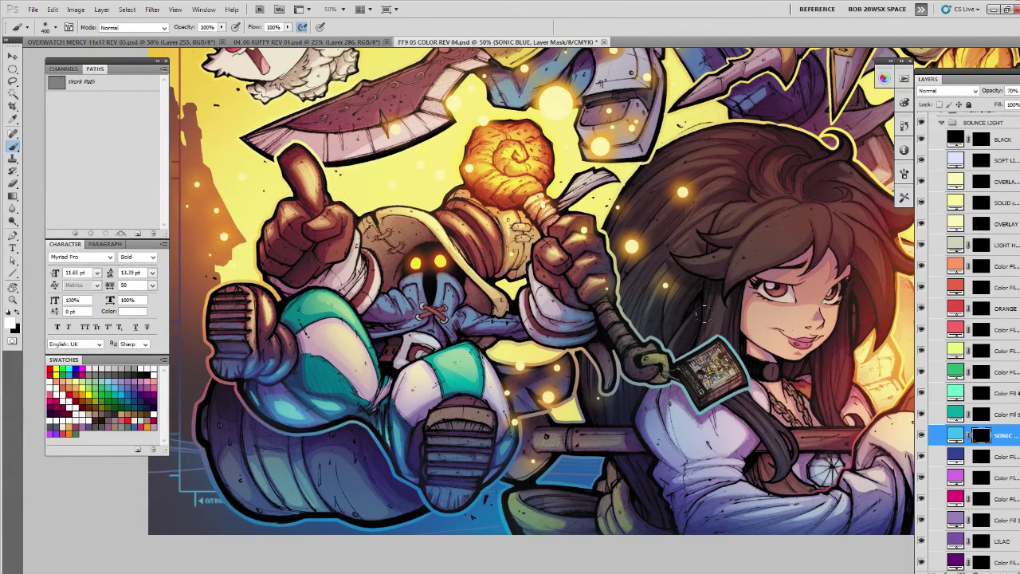
Contract the cuff selection again and dab a brighter mint highlight into it on the Color Fill 4 layer mask.
left_click(982, 393)
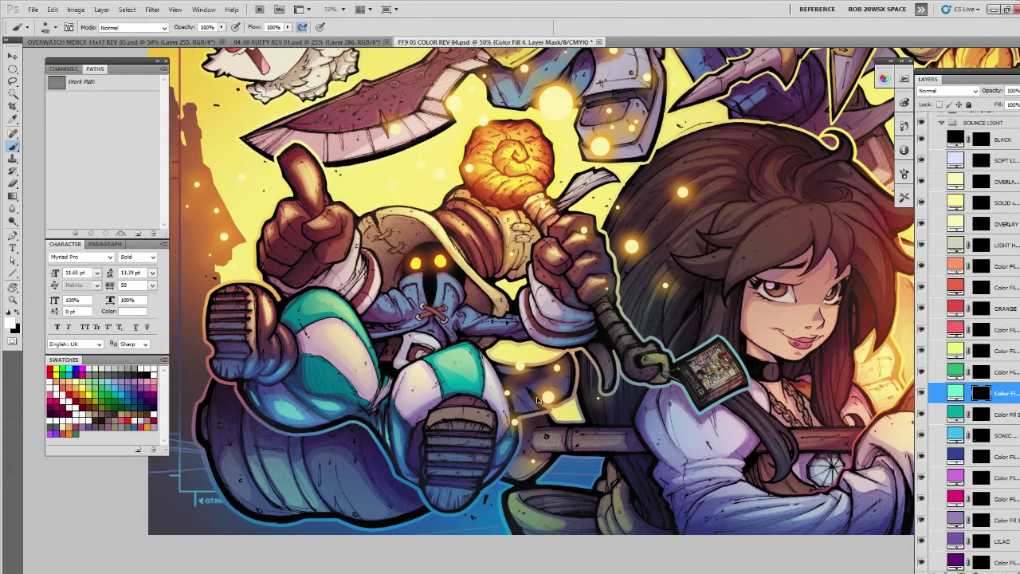
key("ctrl+i")
key("ctrl+i")
left_click(127, 9)
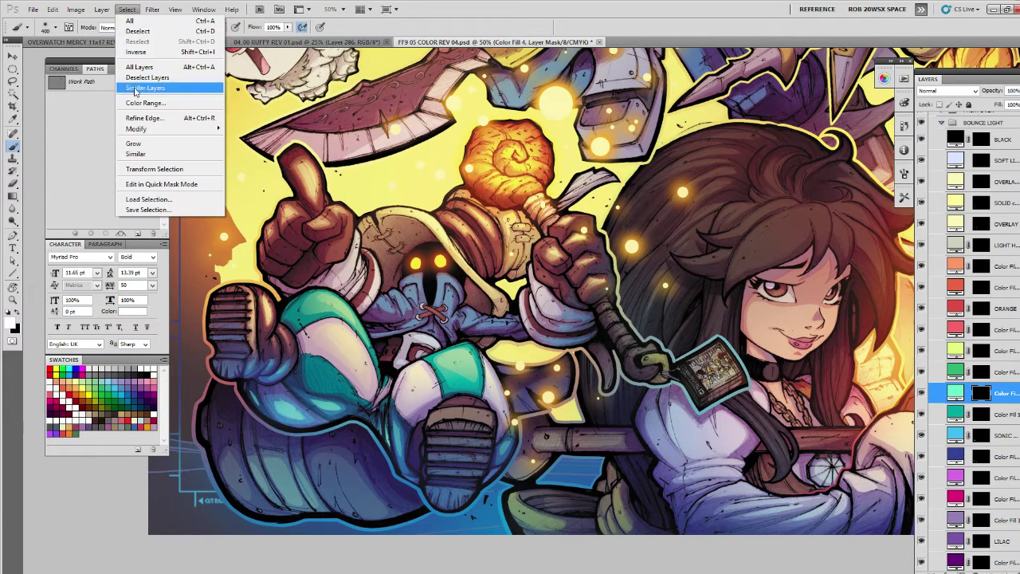
mouse_move(164, 129)
left_click(246, 160)
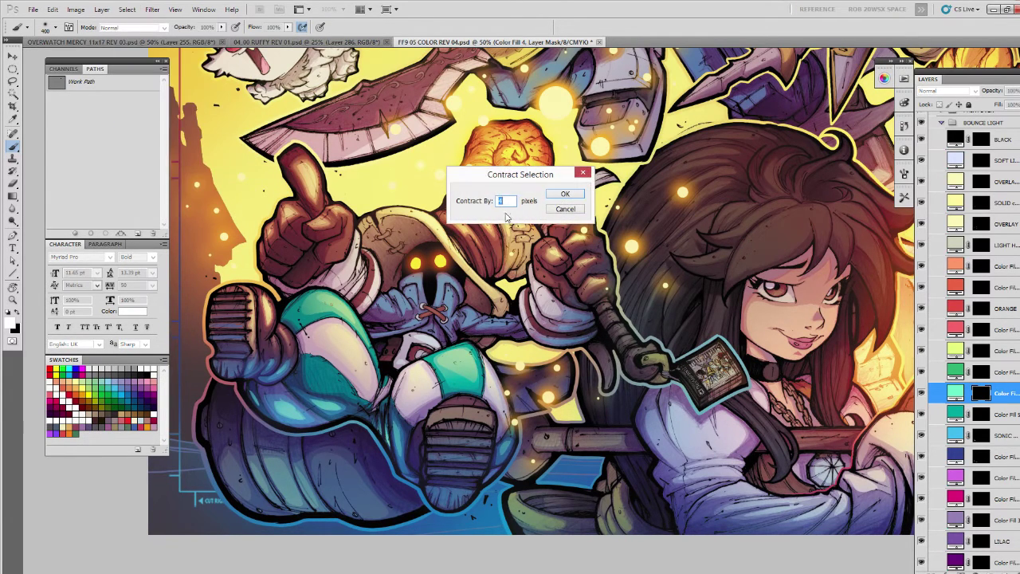
left_click(560, 196)
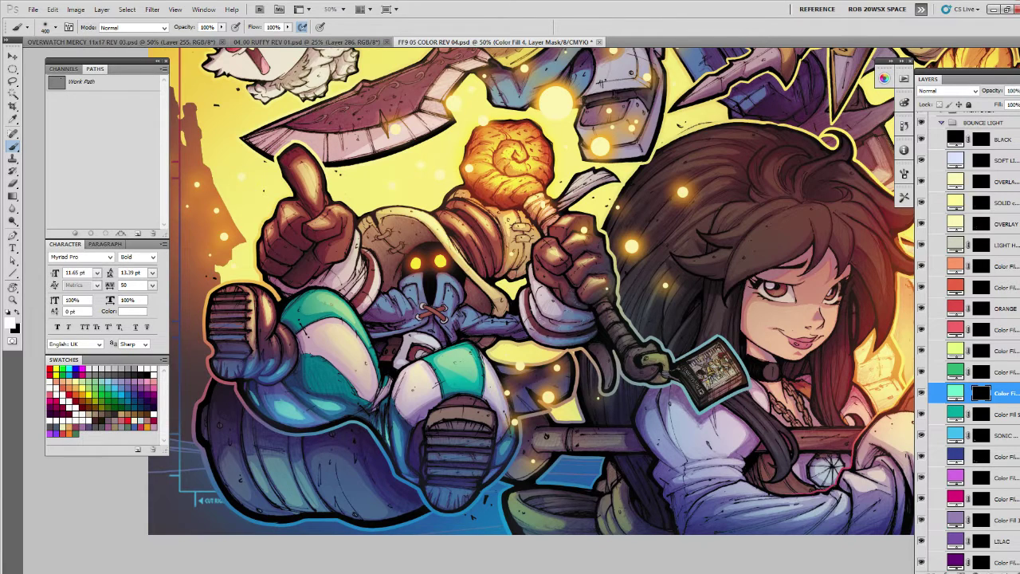
left_click(567, 341)
left_click_drag(661, 394, 705, 380)
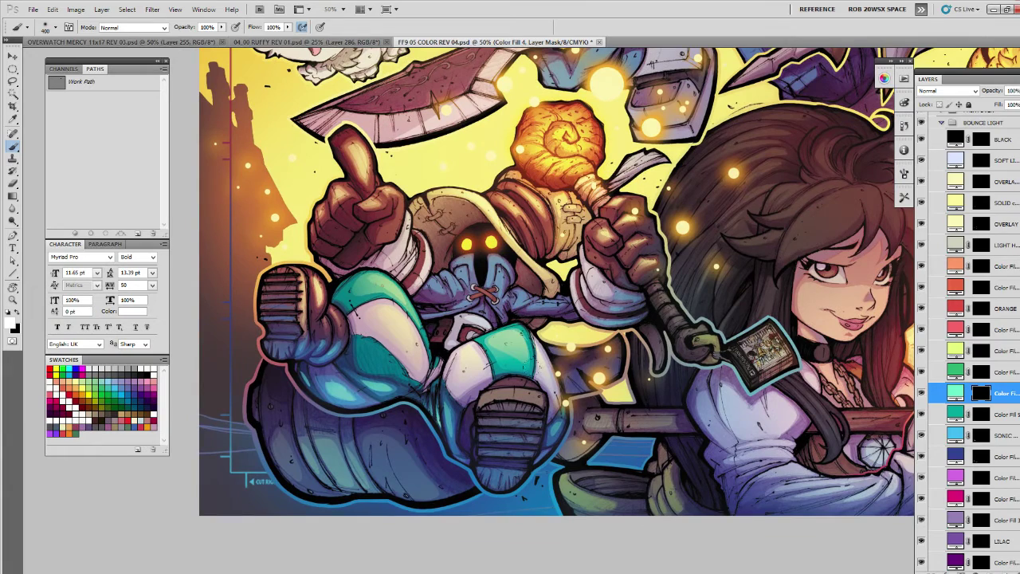
Lasso the lower edge of the mage's blue coat sleeve and try a mint brush stroke there on the Color Fill 4 mask.
key("l")
mouse_move(579, 335)
left_mouse_down()
mouse_move(610, 404)
mouse_move(607, 378)
mouse_move(578, 382)
mouse_move(602, 378)
left_mouse_up()
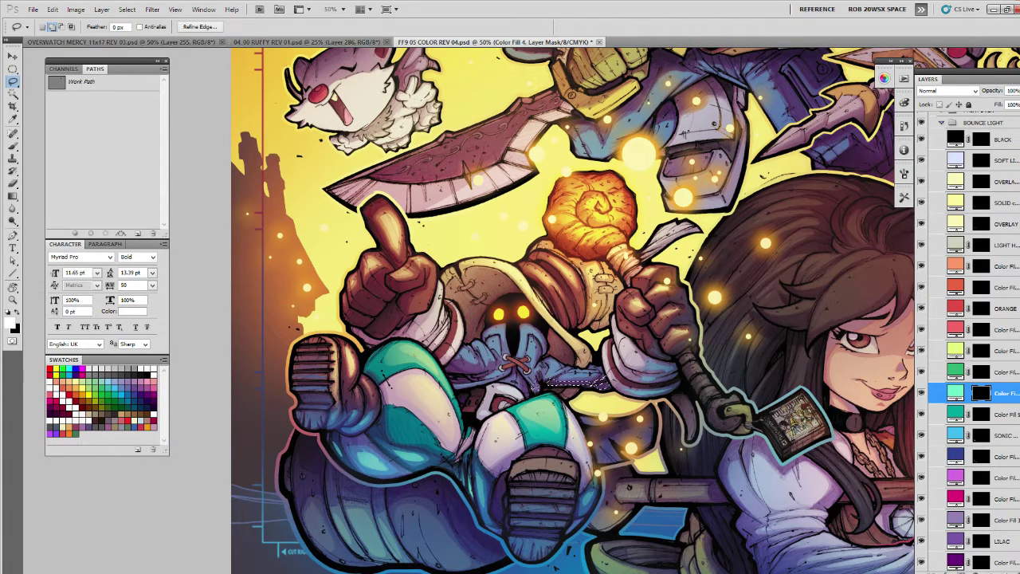
mouse_move(539, 390)
left_mouse_down()
mouse_move(518, 369)
mouse_move(533, 396)
left_mouse_up()
key("b")
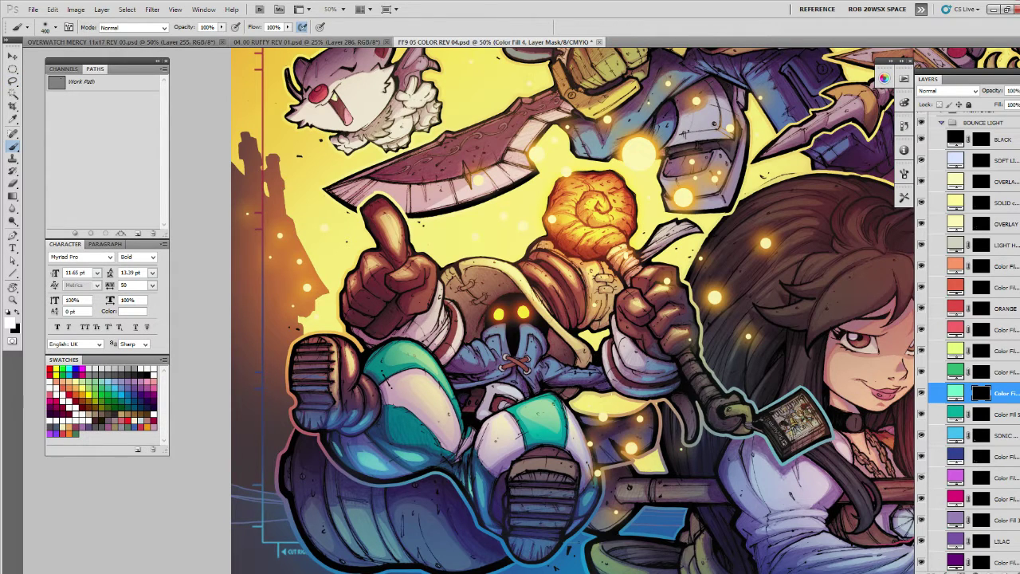
left_click_drag(590, 392, 564, 385)
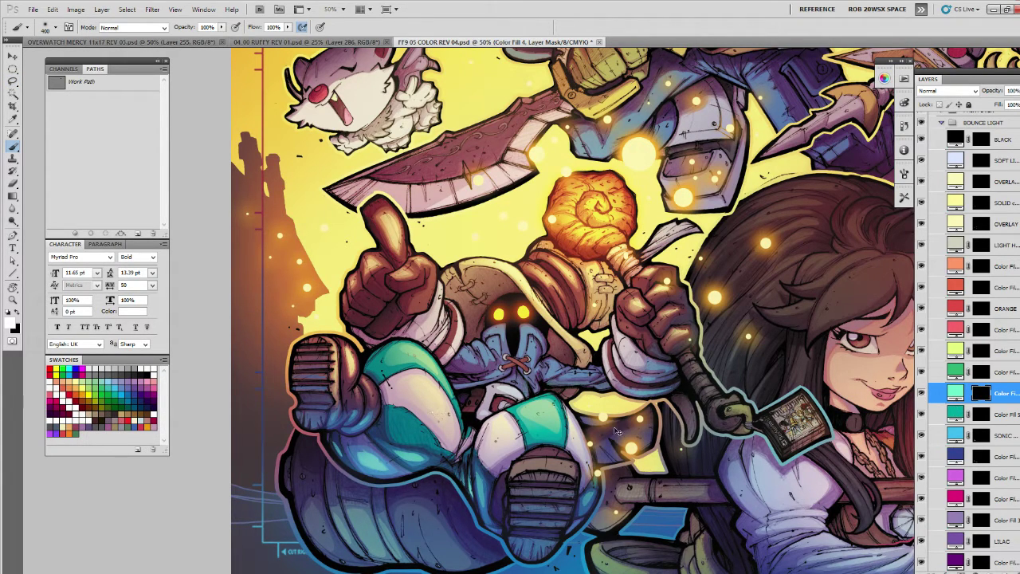
key("ctrl+z")
Contract the sleeve selection by 2 pixels with the Color Fill 37 mask active, and return to the Color Fill 4 layer mask.
left_click(979, 456)
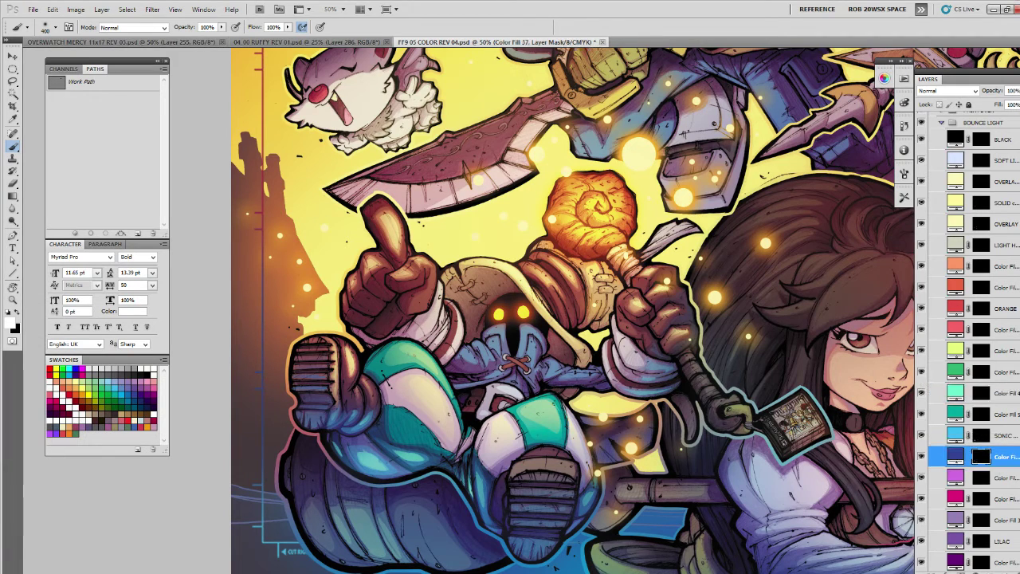
left_click(127, 9)
mouse_move(160, 130)
left_click(238, 160)
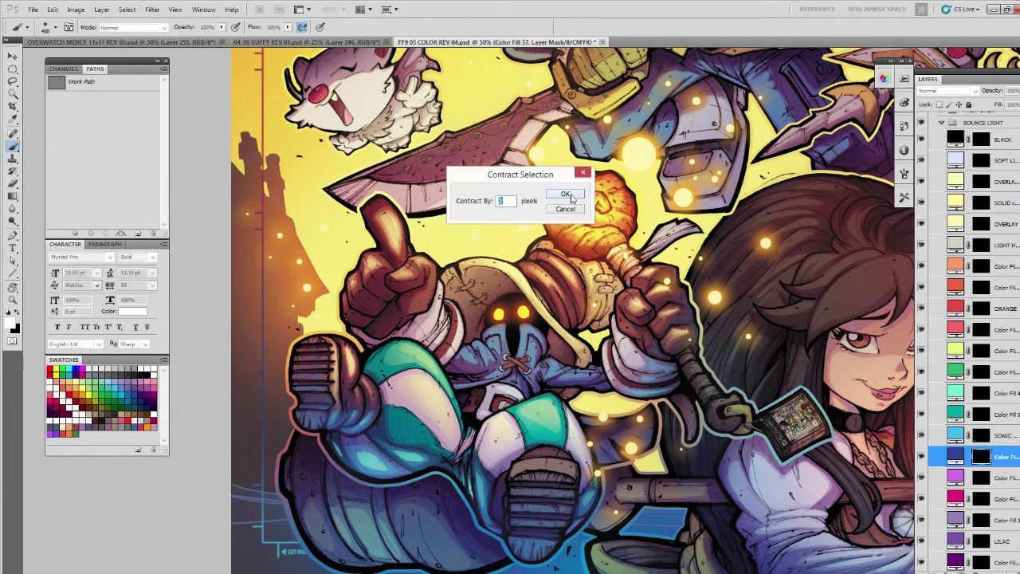
left_click(566, 200)
left_click(971, 432)
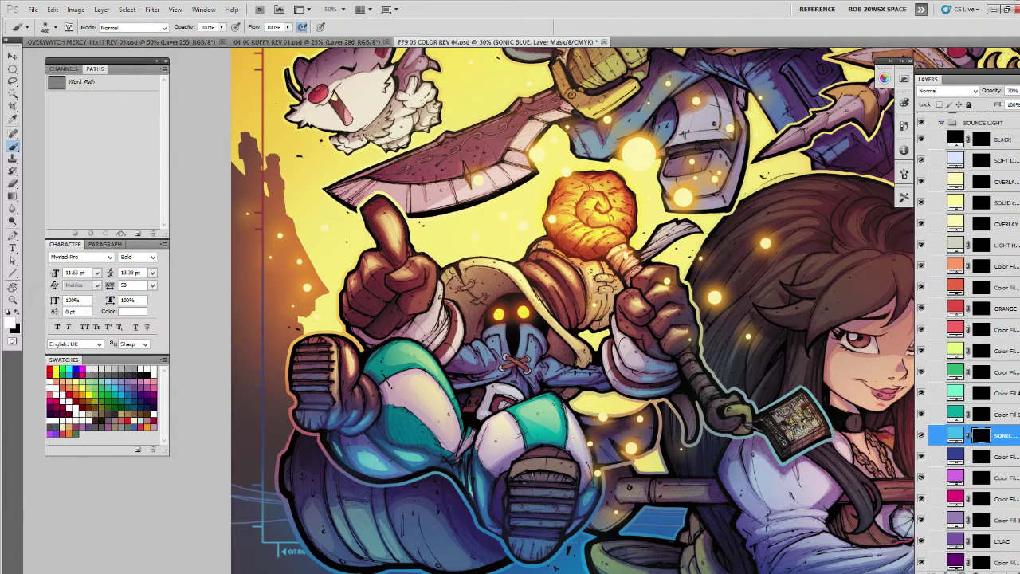
left_click(972, 393)
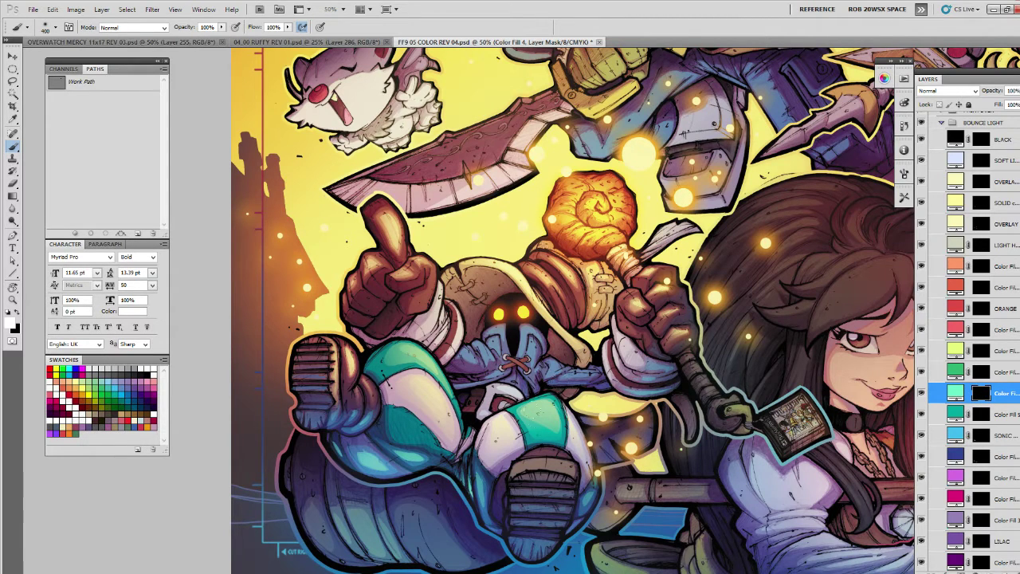
left_click(127, 9)
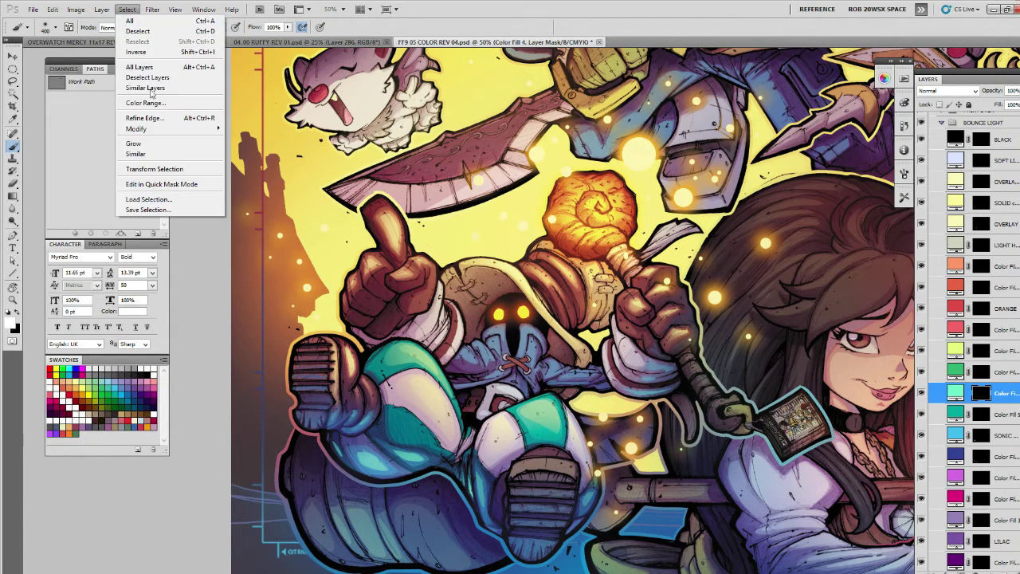
mouse_move(151, 129)
left_click(271, 149)
key("Return")
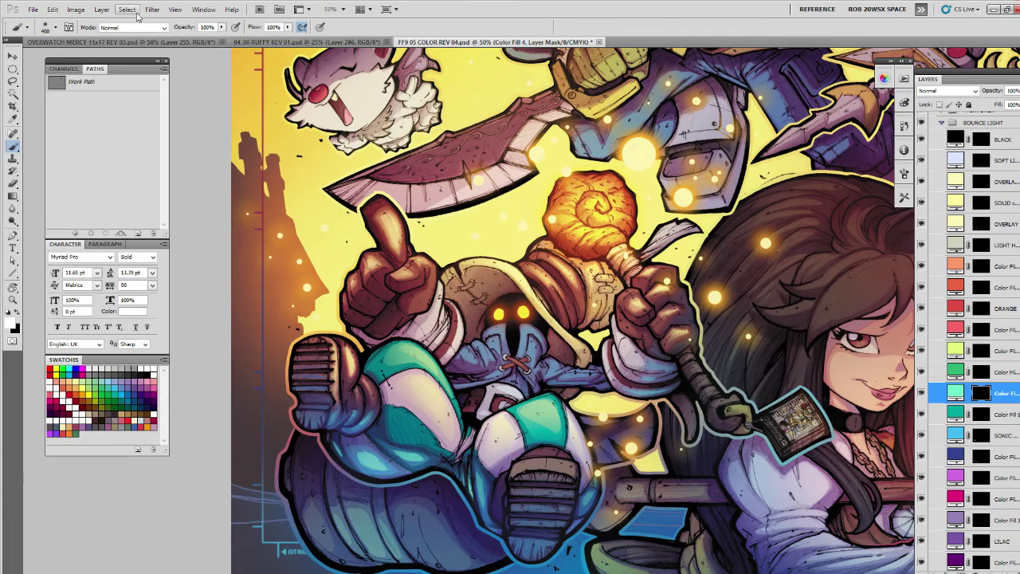
left_click(128, 9)
mouse_move(151, 129)
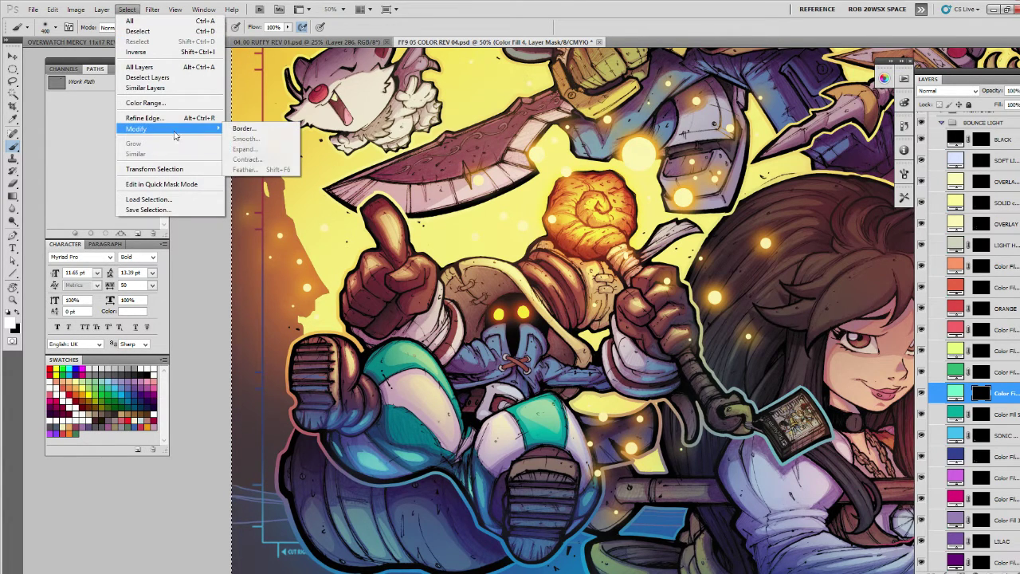
left_click(947, 390)
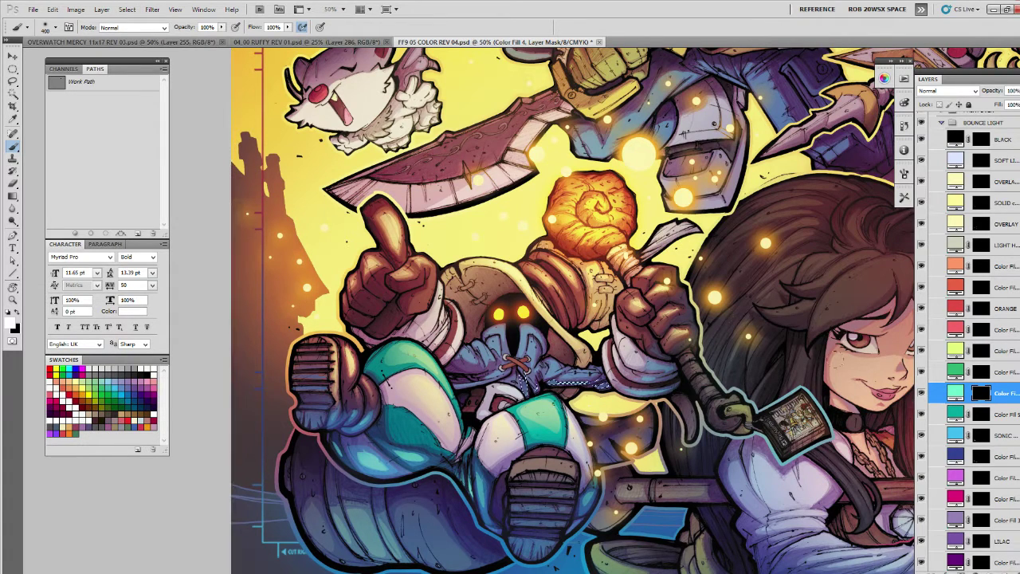
Contract the blue sleeve selection by 2 pixels for a tighter highlight and make the SOLID copy layer mask active.
left_click(128, 9)
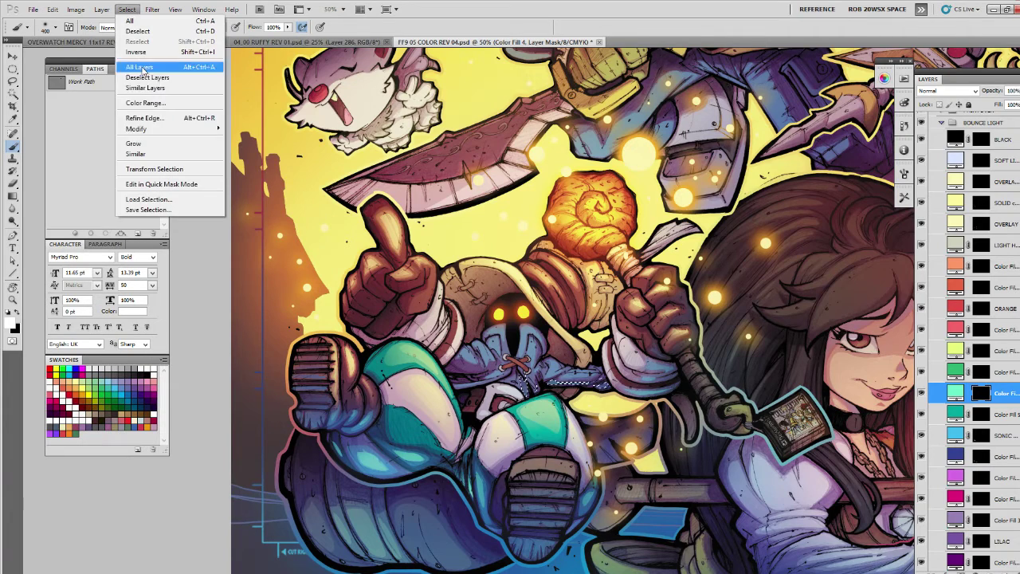
mouse_move(160, 119)
left_click(273, 162)
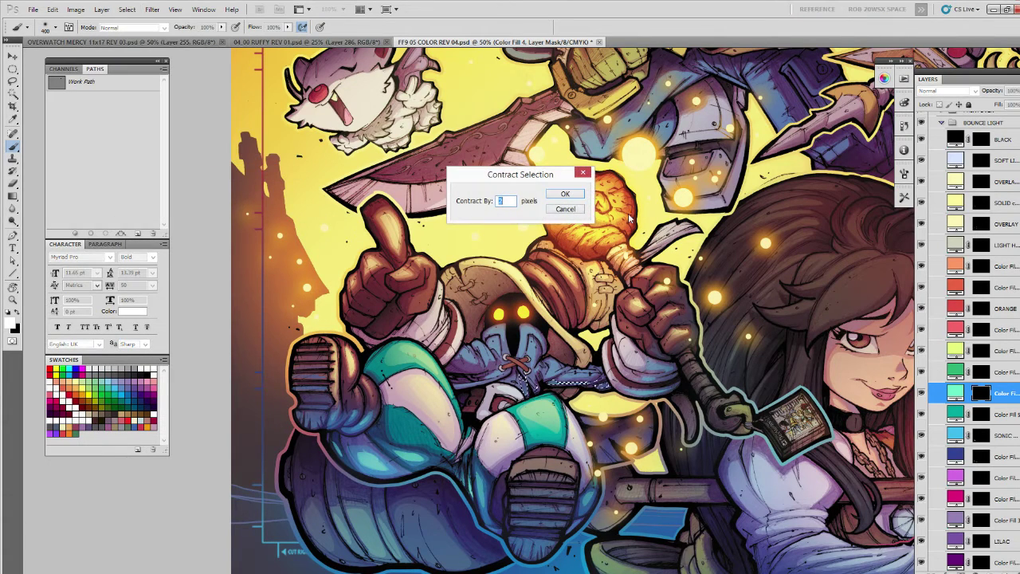
left_click(577, 196)
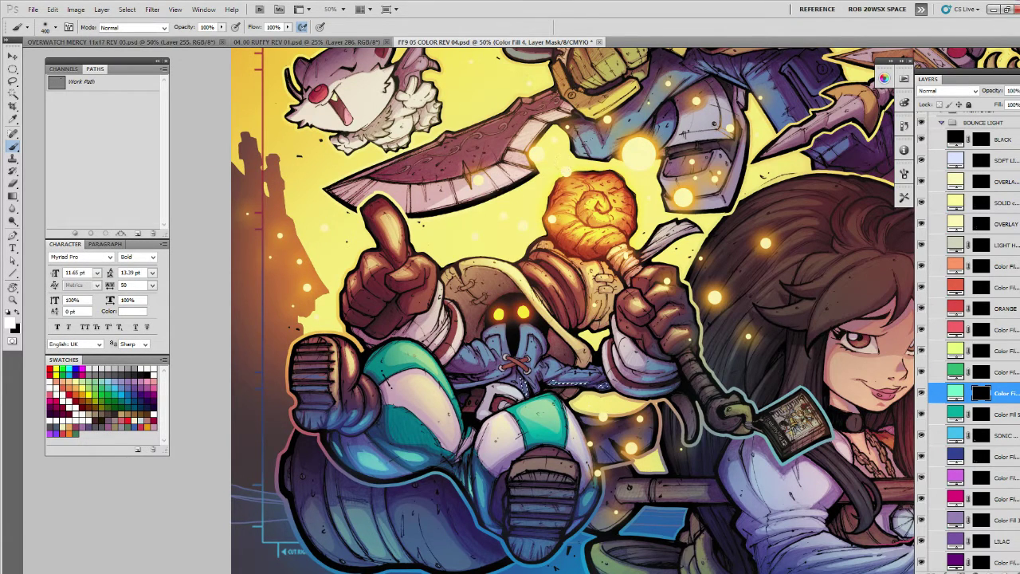
left_click(982, 202)
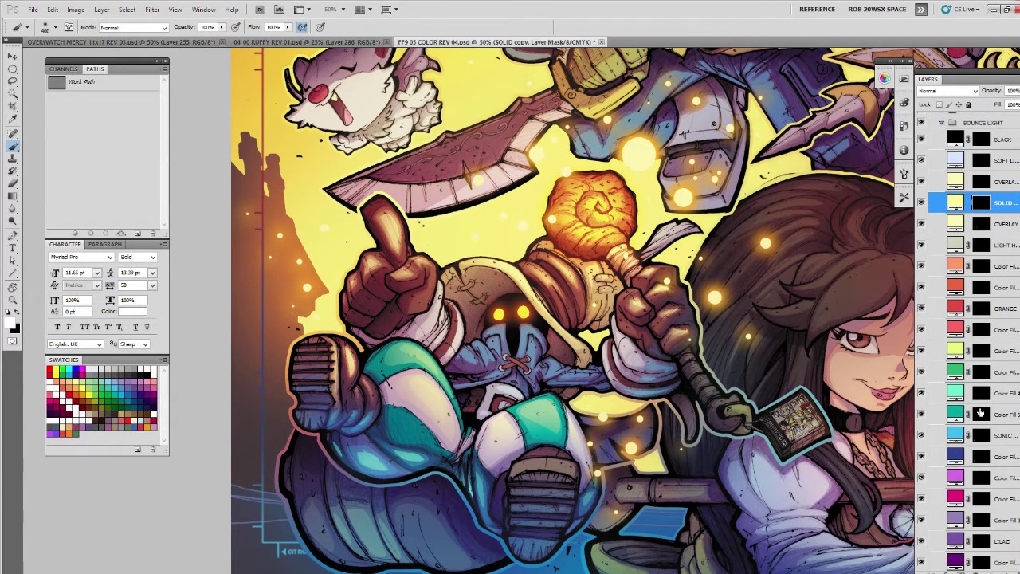
Activate the Color Fill 5 layer mask and lasso the lower folds of the blue coat sleeve for teal brushwork.
left_click(982, 413)
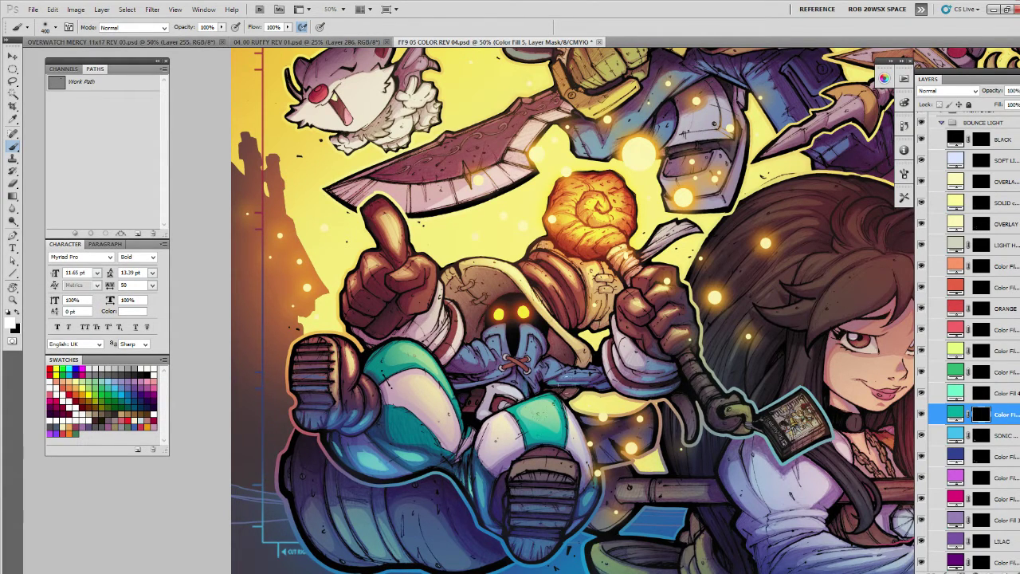
mouse_move(584, 492)
left_mouse_down()
mouse_move(581, 462)
mouse_move(572, 484)
left_mouse_up()
key("l")
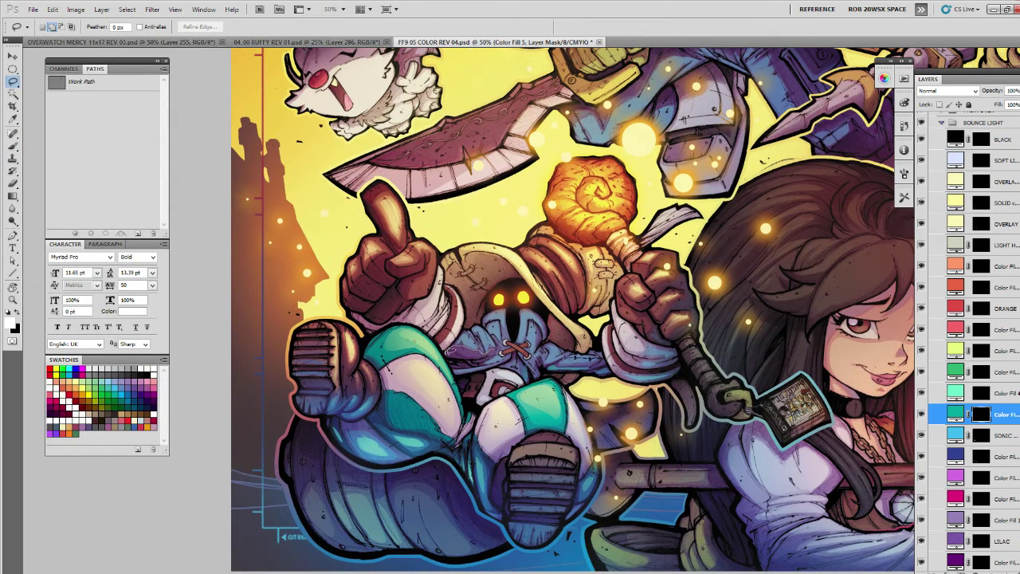
left_click_drag(481, 355, 499, 349)
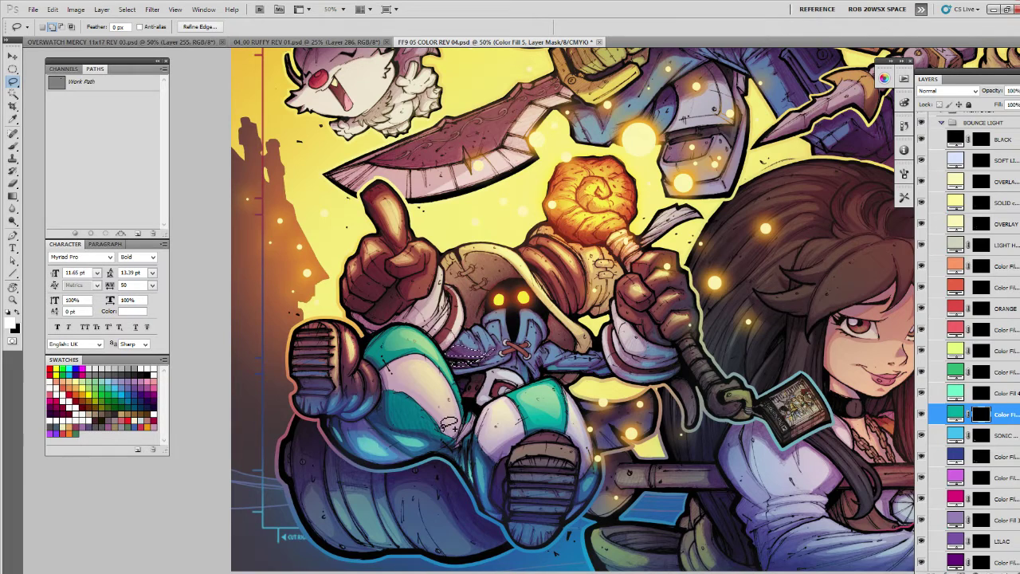
left_click_drag(453, 405, 477, 425)
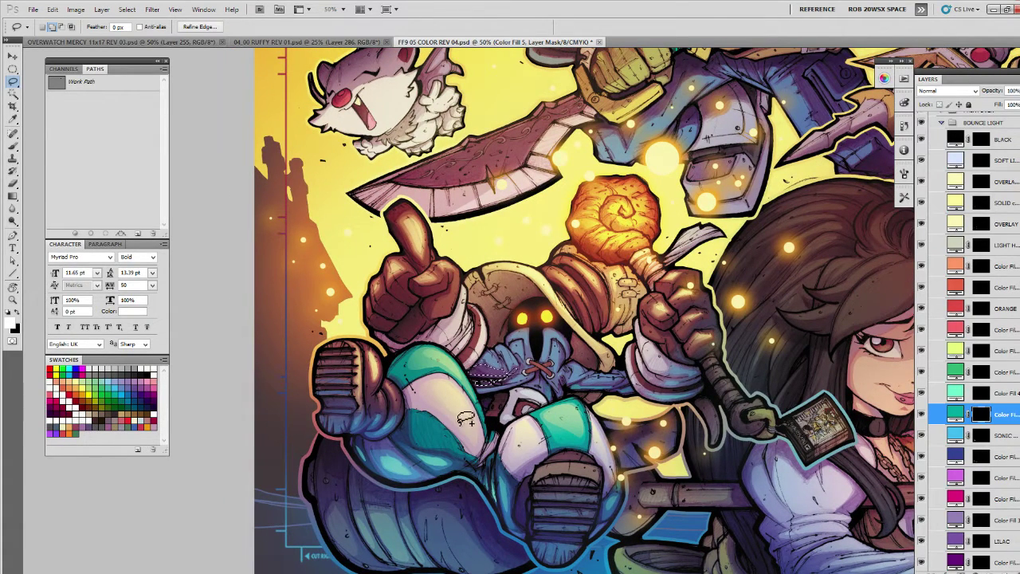
mouse_move(501, 382)
left_mouse_down()
mouse_move(472, 370)
mouse_move(514, 371)
left_mouse_up()
key("b")
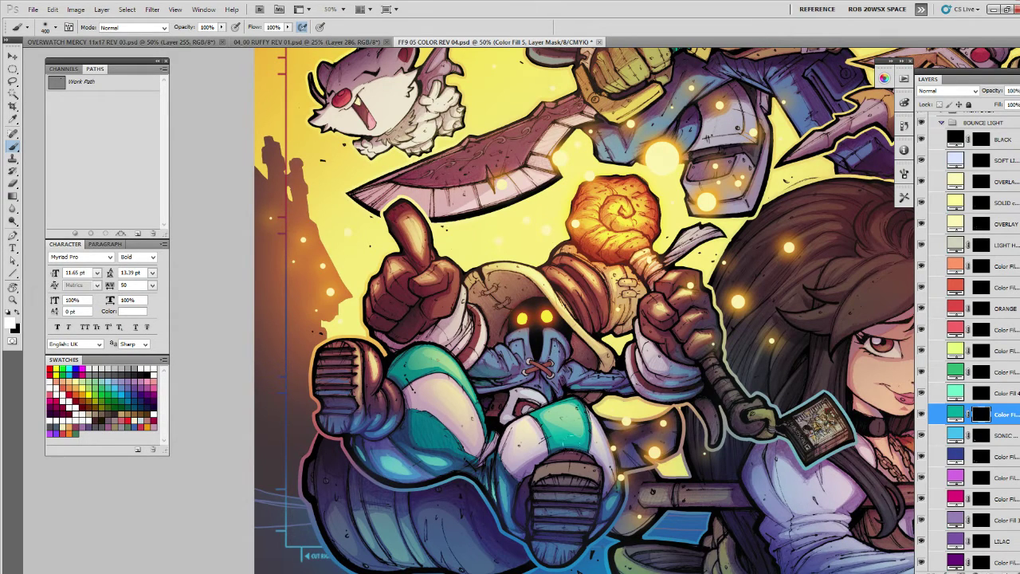
Contract the blue sleeve selection by 2 pixels on the Color Fill 5 layer mask.
left_click(127, 9)
mouse_move(178, 136)
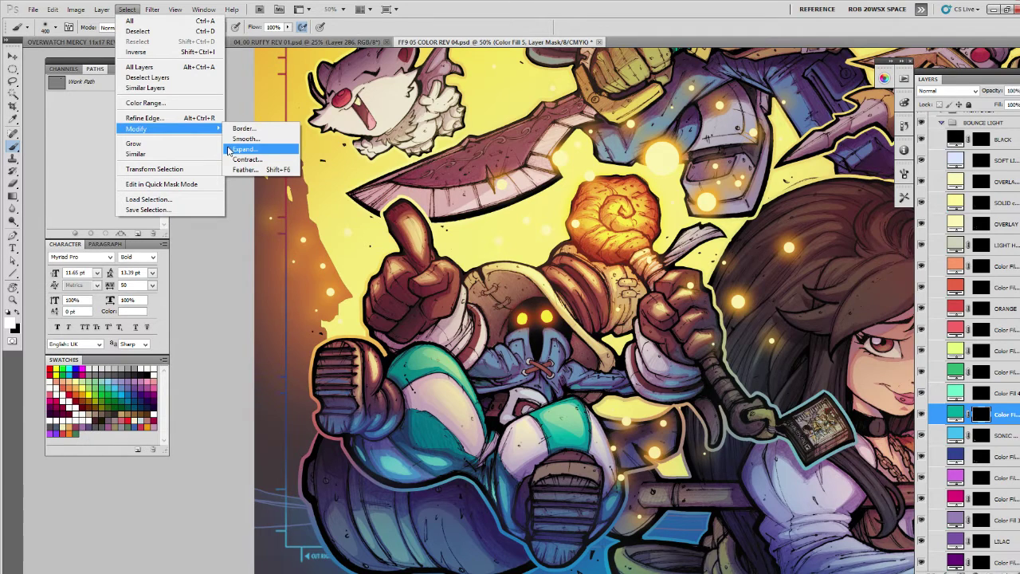
left_click(246, 160)
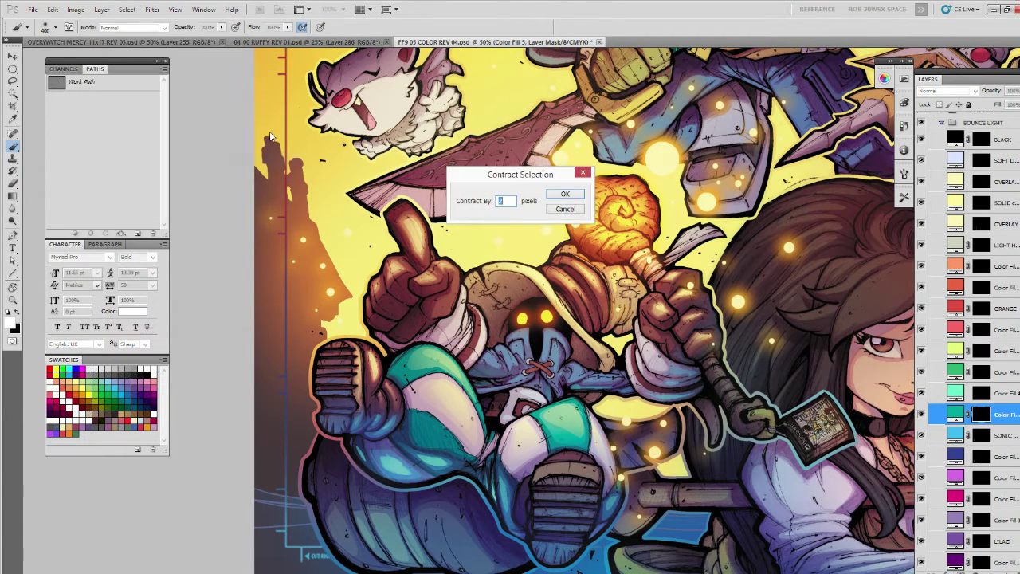
left_click(575, 193)
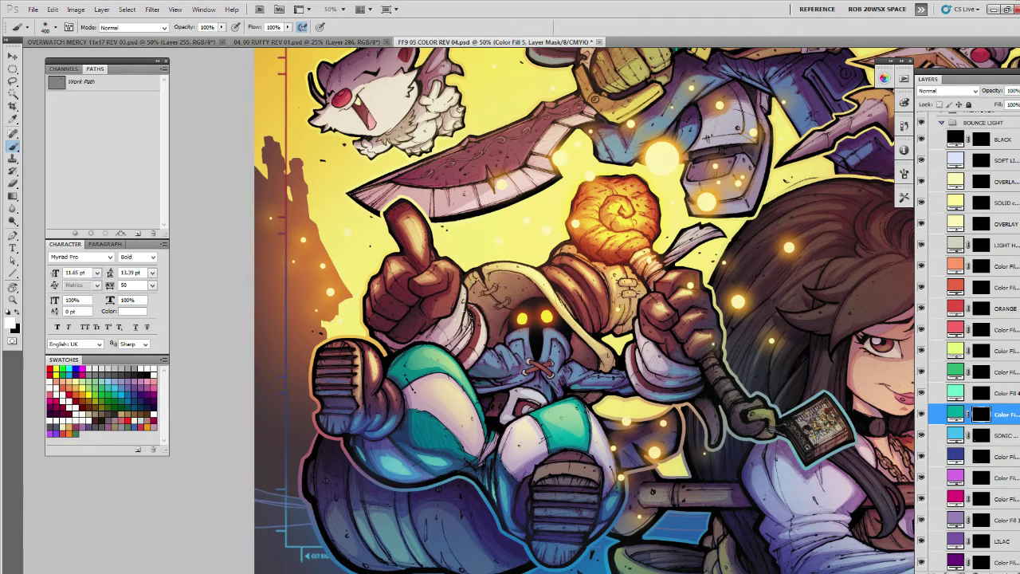
left_click_drag(524, 304, 477, 245)
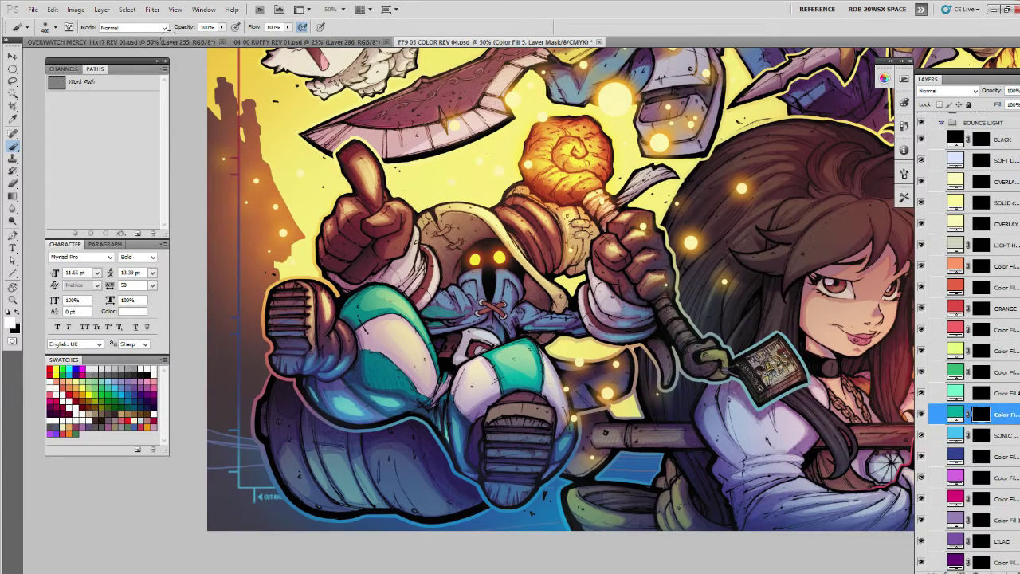
Contract the sleeve selection by another 1 pixel and make the Color Fill 4 layer mask active.
left_click(127, 9)
mouse_move(144, 130)
left_click(247, 160)
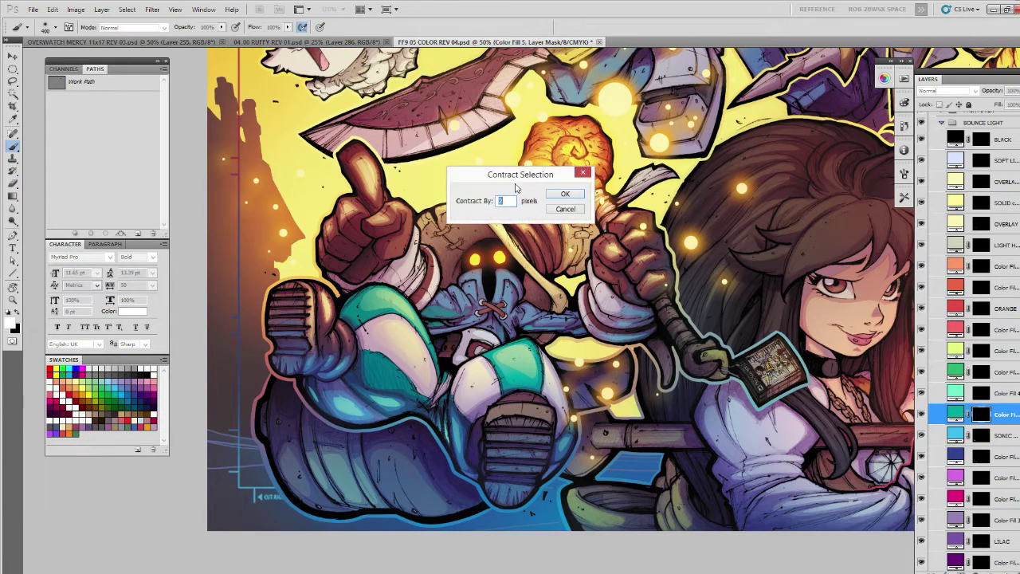
type("1")
left_click(566, 195)
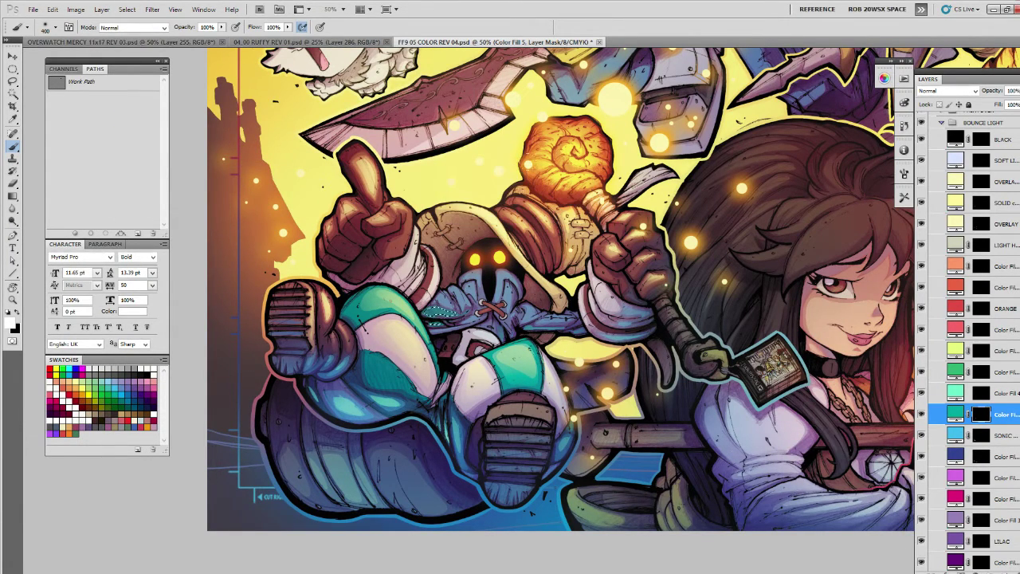
left_click(976, 394)
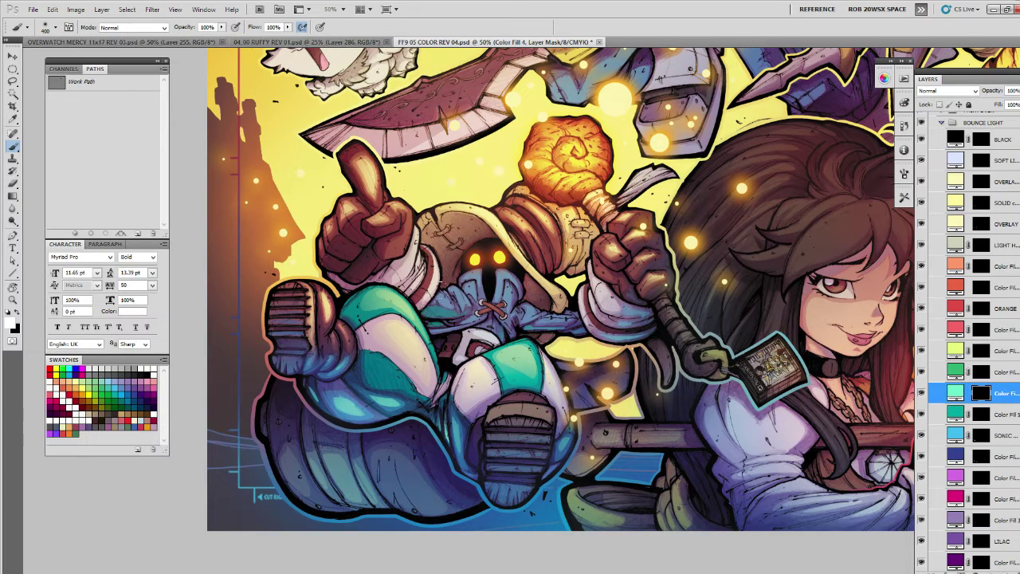
Lasso the underside of the cuff on the staff-holding arm and brush teal bounce light there on the Color Fill 5 mask.
key("z")
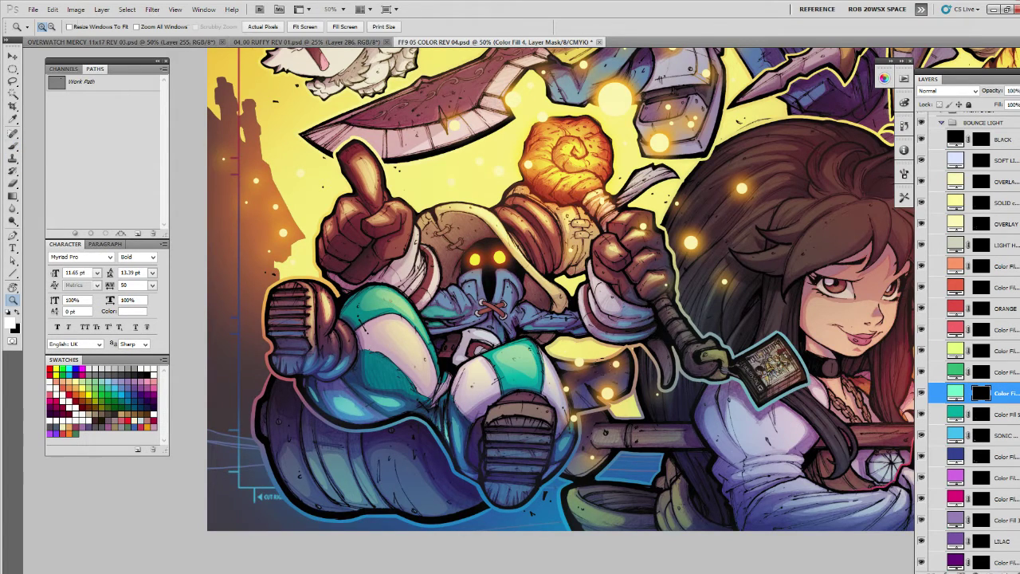
left_click(627, 391, "alt")
left_click(614, 390, "alt")
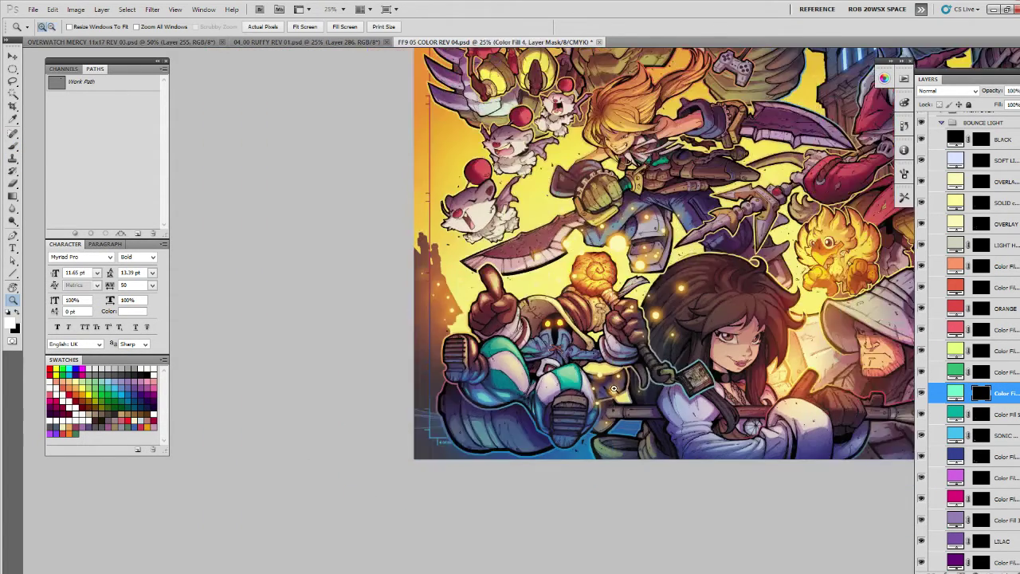
left_click(614, 390)
left_click(622, 388)
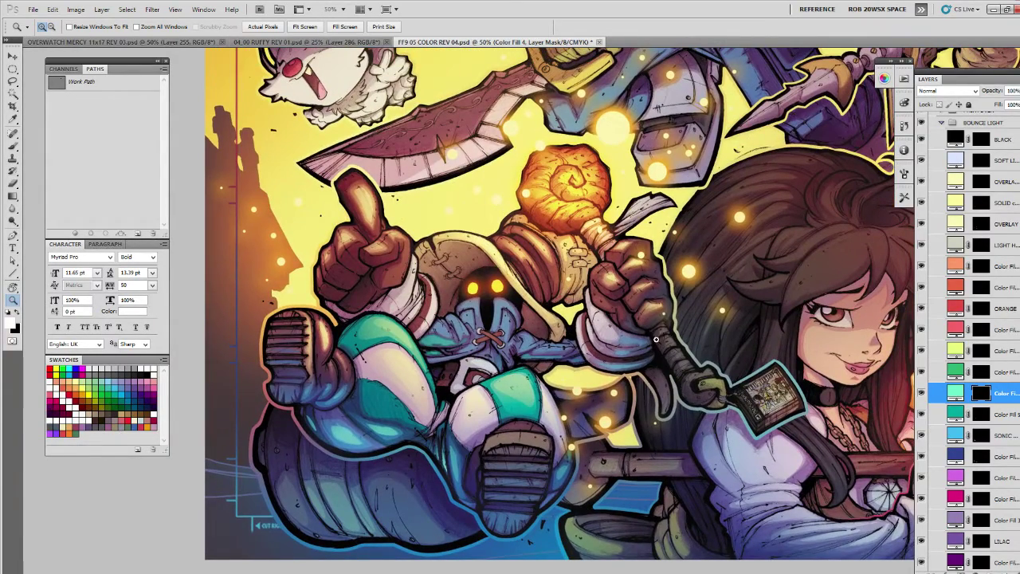
key("l")
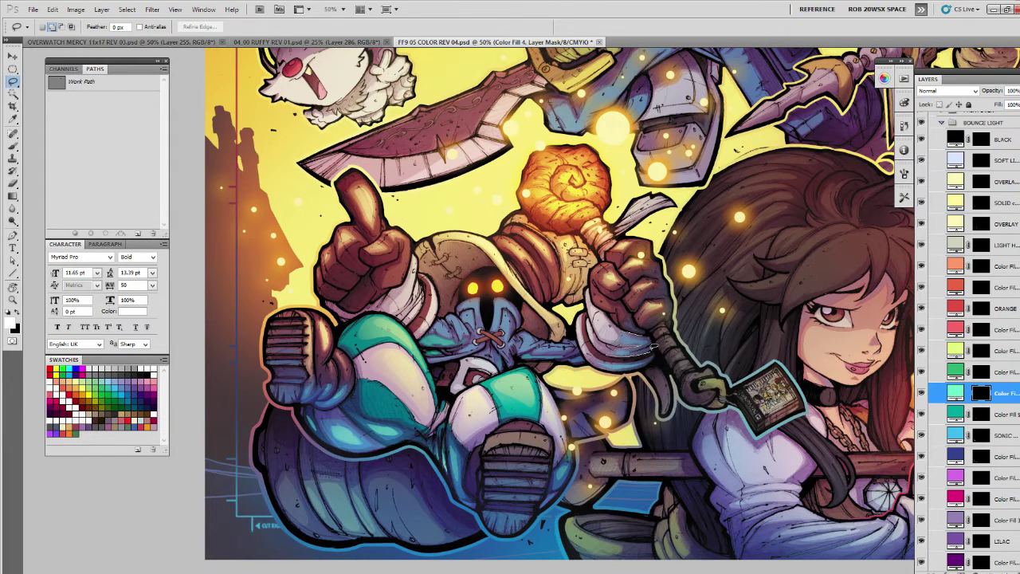
left_click_drag(654, 347, 606, 357)
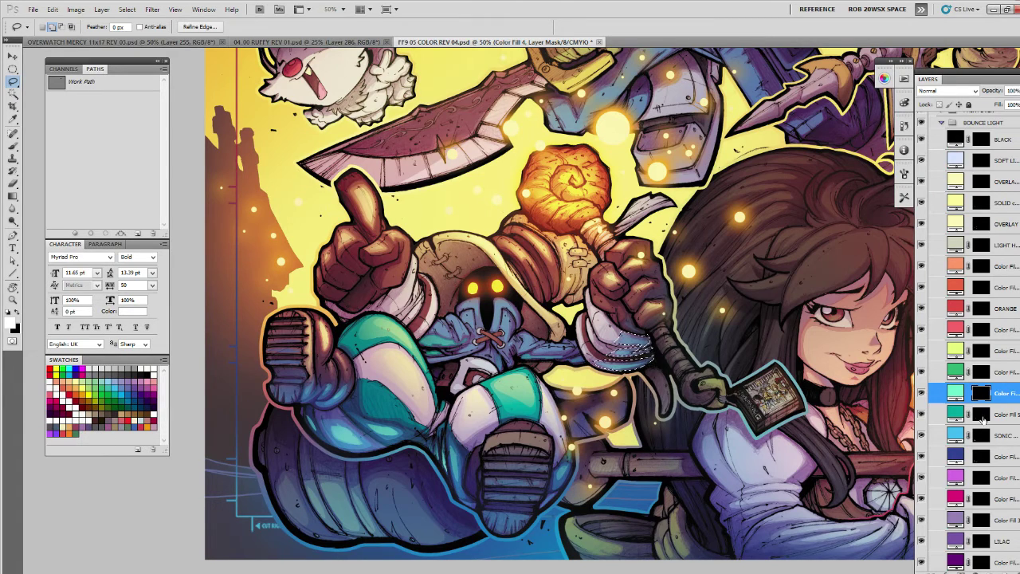
key("alt+bracketleft")
key("b")
key("ctrl+d")
left_click_drag(629, 359, 626, 344)
key("ctrl+z")
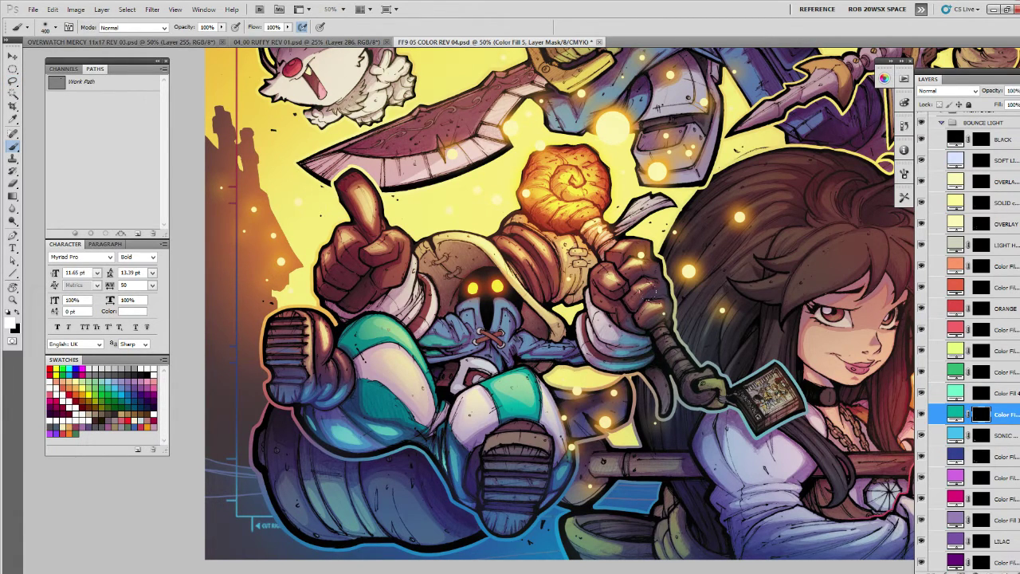
Lasso the dark curved strap hanging beside the staff and try a teal brush dab on the Color Fill 5 mask.
mouse_move(714, 436)
left_mouse_down()
mouse_move(732, 411)
mouse_move(739, 416)
mouse_move(667, 448)
left_mouse_up()
key("l")
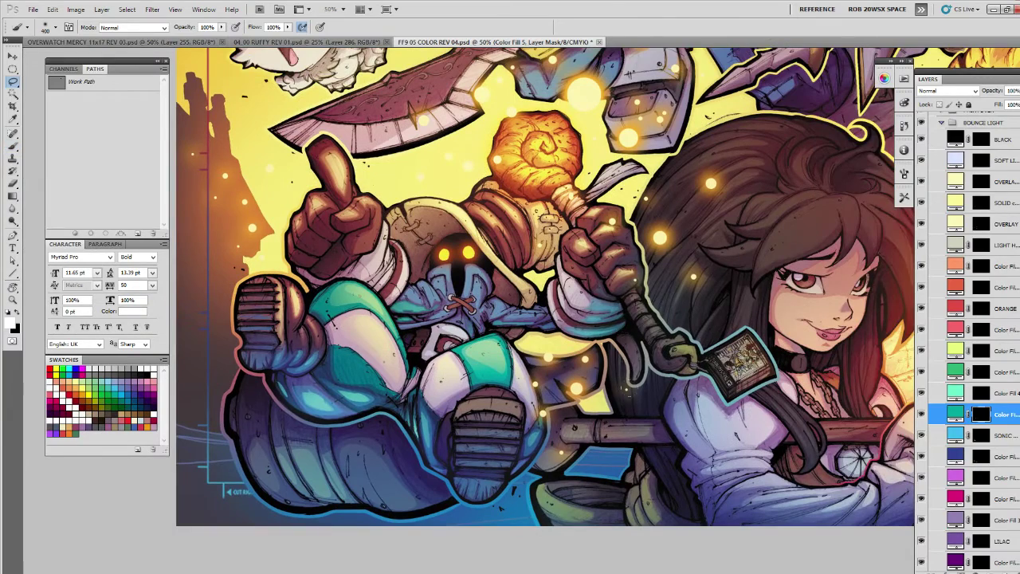
left_click_drag(695, 404, 656, 441)
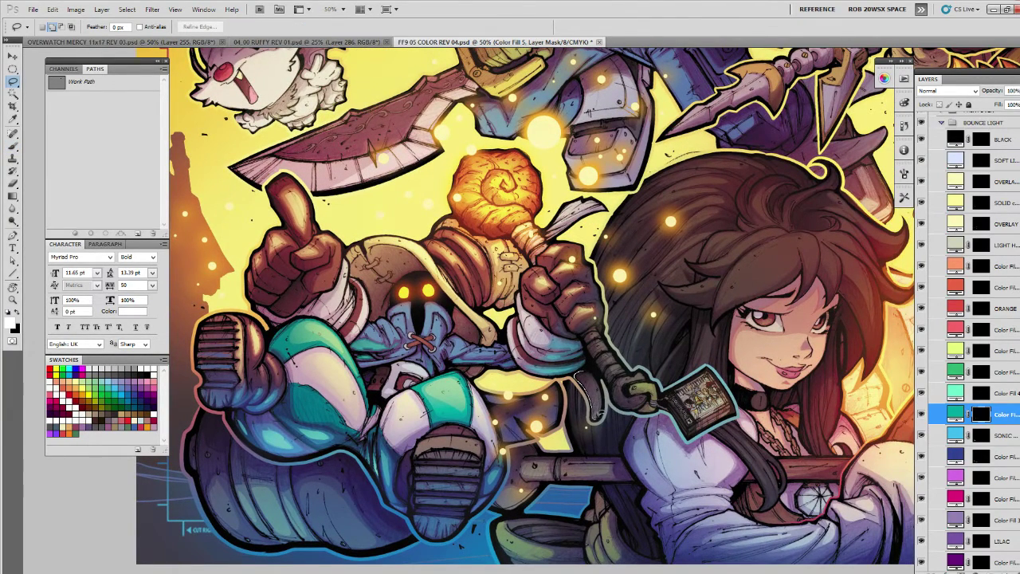
left_click_drag(599, 372, 596, 370)
key("b")
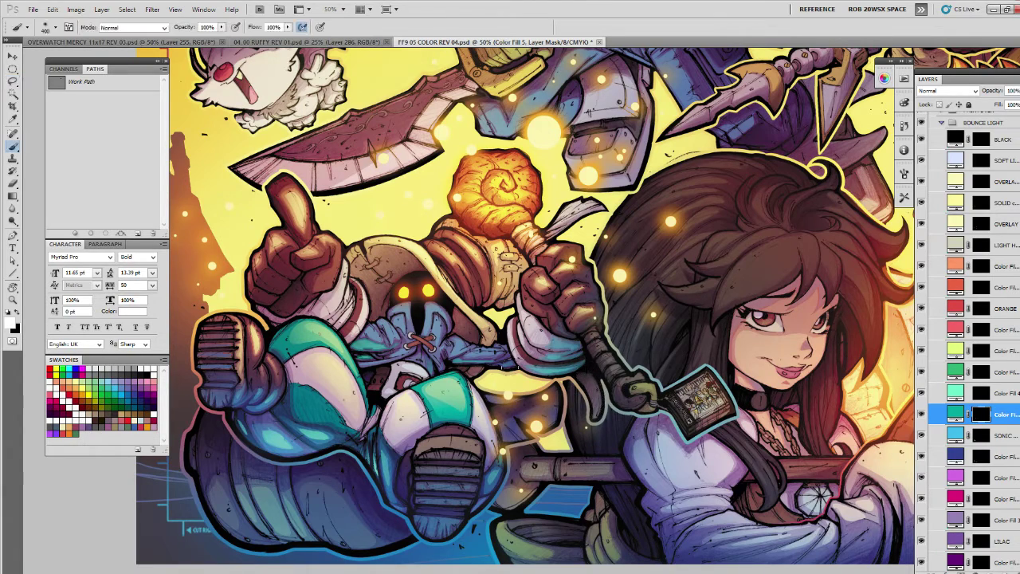
left_click(591, 376)
key("ctrl+z")
Lasso the curled fingers of the thumbs-up glove and dab a subtle teal bounce light into them on the Color Fill 5 mask.
left_click_drag(592, 342, 650, 367)
left_click_drag(582, 362, 640, 381)
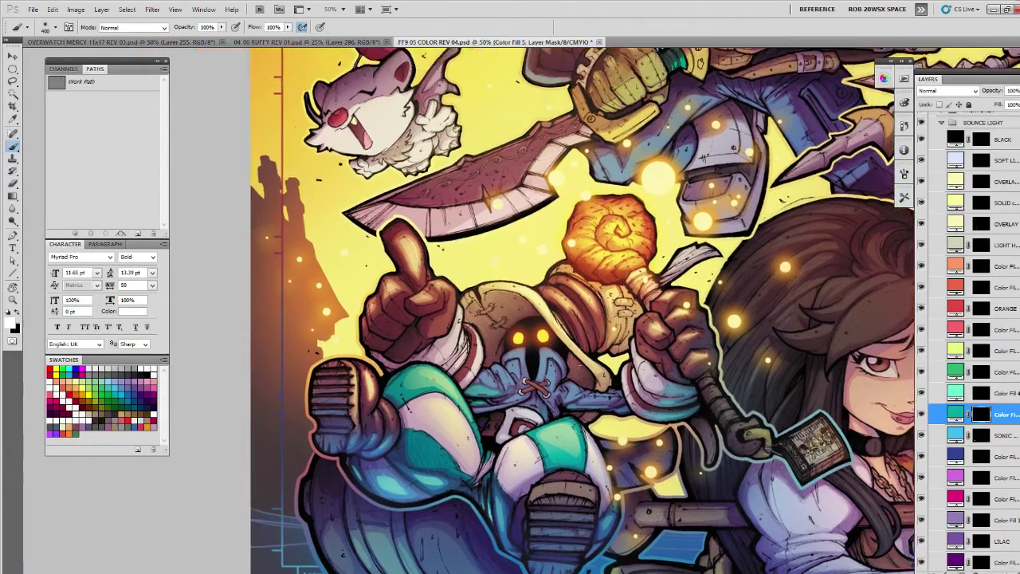
key("l")
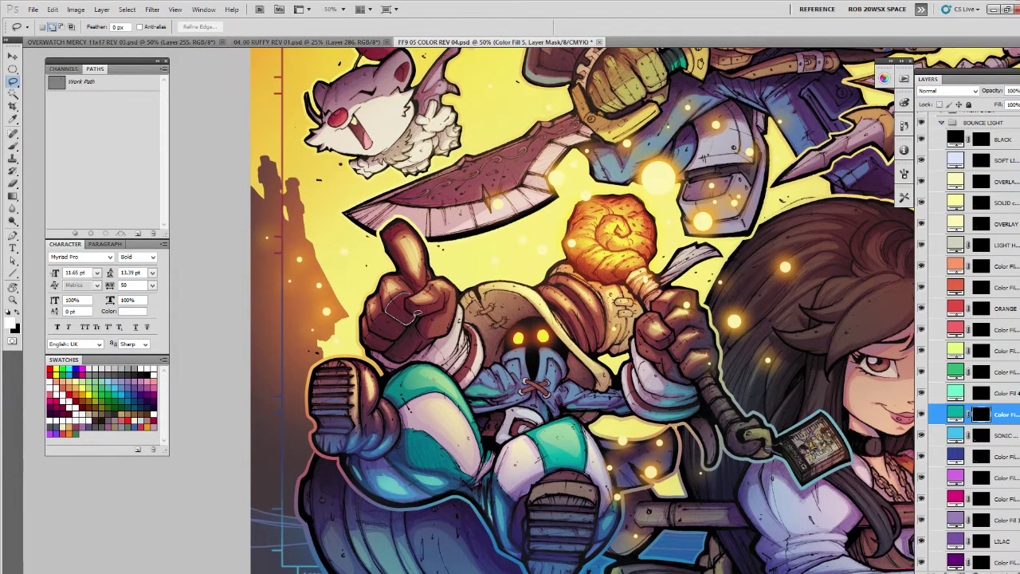
mouse_move(412, 295)
left_mouse_down()
mouse_move(409, 322)
mouse_move(382, 317)
mouse_move(371, 328)
mouse_move(396, 336)
mouse_move(406, 325)
mouse_move(371, 333)
mouse_move(378, 349)
mouse_move(392, 343)
left_mouse_up()
key("b")
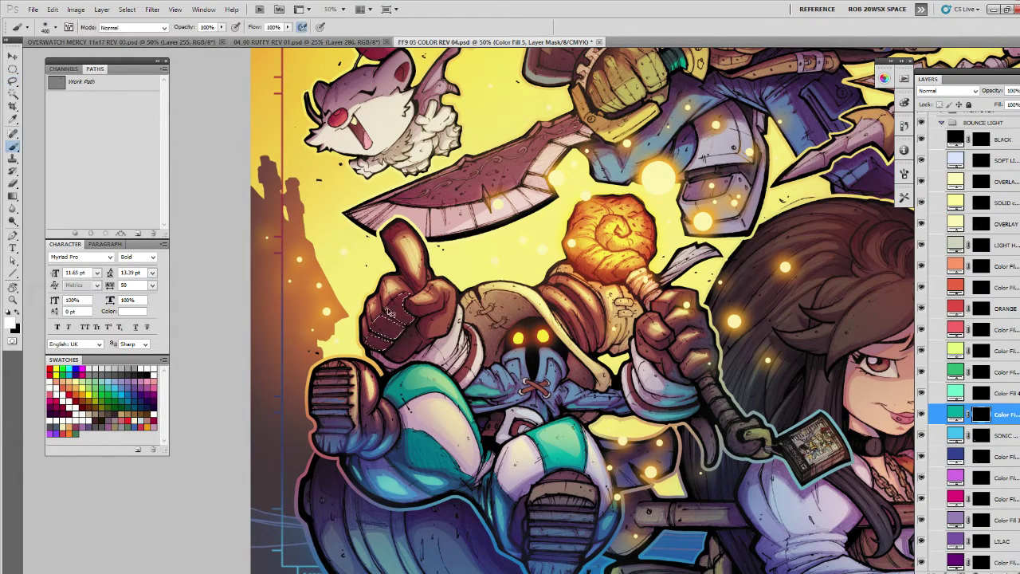
left_click(388, 317)
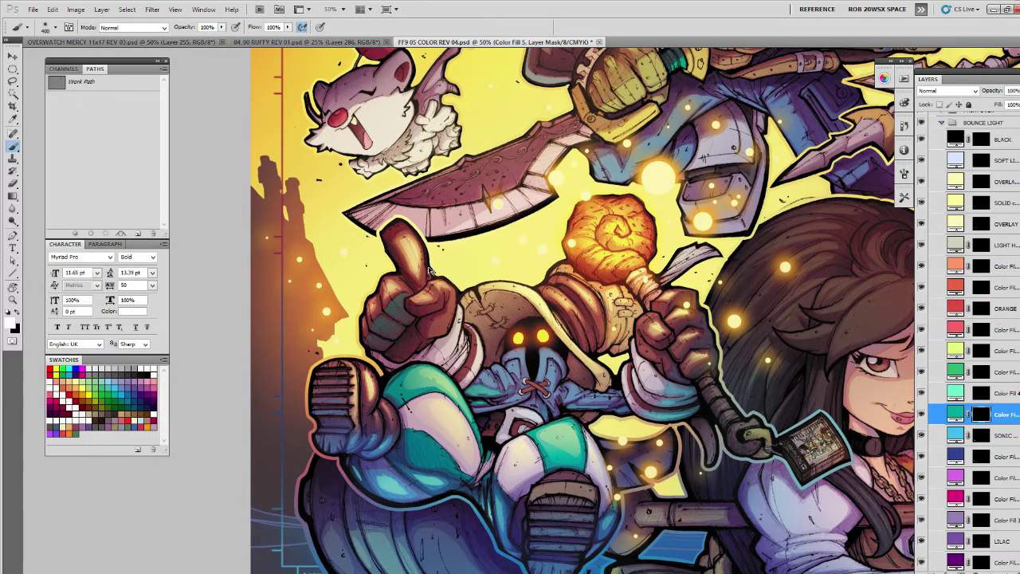
key("ctrl+z")
left_click(343, 352)
Lasso the shaded outer fingers and knuckles of the glove gripping the staff and brush teal bounce light along them.
left_click_drag(714, 407, 703, 367)
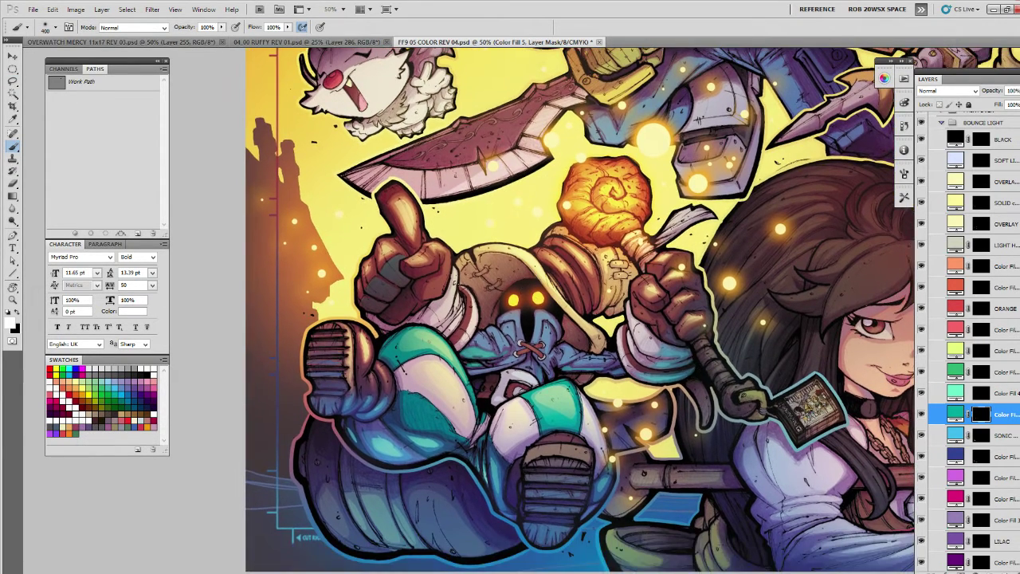
key("l")
left_click_drag(777, 389, 758, 354)
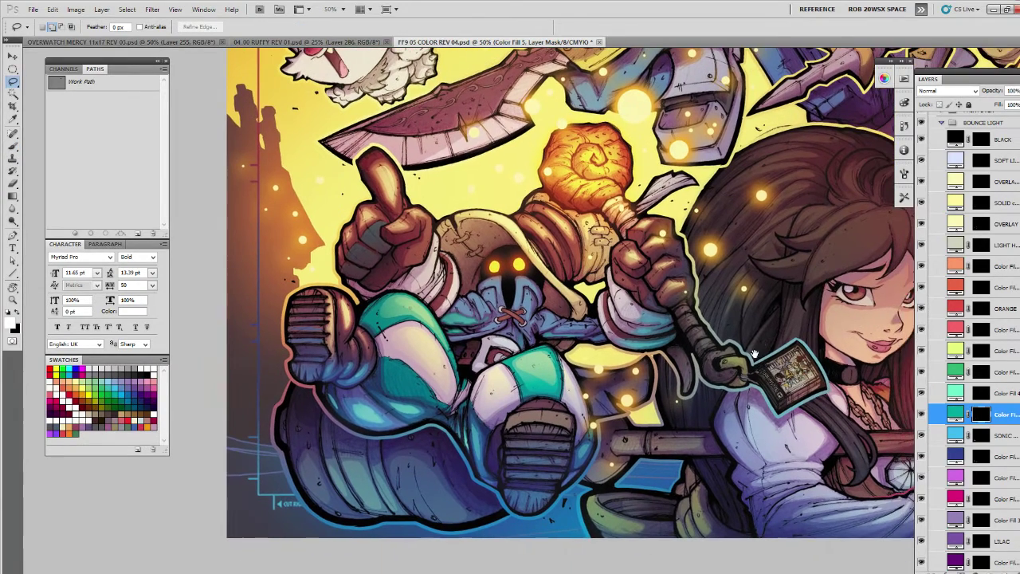
key("z")
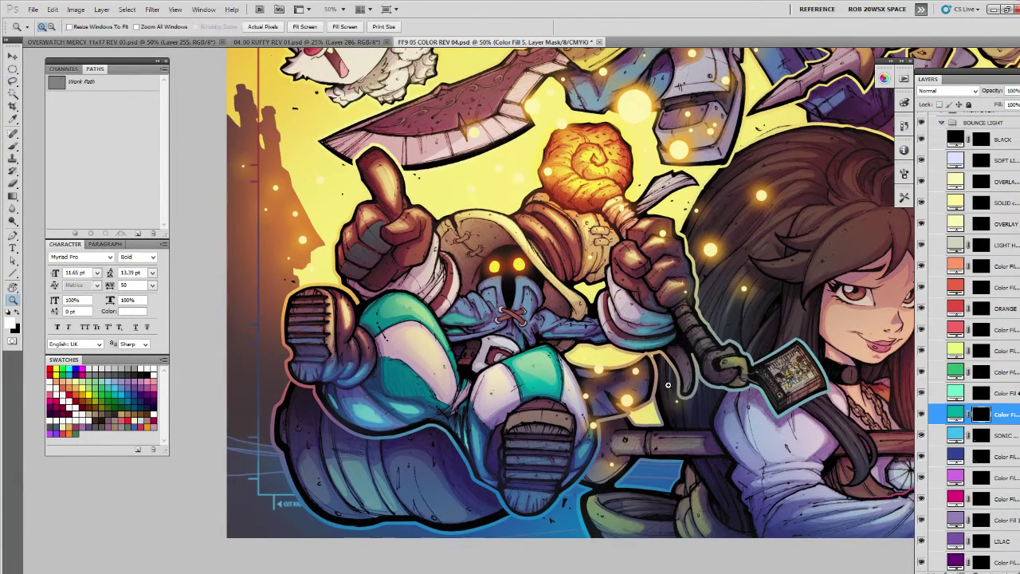
left_click(669, 387, "alt")
left_click(671, 389, "alt")
left_click(672, 390)
left_click(672, 390)
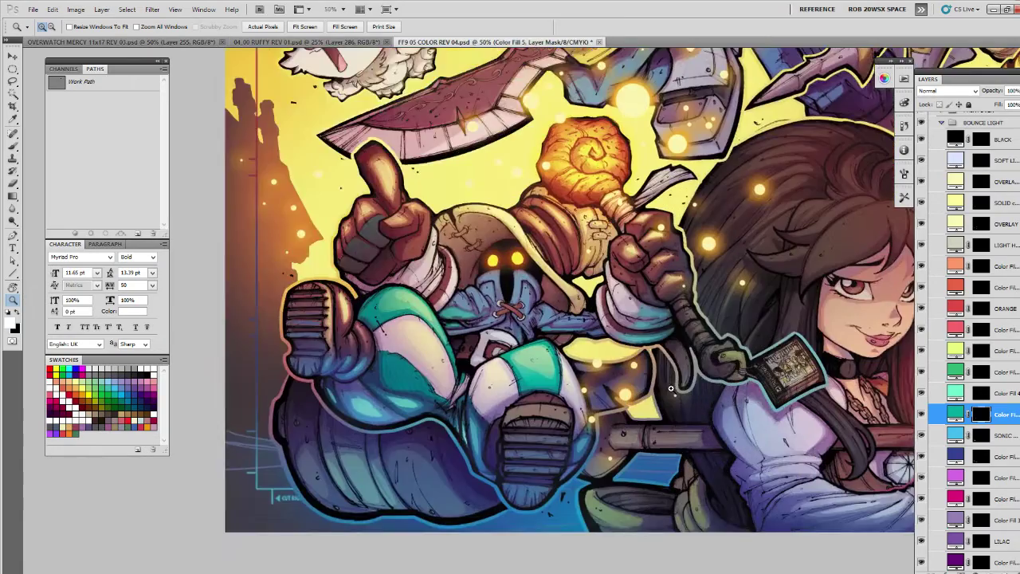
left_click_drag(675, 383, 632, 421)
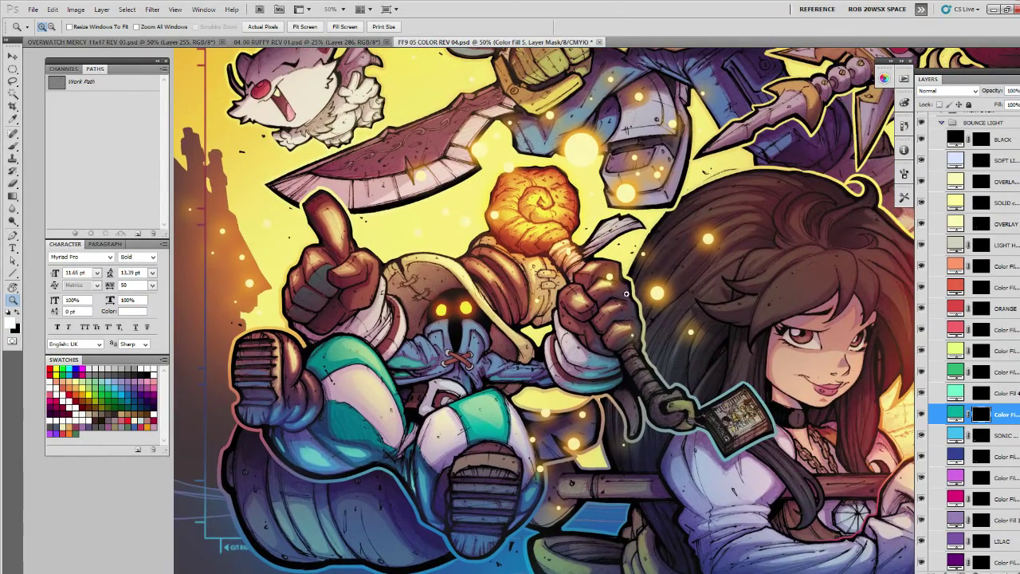
key("l")
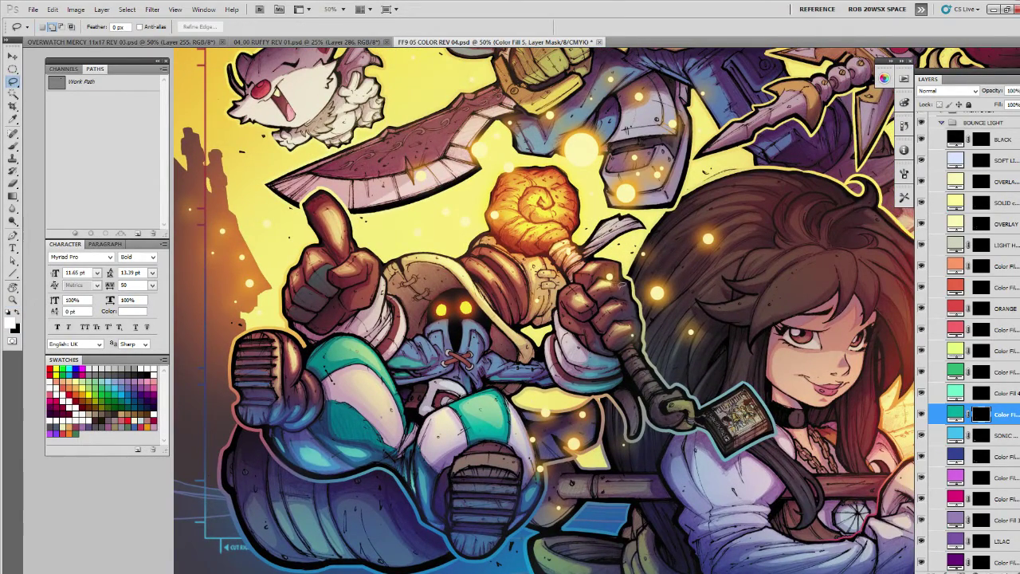
mouse_move(616, 295)
left_mouse_down()
mouse_move(637, 308)
mouse_move(624, 283)
mouse_move(628, 320)
mouse_move(636, 305)
mouse_move(643, 321)
mouse_move(613, 348)
left_mouse_up()
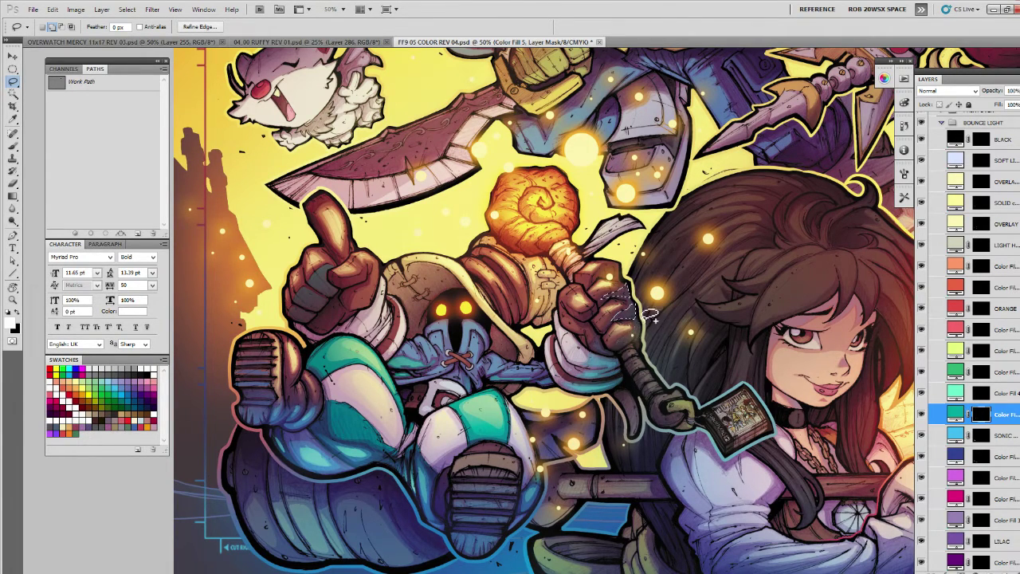
key("b")
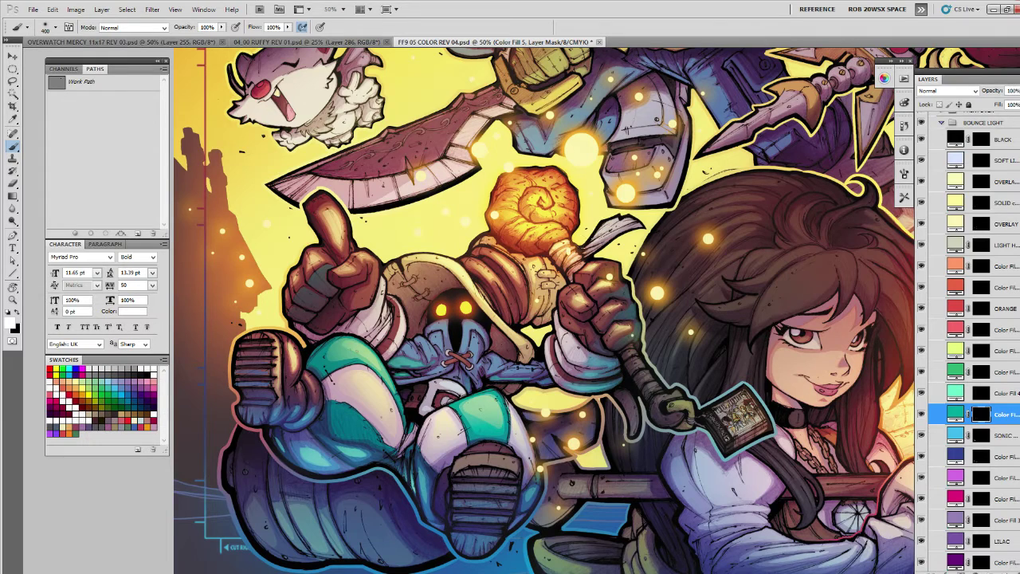
key("l")
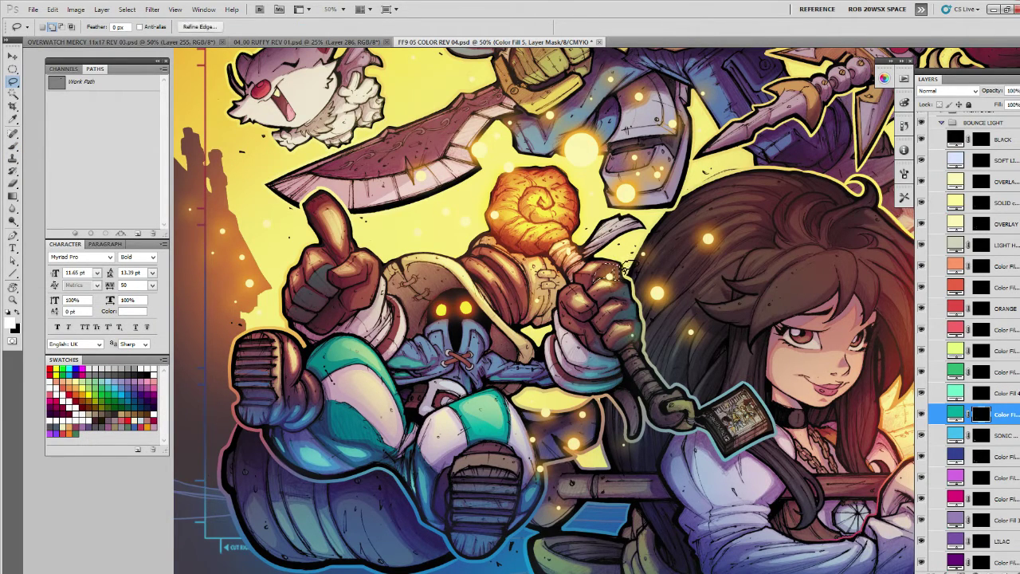
key("b")
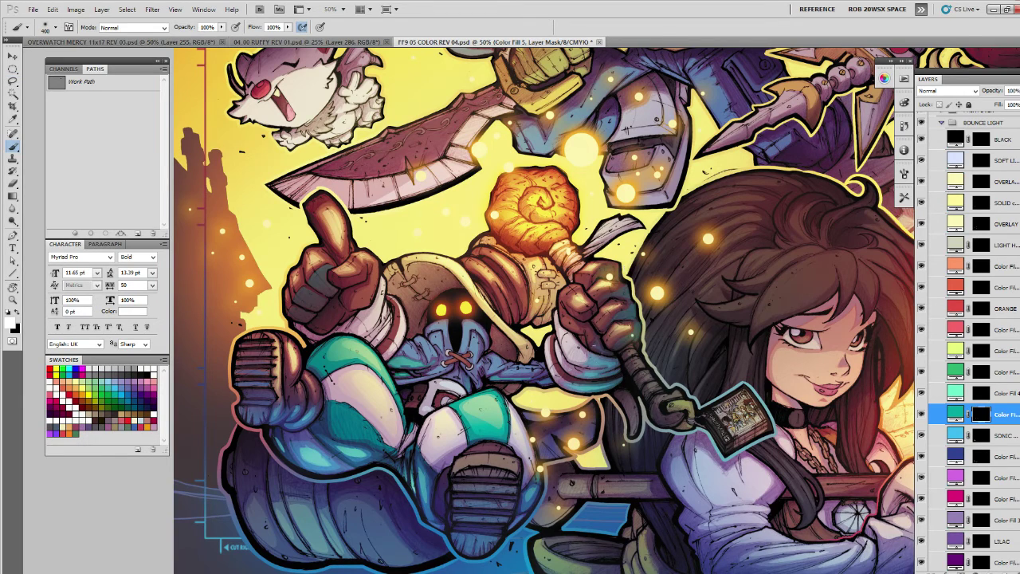
Lasso the outer knuckle edge of the staff-gripping glove and brush teal bounce light there on the Color Fill 5 mask.
key("l")
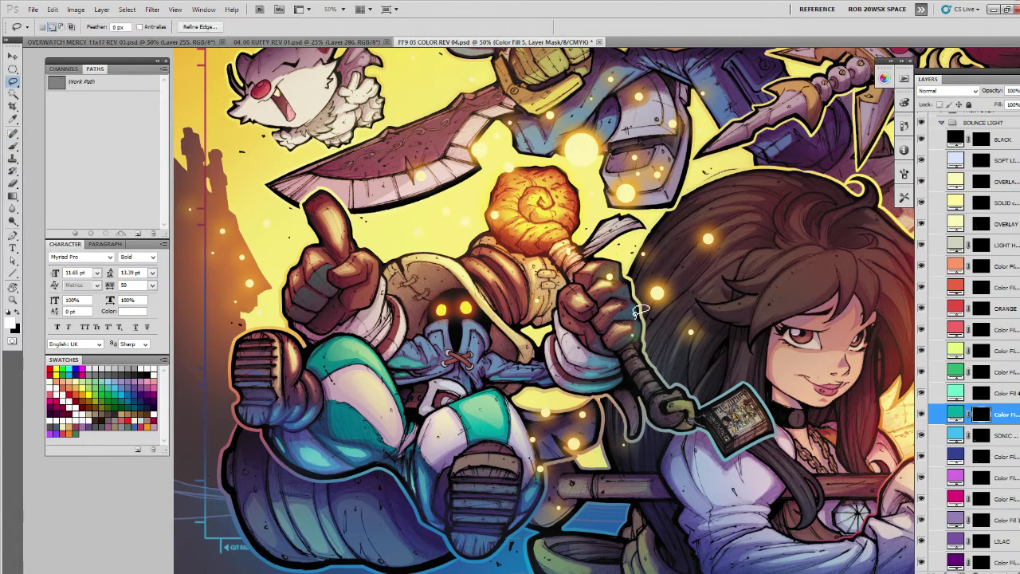
mouse_move(626, 306)
left_mouse_down()
mouse_move(649, 328)
mouse_move(638, 332)
mouse_move(630, 286)
left_mouse_up()
key("b")
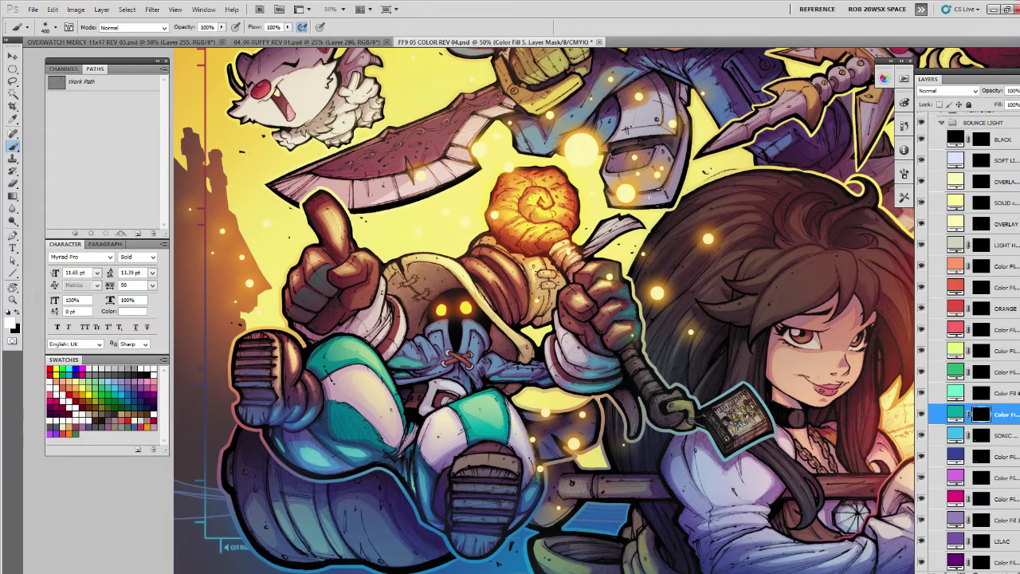
Lasso the grey upper curled finger of the thumbs-up glove and brush teal bounce light over it.
left_click_drag(540, 337, 658, 331)
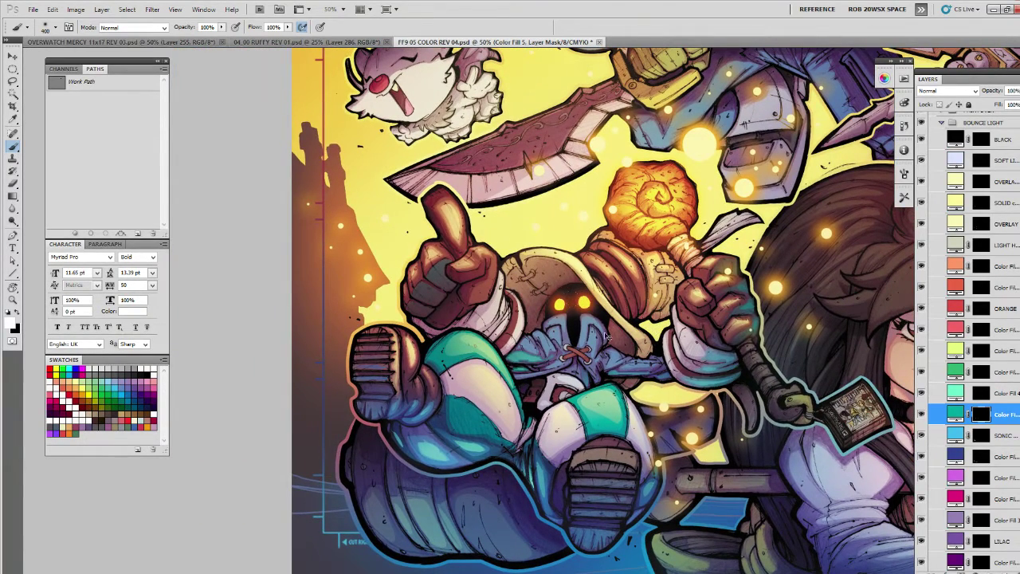
key("l")
scroll(605, 326, "up", 1)
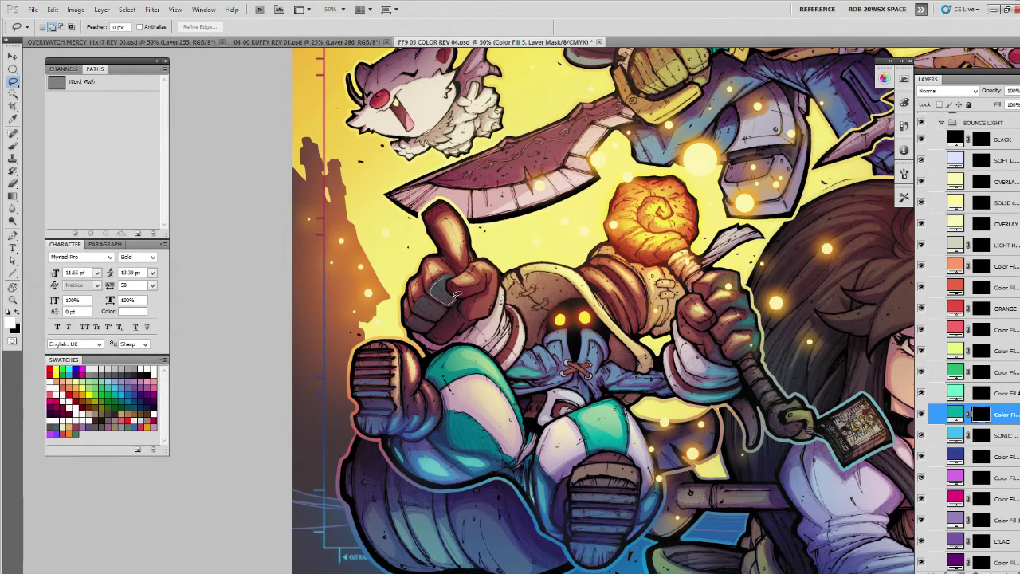
mouse_move(446, 284)
left_mouse_down()
mouse_move(437, 278)
mouse_move(418, 303)
mouse_move(428, 315)
mouse_move(410, 327)
mouse_move(425, 330)
mouse_move(427, 313)
left_mouse_up()
key("b")
key("ctrl+h")
left_click_drag(359, 327, 365, 267)
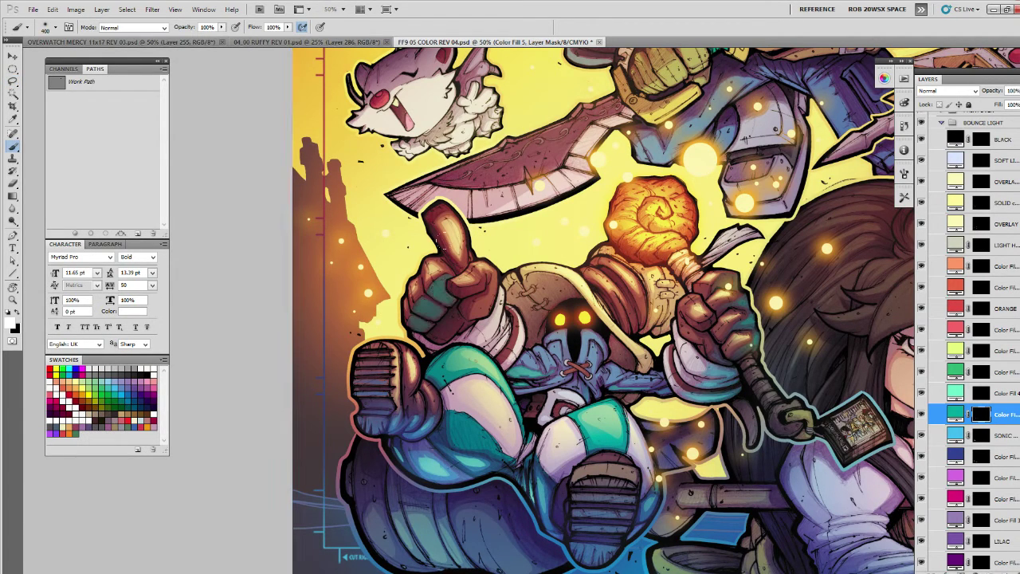
key("ctrl+z")
Lasso the narrow shaded trouser area beside the front boot's sole and brush teal bounce light into it.
key("z")
left_click(674, 250, "alt")
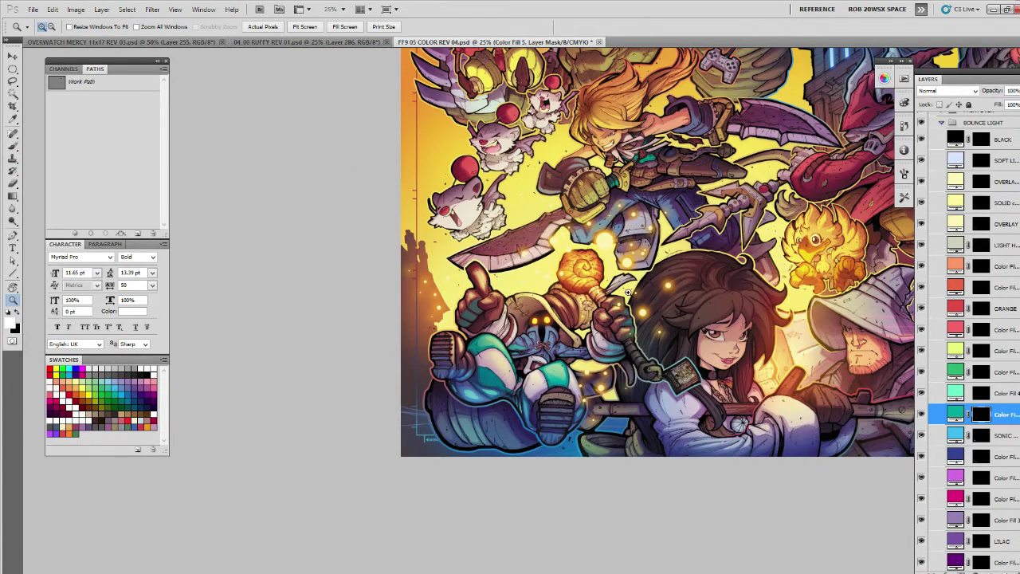
left_click(547, 392)
left_click_drag(578, 374, 586, 315)
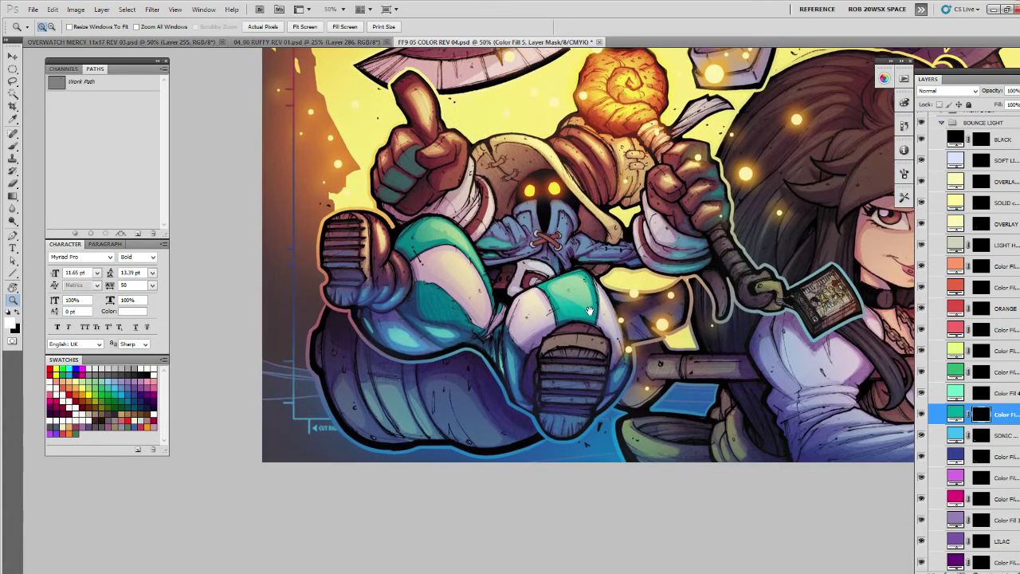
key("l")
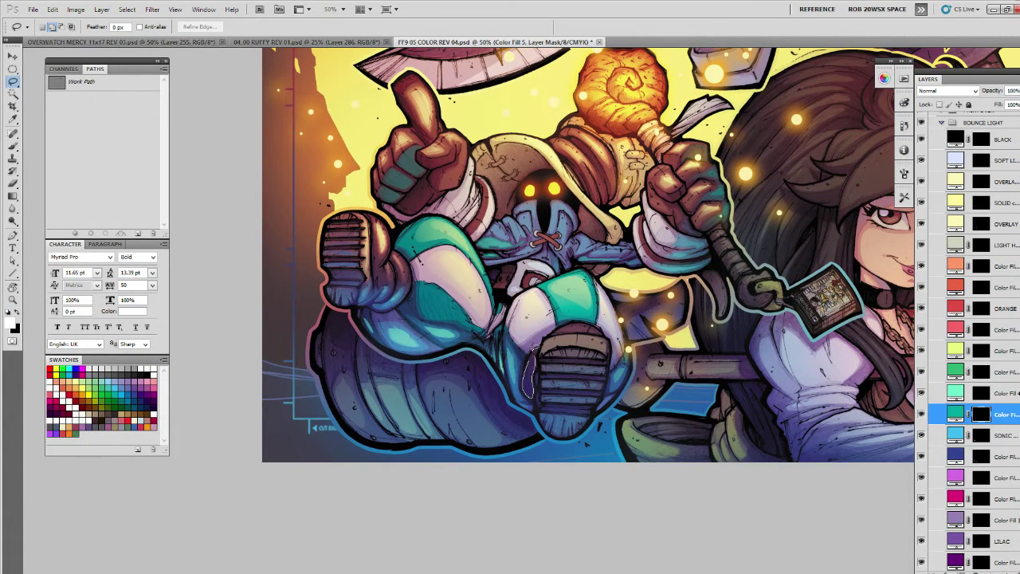
left_click_drag(536, 349, 534, 356)
mouse_move(539, 403)
left_mouse_down()
mouse_move(541, 391)
mouse_move(534, 411)
left_mouse_up()
key("b")
key("b")
mouse_move(483, 364)
left_mouse_down()
mouse_move(484, 338)
mouse_move(535, 420)
mouse_move(535, 394)
left_mouse_up()
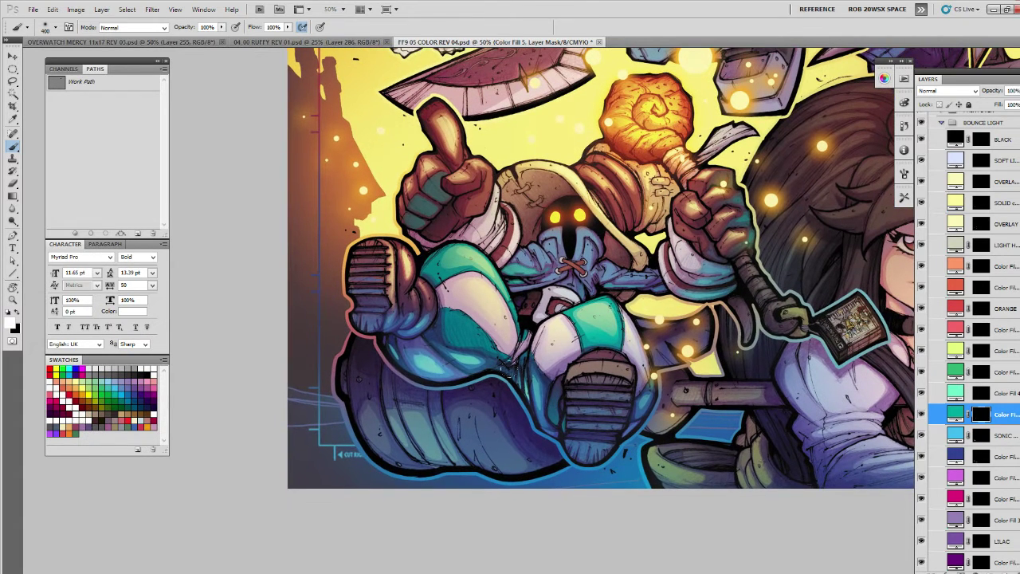
Lasso the shaded upper folds of the large rounded purple form beneath the legs and brush soft teal bounce light across them.
key("l")
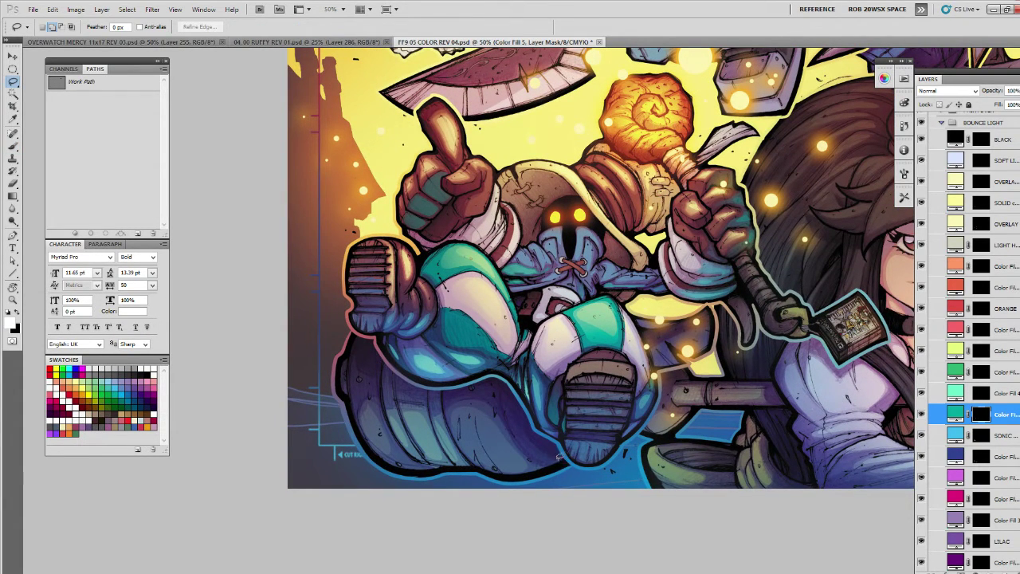
mouse_move(536, 458)
left_mouse_down()
mouse_move(489, 397)
mouse_move(444, 401)
mouse_move(479, 381)
left_mouse_up()
mouse_move(563, 454)
left_mouse_down()
mouse_move(498, 376)
mouse_move(449, 407)
mouse_move(397, 392)
mouse_move(385, 400)
mouse_move(390, 363)
left_mouse_up()
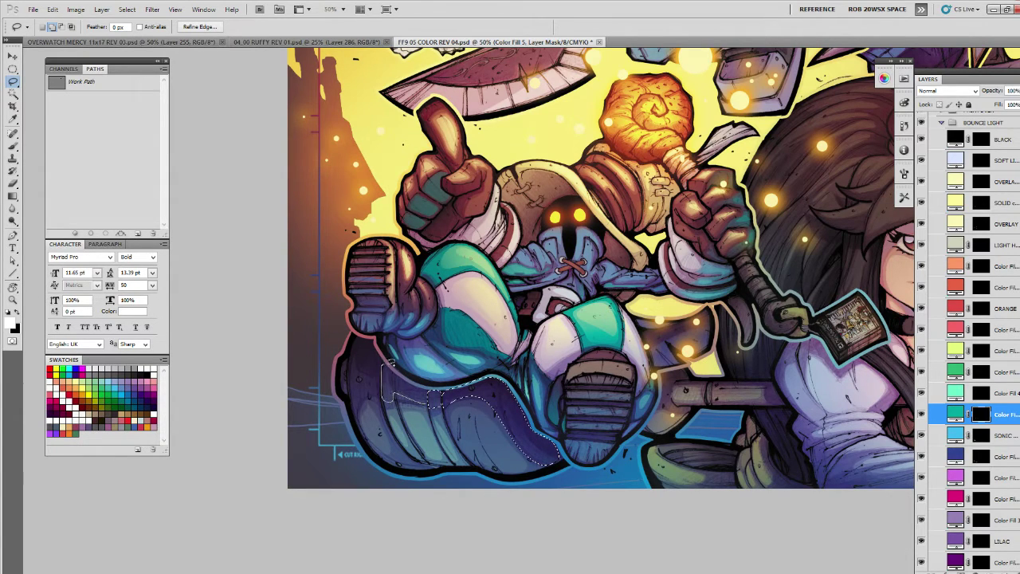
left_click_drag(434, 403, 466, 442)
mouse_move(417, 415)
left_mouse_down()
mouse_move(383, 411)
mouse_move(386, 372)
mouse_move(413, 381)
mouse_move(393, 383)
mouse_move(405, 366)
left_mouse_up()
key("b")
key("ctrl+h")
key("ctrl+z")
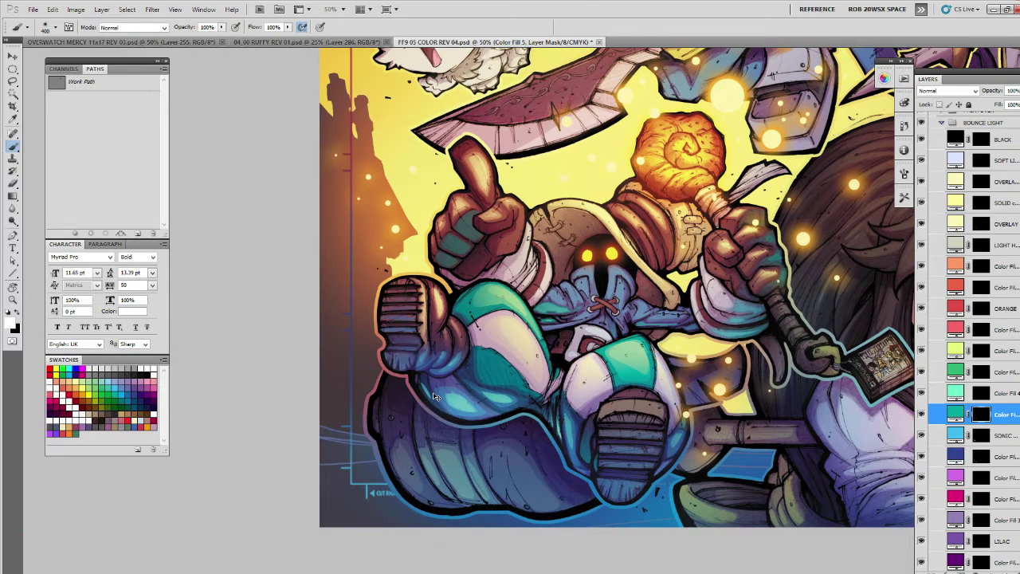
key("ctrl+d")
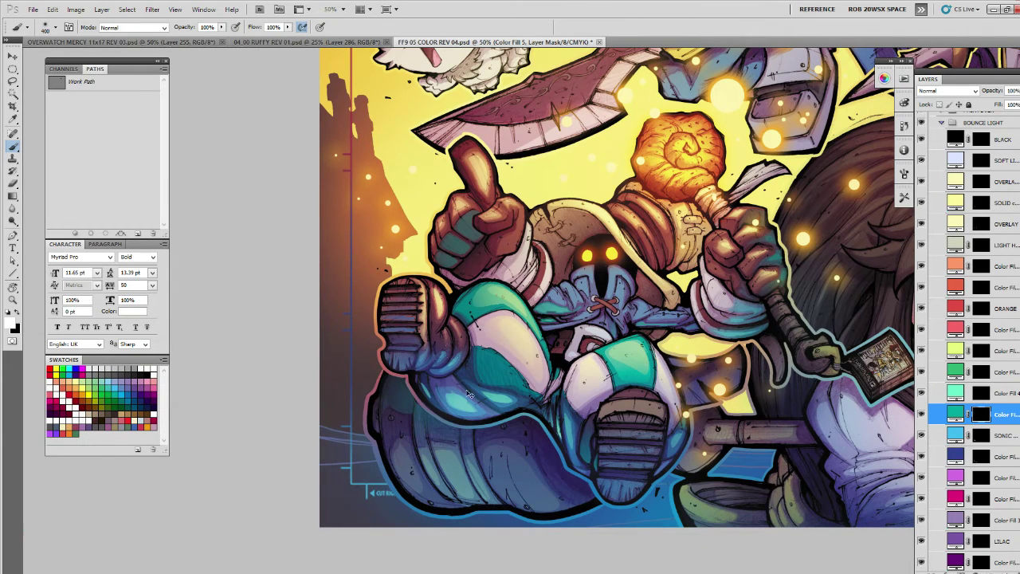
left_click_drag(595, 479, 607, 463)
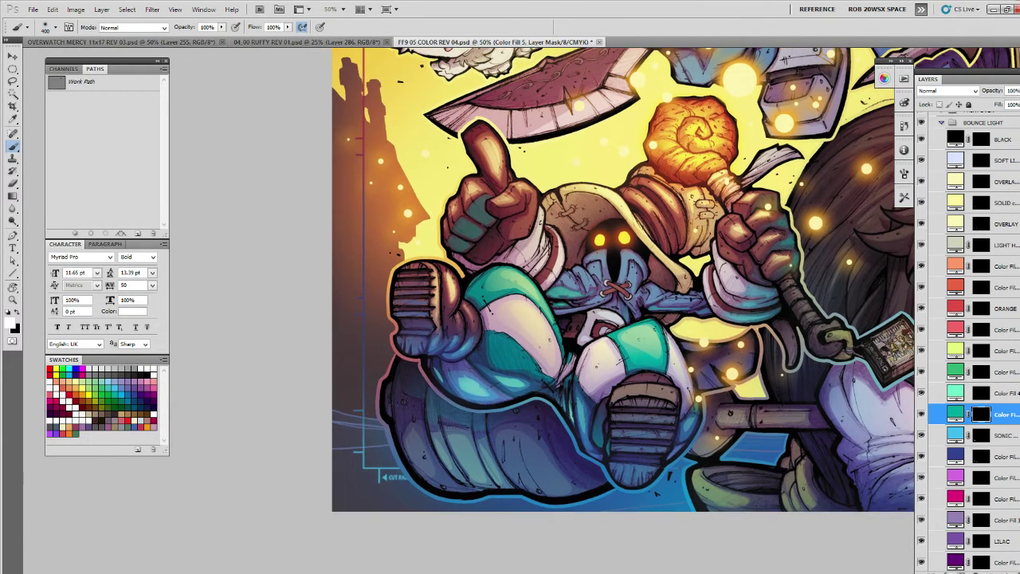
left_click_drag(550, 438, 574, 423)
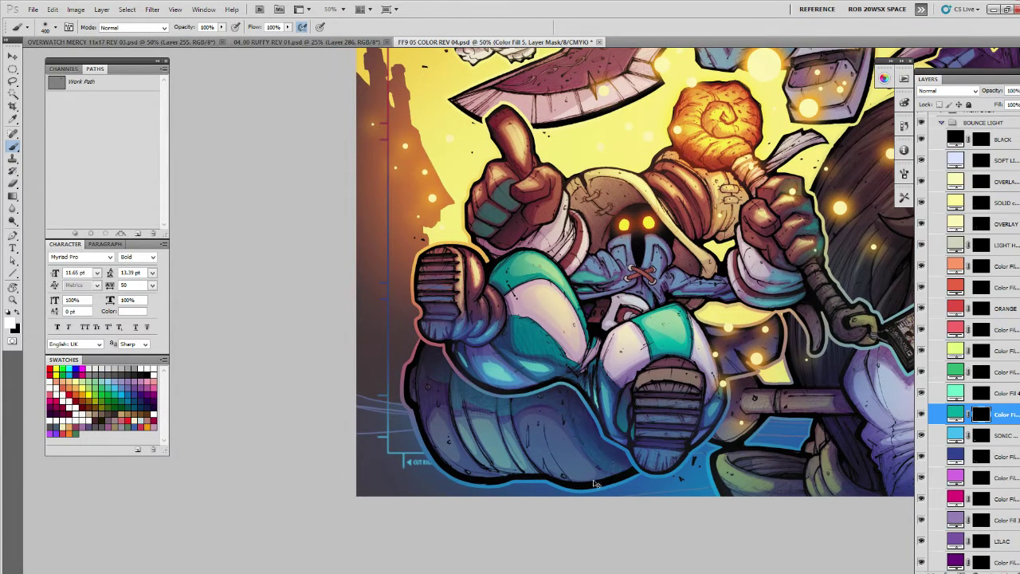
key("ctrl+z")
Lasso two narrow vertical fold strips on the rounded form below the raised leg and brush teal into them.
left_click_drag(403, 444, 357, 441)
key("l")
mouse_move(408, 378)
left_mouse_down()
mouse_move(411, 402)
mouse_move(408, 377)
left_mouse_up()
mouse_move(455, 400)
left_mouse_down()
mouse_move(457, 409)
mouse_move(457, 397)
left_mouse_up()
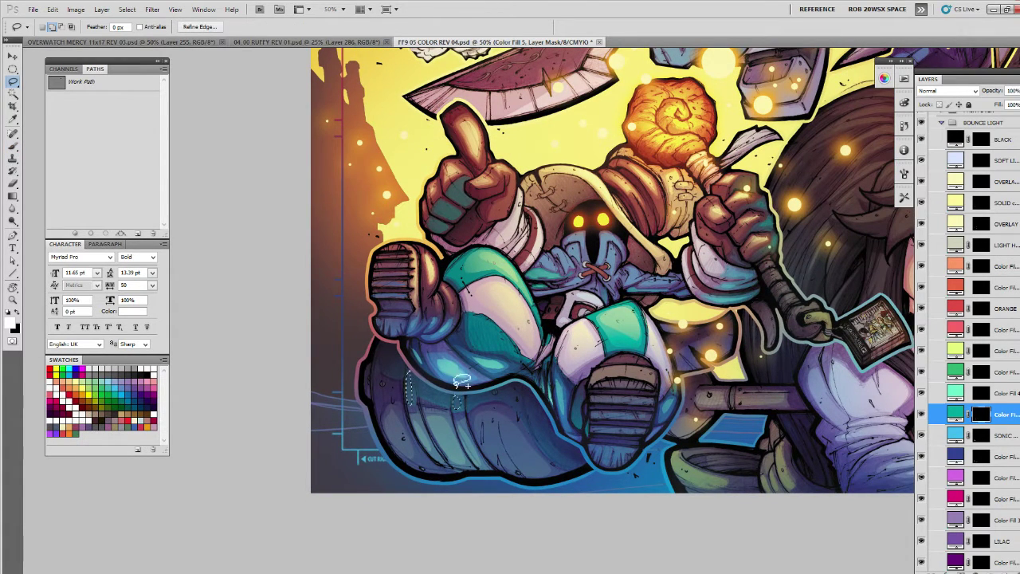
key("b")
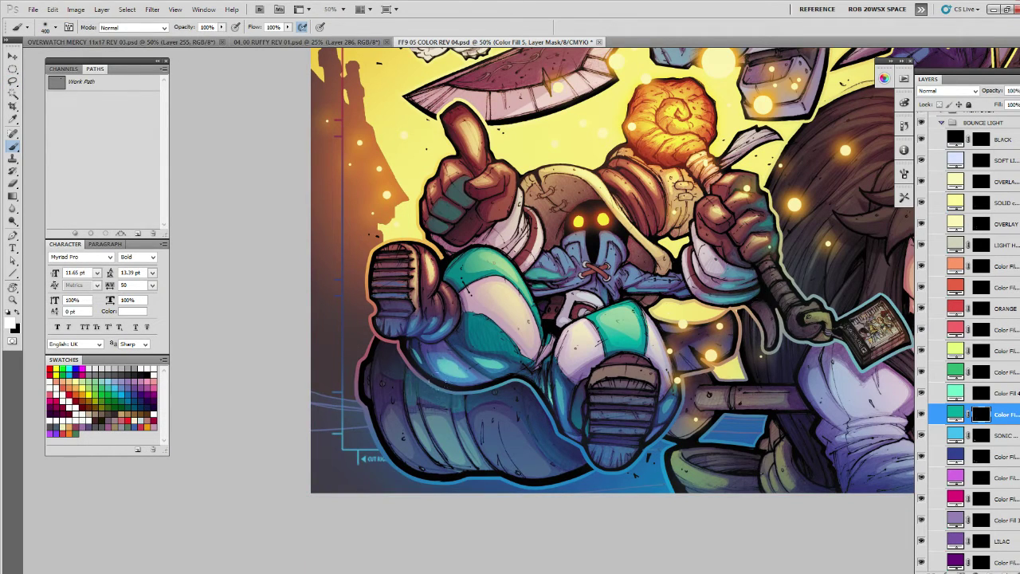
Lasso the fold area directly under the raised leg's outline and rework its teal bounce light on the Color Fill 5 mask.
left_click_drag(605, 438, 602, 439)
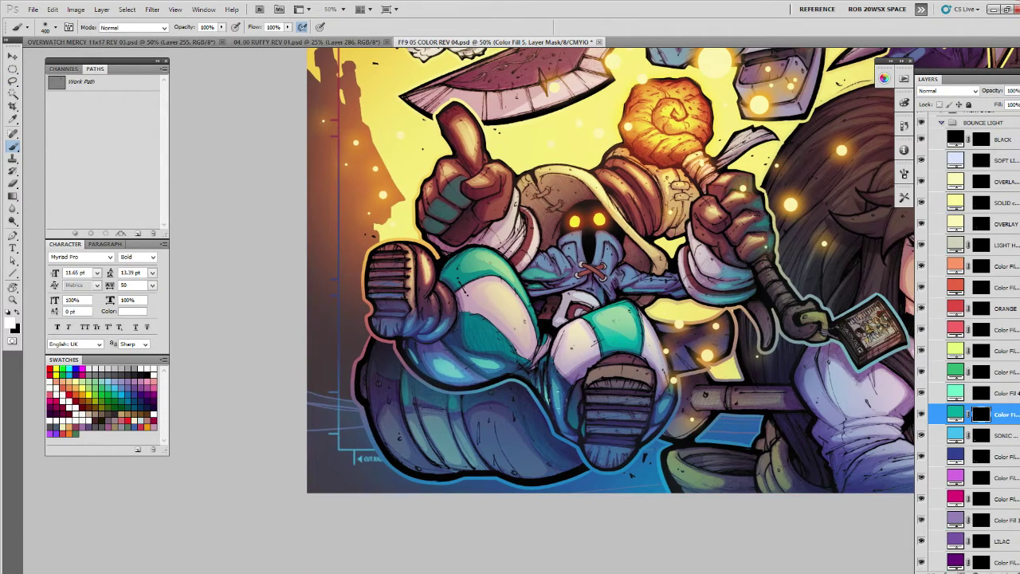
key("l")
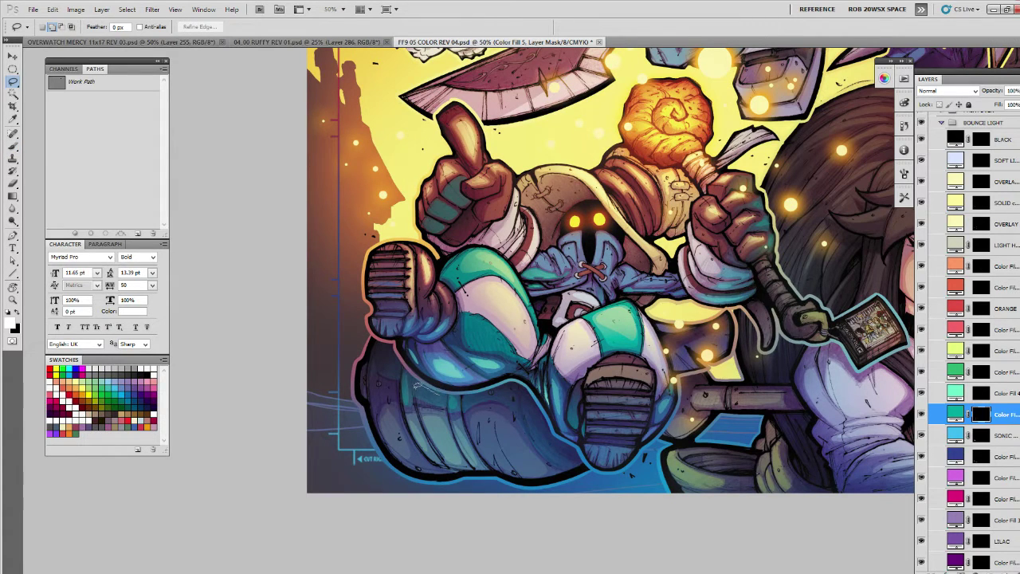
key("b")
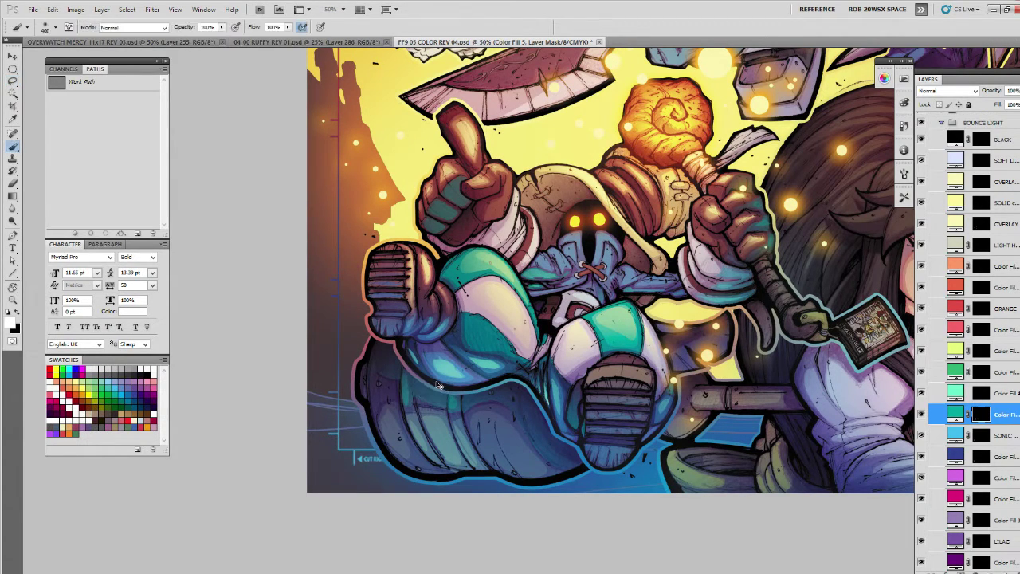
left_click_drag(418, 401, 442, 386)
key("ctrl+z")
key("l")
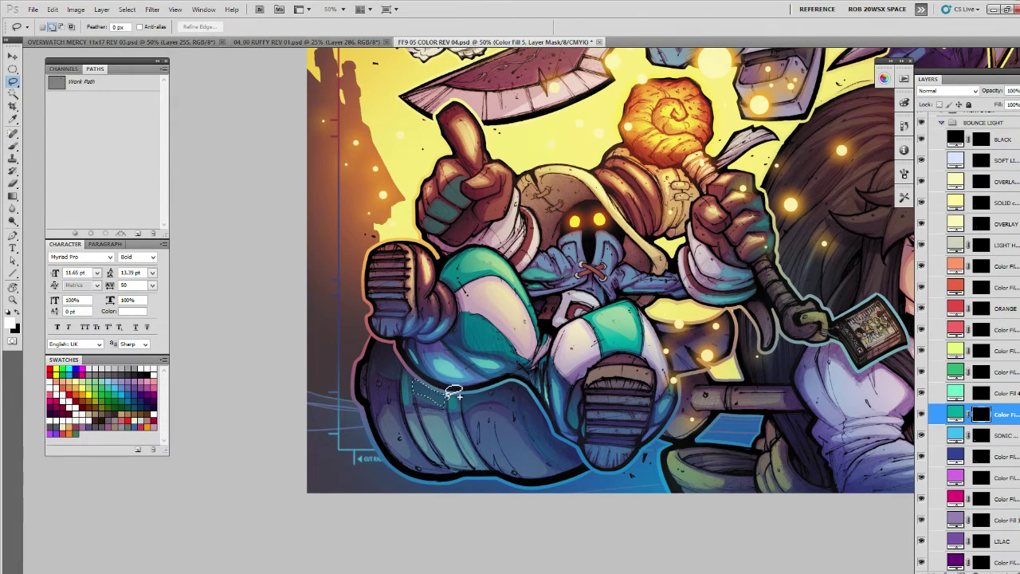
key("b")
left_click_drag(421, 397, 440, 386)
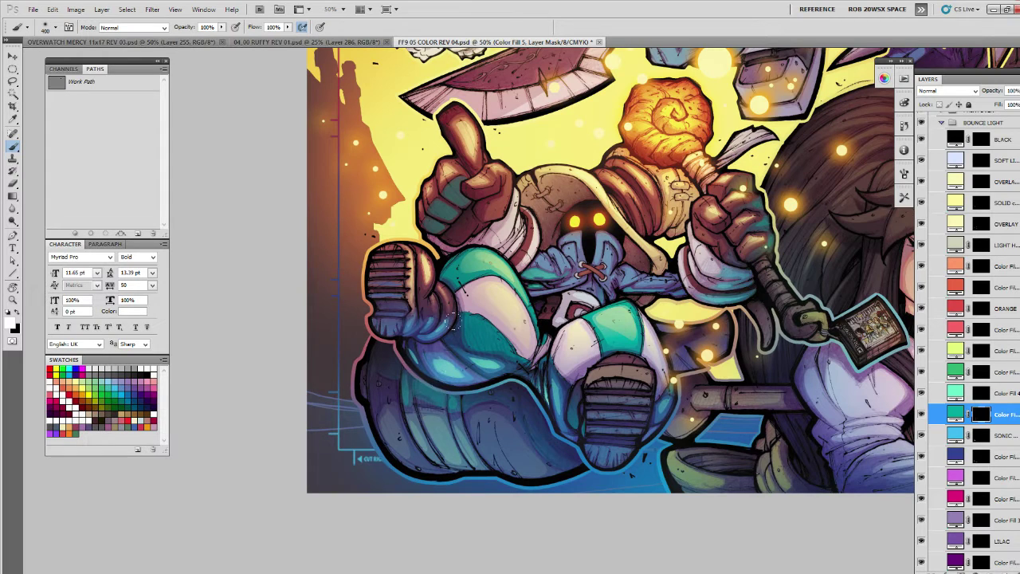
Lasso a thin curved strip on the rounded form beside the front boot, contract the selection, and brush teal inside it at size 200.
left_click_drag(615, 421, 601, 411)
key("l")
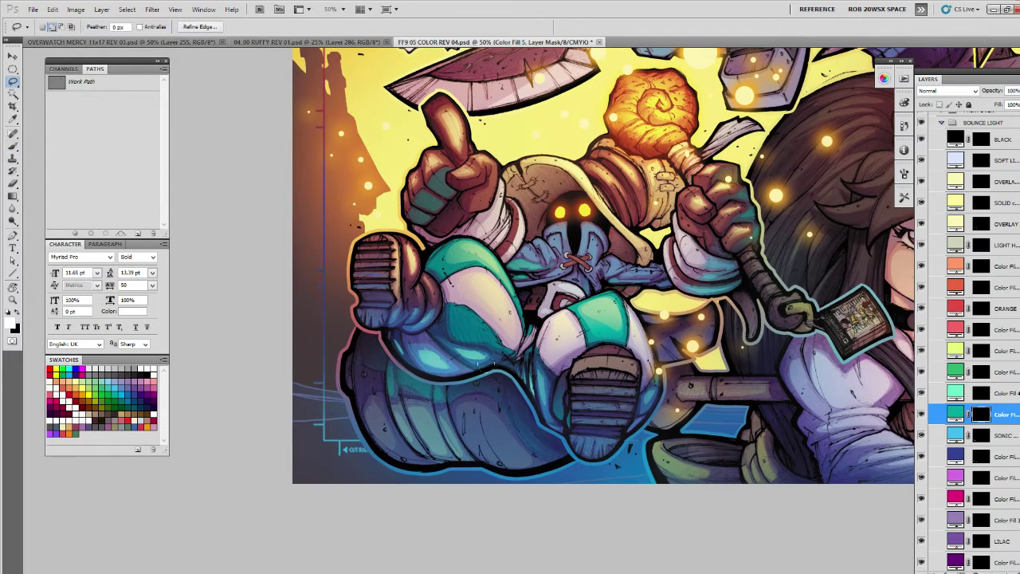
mouse_move(559, 452)
left_mouse_down()
mouse_move(512, 405)
mouse_move(546, 451)
mouse_move(556, 448)
left_mouse_up()
key("b")
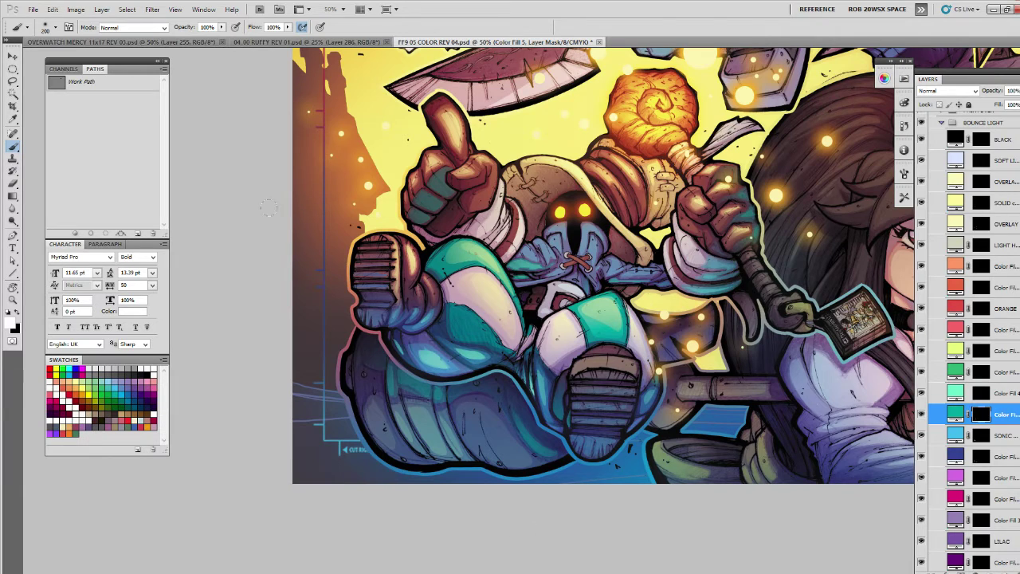
left_click(127, 9)
mouse_move(159, 130)
left_click(247, 160)
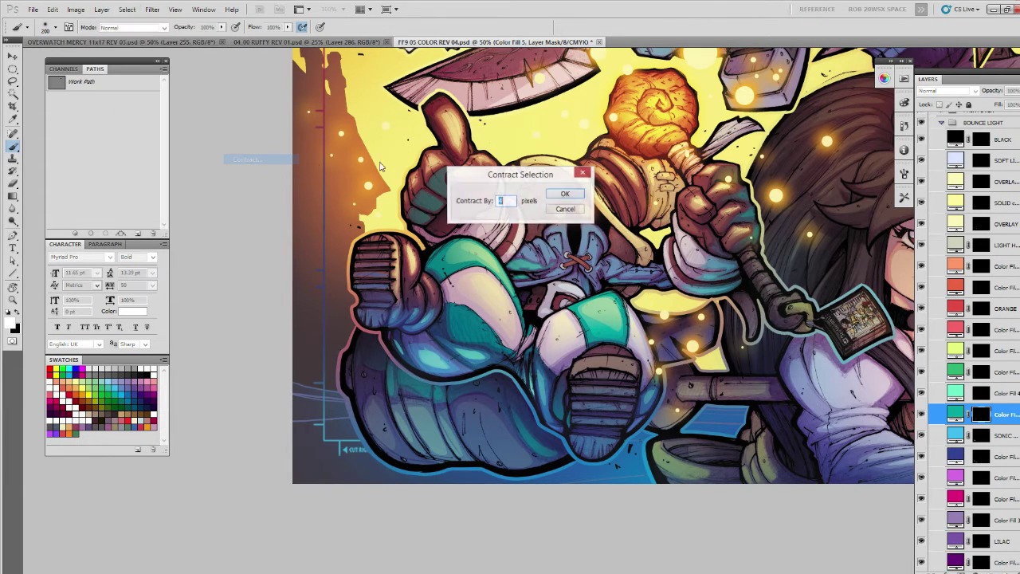
left_click(564, 194)
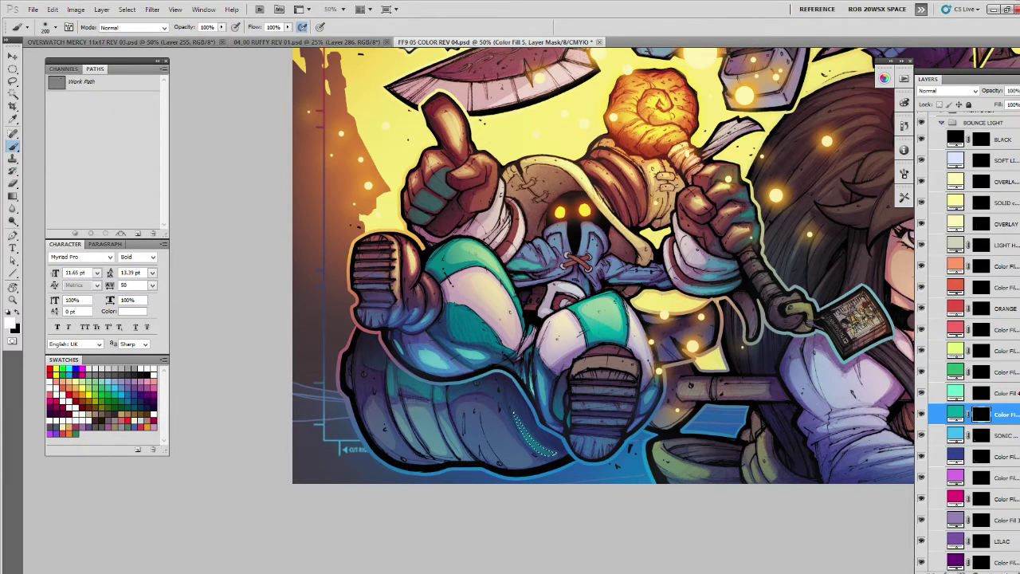
key("ctrl+h")
left_click_drag(525, 464, 532, 446)
Contract the hidden curved-strip selection once more, keeping the preset pixel amount.
left_click(152, 10)
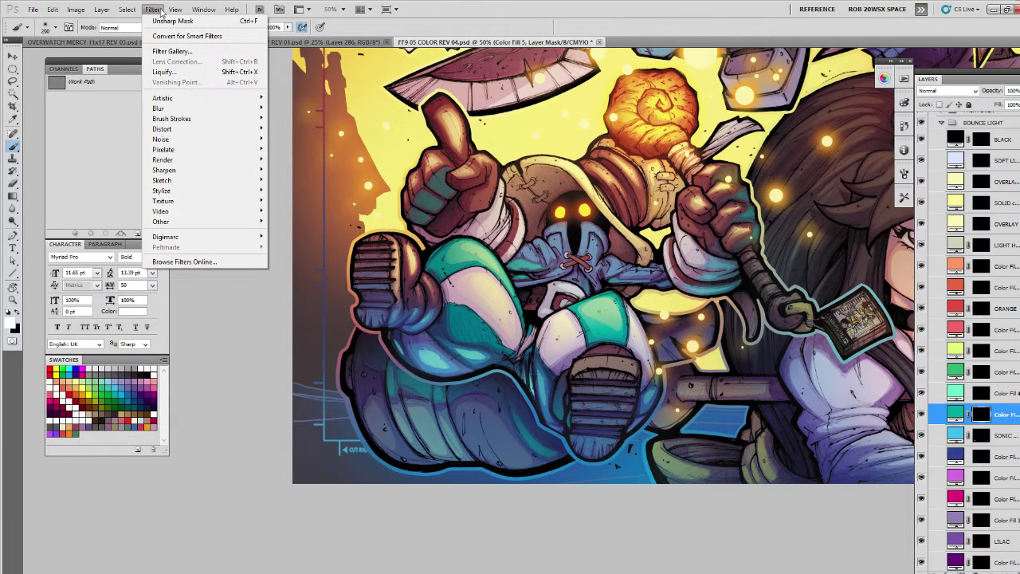
mouse_move(174, 13)
mouse_move(135, 12)
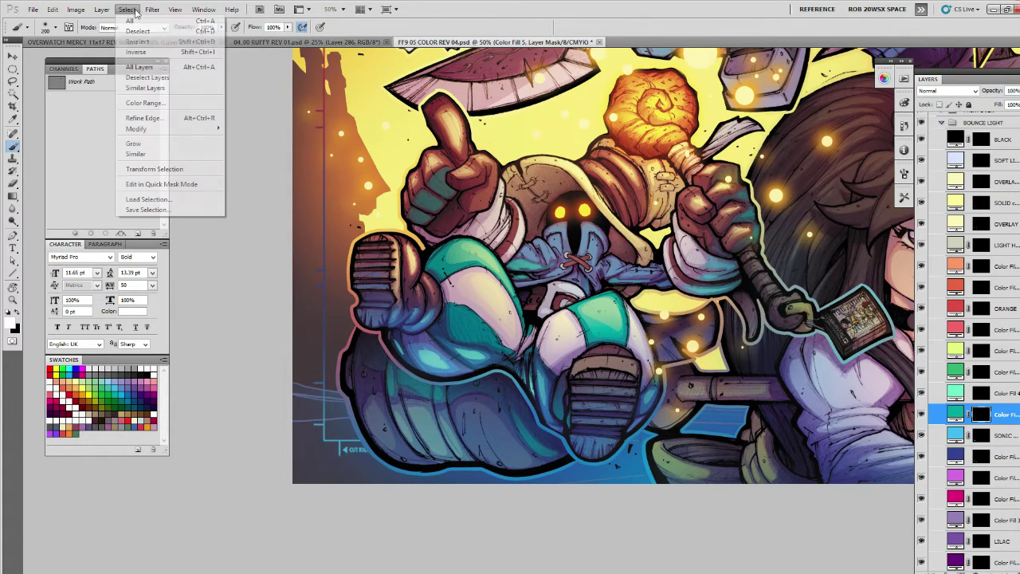
mouse_move(165, 130)
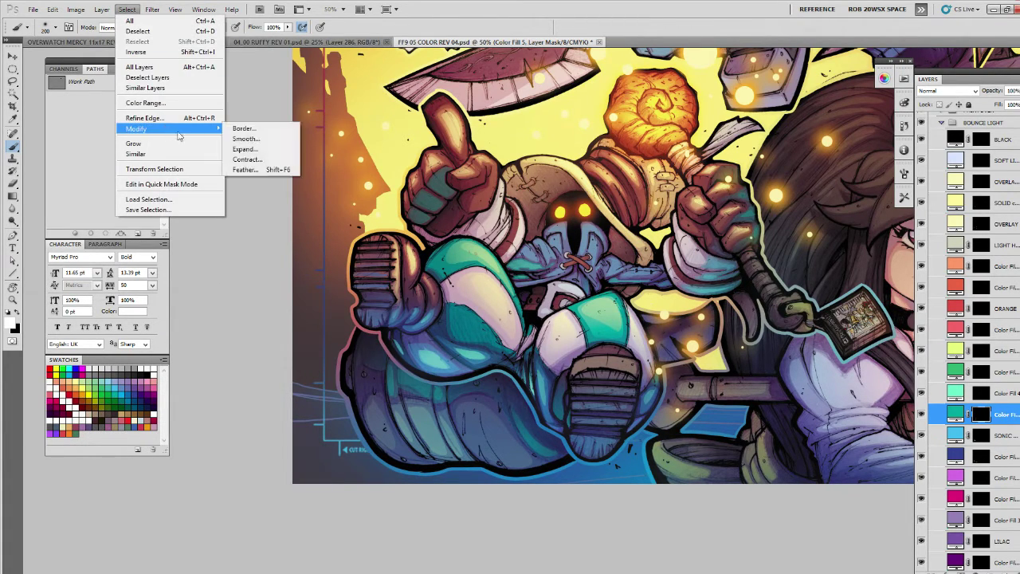
left_click(247, 160)
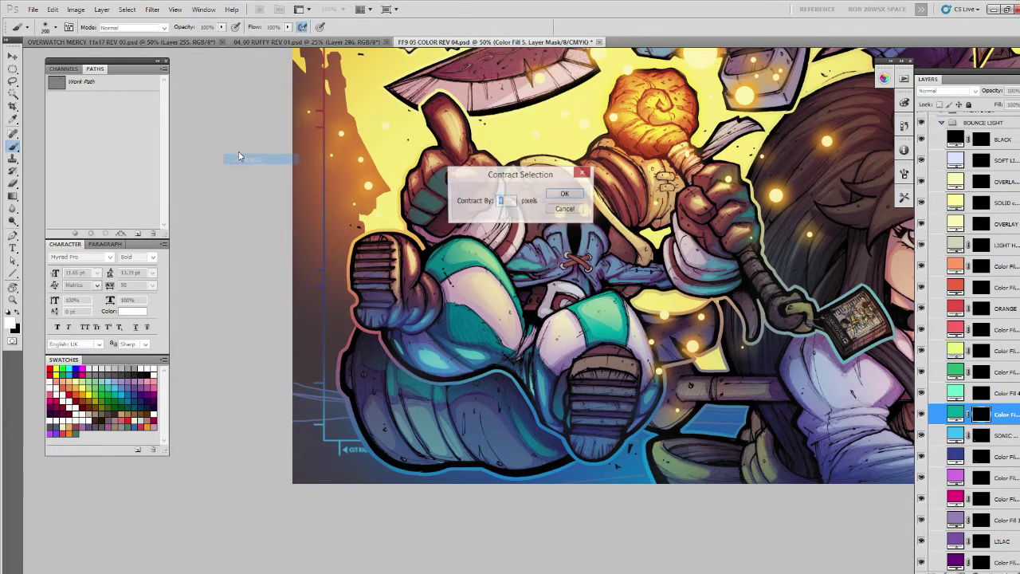
left_click(564, 194)
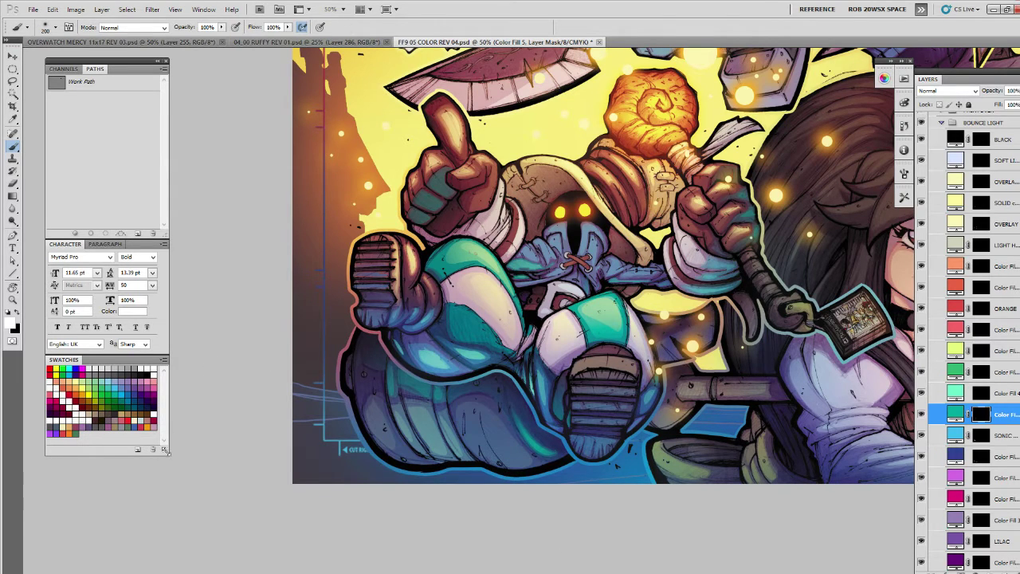
Resize the Swatches panel to make it slightly wider.
mouse_move(165, 451)
left_mouse_down()
mouse_move(157, 444)
mouse_move(179, 451)
mouse_move(155, 445)
mouse_move(174, 446)
left_mouse_up()
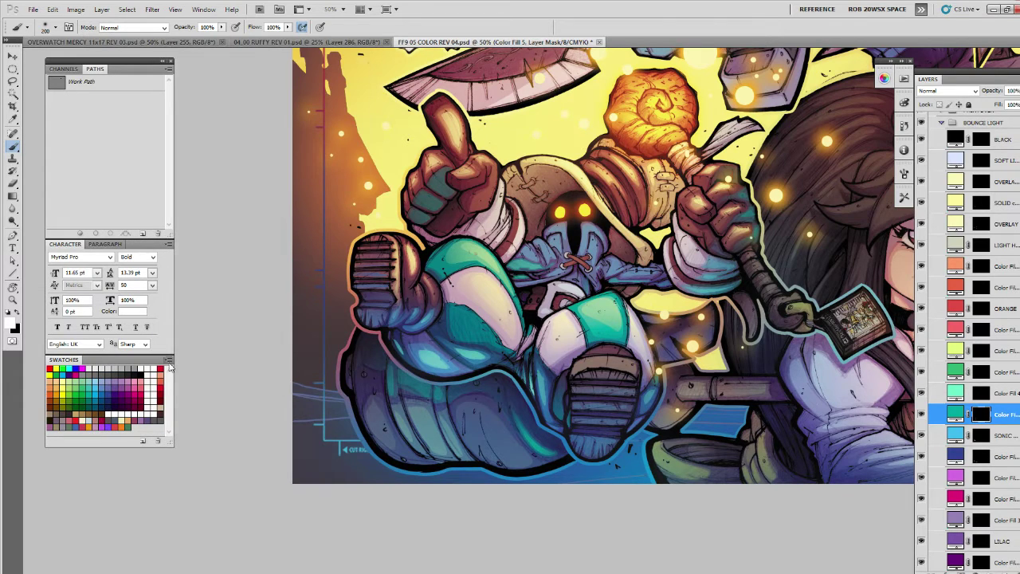
left_click(169, 363)
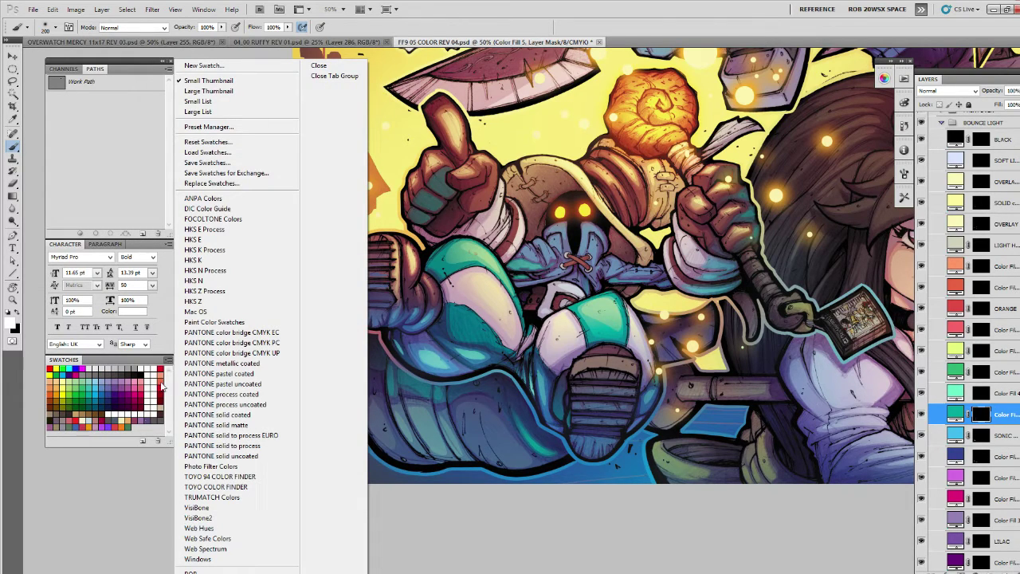
left_click(139, 439)
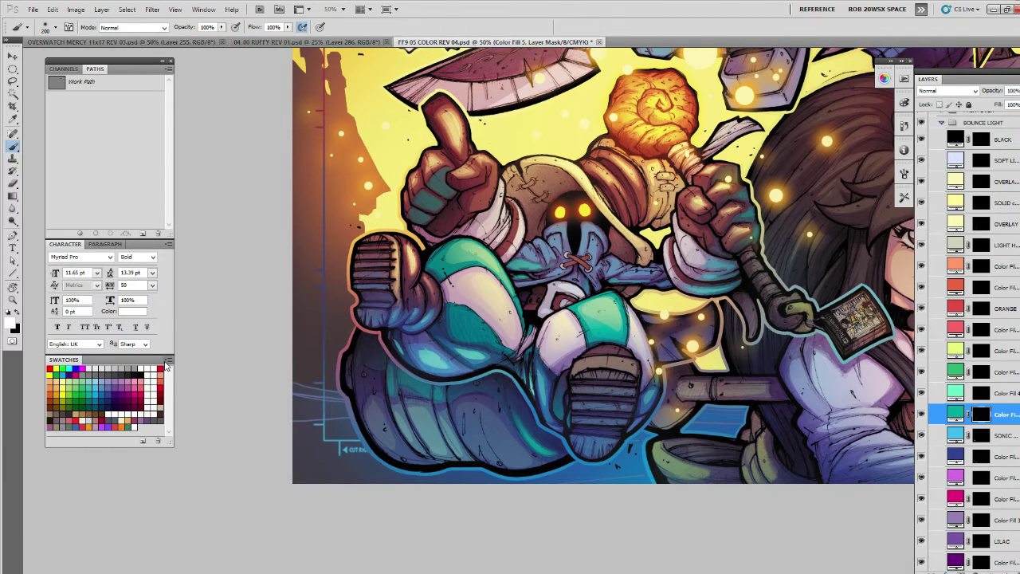
left_click(167, 365)
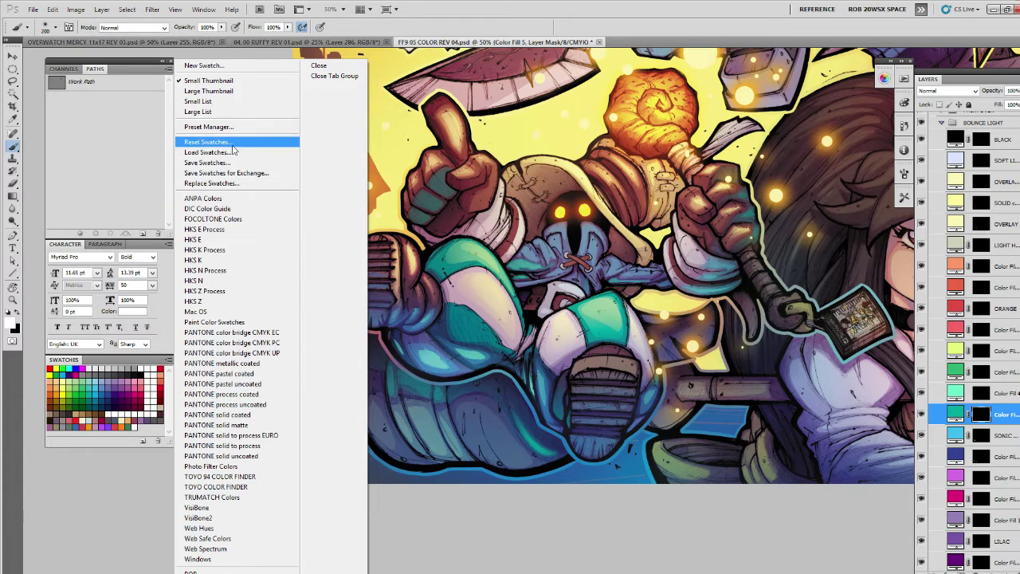
left_click(237, 183)
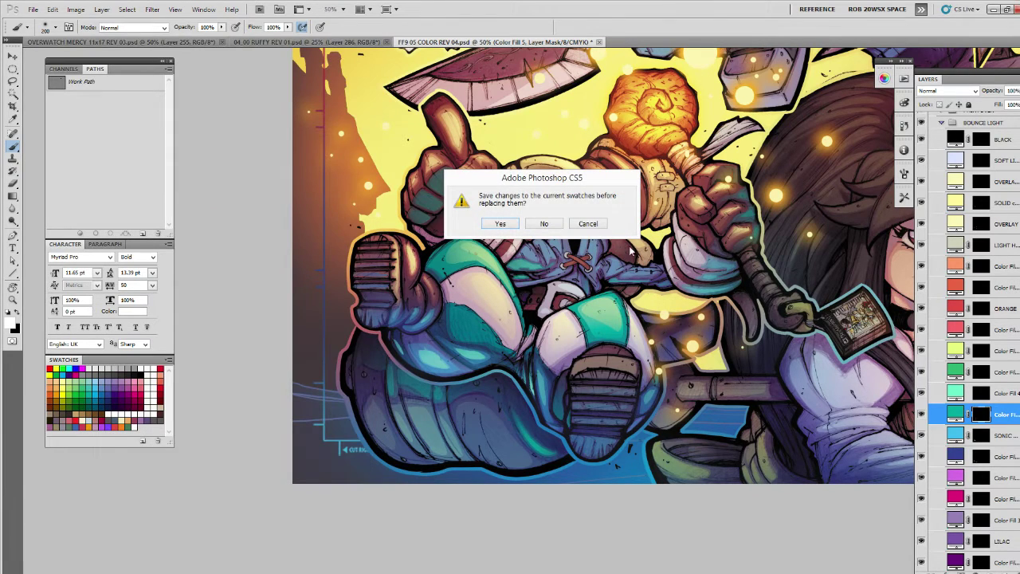
left_click(587, 224)
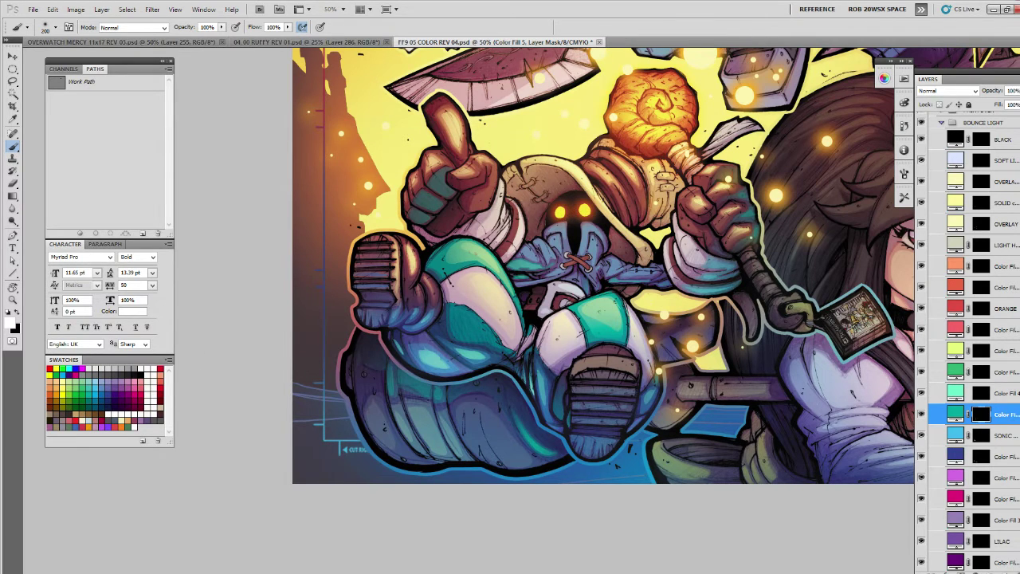
In the Preset Manager, move the last white swatch in front of the second red swatch in the first row.
left_click(166, 360)
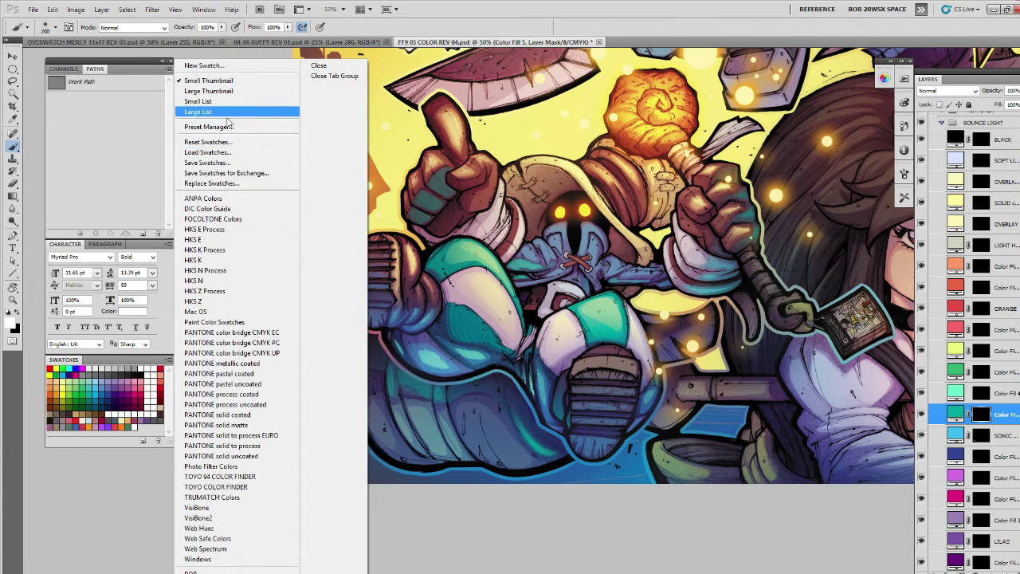
left_click(222, 126)
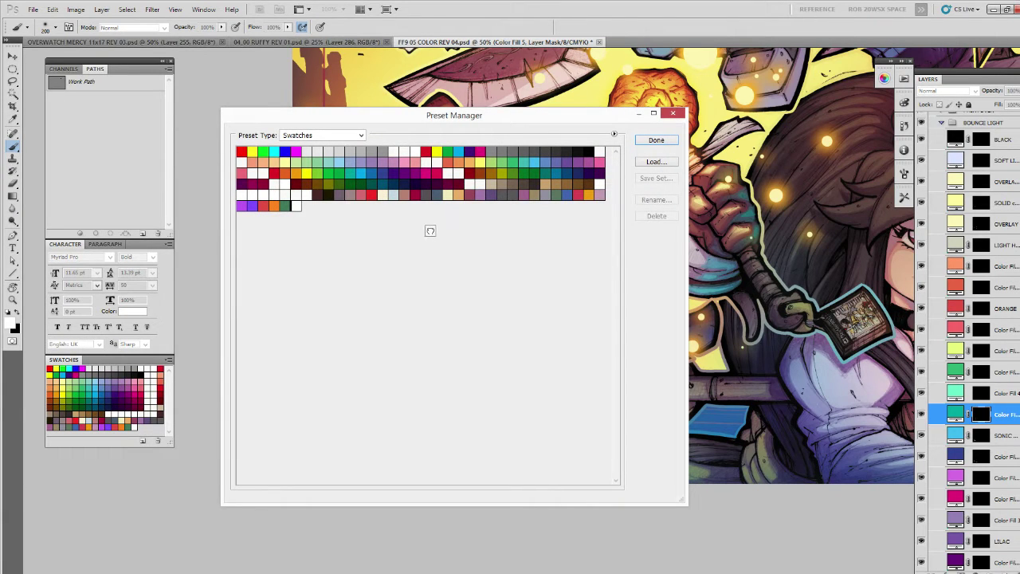
left_click_drag(425, 152, 435, 181)
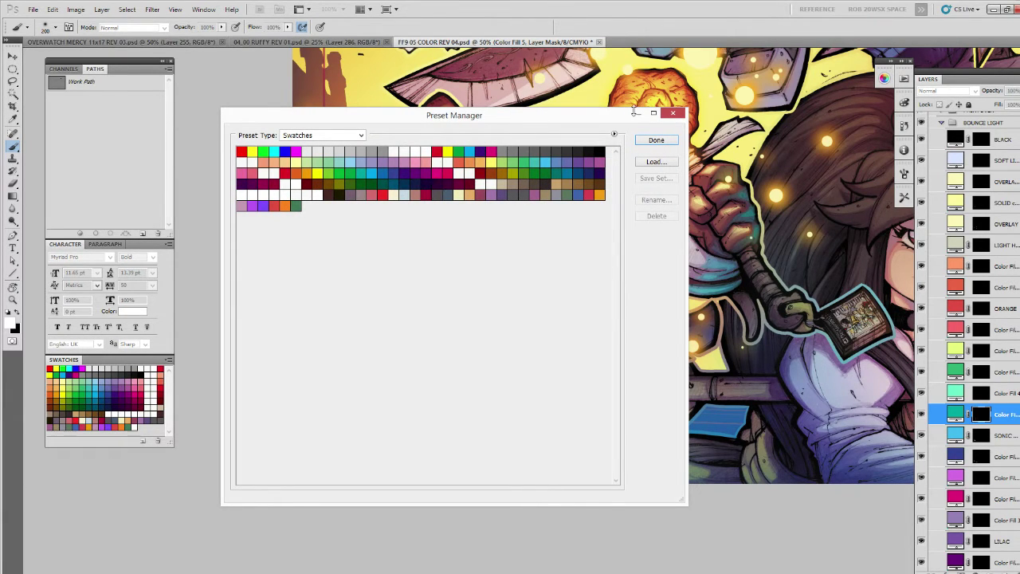
left_click(656, 140)
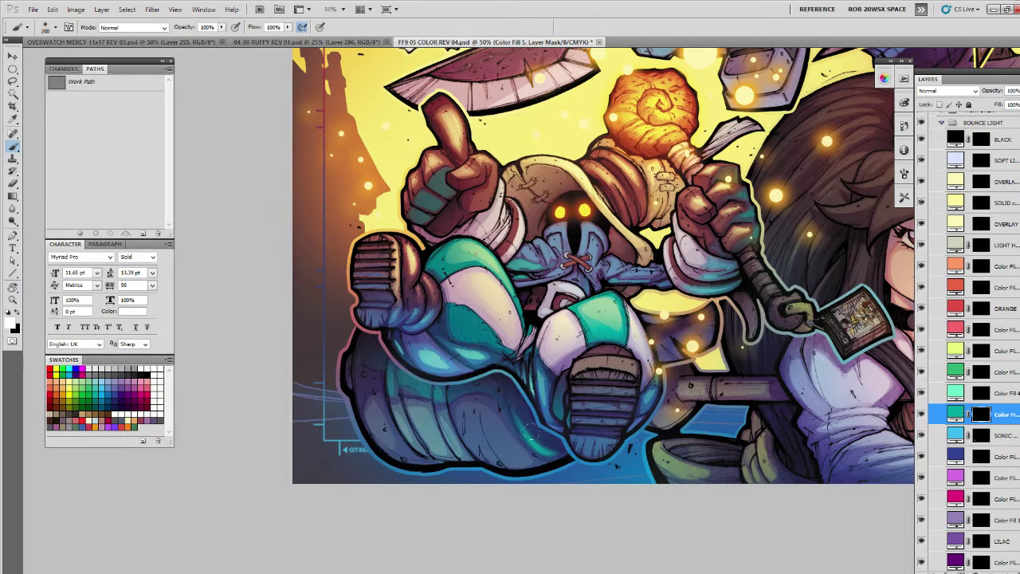
Lasso a small highlight area on the front knee's teal patch and brush pale yellow into it on the SOLID copy mask.
left_click_drag(743, 435, 676, 449)
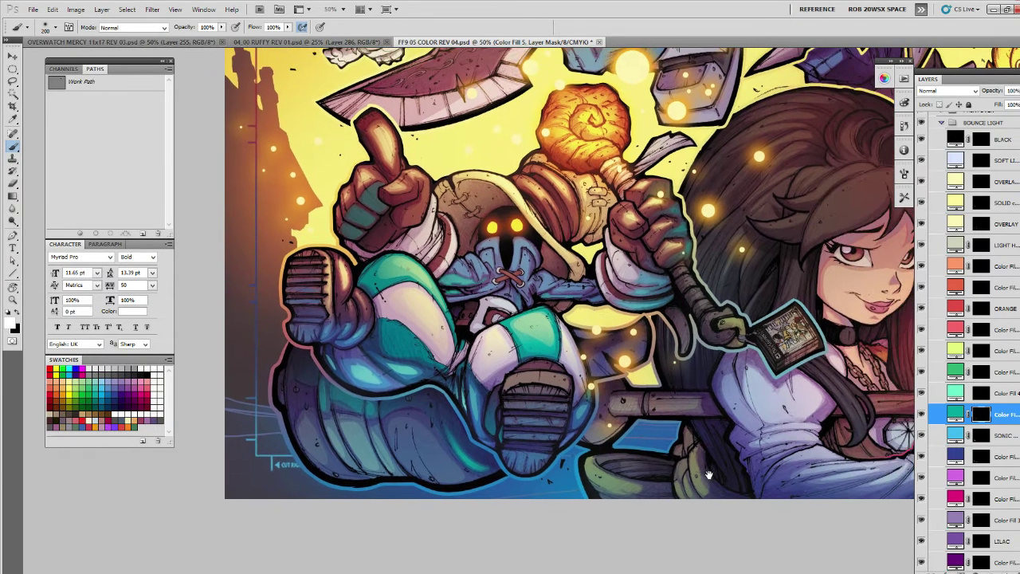
key("l")
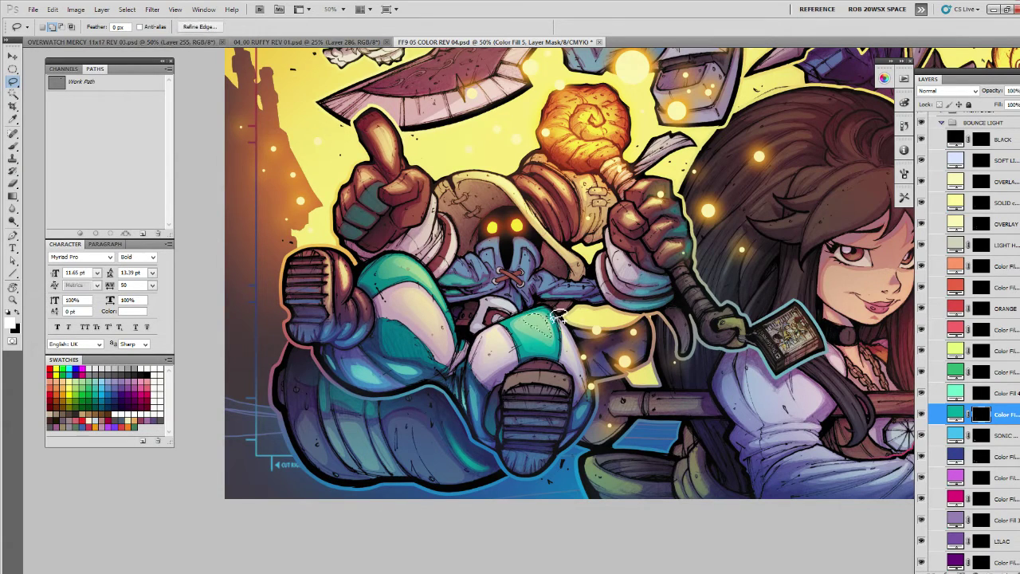
mouse_move(520, 317)
left_mouse_down()
mouse_move(550, 337)
mouse_move(560, 322)
left_mouse_up()
key("b")
left_click(558, 327)
key("ctrl+d")
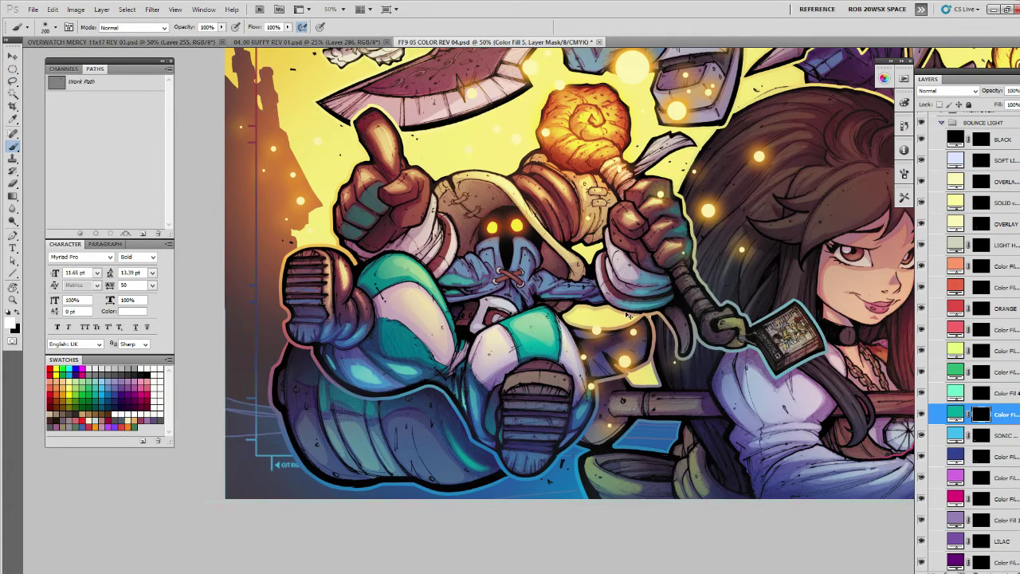
left_click(984, 201)
left_click(539, 323)
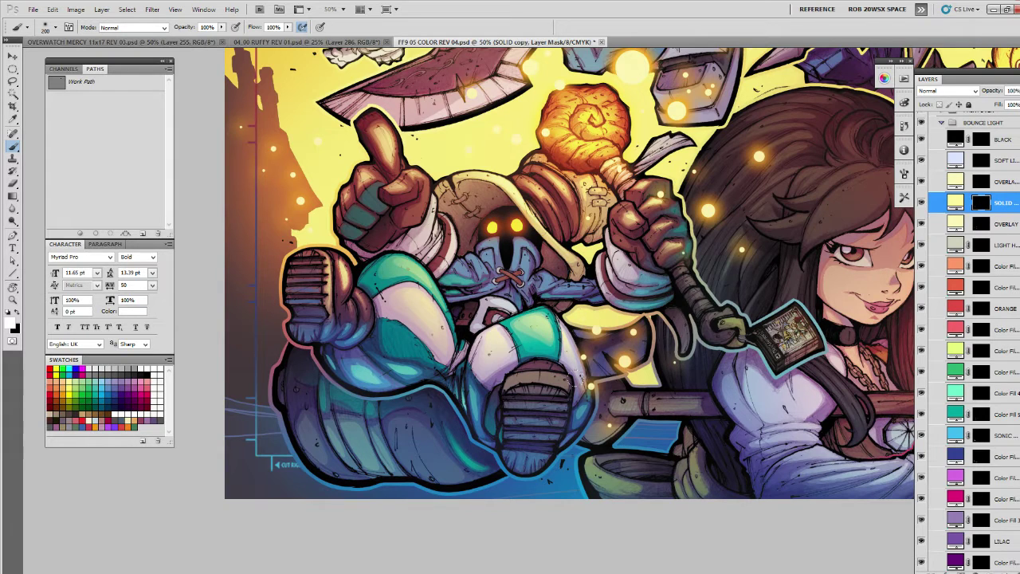
Lasso a thin highlight strip on the raised knee's teal patch and brush pale yellow into it on the SOLID copy mask.
left_click_drag(509, 327, 551, 391)
key("l")
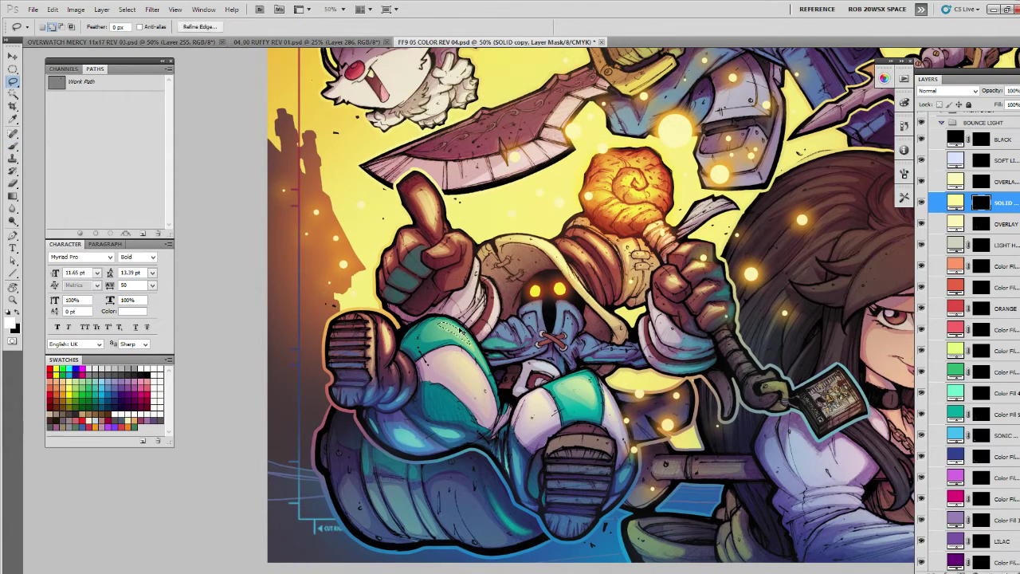
mouse_move(454, 328)
left_mouse_down()
mouse_move(467, 328)
mouse_move(448, 322)
left_mouse_up()
key("b")
key("ctrl+h")
key("ctrl+h")
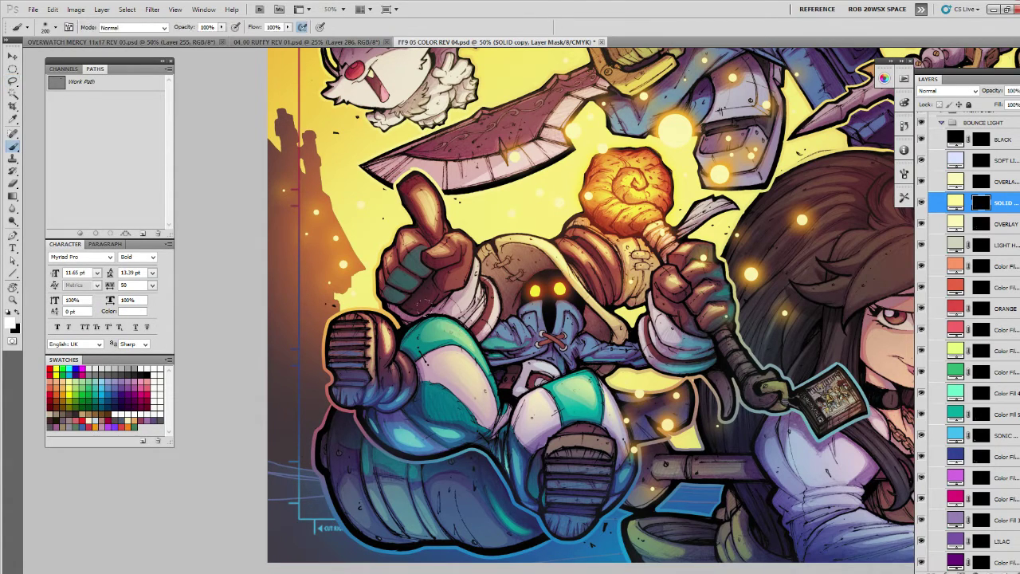
Lasso three elongated fold patches on the rounded form beneath the mage and brush light into them on the SOFT LIGHT mask.
mouse_move(700, 434)
left_mouse_down()
mouse_move(665, 390)
mouse_move(613, 374)
left_mouse_up()
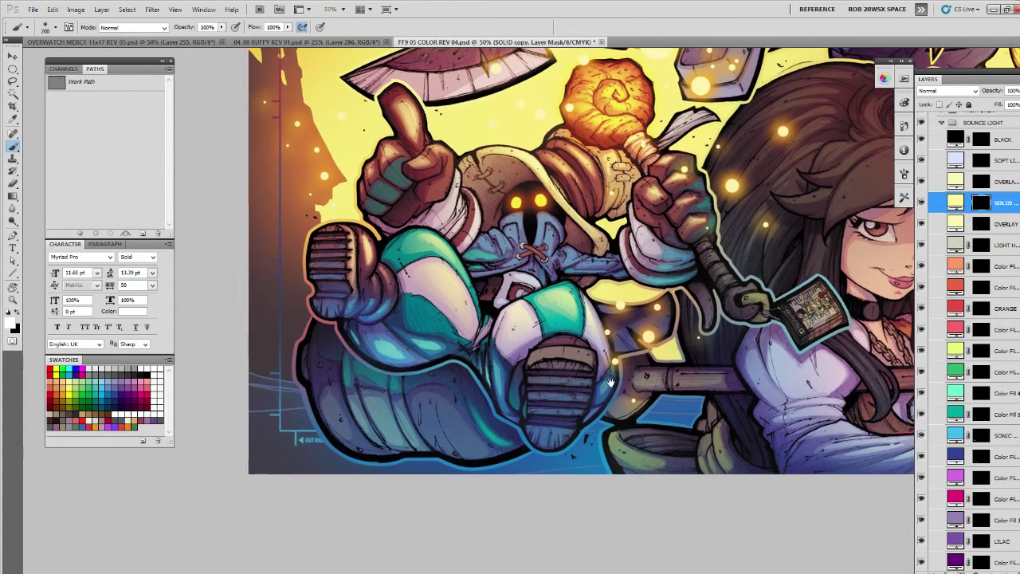
key("l")
mouse_move(478, 441)
left_mouse_down()
mouse_move(443, 400)
mouse_move(421, 402)
mouse_move(442, 446)
mouse_move(477, 452)
left_mouse_up()
left_click_drag(395, 440, 370, 405)
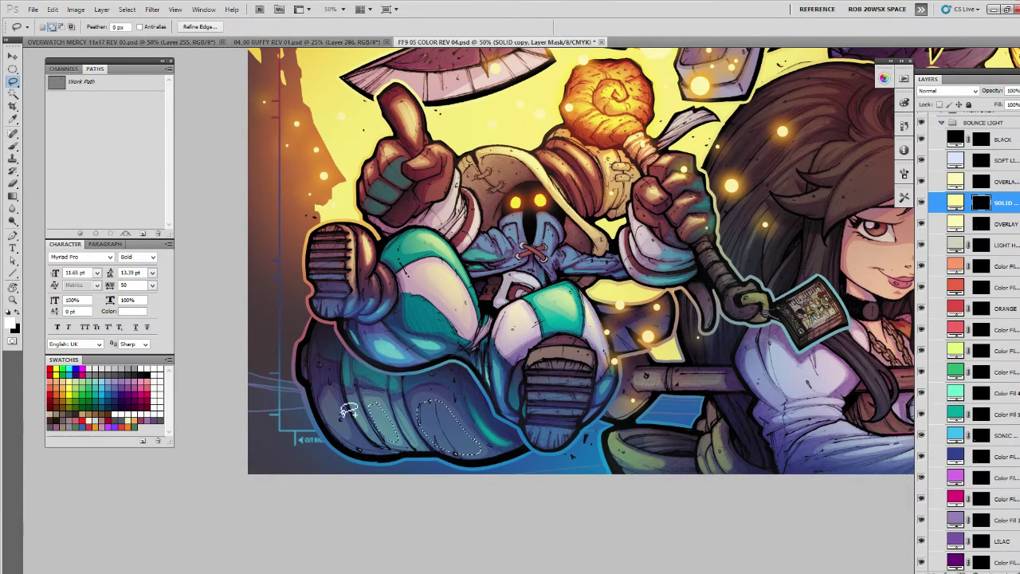
left_click(1001, 160)
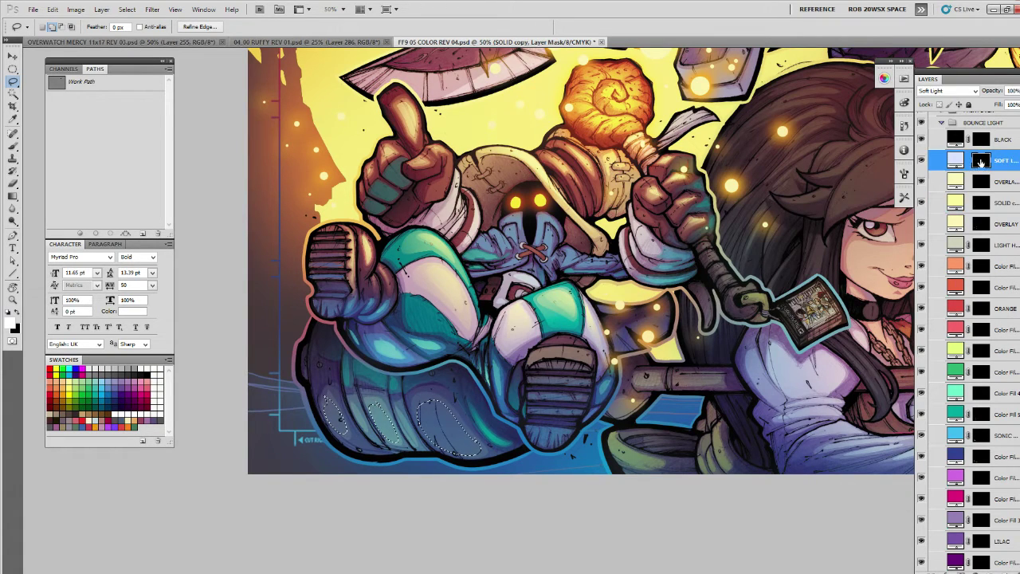
key("b")
mouse_move(310, 395)
left_mouse_down()
mouse_move(383, 422)
mouse_move(481, 411)
mouse_move(459, 407)
mouse_move(399, 409)
mouse_move(315, 389)
mouse_move(419, 417)
mouse_move(407, 400)
mouse_move(441, 424)
mouse_move(491, 416)
mouse_move(437, 423)
mouse_move(504, 435)
mouse_move(484, 397)
mouse_move(500, 338)
mouse_move(457, 411)
mouse_move(494, 443)
left_mouse_up()
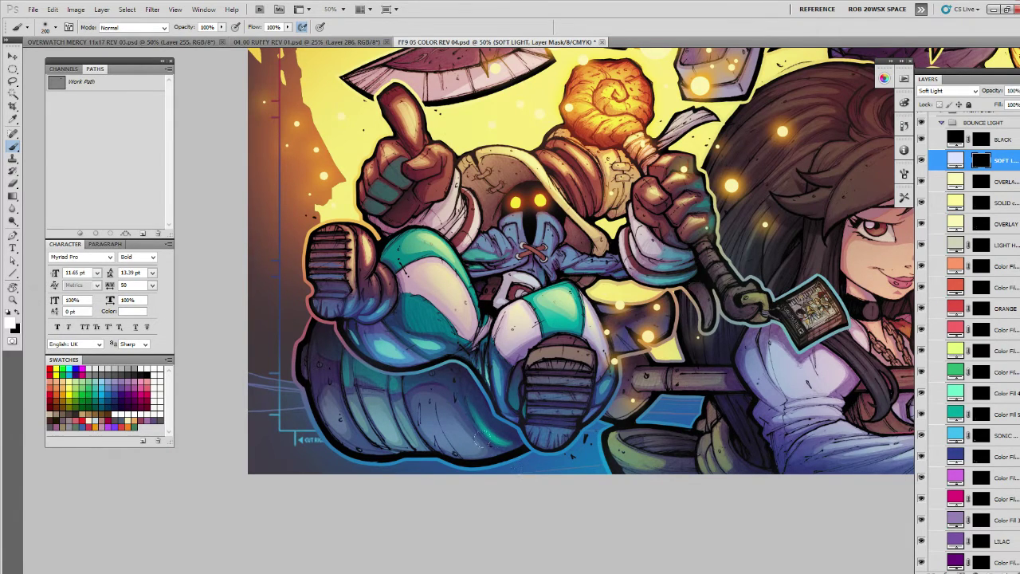
Lasso the three fold patches on the rounded form again and hide the selection outlines.
key("l")
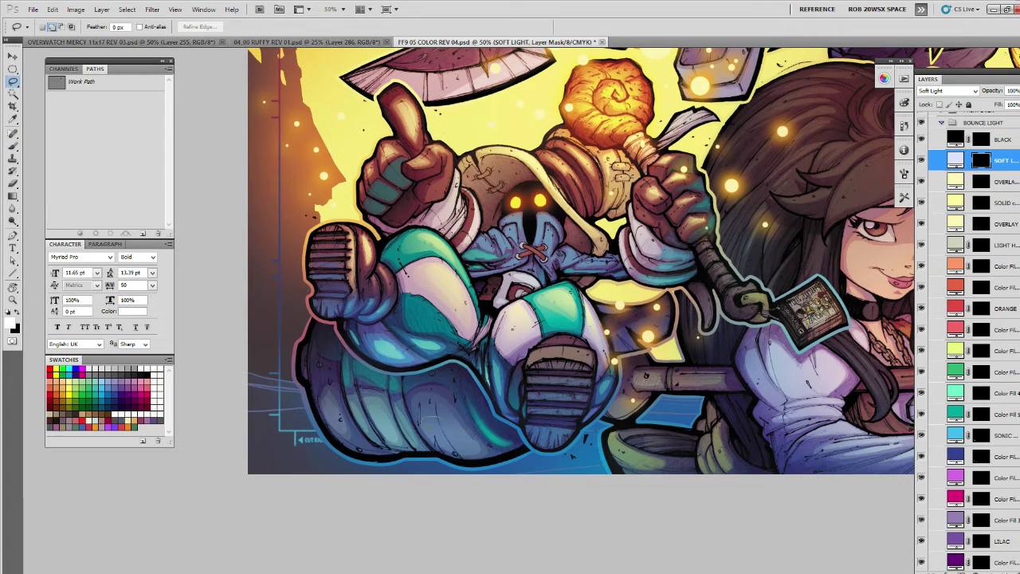
left_click_drag(443, 416, 376, 418)
key("b")
key("ctrl+h")
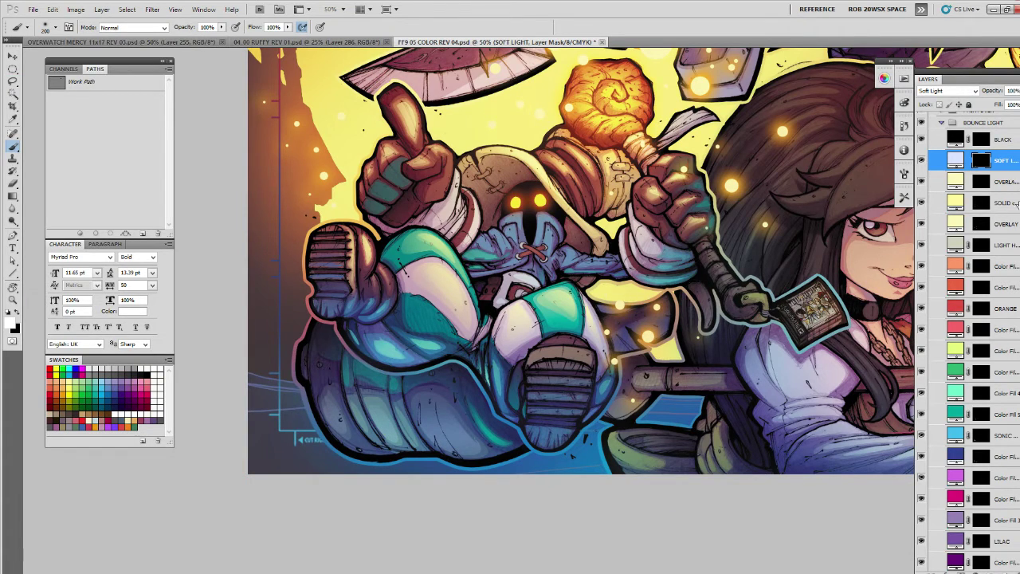
Try brushing mint green into the selected fold patches on the Color Fill 4 mask, and undo the strokes.
left_click(950, 396)
left_click_drag(327, 402, 471, 442)
key("ctrl+z")
mouse_move(330, 415)
left_mouse_down()
mouse_move(418, 437)
mouse_move(554, 439)
left_mouse_up()
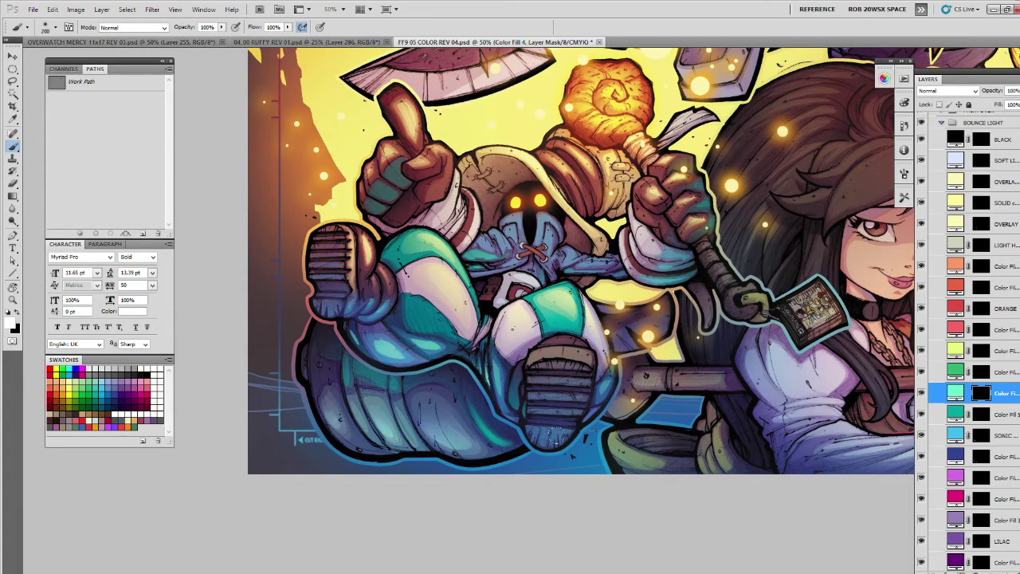
key("z")
left_click(627, 390, "alt")
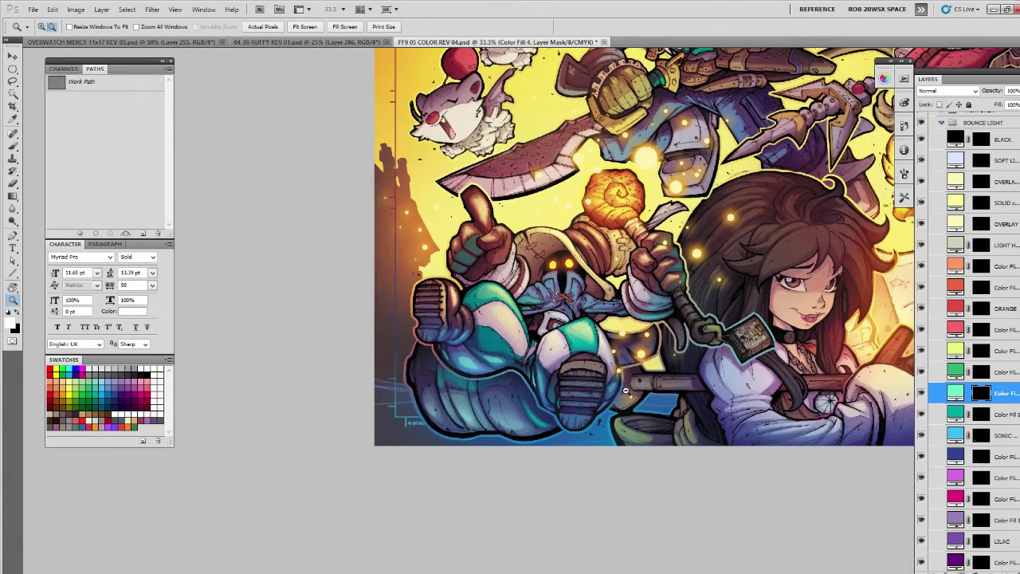
left_click(627, 391, "alt")
left_click(607, 398)
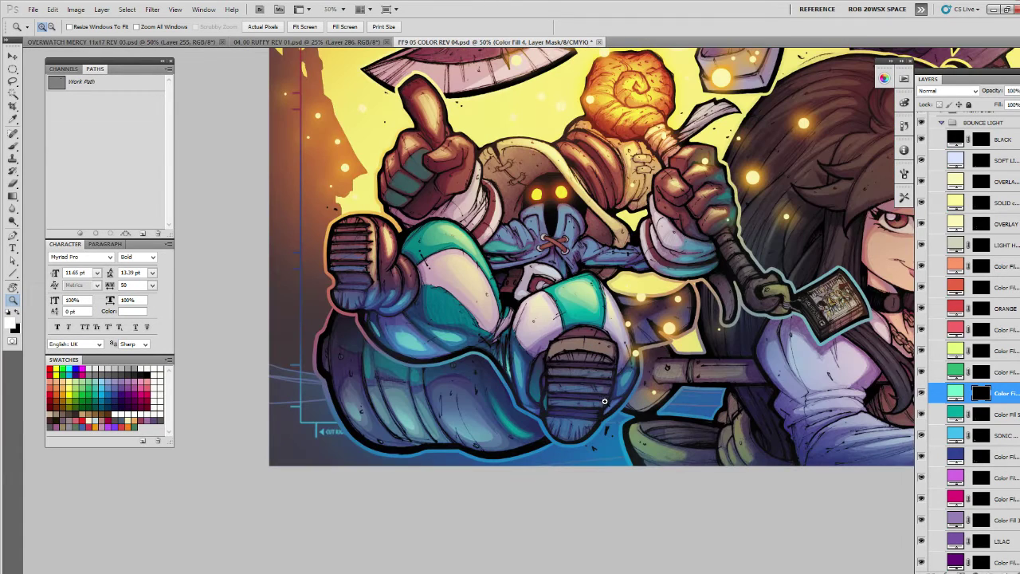
key("ctrl+z")
Brush bright blue into the selected fold patches of the rounded form on the SONIC BLUE mask.
key("l")
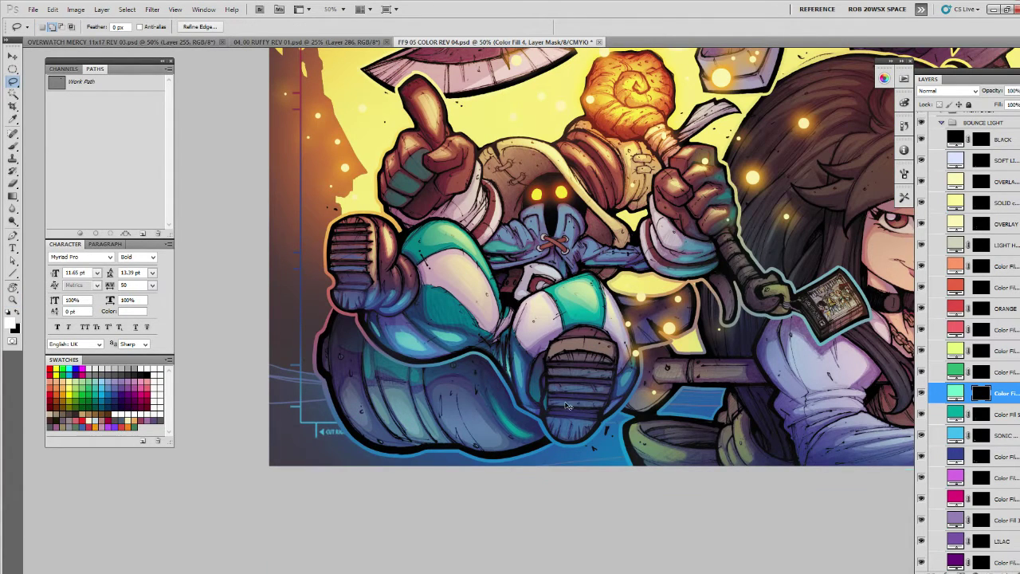
key("ctrl+h")
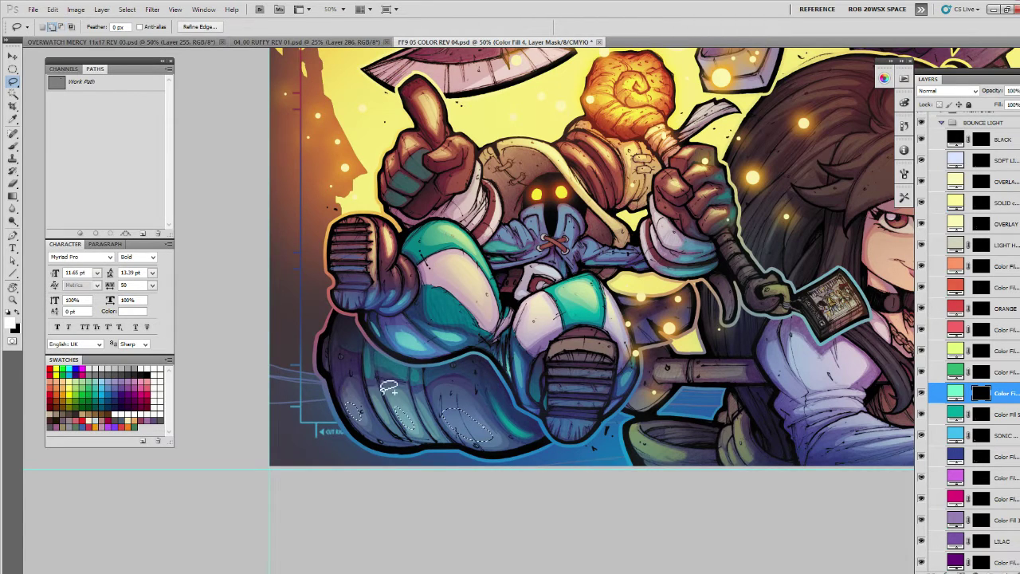
key("b")
key("ctrl+h")
key("alt+bracketleft")
key("alt+bracketleft")
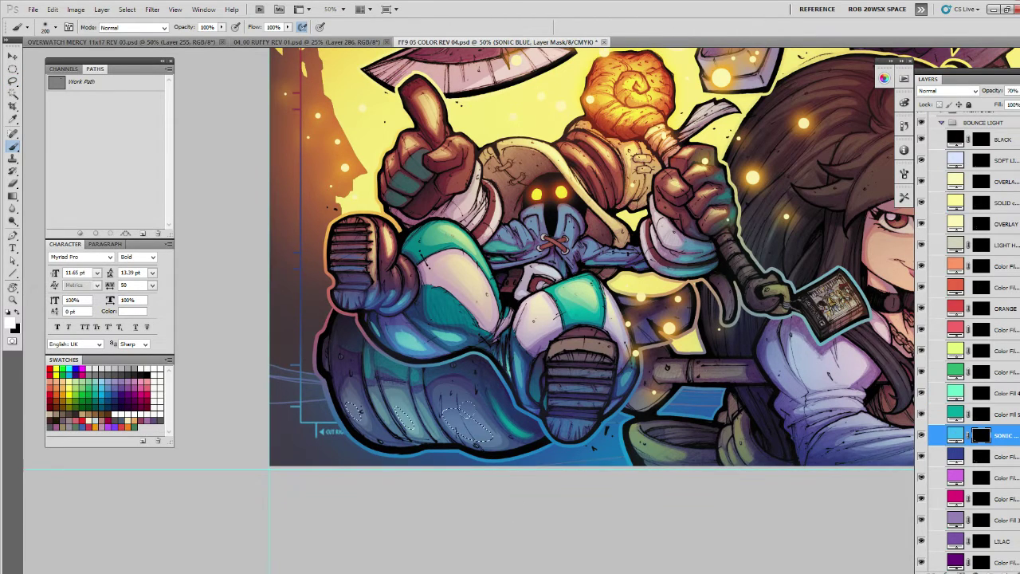
mouse_move(306, 365)
left_mouse_down()
mouse_move(378, 404)
mouse_move(524, 401)
left_mouse_up()
key("ctrl+z")
mouse_move(341, 395)
left_mouse_down()
mouse_move(400, 417)
mouse_move(504, 409)
left_mouse_up()
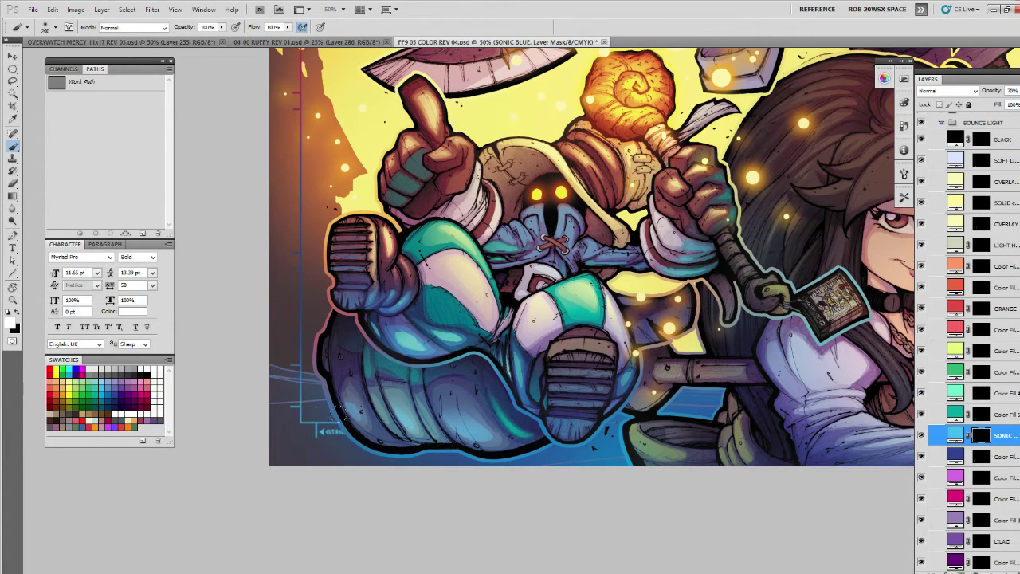
Lasso the dark purple shape behind the front boot and brush blue into its lower edge on the SONIC BLUE mask.
left_click_drag(713, 423, 638, 455)
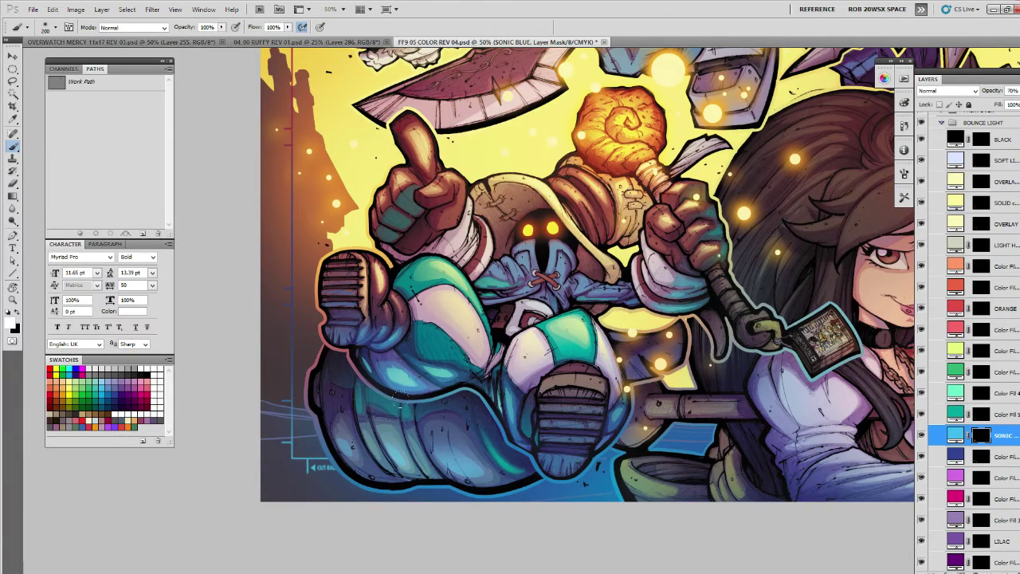
key("l")
mouse_move(750, 447)
left_mouse_down()
mouse_move(686, 437)
mouse_move(654, 462)
left_mouse_up()
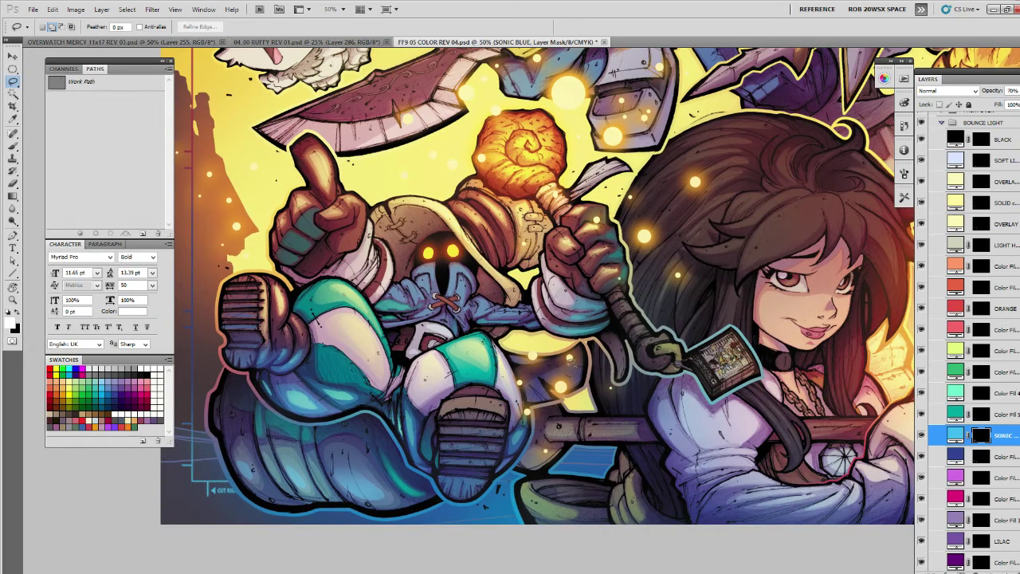
mouse_move(575, 369)
left_mouse_down()
mouse_move(540, 384)
mouse_move(582, 380)
mouse_move(570, 355)
mouse_move(554, 397)
mouse_move(532, 376)
mouse_move(560, 387)
left_mouse_up()
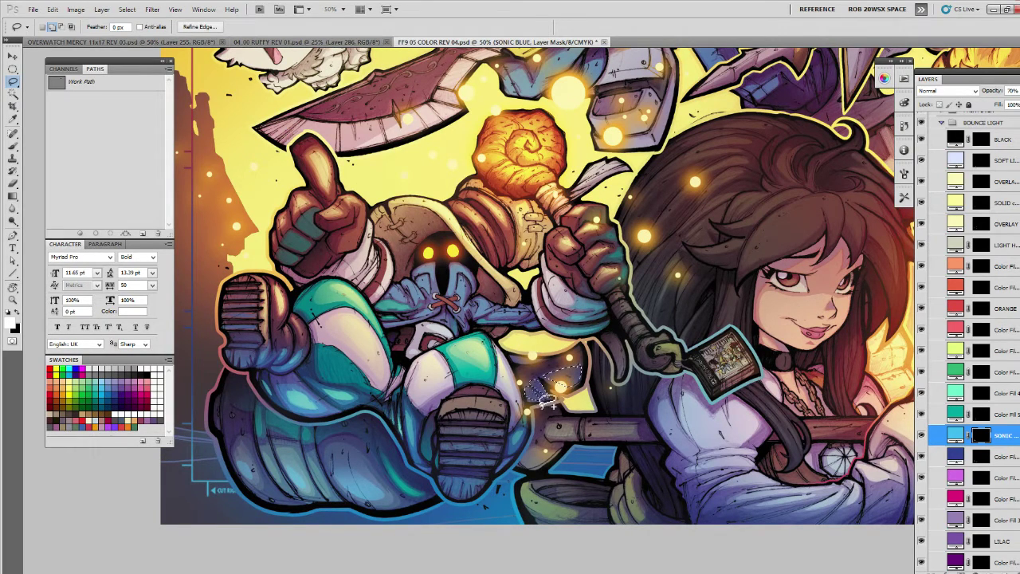
key("b")
key("ctrl+h")
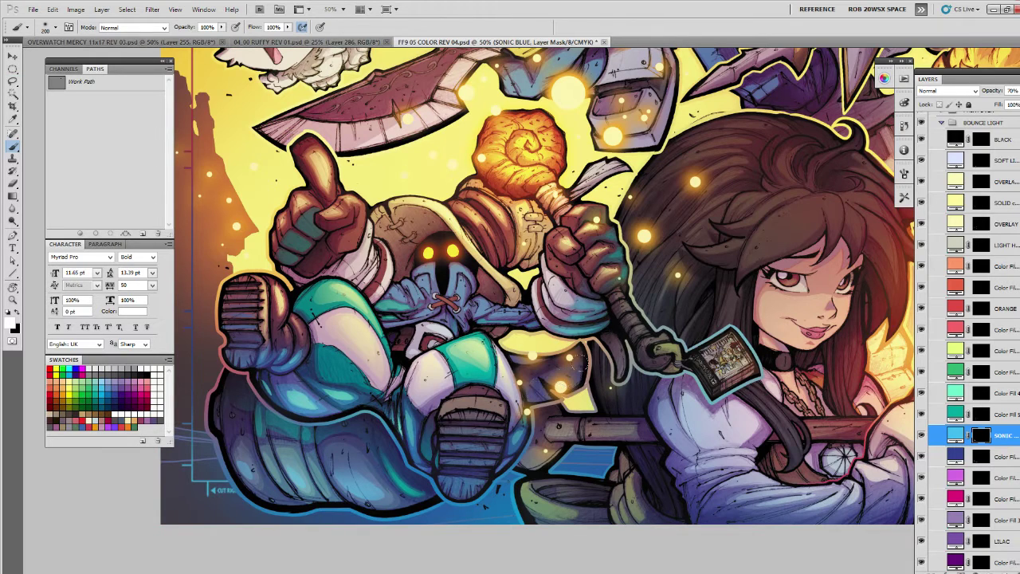
left_click(513, 414)
Lasso the lower middle fold of the rounded form and brush blue into it on the SONIC BLUE mask.
left_click_drag(462, 434, 533, 412)
key("l")
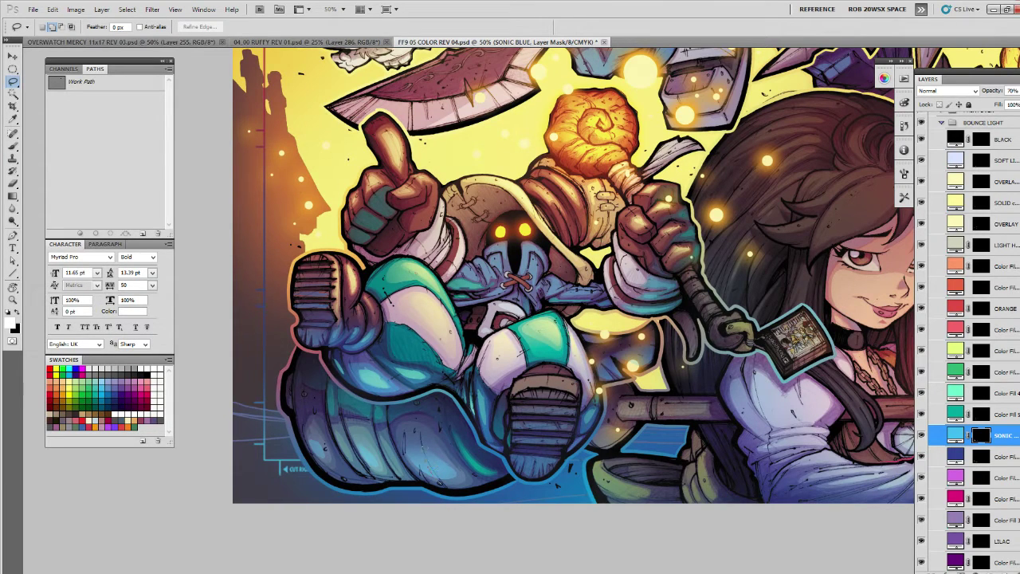
left_click_drag(418, 431, 444, 485)
key("b")
key("ctrl+h")
key("ctrl+h")
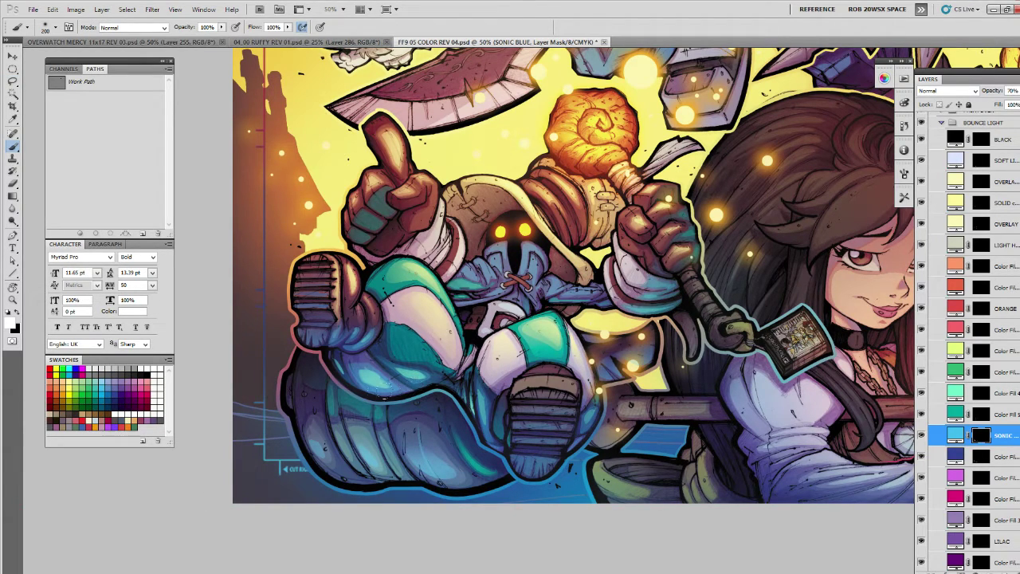
Lasso the outer left side of the rounded form and brush blue bounce light along that edge.
key("l")
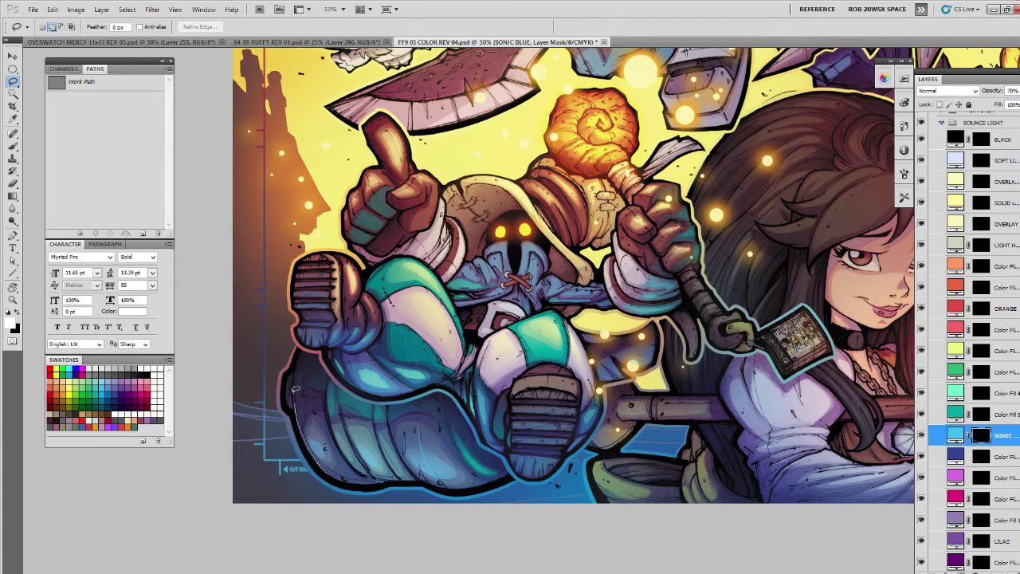
mouse_move(327, 472)
left_mouse_down()
mouse_move(299, 426)
mouse_move(297, 351)
left_mouse_up()
mouse_move(323, 449)
left_mouse_down()
mouse_move(354, 480)
mouse_move(327, 470)
left_mouse_up()
key("b")
key("ctrl+h")
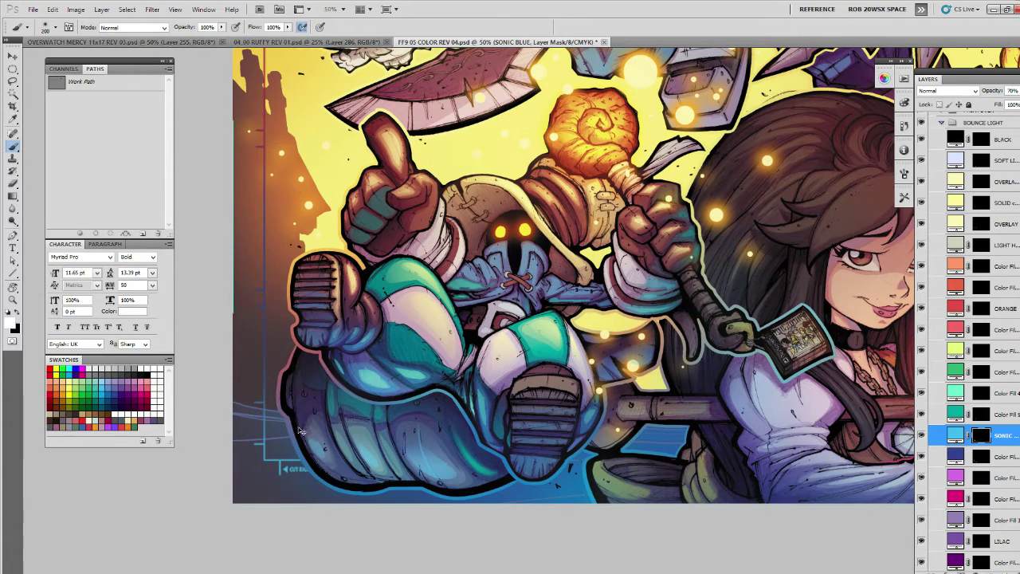
mouse_move(279, 363)
left_mouse_down()
mouse_move(313, 475)
mouse_move(338, 497)
mouse_move(319, 483)
mouse_move(286, 408)
mouse_move(282, 331)
left_mouse_up()
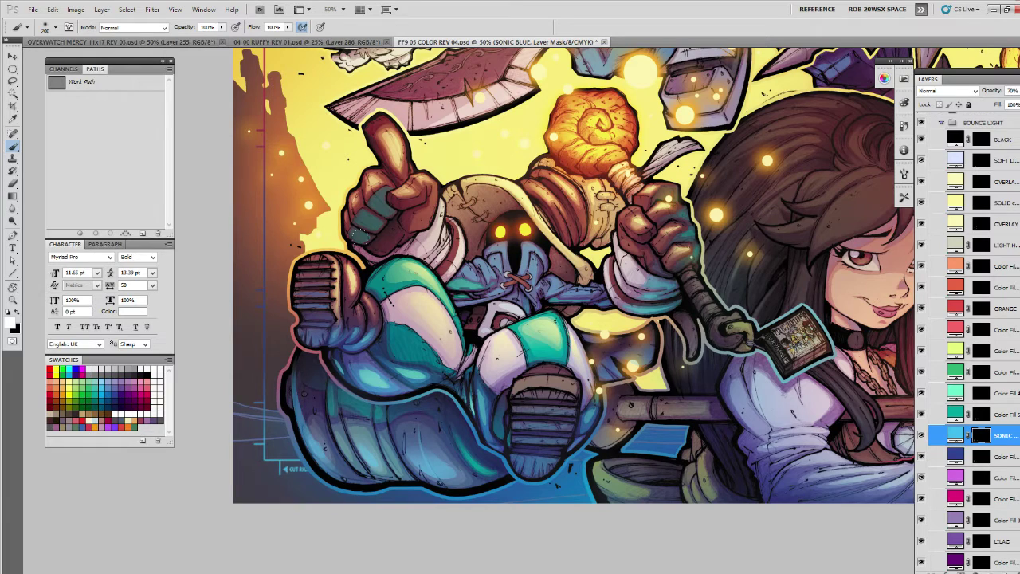
Lasso the broad panel between the folds and the front boot, and brush blue into its lower part.
key("l")
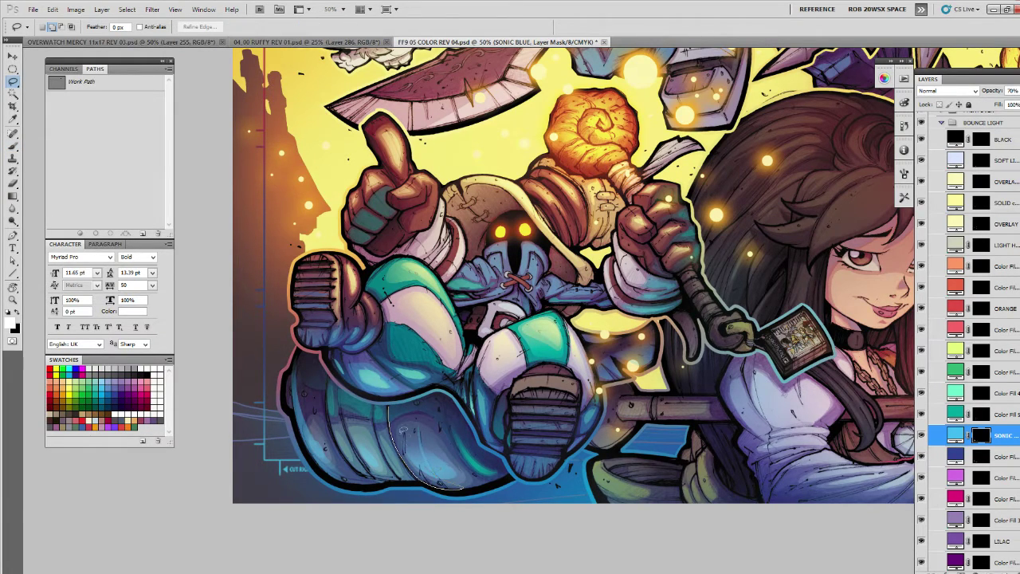
left_click_drag(390, 398, 407, 436)
key("b")
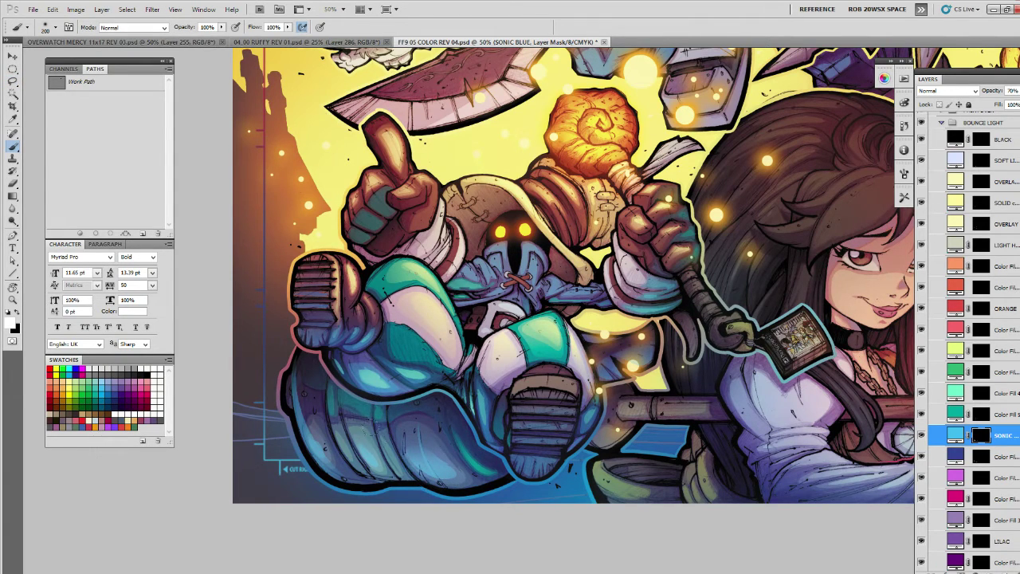
mouse_move(444, 487)
left_mouse_down()
mouse_move(469, 486)
mouse_move(469, 445)
left_mouse_up()
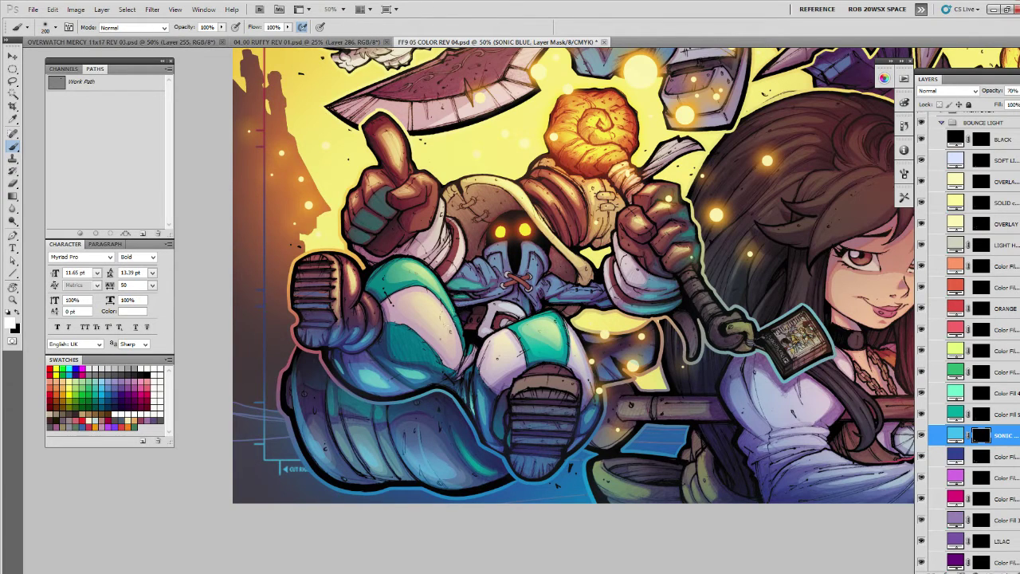
Lasso narrow strips along the rounded form's folds and its left rim, and brush blue into them on the SONIC BLUE mask.
key("l")
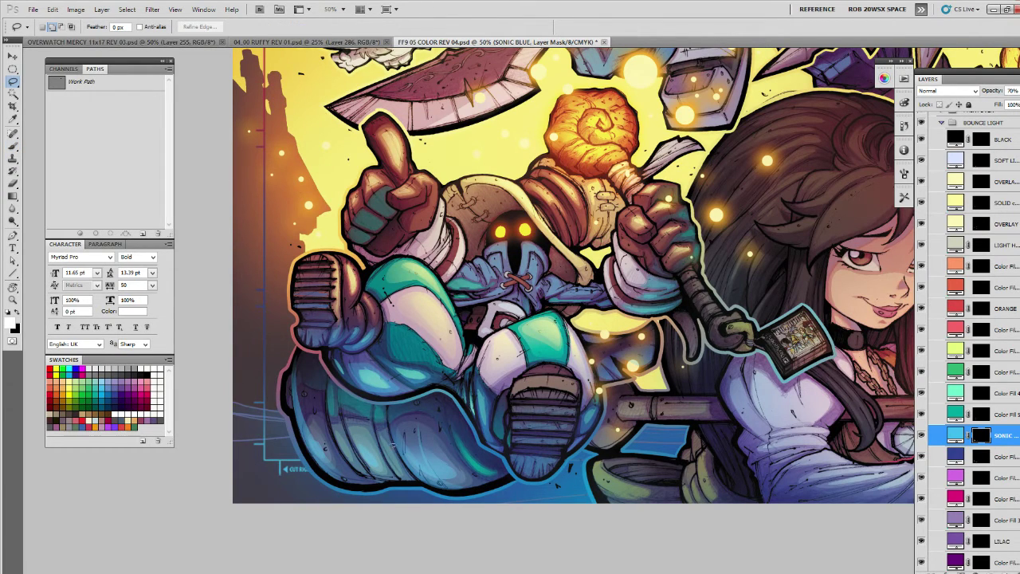
mouse_move(403, 479)
left_mouse_down()
mouse_move(376, 423)
mouse_move(390, 446)
left_mouse_up()
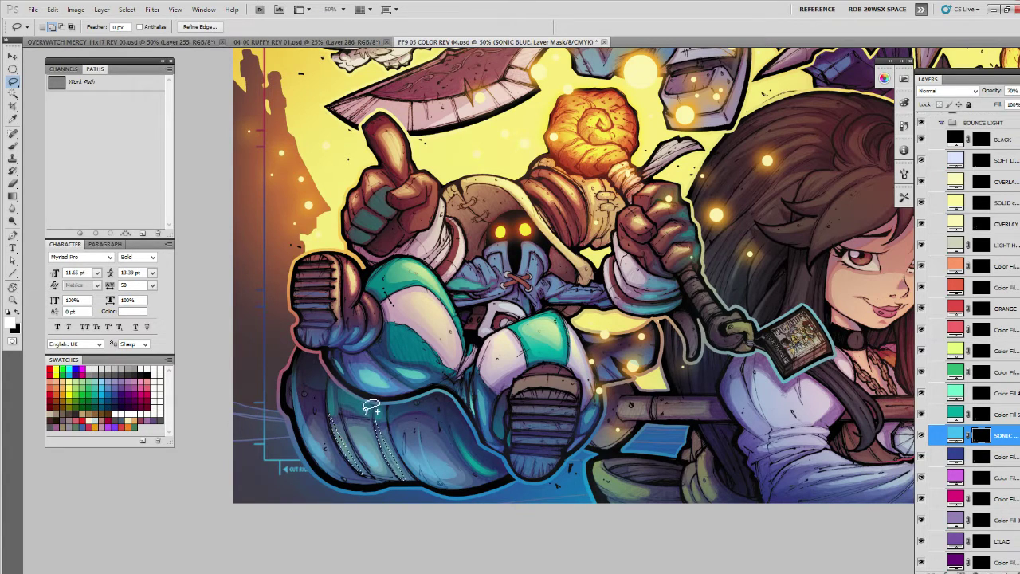
key("b")
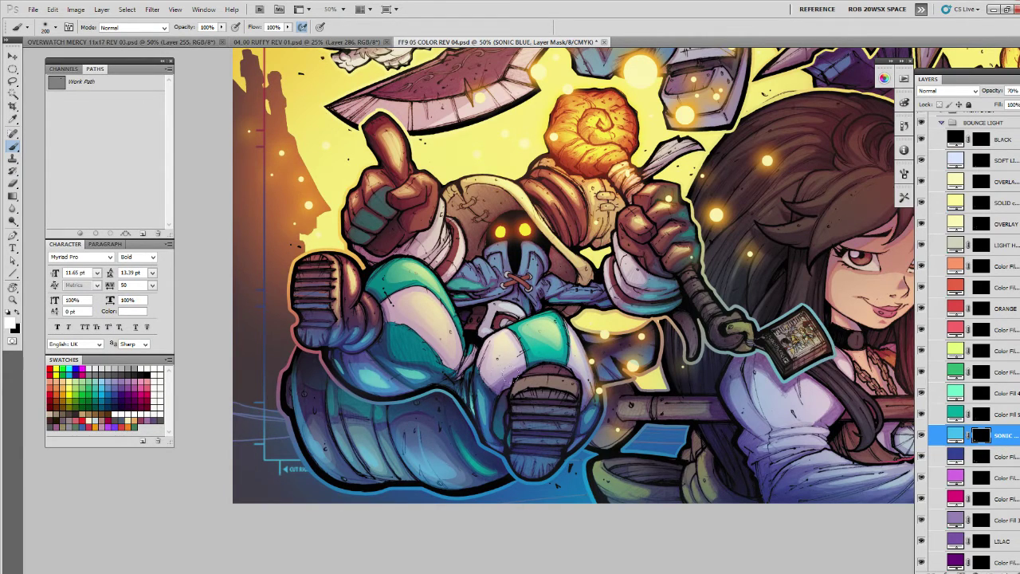
key("l")
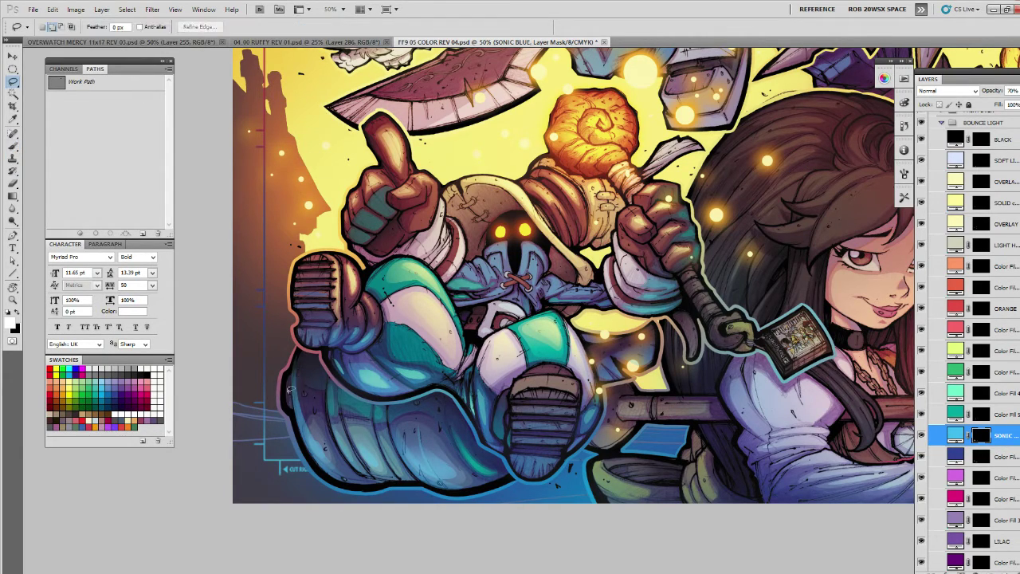
key("b")
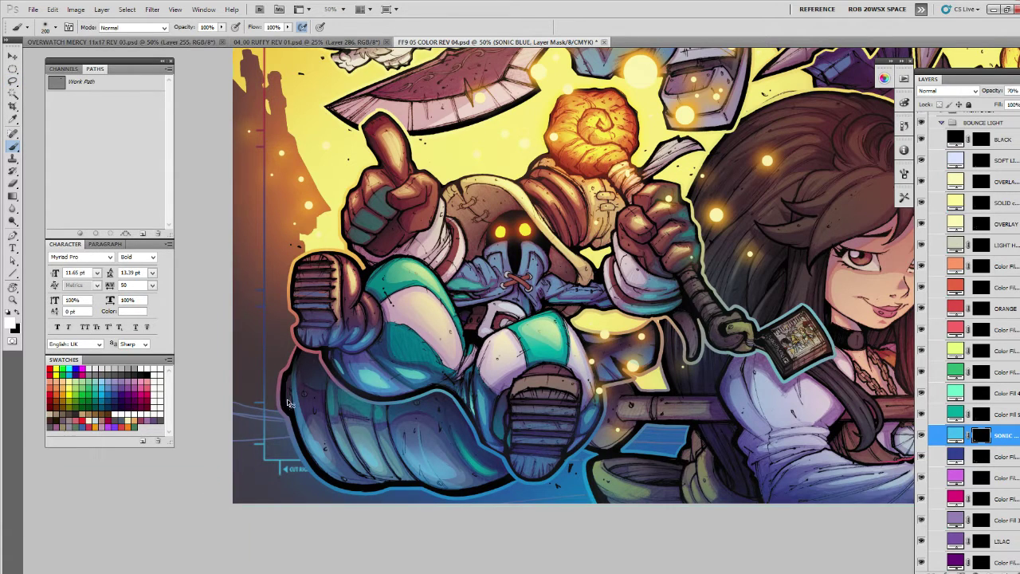
left_click_drag(275, 394, 292, 411)
Lasso strips on the left of the rounded form and brush pale-yellow highlights into them on the OVERLAY copy mask.
left_click_drag(670, 397, 665, 404)
key("z")
left_click(658, 406, "alt")
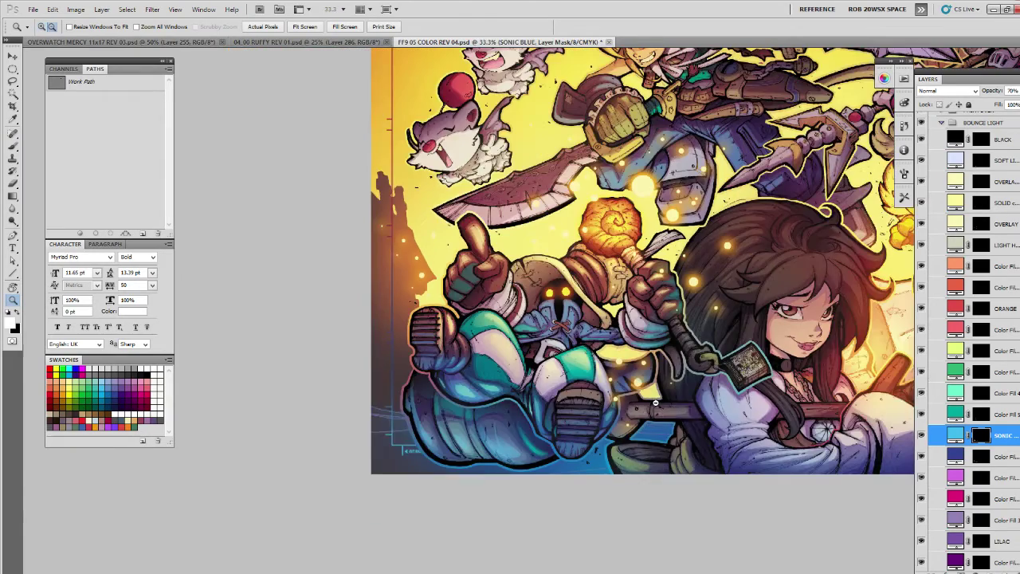
left_click(658, 405, "alt")
left_click(659, 406)
left_click(658, 406)
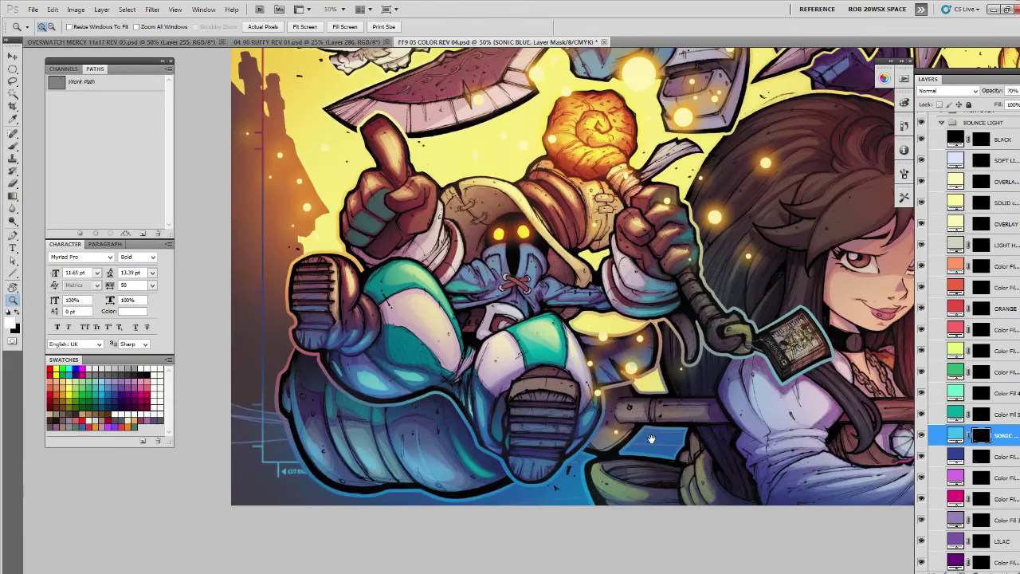
left_click(980, 183)
key("l")
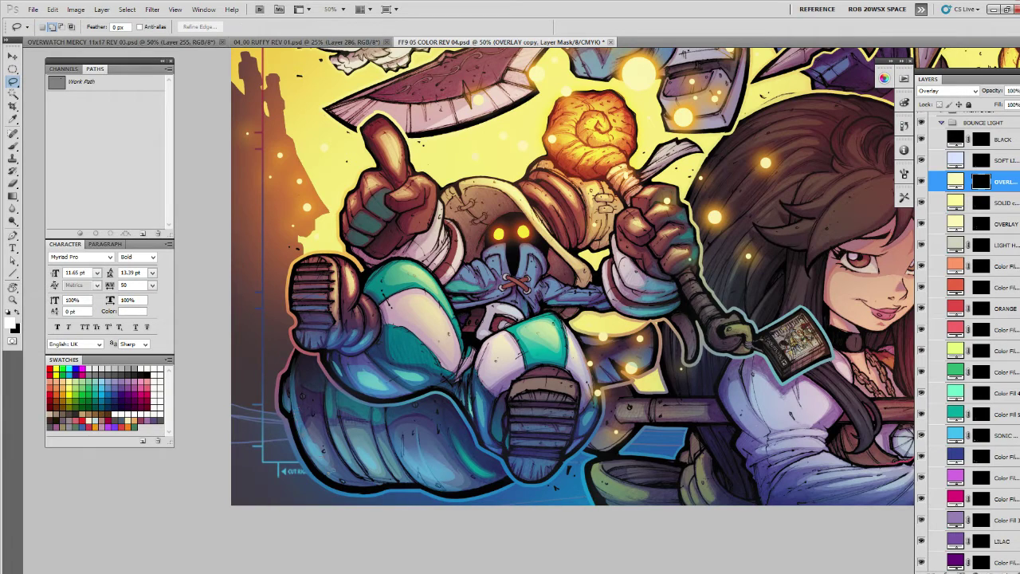
left_click_drag(302, 417, 293, 406)
mouse_move(347, 444)
left_mouse_down()
mouse_move(336, 437)
mouse_move(377, 465)
mouse_move(355, 444)
left_mouse_up()
key("b")
left_click_drag(279, 381, 348, 485)
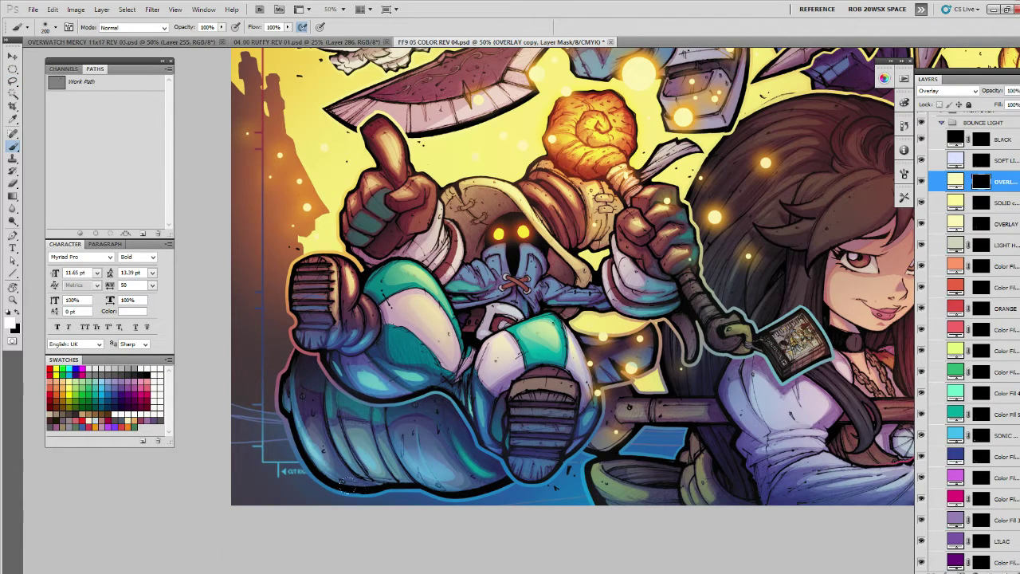
Try brushing yellow into the selected strips on the SOLID copy mask, and undo the stroke.
key("alt+bracketleft")
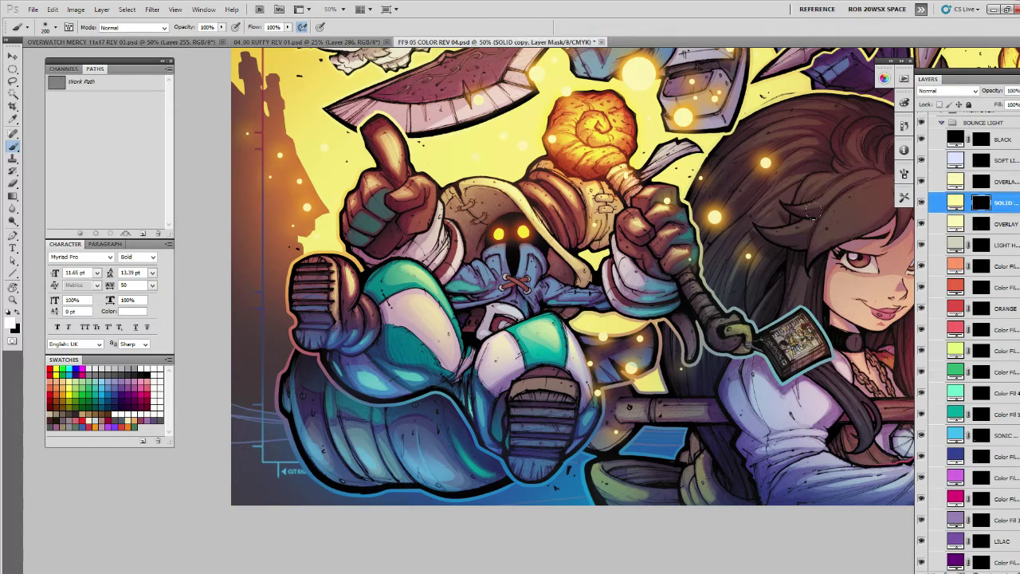
mouse_move(290, 405)
left_mouse_down()
mouse_move(332, 479)
mouse_move(295, 411)
left_mouse_up()
key("ctrl+z")
Duplicate the SOFT LIGHT fill layer, set the copy to Screen blending and target its mask.
key("alt+bracketright")
key("alt+bracketright")
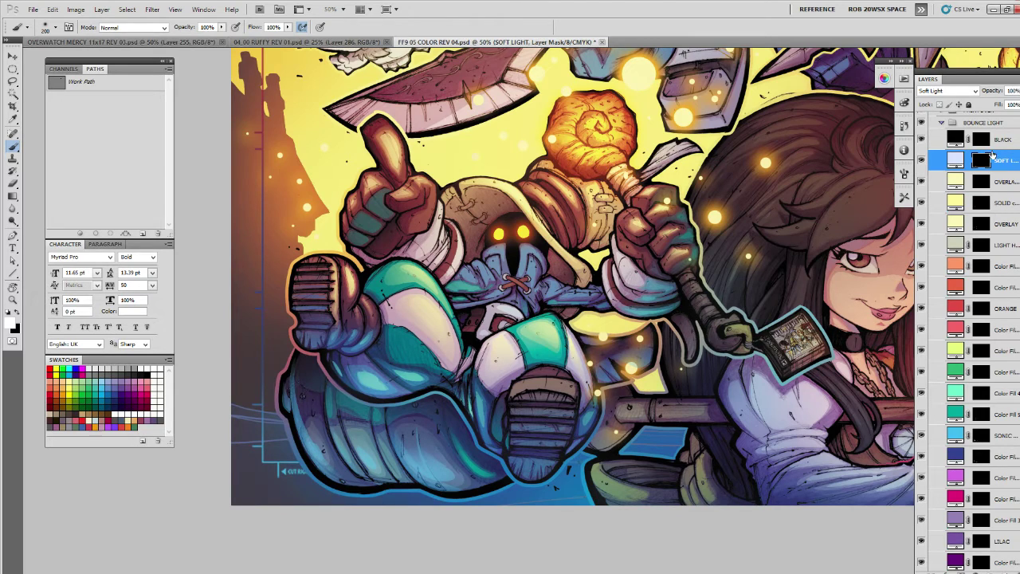
left_click_drag(983, 151, 1002, 570)
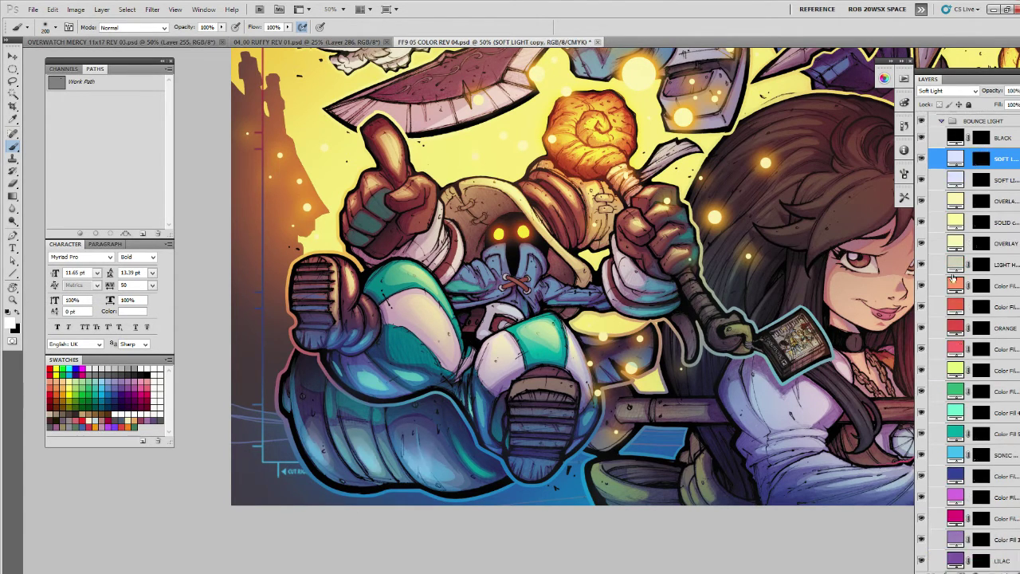
left_click(949, 90)
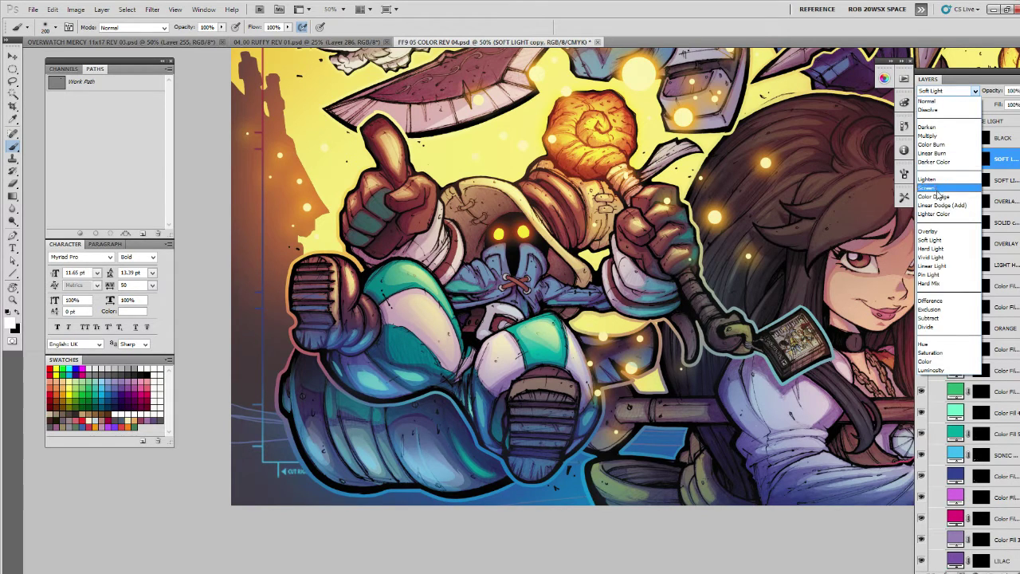
left_click(935, 189)
left_click(982, 159)
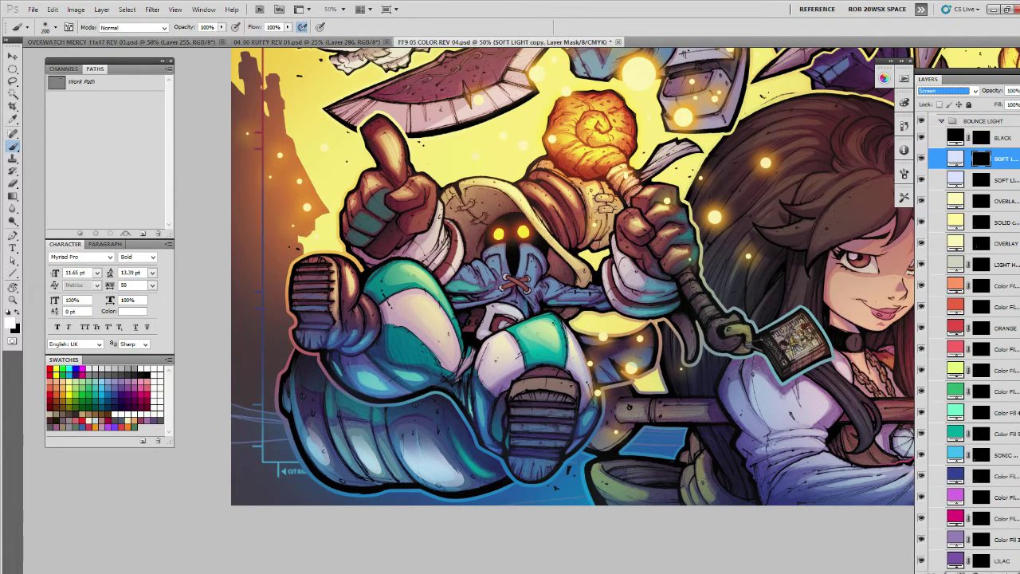
Set the SOFT LIGHT copy layer's blend mode to Normal.
key("Return")
left_click_drag(753, 342, 705, 351)
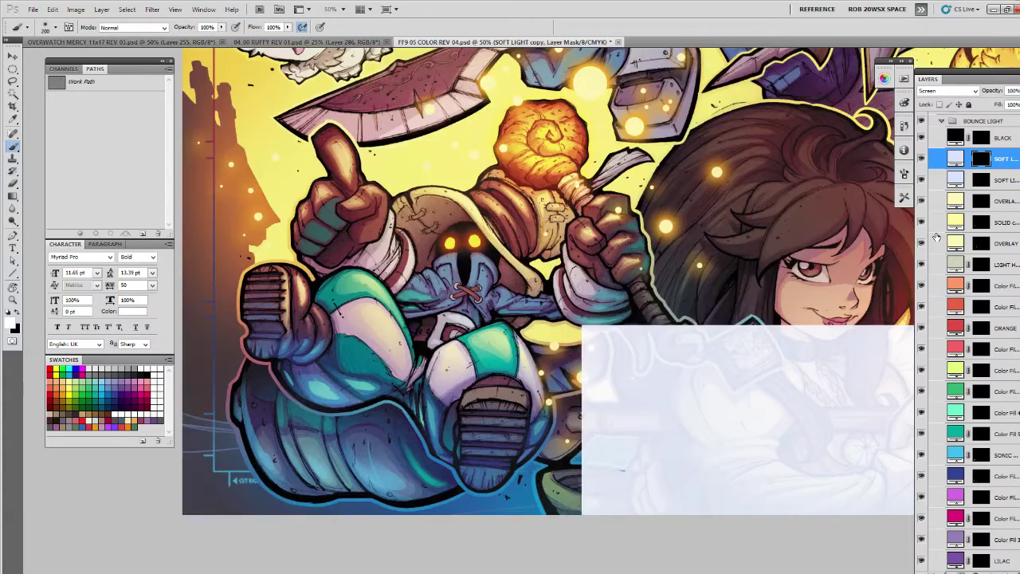
left_click(947, 94)
left_click(947, 101)
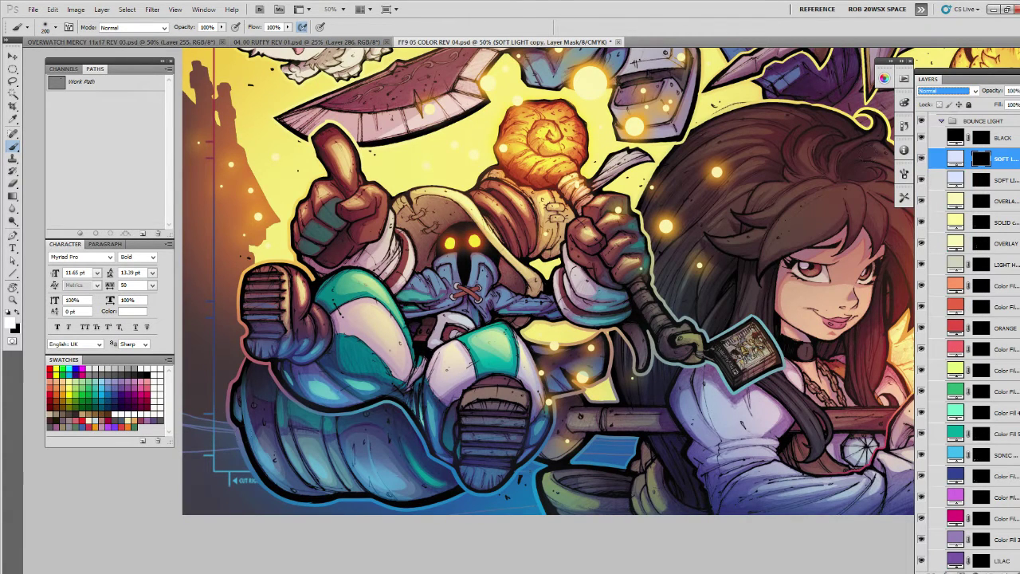
Lasso narrow fold strips on the rounded form and brush pale-blue highlights into them on the SOFT LIGHT copy mask.
key("l")
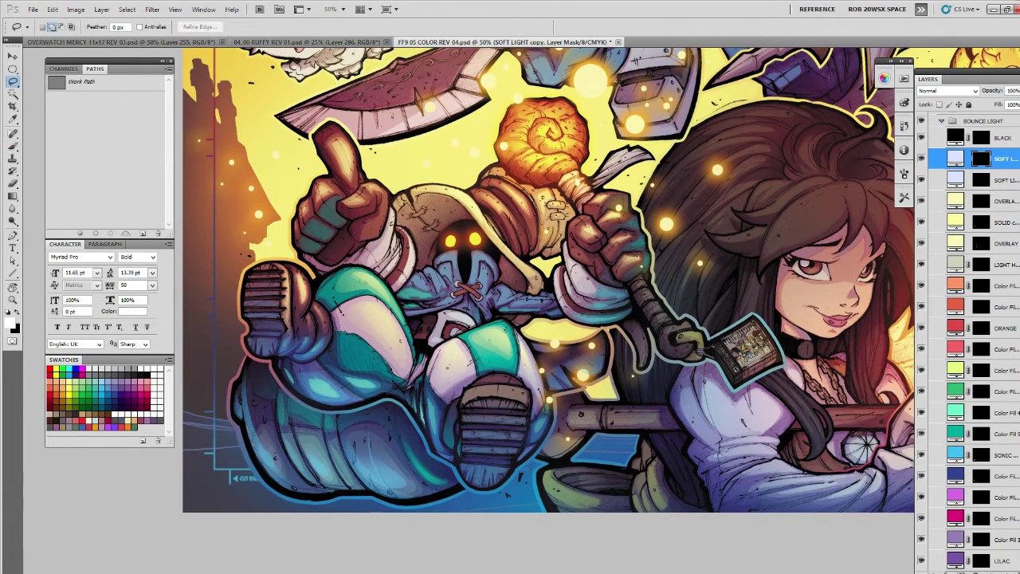
mouse_move(251, 420)
left_mouse_down()
mouse_move(321, 469)
mouse_move(318, 459)
left_mouse_up()
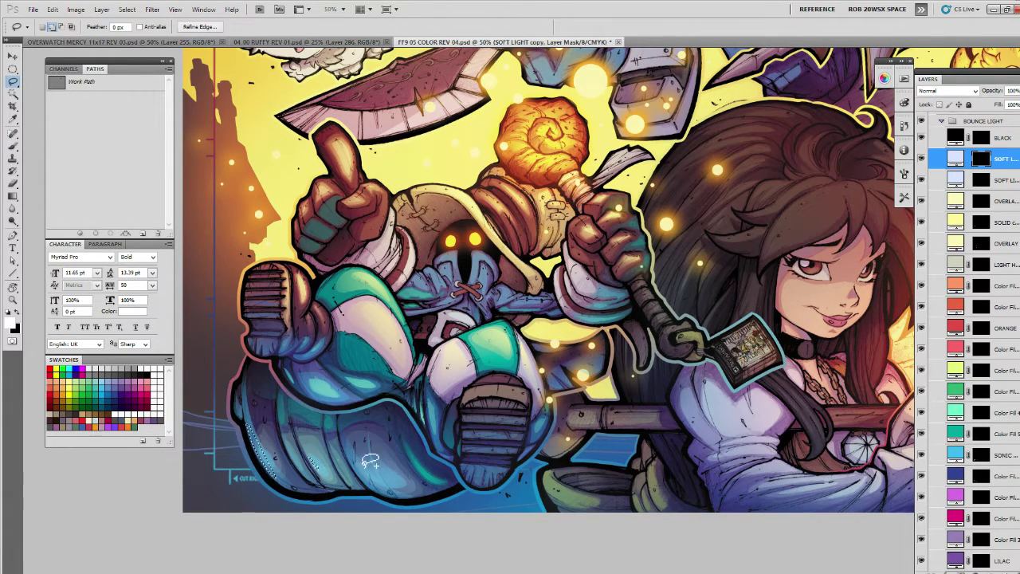
left_click_drag(375, 476, 349, 439)
key("b")
key("ctrl+d")
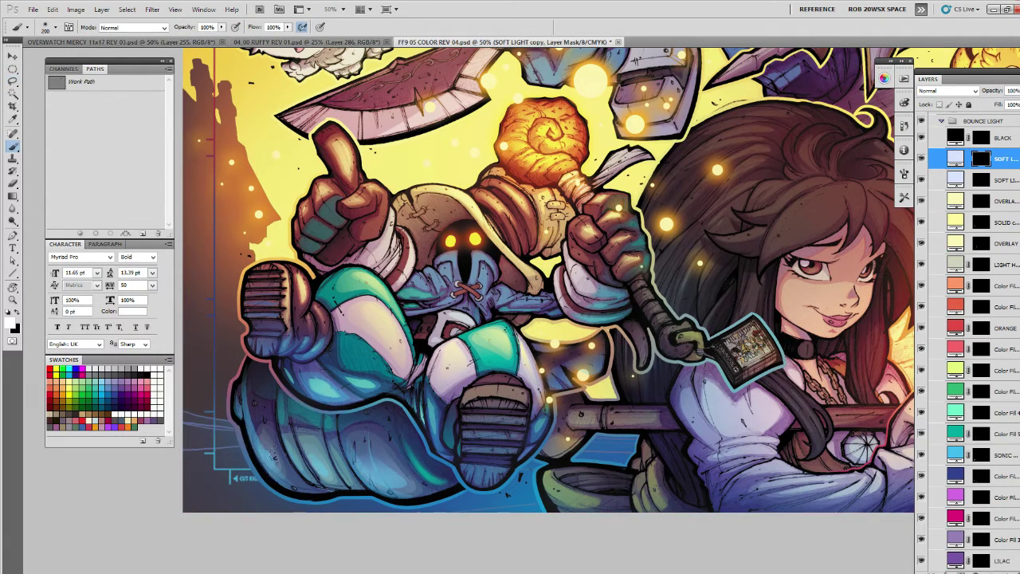
left_click_drag(271, 467, 256, 439)
Change the SOFT LIGHT copy layer's fill colour to bright cyan 64fff9.
double_click(954, 159)
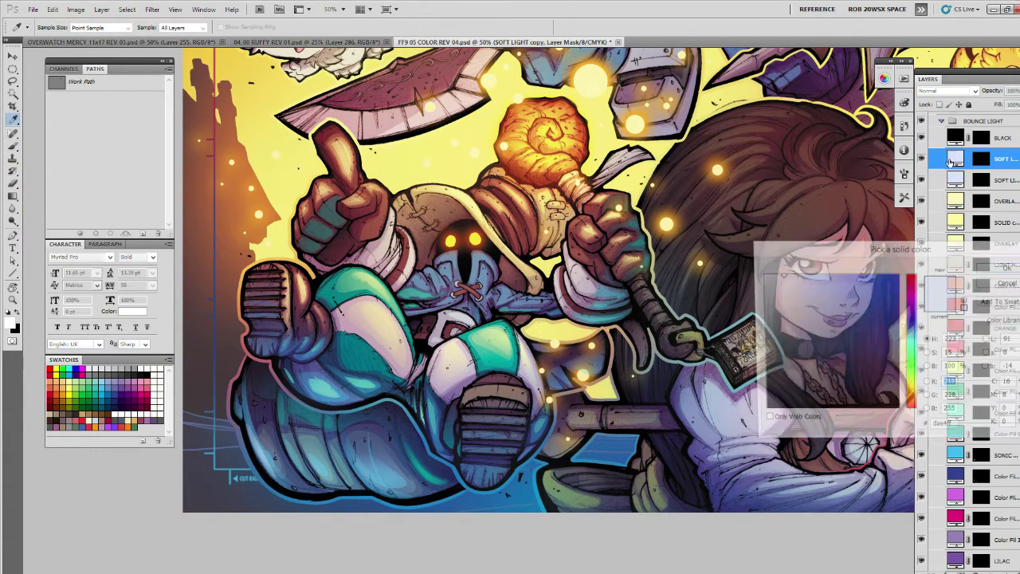
left_click(95, 381)
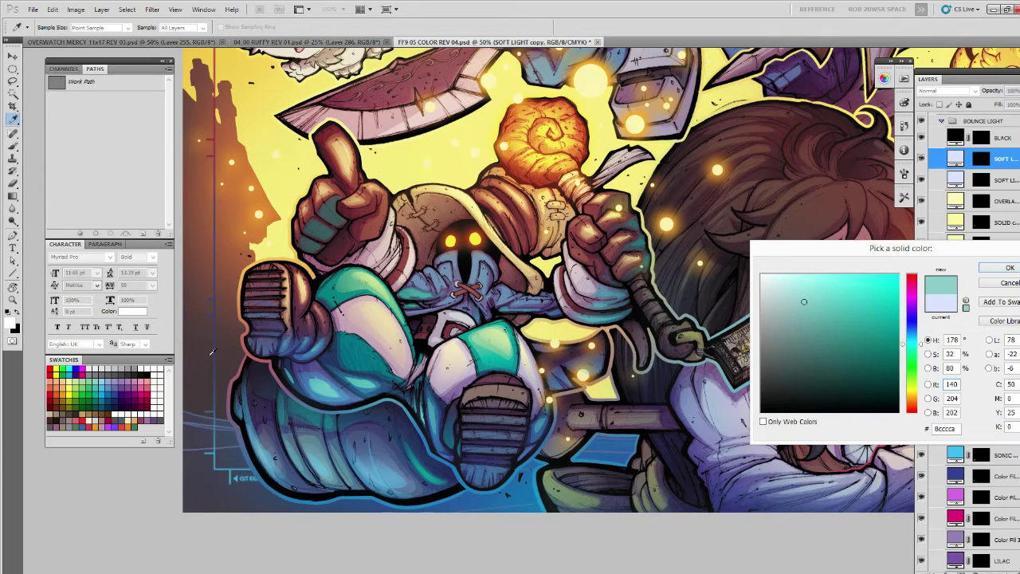
mouse_move(830, 279)
left_mouse_down()
mouse_move(813, 282)
mouse_move(846, 273)
left_mouse_up()
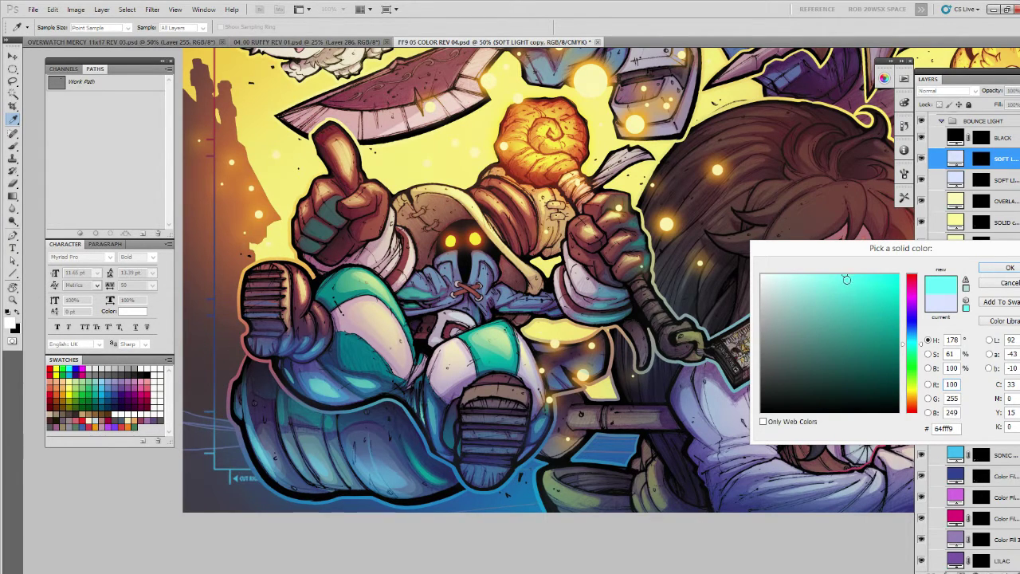
left_click(1009, 268)
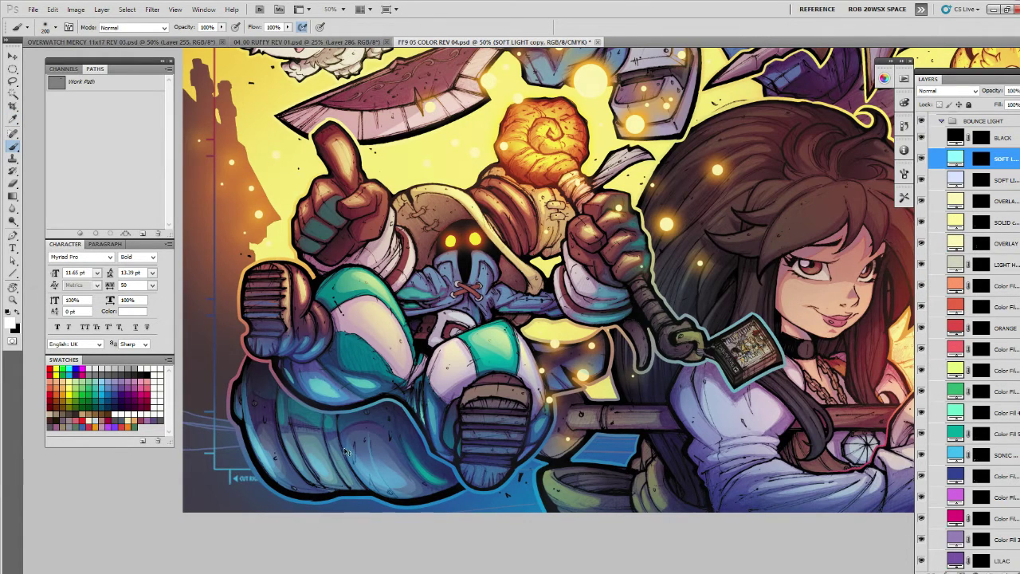
Try brushing cyan into the fold strips on the SOFT LIGHT copy mask, and undo the stroke.
key("ctrl+h")
key("ctrl+z")
left_click(981, 160)
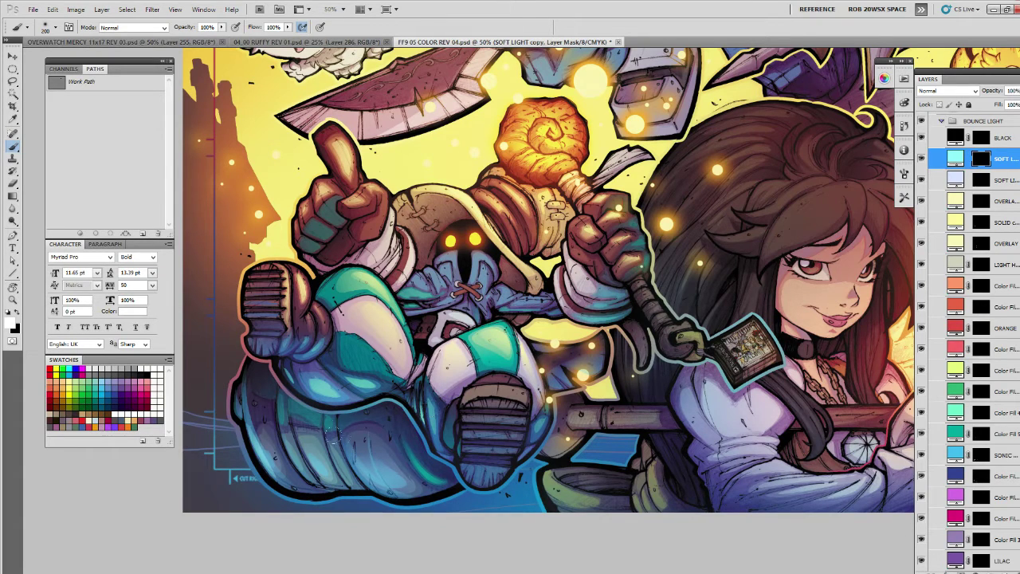
mouse_move(351, 447)
left_mouse_down()
mouse_move(375, 485)
mouse_move(366, 489)
left_mouse_up()
key("ctrl+z")
Change the SOFT LIGHT copy layer's fill colour to pale cyan d7fffe.
key("z")
left_click(655, 422, "alt")
left_click(656, 422, "alt")
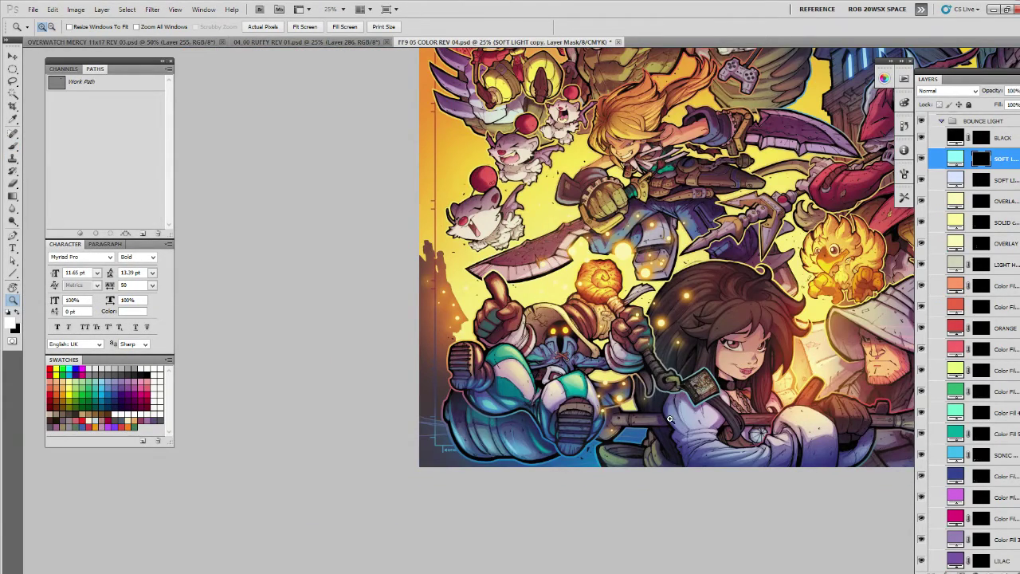
left_click(669, 418)
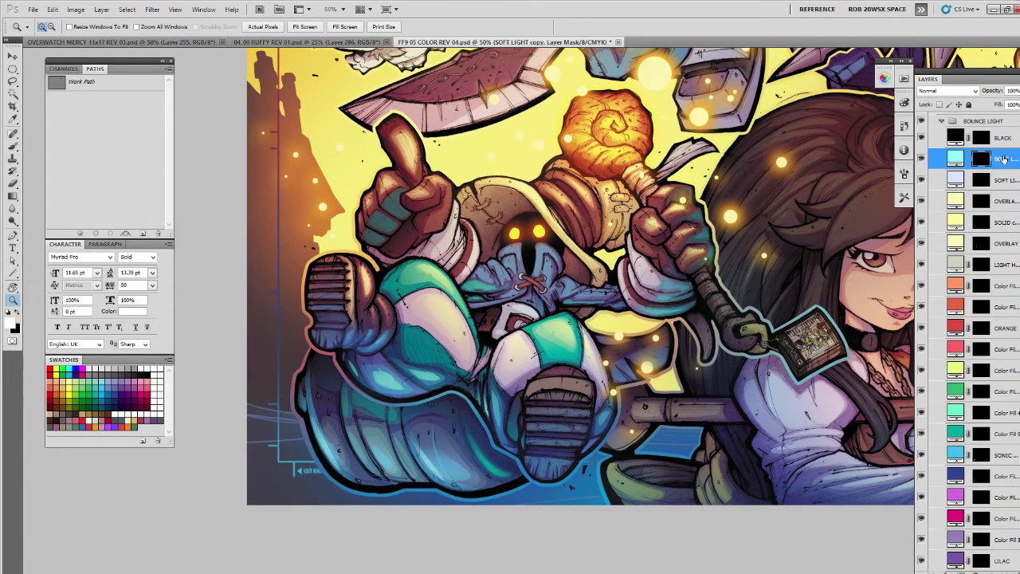
left_click(948, 159)
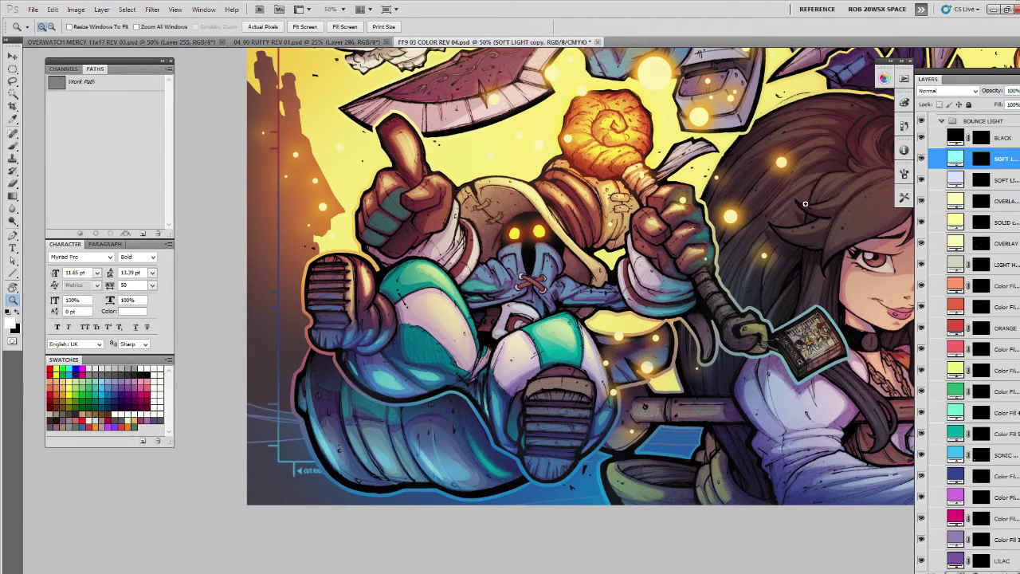
double_click(956, 159)
left_click_drag(799, 280, 783, 273)
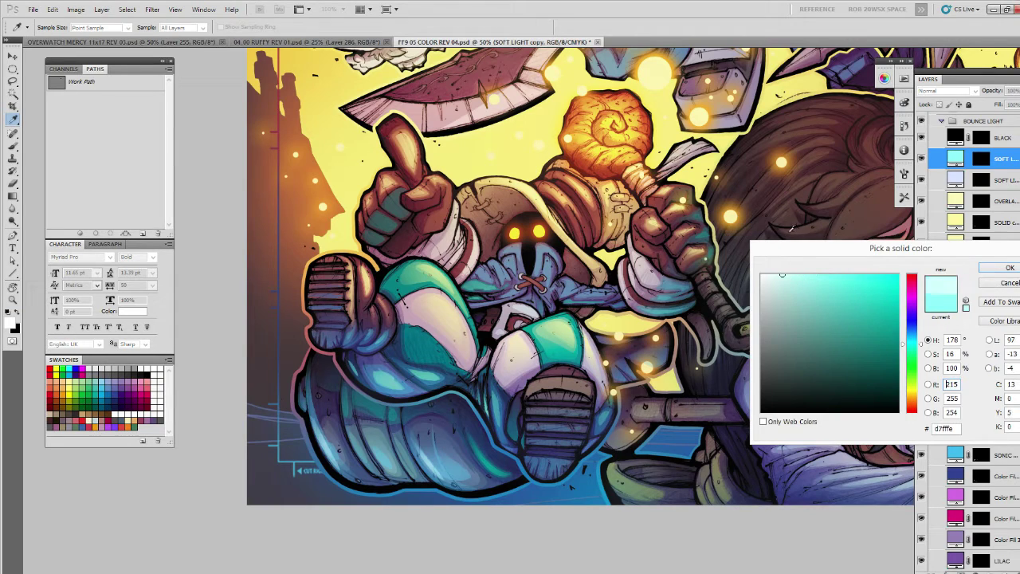
key("Return")
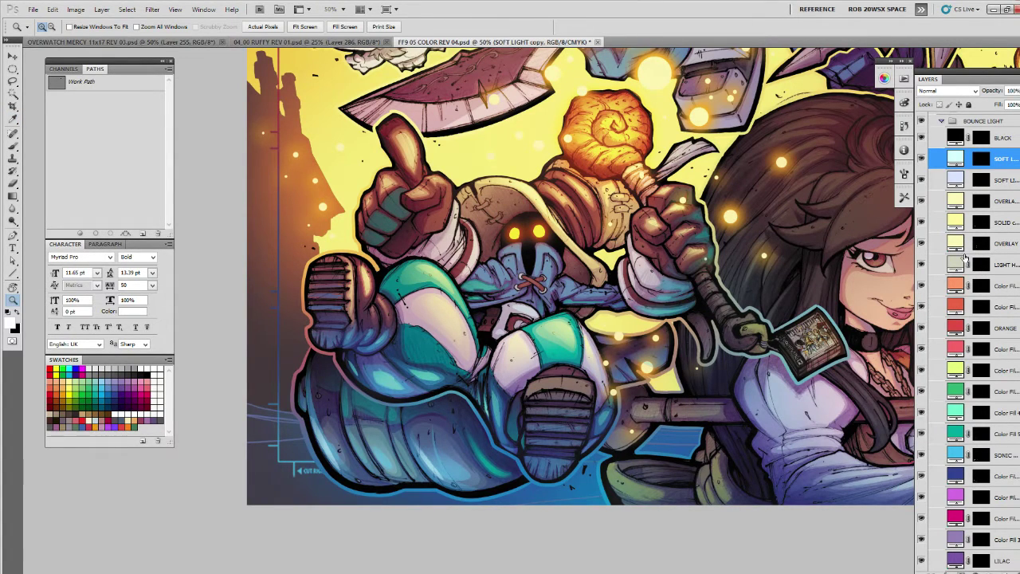
Set the pale-cyan SOFT LIGHT copy layer's blend mode to Overlay.
left_click(947, 90)
left_click(936, 234)
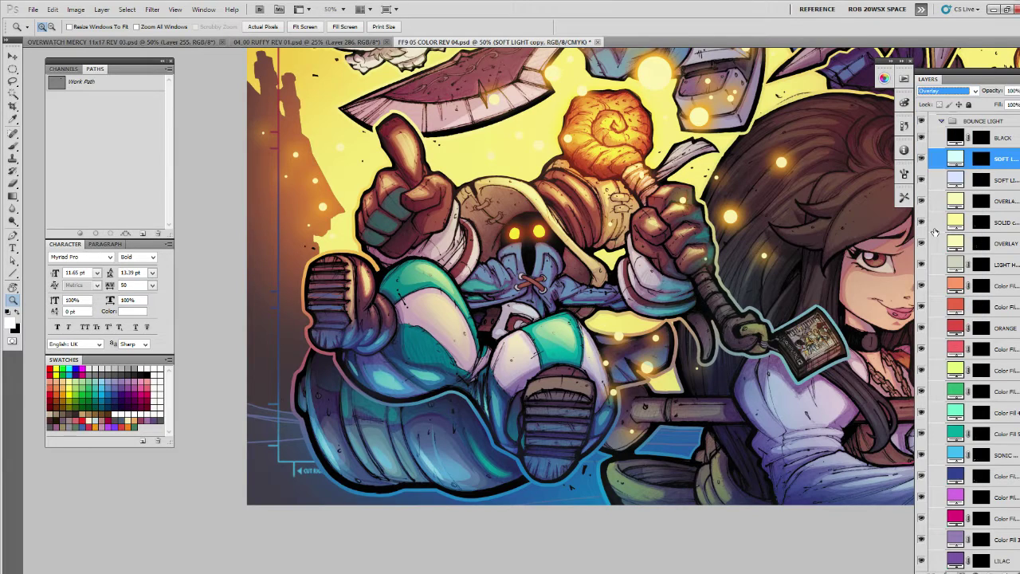
key("shift+plus")
key("shift+plus")
left_click(957, 90)
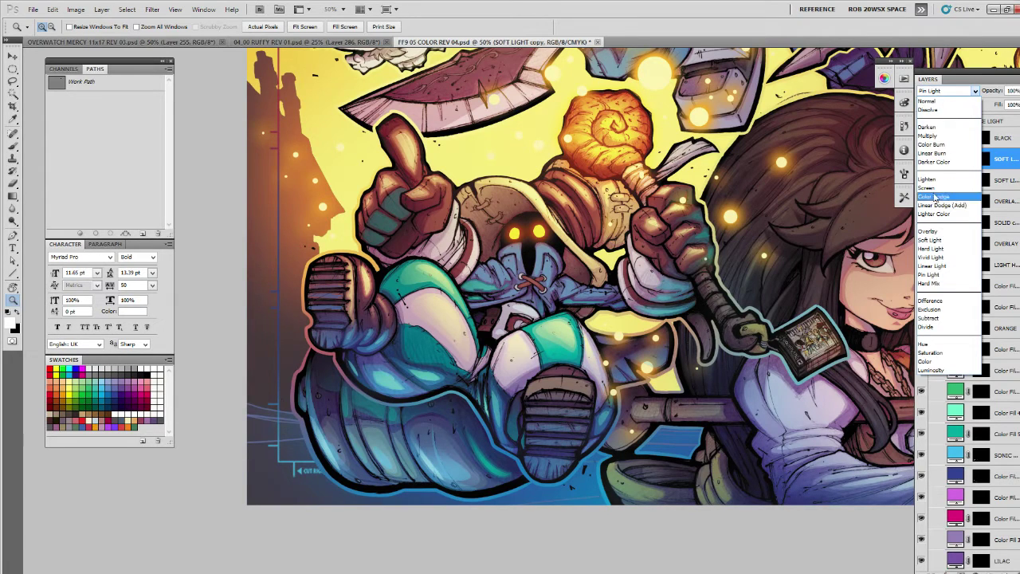
left_click(957, 229)
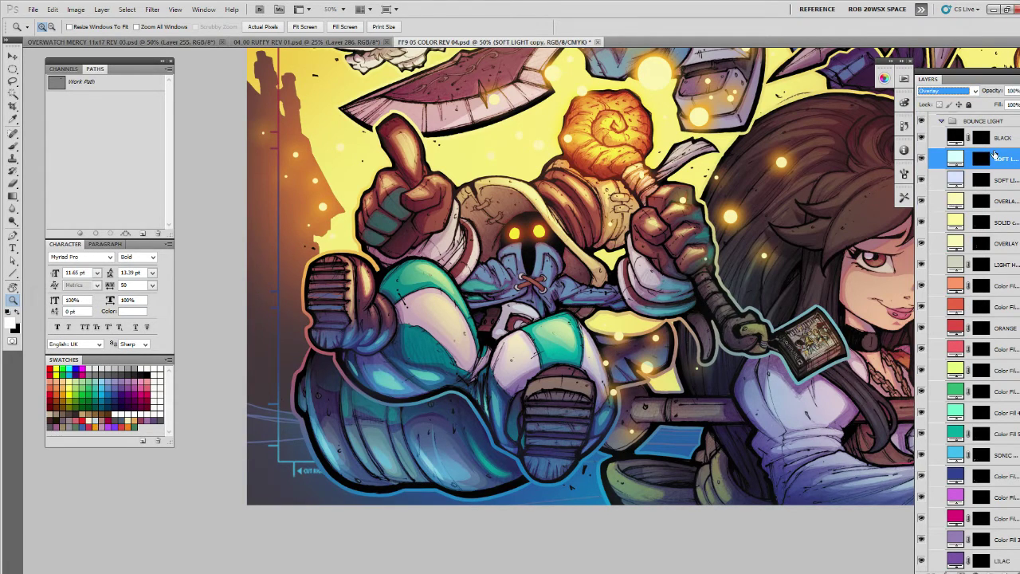
Rename the SOFT LIGHT copy layer as OVERLAY COOL and make its mask active.
double_click(996, 157)
type("O")
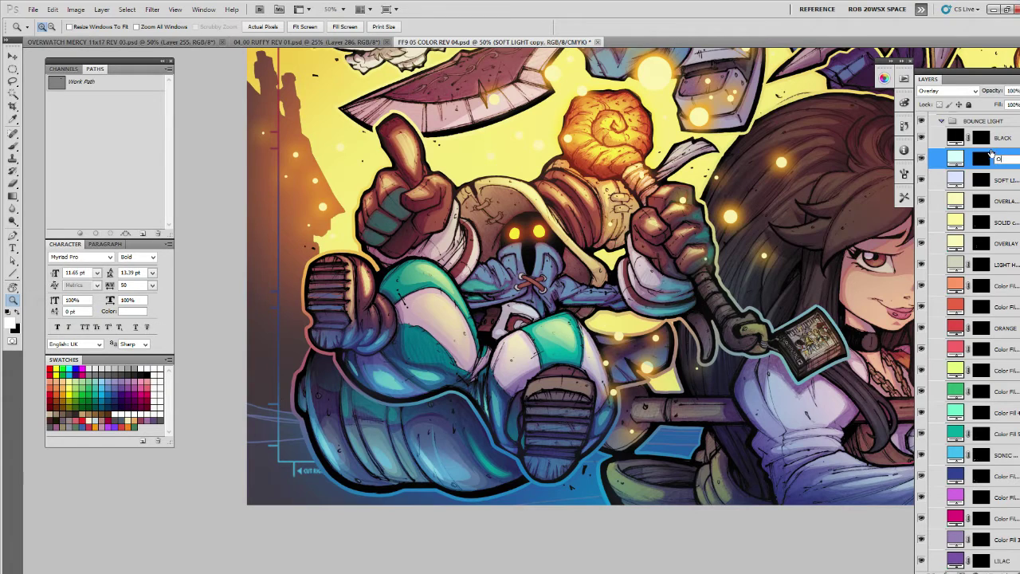
type("VERLAY COOL")
key("Return")
left_click(975, 162)
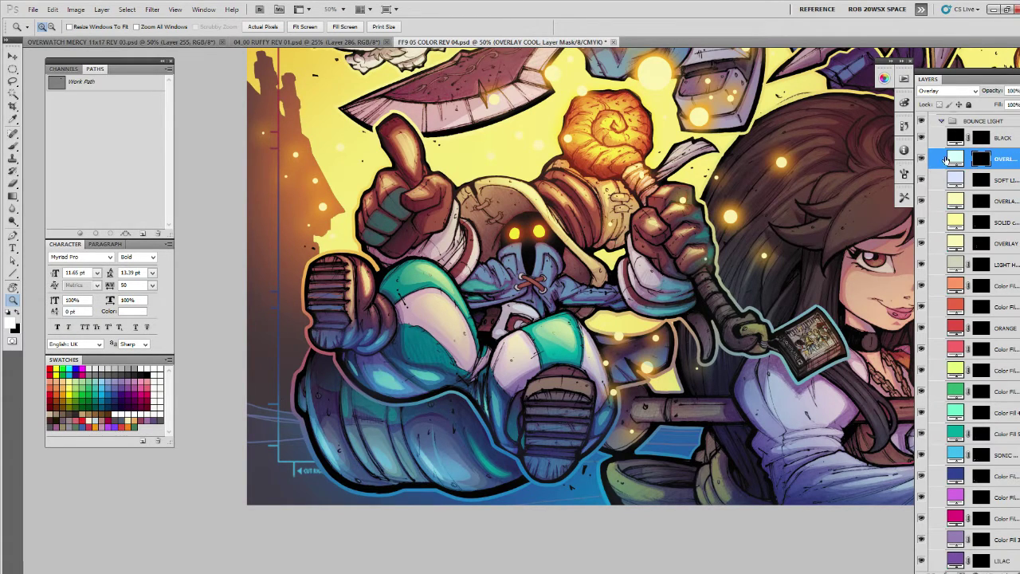
Lasso the lower treads of the mage's front boot sole and brush pale-cyan highlights on the OVERLAY COOL mask.
left_click_drag(720, 398, 723, 387)
key("l")
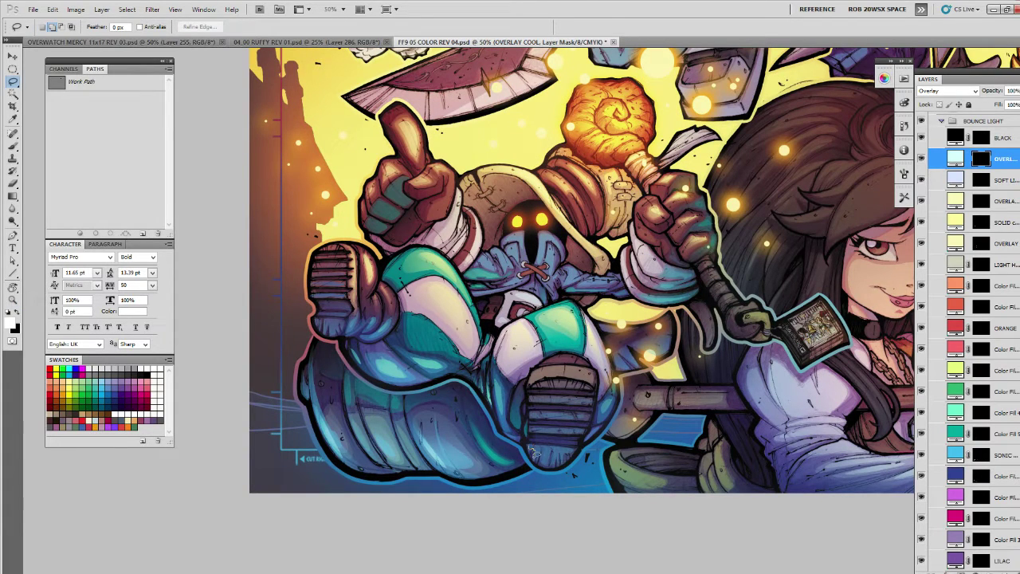
mouse_move(542, 441)
left_mouse_down()
mouse_move(560, 451)
mouse_move(545, 462)
mouse_move(531, 453)
mouse_move(556, 445)
mouse_move(556, 461)
mouse_move(569, 445)
mouse_move(548, 443)
mouse_move(561, 433)
mouse_move(532, 430)
mouse_move(579, 434)
left_mouse_up()
key("b")
key("ctrl+h")
key("ctrl+h")
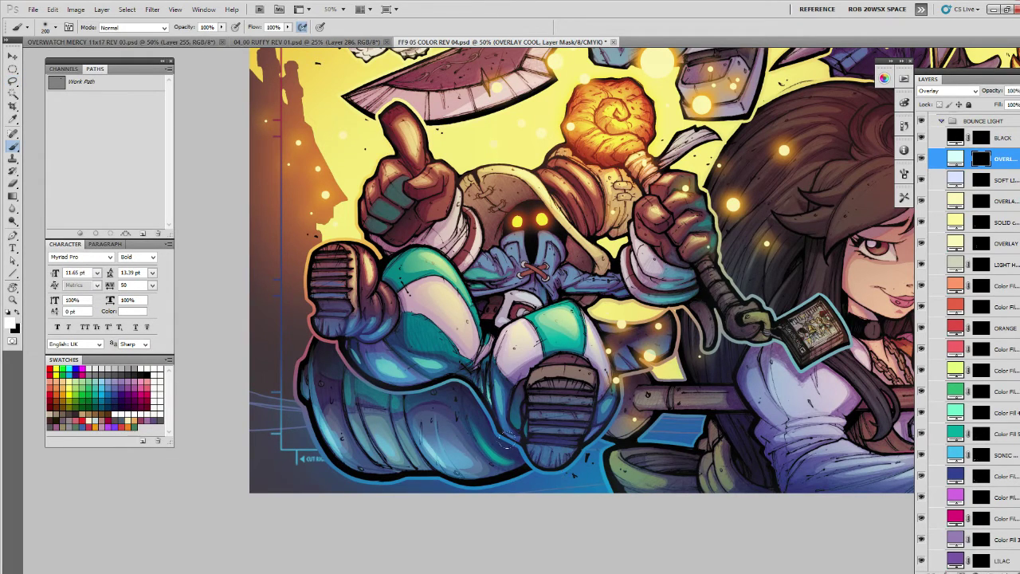
mouse_move(530, 456)
left_mouse_down()
mouse_move(568, 464)
mouse_move(539, 454)
mouse_move(545, 464)
left_mouse_up()
key("ctrl+z")
left_click_drag(589, 397, 591, 419)
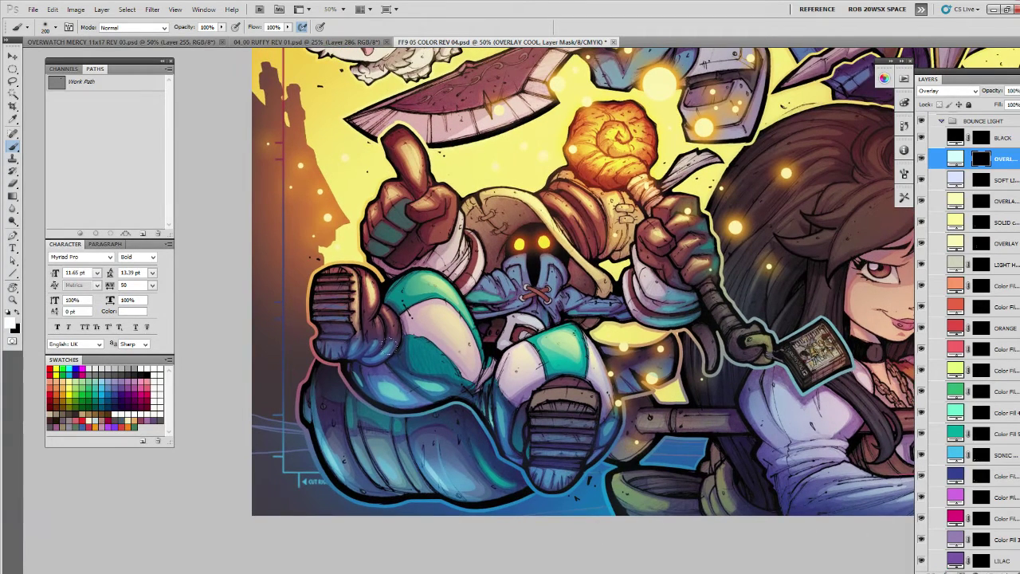
Lasso the lower part of the mage's raised boot sole and brush pale-cyan highlights into it on the OVERLAY COOL mask.
key("l")
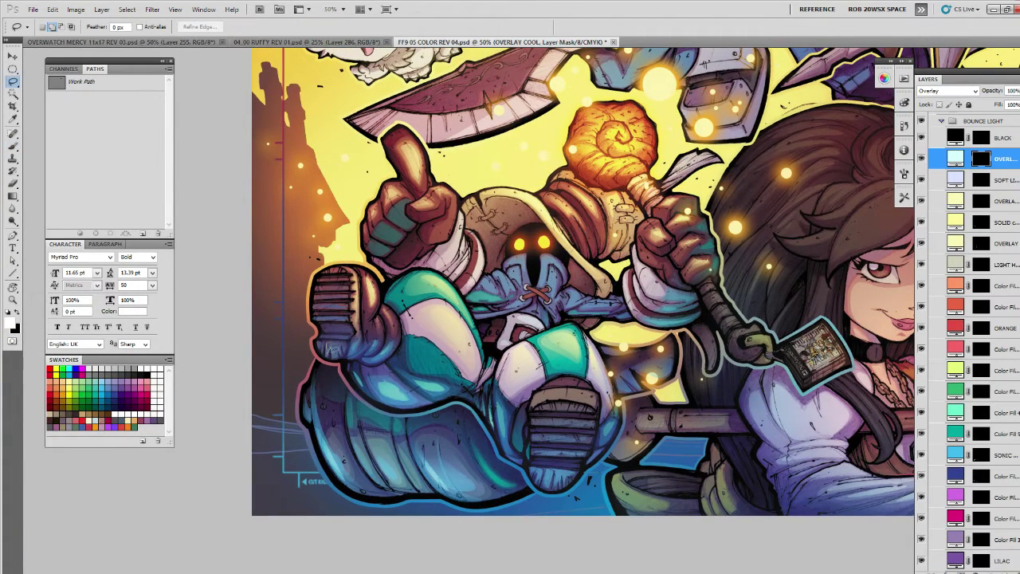
mouse_move(328, 340)
left_mouse_down()
mouse_move(319, 351)
mouse_move(345, 333)
left_mouse_up()
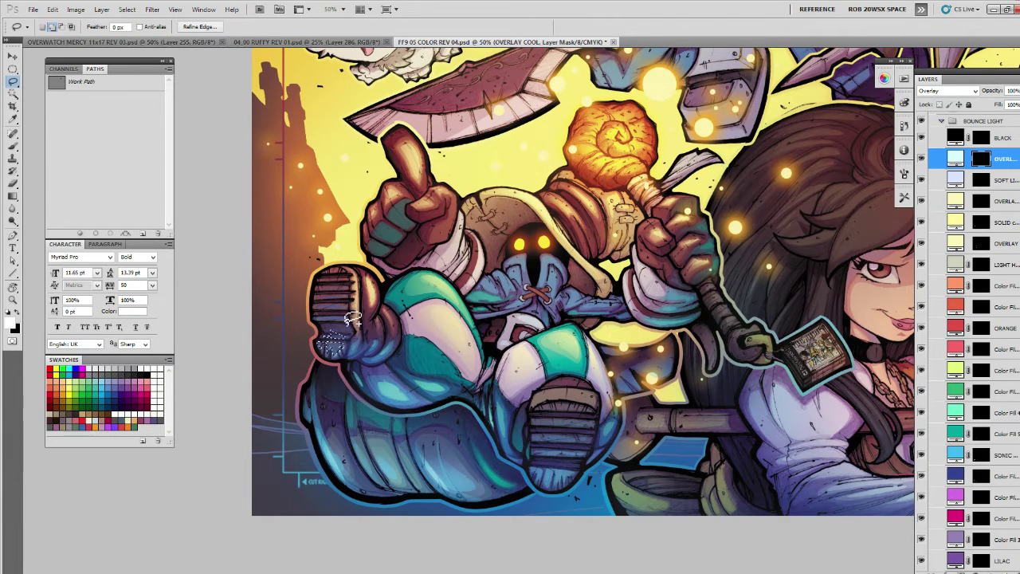
key("b")
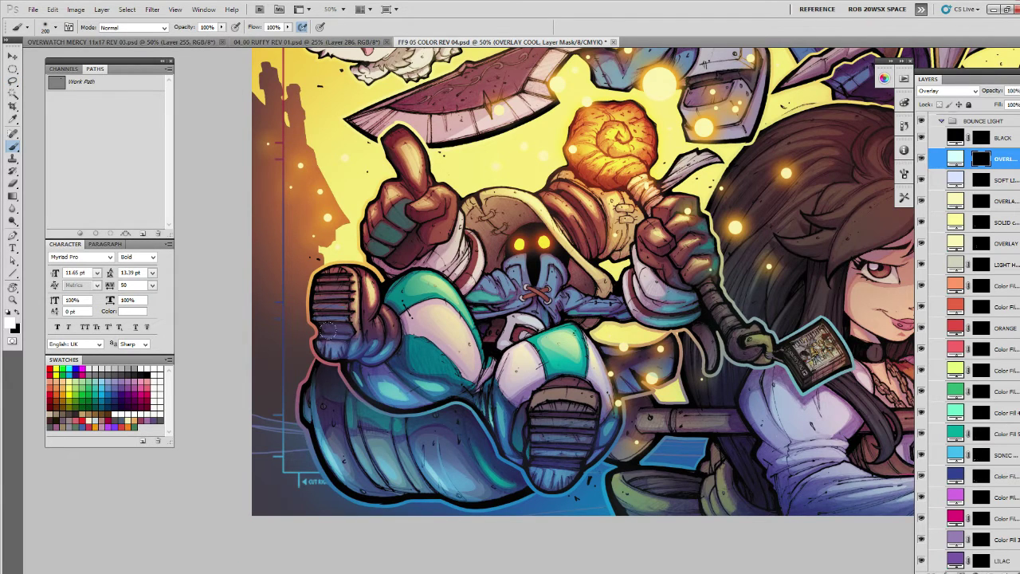
key("z")
left_click(614, 394, "alt")
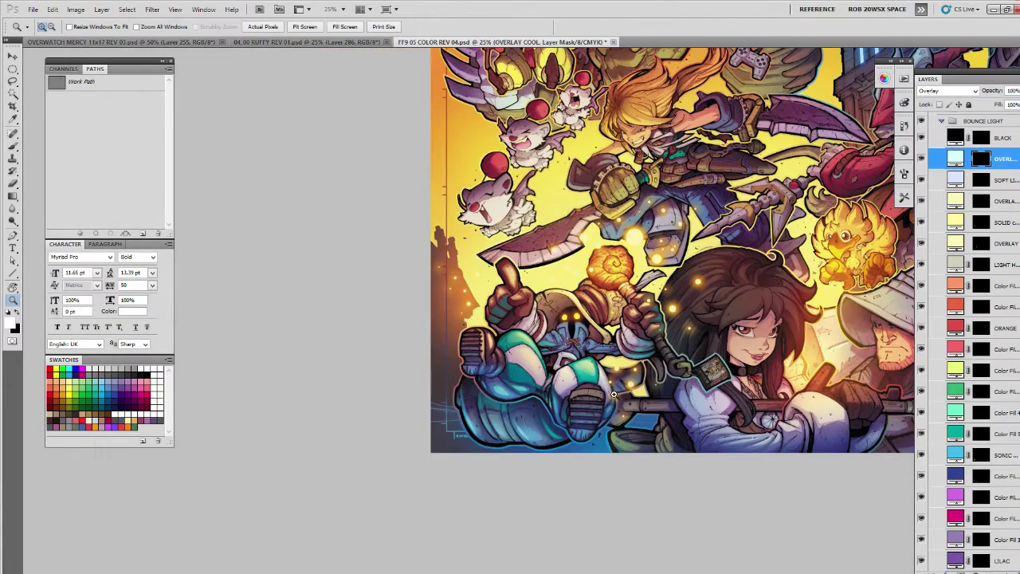
left_click_drag(751, 380, 708, 421)
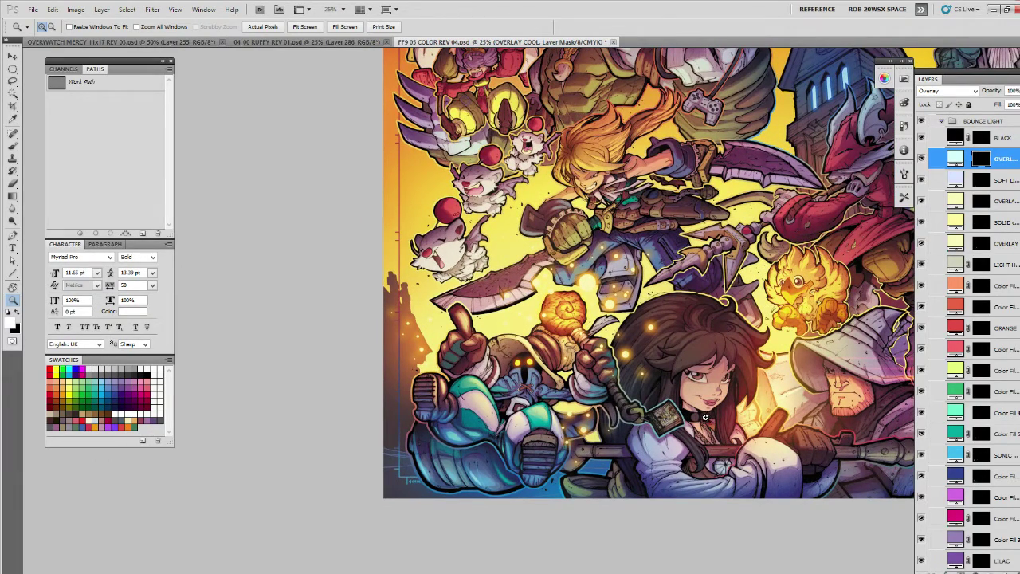
left_click(589, 385)
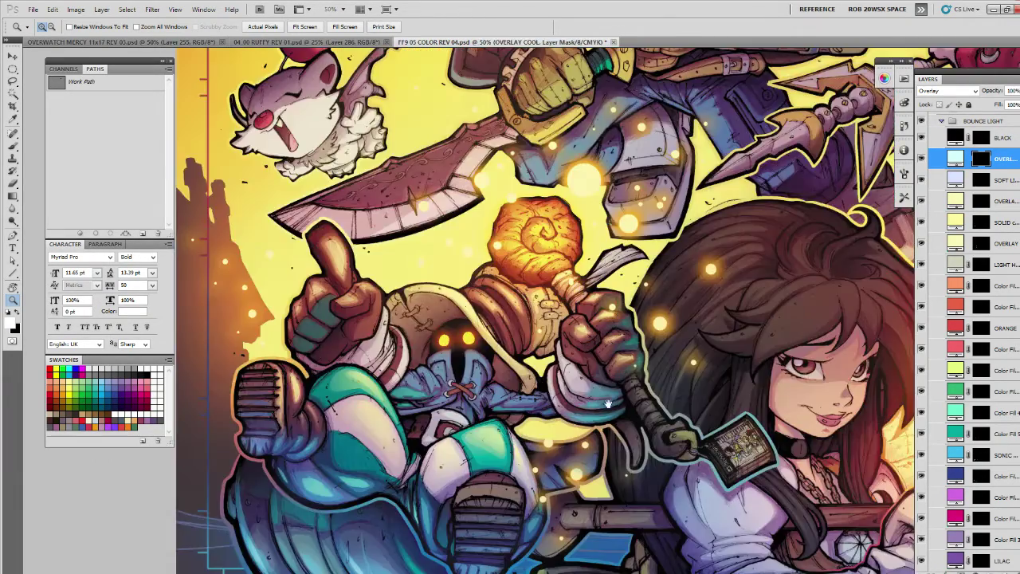
Lasso the mage's white cuffs on both arms and brush pale-yellow light into them on the SOLID copy mask.
key("l")
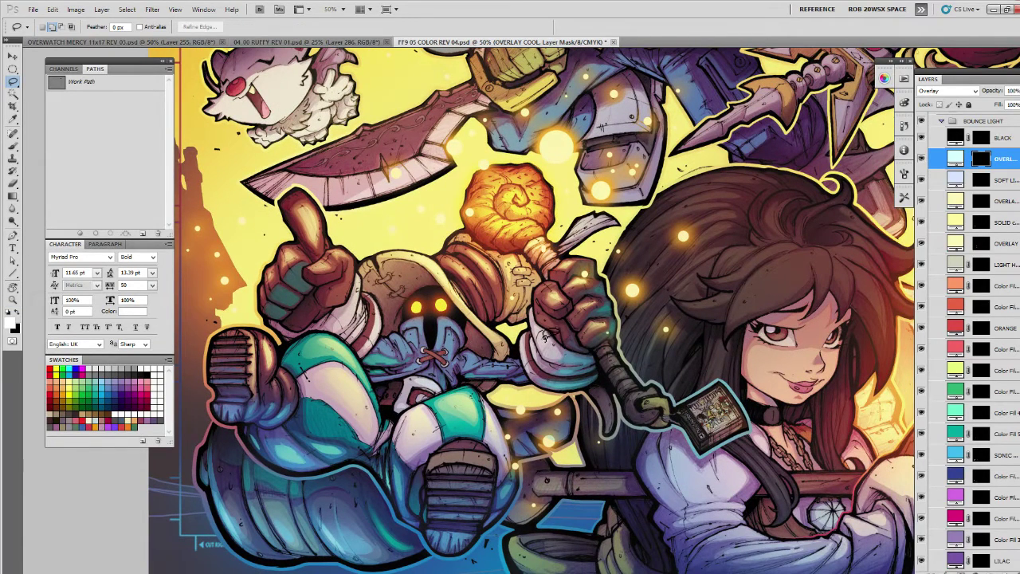
mouse_move(551, 328)
left_mouse_down()
mouse_move(558, 355)
mouse_move(534, 354)
mouse_move(522, 333)
mouse_move(528, 363)
left_mouse_up()
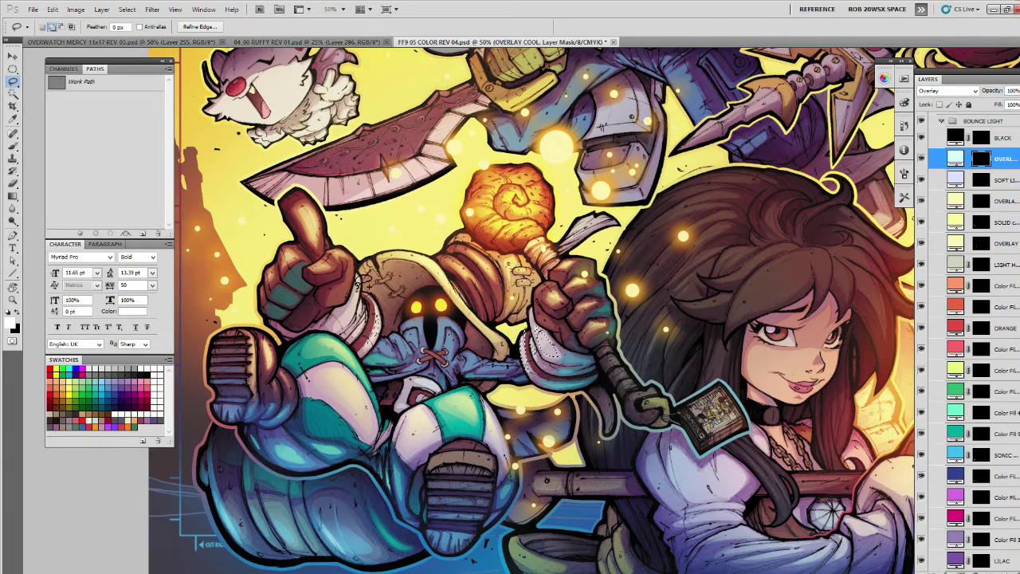
mouse_move(358, 290)
left_mouse_down()
mouse_move(372, 300)
mouse_move(364, 308)
left_mouse_up()
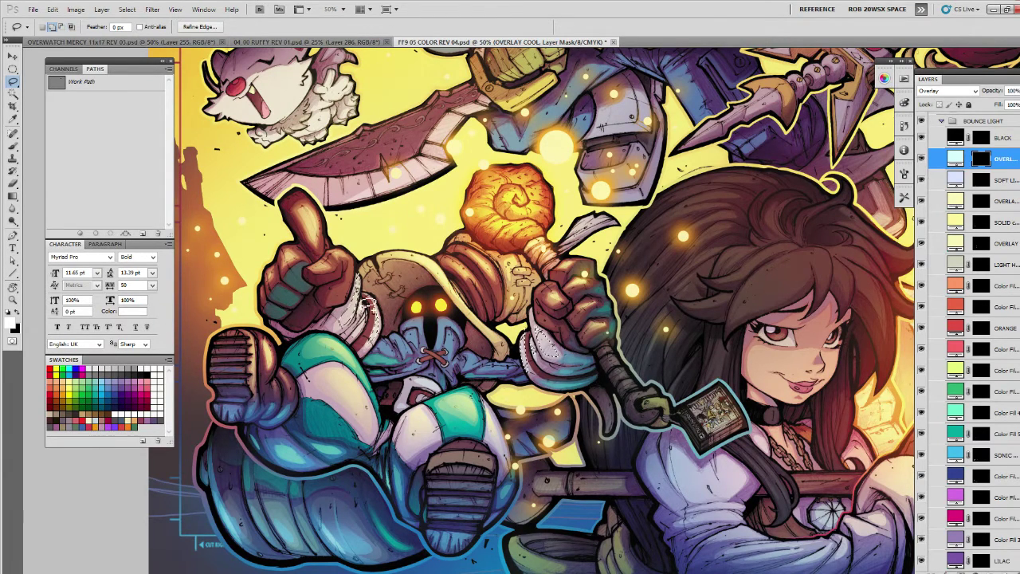
left_click(981, 222)
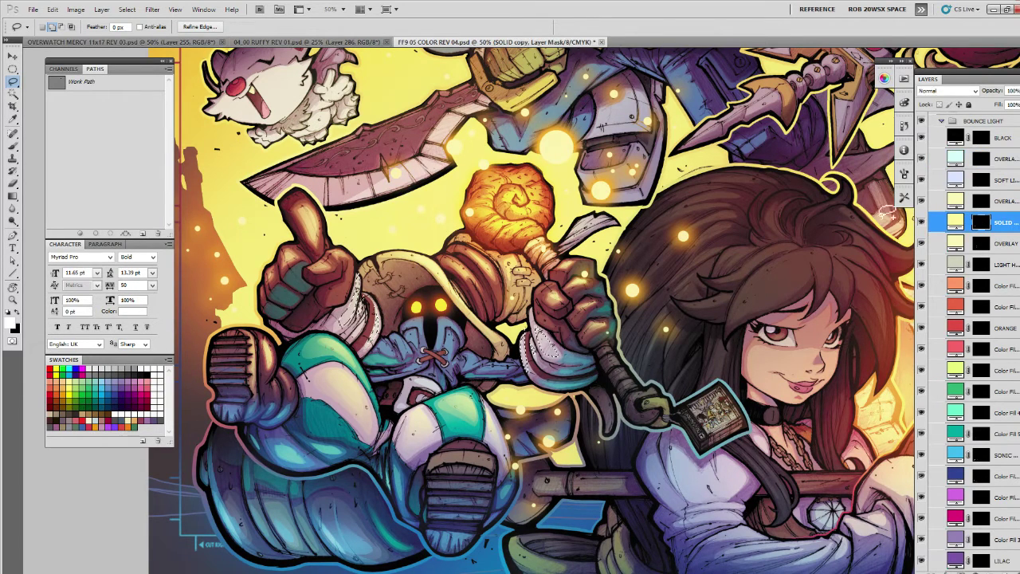
key("b")
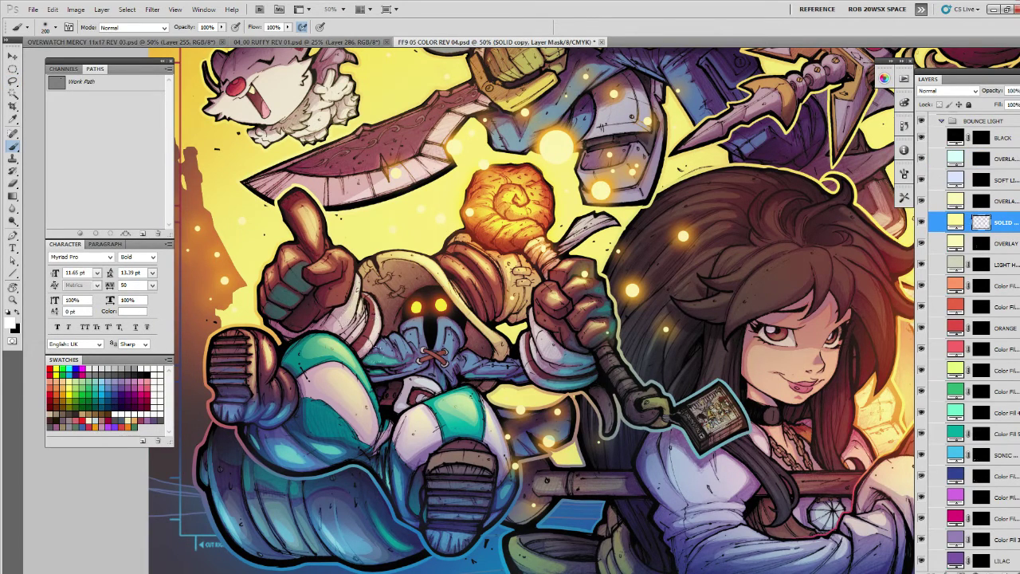
Lasso further strips on the mage's sleeves and hat patch and brush pale-yellow light into them on the SOLID copy mask.
key("l")
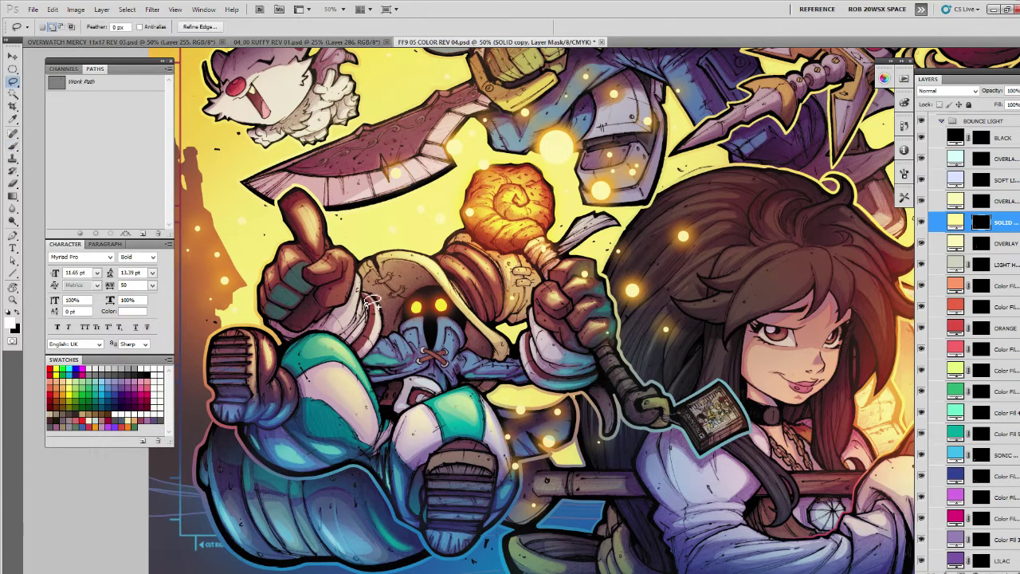
left_click_drag(366, 273, 361, 292)
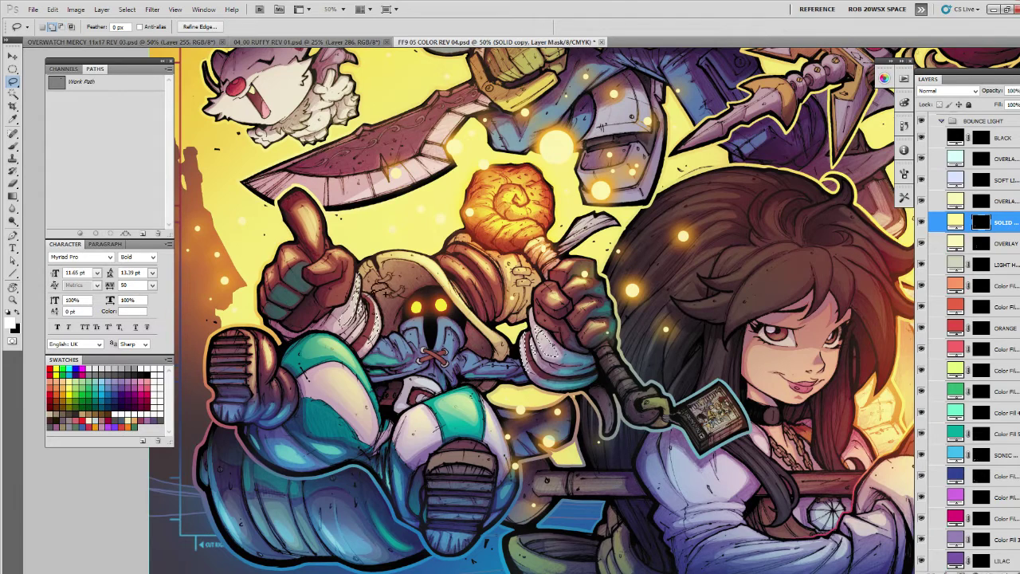
key("b")
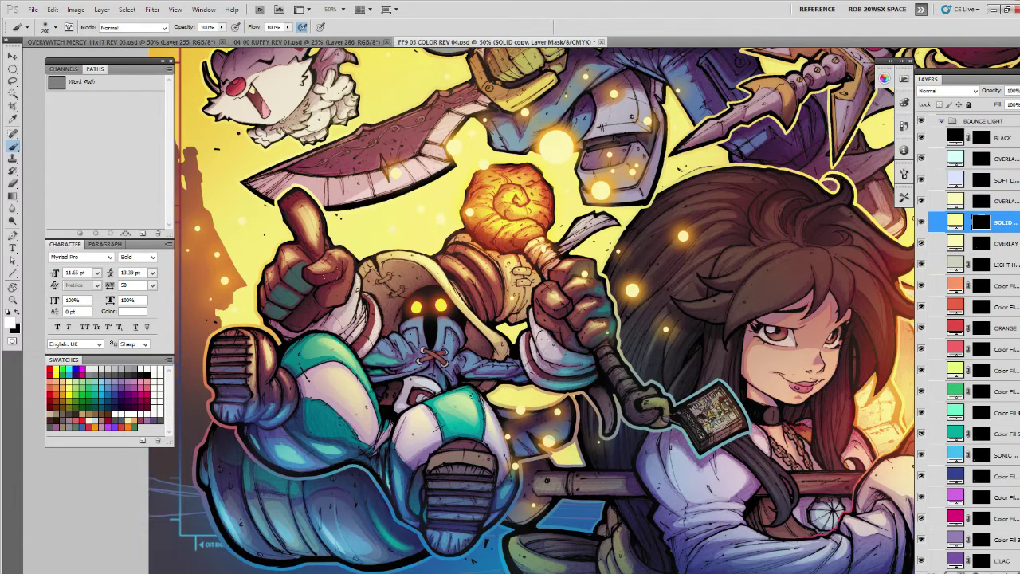
left_click(981, 222)
left_click_drag(593, 352, 574, 322)
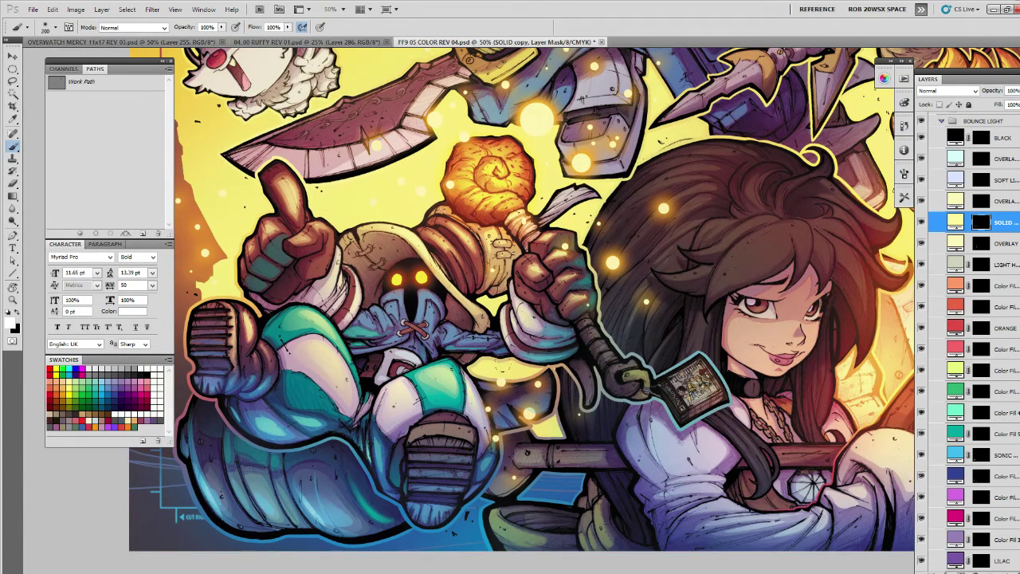
left_click_drag(517, 355, 528, 399)
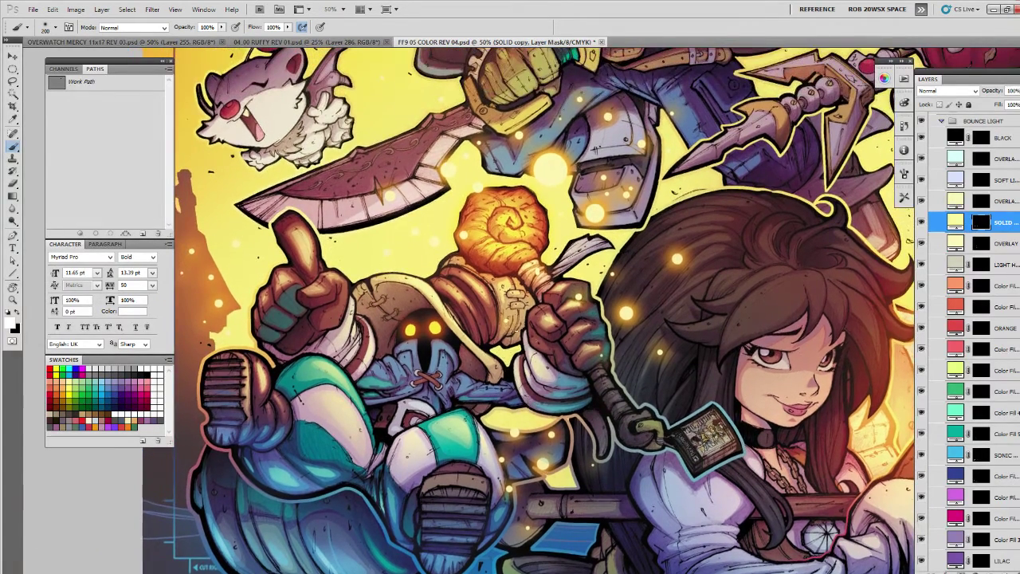
Lasso narrow strips along both cuff edges and brush brighter pale-yellow rims into them on the SOLID copy mask.
key("l")
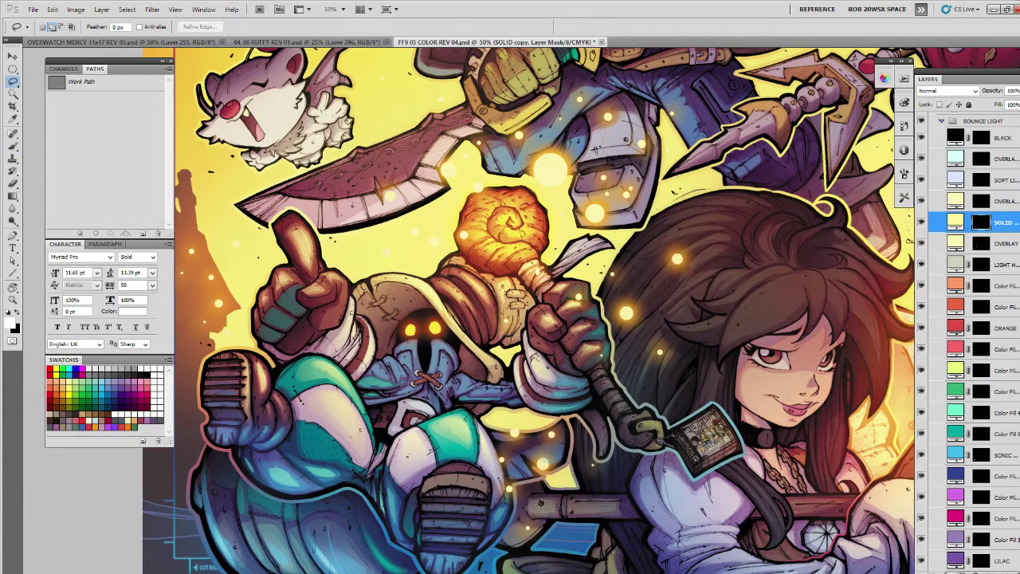
mouse_move(546, 373)
left_mouse_down()
mouse_move(529, 360)
mouse_move(519, 384)
mouse_move(501, 358)
left_mouse_up()
mouse_move(355, 323)
left_mouse_down()
mouse_move(341, 337)
mouse_move(342, 326)
left_mouse_up()
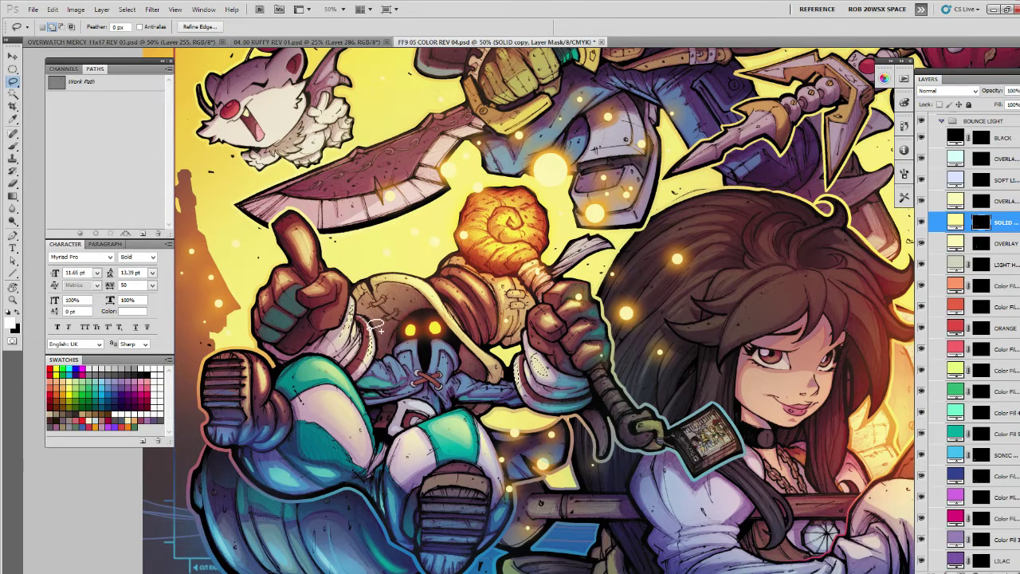
key("b")
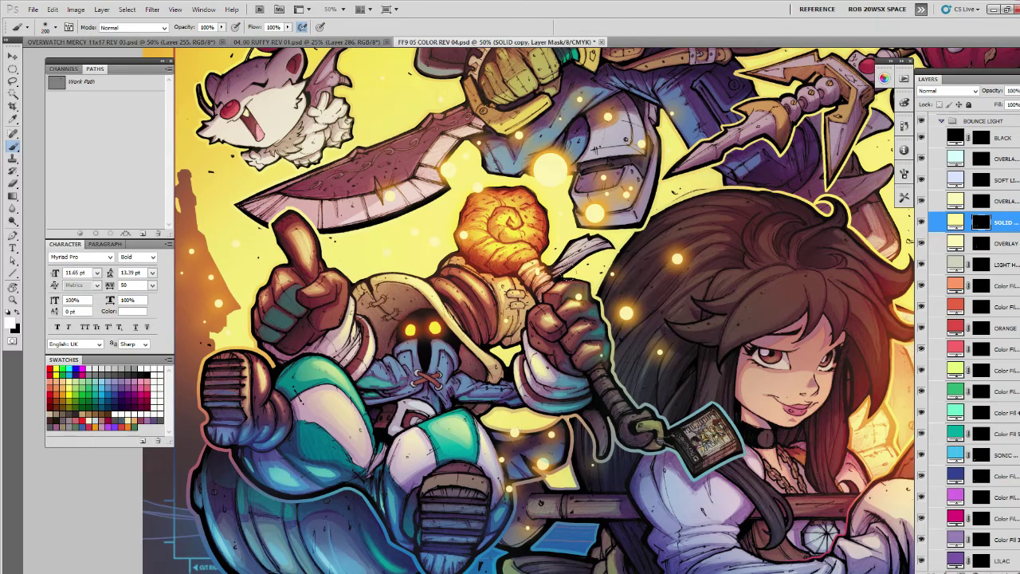
left_click_drag(528, 297, 561, 296)
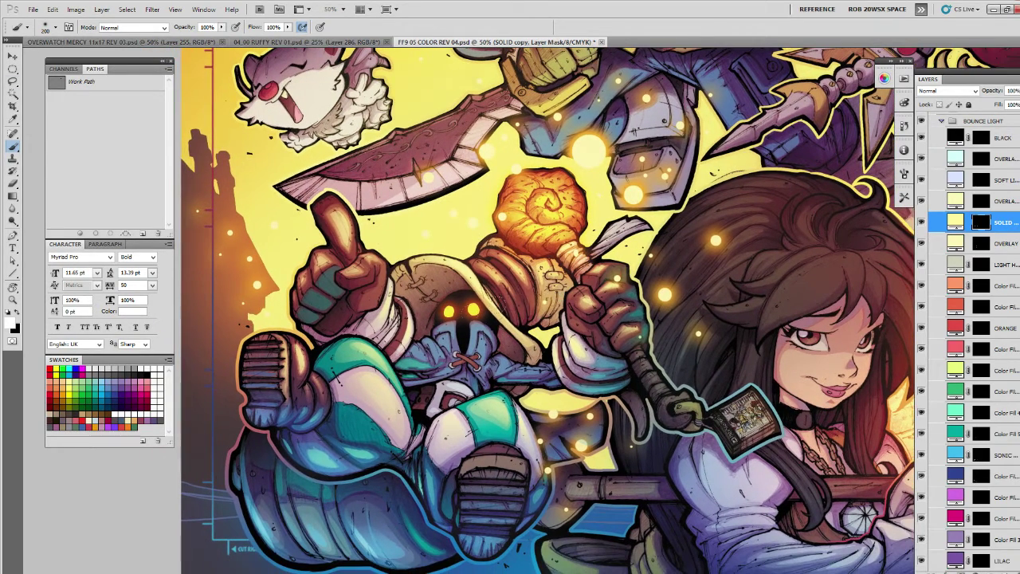
Lasso the upper edges of the mage's blue collar just below the glowing eyes.
key("l")
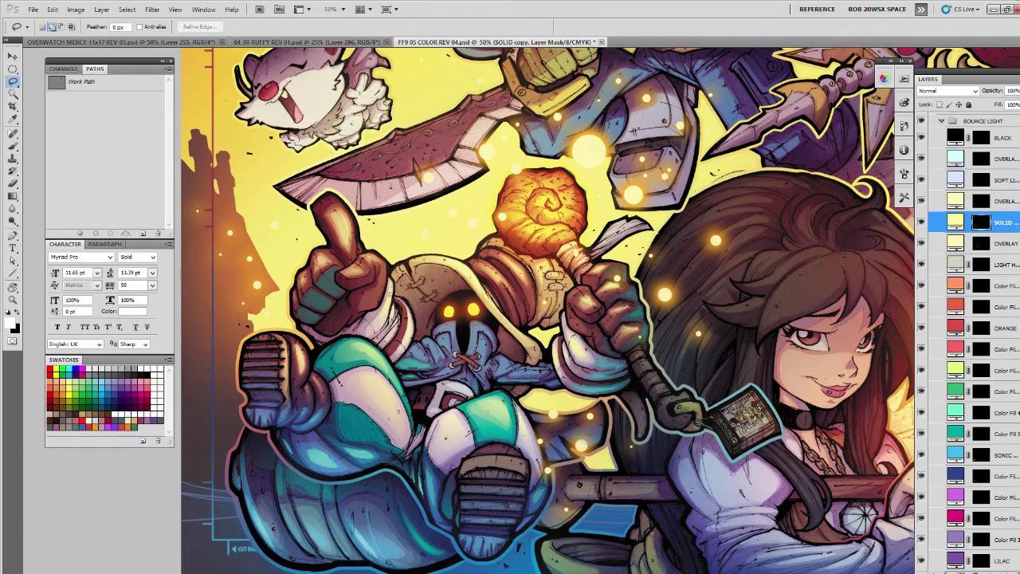
mouse_move(483, 324)
left_mouse_down()
mouse_move(478, 348)
mouse_move(458, 341)
mouse_move(450, 319)
left_mouse_up()
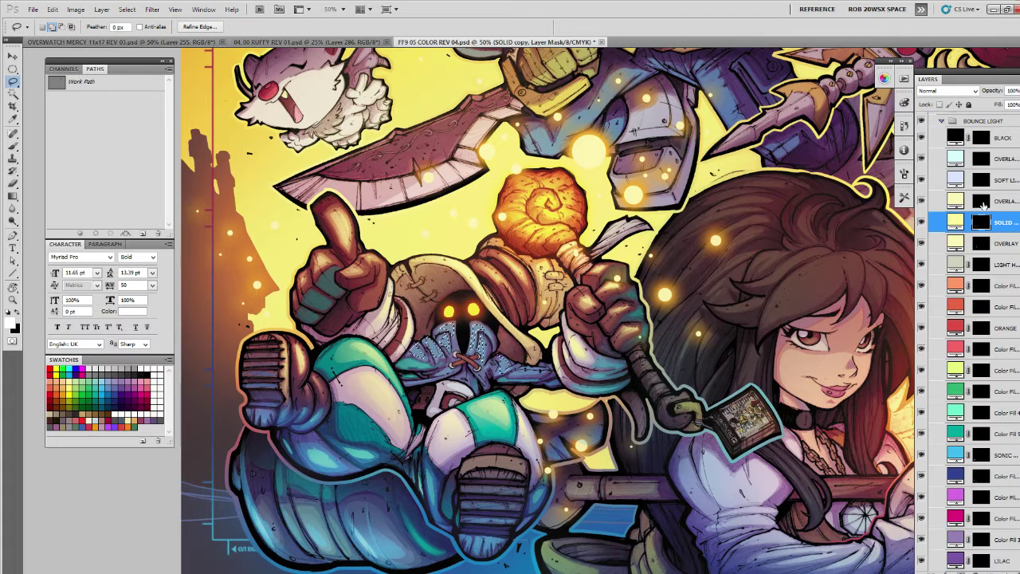
Try brushing pale-yellow light into the selected collar edges on the OVERLAY copy mask, and undo the strokes.
left_click(947, 209)
key("b")
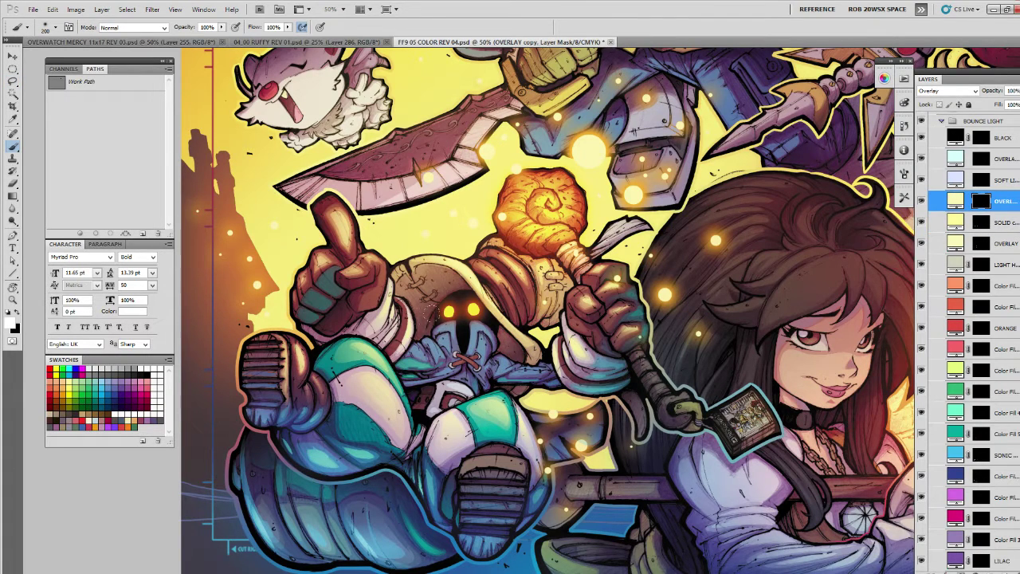
left_click_drag(447, 326, 448, 344)
mouse_move(474, 321)
left_mouse_down()
mouse_move(485, 346)
mouse_move(448, 345)
left_mouse_up()
key("ctrl+alt+z")
key("ctrl+alt+z")
left_click_drag(476, 327, 476, 338)
key("ctrl+alt+z")
key("ctrl+alt+z")
Brush mint-green light into both selected collar edges on the Color Fill 4 mask.
left_click(973, 411)
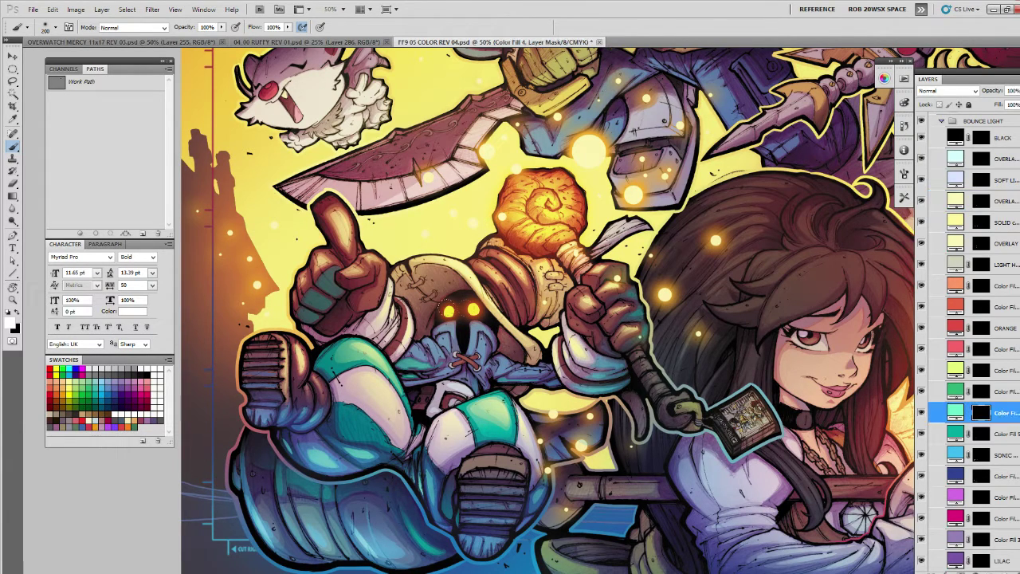
left_click_drag(447, 323, 448, 333)
left_click_drag(476, 325, 483, 330)
Contract the collar selection by 2 pixels and target the SOLID copy mask for pale-yellow light.
left_click(126, 8)
left_click(255, 157)
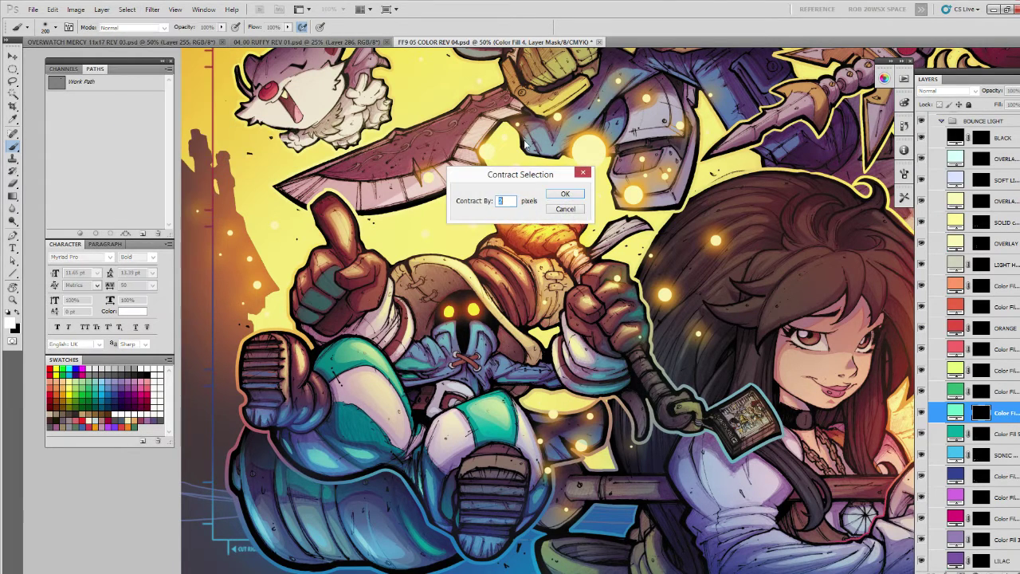
left_click(564, 195)
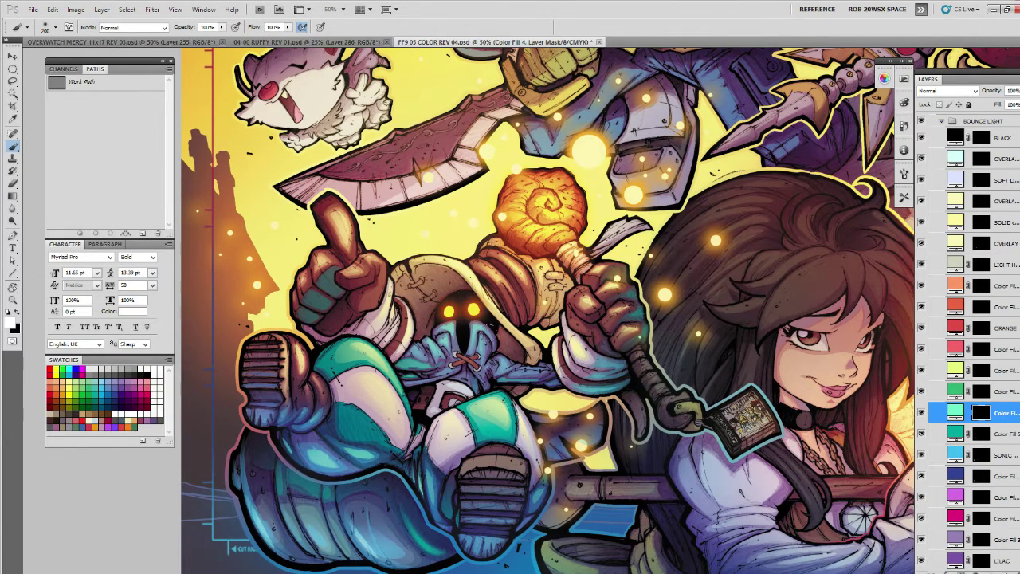
left_click(982, 222)
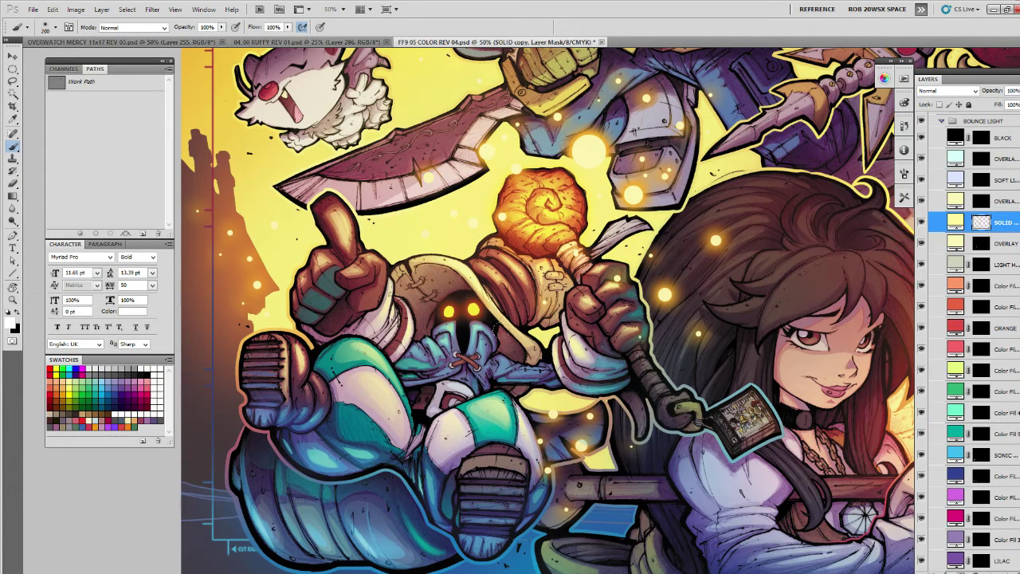
Lasso the upper band of the mage's forward boot sole and brush pale-yellow light into it on the OVERLAY mask.
key("z")
left_click(522, 333, "alt")
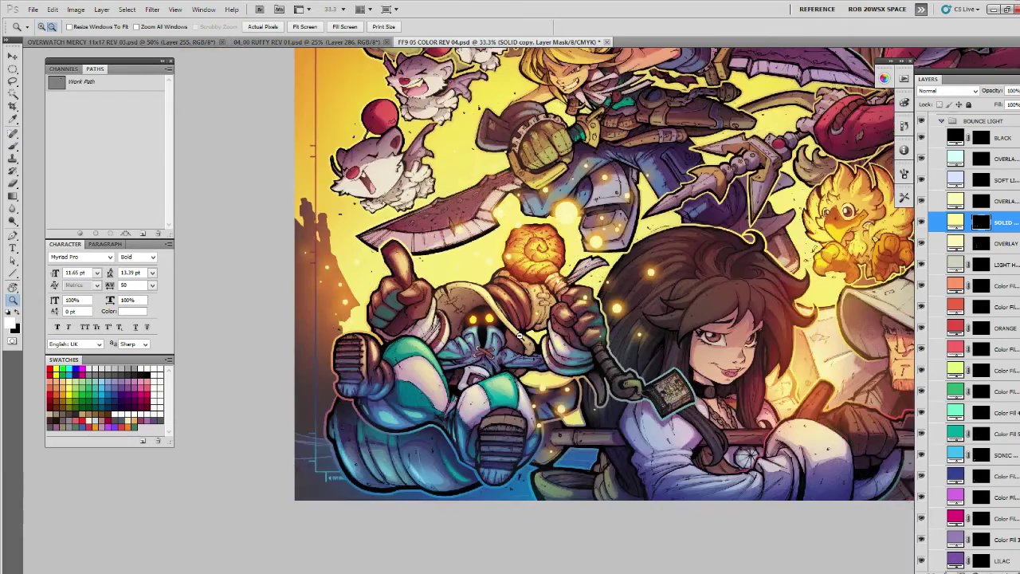
left_click(524, 327, "alt")
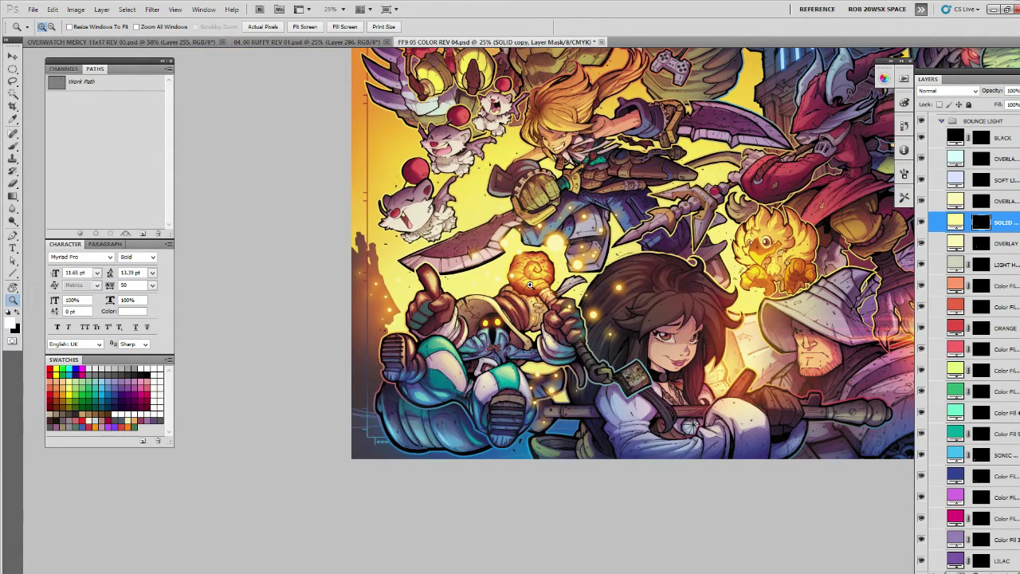
left_click(525, 368)
left_click(528, 373)
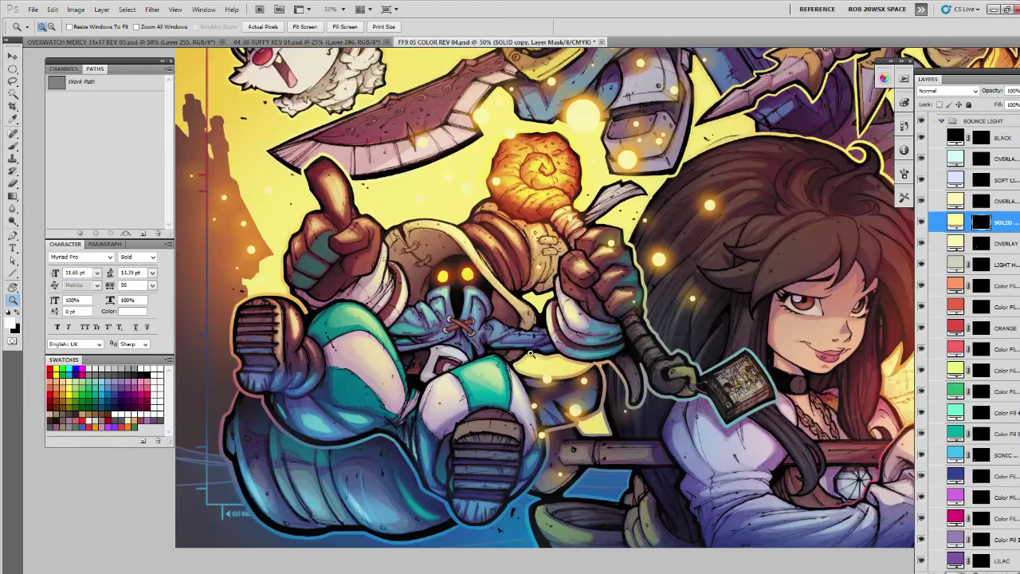
left_click_drag(557, 394, 658, 357)
key("l")
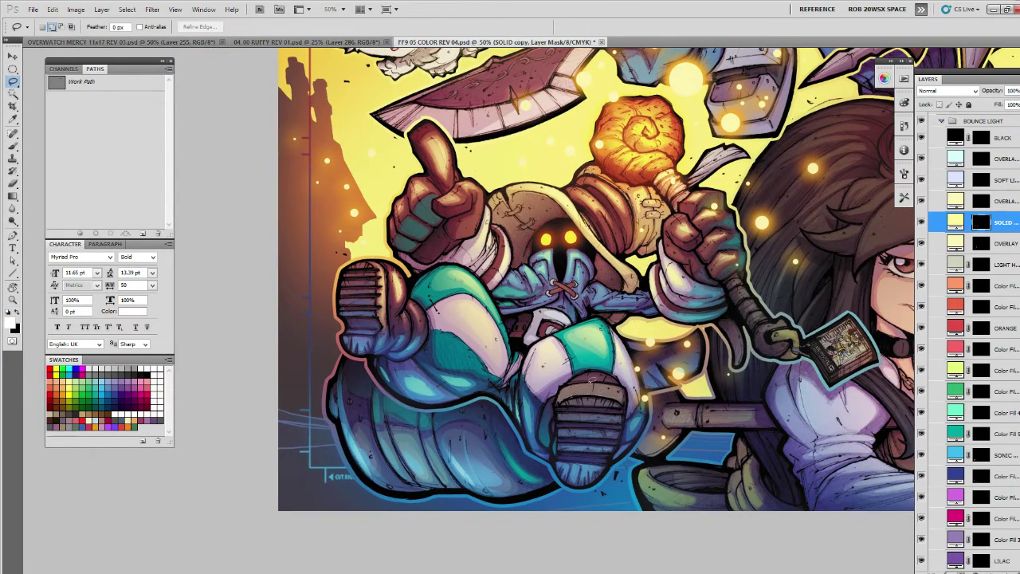
mouse_move(623, 387)
left_mouse_down()
mouse_move(607, 375)
mouse_move(574, 377)
mouse_move(610, 401)
left_mouse_up()
key("b")
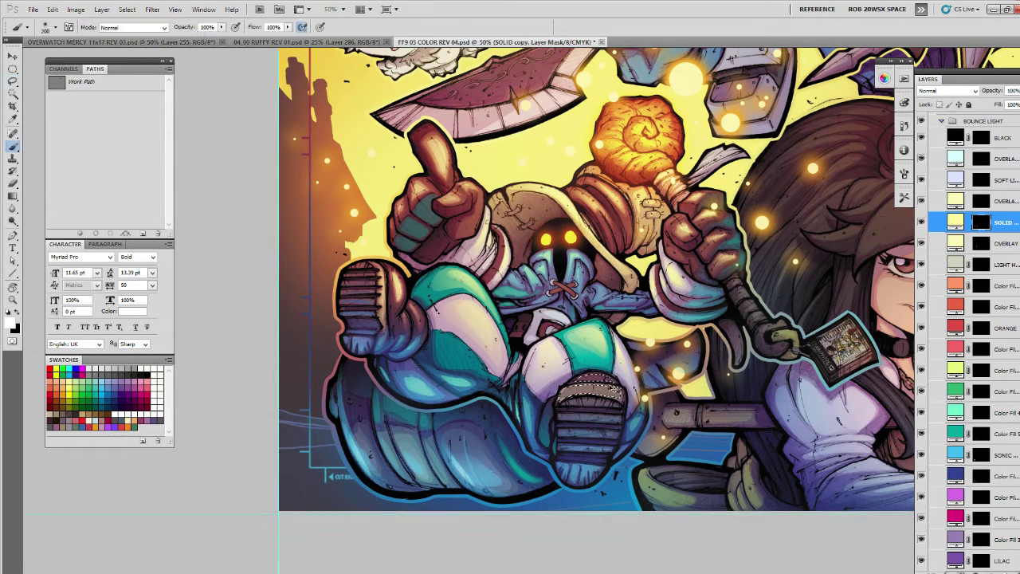
left_click(982, 205)
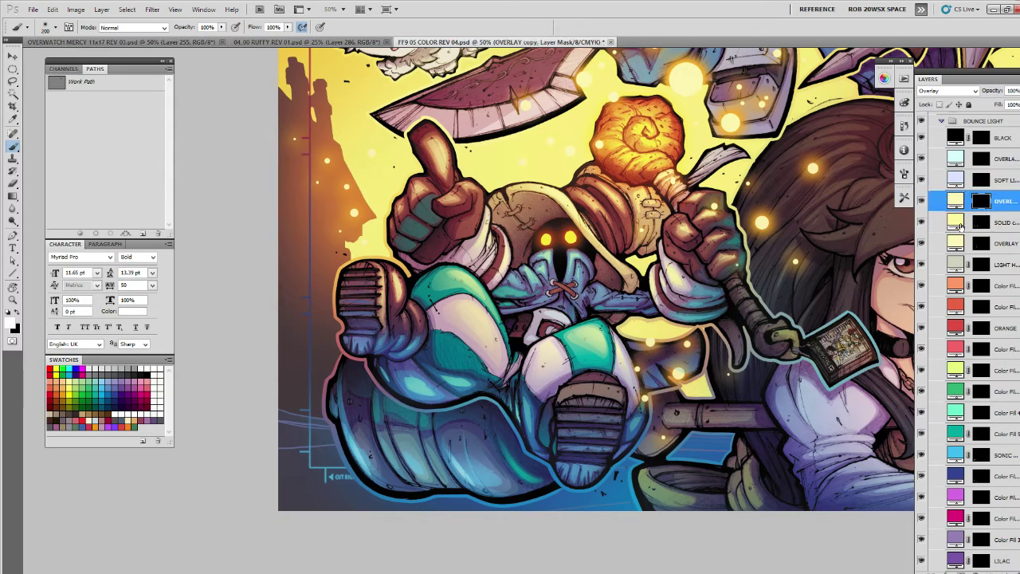
left_click(979, 247)
left_click_drag(568, 386, 590, 392)
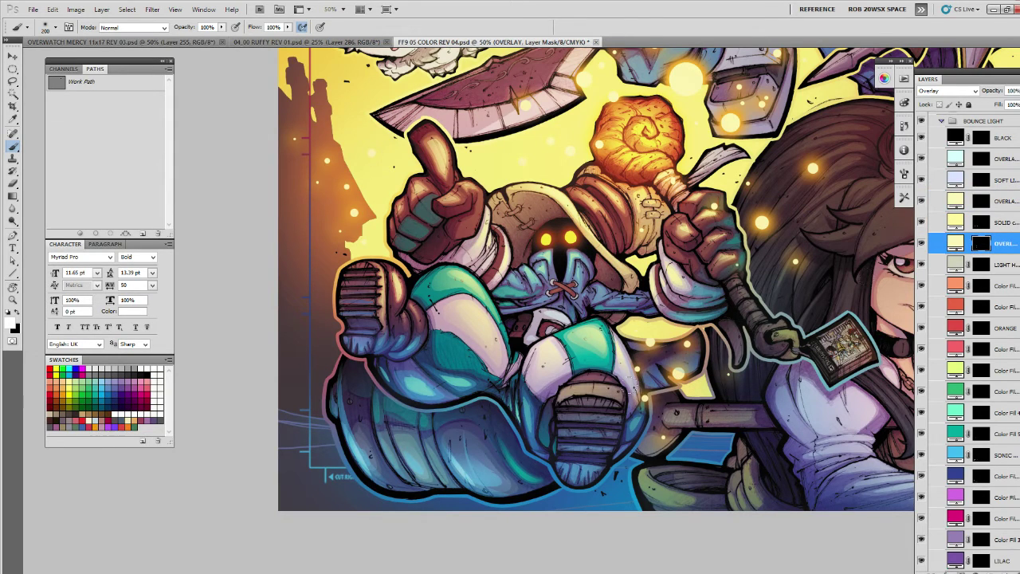
Contract the boot sole selection by 4 pixels and brush a second pass of light into it on the OVERLAY mask.
left_click(127, 9)
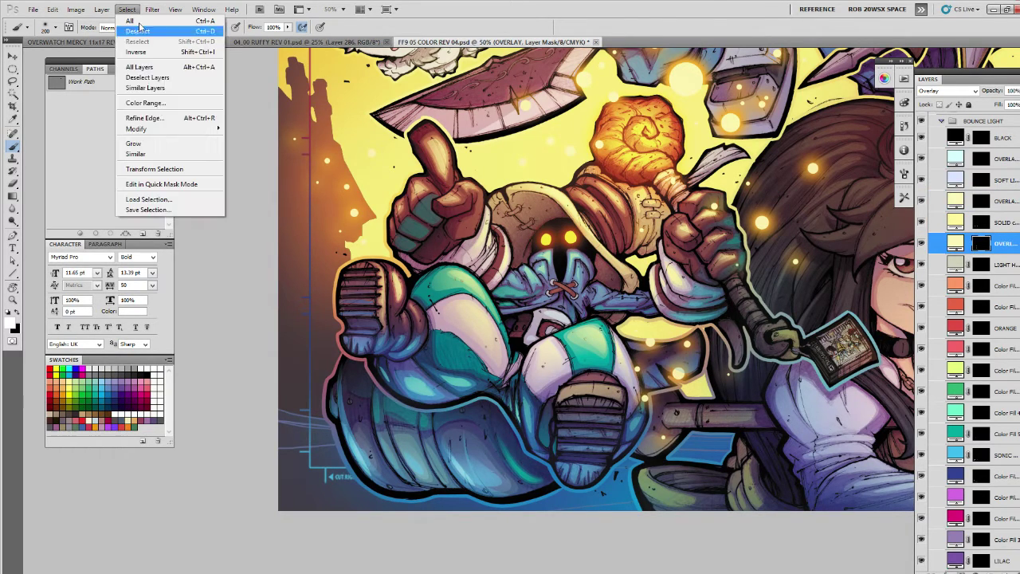
mouse_move(165, 129)
left_click(261, 160)
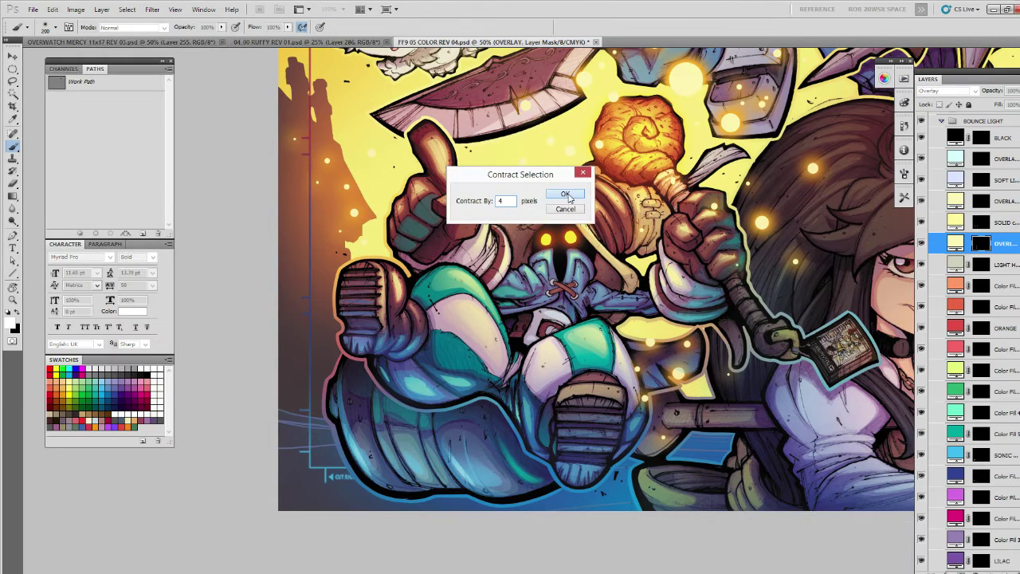
left_click(576, 193)
left_click(583, 383)
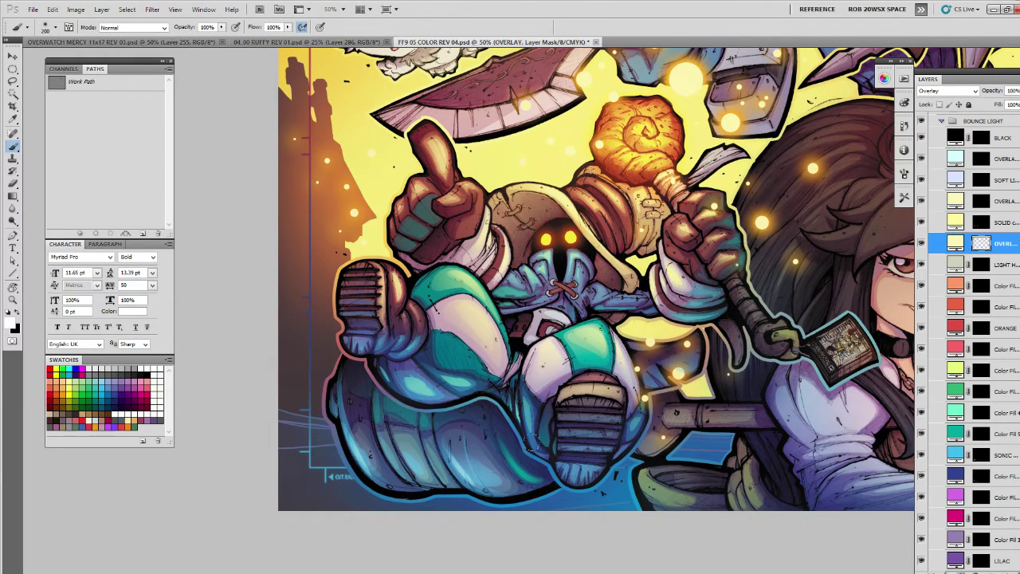
Target the SOLID copy mask and contract the boot sole selection by 8 pixels.
left_click(942, 224)
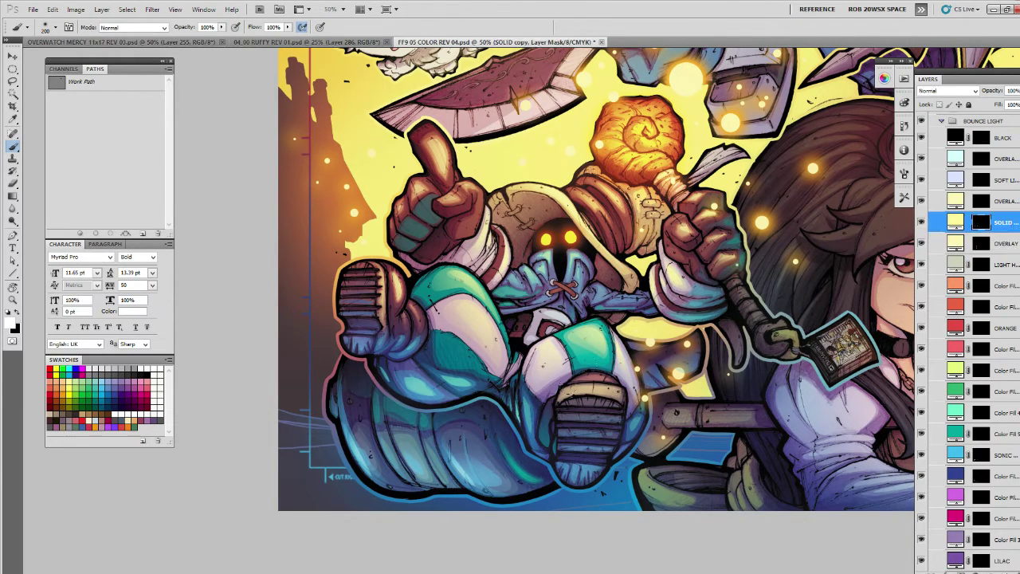
left_click(127, 9)
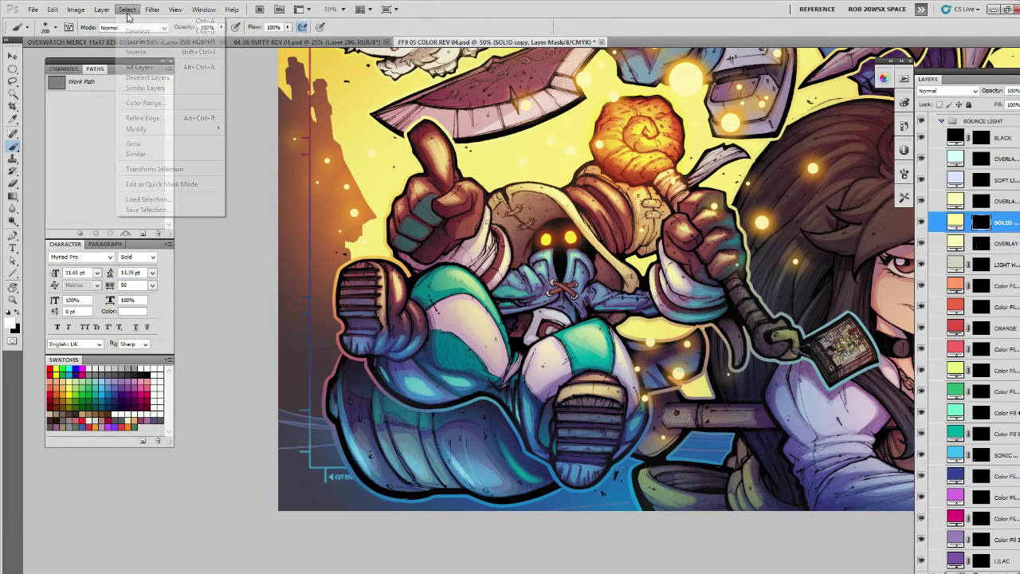
mouse_move(147, 126)
left_click(260, 160)
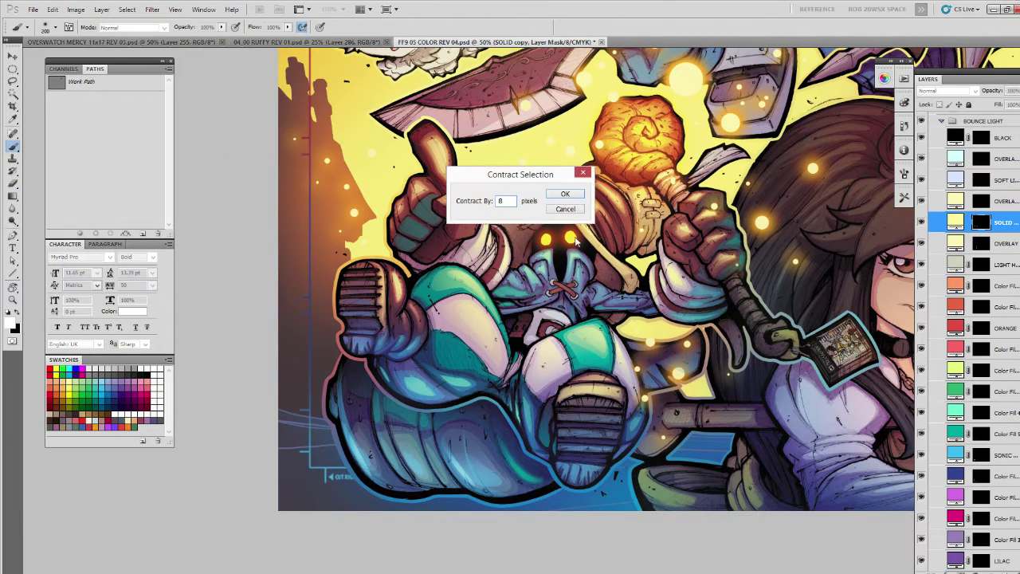
left_click(565, 195)
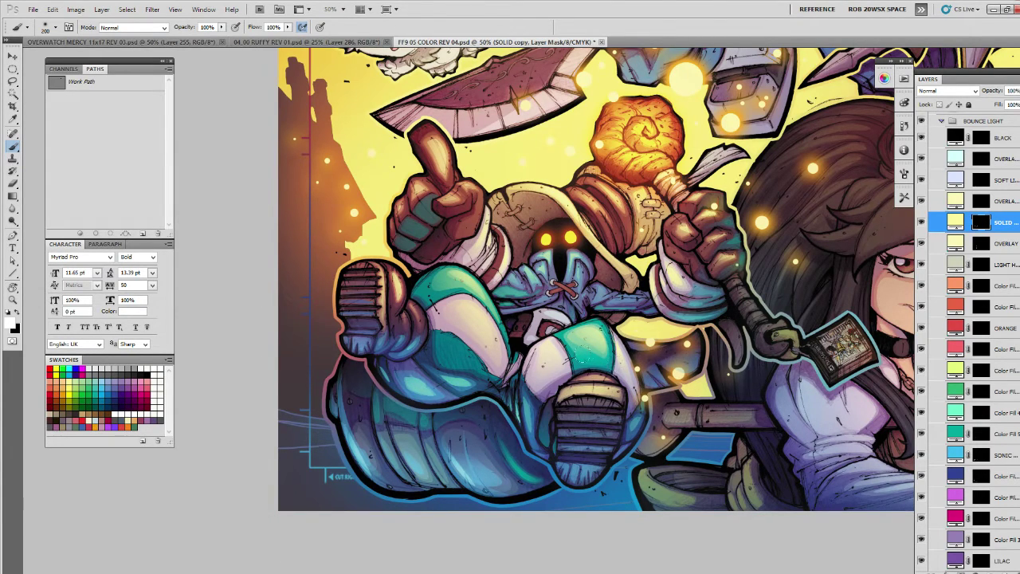
Lasso a narrow strip along the top of the forward boot sole and brush brighter pale-yellow light into it.
key("l")
left_click_drag(589, 376, 621, 392)
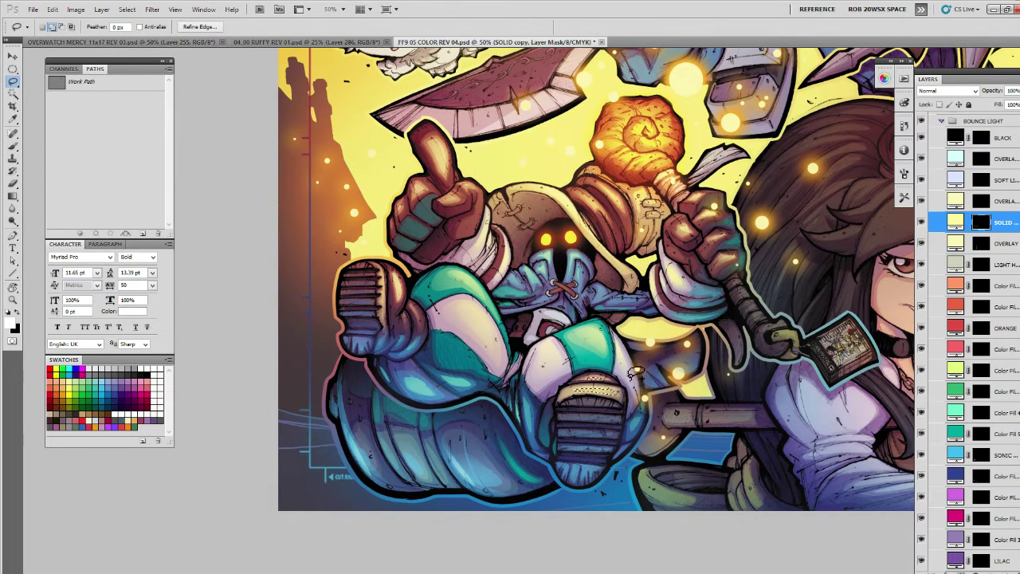
key("b")
left_click_drag(619, 392, 583, 391)
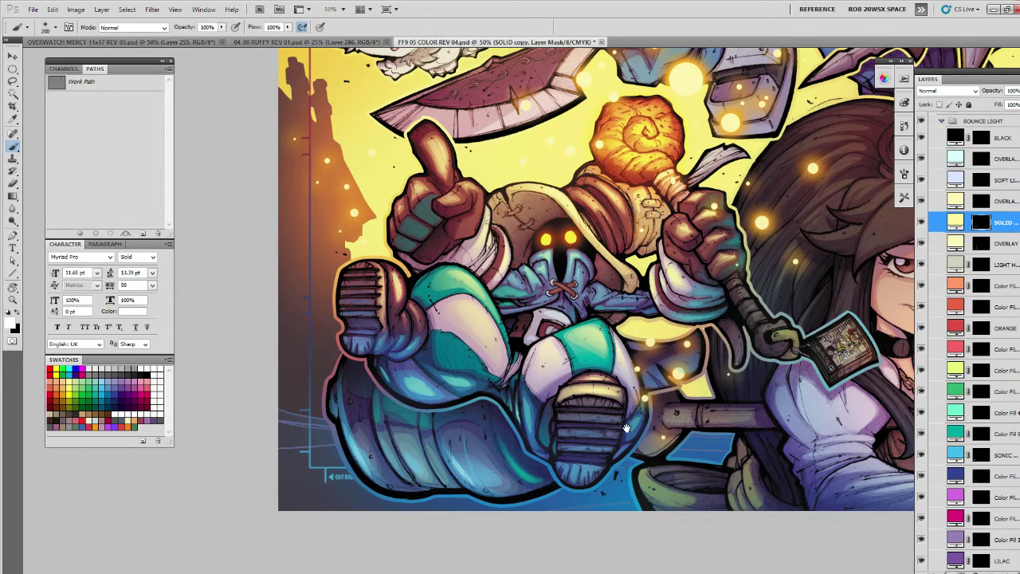
Examine the mage's new boot and collar highlights both within the wider illustration and close up.
left_click_drag(627, 428, 580, 488)
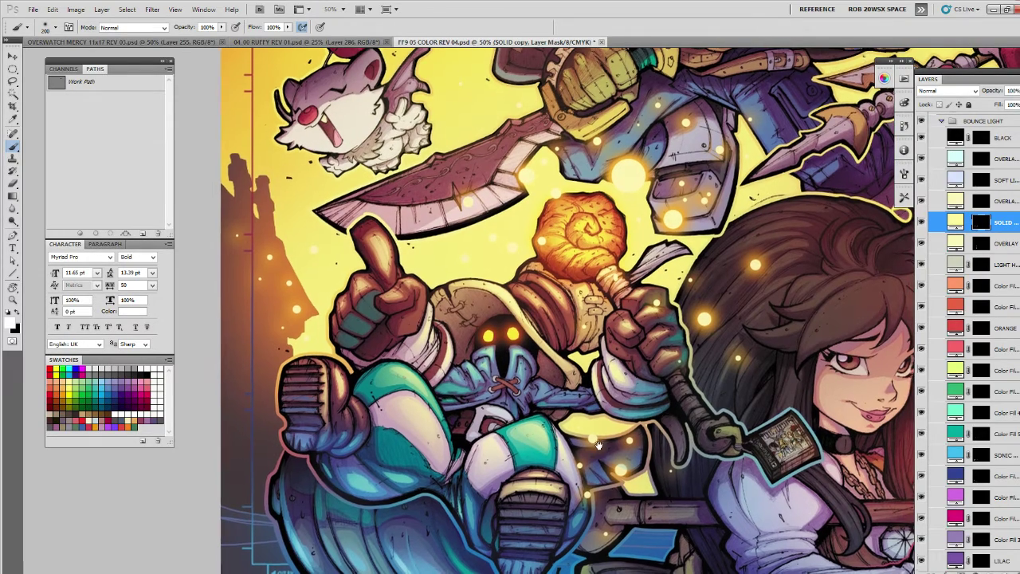
left_click_drag(582, 412, 584, 401)
key("z")
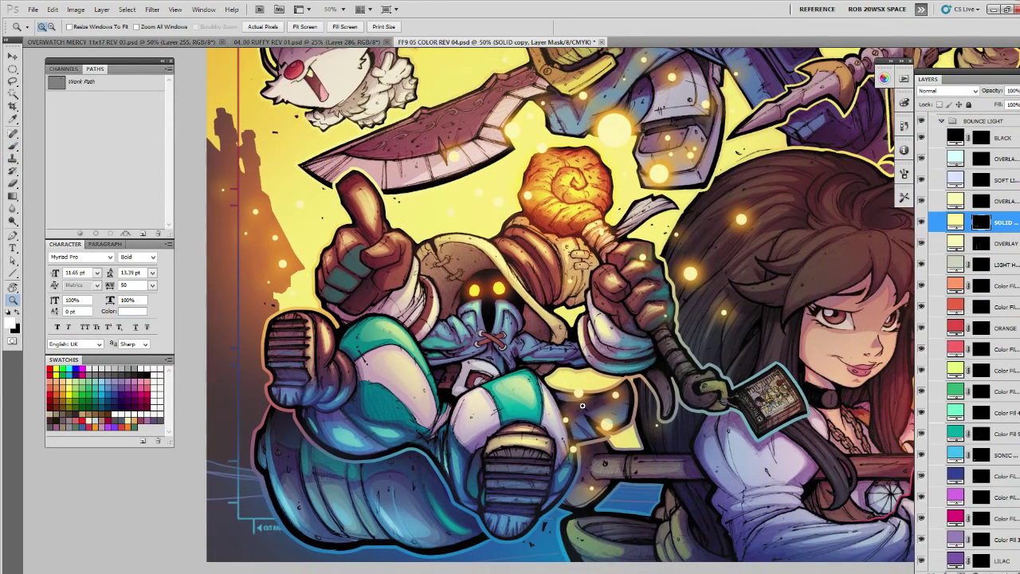
left_click(582, 406, "alt")
left_click(581, 408, "alt")
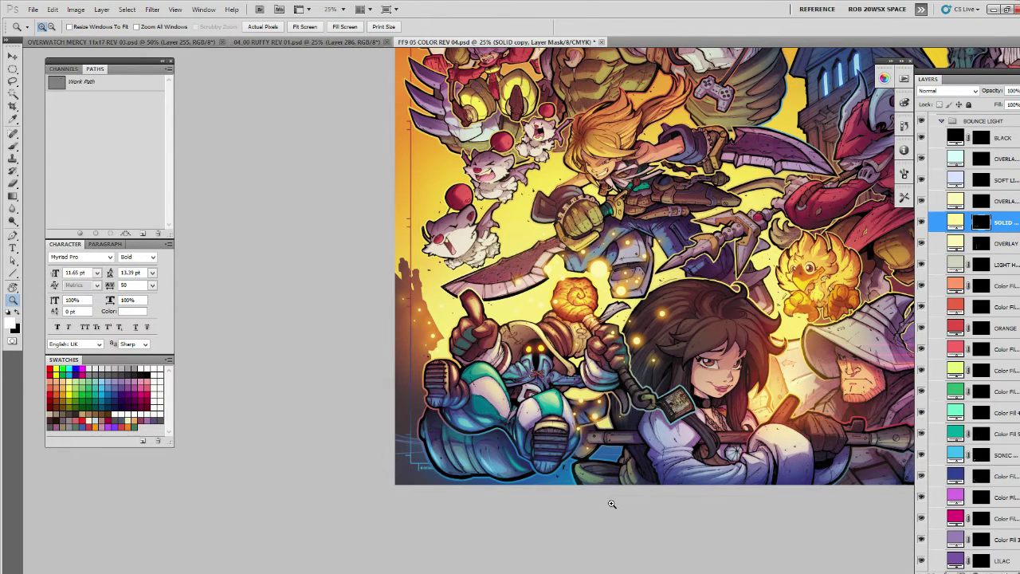
left_click(530, 438)
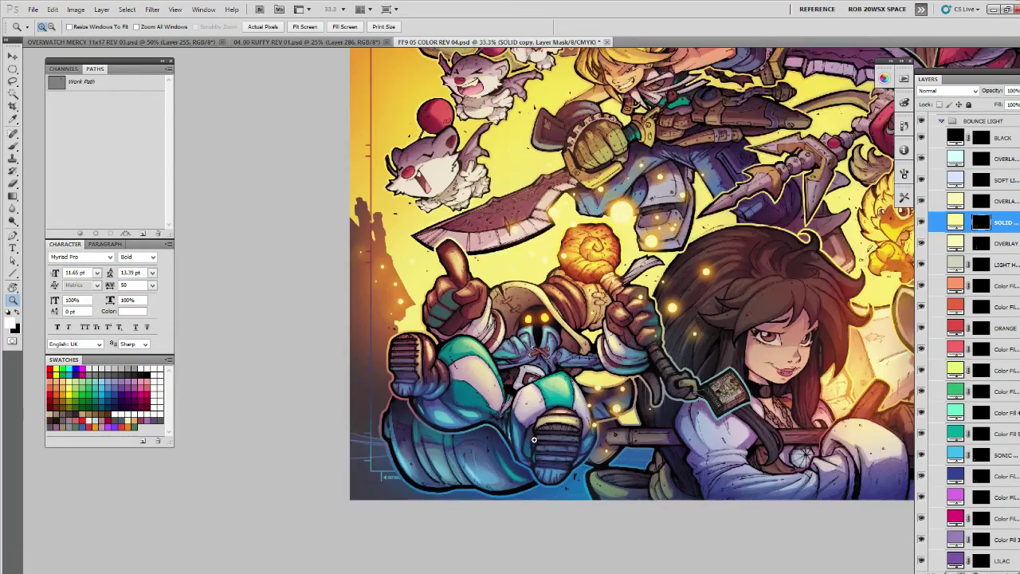
left_click(529, 438)
left_click_drag(807, 420, 779, 496)
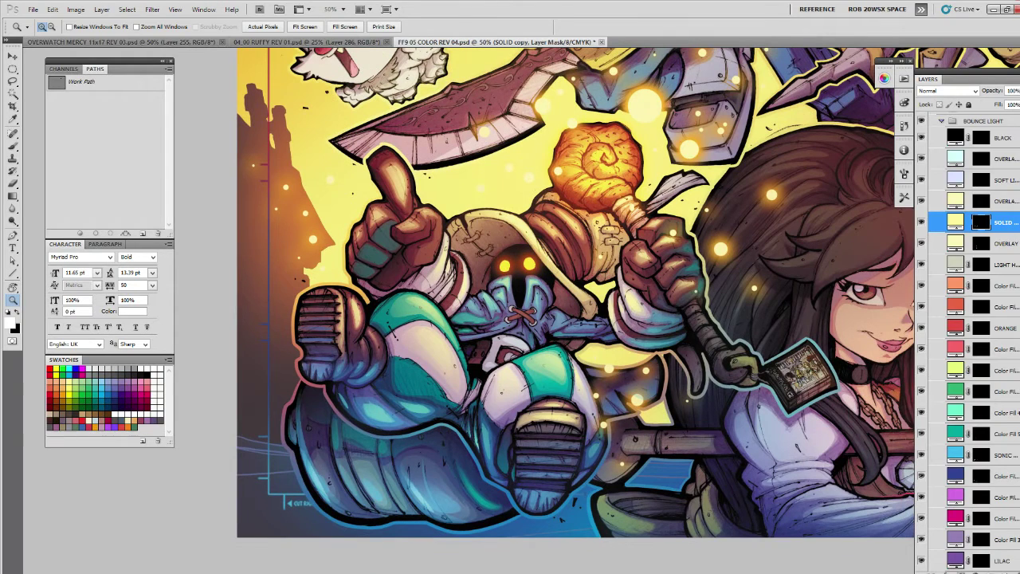
Collapse and select the BOUNCE LIGHT group, check the GLO group's contents, and expand the PAINTOVER group.
scroll(955, 143, "up", 2)
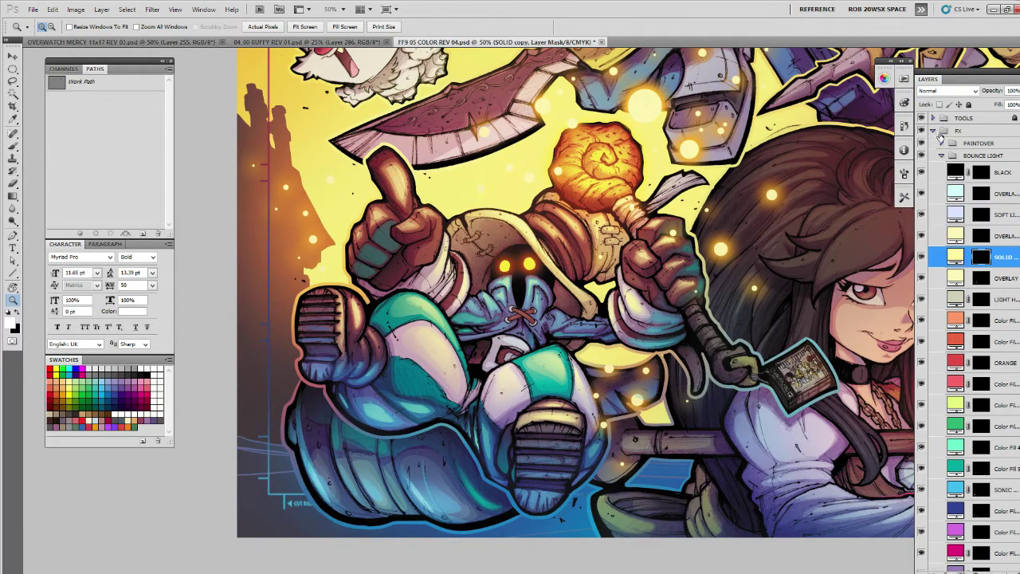
left_click(942, 144)
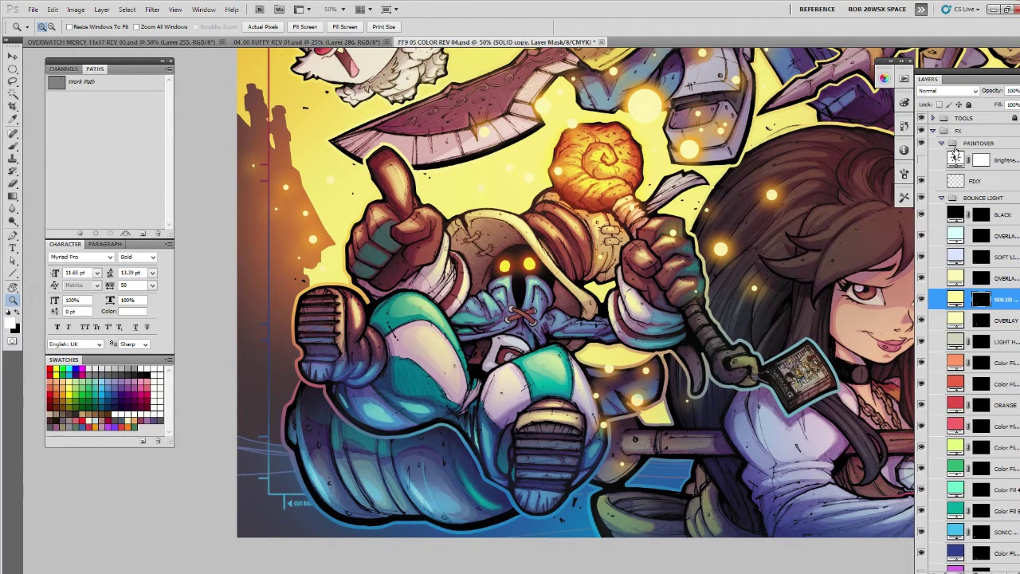
left_click(942, 143)
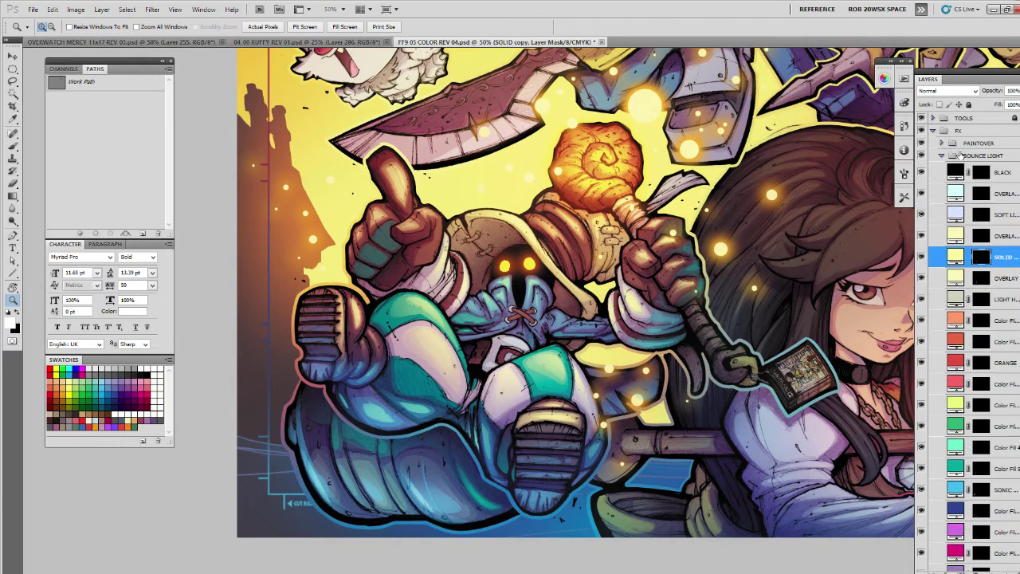
left_click(943, 156)
left_click(971, 152)
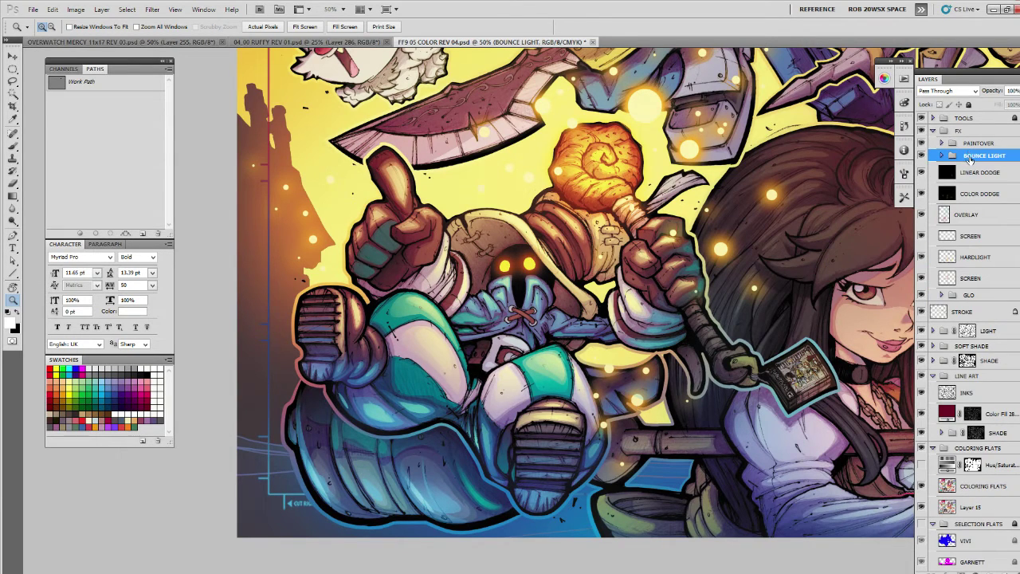
left_click(941, 295)
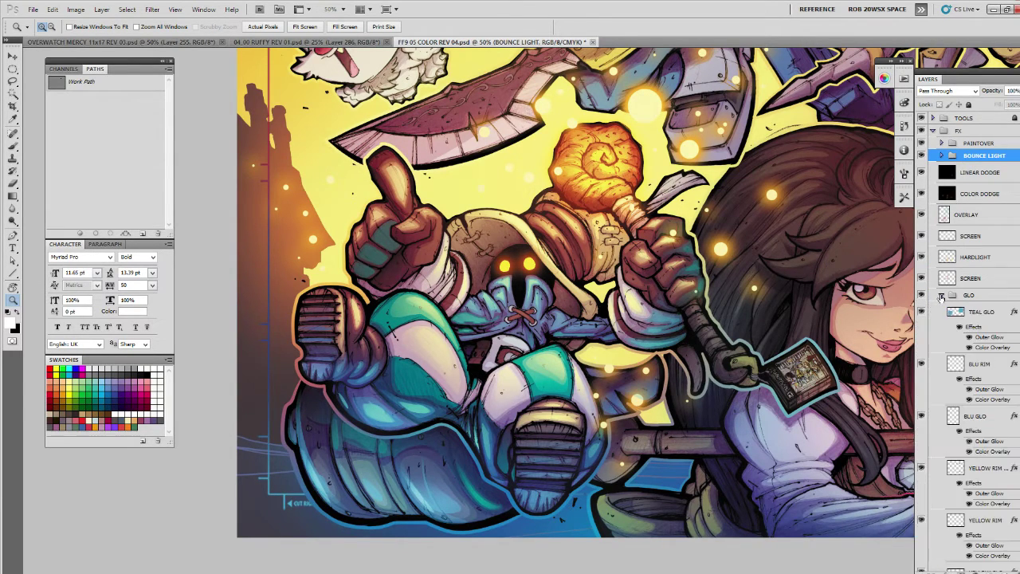
left_click(941, 295)
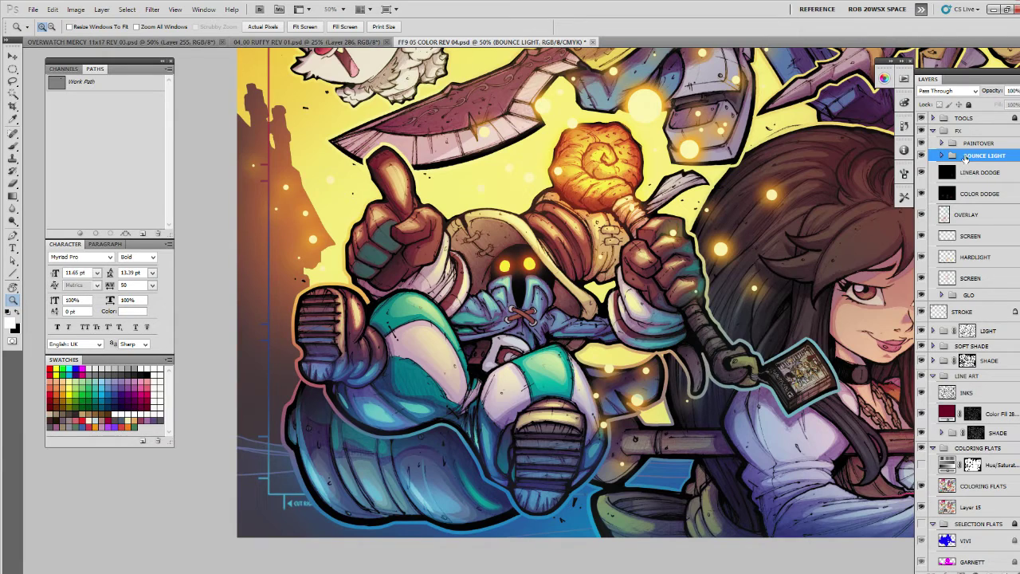
left_click(943, 142)
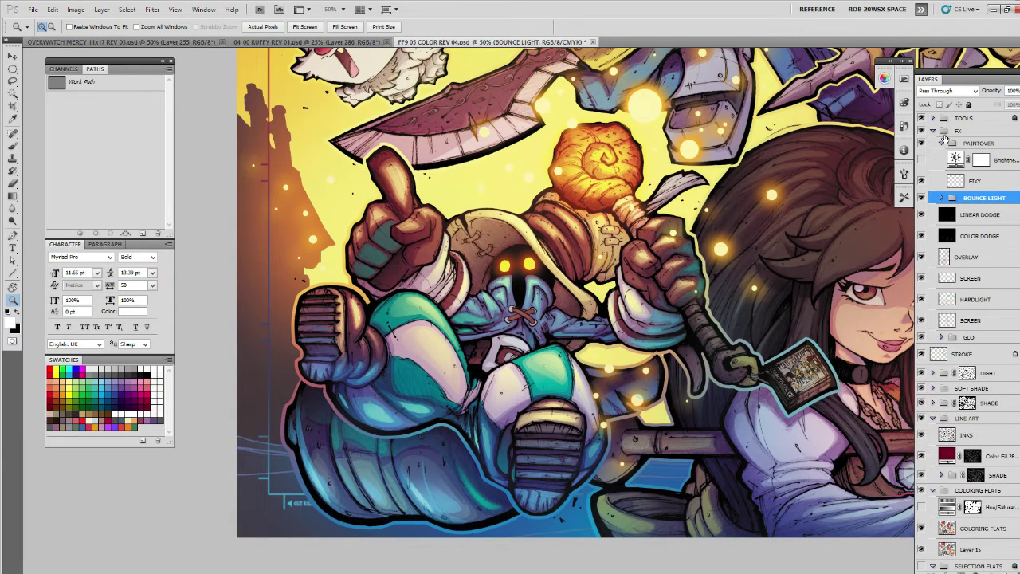
Collapse the PAINTOVER group, expand the GLO group, select the BLU RIM layer and pick a brush preset.
left_click(943, 143)
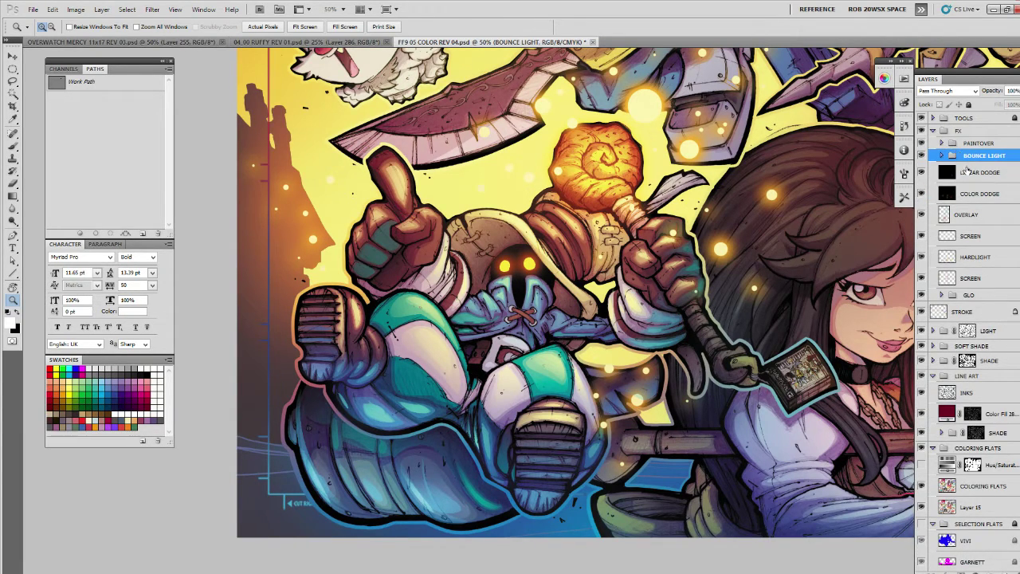
left_click(966, 173)
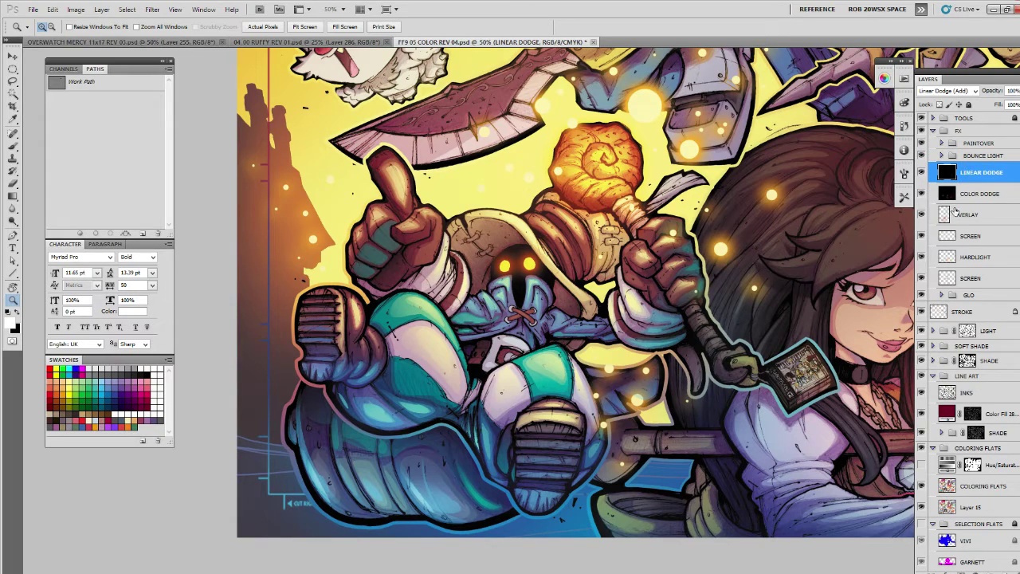
left_click(942, 295)
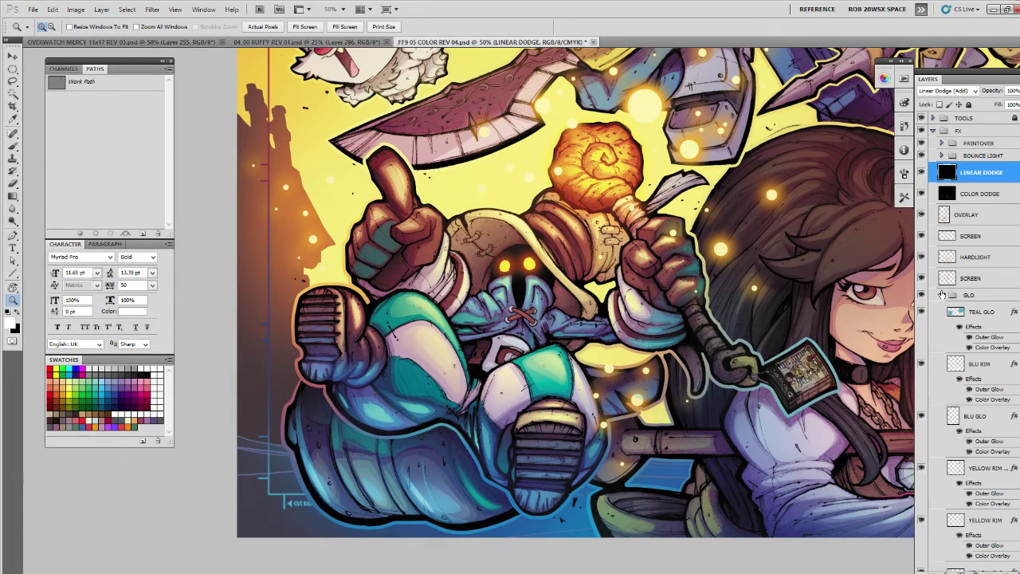
left_click(962, 364)
left_click_drag(719, 445, 675, 389)
key("b")
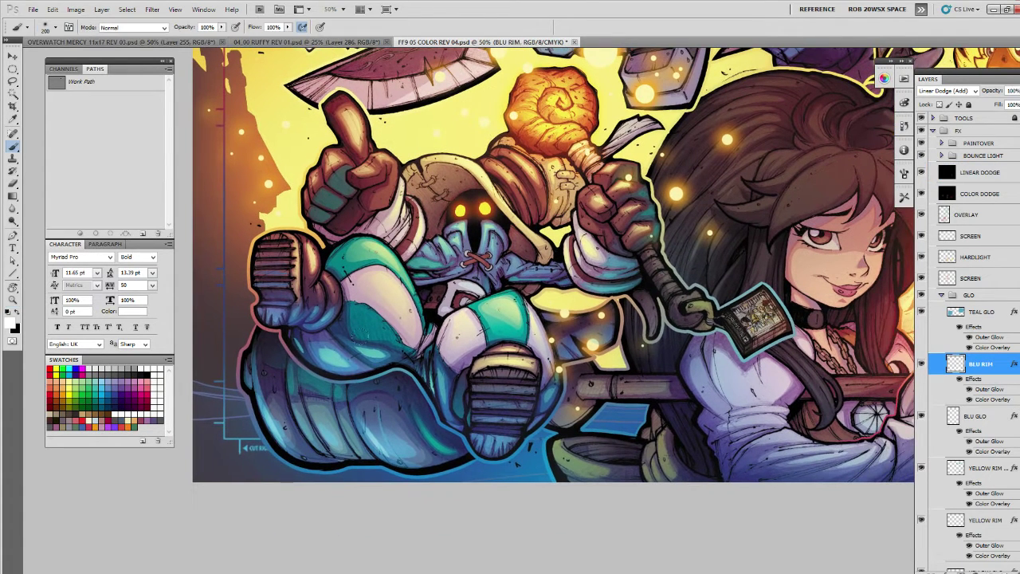
right_click(385, 357)
left_click(402, 505)
left_click_drag(371, 518, 368, 515)
Lasso a thin crescent along the outer edge of the mage's blue coat, from below the raised boot to the hem.
key("z")
left_click(369, 400)
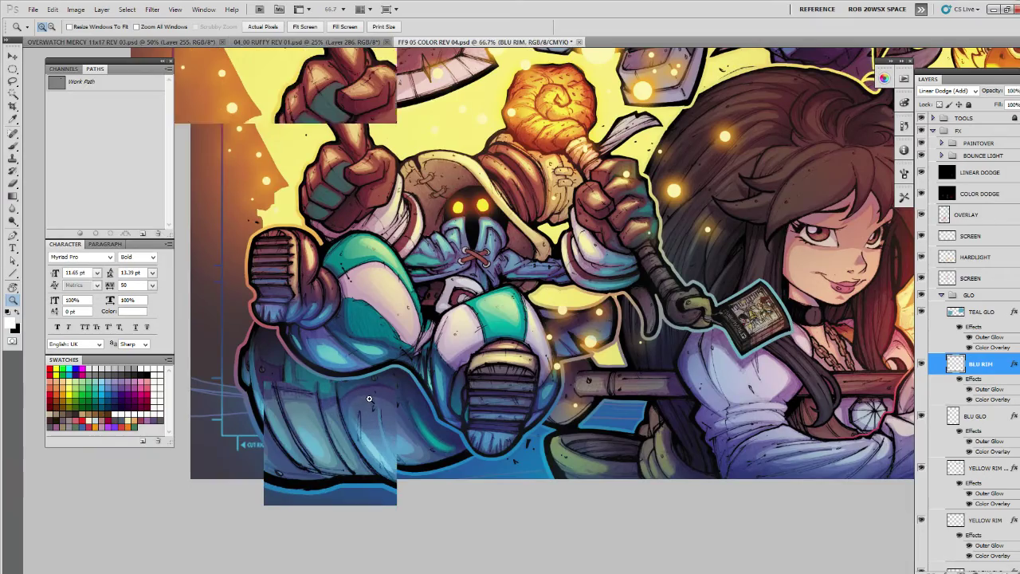
left_click_drag(367, 389, 397, 377)
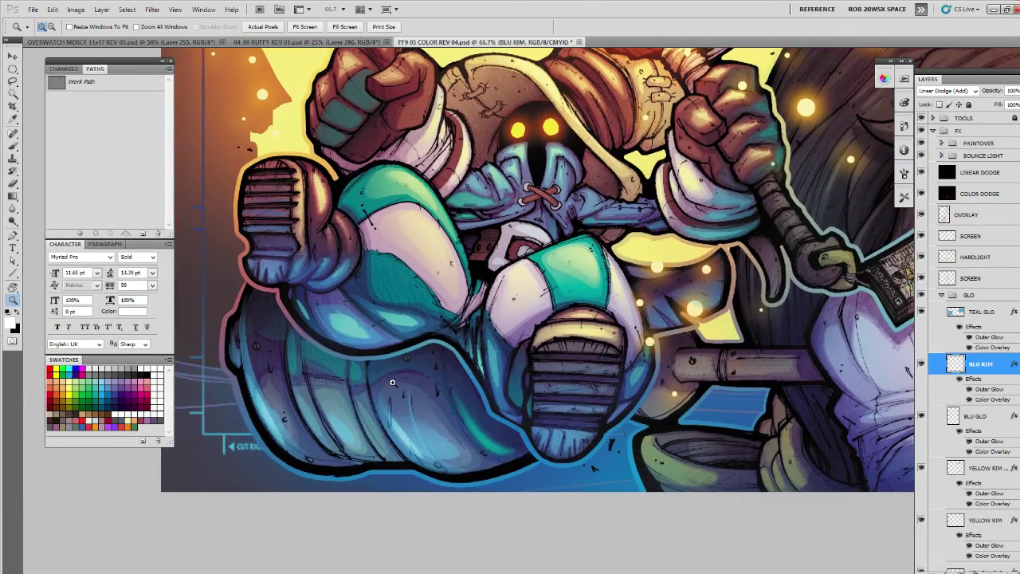
left_click(392, 383)
left_click(391, 372, "alt")
left_click(391, 372, "alt")
left_click(392, 374)
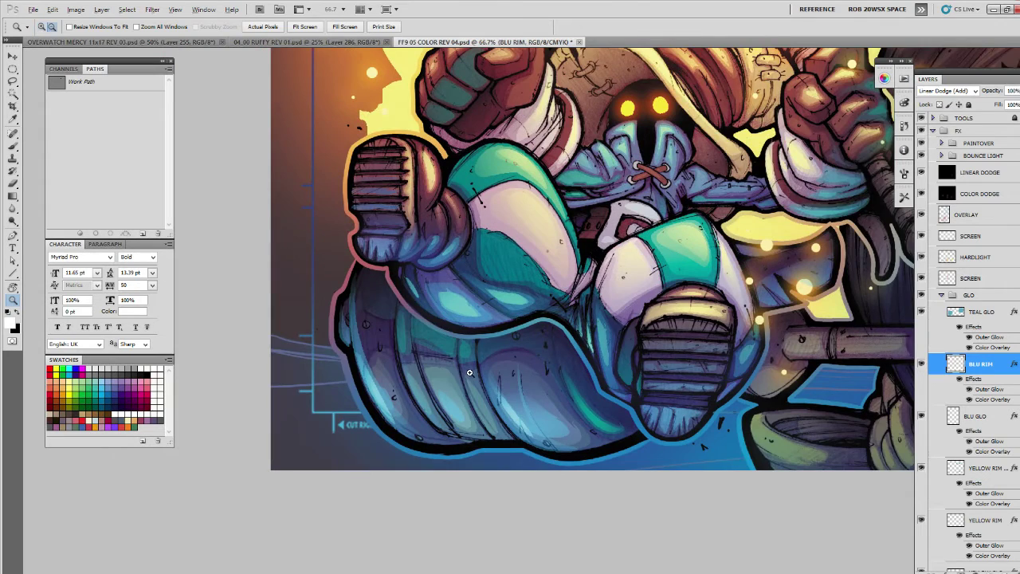
left_click(469, 377, "alt")
key("l")
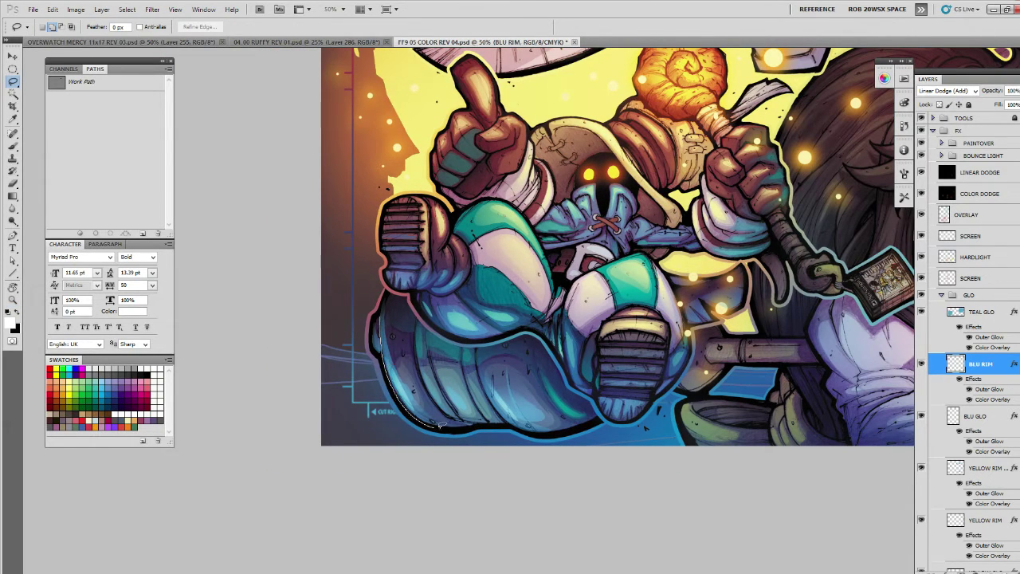
left_click_drag(441, 425, 468, 425)
left_click_drag(380, 334, 384, 298)
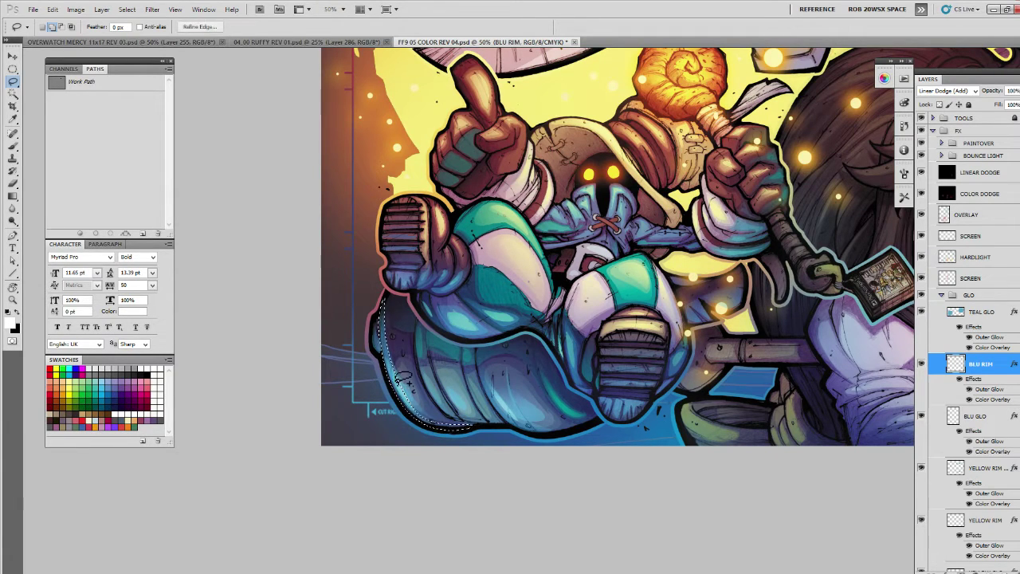
Set the brush size to 100, hide the selection edges and paint a blue rim glow inside the crescent.
key("b")
right_click(404, 388)
left_click(424, 464)
left_click(418, 450)
left_click(398, 444)
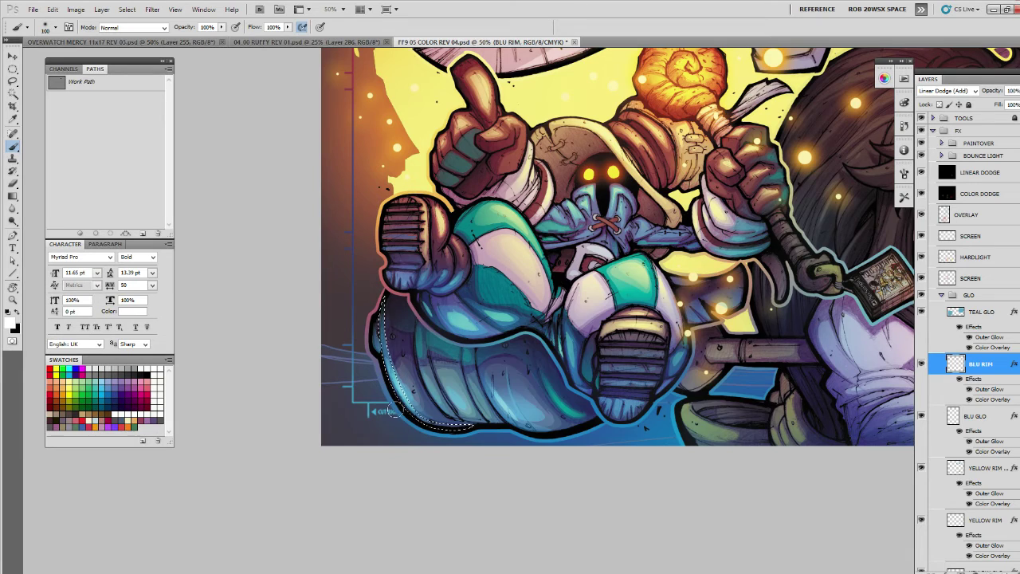
key("ctrl+h")
mouse_move(396, 389)
left_mouse_down()
mouse_move(430, 430)
mouse_move(385, 376)
mouse_move(376, 343)
mouse_move(412, 411)
mouse_move(385, 348)
left_mouse_up()
mouse_move(407, 409)
left_mouse_down()
mouse_move(451, 438)
mouse_move(399, 391)
mouse_move(394, 349)
left_mouse_up()
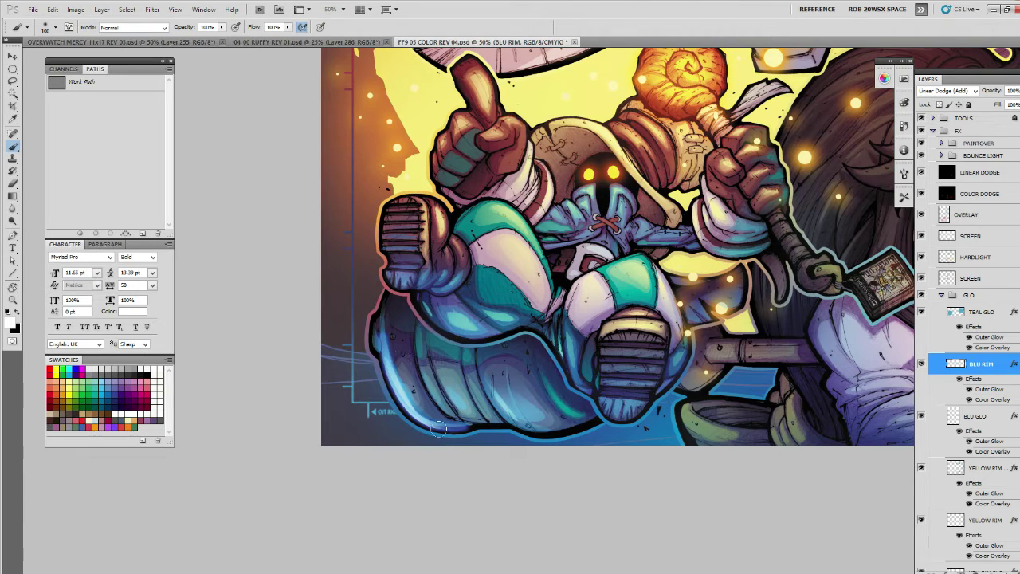
Lasso strips at the coat's upper outer edge and along its first inner fold, and brush blue rim glow into them.
key("l")
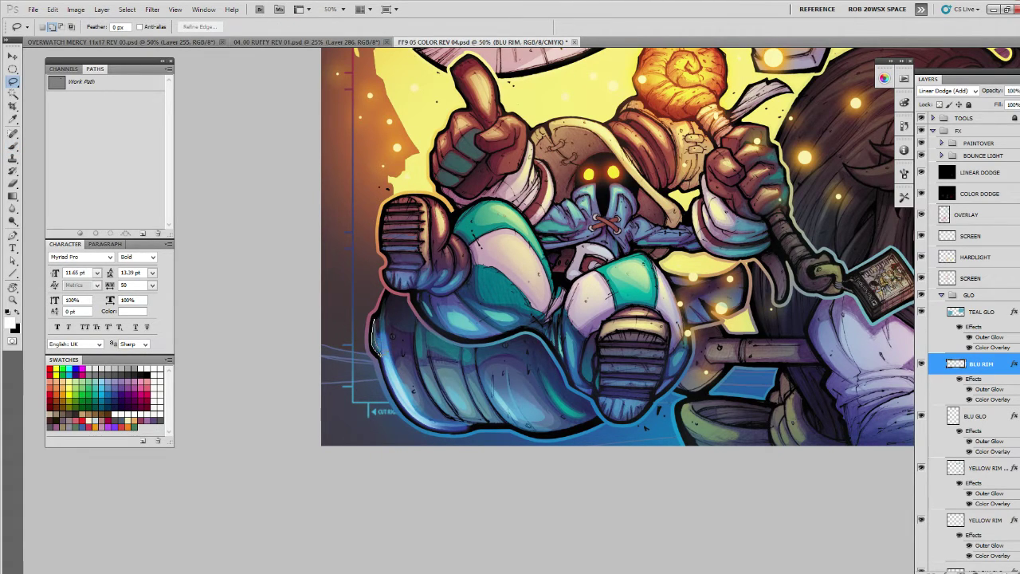
left_click_drag(379, 354, 376, 322)
left_click_drag(461, 352, 439, 341)
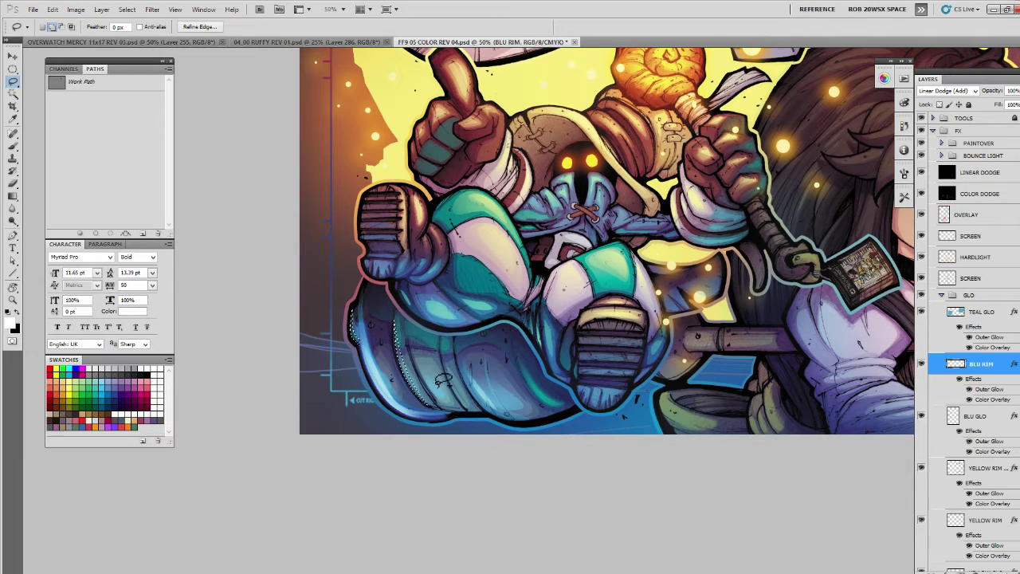
key("b")
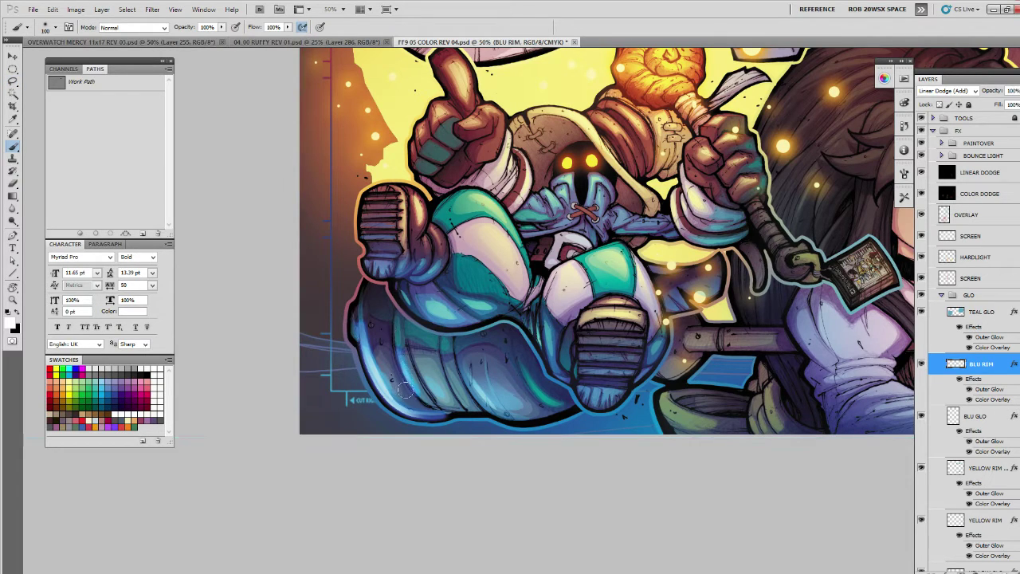
mouse_move(353, 320)
left_mouse_down()
mouse_move(357, 345)
mouse_move(352, 314)
left_mouse_up()
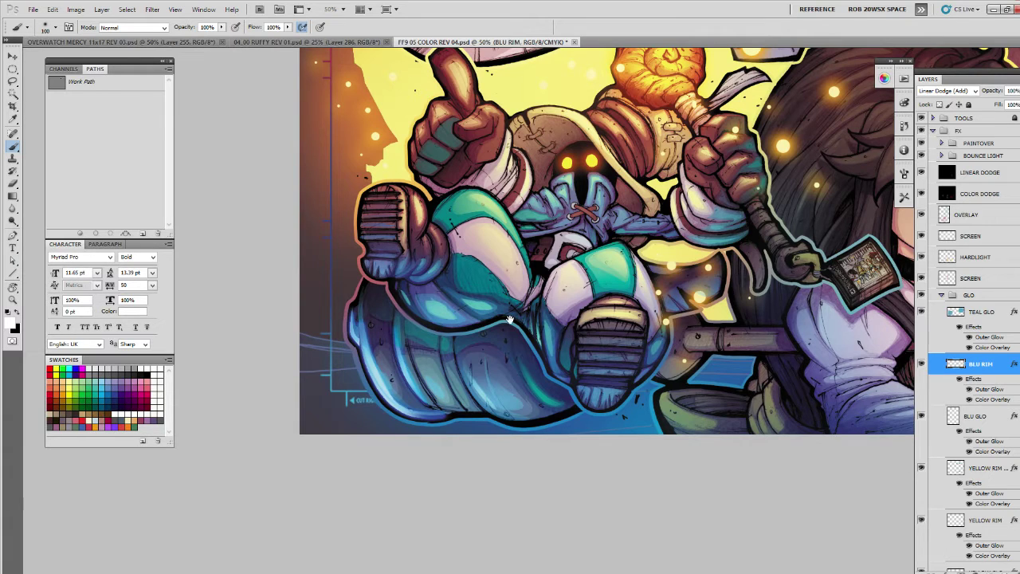
left_click_drag(510, 319, 471, 316)
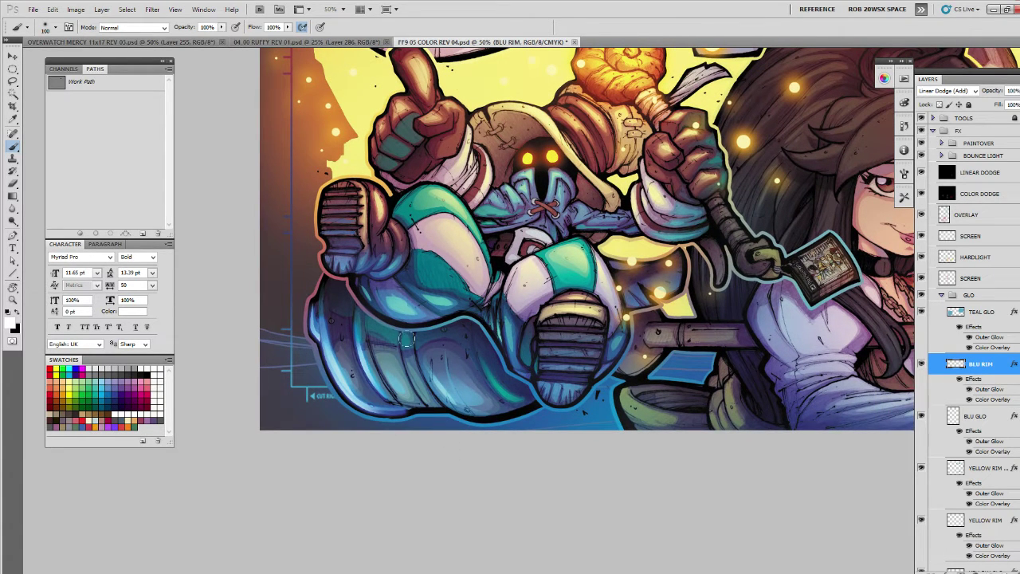
Lasso narrow curved strips along the coat's middle folds down to the hem and brush blue rim glow into them.
key("l")
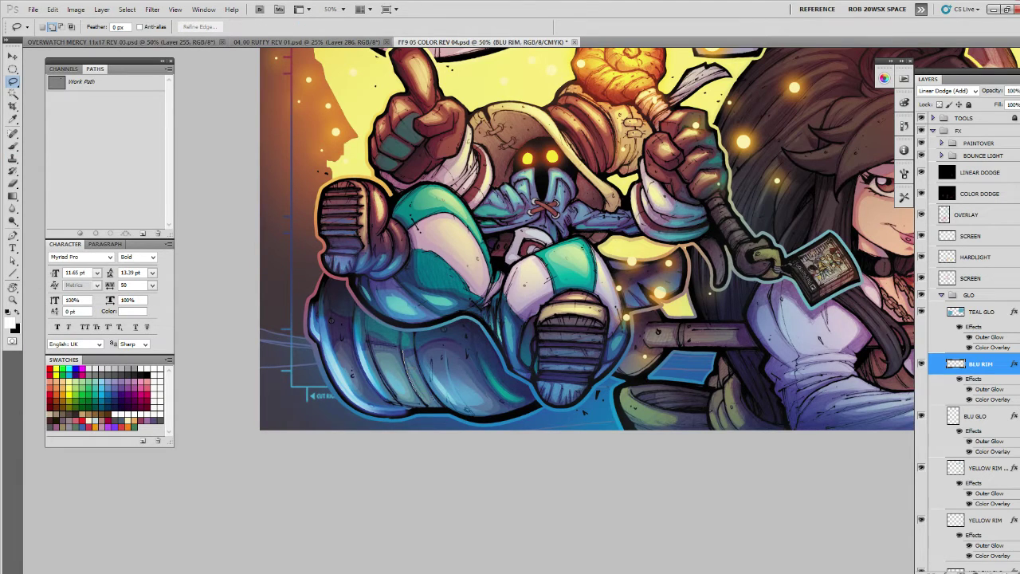
left_click_drag(401, 339, 427, 405)
left_click_drag(417, 339, 436, 387)
left_click_drag(415, 344, 433, 373)
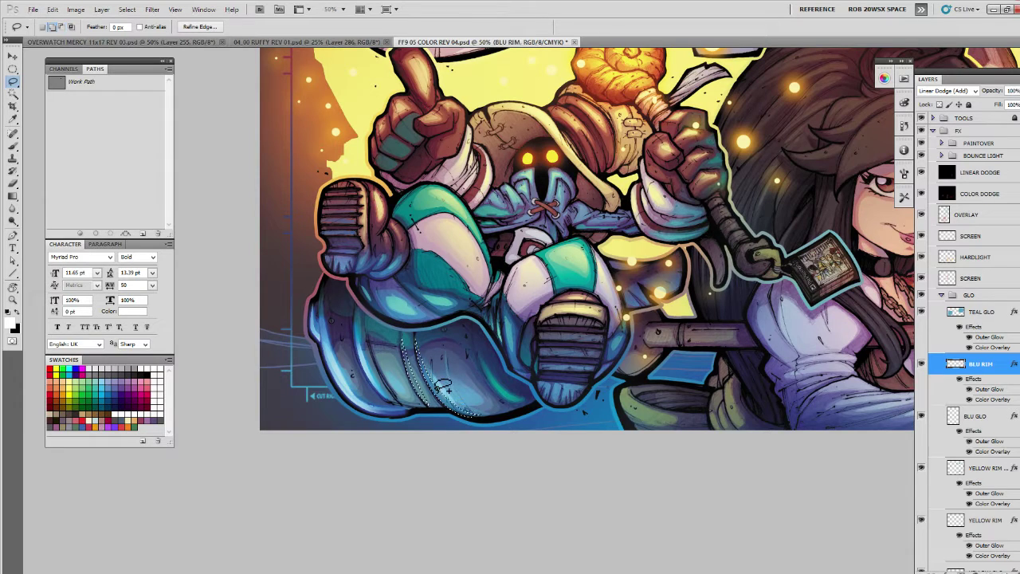
mouse_move(485, 417)
left_mouse_down()
mouse_move(462, 398)
mouse_move(464, 423)
mouse_move(502, 417)
mouse_move(477, 409)
mouse_move(475, 374)
mouse_move(489, 419)
mouse_move(471, 421)
mouse_move(496, 412)
left_mouse_up()
key("b")
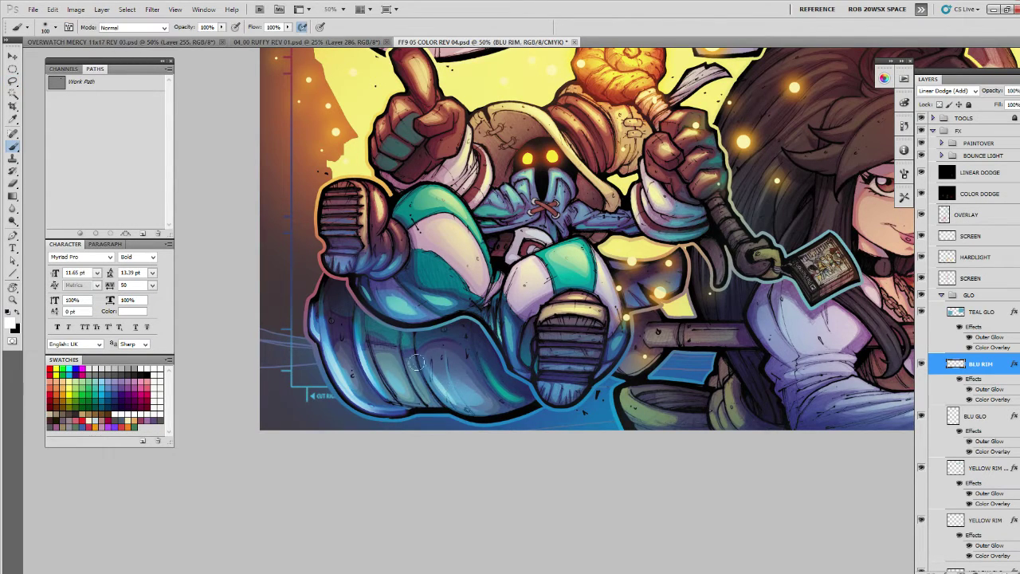
mouse_move(417, 362)
left_mouse_down()
mouse_move(405, 385)
mouse_move(423, 350)
mouse_move(409, 392)
mouse_move(433, 351)
mouse_move(416, 399)
mouse_move(433, 363)
mouse_move(461, 414)
left_mouse_up()
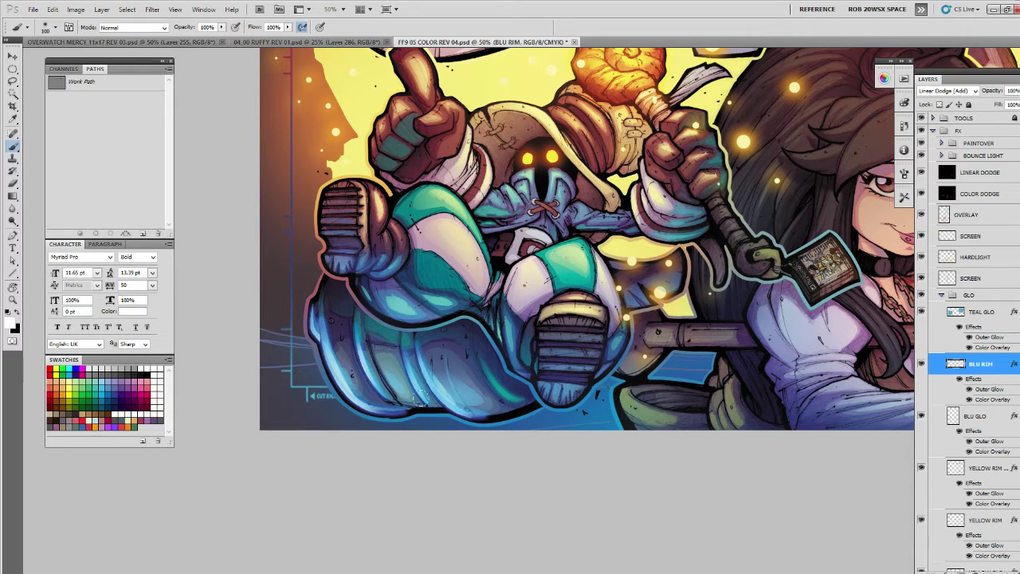
Erase stray rim glow along the coat's hem and check the coat within the wider illustration.
key("e")
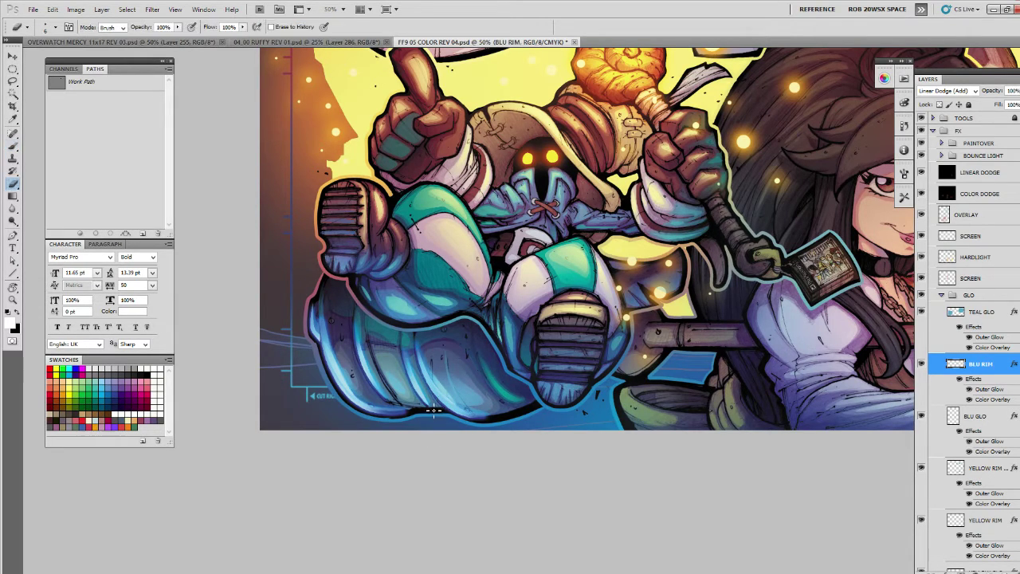
right_click(441, 426)
key("Escape")
left_click_drag(450, 407, 513, 422)
key("z")
left_click(457, 378, "alt")
left_click(457, 378, "alt")
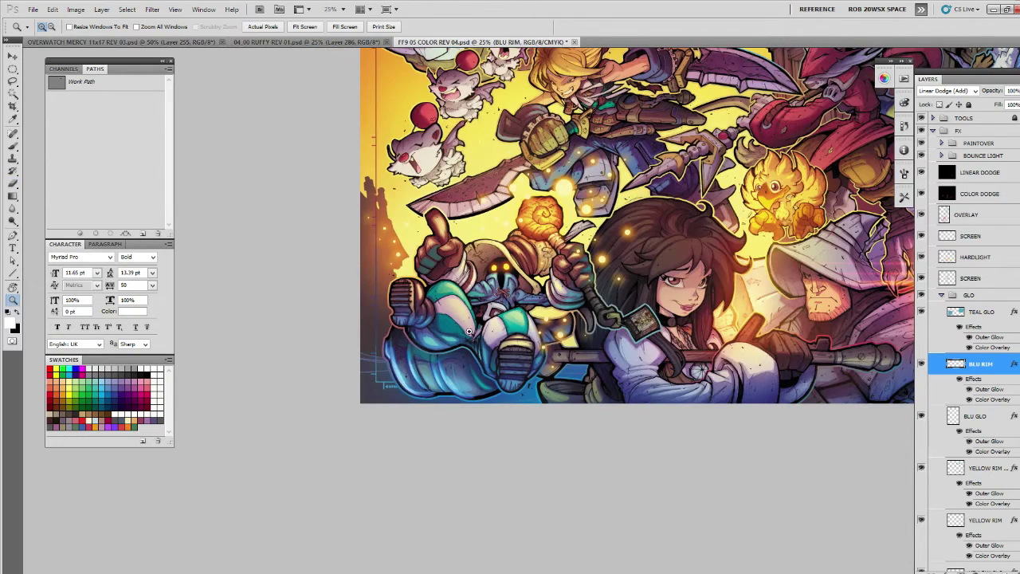
Lasso another strip beside the coat's inner fold near the hem, brush blue glow into it and ready the Eraser.
left_click(456, 360)
left_click(456, 359)
key("l")
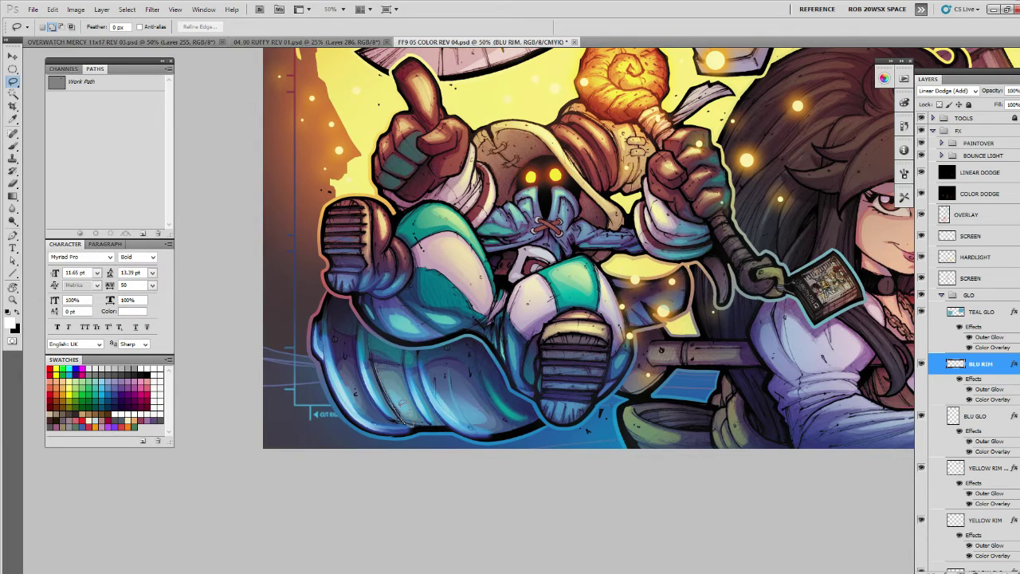
key("b")
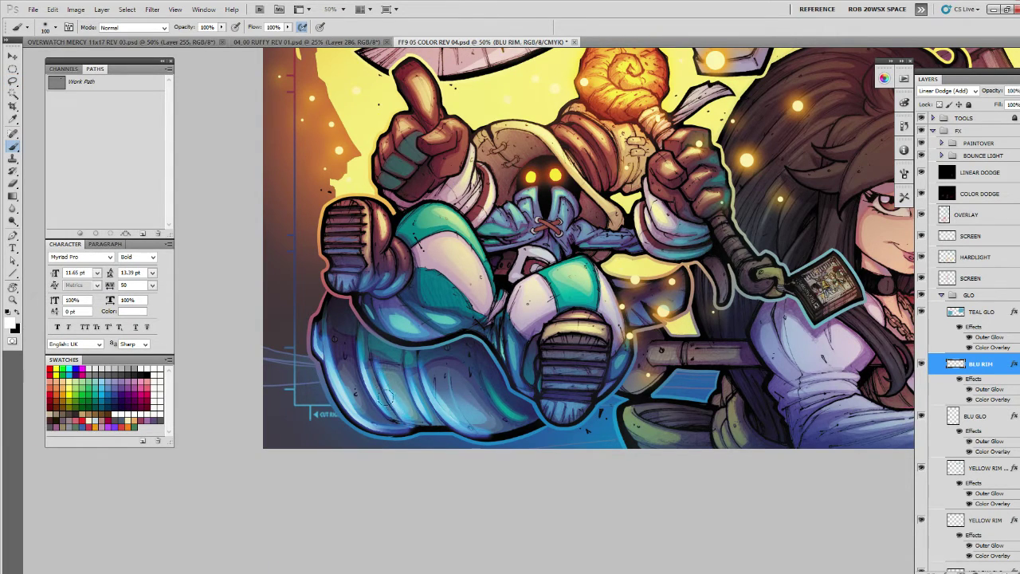
left_click_drag(385, 397, 439, 433)
key("x")
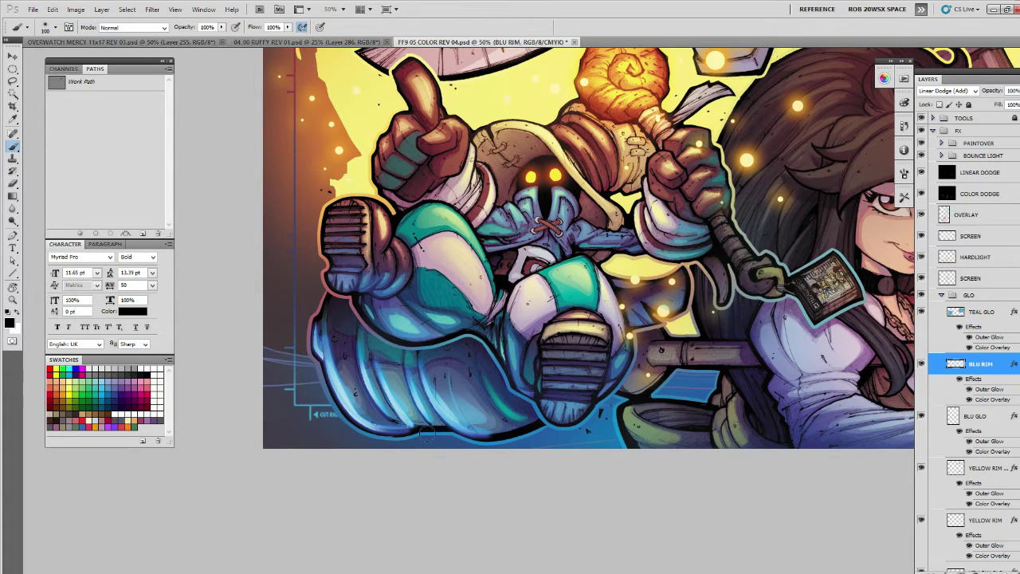
key("e")
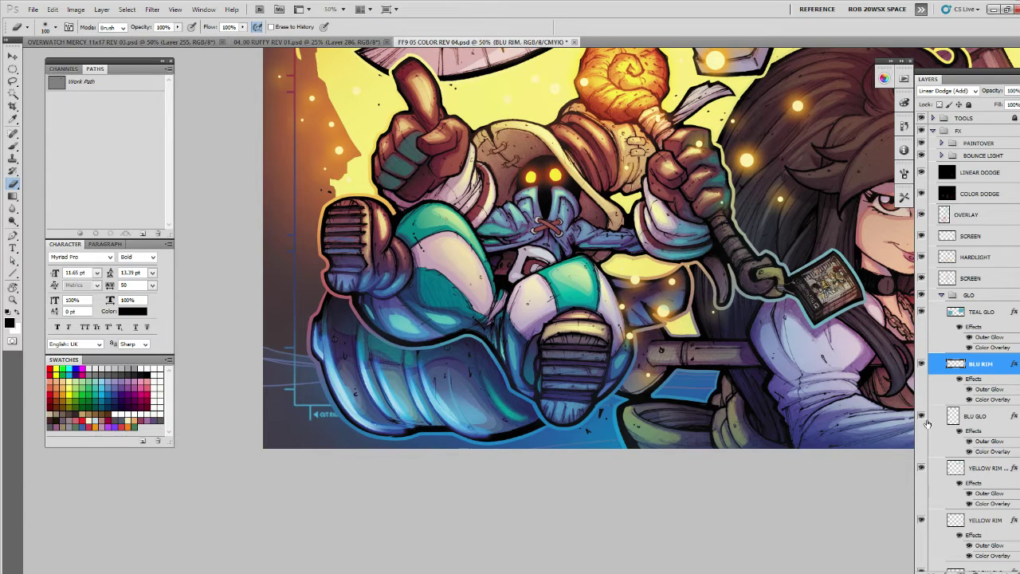
Choose a size 25 brush and paint a fine bright highlight along the coat's outer edge and hem.
key("z")
left_click(384, 384)
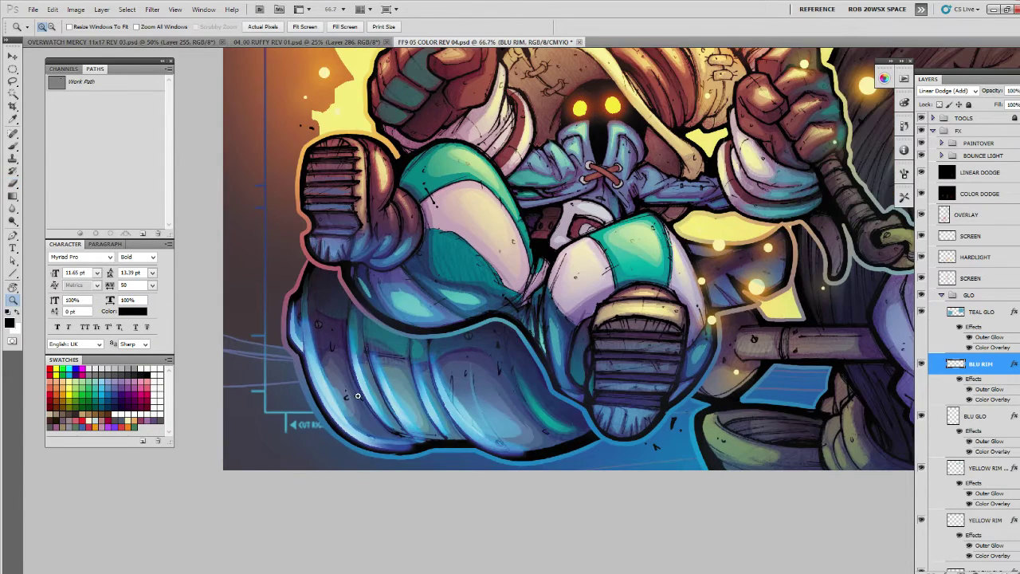
key("b")
right_click(317, 369)
double_click(362, 504)
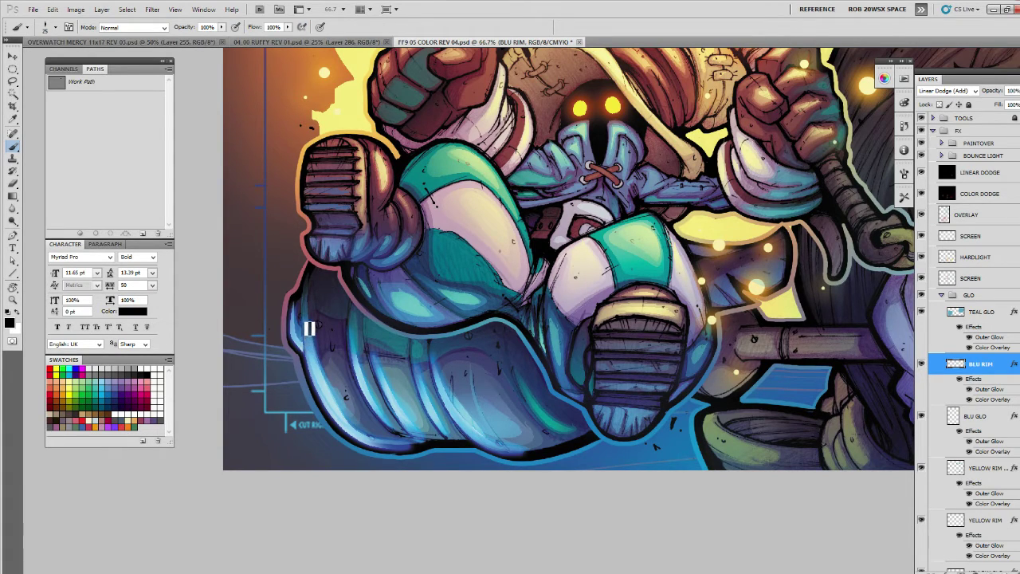
mouse_move(310, 330)
left_mouse_down()
mouse_move(339, 421)
mouse_move(365, 440)
mouse_move(389, 451)
mouse_move(461, 444)
mouse_move(481, 429)
mouse_move(455, 429)
left_mouse_up()
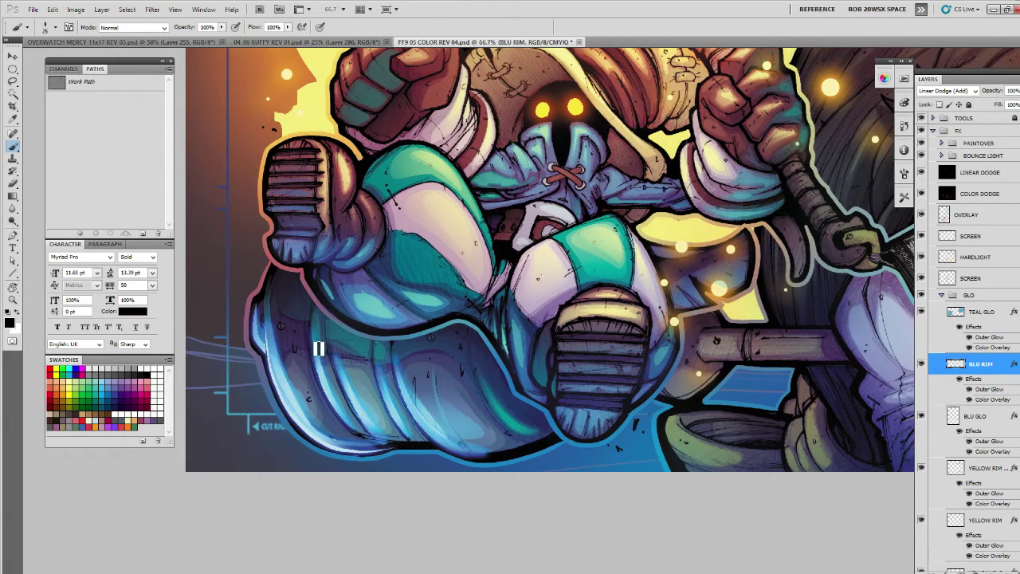
Paint fine bright highlight strokes down the coat's inner folds, redoing the middle fold's stroke.
mouse_move(318, 345)
left_mouse_down()
mouse_move(334, 401)
mouse_move(375, 443)
left_mouse_up()
mouse_move(340, 356)
left_mouse_down()
mouse_move(351, 399)
mouse_move(381, 439)
left_mouse_up()
key("ctrl+z")
mouse_move(339, 355)
left_mouse_down()
mouse_move(371, 427)
mouse_move(393, 445)
left_mouse_up()
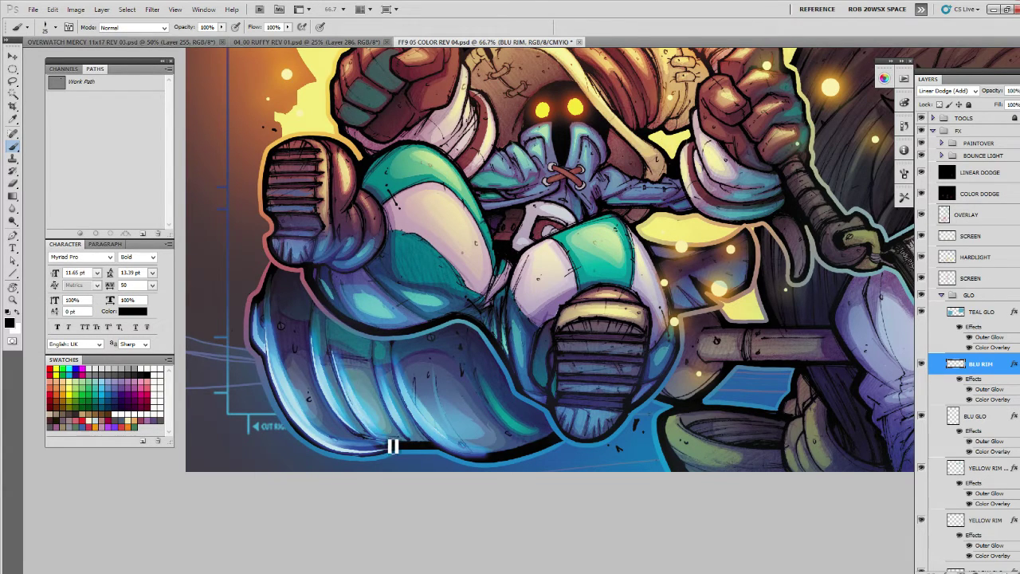
key("ctrl+z")
mouse_move(341, 354)
left_mouse_down()
mouse_move(370, 425)
mouse_move(396, 449)
mouse_move(381, 365)
mouse_move(414, 440)
left_mouse_up()
mouse_move(401, 359)
left_mouse_down()
mouse_move(415, 410)
mouse_move(443, 444)
left_mouse_up()
Check the coat highlights within the wider illustration and paint thin blue rim strokes along the underside of the mage's raised leg.
key("z")
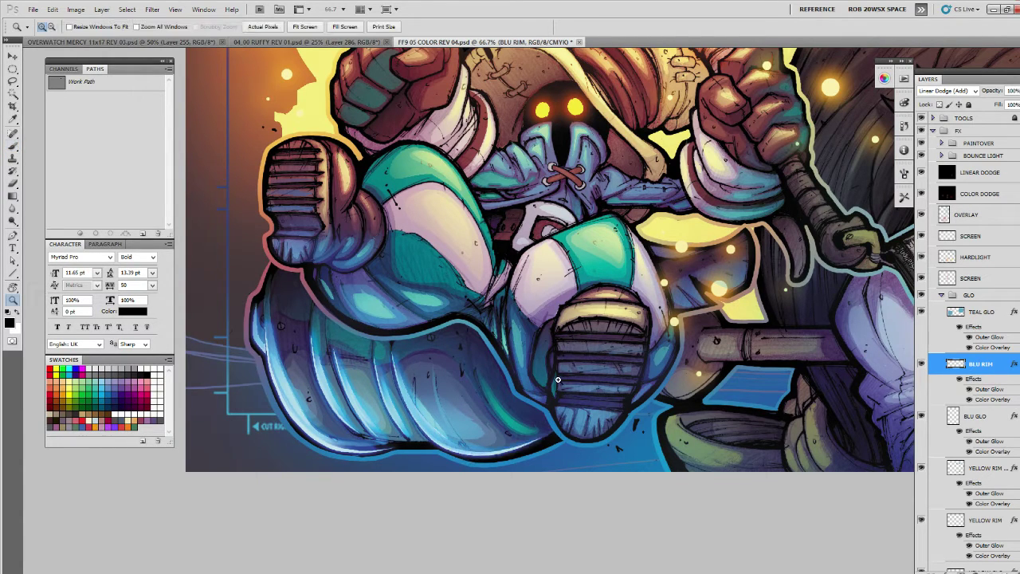
left_click(561, 381, "alt")
left_click(561, 381, "alt")
left_click(565, 379, "alt")
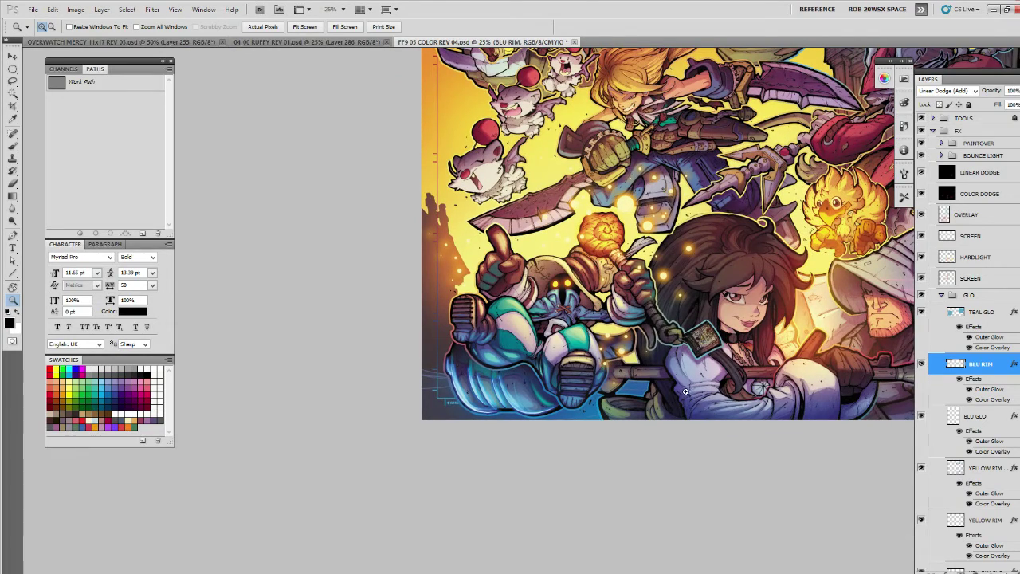
left_click_drag(616, 370, 256, 318)
left_click(555, 403)
left_click(555, 409)
key("b")
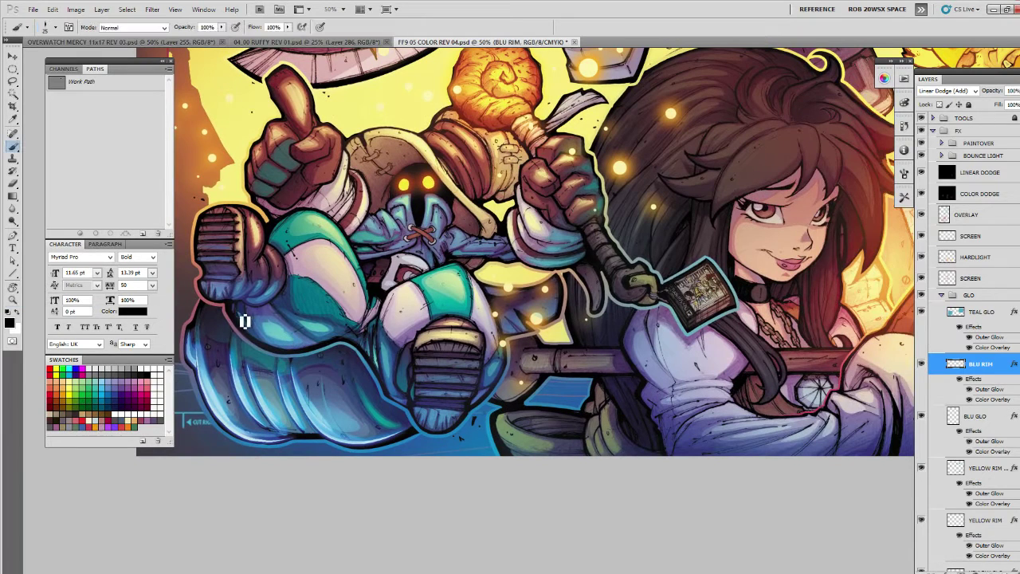
mouse_move(256, 338)
left_mouse_down()
mouse_move(292, 354)
mouse_move(328, 347)
left_mouse_up()
mouse_move(239, 318)
left_mouse_down()
mouse_move(285, 353)
mouse_move(348, 341)
left_mouse_up()
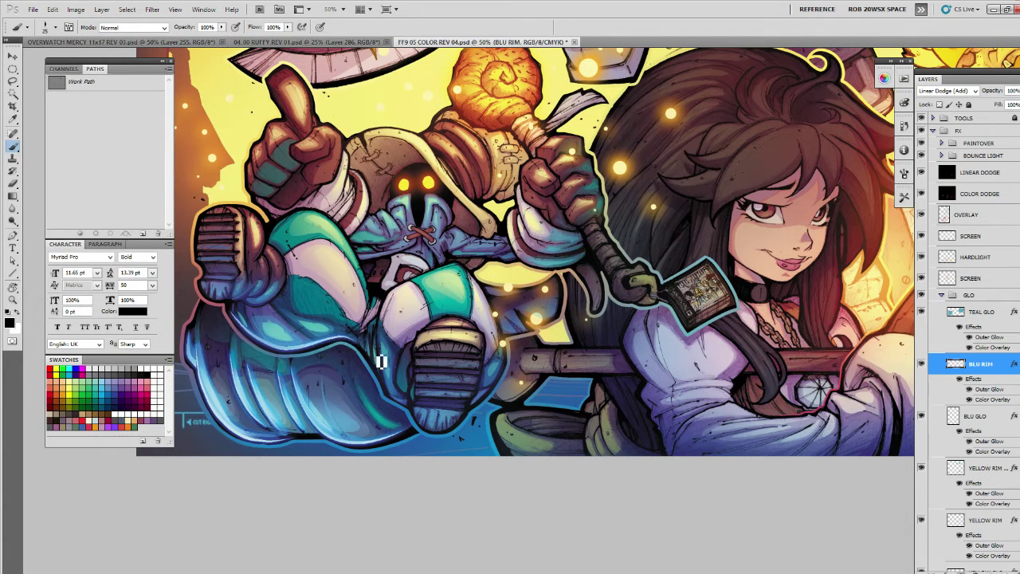
left_click_drag(390, 307, 528, 365)
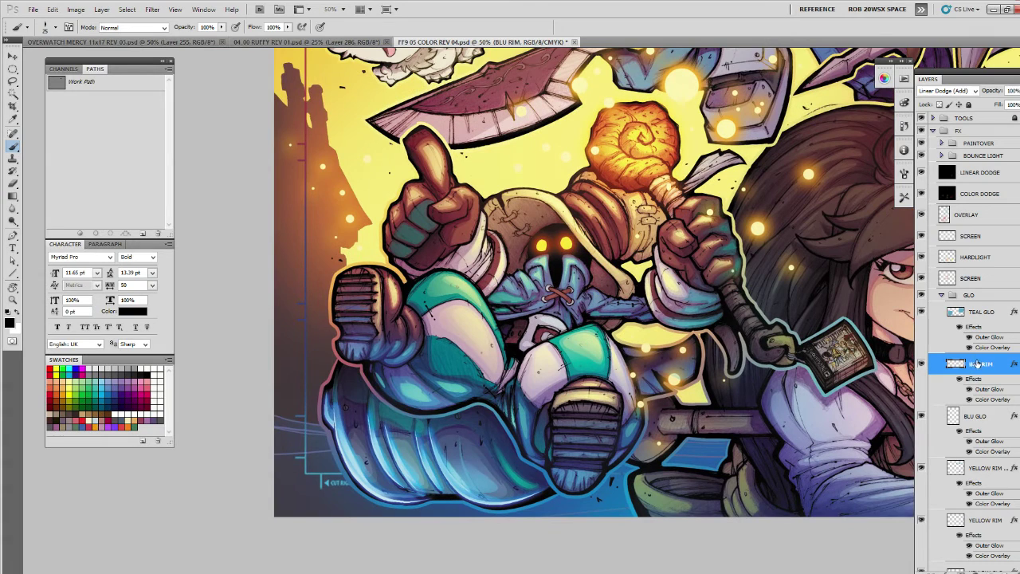
Duplicate the BLU RIM layer and place the copy inside the PAINTOVER group, beneath the FIXY layer.
key("ctrl+j")
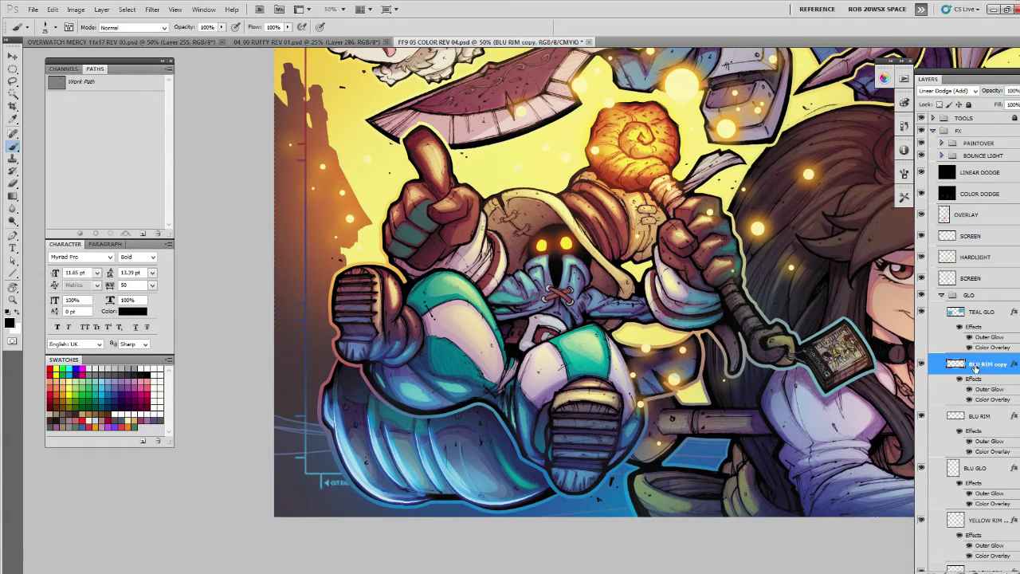
mouse_move(989, 366)
left_mouse_down()
mouse_move(988, 164)
mouse_move(977, 141)
left_mouse_up()
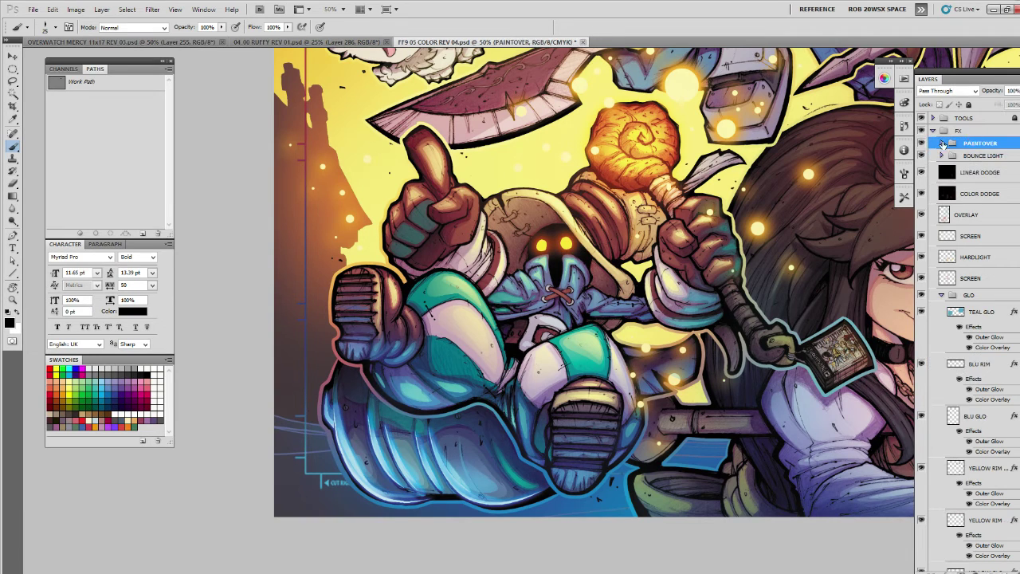
left_click(974, 200)
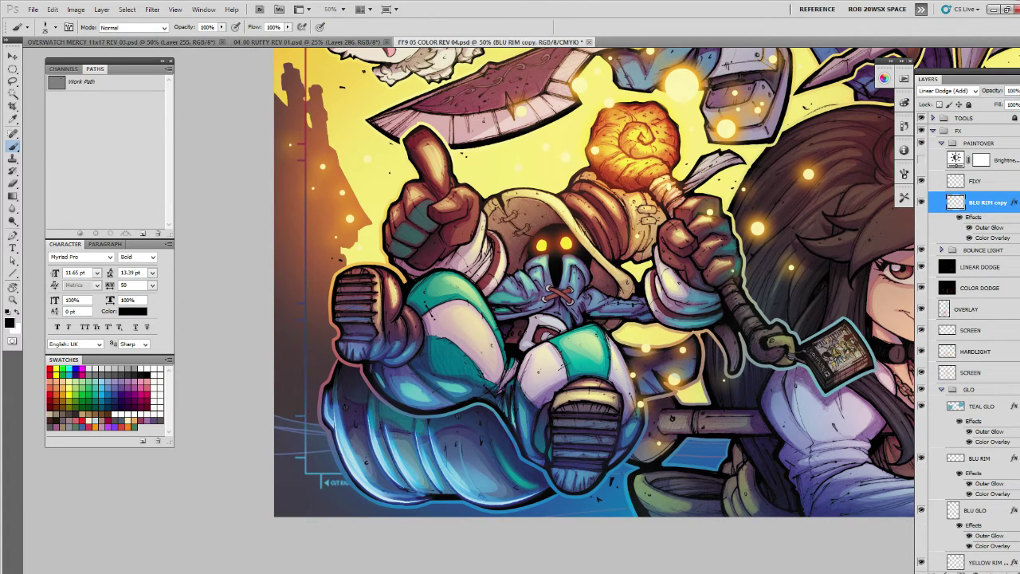
Paint a thin glowing blue rim highlight along the underside of the mage's raised leg, continuing down to the other boot.
left_click_drag(403, 403, 295, 361)
key("z")
left_click(295, 360)
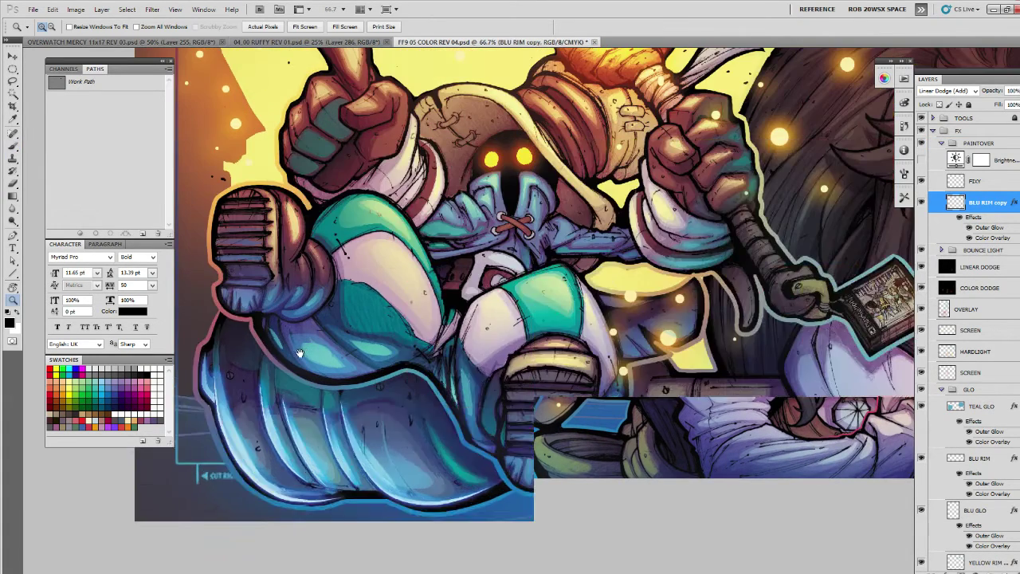
key("b")
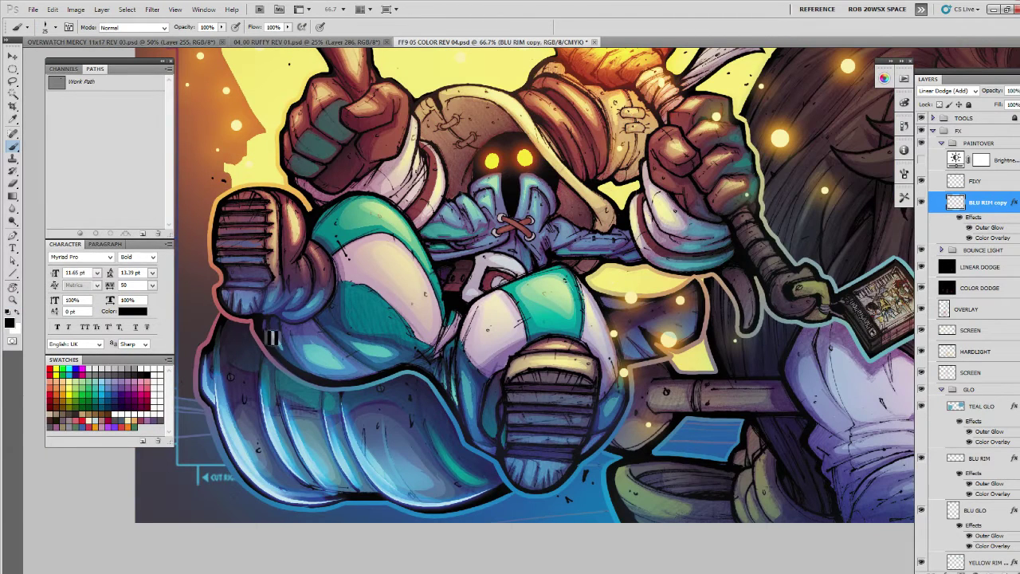
mouse_move(268, 330)
left_mouse_down()
mouse_move(296, 365)
mouse_move(352, 383)
mouse_move(440, 369)
mouse_move(428, 323)
mouse_move(464, 398)
mouse_move(511, 437)
mouse_move(546, 445)
left_mouse_up()
Paint glowing blue rim strokes along the raised boot's lower edge and reinforce the coat's outer edge and inner folds.
left_click_drag(554, 357, 698, 392)
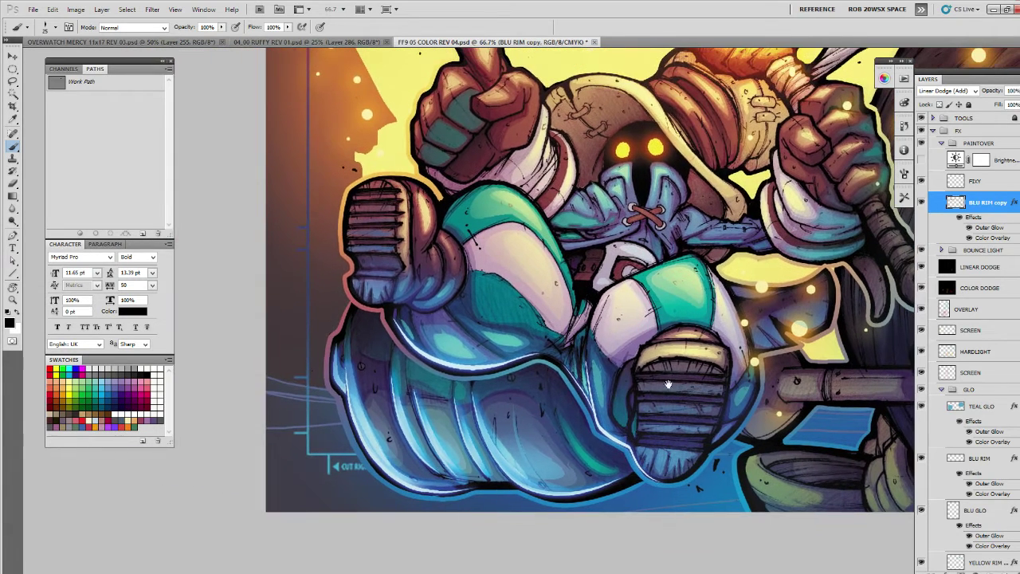
mouse_move(374, 306)
left_mouse_down()
mouse_move(405, 301)
mouse_move(600, 339)
mouse_move(341, 309)
left_mouse_up()
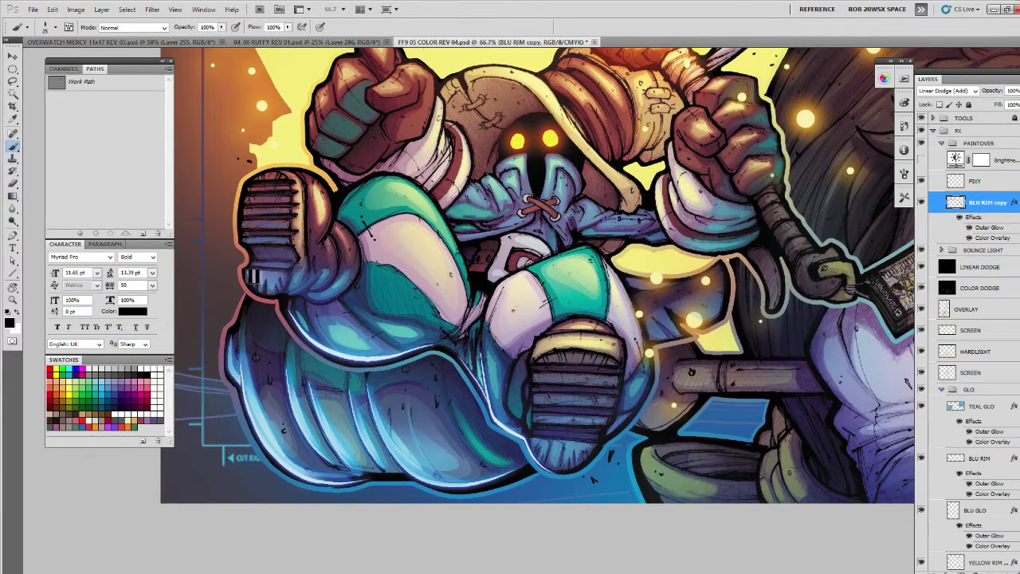
mouse_move(248, 273)
left_mouse_down()
mouse_move(271, 296)
mouse_move(298, 288)
mouse_move(286, 297)
mouse_move(310, 298)
mouse_move(333, 289)
mouse_move(360, 253)
mouse_move(321, 295)
left_mouse_up()
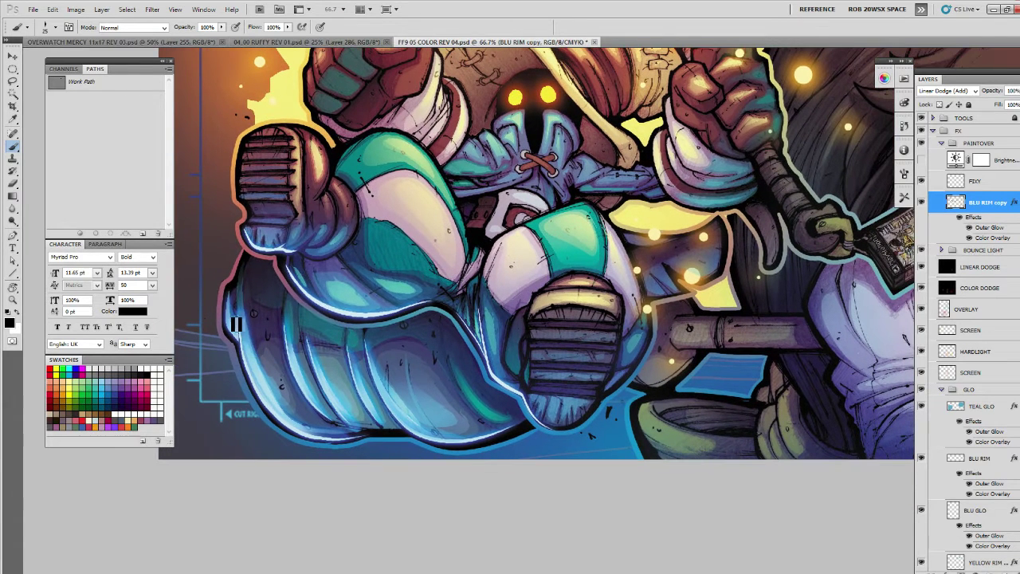
mouse_move(232, 310)
left_mouse_down()
mouse_move(250, 352)
mouse_move(248, 334)
mouse_move(268, 405)
mouse_move(315, 441)
left_mouse_up()
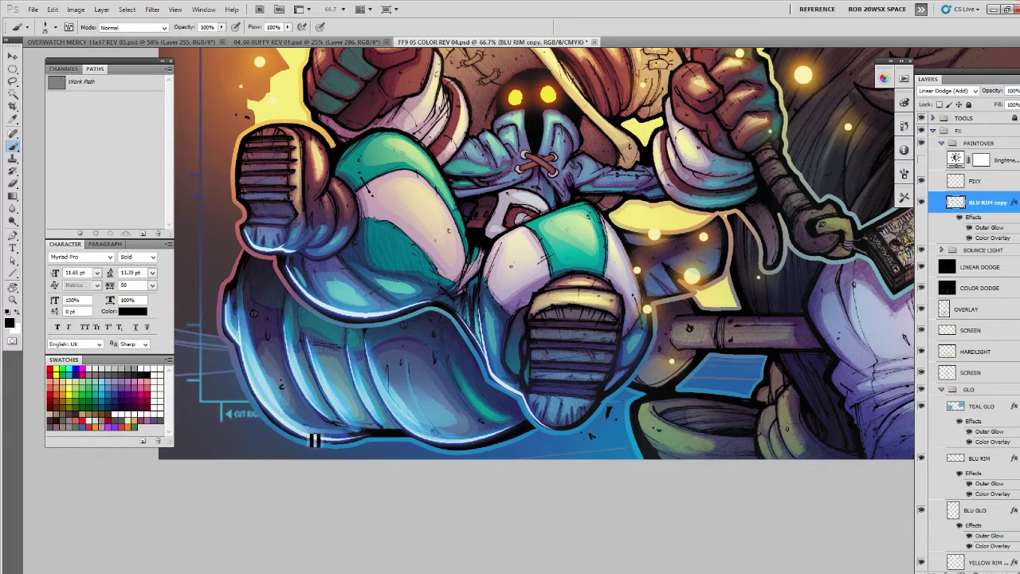
left_click_drag(291, 335, 303, 386)
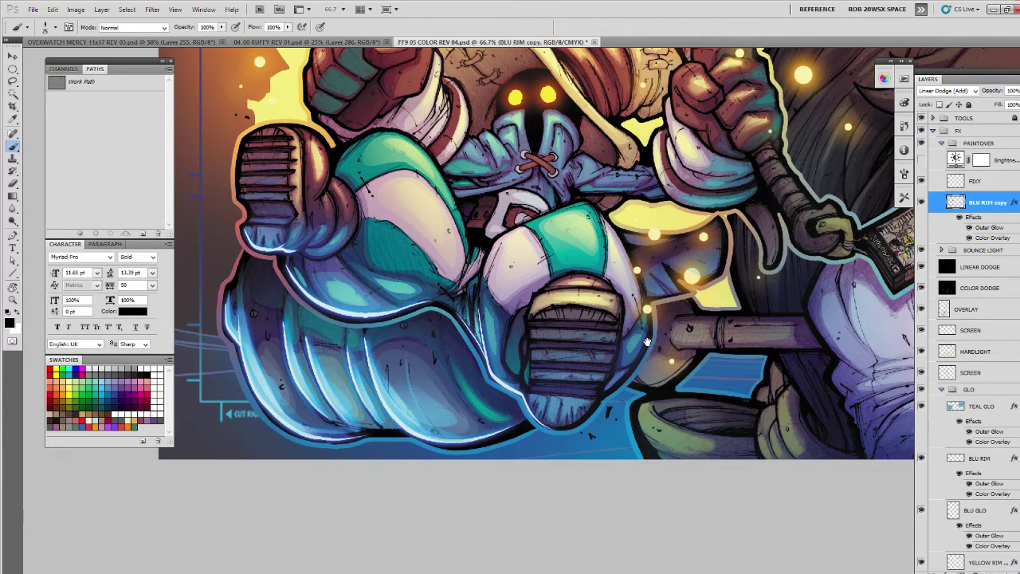
Add small blue rim highlights to the side edges of both boot soles.
scroll(534, 345, "up", 1)
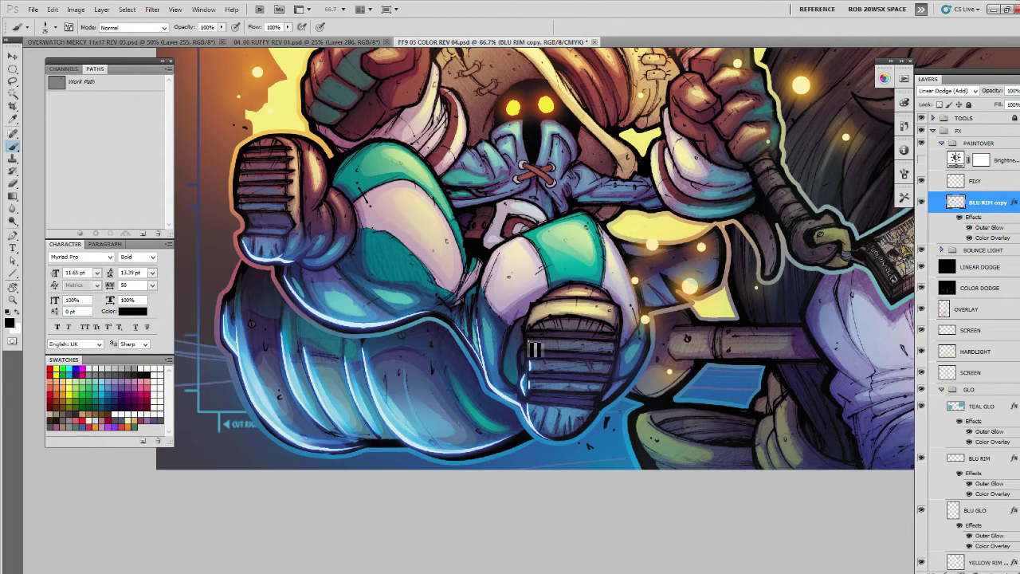
left_click_drag(570, 301, 652, 357)
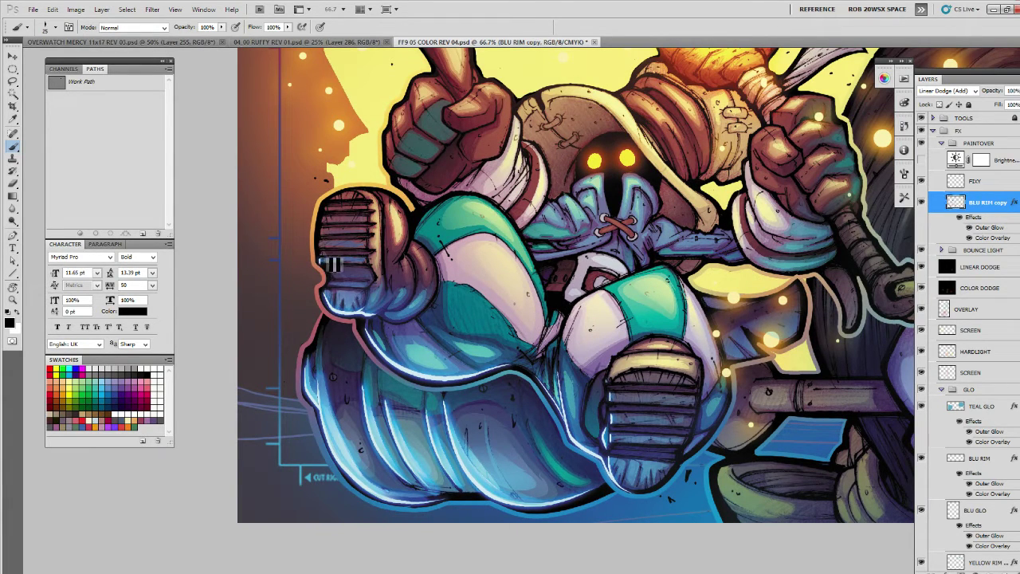
left_click_drag(321, 263, 322, 232)
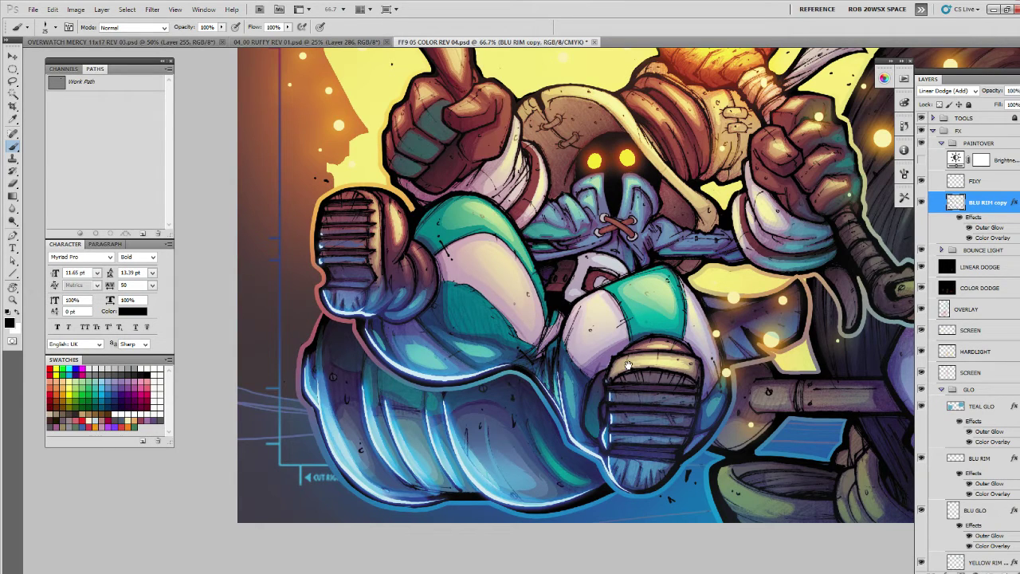
Examine the mage's blue rim highlights within the wider illustration and again at closer range.
left_click_drag(627, 364, 603, 382)
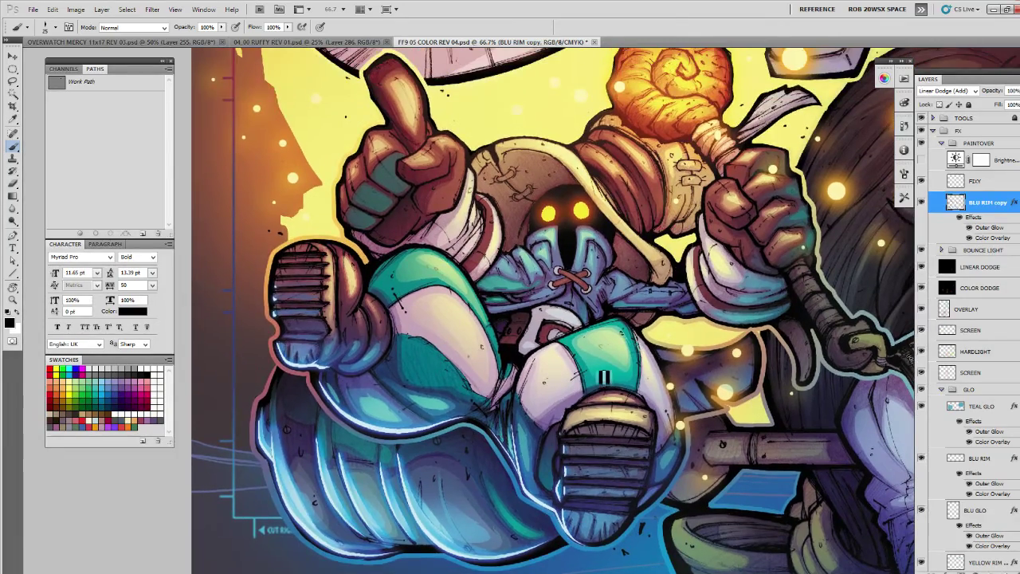
key("z")
left_click(597, 367, "alt")
left_click(597, 367, "alt")
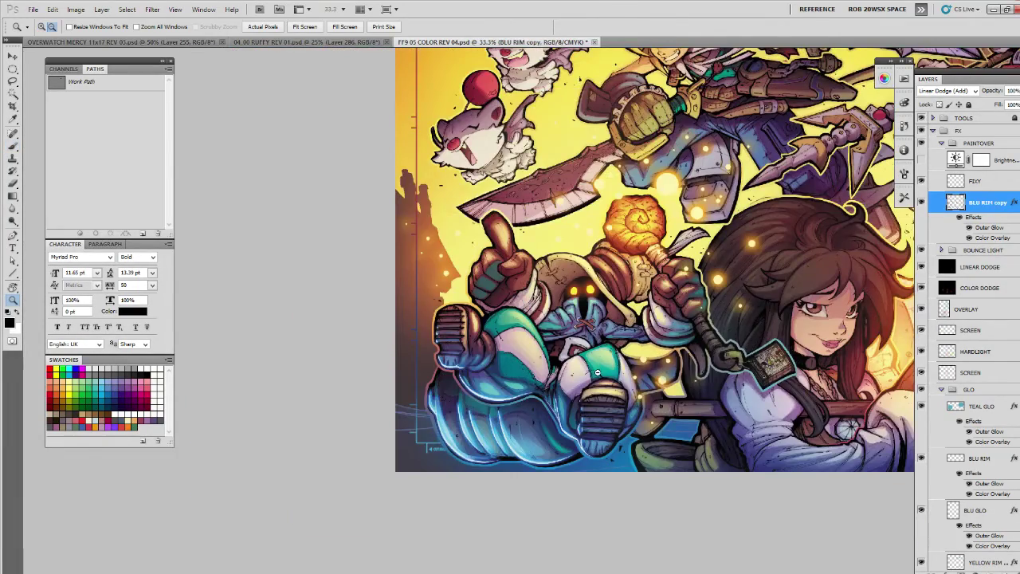
left_click(597, 373, "alt")
left_click_drag(661, 356, 589, 342)
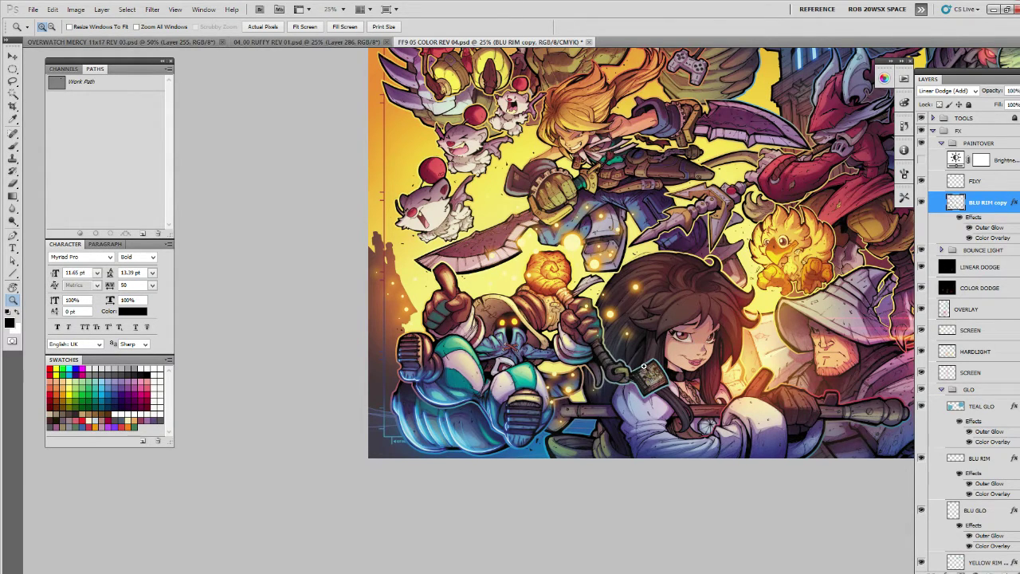
left_click(614, 450)
left_click(628, 452)
left_click_drag(624, 432, 762, 497)
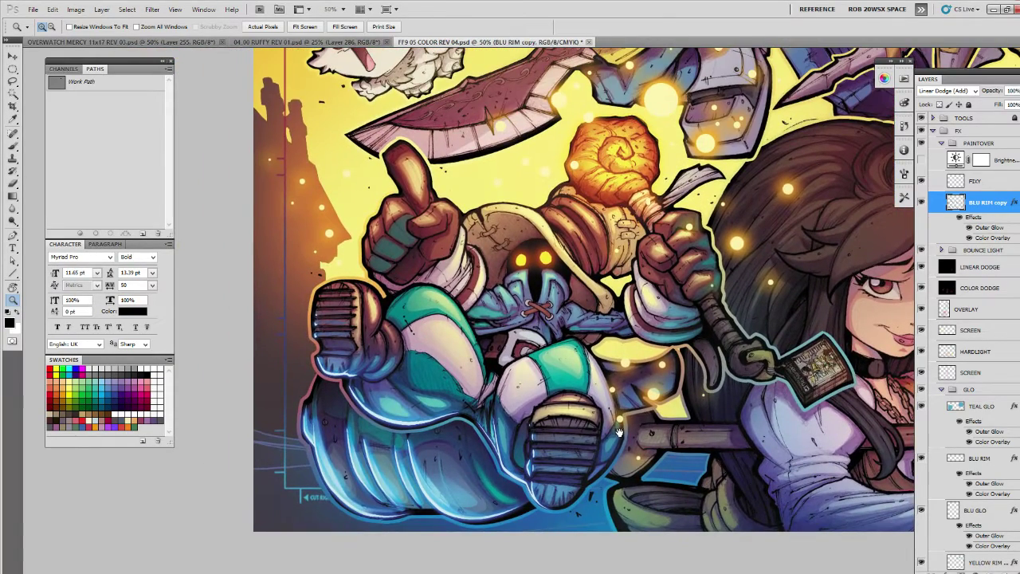
Make the BLU GLO layer in the GLO group active and ready the Brush over the mage.
scroll(969, 335, "down", 5)
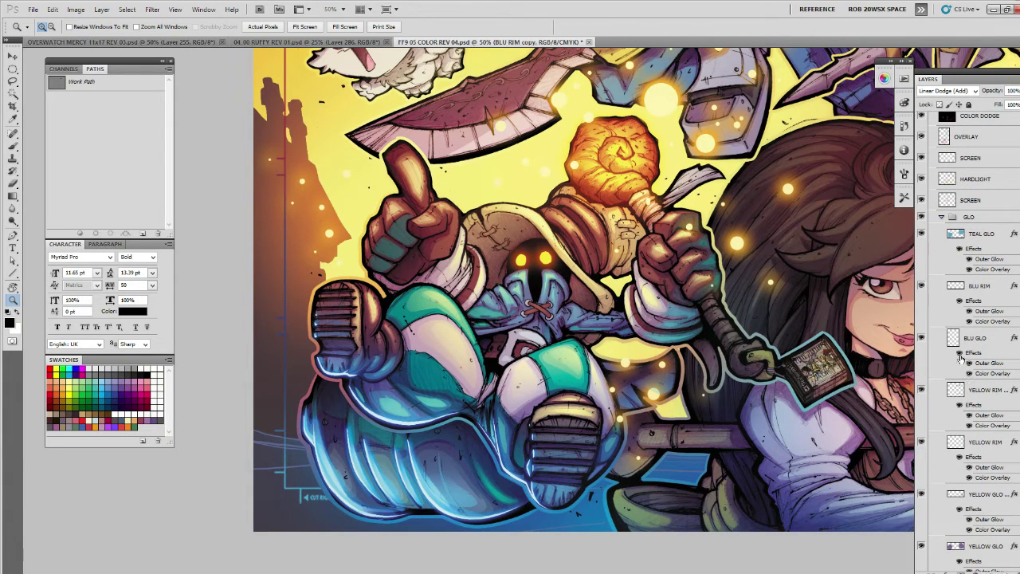
left_click(957, 342)
key("b")
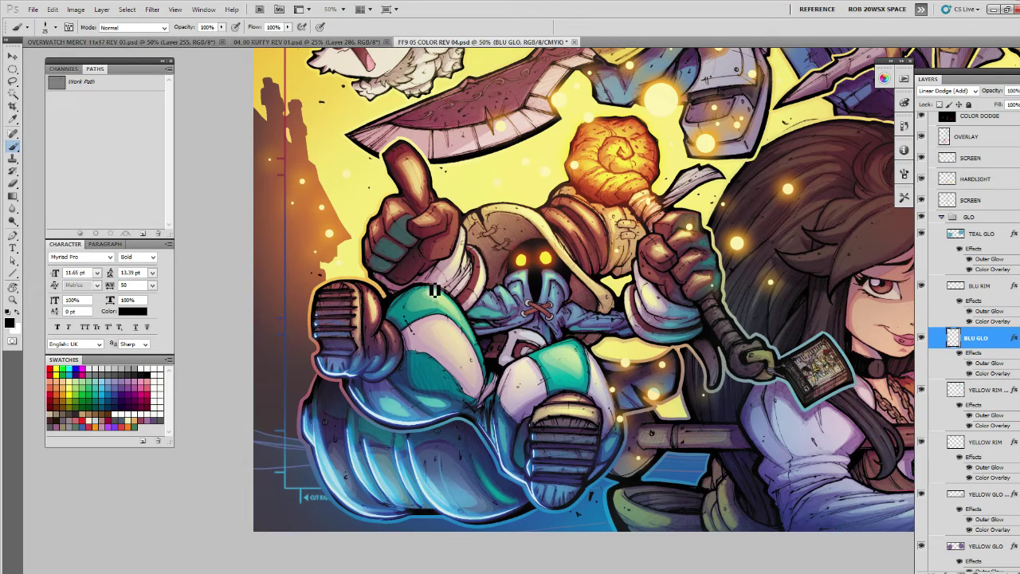
Duplicate the BLU GLO layer and place the copy in the PAINTOVER group, just below the FIXY layer.
left_click_drag(368, 381, 396, 382)
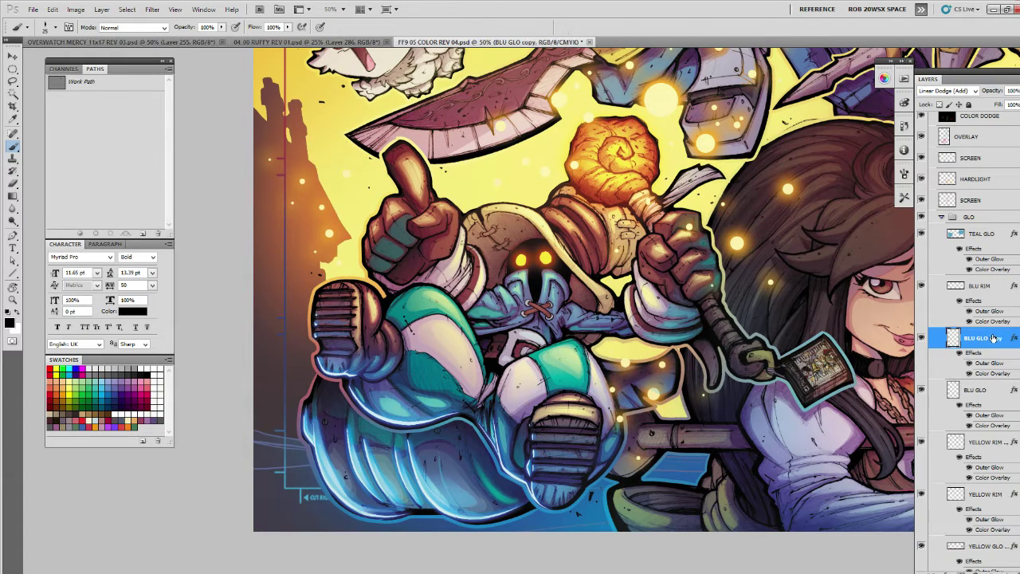
key("ctrl+j")
mouse_move(995, 338)
left_mouse_down()
mouse_move(987, 169)
mouse_move(990, 196)
left_mouse_up()
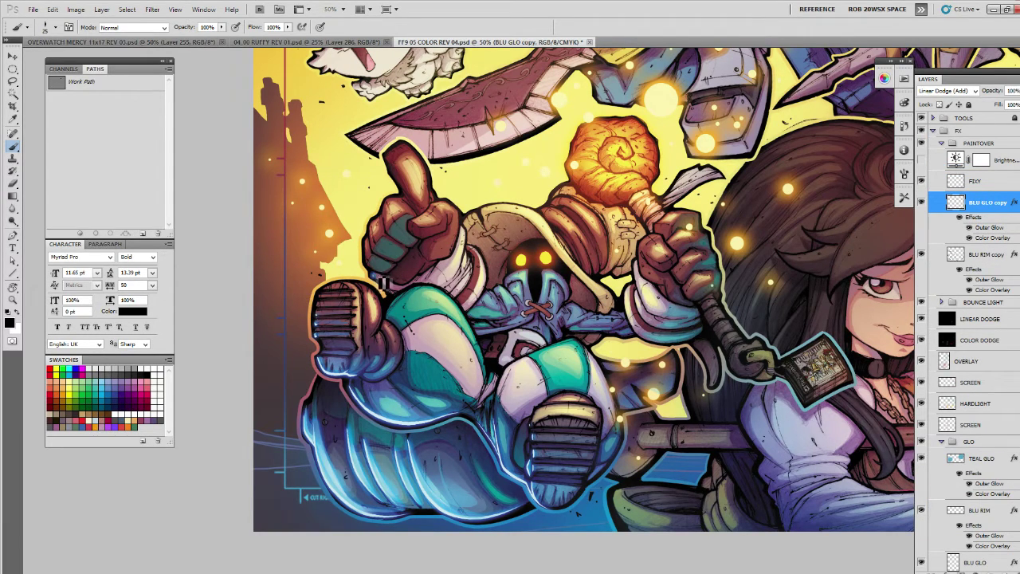
Try blue glow strokes along the seated character's leg edges and a freehand selection along the woman's white sleeve.
left_click_drag(384, 283, 396, 293)
key("ctrl+z")
left_click_drag(563, 318, 571, 298)
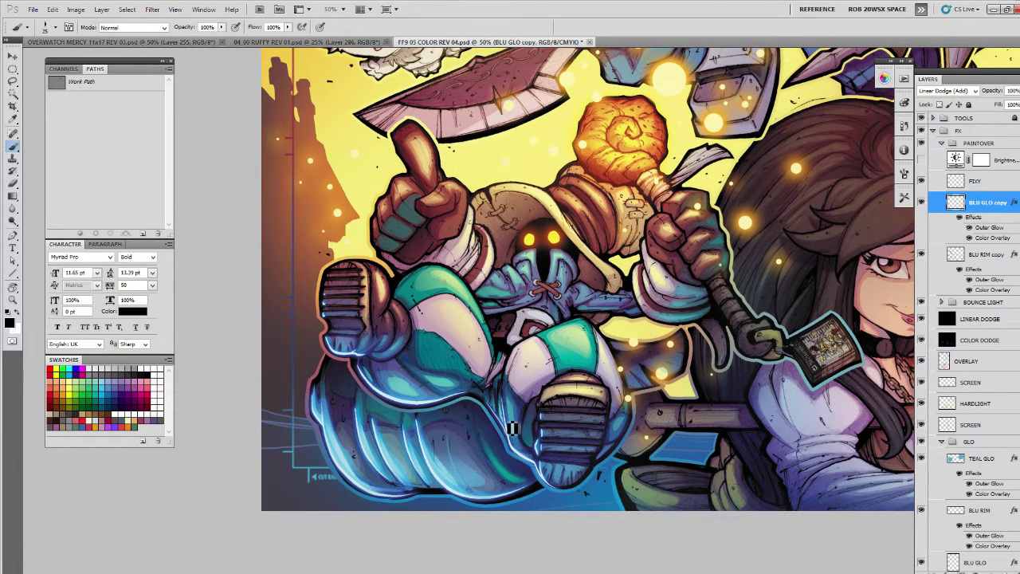
left_click_drag(513, 428, 527, 459)
key("ctrl+z")
left_click_drag(676, 433, 672, 432)
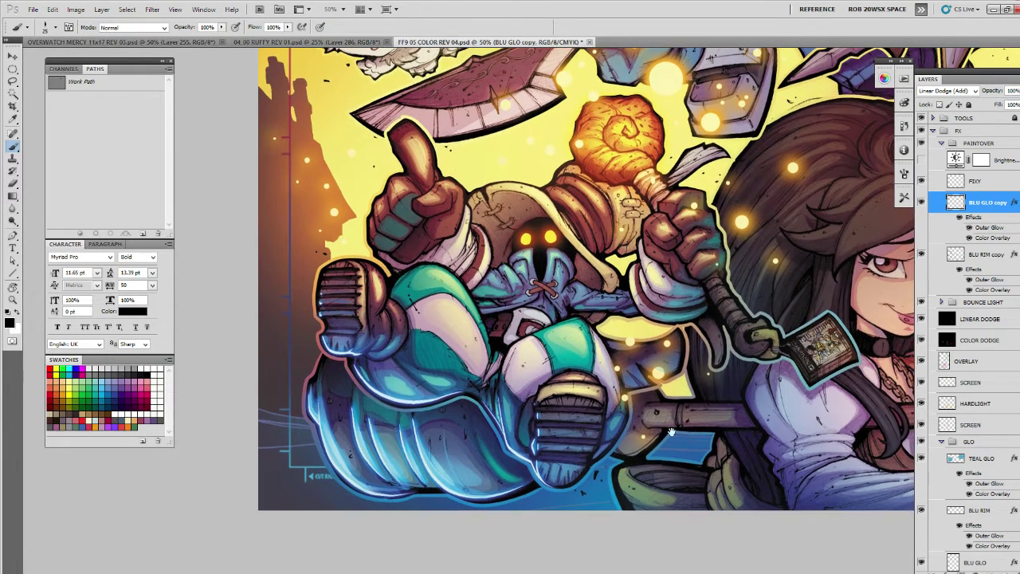
left_click_drag(778, 460, 578, 423)
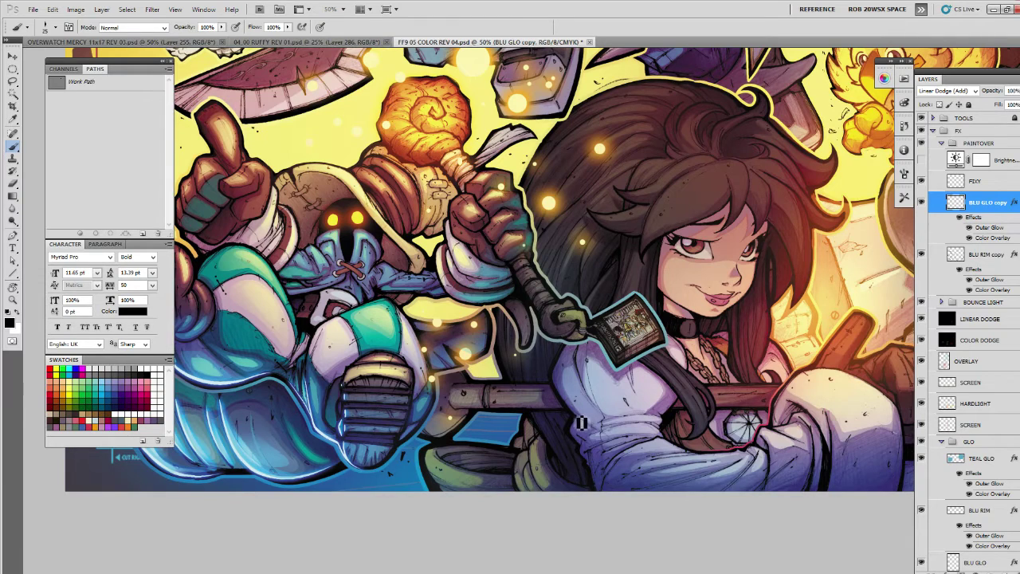
key("l")
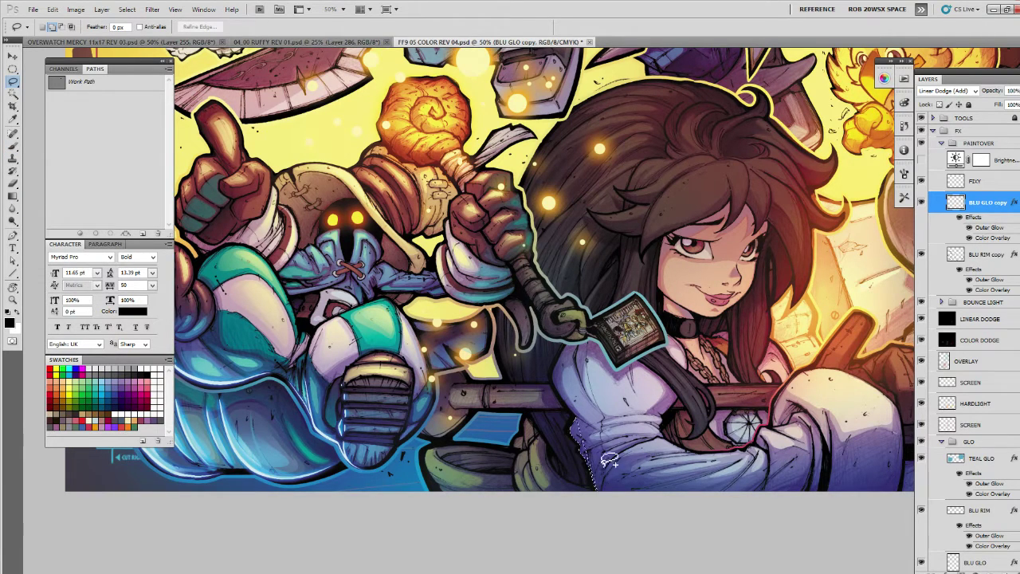
left_click_drag(591, 439, 780, 381)
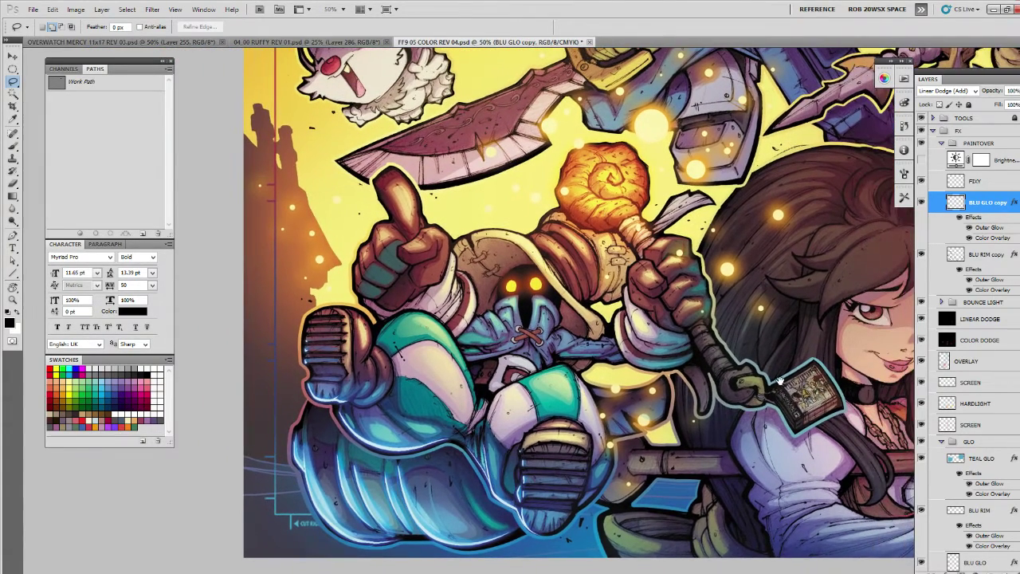
Duplicate the YELLOW RIM copy layer and place the duplicate in the PAINTOVER group above BLU GLO copy.
left_click(985, 510)
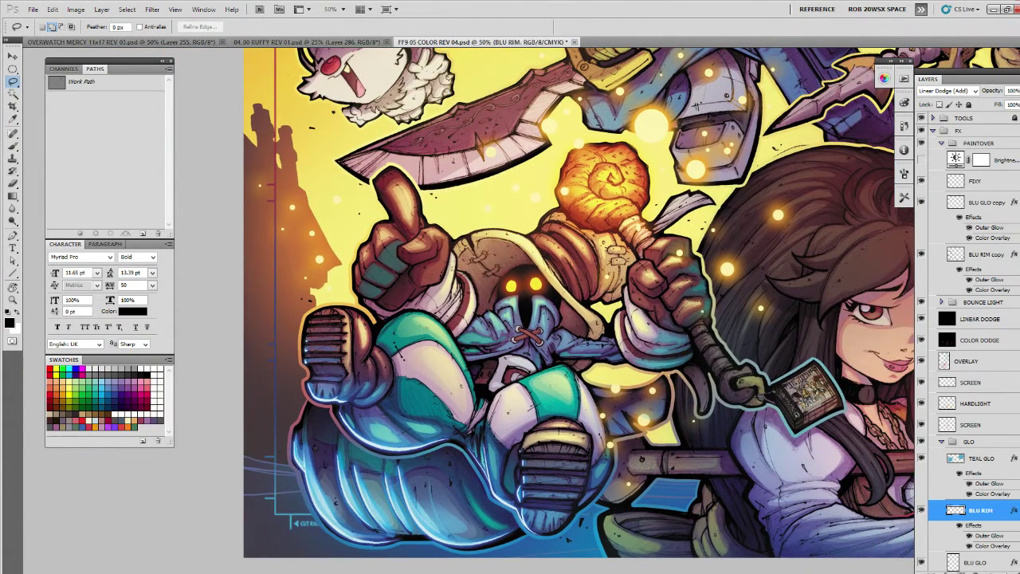
scroll(991, 410, "down", 5)
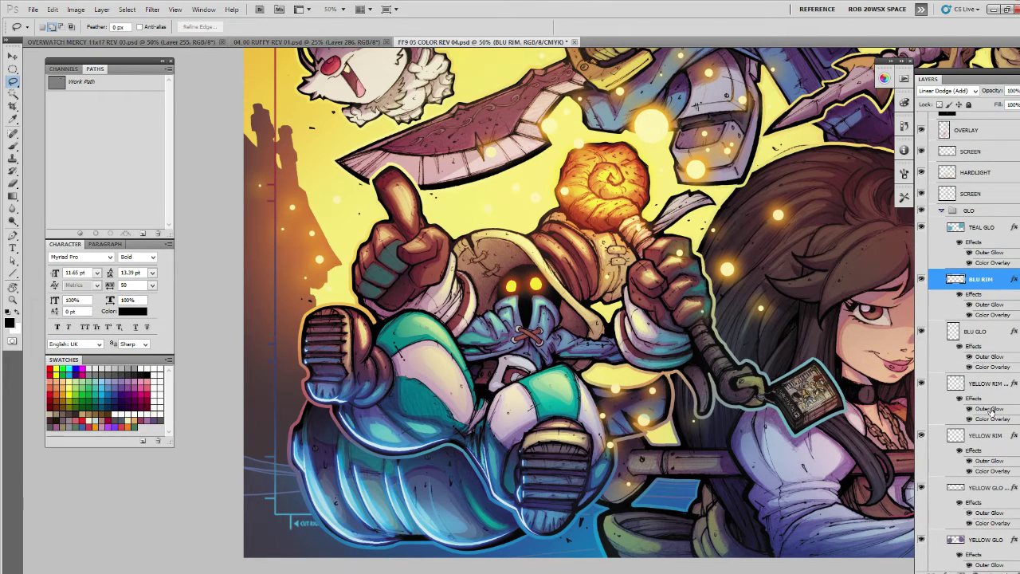
left_click(983, 389)
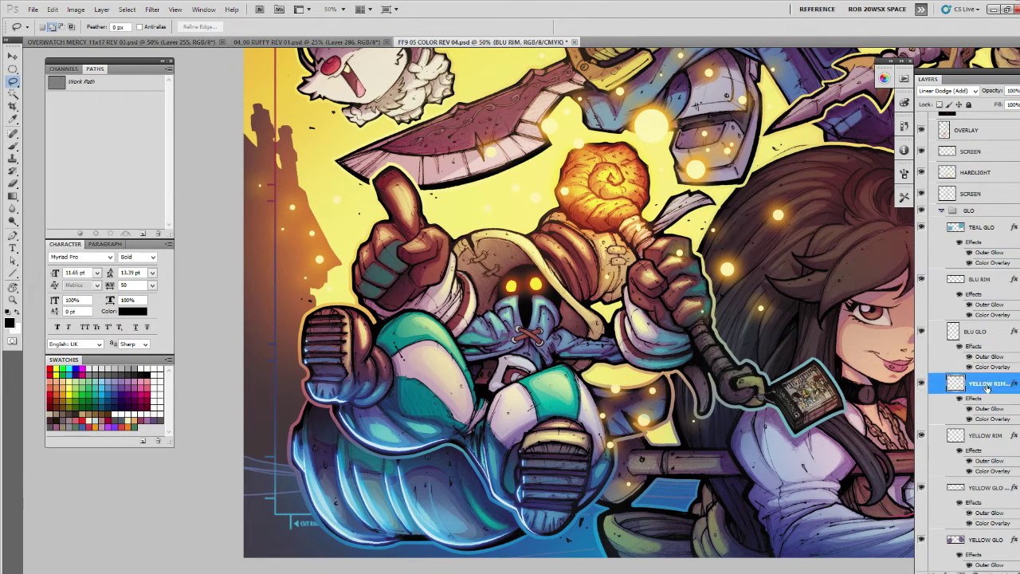
left_click(922, 385)
left_click(922, 385)
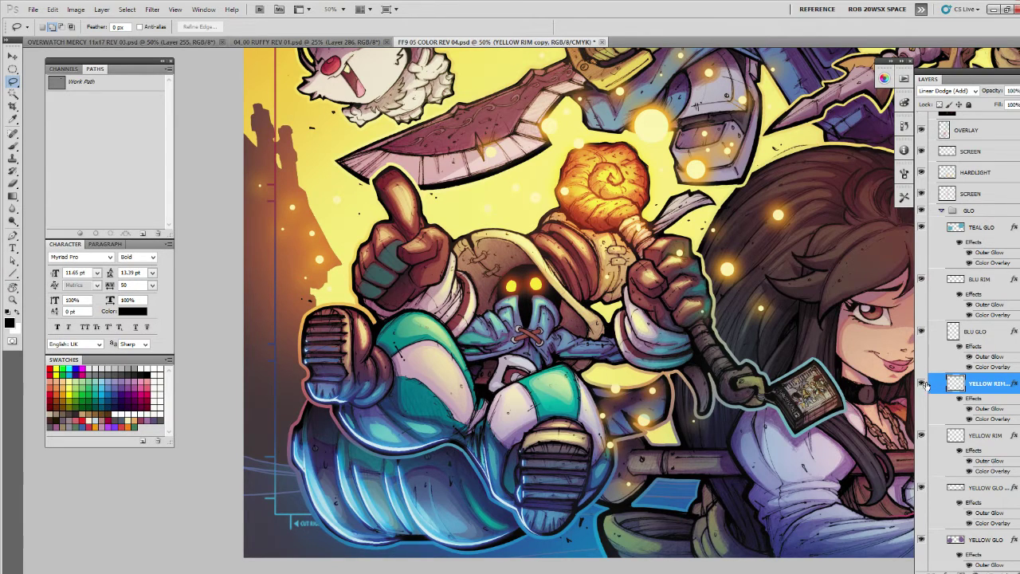
left_click(922, 488)
left_click(923, 488)
key("ctrl+j")
mouse_move(984, 389)
left_mouse_down()
mouse_move(996, 274)
mouse_move(977, 185)
mouse_move(988, 196)
left_mouse_up()
Paint yellow rim highlights along the top edges of the upper two knuckles on the staff-holding glove.
mouse_move(688, 272)
left_mouse_down()
mouse_move(618, 342)
mouse_move(704, 386)
left_mouse_up()
key("z")
left_click(618, 342)
left_click(618, 342)
key("b")
mouse_move(689, 318)
left_mouse_down()
mouse_move(659, 319)
mouse_move(625, 353)
left_mouse_up()
key("ctrl+z")
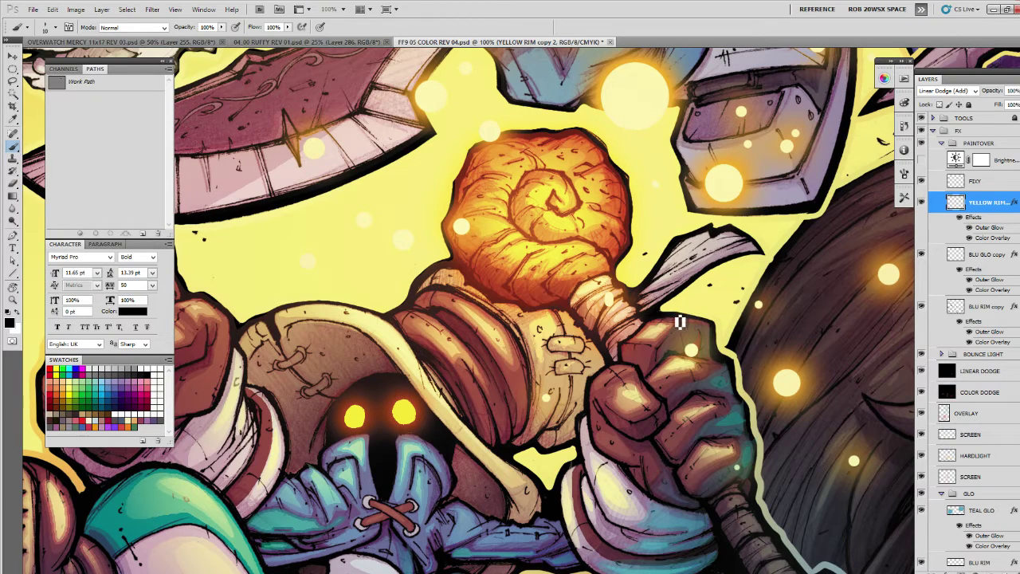
mouse_move(683, 321)
left_mouse_down()
mouse_move(659, 323)
mouse_move(625, 352)
left_mouse_up()
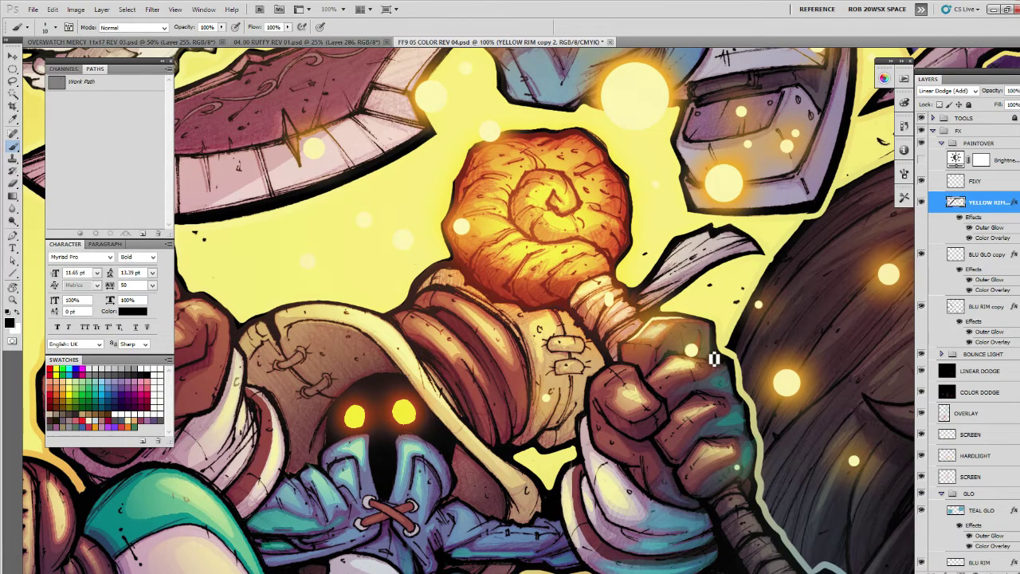
mouse_move(711, 364)
left_mouse_down()
mouse_move(681, 358)
mouse_move(640, 387)
left_mouse_up()
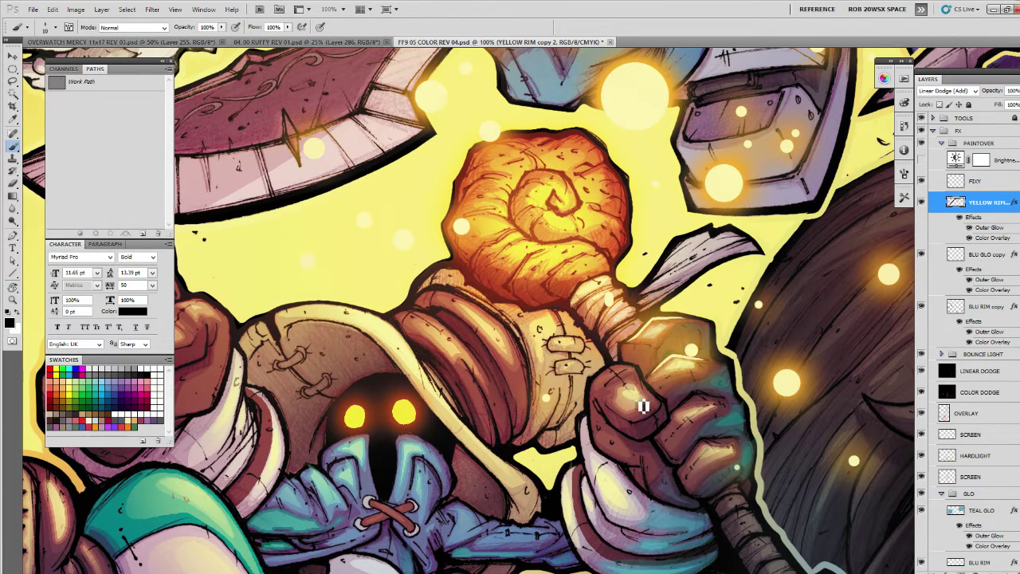
Paint yellow rim highlights on the next knuckle down and on the thumb of the staff-holding glove.
left_click_drag(764, 416, 744, 399)
key("e")
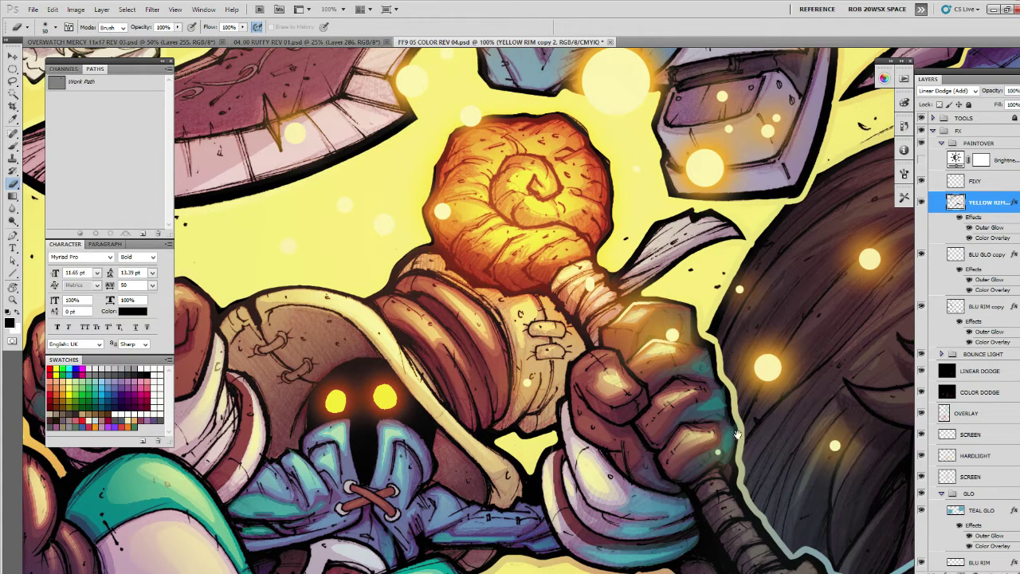
left_click_drag(737, 434, 738, 379)
key("b")
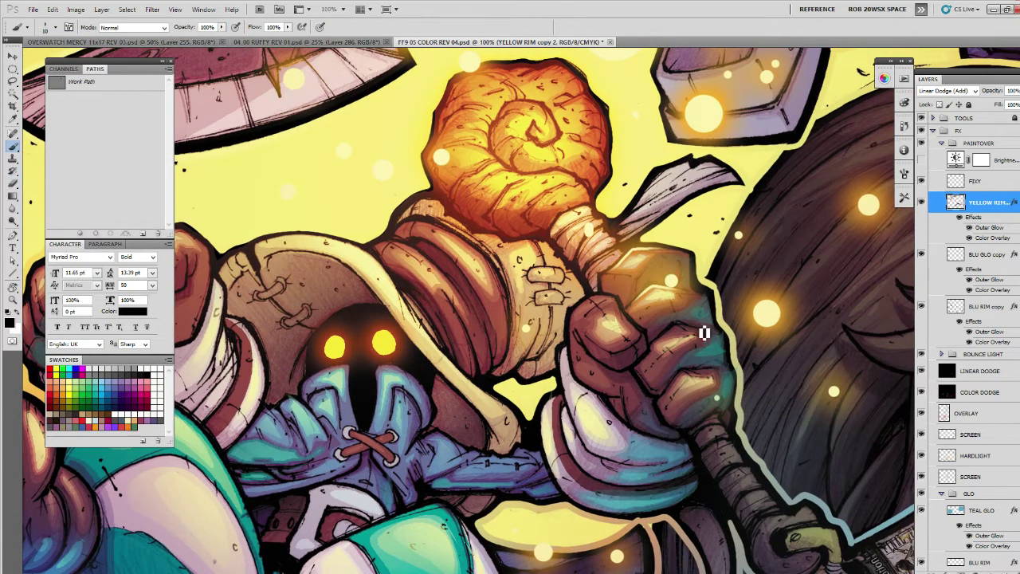
mouse_move(704, 333)
left_mouse_down()
mouse_move(681, 329)
mouse_move(653, 365)
mouse_move(646, 333)
left_mouse_up()
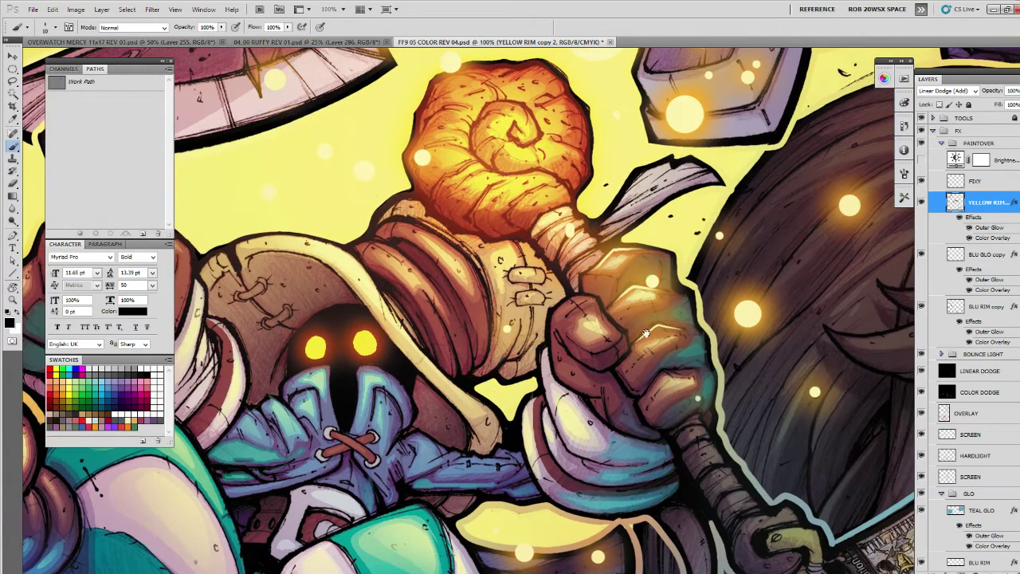
left_click_drag(583, 301, 553, 321)
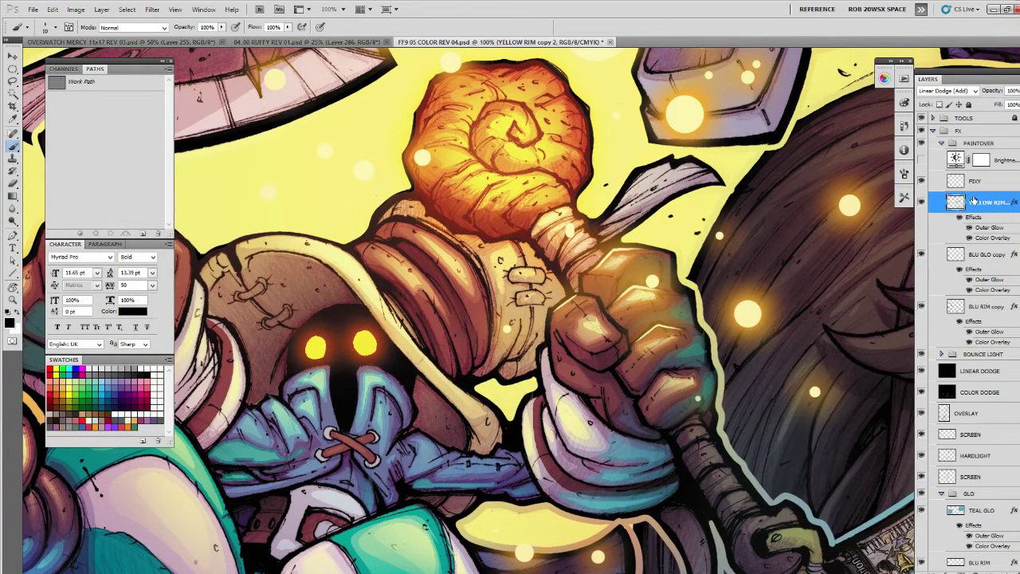
Reduce the size and opacity of the Outer Glow effect on the duplicated yellow rim layer.
double_click(974, 200)
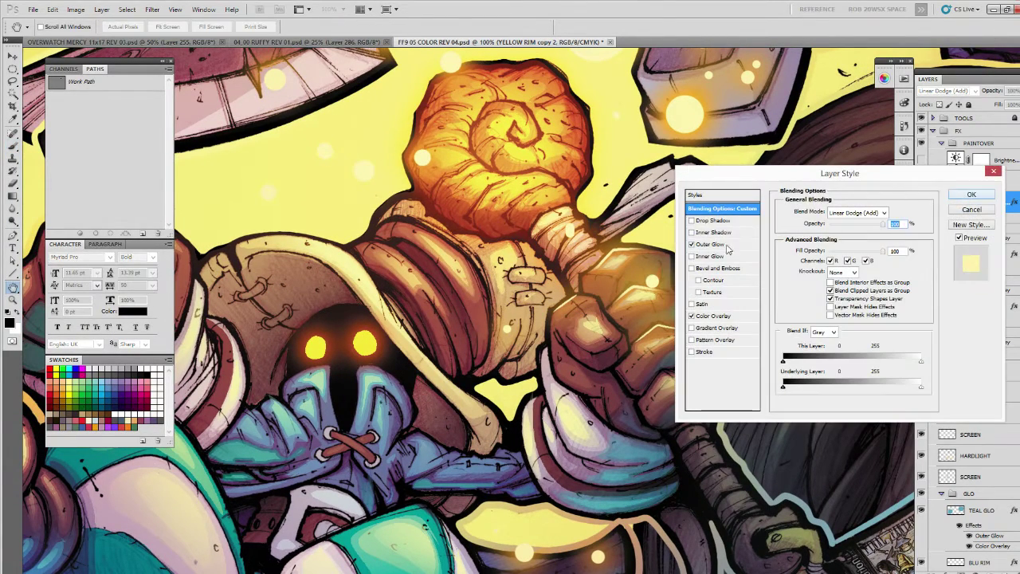
left_click(722, 245)
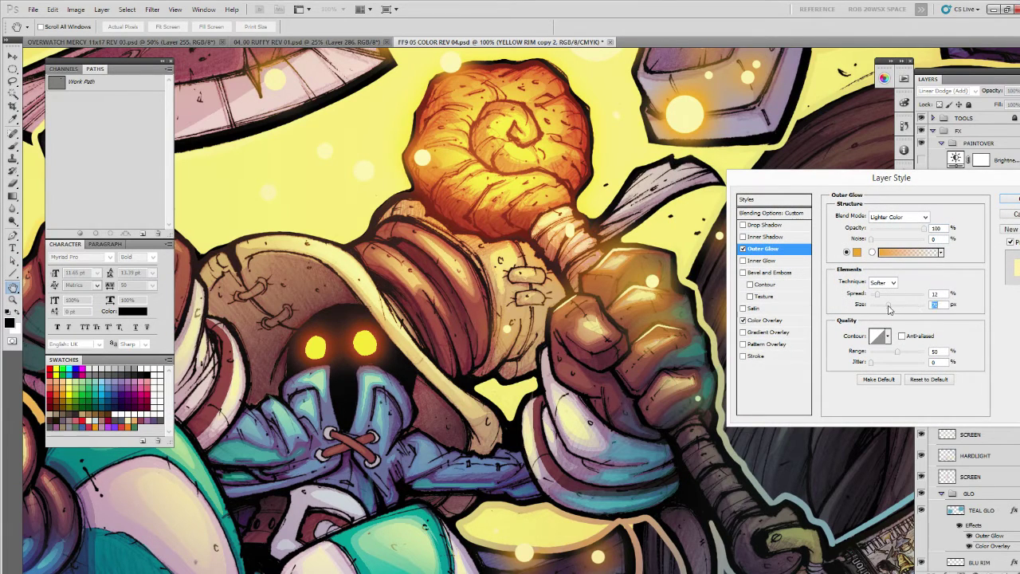
left_click_drag(891, 309, 880, 311)
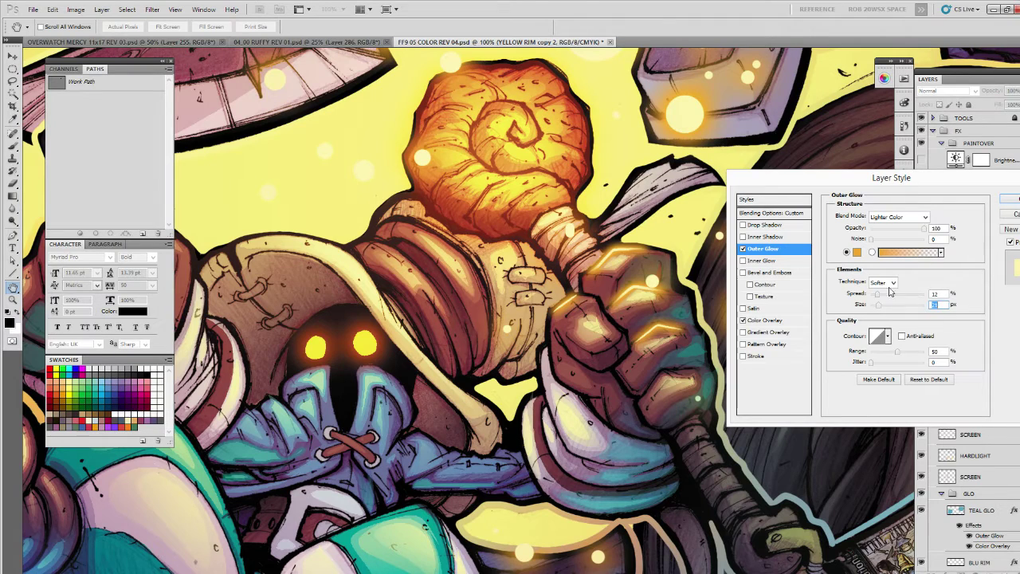
left_click_drag(925, 230, 909, 233)
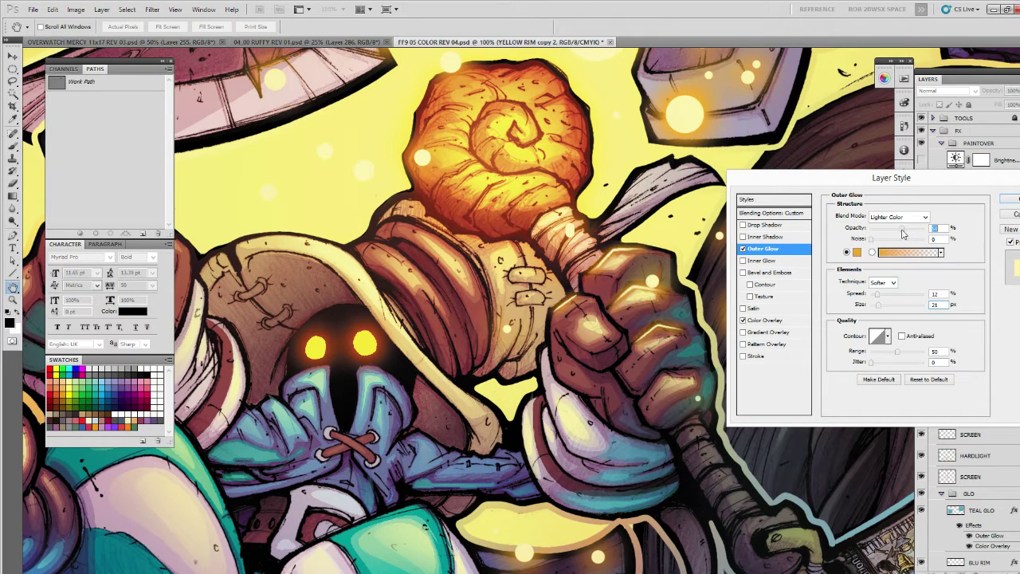
left_click_drag(883, 308, 878, 309)
left_click(1011, 199)
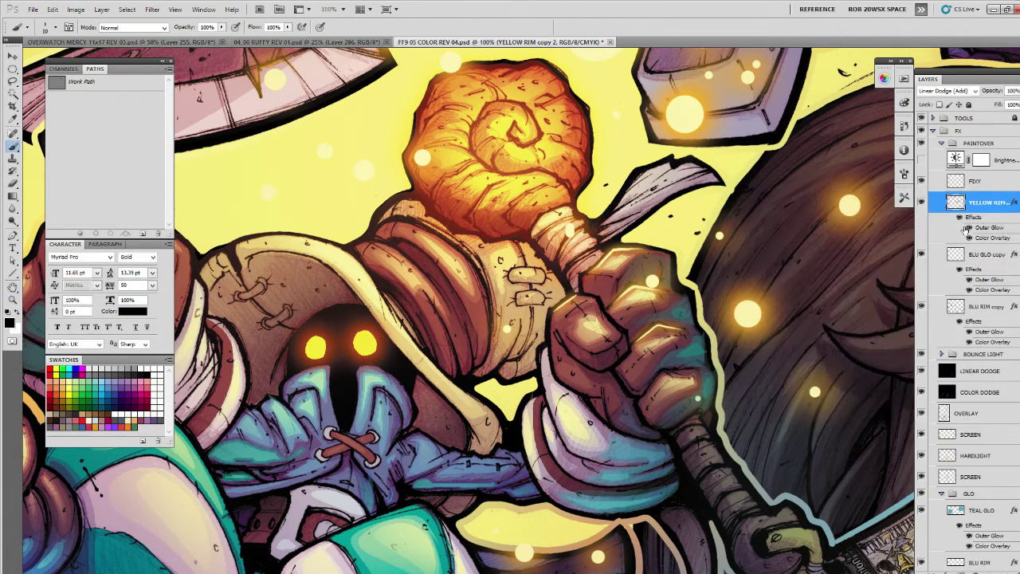
Add a yellow rim highlight to the lowest knuckle of the staff-holding glove.
mouse_move(708, 389)
left_mouse_down()
mouse_move(652, 369)
mouse_move(620, 398)
left_mouse_up()
key("e")
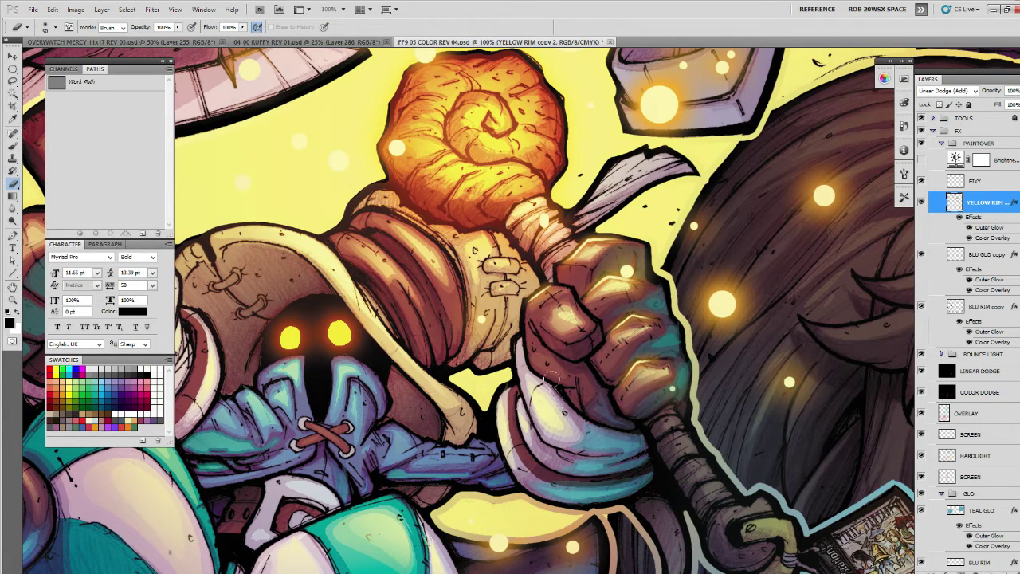
key("b")
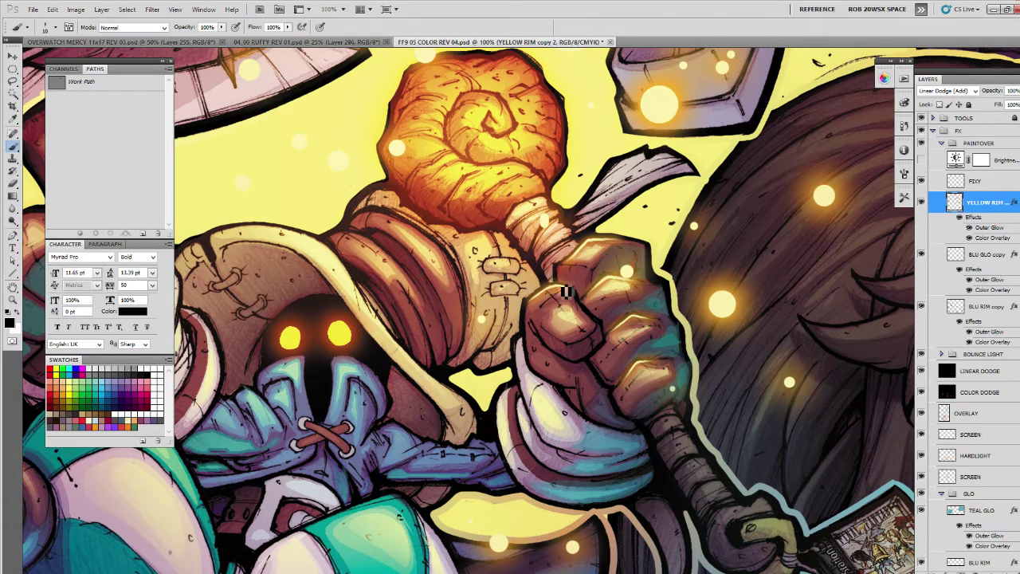
left_click_drag(566, 290, 540, 303)
key("ctrl+z")
key("e")
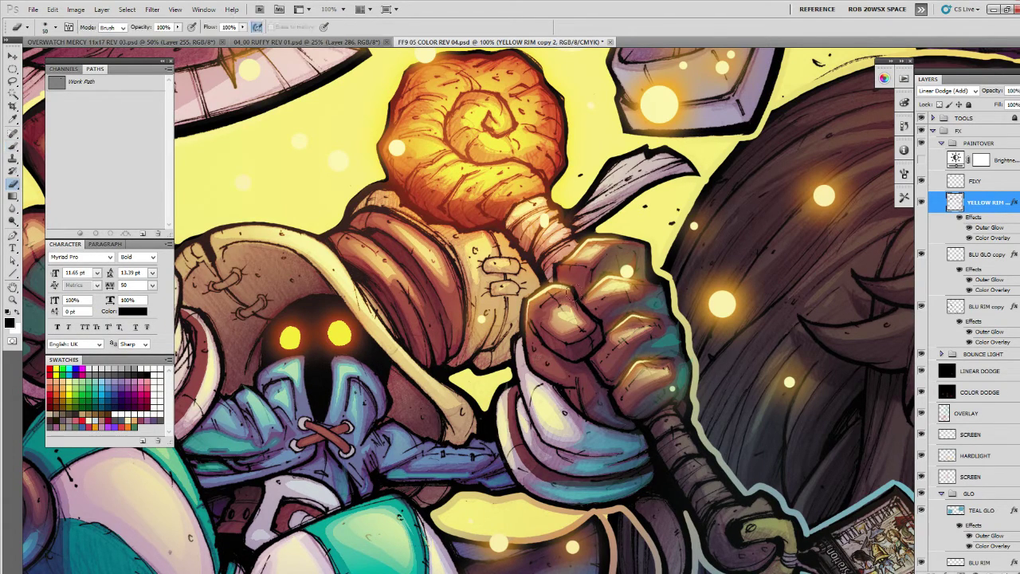
key("b")
left_click_drag(740, 447, 707, 460)
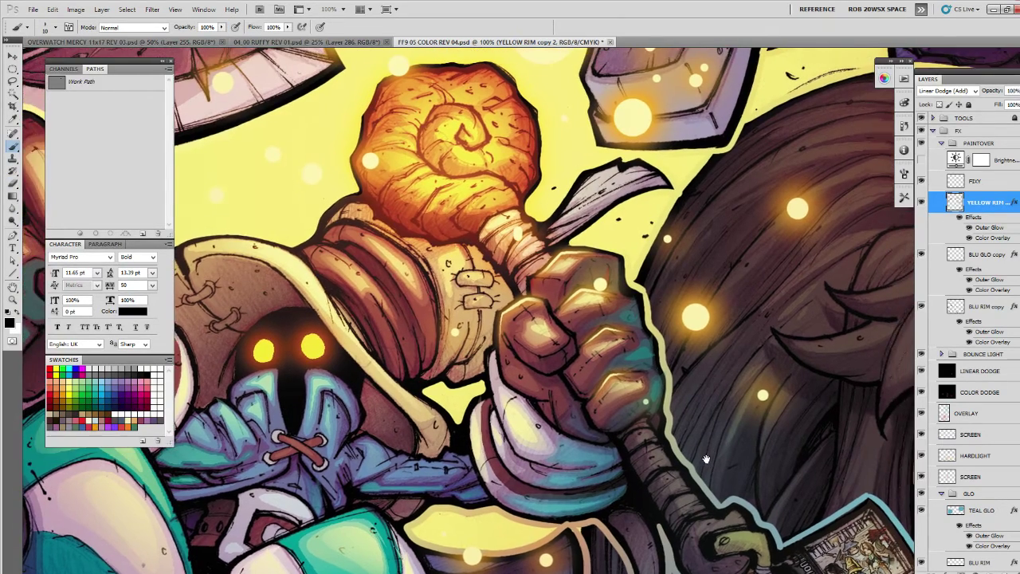
Try yellow highlight strokes on the glowing spiral head of the staff and erase them.
left_click_drag(636, 326, 657, 412)
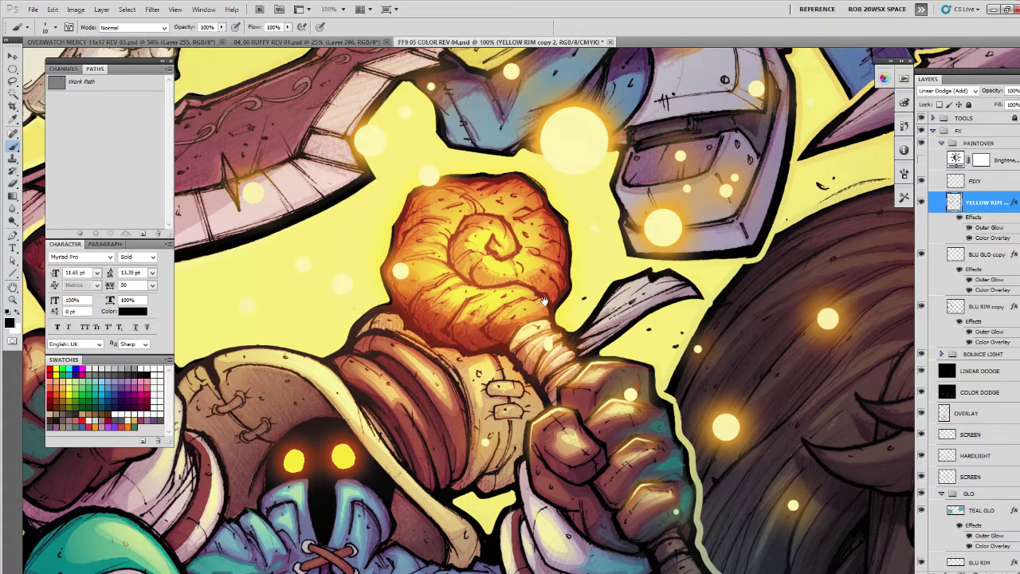
mouse_move(543, 305)
left_mouse_down()
mouse_move(565, 383)
mouse_move(499, 385)
mouse_move(463, 436)
left_mouse_up()
left_click_drag(538, 370, 627, 374)
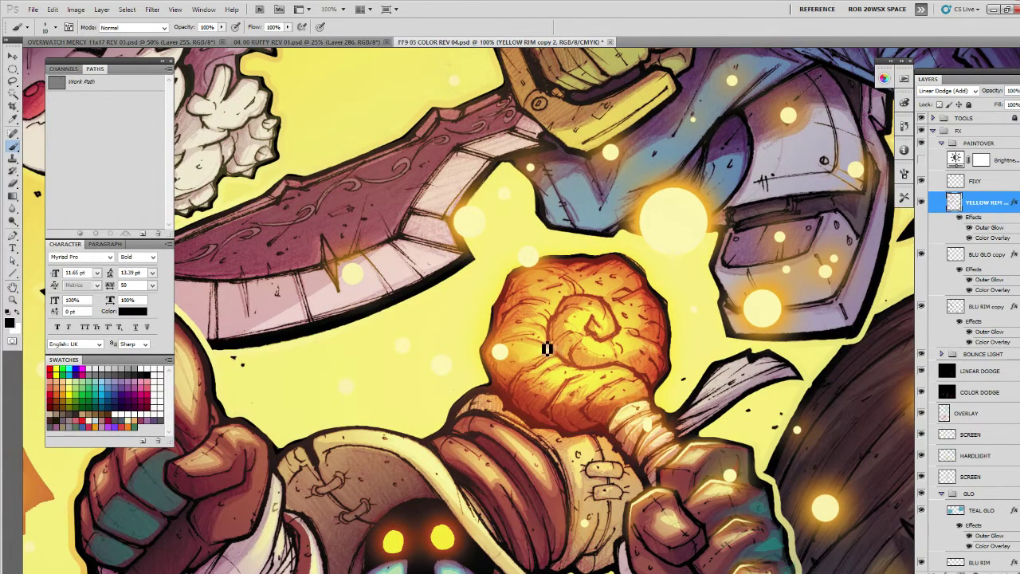
left_click_drag(513, 339, 553, 342)
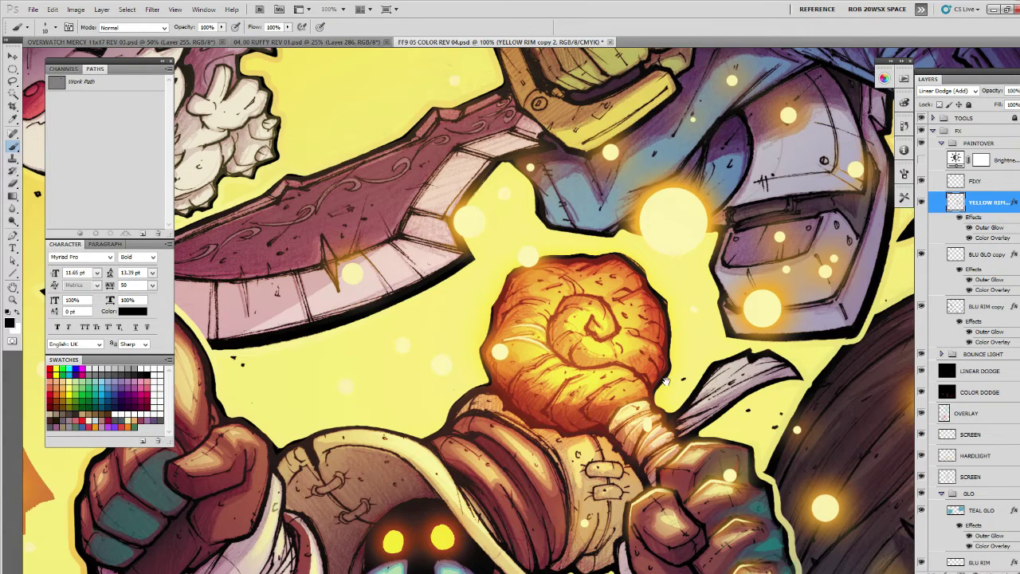
left_click_drag(666, 381, 668, 375)
key("e")
mouse_move(539, 317)
left_mouse_down()
mouse_move(503, 335)
mouse_move(520, 340)
mouse_move(545, 332)
left_mouse_up()
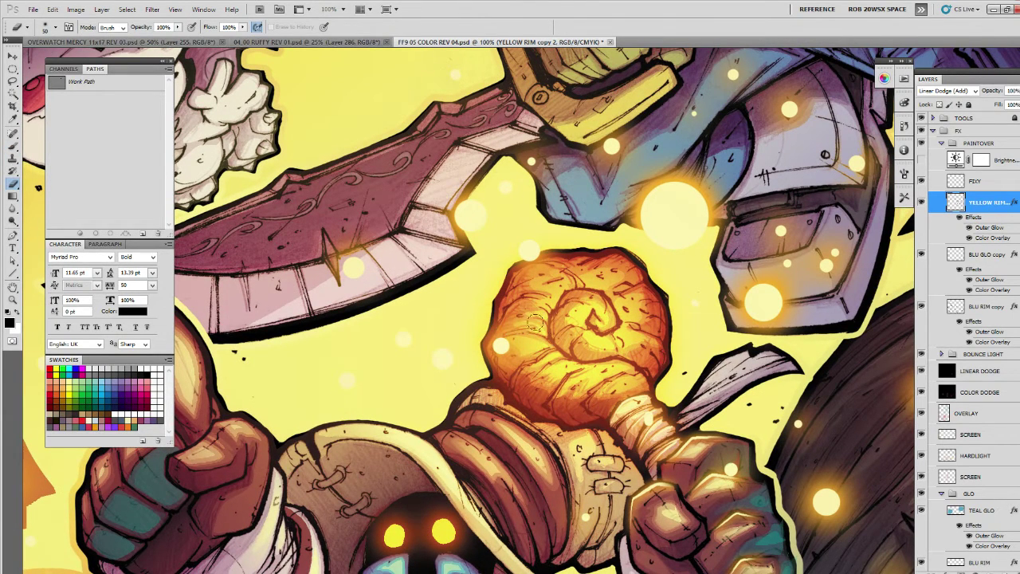
Examine the glove's new yellow highlights in the context of the surrounding characters and the wider artwork.
left_click_drag(722, 477, 589, 268)
key("z")
left_click(713, 376, "alt")
left_click(713, 384, "alt")
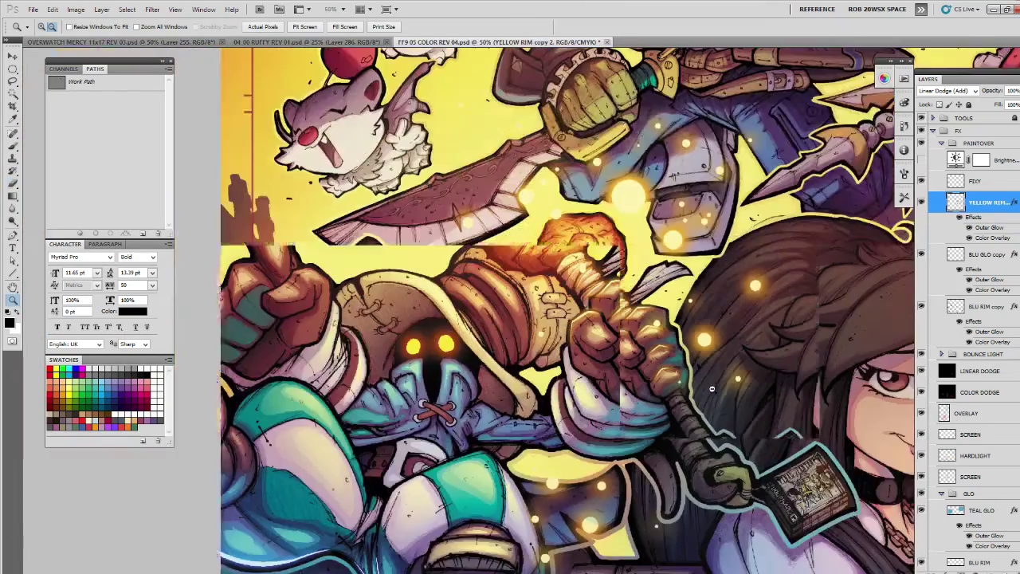
left_click(710, 396, "alt")
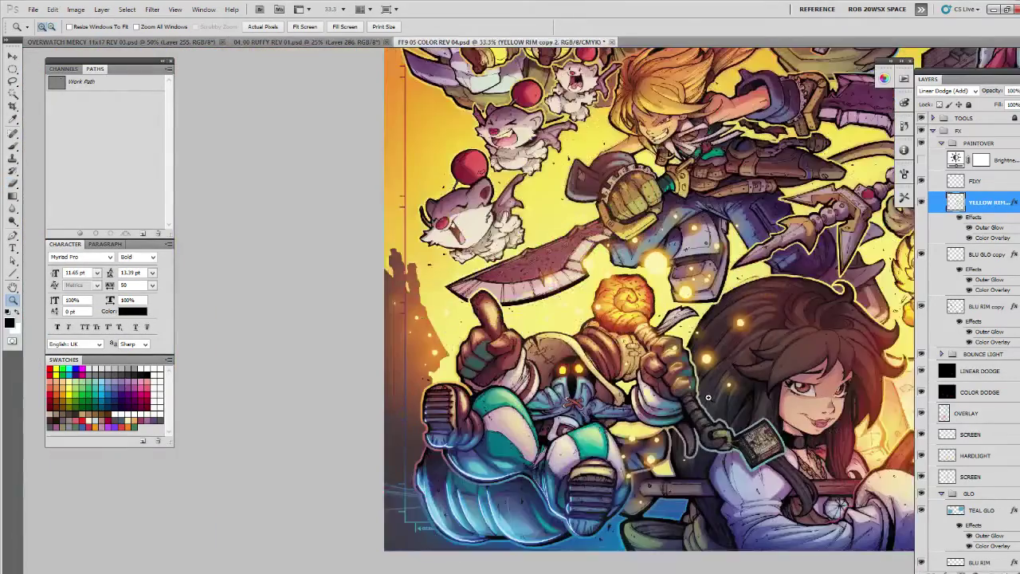
left_click(707, 396)
left_click_drag(708, 399, 643, 428)
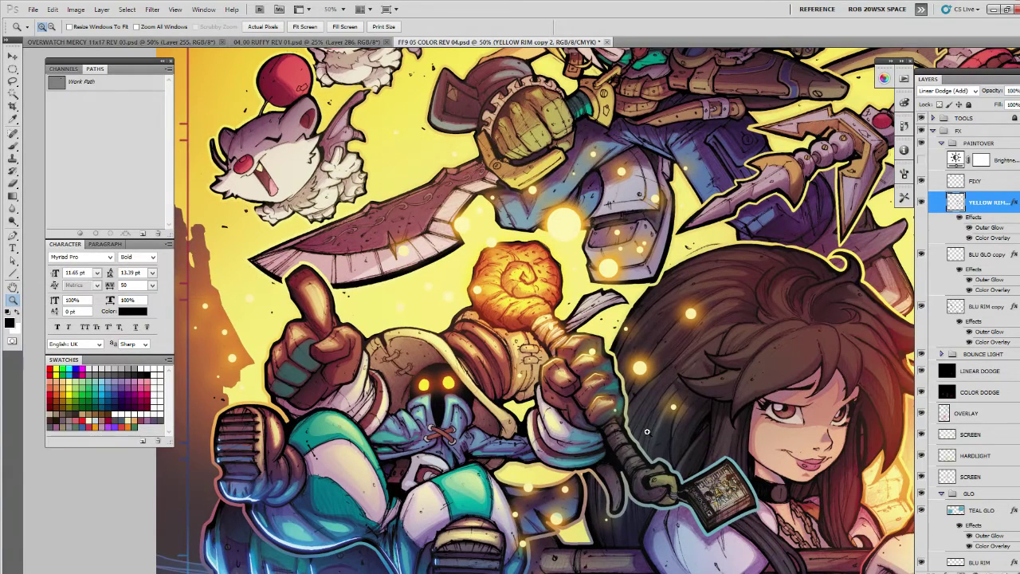
left_click_drag(665, 441, 664, 435)
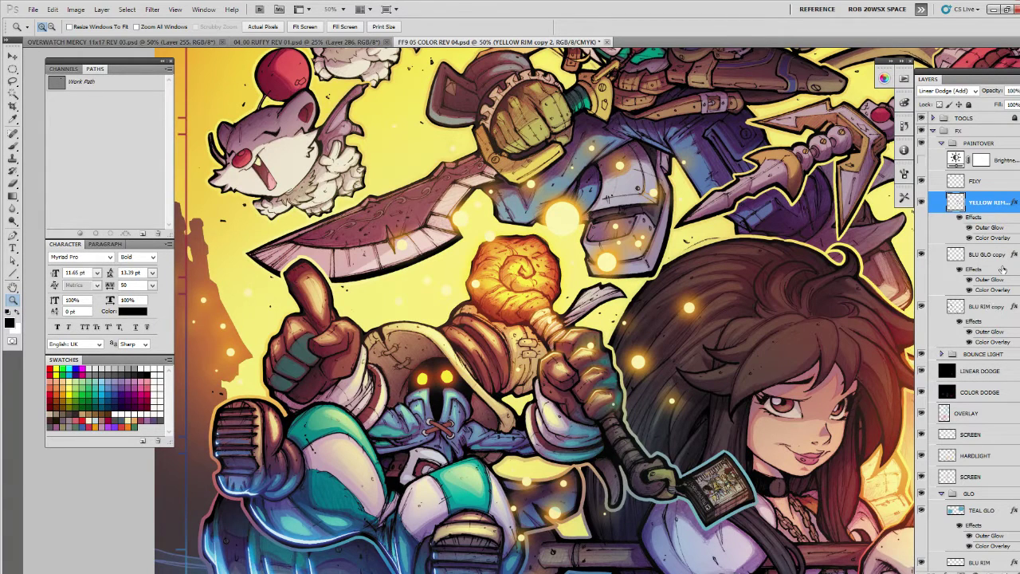
Add a new layer above the duplicated yellow rim layer and fill it with black.
left_click(999, 568)
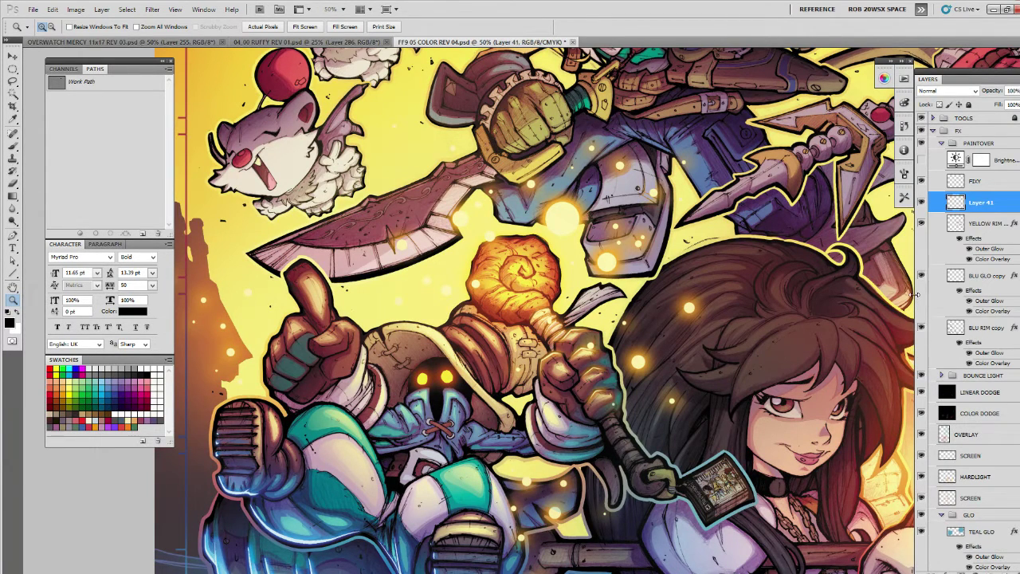
key("shift+F5")
left_click(510, 179)
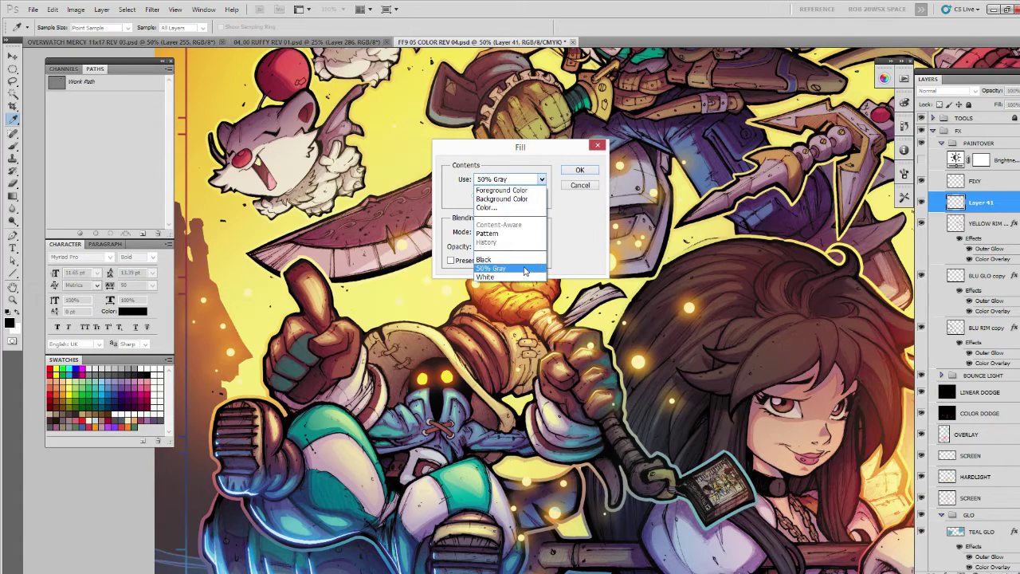
left_click(484, 259)
left_click(580, 170)
Set the black layer's blend mode to Color Dodge and name the layer COLOR DODGE.
key("z")
left_click(948, 91)
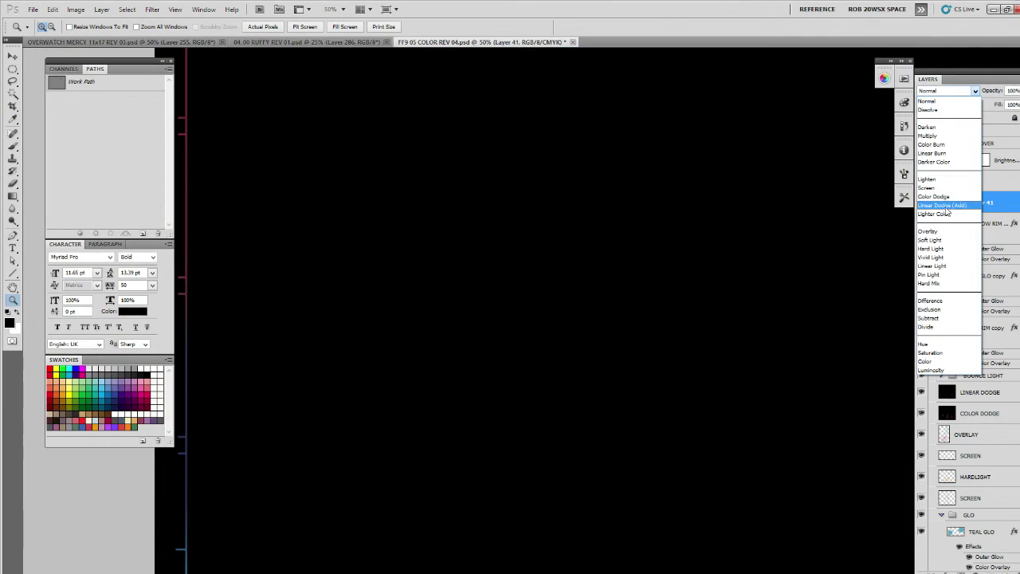
left_click(934, 196)
double_click(981, 202)
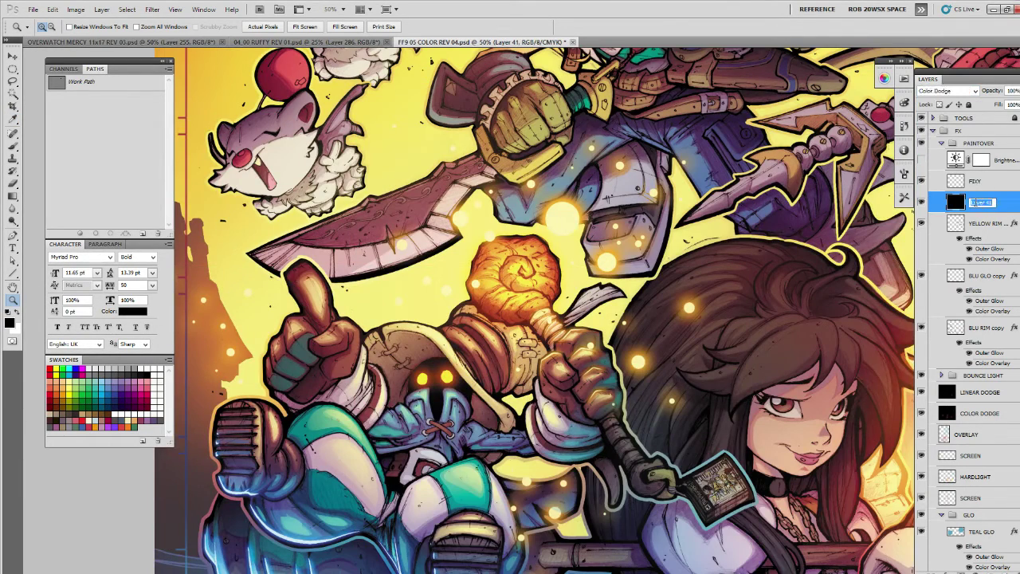
type("COLOR DODGE")
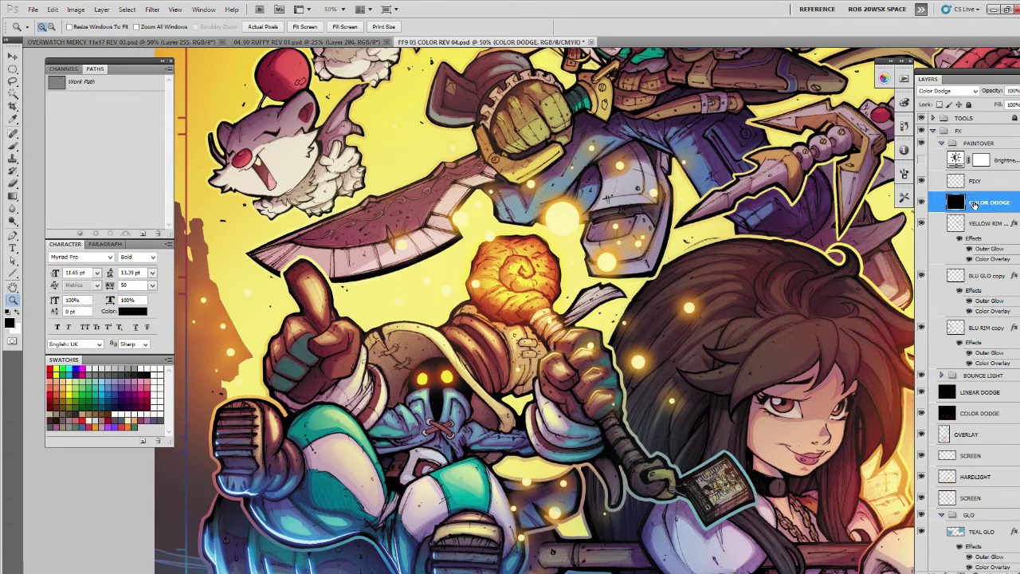
Add an empty layer between the yellow rim and COLOR DODGE layers, set it to Hard Light and name it HARDLIGHT.
left_click(978, 223)
key("ctrl+shift+alt+n")
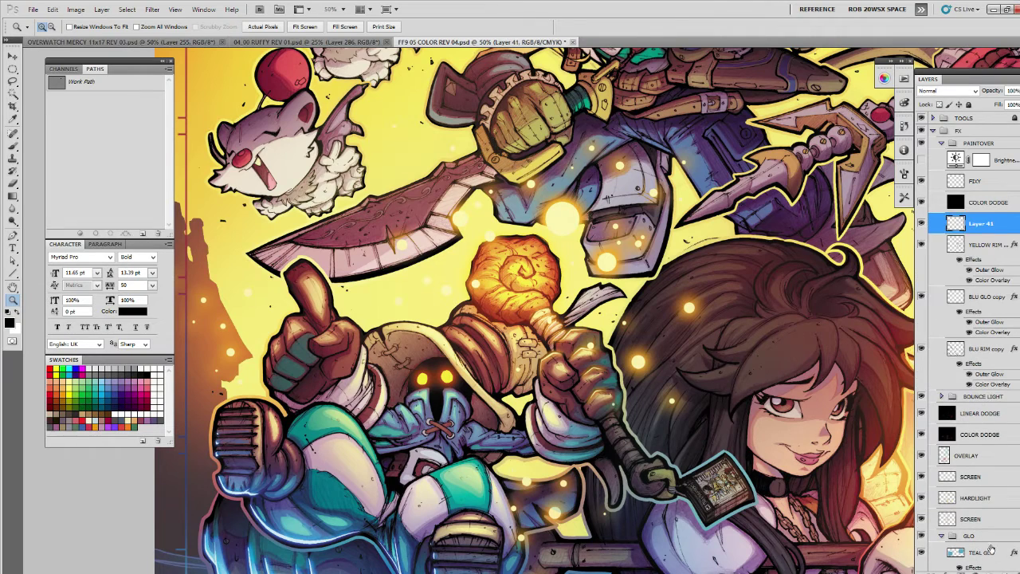
left_click(966, 91)
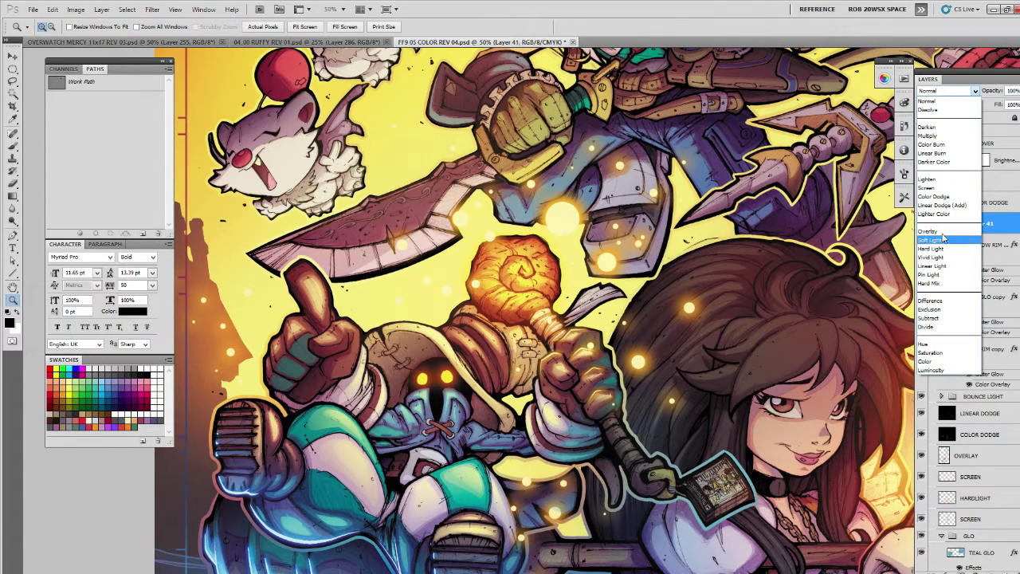
left_click(961, 254)
double_click(980, 225)
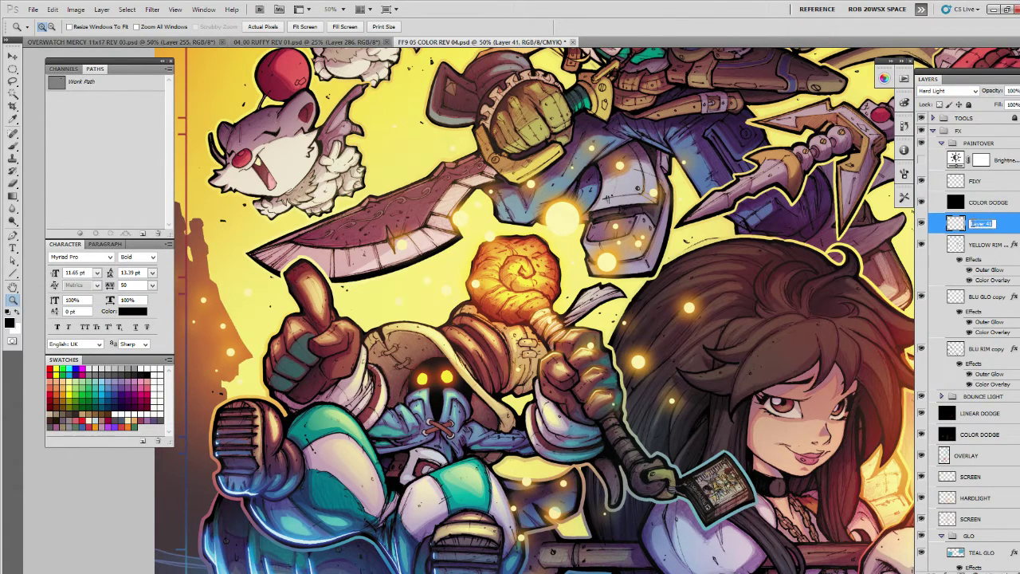
type("HARDLIGHT")
key("Return")
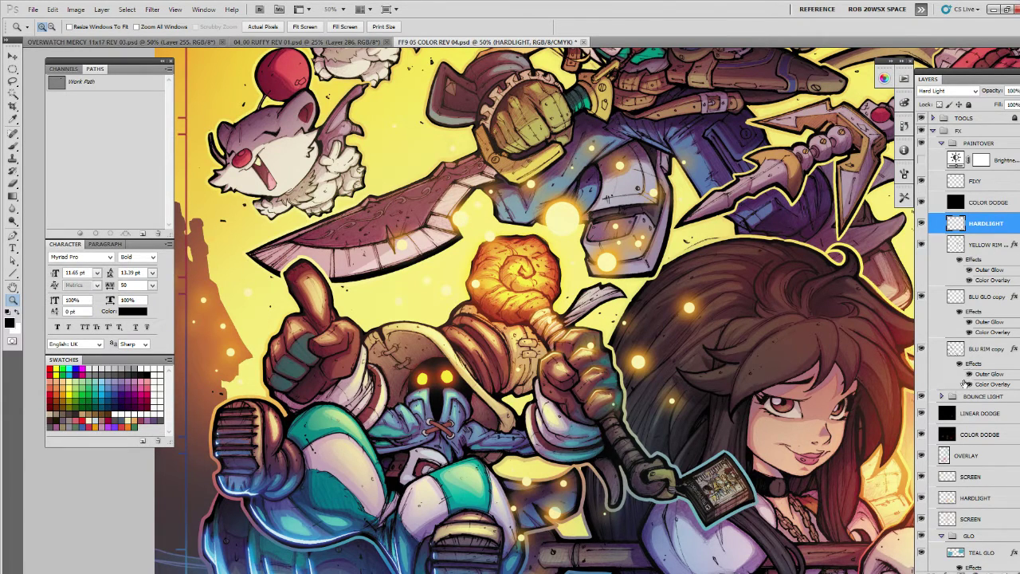
Group the effect layers from LINEAR DODGE down to the GLO group and name the new group FX 1.
left_click(965, 413)
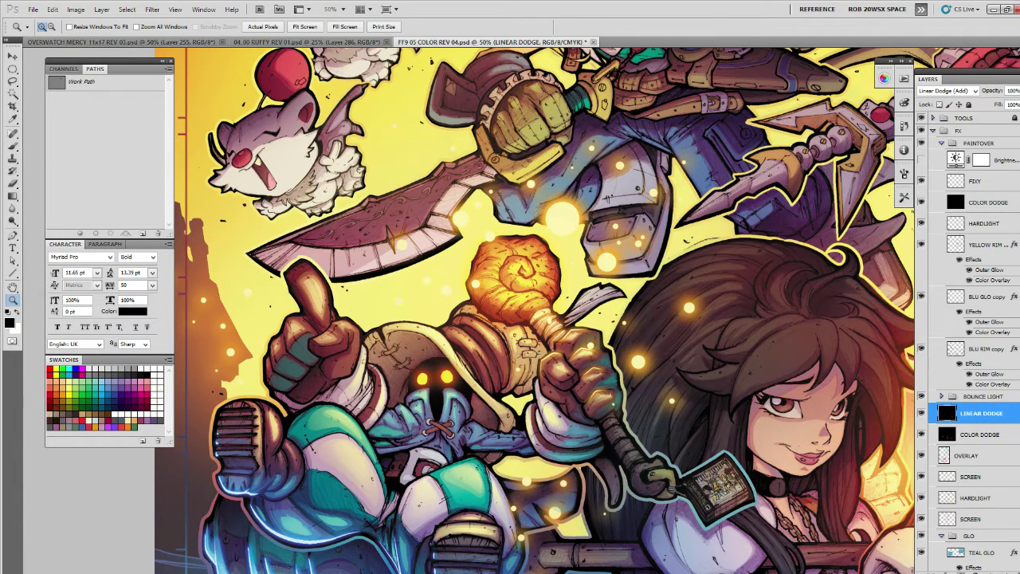
scroll(969, 343, "down", 5)
left_click(943, 372)
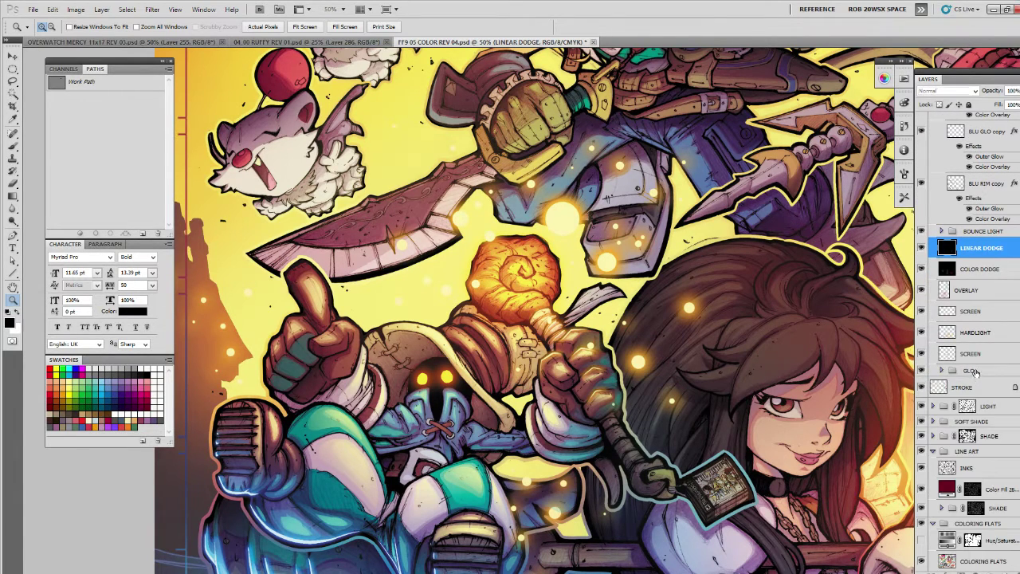
left_click(969, 372, "shift")
key("ctrl+g")
double_click(974, 244)
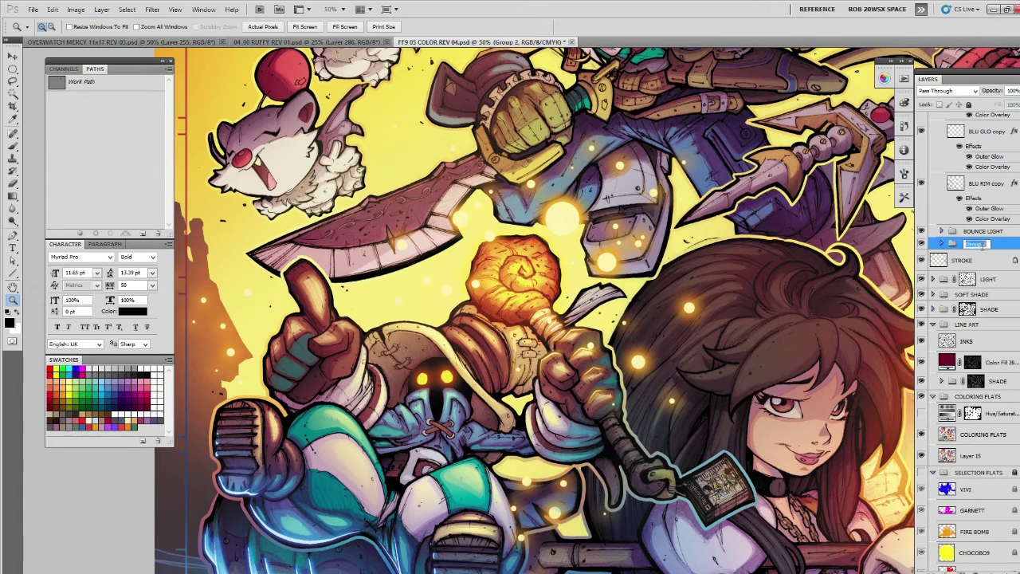
type("G")
type("L")
type("FX")
type(" 1")
key("Return")
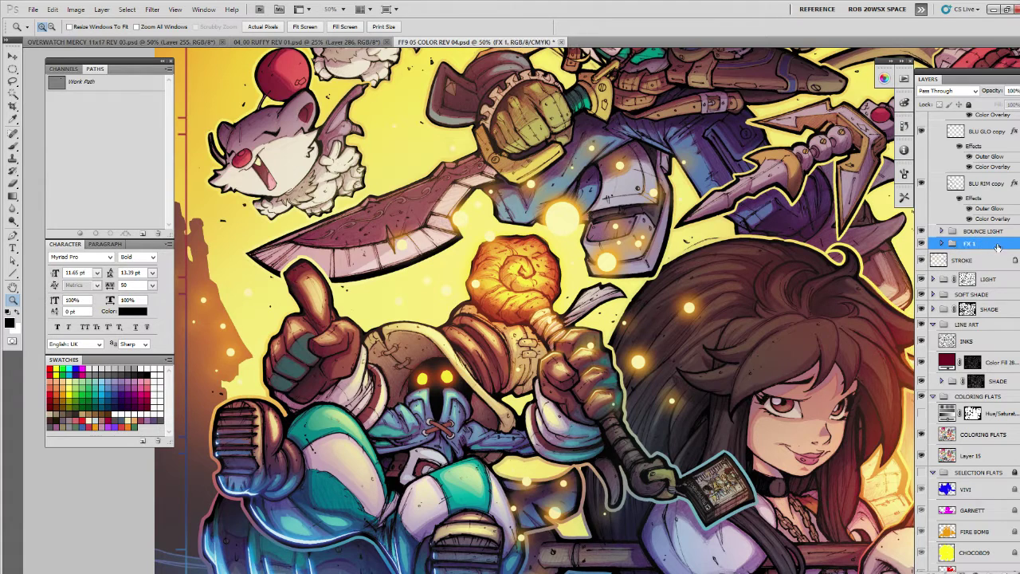
Duplicate the PAINTOVER group's HARDLIGHT layer, set the copy to Overlay and name it OVERLAY.
left_click(941, 231)
scroll(997, 214, "up", 6)
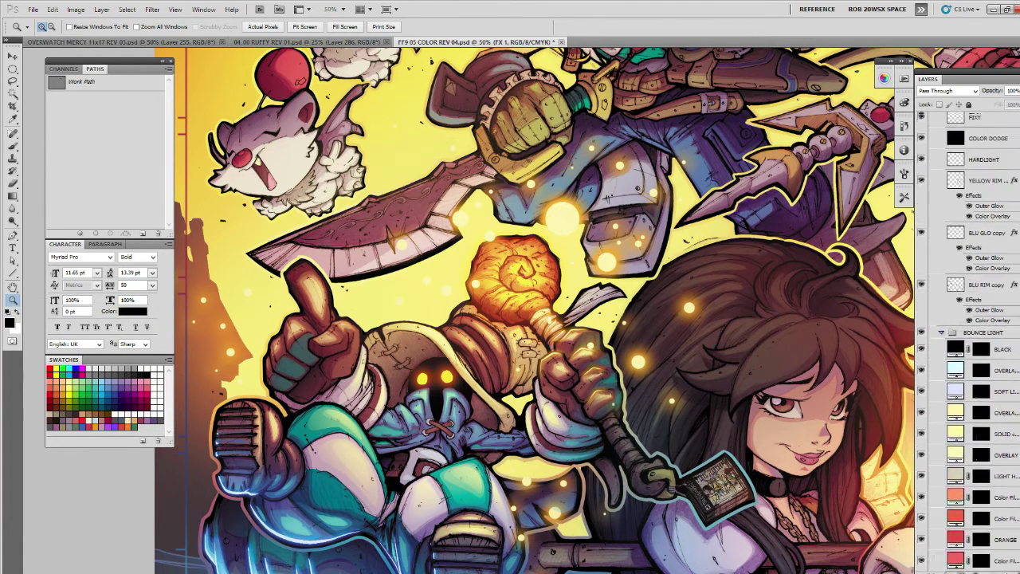
left_click(996, 215)
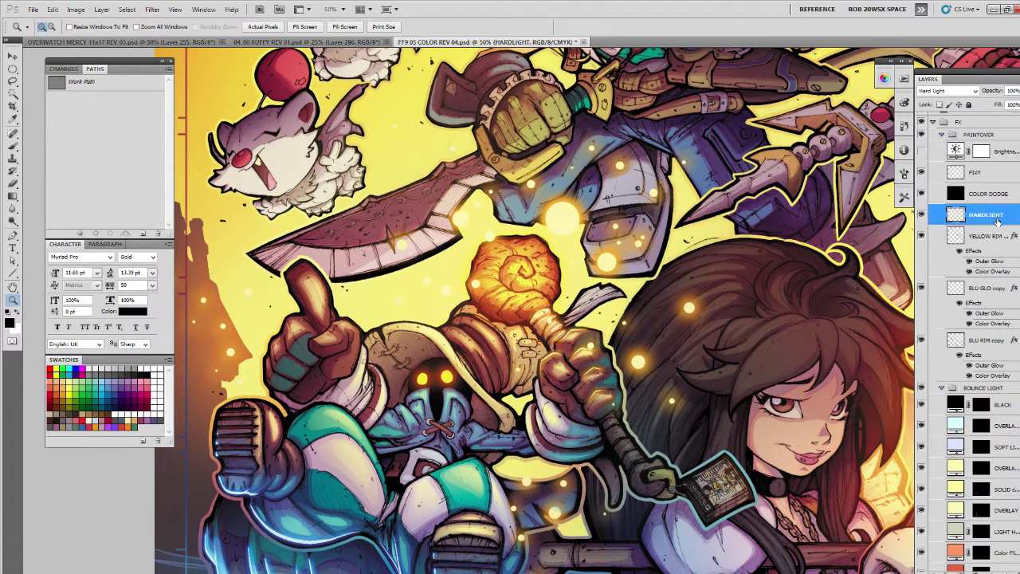
key("ctrl+j")
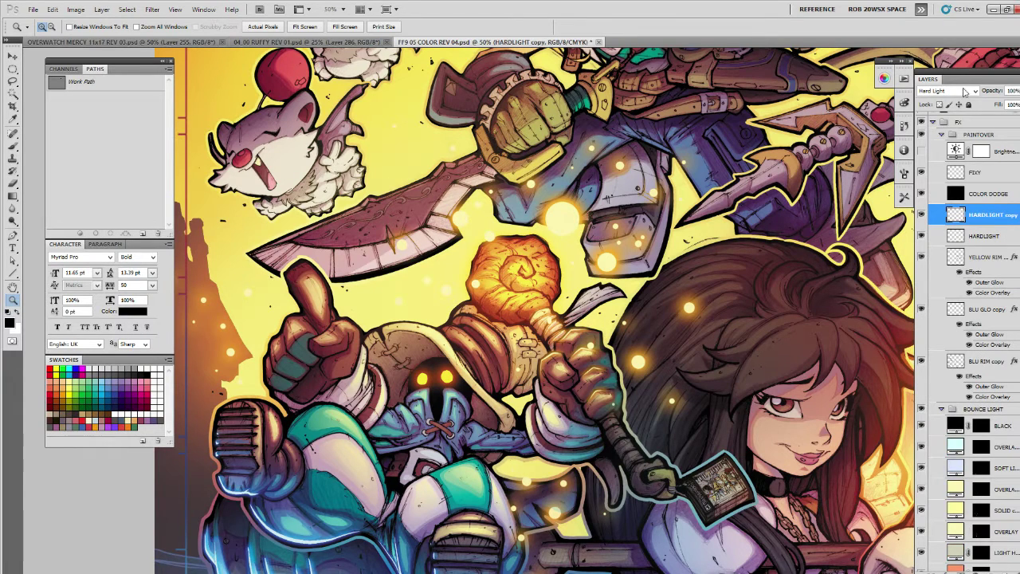
left_click(956, 91)
left_click(986, 215)
double_click(985, 215)
type("OVERLAY")
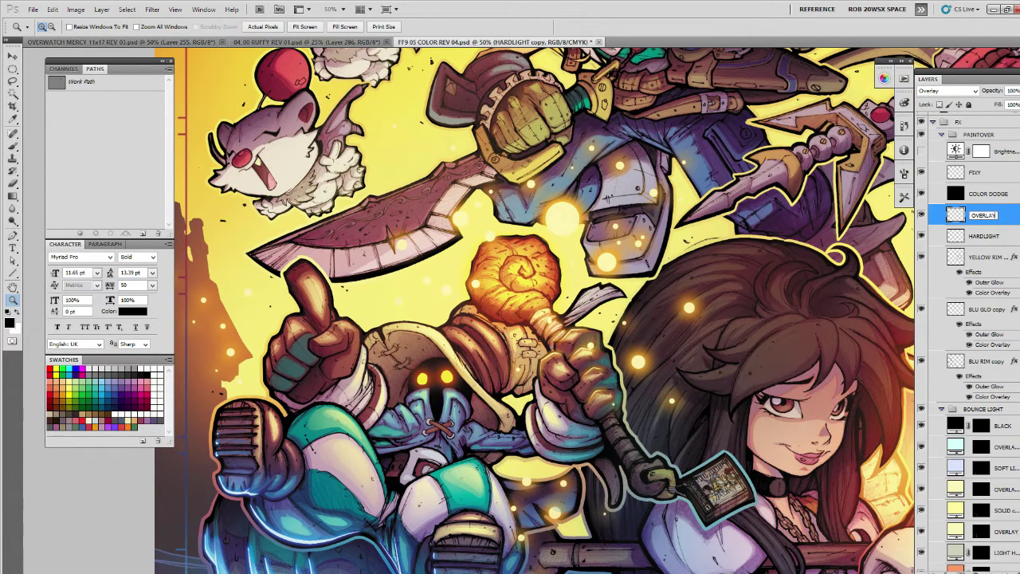
key("Return")
On the HARDLIGHT layer, choose the PAINTING - AirSoft brush at 100 px and set the foreground colour to orange.
left_click(983, 236)
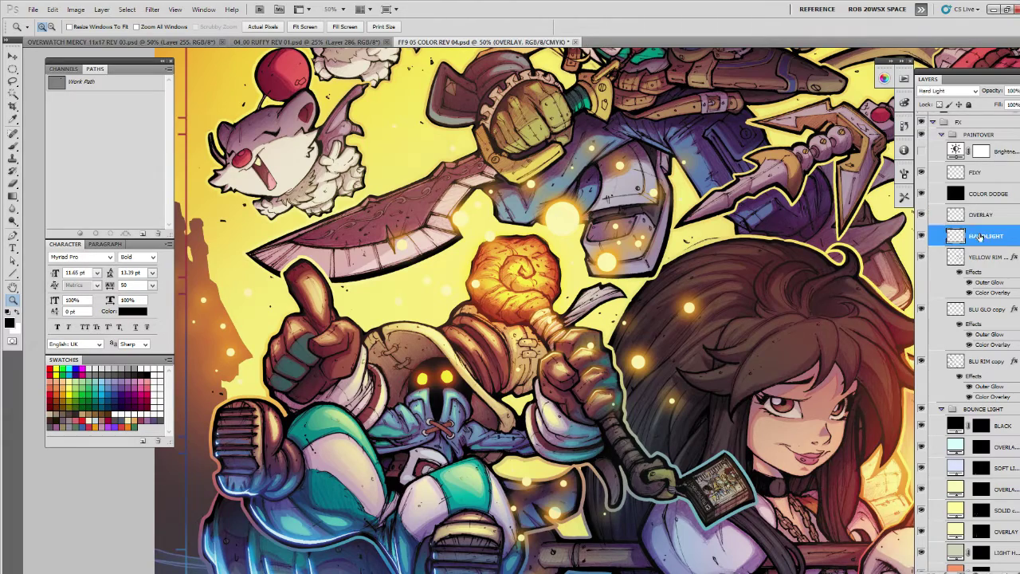
mouse_move(623, 388)
left_mouse_down()
mouse_move(637, 327)
mouse_move(626, 363)
left_mouse_up()
key("b")
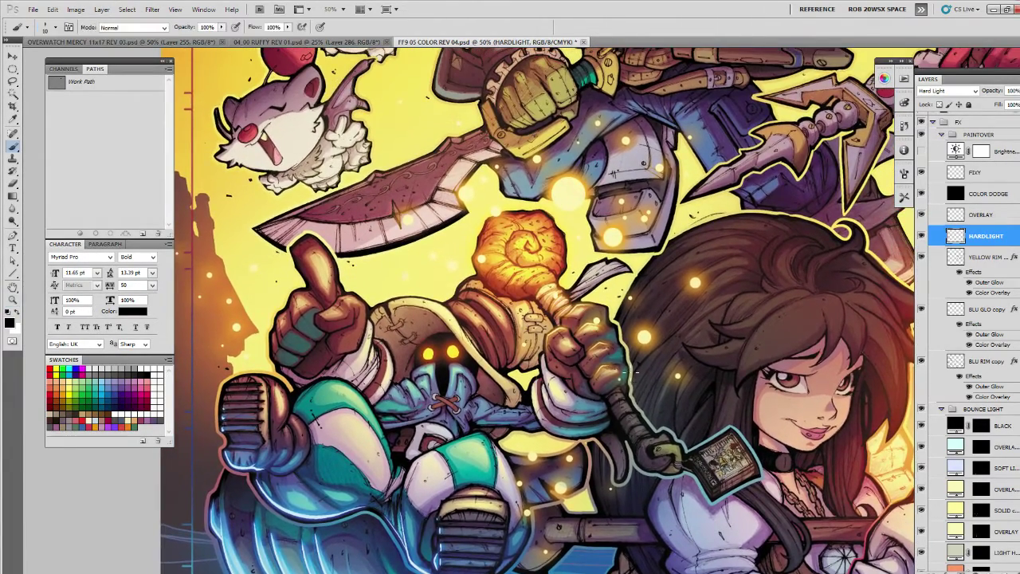
right_click(638, 431)
double_click(648, 450)
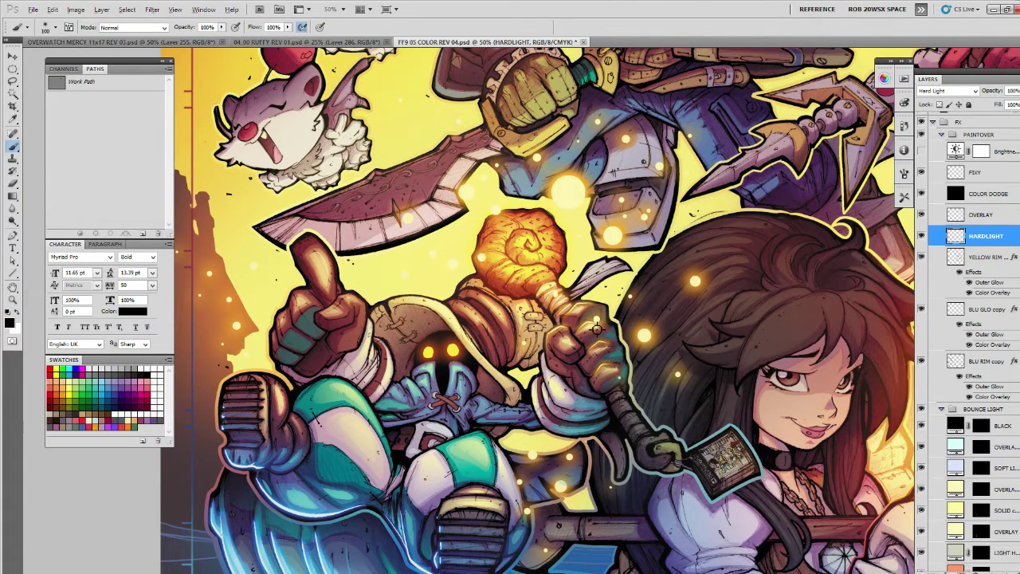
left_click(597, 324, "alt")
left_click(599, 318, "alt")
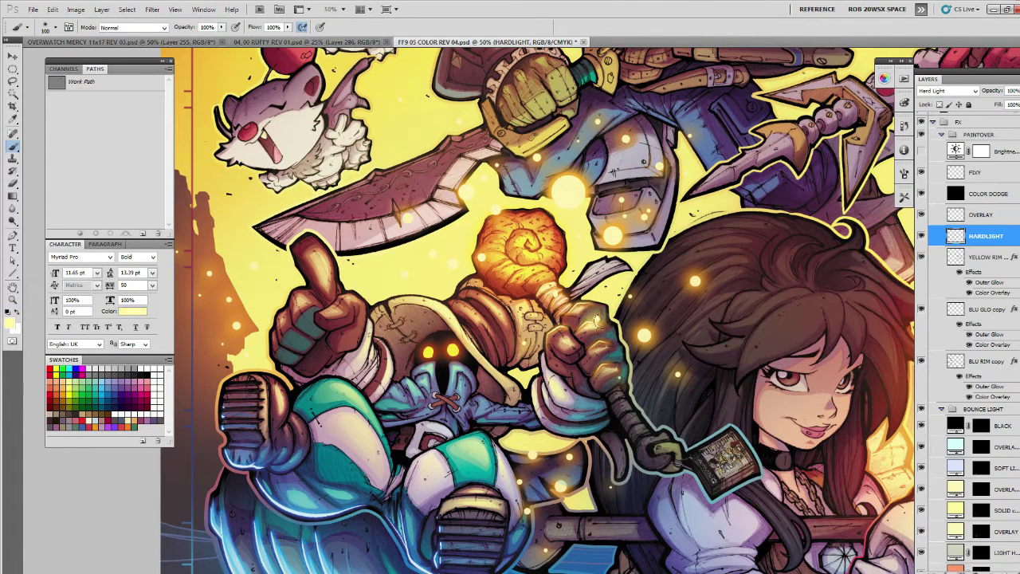
left_click(524, 243, "alt")
left_click(63, 396)
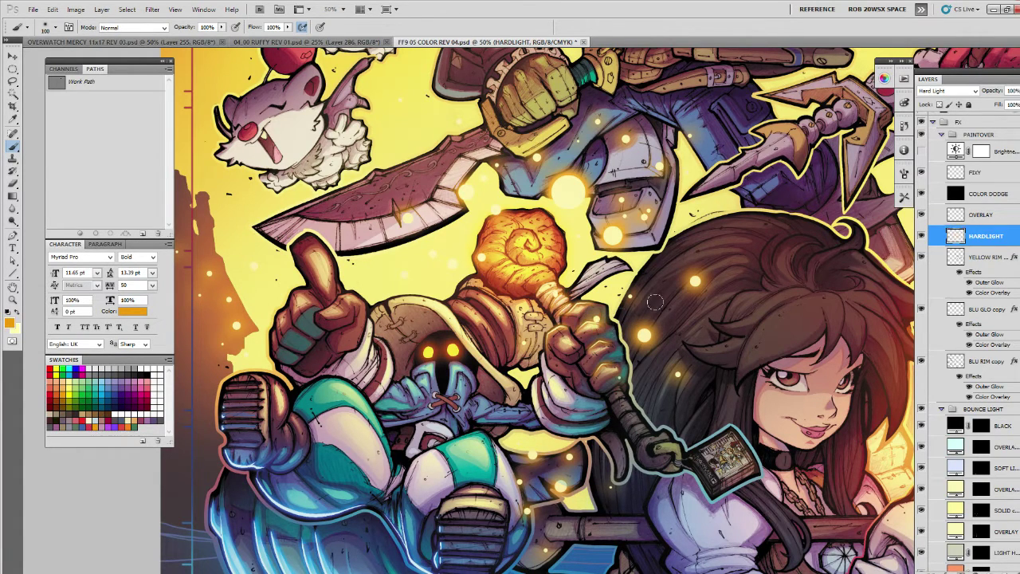
Try soft orange airbrush strokes over the staff-holding glove on the OVERLAY layer, undoing unwanted ones.
key("alt+bracketright")
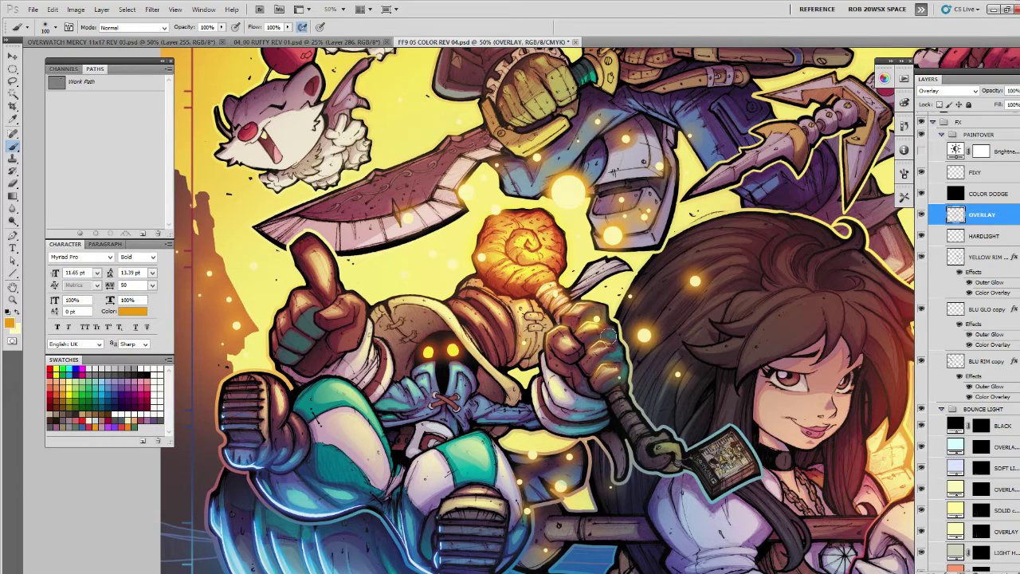
left_click_drag(608, 336, 578, 372)
left_click_drag(539, 305, 527, 363)
key("ctrl+z")
mouse_move(619, 358)
left_mouse_down()
mouse_move(643, 316)
mouse_move(638, 397)
mouse_move(639, 357)
left_mouse_up()
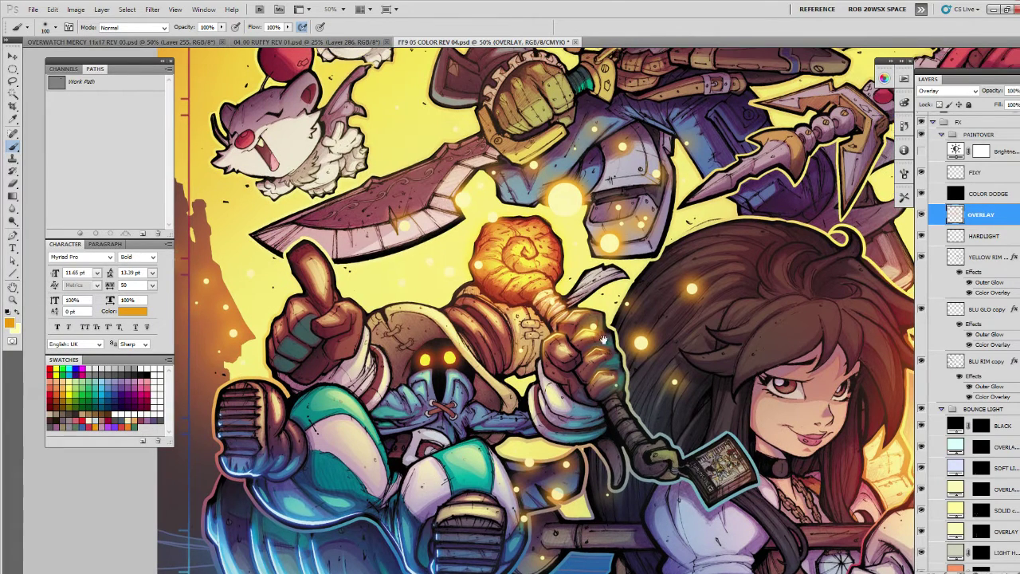
key("ctrl+z")
Set the foreground colour to white and choose the ROB DRAW DETAIL brush for work on the staff's spiral head.
left_click(156, 370)
left_click_drag(533, 262, 630, 344)
key("z")
left_click(630, 344)
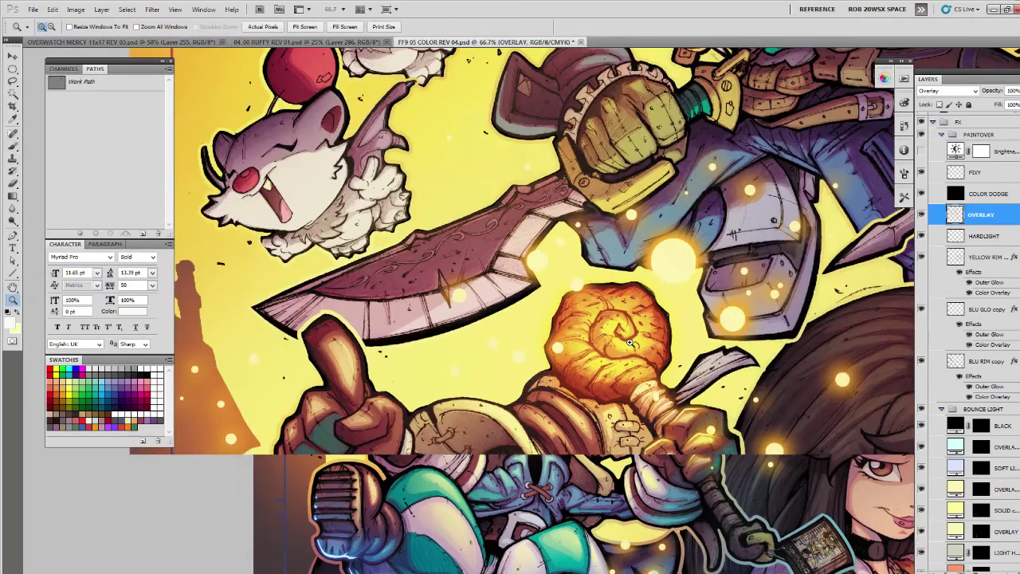
left_click(630, 343)
key("b")
right_click(626, 338)
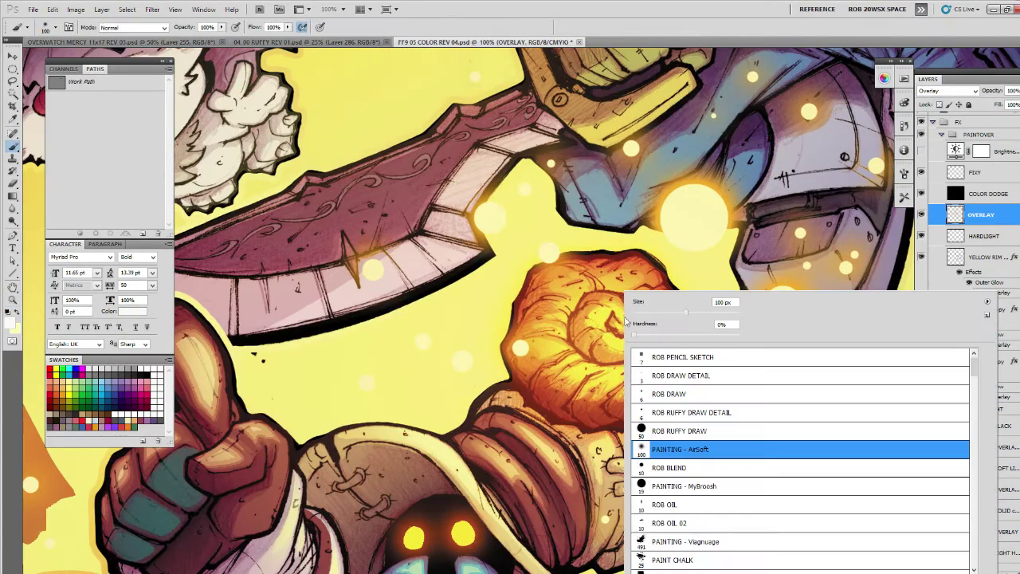
double_click(668, 379)
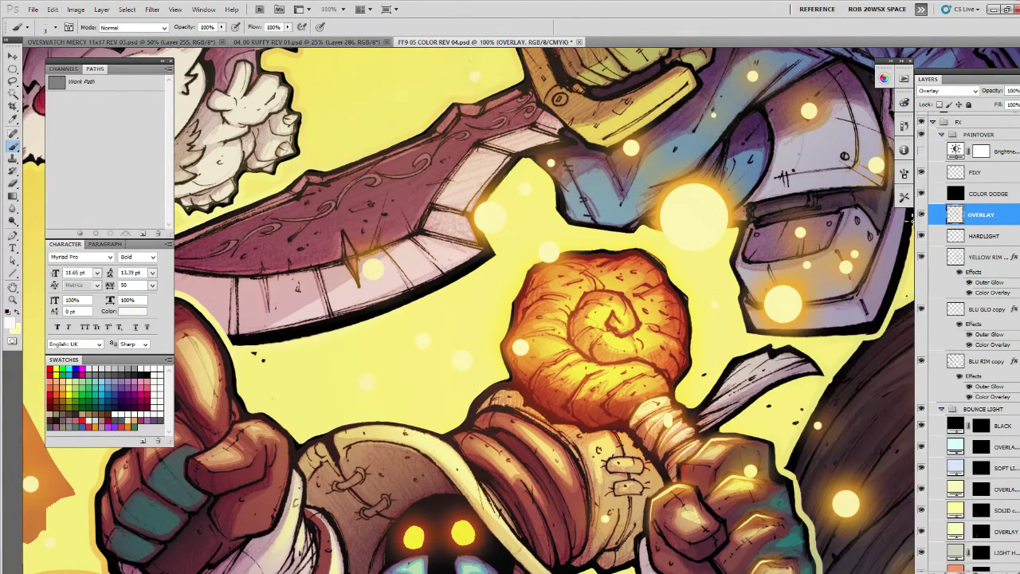
Load the ROB SMOTTH OUTLINE SMALL brush preset, and replace it with ROB SMOOTH OUTLINE BRUSH MEDIUM.
left_click(904, 196)
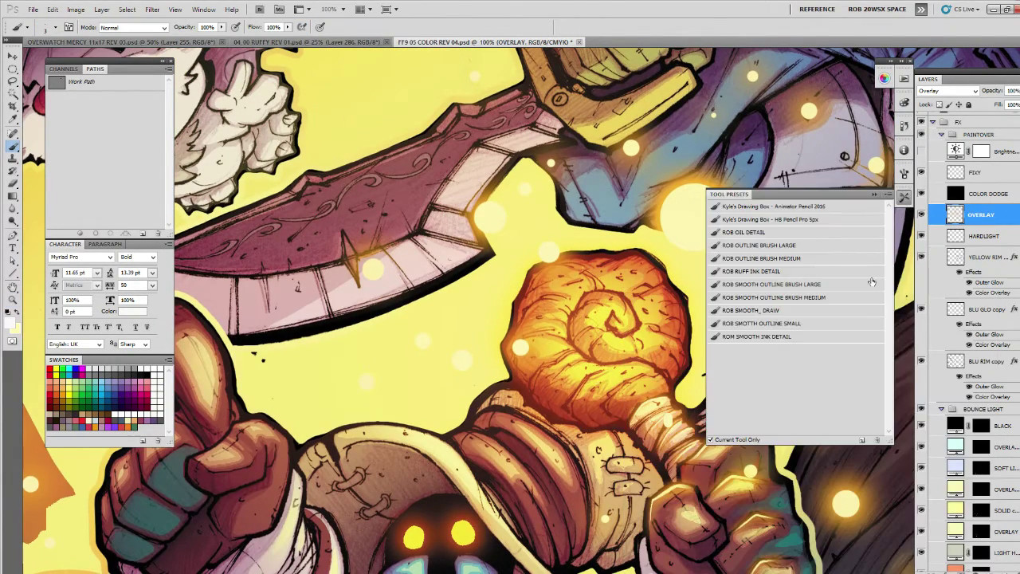
left_click(805, 324)
left_click(875, 194)
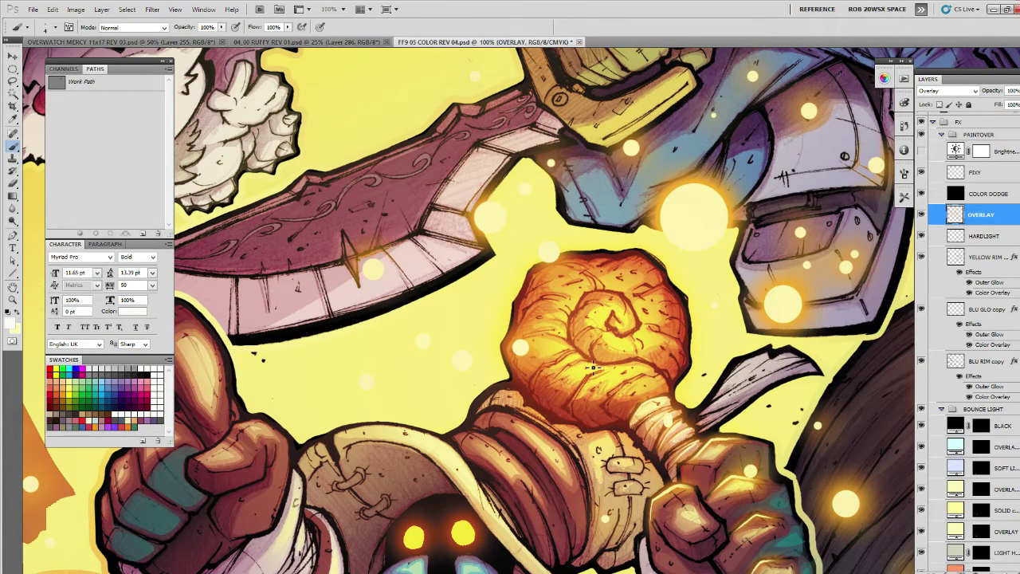
left_click(904, 198)
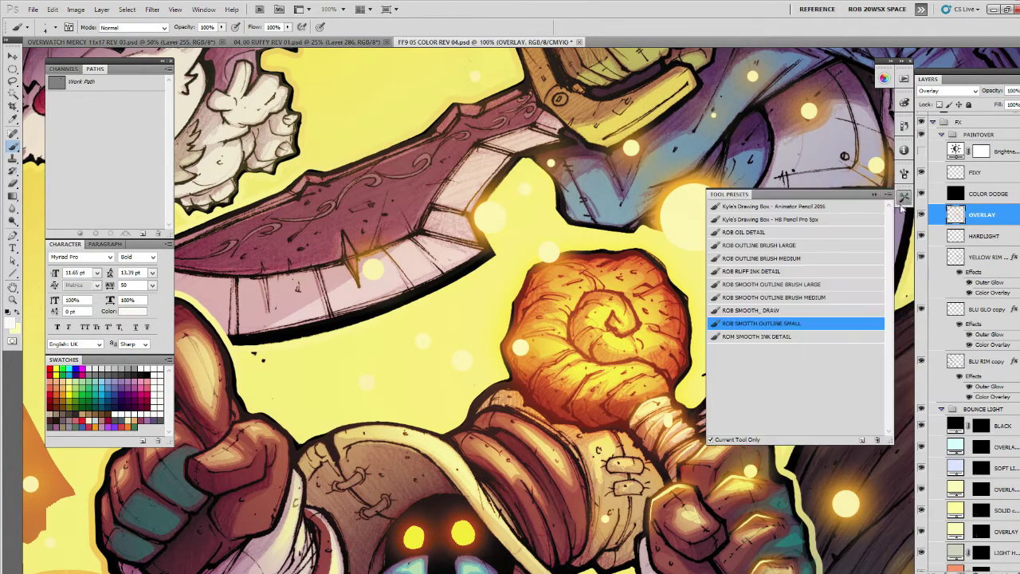
left_click(831, 297)
left_click(875, 194)
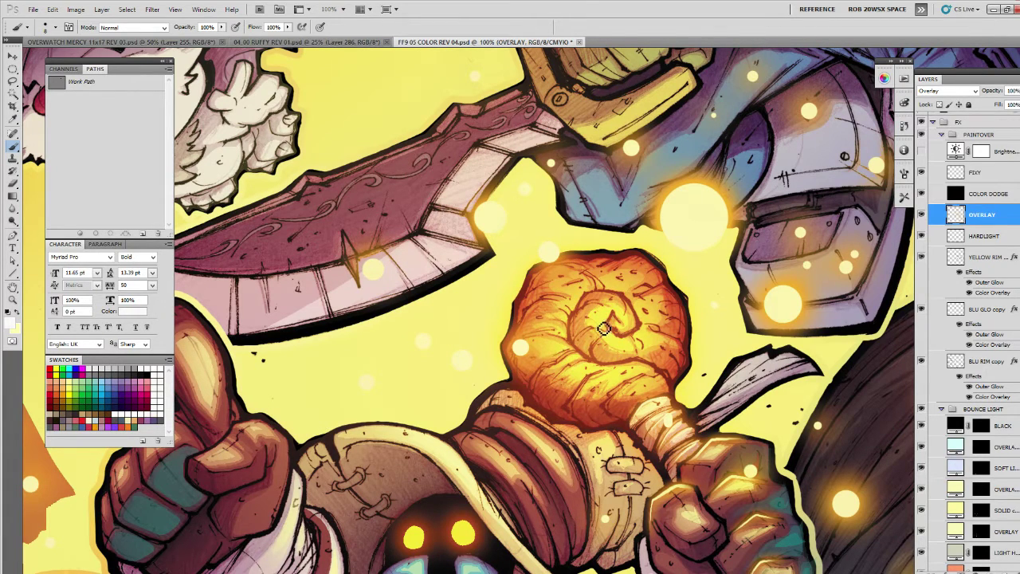
Examine the staff's spiral head and the mage character in the context of the wider artwork.
left_click_drag(645, 356, 613, 357)
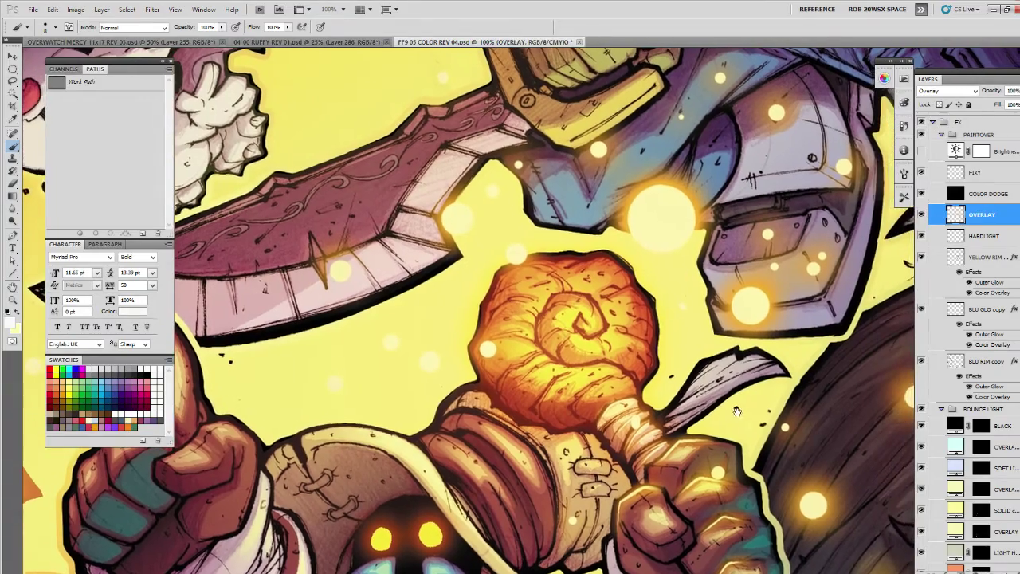
key("z")
left_click(743, 413, "alt")
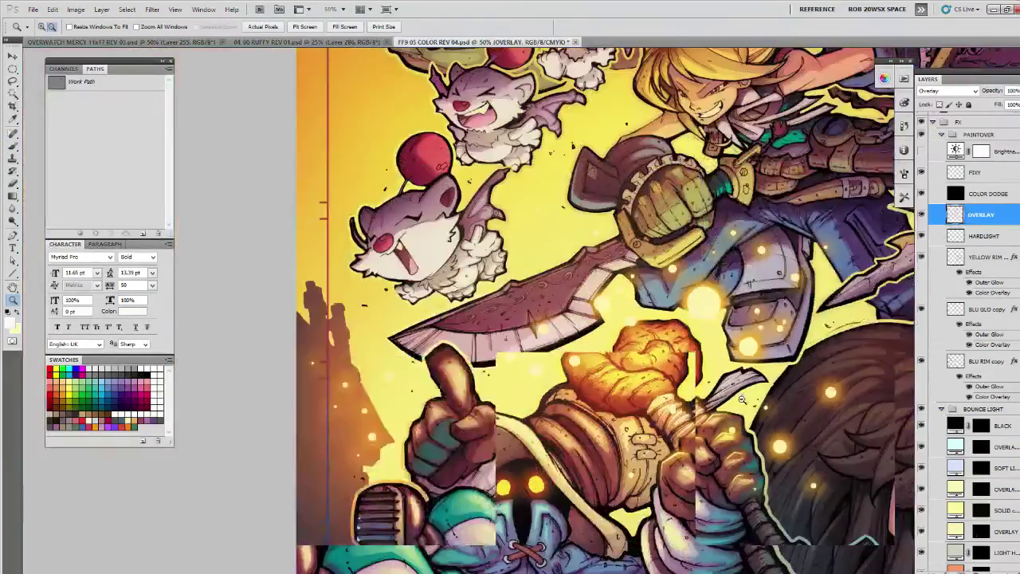
left_click(742, 409, "alt")
left_click(741, 408, "alt")
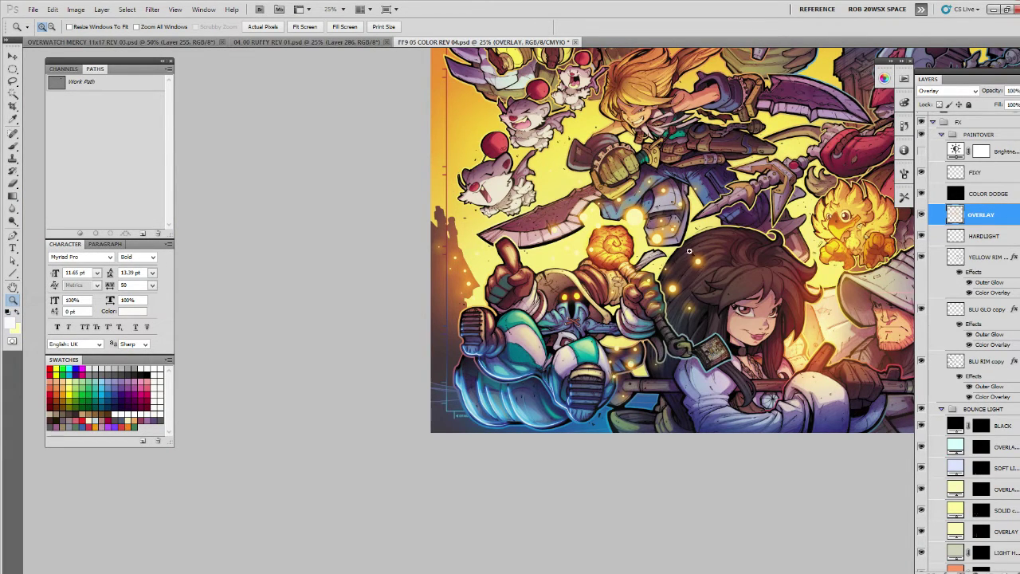
left_click(668, 328)
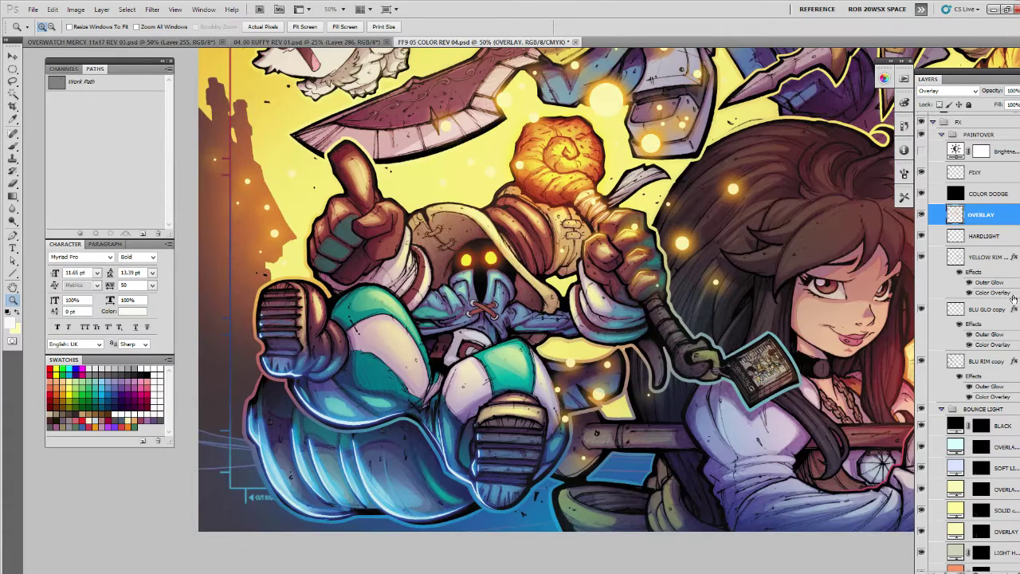
Target the SOLID copy layer's mask in the BOUNCE LIGHT group and ready the Lasso for the mage and staff area.
scroll(981, 319, "down", 5)
scroll(995, 287, "up", 1)
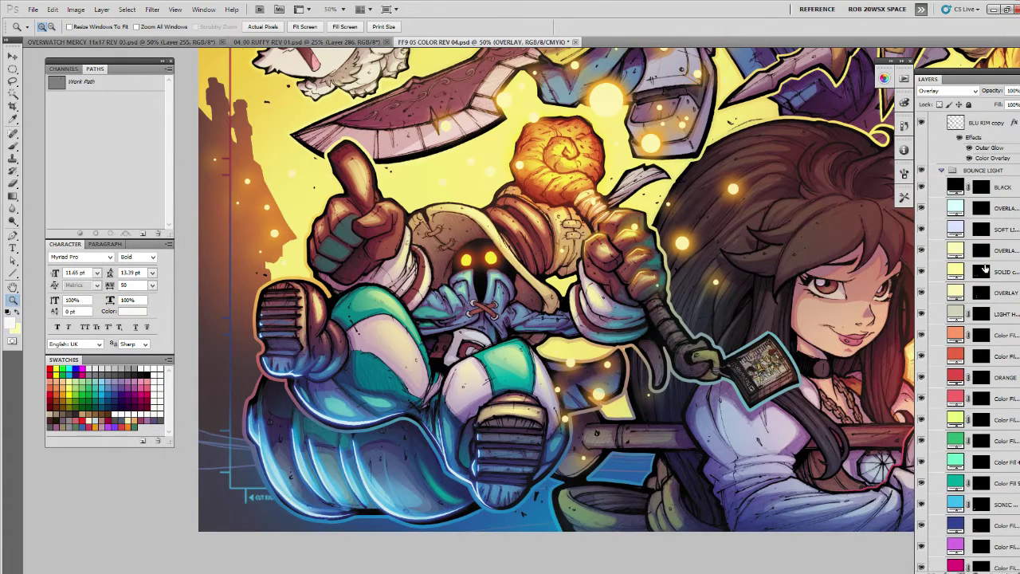
left_click(983, 272)
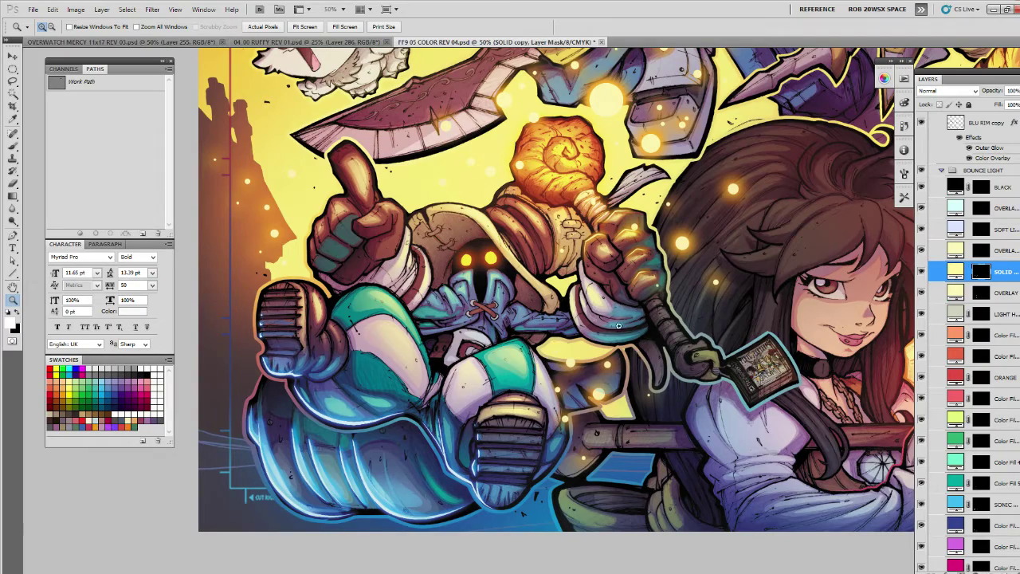
key("l")
mouse_move(743, 350)
left_mouse_down()
mouse_move(721, 402)
mouse_move(567, 367)
left_mouse_up()
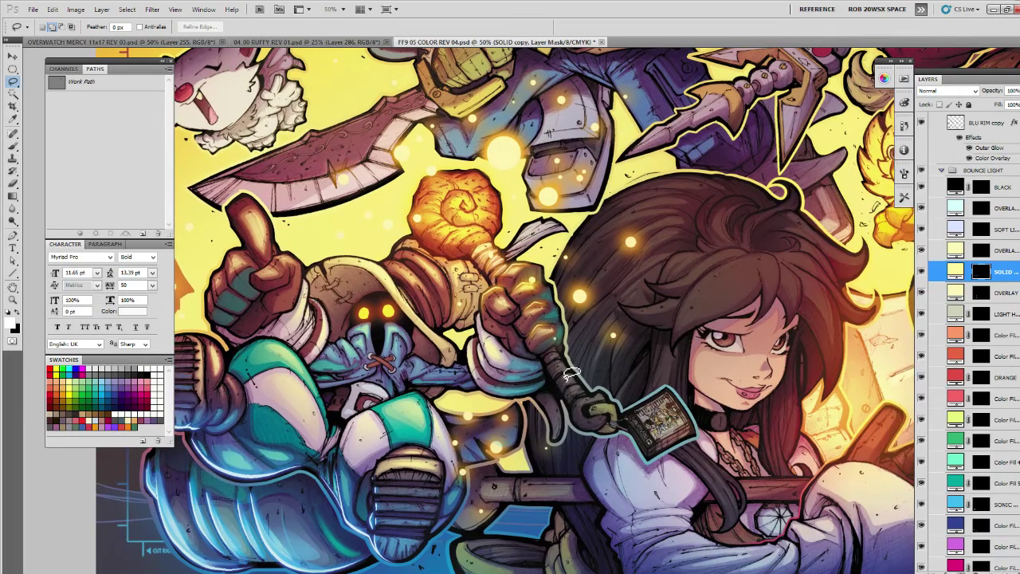
left_click_drag(567, 374, 565, 387)
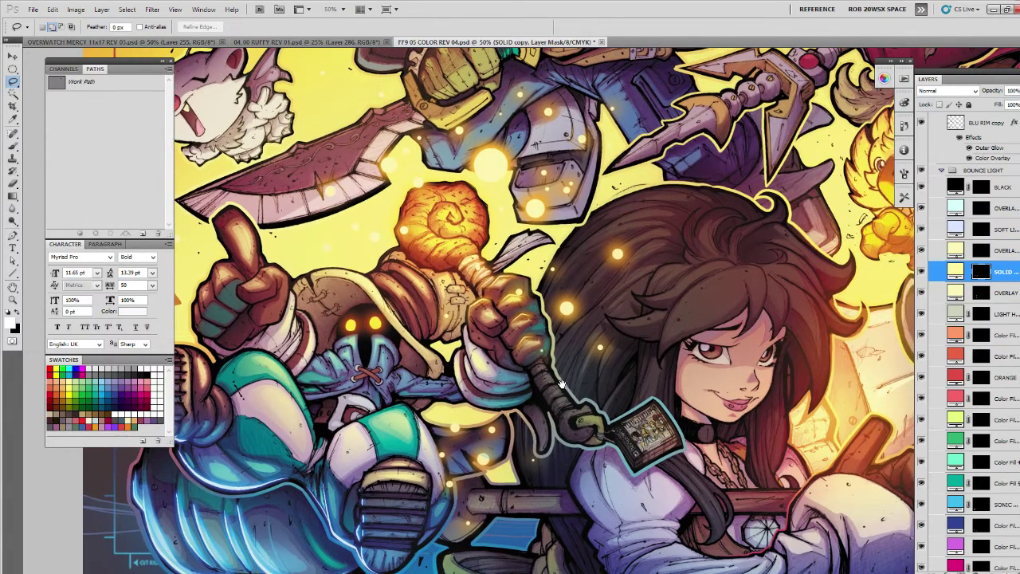
left_click_drag(559, 386, 568, 367)
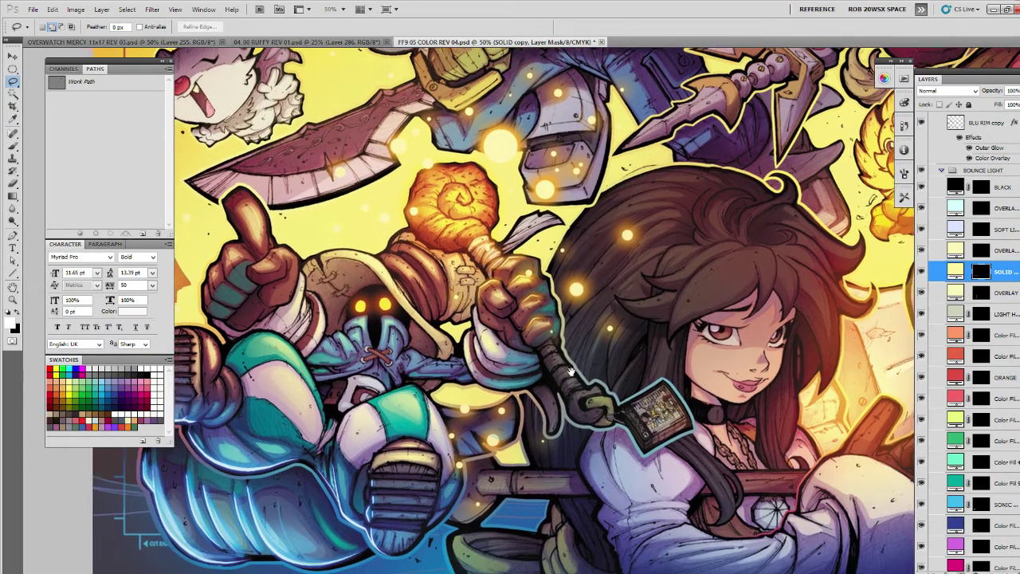
Target the OVERLAY COOL layer's mask in the BOUNCE LIGHT group with the Brush for close-up work on the mage's coat.
left_click(983, 252)
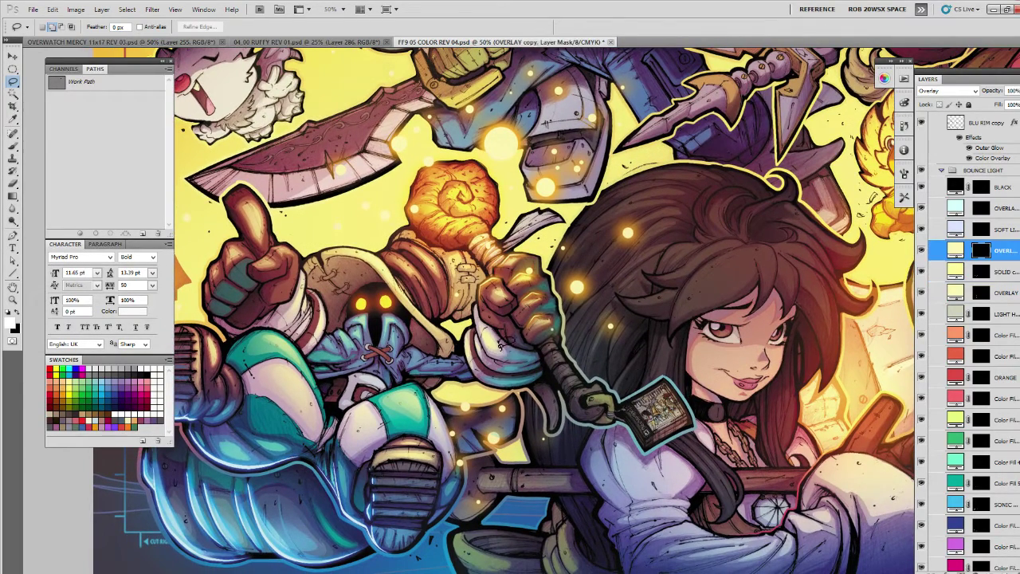
key("z")
left_click(460, 363)
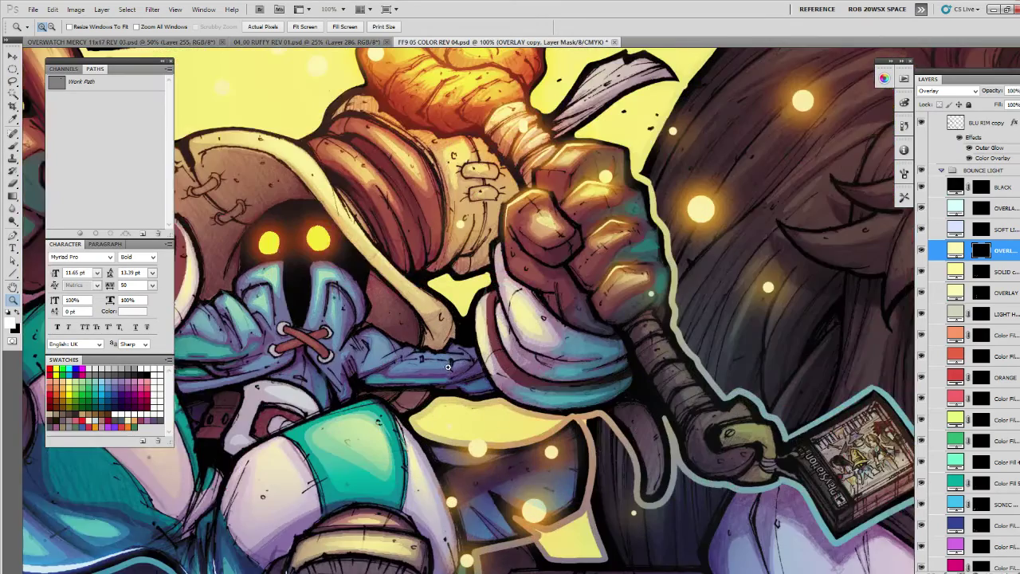
left_click_drag(451, 373, 627, 424)
key("b")
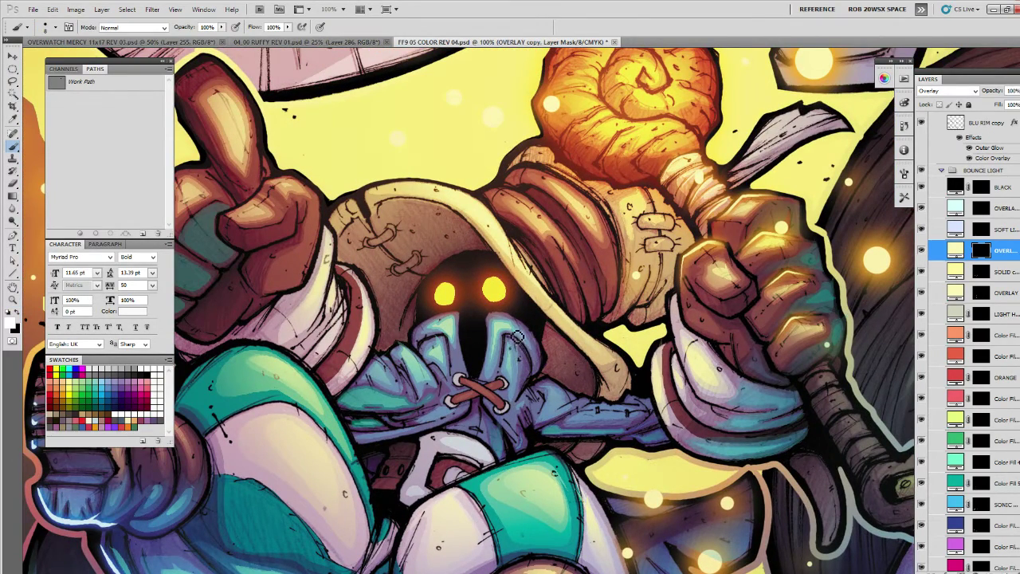
key("alt+bracketright")
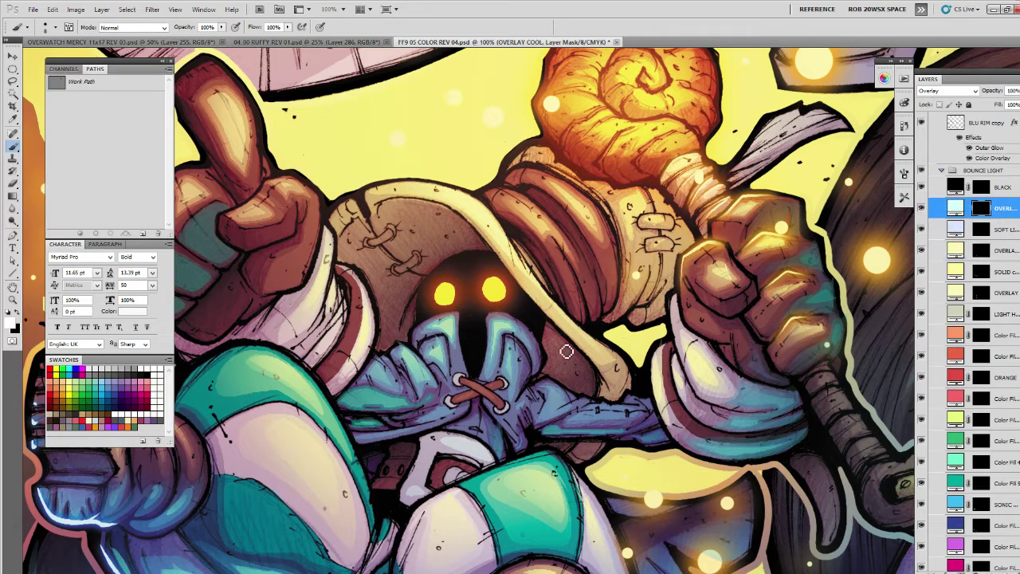
left_click(976, 255)
left_click(982, 294)
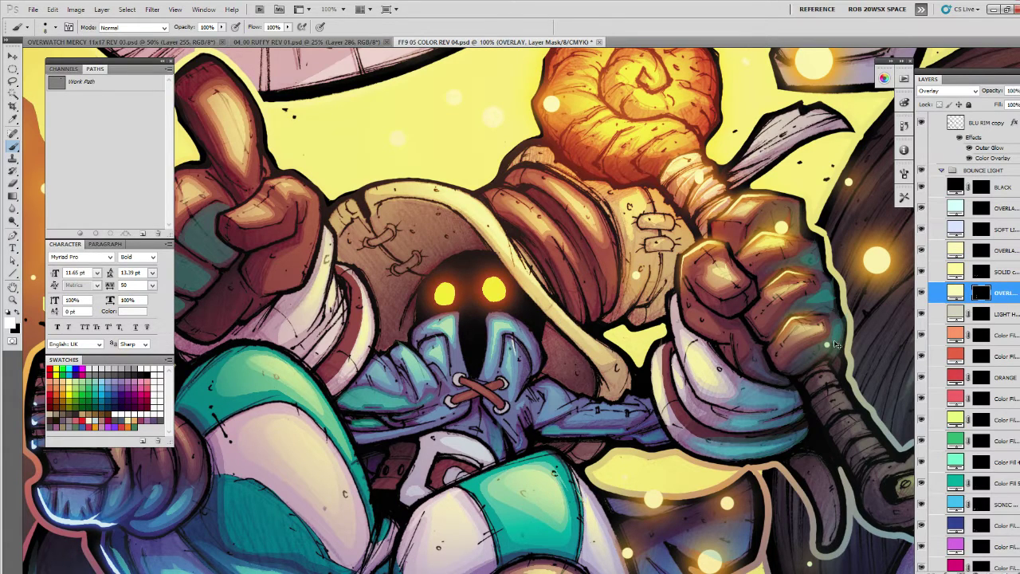
left_click(983, 272)
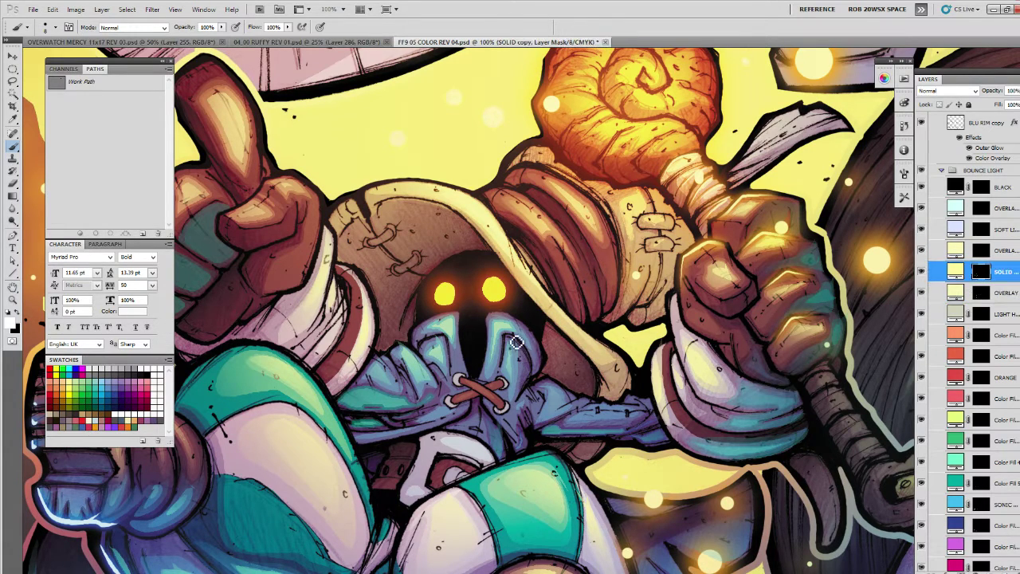
left_click(981, 208)
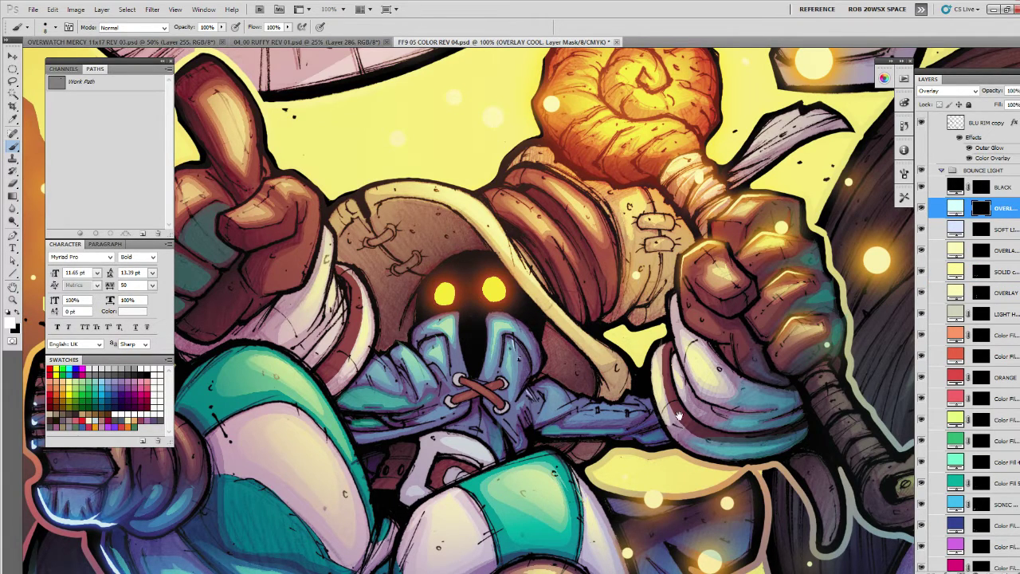
Brush cool bounce-light highlights onto the collar, sleeves and folds of the mage's blue coat on the OVERLAY COOL mask.
left_click_drag(681, 416, 673, 409)
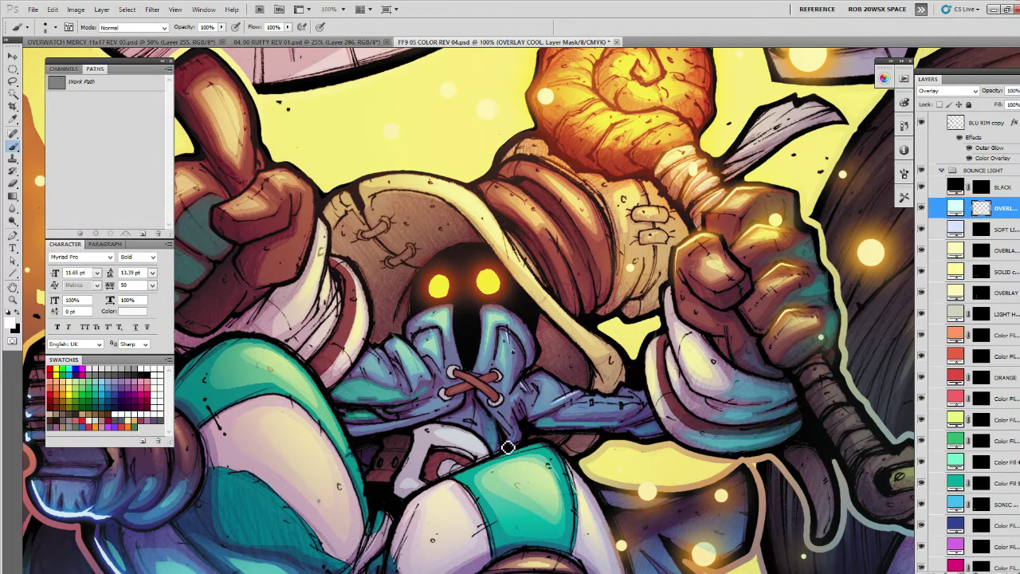
left_click_drag(608, 408, 634, 408)
left_click_drag(517, 439, 563, 457)
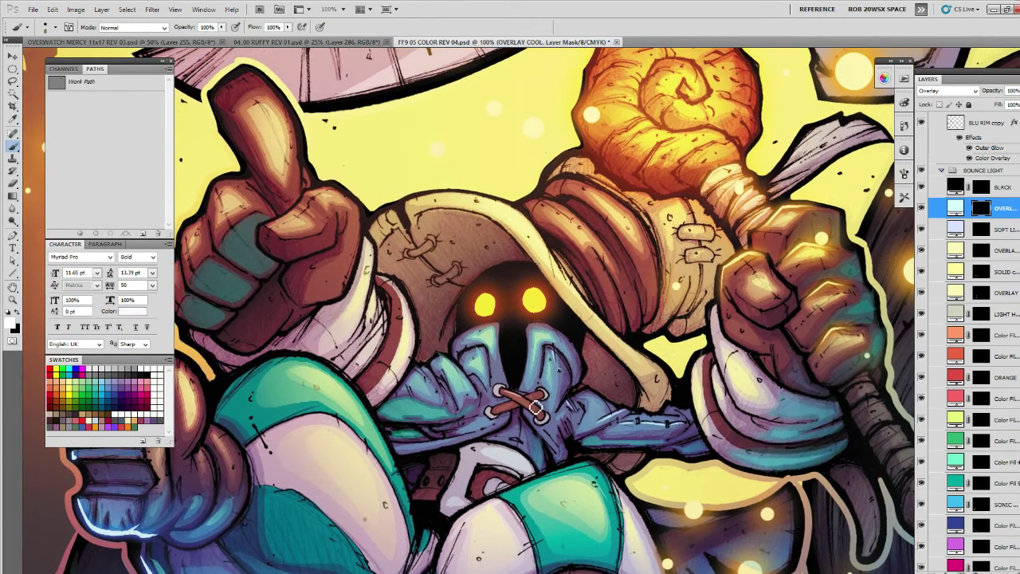
mouse_move(508, 394)
left_mouse_down()
mouse_move(537, 409)
mouse_move(511, 409)
left_mouse_up()
left_click_drag(450, 365, 466, 384)
left_click_drag(483, 338, 469, 343)
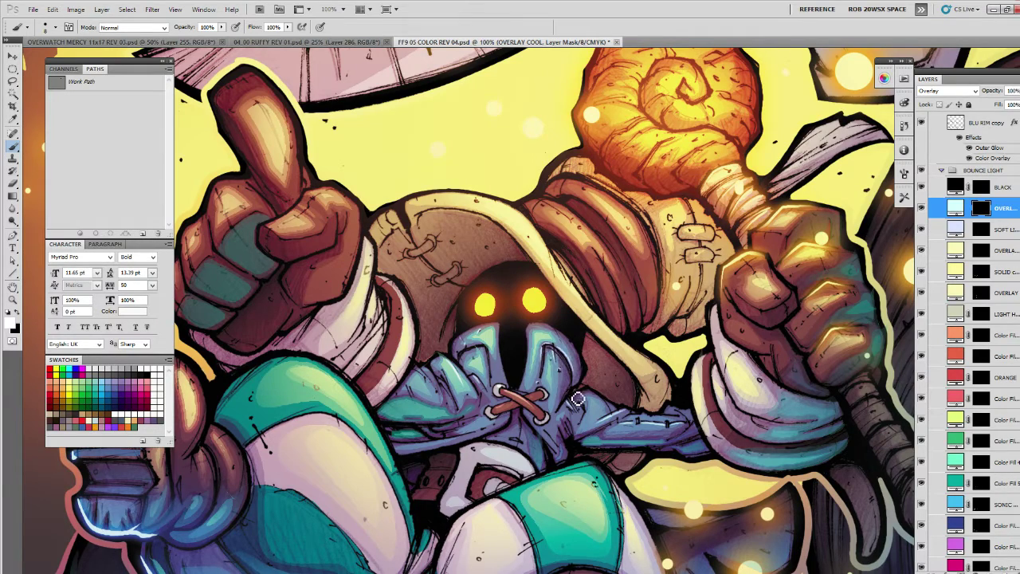
Change the OVERLAY COOL layer's blend mode to Soft Light and rename the layer SOFT LIGHT.
key("z")
left_click(680, 394, "alt")
left_click(679, 394, "alt")
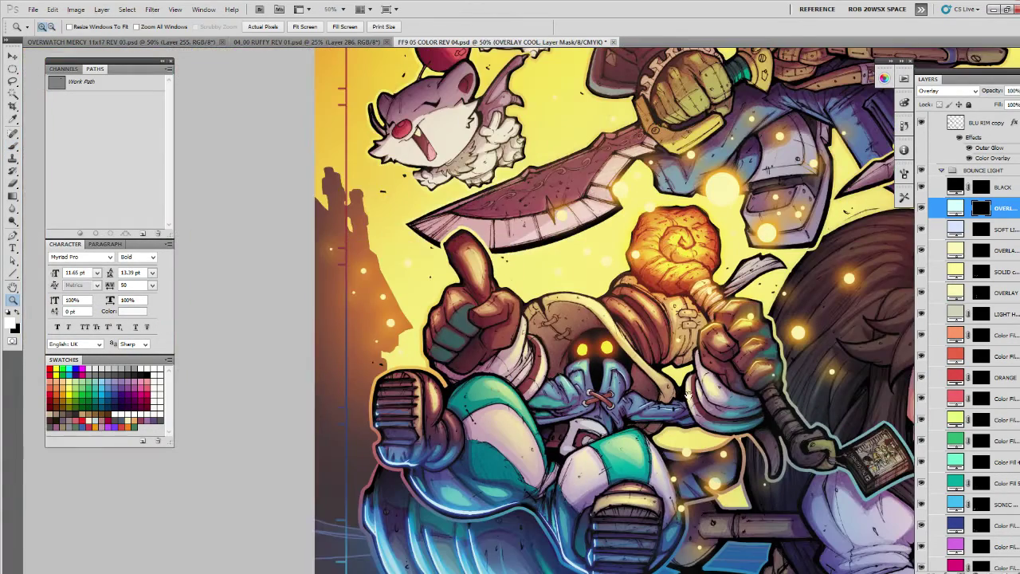
left_click(945, 90)
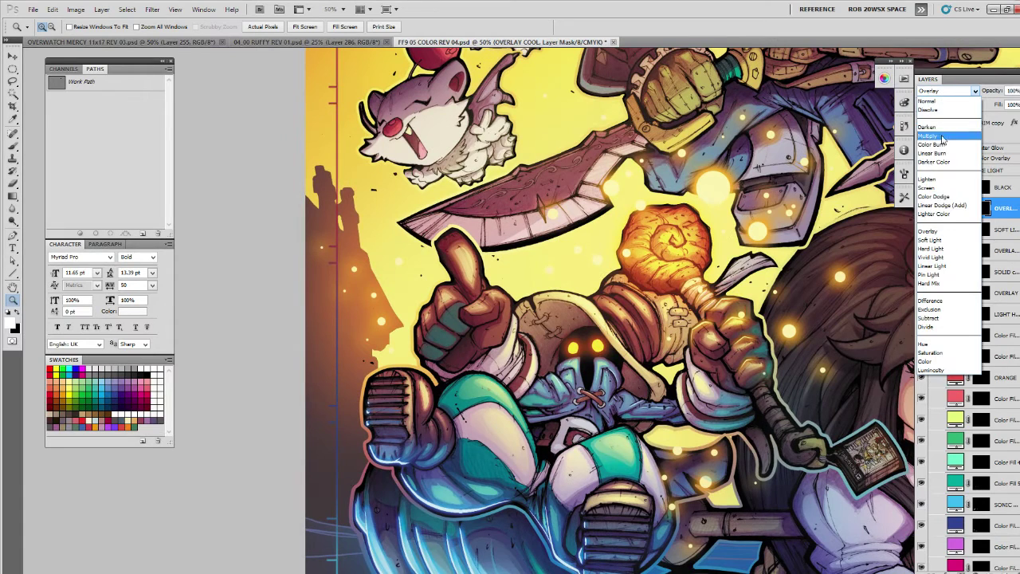
left_click(931, 241)
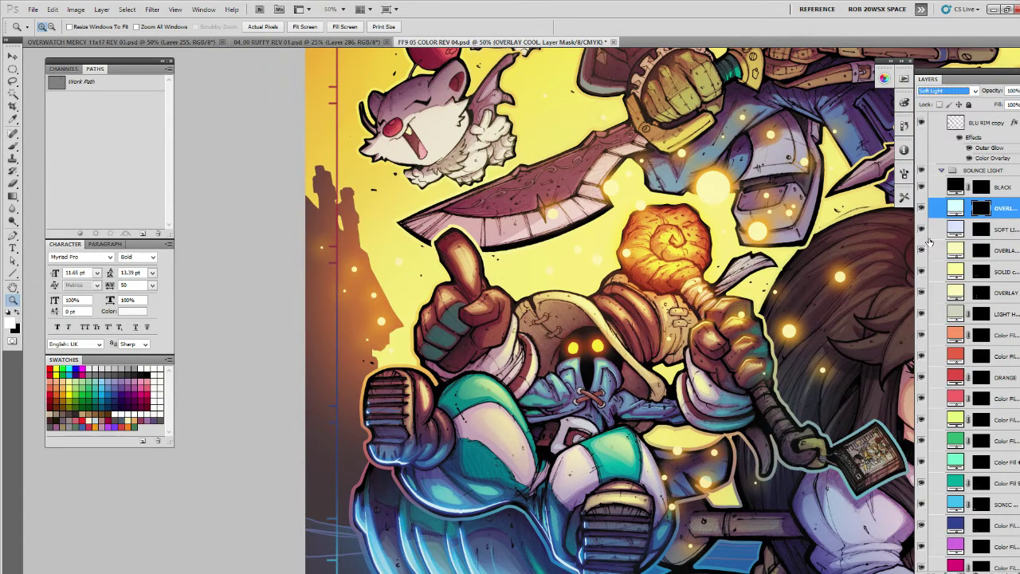
left_click(628, 420)
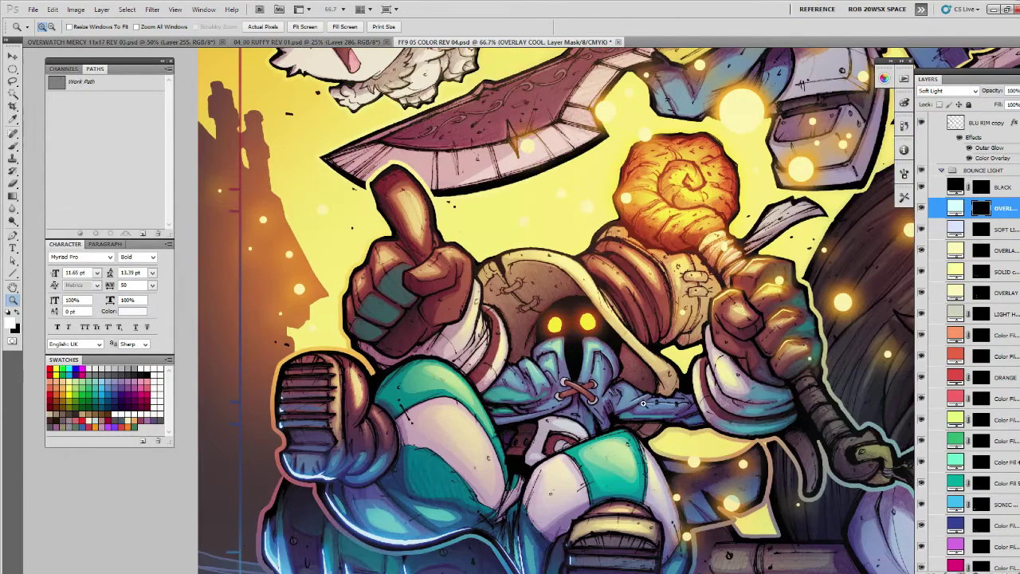
double_click(1004, 209)
type("S")
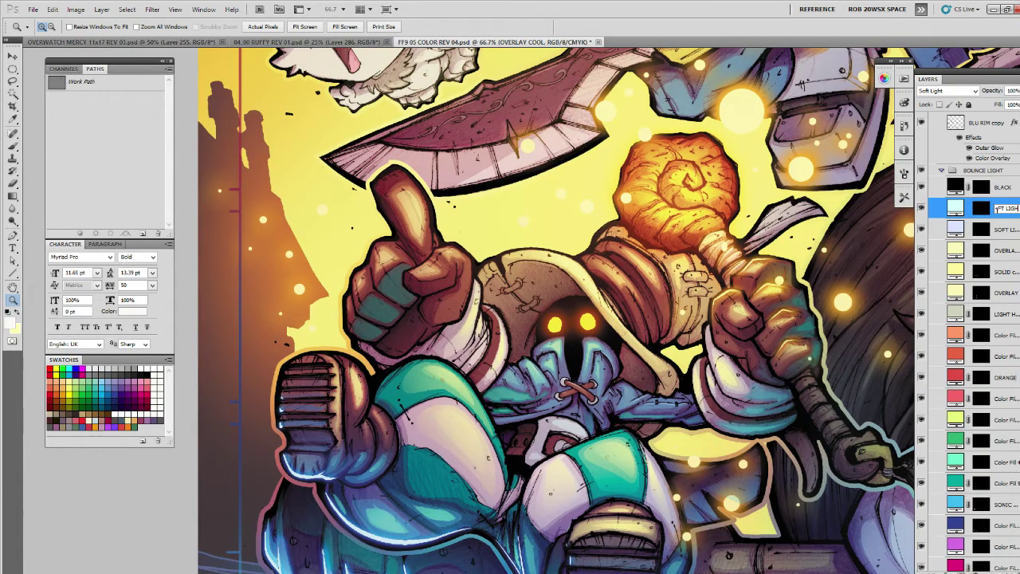
key("Return")
Target the pale cyan SOFT LIGHT layer's mask with the Brush for work on the mage's striped trousers.
left_click_drag(765, 397, 739, 381)
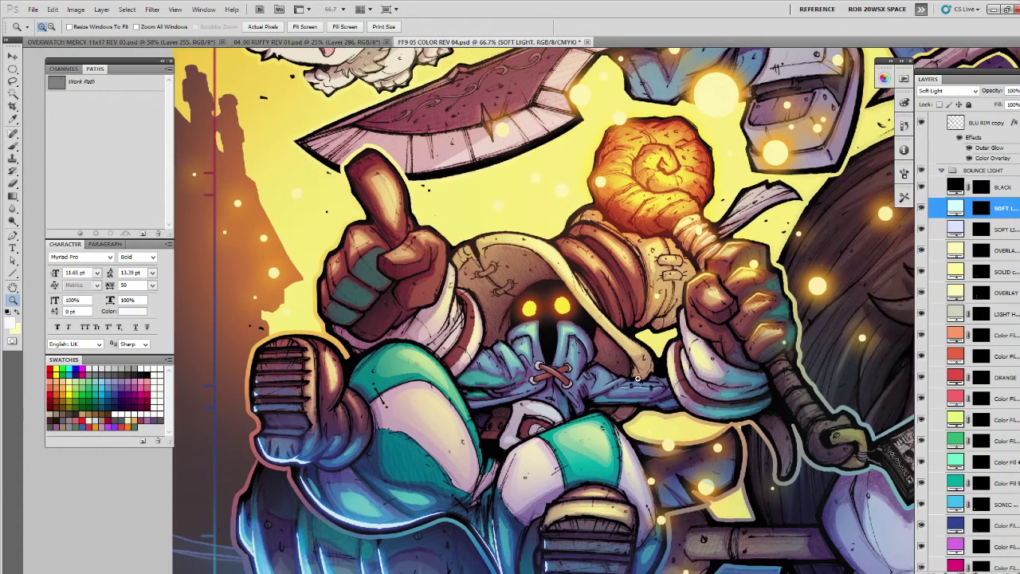
left_click_drag(590, 401, 583, 393)
key("b")
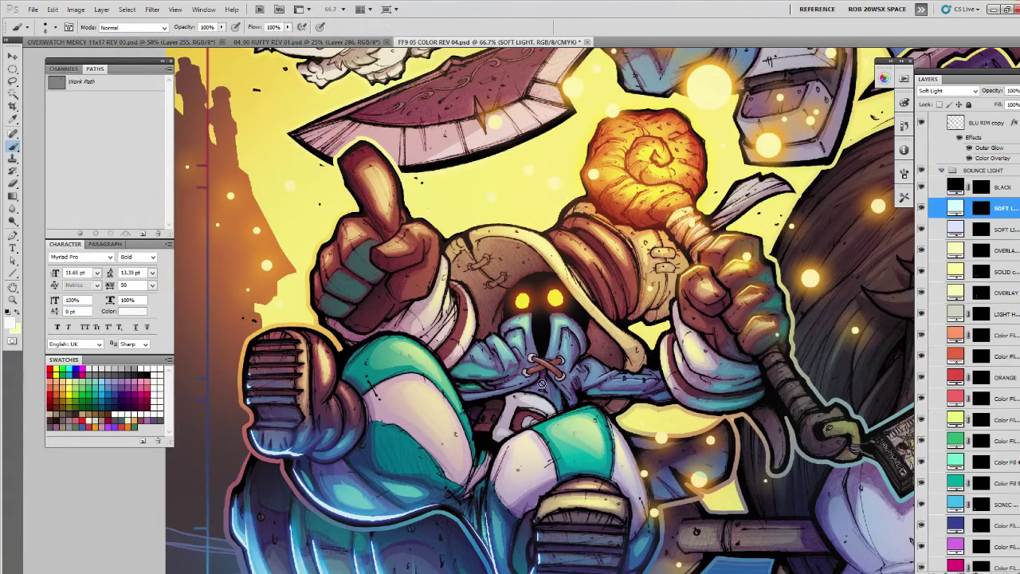
left_click(980, 208)
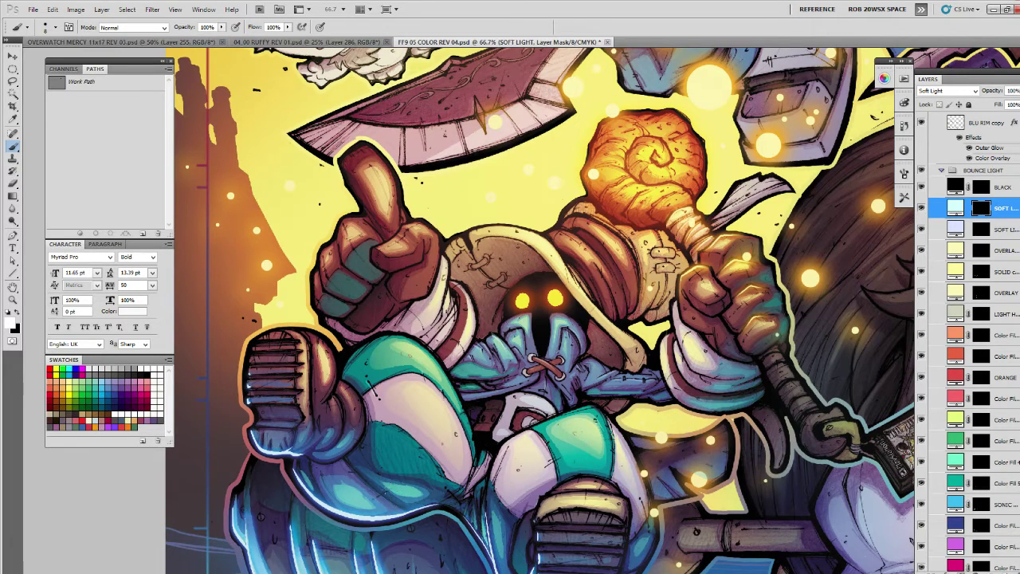
left_click_drag(421, 467, 381, 341)
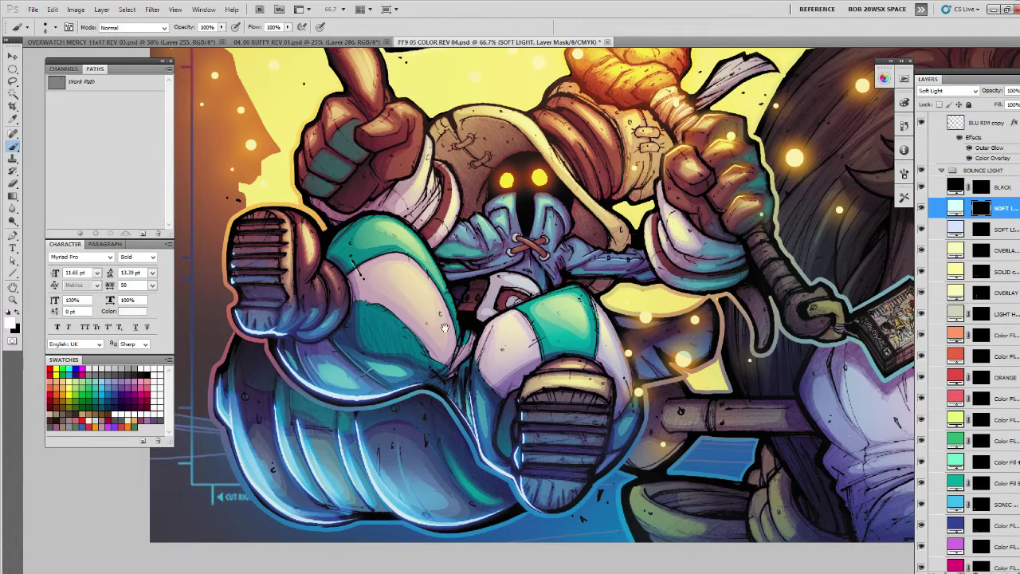
left_click_drag(445, 327, 435, 323)
Try soft-light brush strokes across the lower teal patch of the mage's raised trouser leg, undoing each one.
left_click_drag(374, 303, 413, 346)
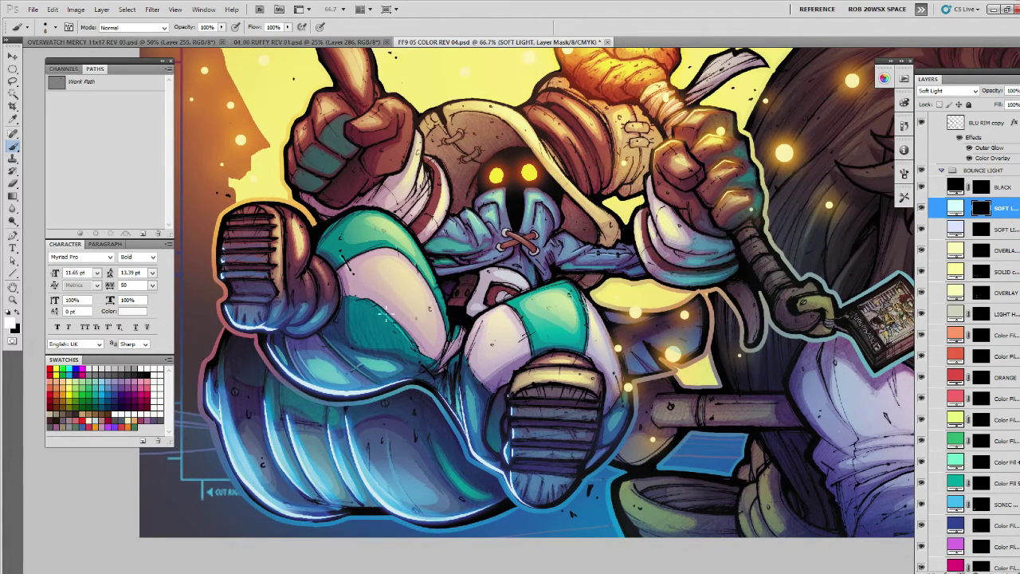
key("ctrl+z")
left_click_drag(379, 307, 417, 351)
key("ctrl+z")
left_click_drag(383, 311, 413, 349)
key("ctrl+z")
Brush cool soft-light highlights into the trouser folds between the mage's legs and near the raised knee.
left_click_drag(462, 353, 463, 407)
left_click_drag(451, 368, 453, 408)
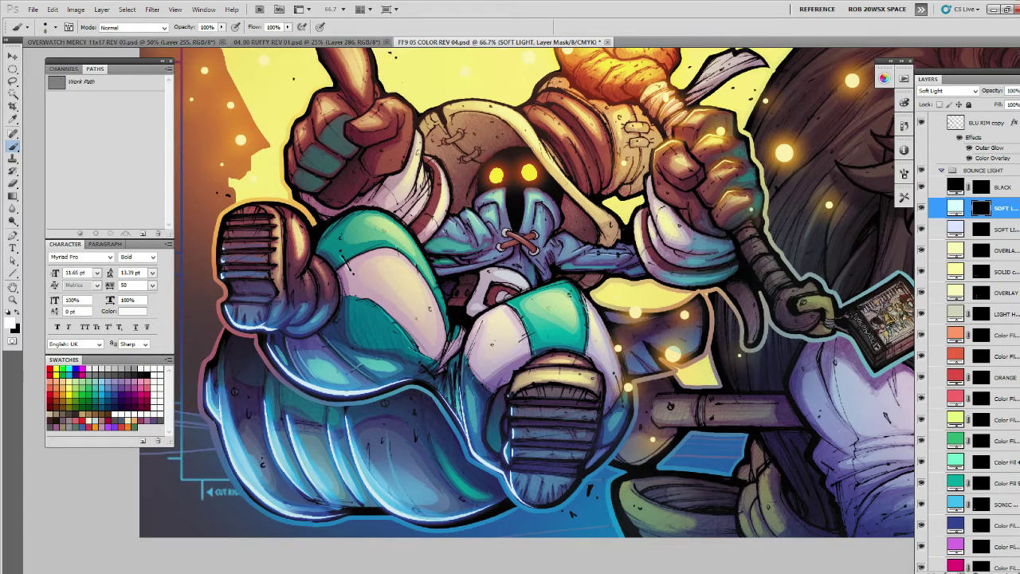
left_click_drag(575, 298, 643, 400)
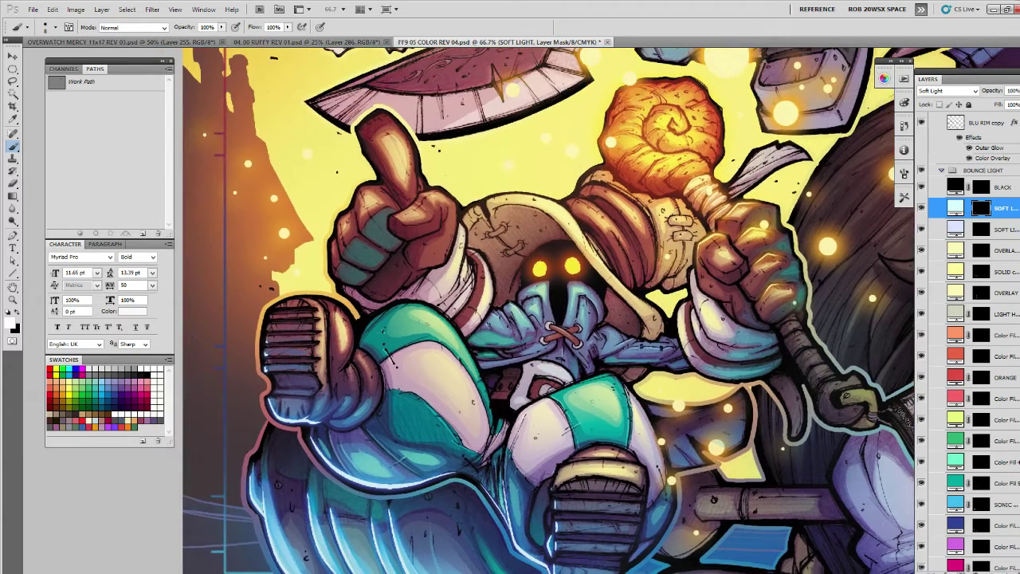
left_click_drag(386, 310, 367, 330)
left_click_drag(421, 271, 433, 315)
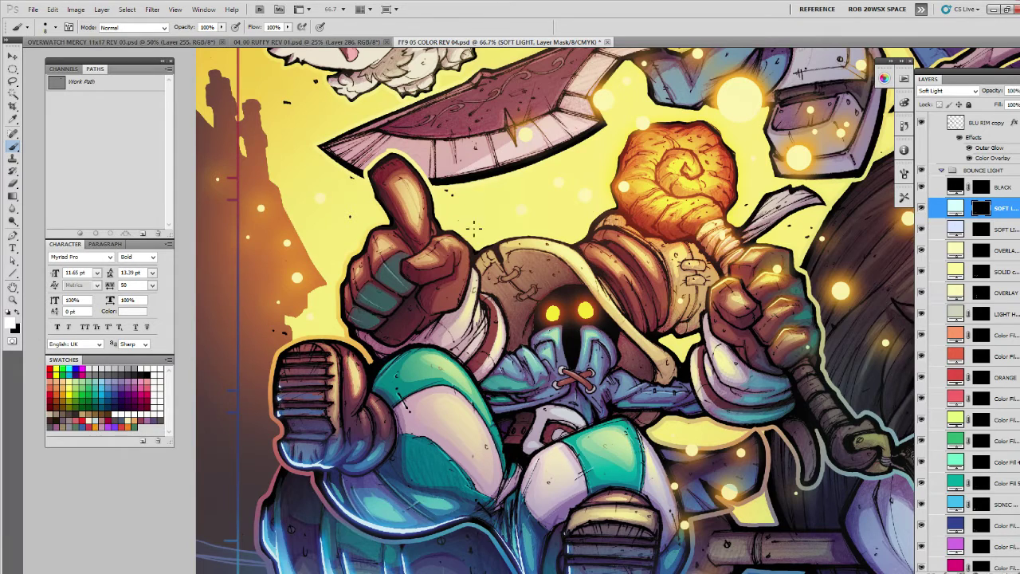
left_click_drag(506, 270, 533, 285)
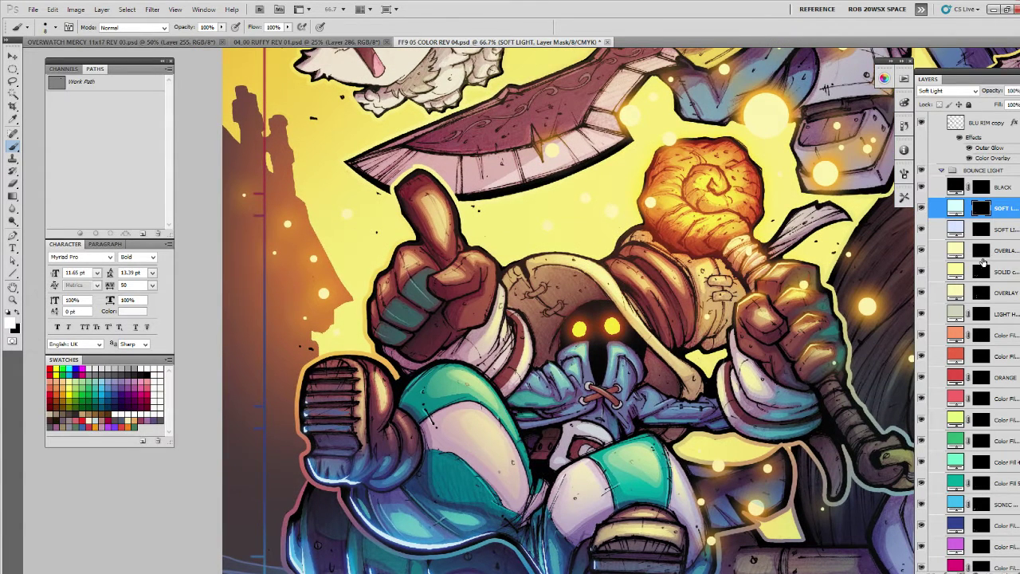
Set the OVERLAY copy layer's blend mode to Soft Light and move it directly below the pale cyan SOFT LIGHT layer.
left_click(981, 292)
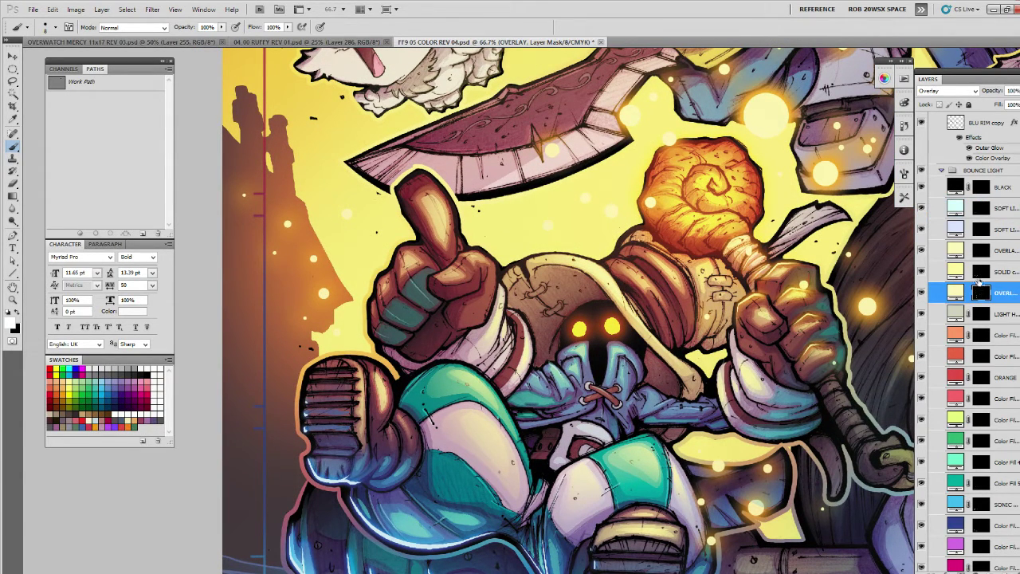
left_click(981, 254)
left_click(949, 90)
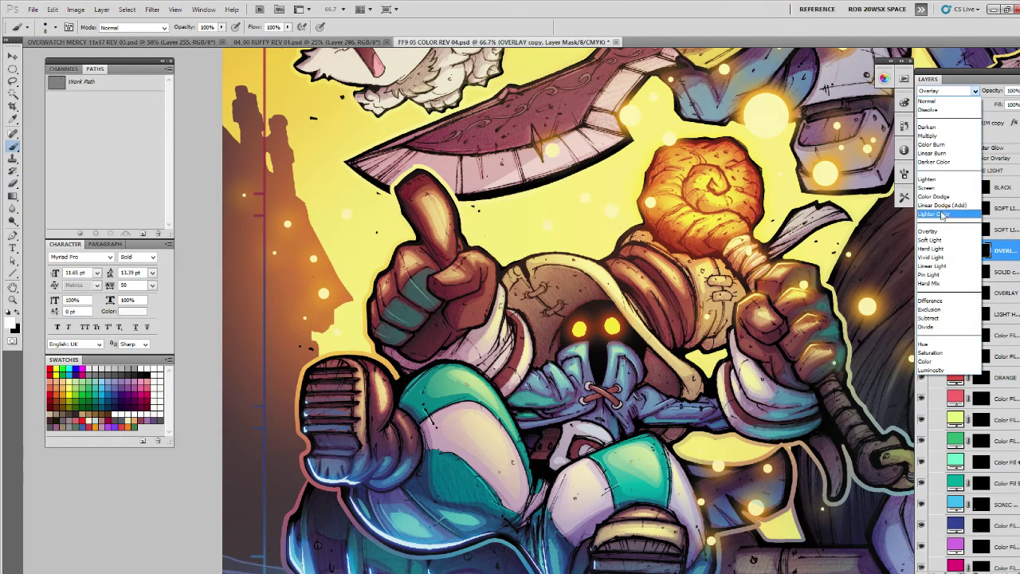
left_click(969, 232)
left_click_drag(1002, 250, 1003, 230)
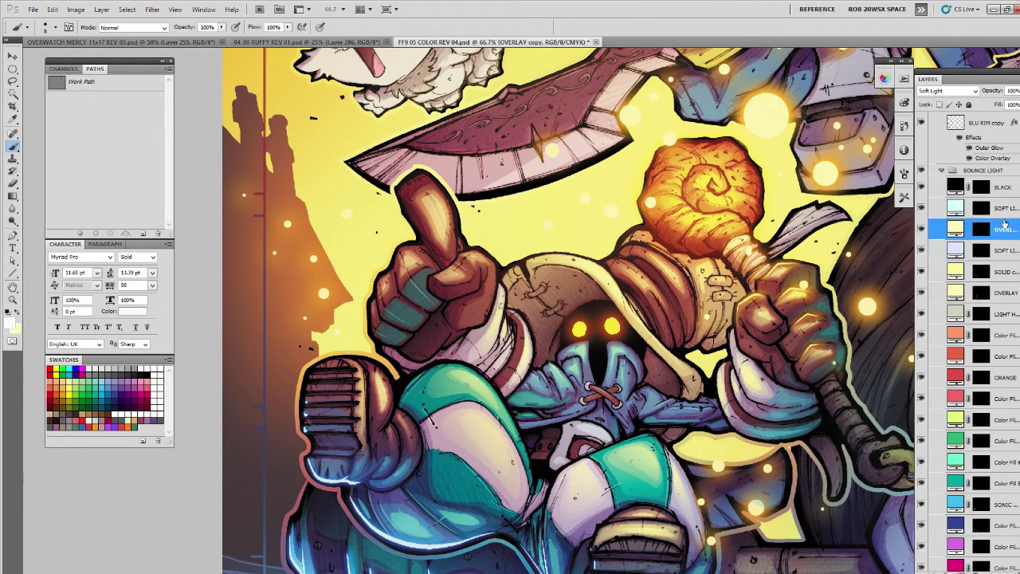
Rename the OVERLAY copy layer SOFT LIGHT and target its mask for painting.
double_click(1005, 230)
key("BackSpace")
type("SOFT LIGHT")
key("Return")
left_click(981, 229)
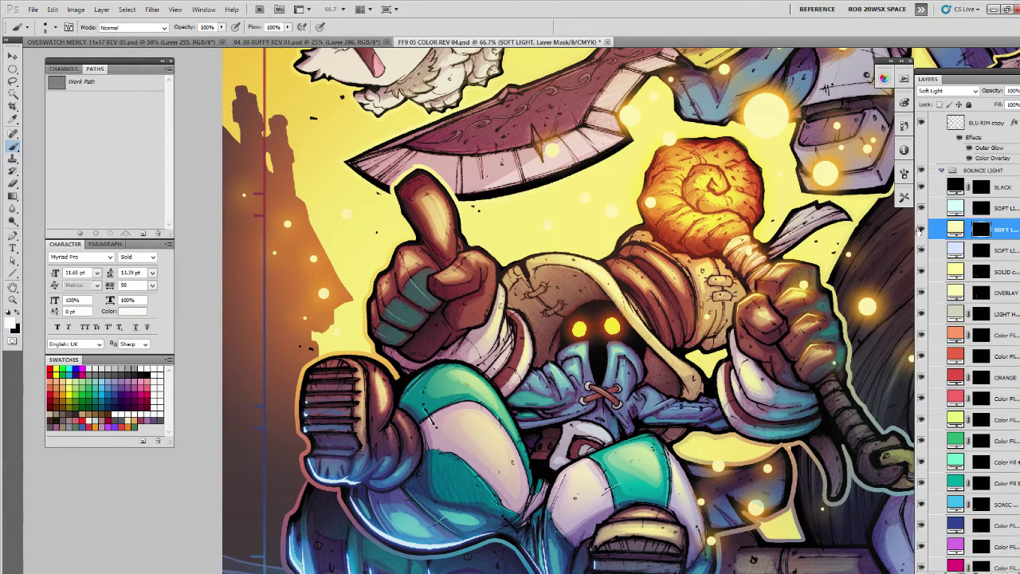
Try the Overlay blend mode on the pale yellow SOFT LIGHT layer and lower its opacity to 60%.
left_click_drag(646, 295, 680, 306)
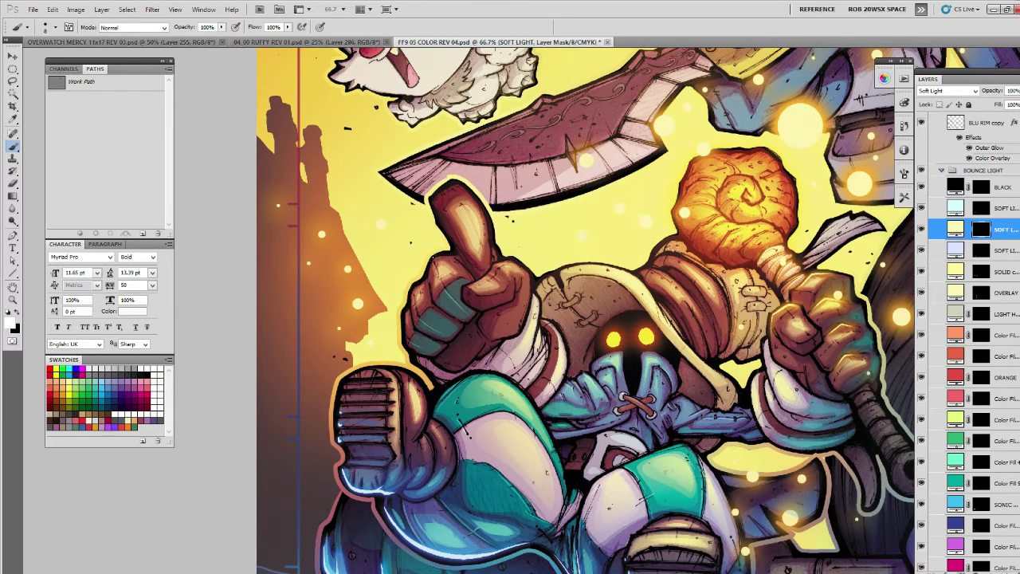
mouse_move(441, 265)
left_mouse_down()
mouse_move(434, 276)
mouse_move(463, 281)
left_mouse_up()
left_click_drag(471, 232, 449, 269)
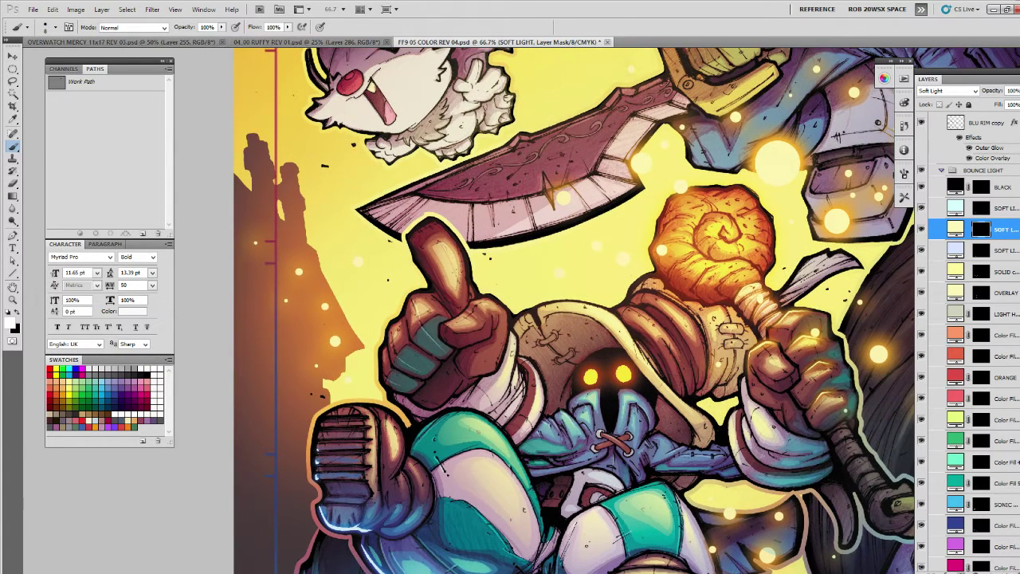
left_click(947, 90)
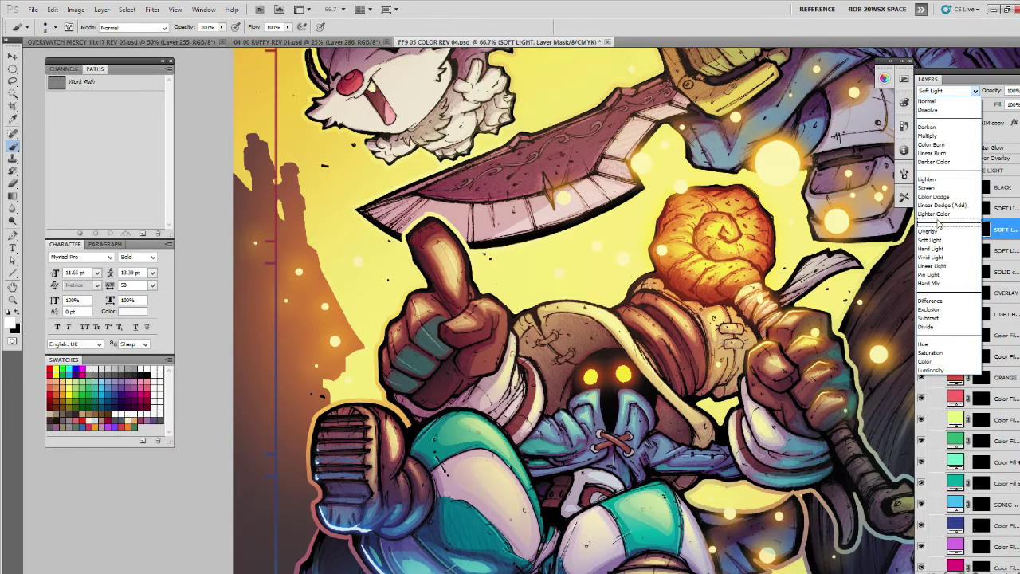
left_click(935, 231)
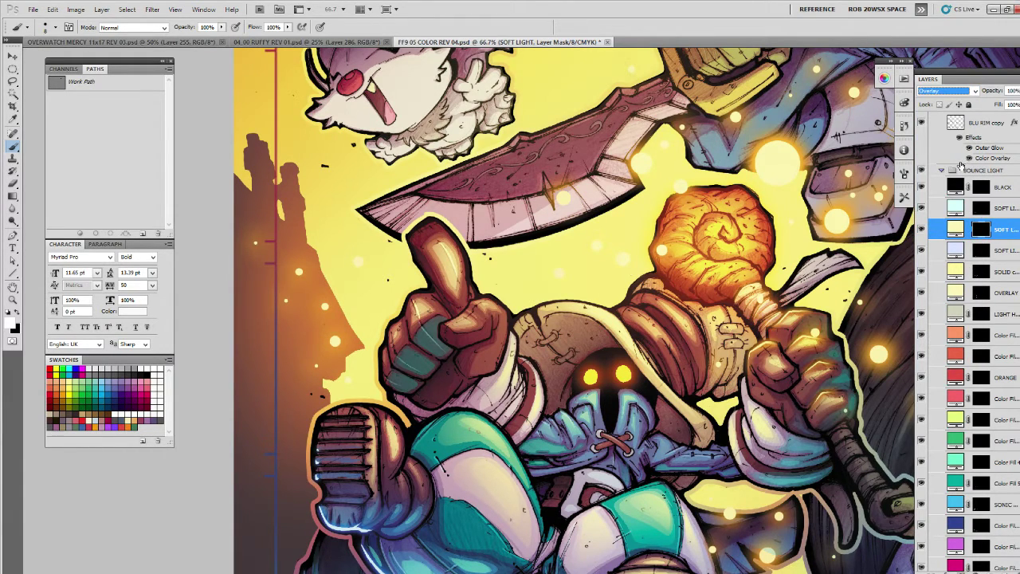
left_click(947, 90)
left_click(929, 240)
left_click(949, 91)
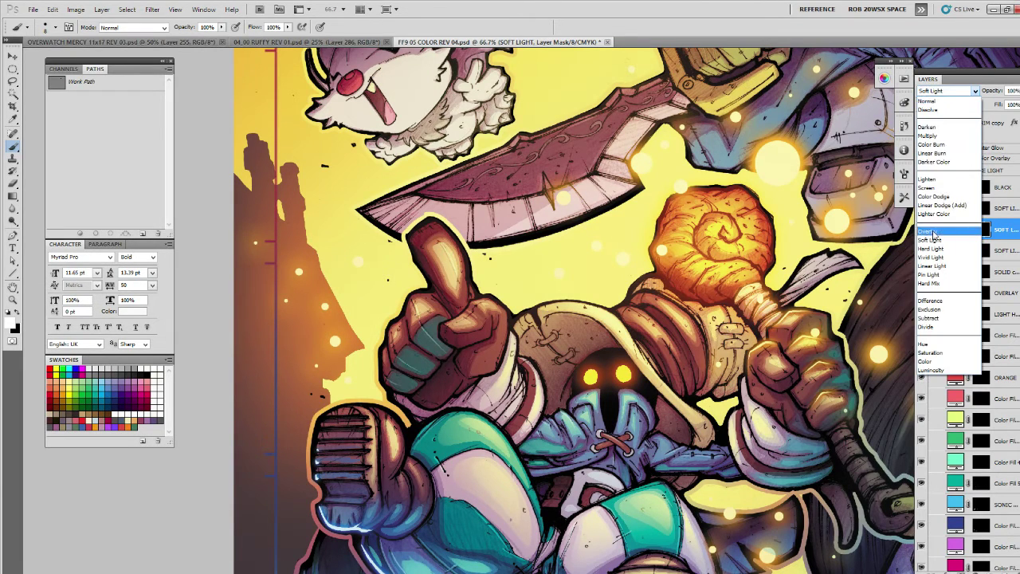
left_click(934, 232)
left_click(1019, 90)
left_click_drag(1019, 104, 1016, 105)
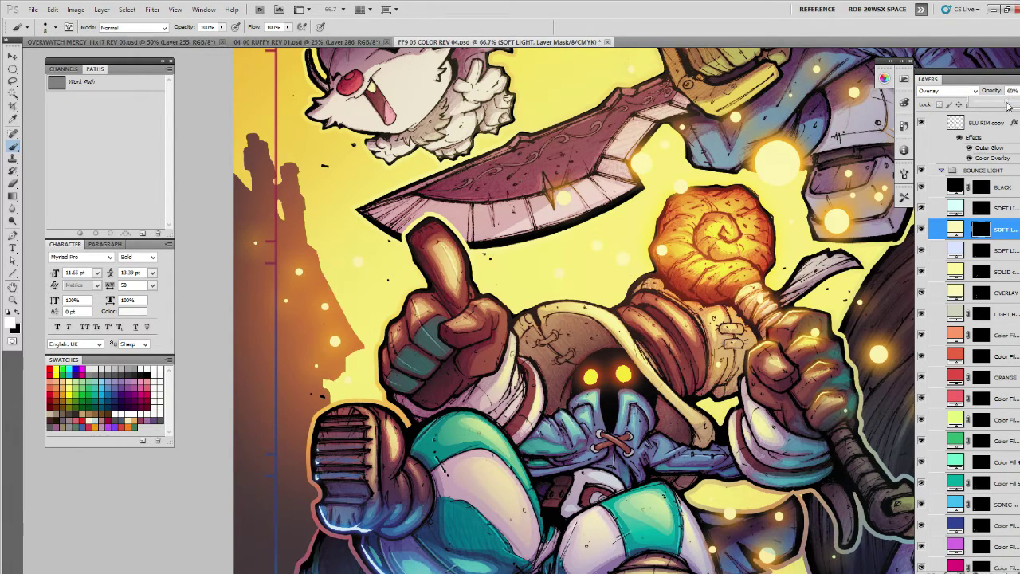
left_click_drag(511, 304, 513, 310)
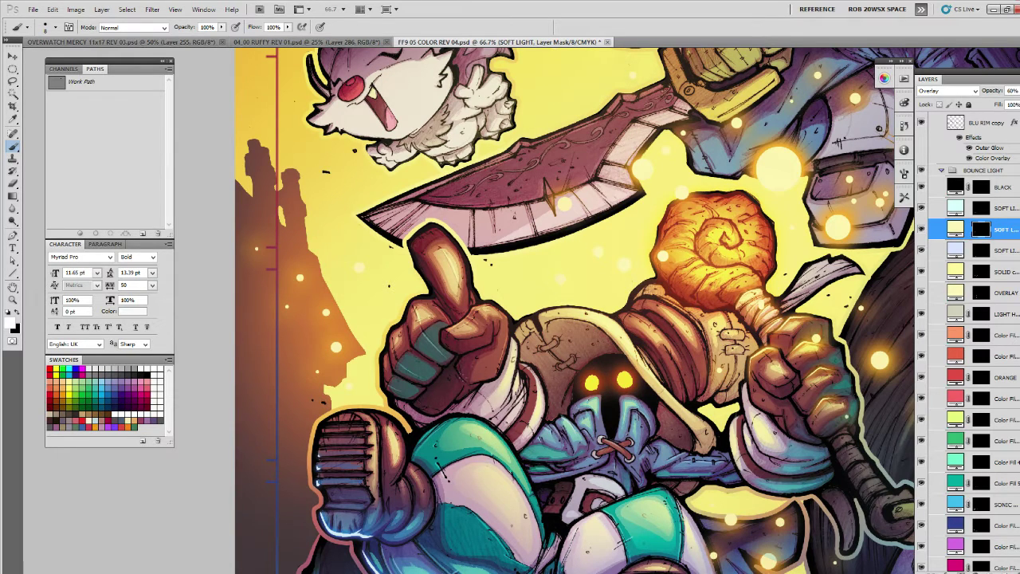
Load the ROB SMOOTH OUTLINE BRUSH MEDIUM preset with white as the painting colour and try a stroke on the thumbs-up glove, undoing it.
right_click(467, 370)
double_click(488, 448)
key("x")
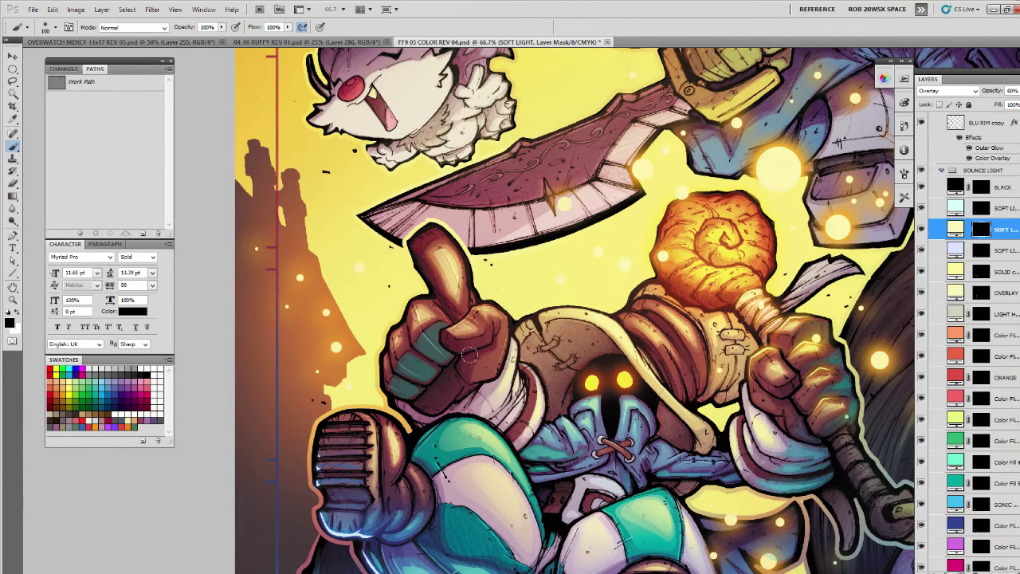
right_click(469, 354)
double_click(493, 411)
left_click_drag(468, 401, 430, 416)
left_click(904, 197)
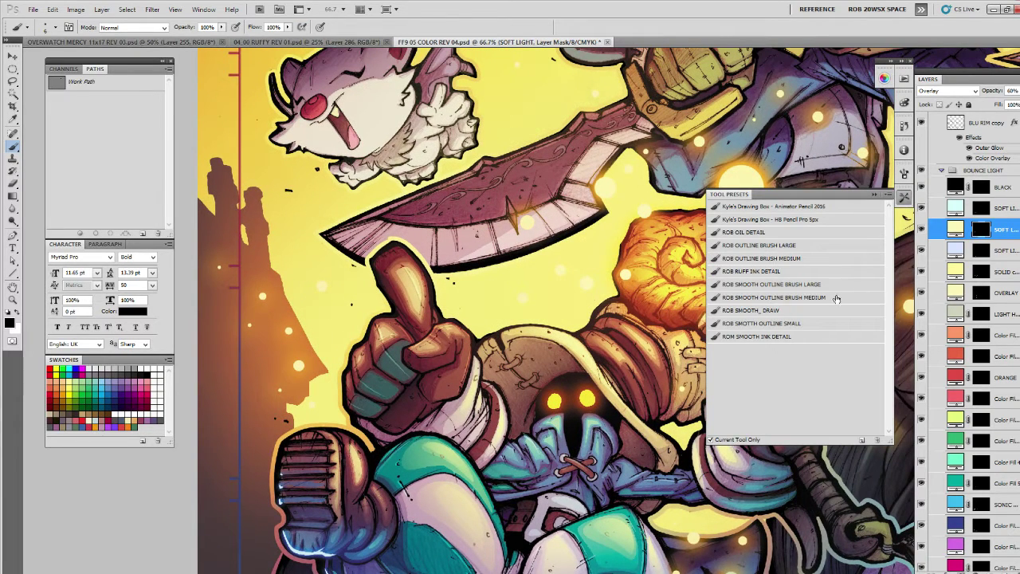
left_click(837, 299)
left_click(874, 195)
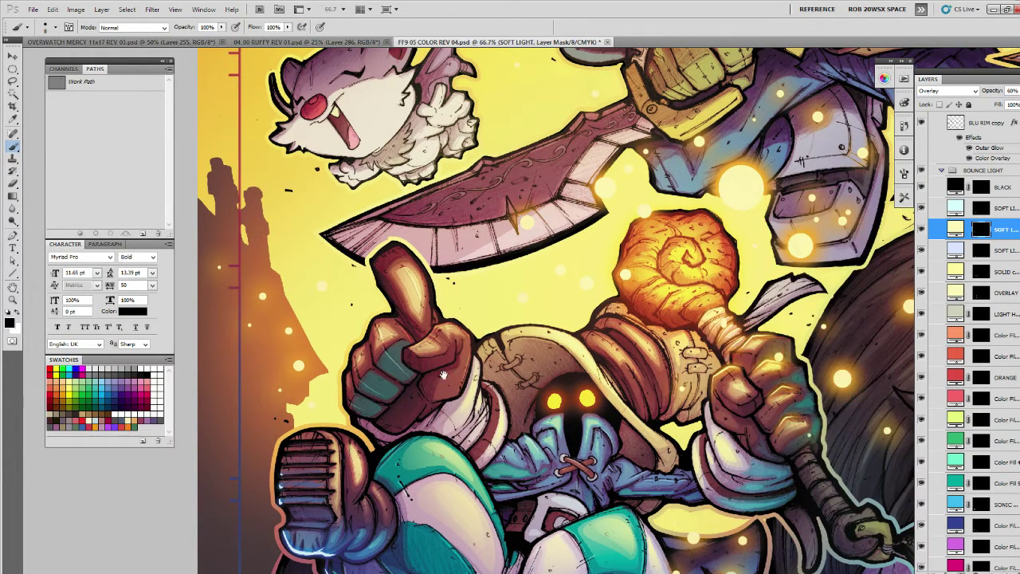
key("x")
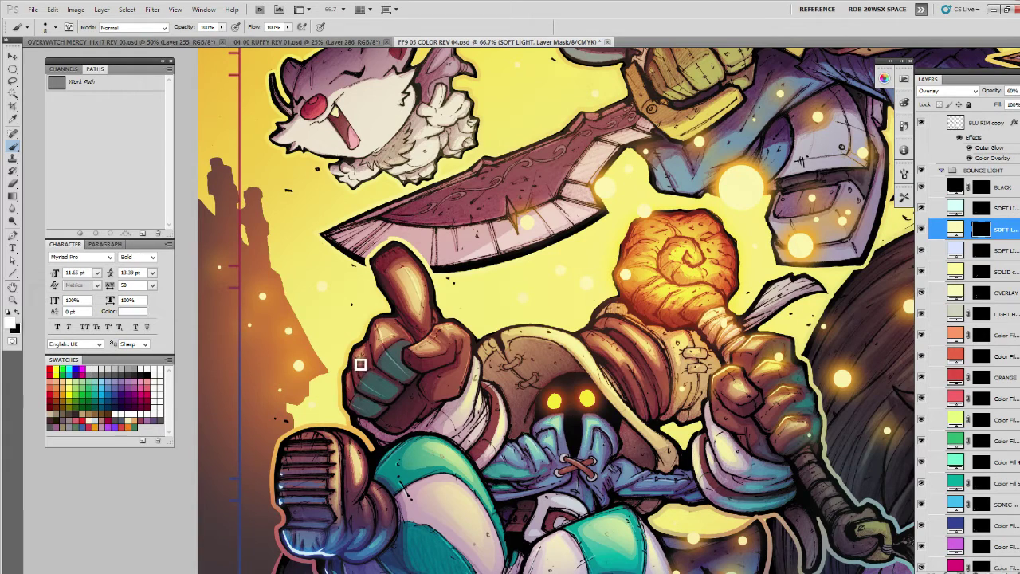
mouse_move(361, 364)
left_mouse_down()
mouse_move(364, 388)
mouse_move(369, 353)
mouse_move(356, 389)
left_mouse_up()
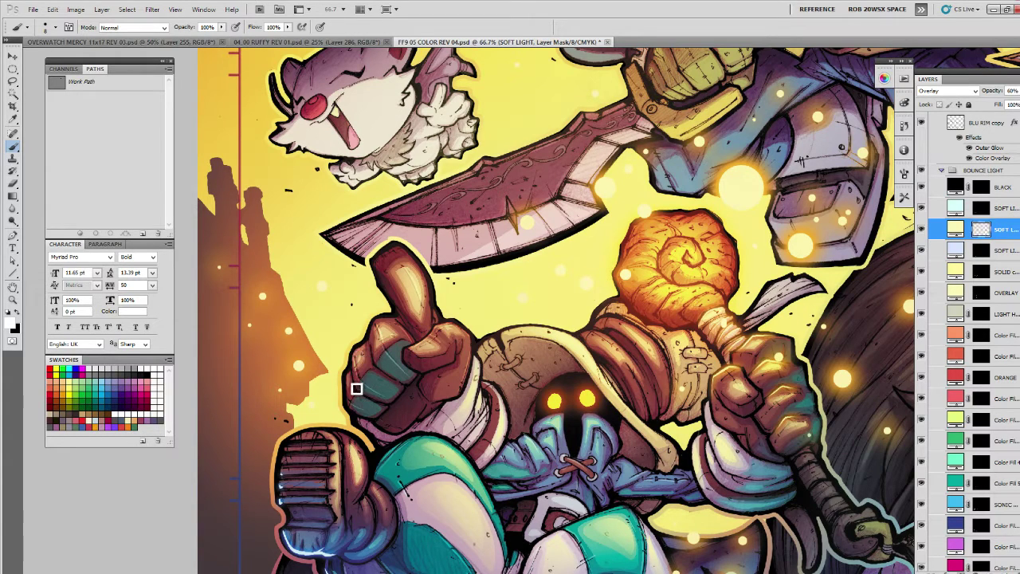
key("ctrl+z")
Set the pale yellow layer back to Soft Light at 100% opacity and target its mask for painting.
left_click_drag(704, 430, 650, 360)
left_click(933, 91)
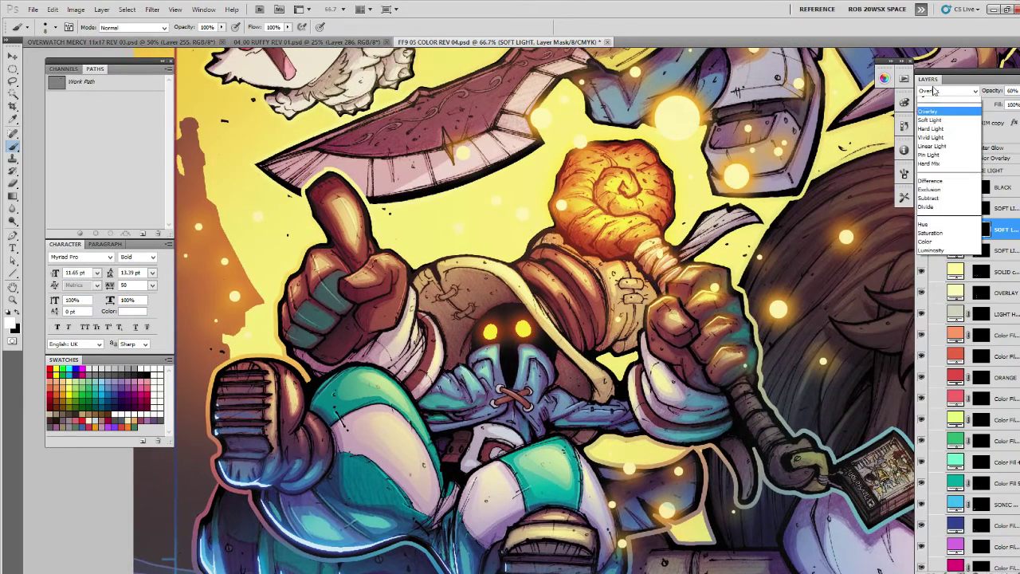
left_click(929, 108)
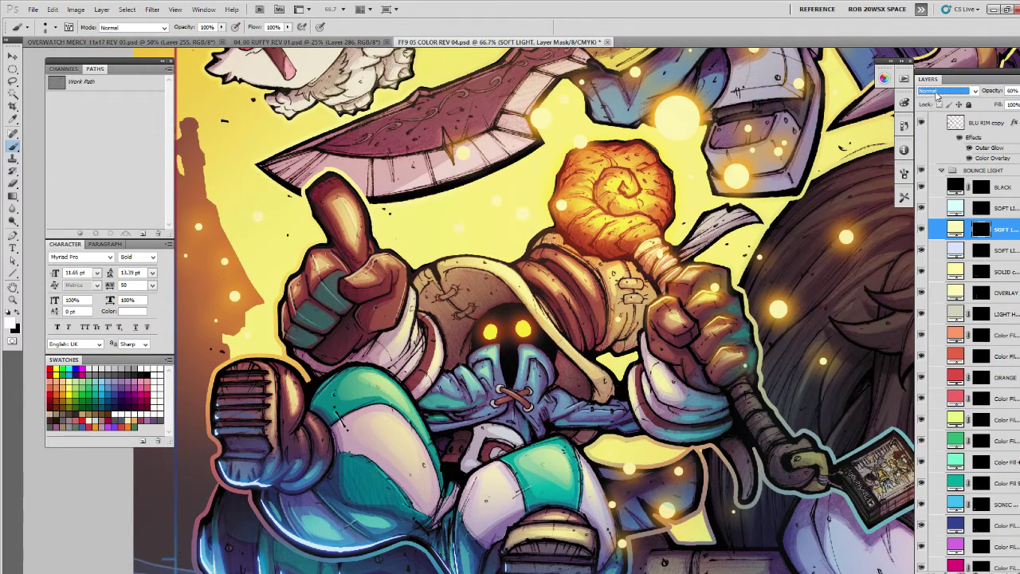
left_click(938, 94)
left_click(930, 242)
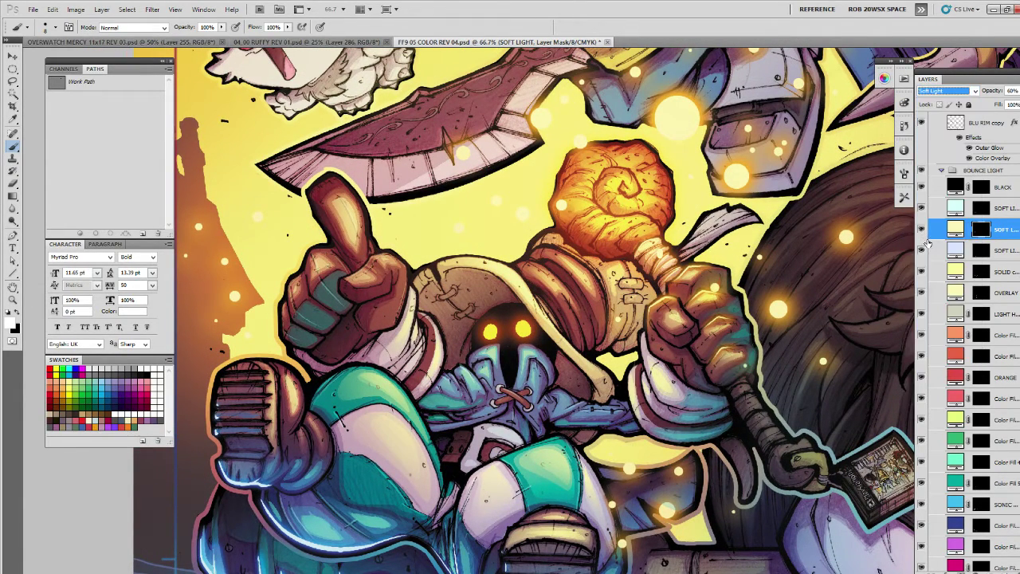
left_click(1018, 91)
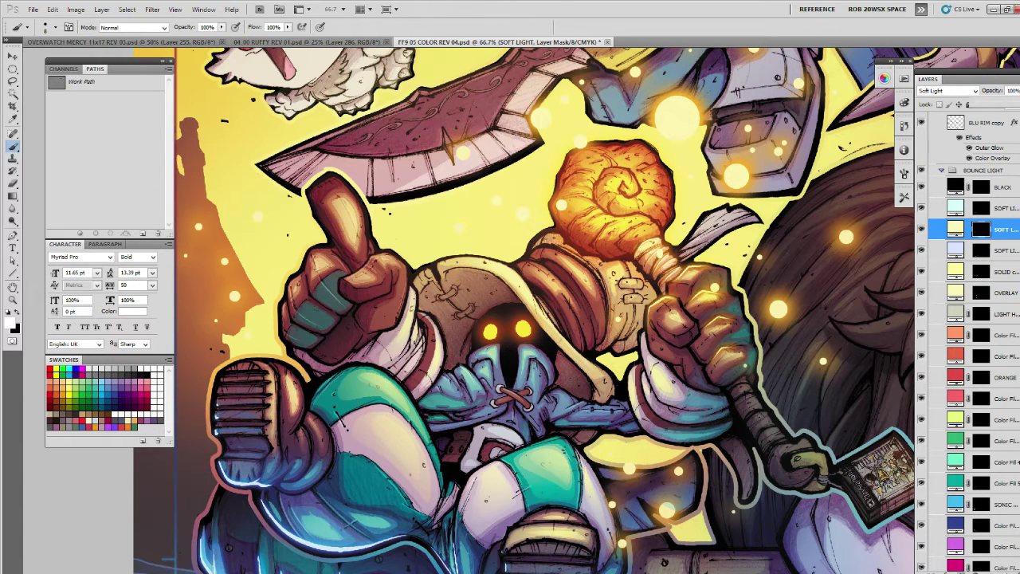
left_click(977, 231)
Brush warm soft-light highlights along the brim, crumpled folds and stitched patch of the mage's hat.
mouse_move(610, 274)
left_mouse_down()
mouse_move(538, 301)
mouse_move(513, 296)
mouse_move(539, 366)
left_mouse_up()
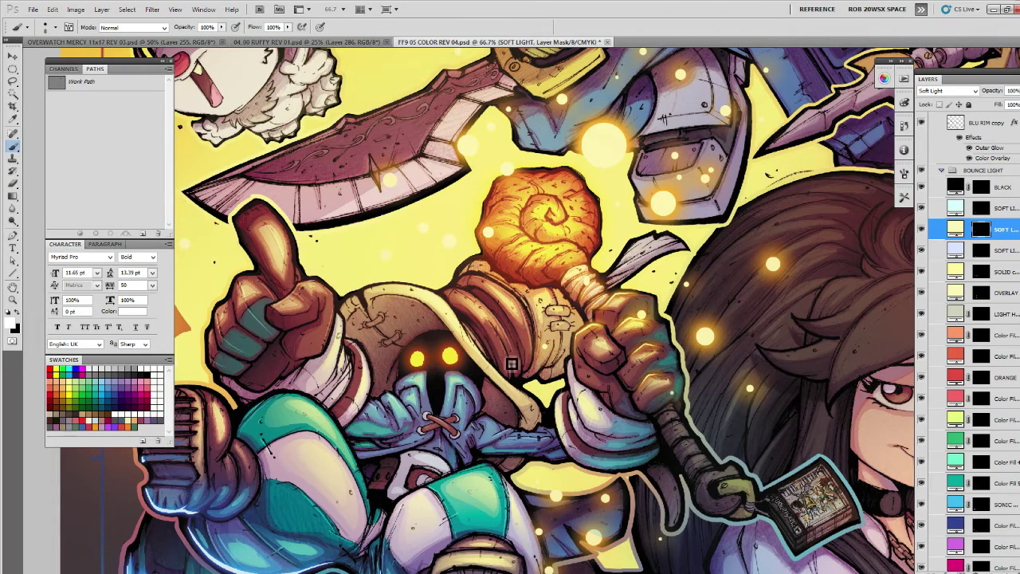
left_click_drag(476, 303, 512, 367)
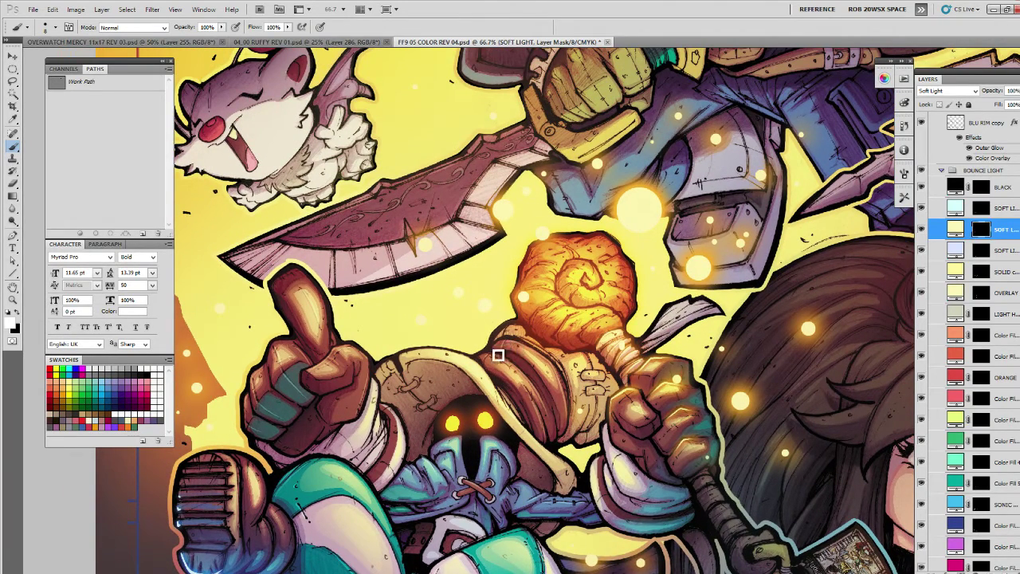
scroll(510, 385, "down", 1)
scroll(510, 385, "right", 1)
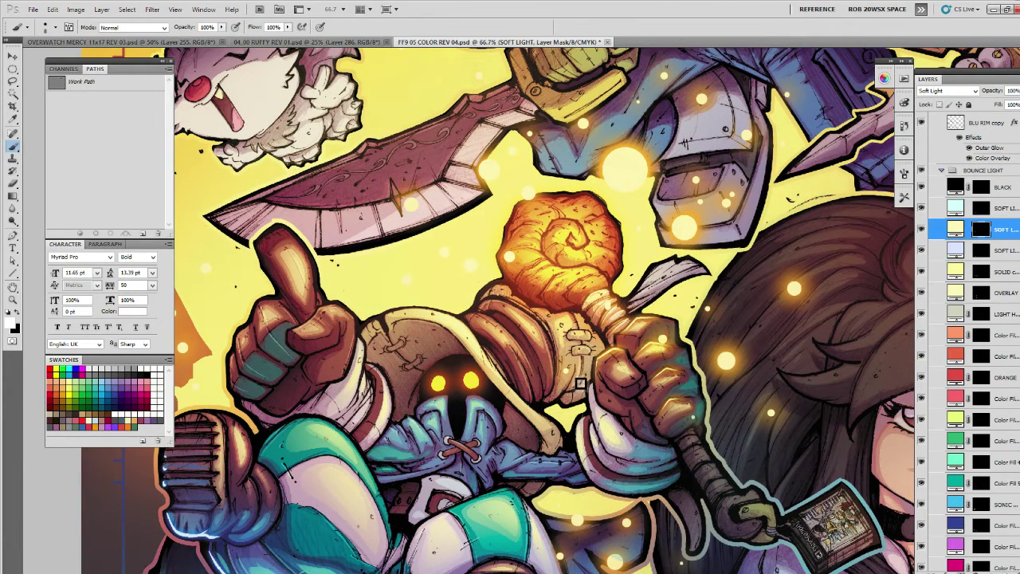
scroll(590, 372, "up", 1)
scroll(590, 372, "right", 1)
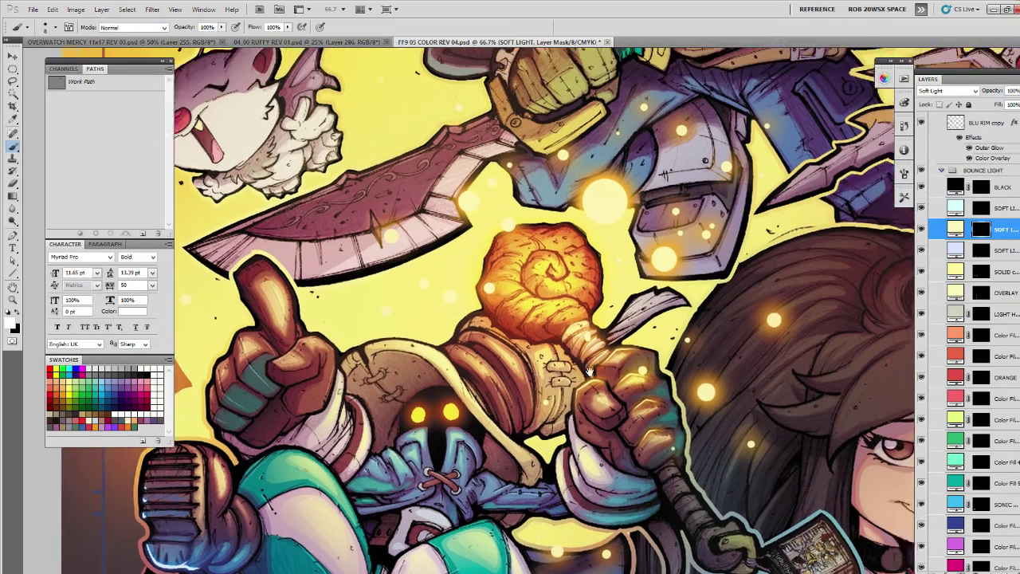
scroll(590, 372, "up", 1)
scroll(590, 371, "right", 1)
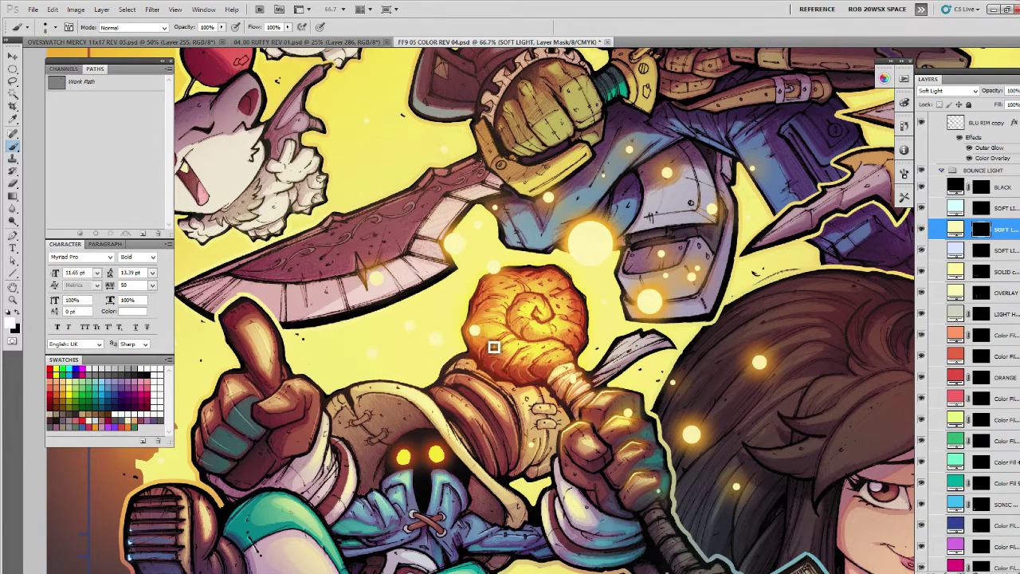
Brush warm soft-light highlights across the glowing spiral head of the mage's staff.
mouse_move(506, 337)
left_mouse_down()
mouse_move(505, 348)
mouse_move(481, 328)
mouse_move(472, 371)
mouse_move(502, 390)
left_mouse_up()
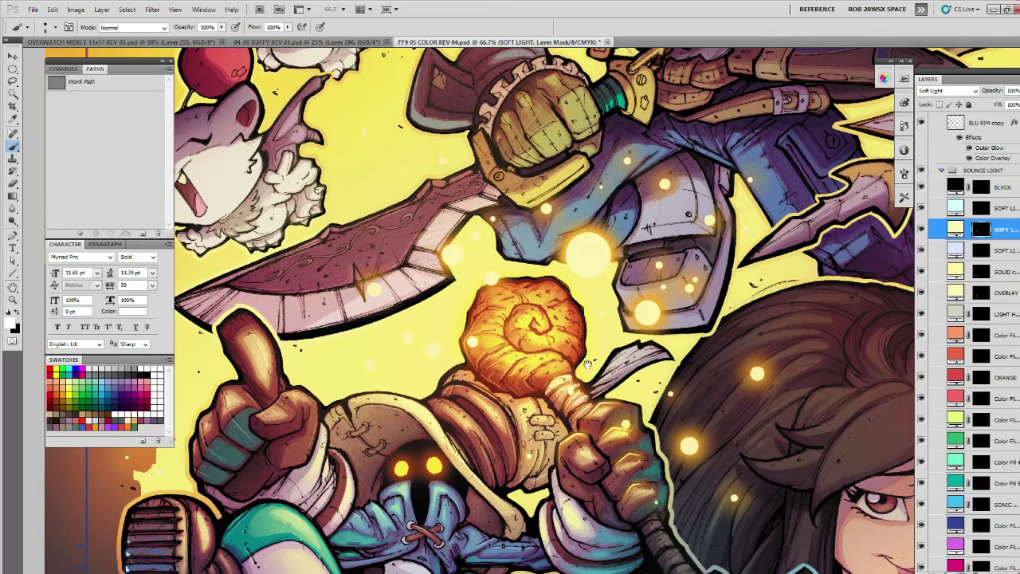
left_click_drag(588, 364, 593, 405)
left_click_drag(487, 356, 562, 352)
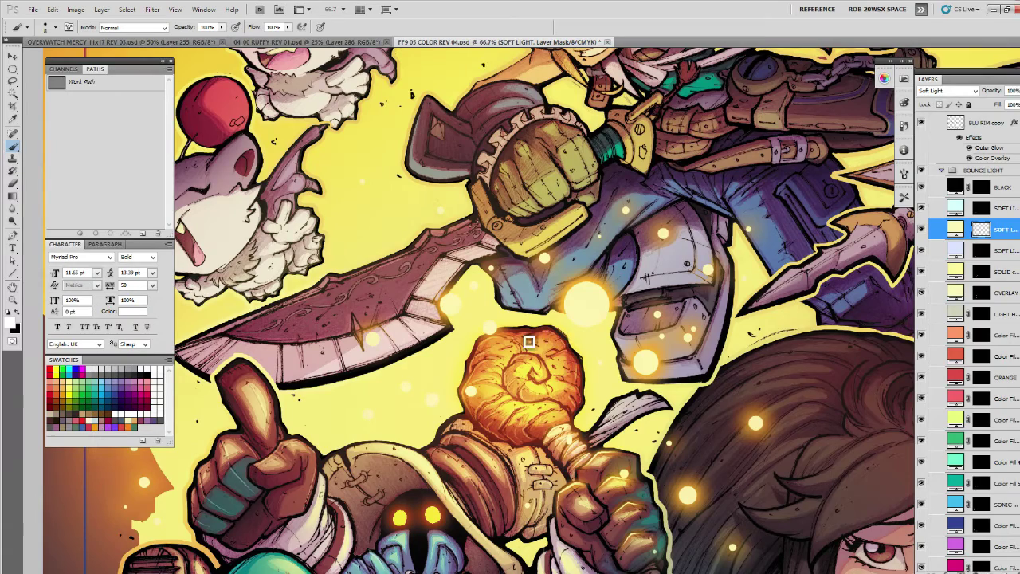
Brush warm soft-light highlights onto the glove gripping the staff and the cuff below the thumbs-up hand.
left_click_drag(558, 439, 491, 302)
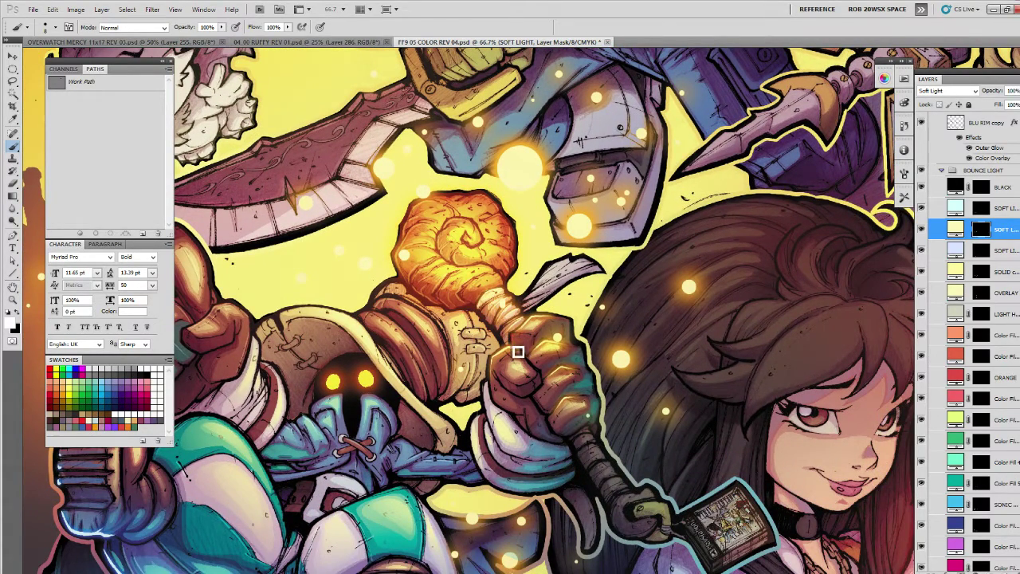
mouse_move(556, 335)
left_mouse_down()
mouse_move(598, 357)
mouse_move(590, 324)
left_mouse_up()
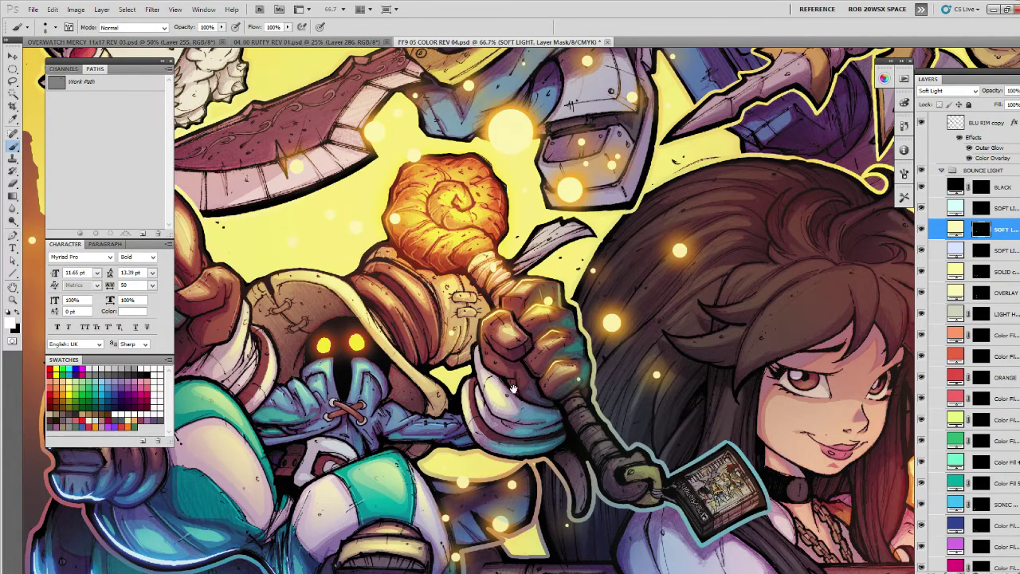
left_click_drag(506, 369, 569, 326)
mouse_move(491, 337)
left_mouse_down()
mouse_move(517, 358)
mouse_move(544, 358)
mouse_move(558, 402)
mouse_move(600, 438)
left_mouse_up()
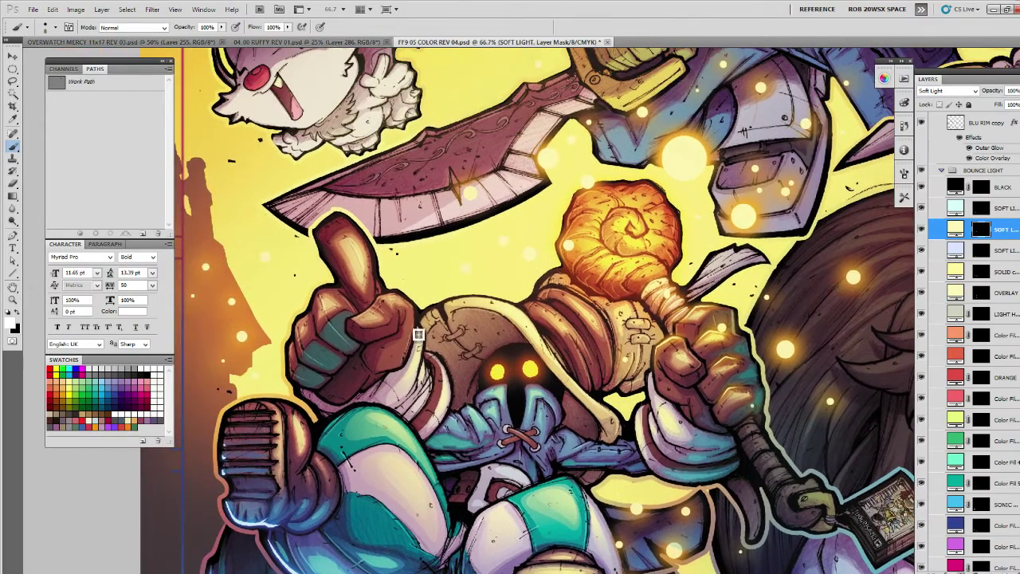
left_click_drag(419, 330, 404, 374)
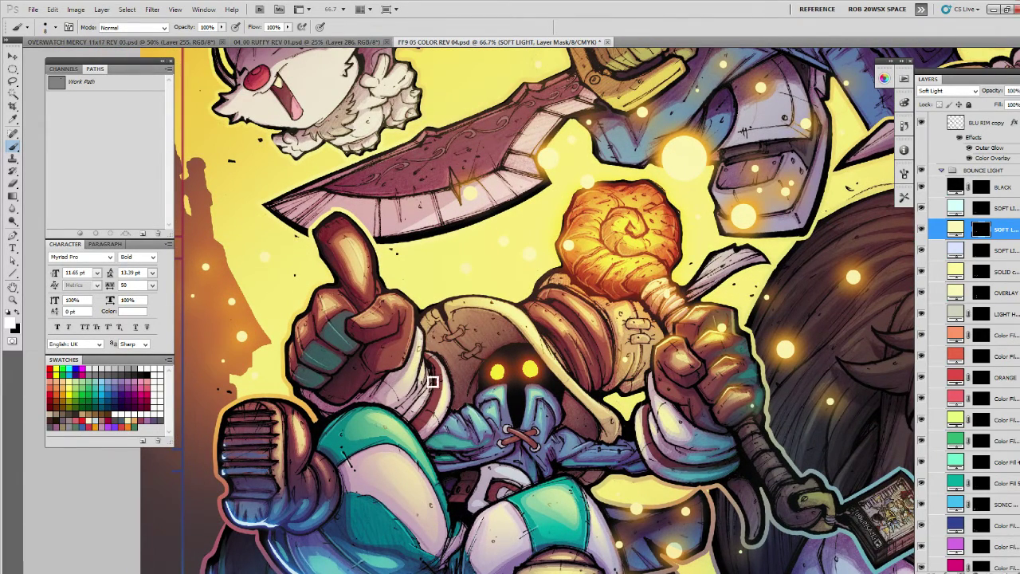
Brush warm soft-light highlights over the striped trouser legs, both knees and the raised boot of the mage.
left_click_drag(421, 412, 399, 345)
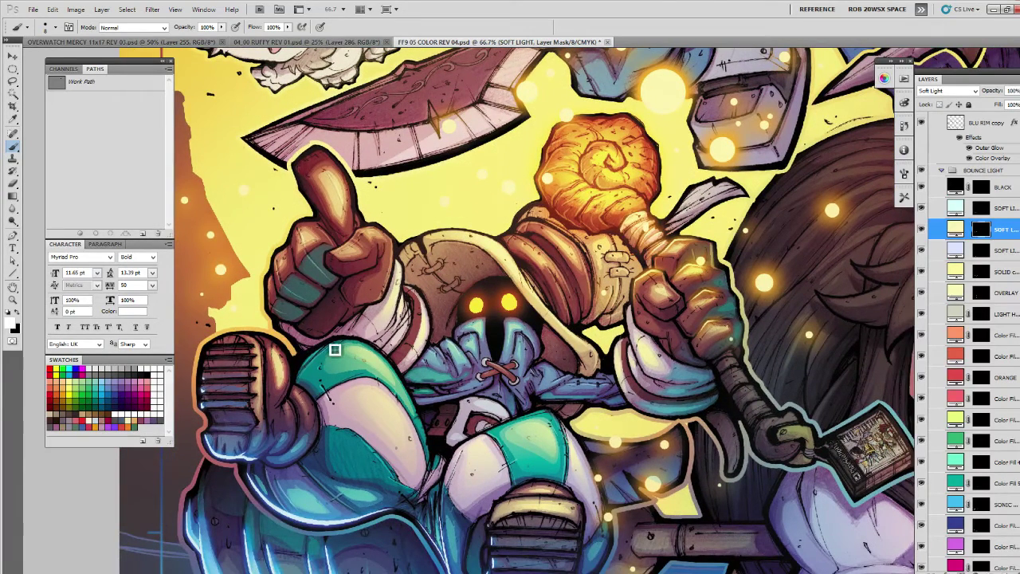
mouse_move(405, 385)
left_mouse_down()
mouse_move(428, 436)
mouse_move(432, 483)
left_mouse_up()
mouse_move(444, 428)
left_mouse_down()
mouse_move(435, 437)
mouse_move(465, 416)
mouse_move(449, 415)
mouse_move(483, 404)
mouse_move(455, 433)
left_mouse_up()
left_click_drag(512, 460, 523, 417)
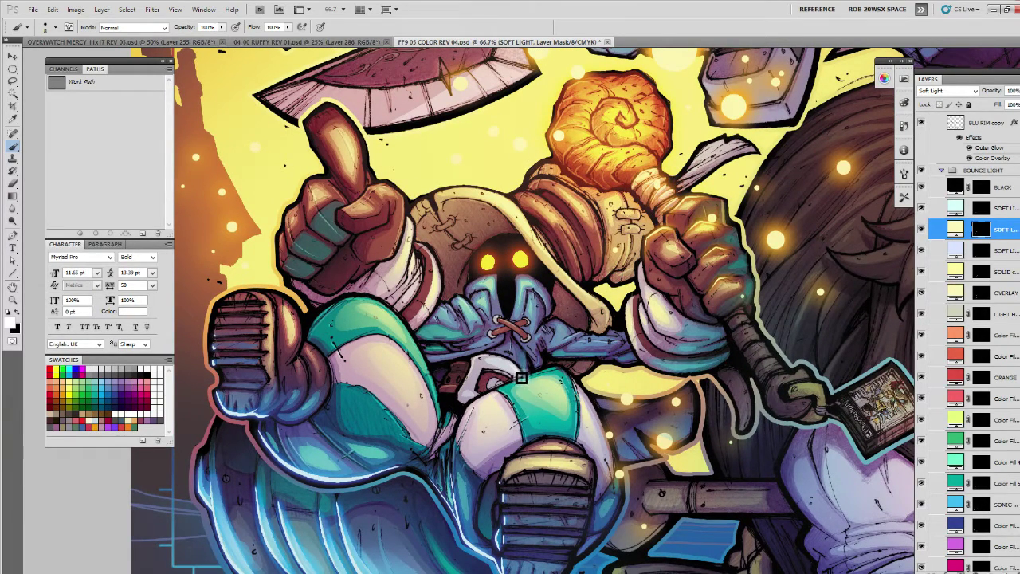
left_click_drag(520, 378, 494, 393)
left_click_drag(538, 418, 583, 376)
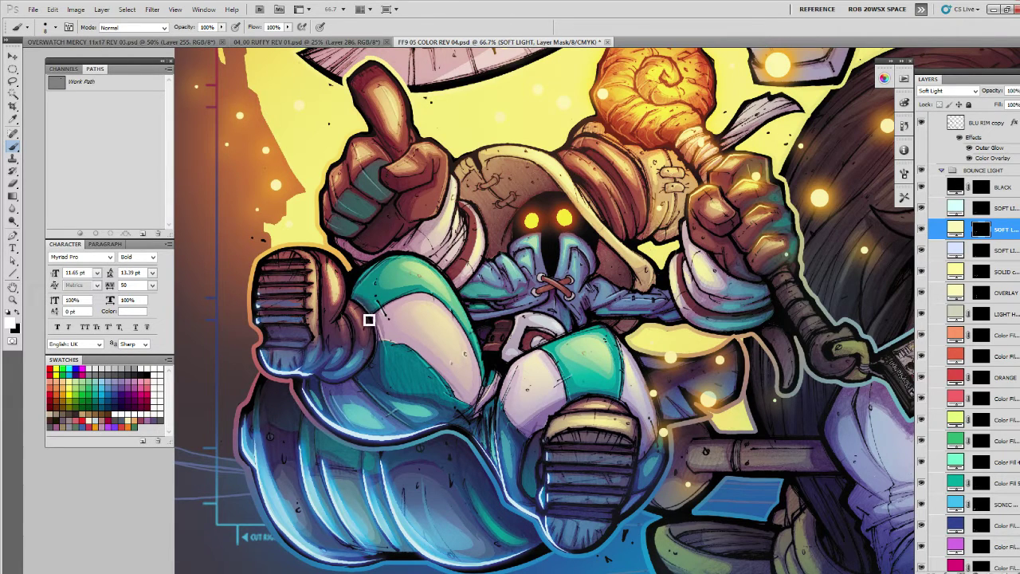
left_click_drag(338, 400, 425, 441)
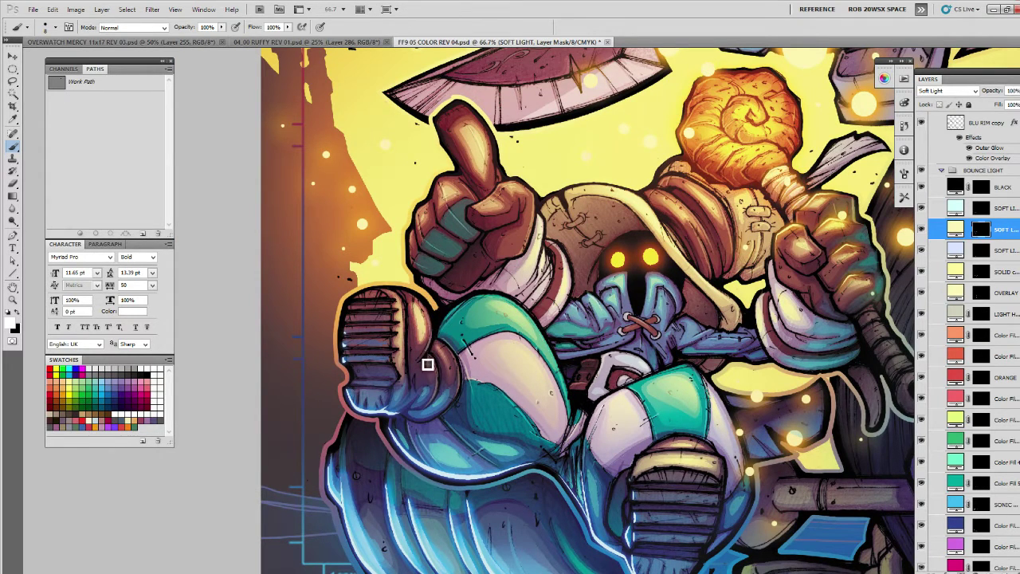
Examine the mage's highlights against the wider composition at 25%, returning to a 50% view of the figure.
key("z")
left_click(614, 356, "alt")
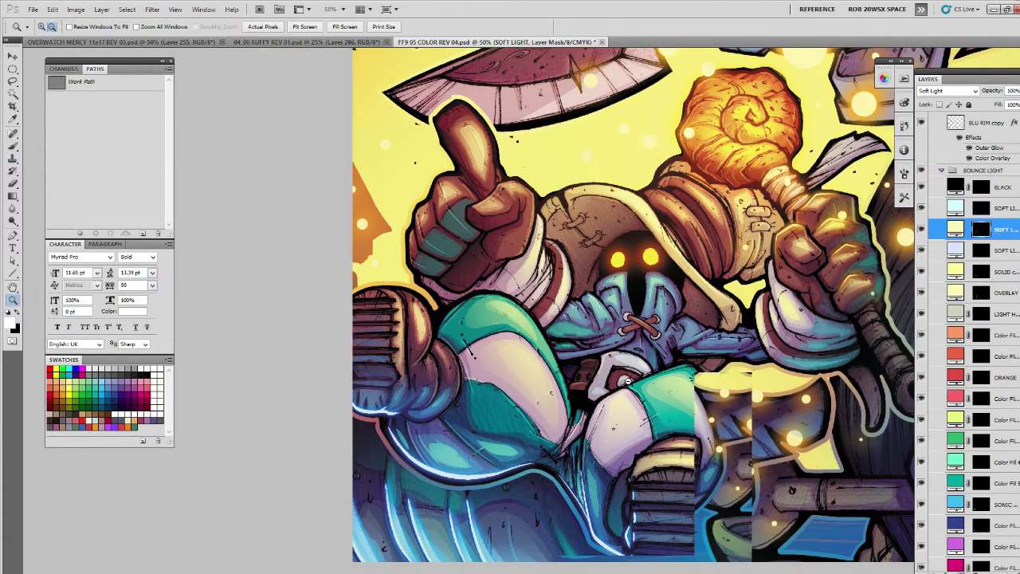
left_click(628, 384, "alt")
left_click(631, 391, "alt")
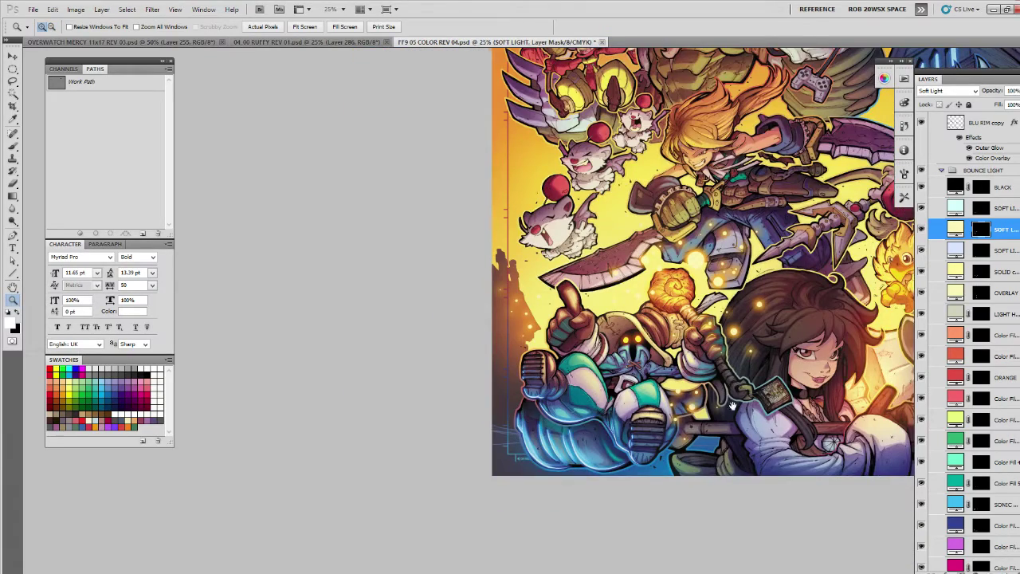
left_click_drag(732, 407, 672, 407)
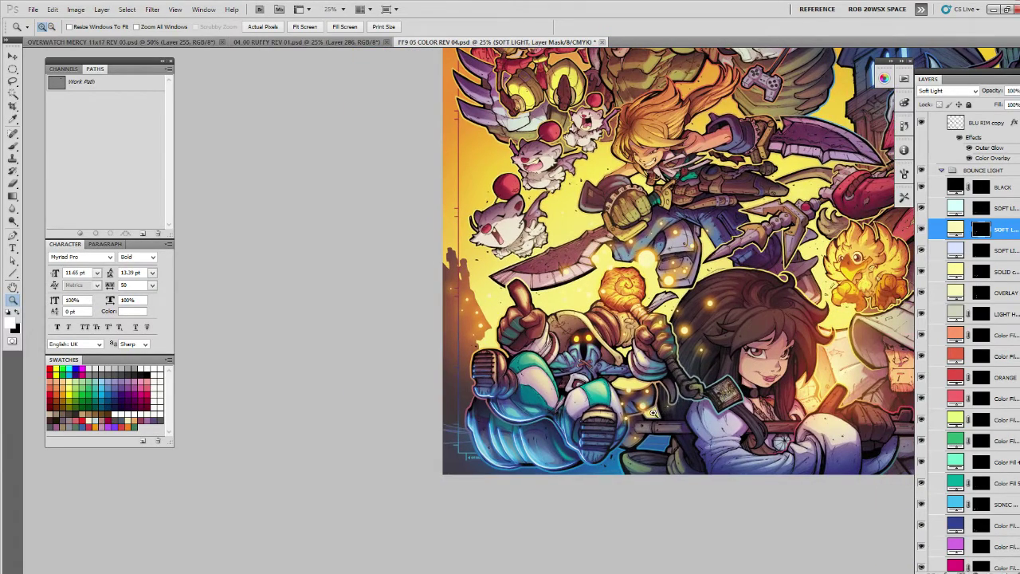
left_click(648, 375)
left_click(597, 409)
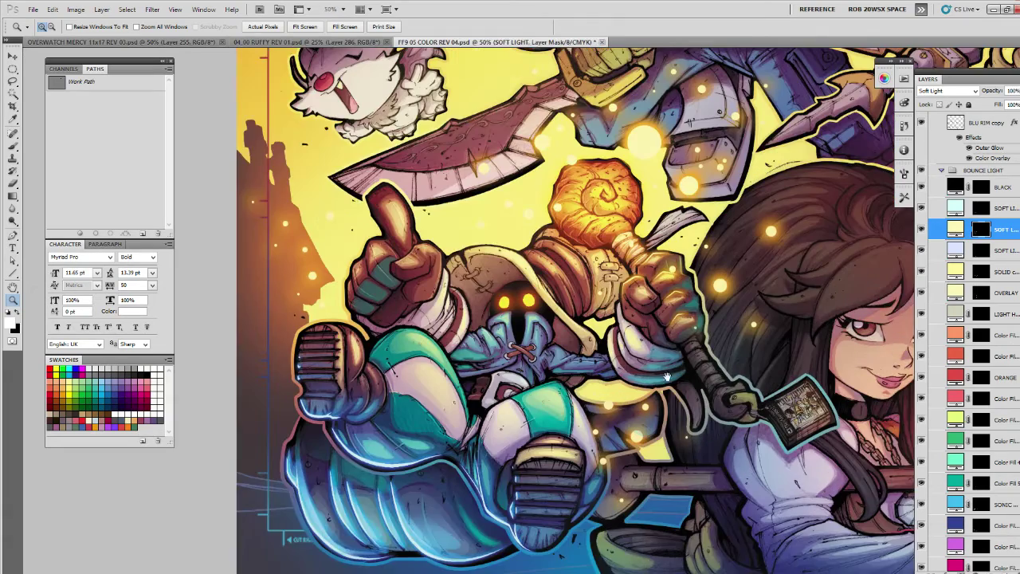
Brush additional warm soft-light highlights along the upper edge of the staff's glowing spiral head.
key("b")
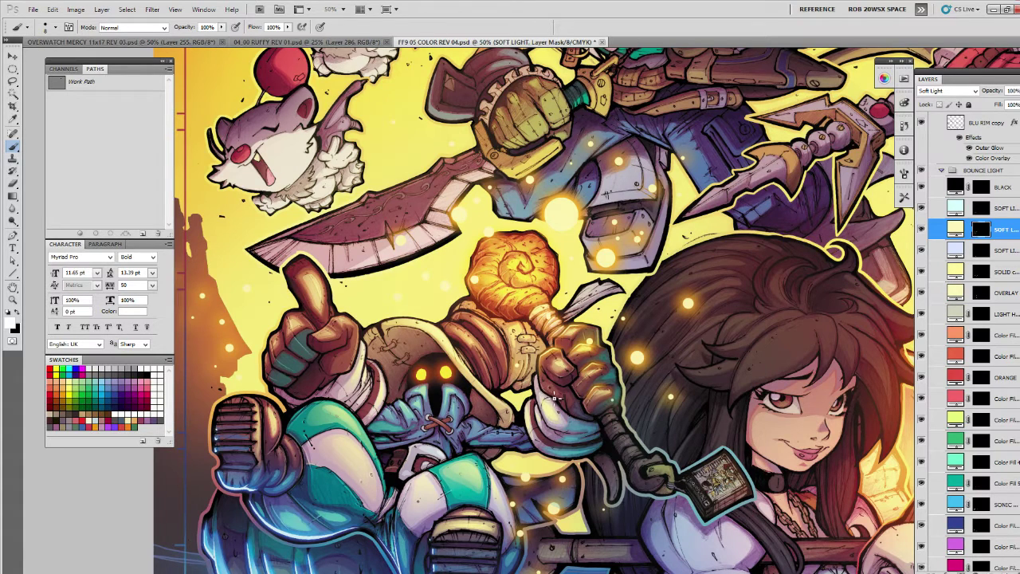
mouse_move(556, 398)
left_mouse_down()
mouse_move(566, 404)
mouse_move(547, 308)
left_mouse_up()
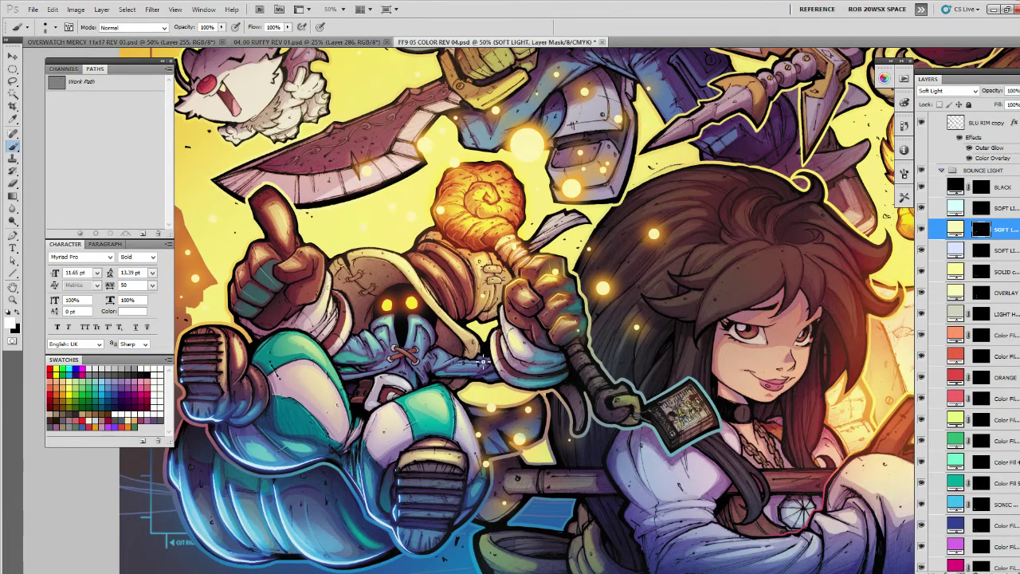
scroll(496, 351, "up", 3)
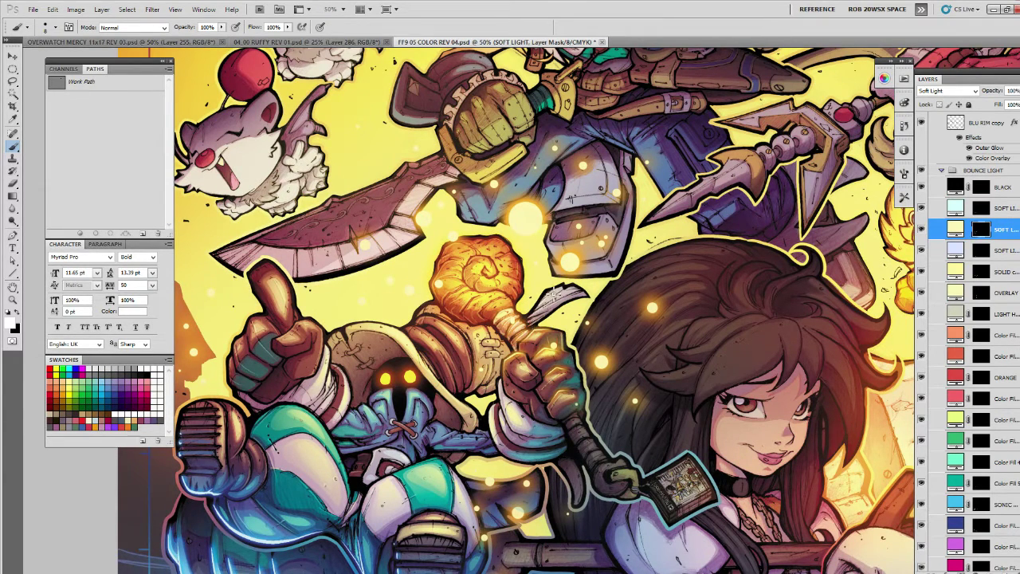
scroll(553, 294, "up", 2)
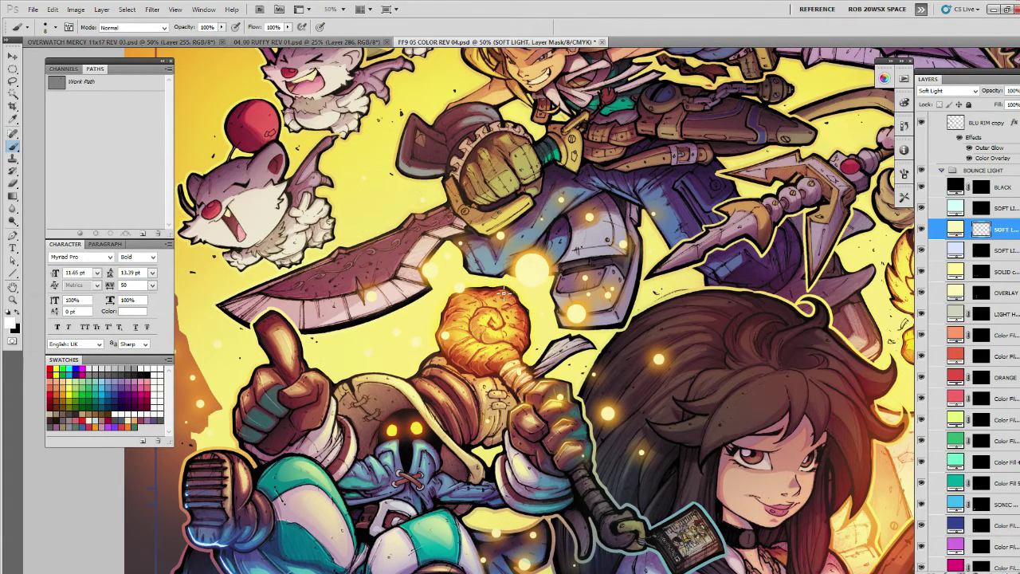
left_click_drag(504, 294, 474, 298)
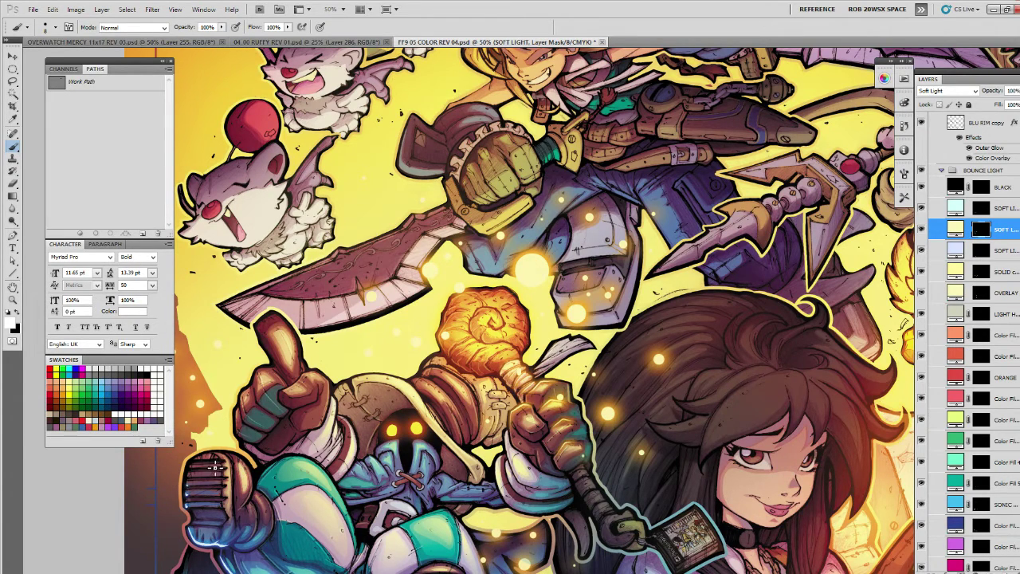
Brush warm soft-light highlights onto the ridged soles of both of the mage's boots.
left_click_drag(202, 464, 198, 464)
left_click_drag(460, 498, 550, 362)
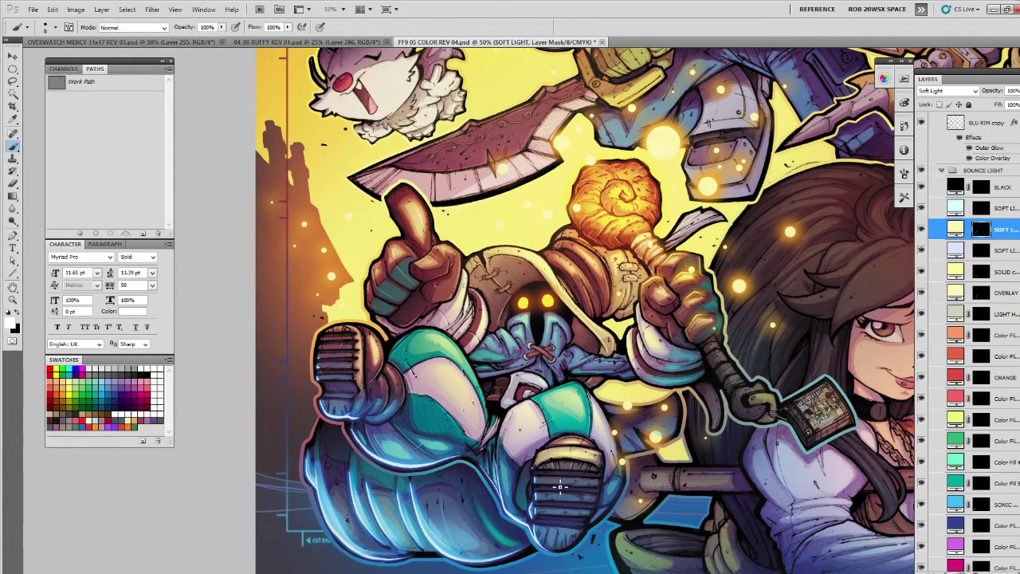
left_click_drag(559, 485, 569, 487)
left_click_drag(598, 505, 587, 531)
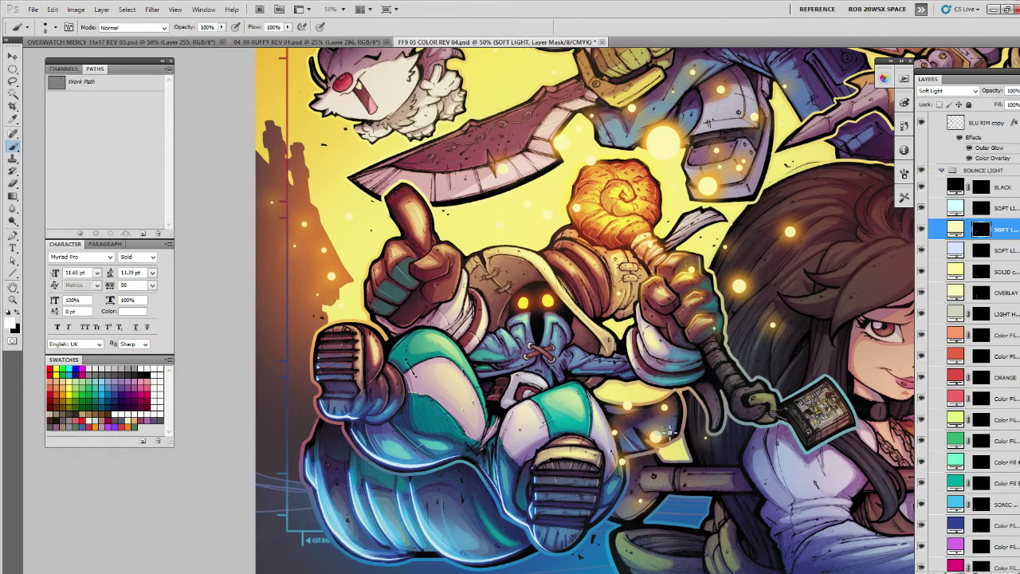
Brush soft-light highlights over the dark blue cloth with glowing orbs between the mage's front boot and the woman's hair.
left_click_drag(682, 419, 661, 446)
left_click_drag(765, 481, 645, 451)
key("ctrl+i")
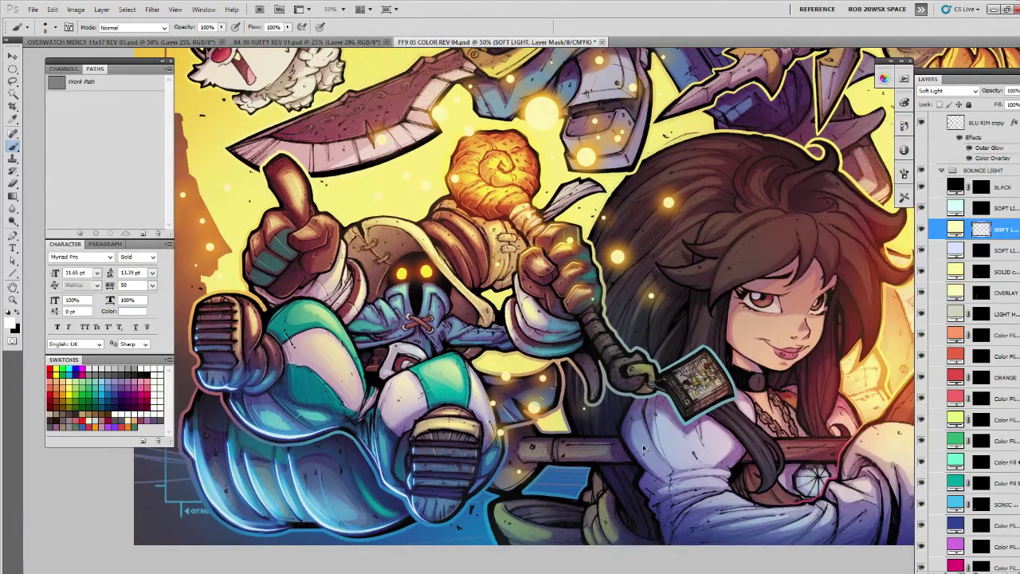
key("ctrl+i")
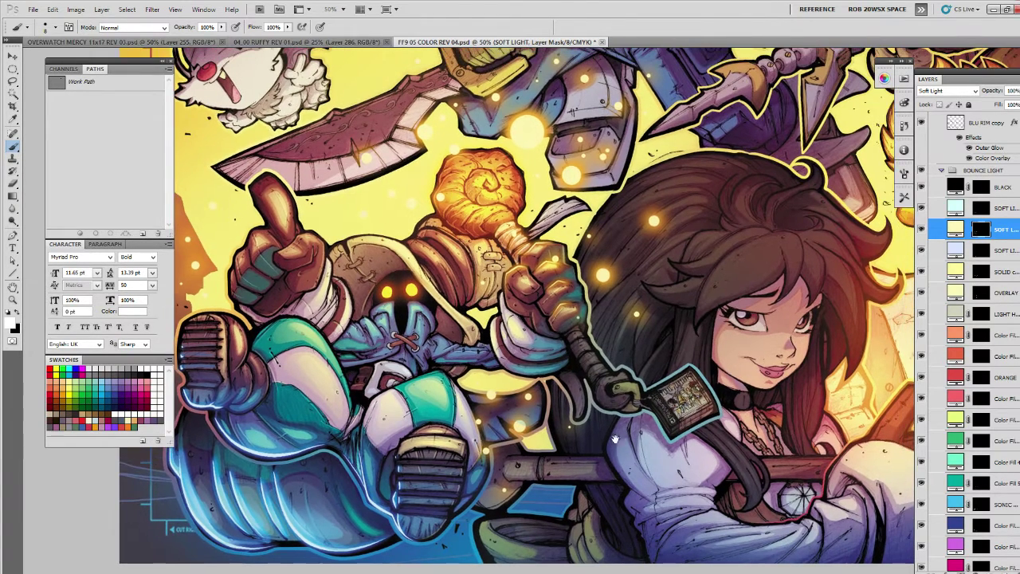
left_click_drag(634, 429, 618, 445)
key("ctrl+i")
key("ctrl+i")
Outline the curved strap hanging below the mage's sleeve and brush solid yellow light onto it on the SOLID copy layer mask.
key("l")
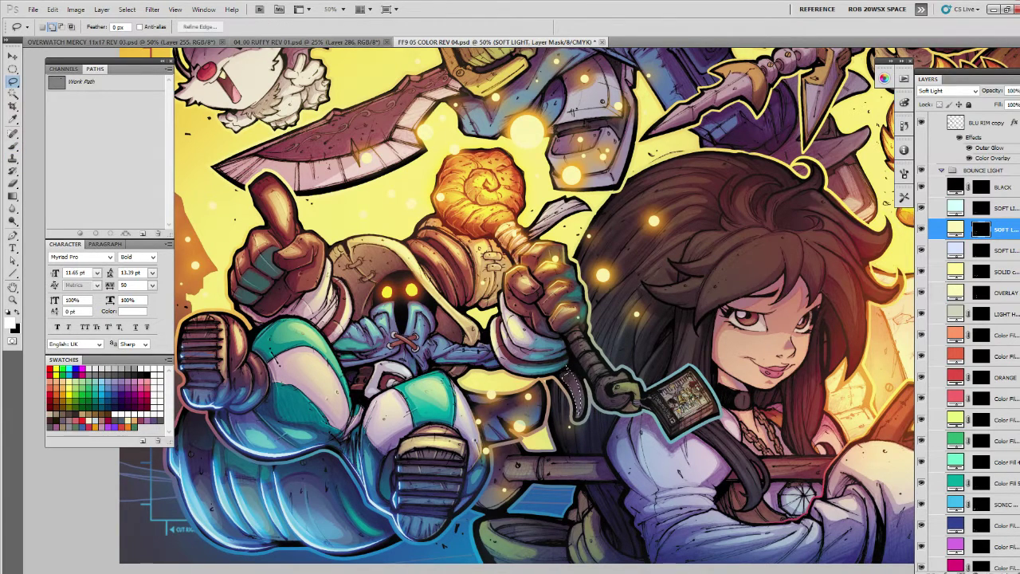
key("alt+bracketleft")
key("alt+bracketleft")
key("b")
right_click(577, 375)
double_click(597, 450)
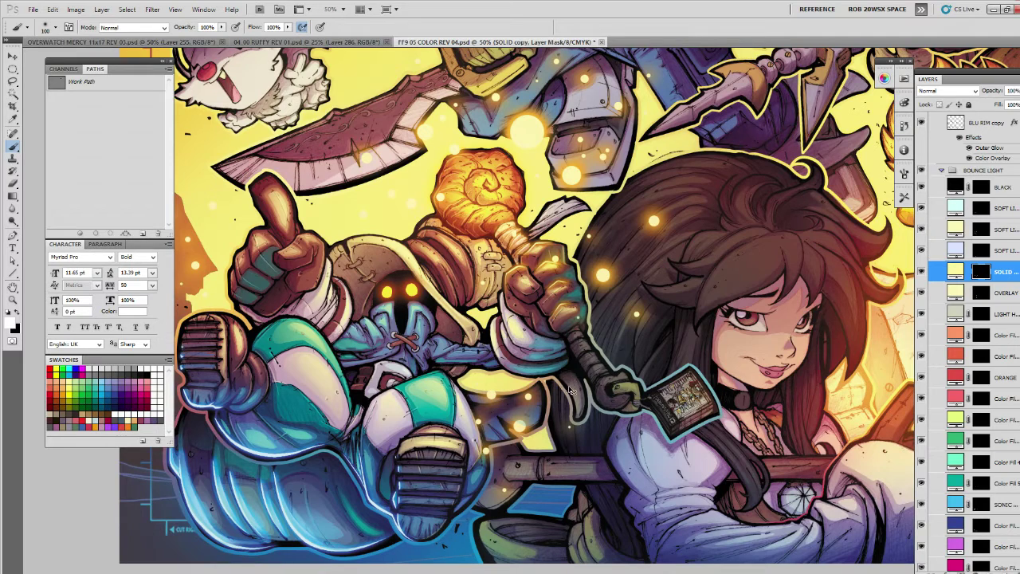
key("l")
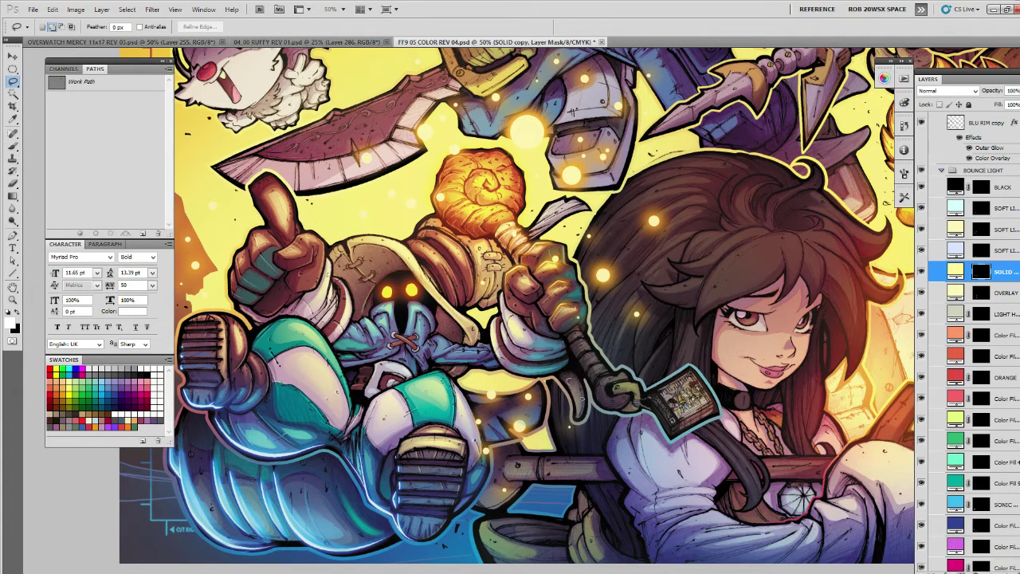
key("b")
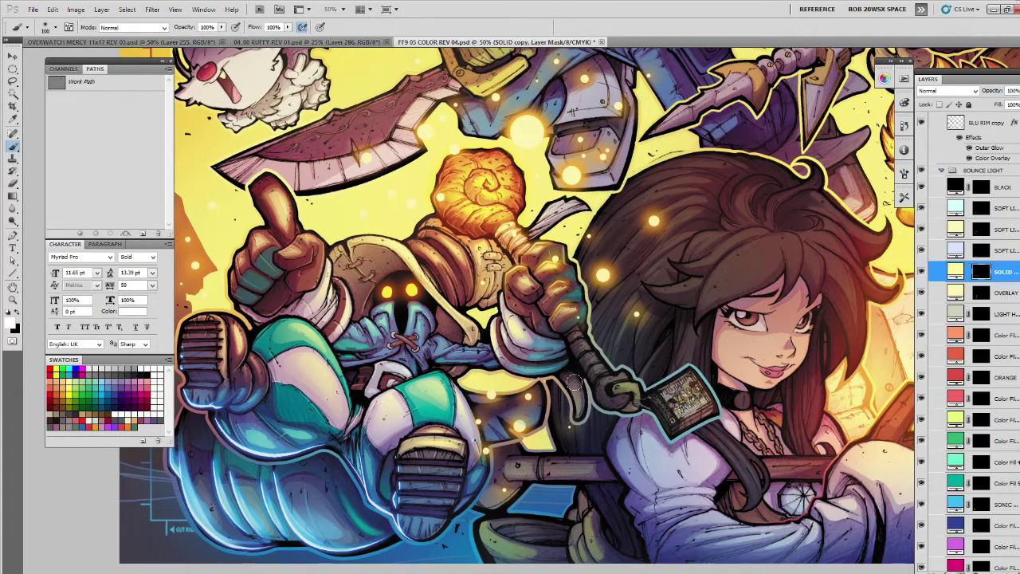
left_click_drag(615, 379, 617, 368)
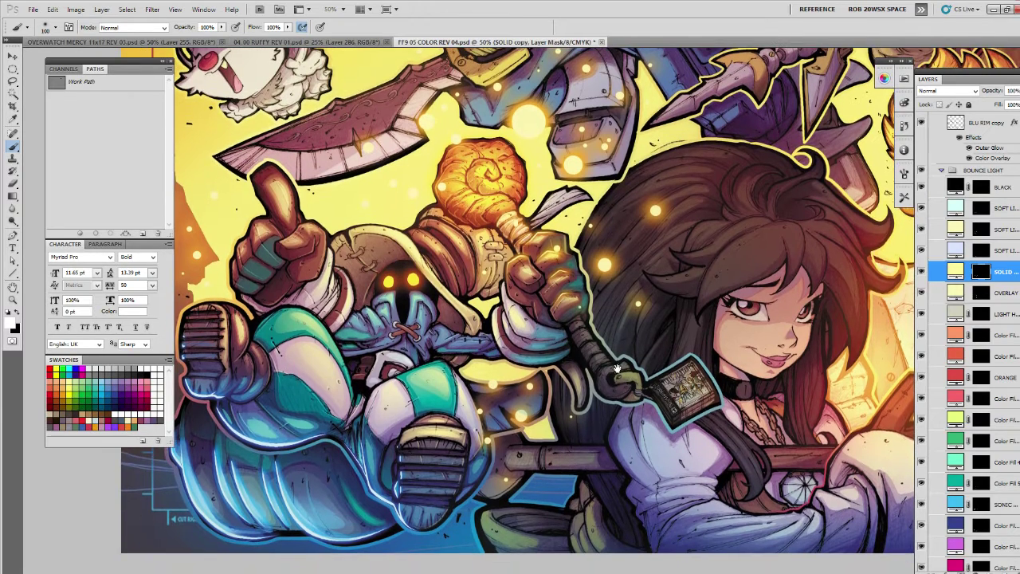
key("ctrl+i")
Isolate the staff's dark lower shaft and curled tip with the Lasso and brush solid yellow highlights along them.
key("l")
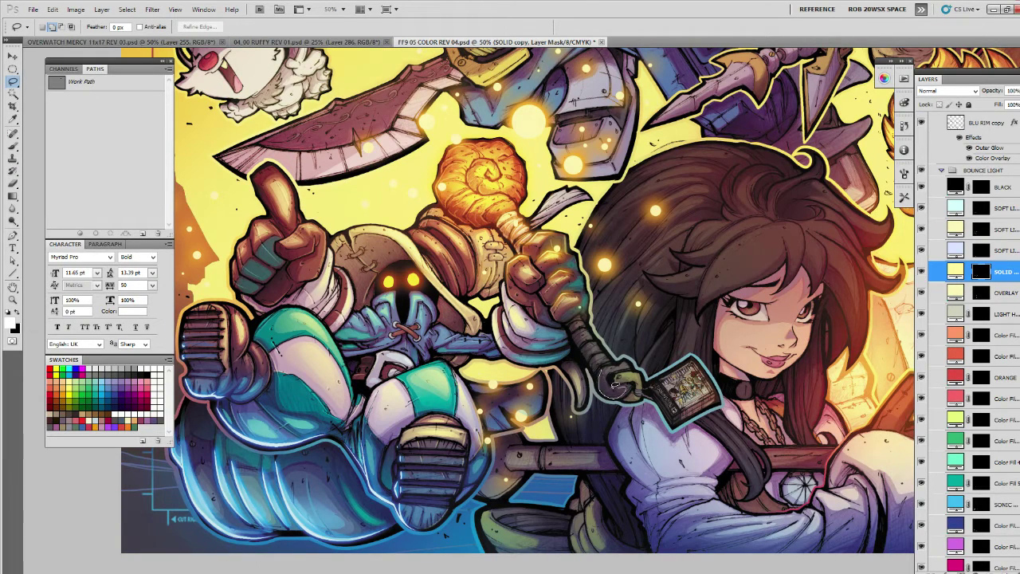
key("ctrl+d")
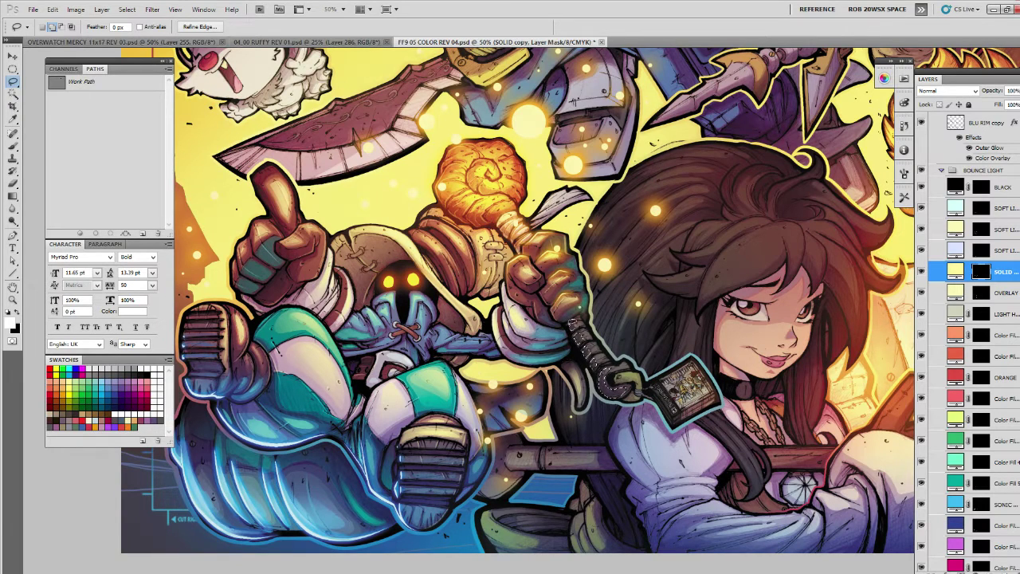
key("b")
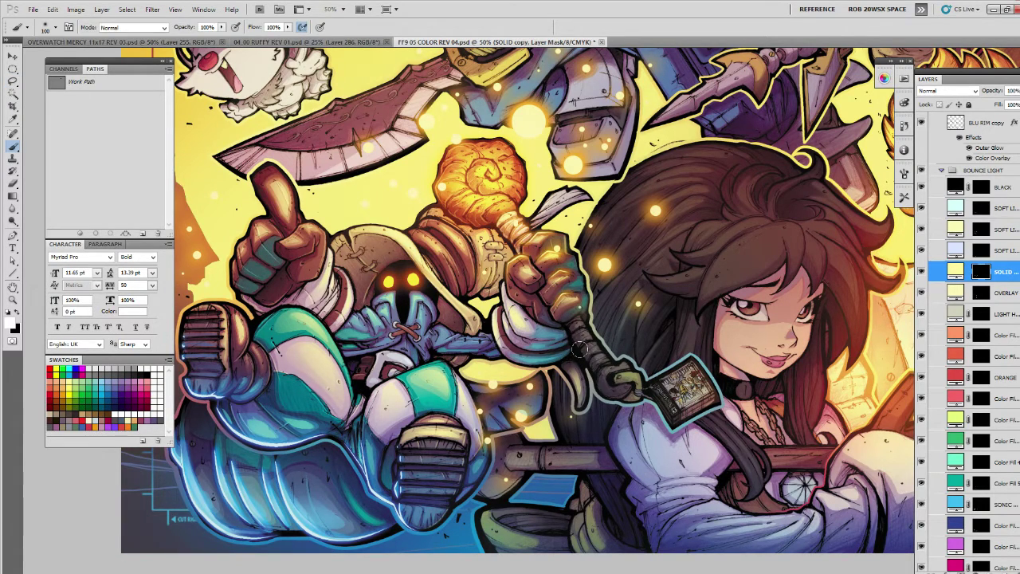
mouse_move(617, 412)
left_mouse_down()
mouse_move(602, 389)
mouse_move(619, 400)
mouse_move(592, 380)
mouse_move(629, 396)
left_mouse_up()
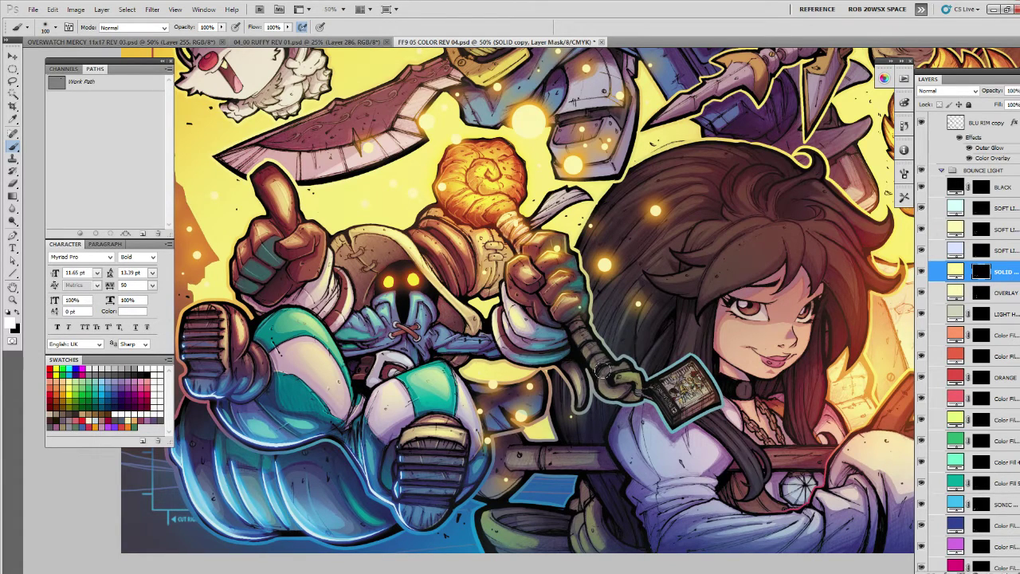
left_click_drag(606, 362, 607, 392)
key("ctrl+z")
left_click_drag(615, 351, 609, 374)
Contract the shaft selection and brighten the yellow highlights inside it on the shaft and curled tip.
left_click(126, 9)
mouse_move(184, 128)
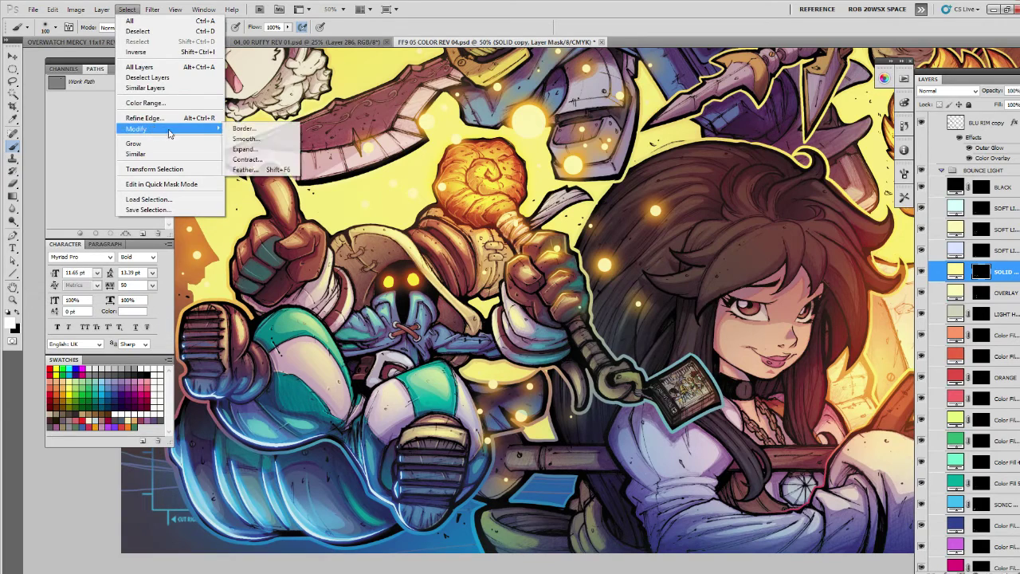
left_click(246, 160)
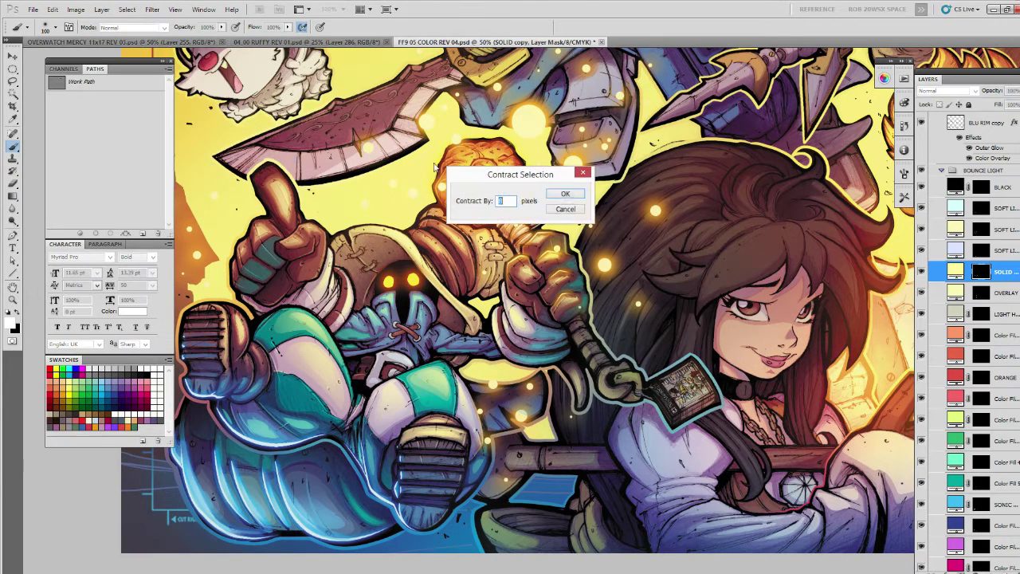
left_click(562, 195)
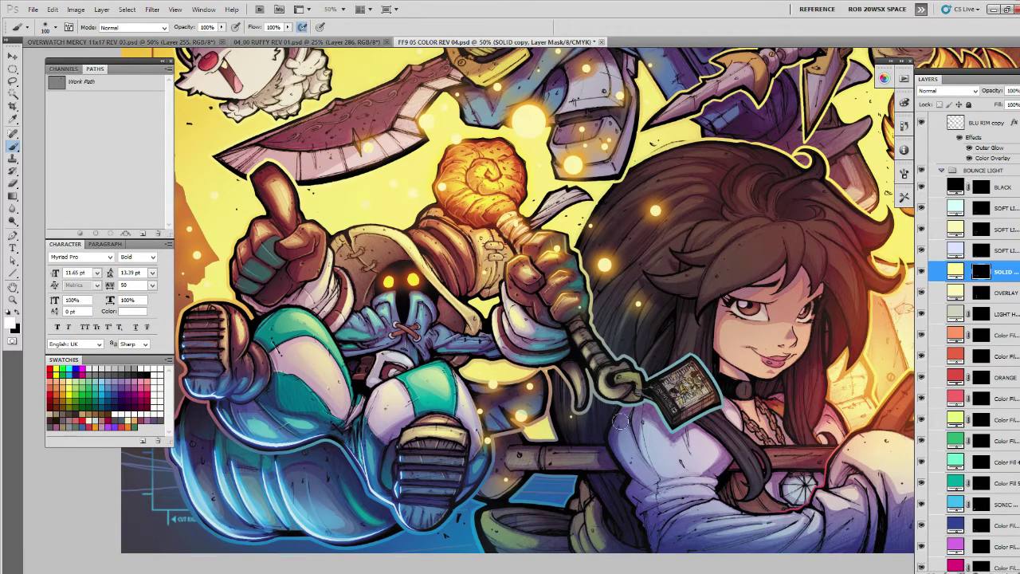
Brush teal bounce light along the staff's lower shaft and curled tip on the Color Fill 5 layer mask, and contract the selection.
key("z")
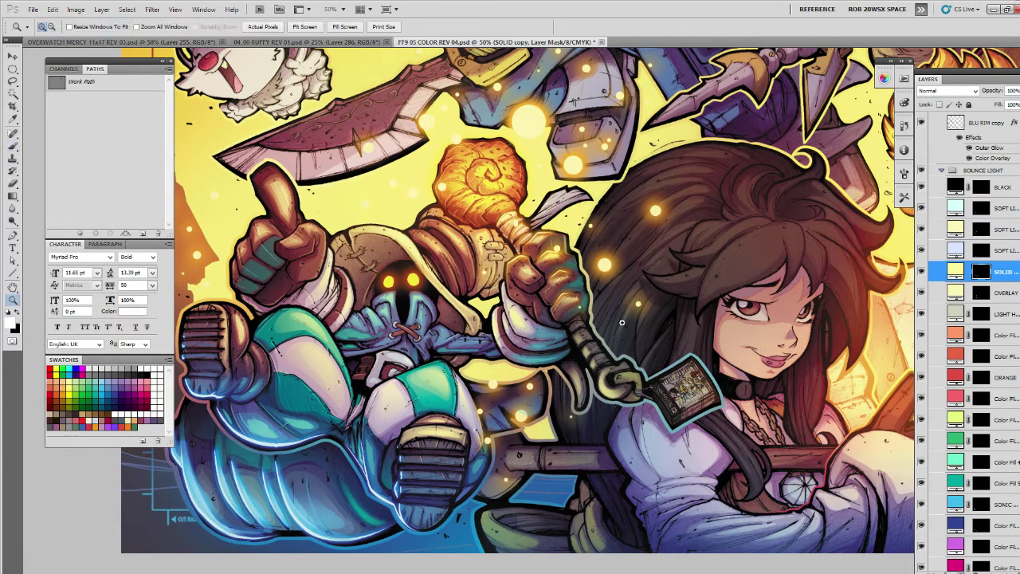
left_click(617, 336, "alt")
left_click(614, 345, "alt")
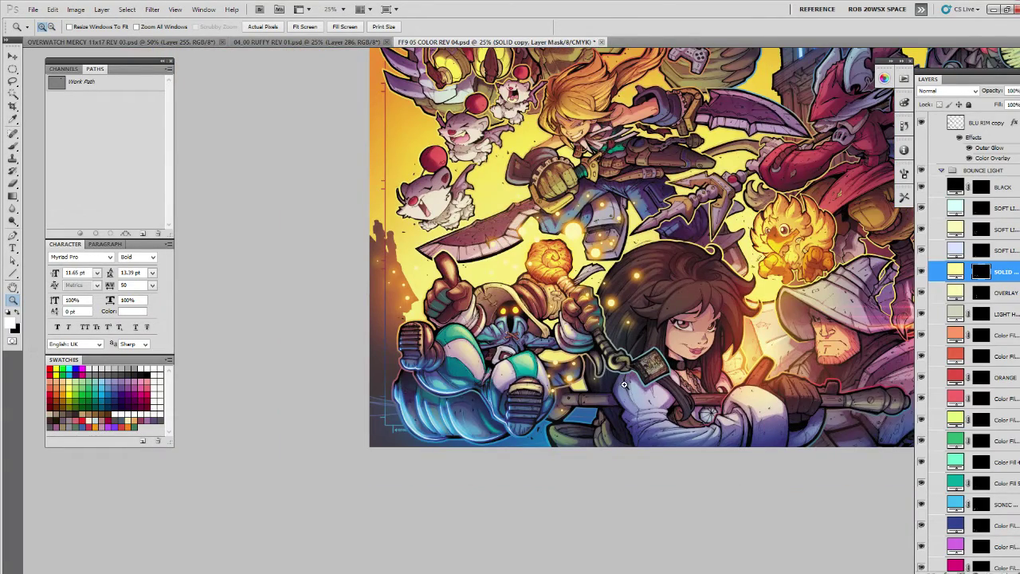
left_click(624, 385)
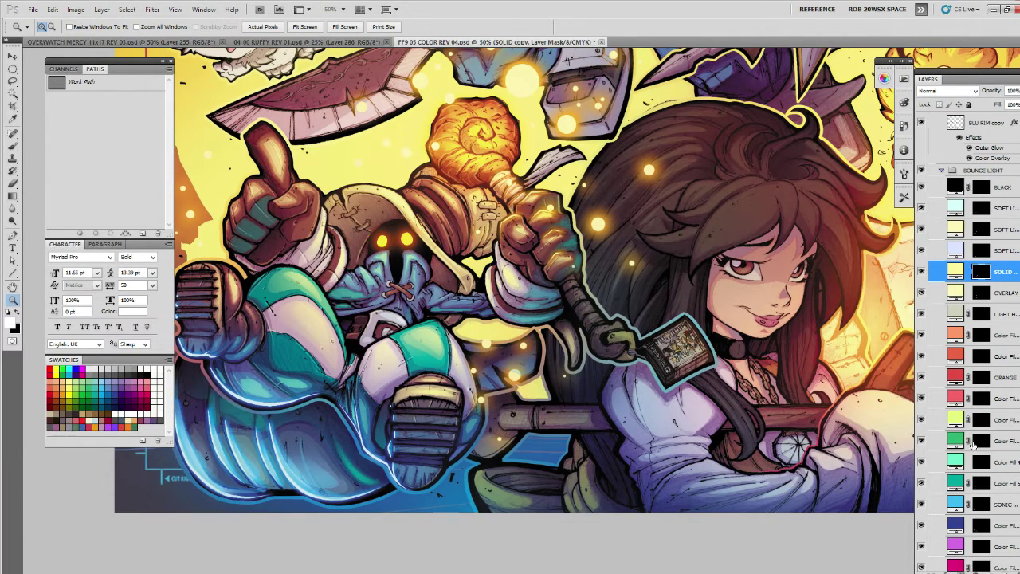
left_click(974, 484)
key("b")
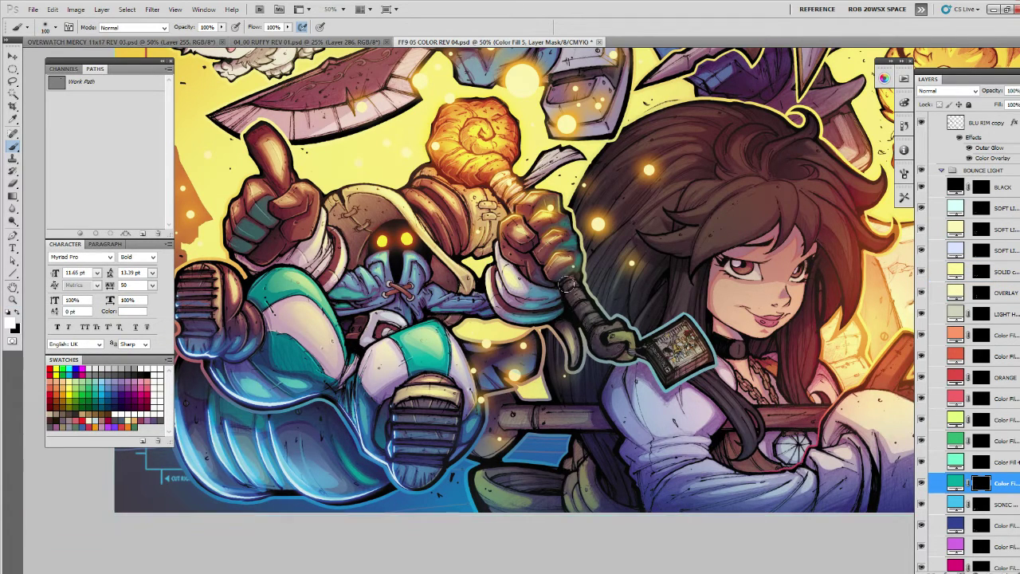
mouse_move(567, 285)
left_mouse_down()
mouse_move(620, 380)
mouse_move(579, 320)
mouse_move(627, 344)
left_mouse_up()
left_click(127, 8)
mouse_move(163, 129)
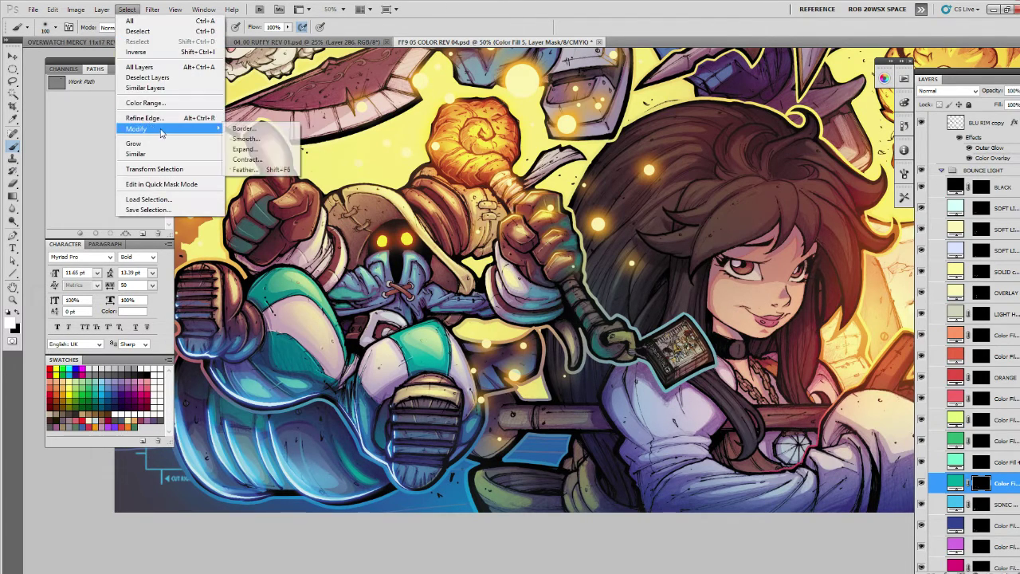
left_click(245, 160)
left_click(565, 189)
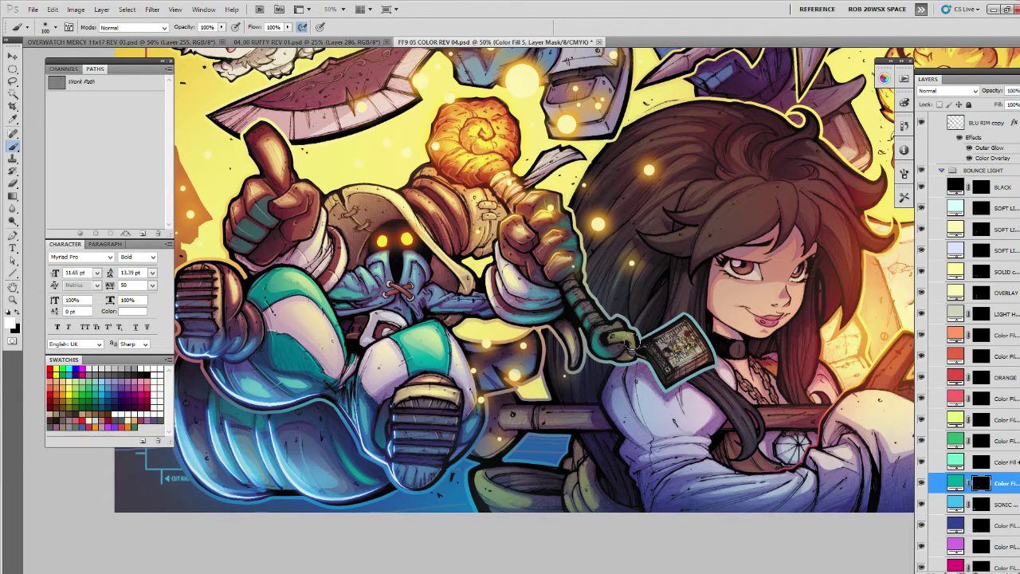
Return to the SOLID copy layer mask, contract the shaft selection again and touch up the yellow highlights near the glove.
left_click(982, 273)
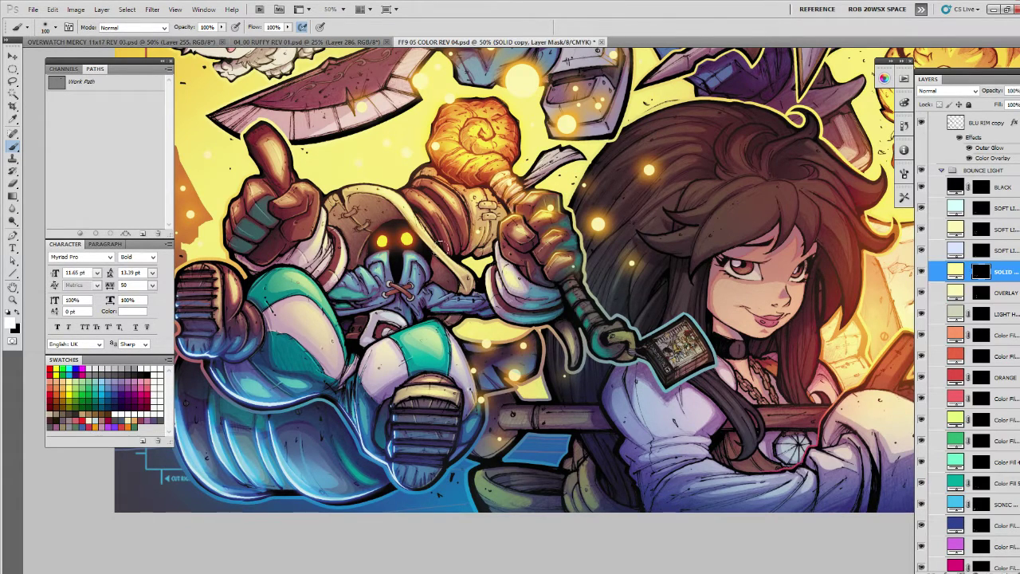
left_click(127, 8)
mouse_move(152, 129)
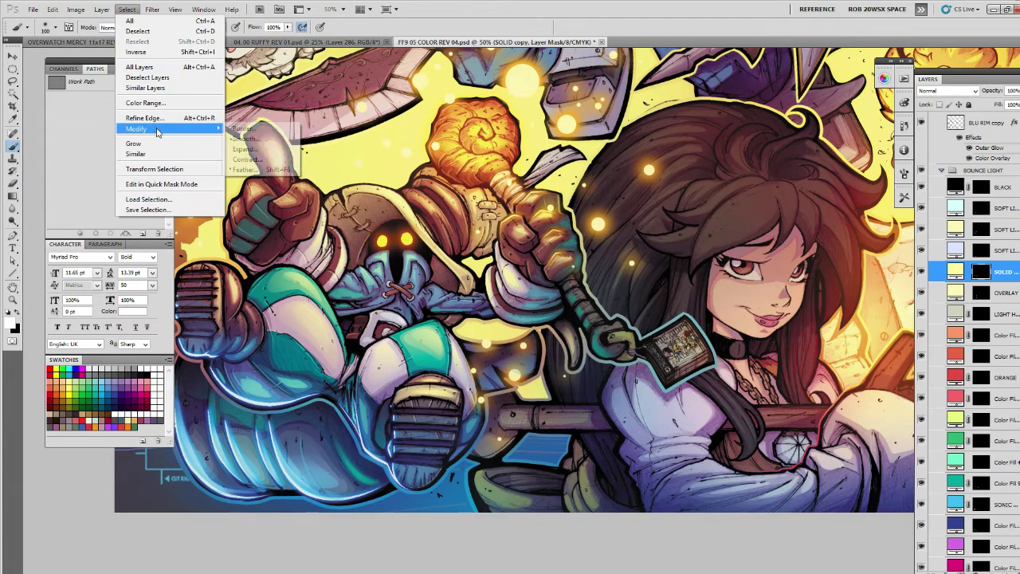
left_click(245, 161)
left_click(562, 193)
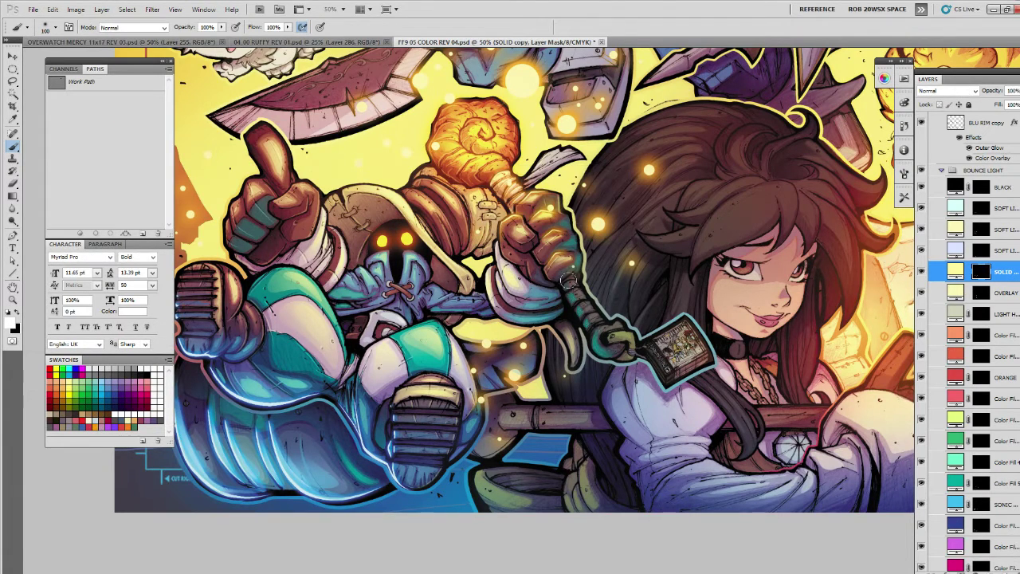
left_click(528, 219, "ctrl")
left_click(981, 292)
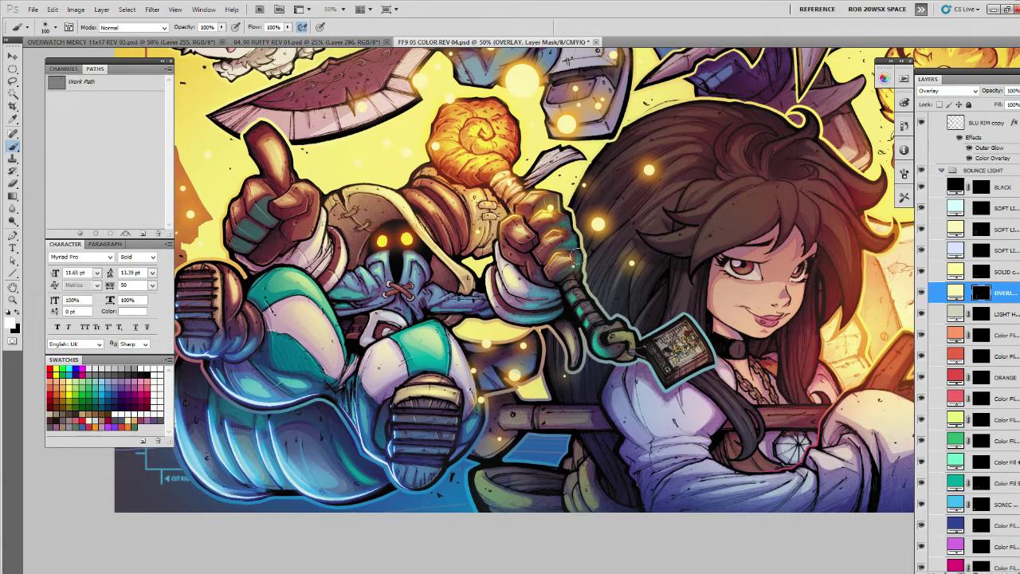
key("alt+bracketright")
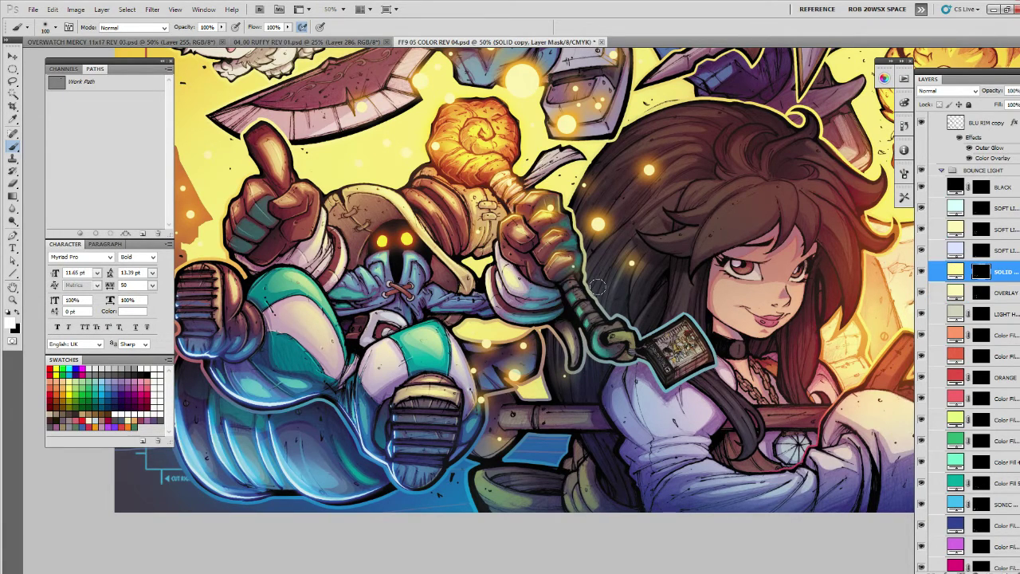
Lasso the outer edge of the gloved hand gripping the staff and brush solid yellow highlights there on the SOLID copy layer mask.
key("z")
left_click(618, 337, "alt")
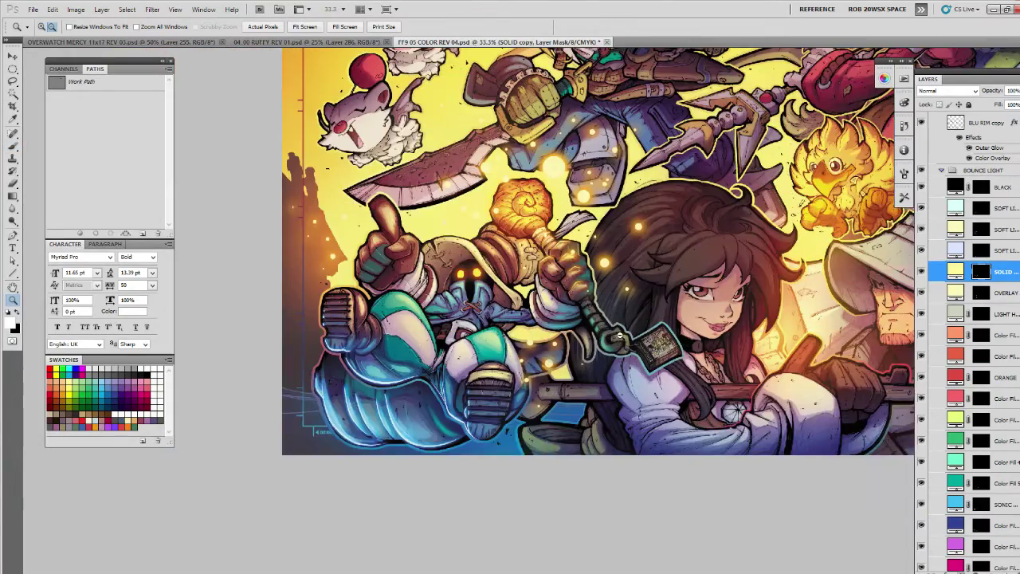
left_click(619, 337, "alt")
left_click_drag(631, 273, 633, 287)
left_click(606, 303)
left_click(603, 307)
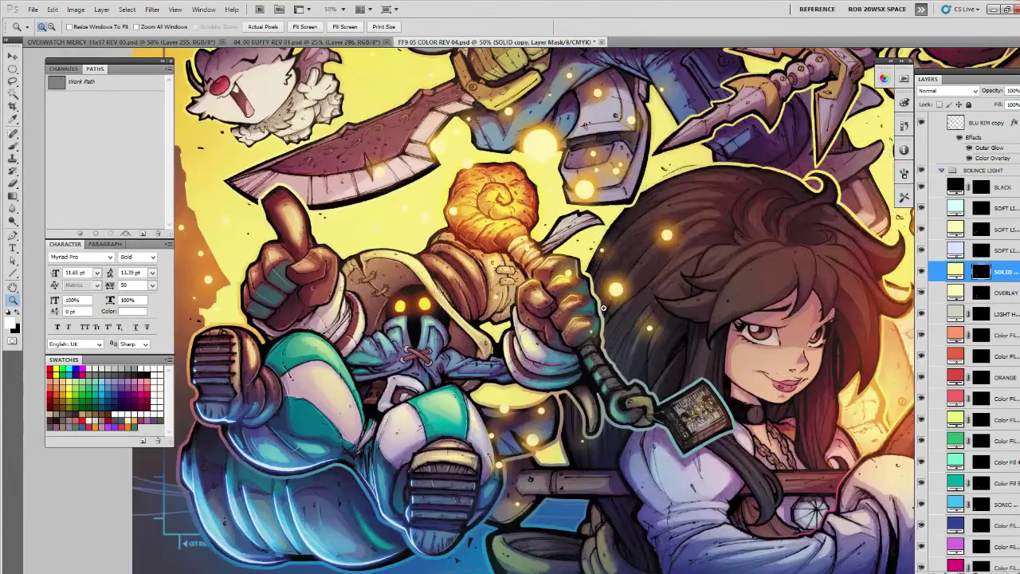
key("l")
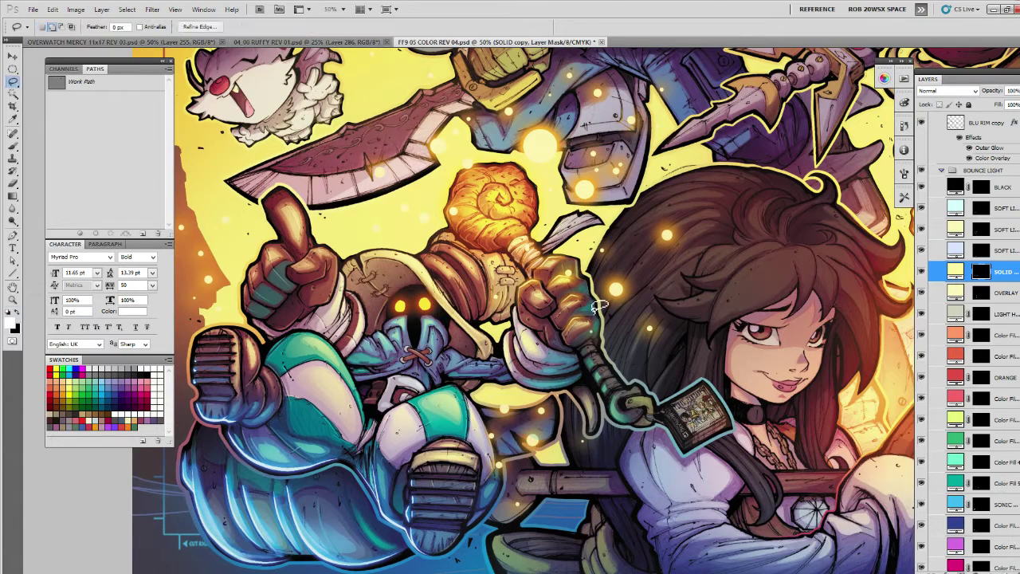
mouse_move(585, 306)
left_mouse_down()
mouse_move(595, 310)
mouse_move(590, 284)
mouse_move(594, 295)
left_mouse_up()
key("b")
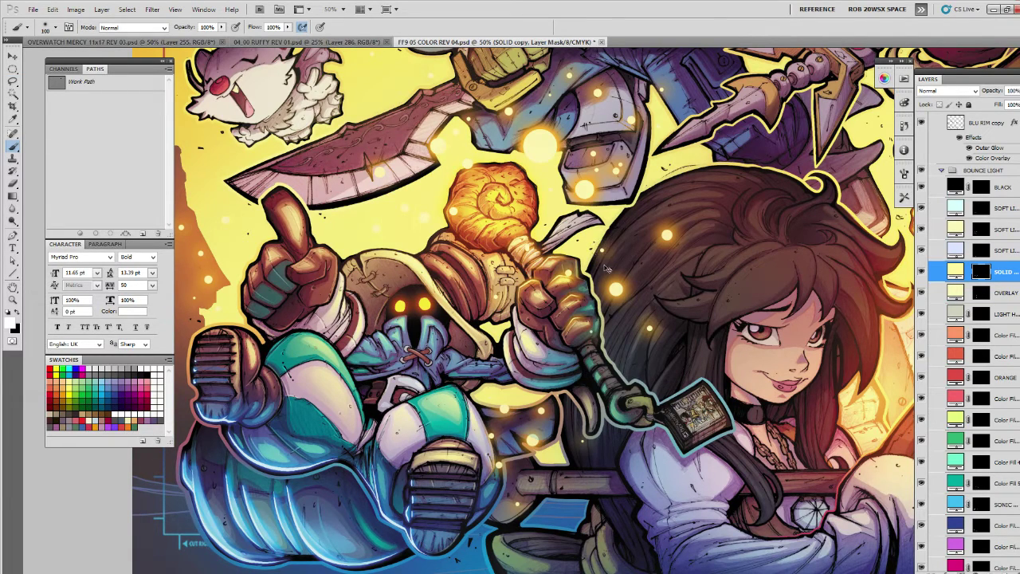
Lasso the staff glove's finger edges up close and touch up their yellow bounce light with the brush.
key("z")
left_click(600, 311)
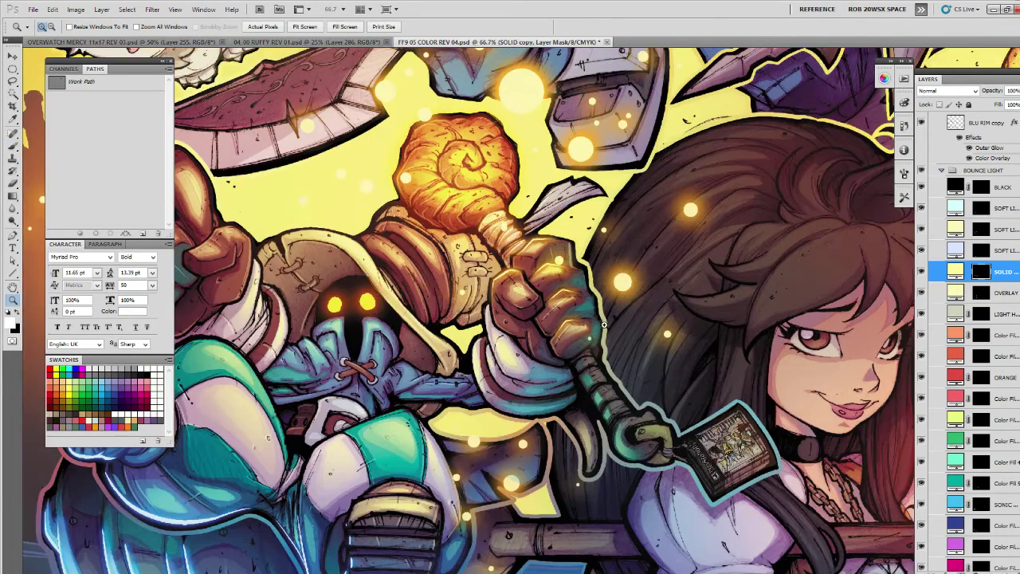
left_click(604, 325)
key("l")
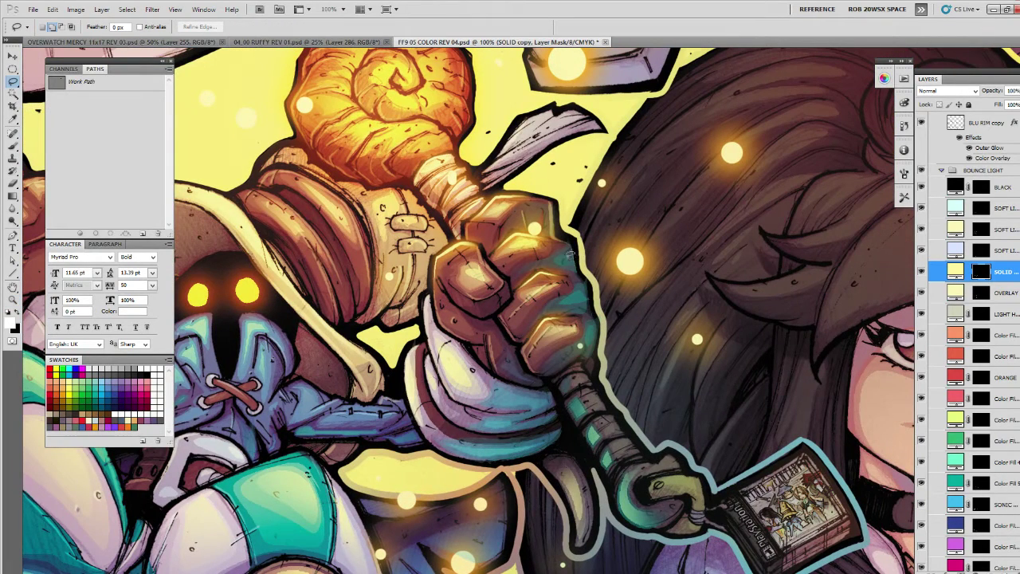
left_click_drag(561, 257, 563, 256)
left_click_drag(576, 299, 582, 296)
key("b")
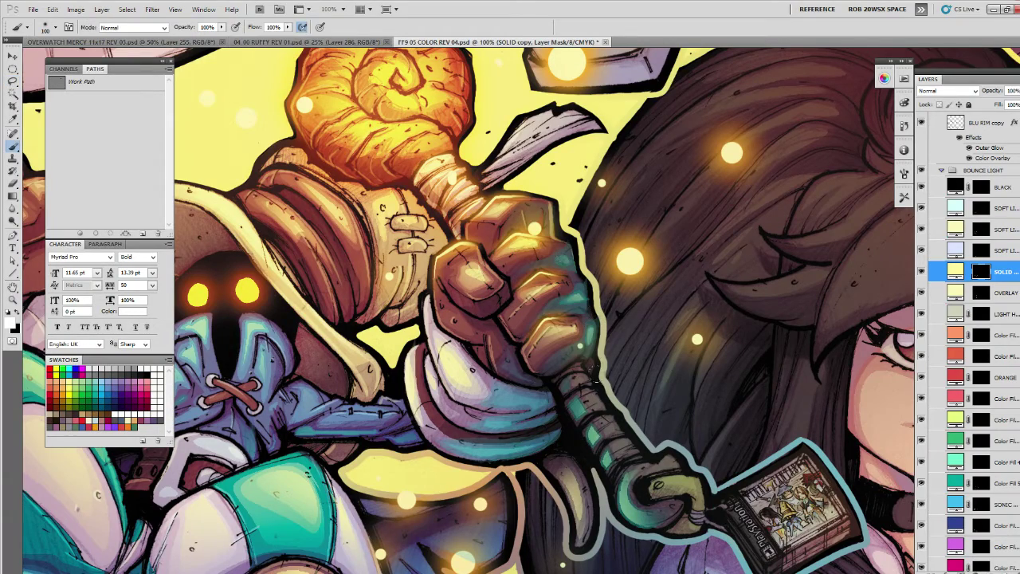
key("z")
left_click(603, 365, "alt")
left_click(603, 374, "alt")
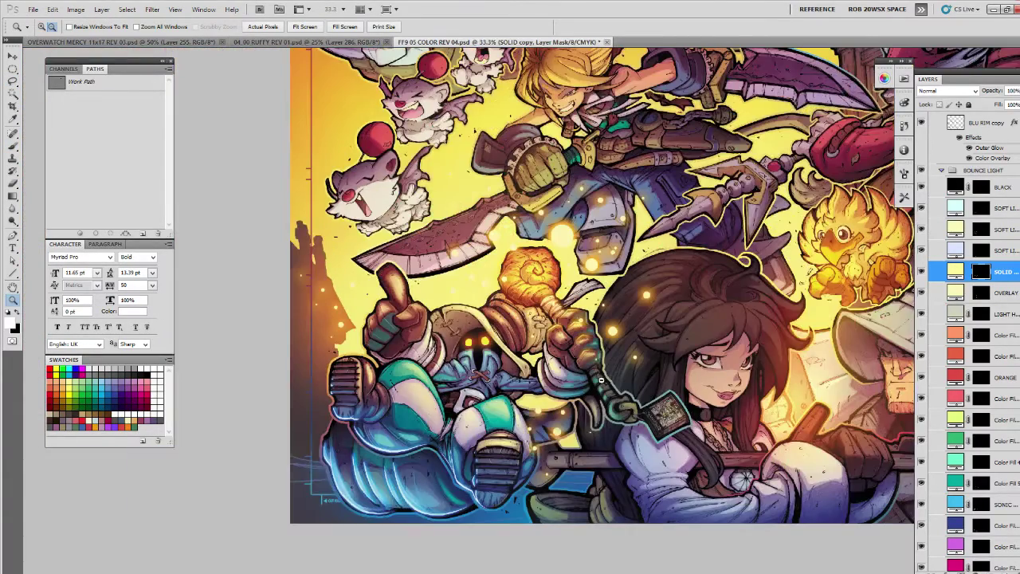
left_click(602, 375)
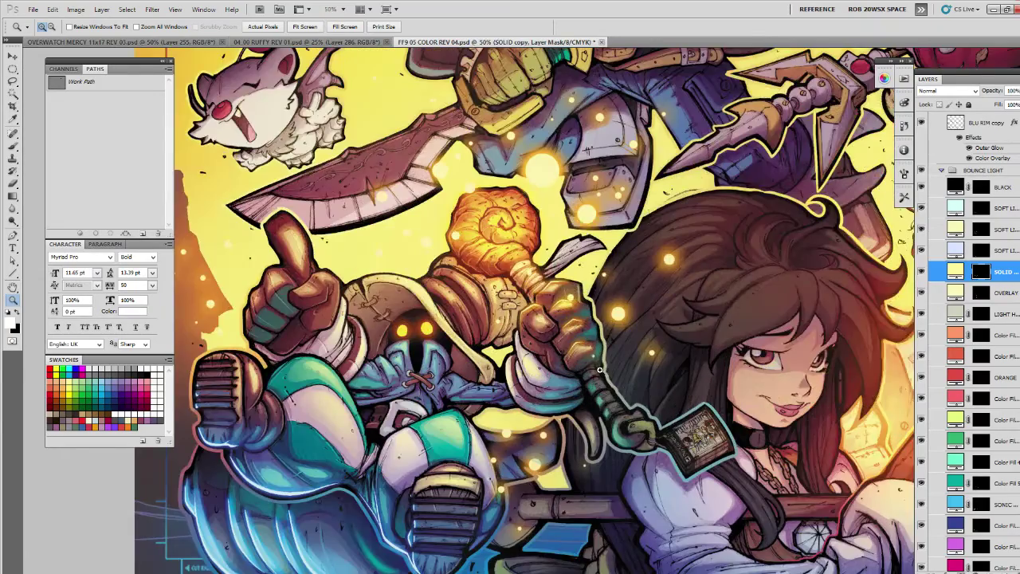
left_click_drag(599, 371, 603, 306)
left_click_drag(534, 297, 578, 325)
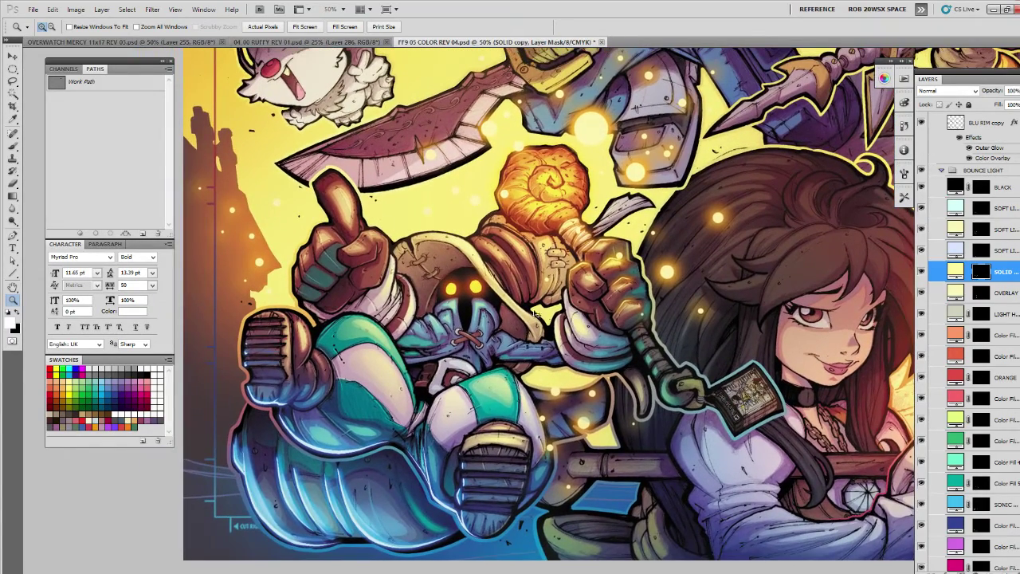
key("l")
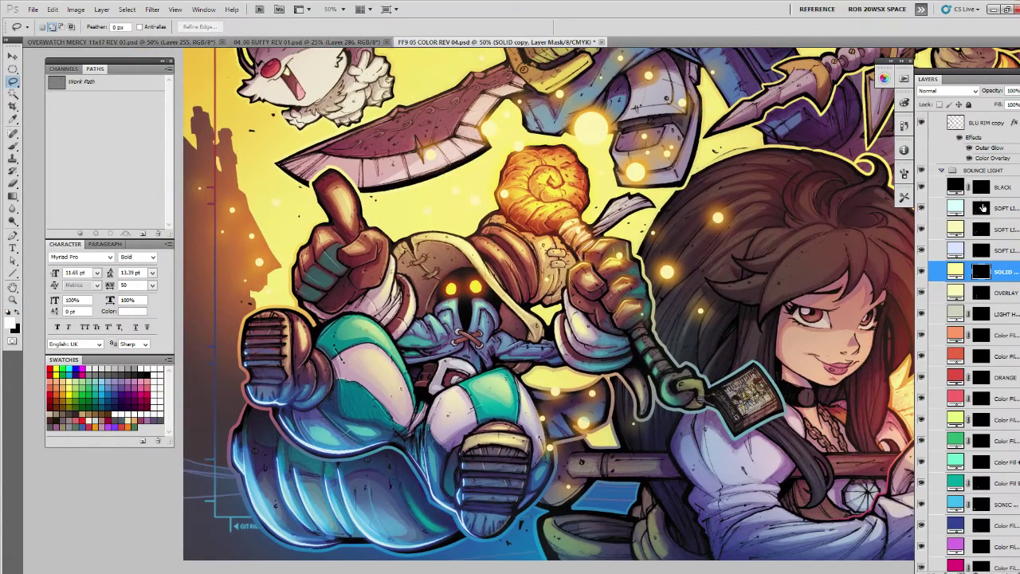
left_click(980, 228)
key("b")
key("x")
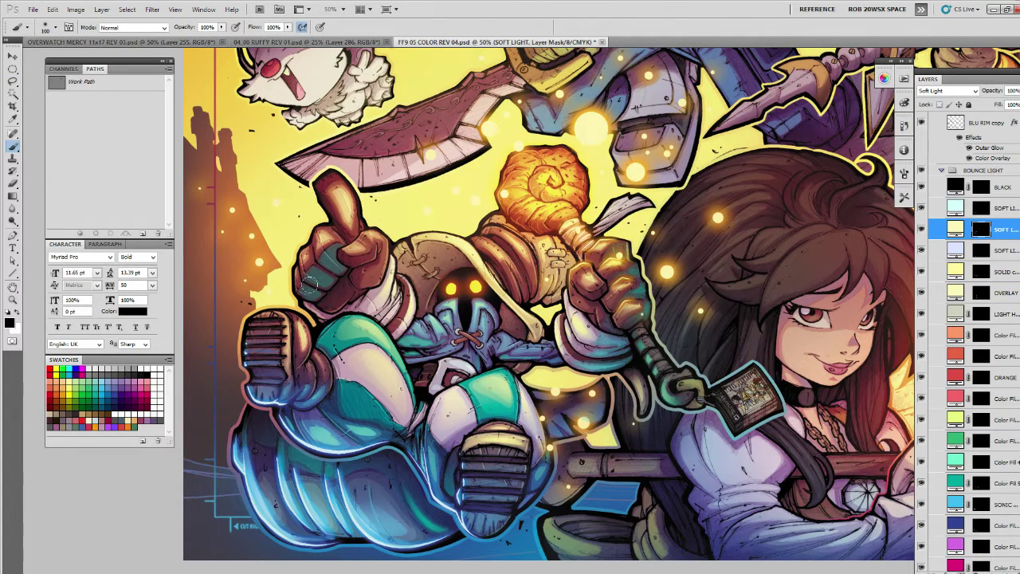
left_click(979, 208)
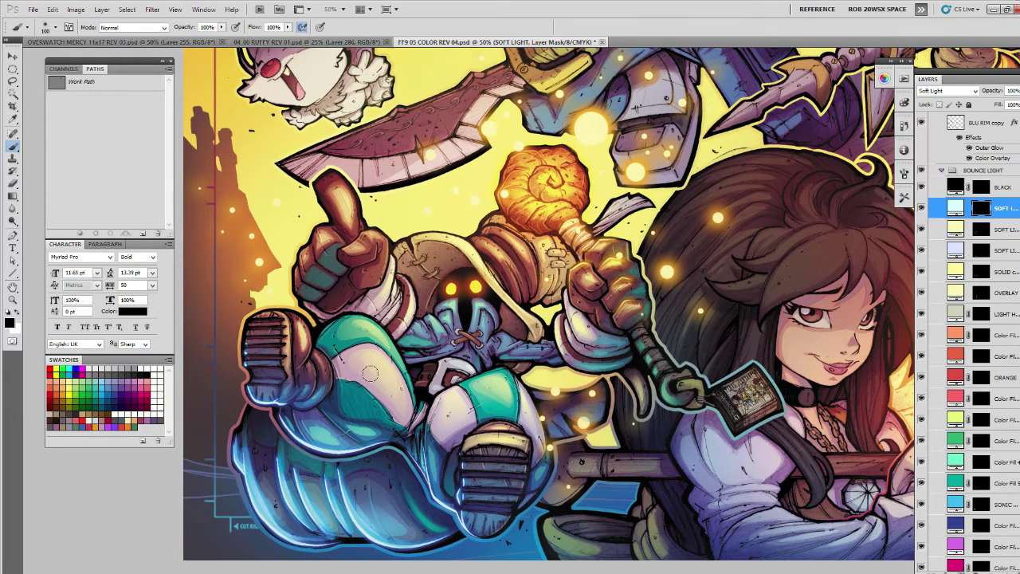
Isolate the folded fingers of the thumbs-up glove with the Lasso and brush teal bounce light on the Color Fill 5 layer mask.
left_click(980, 483)
key("l")
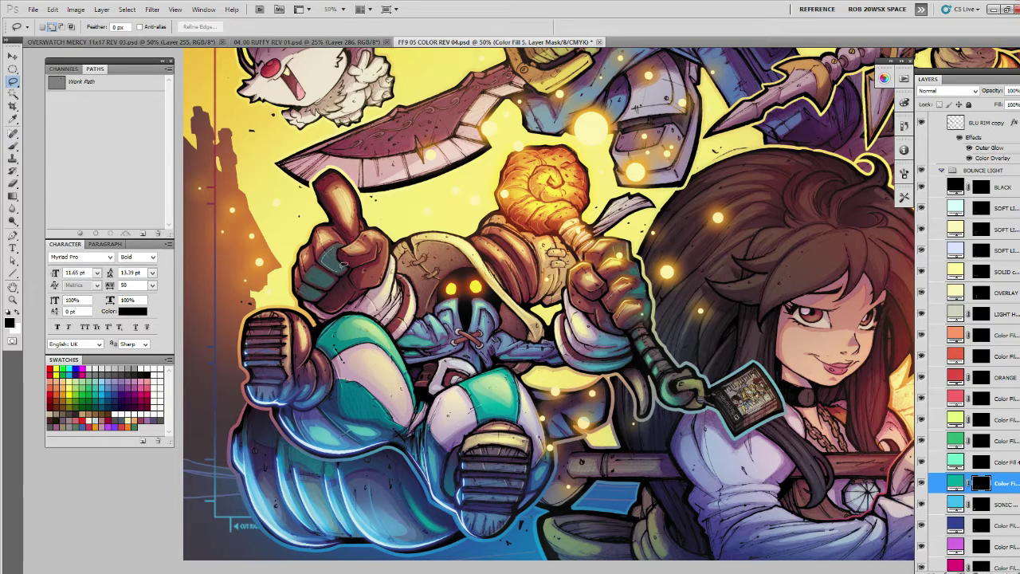
mouse_move(342, 265)
left_mouse_down()
mouse_move(338, 252)
mouse_move(317, 264)
mouse_move(329, 273)
mouse_move(310, 273)
mouse_move(317, 293)
left_mouse_up()
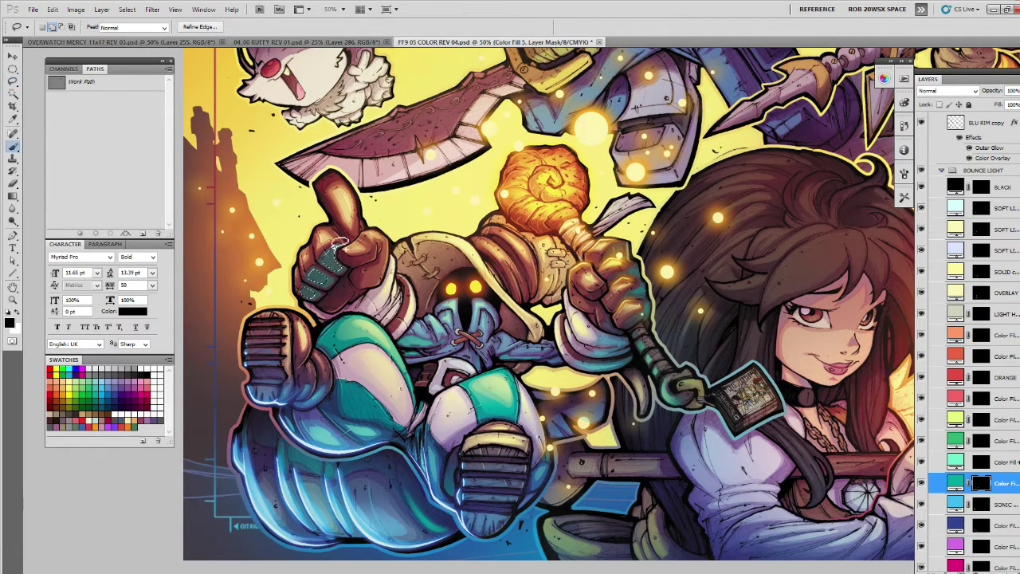
key("b")
key("x")
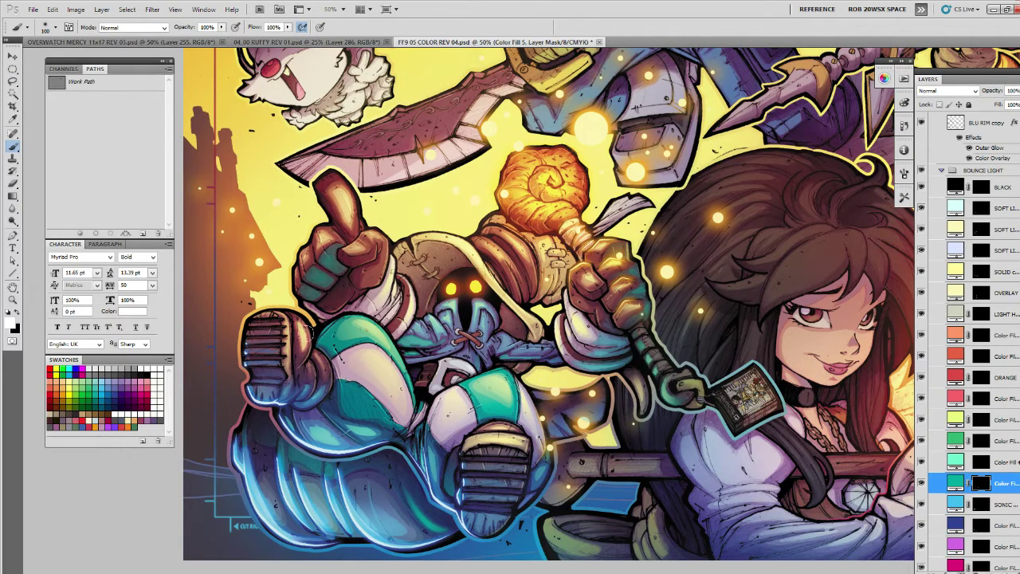
Lasso the mage's jacket hem and staff-arm sleeve and brush teal bounce light along their lower edges.
left_click_drag(667, 365, 539, 352)
key("l")
left_click_drag(455, 362, 620, 332)
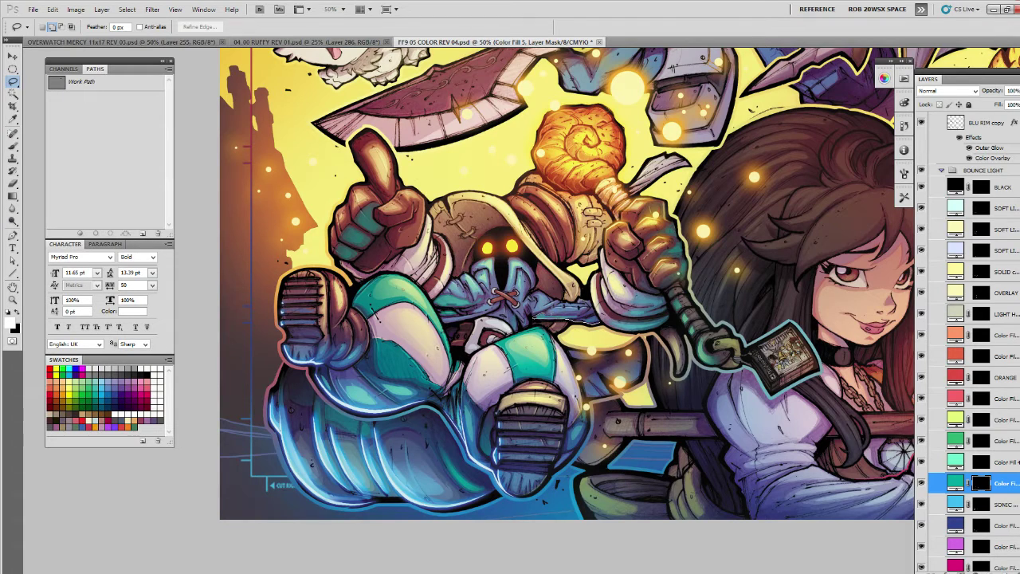
left_click_drag(602, 323, 533, 311)
key("b")
left_click_drag(601, 327, 580, 321)
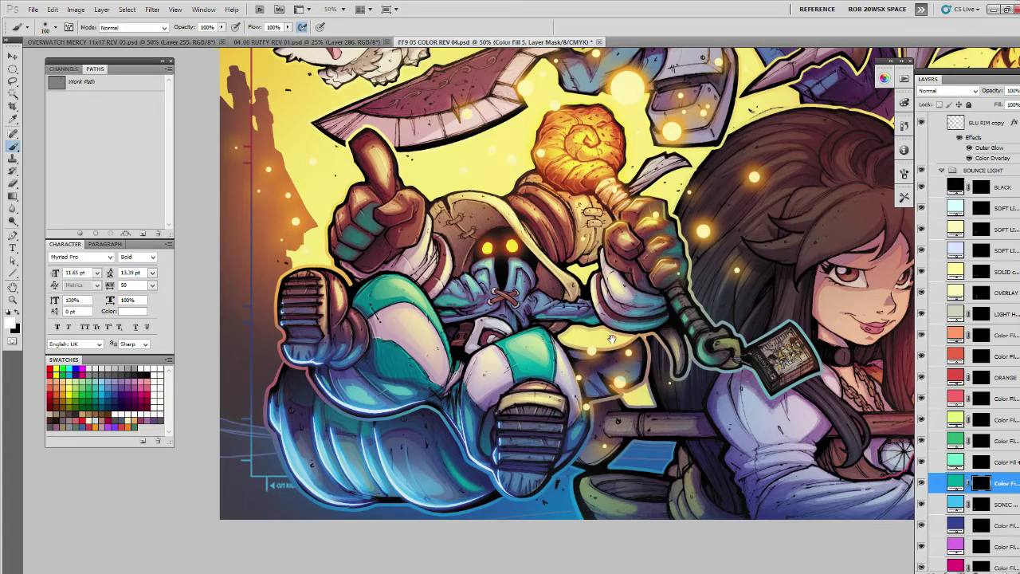
Lasso the small area beside the mage's belt buckle and brush teal bounce light inside it.
left_click_drag(612, 338, 585, 390)
key("l")
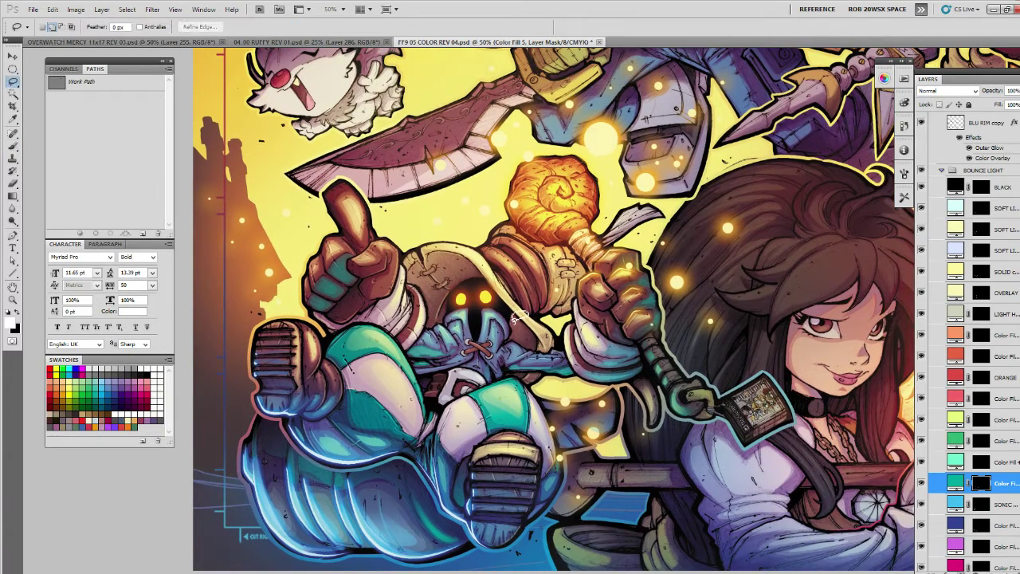
left_click_drag(542, 334, 546, 309)
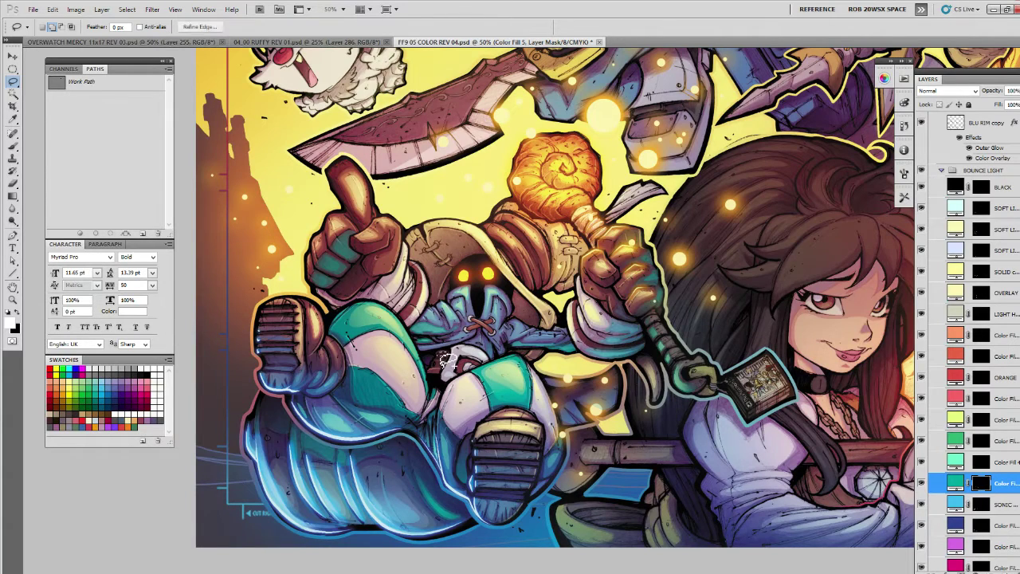
mouse_move(439, 358)
left_mouse_down()
mouse_move(445, 369)
mouse_move(451, 355)
mouse_move(435, 366)
left_mouse_up()
key("b")
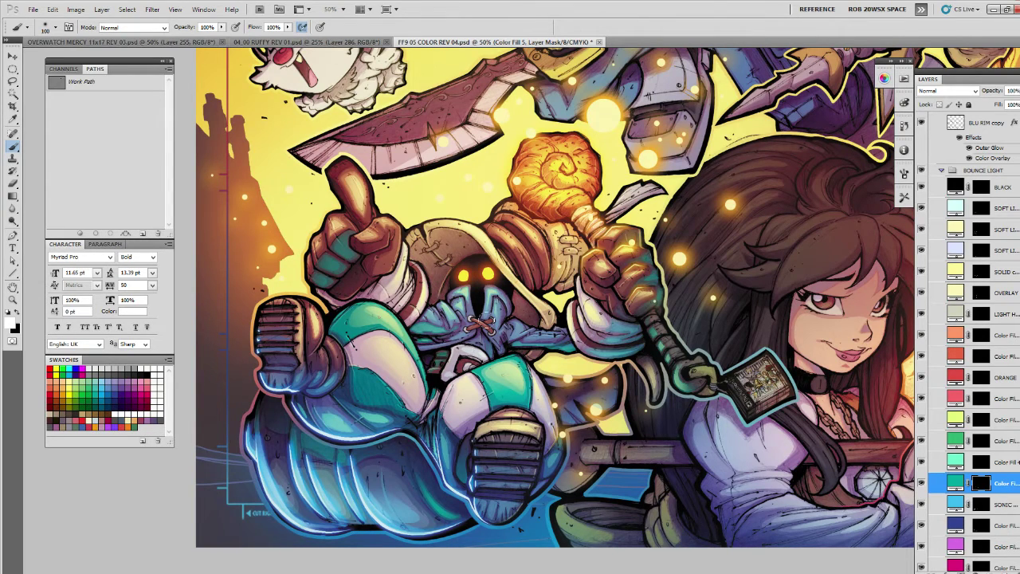
key("x")
Lasso the large trouser fold beside the front boot, undo the first brushing and repaint its teal bounce light.
key("l")
scroll(445, 436, "down", 2)
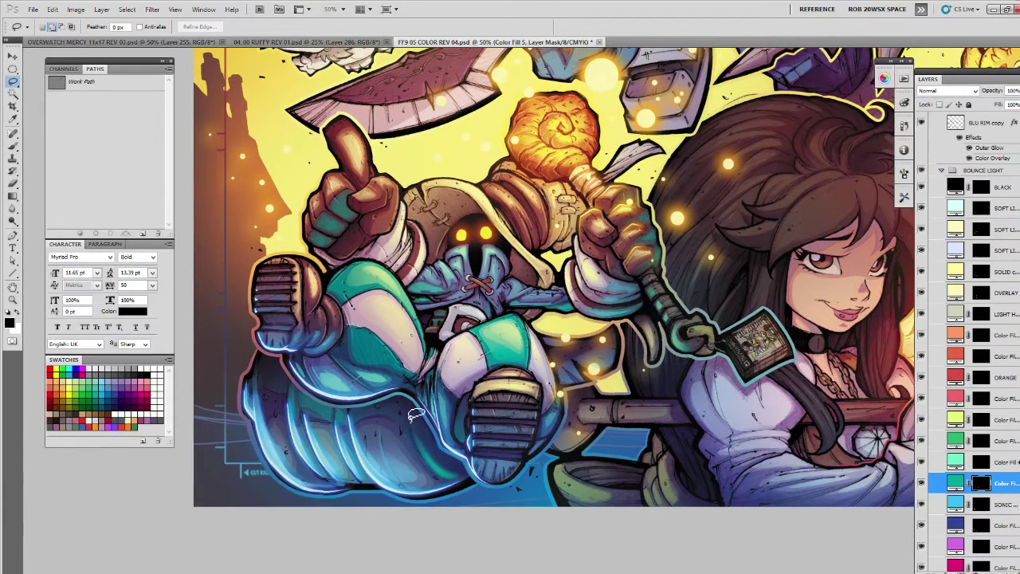
left_click_drag(411, 415, 455, 470)
mouse_move(426, 431)
left_mouse_down()
mouse_move(408, 403)
mouse_move(427, 453)
mouse_move(448, 472)
mouse_move(404, 403)
left_mouse_up()
key("b")
key("x")
key("ctrl+z")
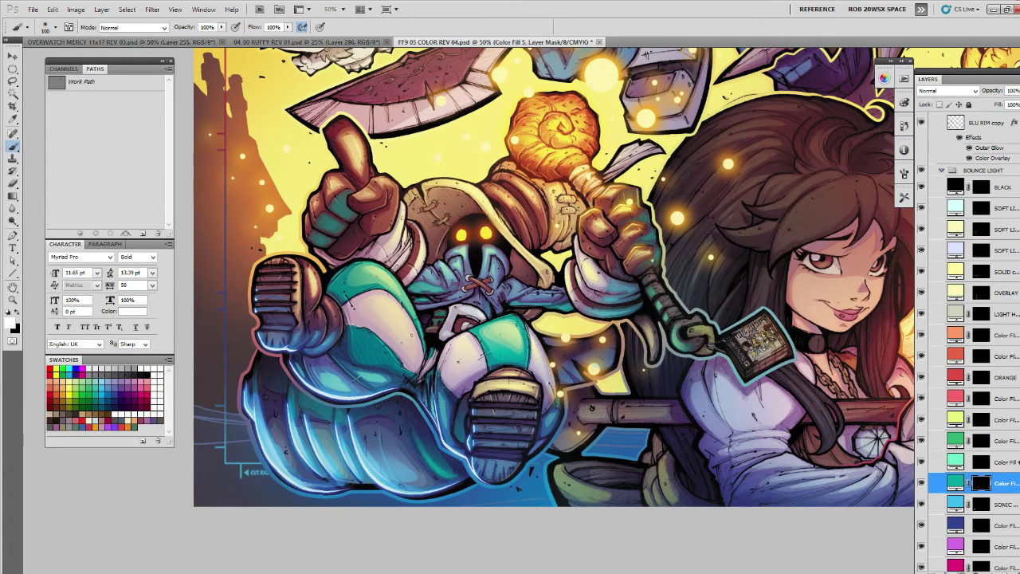
left_click_drag(431, 449, 470, 481)
Compare the artwork with the SONIC BLUE layer hidden and shown, and activate that layer's mask.
key("l")
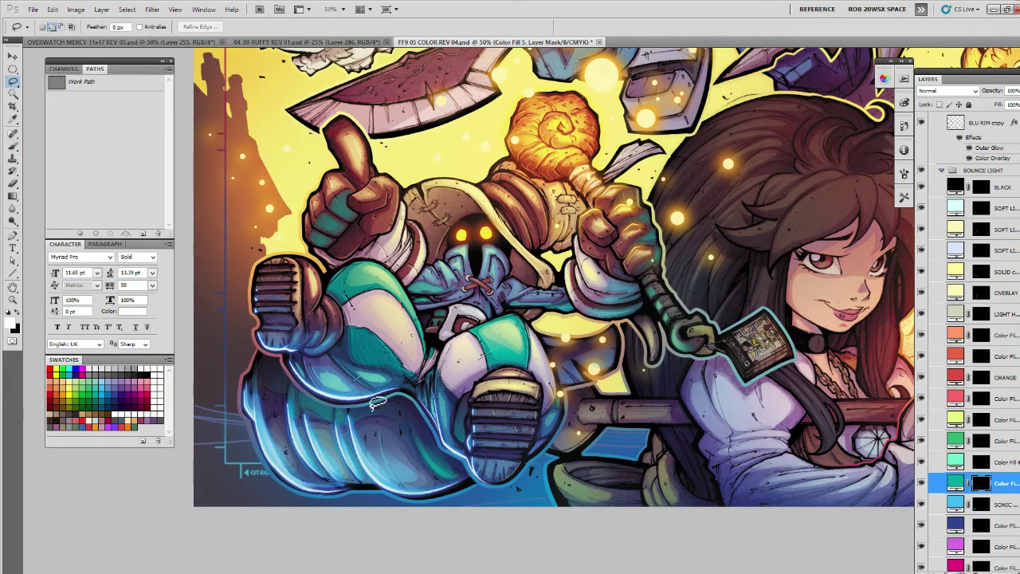
left_click_drag(739, 405, 599, 453)
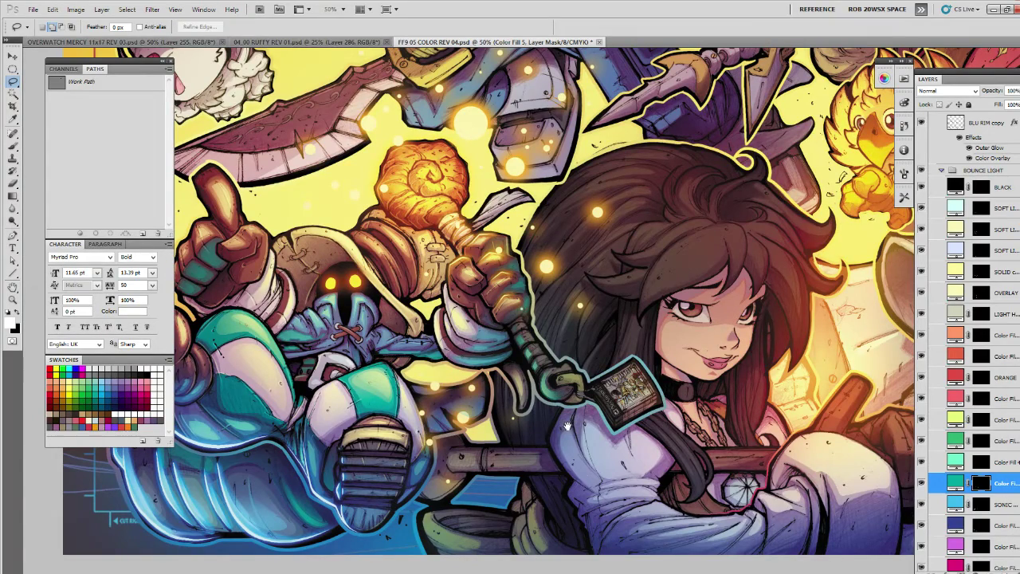
mouse_move(567, 426)
left_mouse_down()
mouse_move(579, 458)
mouse_move(600, 416)
left_mouse_up()
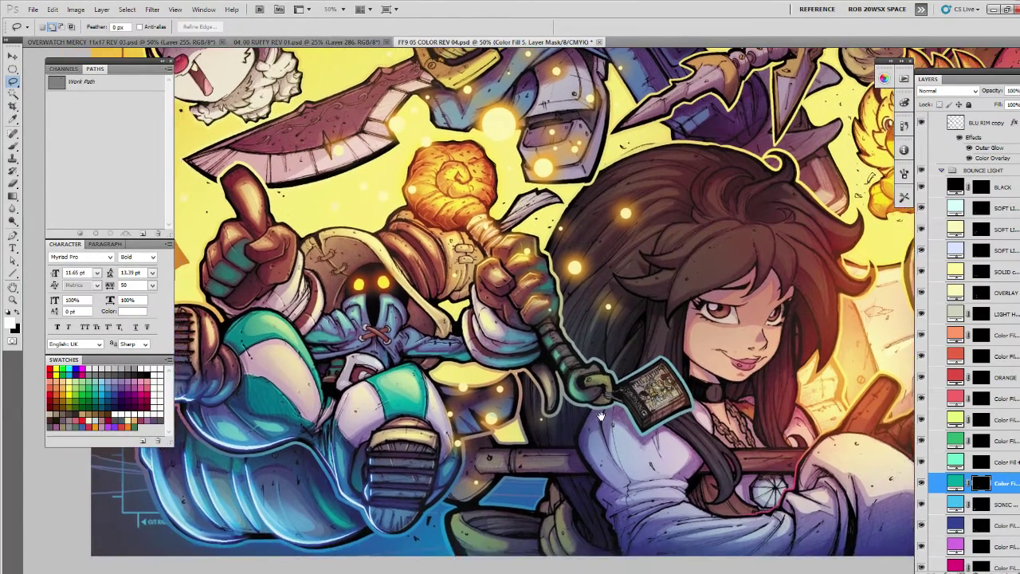
key("z")
left_click_drag(512, 412, 542, 394)
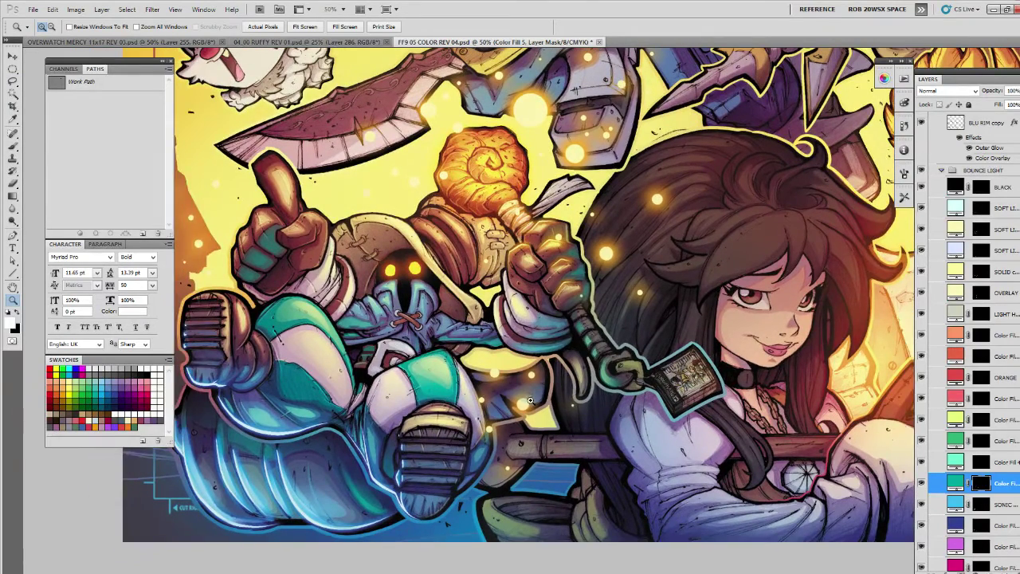
left_click(922, 504)
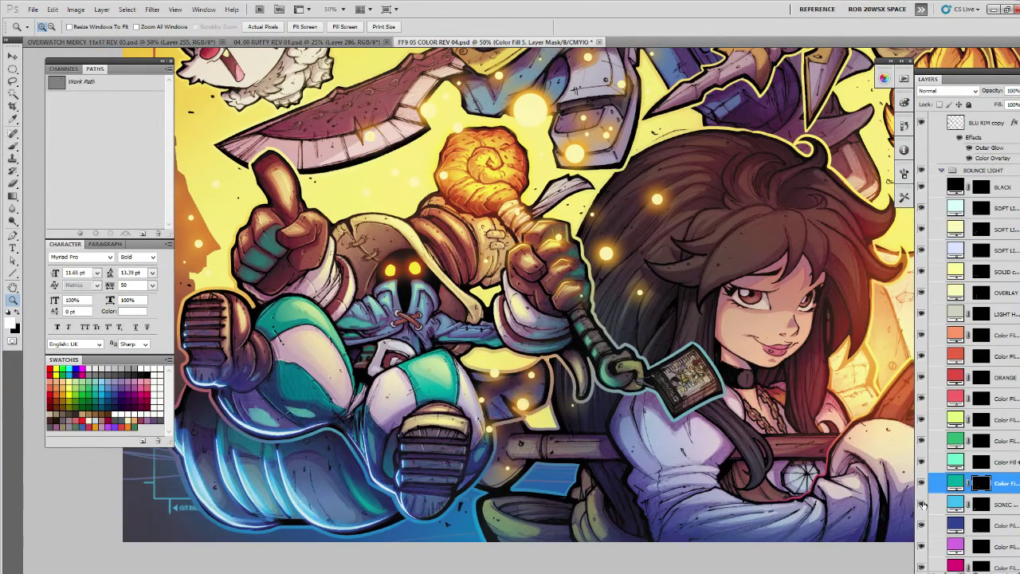
left_click(922, 504)
left_click(981, 504)
Expand the FX 1 group and its nested GLO group in the layer stack.
scroll(943, 441, "down", 5)
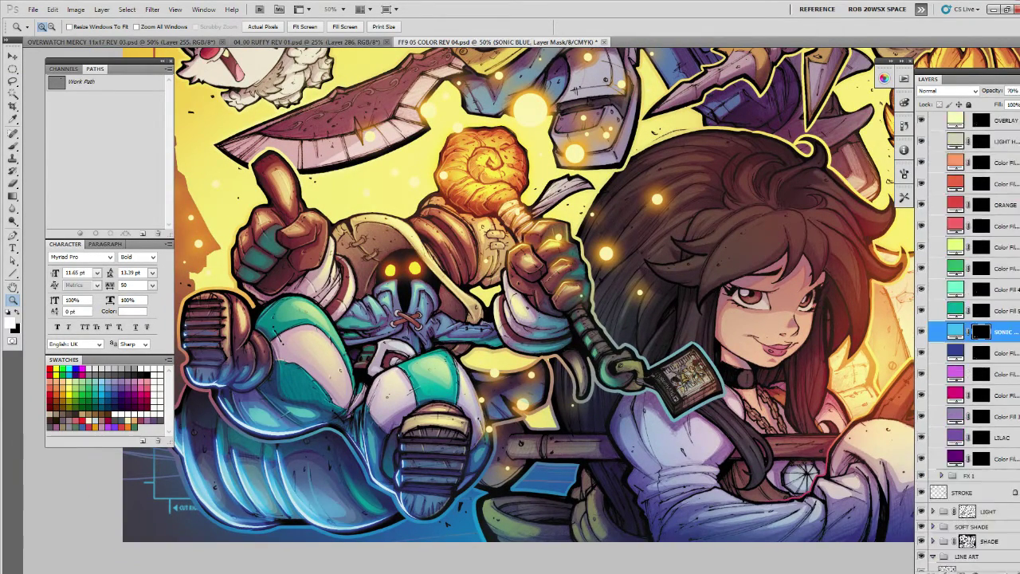
left_click(942, 438)
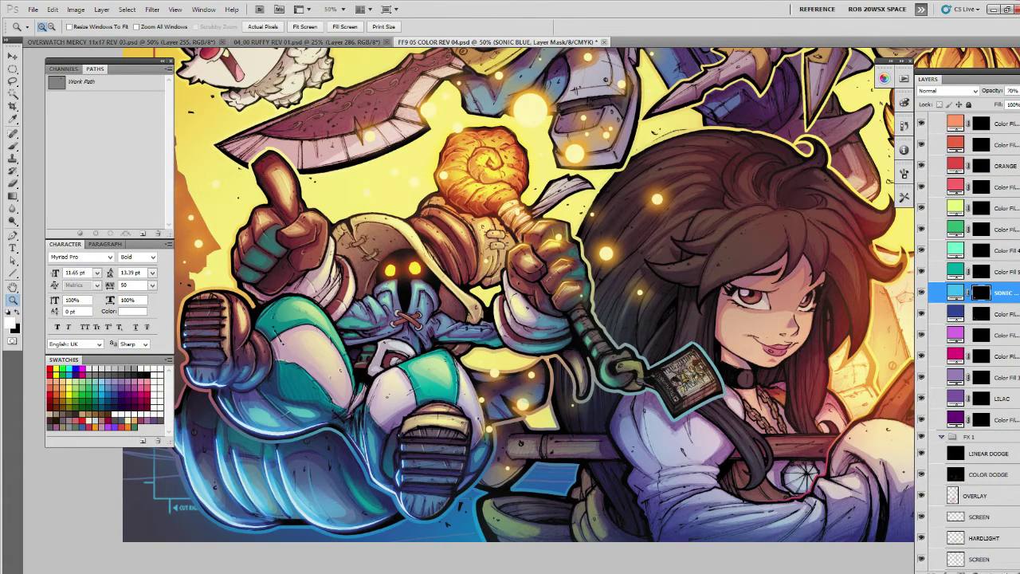
scroll(969, 335, "down", 3)
left_click(949, 470)
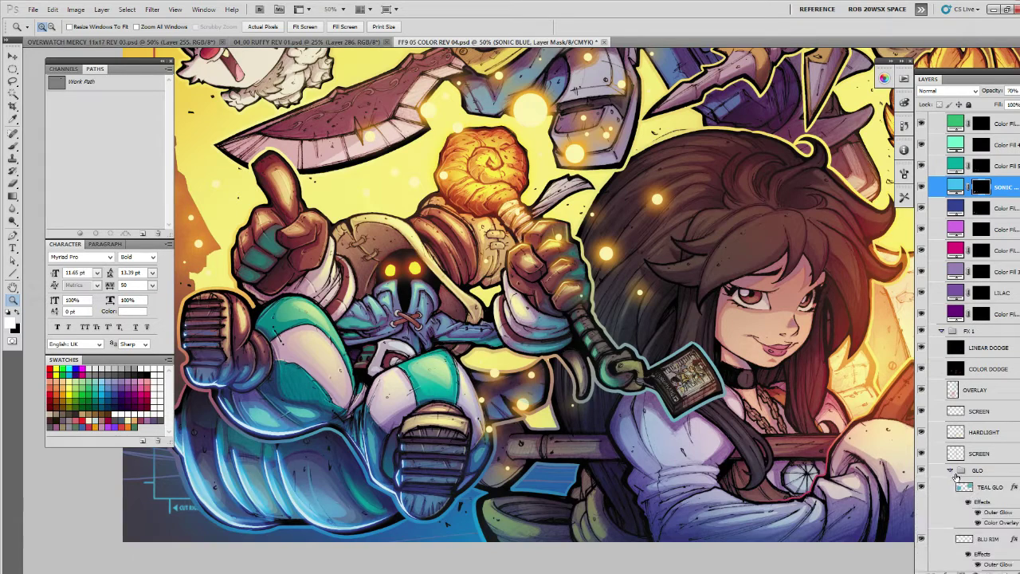
Activate the COLOR DODGE layer and load the sparkle dots of a yellow layer in the GLO group as a selection.
key("v")
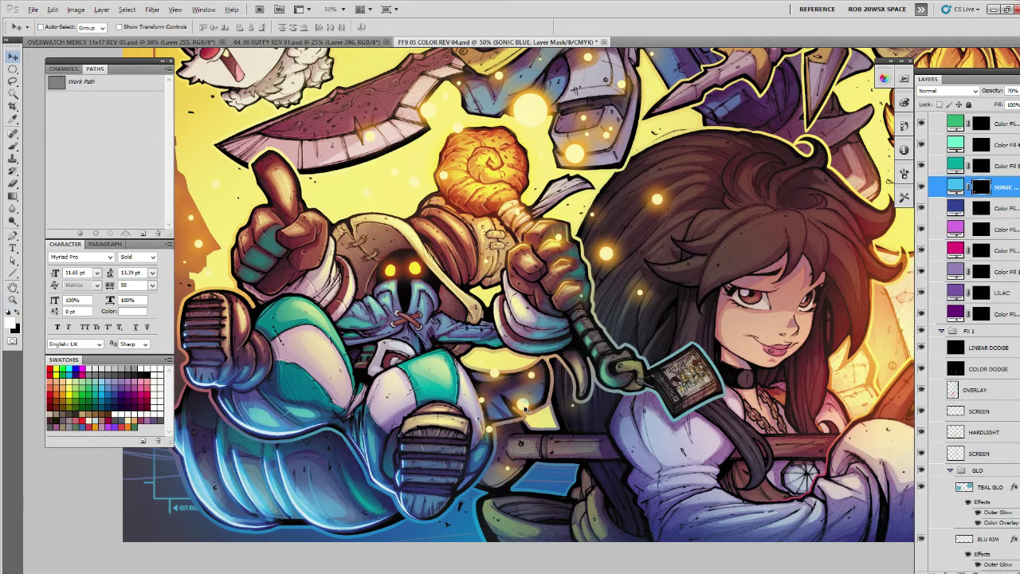
left_click(527, 405, "ctrl")
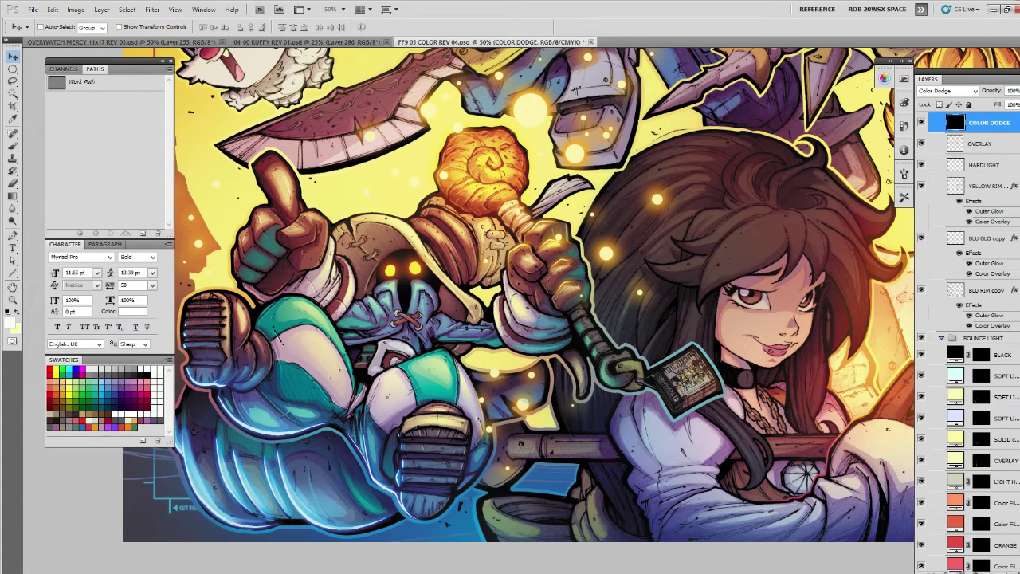
scroll(982, 405, "down", 10)
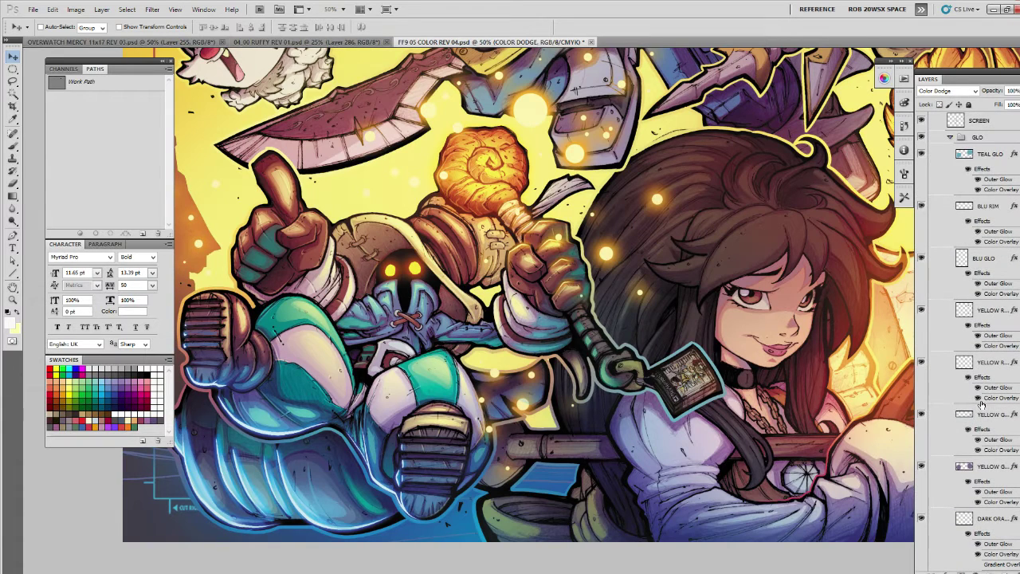
left_click(967, 363, "ctrl")
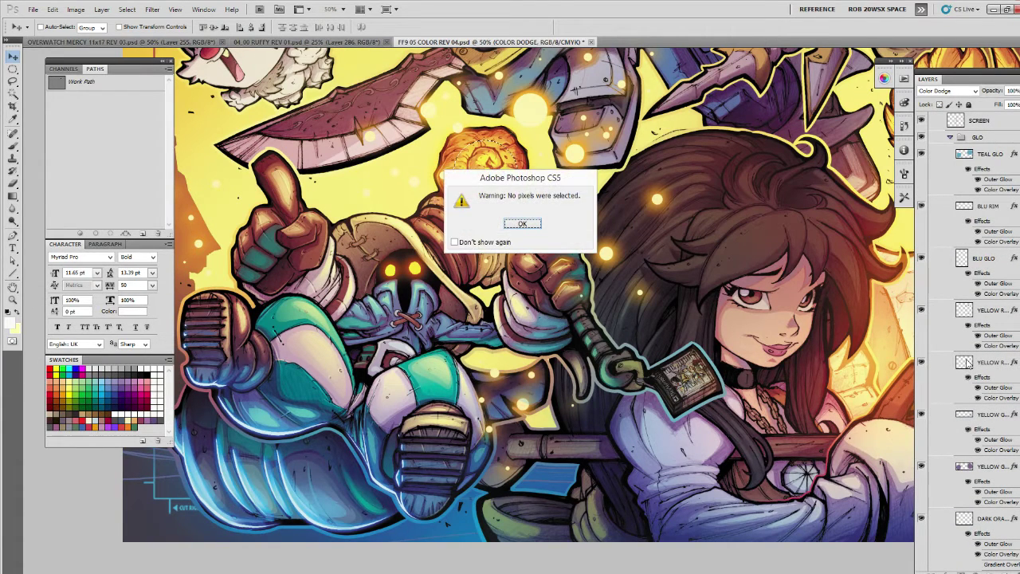
key("Return")
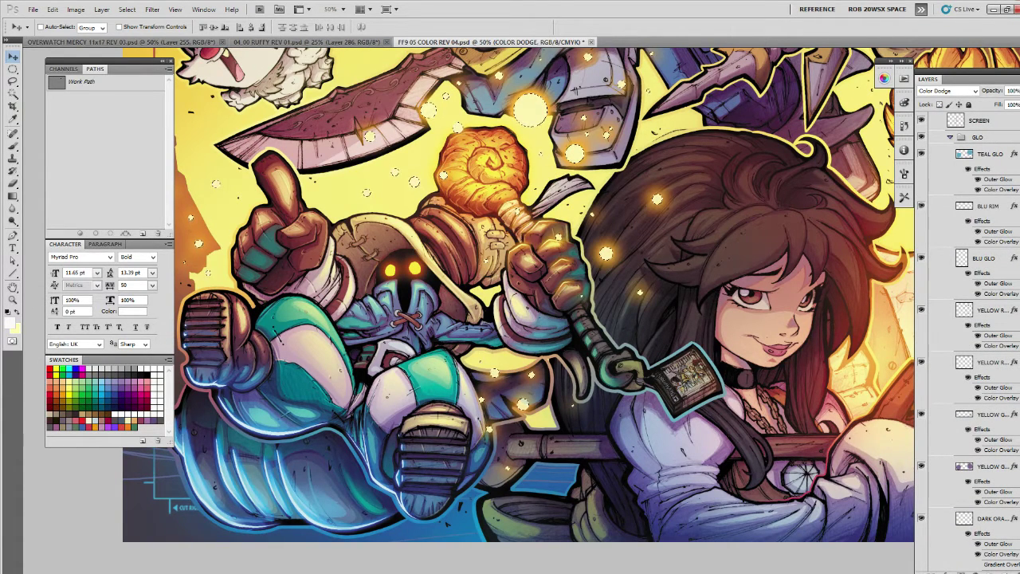
Collapse the GLO group, try moving it to the top of the FX 1 group, and undo the move.
scroll(968, 340, "up", 14)
scroll(967, 340, "down", 11)
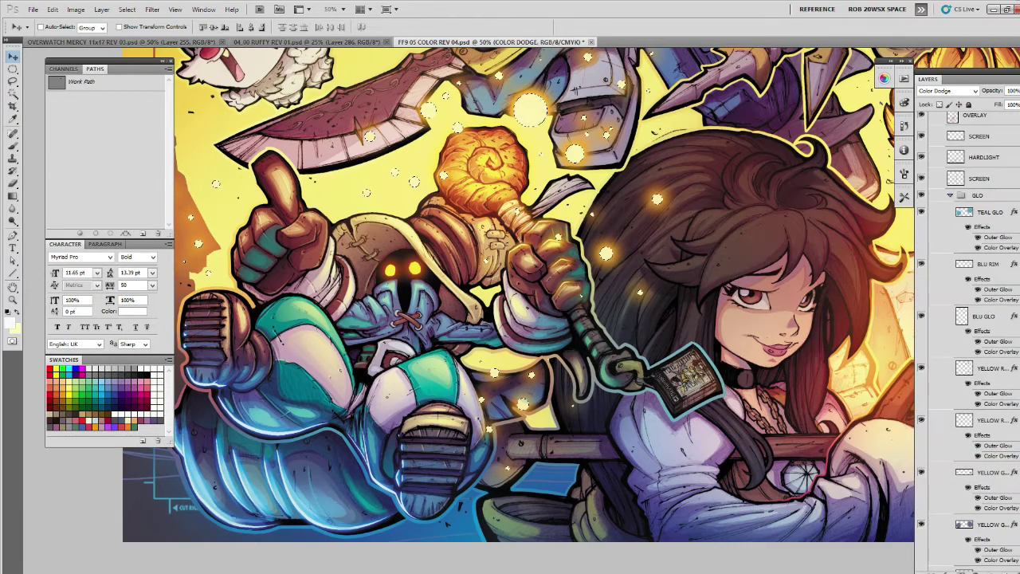
scroll(967, 335, "up", 9)
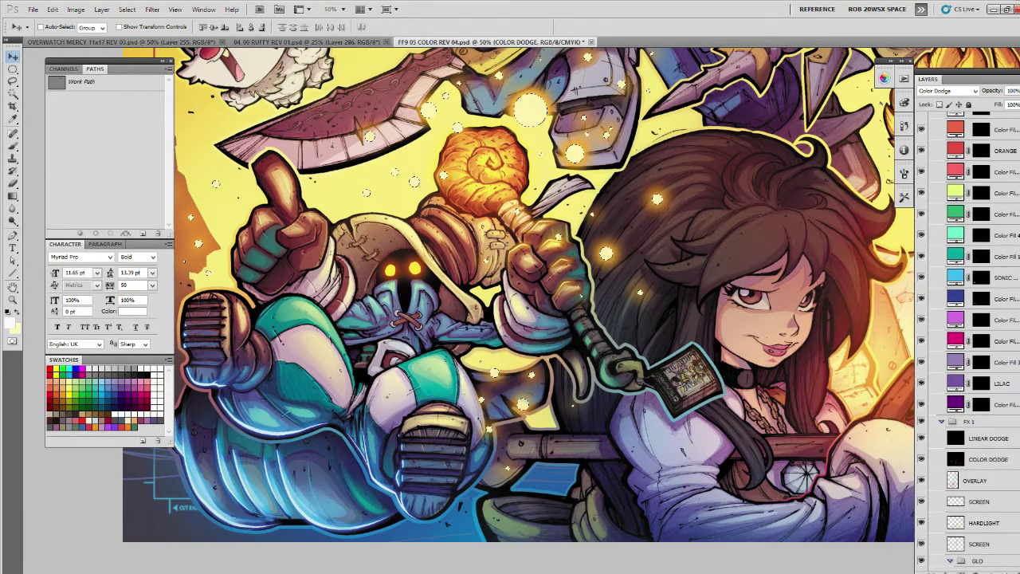
scroll(968, 335, "down", 7)
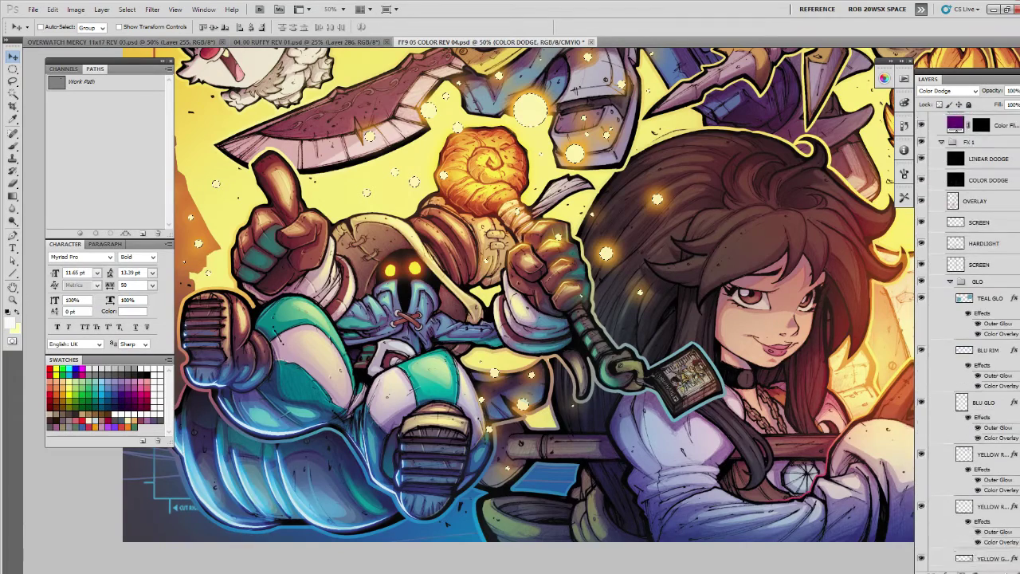
scroll(952, 364, "up", 4)
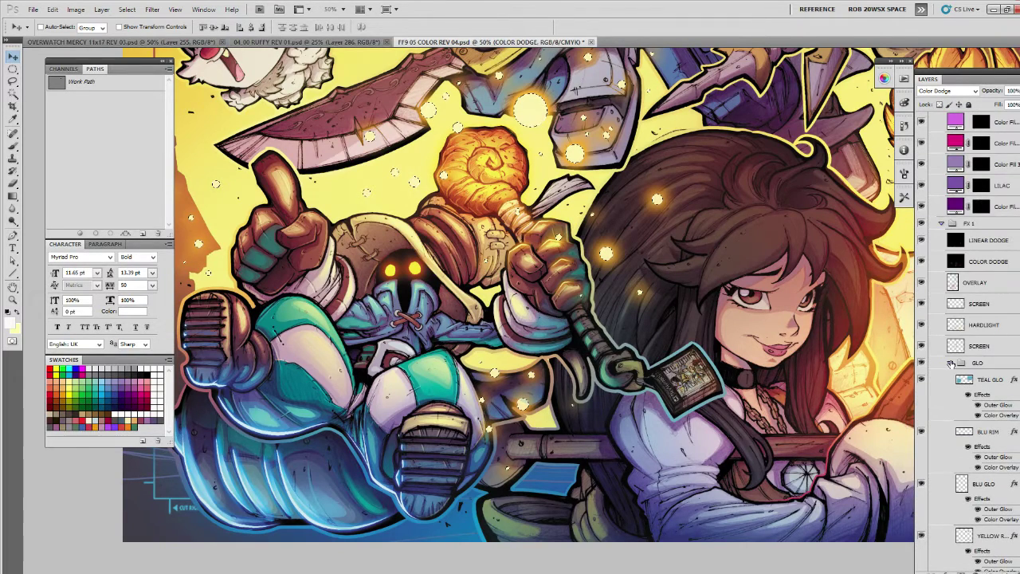
left_click(951, 363)
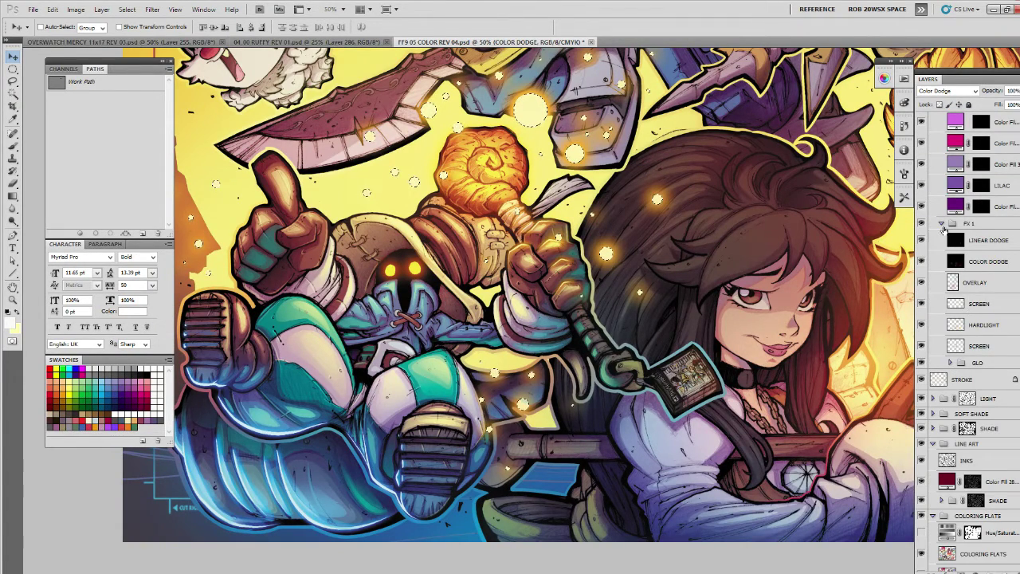
left_click(943, 226)
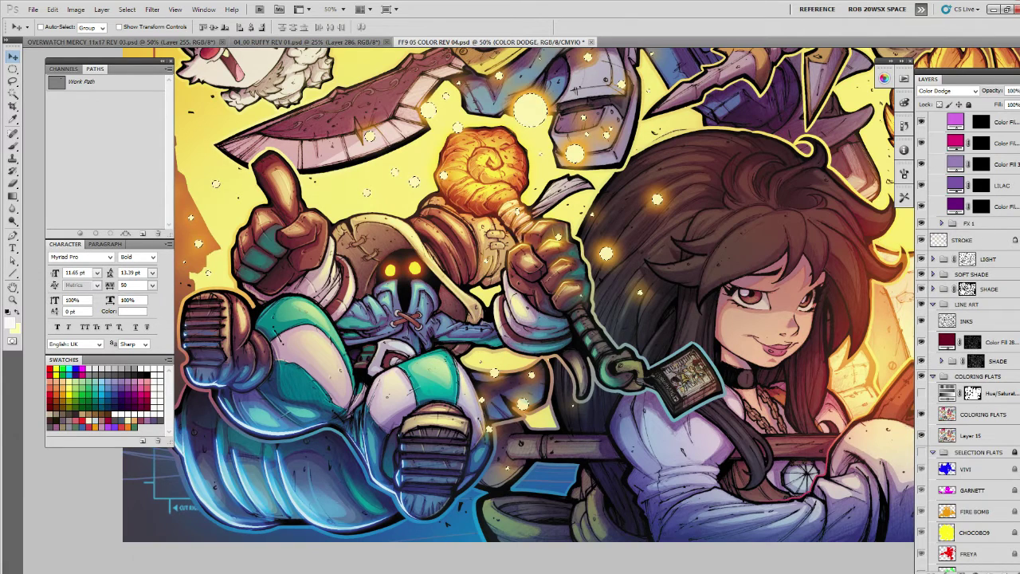
left_click(943, 226)
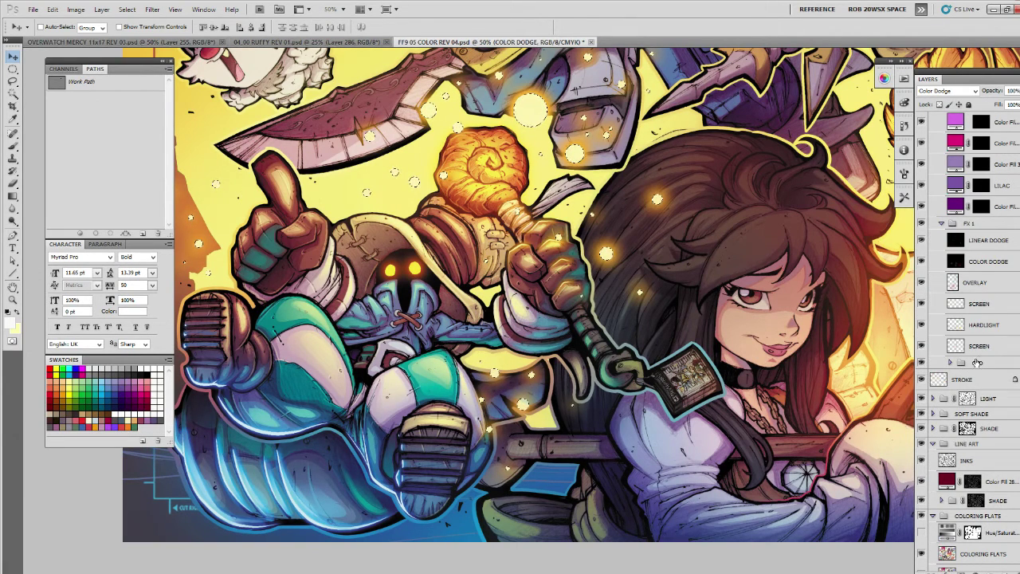
left_click_drag(978, 363, 967, 241)
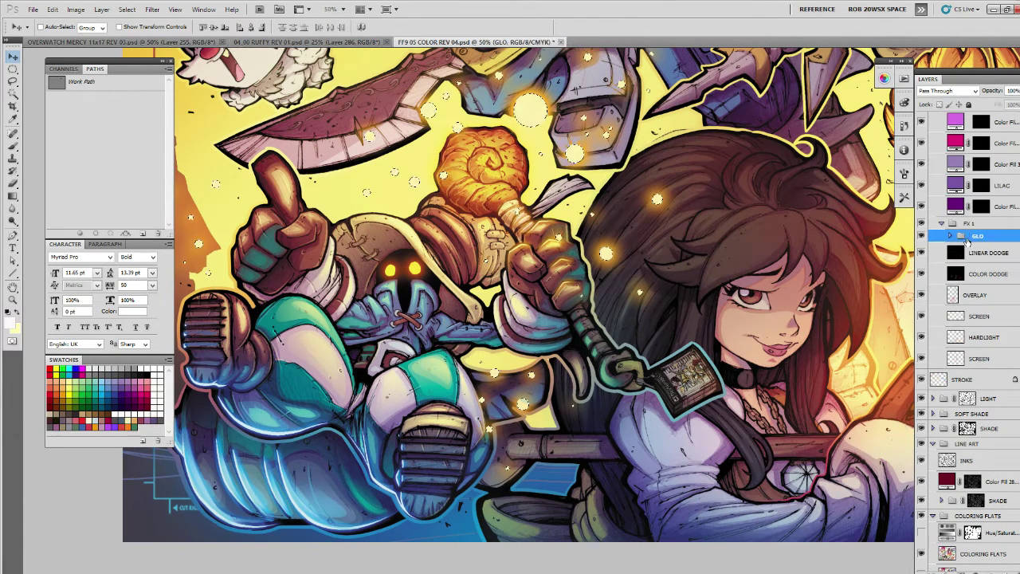
key("ctrl+z")
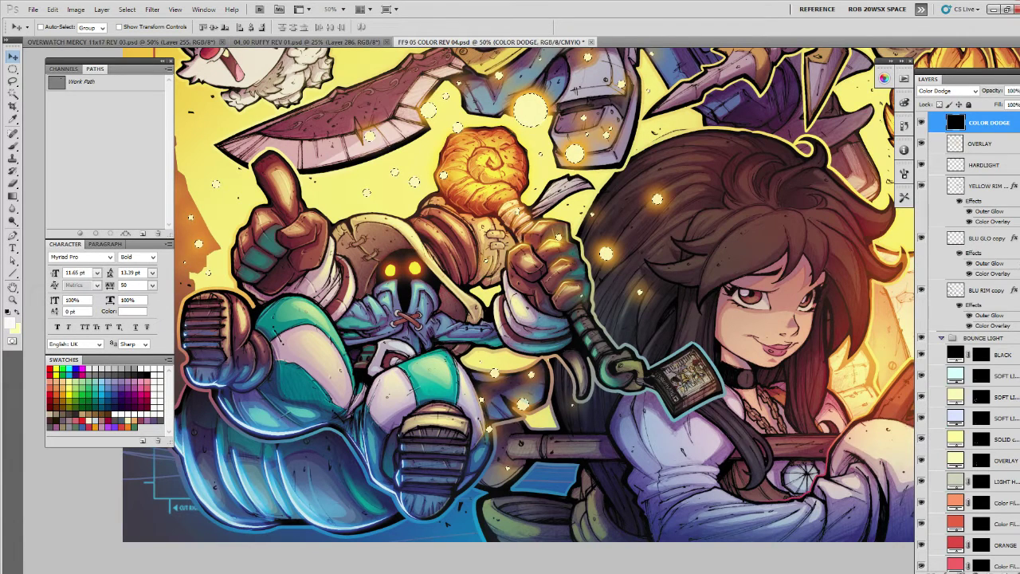
Add a layer mask to the BOUNCE LIGHT group that hides only the selected sparkle dots.
left_click(984, 339)
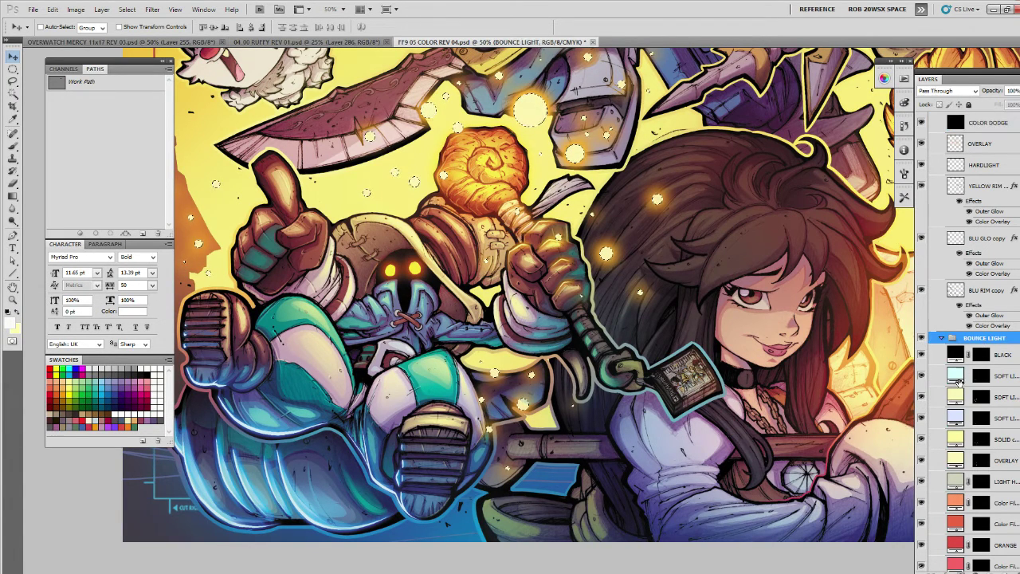
left_click(963, 571, "alt")
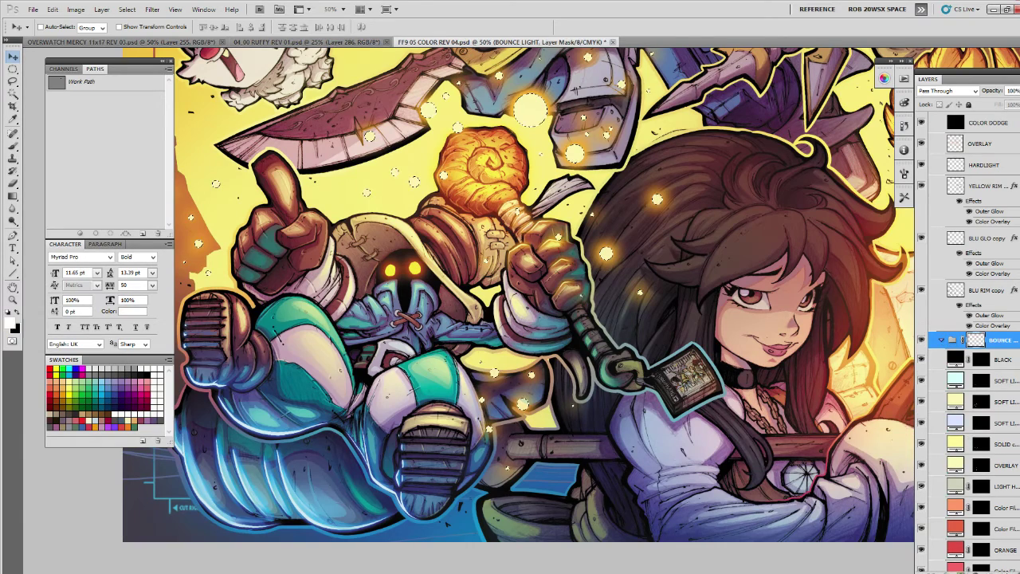
key("ctrl+i")
Check the masked bounce light on the lower characters in a wider view at 25% zoom.
key("z")
left_click(619, 365, "alt")
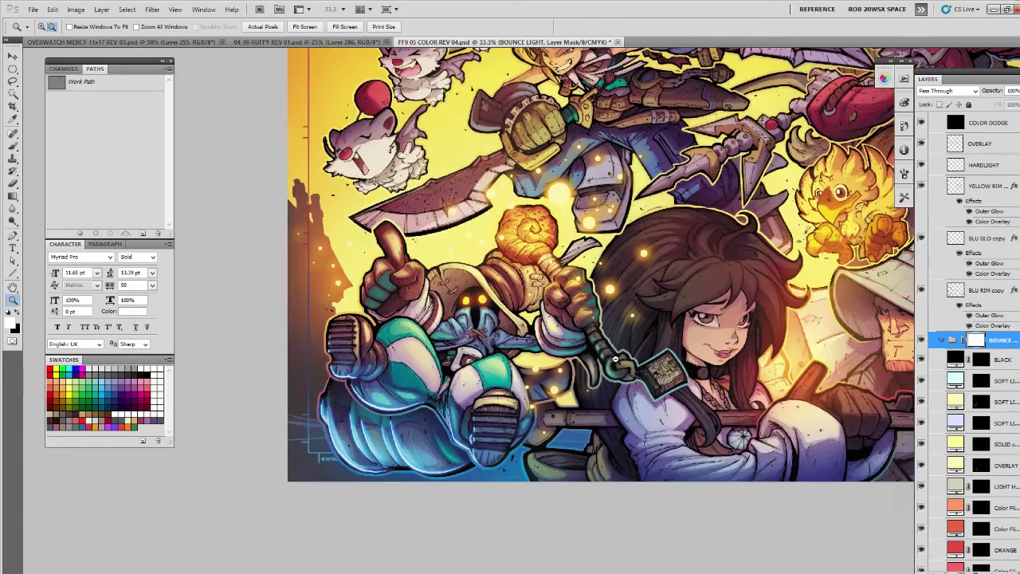
left_click(614, 361, "alt")
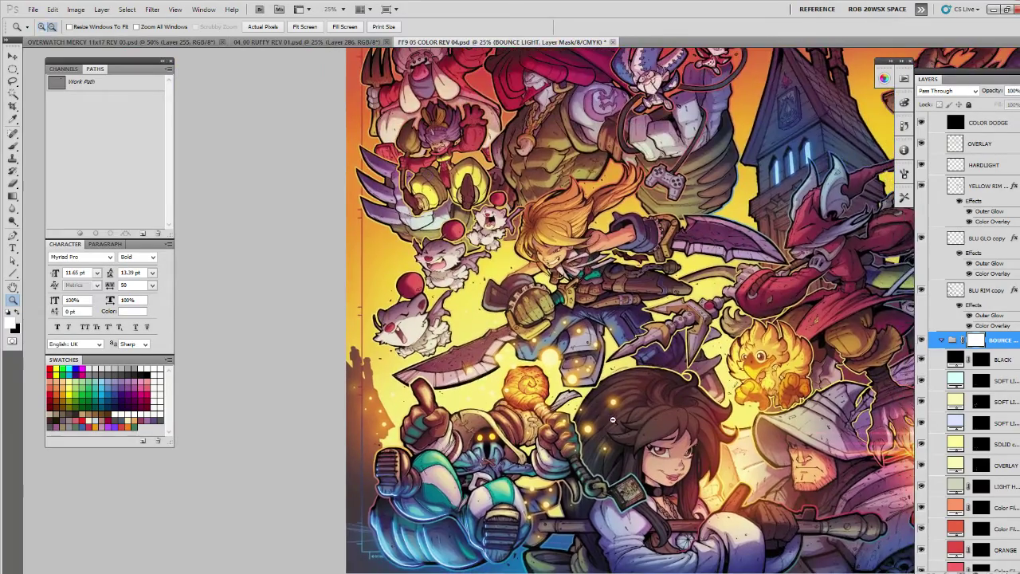
left_click(613, 423, "alt")
left_click(582, 438)
left_click_drag(499, 408, 658, 381)
left_click_drag(578, 396, 634, 393)
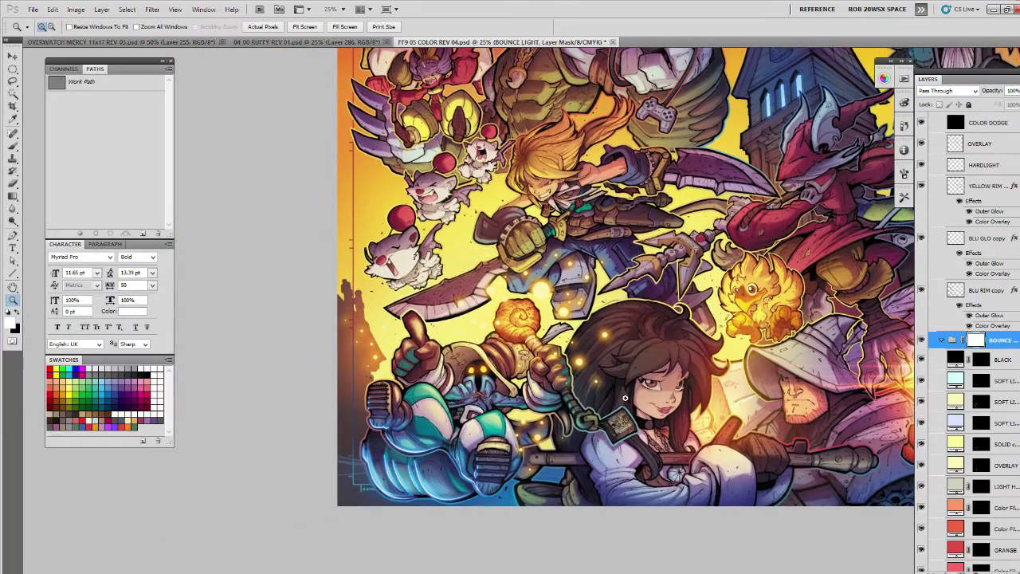
Collapse the BOUNCE LIGHT group and activate the 30% group's mask inside the expanded SHADE group.
scroll(974, 343, "down", 3)
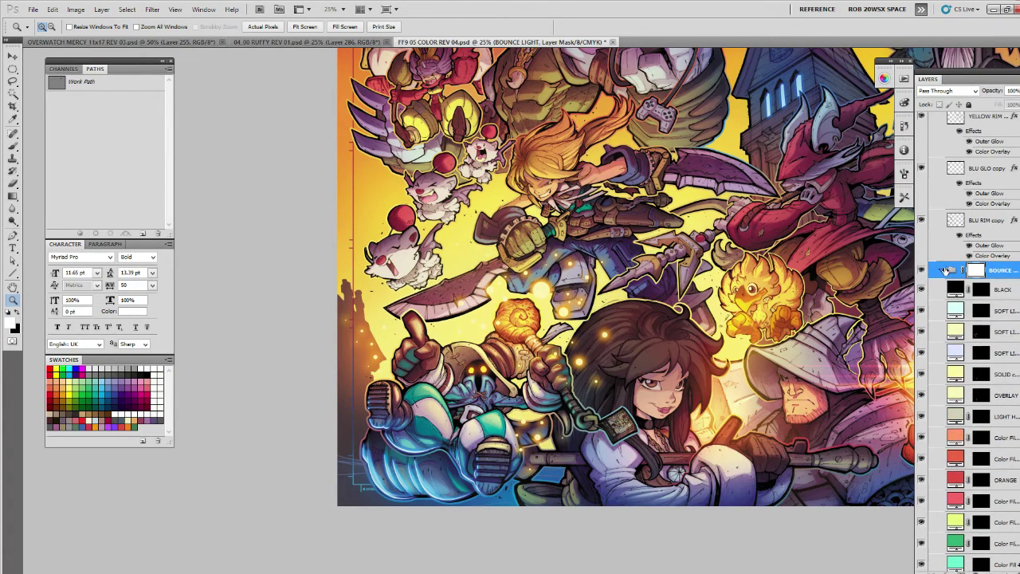
left_click(942, 269)
scroll(975, 343, "down", 2)
scroll(977, 397, "down", 1)
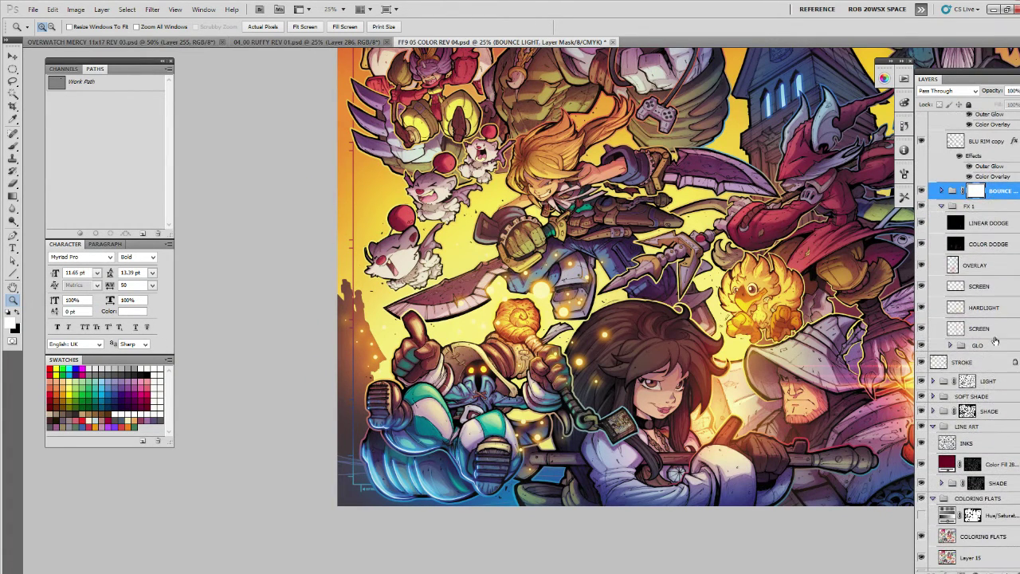
scroll(1004, 380, "down", 2)
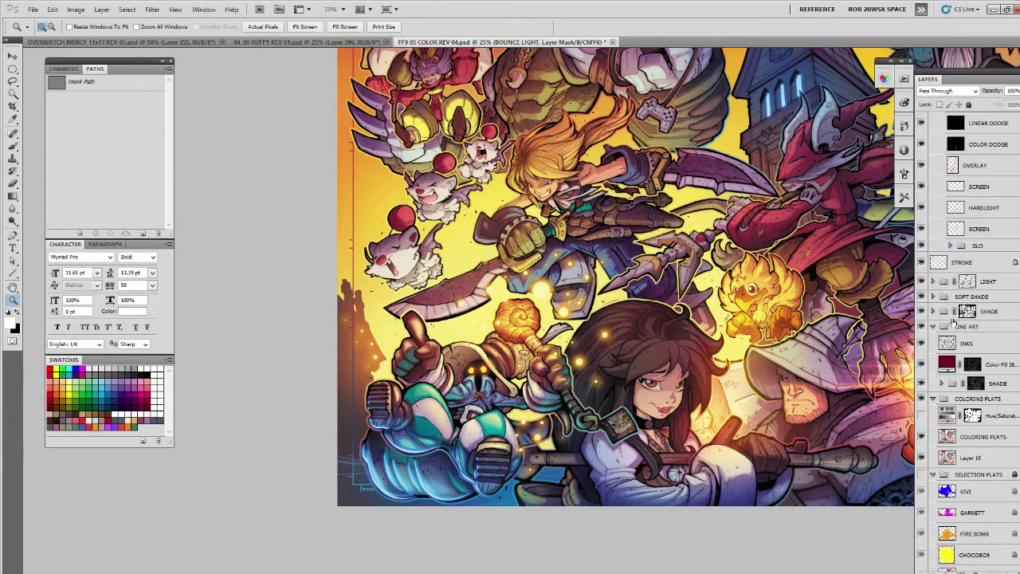
left_click(933, 311)
left_click(983, 390)
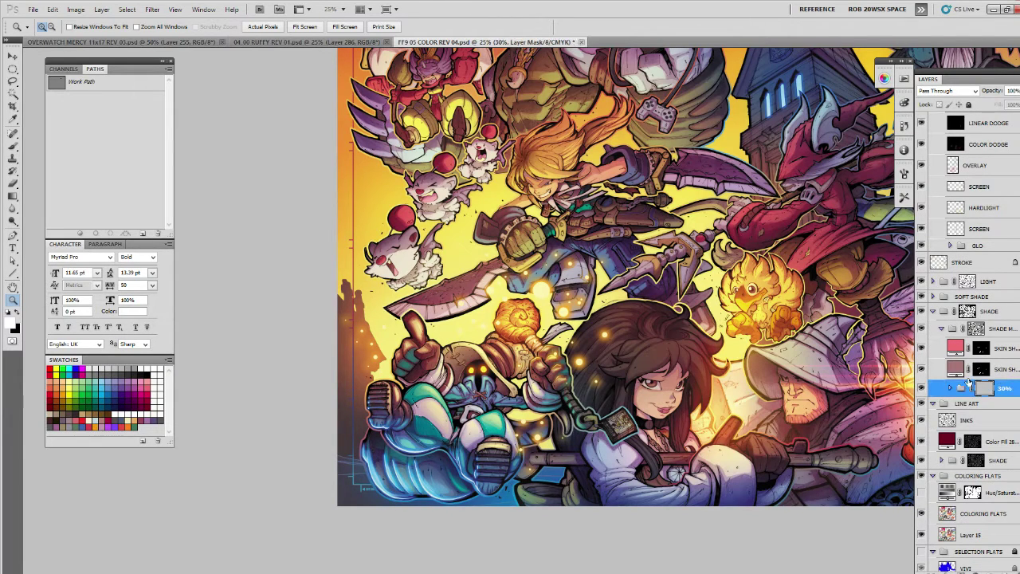
left_click(953, 388)
left_click(951, 388)
Try a white fill on the 30% group's mask, compare the shading with and without it, and undo the fill.
key("alt+BackSpace")
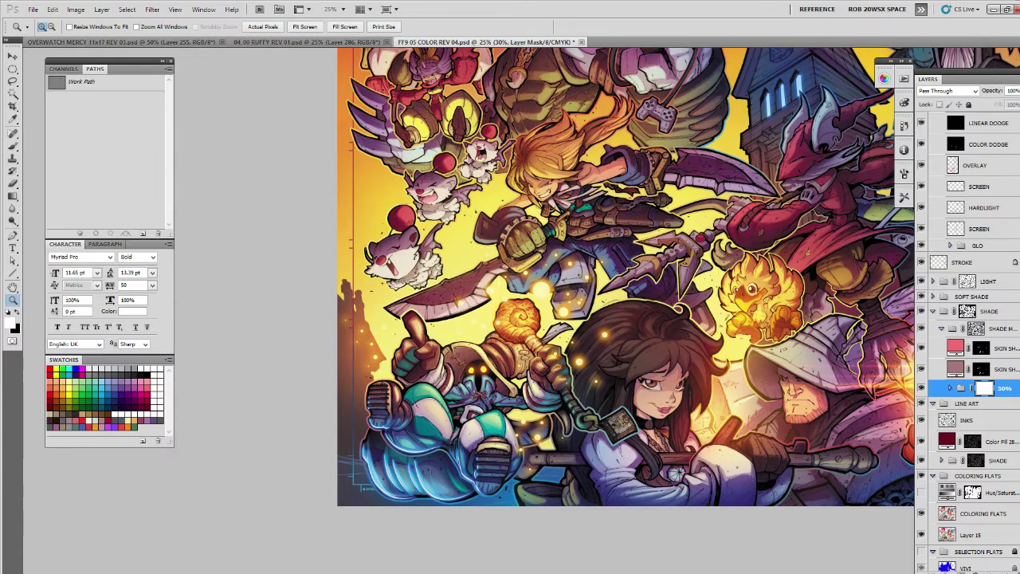
key("ctrl+z")
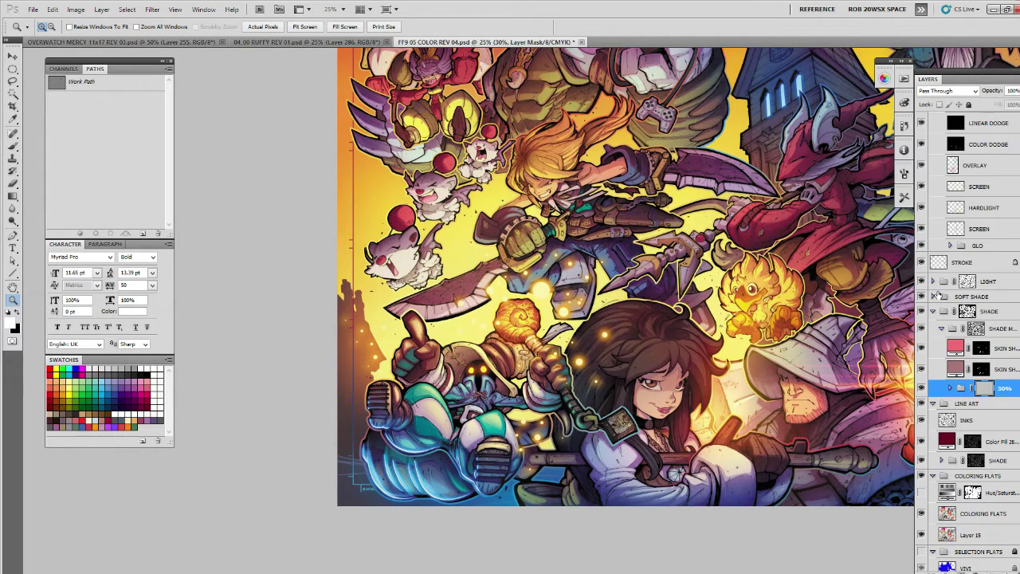
key("ctrl+z")
key("ctrl+z")
key("ctrl+z")
key("ctrl+z")
key("ctrl+z")
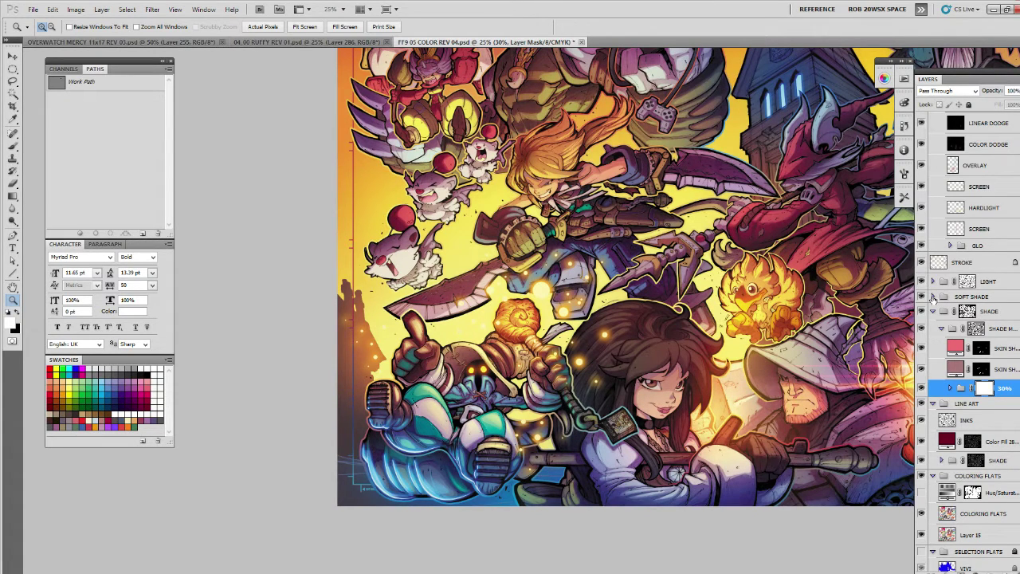
key("ctrl+z")
key("ctrl+z")
key("ctrl+z")
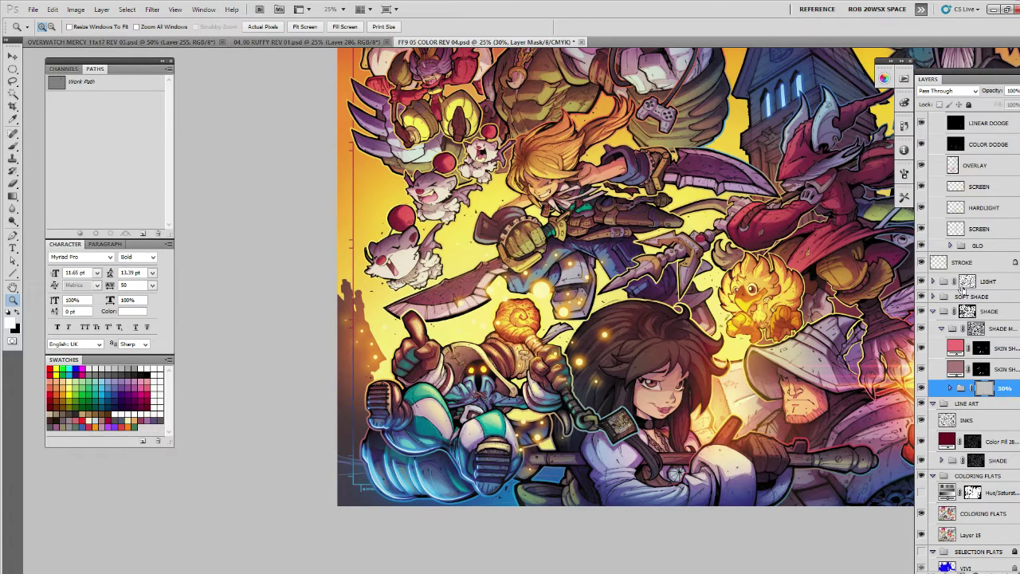
Fill the 30% group's mask with a light grey swatch and rename the group 15%.
left_click(111, 366)
key("alt+BackSpace")
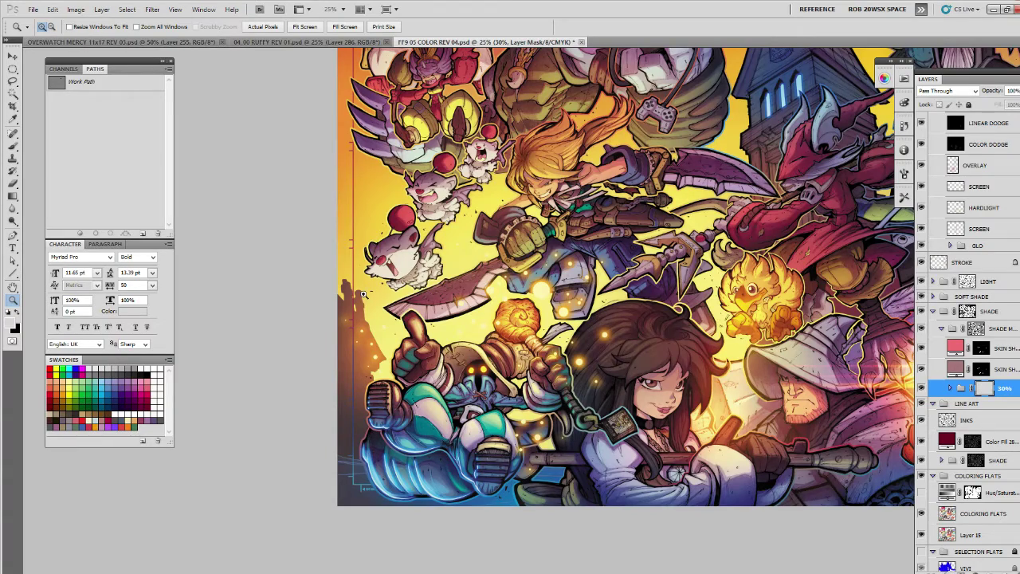
left_click_drag(690, 295, 688, 363)
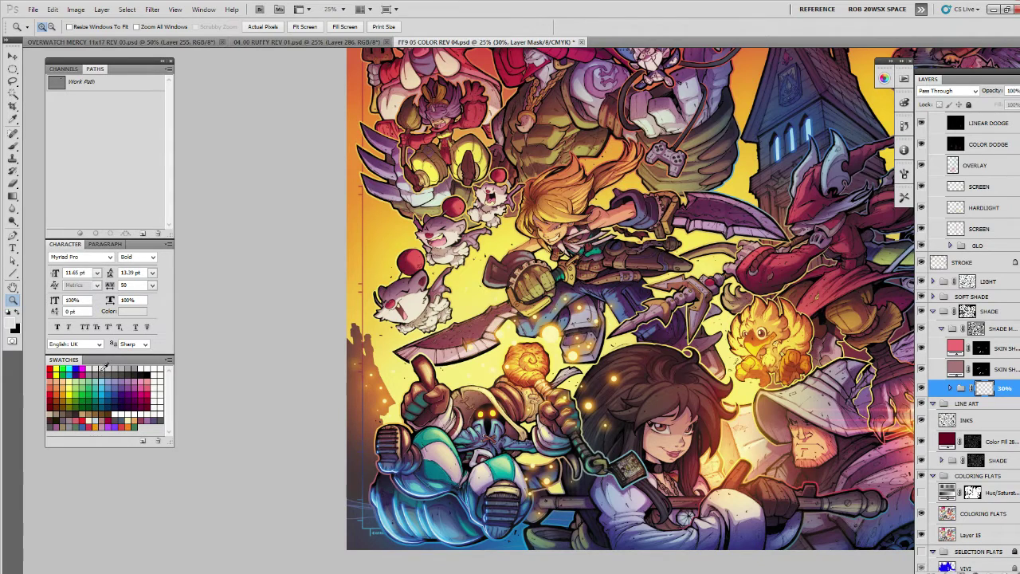
double_click(1001, 388)
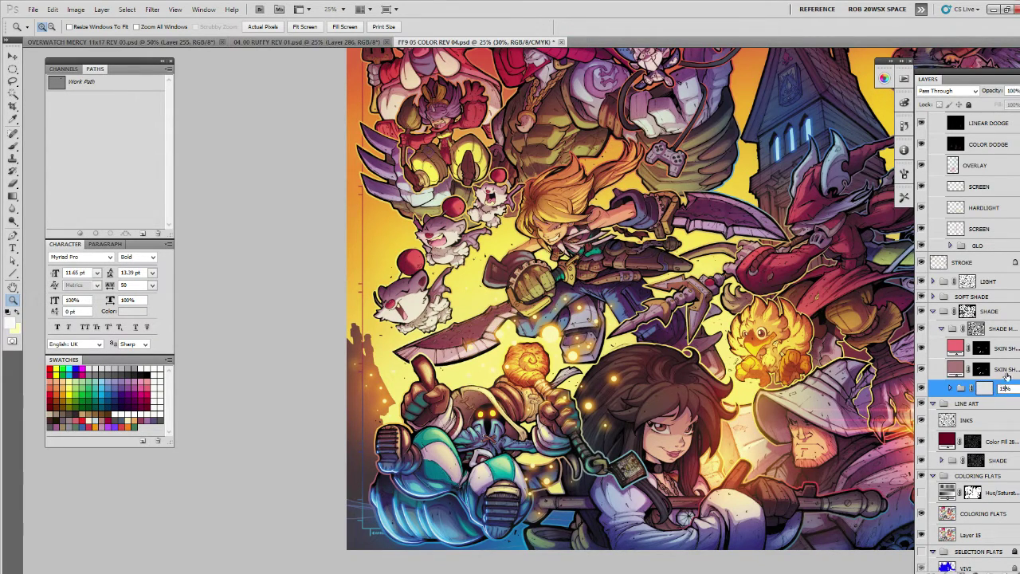
key("Return")
Collapse the FX 1 group and the SHADE MASK group in the layer stack.
scroll(1001, 352, "up", 5)
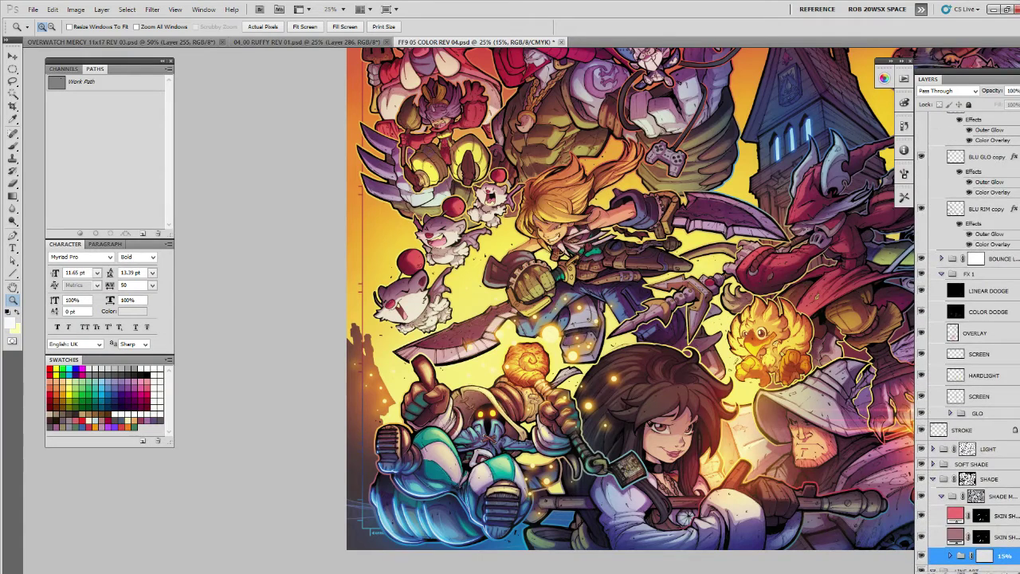
scroll(1009, 218, "down", 1)
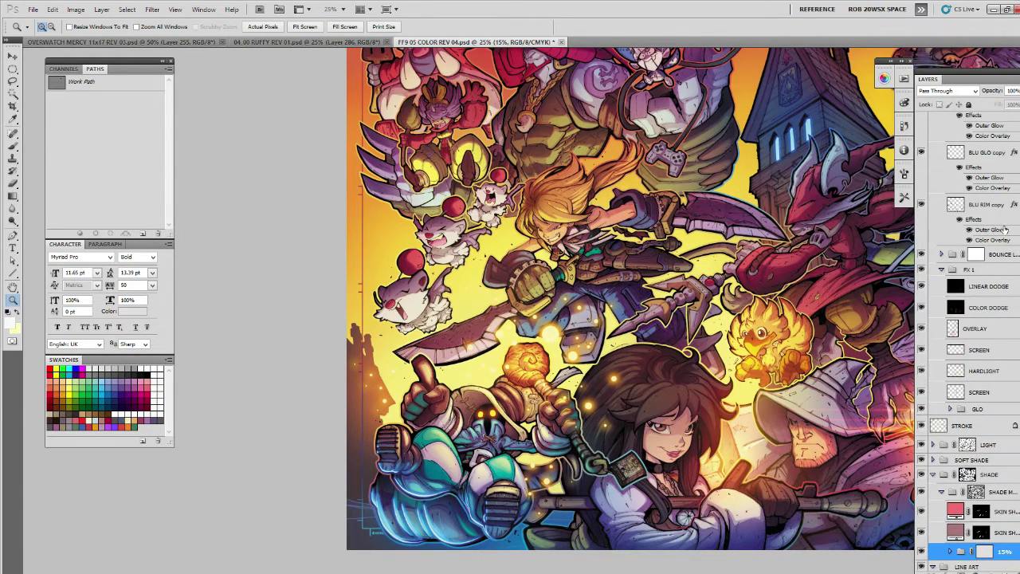
left_click(942, 271)
scroll(962, 214, "up", 5)
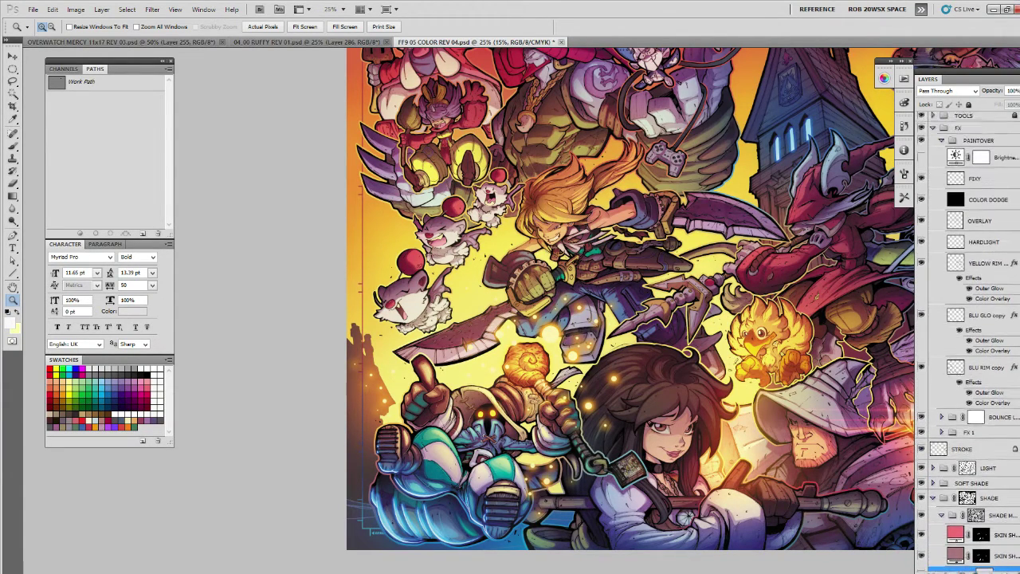
scroll(1003, 271, "down", 5)
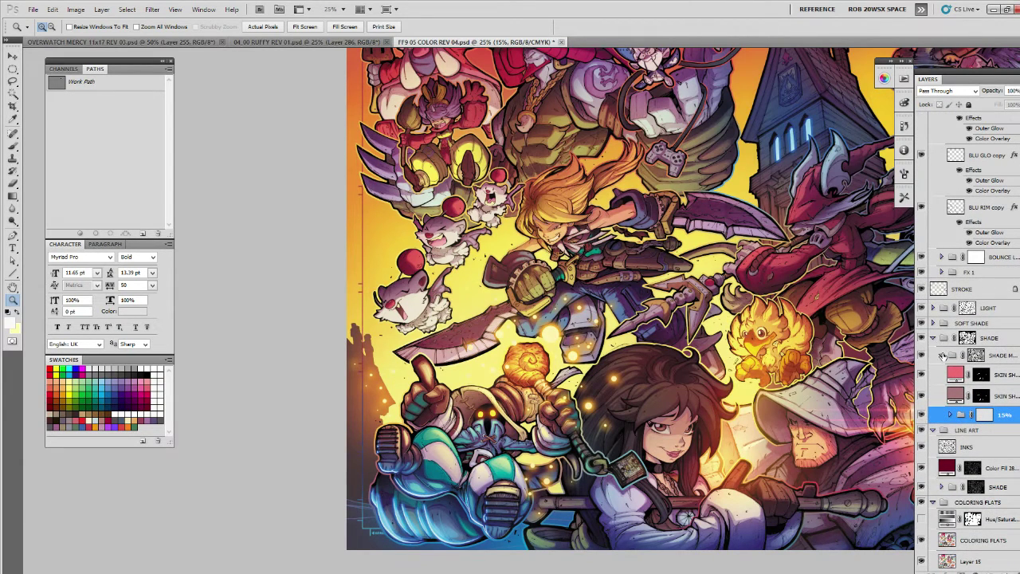
left_click(942, 355)
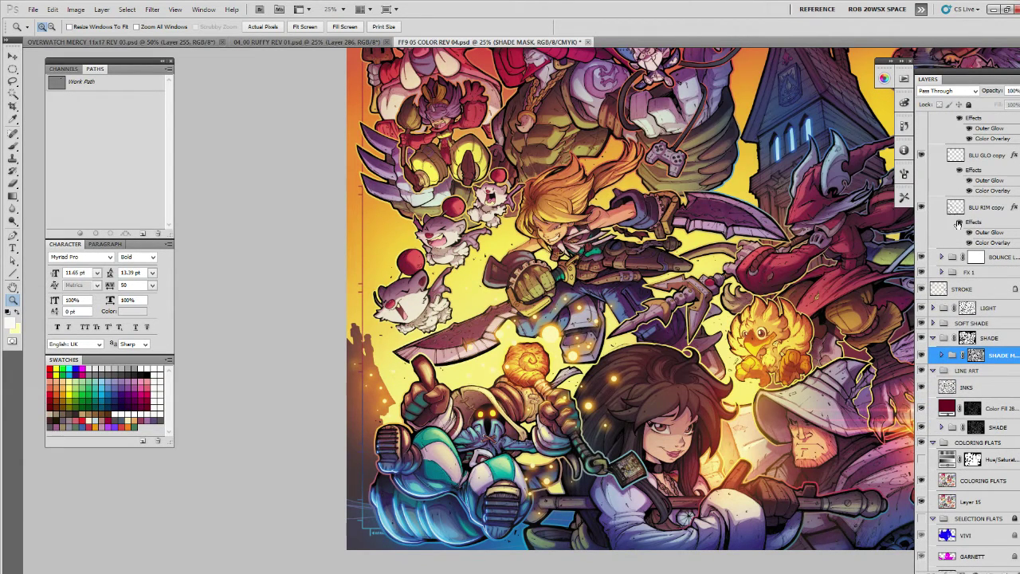
Expand the BOUNCE LIGHT group, activate the pale yellow SOFT LIGHT fill's mask and choose the ROB RUFFY DRAW brush.
left_click(942, 256)
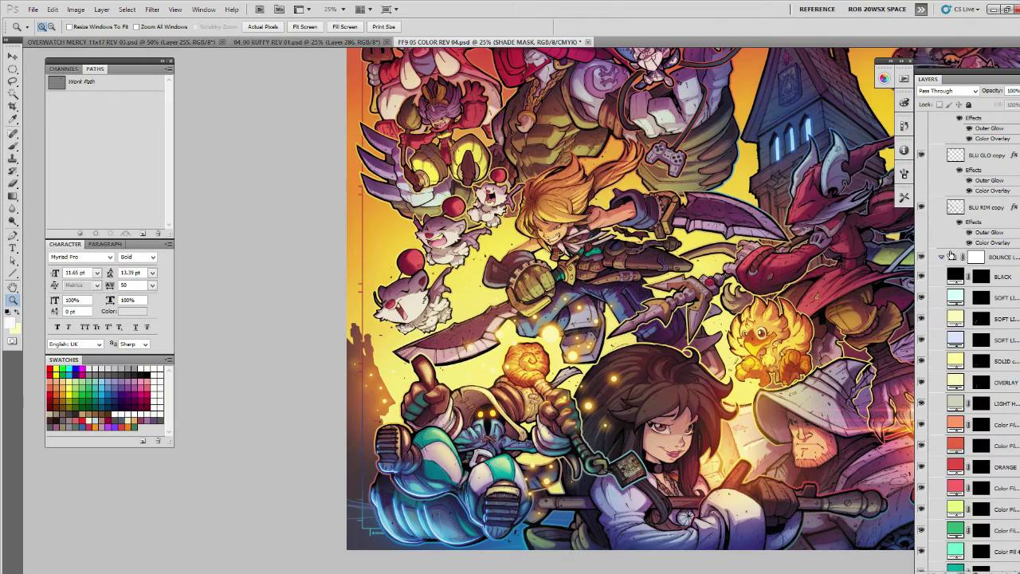
left_click(980, 319)
left_click(538, 352)
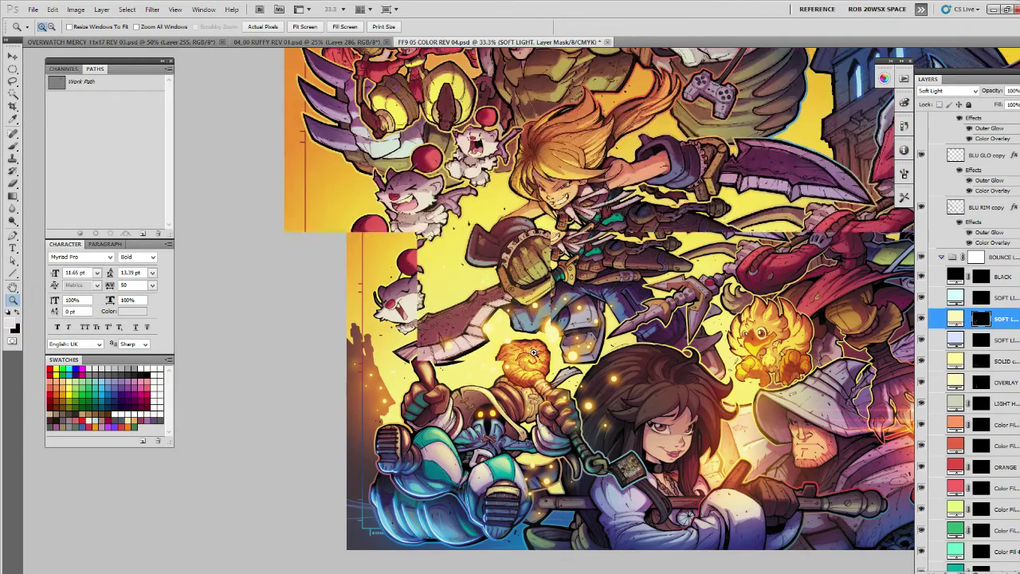
left_click(537, 352)
key("b")
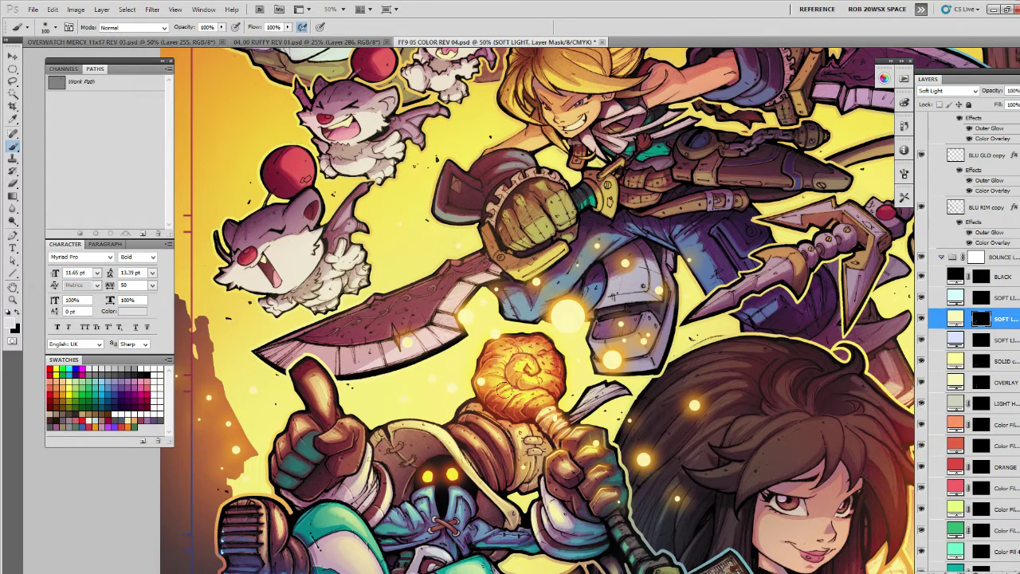
right_click(547, 349)
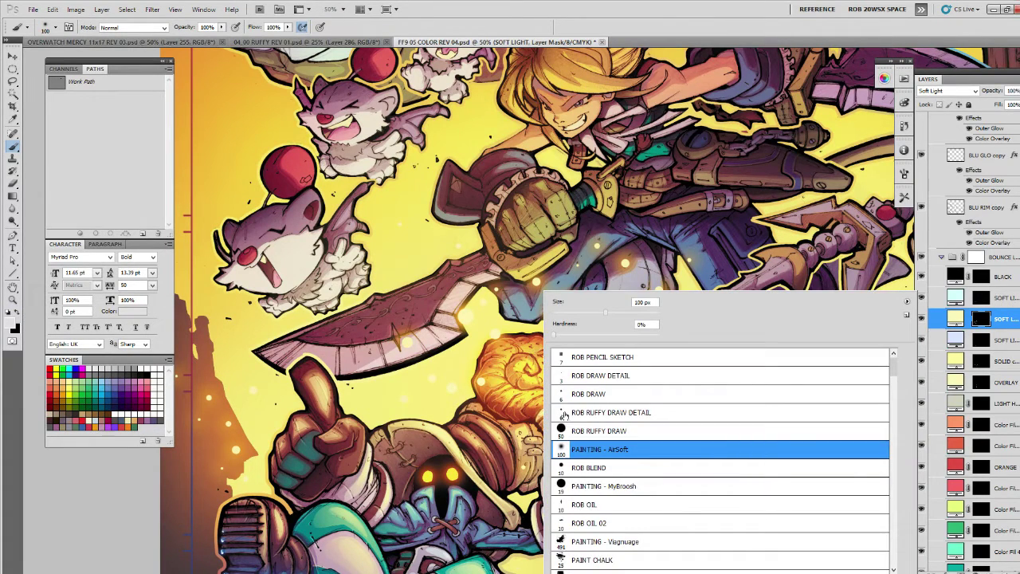
double_click(590, 431)
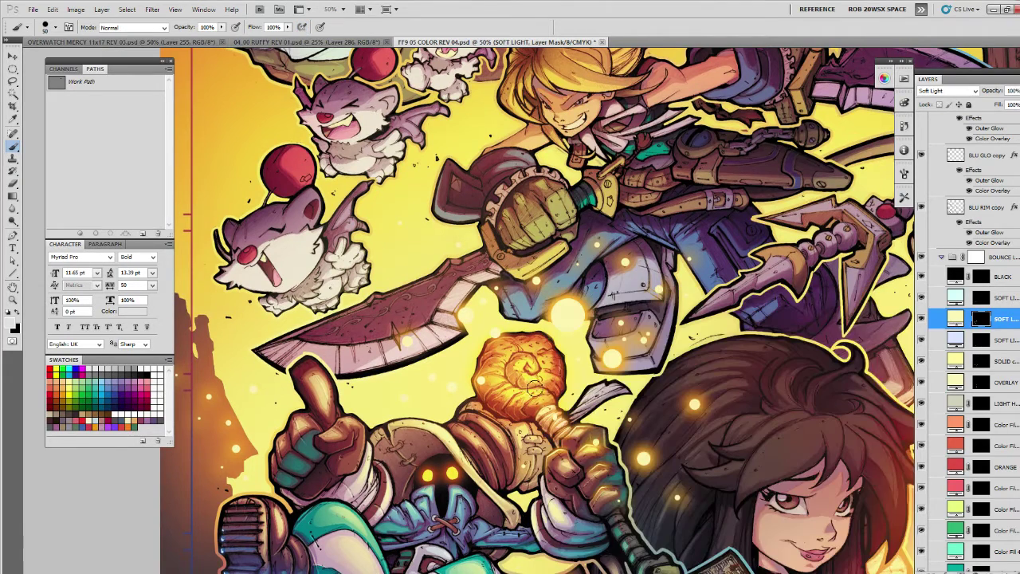
On the OVERLAY layer of the PAINTOVER group, lasso the ridges of Vivi's glowing staff head and release the selection.
scroll(1015, 268, "up", 5)
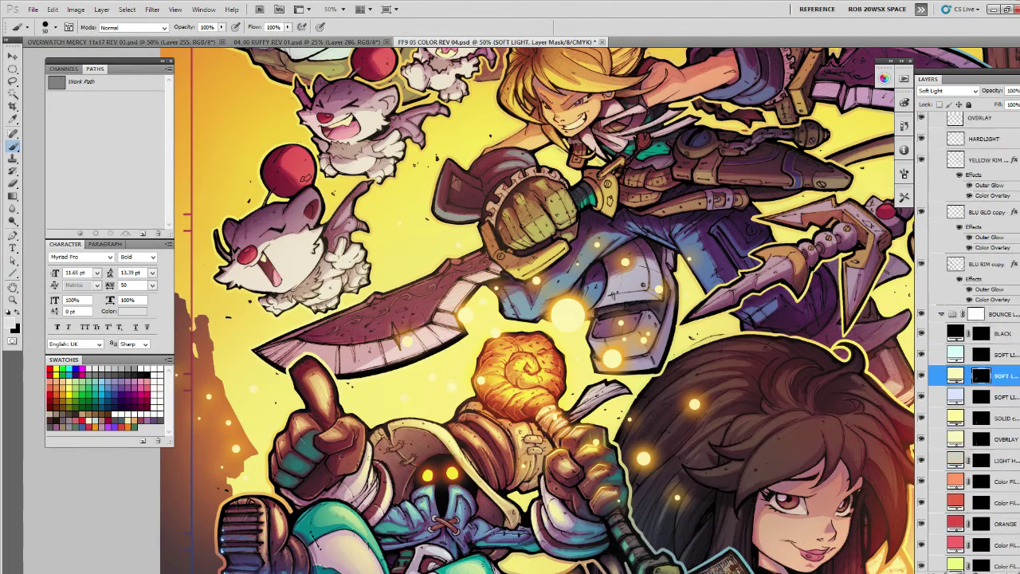
scroll(1013, 213, "up", 1)
left_click(961, 227)
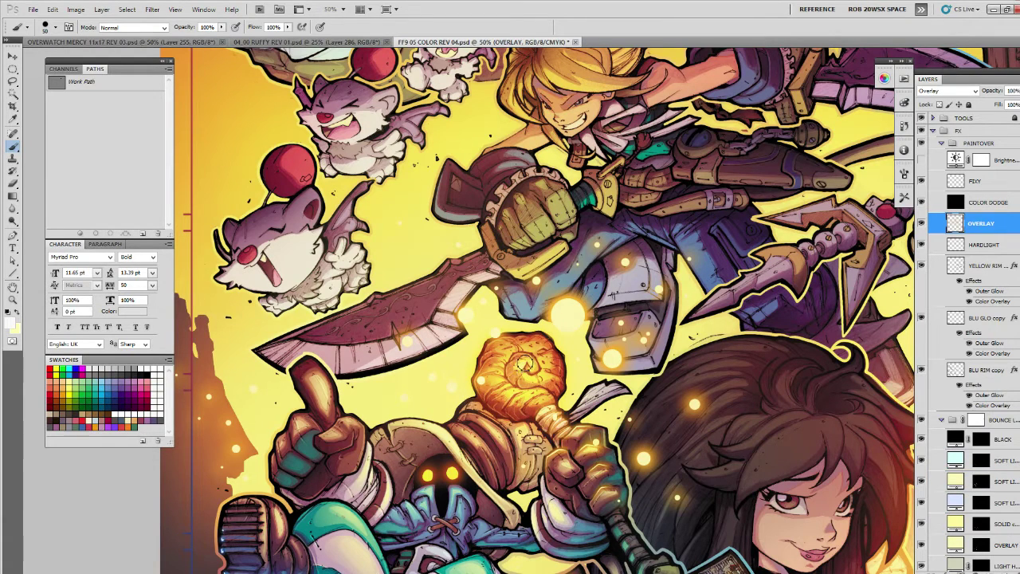
key("l")
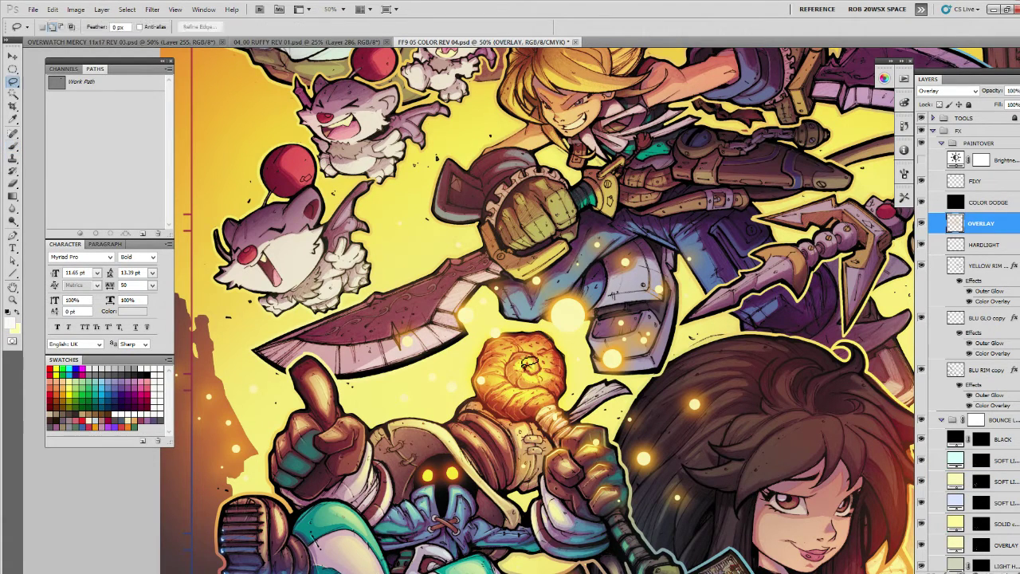
mouse_move(520, 362)
left_mouse_down()
mouse_move(547, 364)
mouse_move(540, 392)
mouse_move(525, 395)
mouse_move(523, 378)
mouse_move(528, 387)
mouse_move(500, 377)
mouse_move(552, 361)
left_mouse_up()
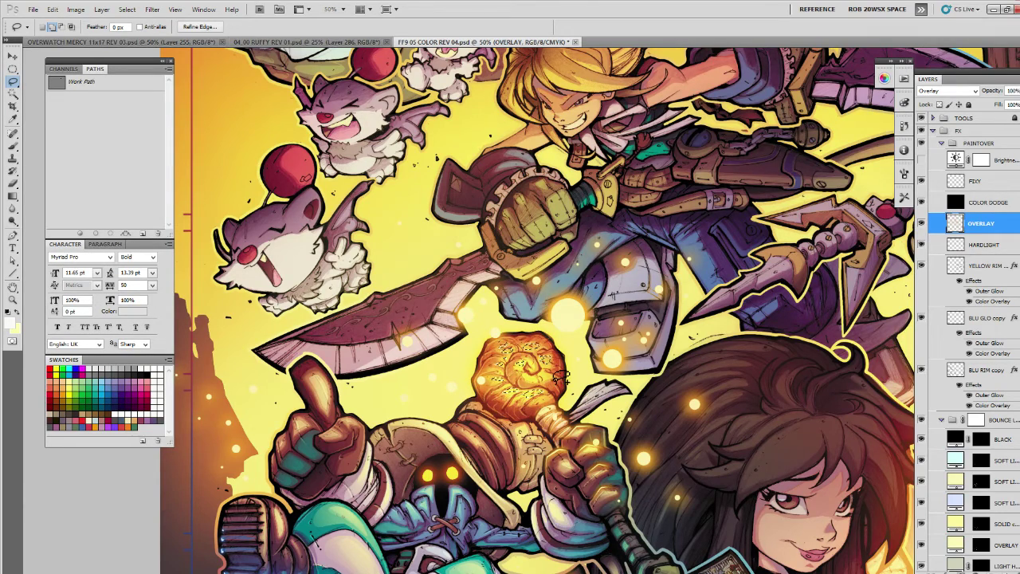
key("ctrl+d")
Activate the pale yellow SOFT LIGHT mask and brush soft light onto Vivi's front knee with the PAINTING - AirSoft brush.
scroll(710, 333, "down", 4)
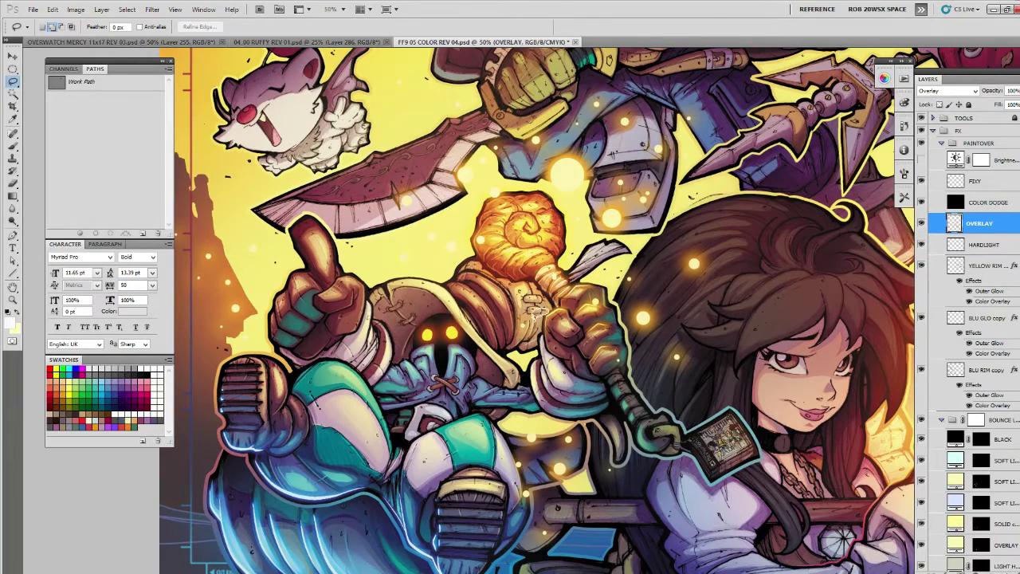
scroll(504, 316, "down", 1)
scroll(507, 327, "down", 2)
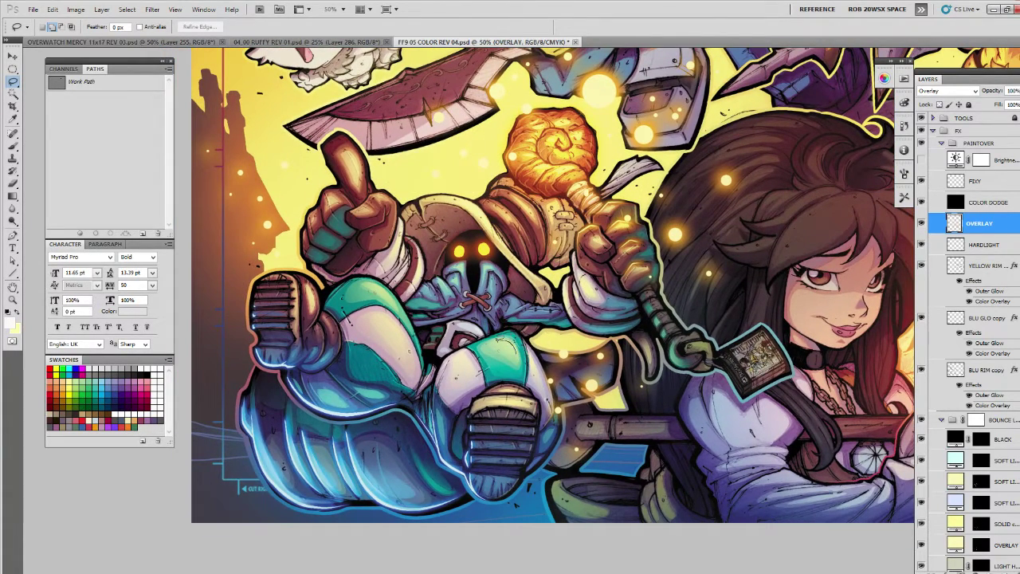
left_click(982, 481)
key("b")
right_click(523, 291)
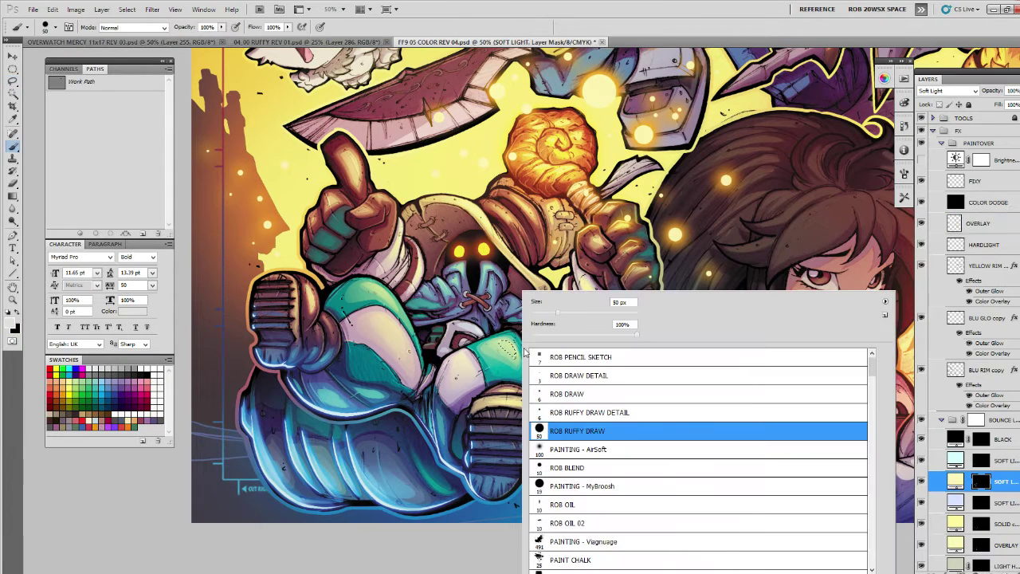
double_click(549, 449)
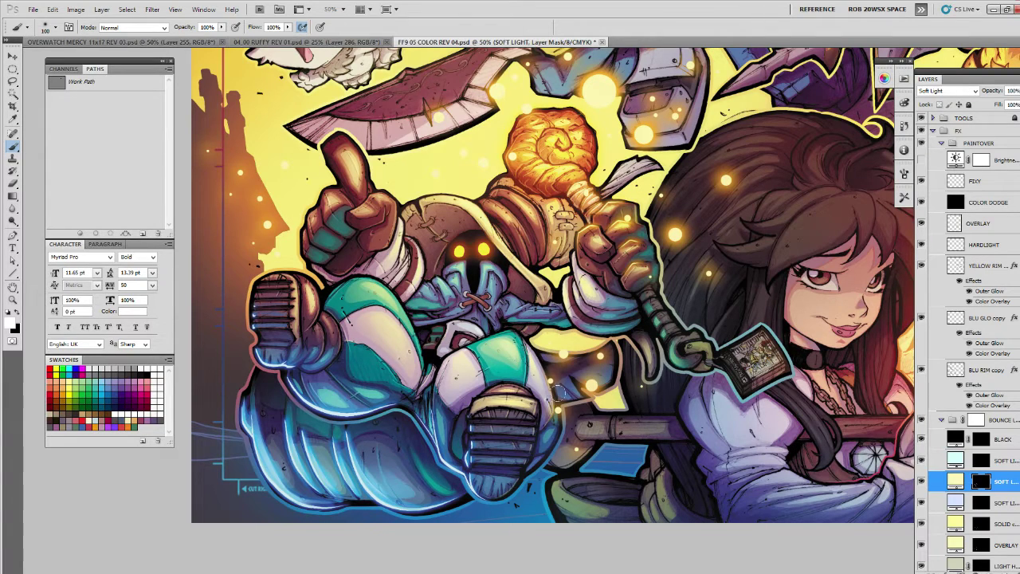
left_click_drag(507, 275, 529, 330)
Lasso the top of Vivi's other knee for soft light brushing on the same mask, and check the figure at 25% zoom.
key("l")
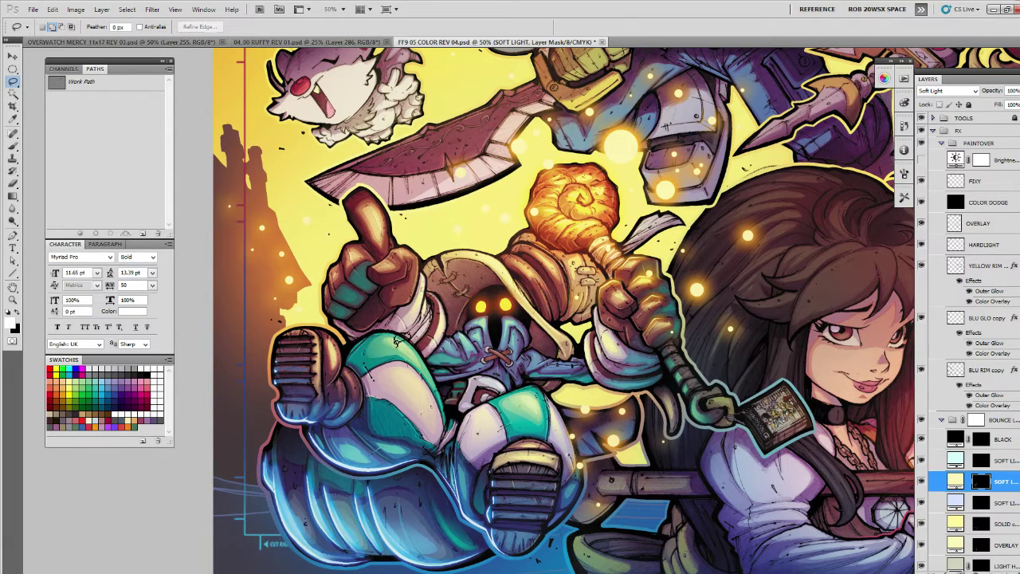
left_click_drag(408, 348, 421, 359)
key("b")
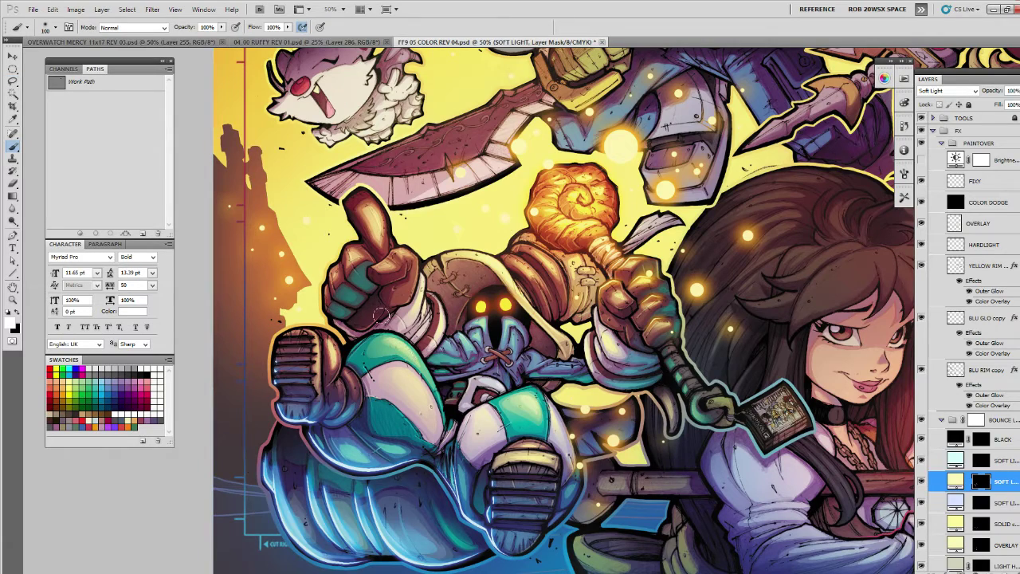
key("z")
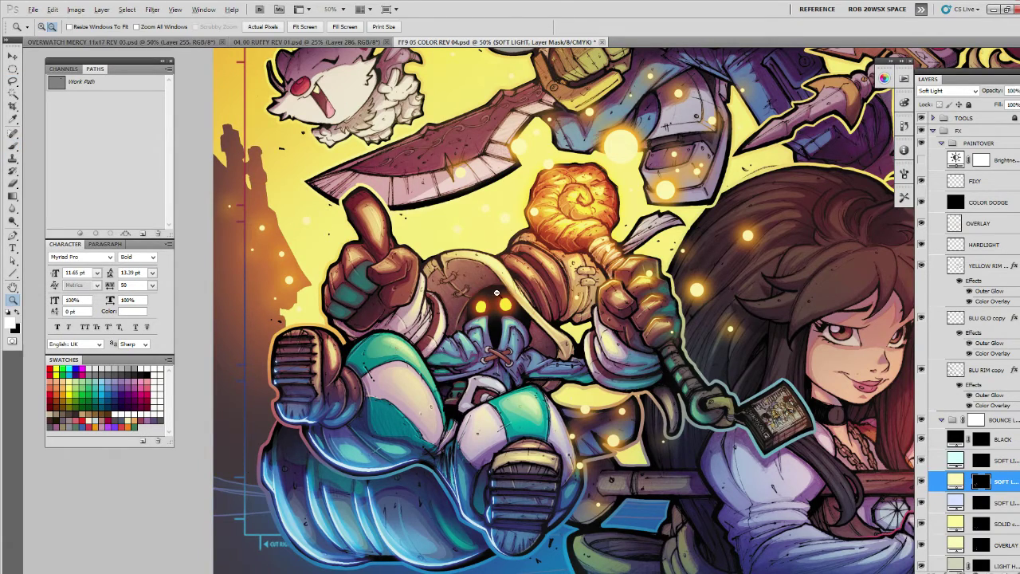
left_click(496, 292, "alt")
left_click(495, 292, "alt")
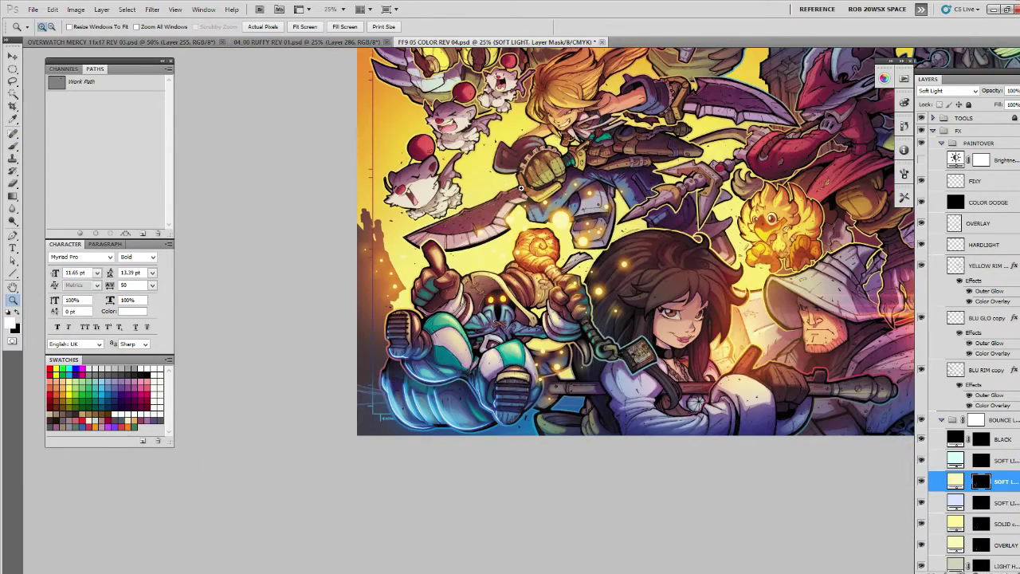
Lasso a highlight area along Vivi's hat beside the raised glove and brush soft light into it with a 250 px brush.
left_click(517, 325)
left_click(515, 324)
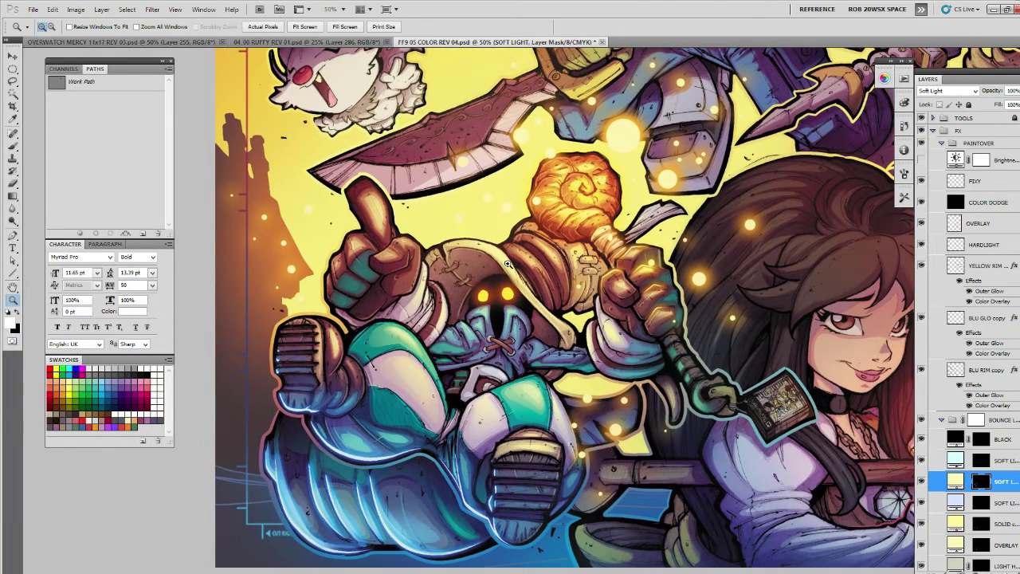
left_click(453, 235)
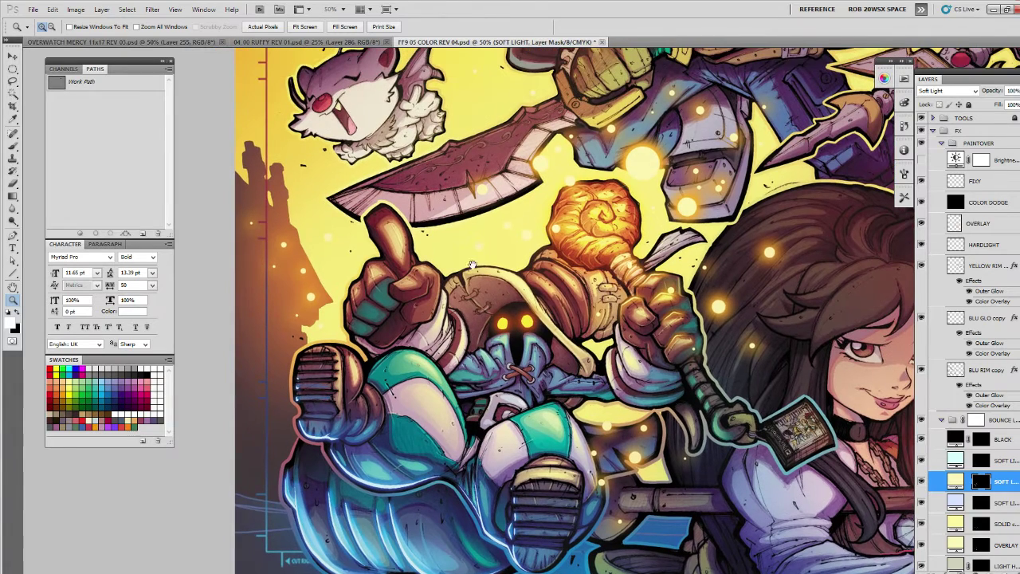
key("l")
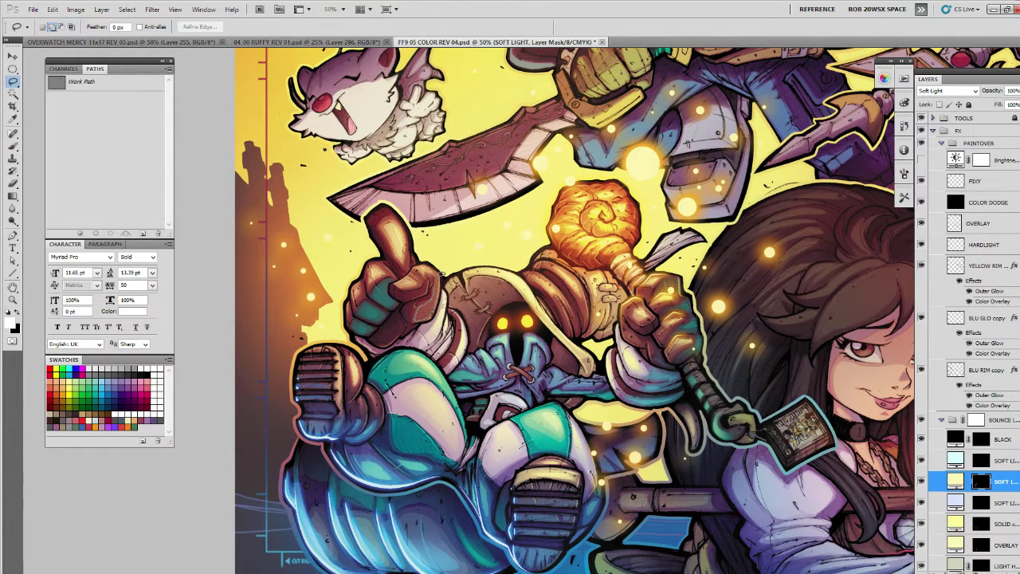
key("b")
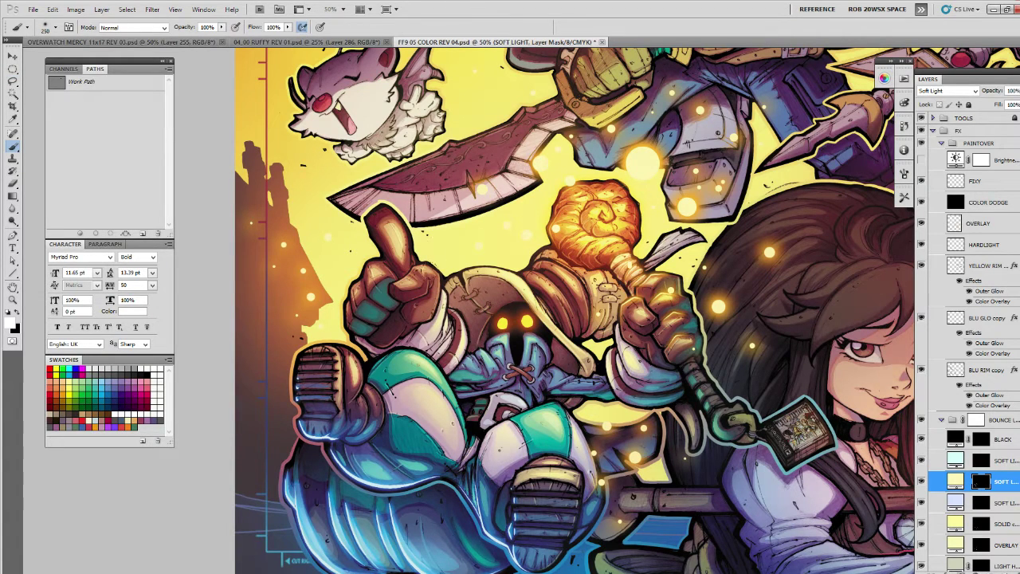
left_click_drag(697, 356, 673, 354)
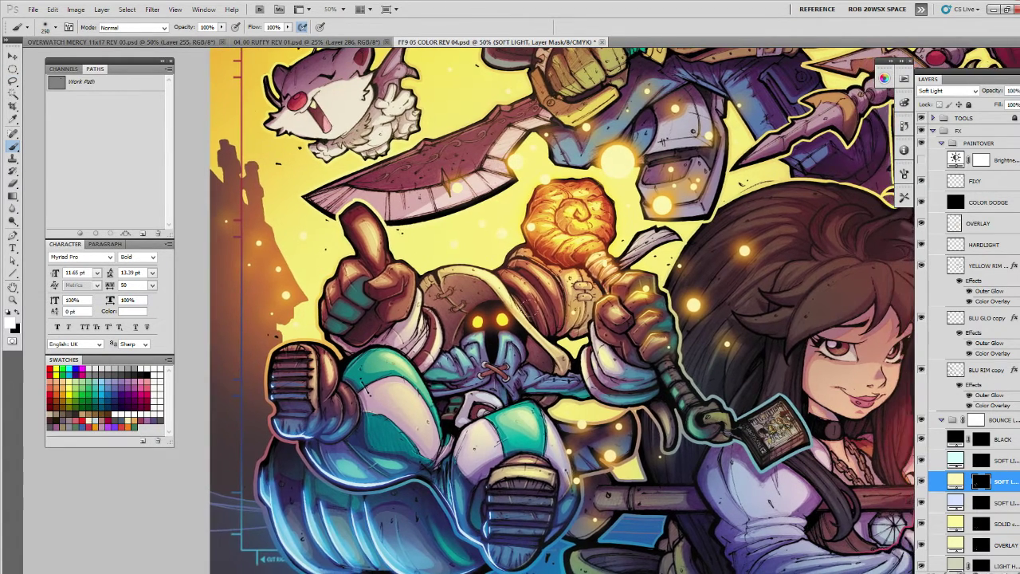
Lasso the outer edge of Vivi's raised thumb, contract the selection and brush soft light into it.
key("l")
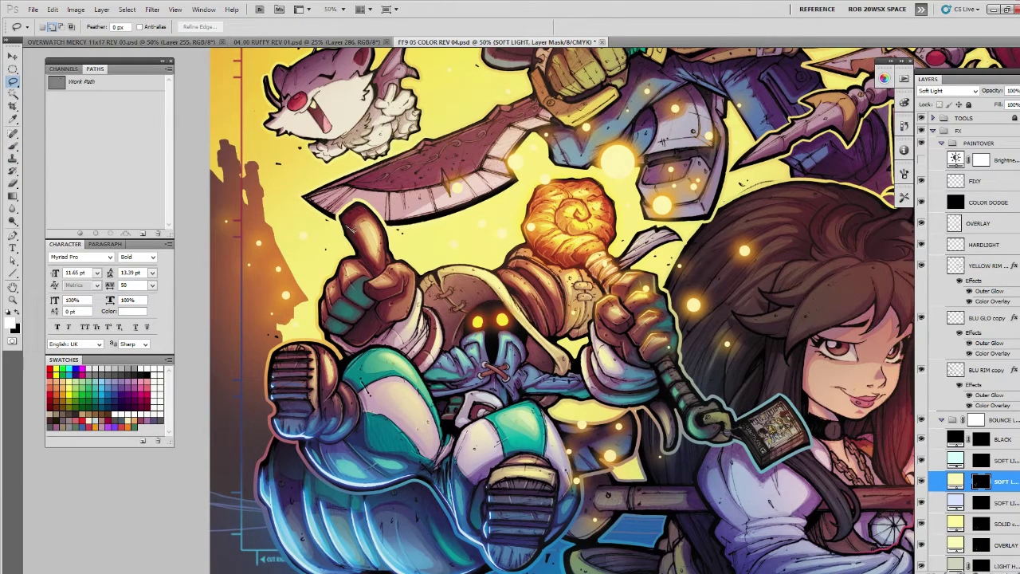
left_click_drag(351, 229, 378, 268)
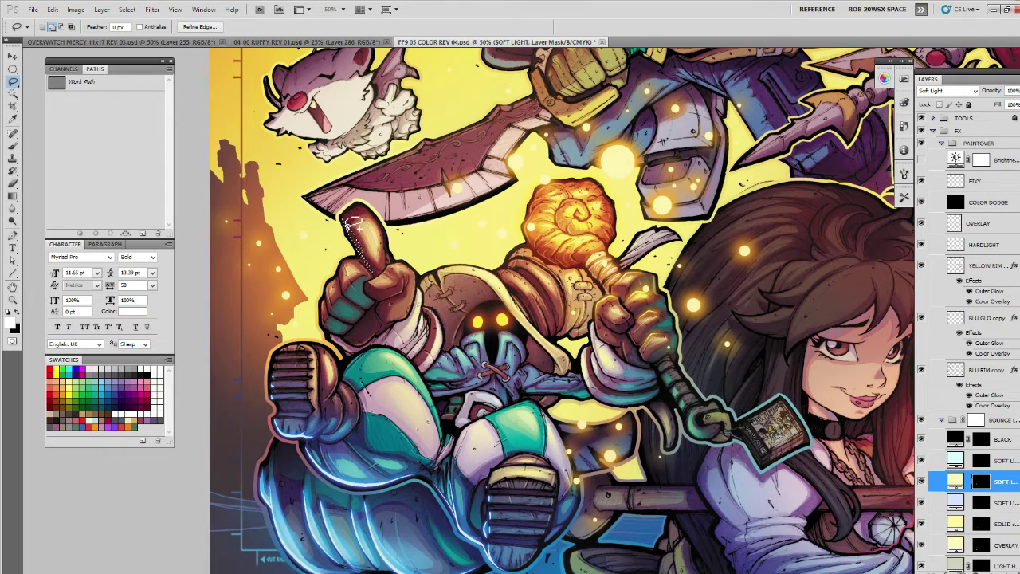
key("b")
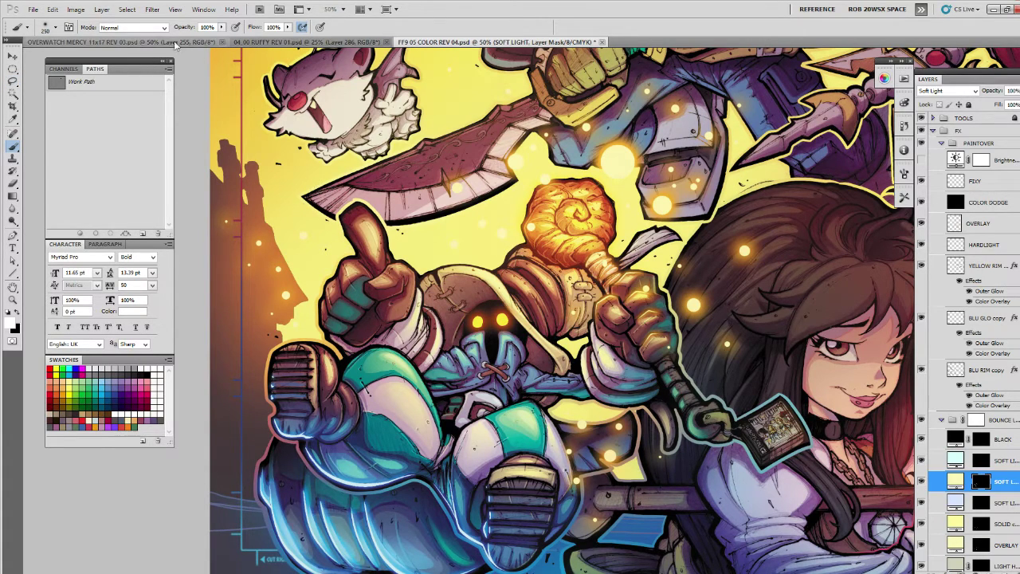
left_click(127, 8)
mouse_move(199, 128)
left_click(246, 160)
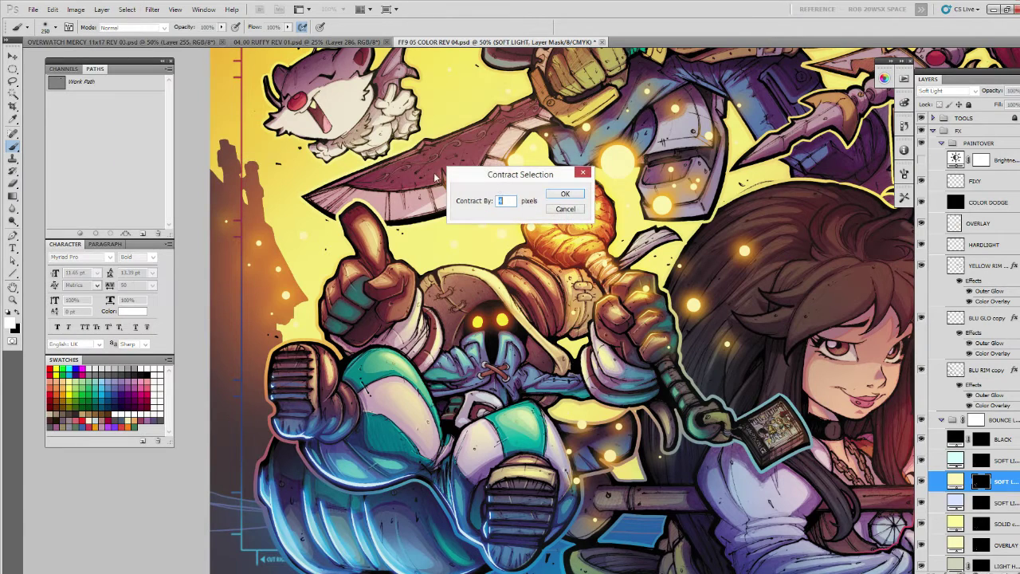
key("Return")
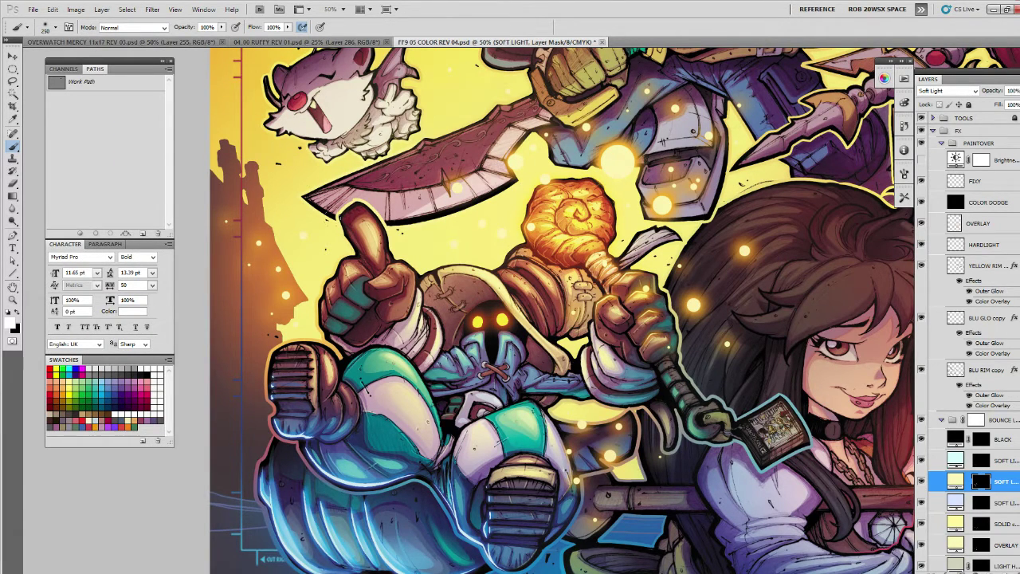
left_click_drag(398, 246, 415, 234)
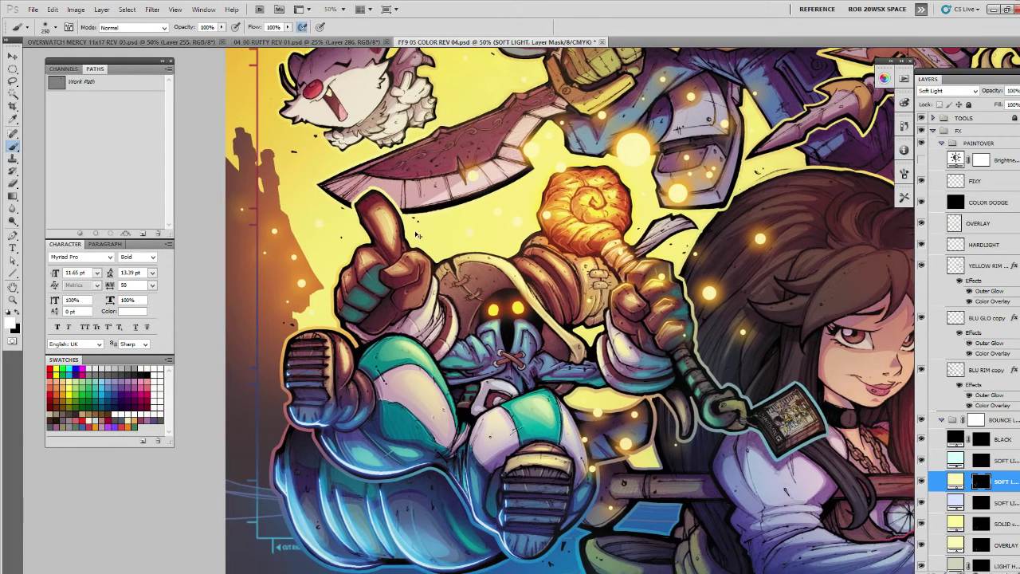
Lasso the underside of Vivi's raised glove and brush teal bounce light into it on the Color Fill 5 mask, redoing the first stroke.
key("l")
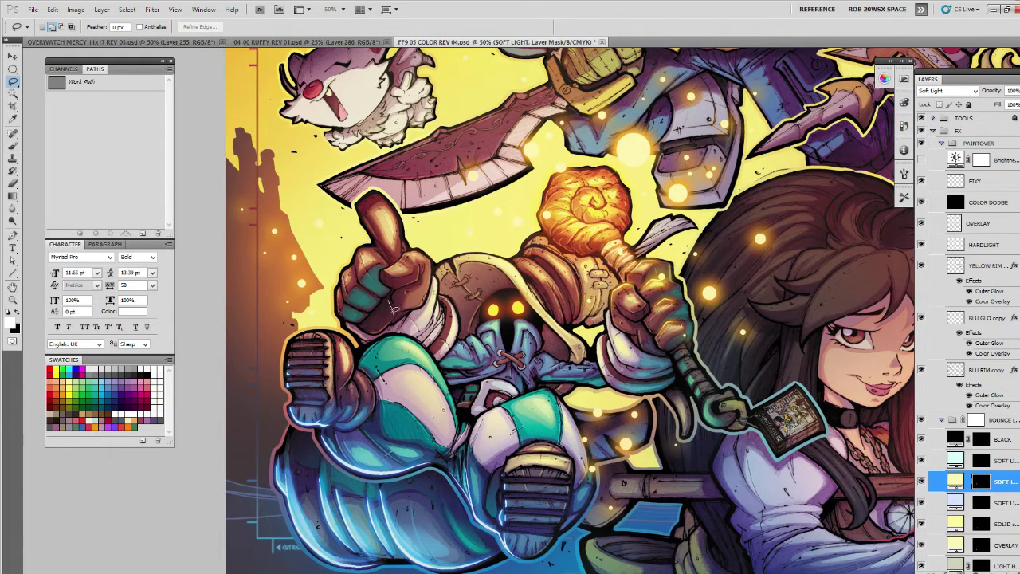
mouse_move(388, 322)
left_mouse_down()
mouse_move(366, 328)
mouse_move(360, 315)
mouse_move(390, 292)
mouse_move(396, 300)
mouse_move(400, 285)
mouse_move(393, 296)
mouse_move(382, 267)
mouse_move(393, 306)
left_mouse_up()
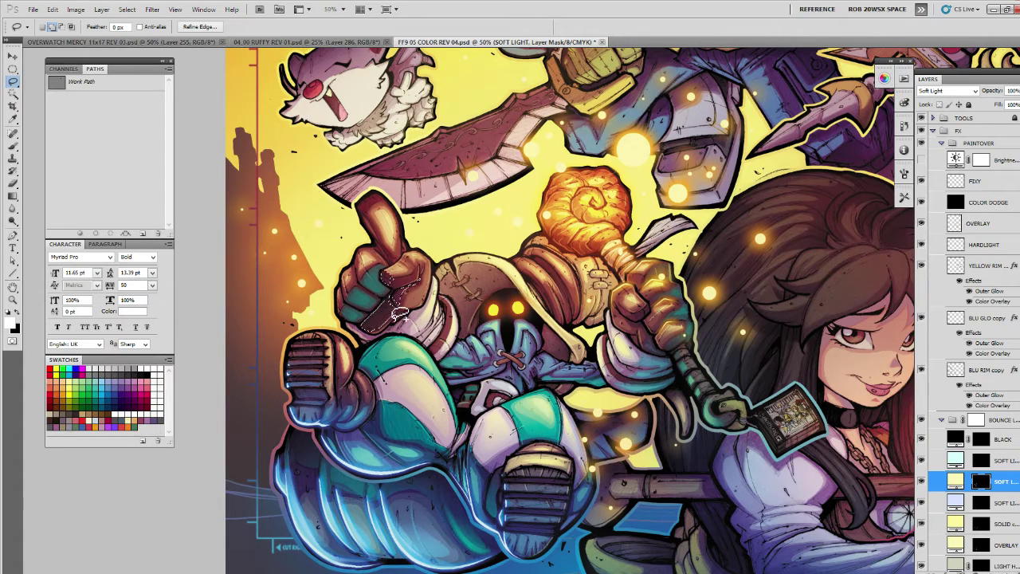
scroll(989, 411, "down", 6)
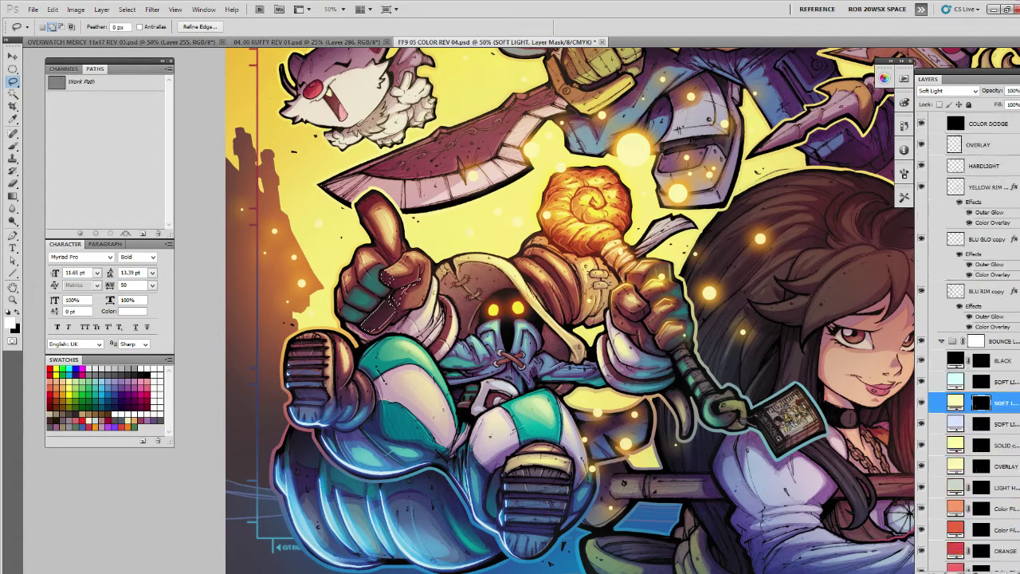
left_click(979, 496)
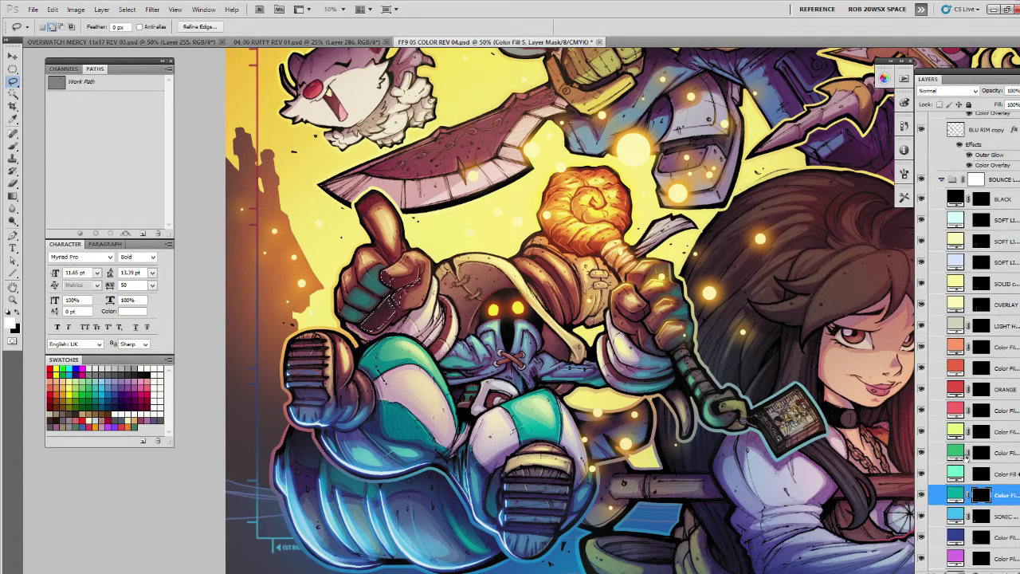
key("b")
left_click(378, 317)
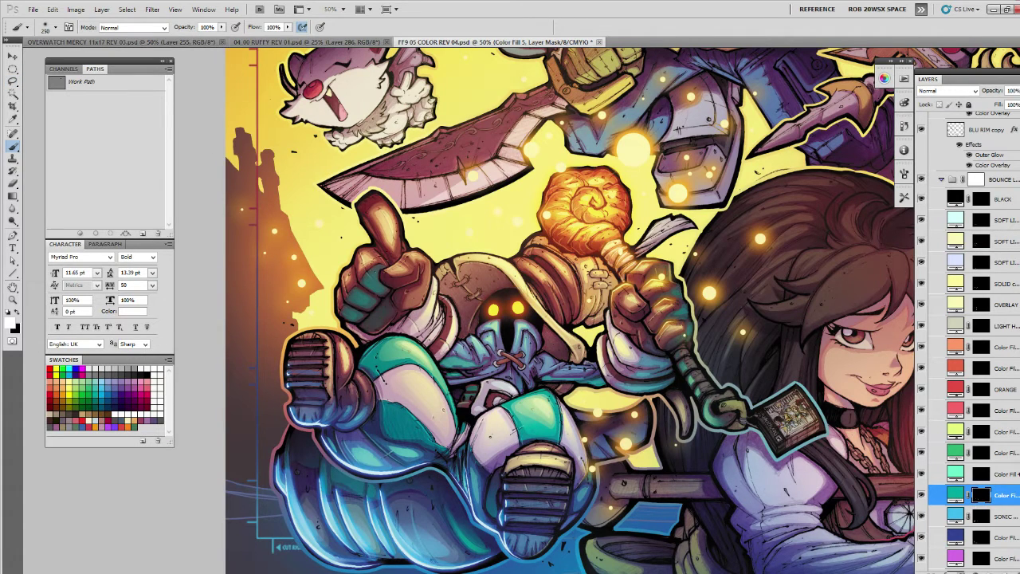
key("ctrl+z")
left_click(385, 311)
Contract the selection on the underside of Vivi's glove for the teal bounce light.
left_click(126, 9)
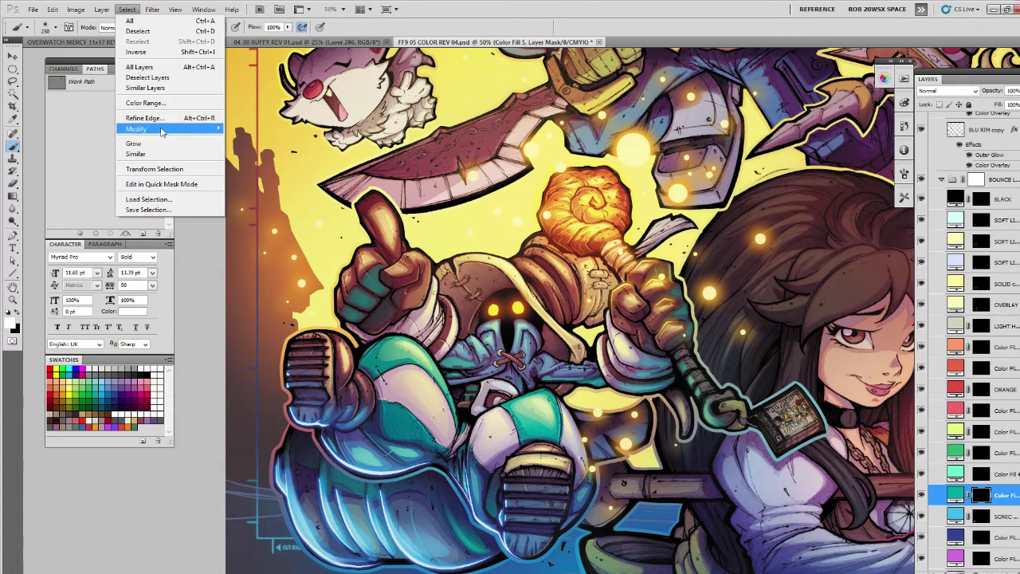
mouse_move(182, 128)
left_click(247, 160)
left_click(561, 196)
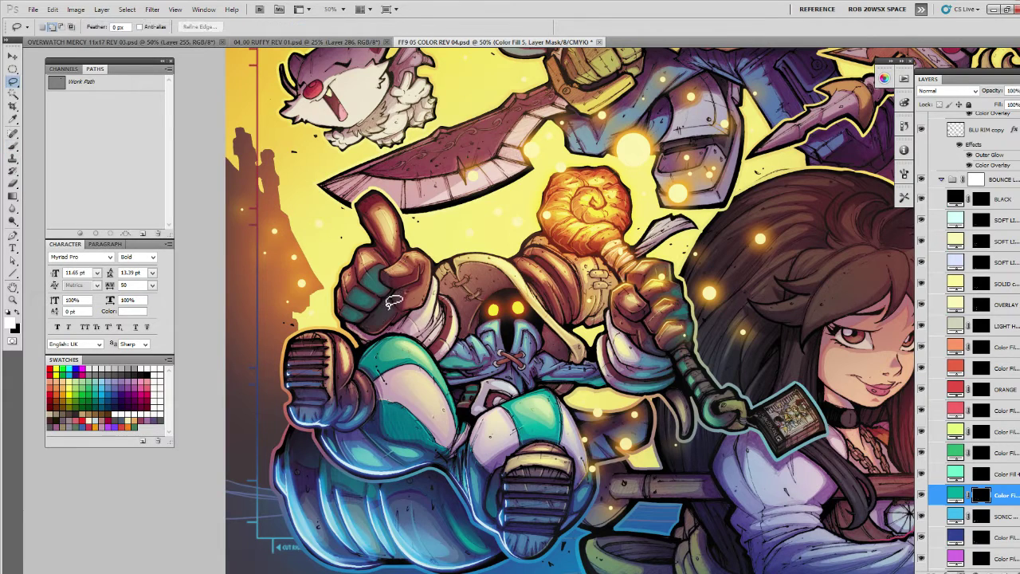
Lasso the shadowed lower palm of Vivi's raised glove and brush teal bounce light into it on the Color Fill 5 mask.
key("l")
mouse_move(366, 321)
left_mouse_down()
mouse_move(395, 290)
mouse_move(408, 295)
mouse_move(386, 272)
left_mouse_up()
key("b")
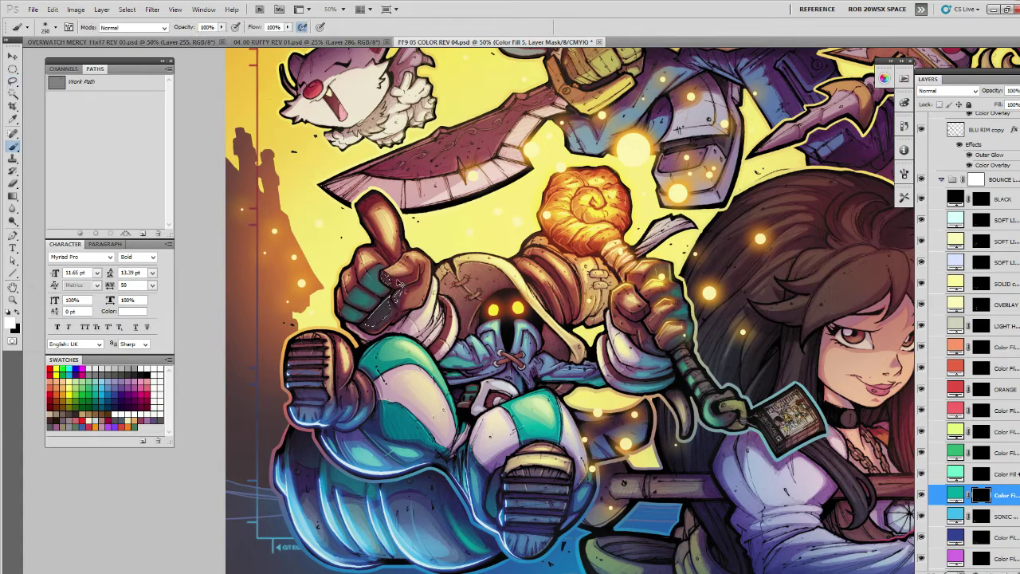
left_click(382, 311)
Lasso the shadowed areas below the thumb and fingers of Vivi's staff hand and brush teal bounce light into them.
key("z")
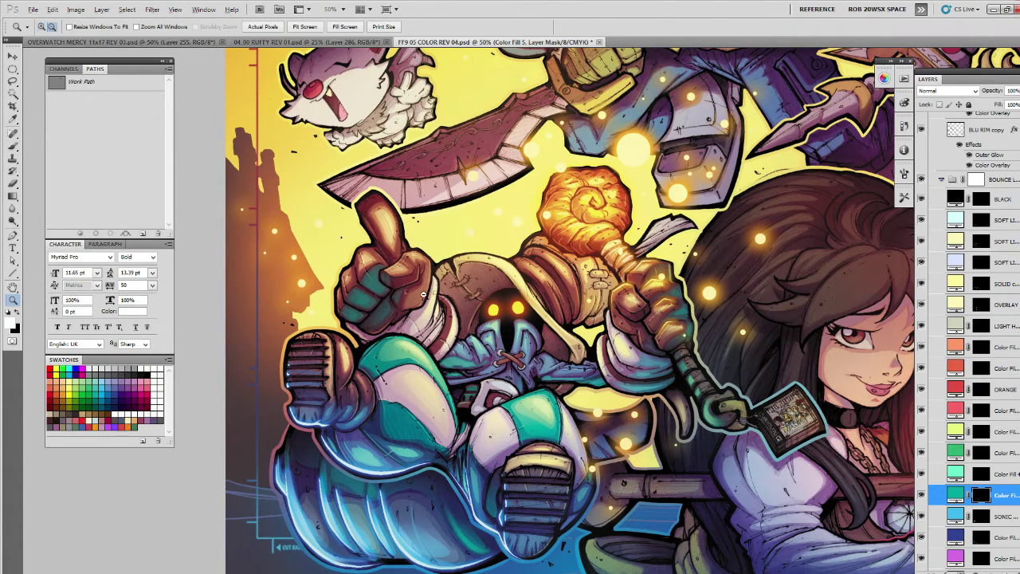
left_click(428, 296, "alt")
left_click(601, 329)
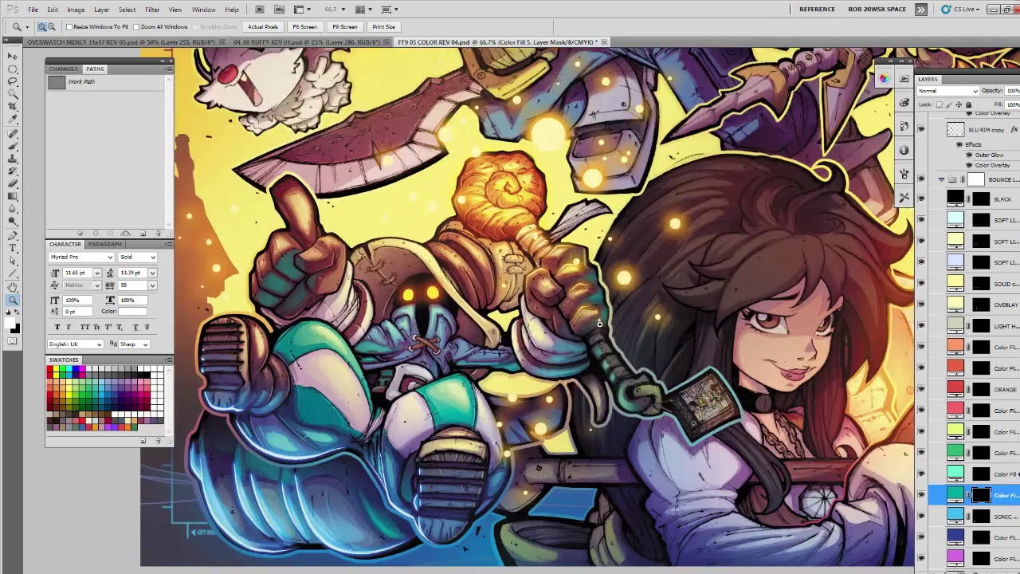
left_click(598, 326)
left_click(594, 321)
left_click(594, 321, "alt")
key("l")
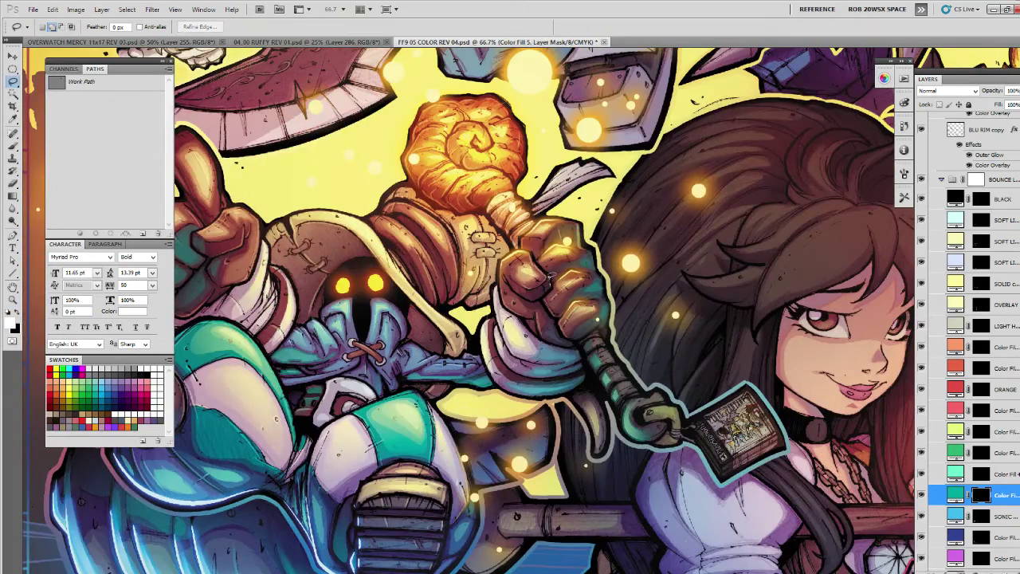
left_click_drag(551, 284, 546, 282)
mouse_move(563, 335)
left_mouse_down()
mouse_move(544, 301)
mouse_move(546, 331)
mouse_move(577, 341)
mouse_move(557, 341)
mouse_move(579, 335)
left_mouse_up()
key("b")
key("ctrl+d")
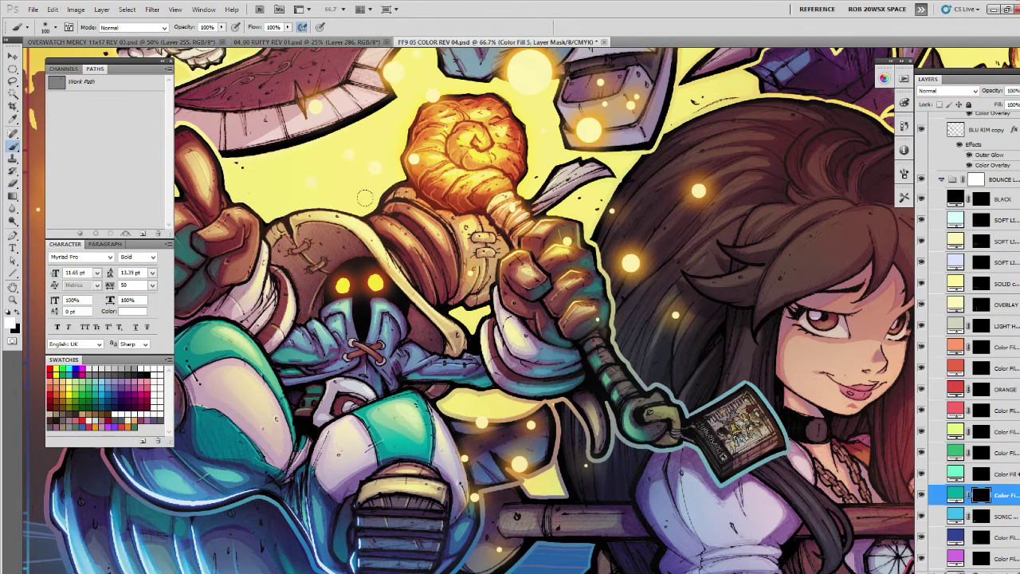
Contract the selection on Vivi's staff-hand glove and brush more teal bounce light inside it.
left_click(127, 9)
mouse_move(199, 132)
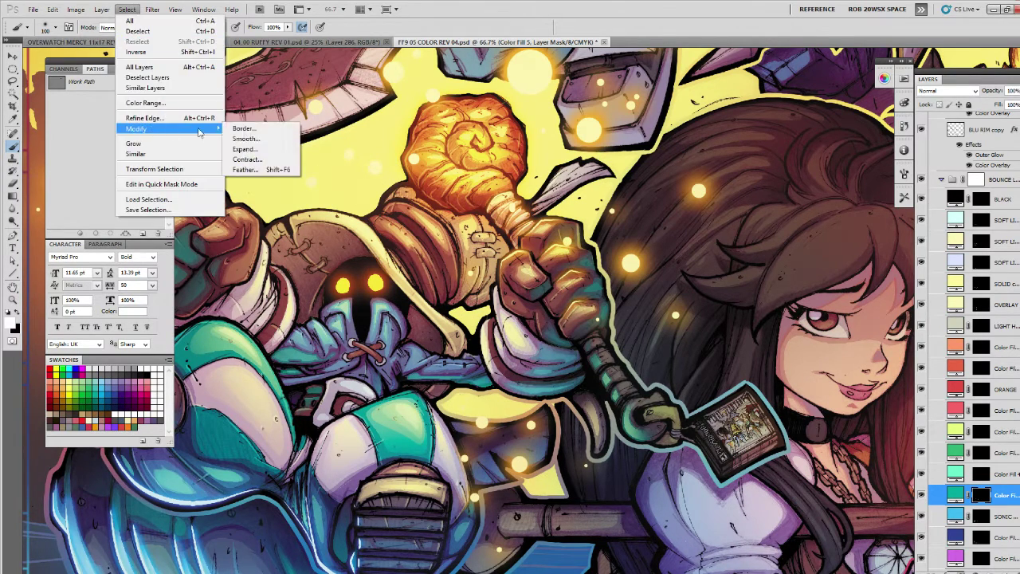
left_click(247, 159)
key("Return")
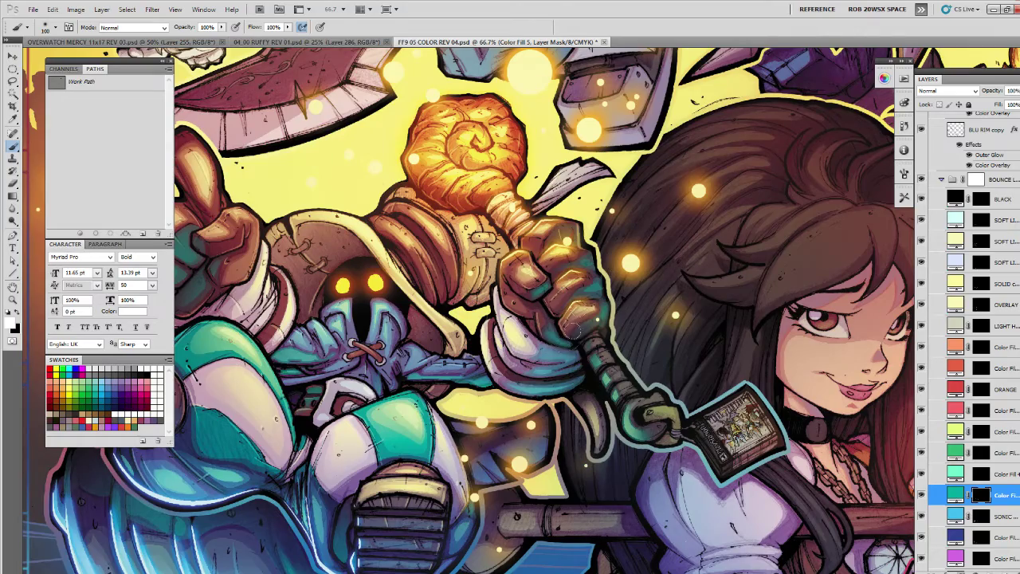
Lasso the shadowed trouser area beside the sole of Vivi's lower boot and brush teal bounce light into it.
key("z")
left_click(593, 295, "alt")
left_click(594, 322, "alt")
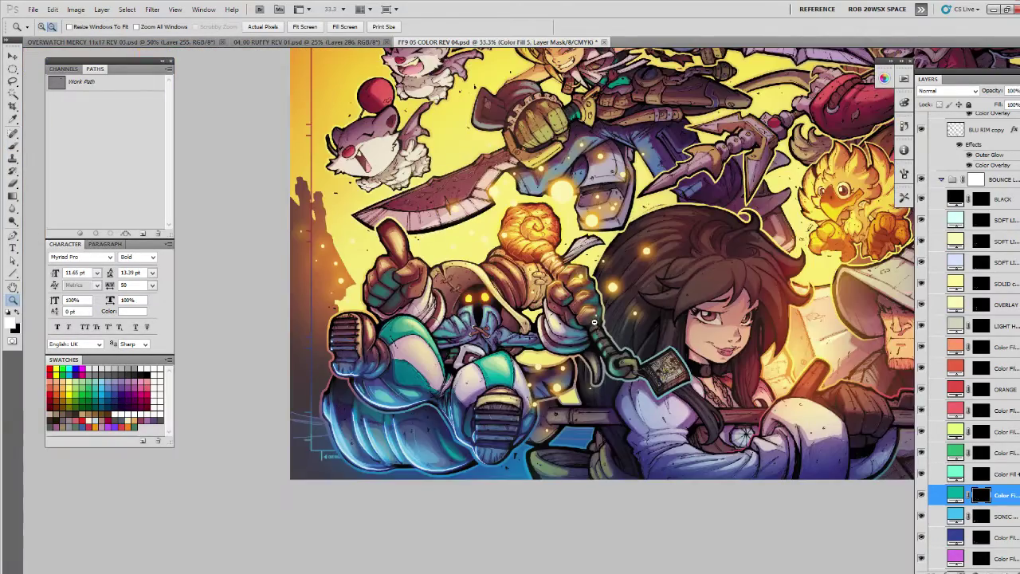
left_click(594, 322, "alt")
left_click(550, 371)
left_click(547, 336)
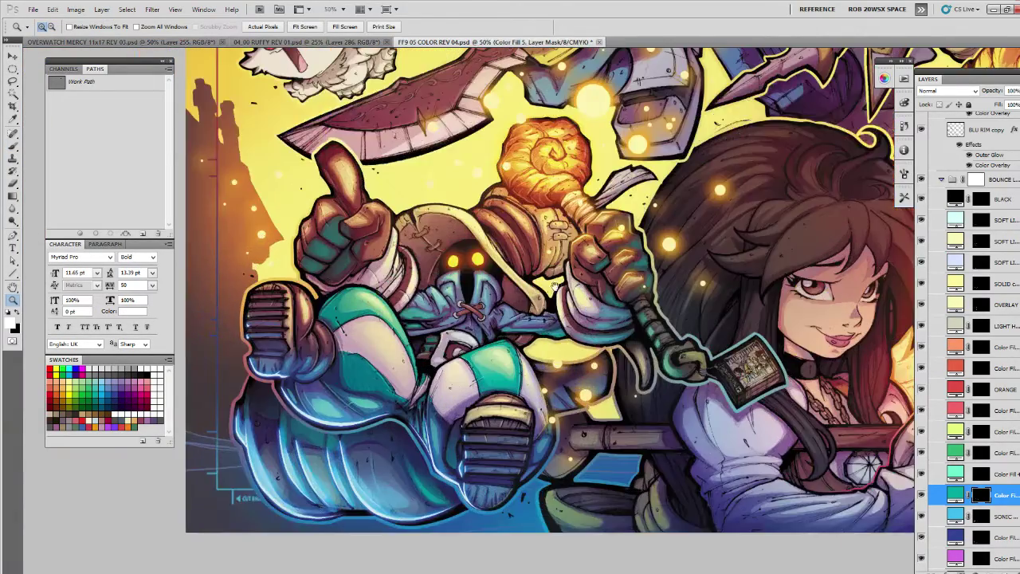
left_click_drag(545, 344, 573, 270)
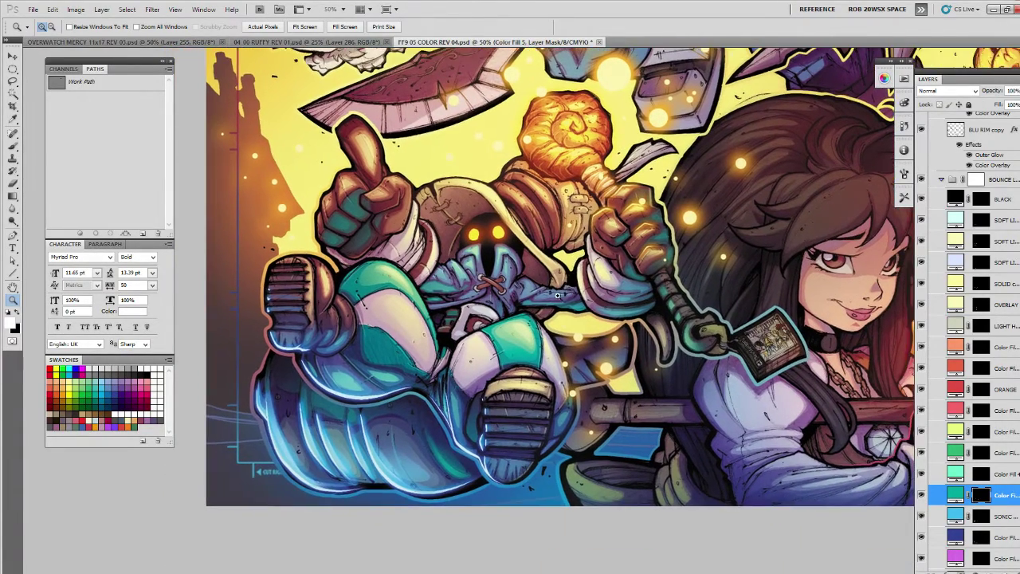
key("l")
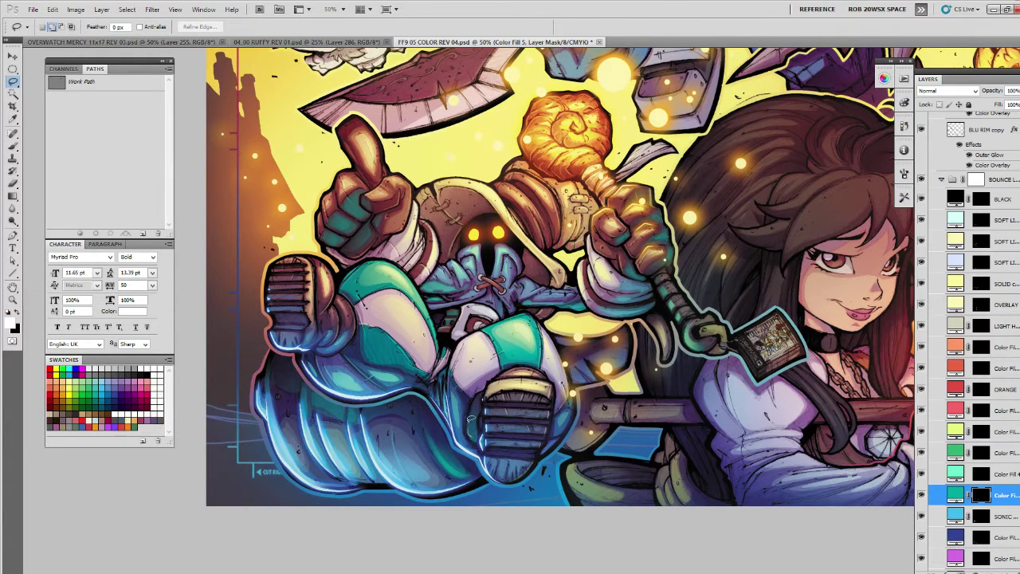
mouse_move(476, 426)
left_mouse_down()
mouse_move(488, 437)
mouse_move(479, 435)
left_mouse_up()
key("b")
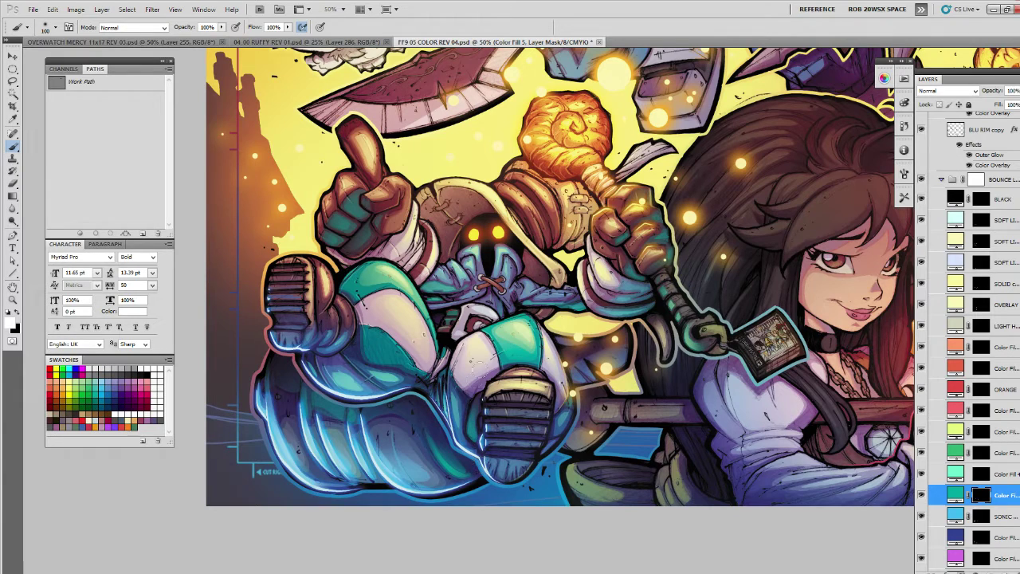
Contract the selection beside Vivi's lower boot by 6 pixels and brush more teal bounce light inside it.
left_click(126, 9)
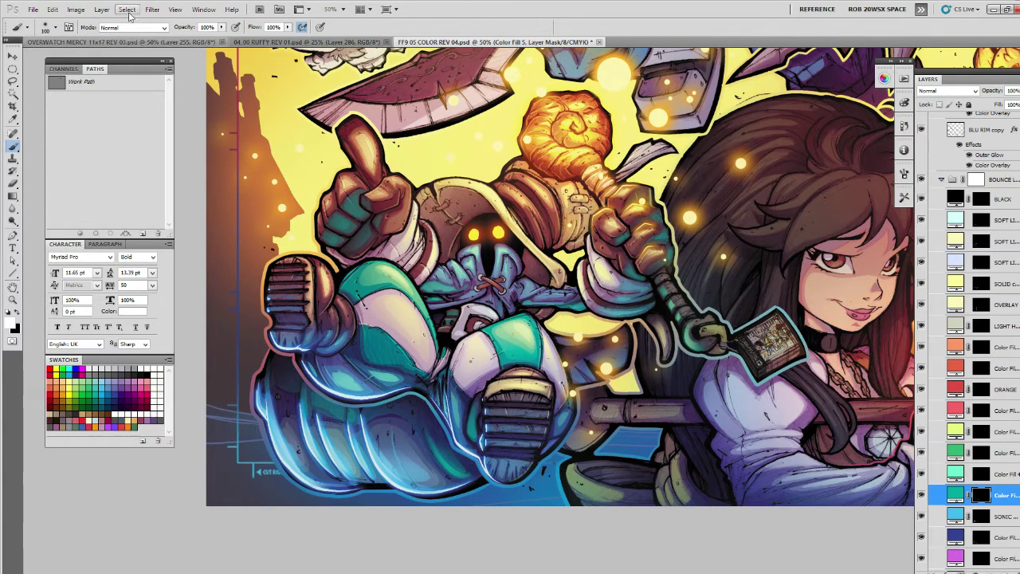
mouse_move(149, 132)
left_click(247, 160)
type("5")
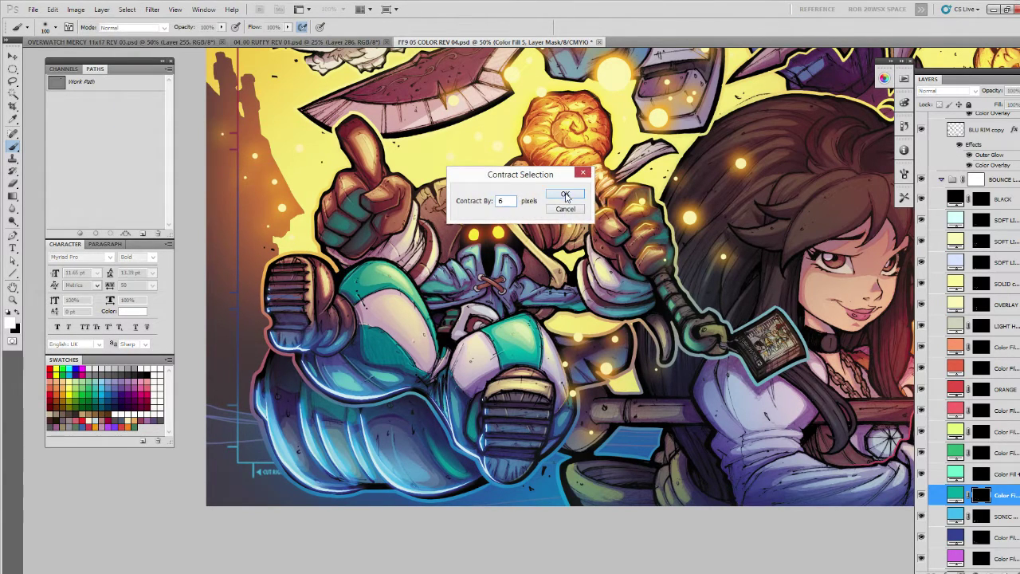
left_click(566, 196)
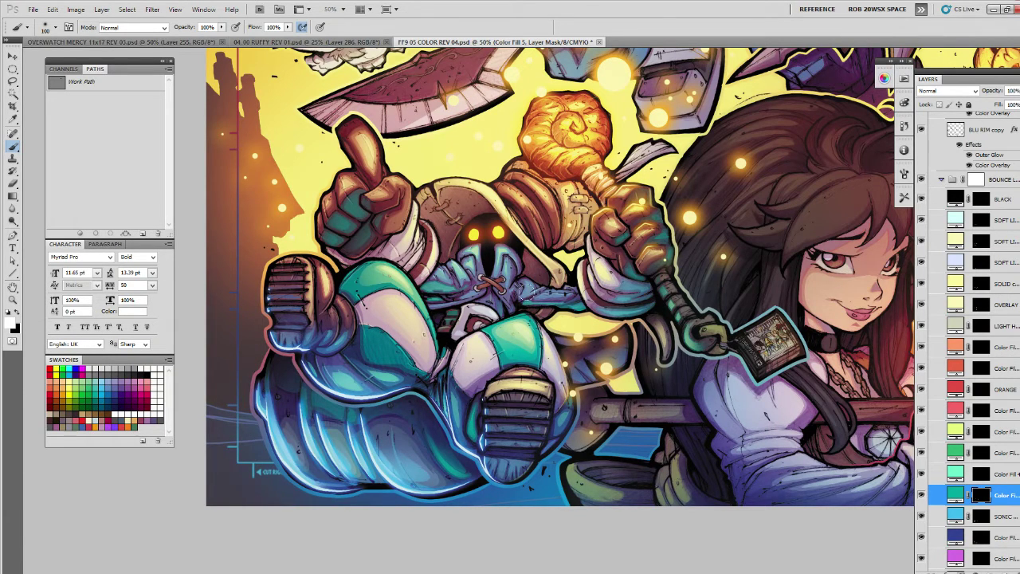
Examine Vivi's new bounce light at reduced zoom and within the whole illustration.
left_click_drag(666, 388, 707, 416)
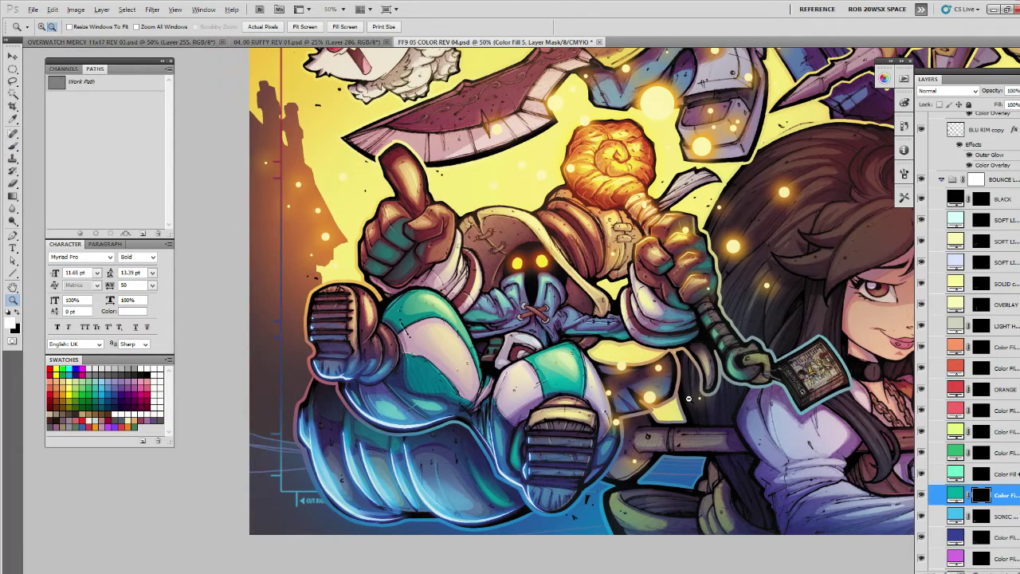
left_click(689, 399, "ctrl+alt")
left_click(687, 401, "alt")
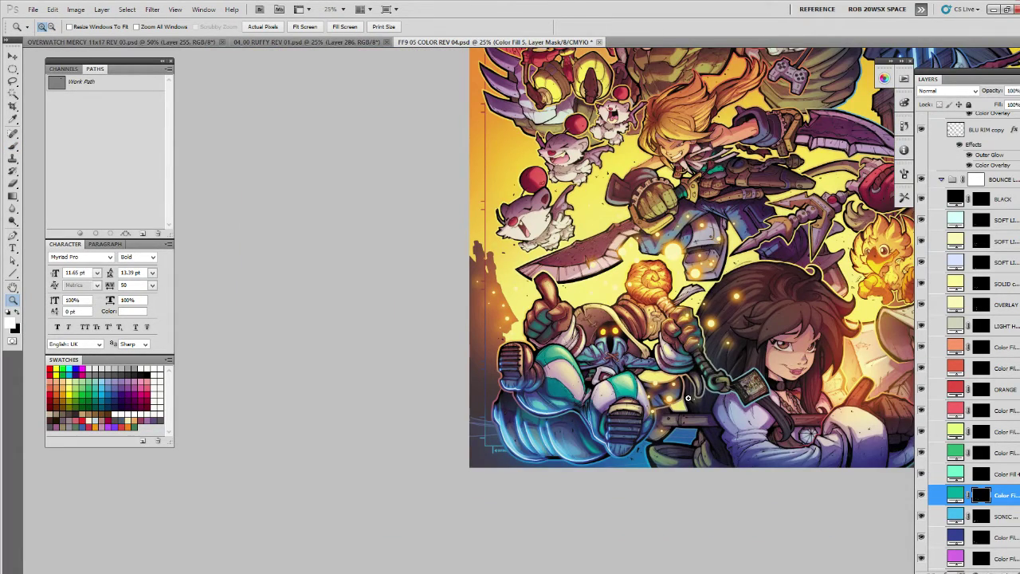
left_click_drag(742, 383, 714, 384)
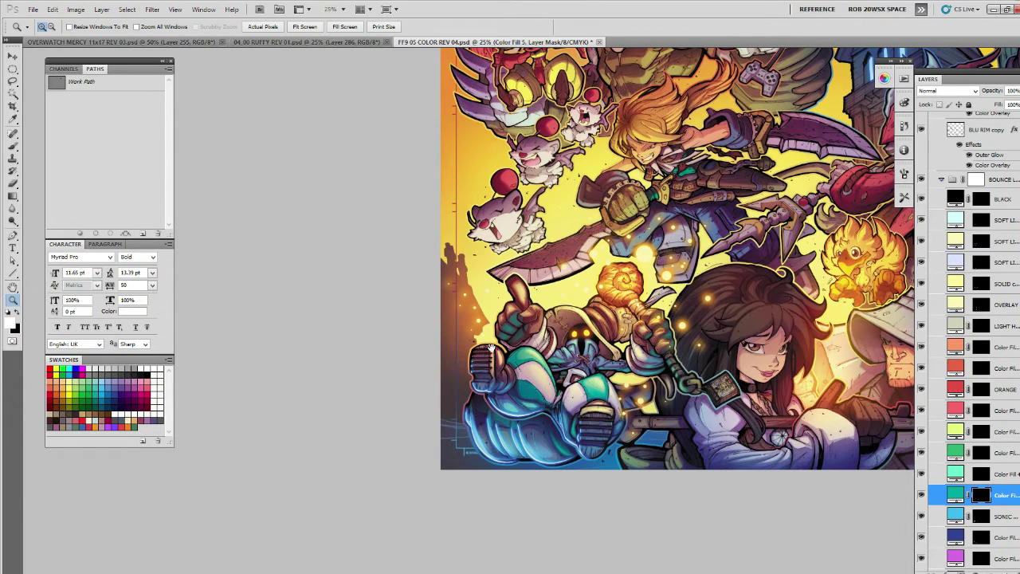
left_click_drag(603, 336, 476, 400)
left_click_drag(489, 360, 569, 346)
left_click_drag(418, 446, 506, 394)
left_click(469, 428)
left_click(469, 428)
left_click(507, 394, "alt")
left_click(506, 395, "alt")
left_click(506, 395, "alt")
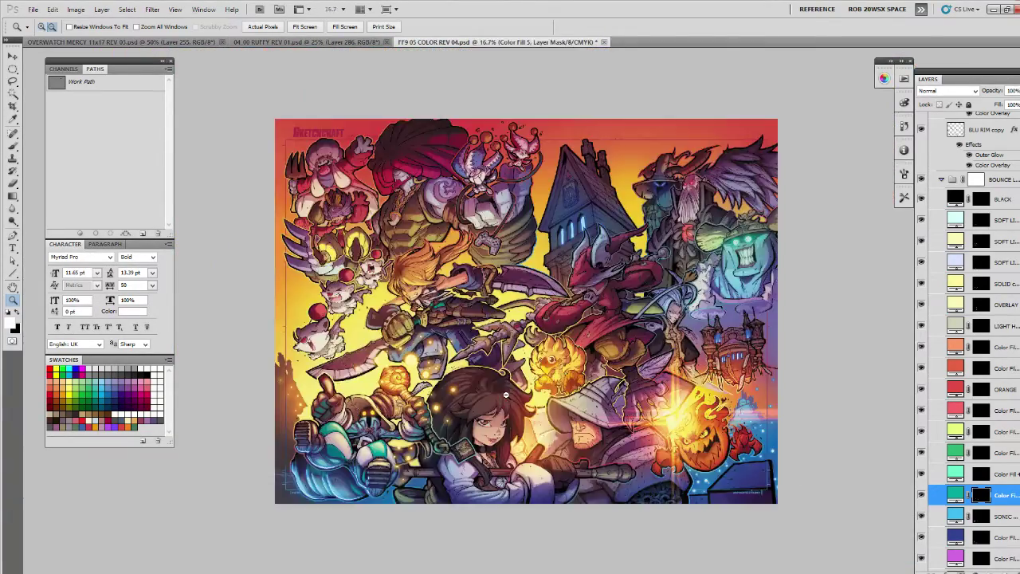
left_click(404, 450)
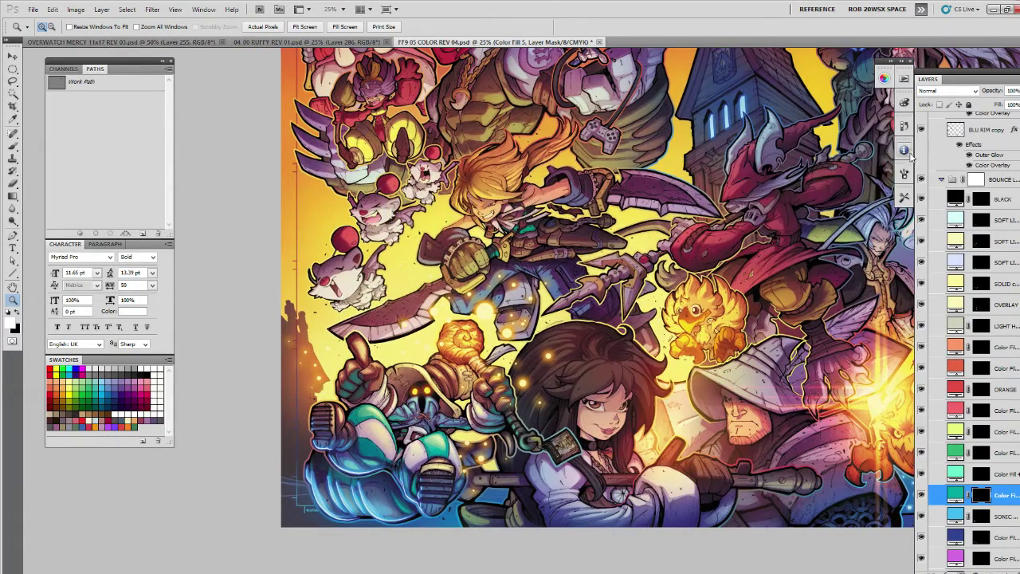
Open the edit history and save the illustration over the existing FF9 05 COLOR REV 04.psd file.
left_click(904, 127)
scroll(853, 255, "up", 1)
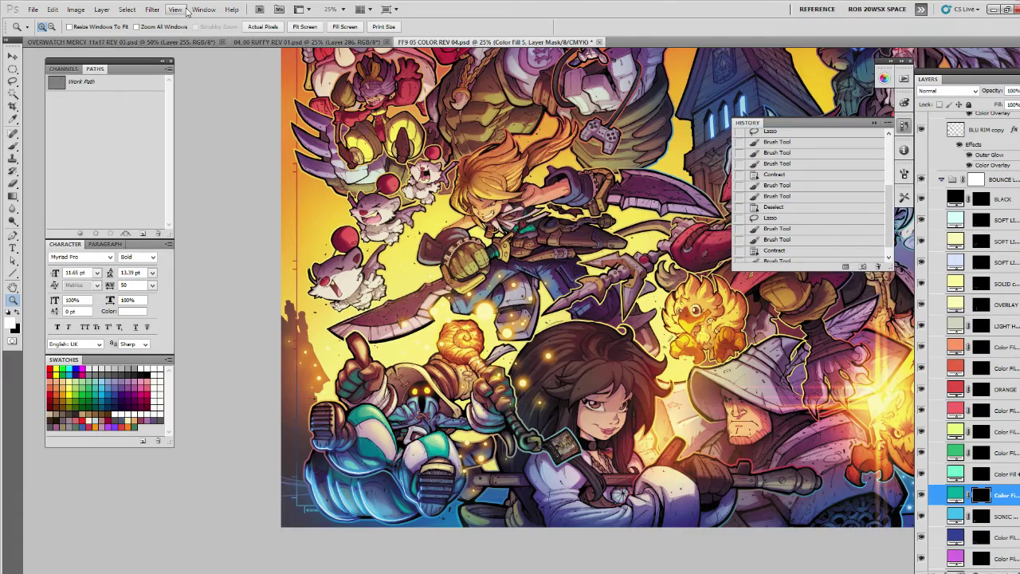
key("ctrl+shift+s")
left_click(926, 327)
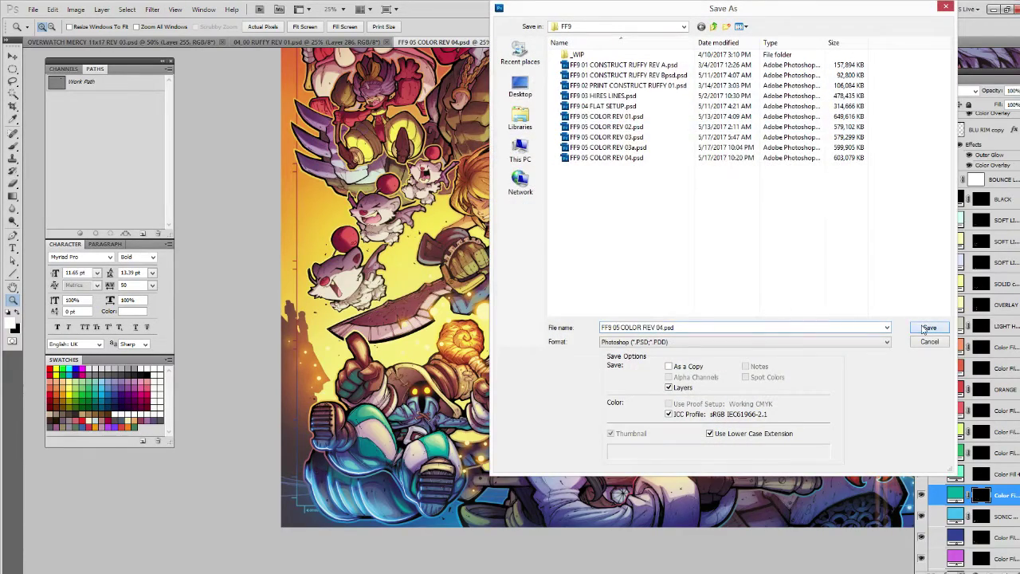
left_click(519, 221)
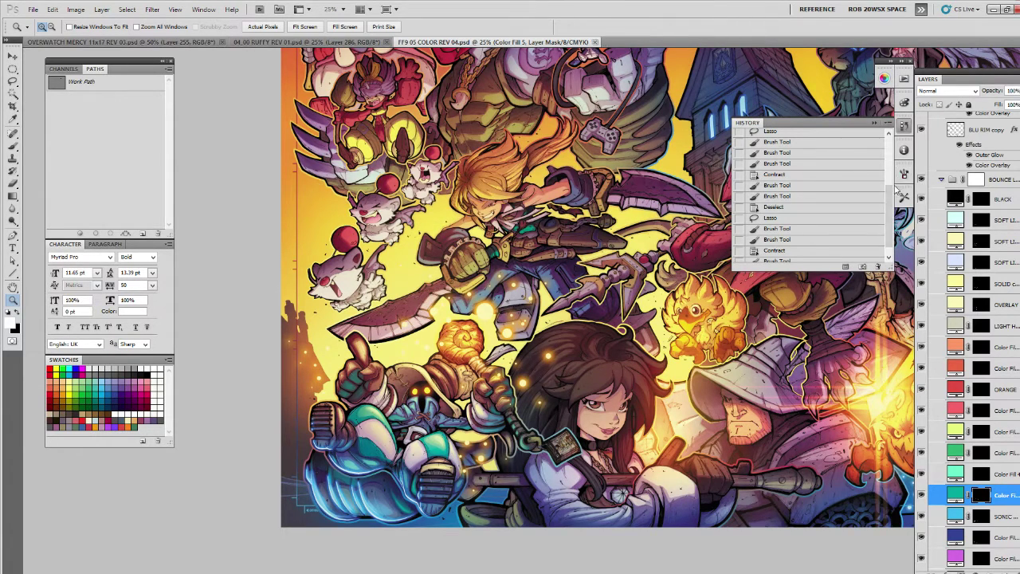
Compare the original FF9 05 COLOR REV 02.psd state with Snapshot 1 in the history, finishing on Snapshot 1.
scroll(841, 141, "up", 5)
left_click(841, 138)
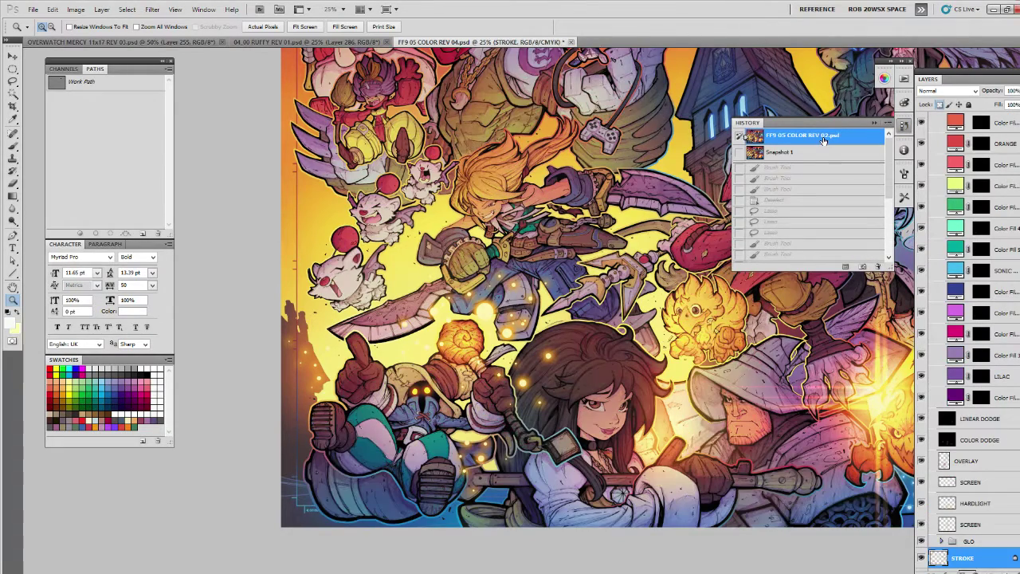
left_click(815, 155)
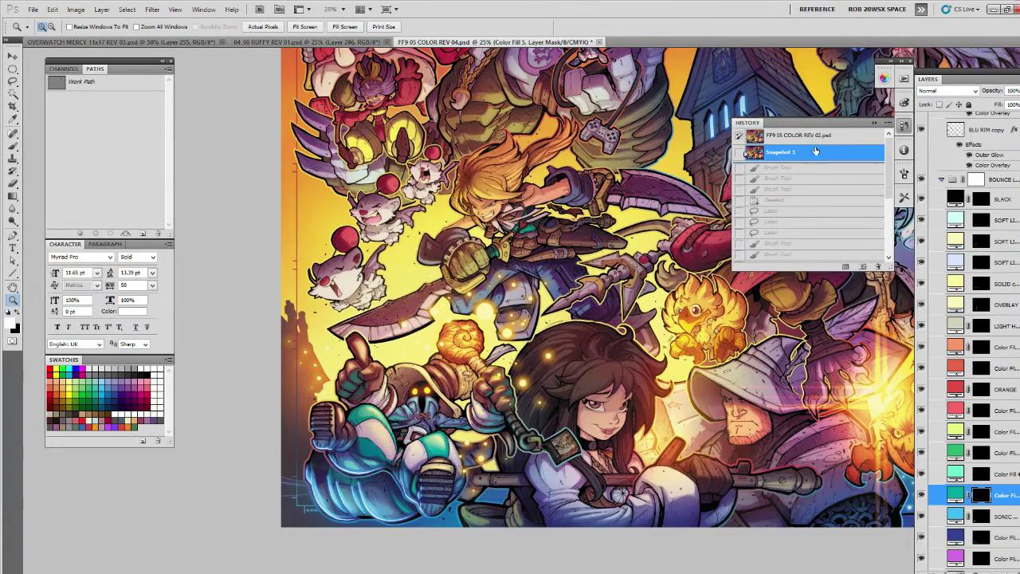
left_click(816, 138)
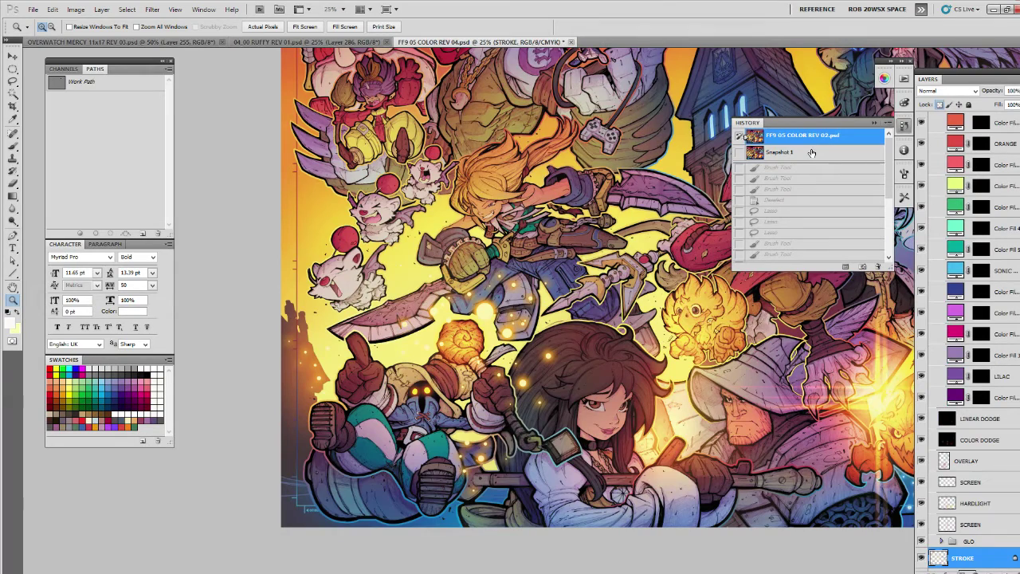
left_click(811, 152)
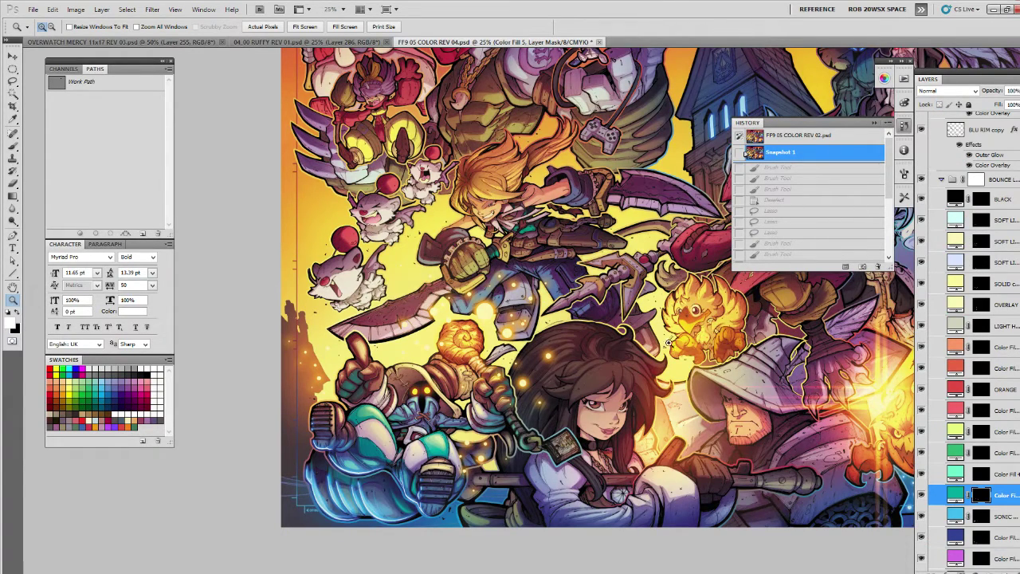
Review the lighting on the characters across the whole illustration and put the history list away.
left_click_drag(718, 375, 541, 380)
left_click_drag(405, 369, 610, 373)
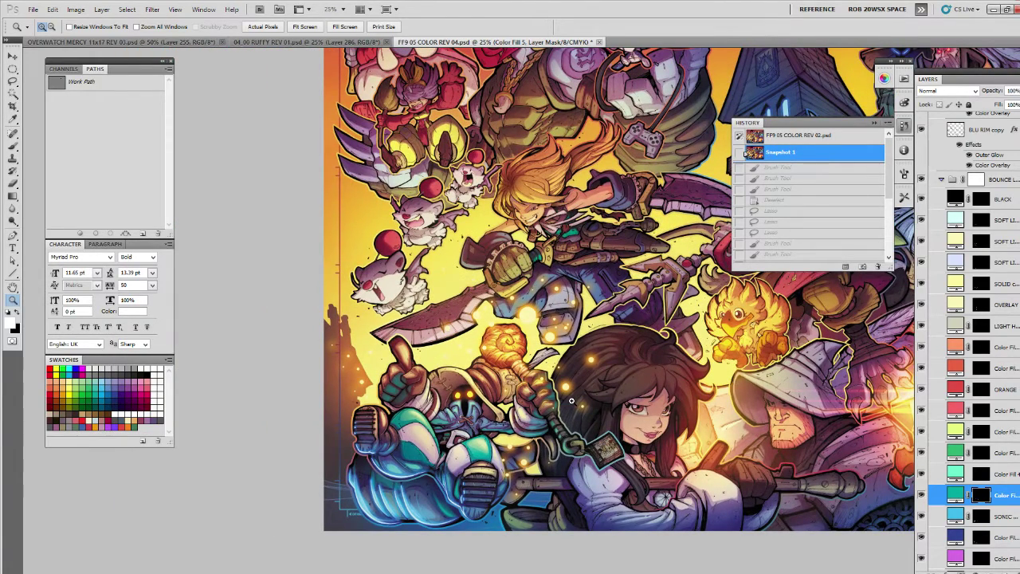
left_click_drag(534, 416, 453, 418)
left_click_drag(526, 415, 458, 417)
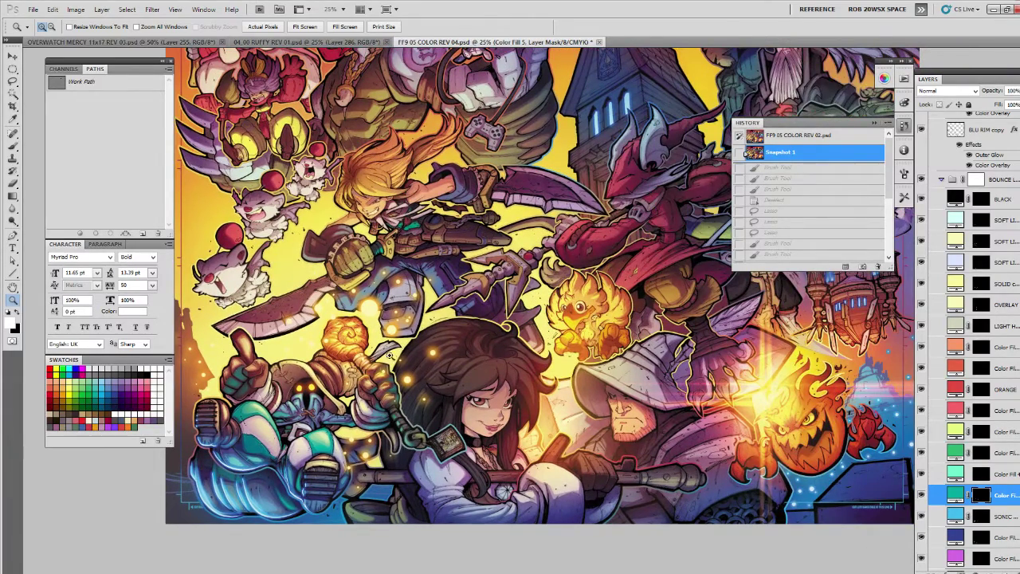
left_click_drag(391, 375, 454, 399)
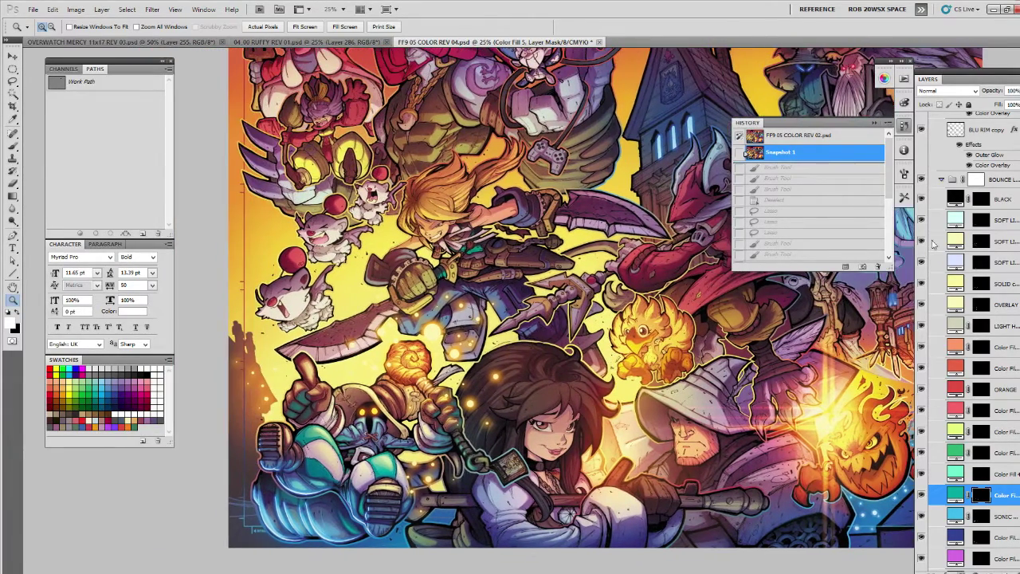
scroll(998, 283, "down", 2)
left_click_drag(396, 196, 420, 259)
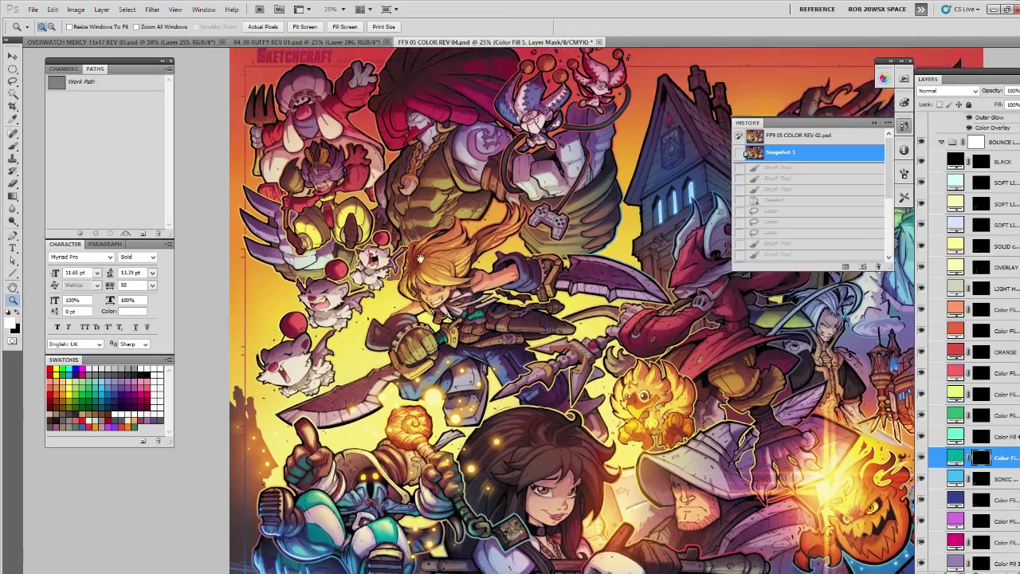
left_click_drag(488, 419, 464, 370)
left_click_drag(660, 429, 681, 417)
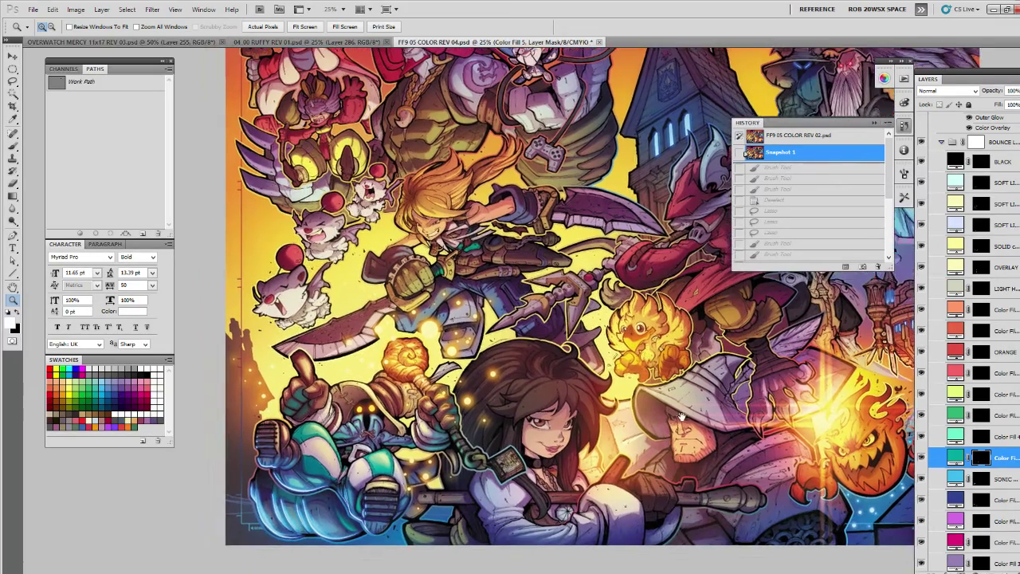
left_click(874, 123)
scroll(635, 272, "down", 1)
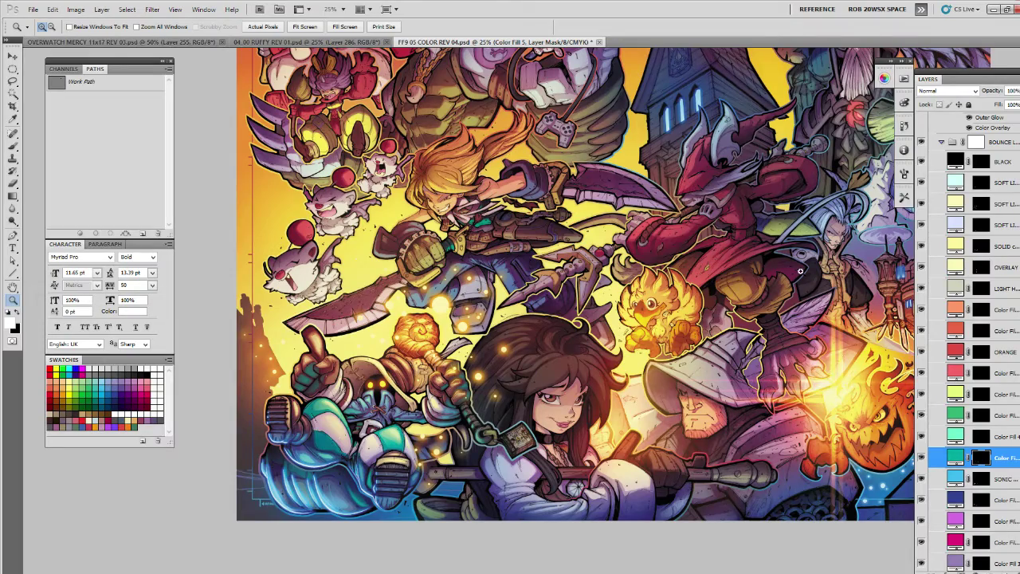
left_click_drag(833, 289, 494, 382)
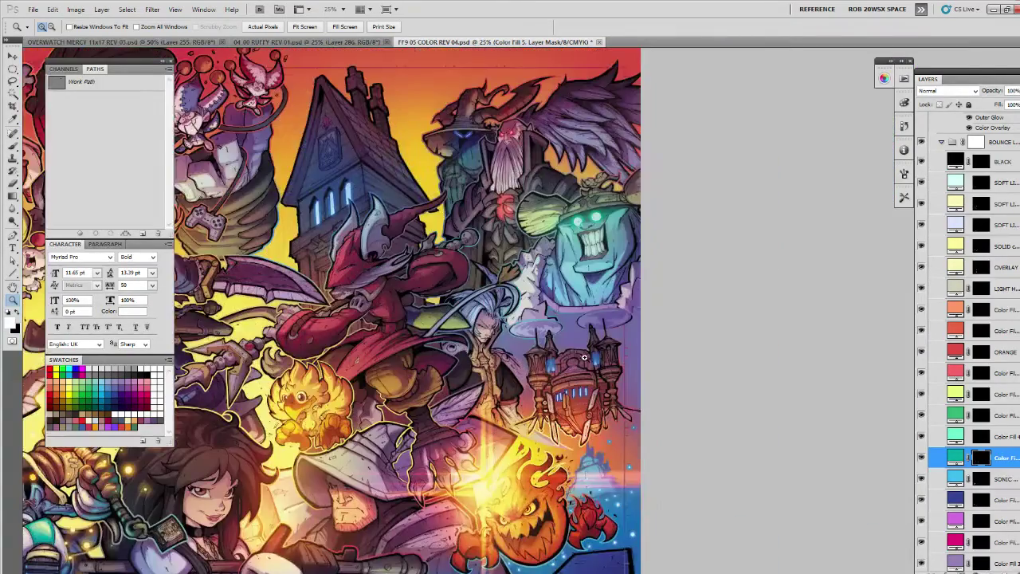
left_click(584, 357, "alt")
left_click(494, 390)
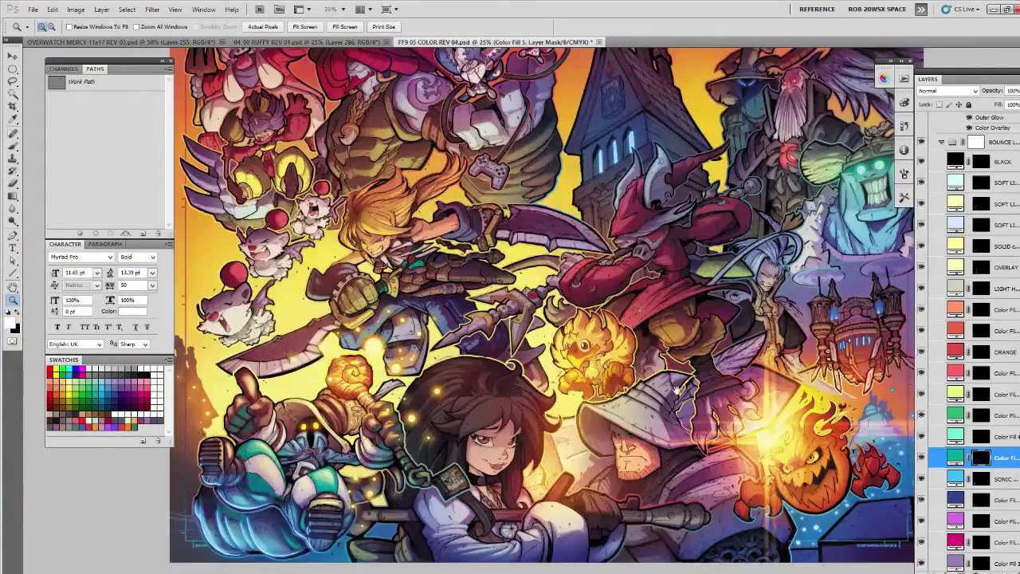
Inspect the glow around the flaming pumpkin and airship up close, and check it within the whole illustration.
left_click_drag(716, 392, 562, 368)
left_click(710, 388)
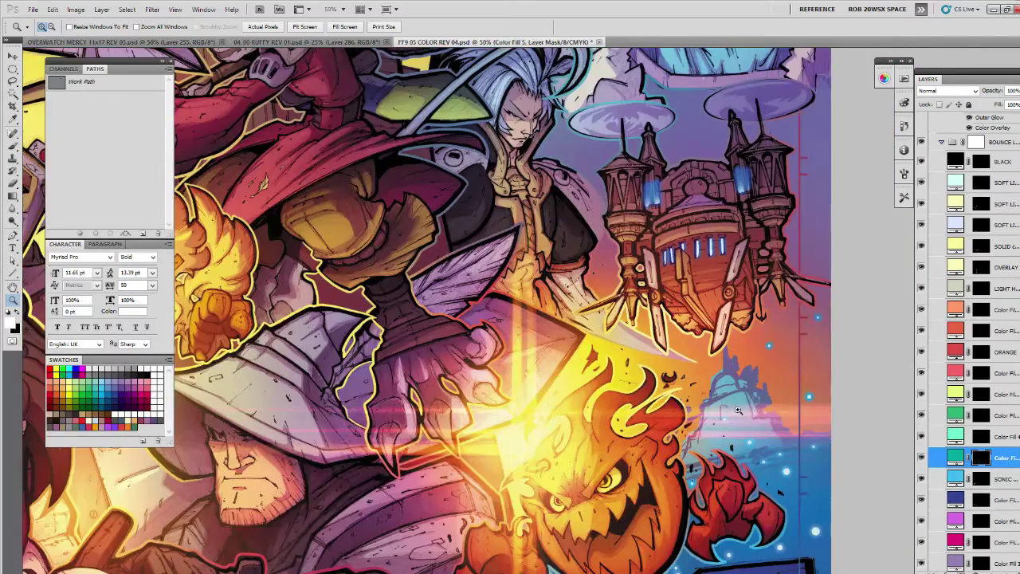
left_click(726, 443, "alt")
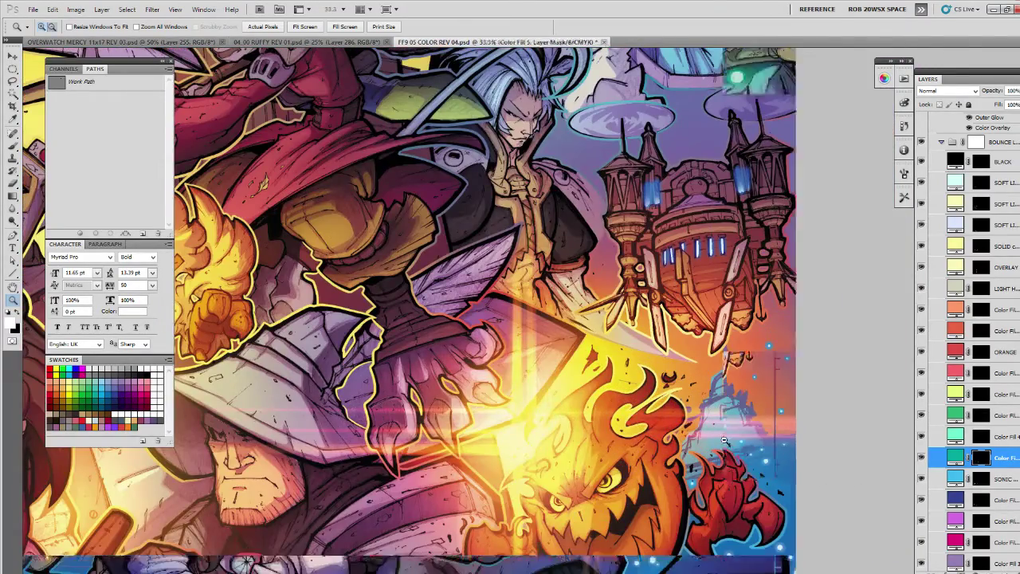
left_click_drag(476, 437, 546, 422)
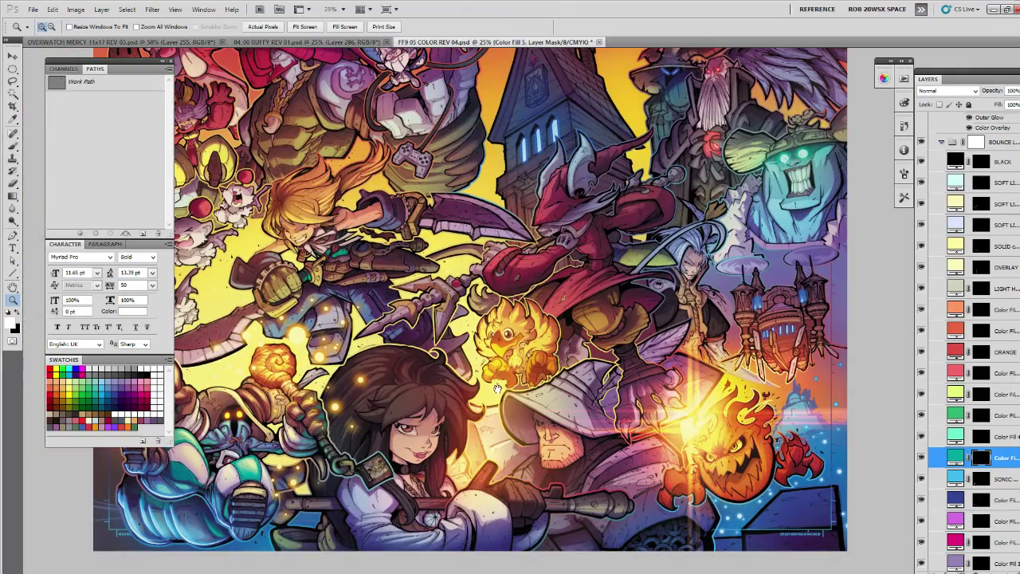
left_click_drag(473, 364, 615, 364)
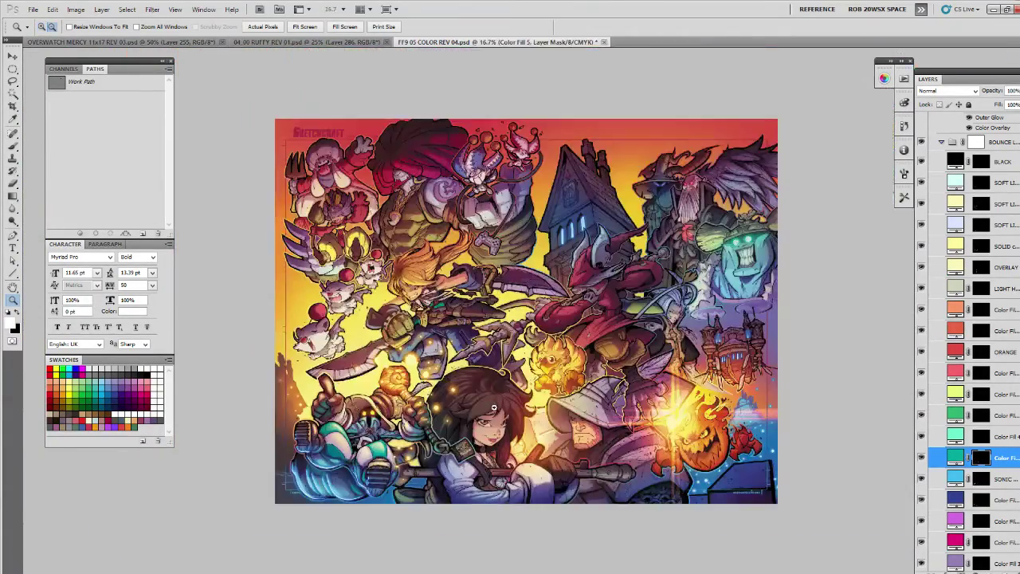
left_click(496, 408, "alt")
Examine the bounce and rim light on Vivi at several magnifications up to 50%, ending at 25%.
left_click(437, 444)
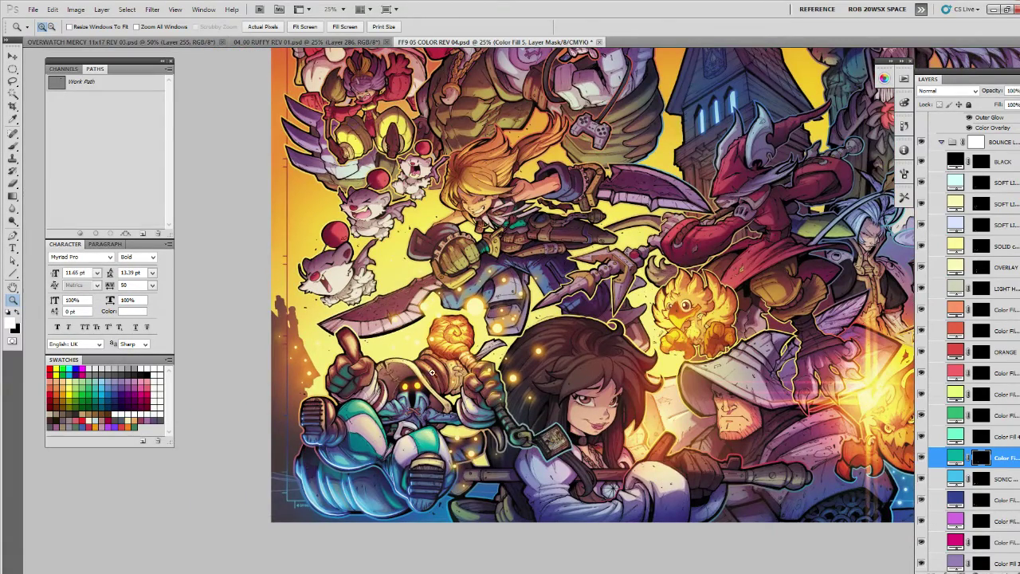
left_click(367, 428)
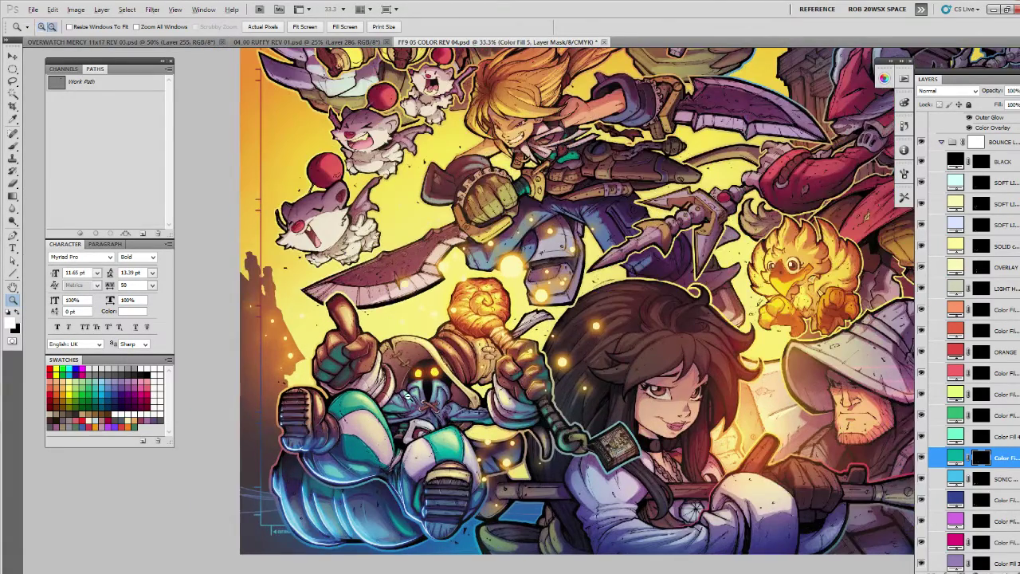
left_click(365, 431, "alt")
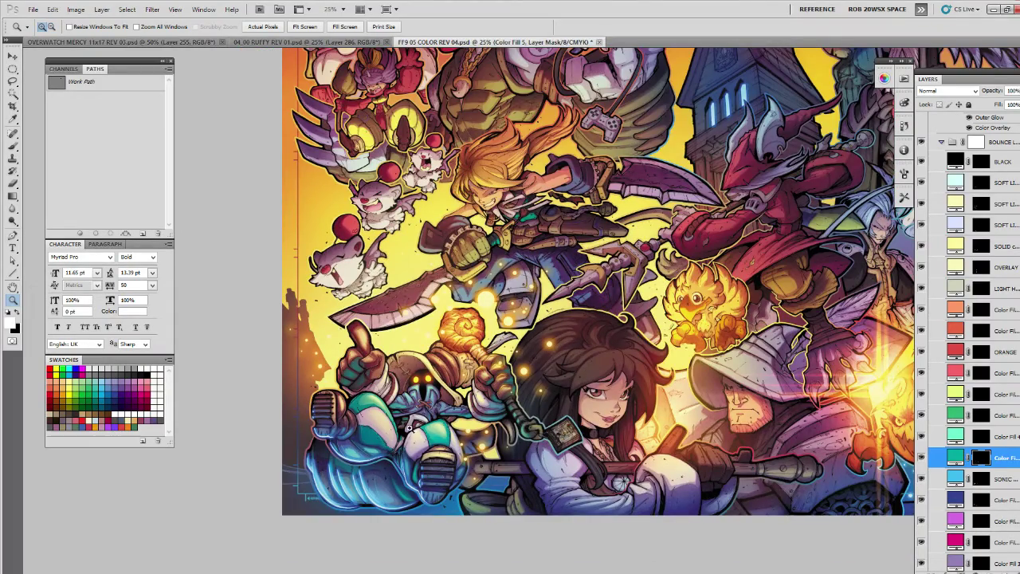
left_click(397, 433)
left_click(397, 433)
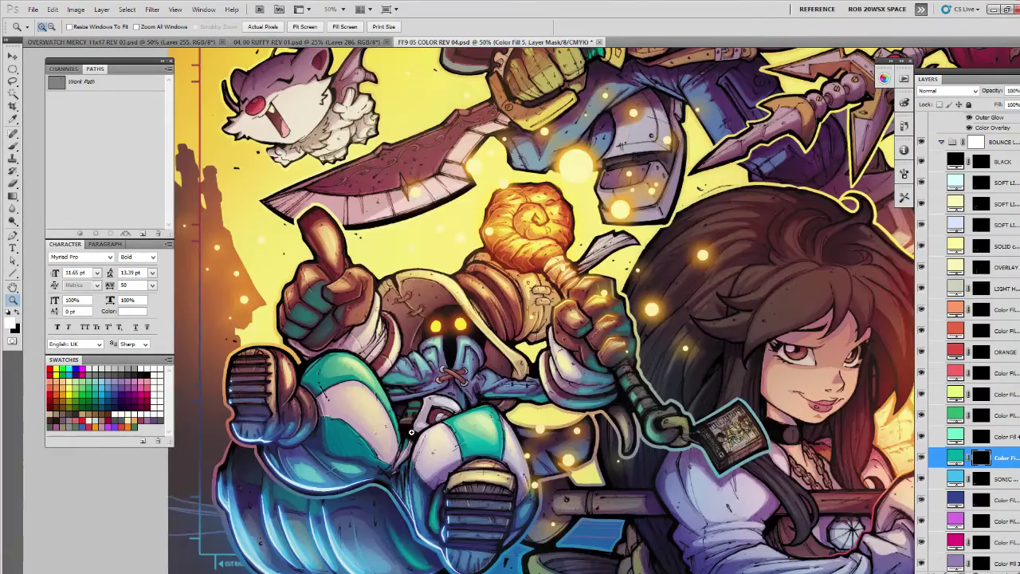
left_click(411, 432, "alt")
left_click(412, 432, "alt")
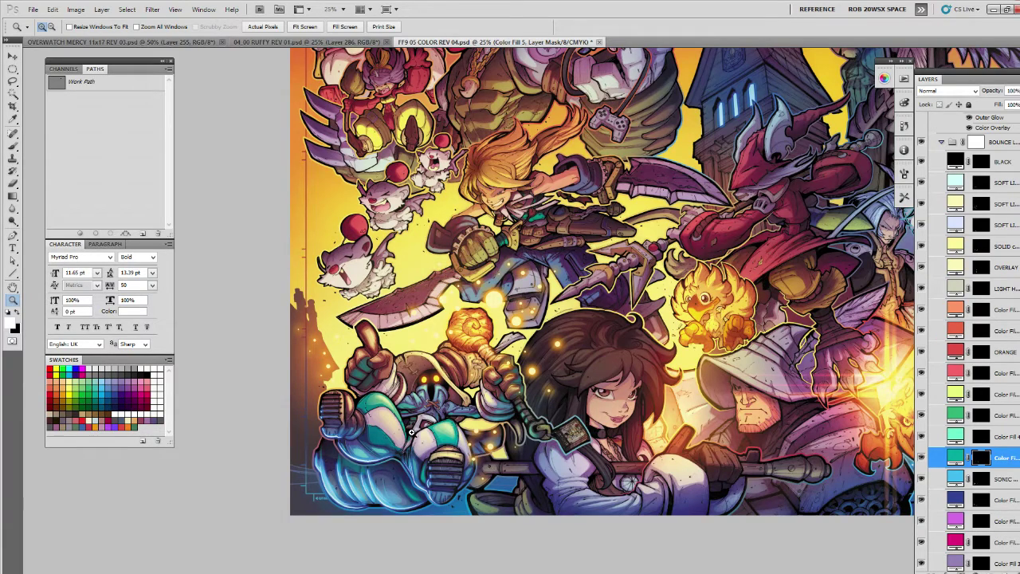
Review the finished lighting at 25% across the upper characters, the lower group and the flaming pumpkin side of the illustration.
left_click_drag(577, 201, 582, 371)
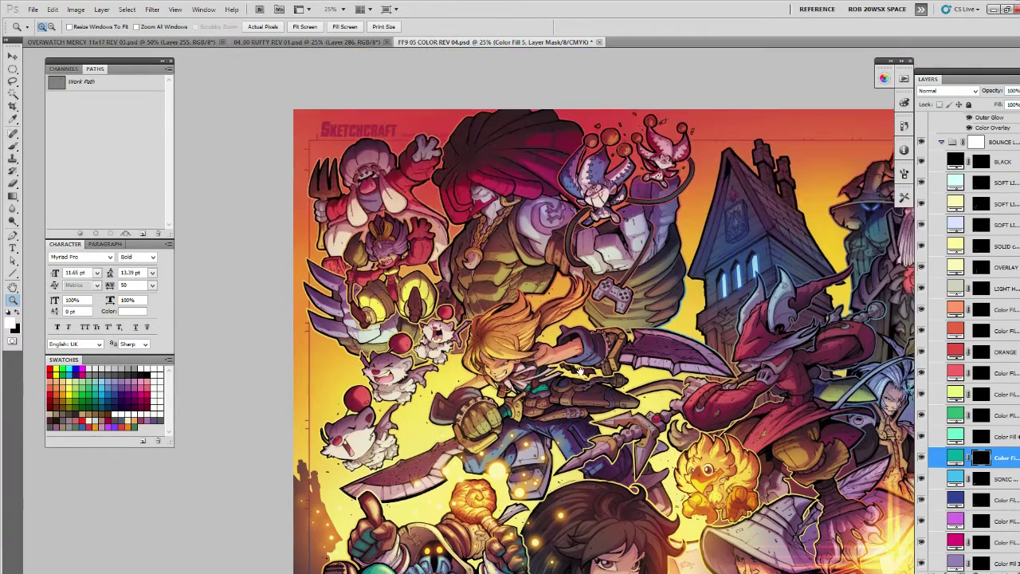
left_click_drag(647, 500, 611, 346)
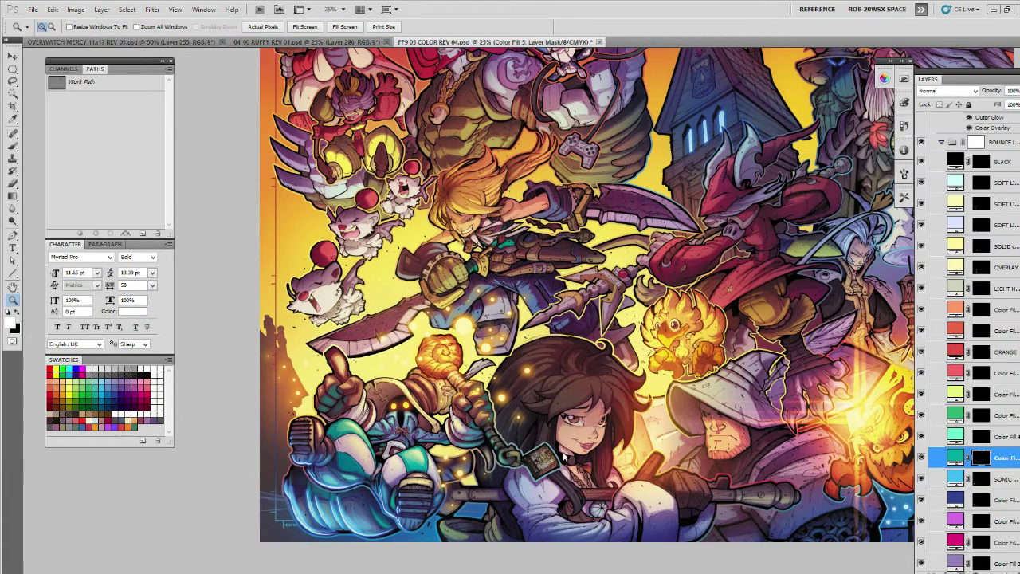
scroll(562, 451, "up", 2)
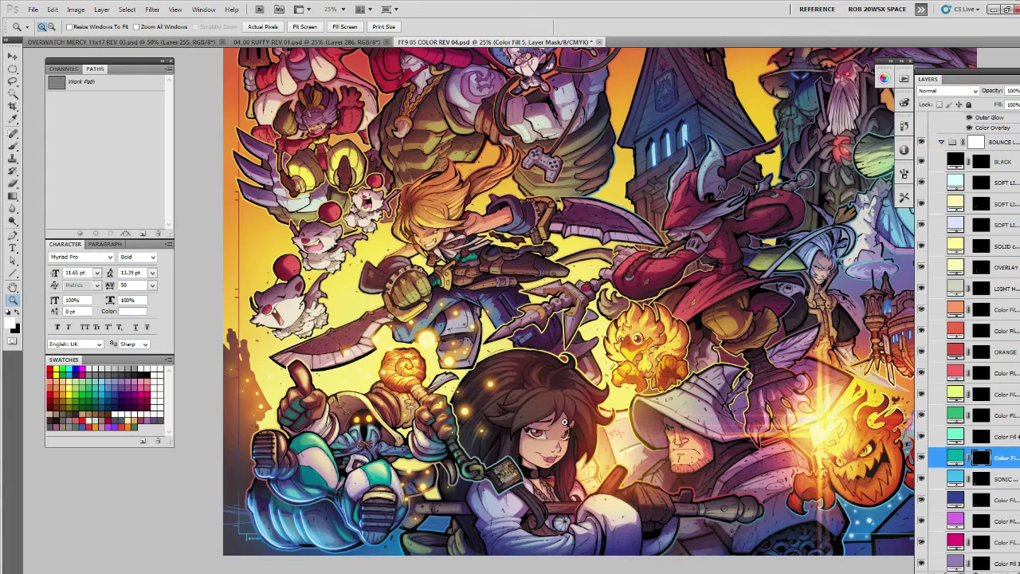
scroll(637, 443, "down", 1)
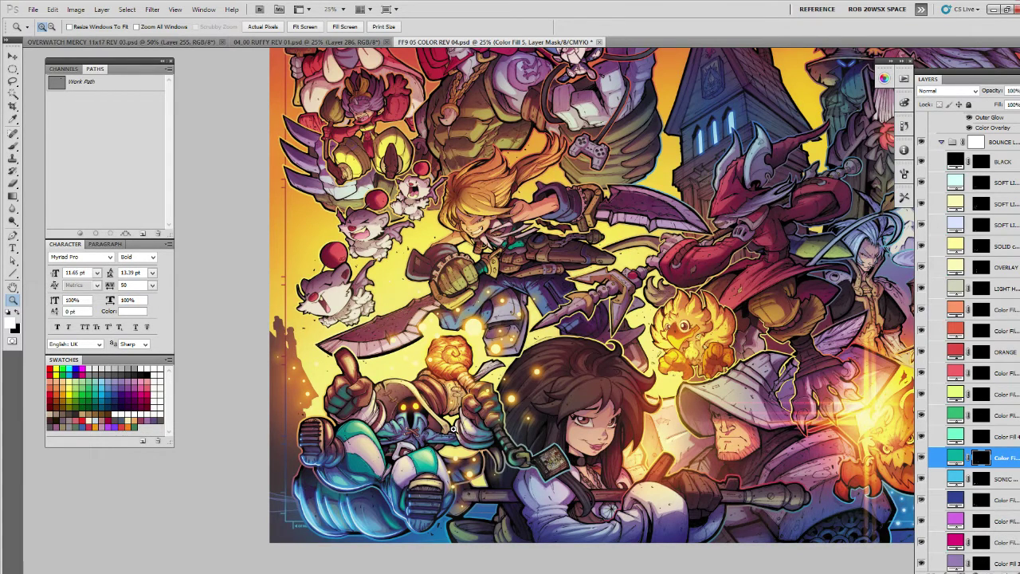
left_click_drag(485, 404, 472, 409)
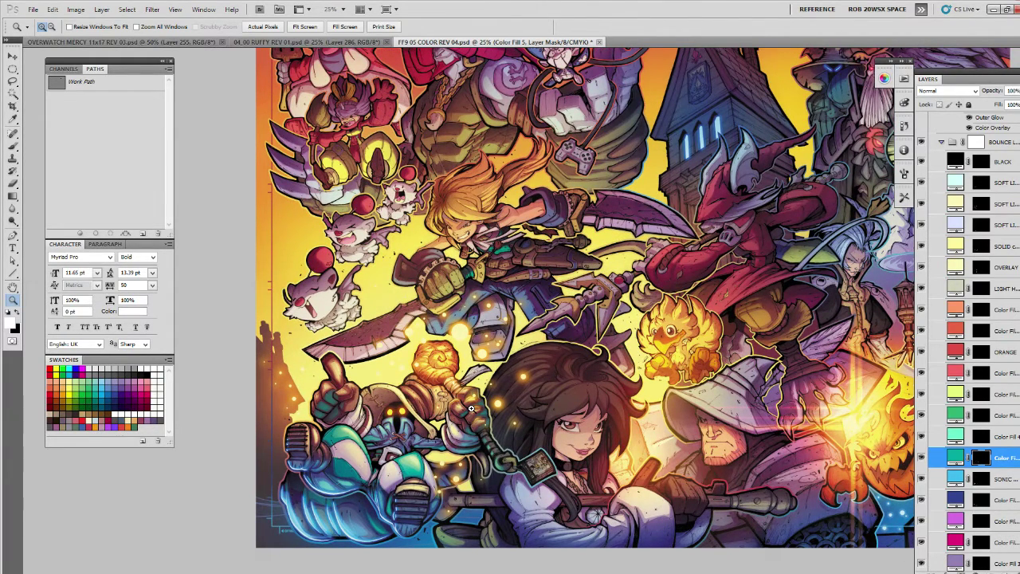
left_click_drag(661, 353, 531, 381)
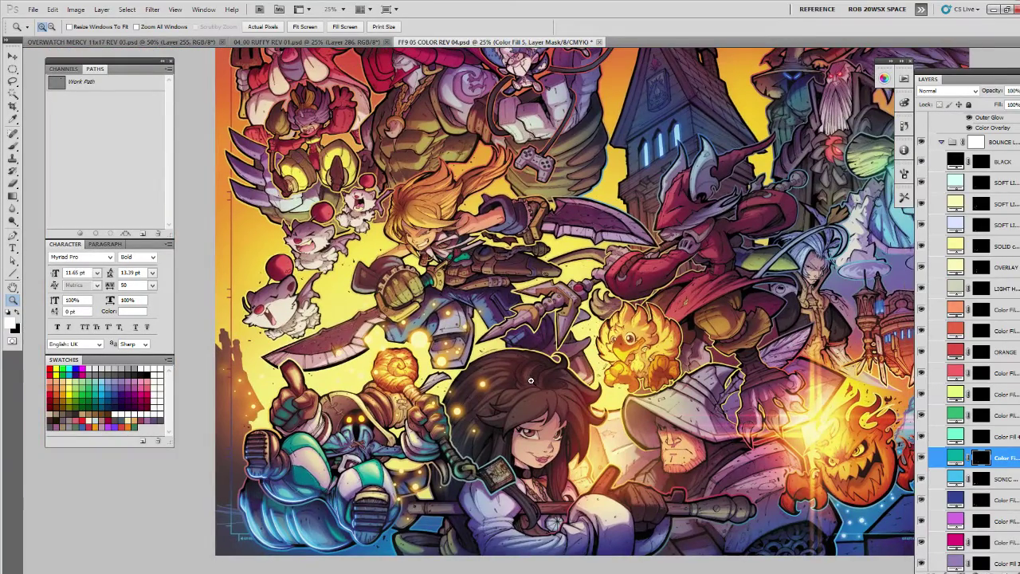
left_click_drag(527, 275, 531, 409)
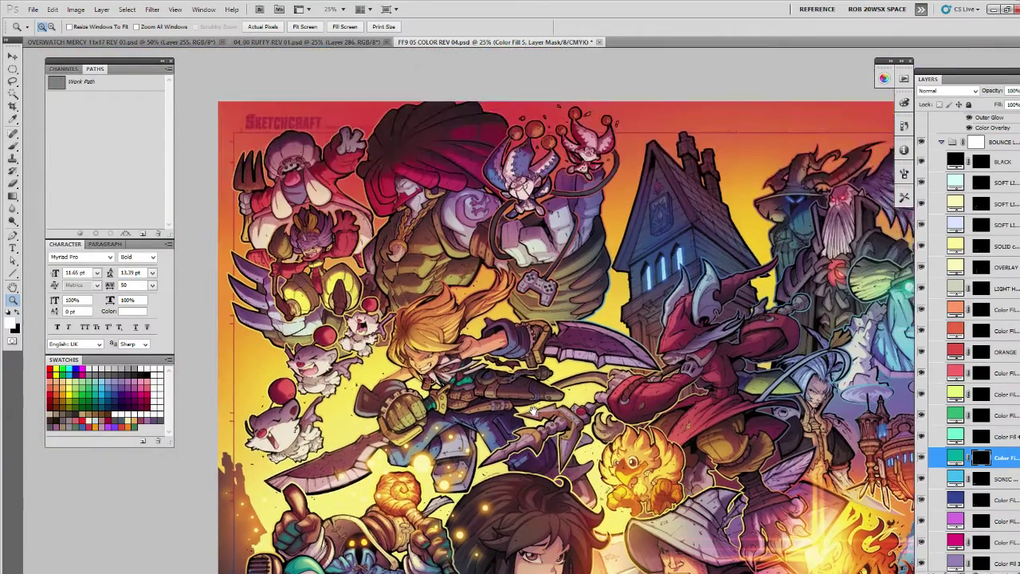
left_click_drag(667, 500, 547, 350)
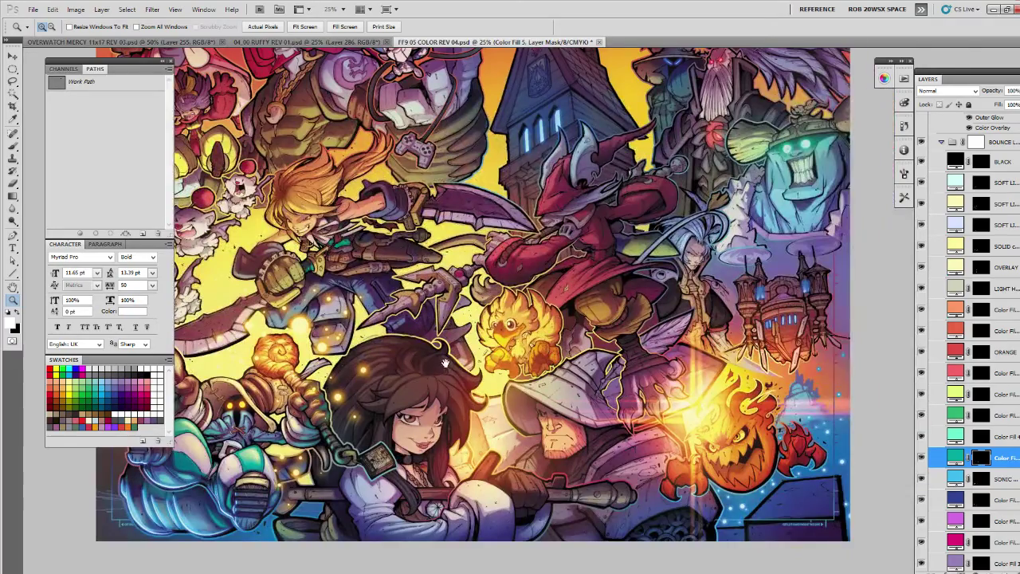
left_click_drag(445, 365, 551, 378)
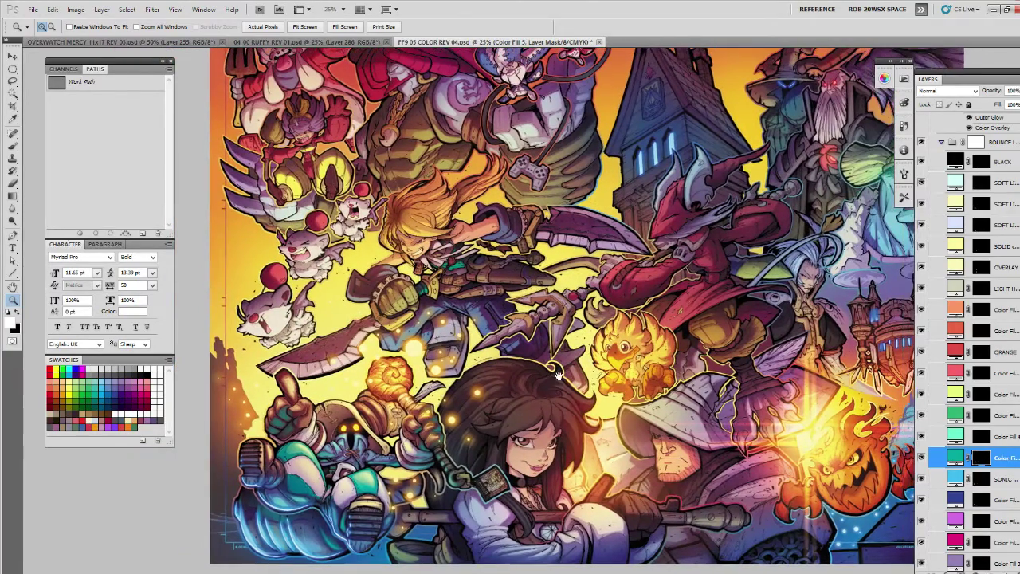